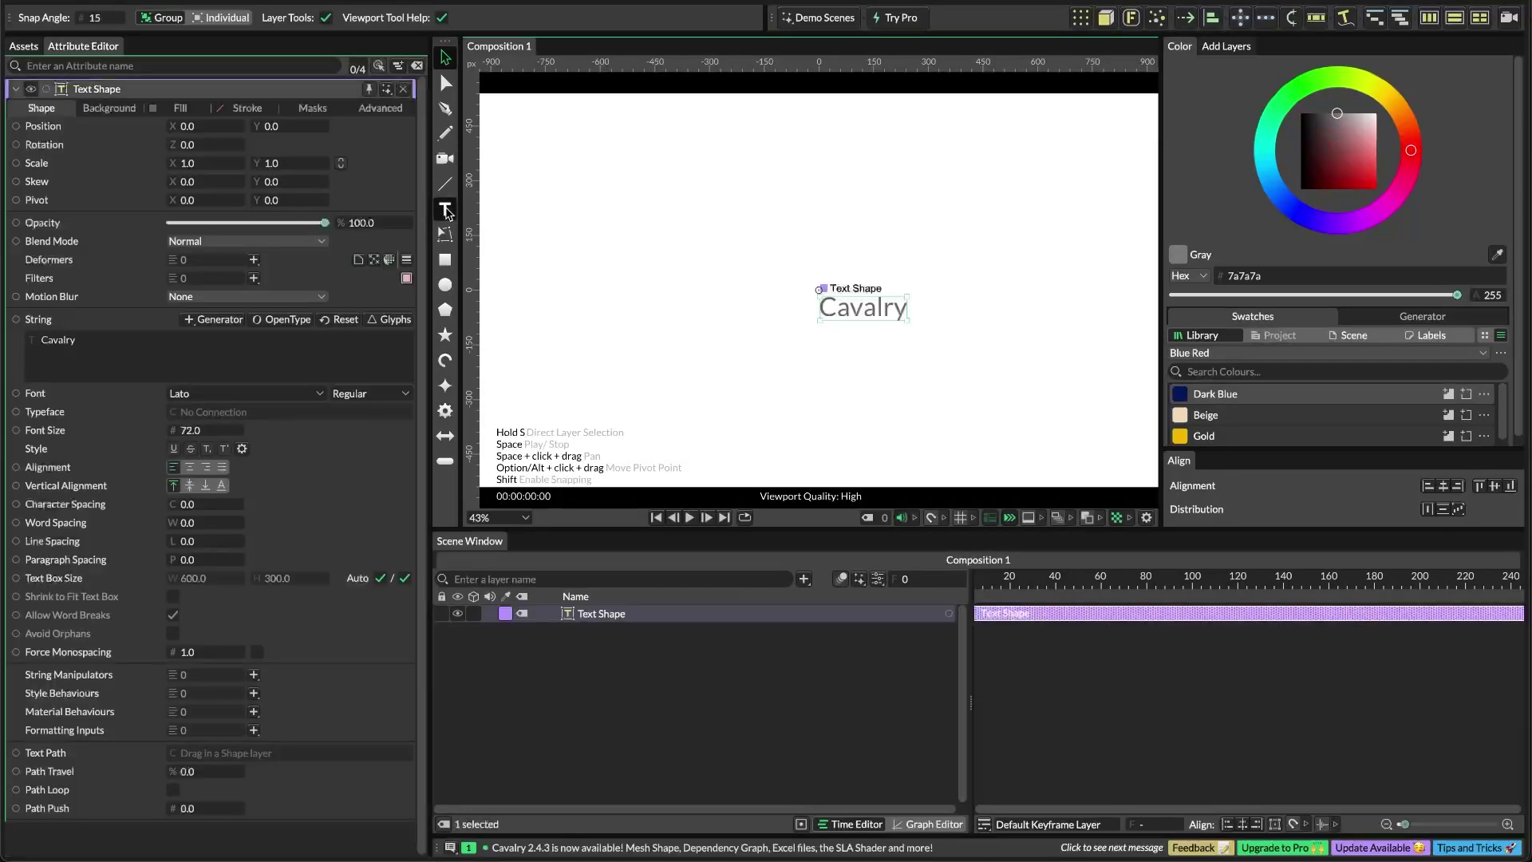
Set the font of the Cavalry text shape to Space Mono
click(241, 393)
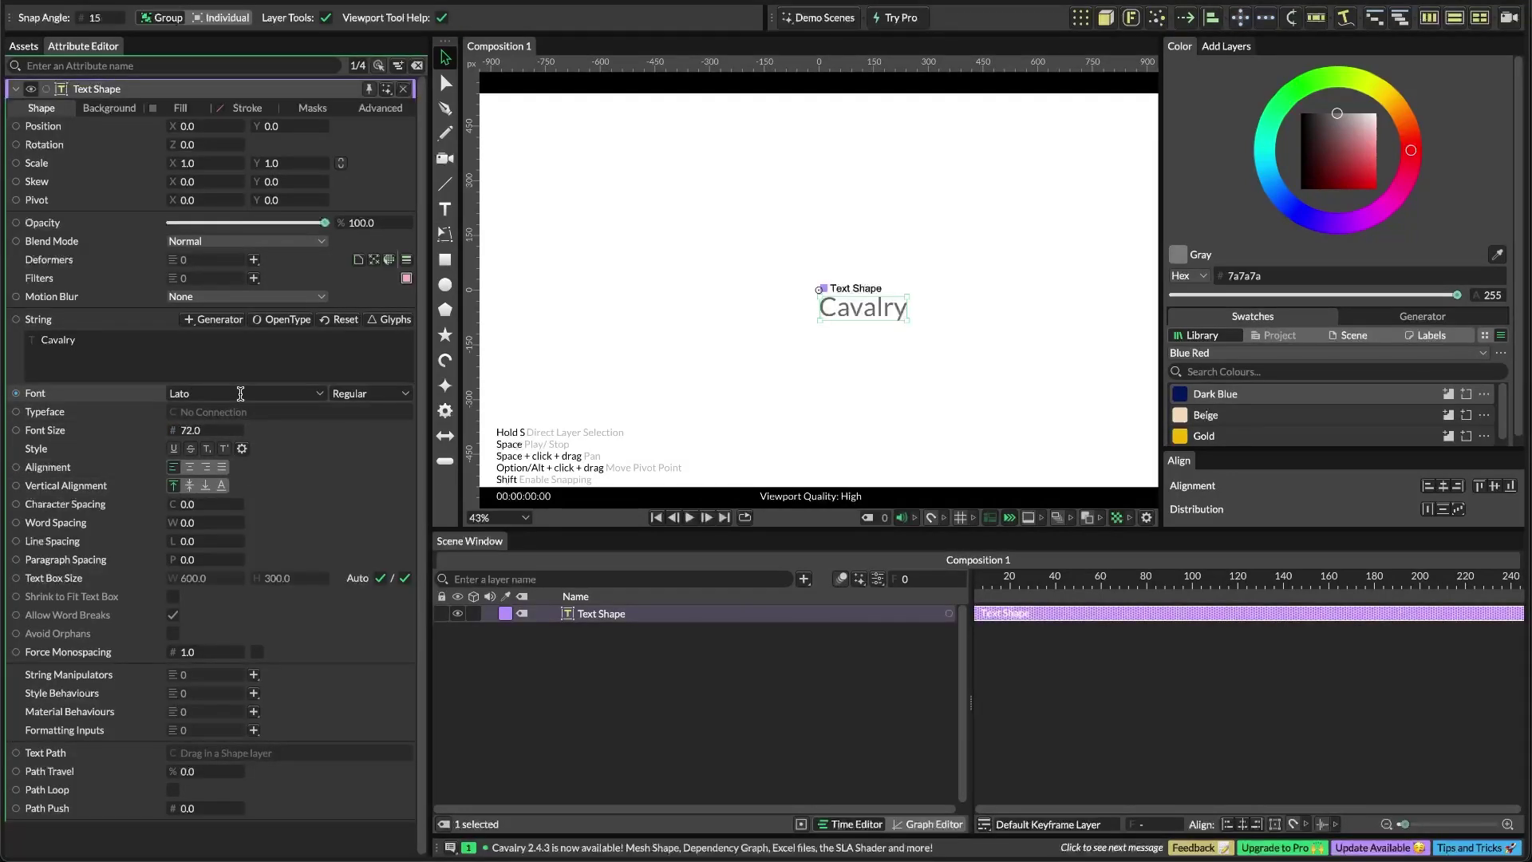
double_click(240, 393)
text(space)
key(Return)
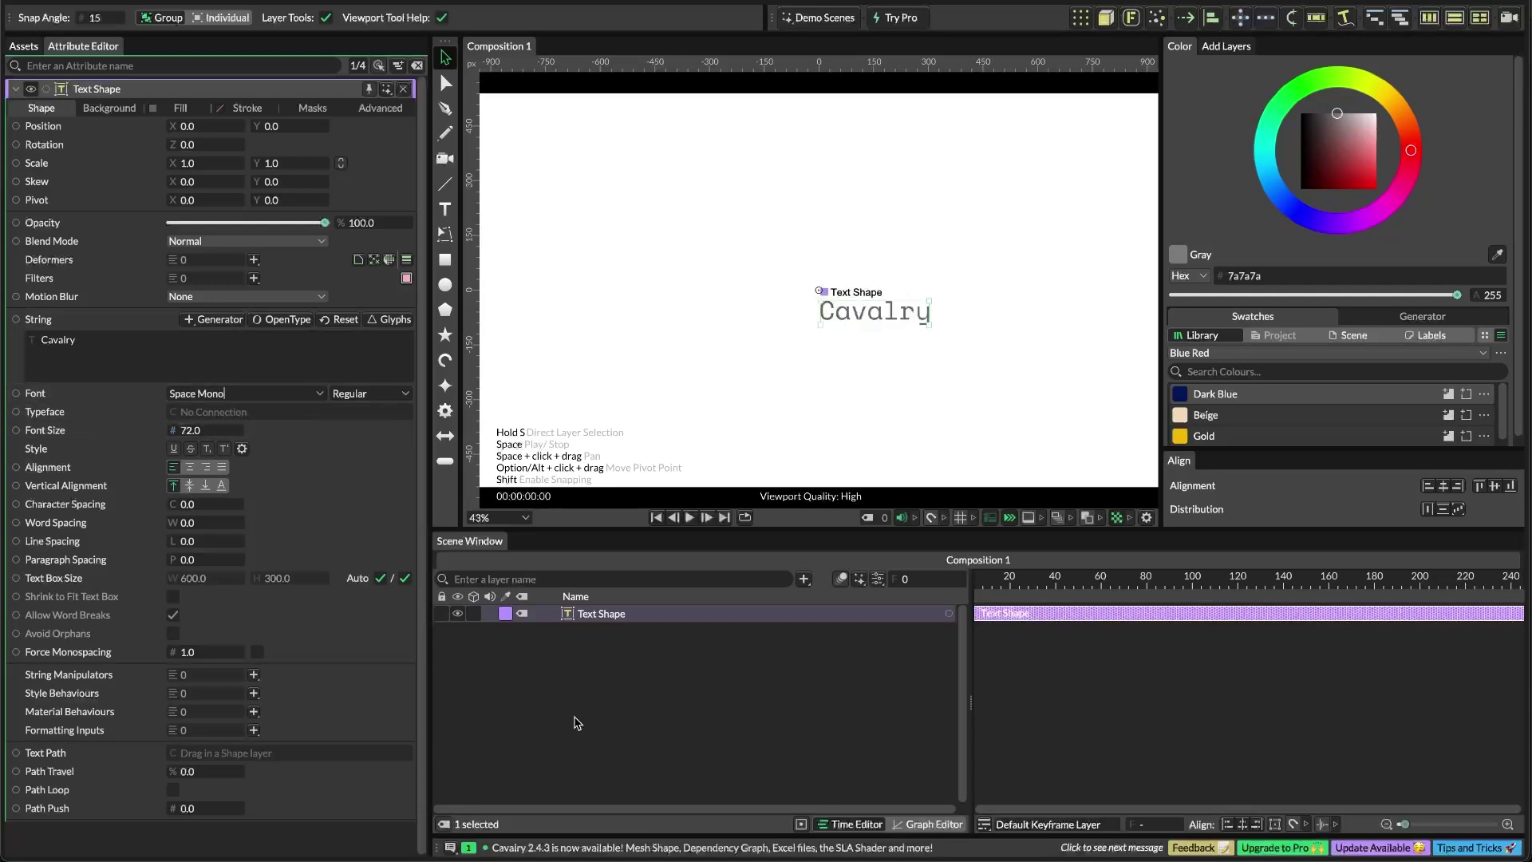
click(650, 726)
Rename the text layer as "Text Shape - Original"
click(610, 619)
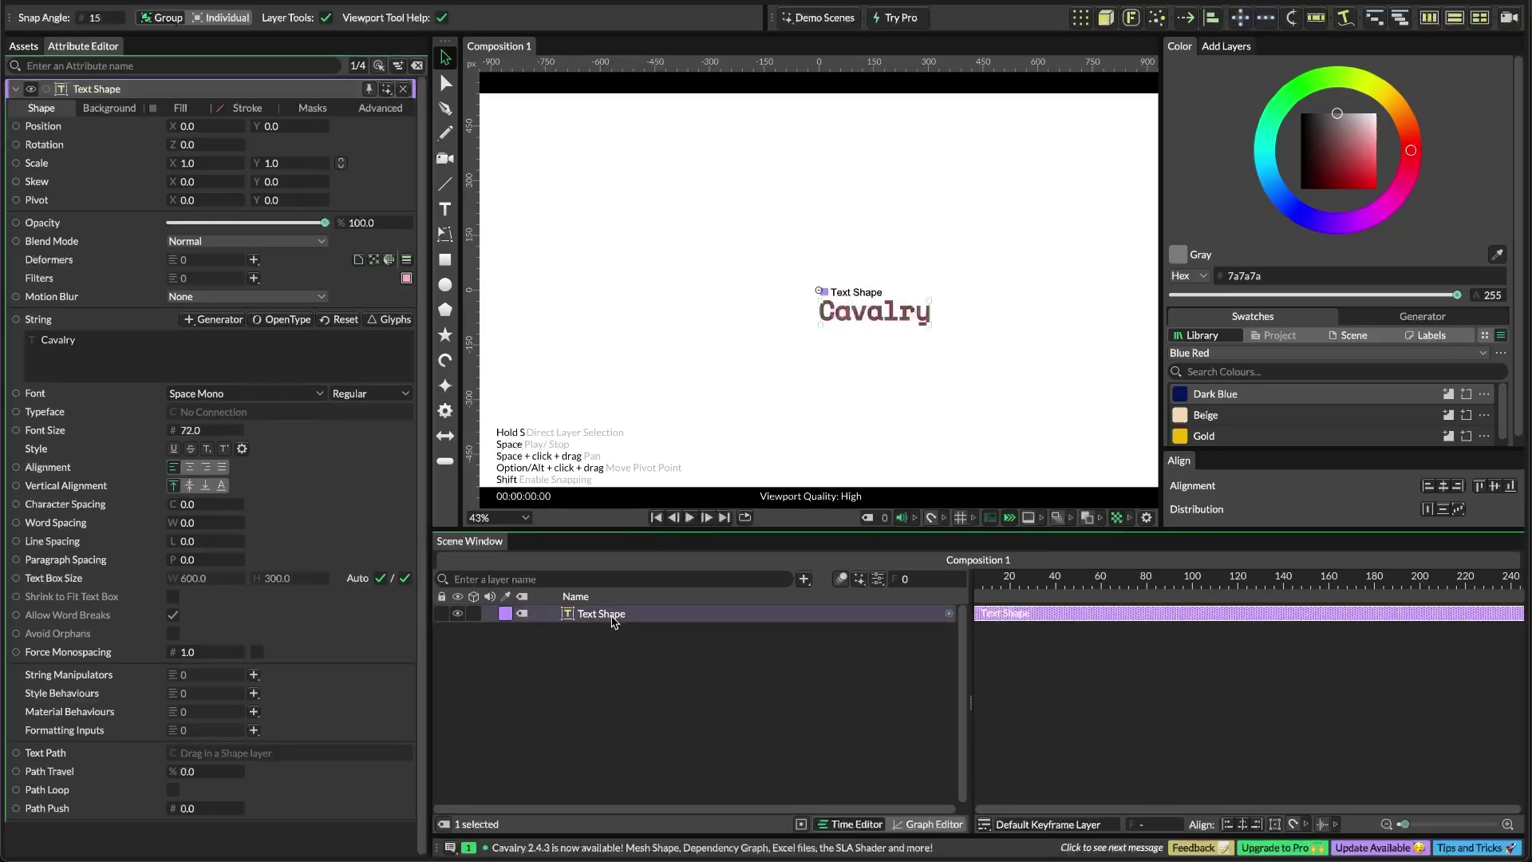
double_click(611, 614)
key(End)
text(- Original)
key(Return)
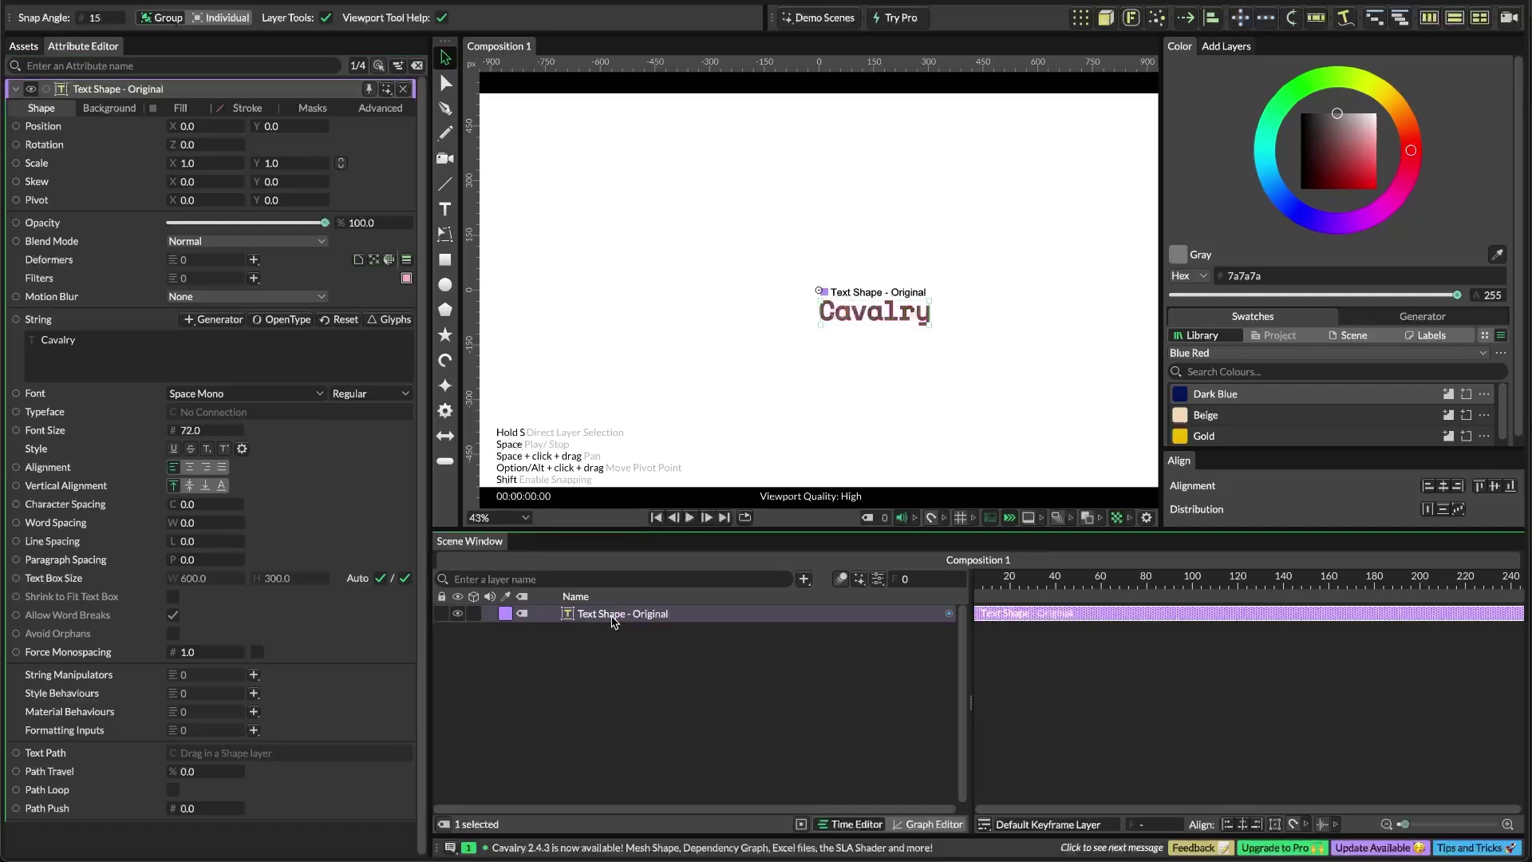
Duplicate the original text layer and rename the copy as "Text Shape - Random"
key(ctrl+d)
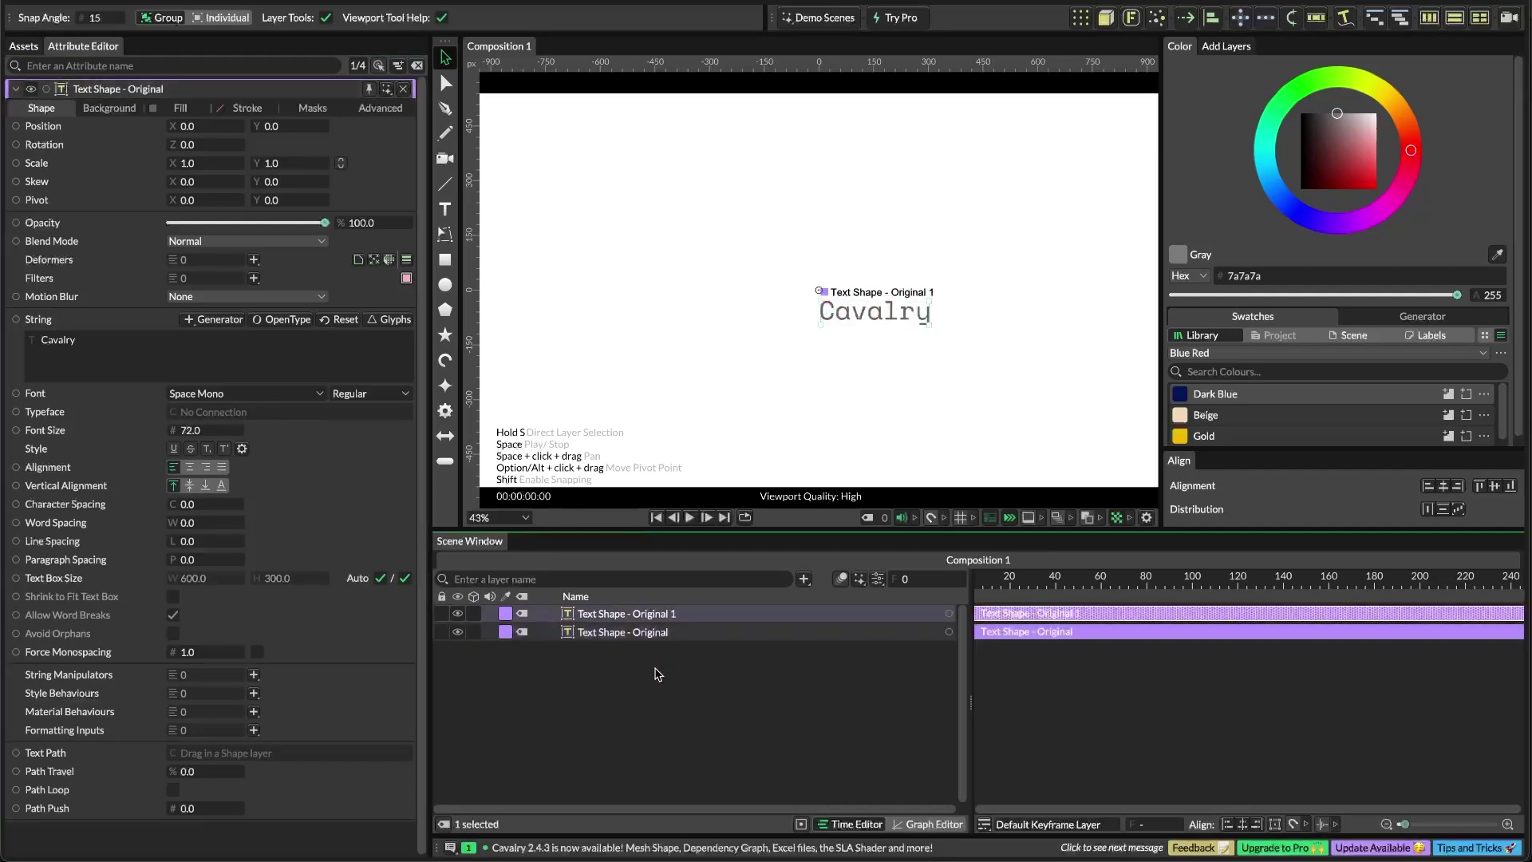
double_click(650, 614)
key(End)
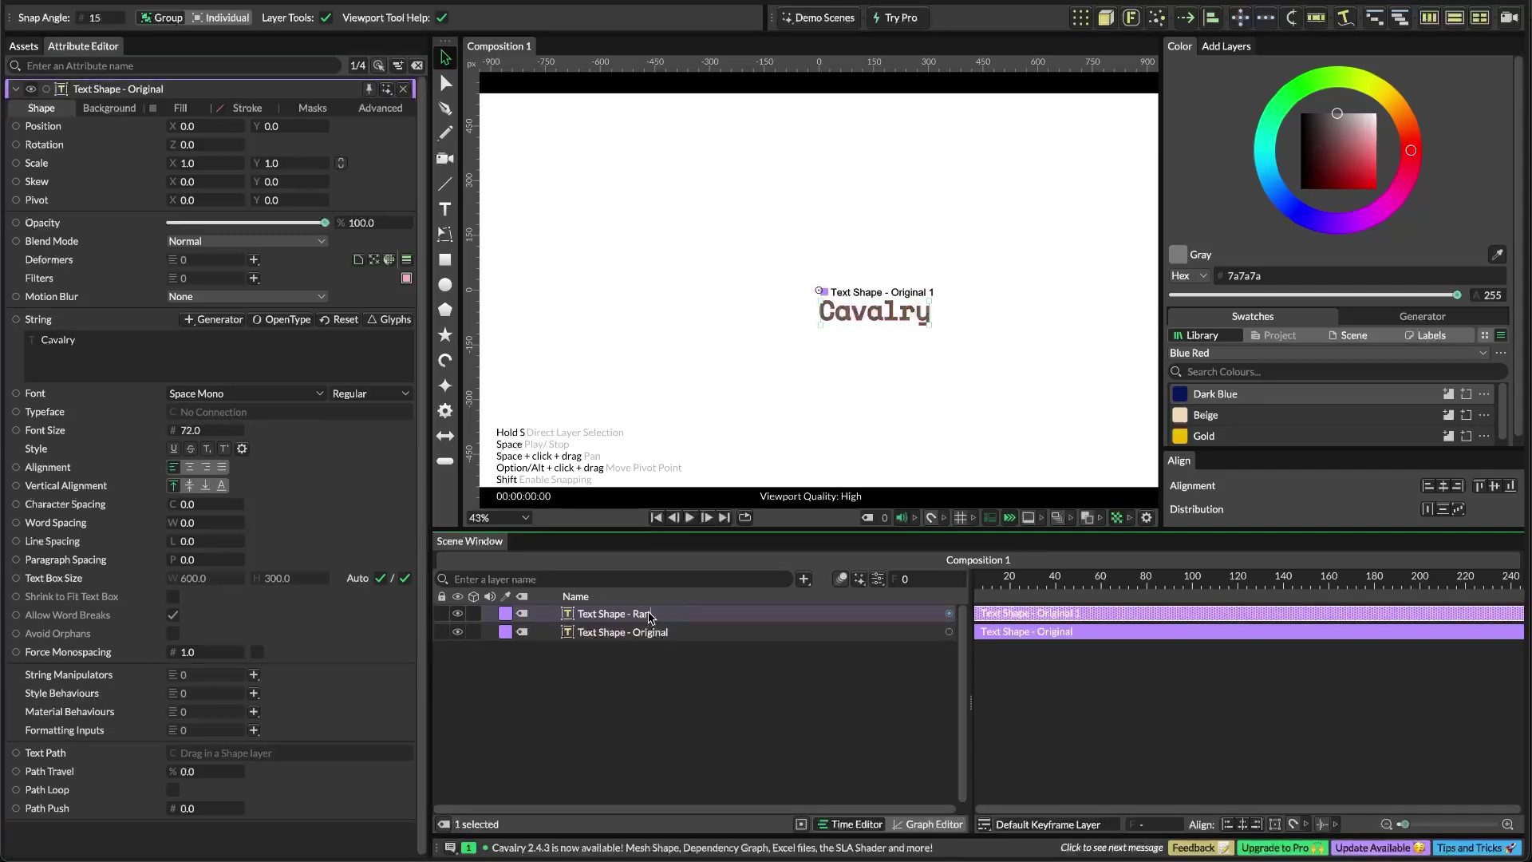
key(Return)
click(658, 683)
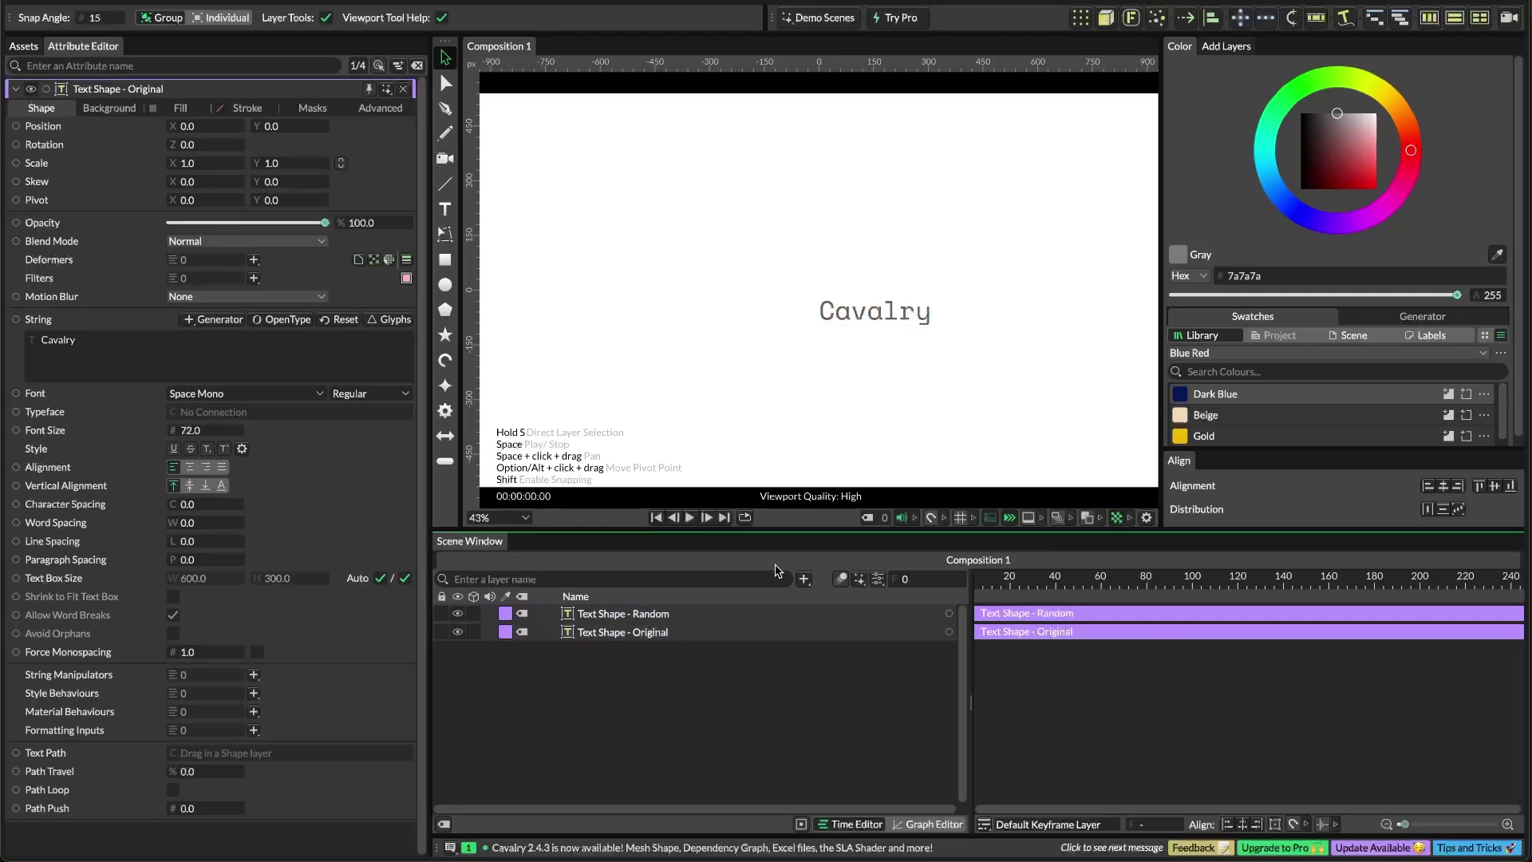
Separate the overlapping text shapes vertically, moving Text Shape - Random up to Y 60 and Text Shape - Original down to Y -60
click(926, 313)
drag(927, 313, 925, 292)
click(923, 317)
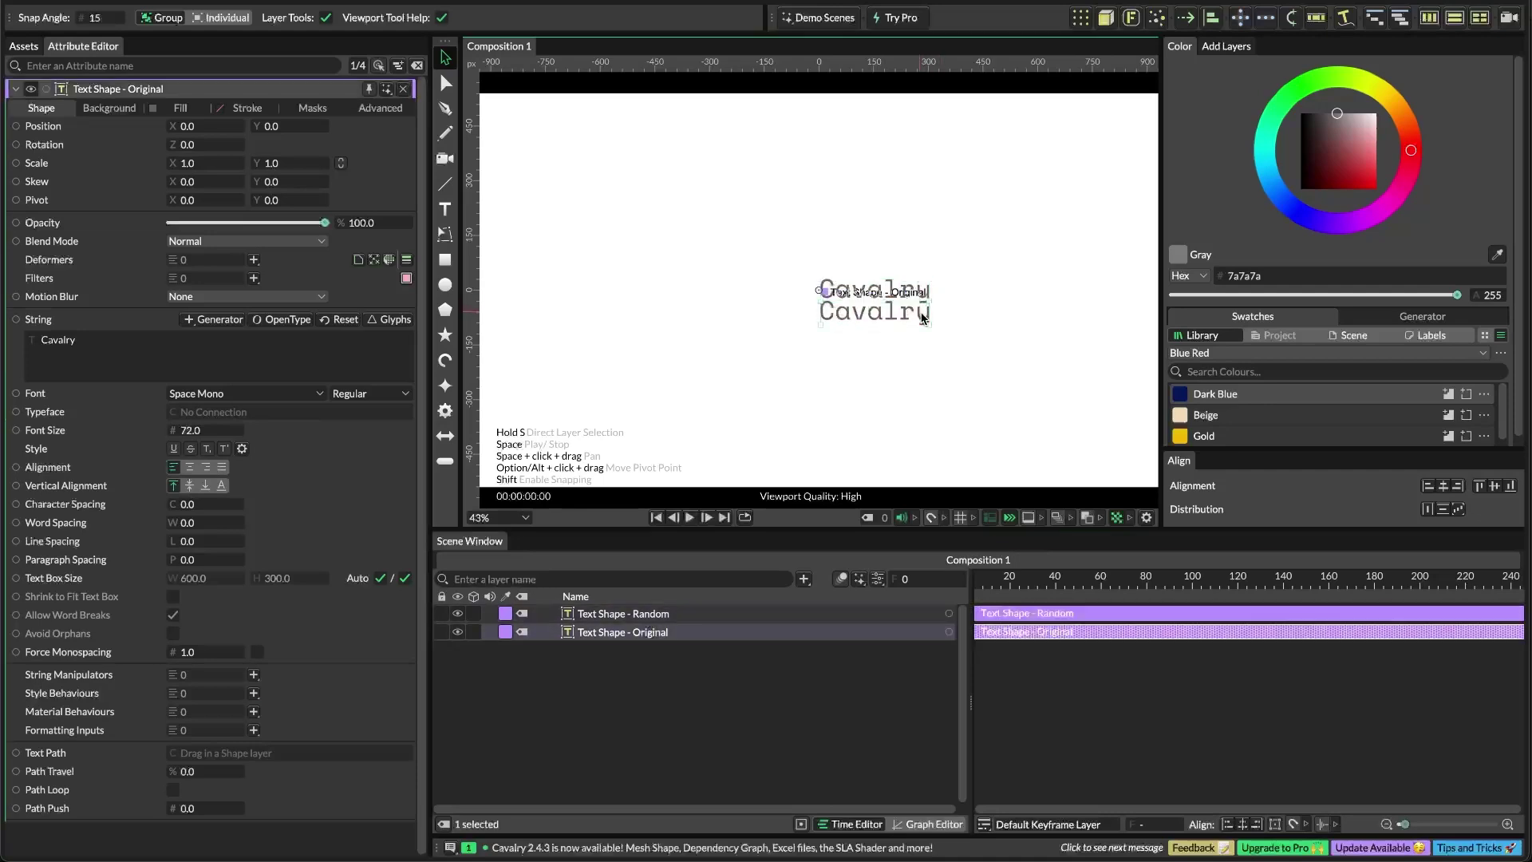
key(shift+Down)
key(shift+Down)
key(shift+Down)
key(shift+Down)
key(shift+Down)
key(shift+Down)
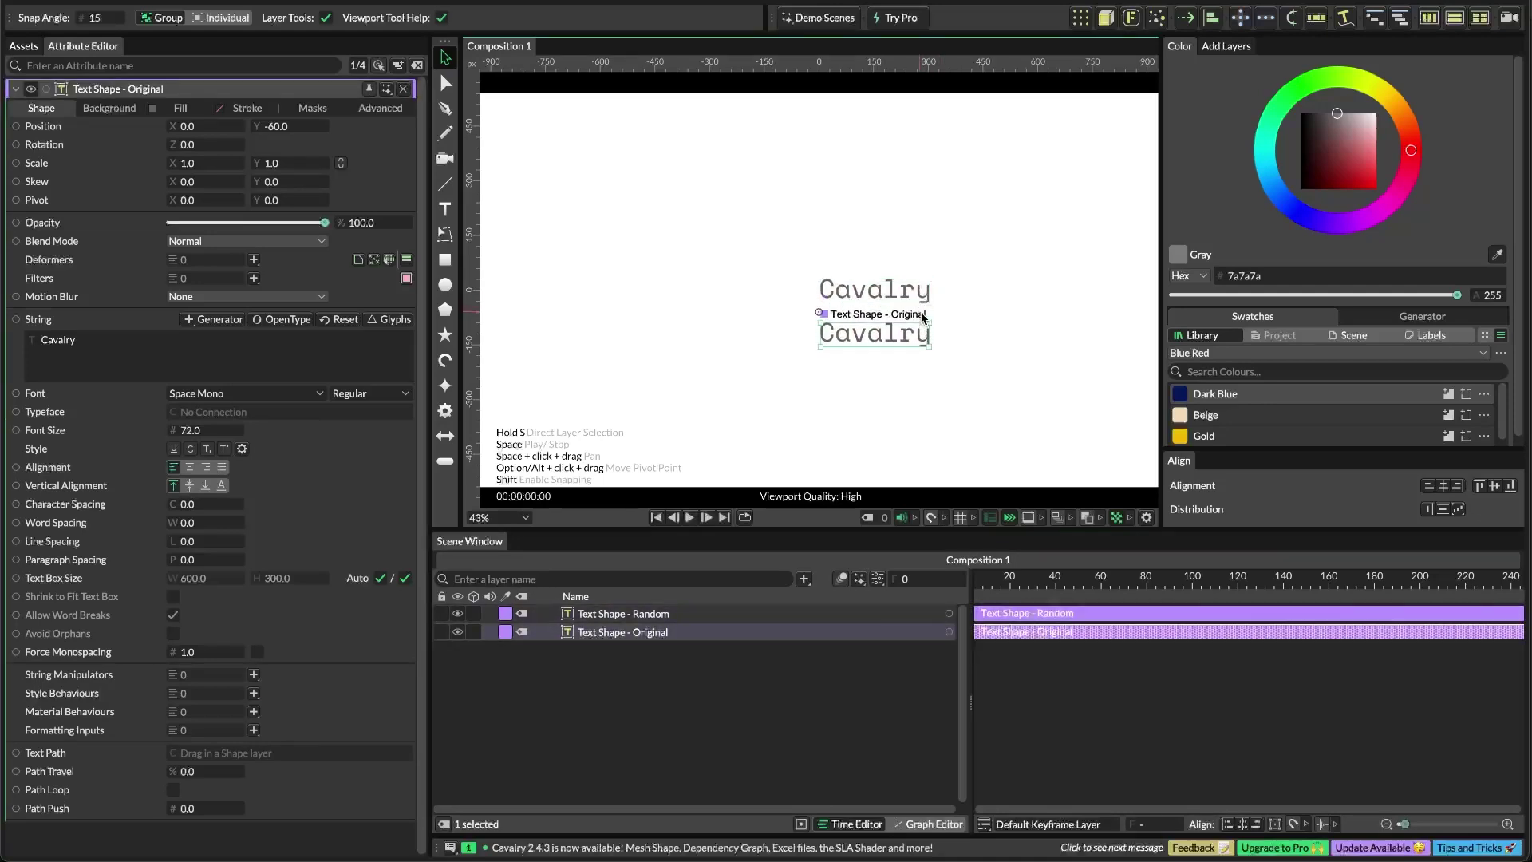
click(744, 751)
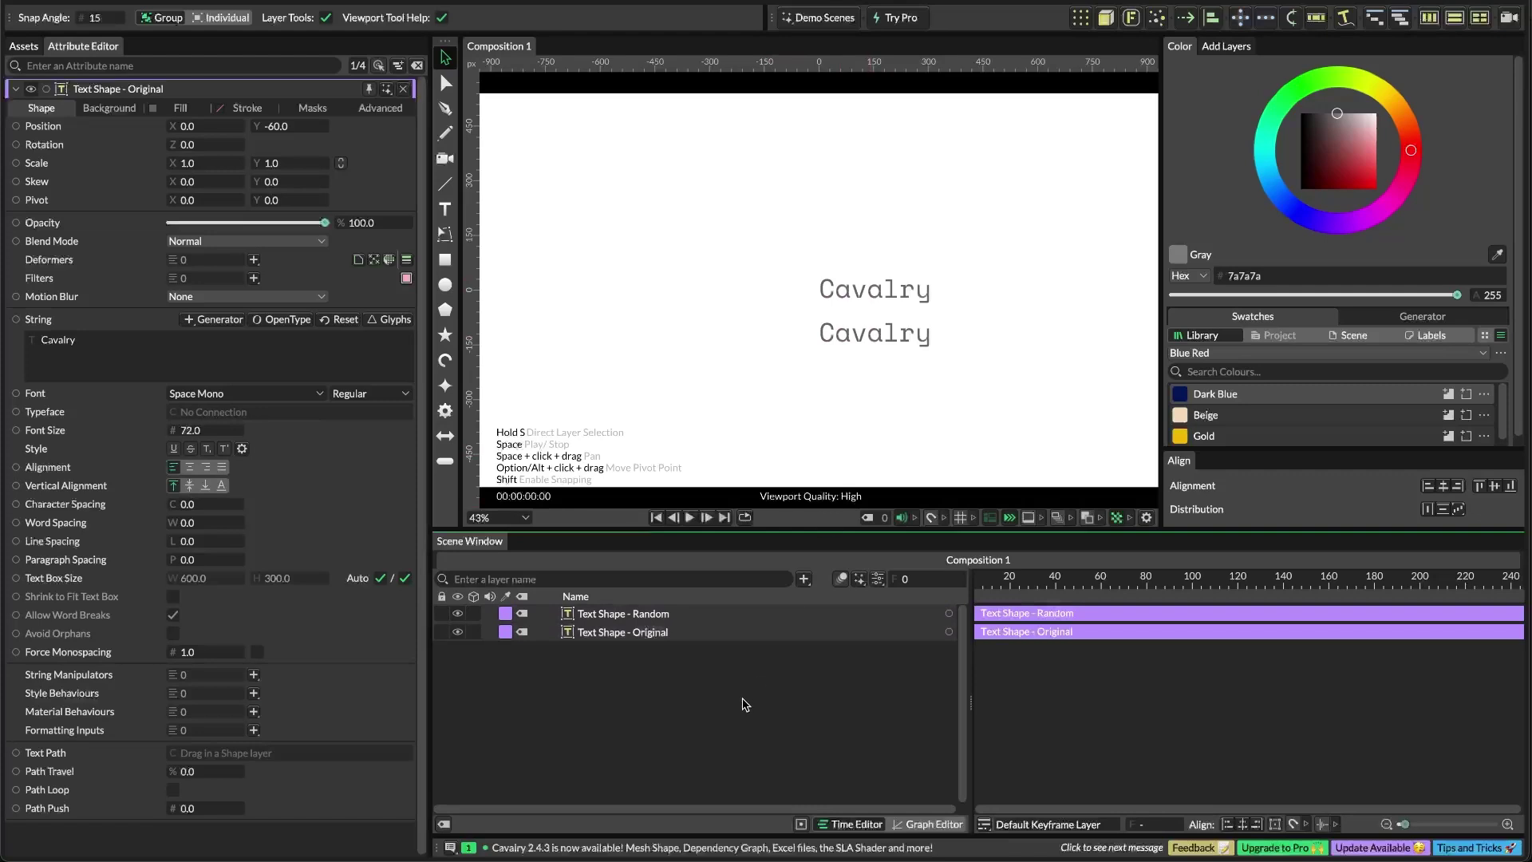
Add a String utility and connect it to the String attribute of Text Shape - Original
key(super+period)
text(string)
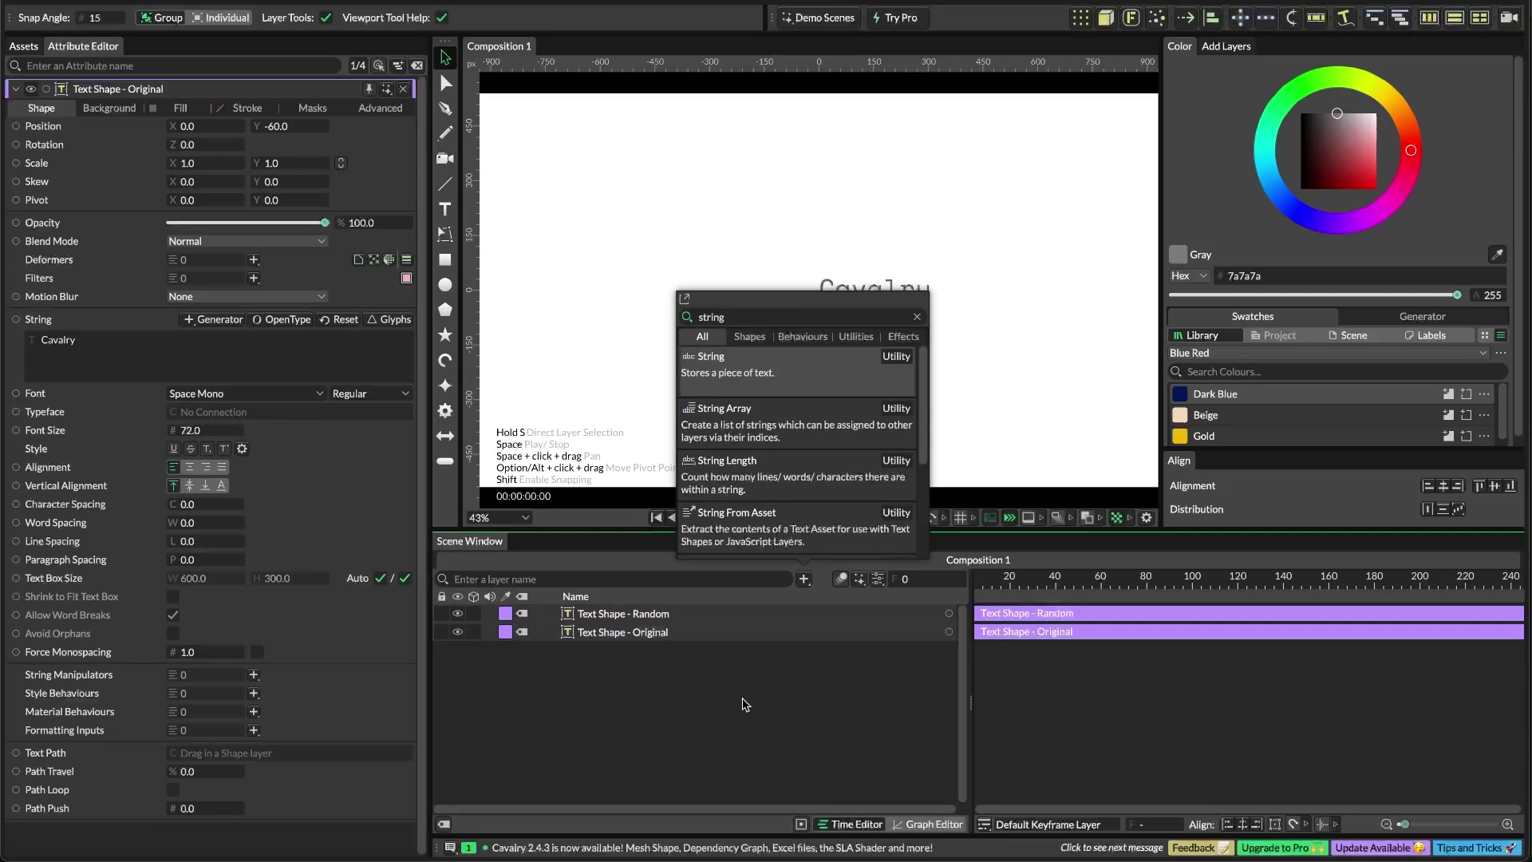
key(Return)
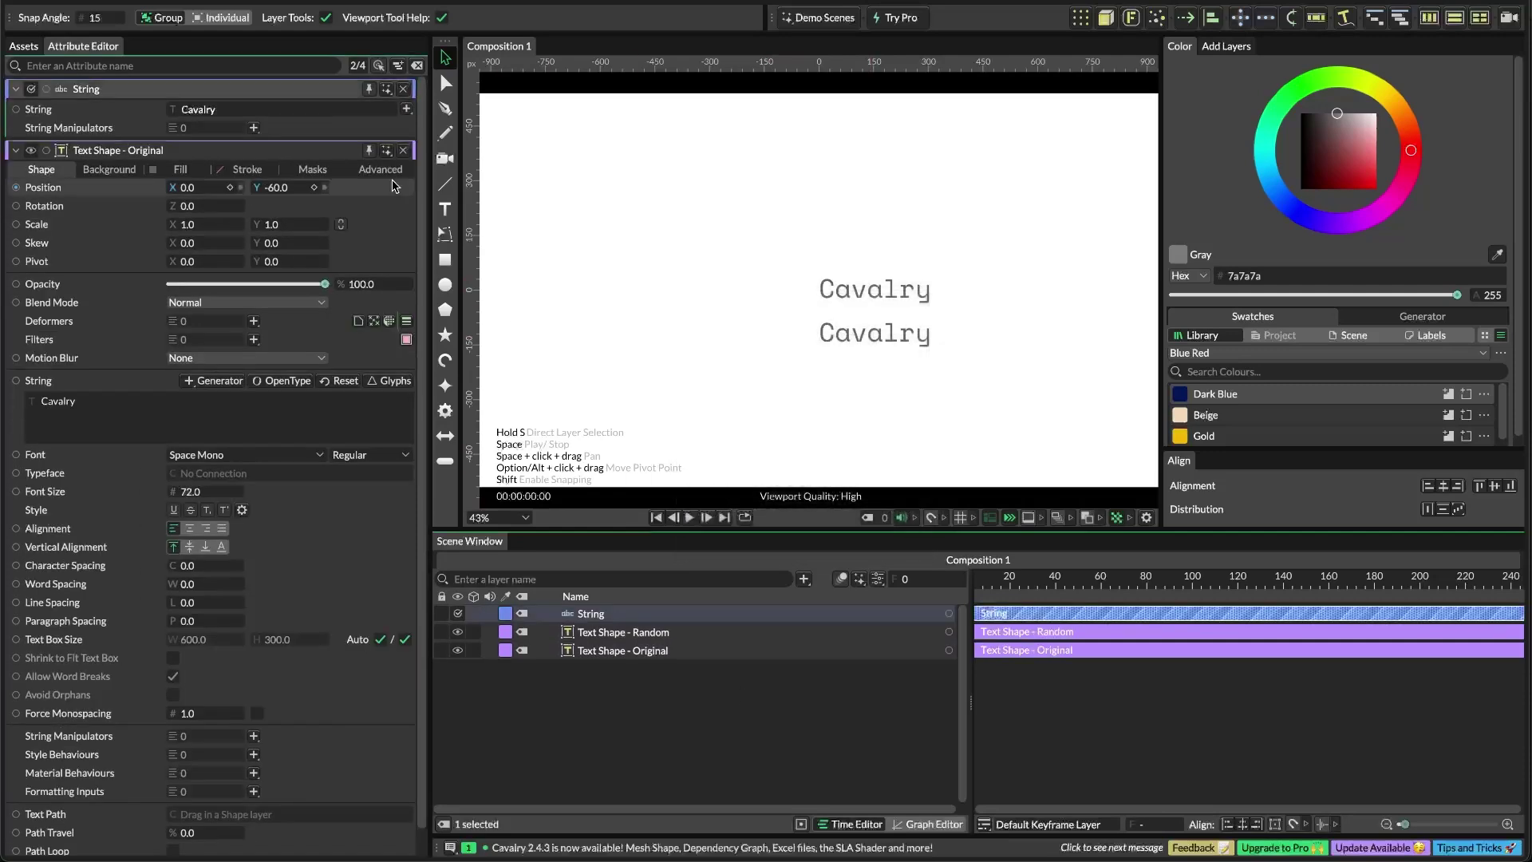
drag(49, 89, 83, 399)
drag(49, 96, 223, 403)
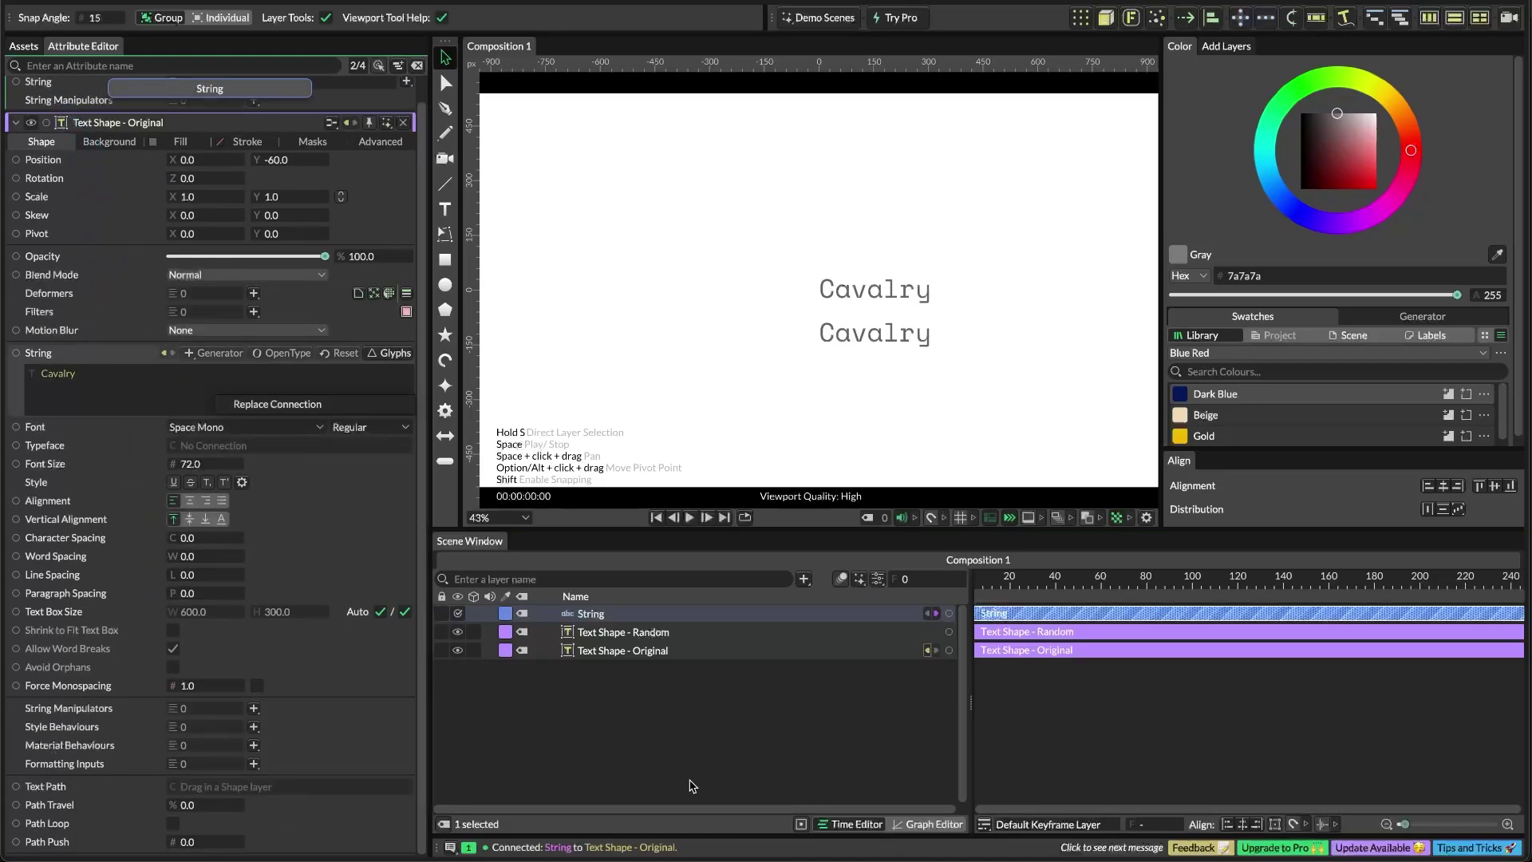
Connect the String utility to the String attribute of Text Shape - Random
click(614, 632)
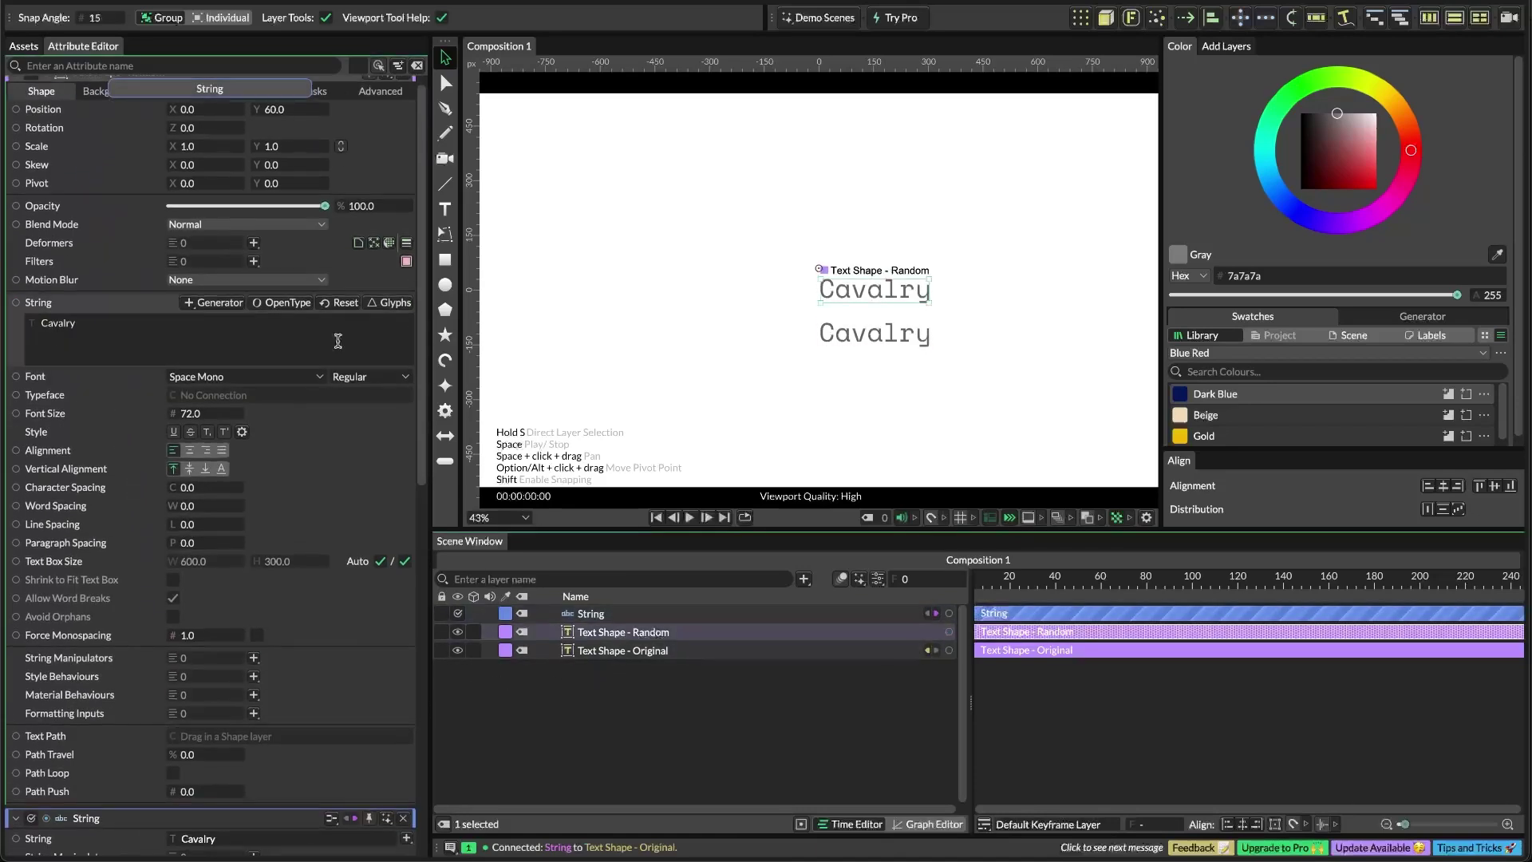
scroll(134, 237, down, 3)
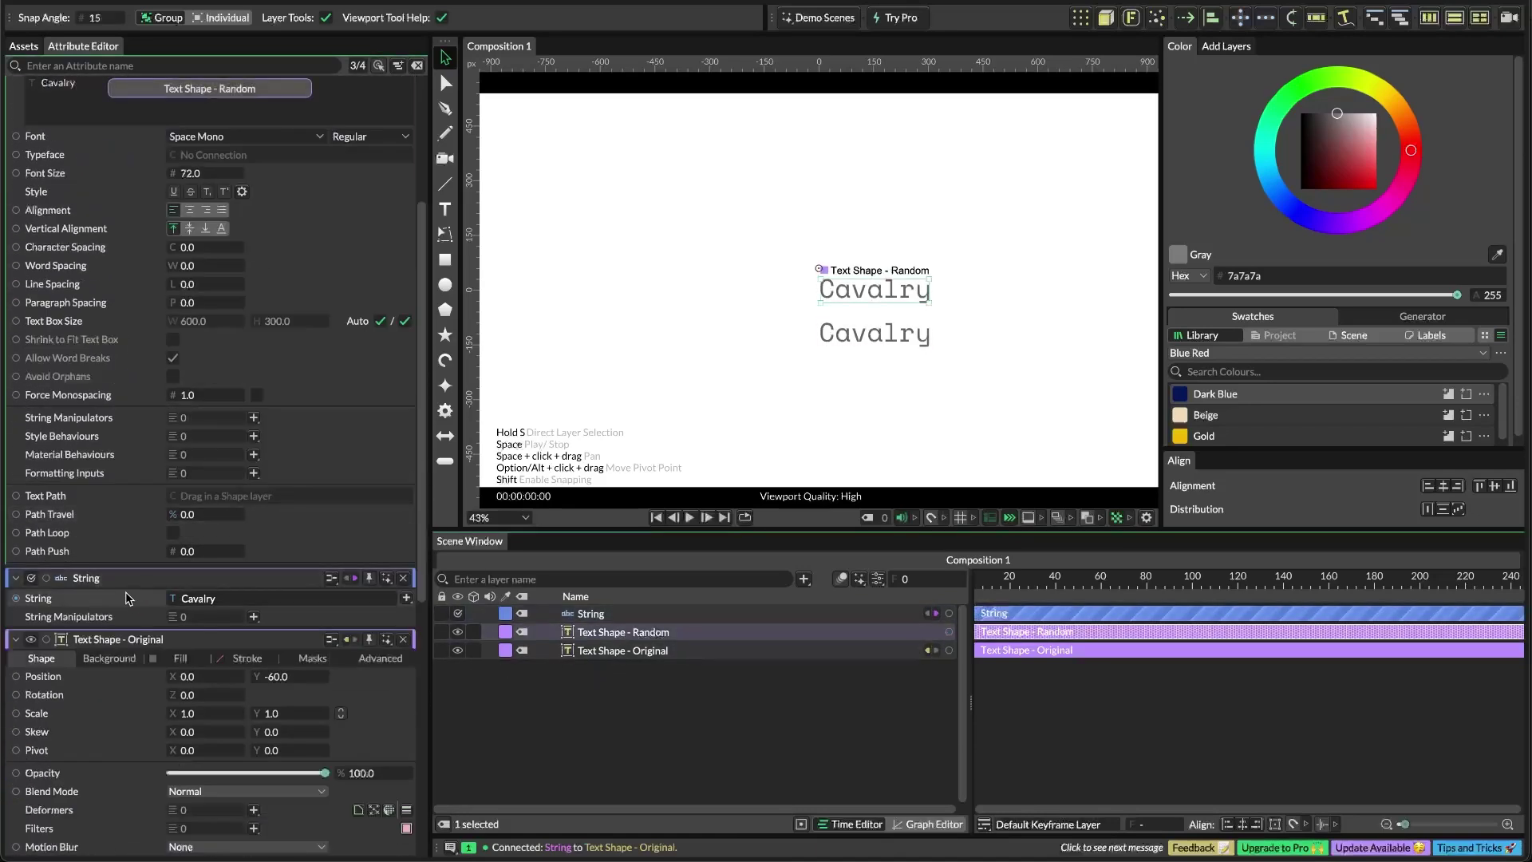
drag(46, 578, 176, 92)
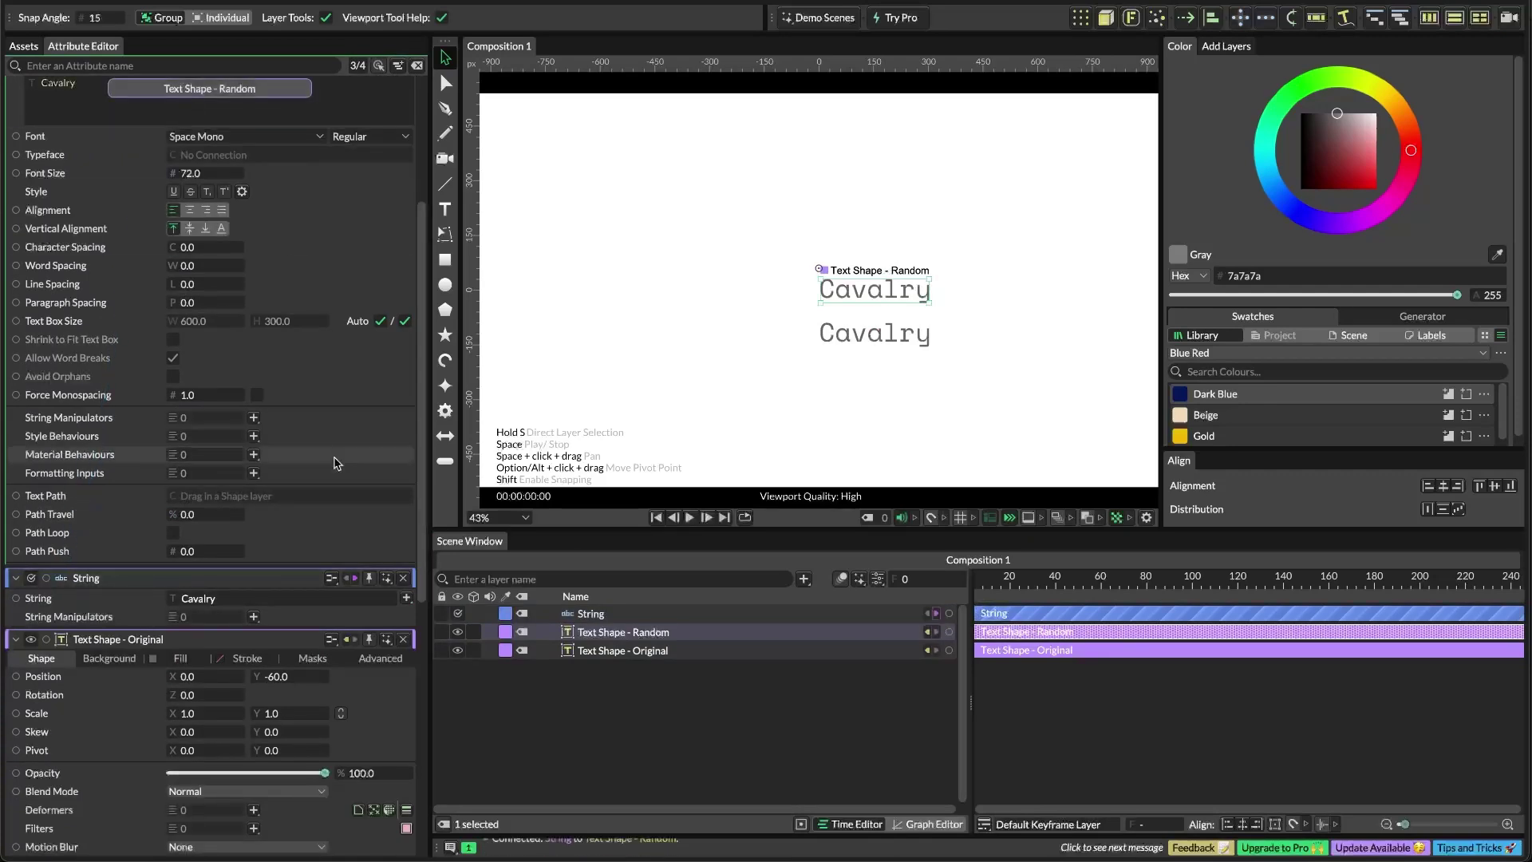
double_click(244, 597)
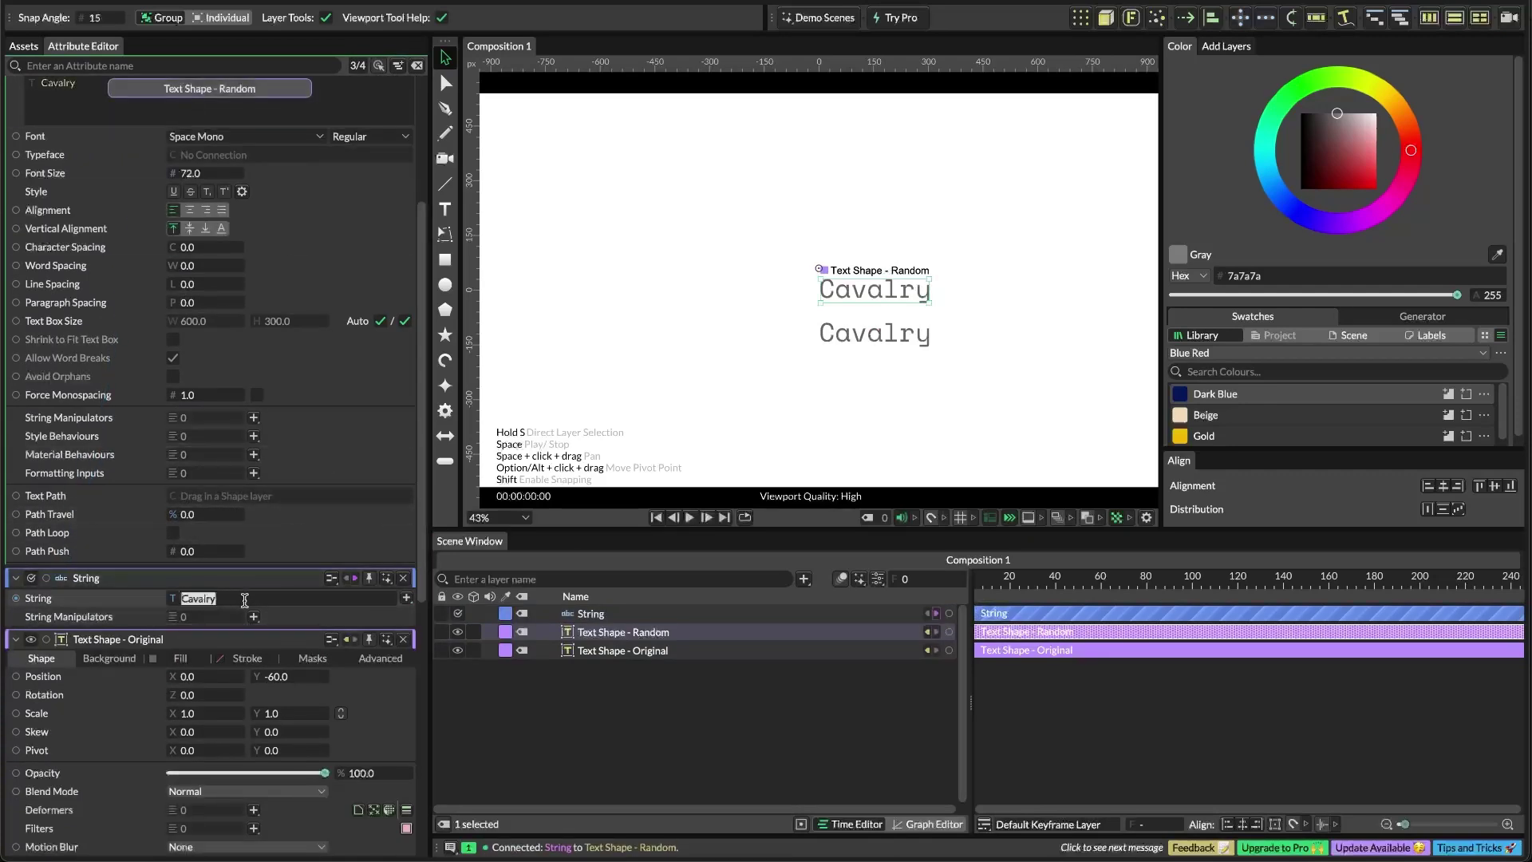
text(This Mus)
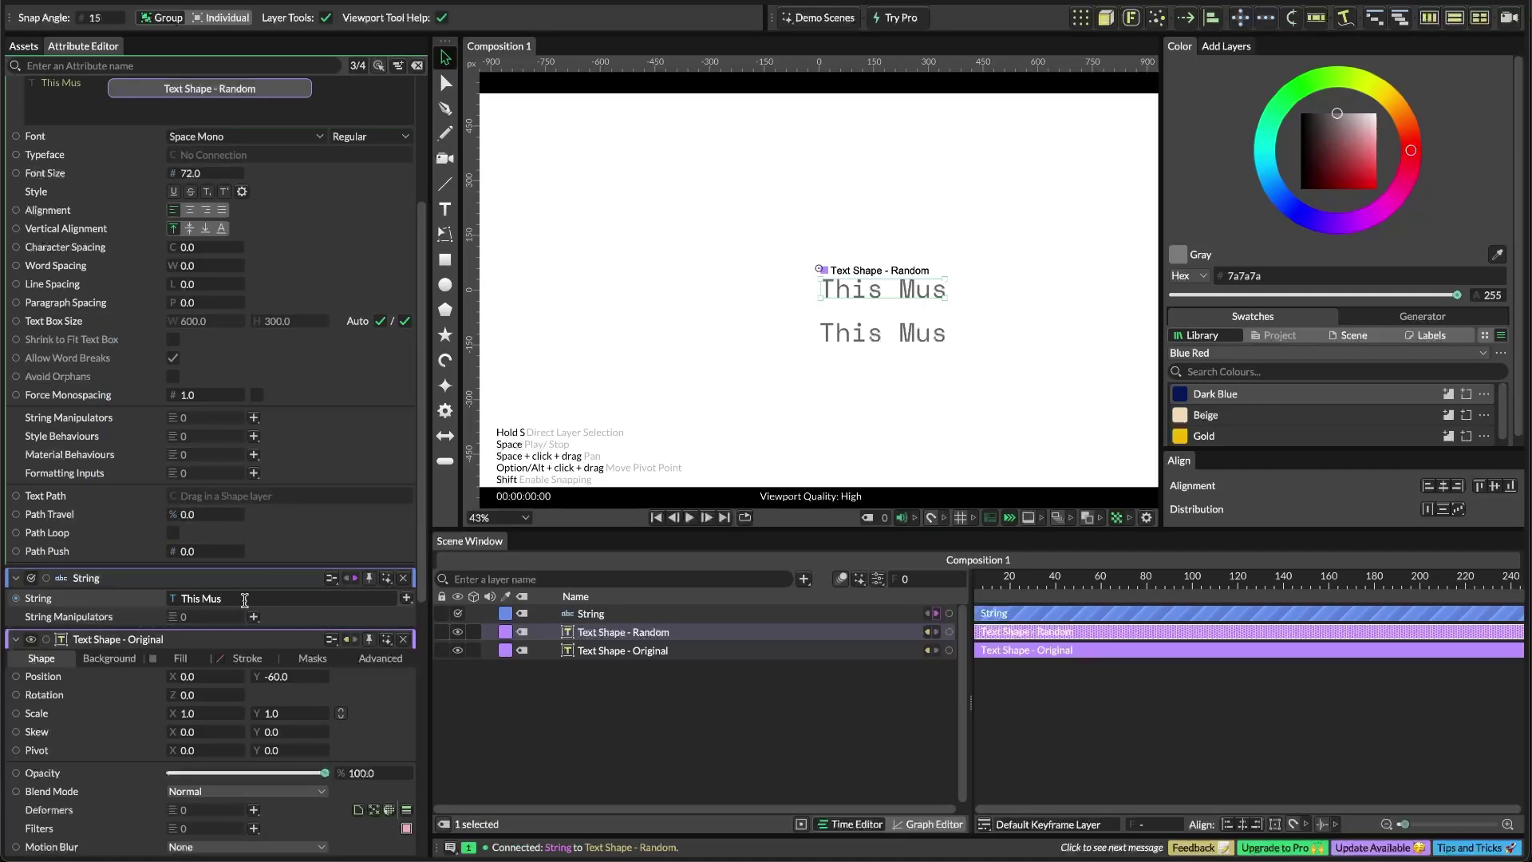
text(t be the palce)
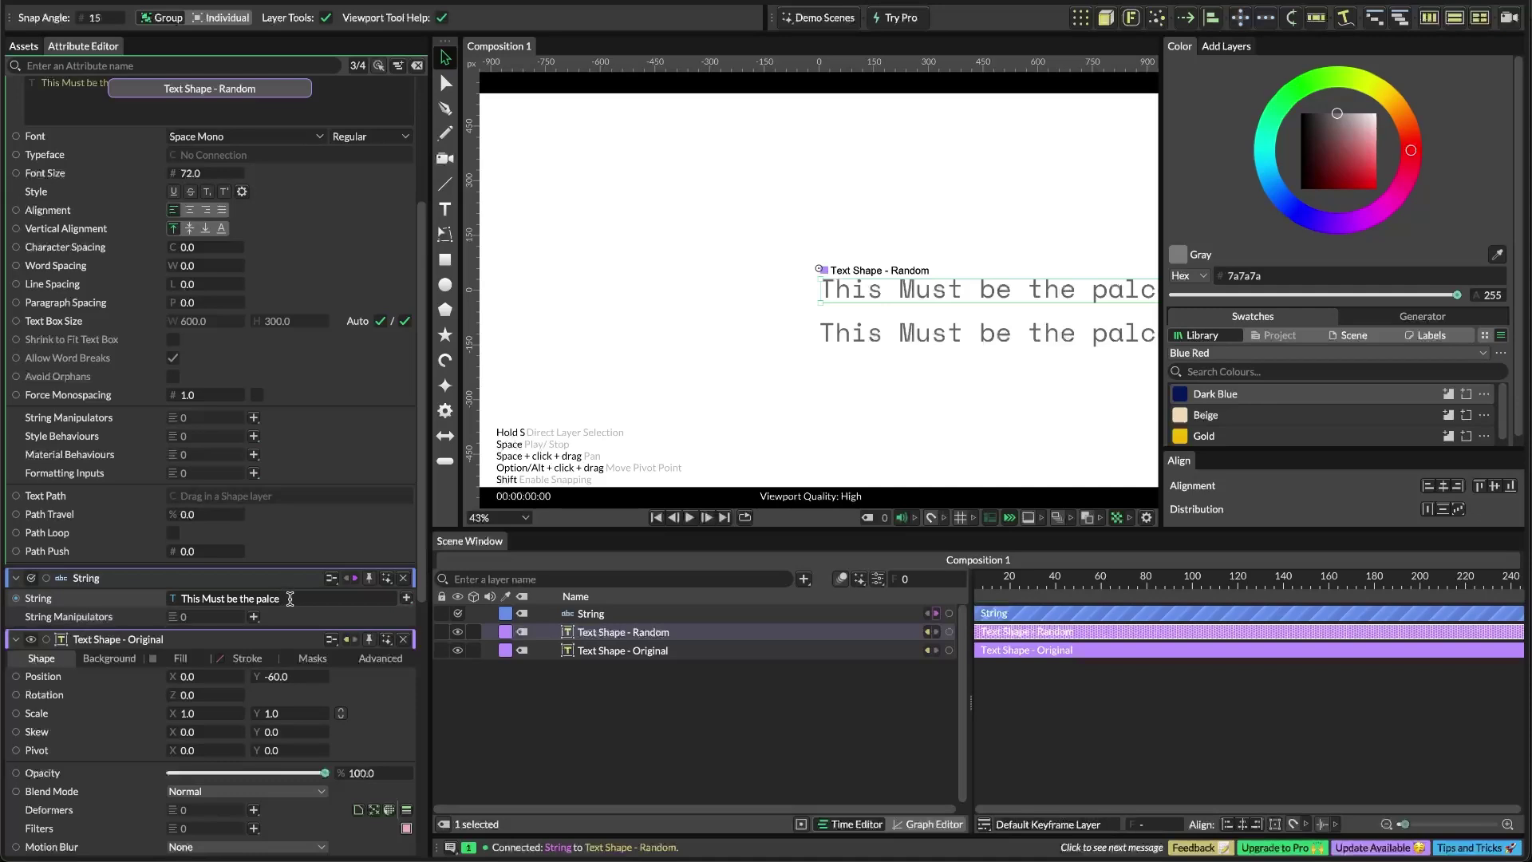
Set the String utility's text to "THIS MUST BE THE PLACE" in capitals
drag(290, 599, 188, 599)
text(THIS MUST BE TH)
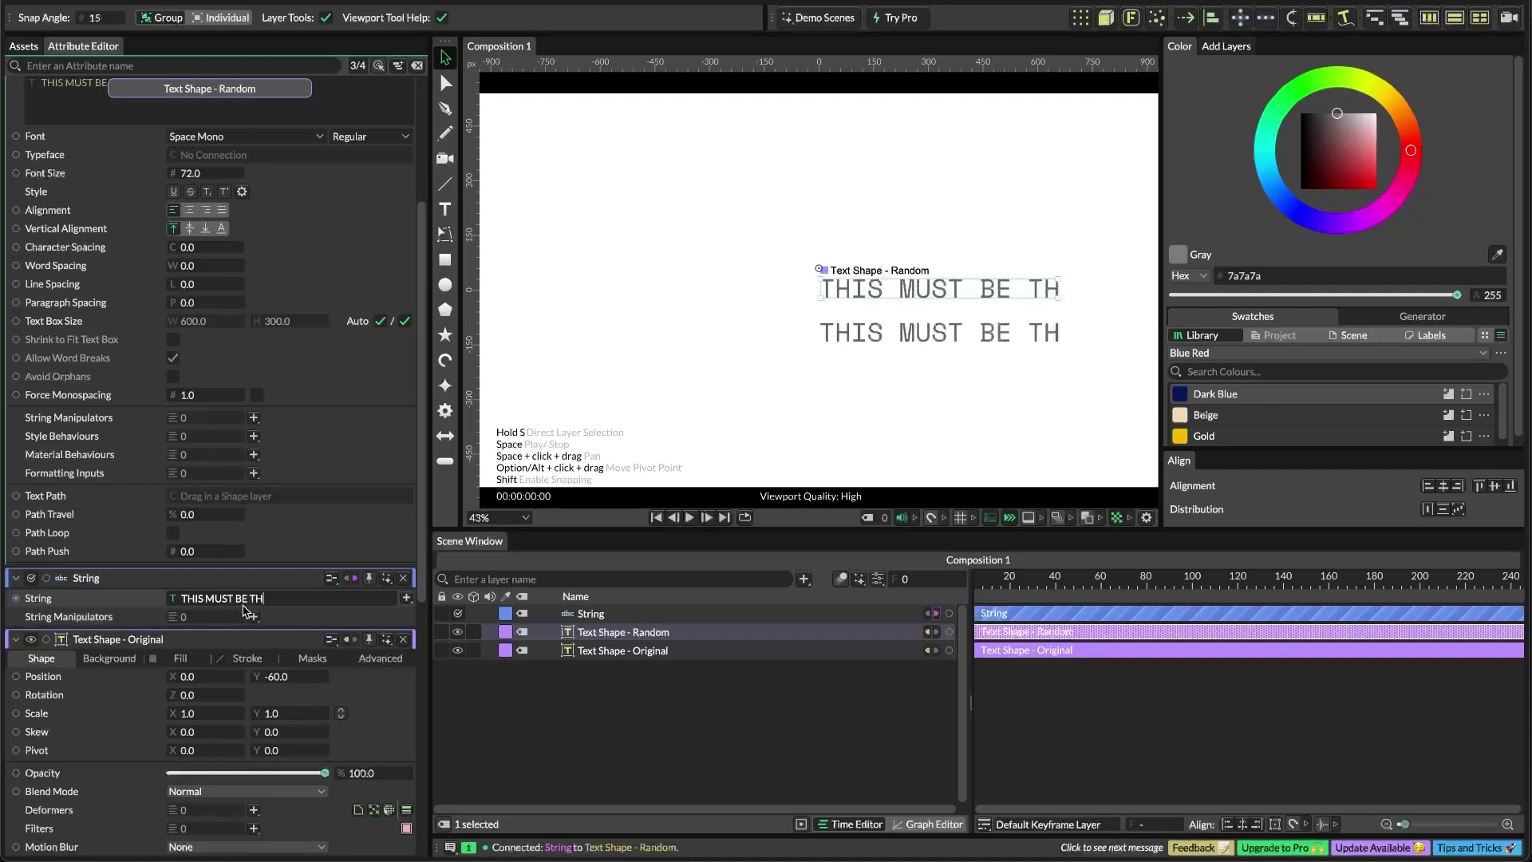
text(E PLACW)
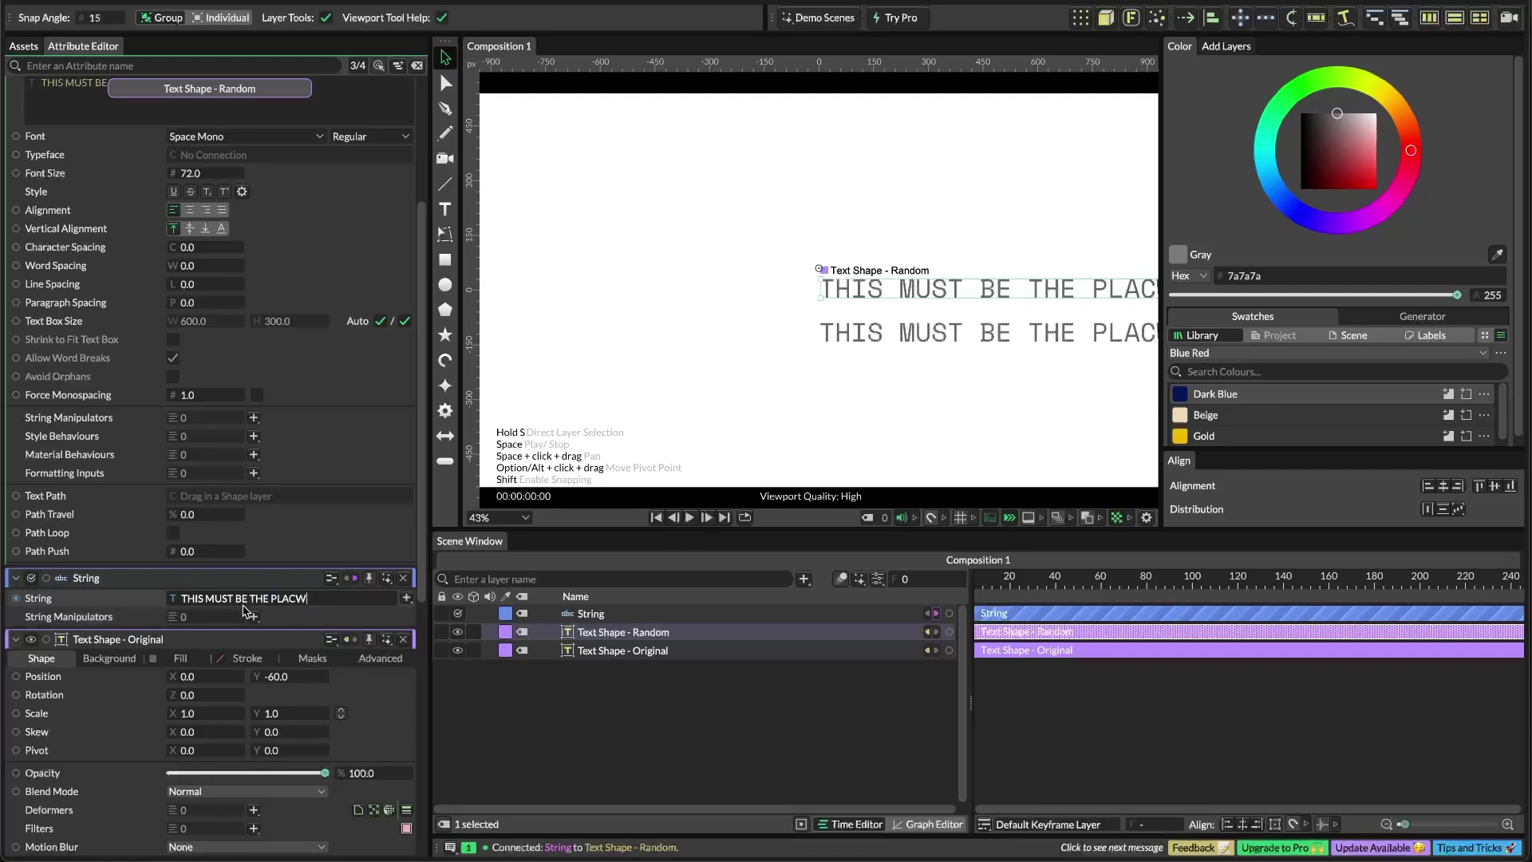
click(558, 713)
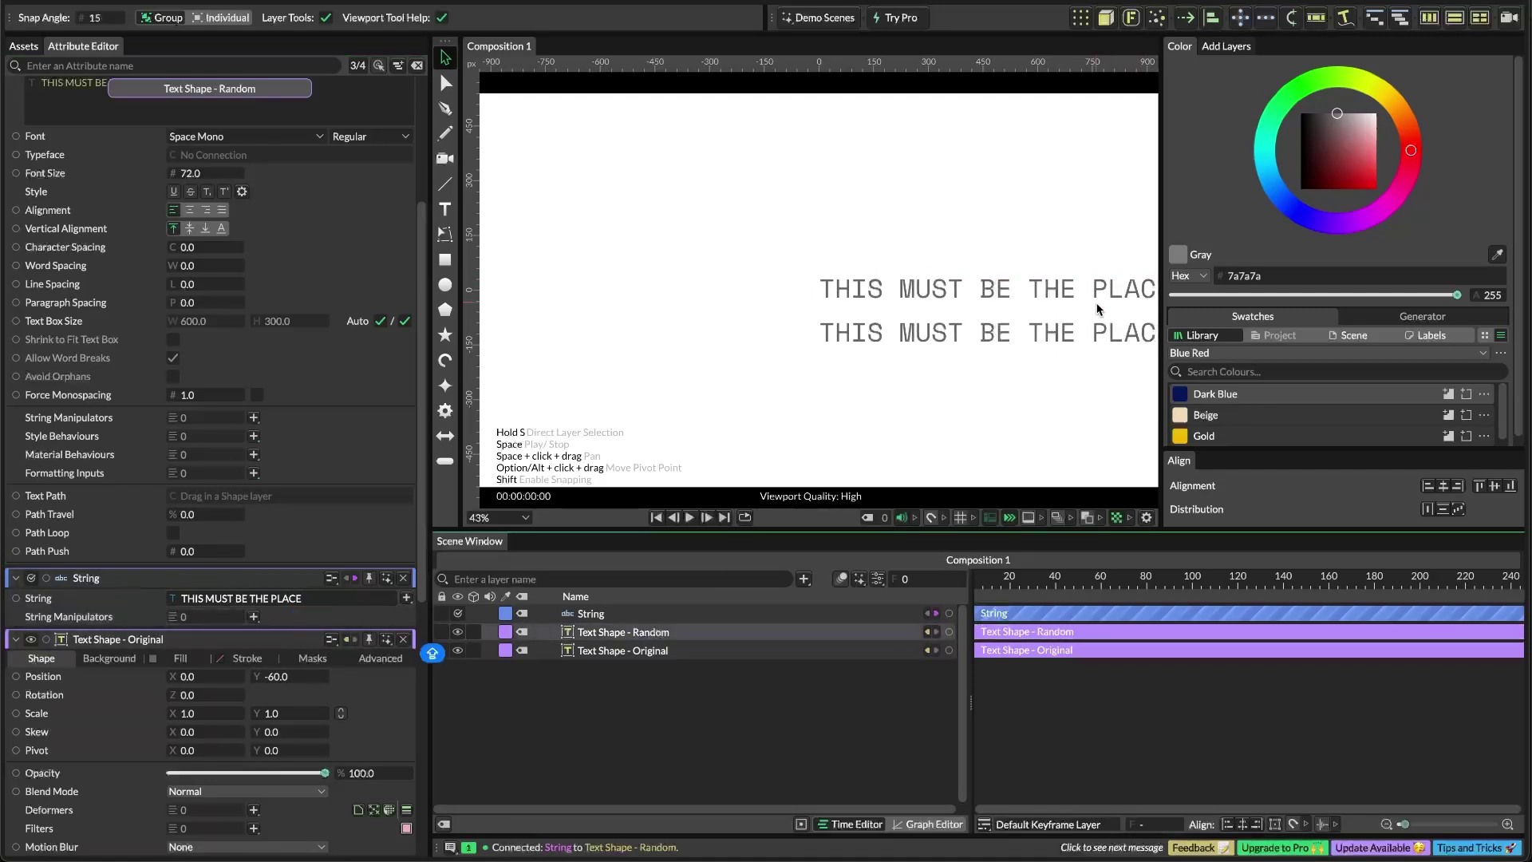
Set the horizontal text alignment of both Text Shape - Original and Text Shape - Random to centre
scroll(789, 355, right, 5)
drag(789, 359, 884, 342)
click(879, 295)
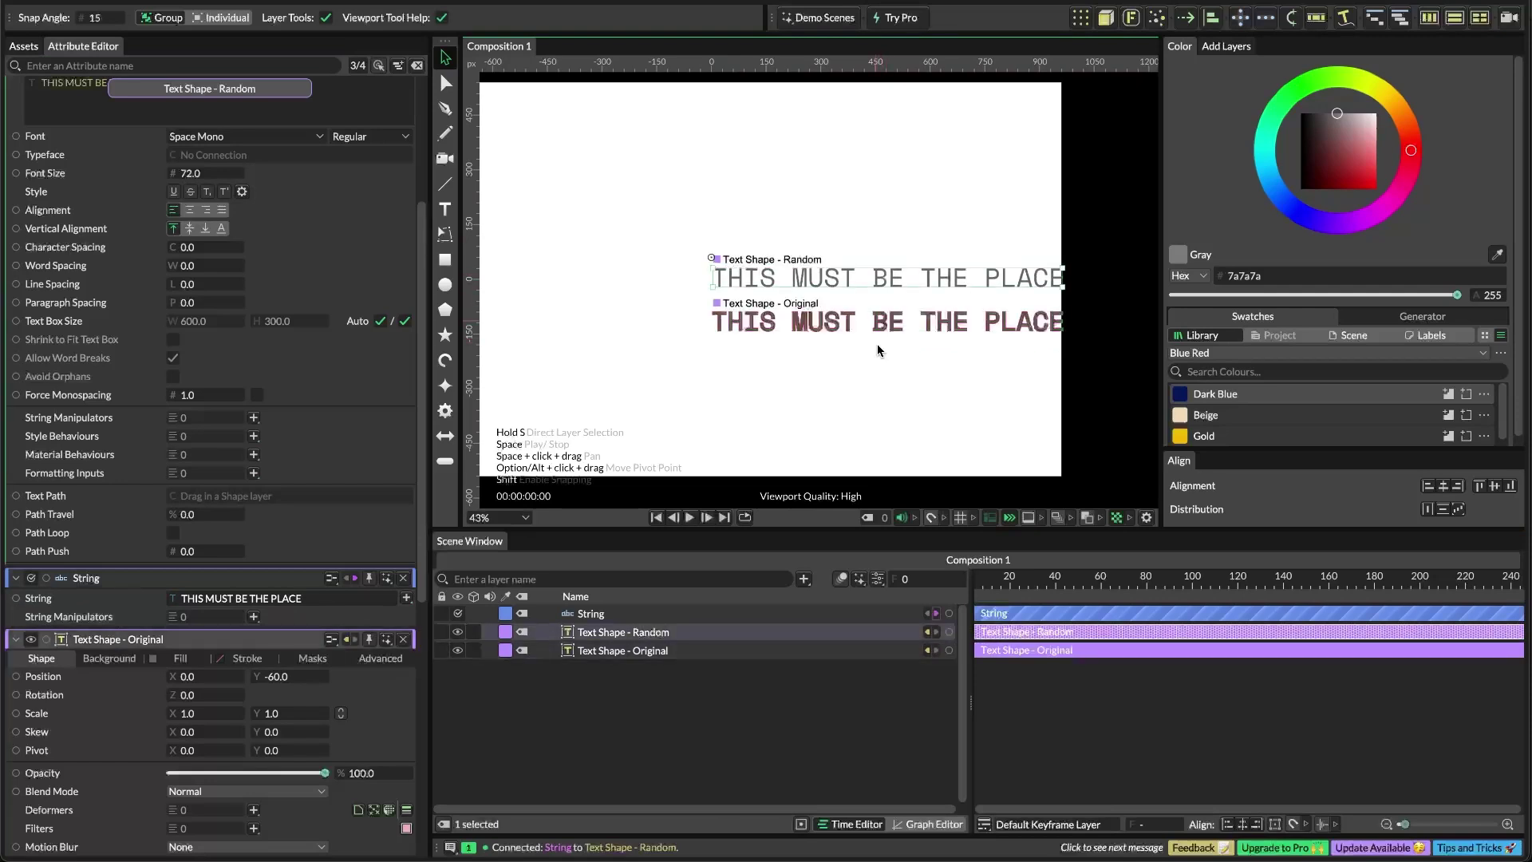
click(744, 722)
scroll(87, 710, down, 3)
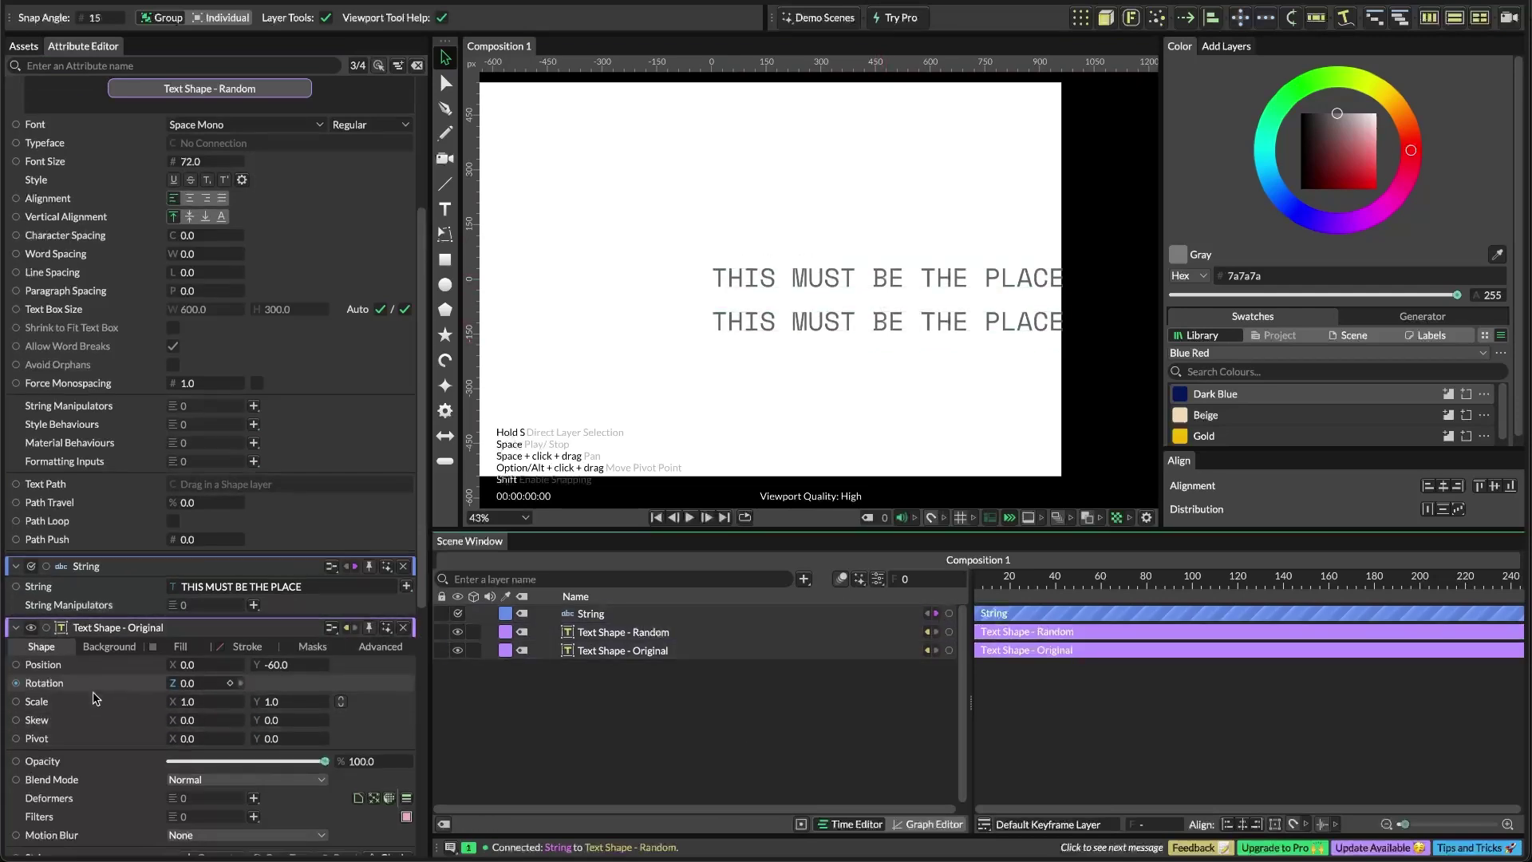
scroll(93, 699, down, 10)
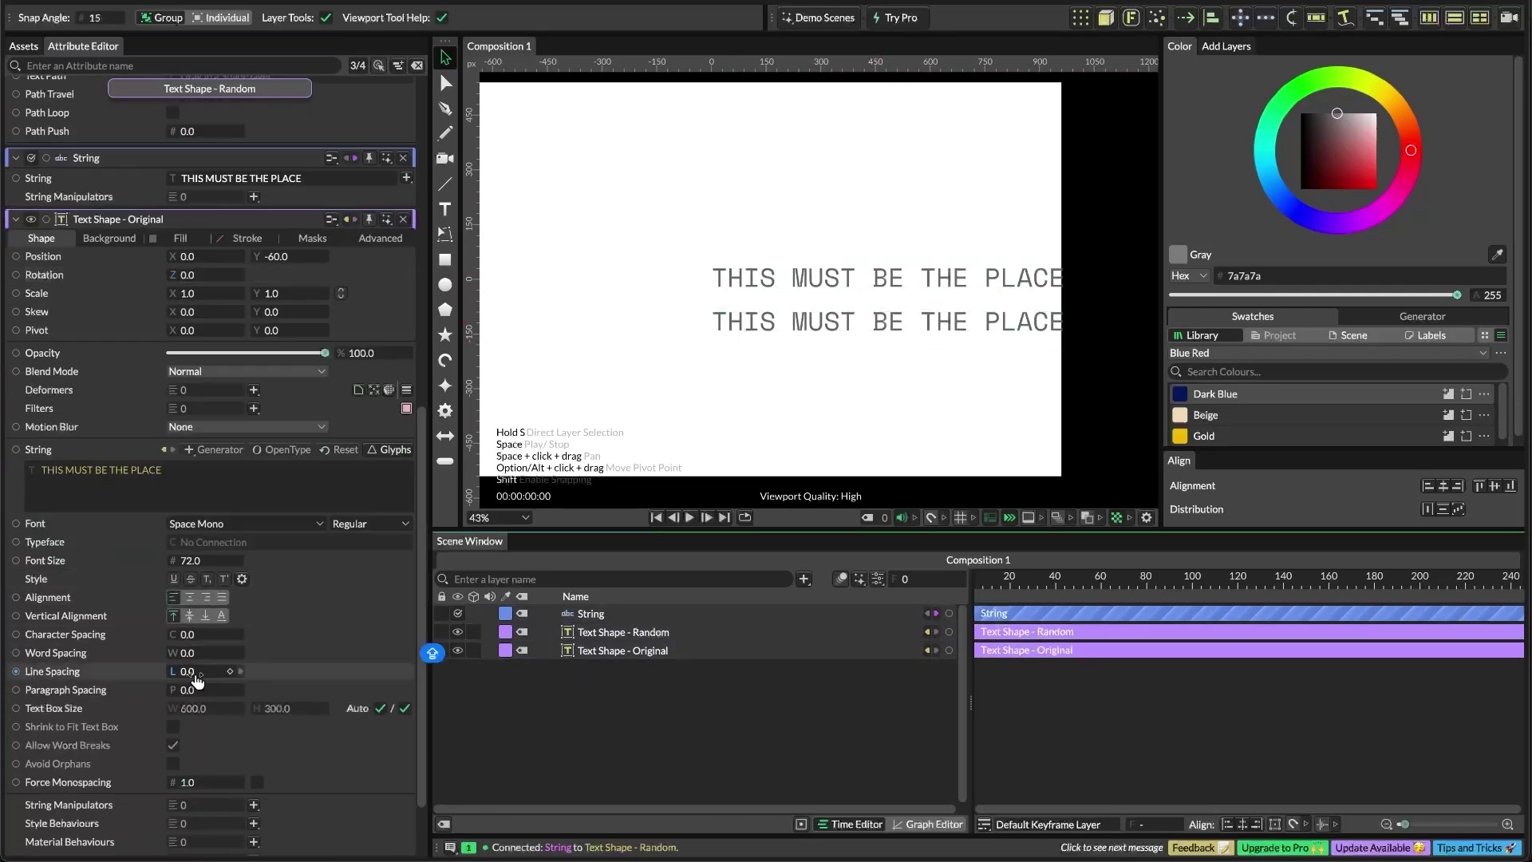
click(175, 597)
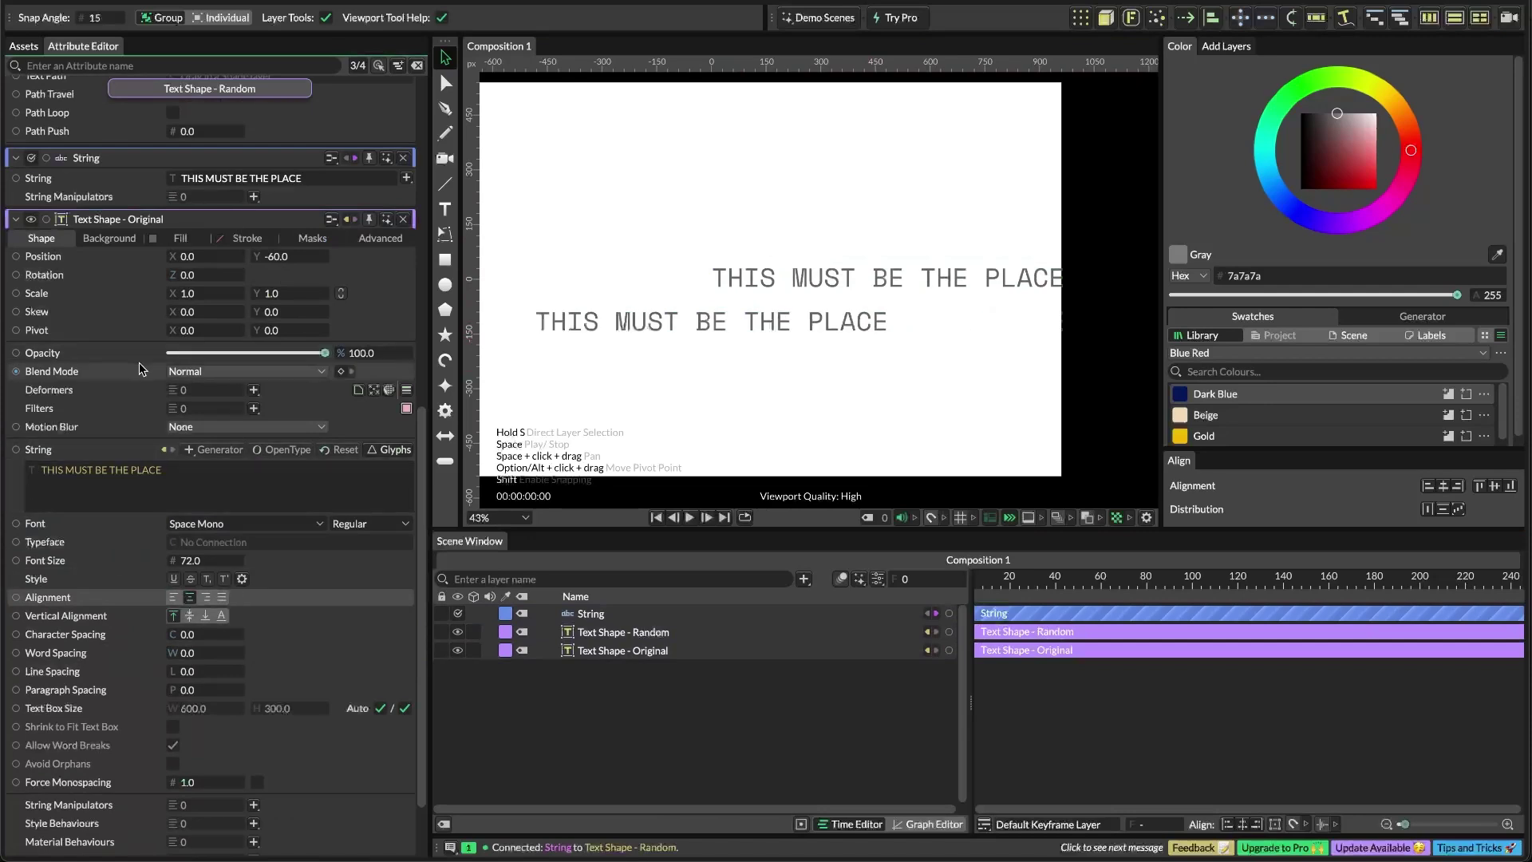
scroll(137, 363, down, 9)
click(189, 290)
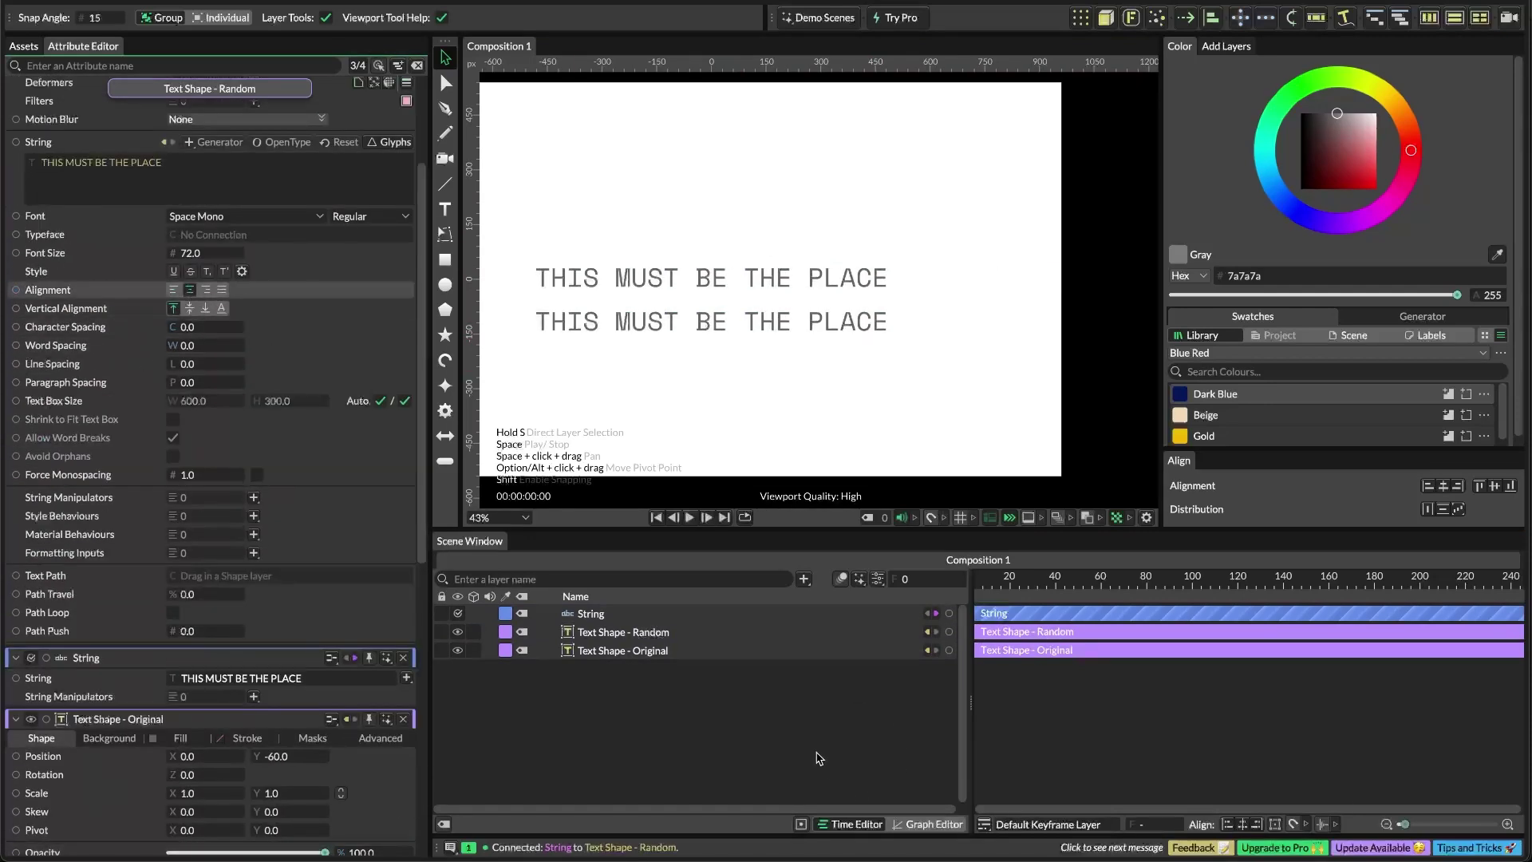
click(785, 327)
shift+click(783, 287)
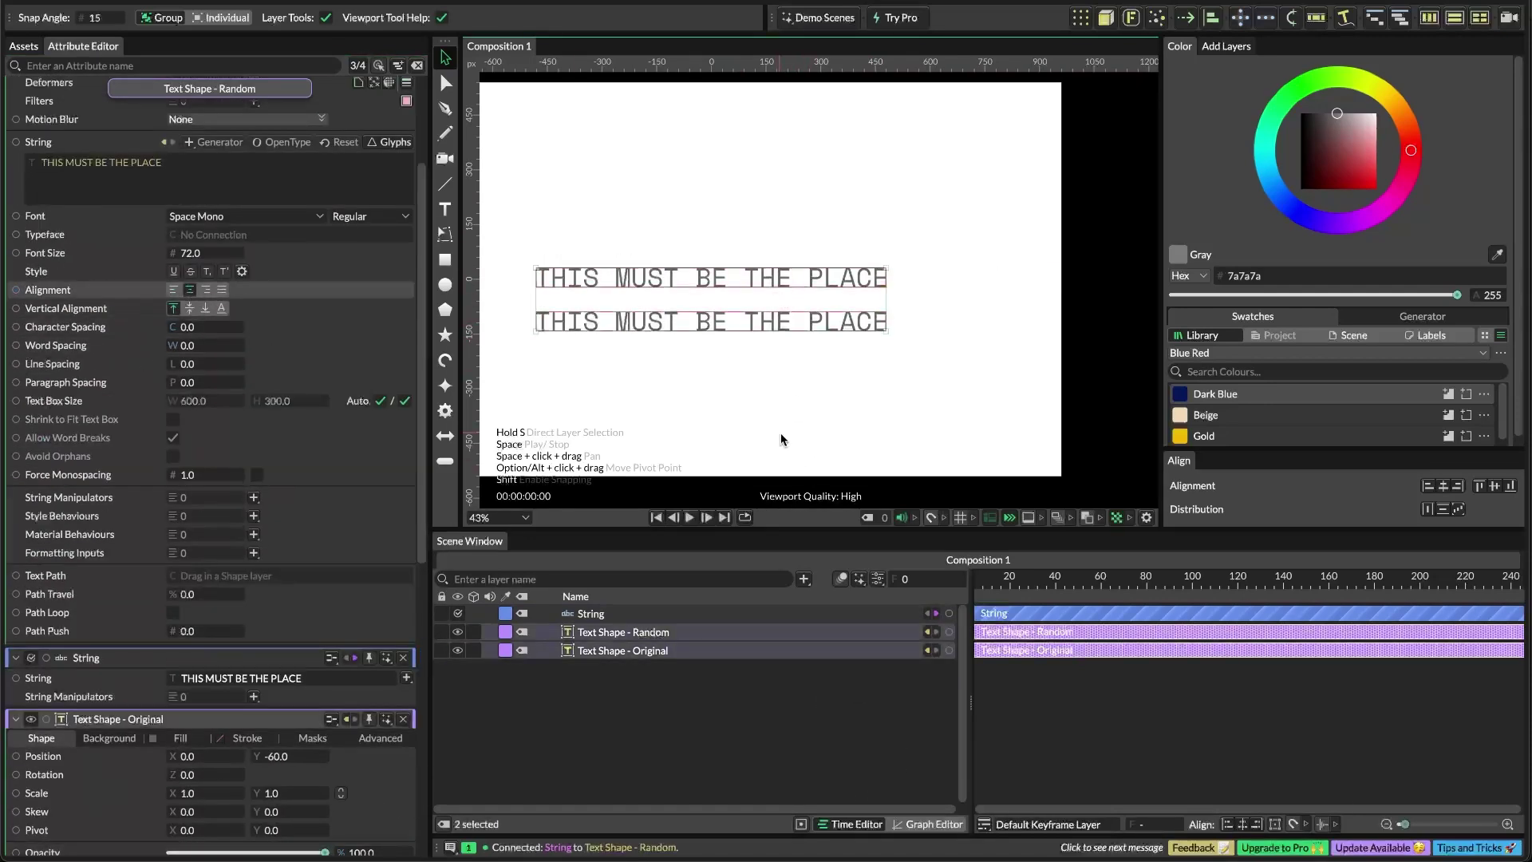
drag(768, 401, 842, 409)
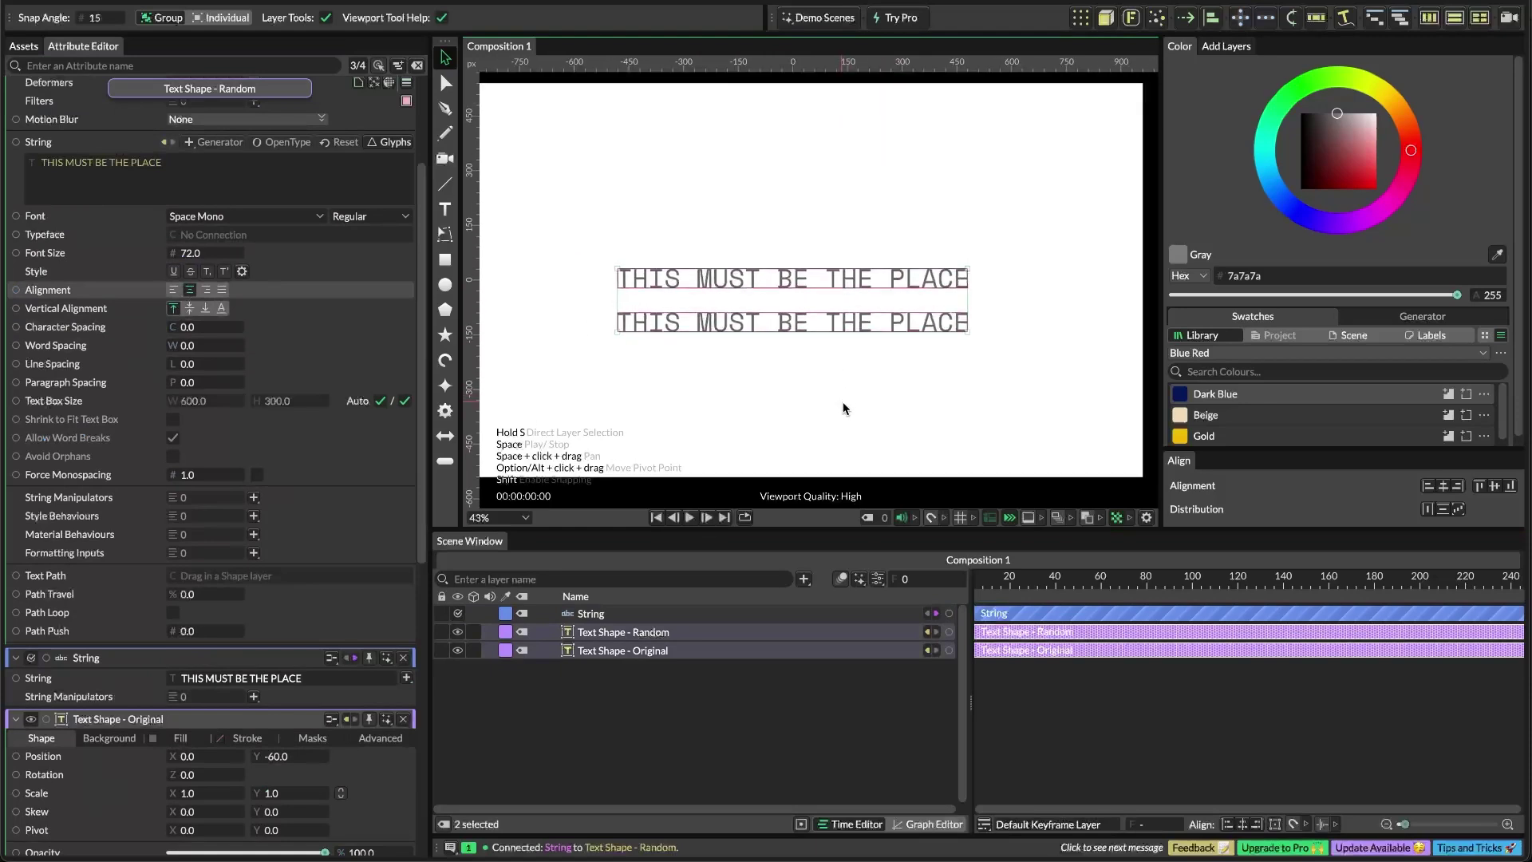
click(651, 720)
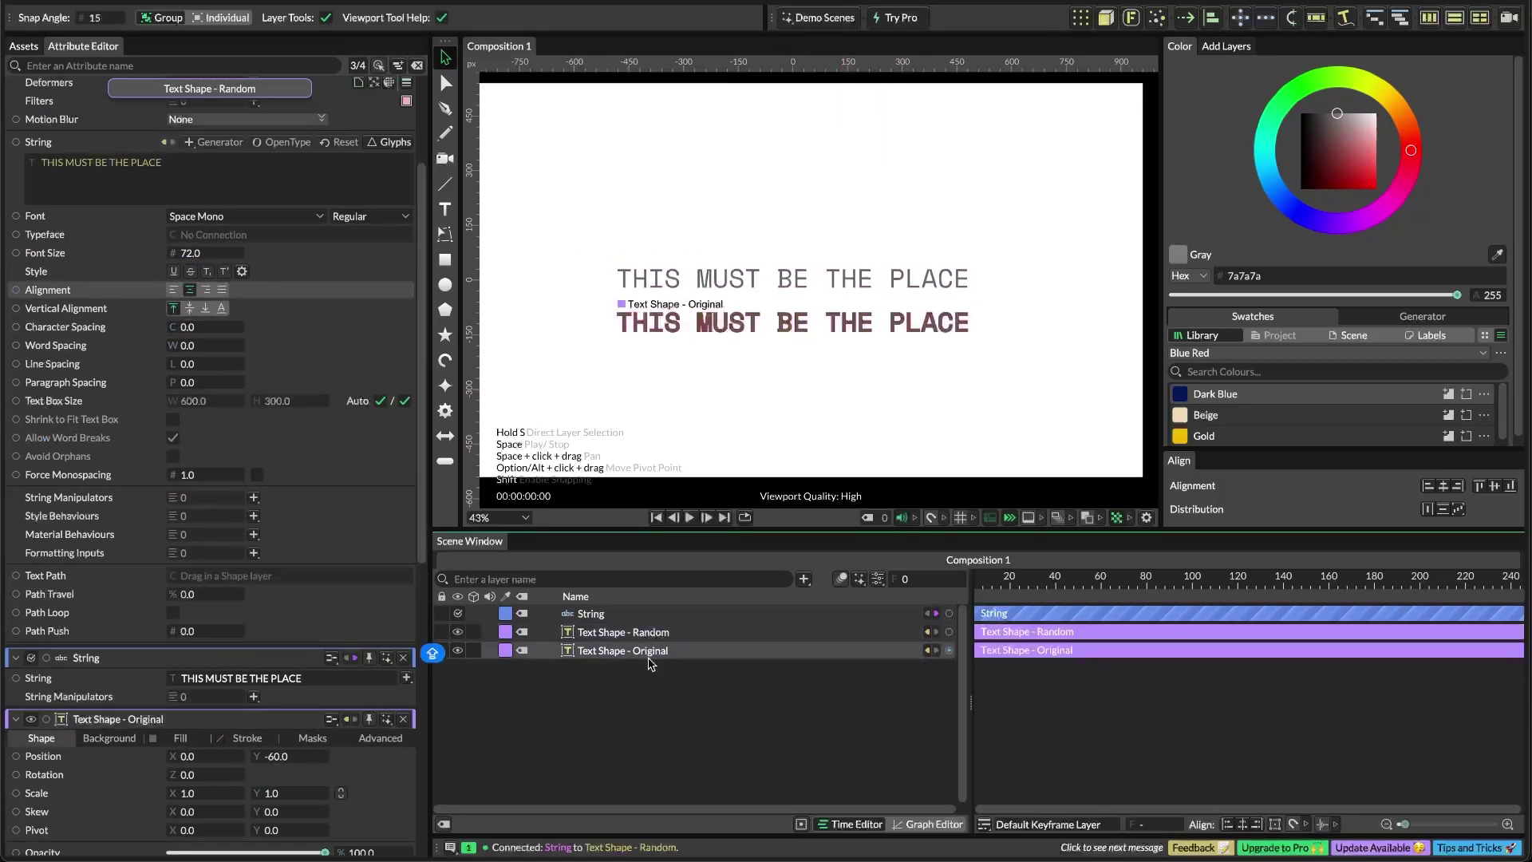
Add a Shuffle String manipulator to the Text Shape - Random layer
click(647, 633)
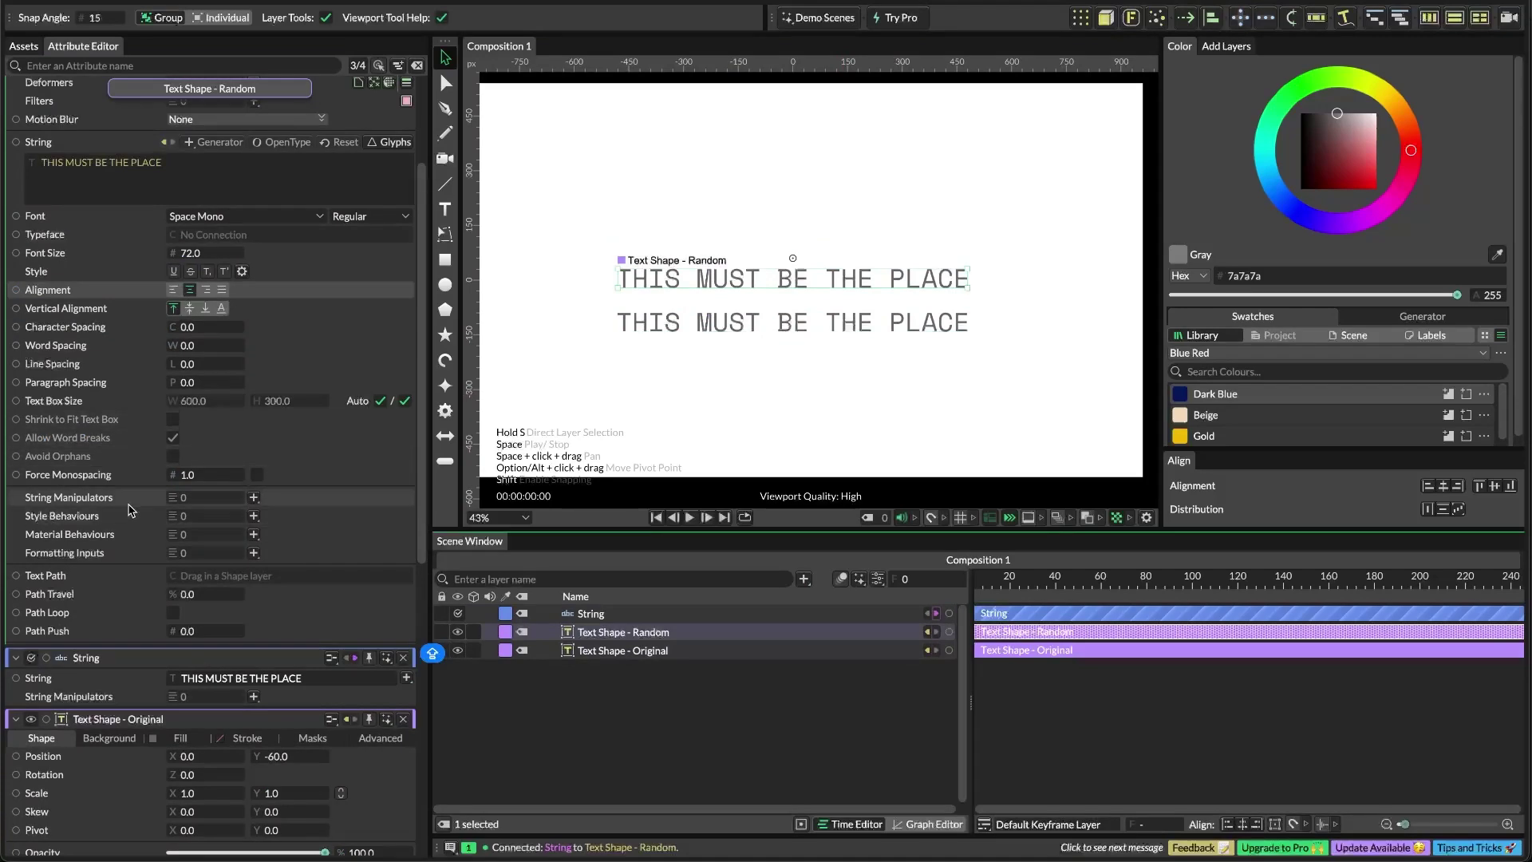
click(254, 497)
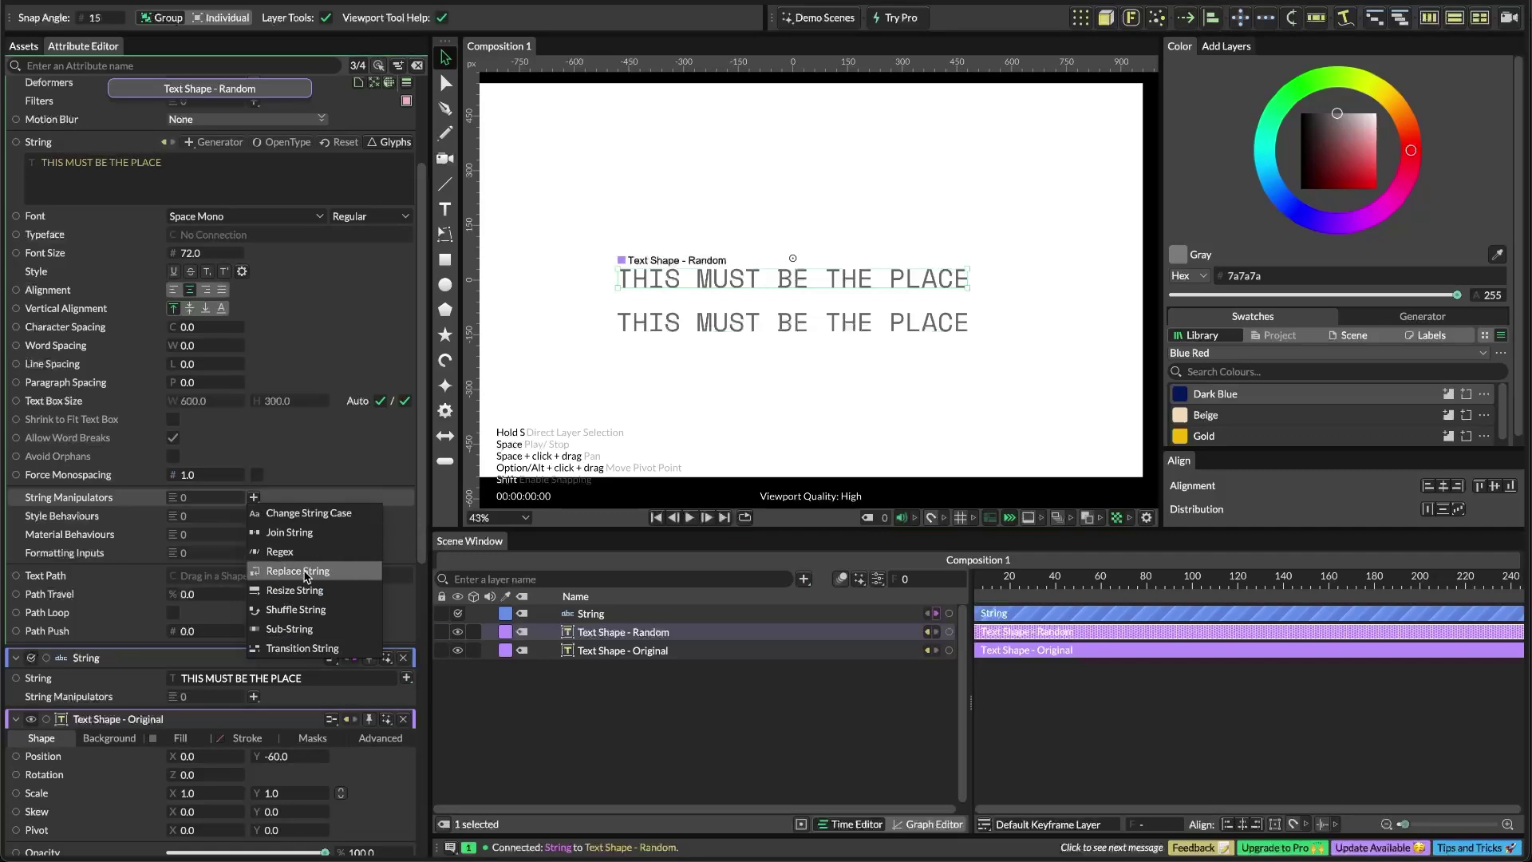
click(320, 611)
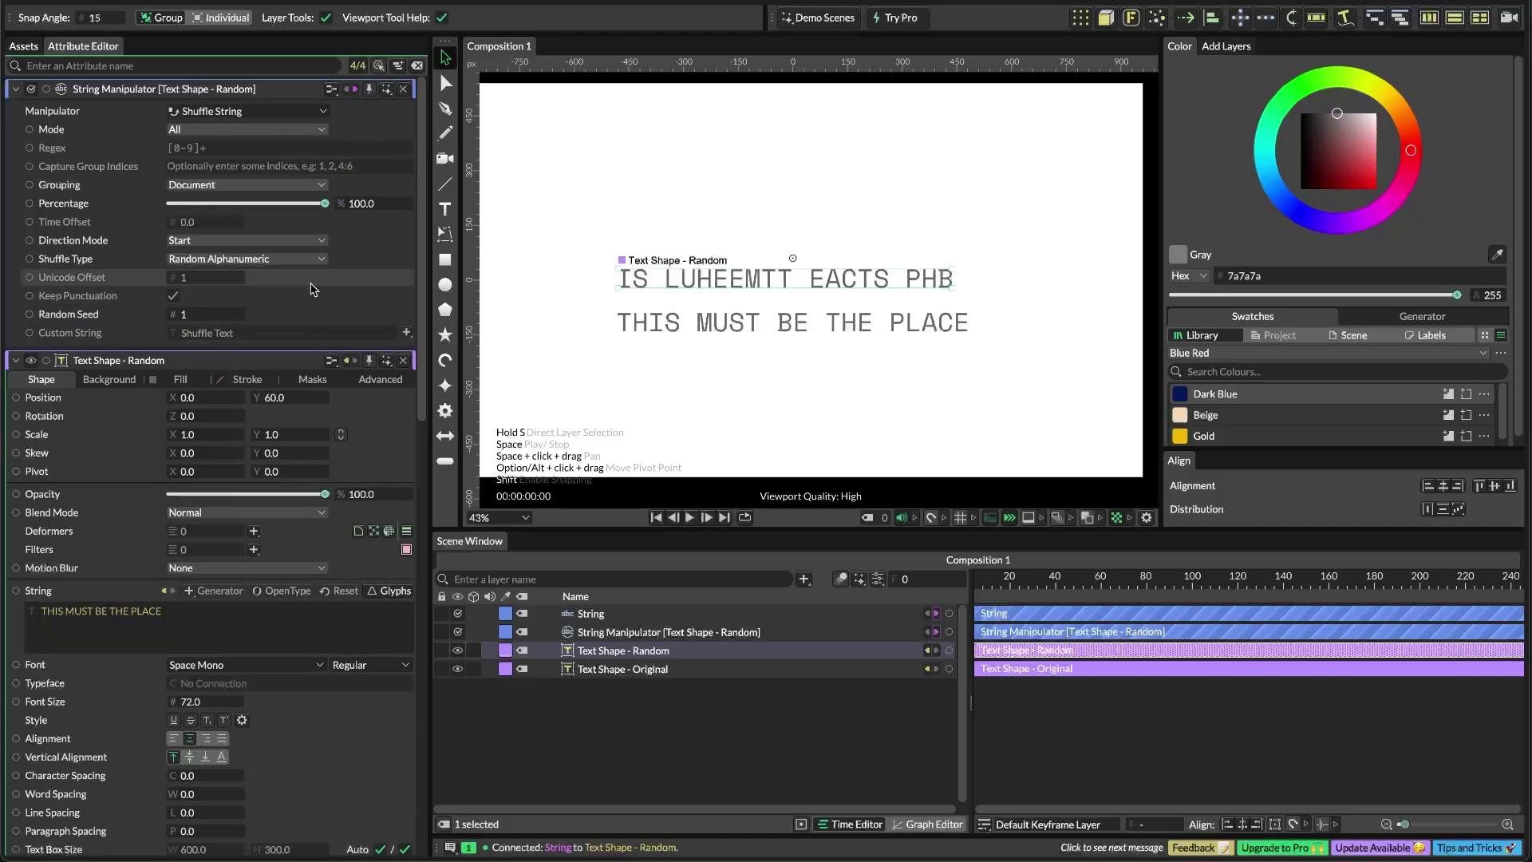
Set the Shuffle String manipulator's Grouping to Line and its Shuffle Type to Custom String
click(236, 130)
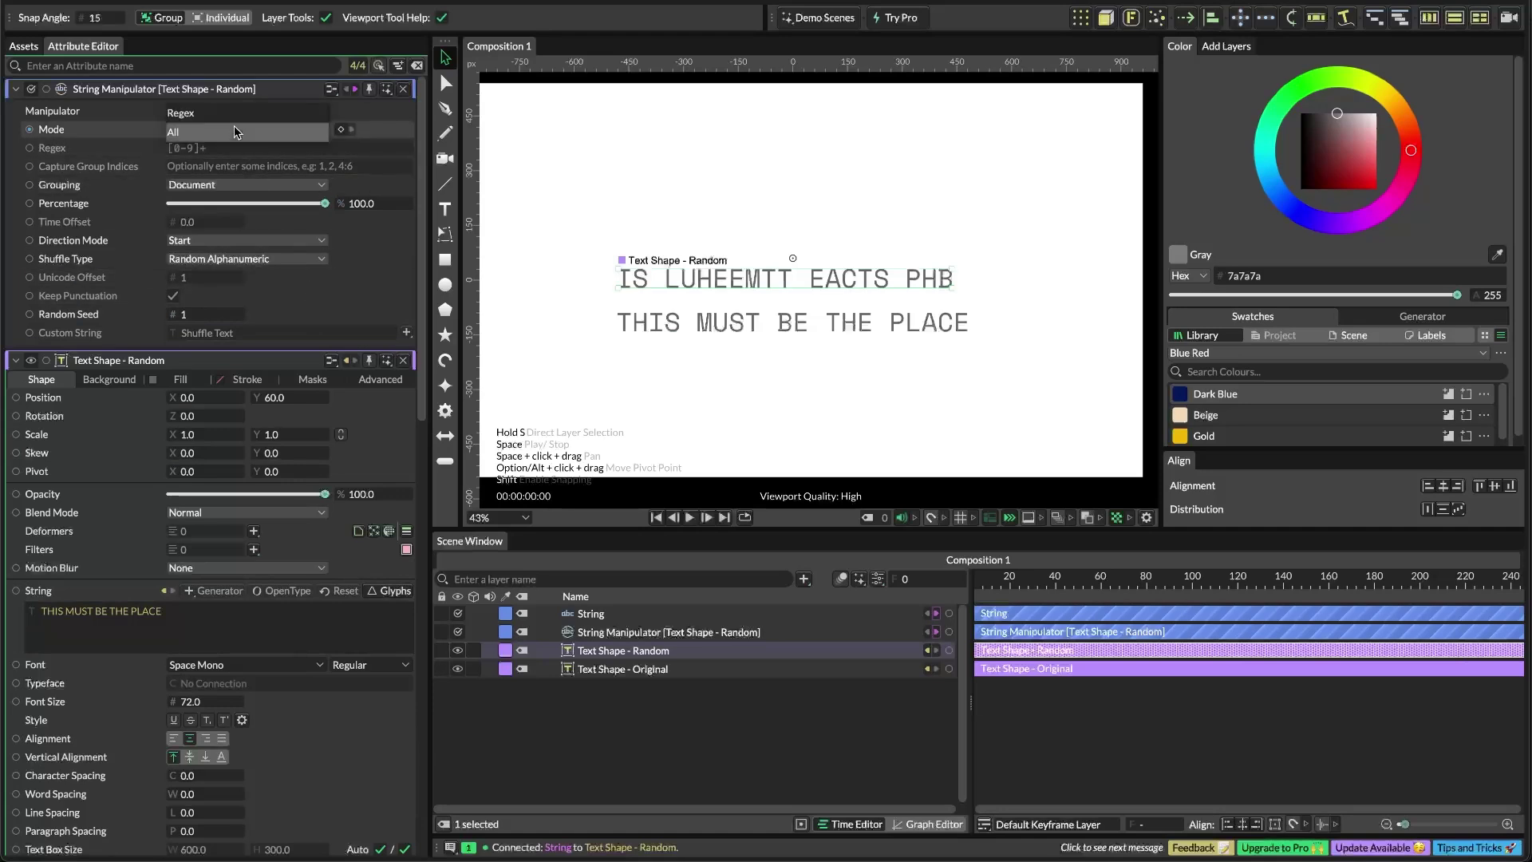
click(236, 132)
click(235, 185)
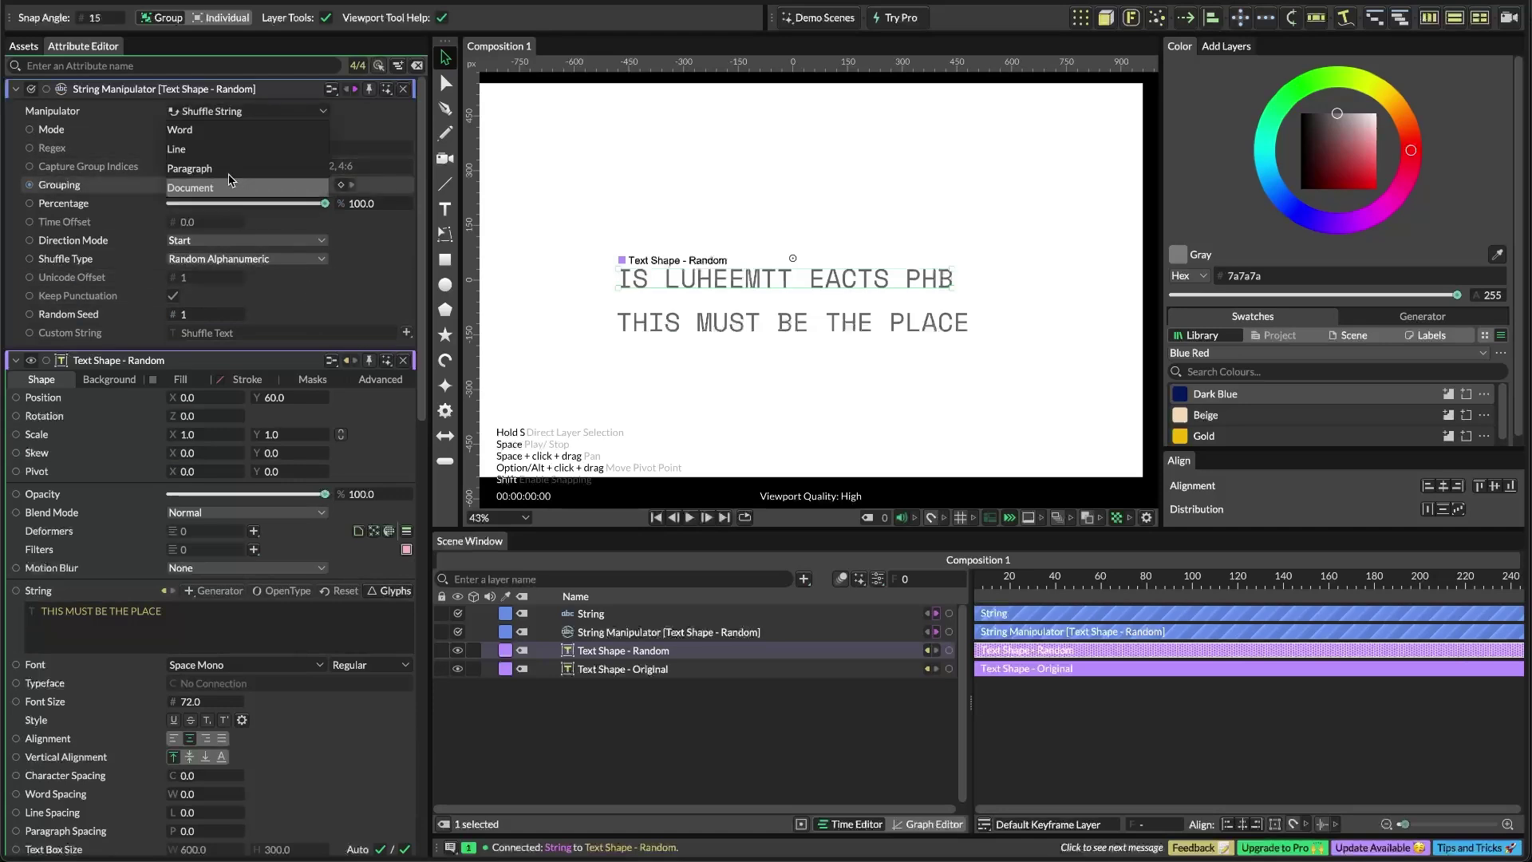
click(217, 152)
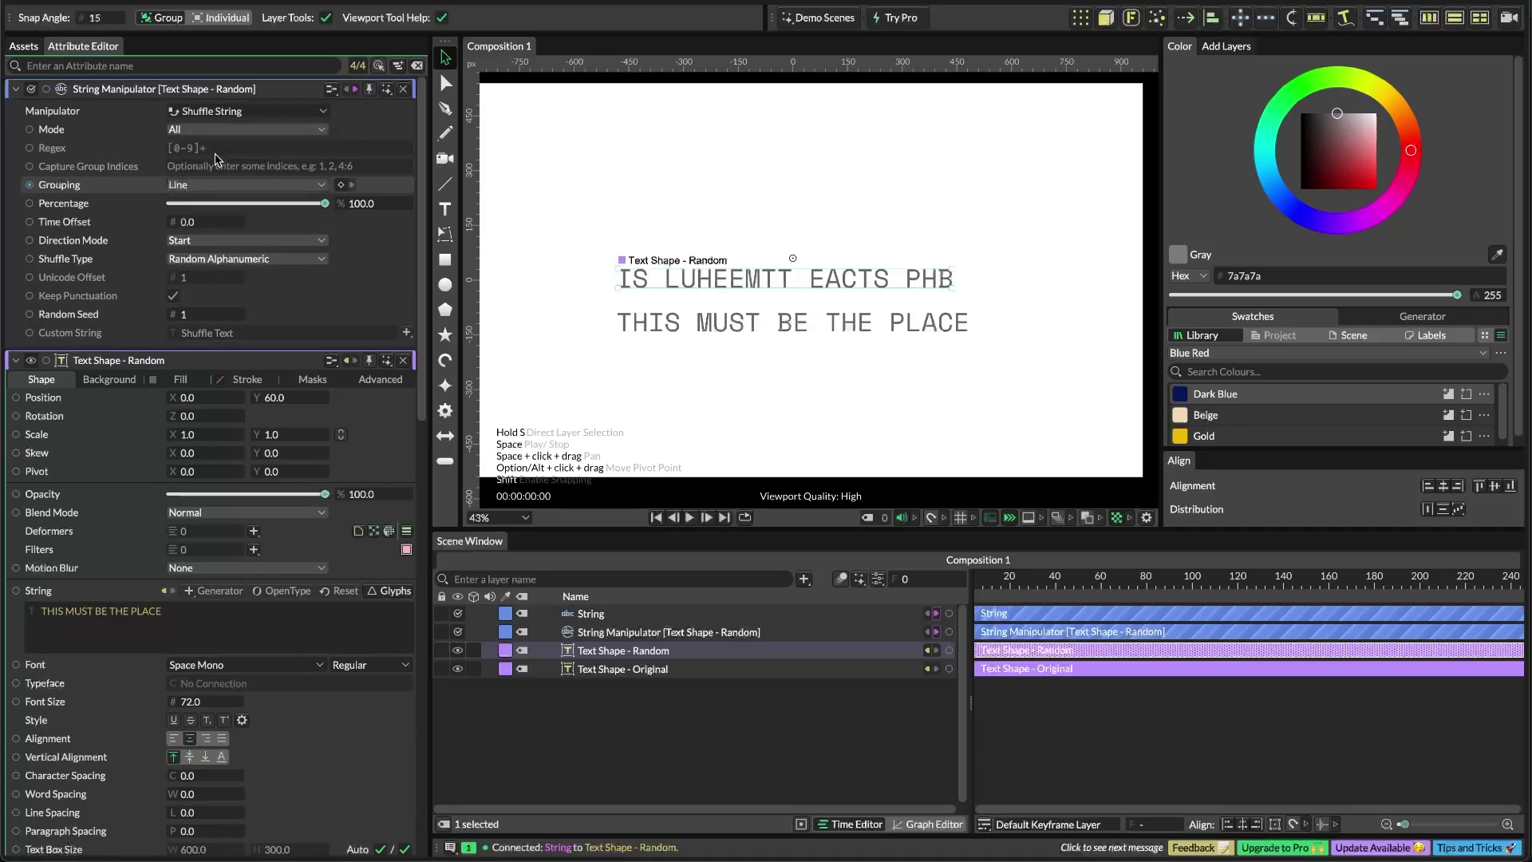
click(253, 264)
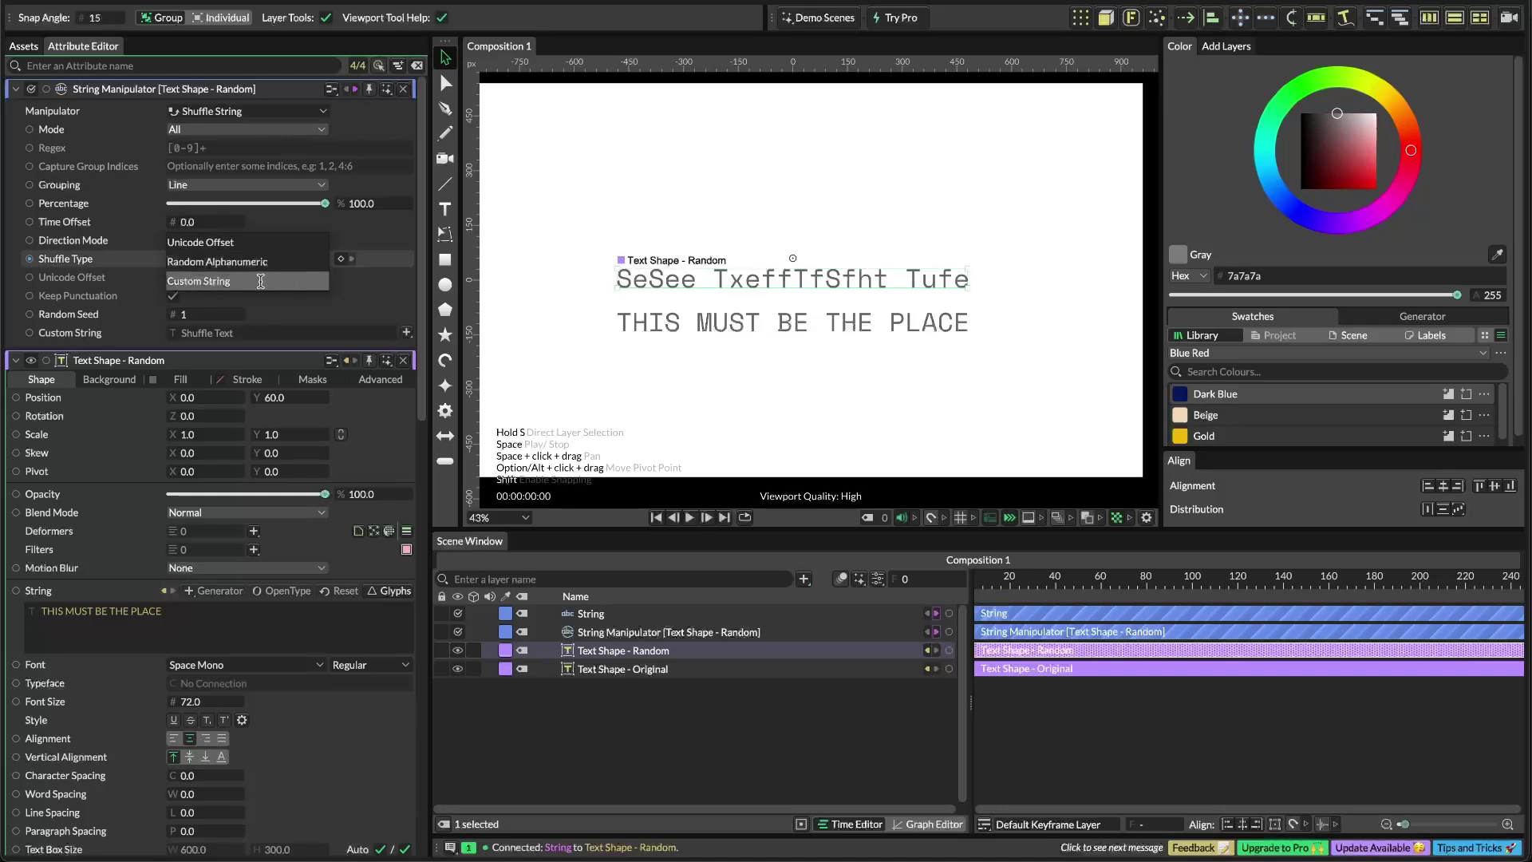
click(248, 281)
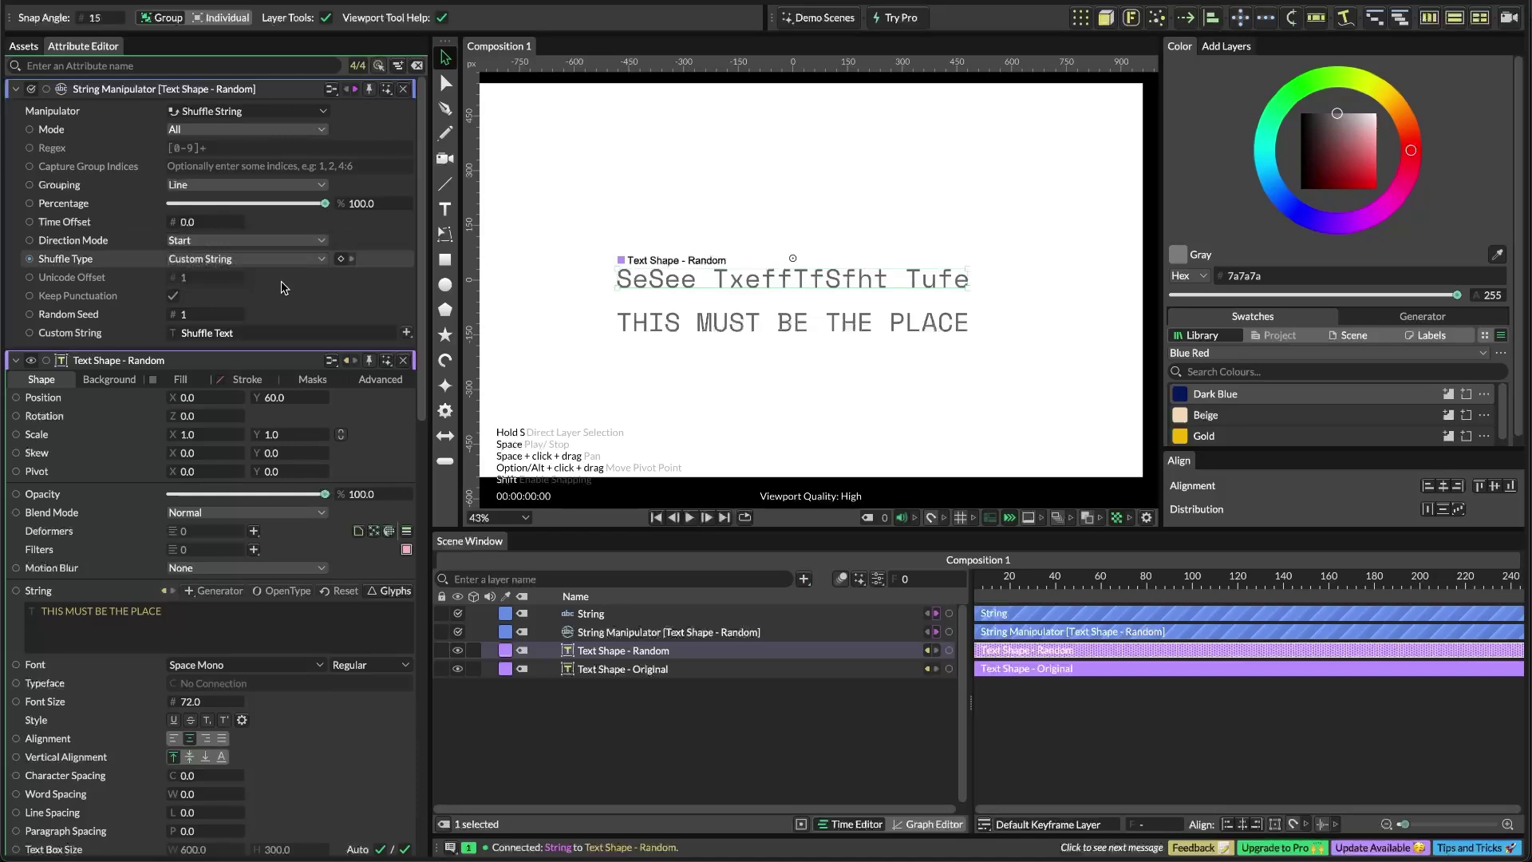
drag(258, 334, 179, 334)
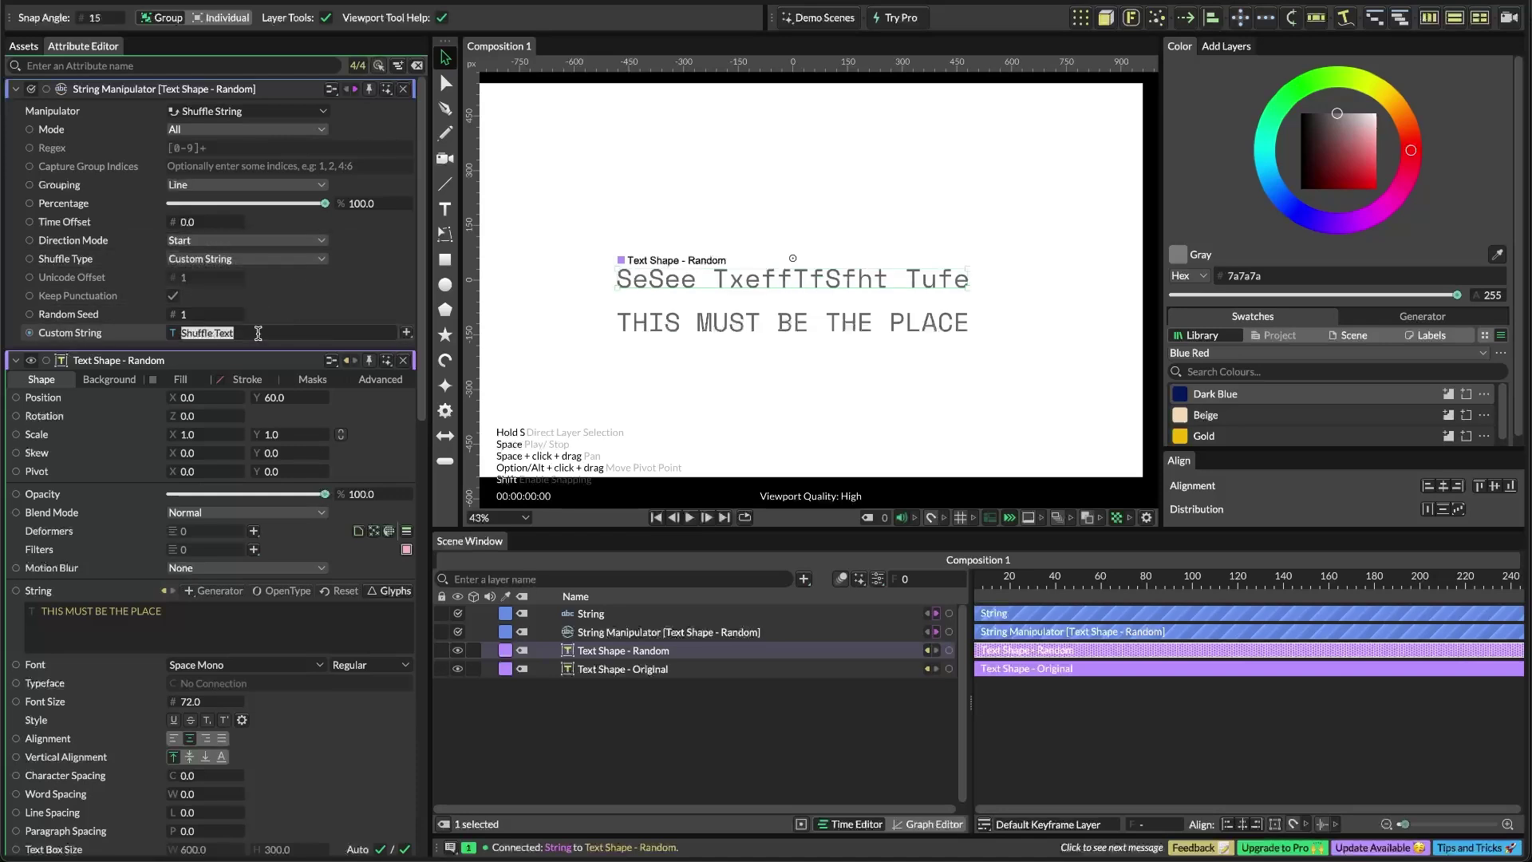
mouse_move(3, 351)
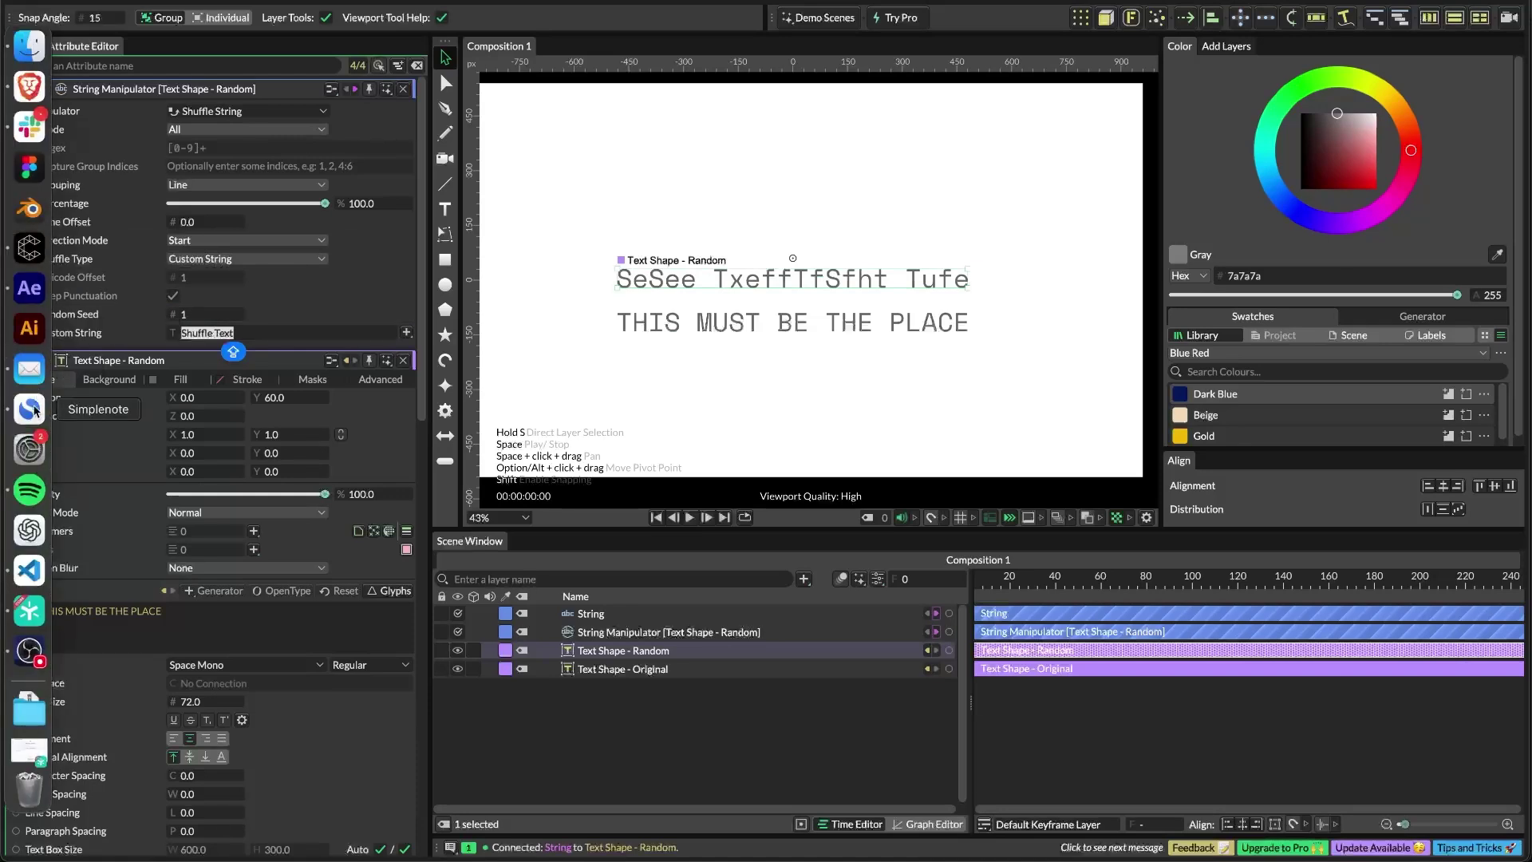
click(30, 409)
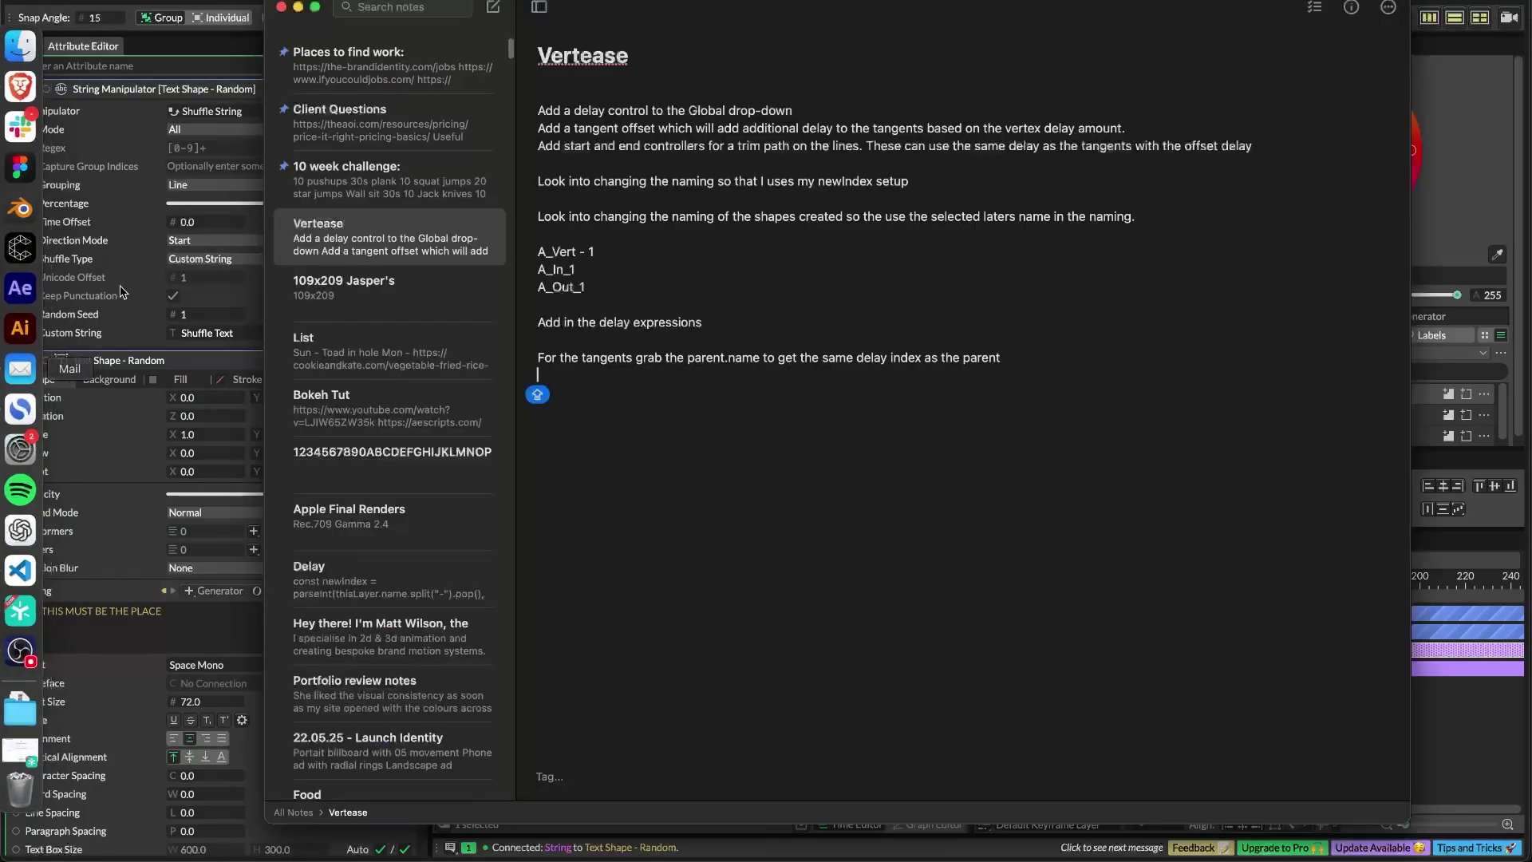
click(361, 452)
triple_click(957, 57)
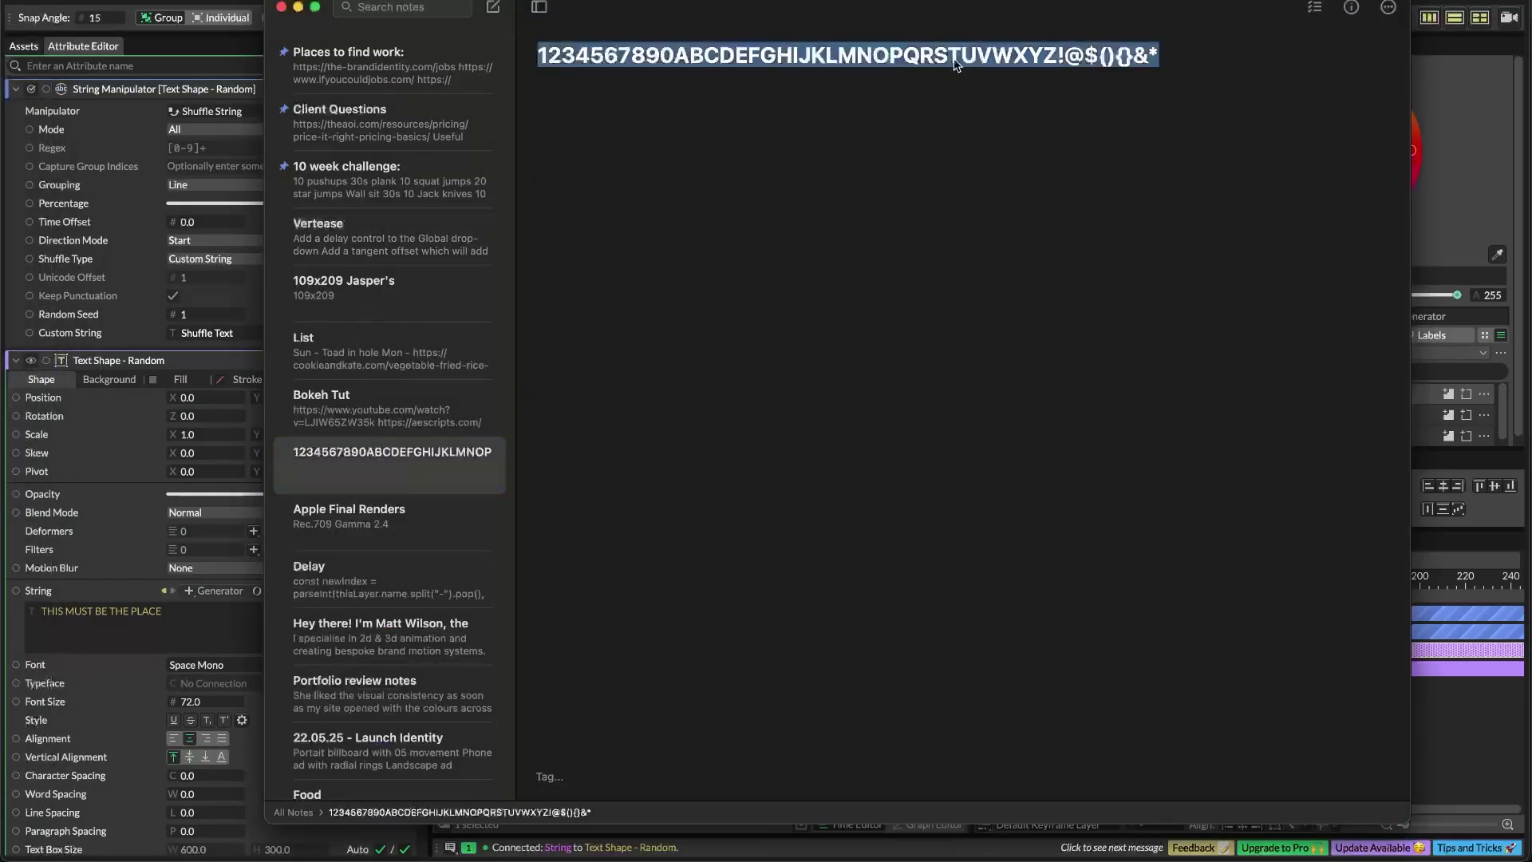
key(super+c)
Return to Cavalry and replace the string manipulator's Custom String with the copied character set
click(1470, 711)
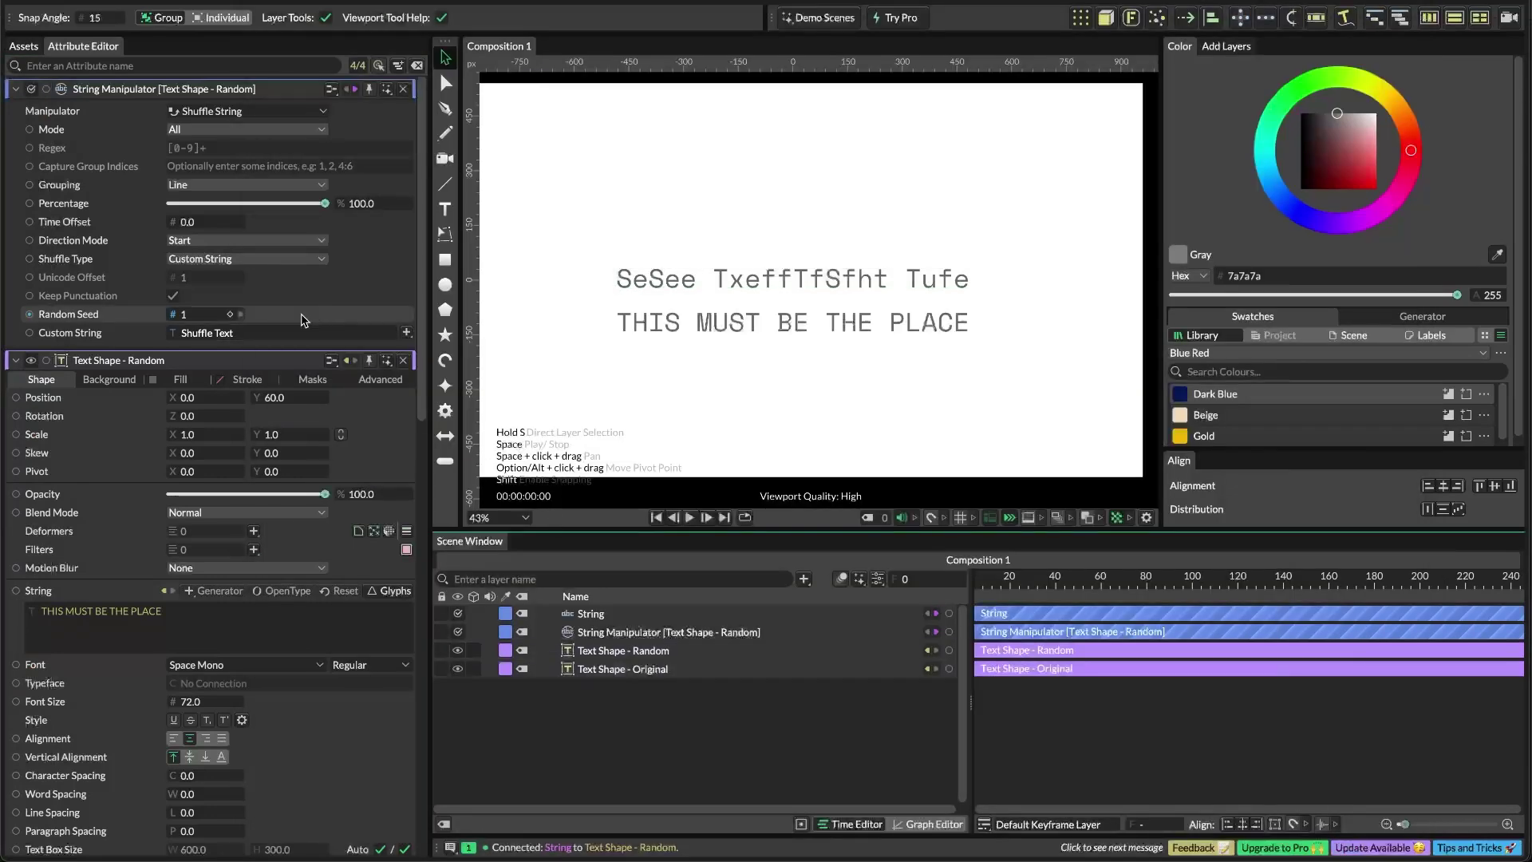
click(282, 330)
key(super+a)
key(super+v)
key(Return)
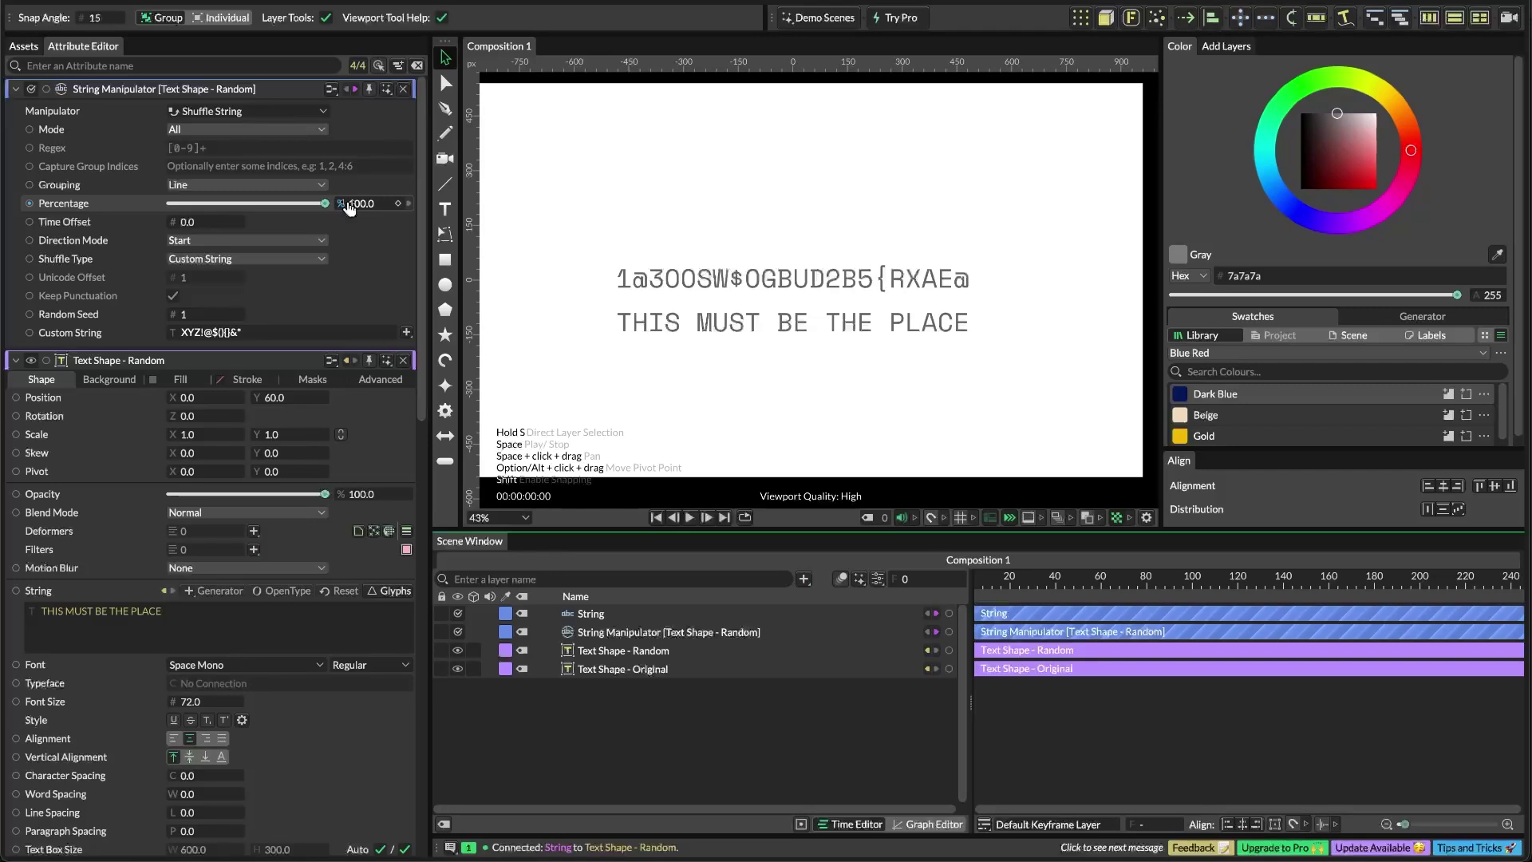
mouse_move(319, 208)
mouse_down()
mouse_move(150, 214)
mouse_move(335, 206)
mouse_up()
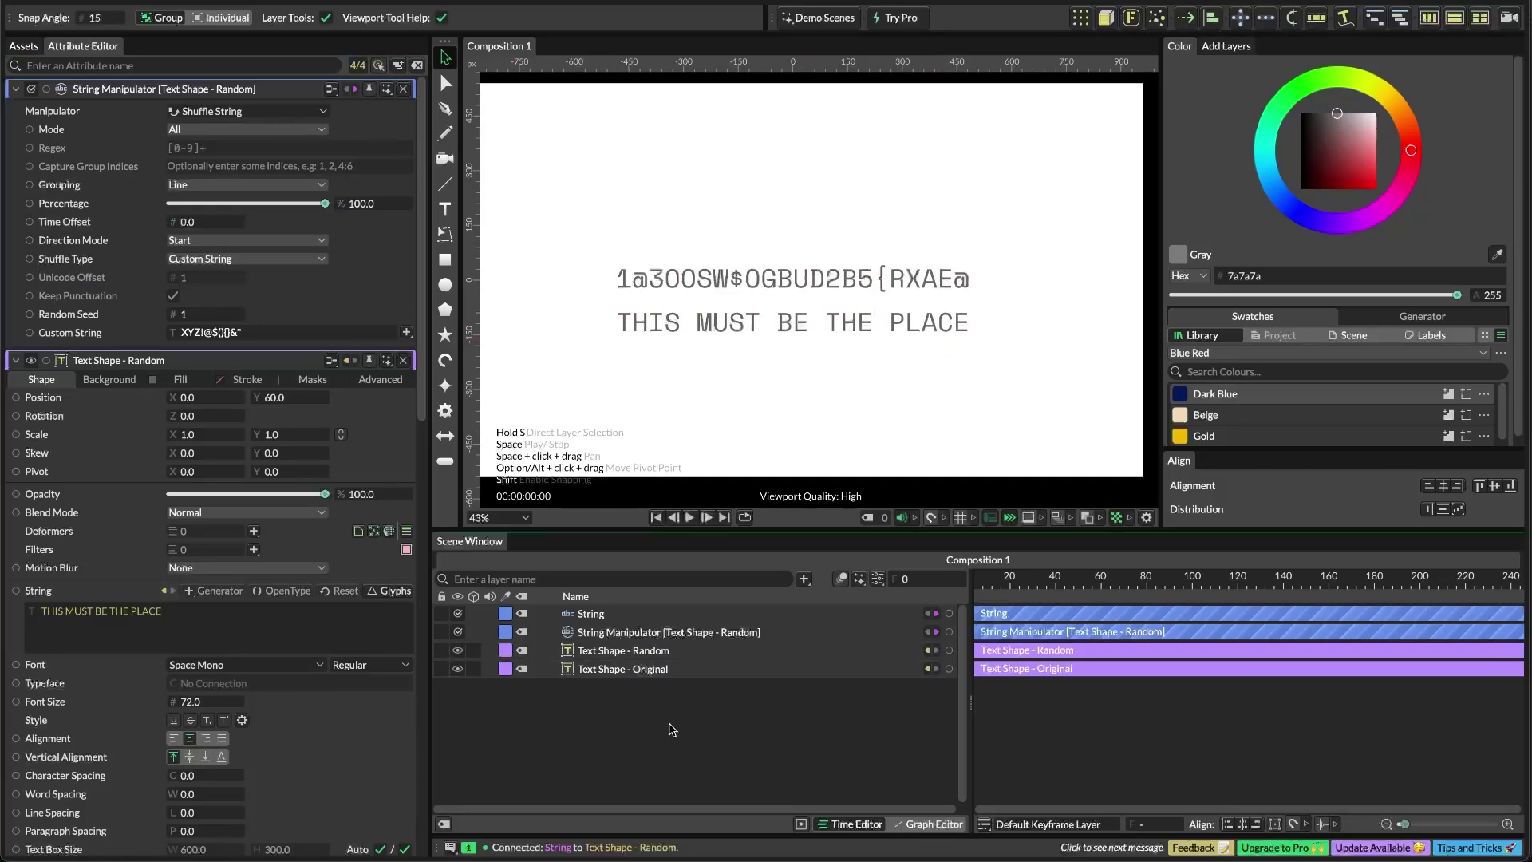
Add a Group and move the String, String Manipulator and both Text Shape layers into it
key(Tab)
text(GROUP)
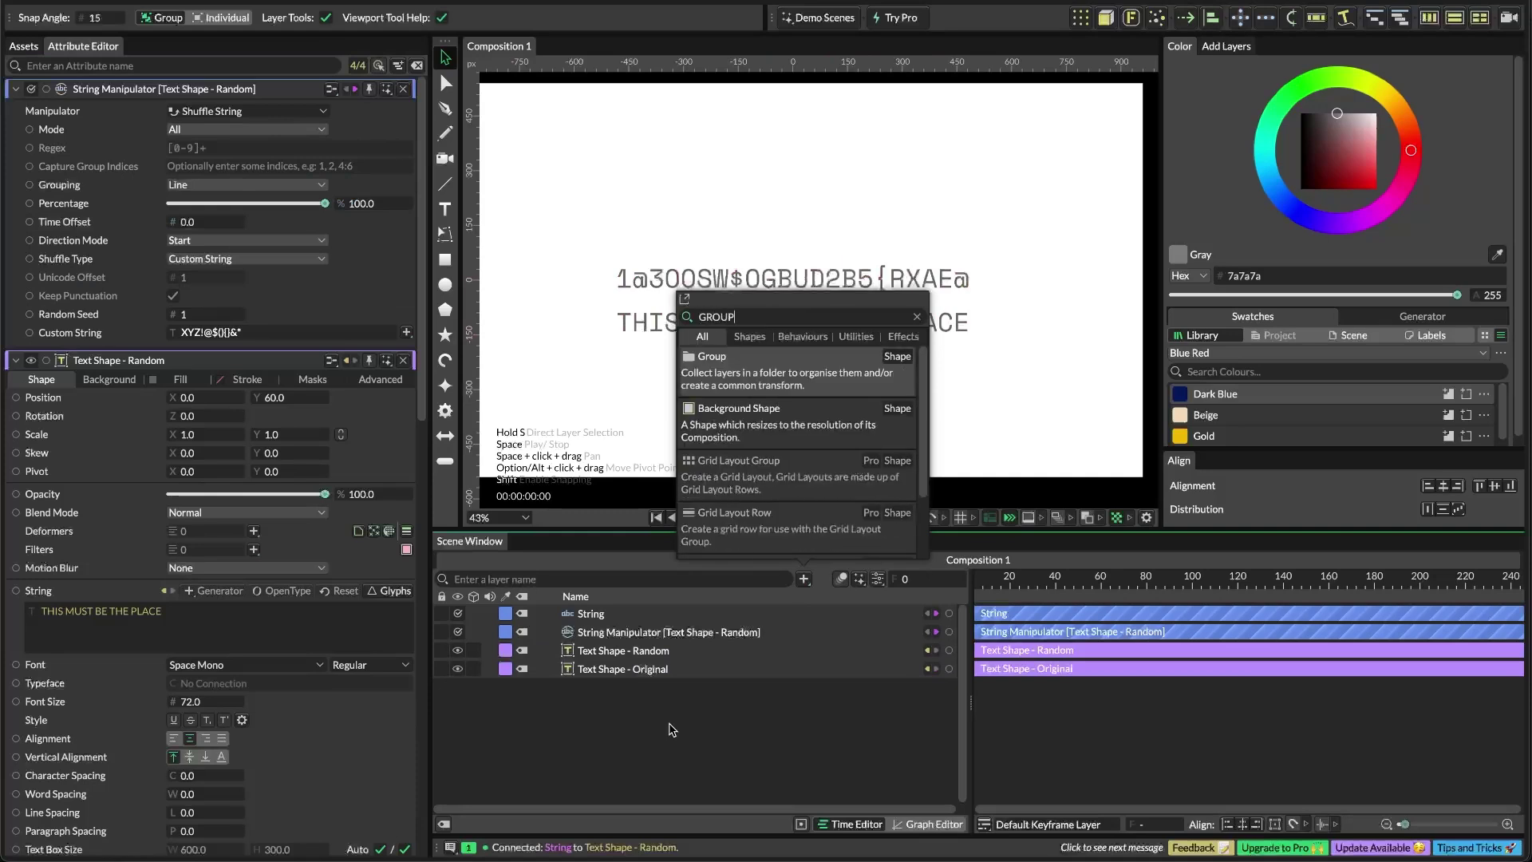
key(Return)
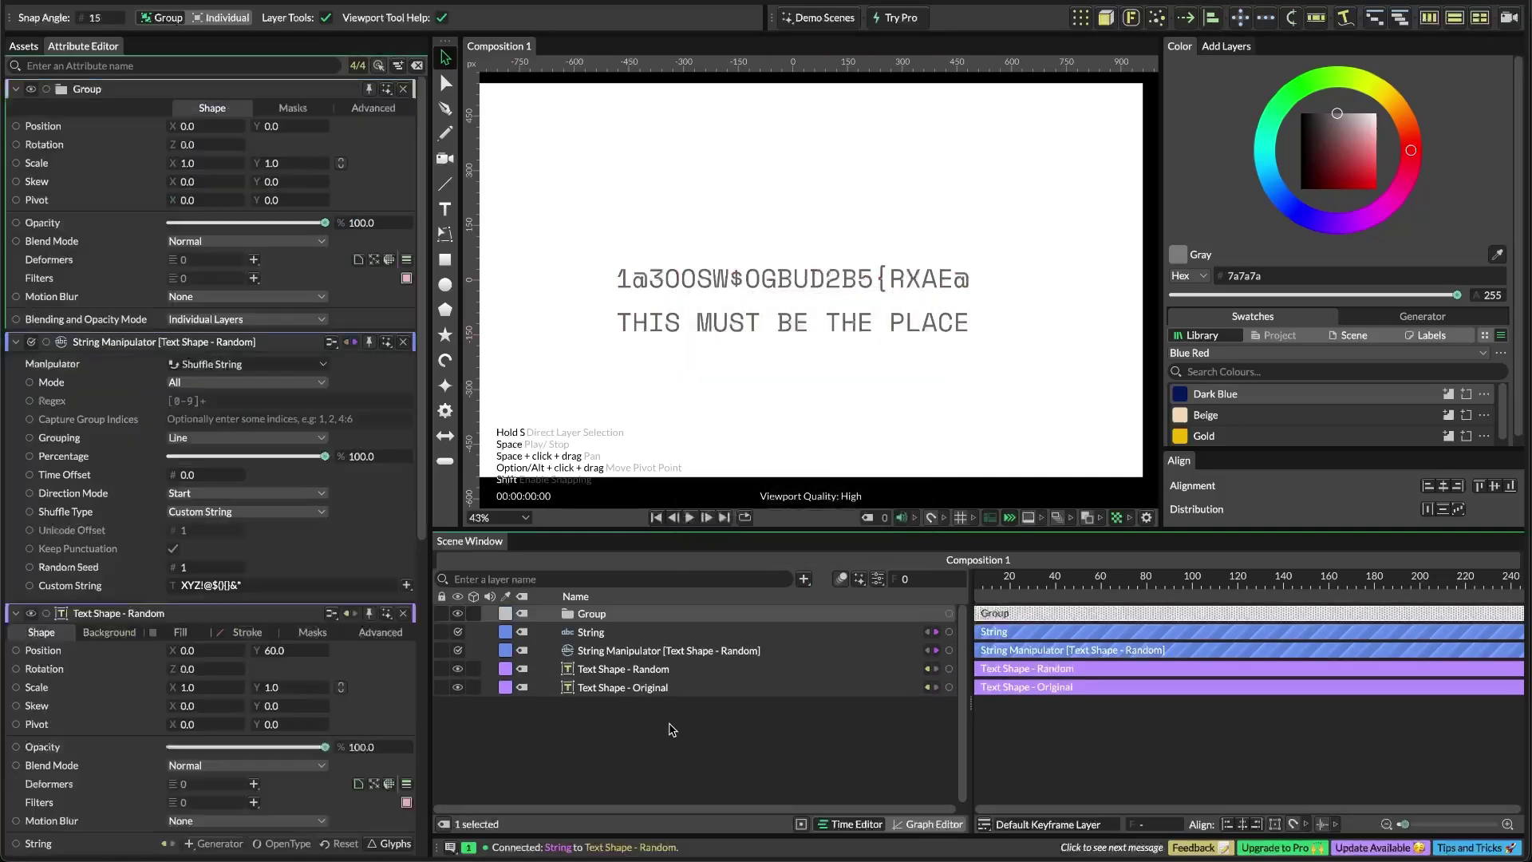
shift+click(608, 689)
drag(589, 633, 592, 615)
Rename the group Text and collapse it in the layer list
click(593, 616)
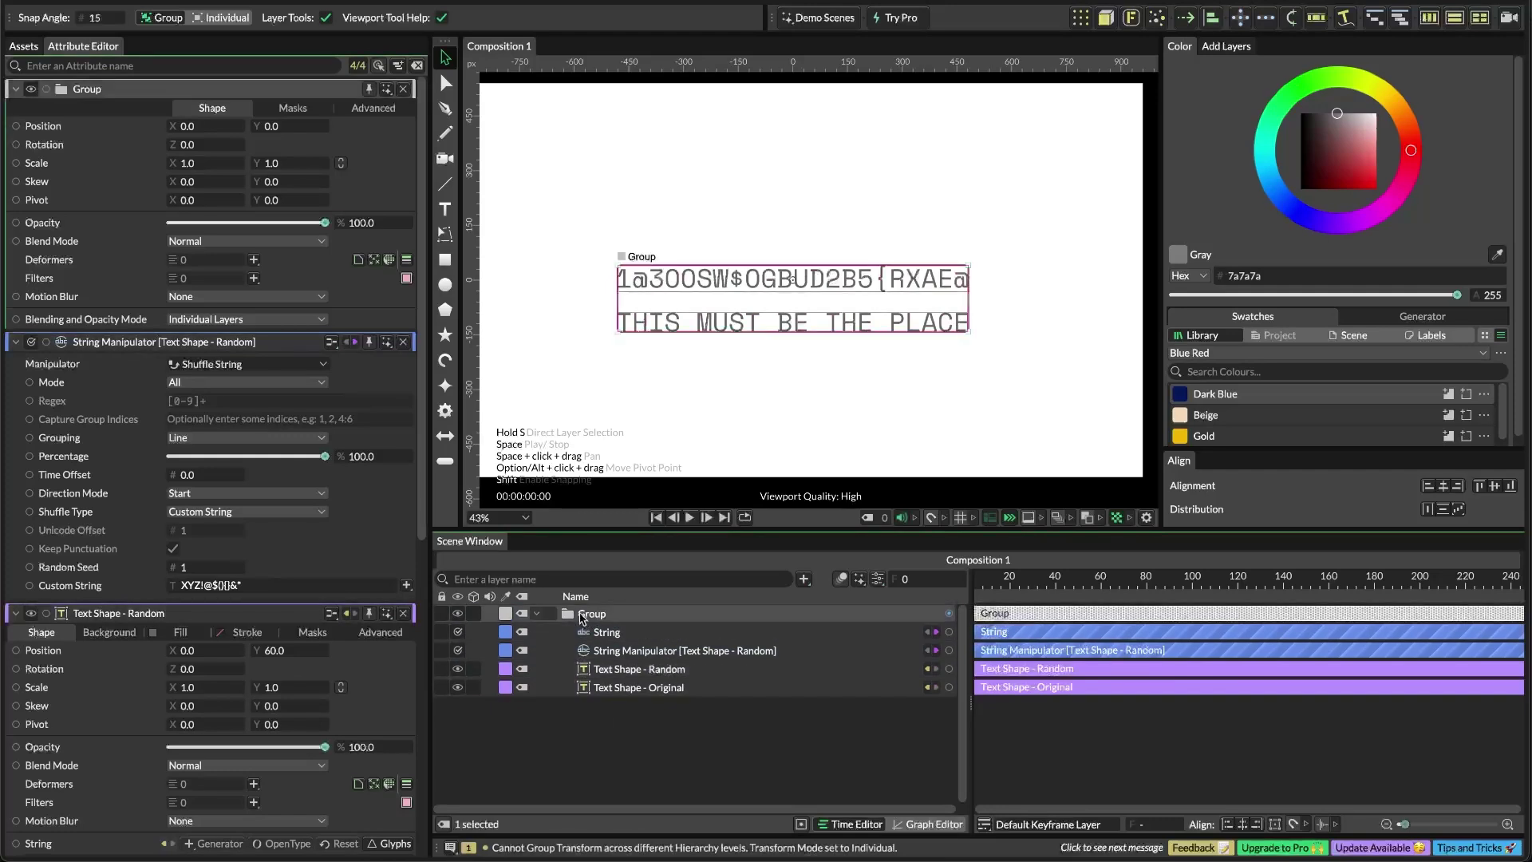
double_click(589, 613)
text(Text)
key(Return)
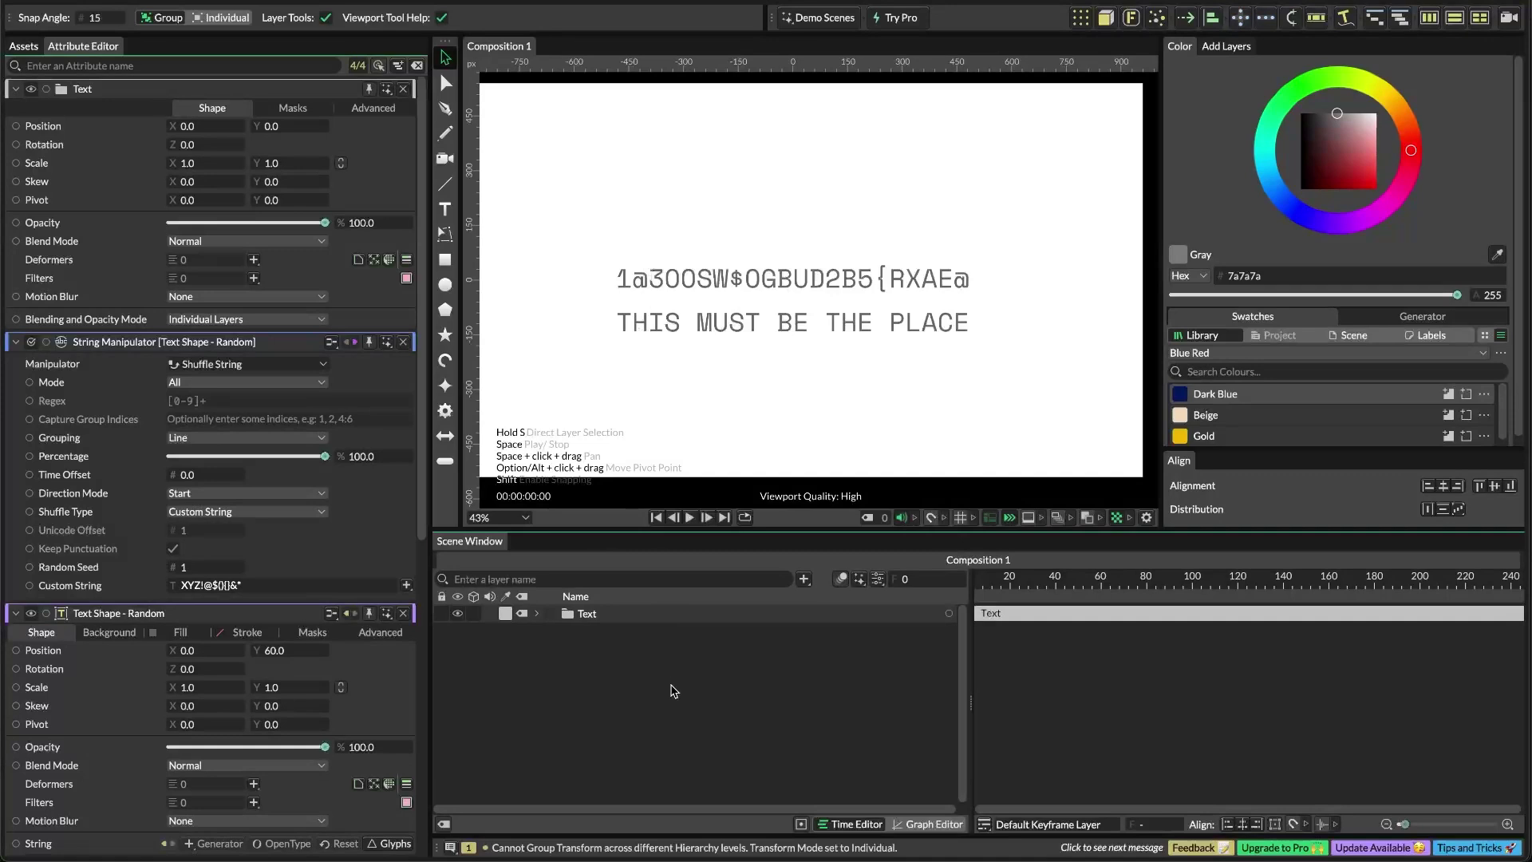
Add an If Else utility and try switching its Condition on and off
key(super+period)
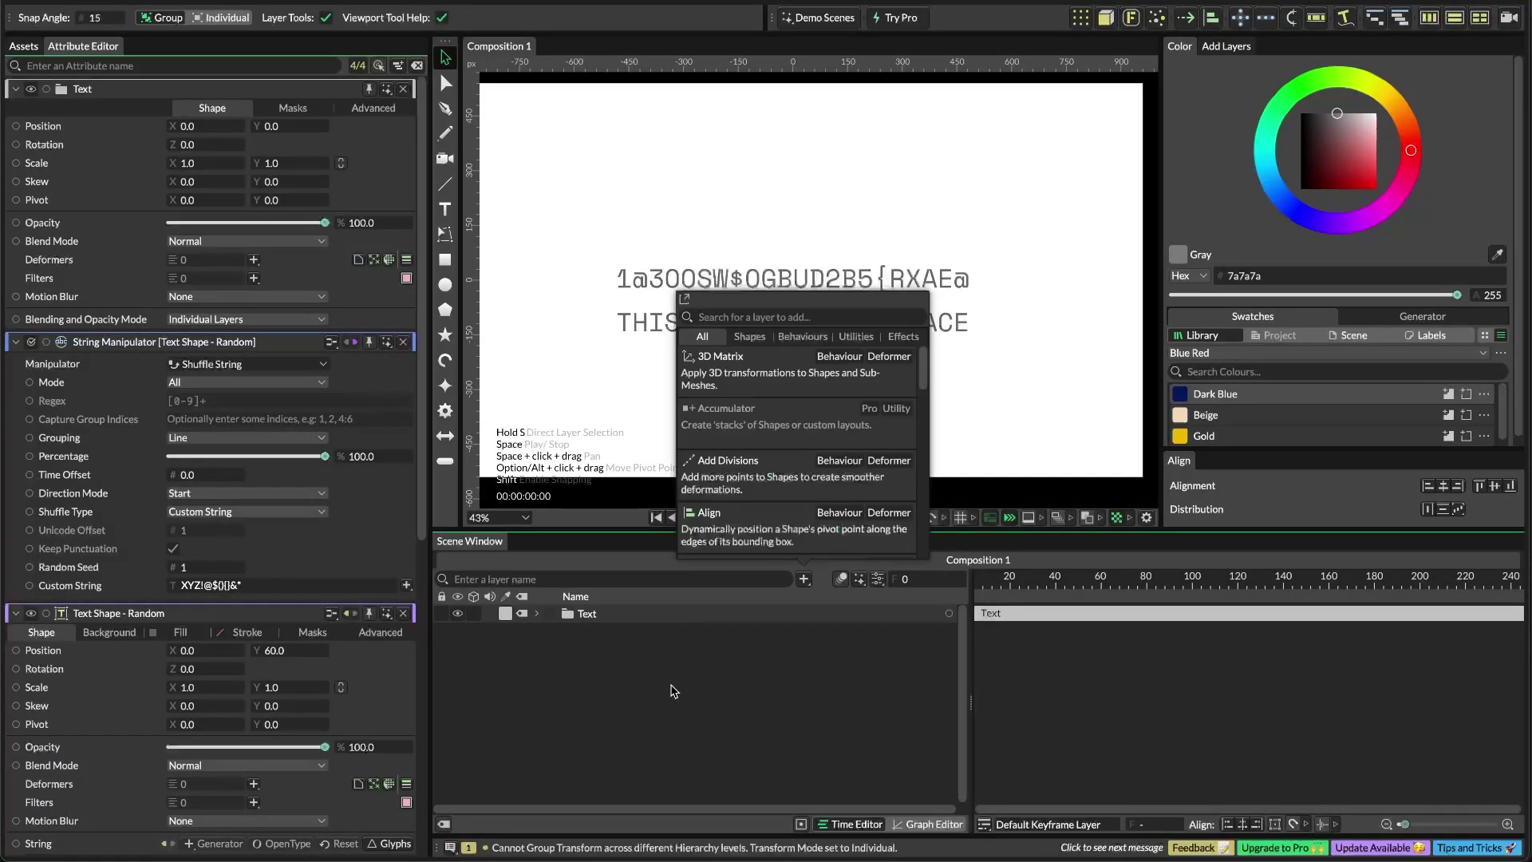
text(if e)
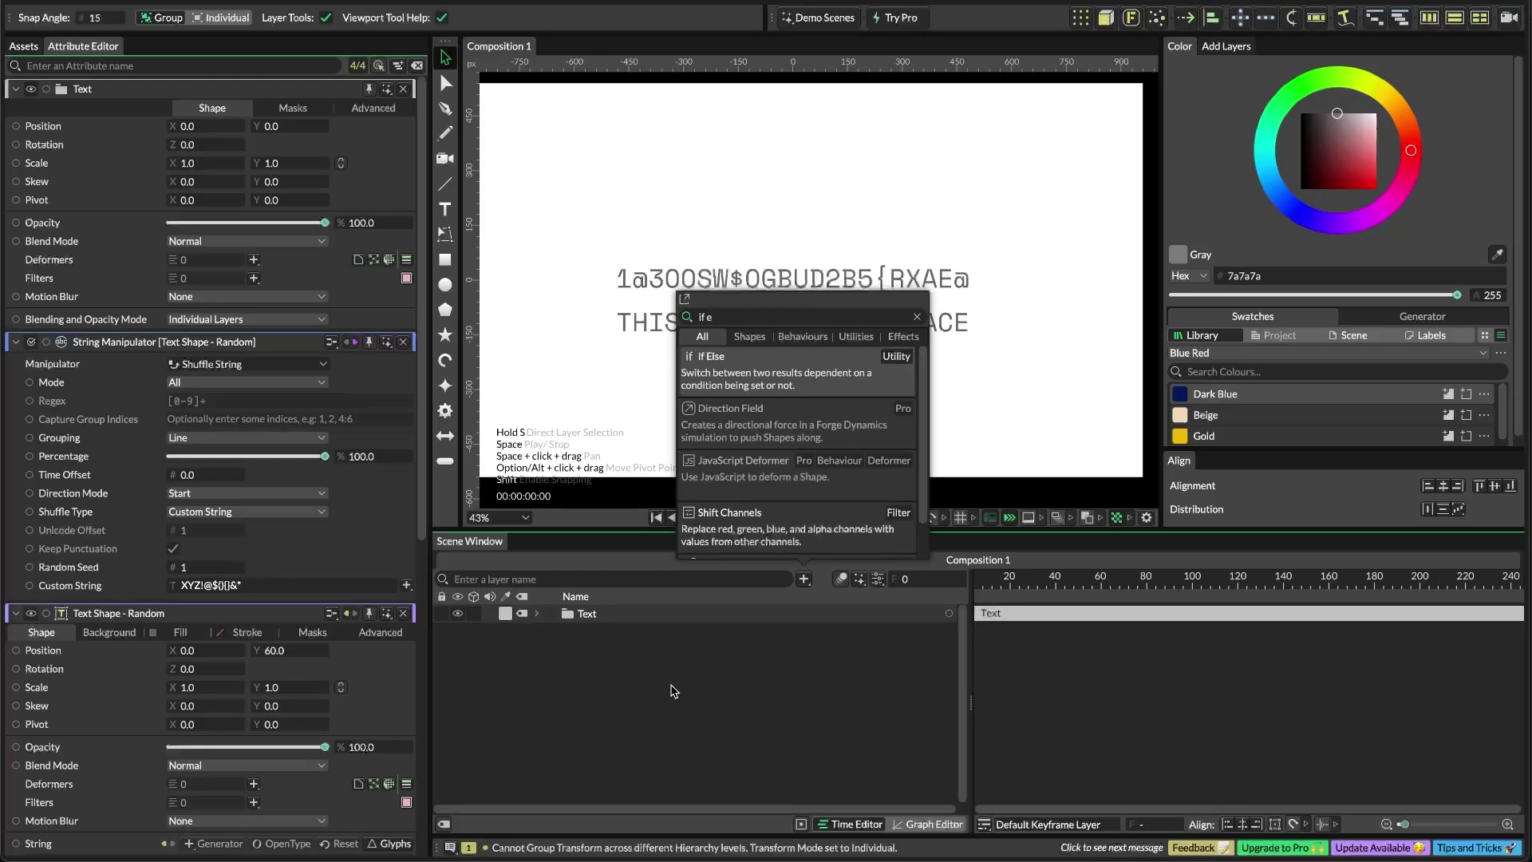
click(772, 386)
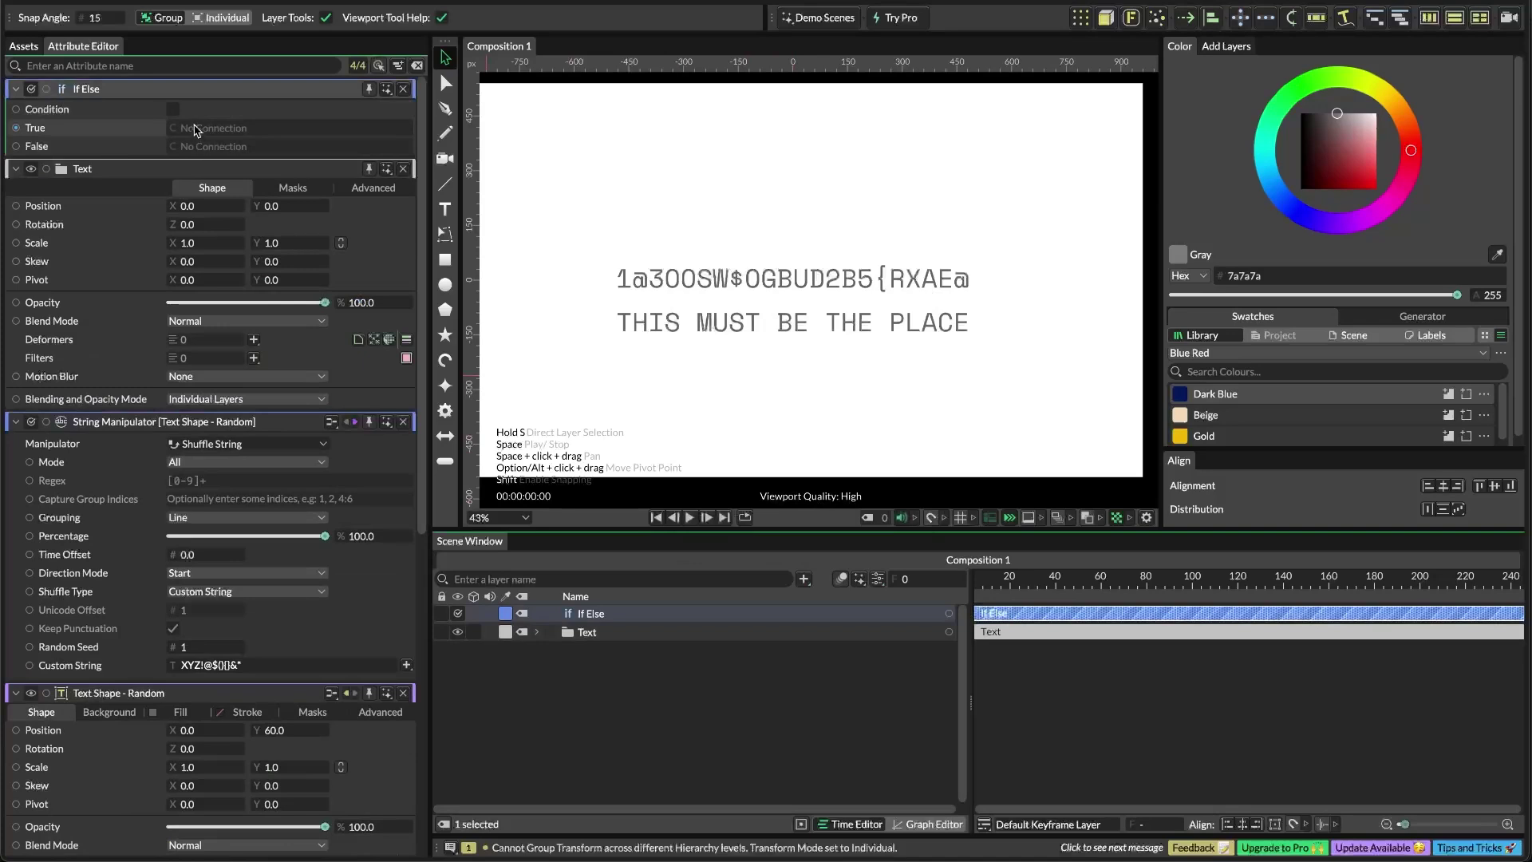
click(172, 110)
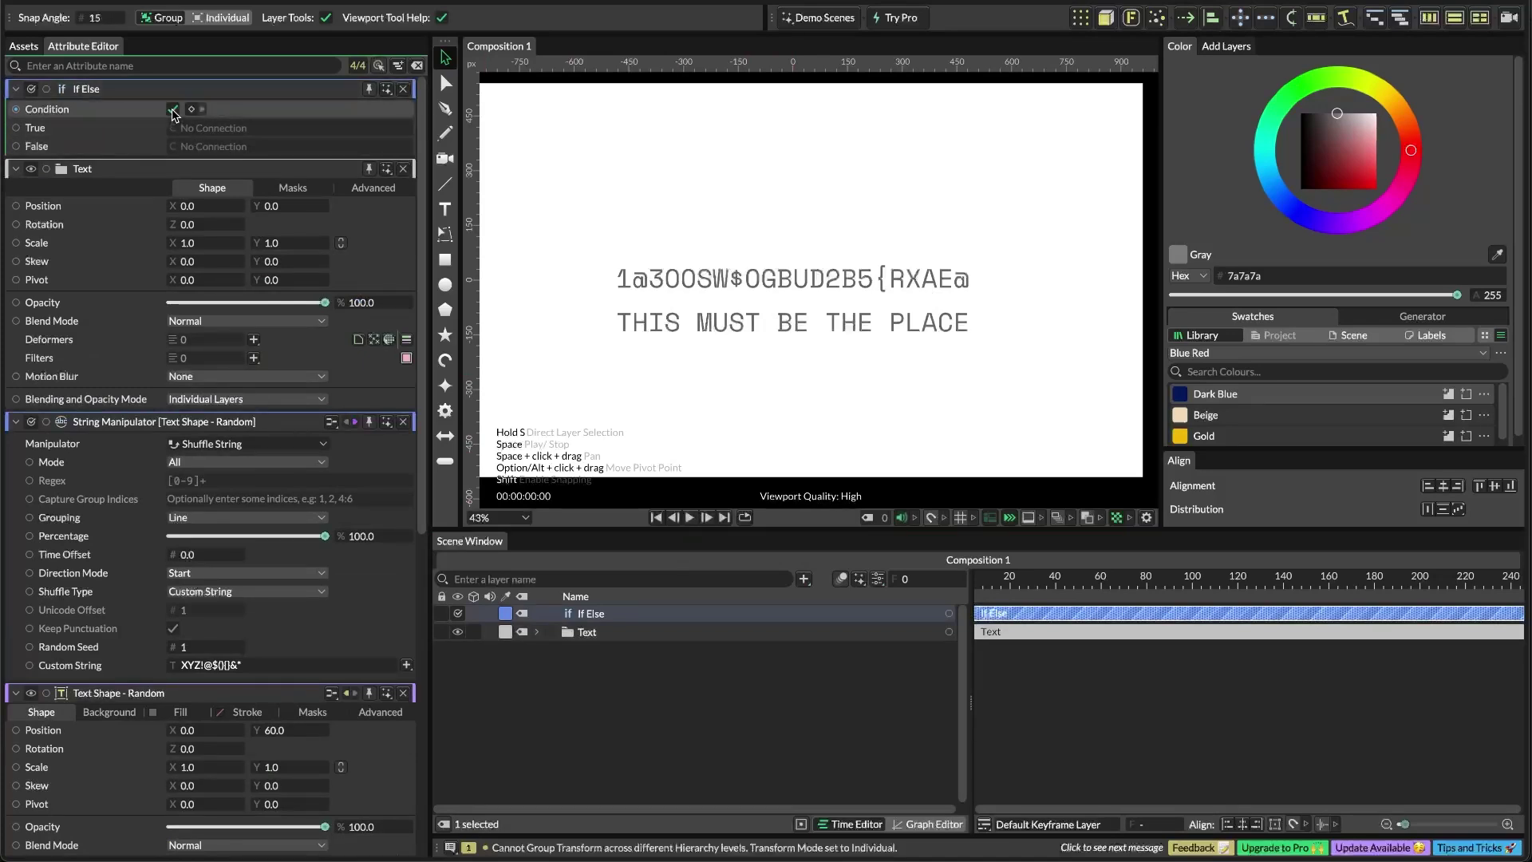
Add an Apply Text Material behaviour to Text Shape - Original inside the Text group
click(546, 635)
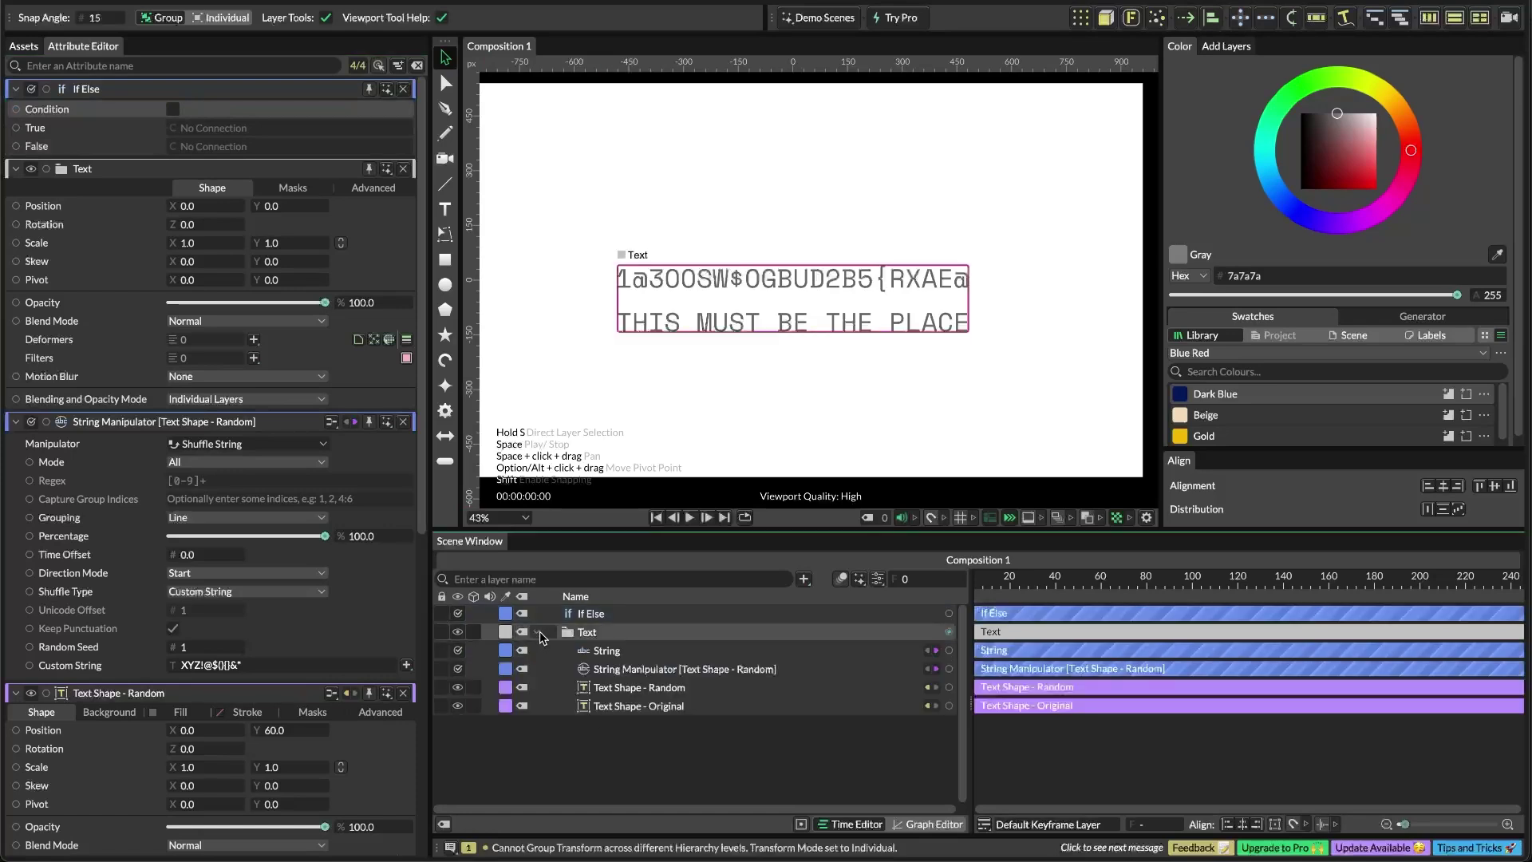
click(677, 706)
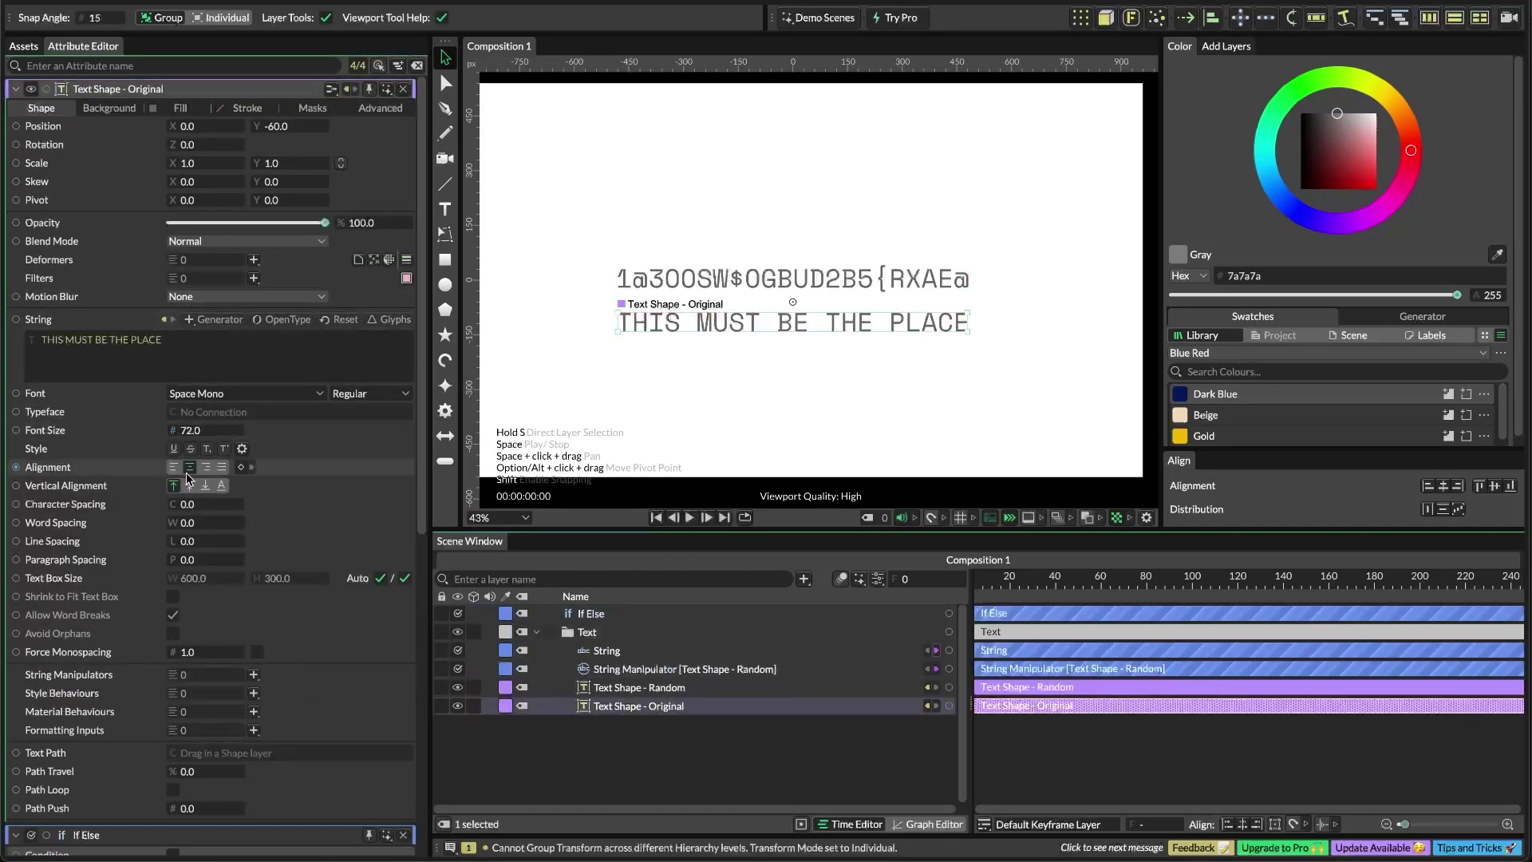
click(253, 694)
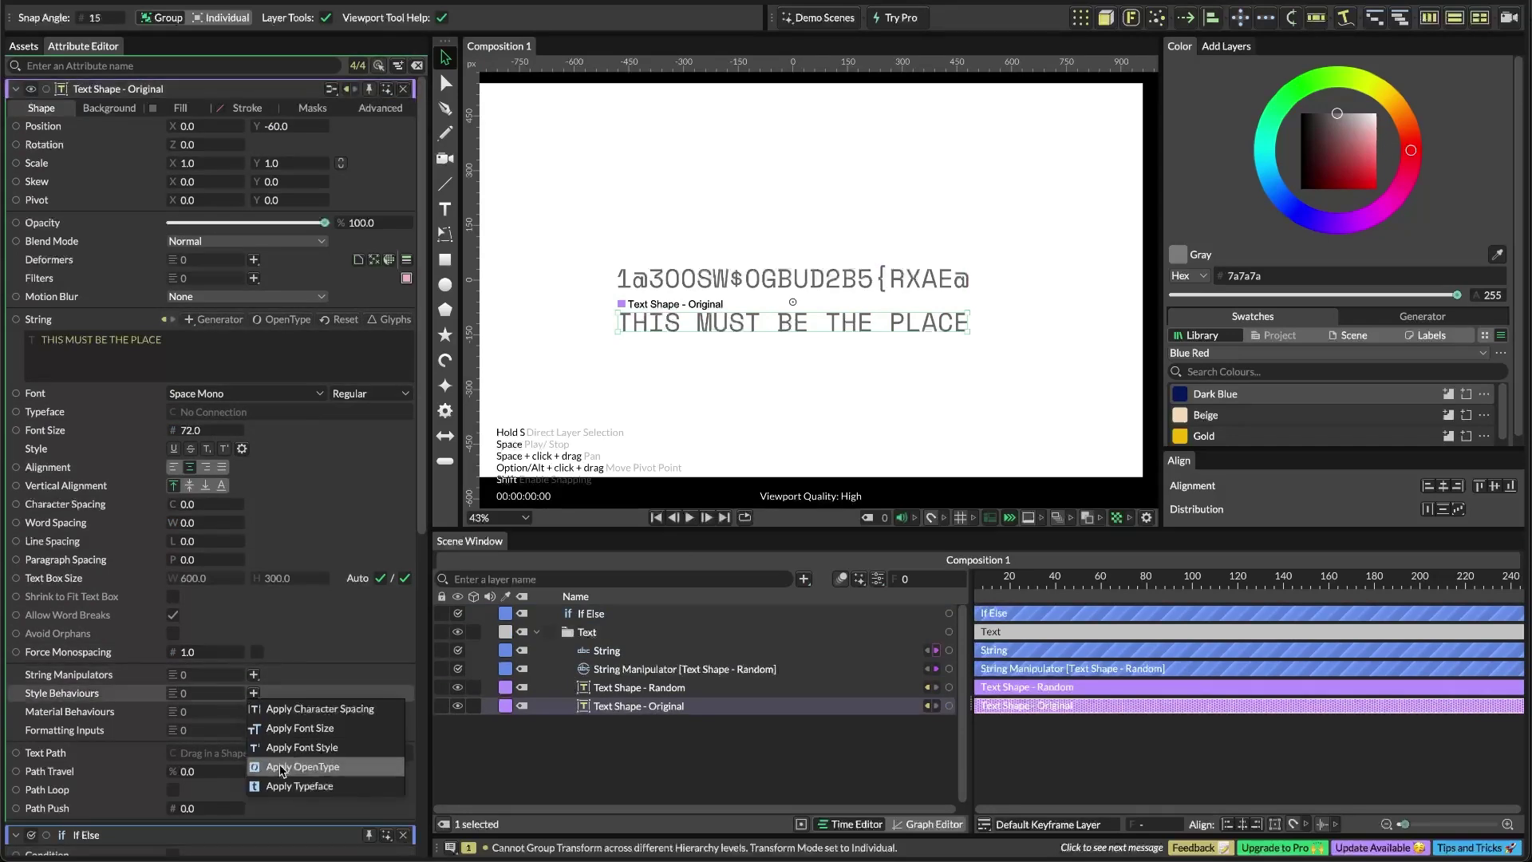
click(278, 664)
click(254, 712)
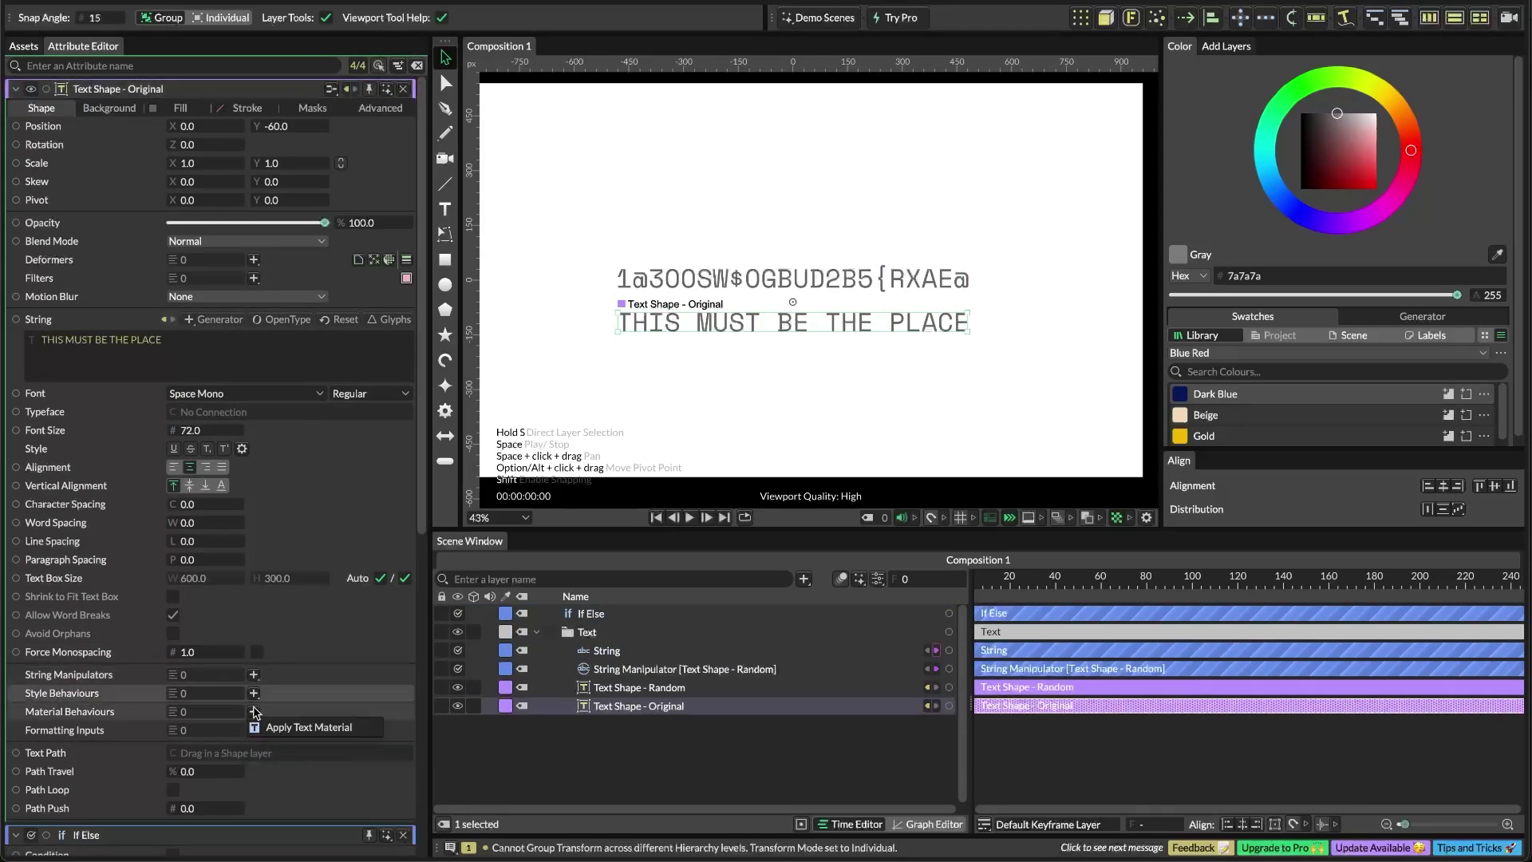
click(294, 729)
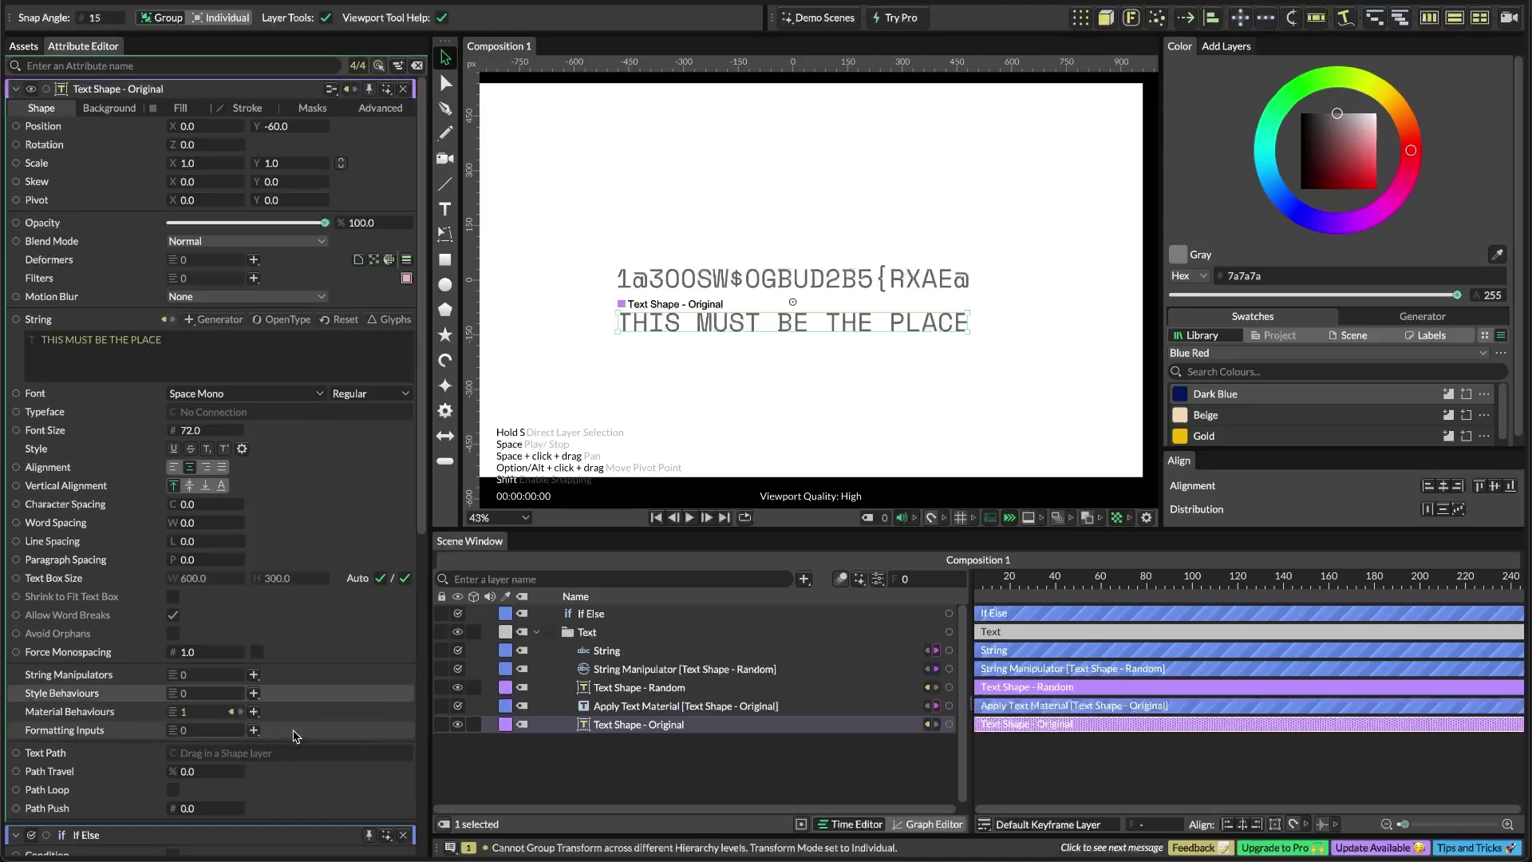
Set the Mode of the Apply Text Material behaviour on Text Shape - Original to All
click(690, 707)
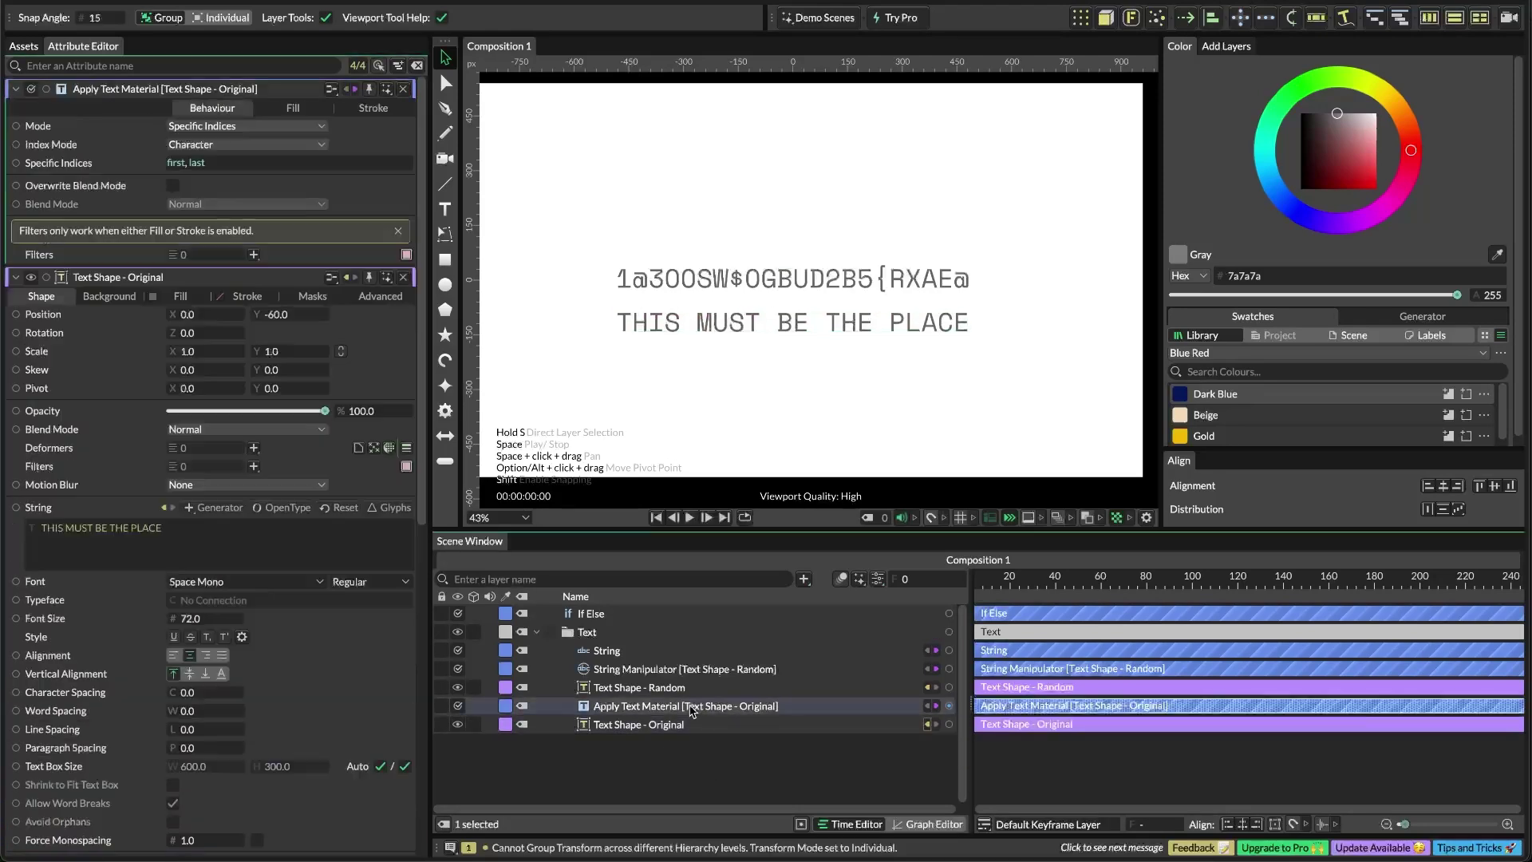
click(293, 110)
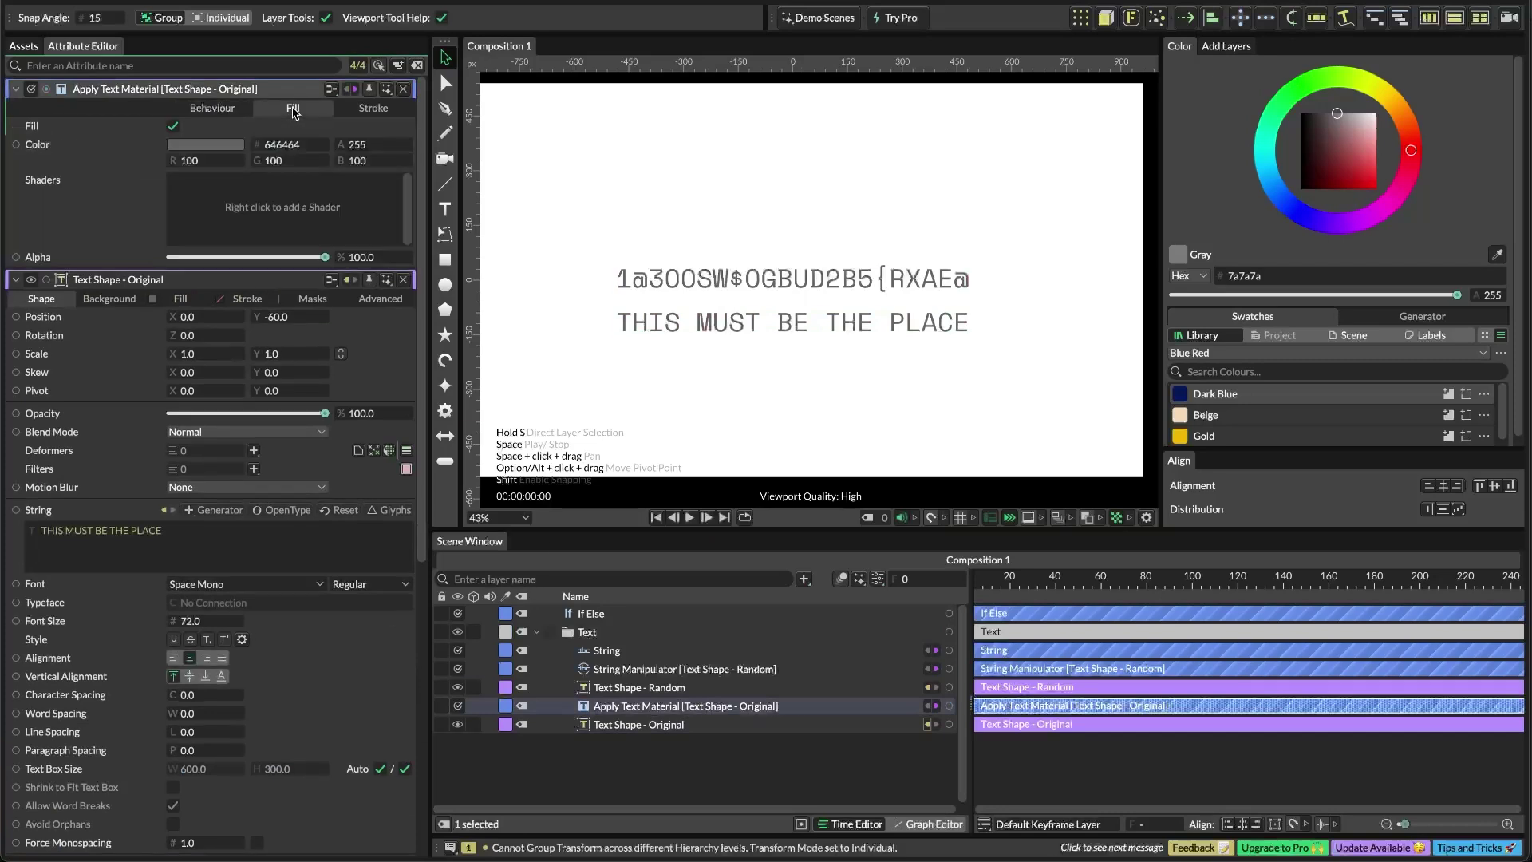
click(212, 108)
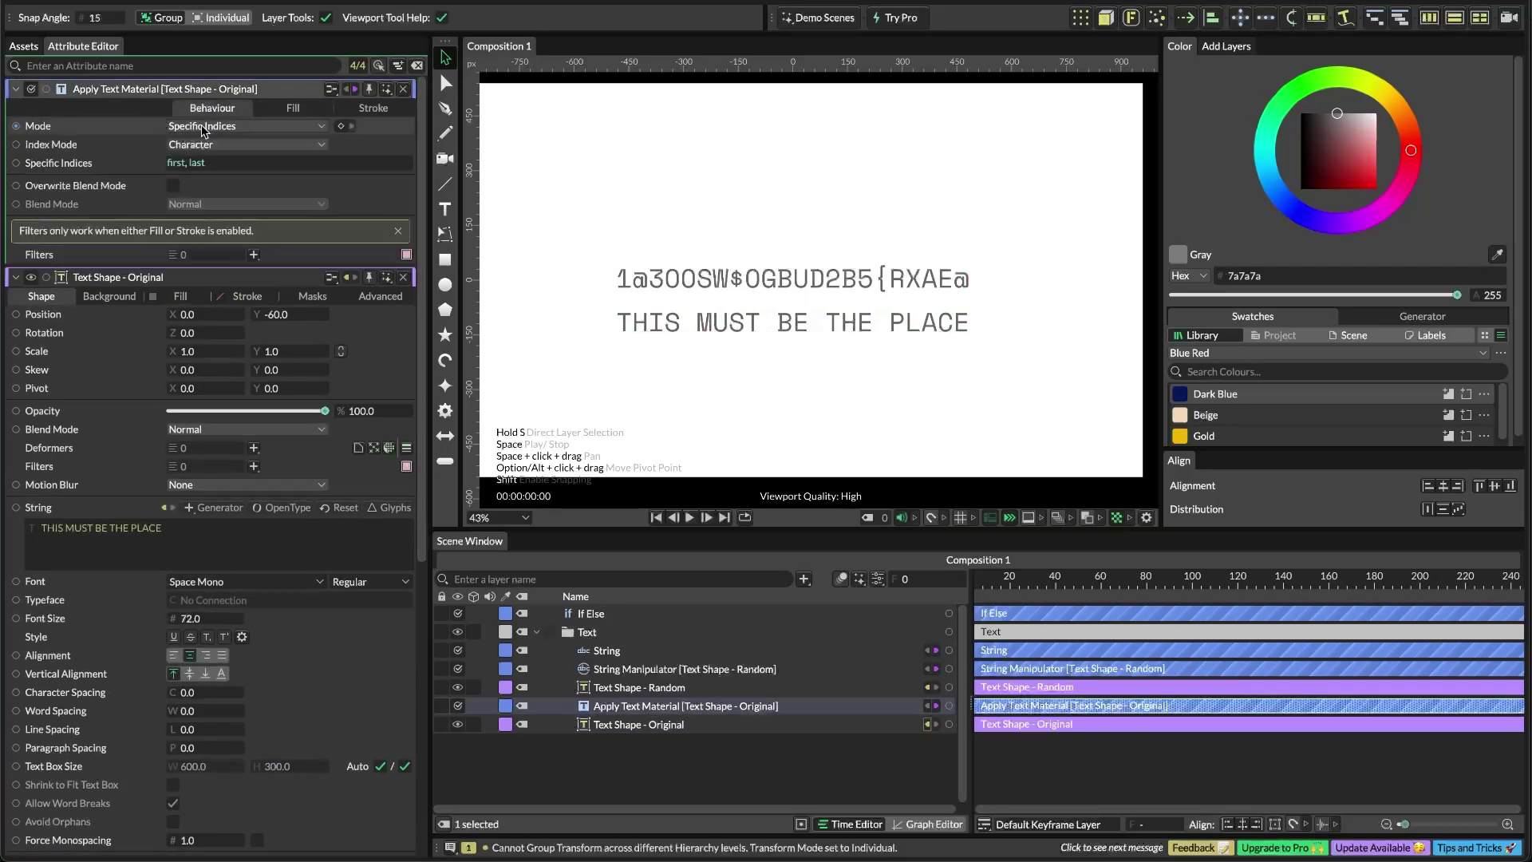
click(201, 126)
click(204, 138)
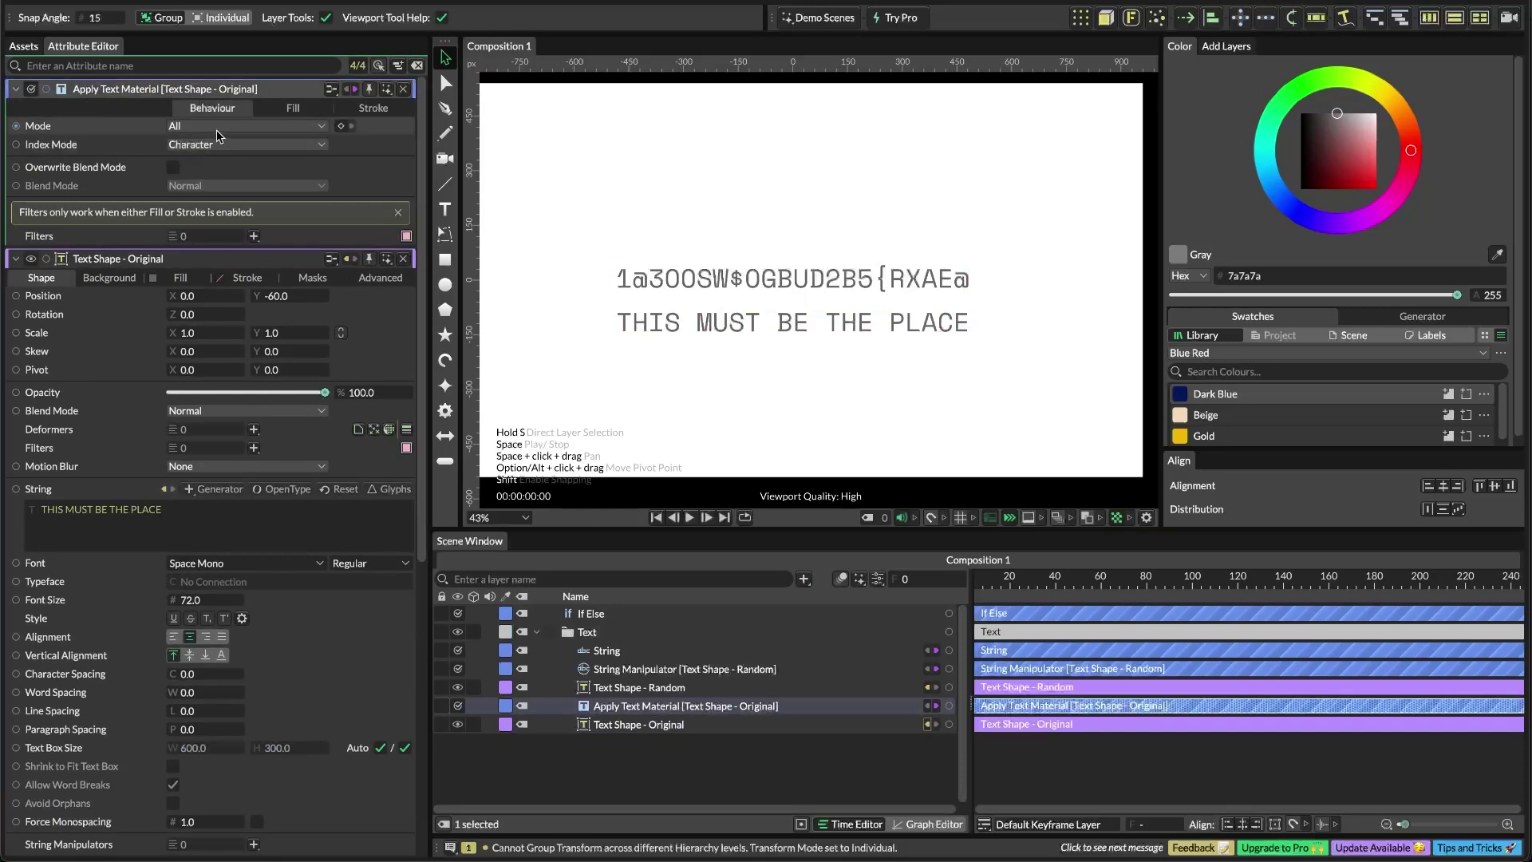
Connect the If Else utility to the fill Alpha of the Apply Text Material behaviour
click(280, 116)
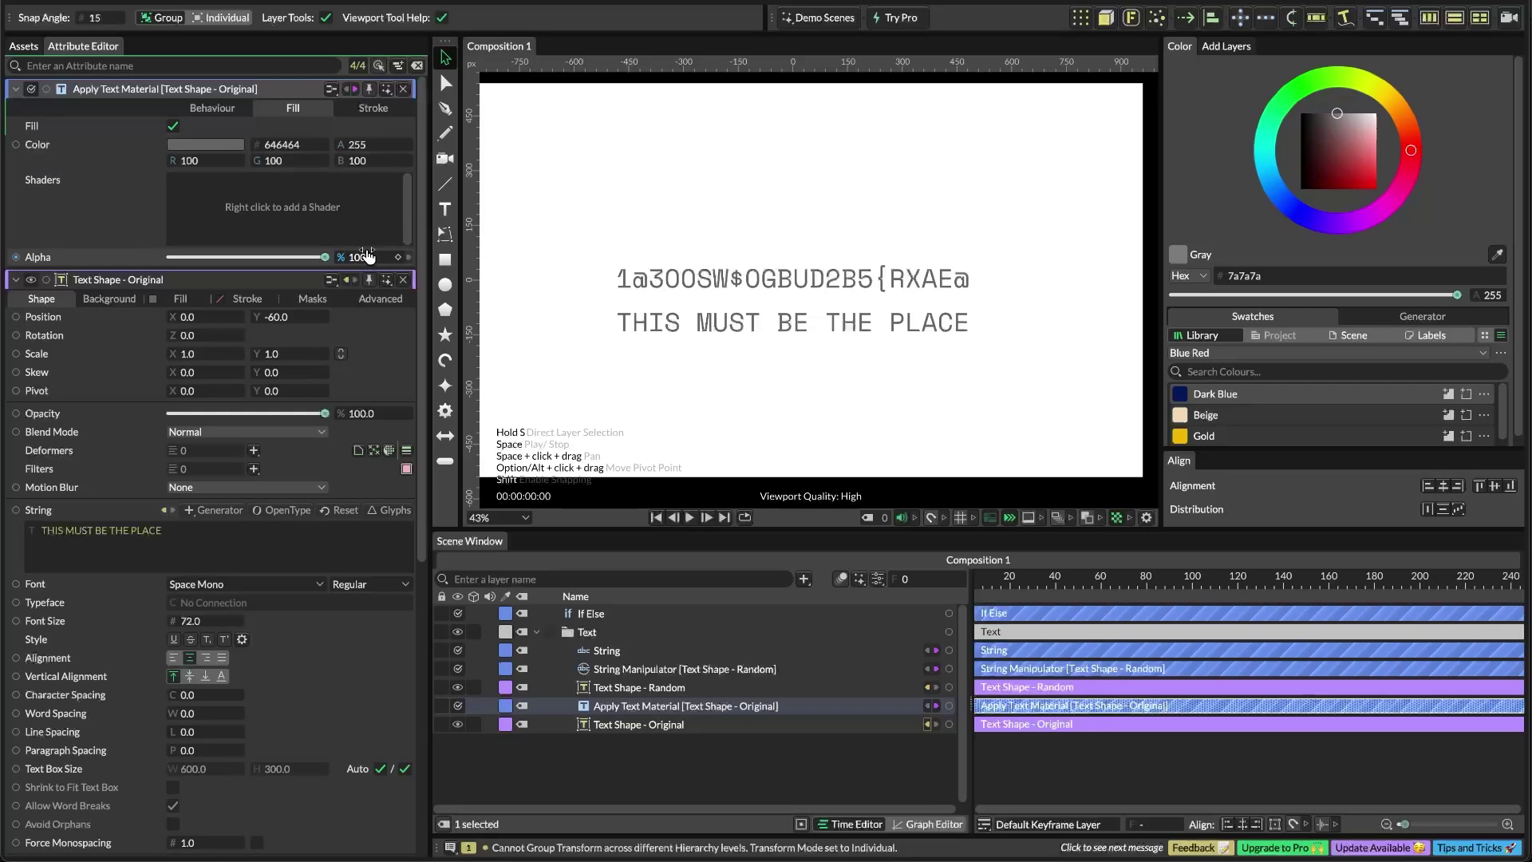
click(403, 282)
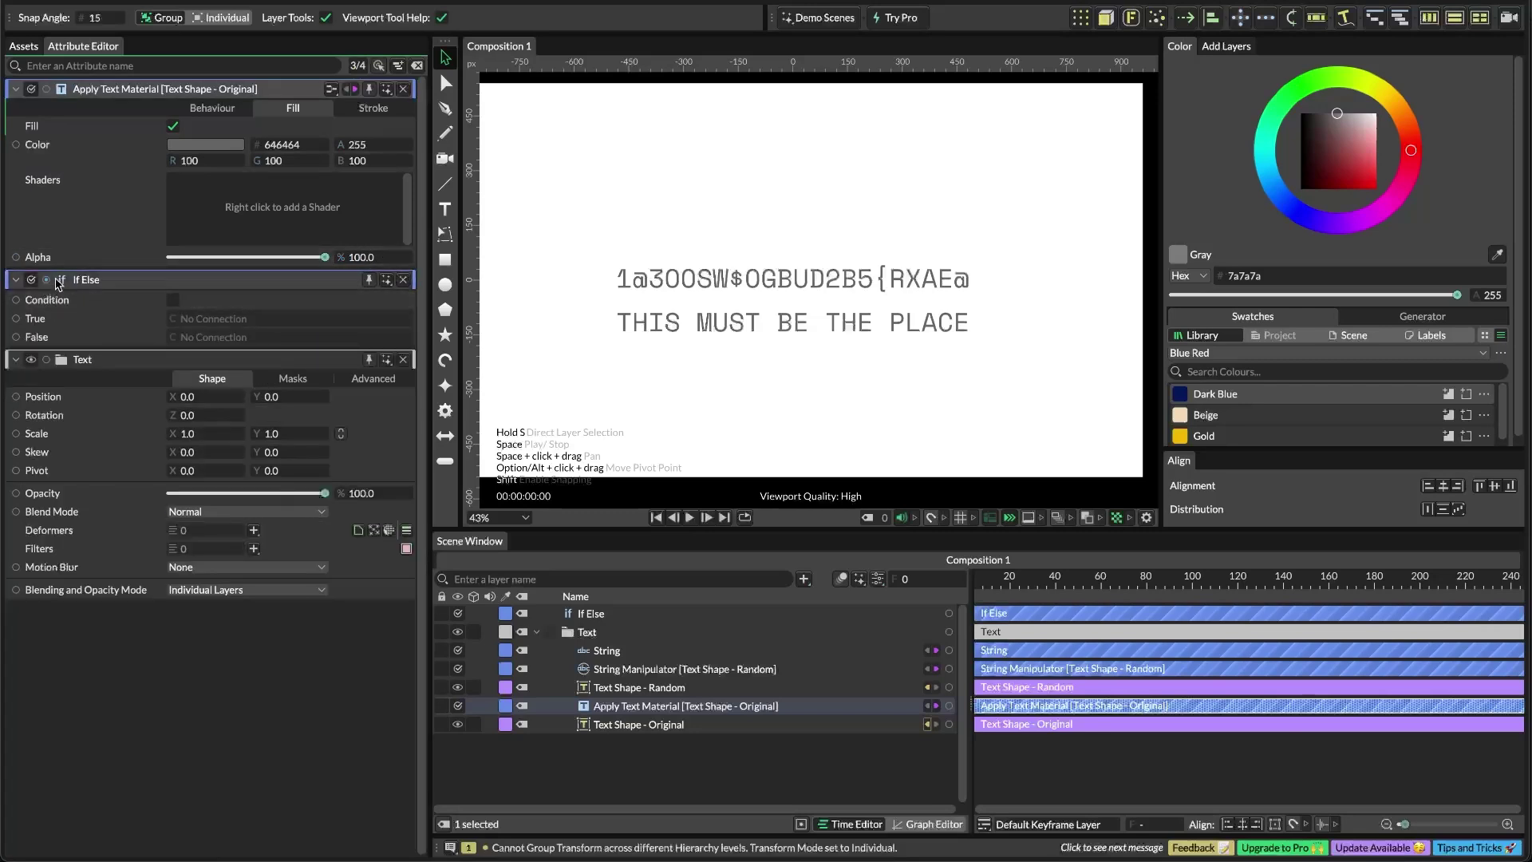
drag(379, 261, 173, 296)
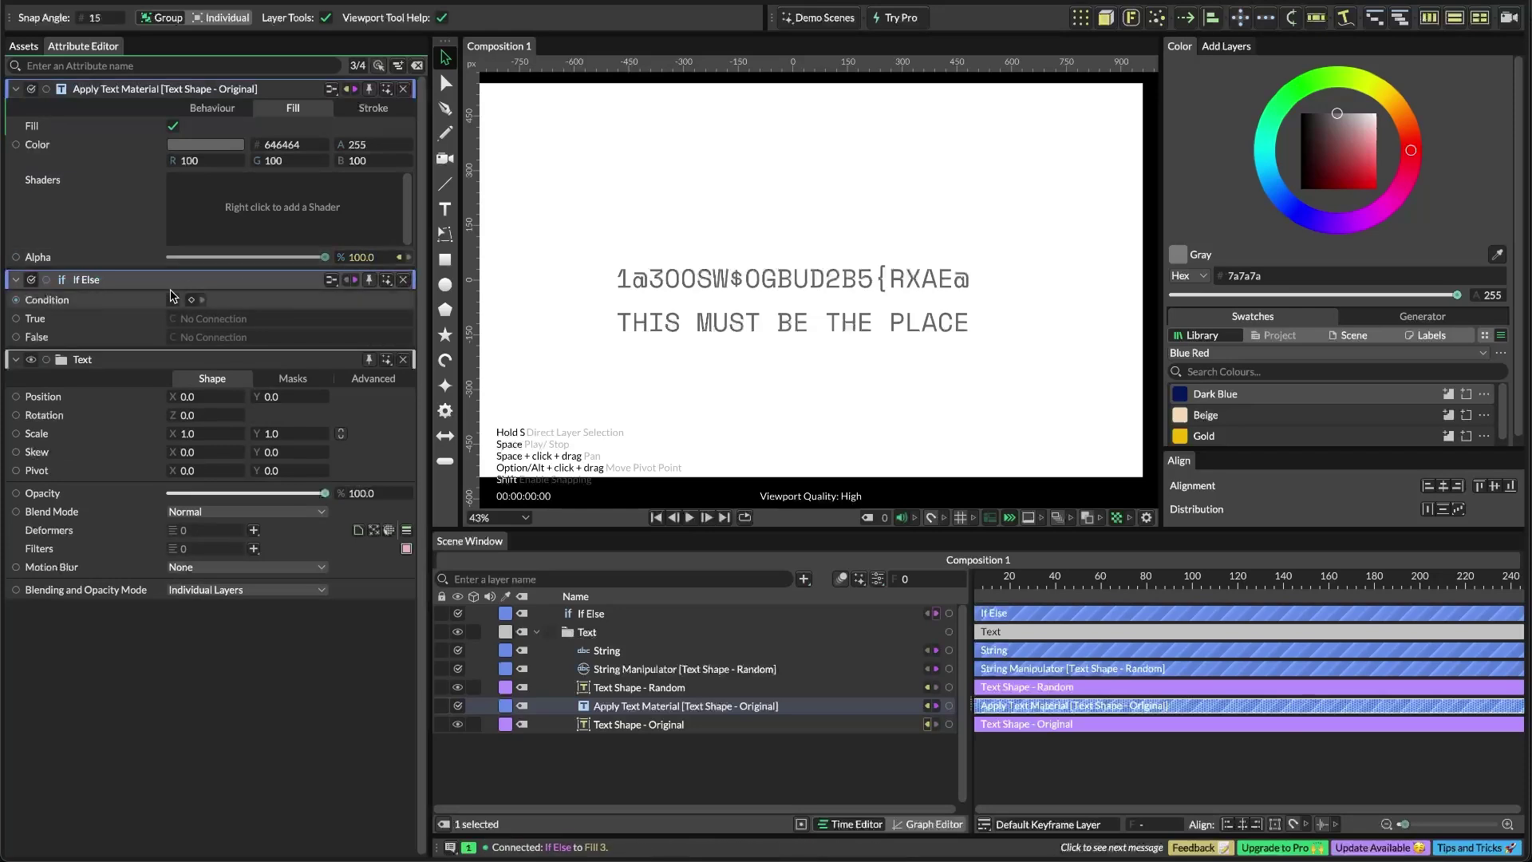
click(173, 299)
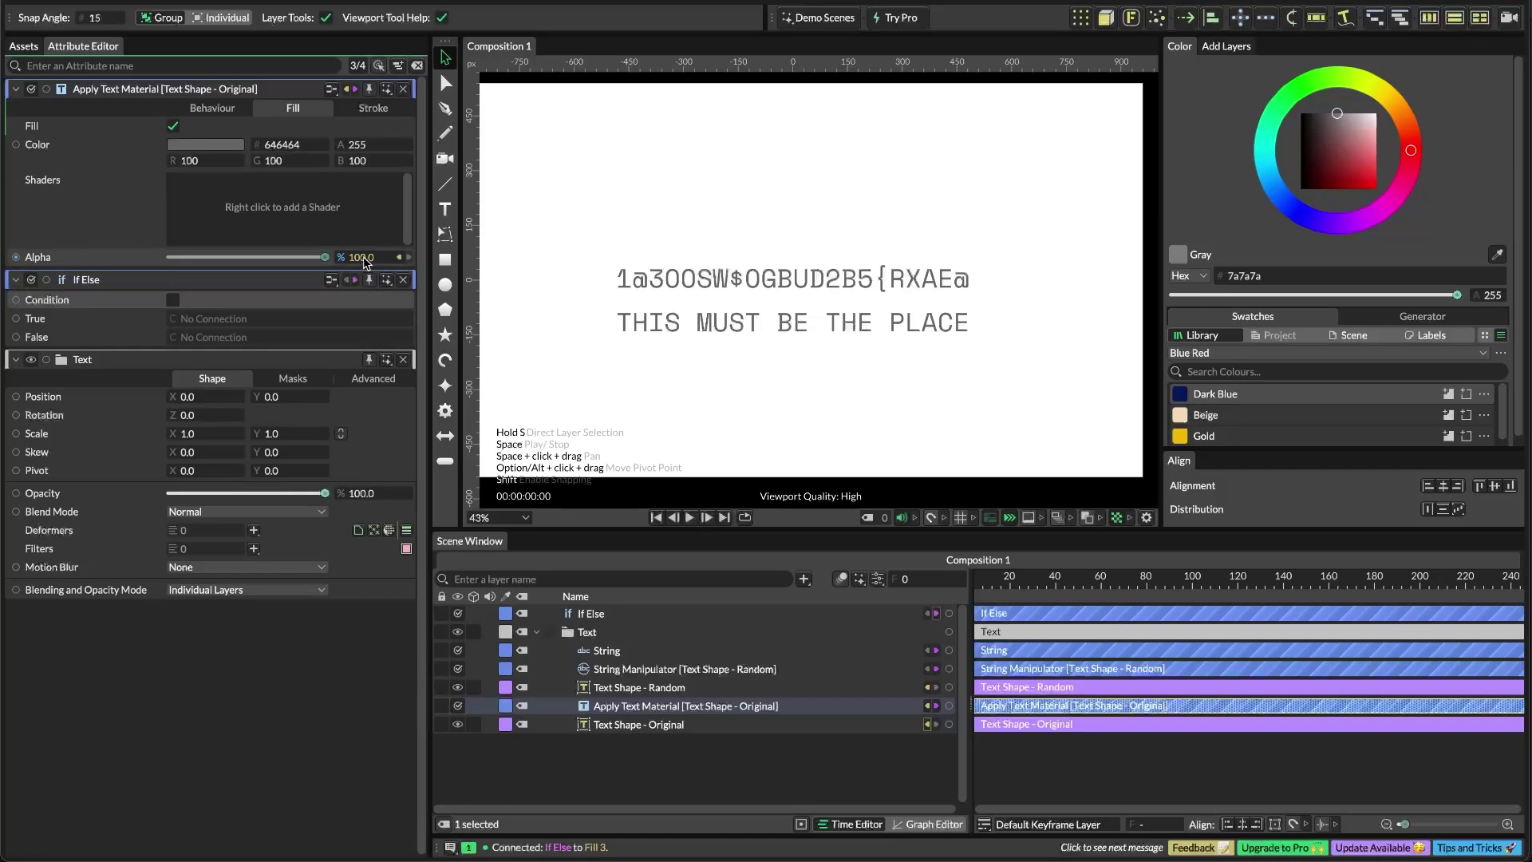
Add an Asset Array utility to the scene and unload its attributes from the Attribute Editor
click(656, 786)
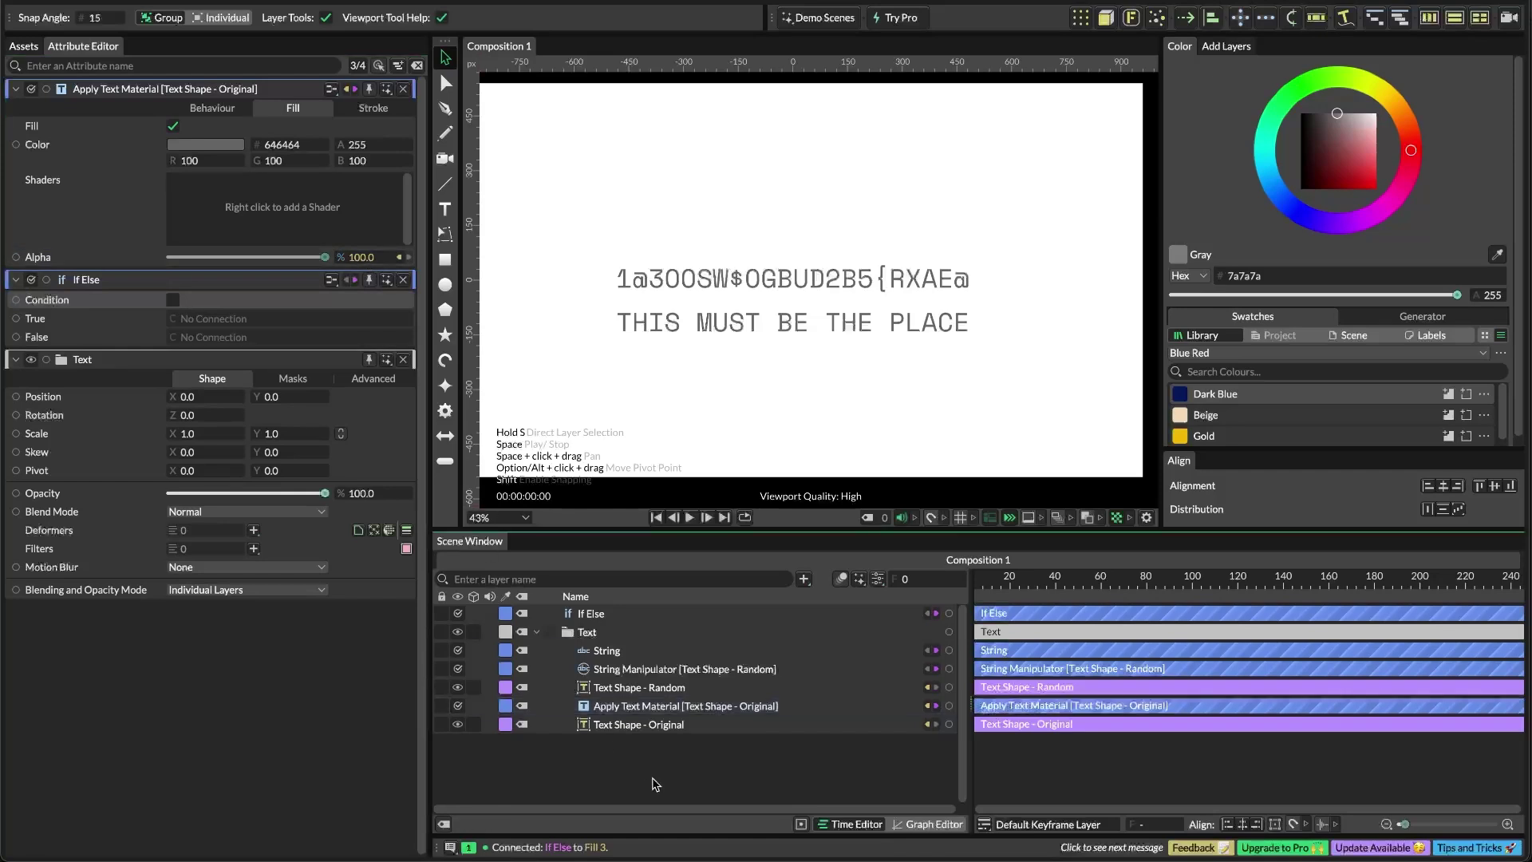
key(super+period)
text(nu)
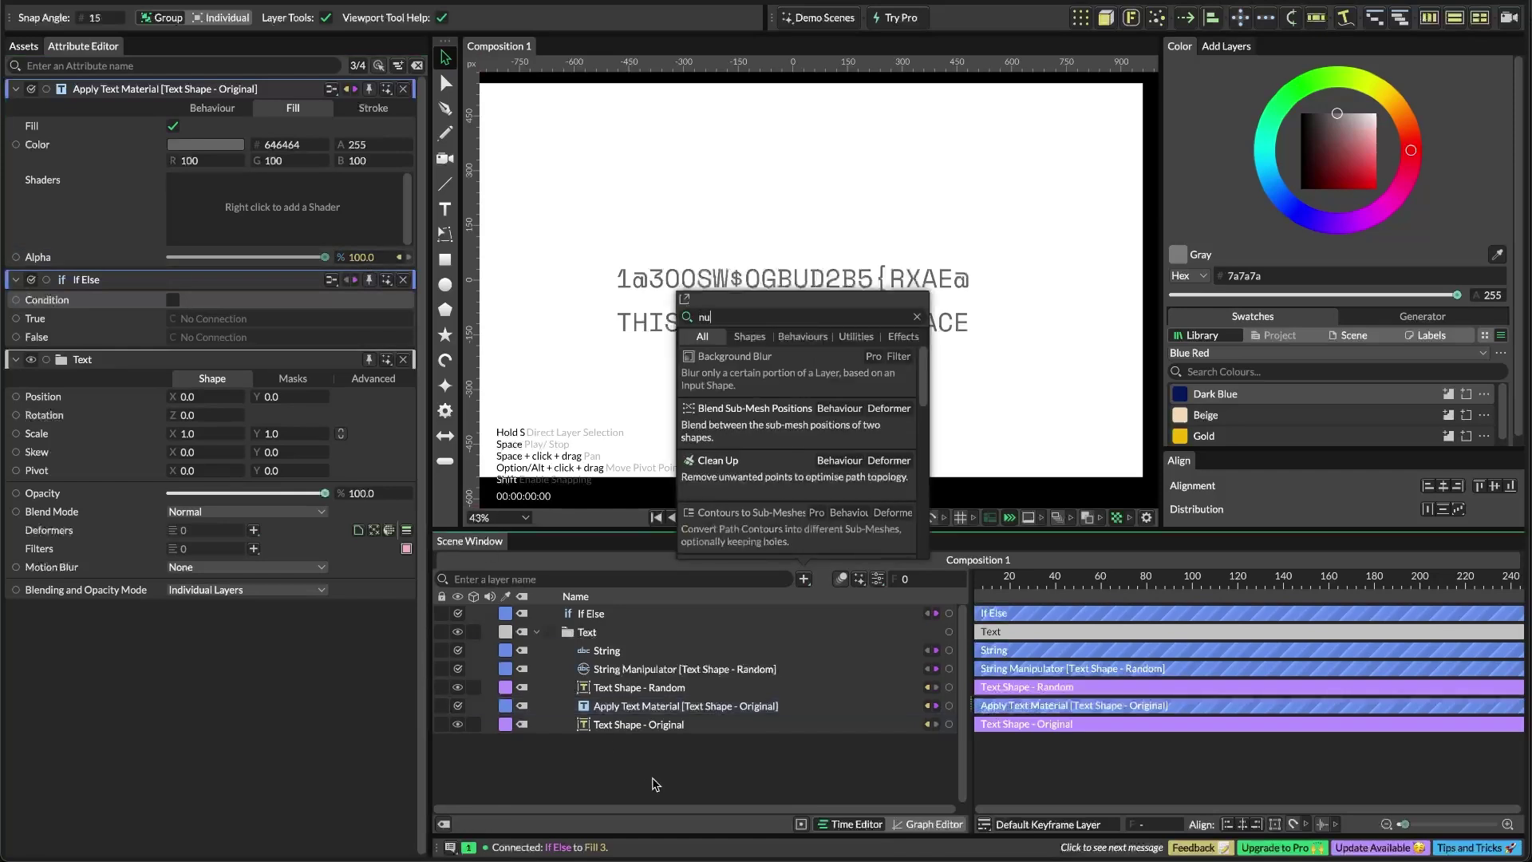
text(m)
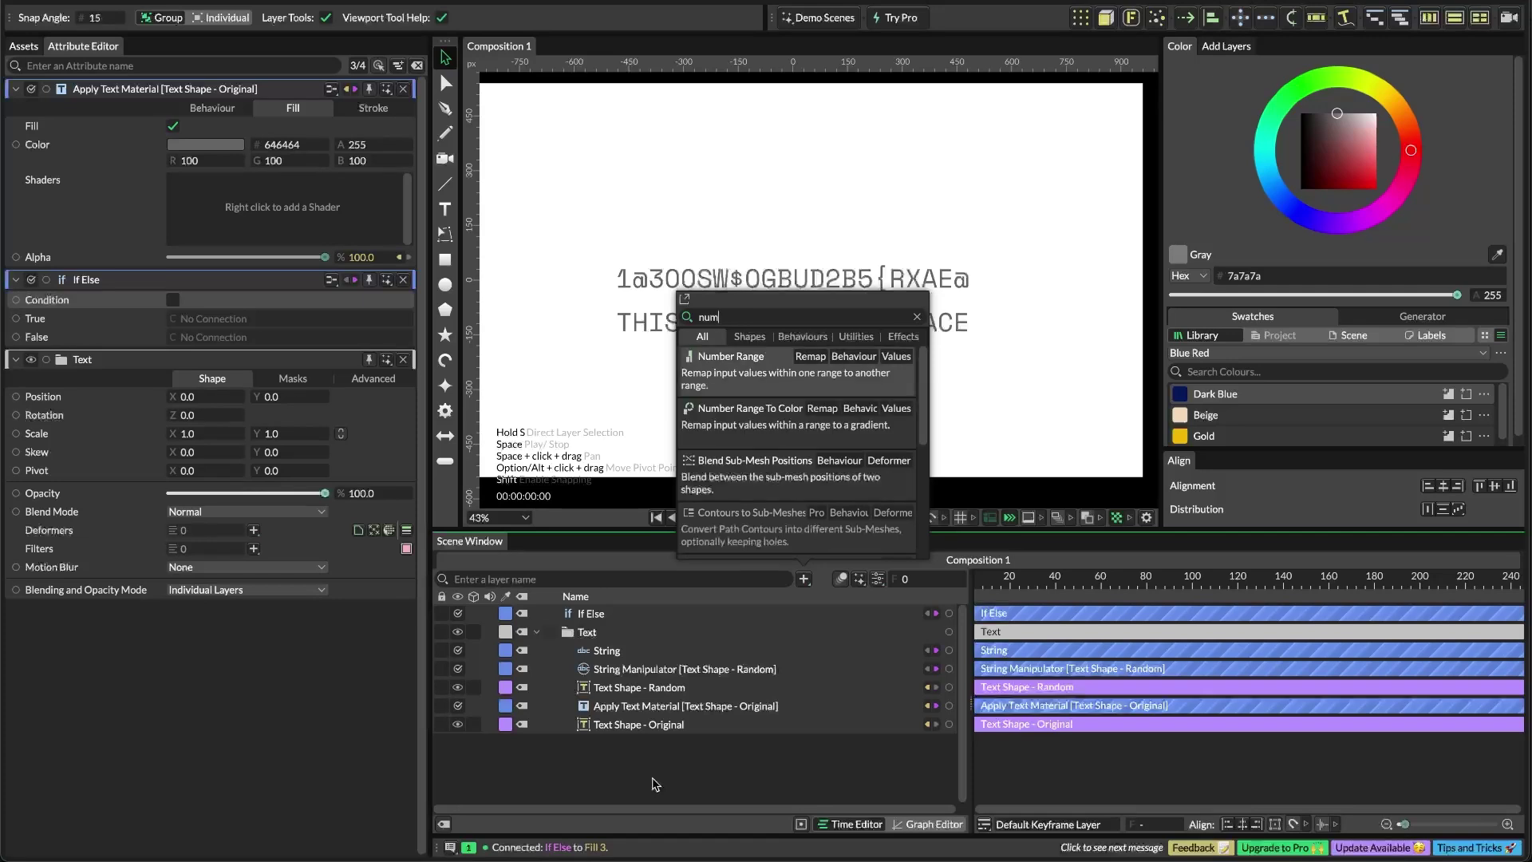
text(ber)
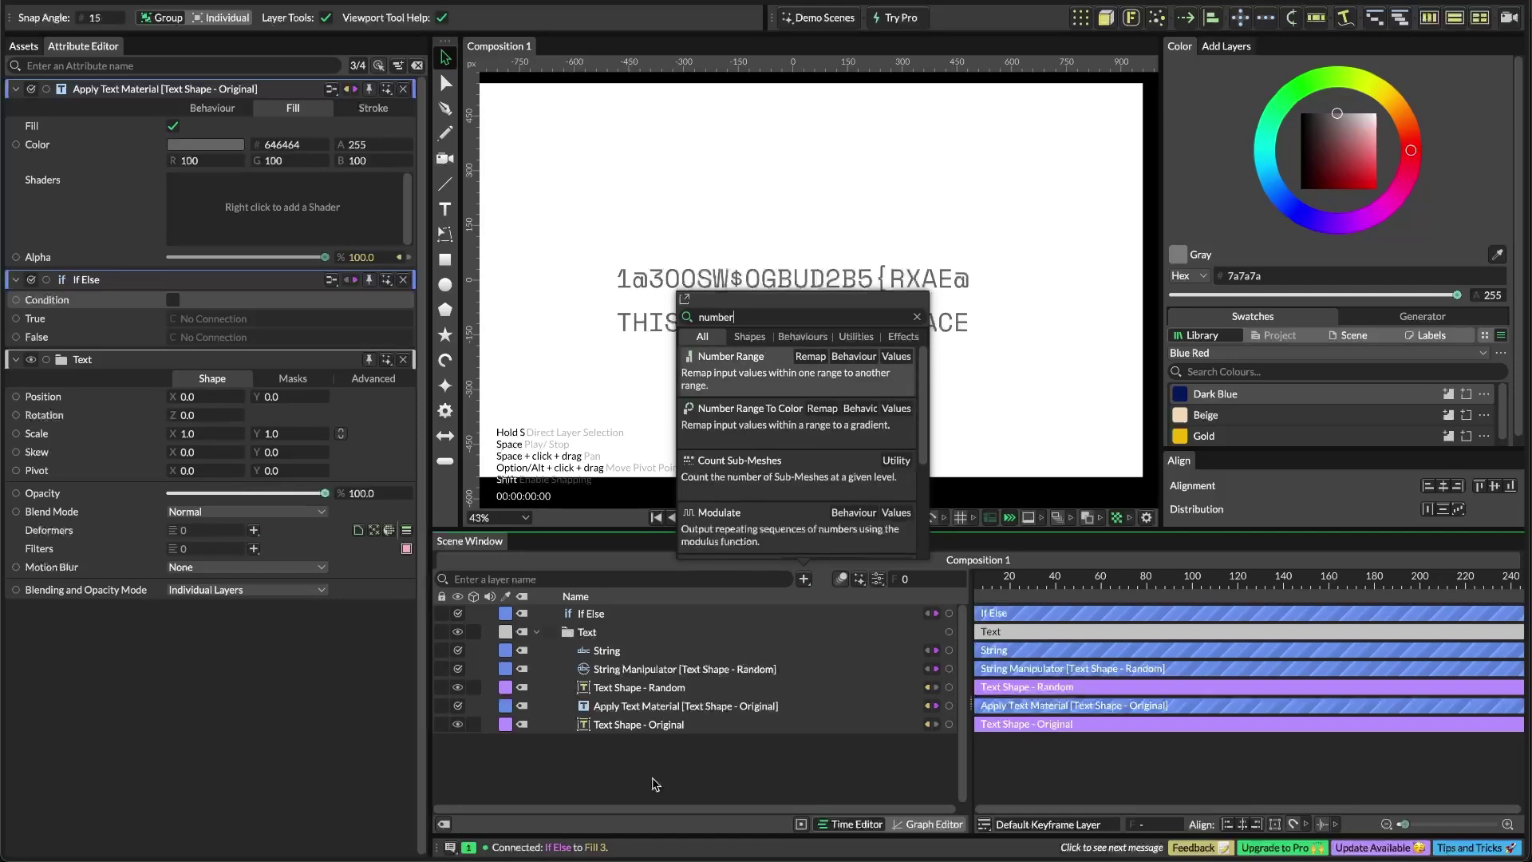
key(BackSpace)
key(BackSpace)
key(BackSpace)
text(arr)
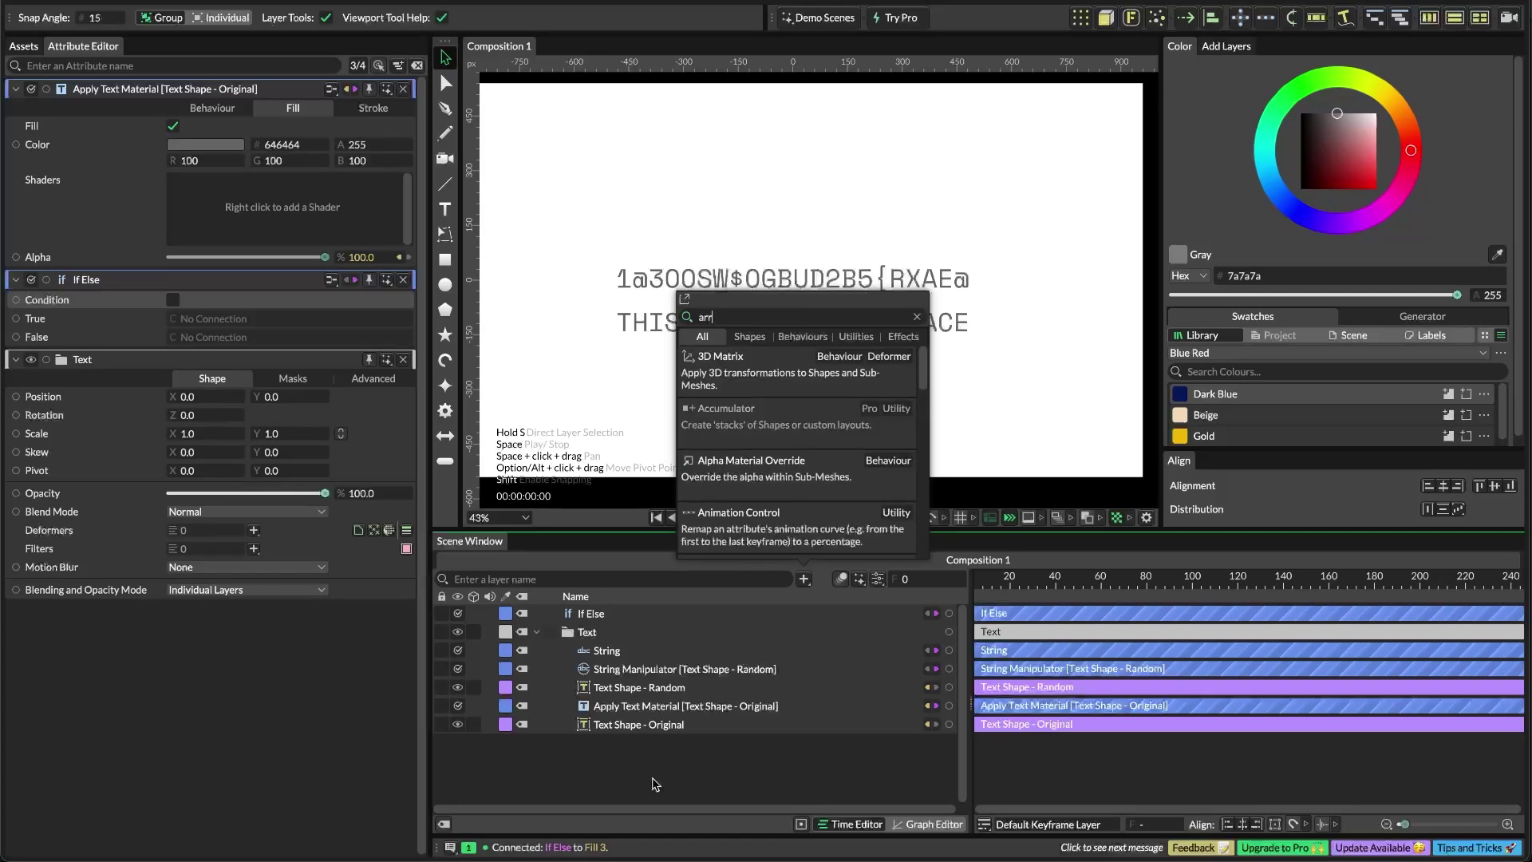
text(ay)
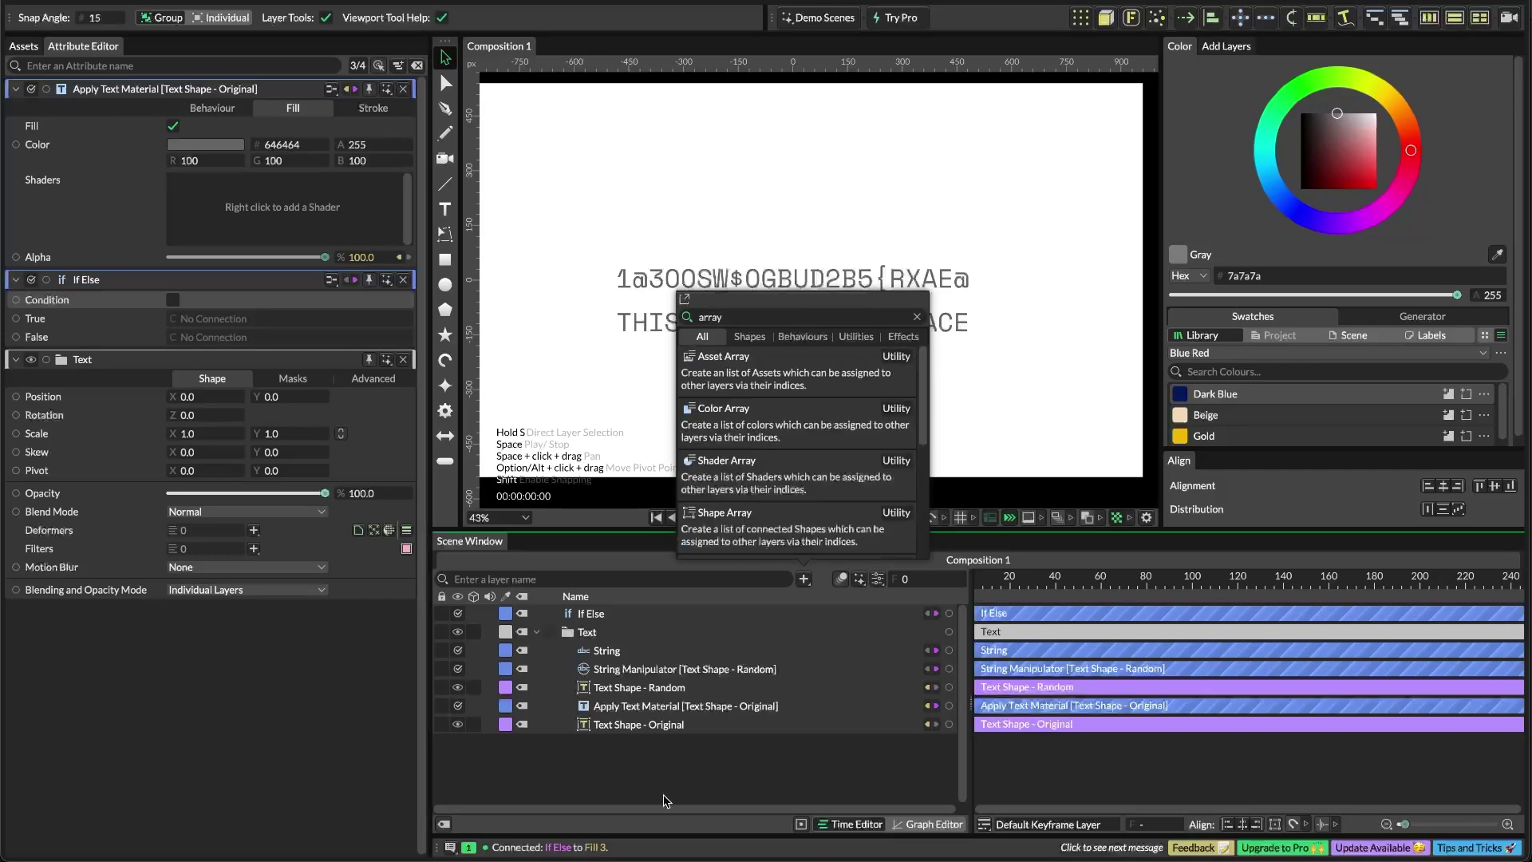
click(777, 366)
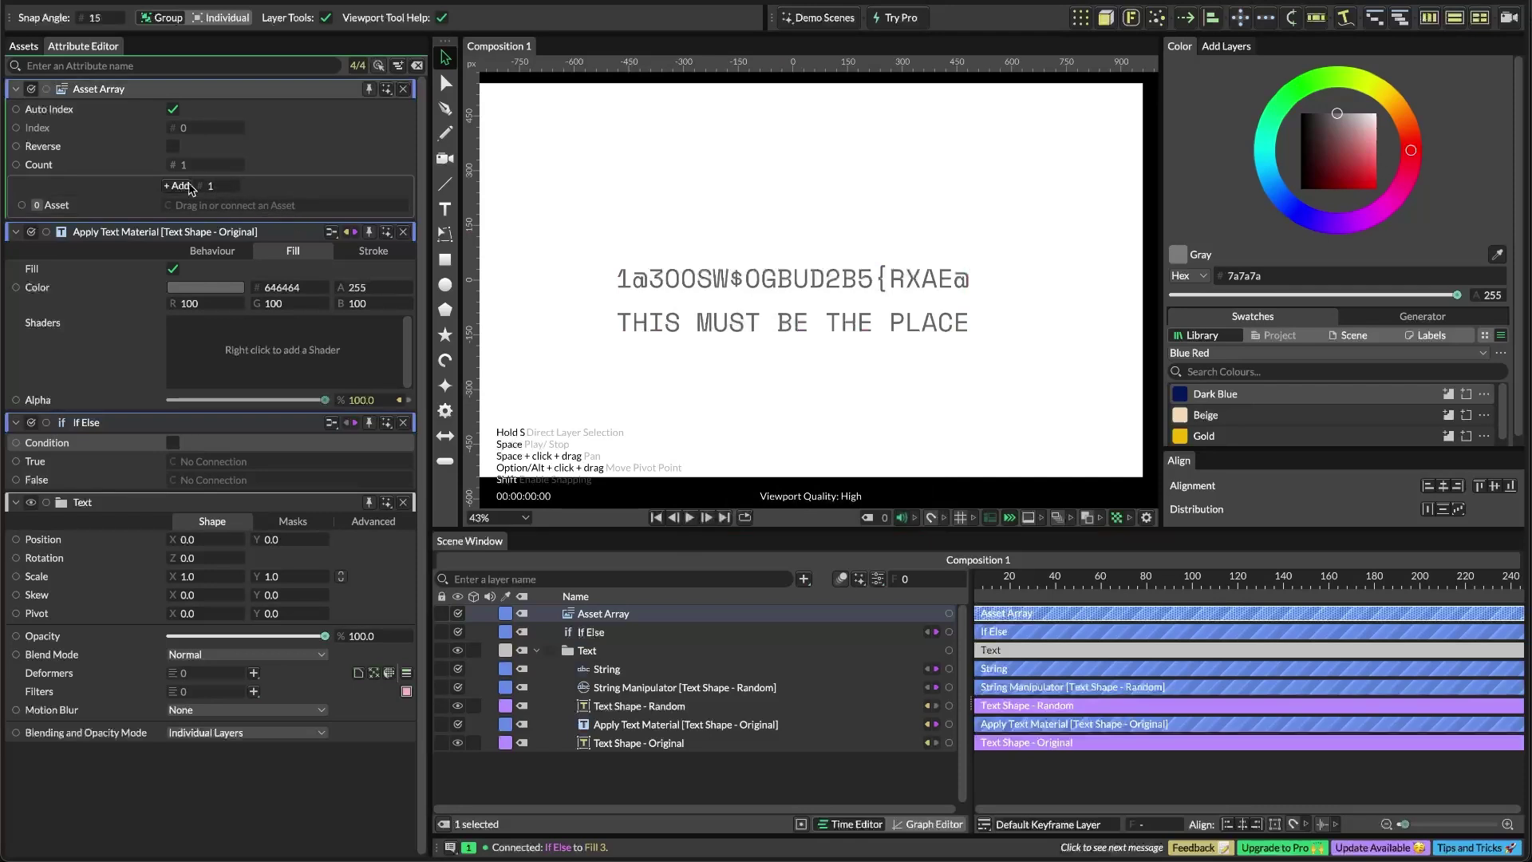
click(403, 89)
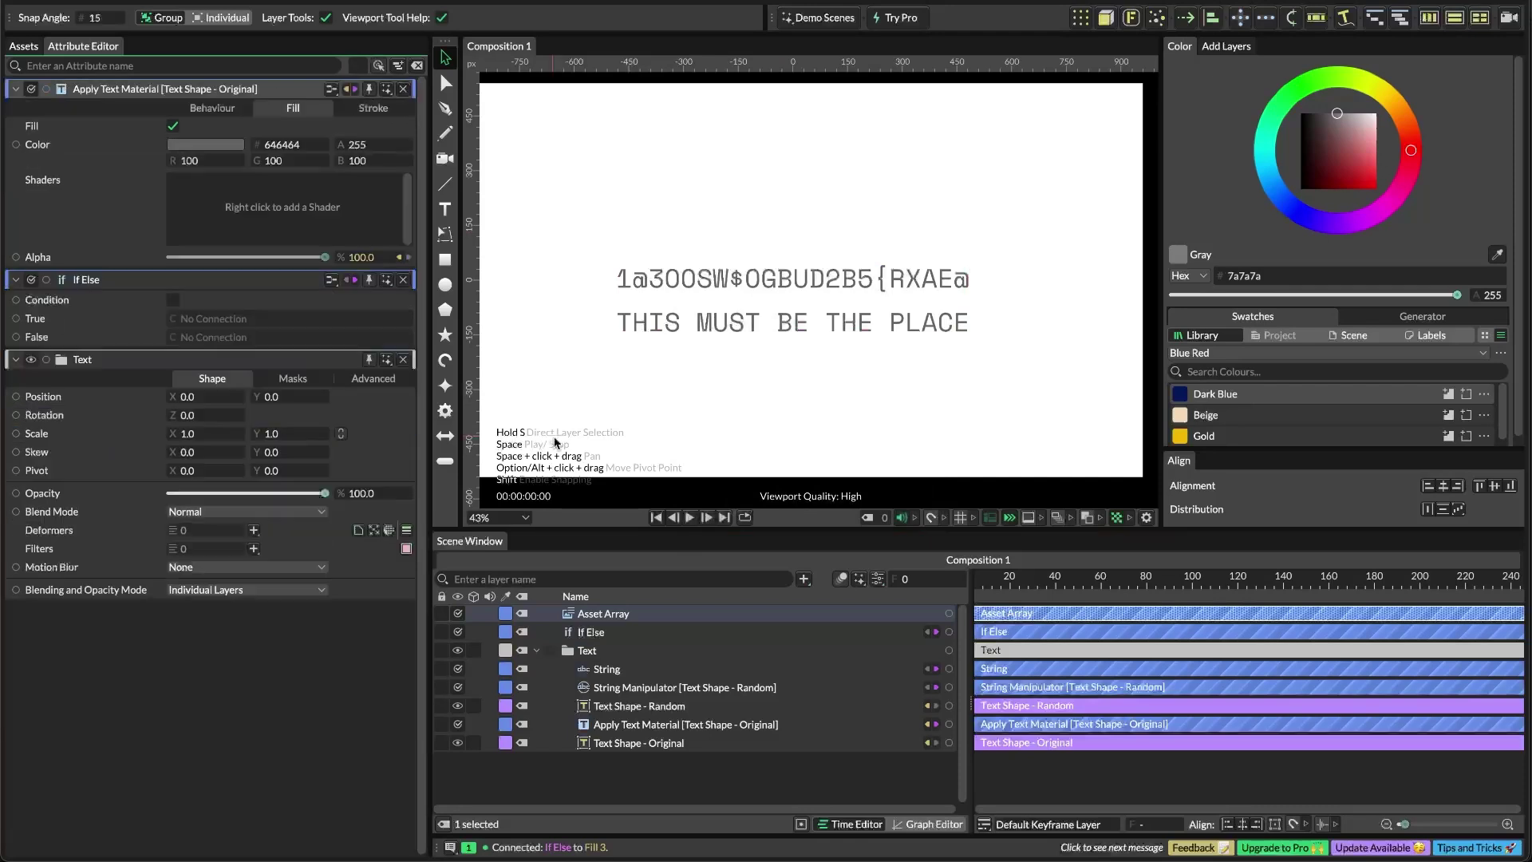
Add a Value Array utility to the scene
click(698, 789)
key(Tab)
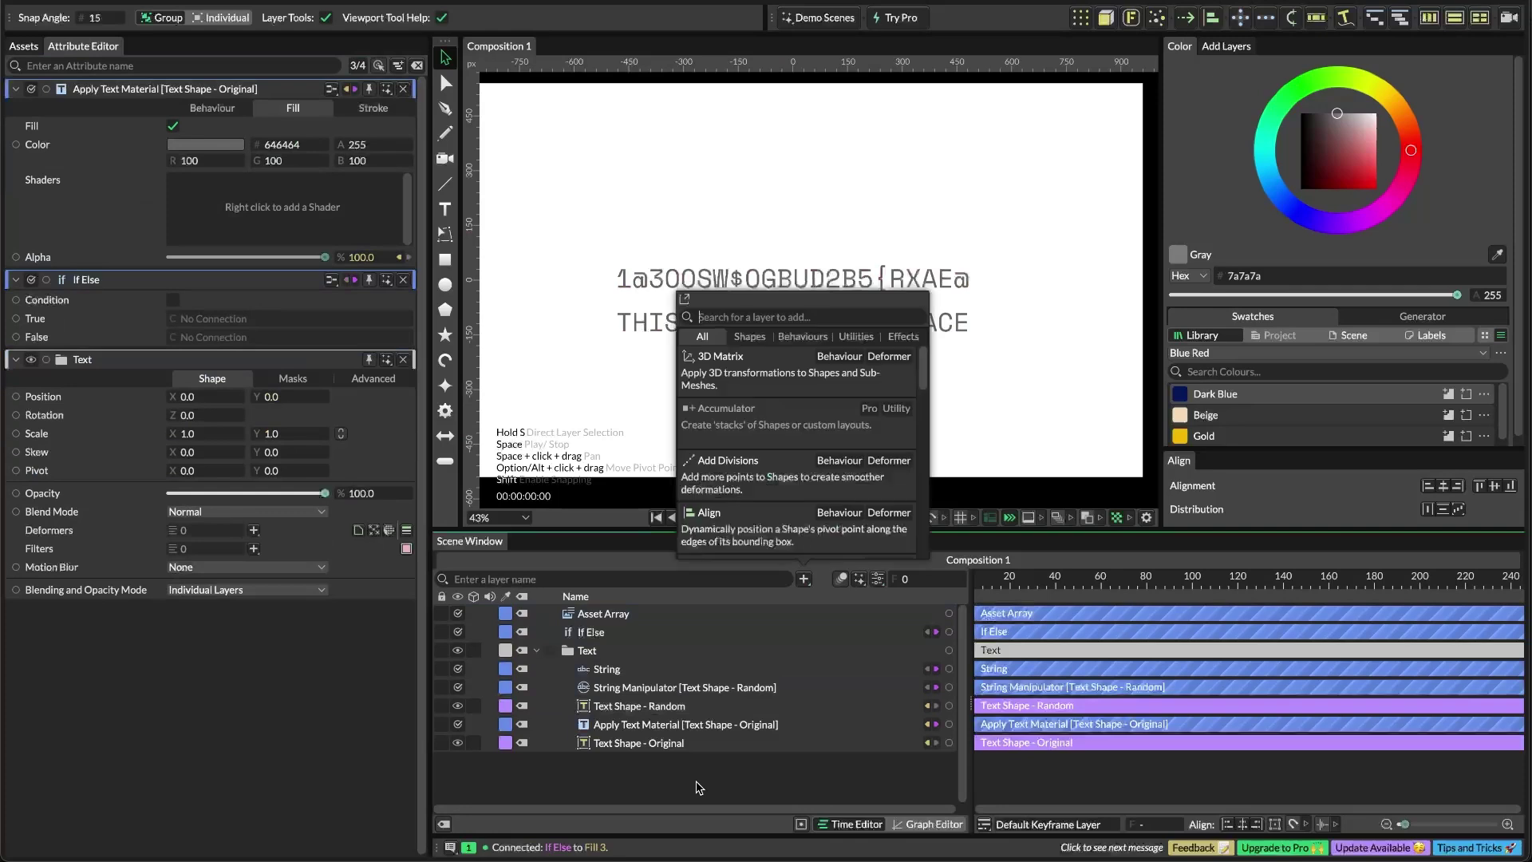
text(arry)
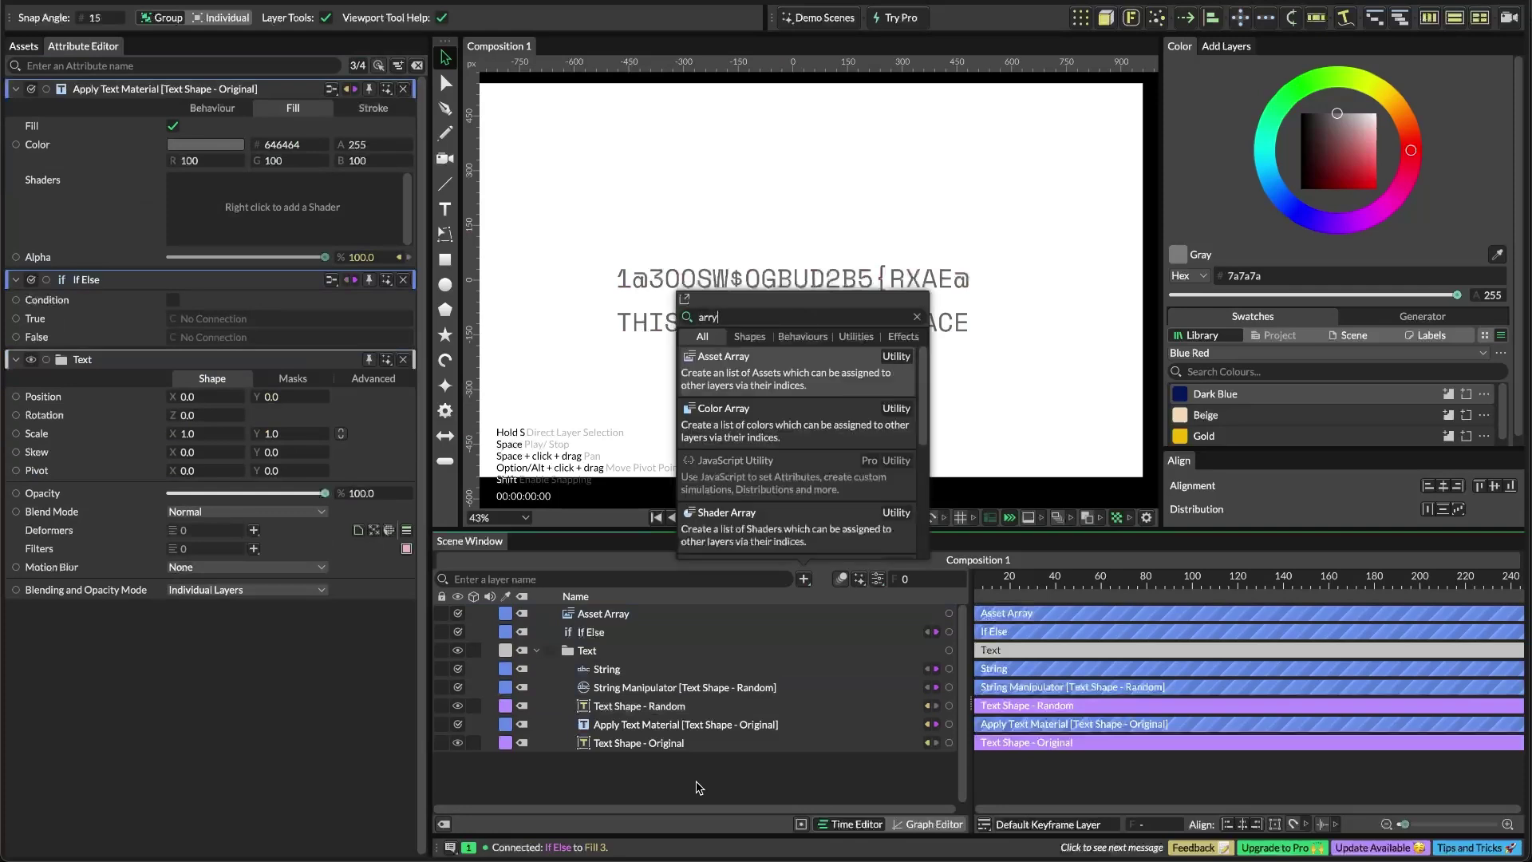
scroll(774, 424, down, 5)
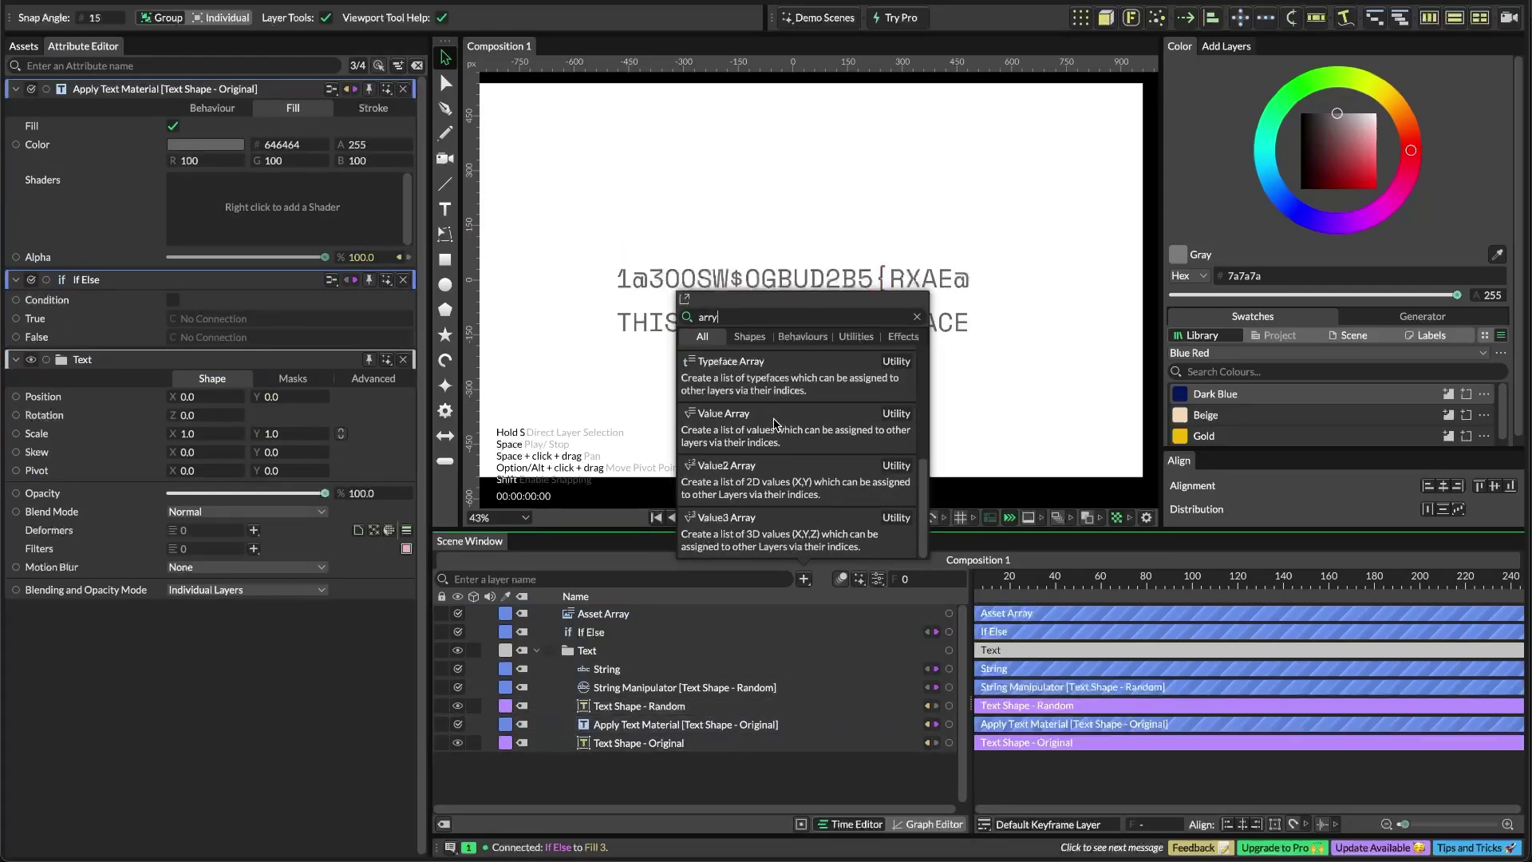
click(772, 426)
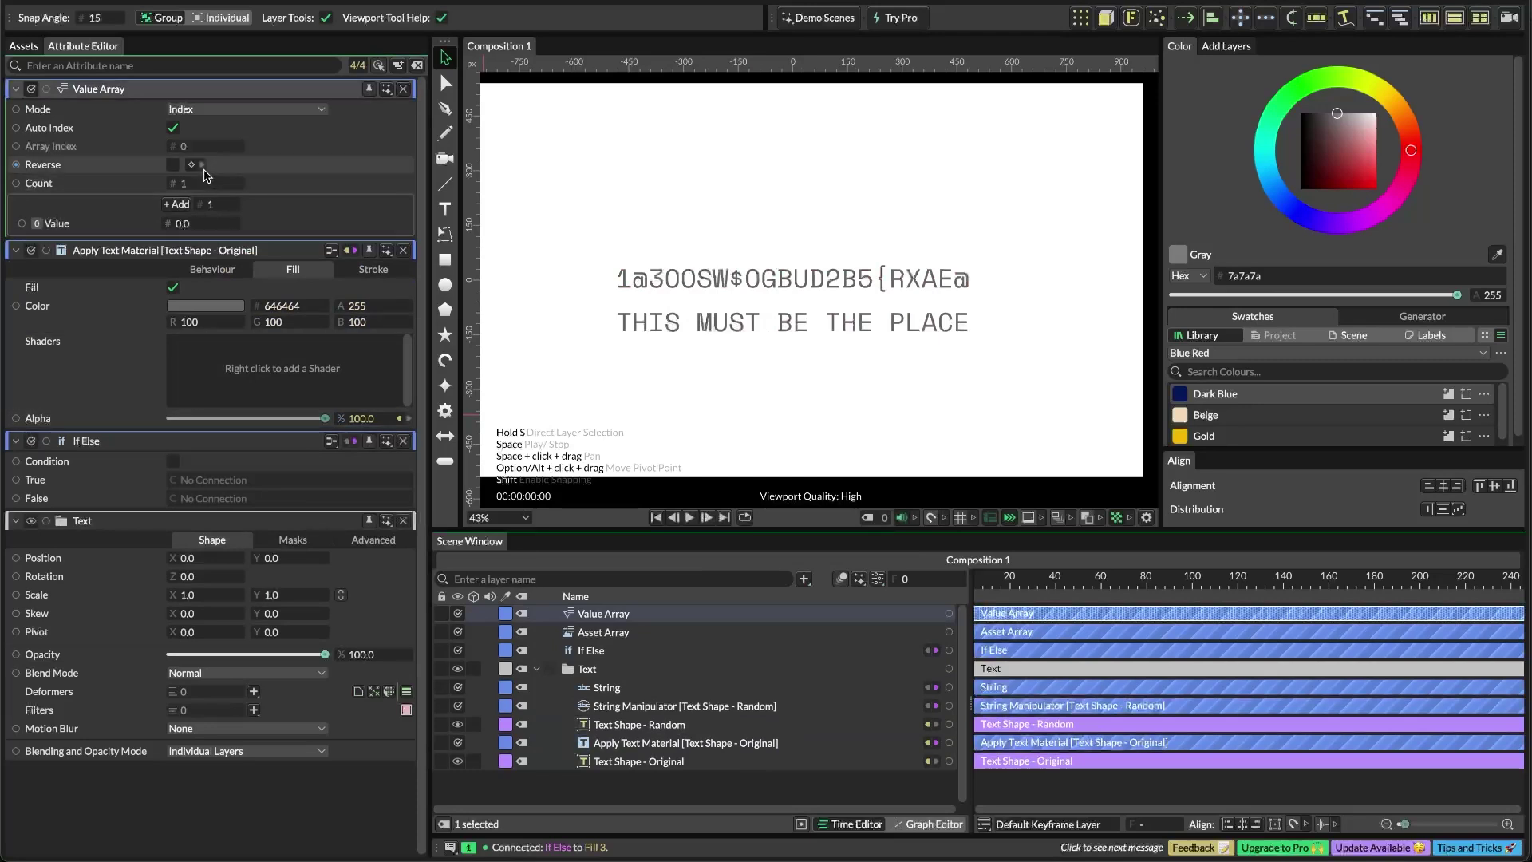
Set the Value Array's first value to 100 and add a second value of 0
click(209, 222)
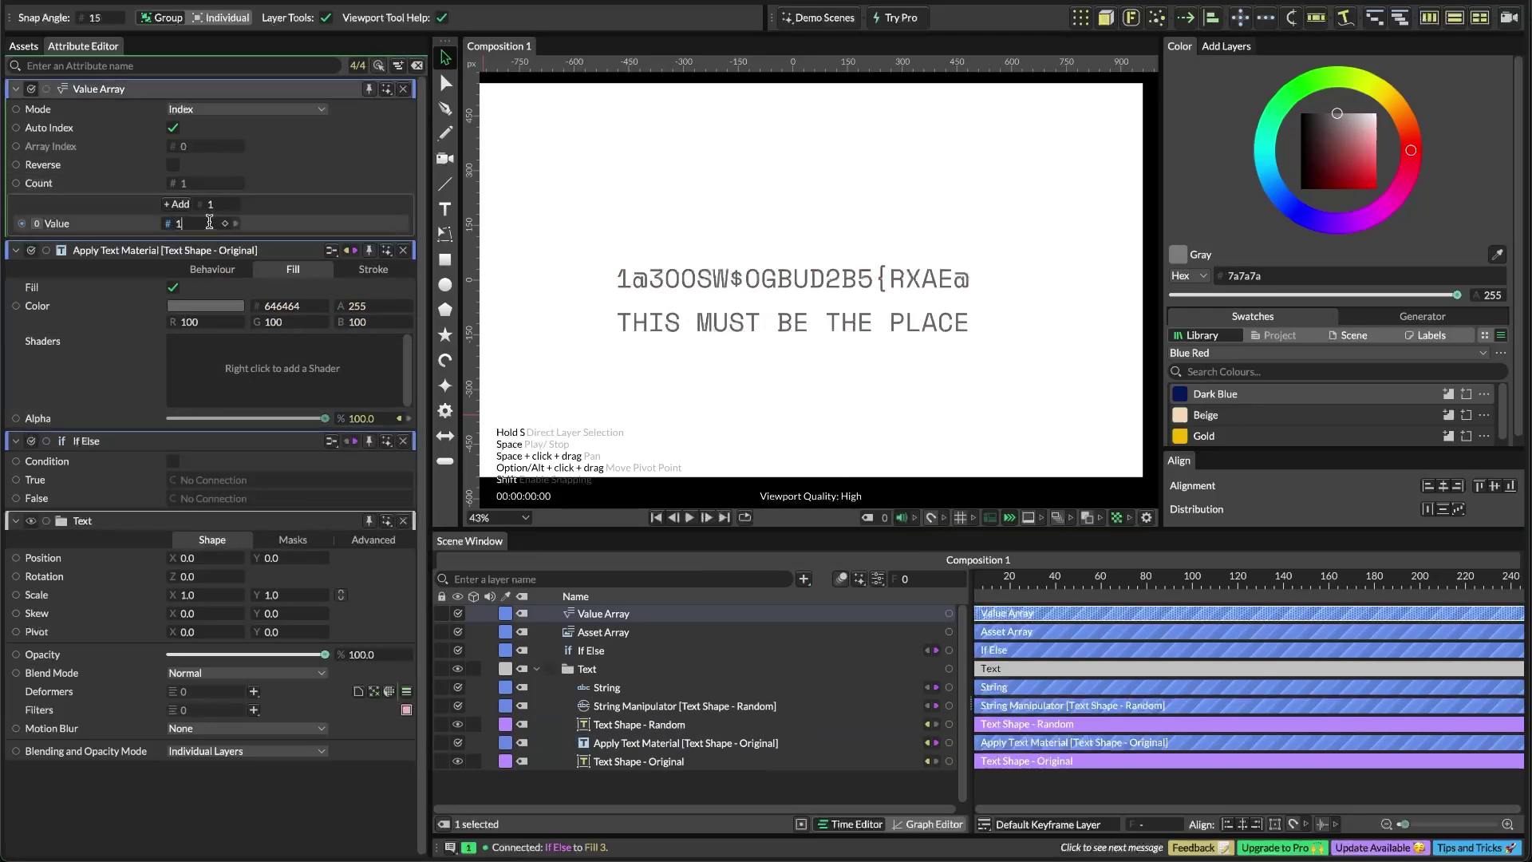
text(100)
key(Return)
click(175, 204)
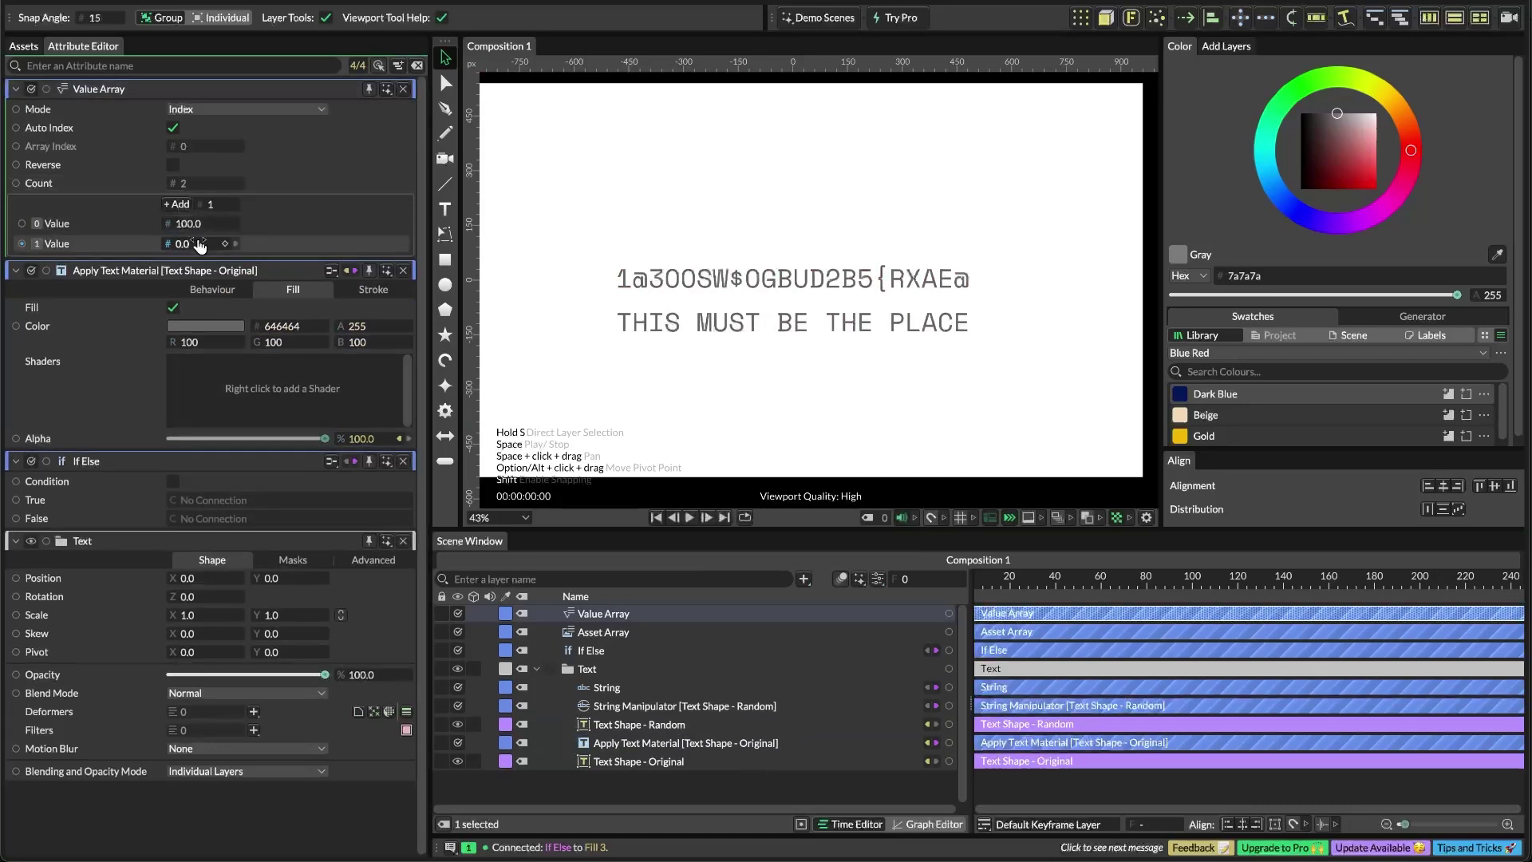
click(198, 243)
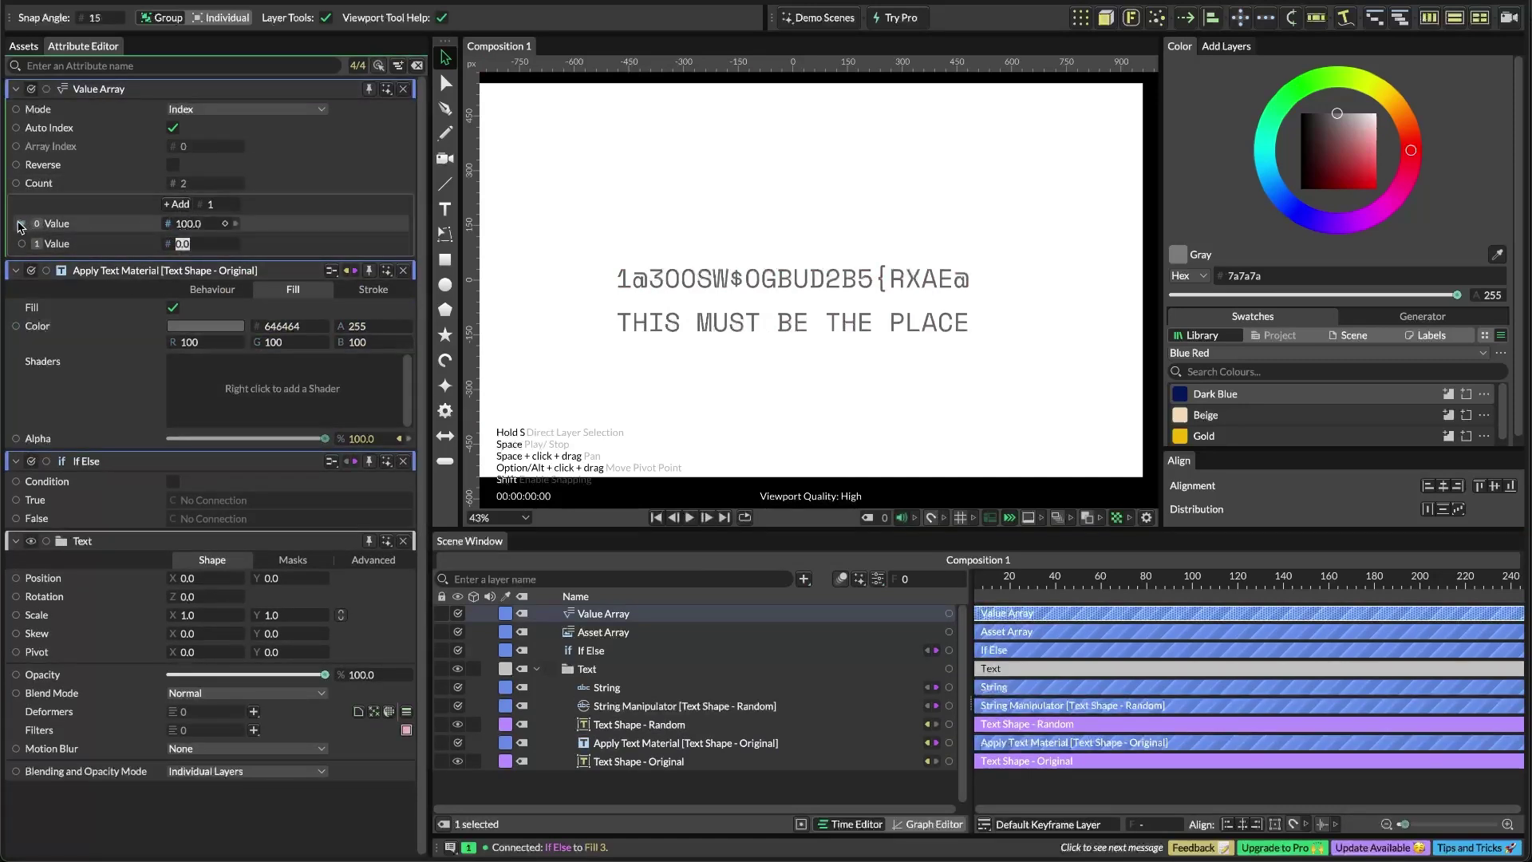
Connect the Value Array's value 0 to True and value 1 to False on the If Else utility
drag(20, 226, 188, 499)
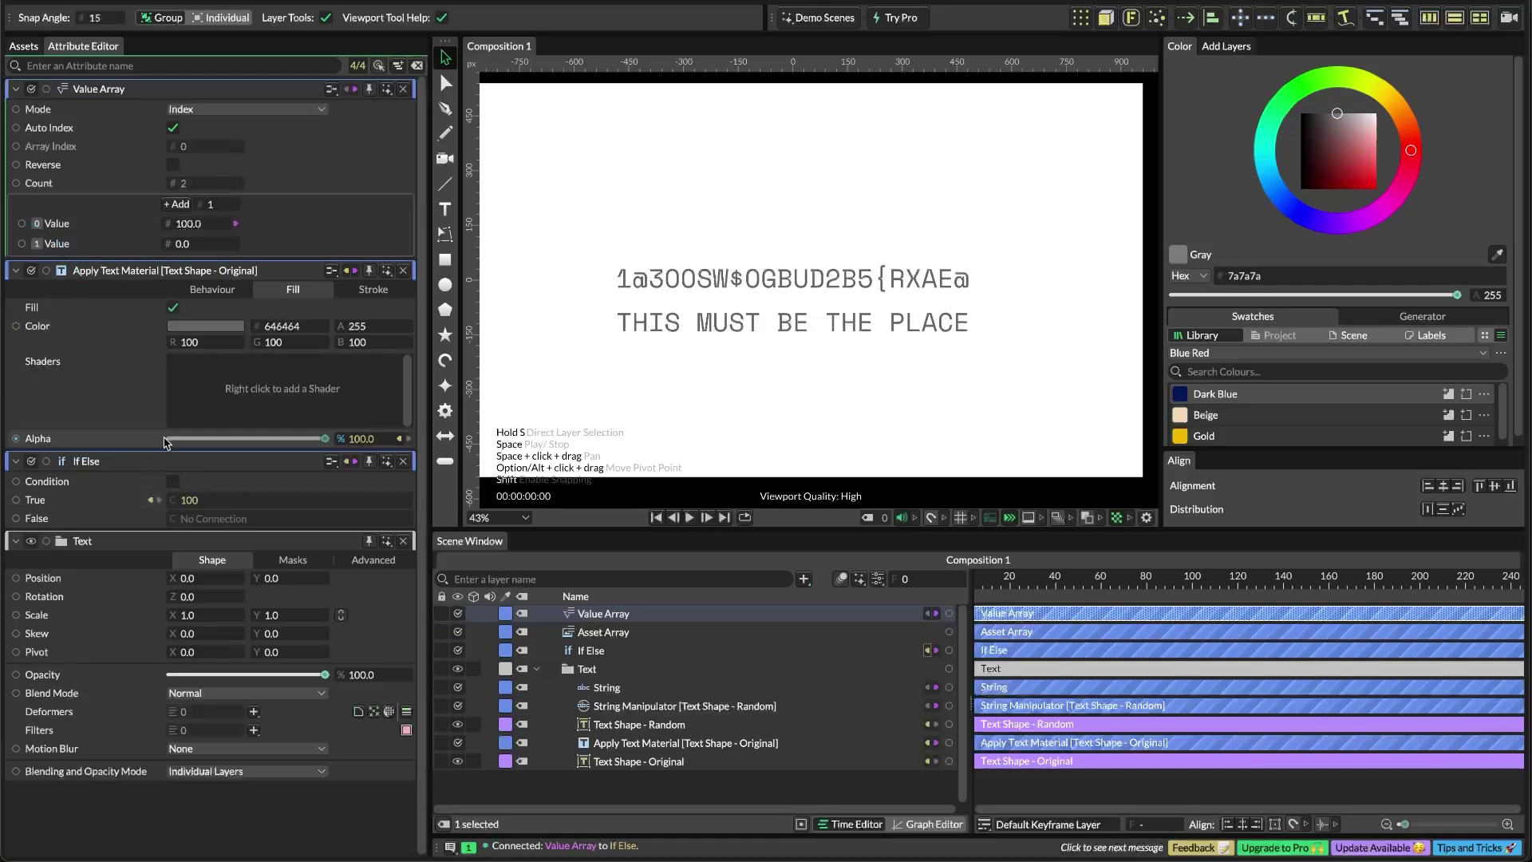
drag(21, 243, 202, 532)
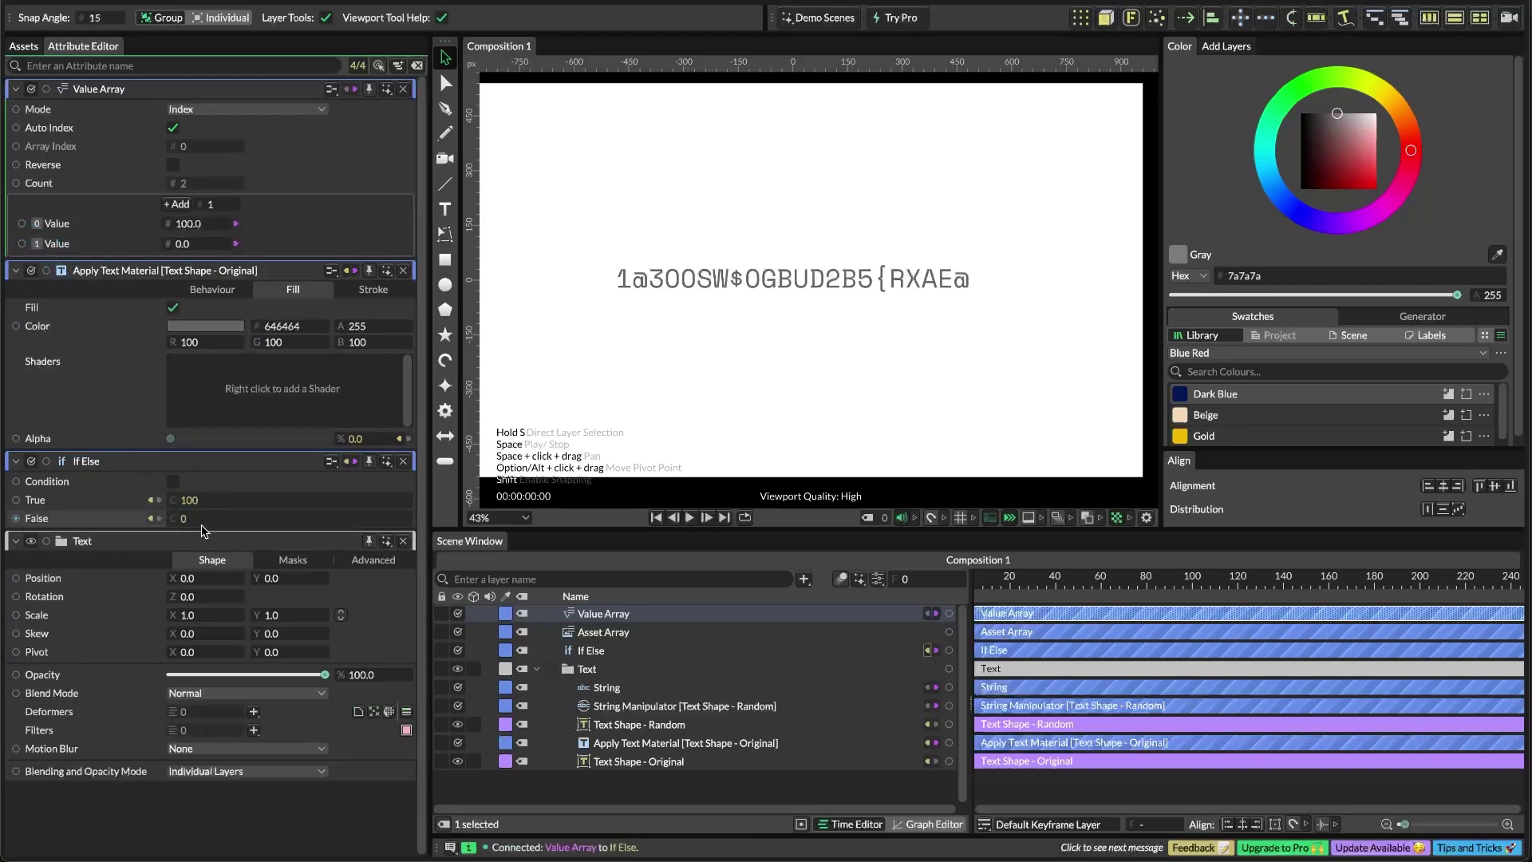
Switch the If Else Condition on and off repeatedly to test the original text's visibility, leaving it enabled
click(174, 482)
click(175, 484)
click(175, 483)
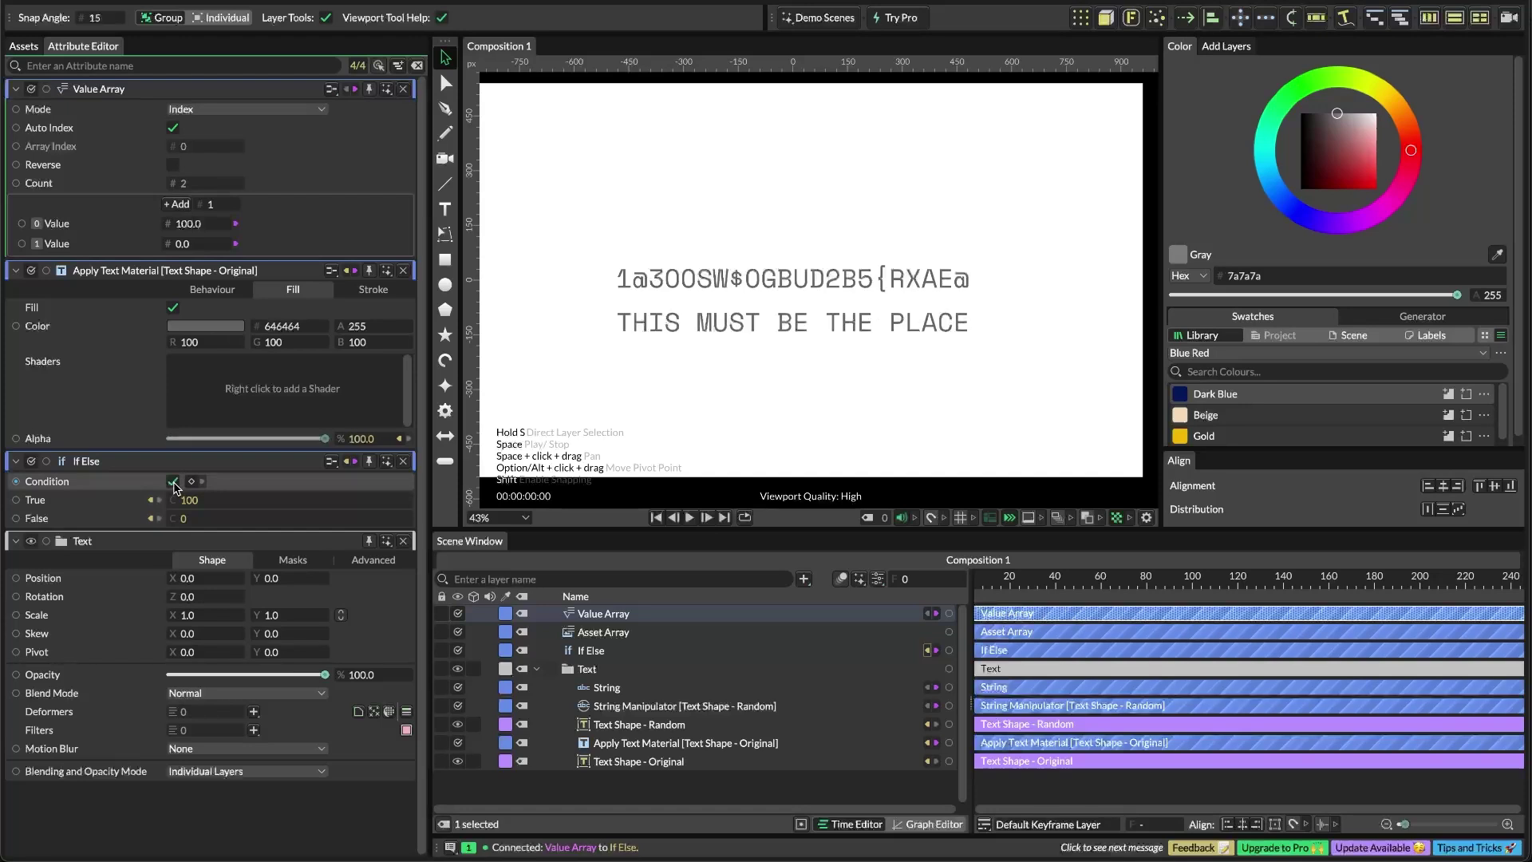
click(175, 484)
click(175, 483)
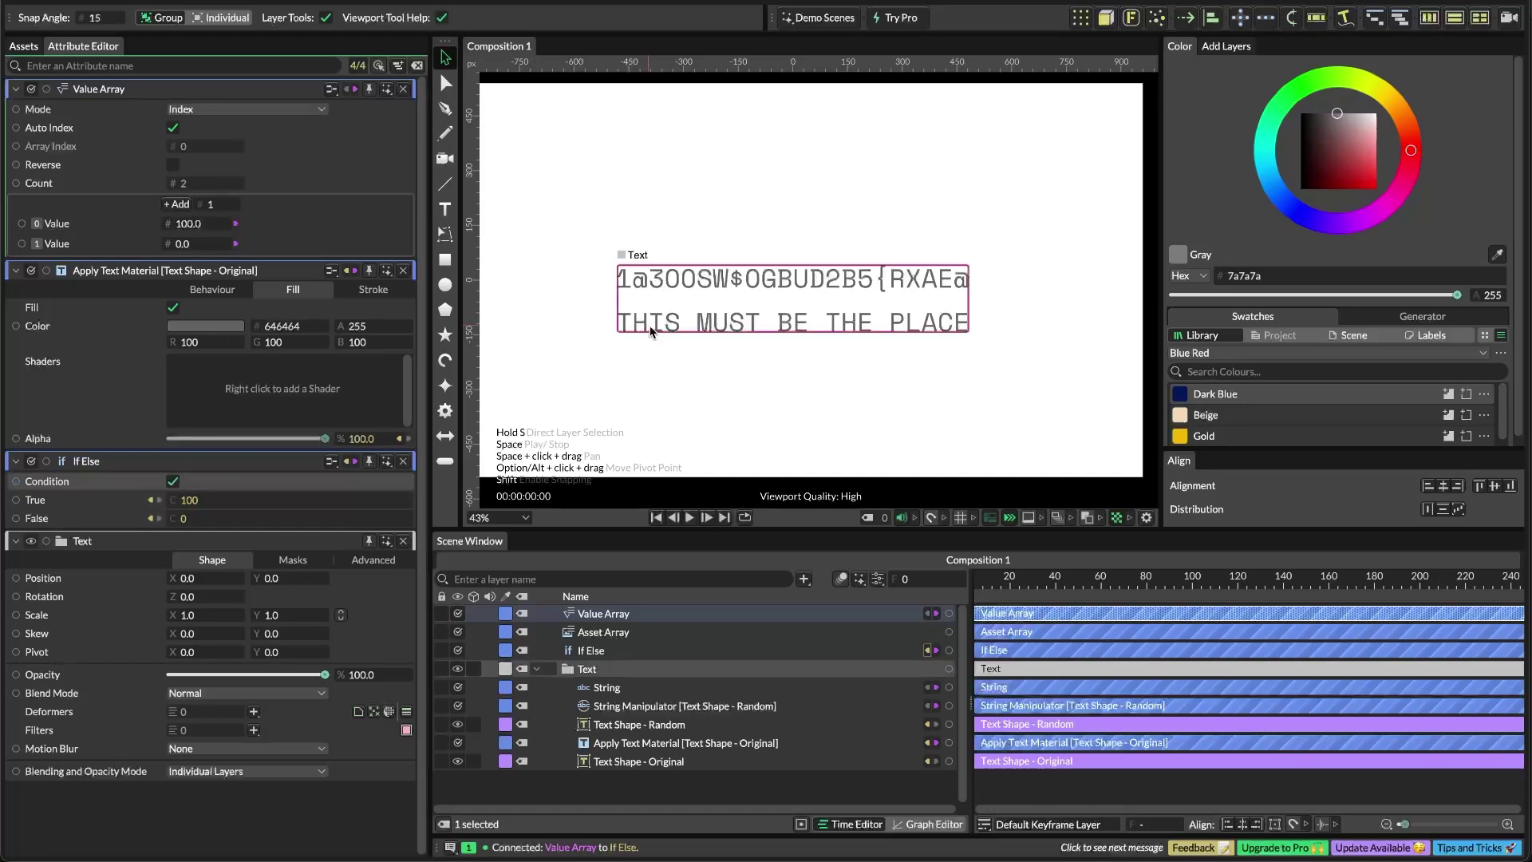
click(174, 481)
click(174, 482)
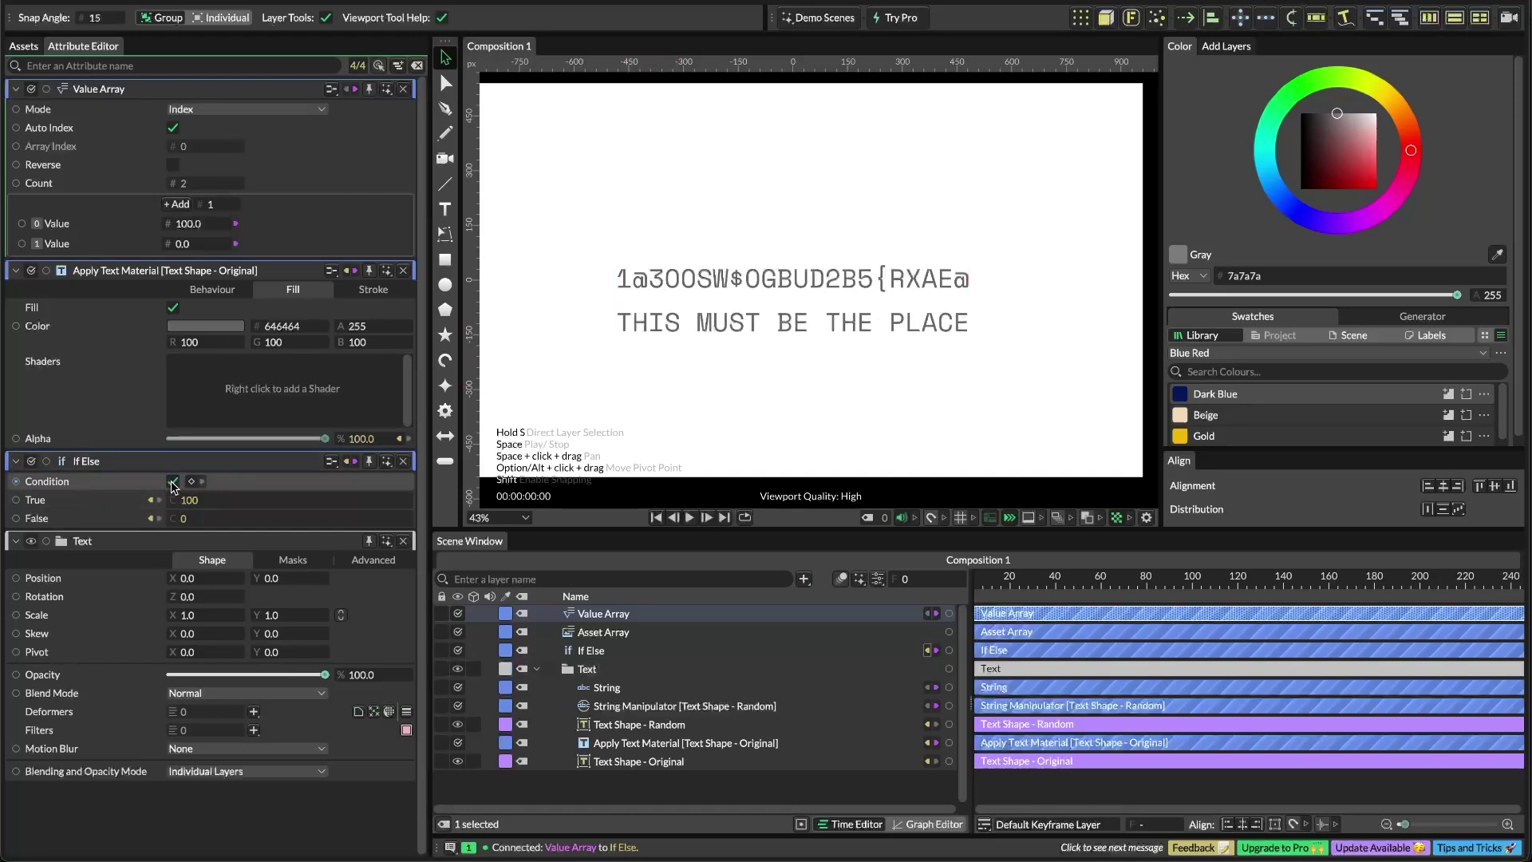
Rename the If Else utility to If Else - Original and duplicate it as If Else - Random
click(619, 650)
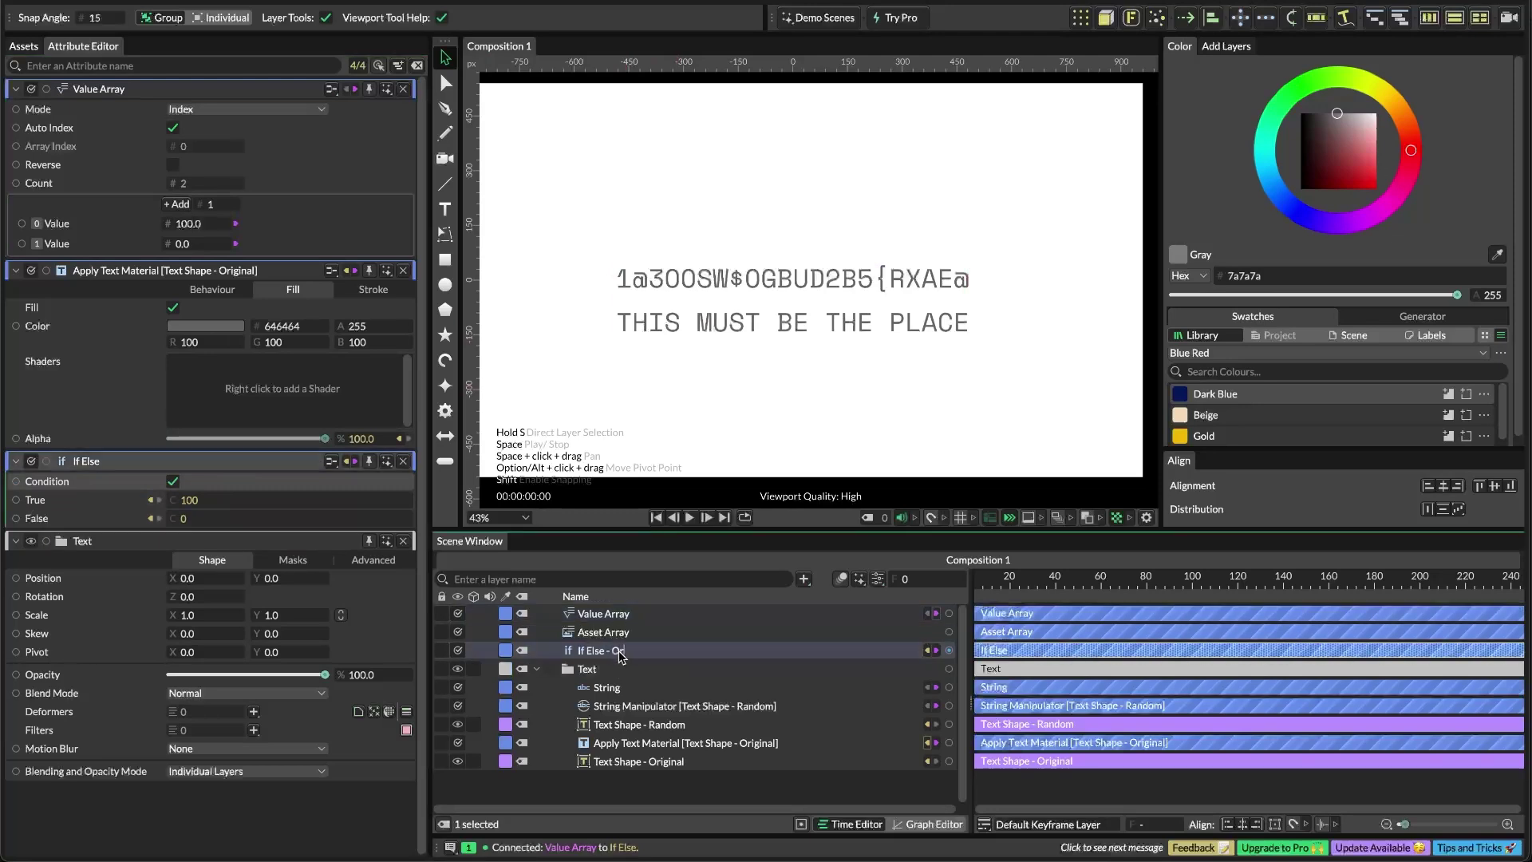
key(Return)
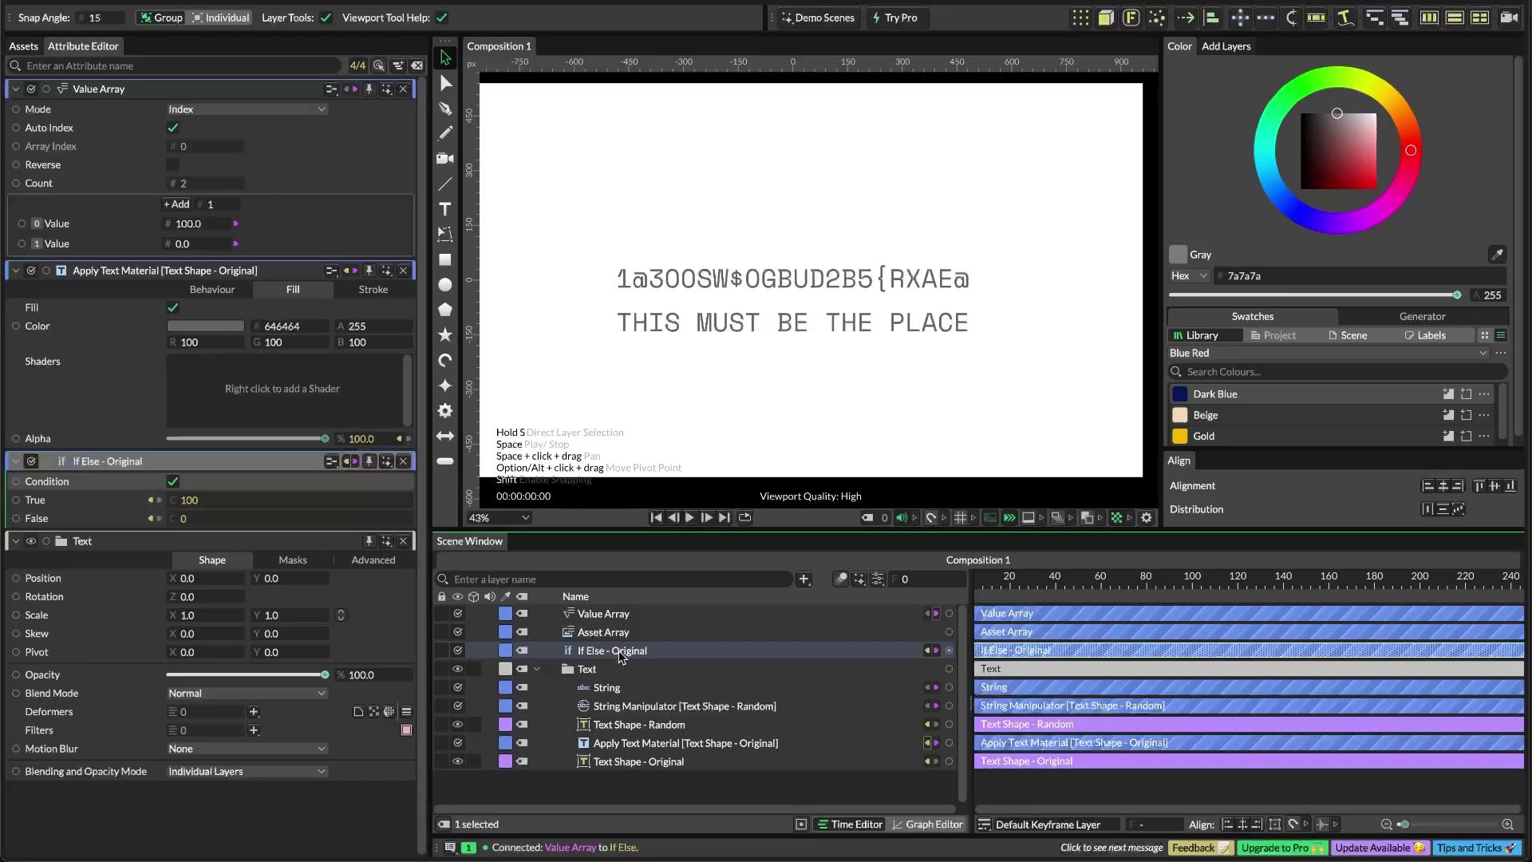
key(ctrl+d)
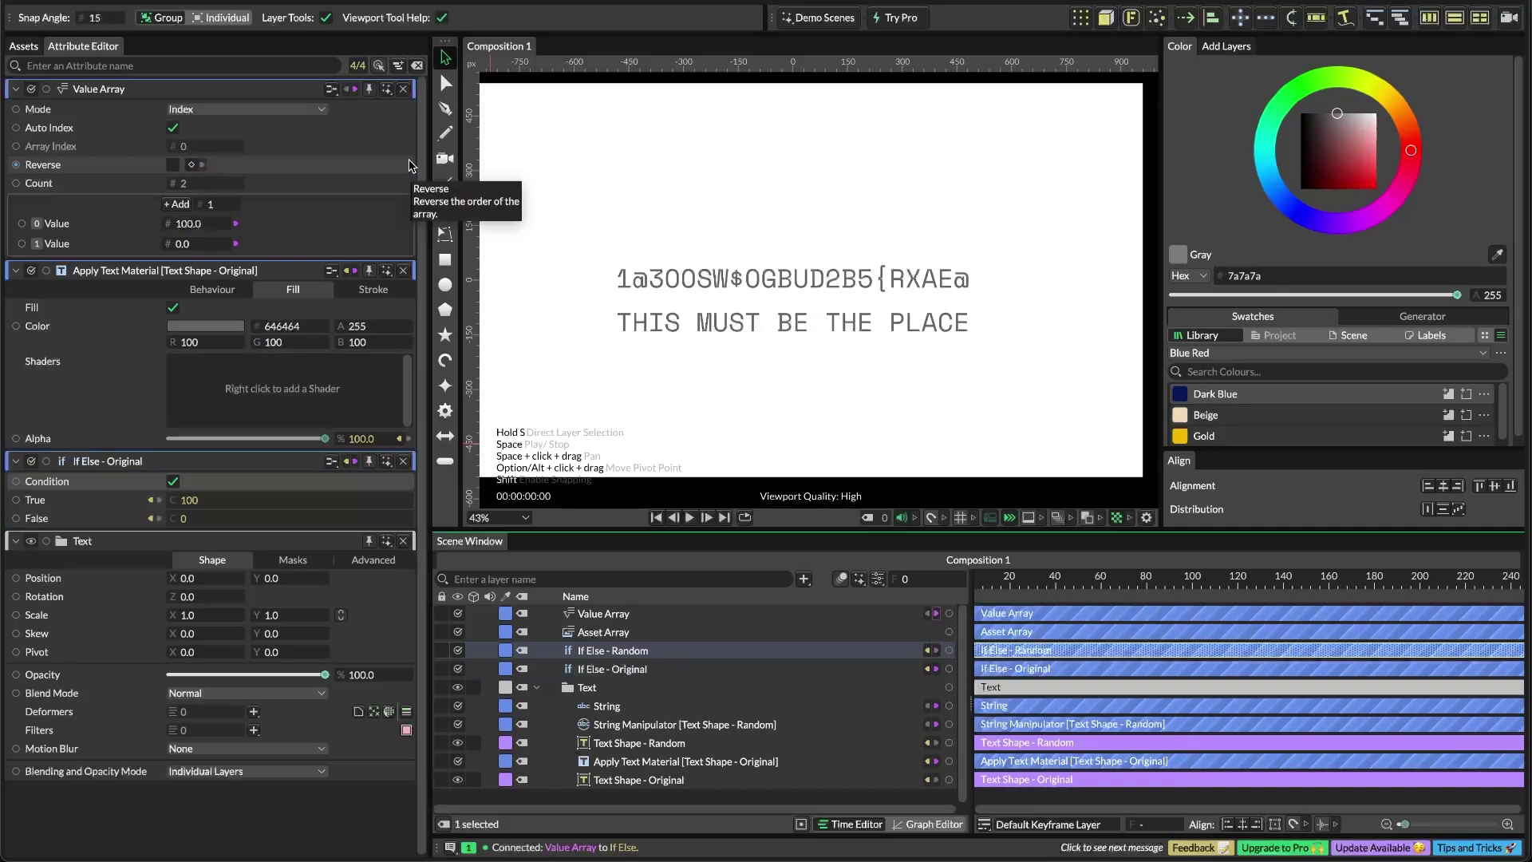
Unload all the loaded layers from the Attribute Editor
click(404, 89)
click(403, 89)
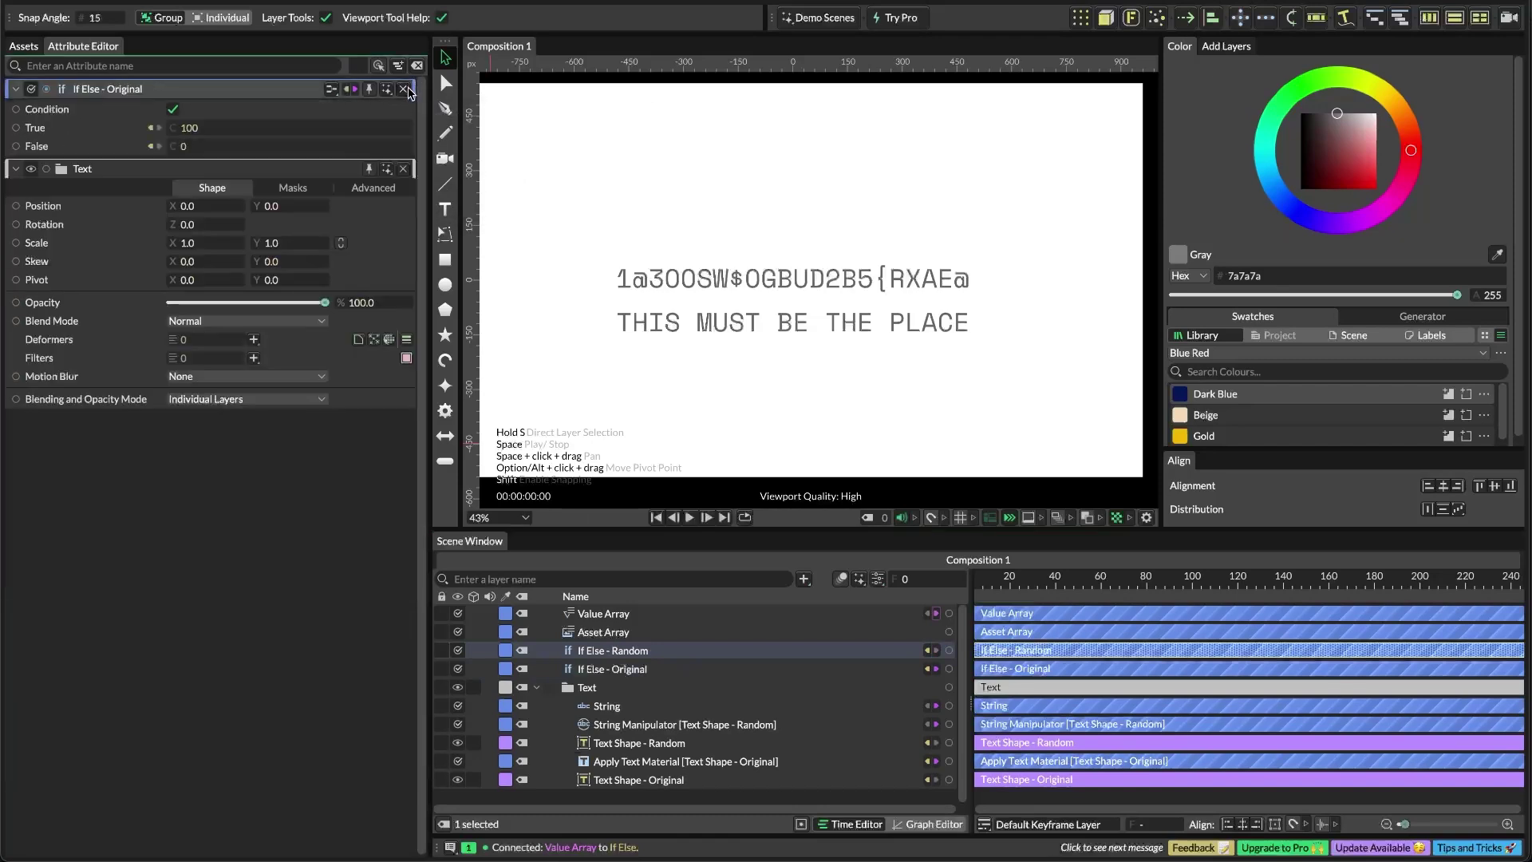
click(403, 168)
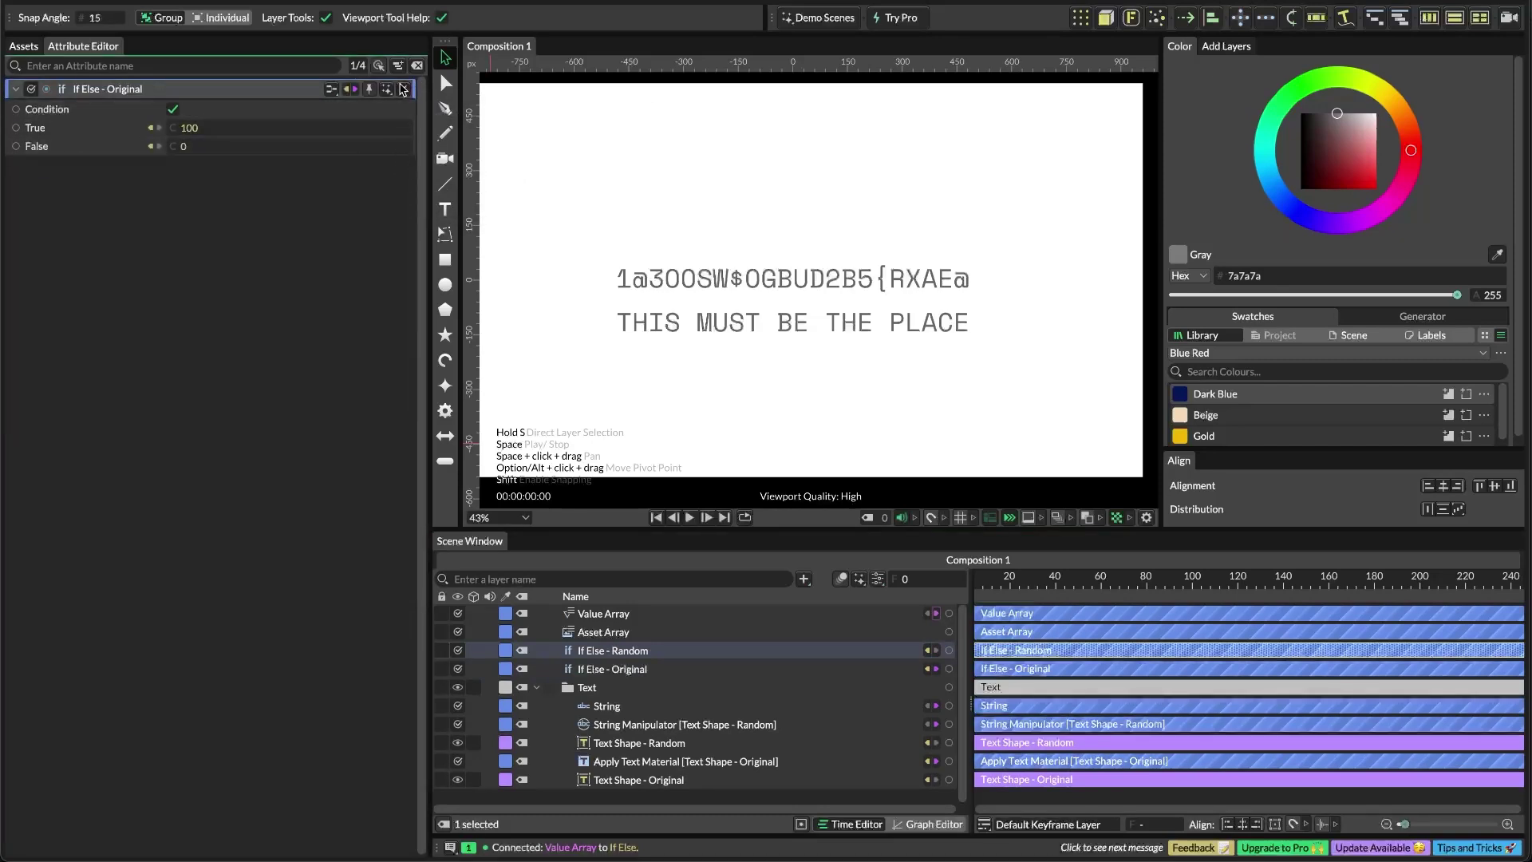
click(404, 90)
click(631, 724)
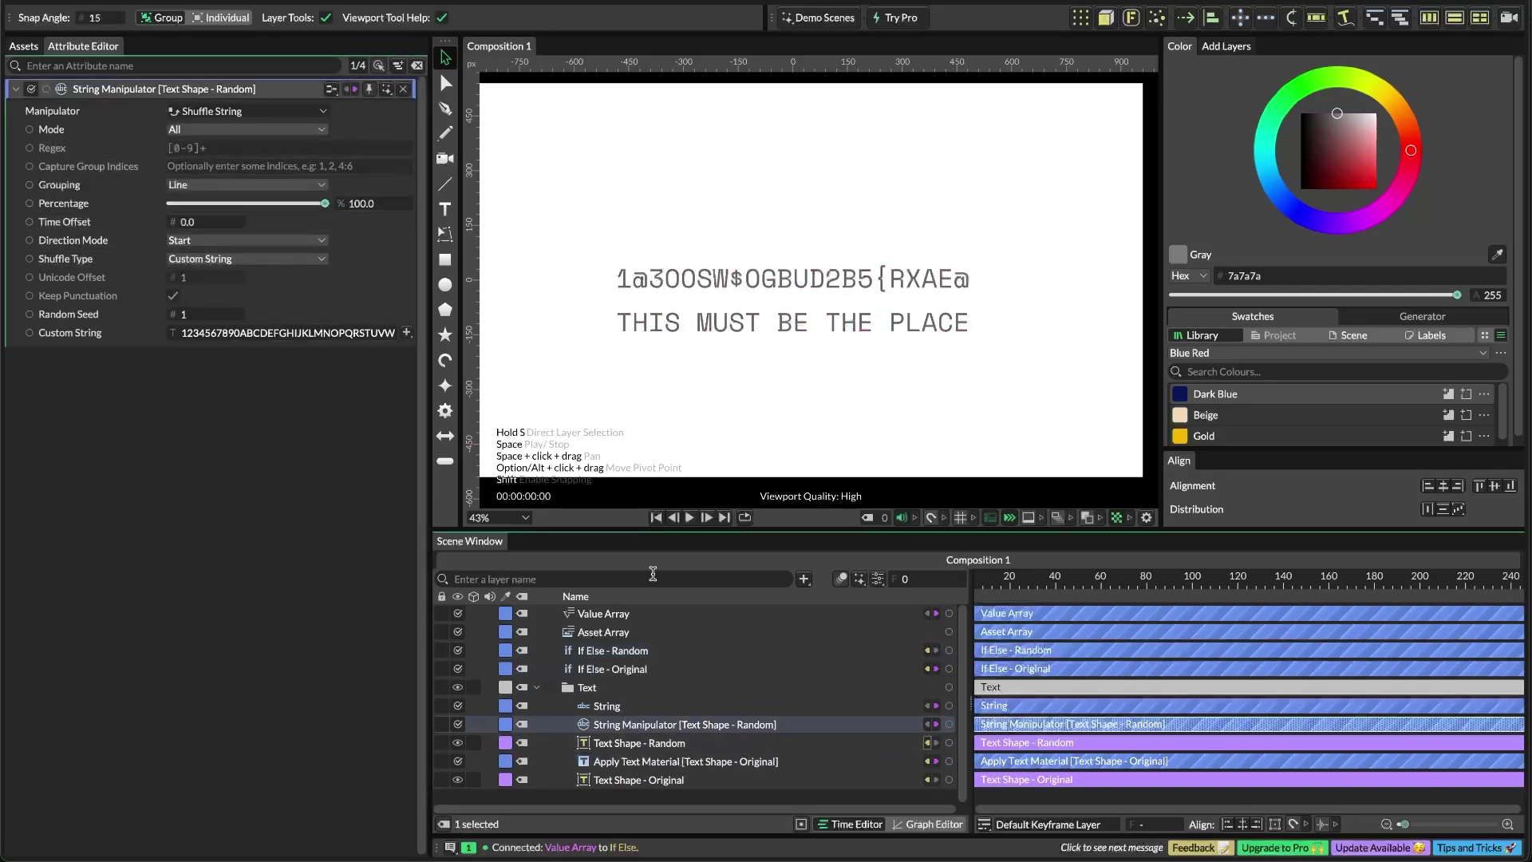
click(402, 89)
Add an Apply Text Material behaviour to the Material Behaviours of Text Shape - Random
click(639, 743)
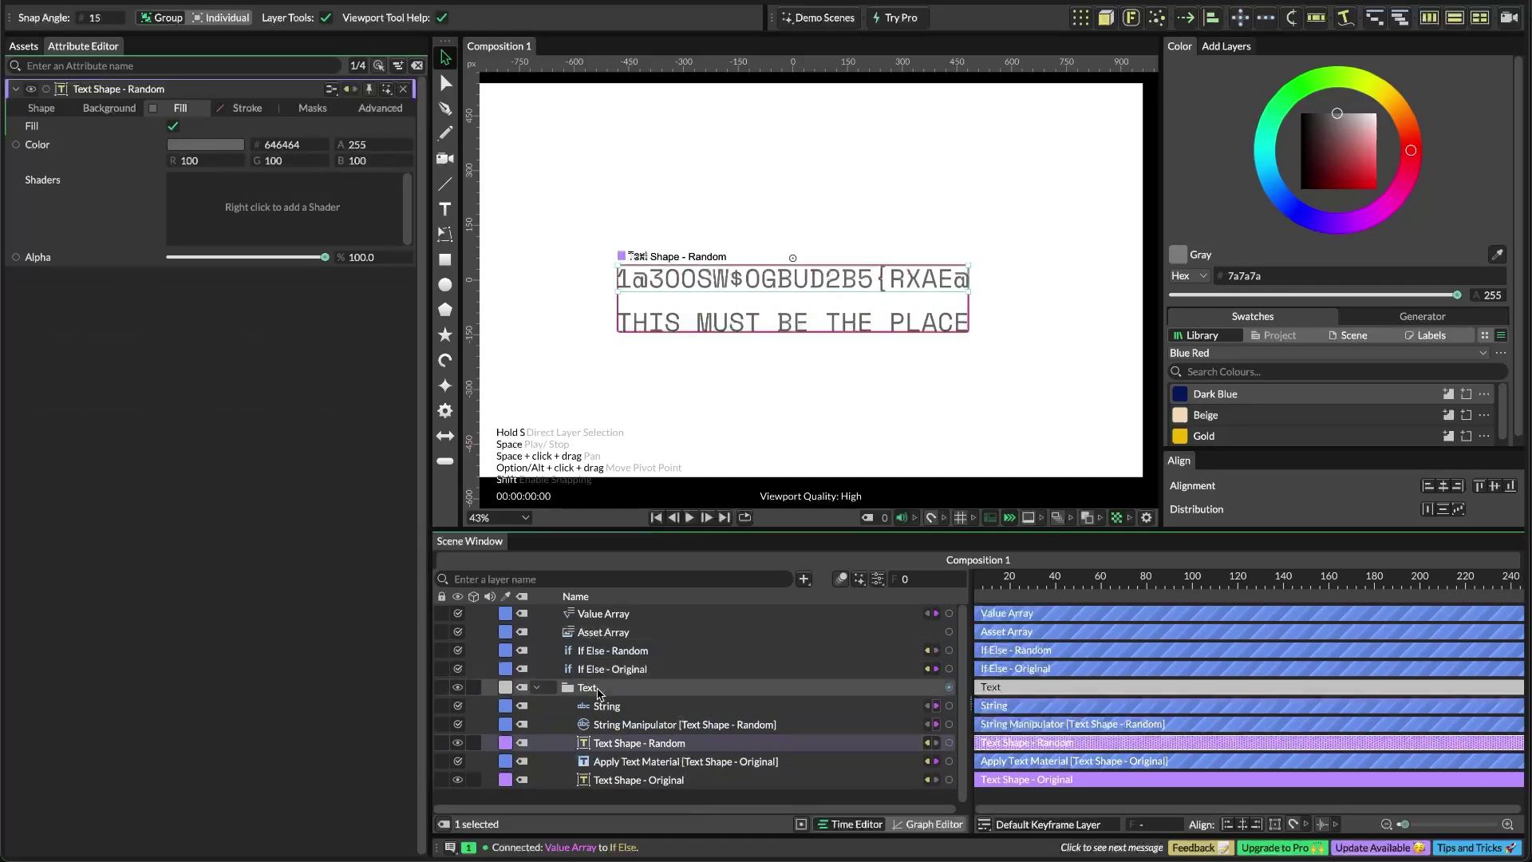
click(52, 112)
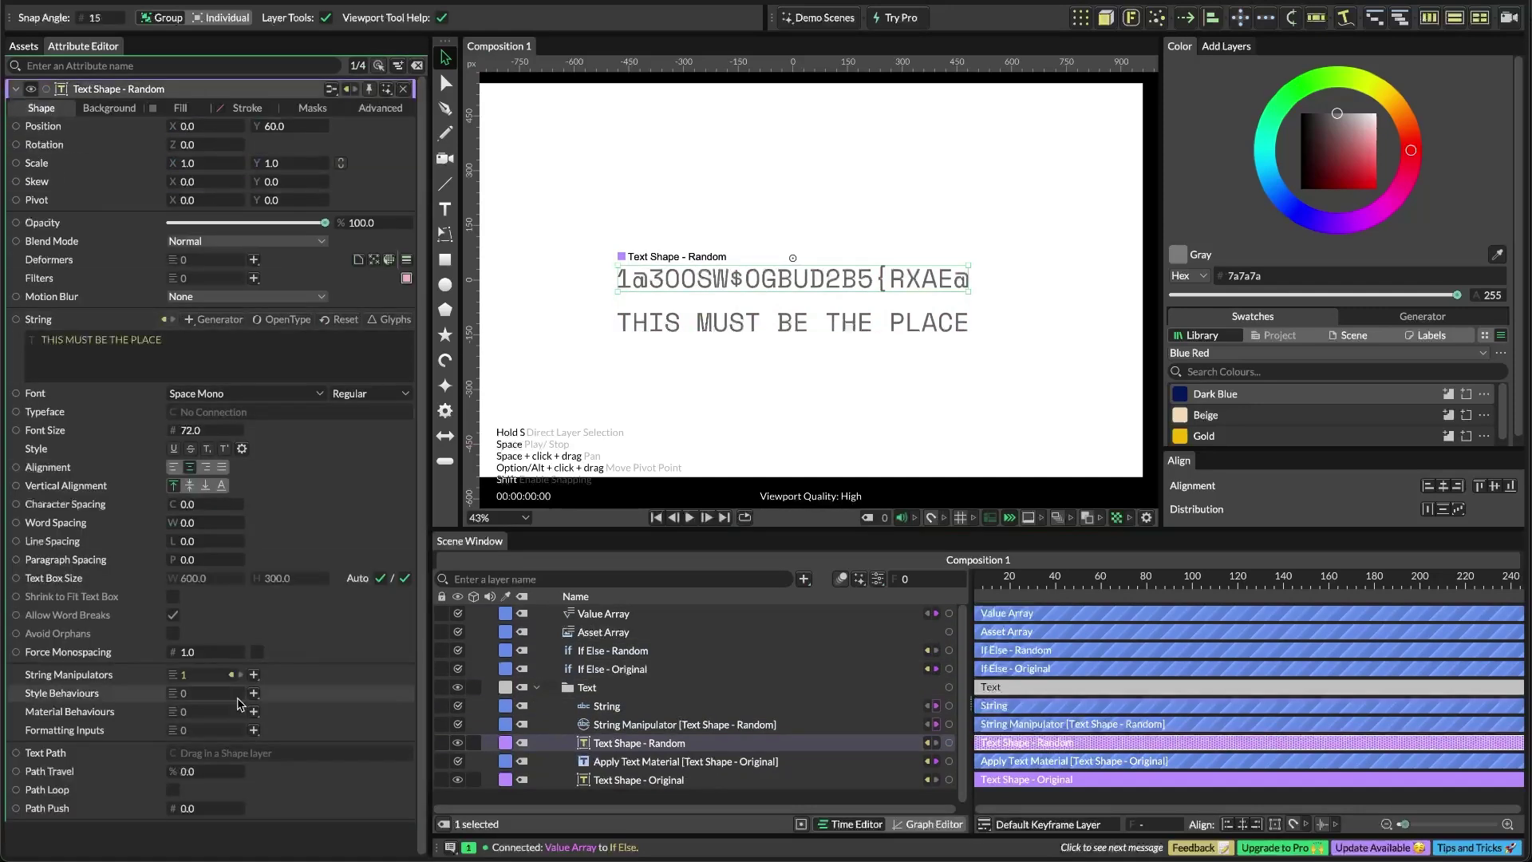
click(253, 711)
click(274, 727)
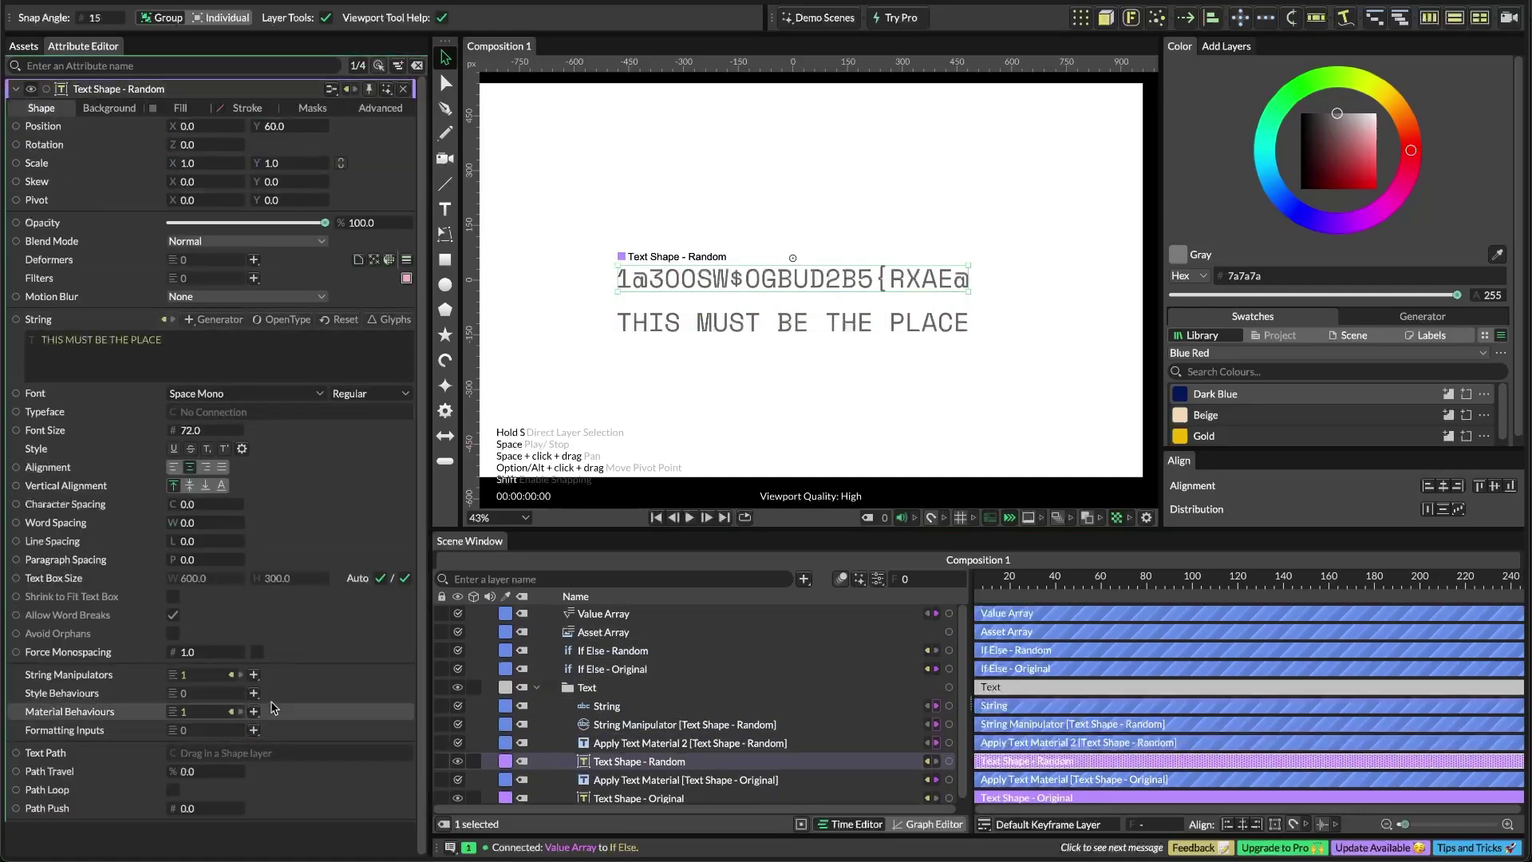
Set the Mode of the Apply Text Material 2 behaviour on Text Shape - Random to All
click(690, 743)
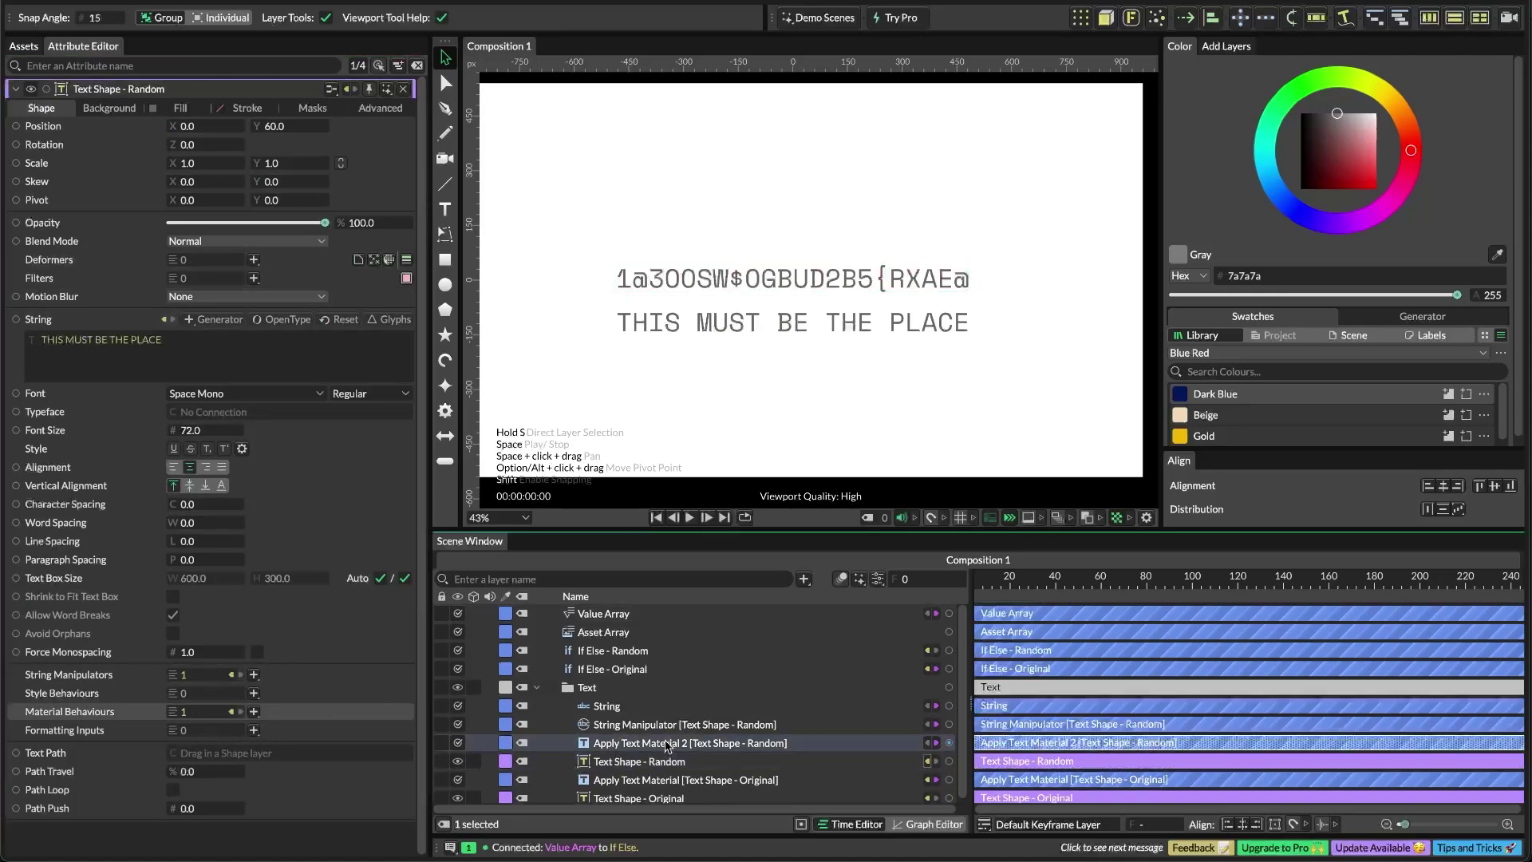
click(219, 126)
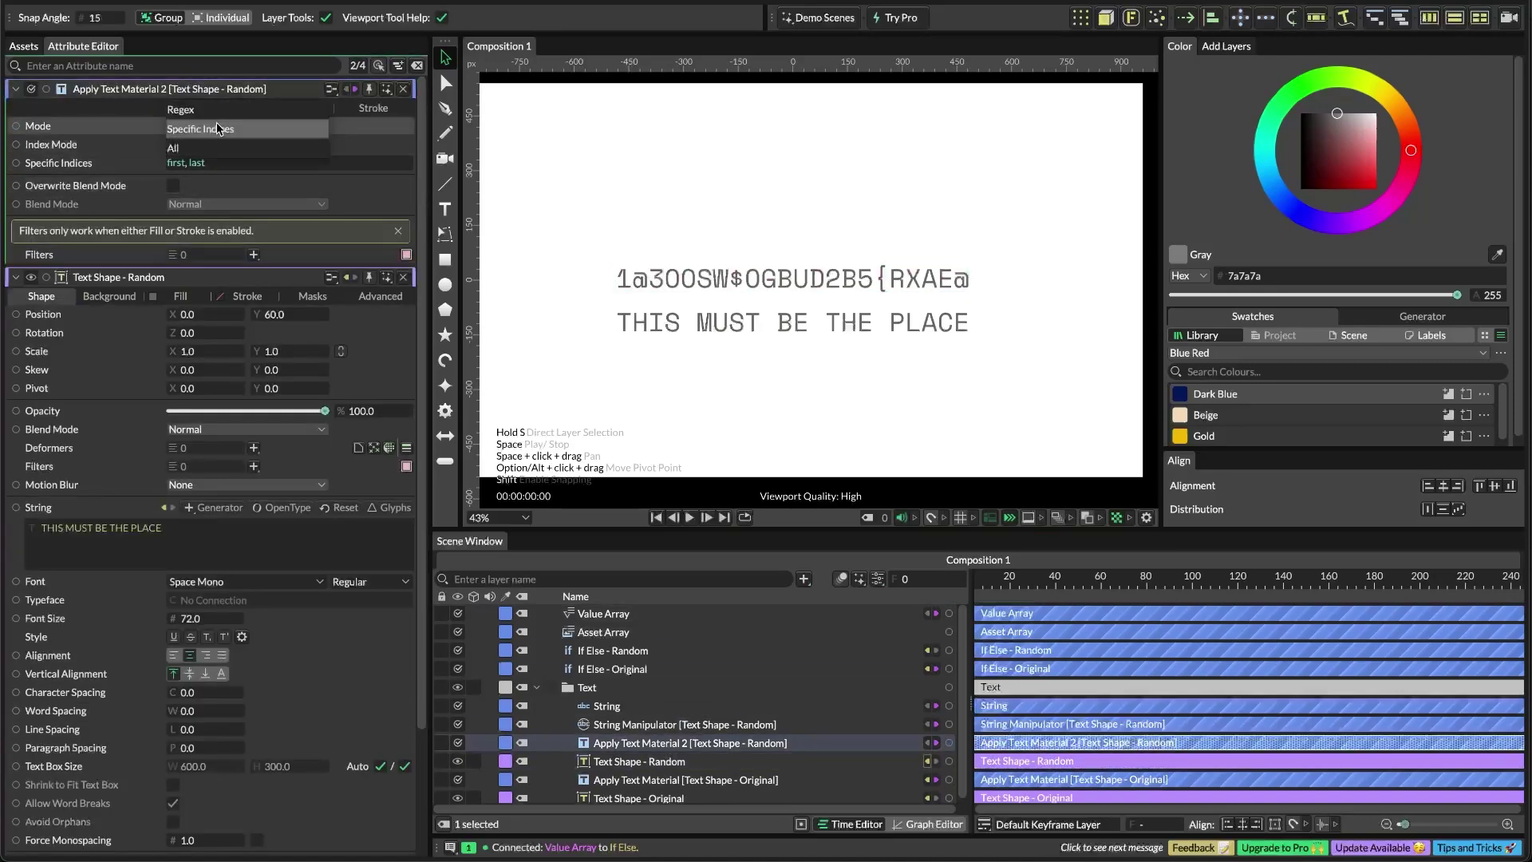
click(214, 147)
Connect If Else - Random to the fill Alpha of Apply Text Material 2 and unload Text Shape - Random's attributes
click(293, 108)
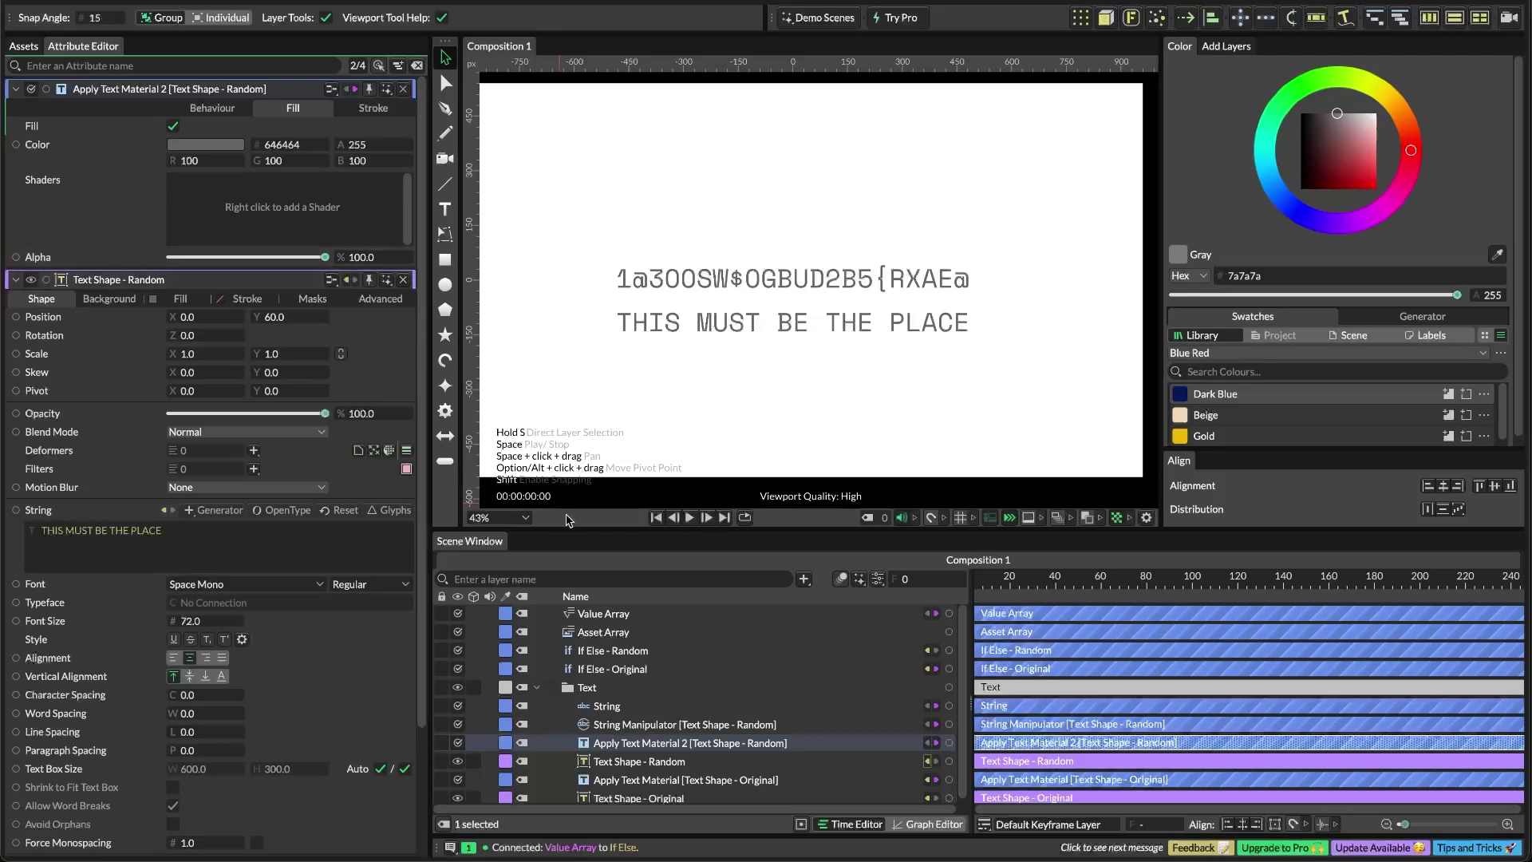
click(611, 650)
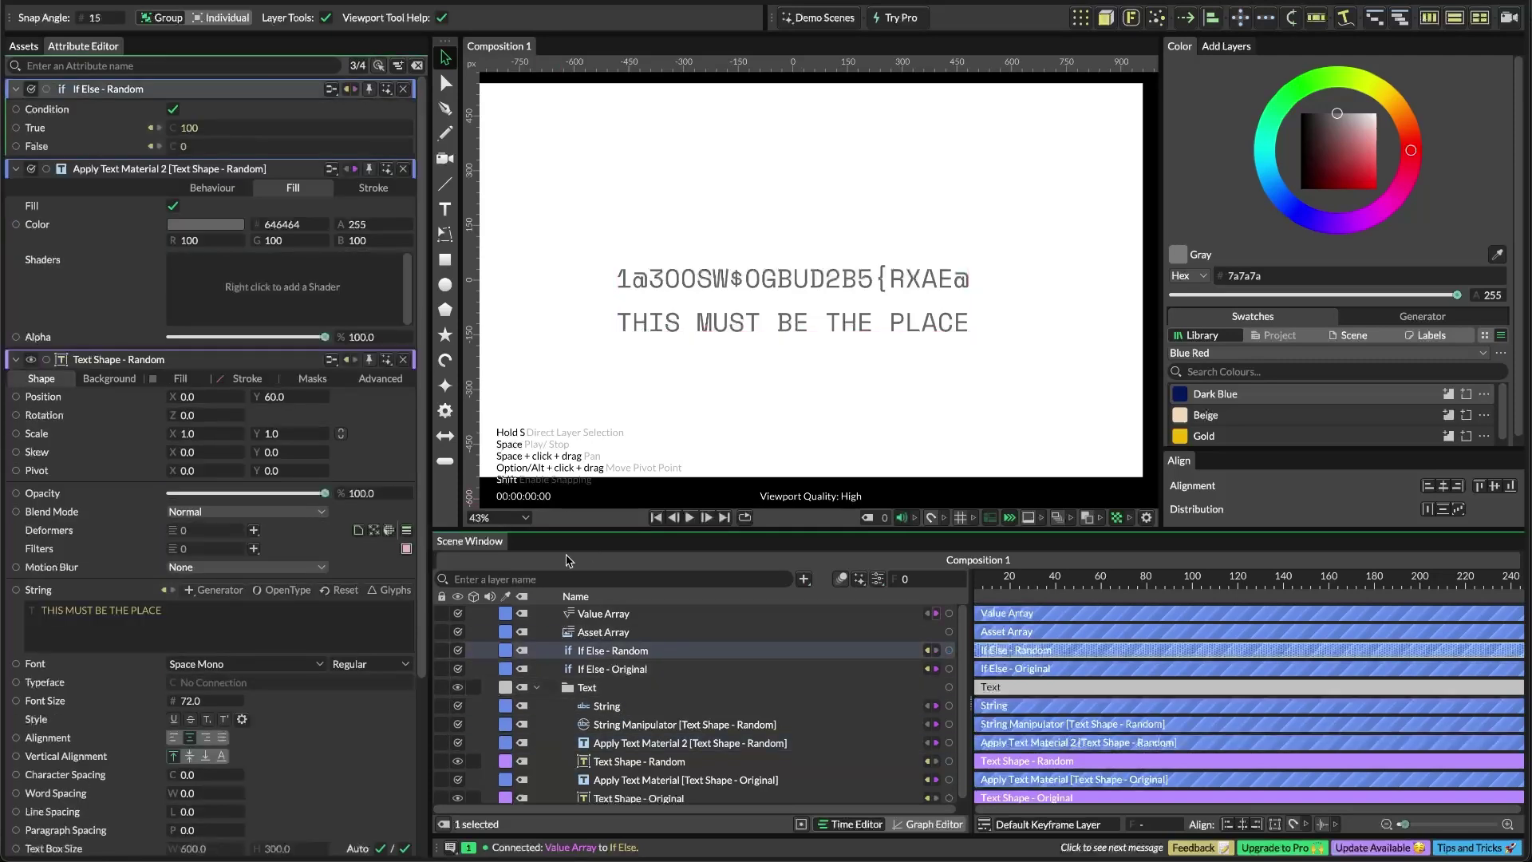
drag(80, 100, 375, 343)
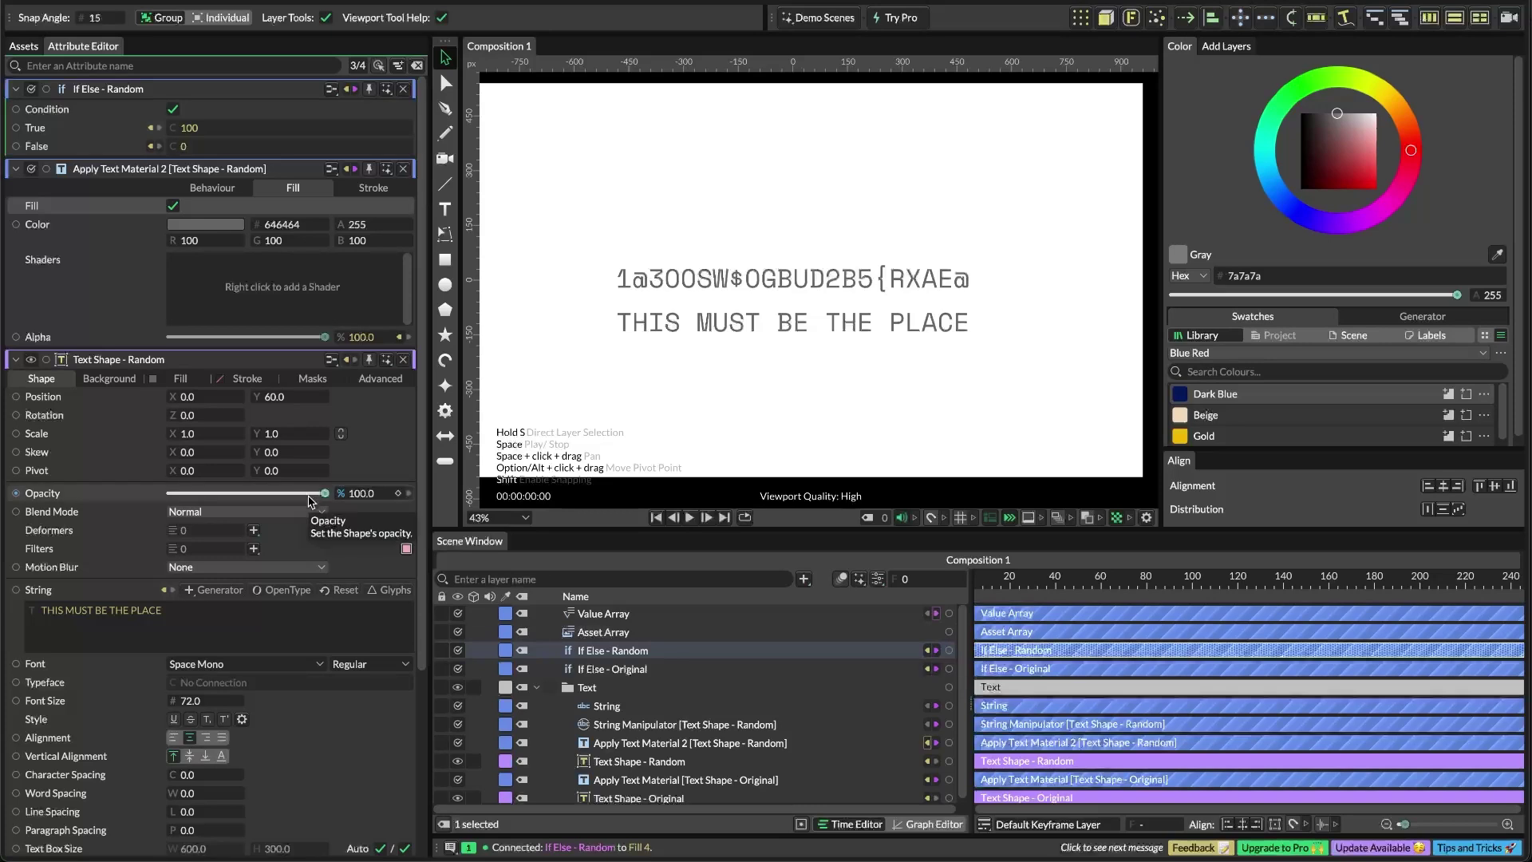
click(402, 359)
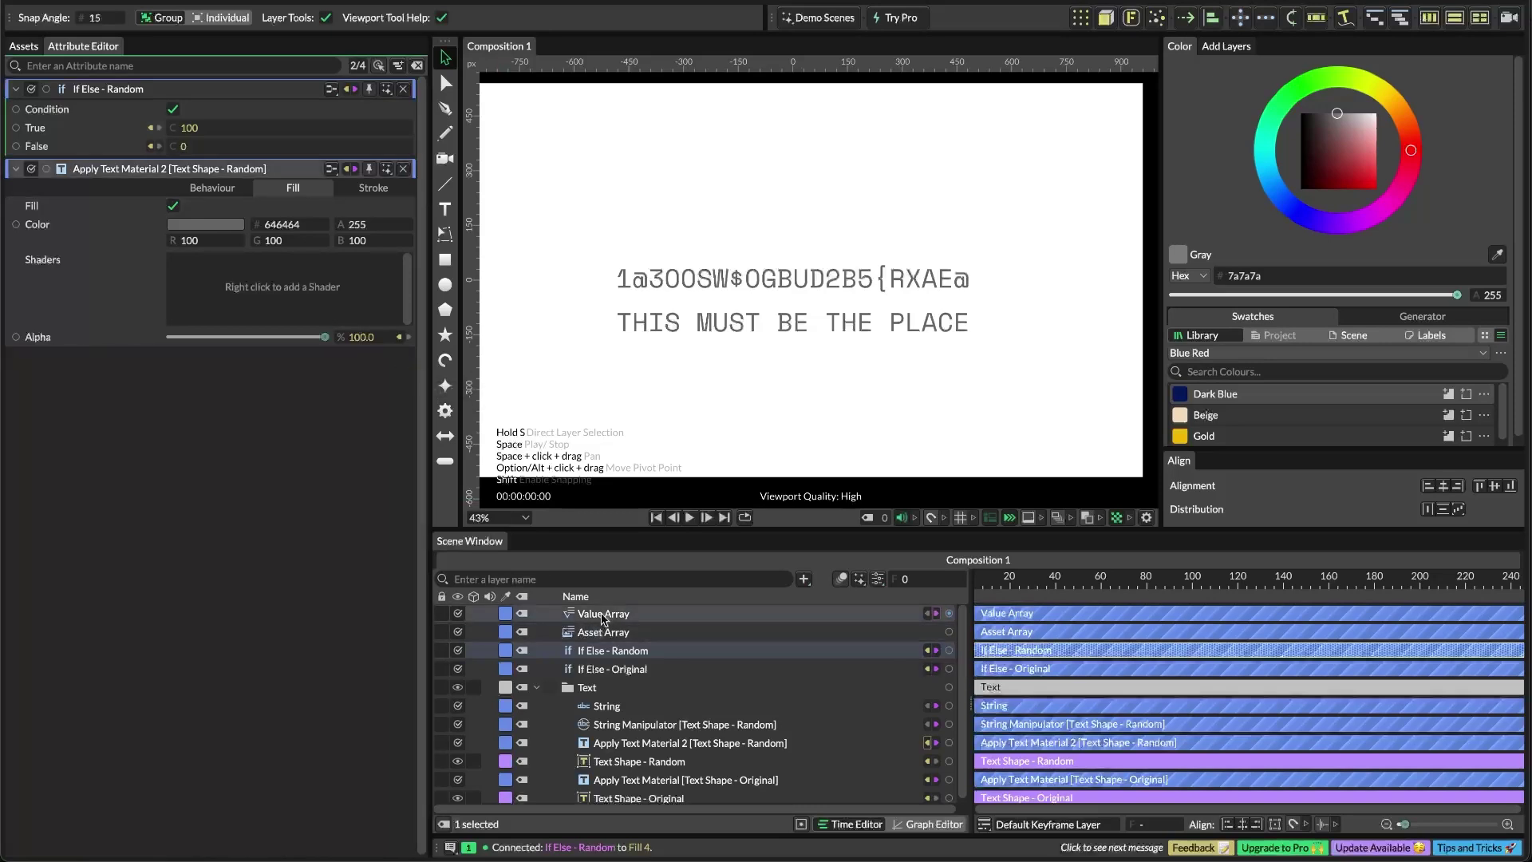
Swap the alpha inputs of If Else - Random by connecting Value Array's 100 value to False and its 0 value to True
click(604, 614)
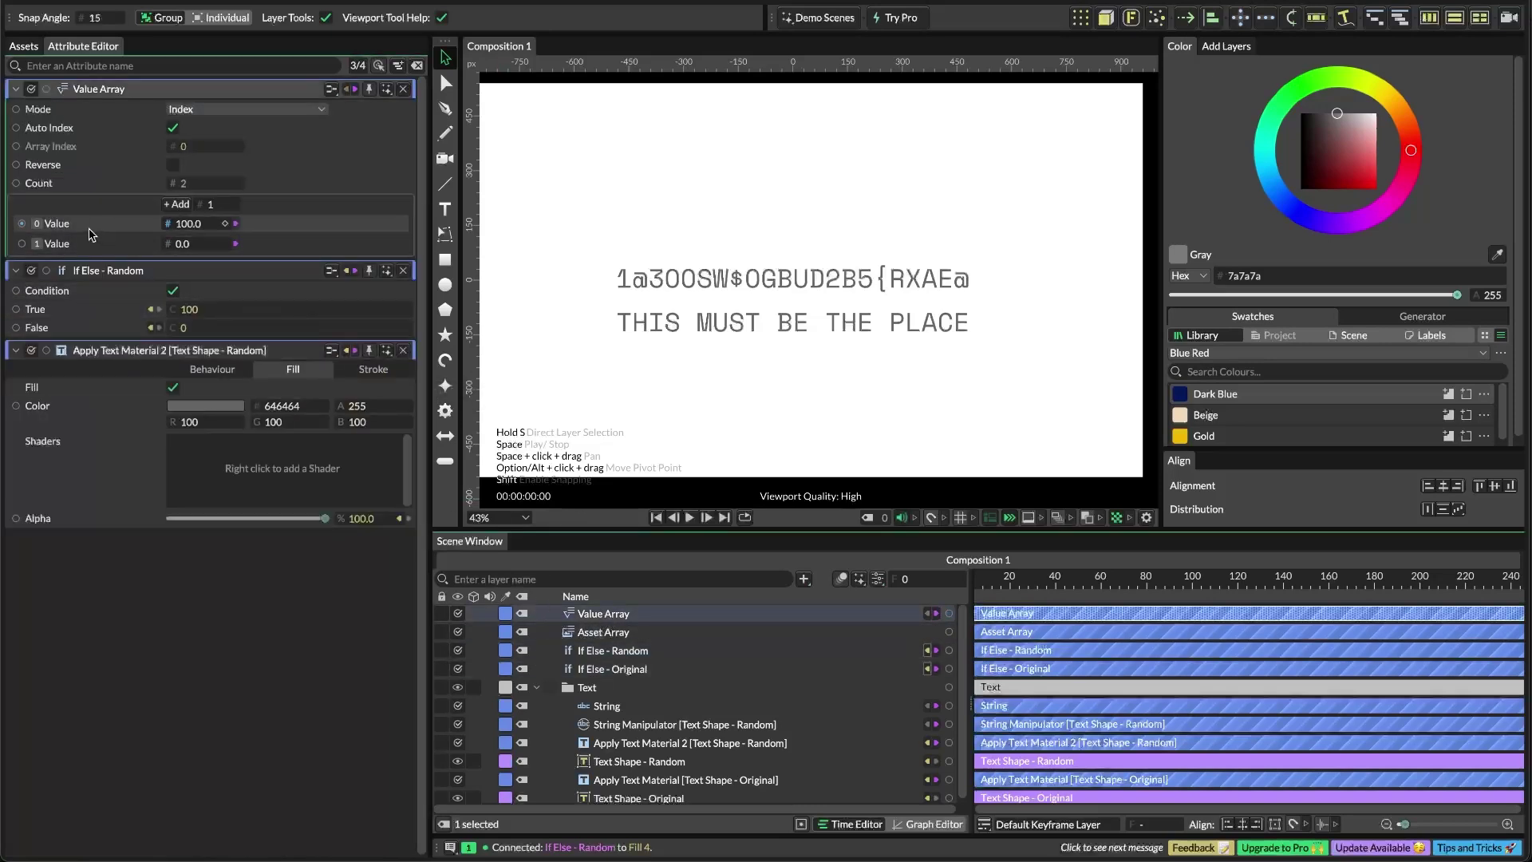
drag(22, 224, 192, 328)
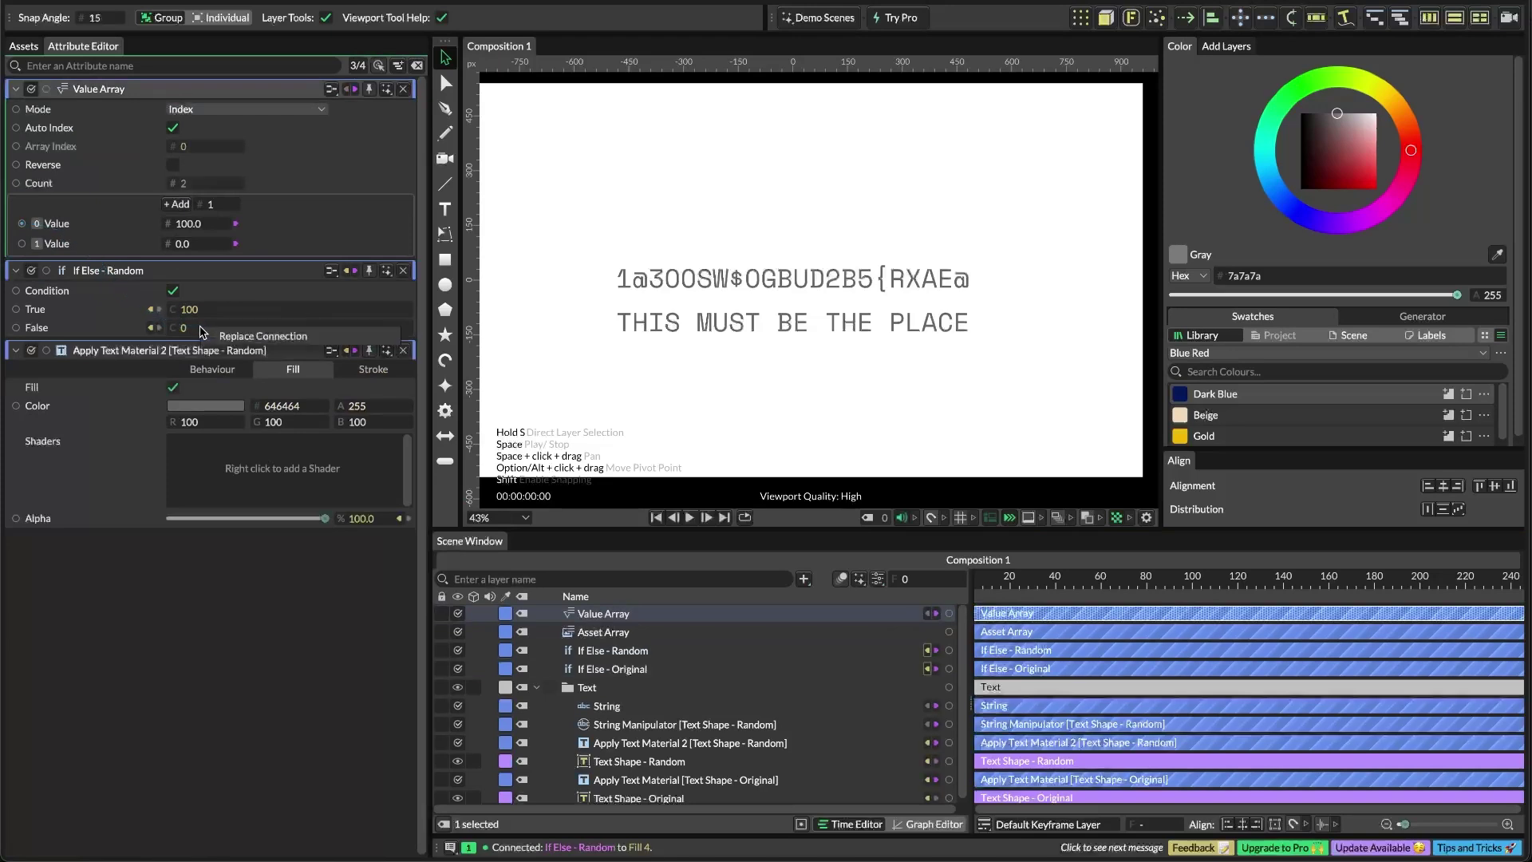
click(250, 344)
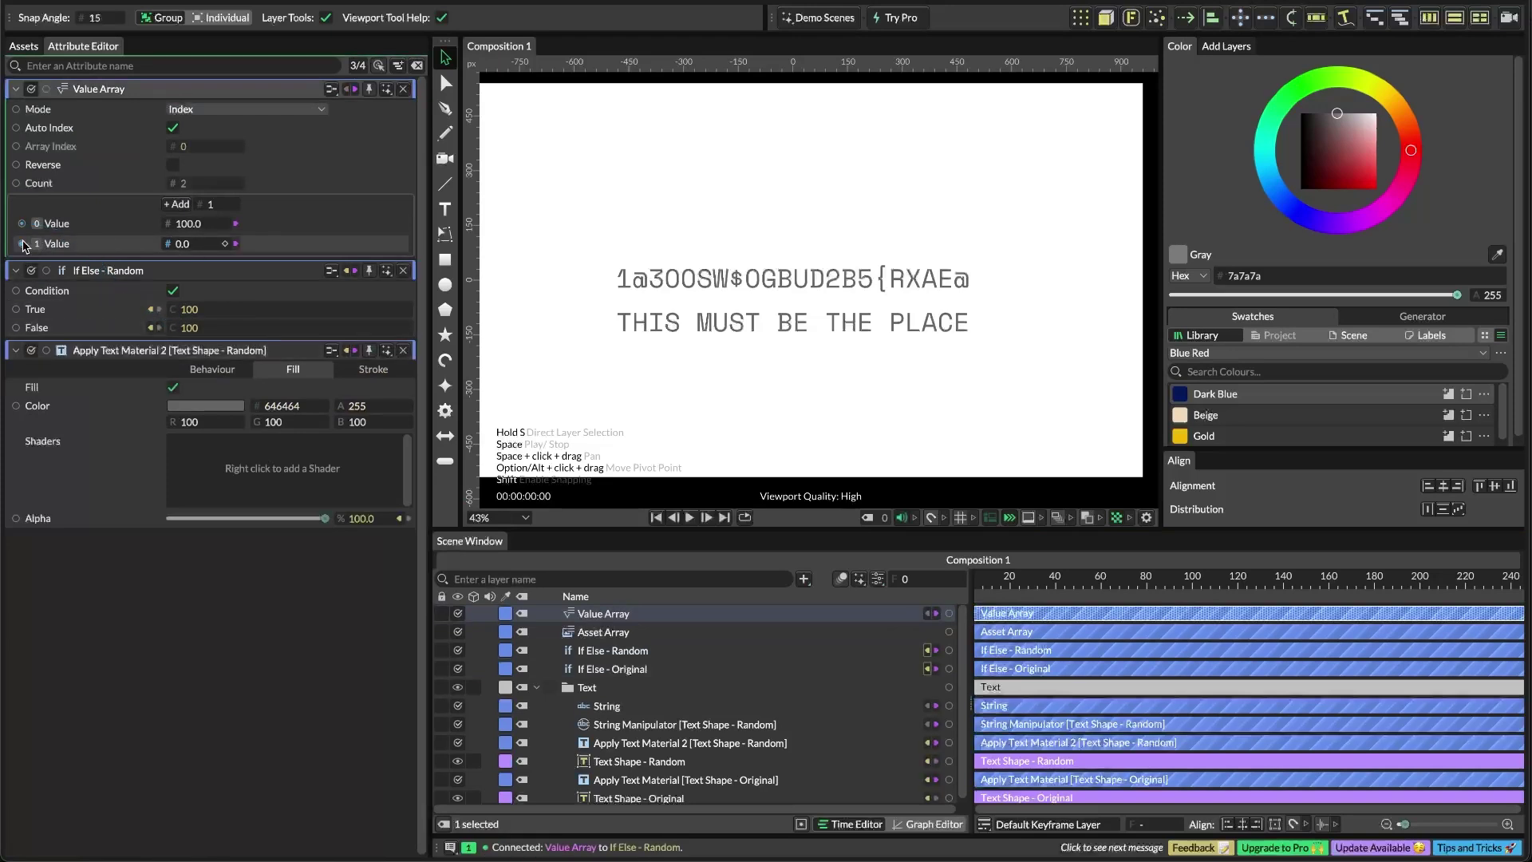
drag(24, 245, 191, 310)
click(250, 325)
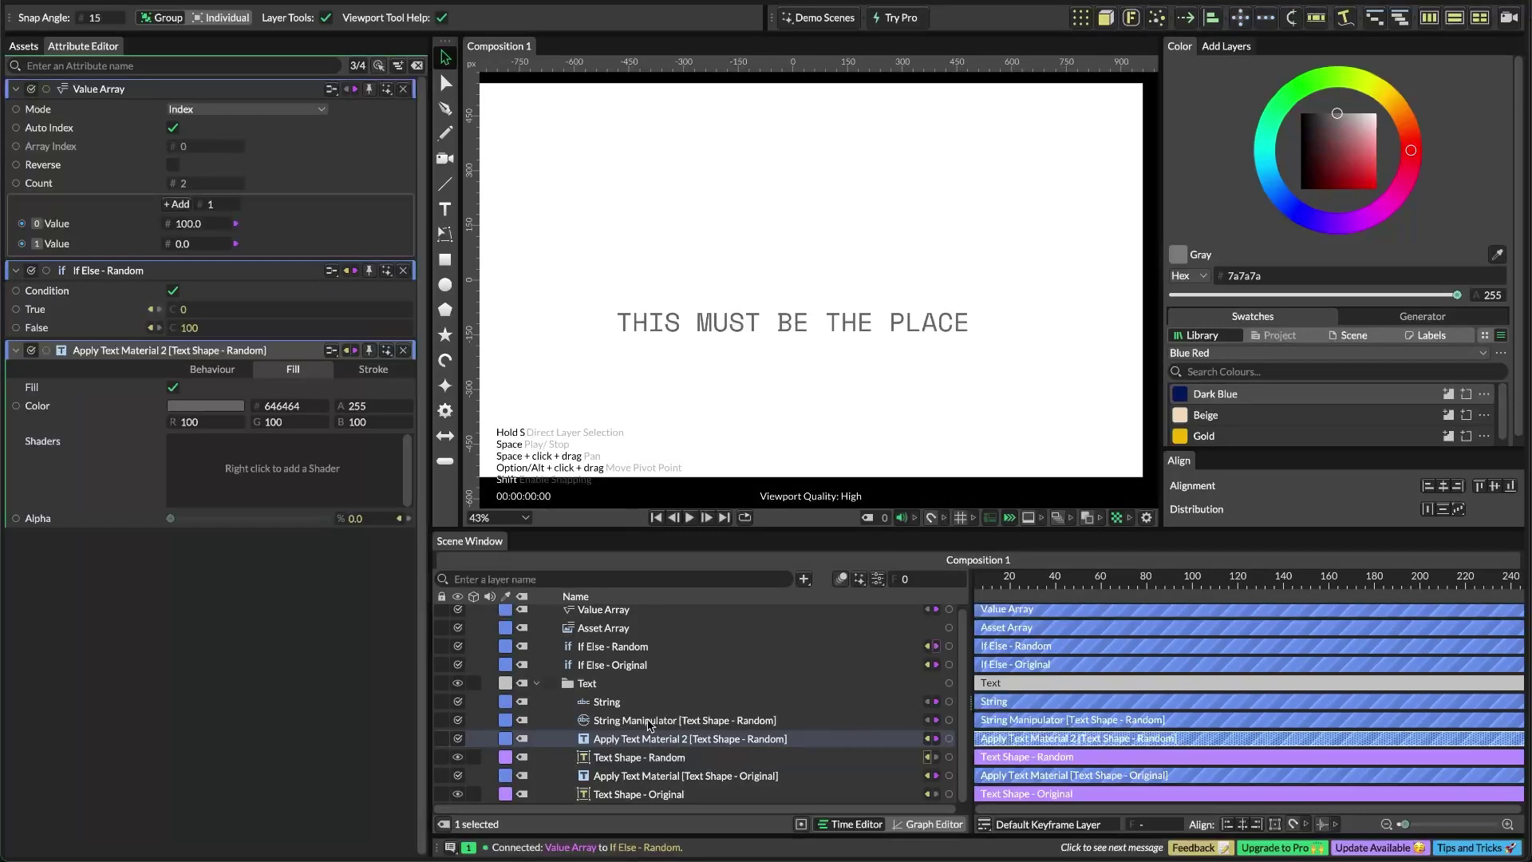
Nest the String Manipulator and Apply Text Material behaviours under their respective text shapes and collapse Text Shape - Random and Text Shape - Original
shift+click(648, 723)
drag(648, 724, 756, 799)
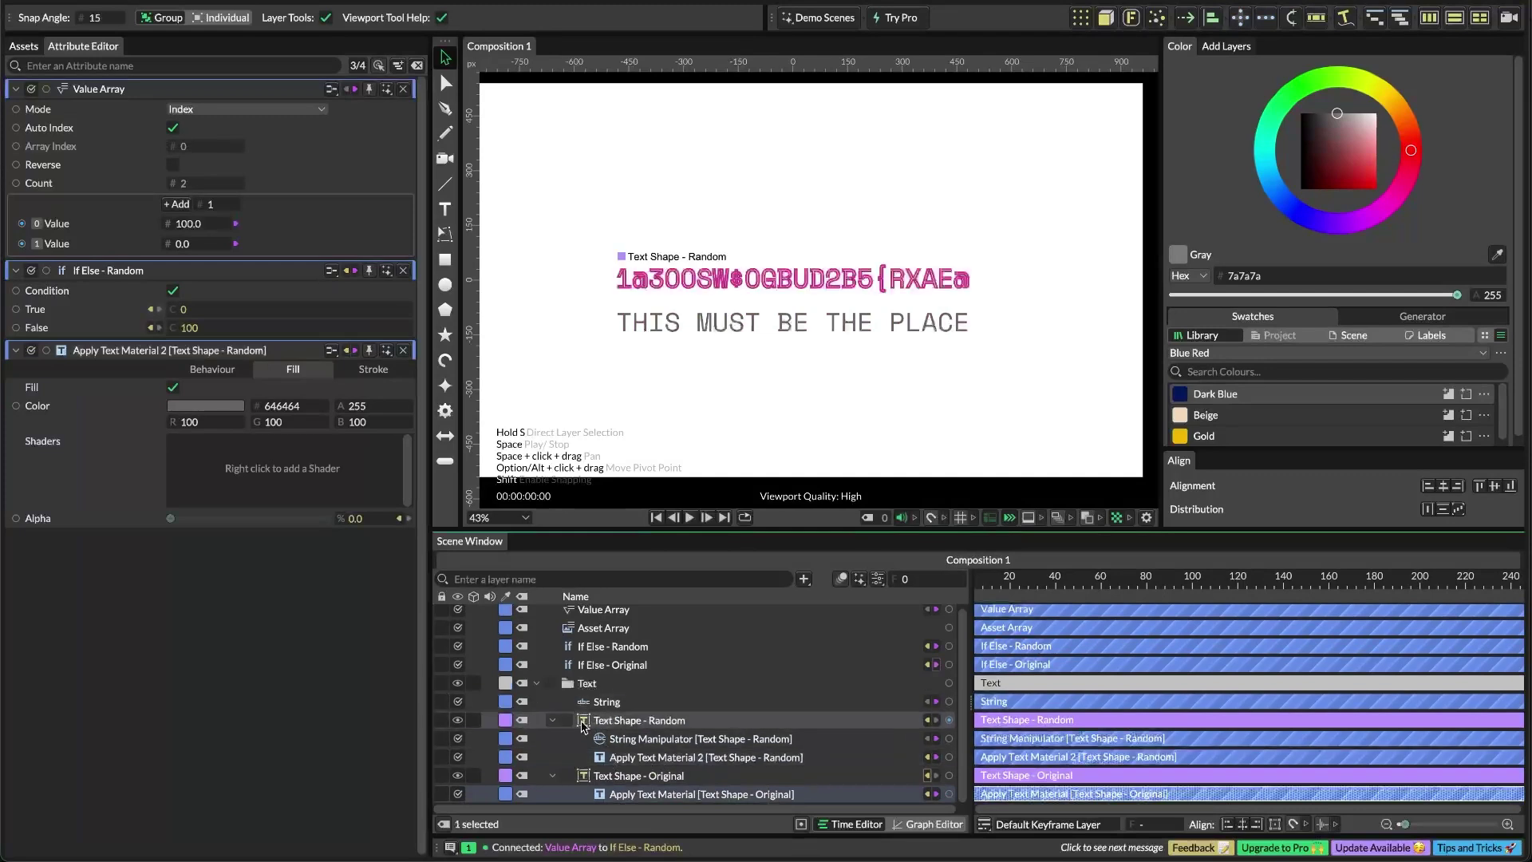
click(556, 720)
click(553, 742)
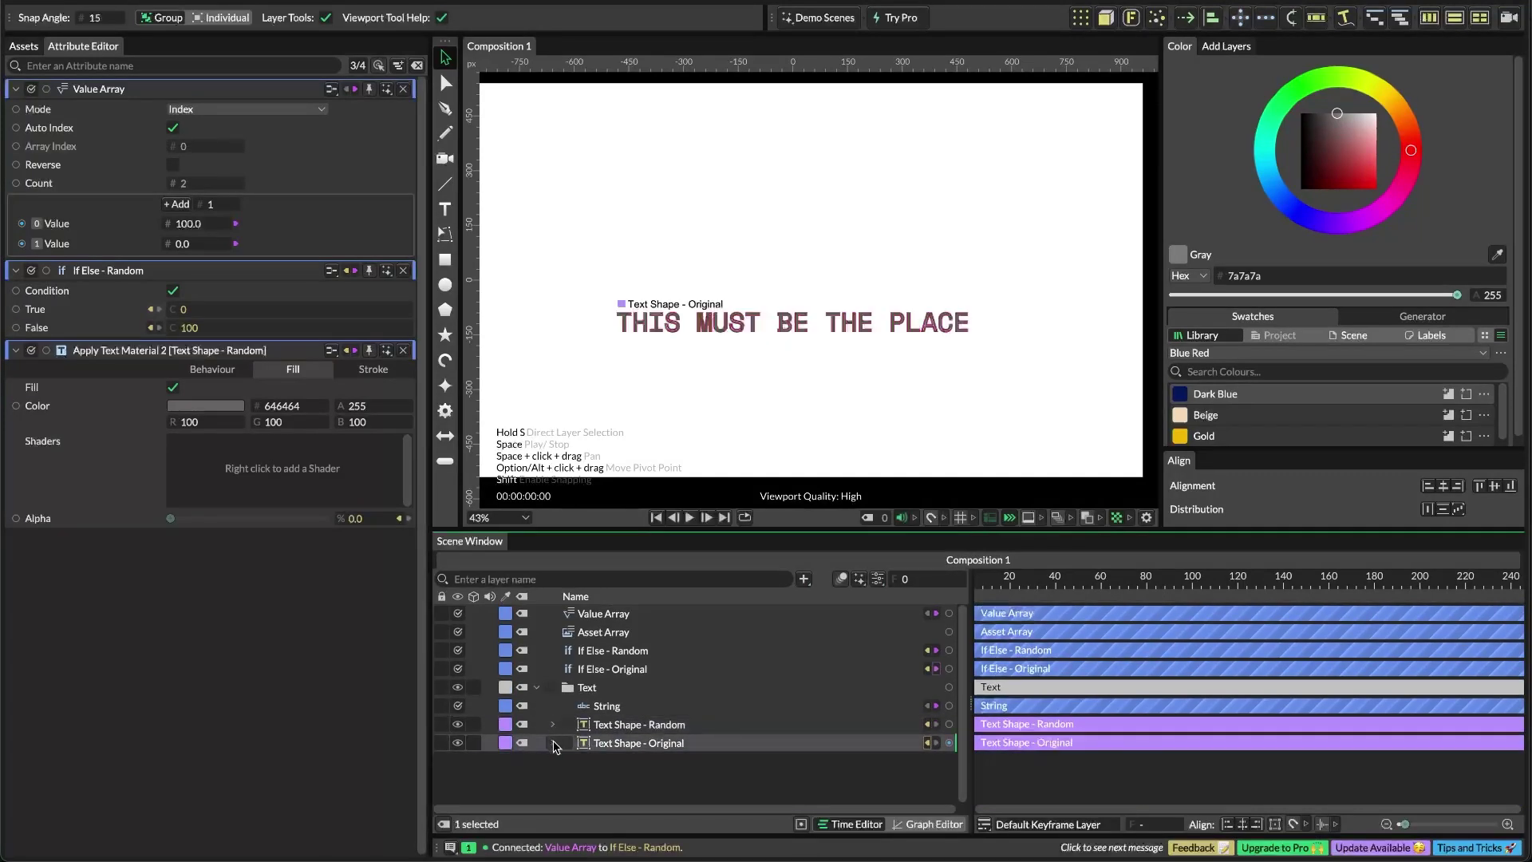
Add a new Group layer to the composition and rename it Statements
click(633, 784)
key(super+period)
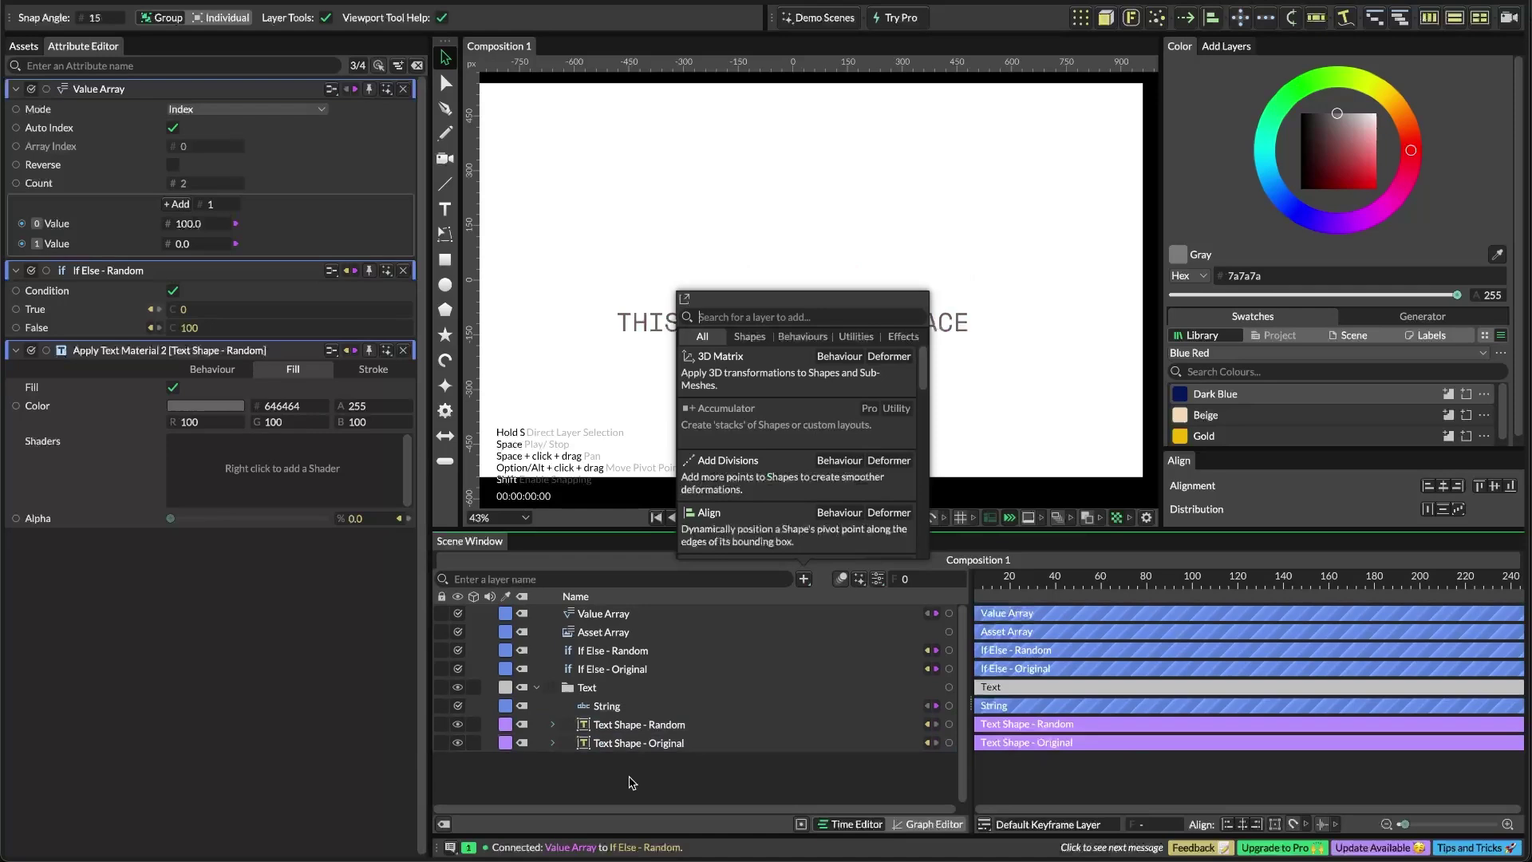
text(grou)
key(Return)
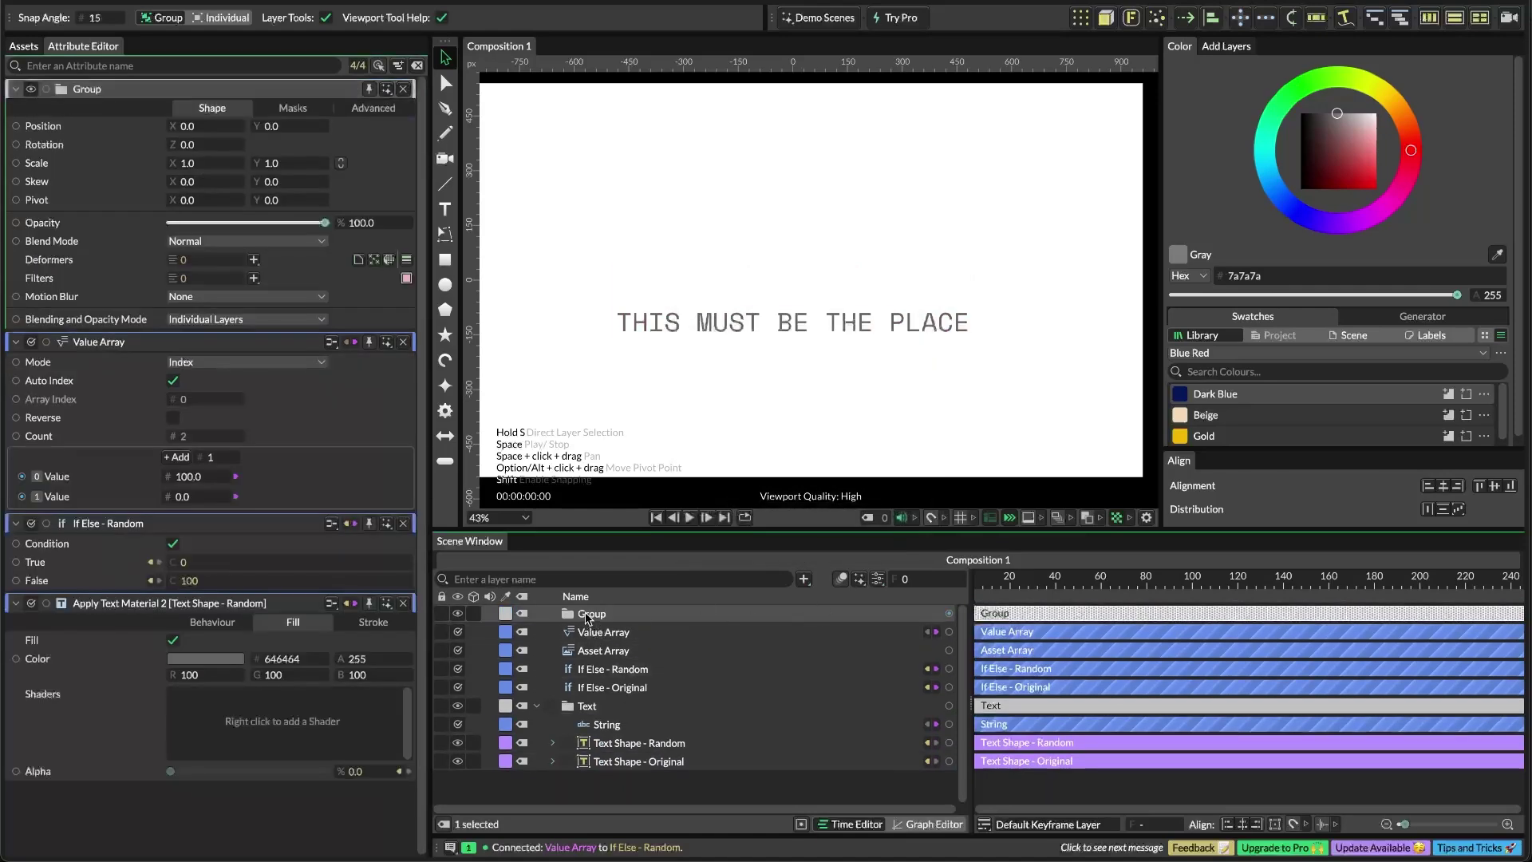
double_click(590, 614)
text(State)
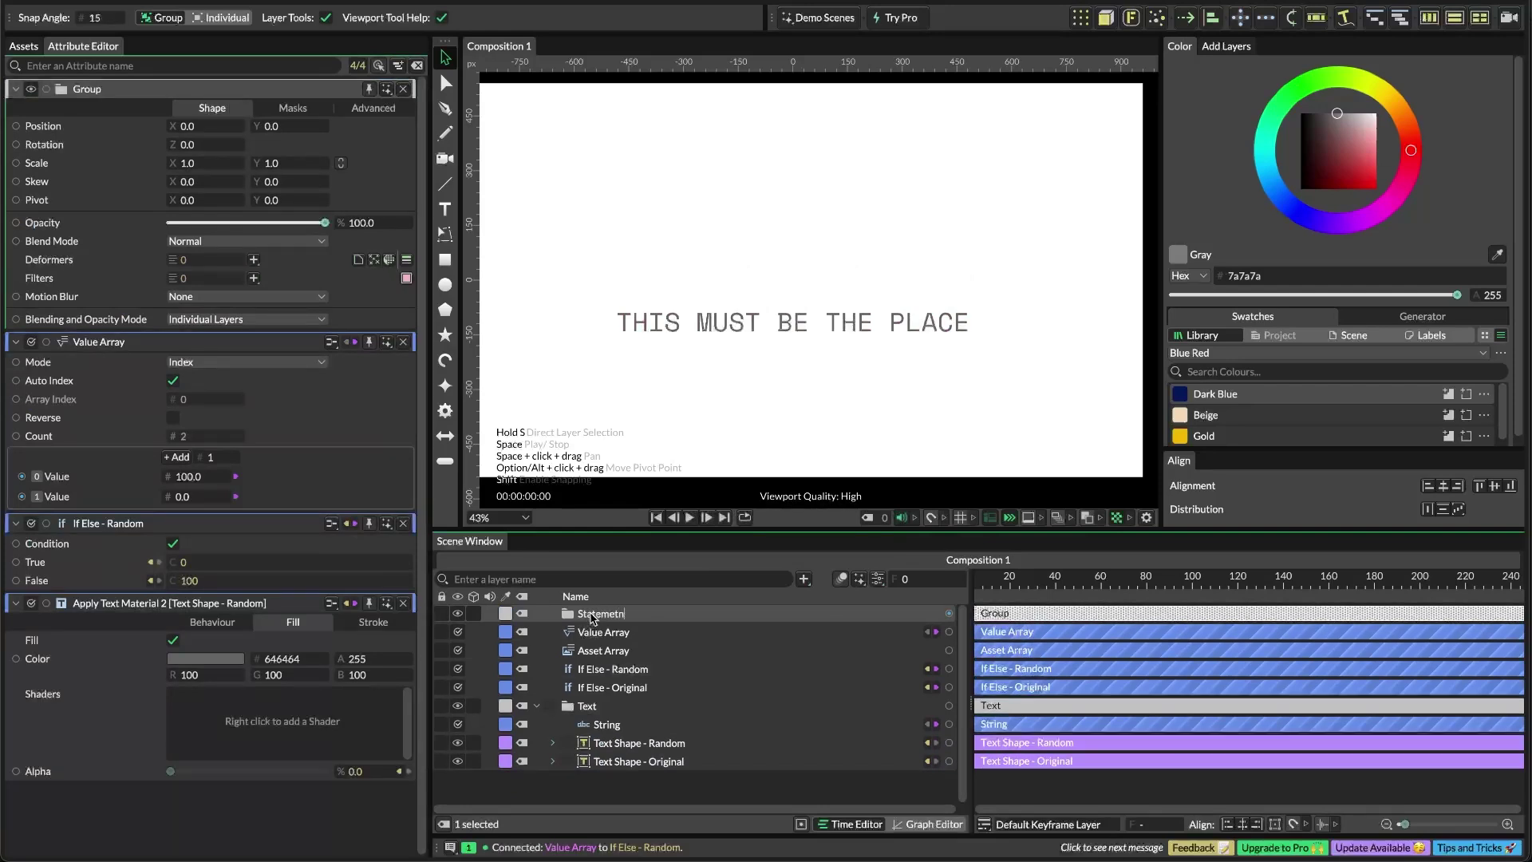
text(ments)
key(Return)
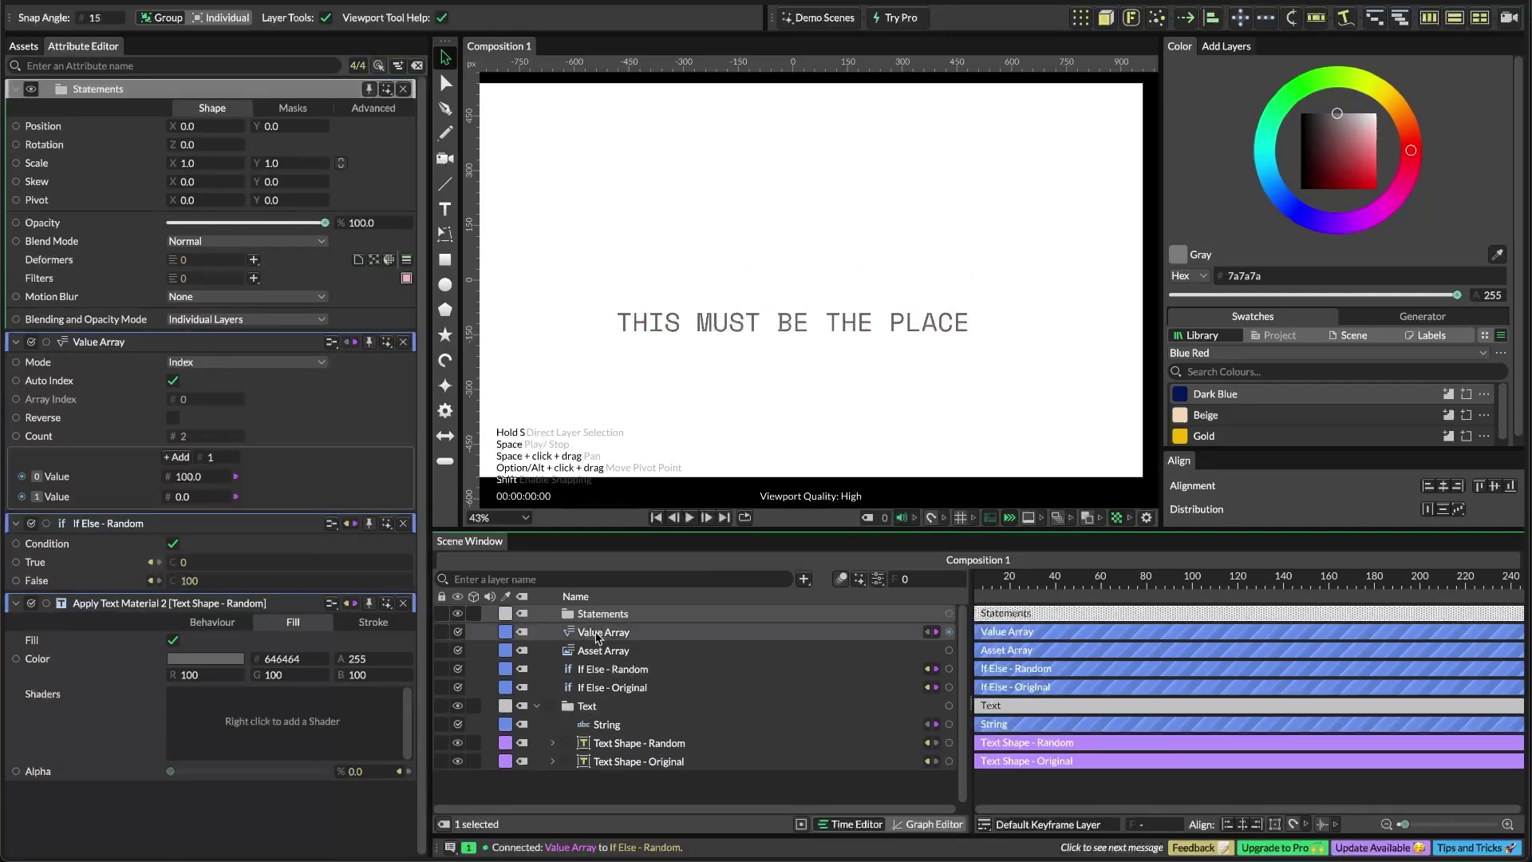
Move Value Array, If Else - Random and If Else - Original into the Statements group
click(586, 635)
drag(585, 637, 589, 615)
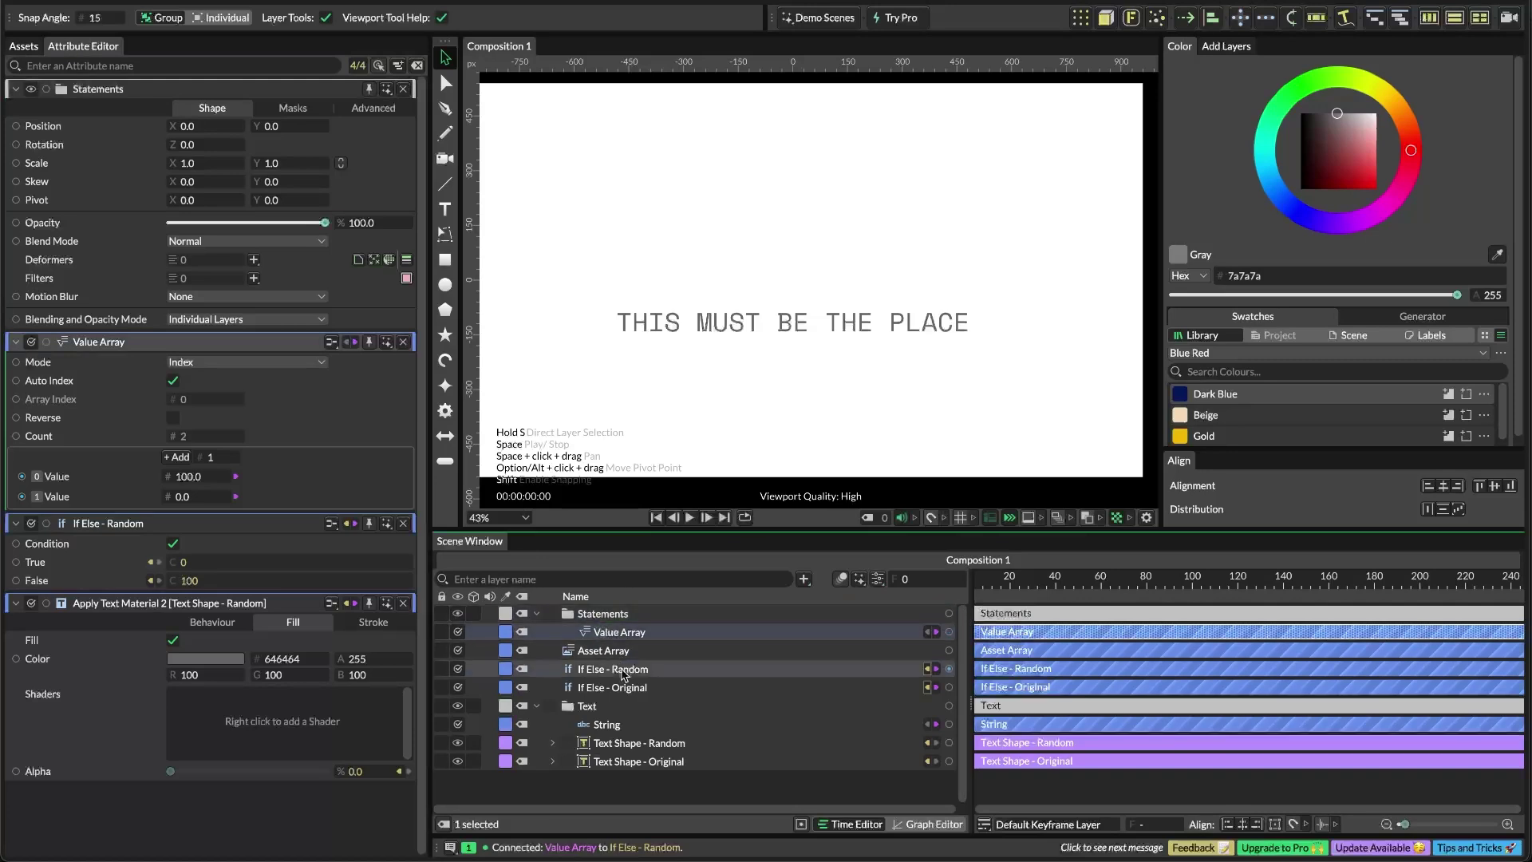
click(625, 671)
shift+click(626, 688)
drag(618, 670, 604, 630)
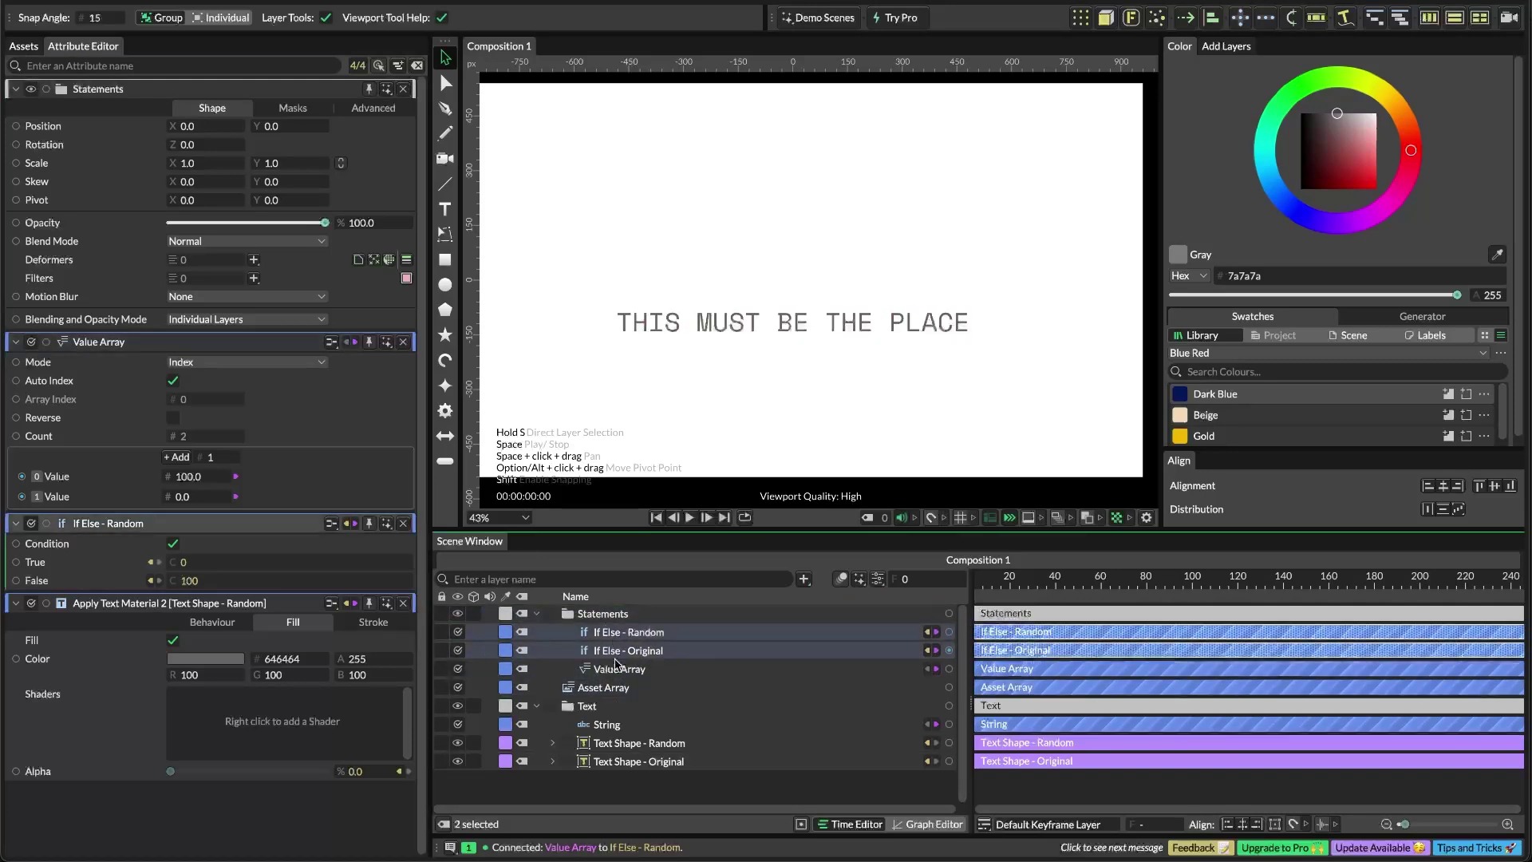
Delete the Asset Array layer and collapse the Text and Statements groups
click(637, 691)
key(Delete)
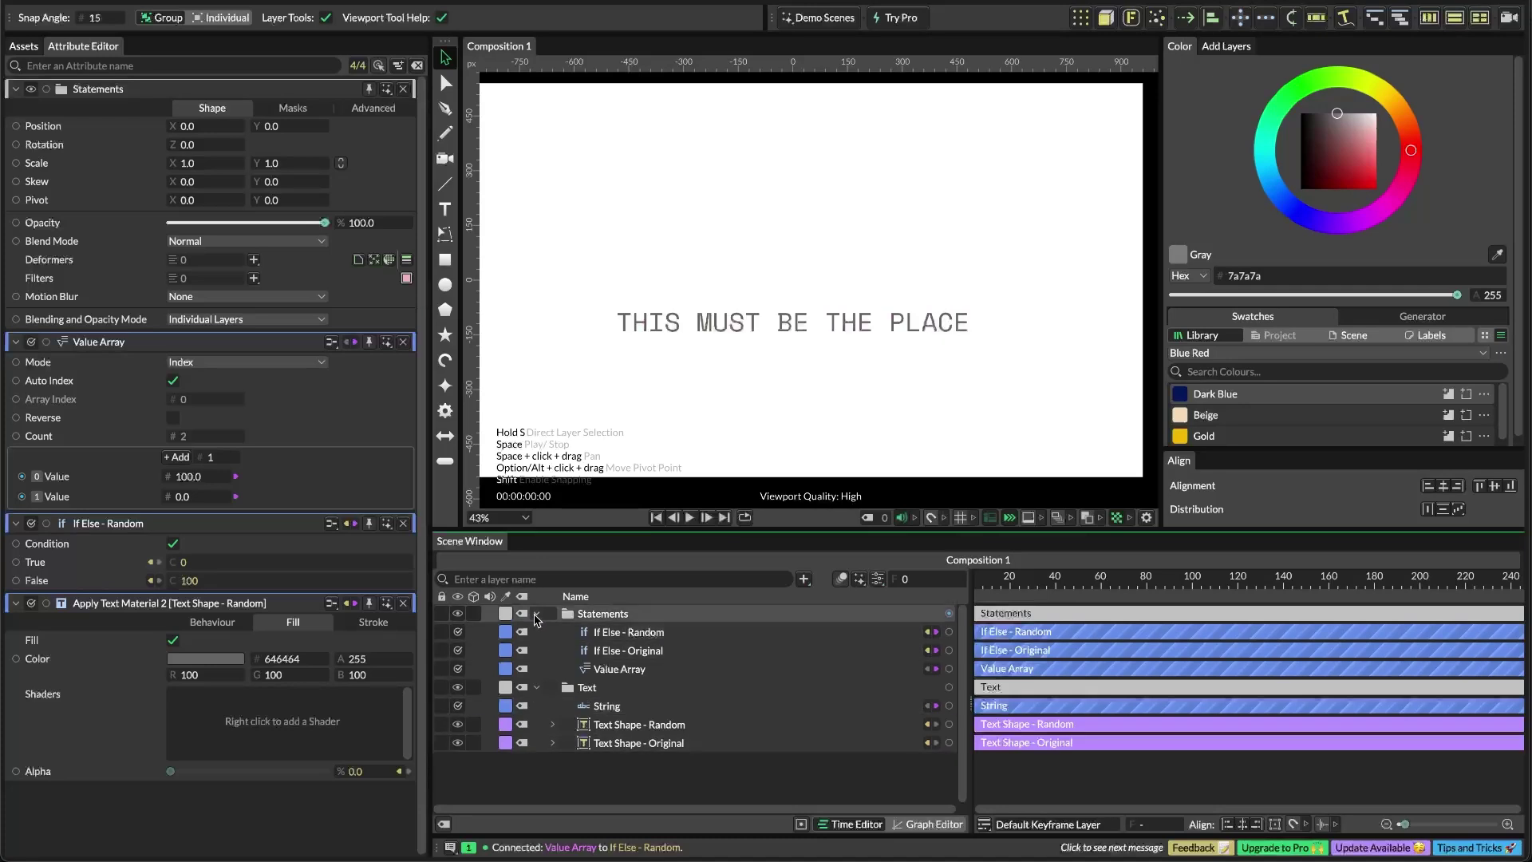
click(547, 688)
click(537, 688)
click(537, 613)
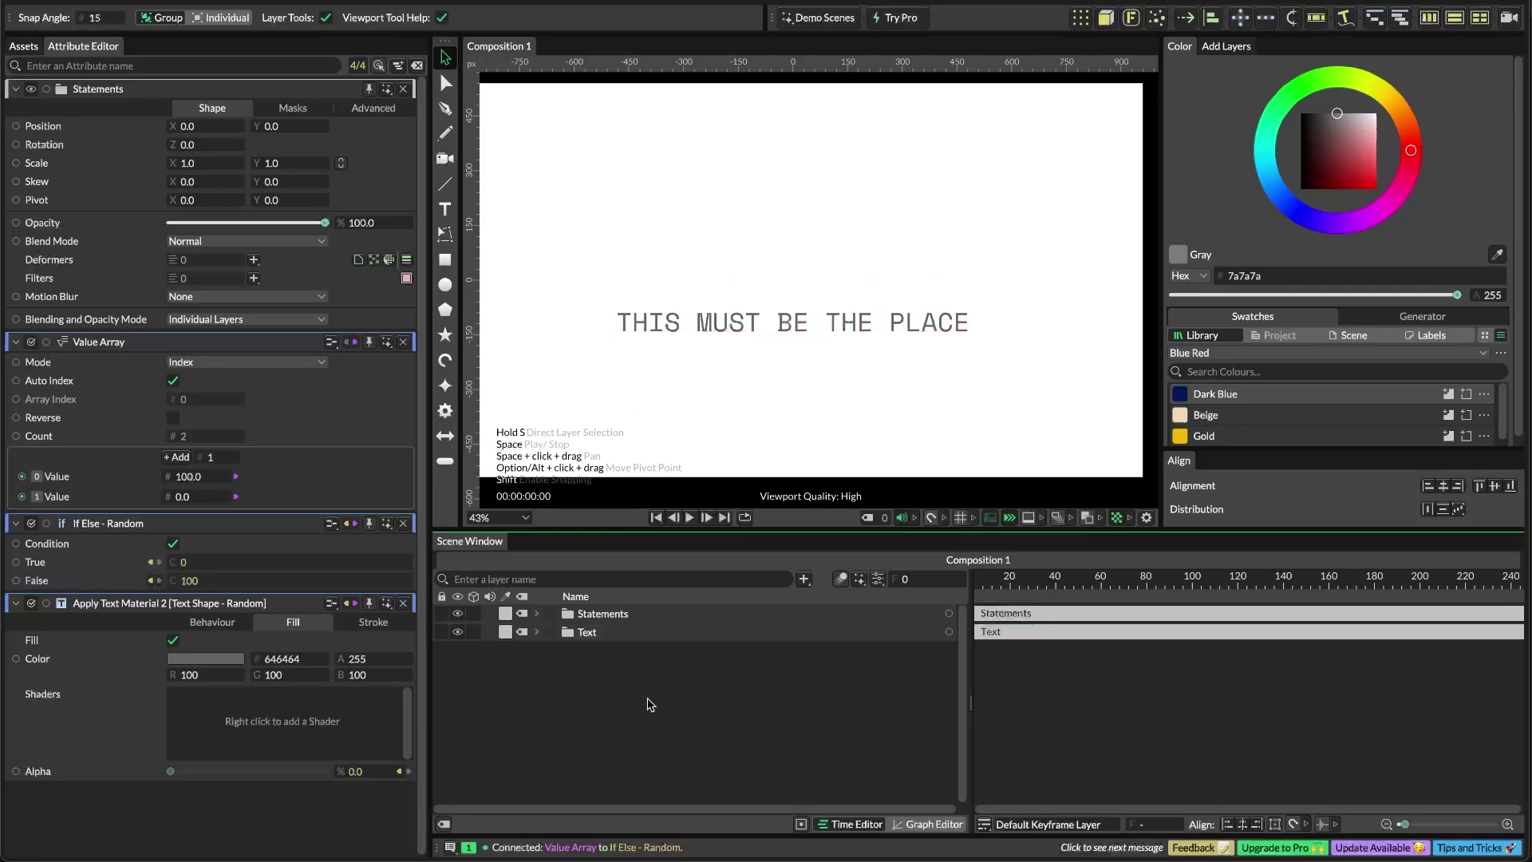
Add a Random behaviour to the scene and set its Maximum to 1
key(super+period)
text(random)
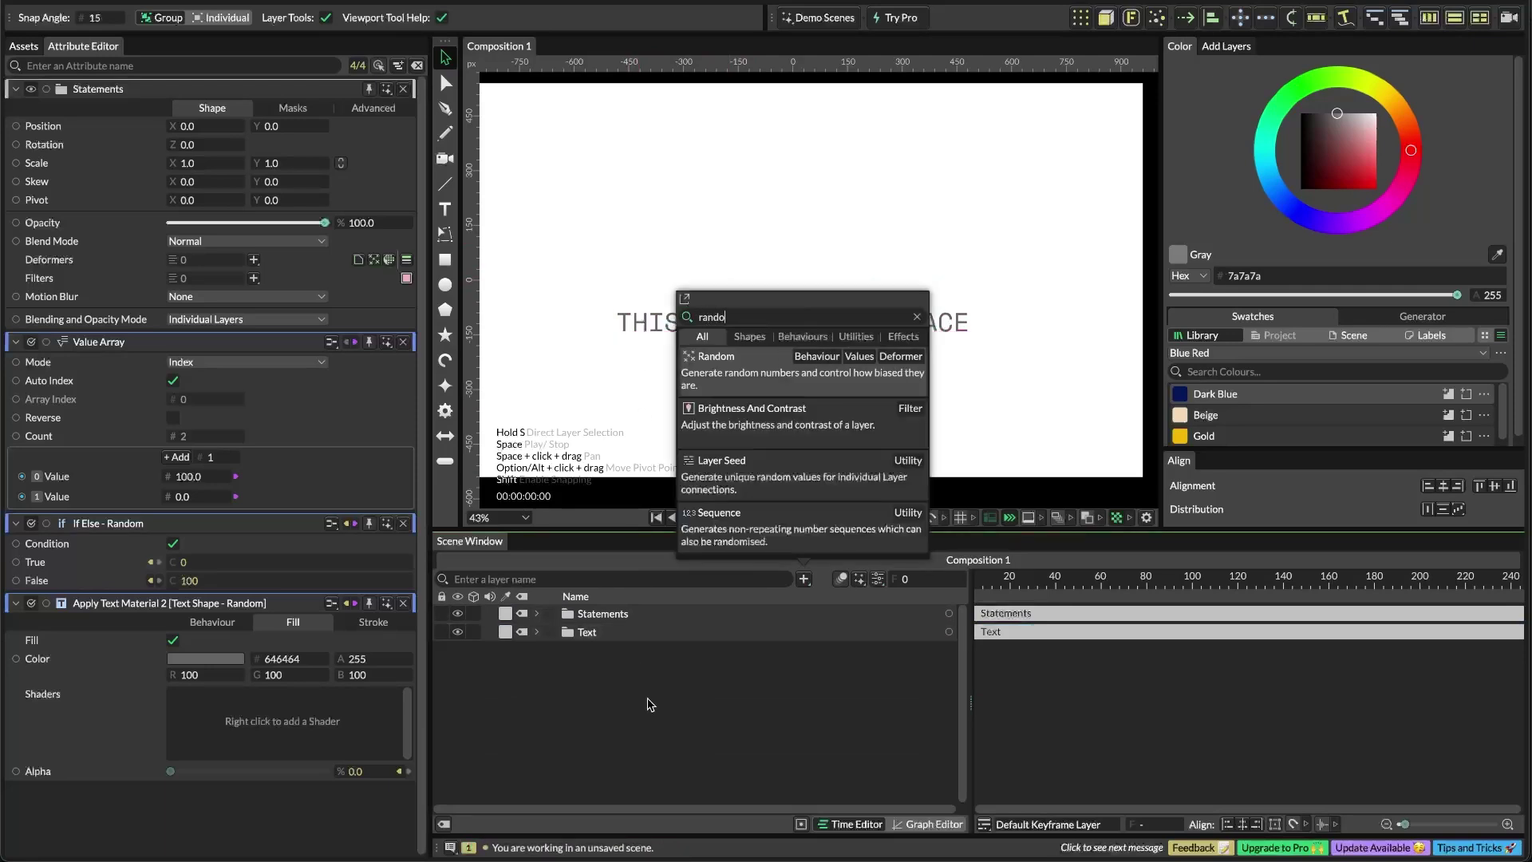
key(Return)
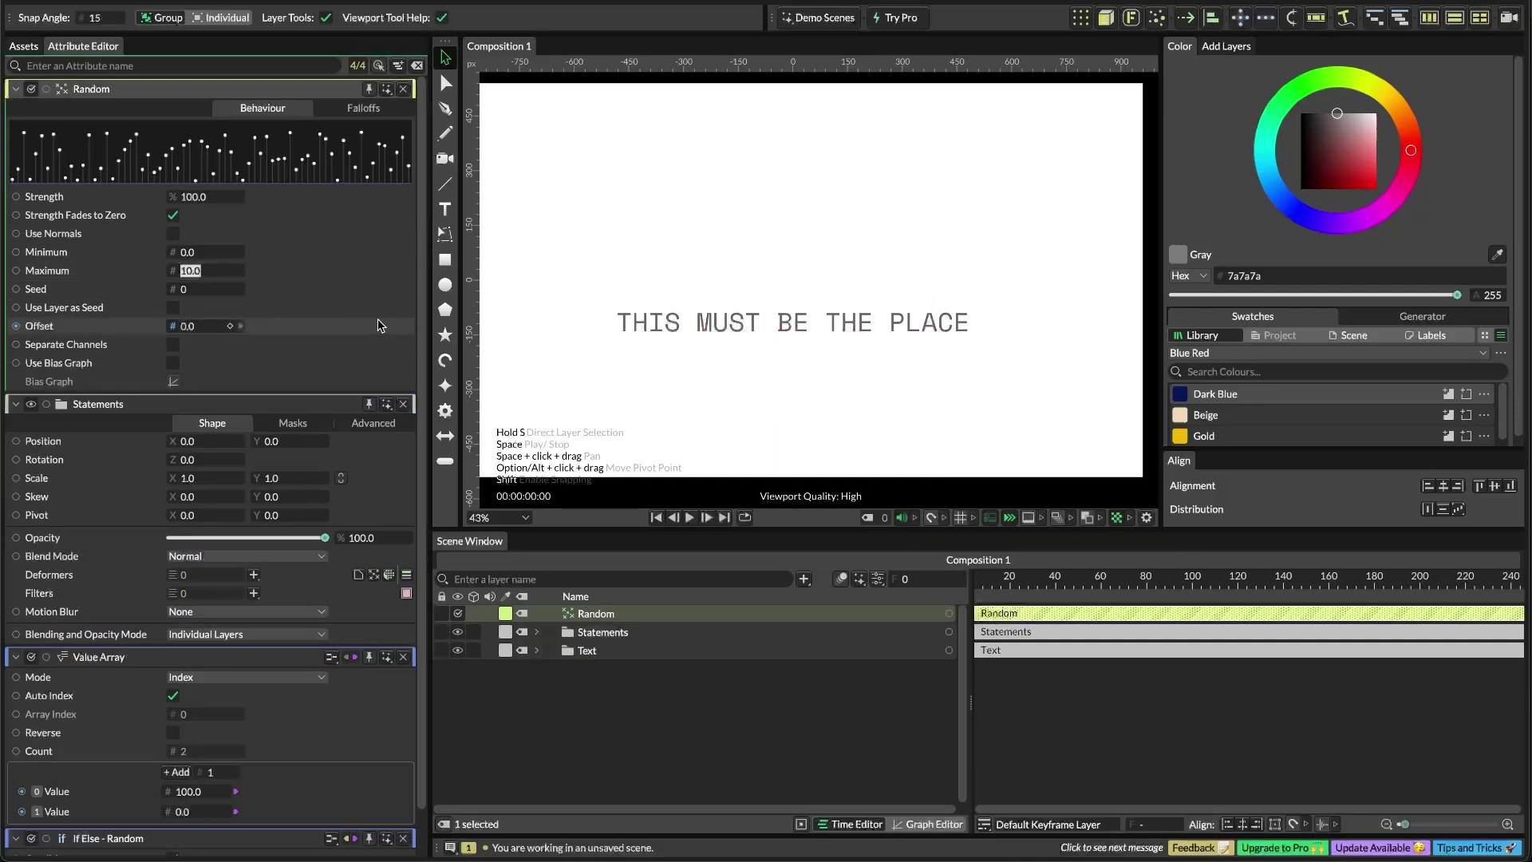
text(1)
key(Return)
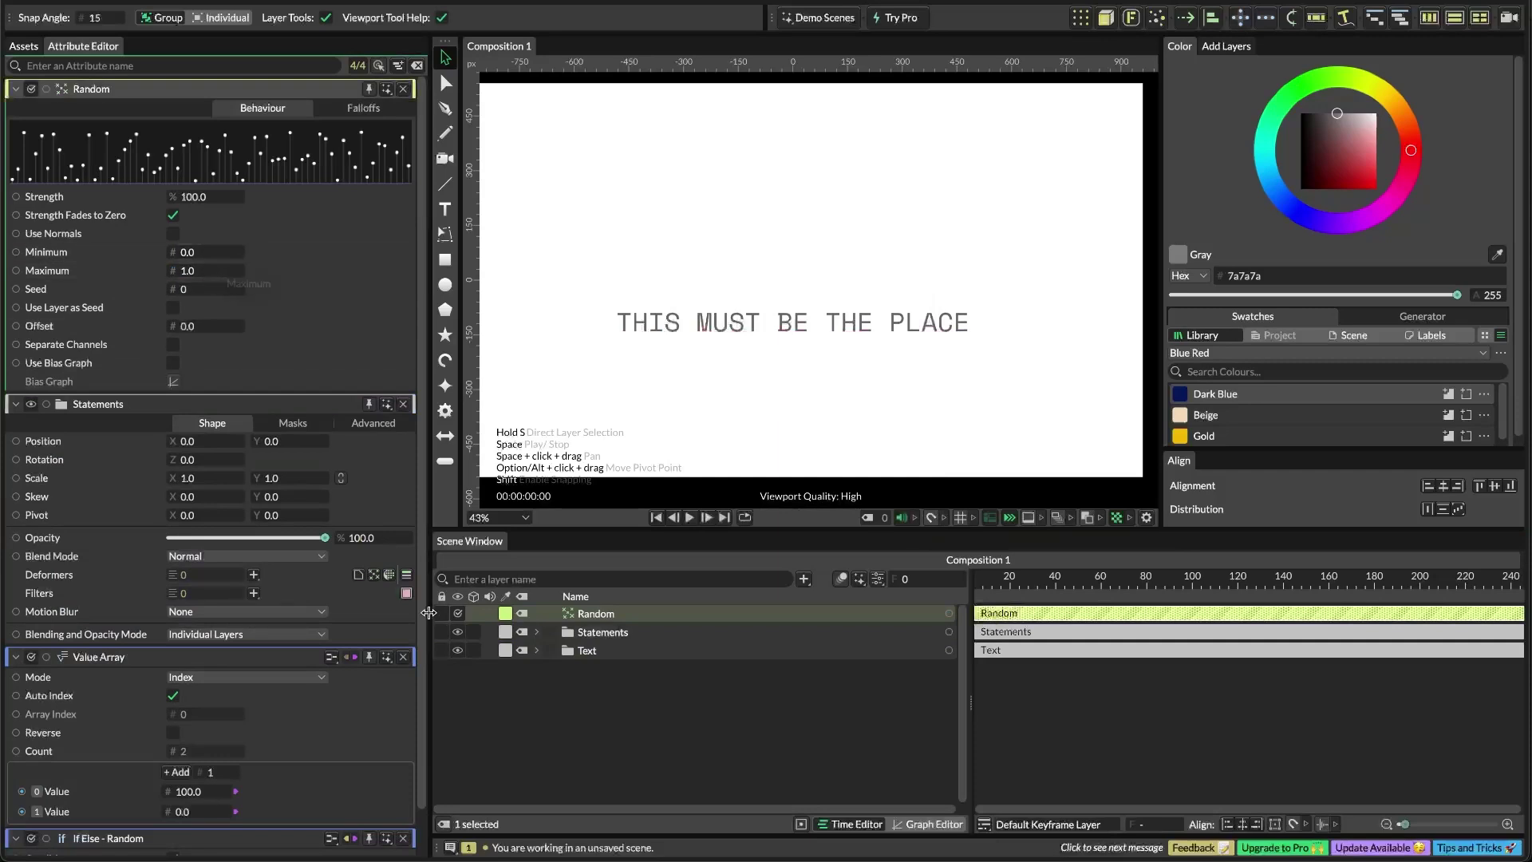
Expand the Statements group and examine the Condition attribute of If Else - Random
click(536, 632)
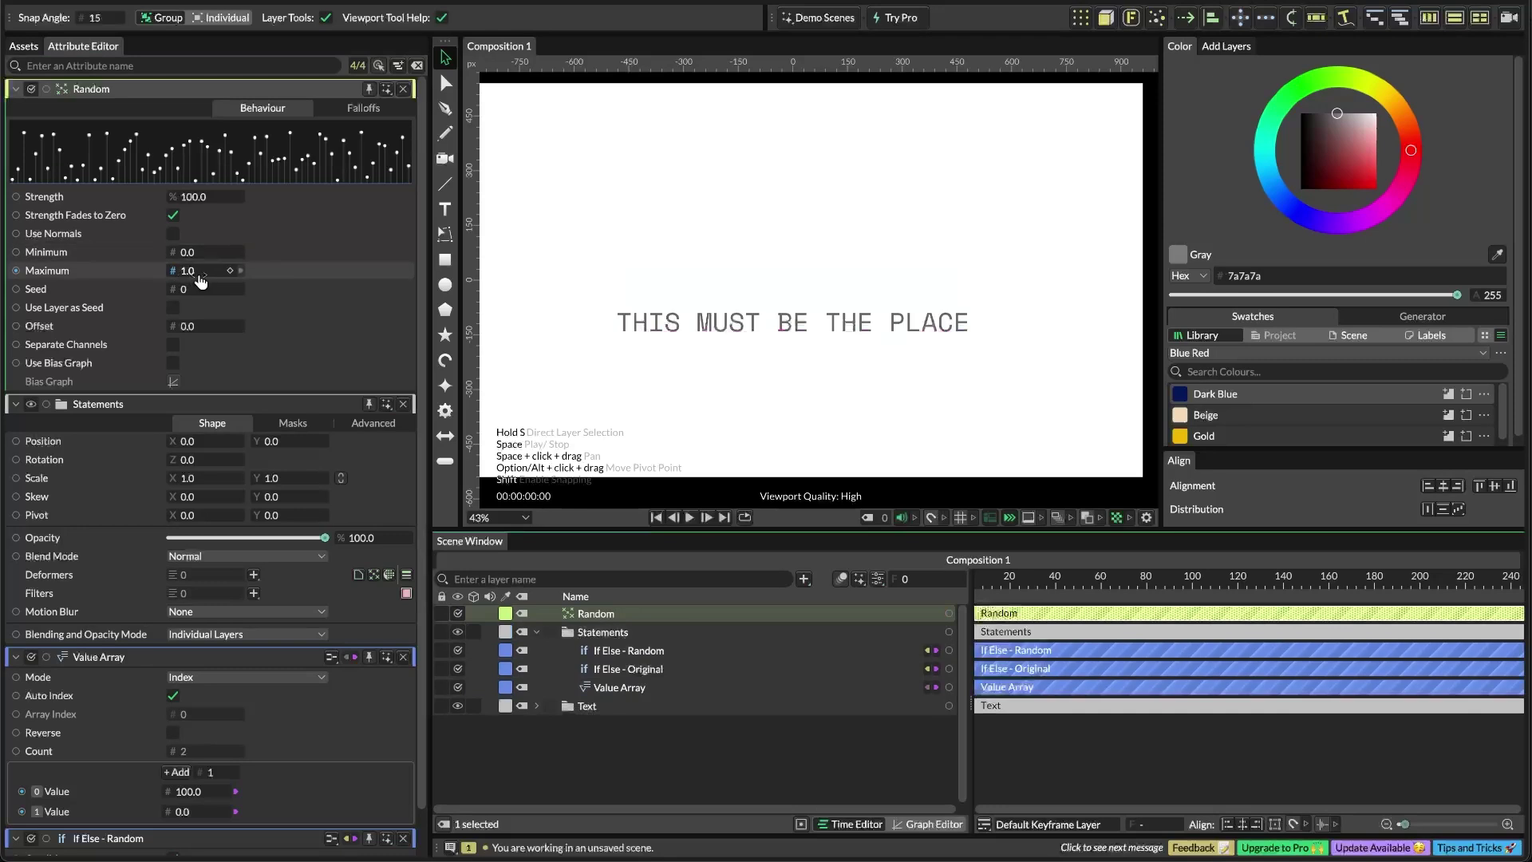
click(645, 650)
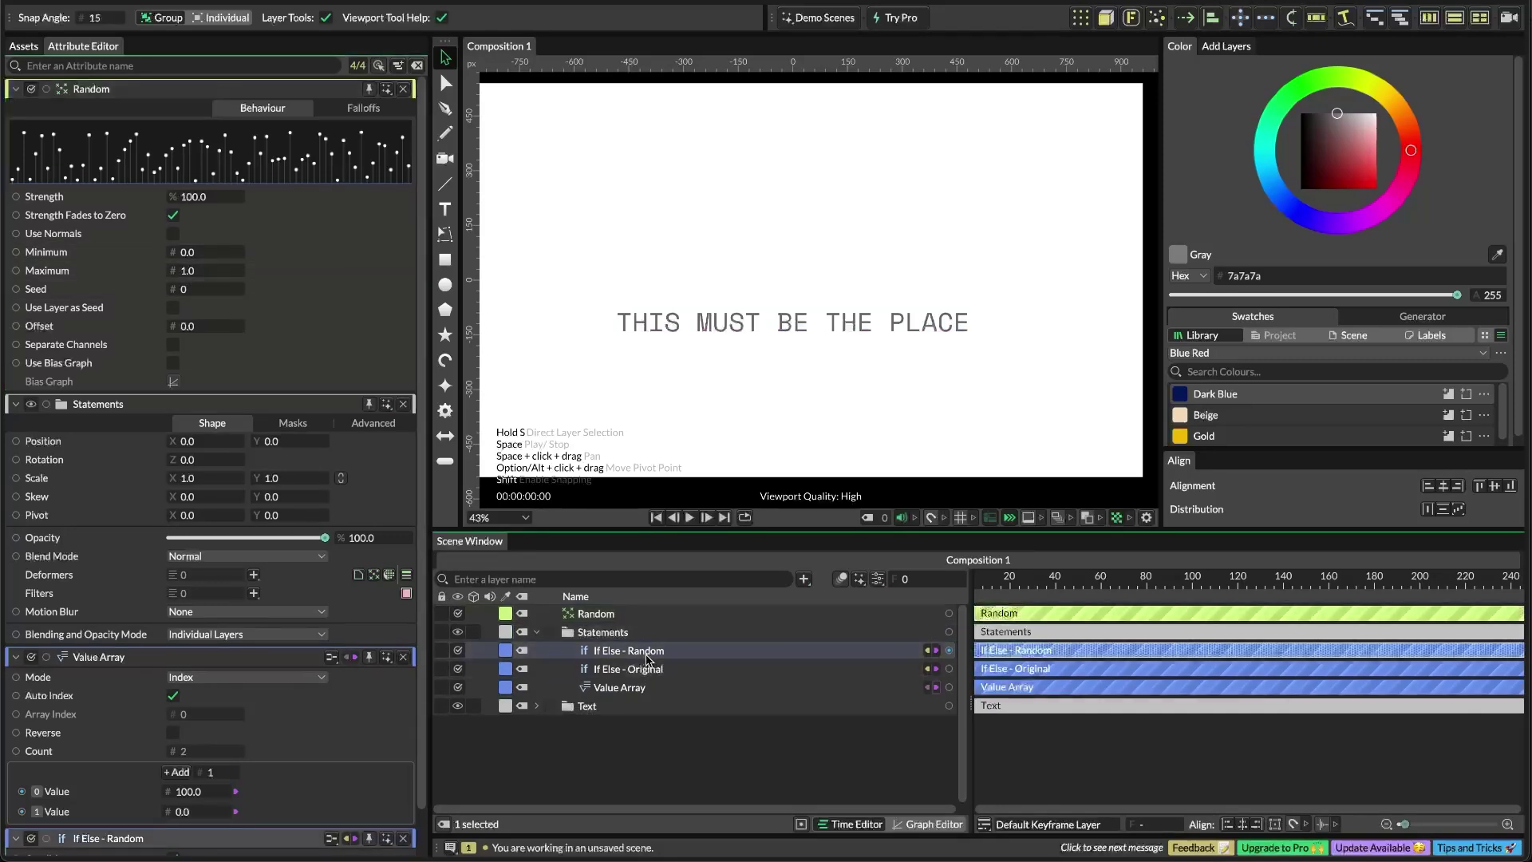
scroll(209, 702, down, 1)
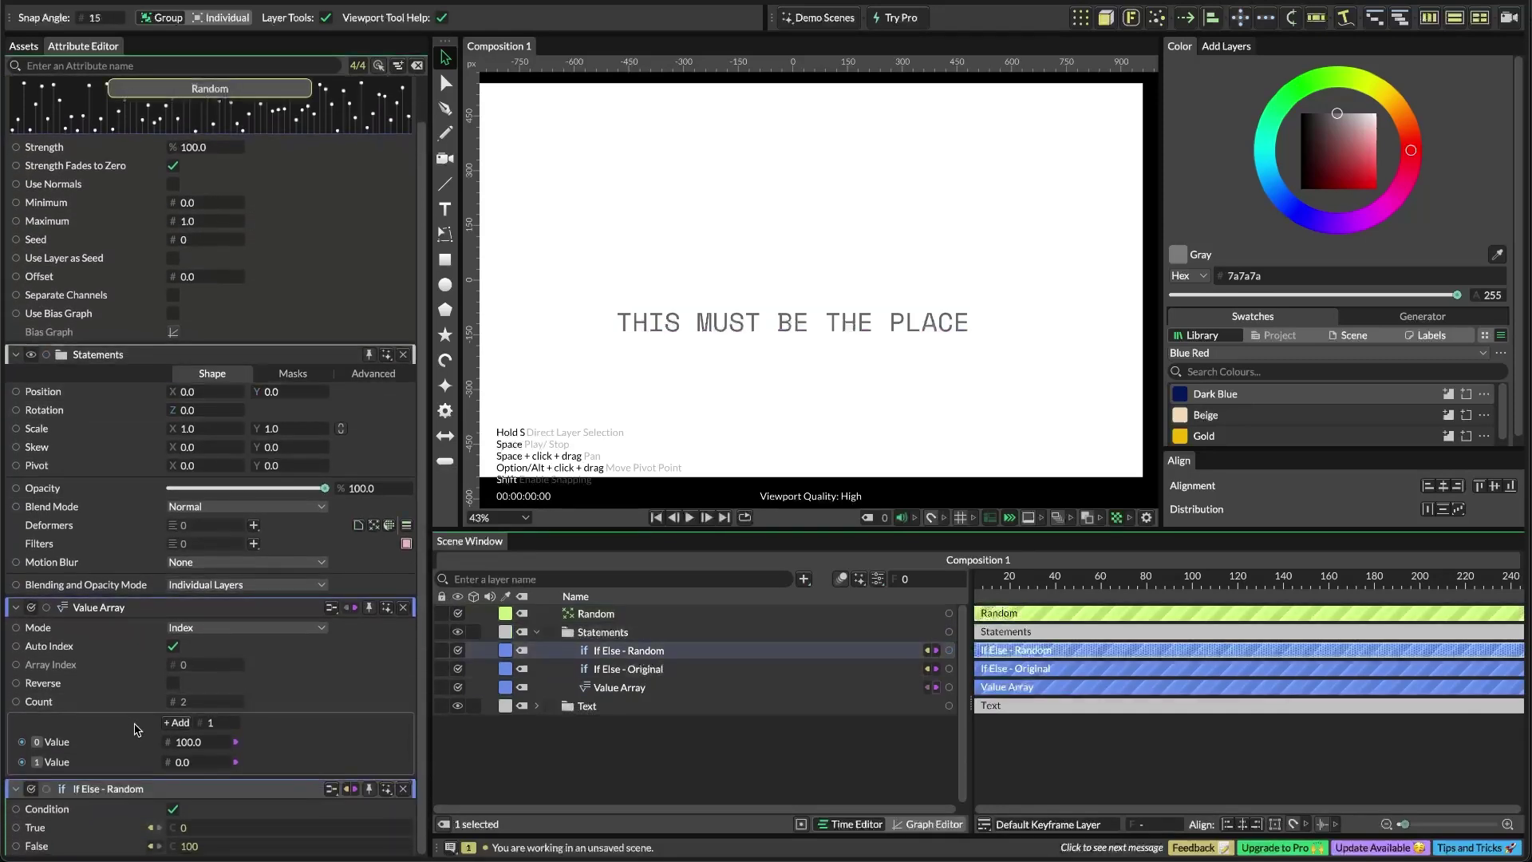
click(173, 809)
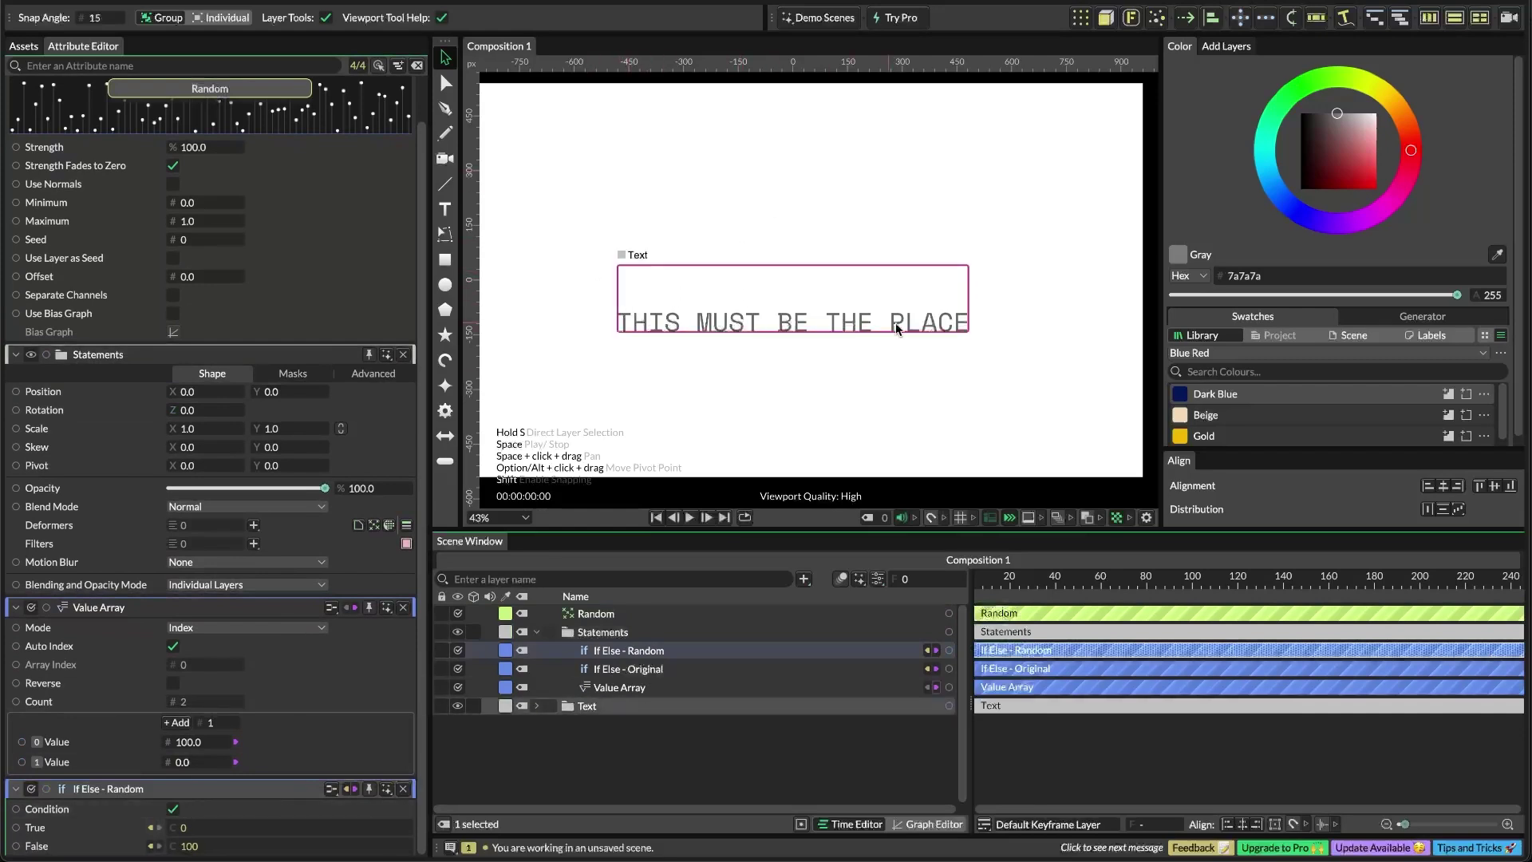
Add a Comparison utility and connect the Random behaviour to its First attribute
click(647, 774)
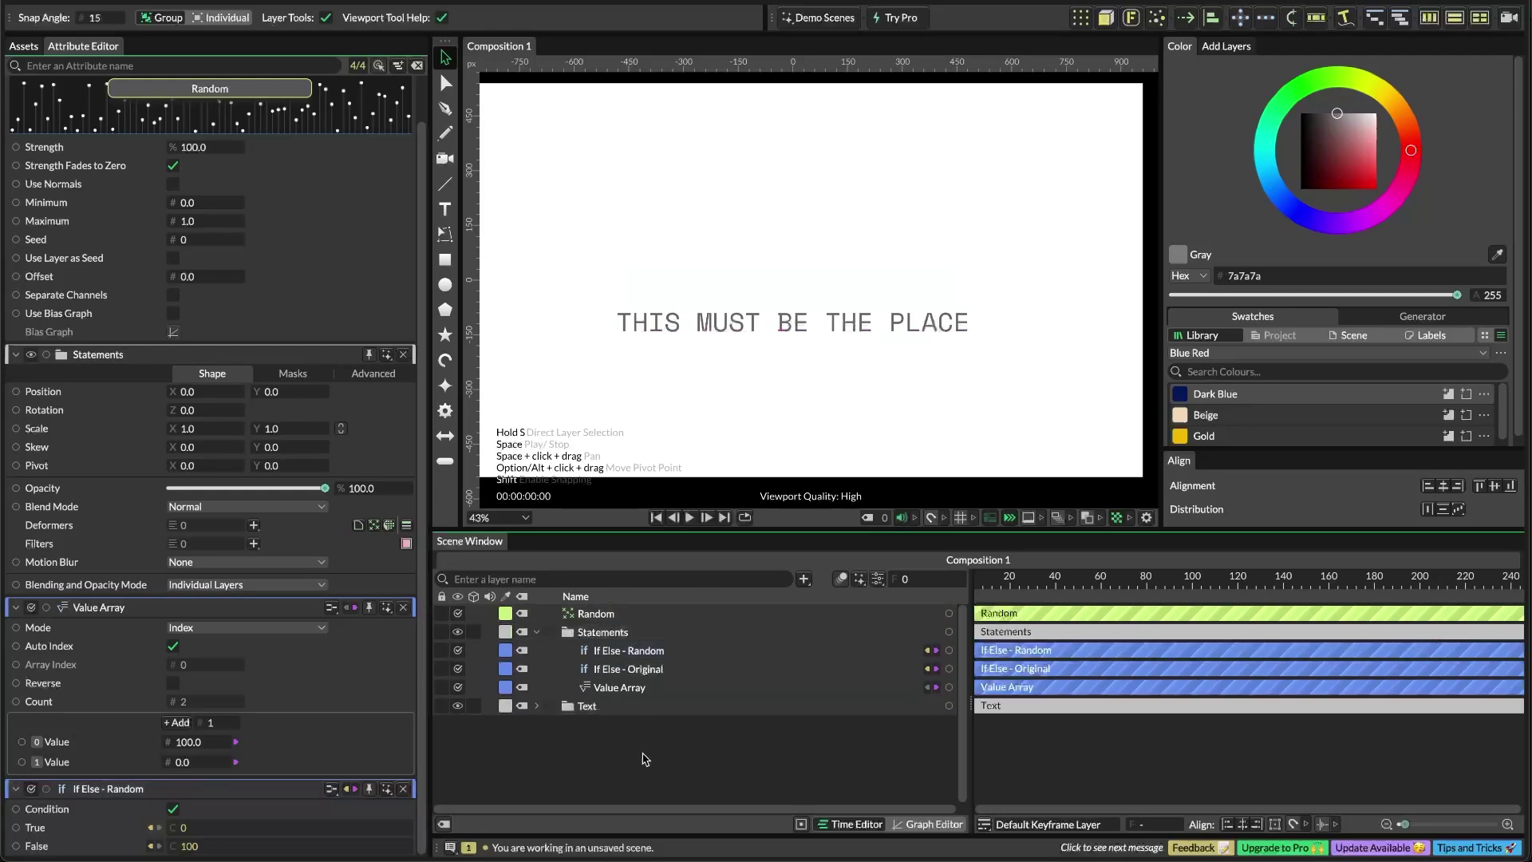
key(super+period)
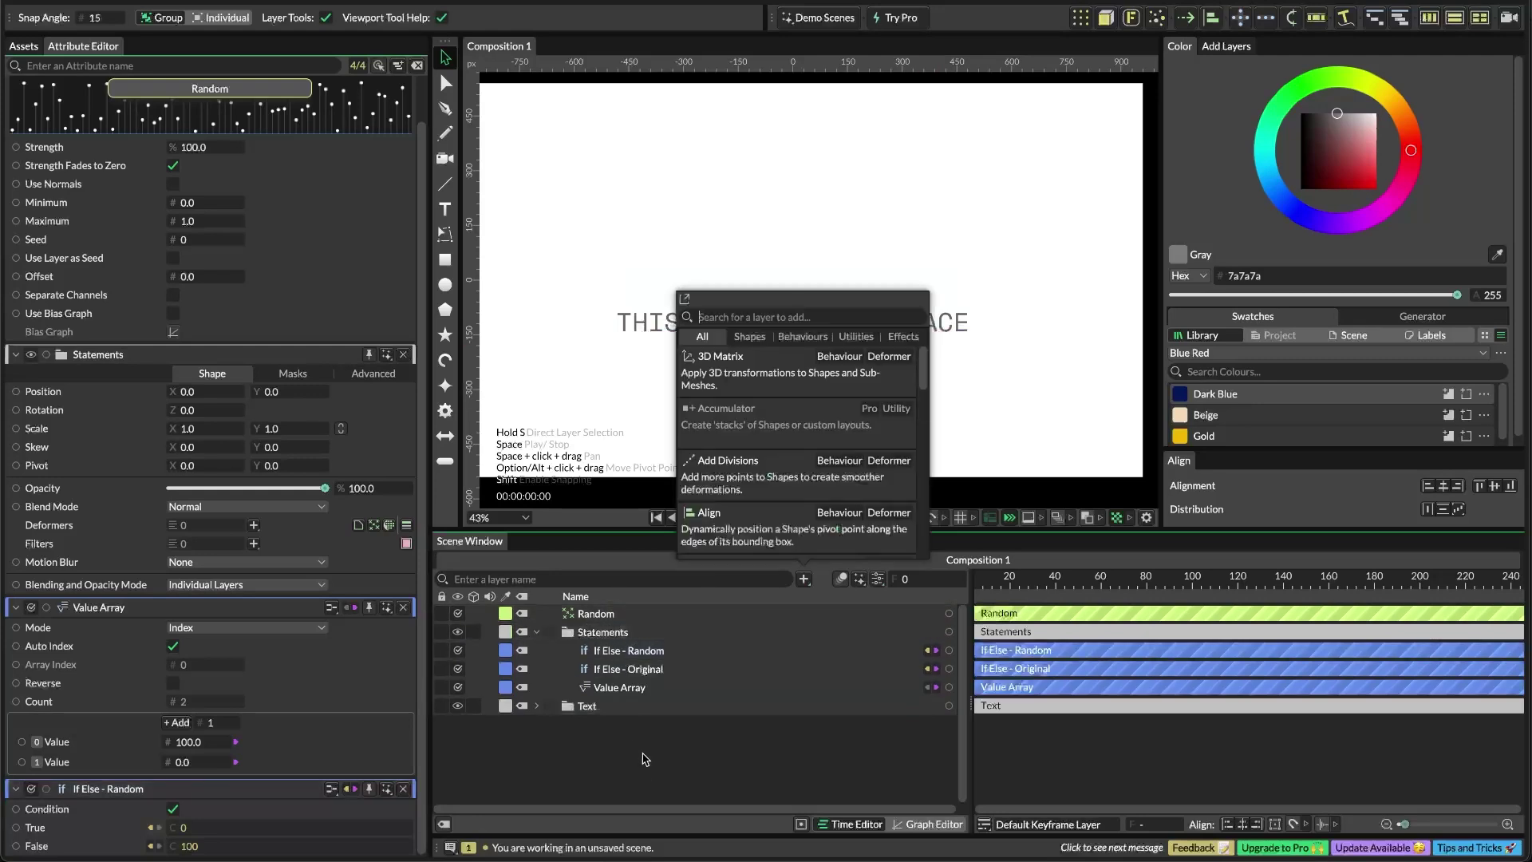
text(comparison)
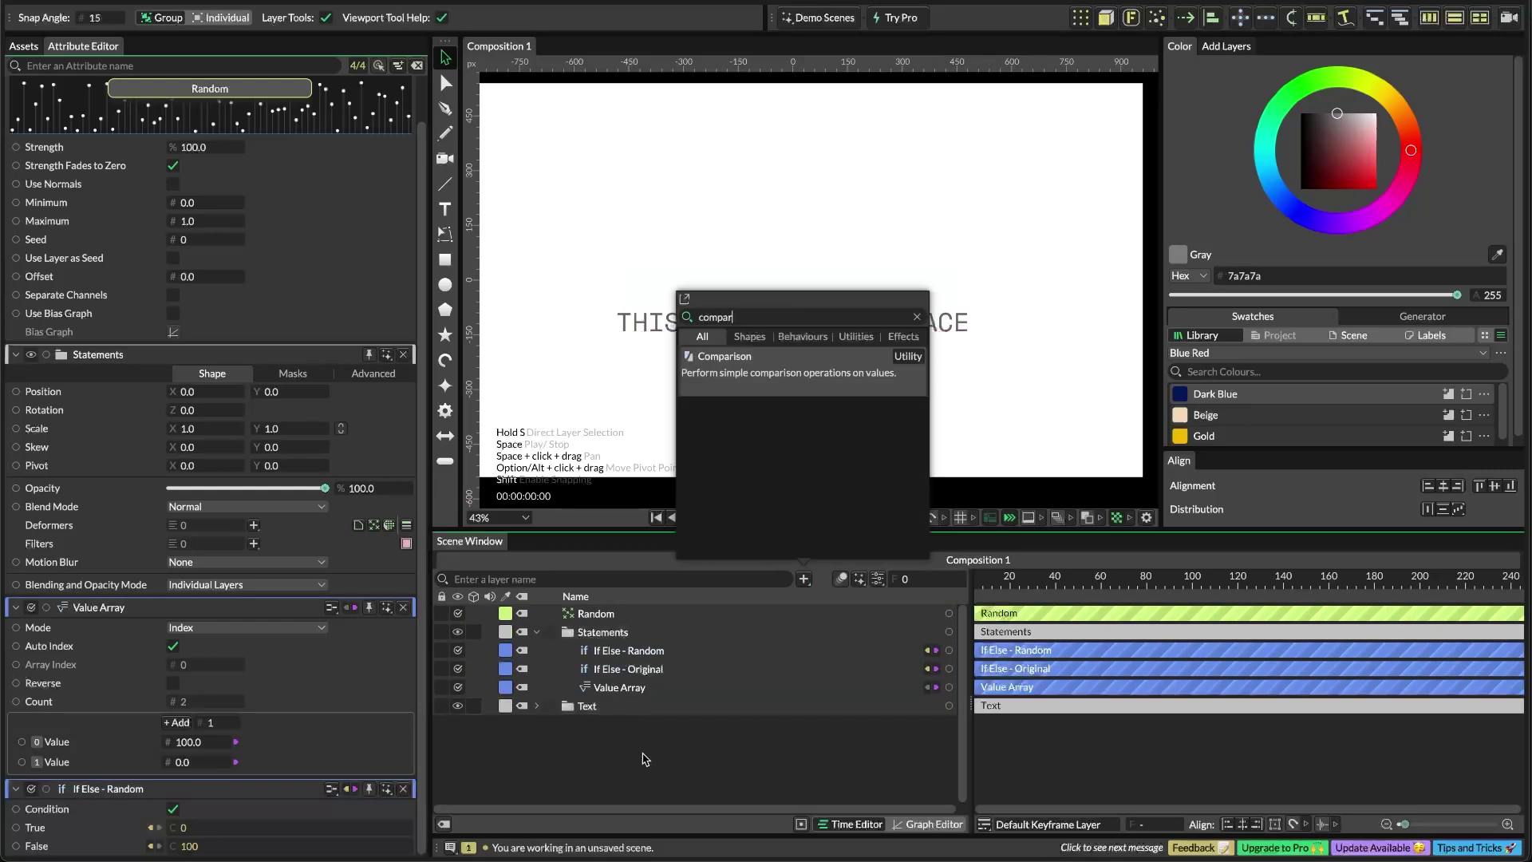
key(Return)
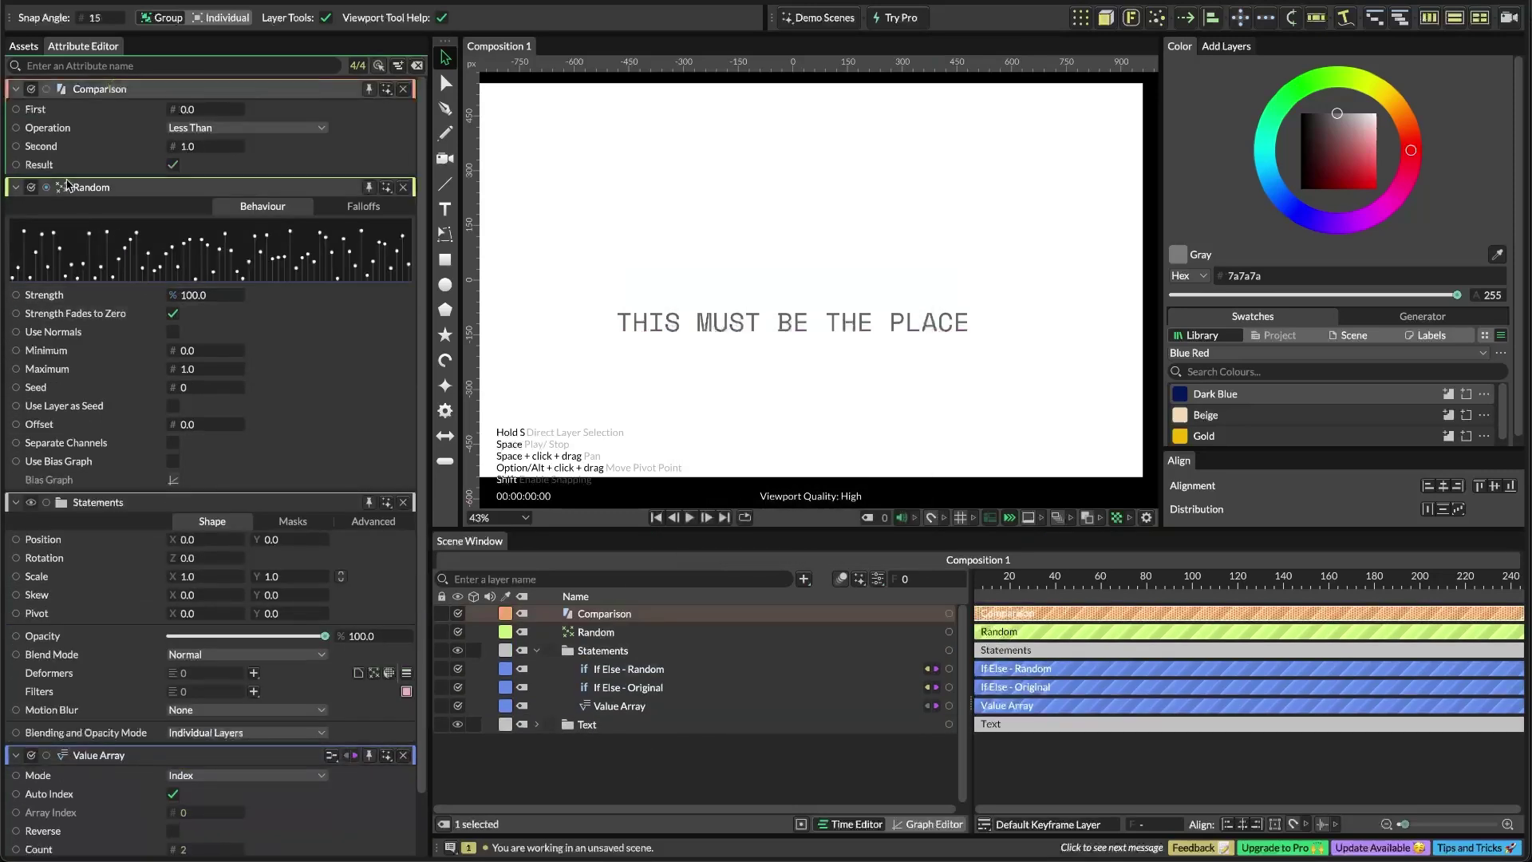
drag(46, 188, 187, 110)
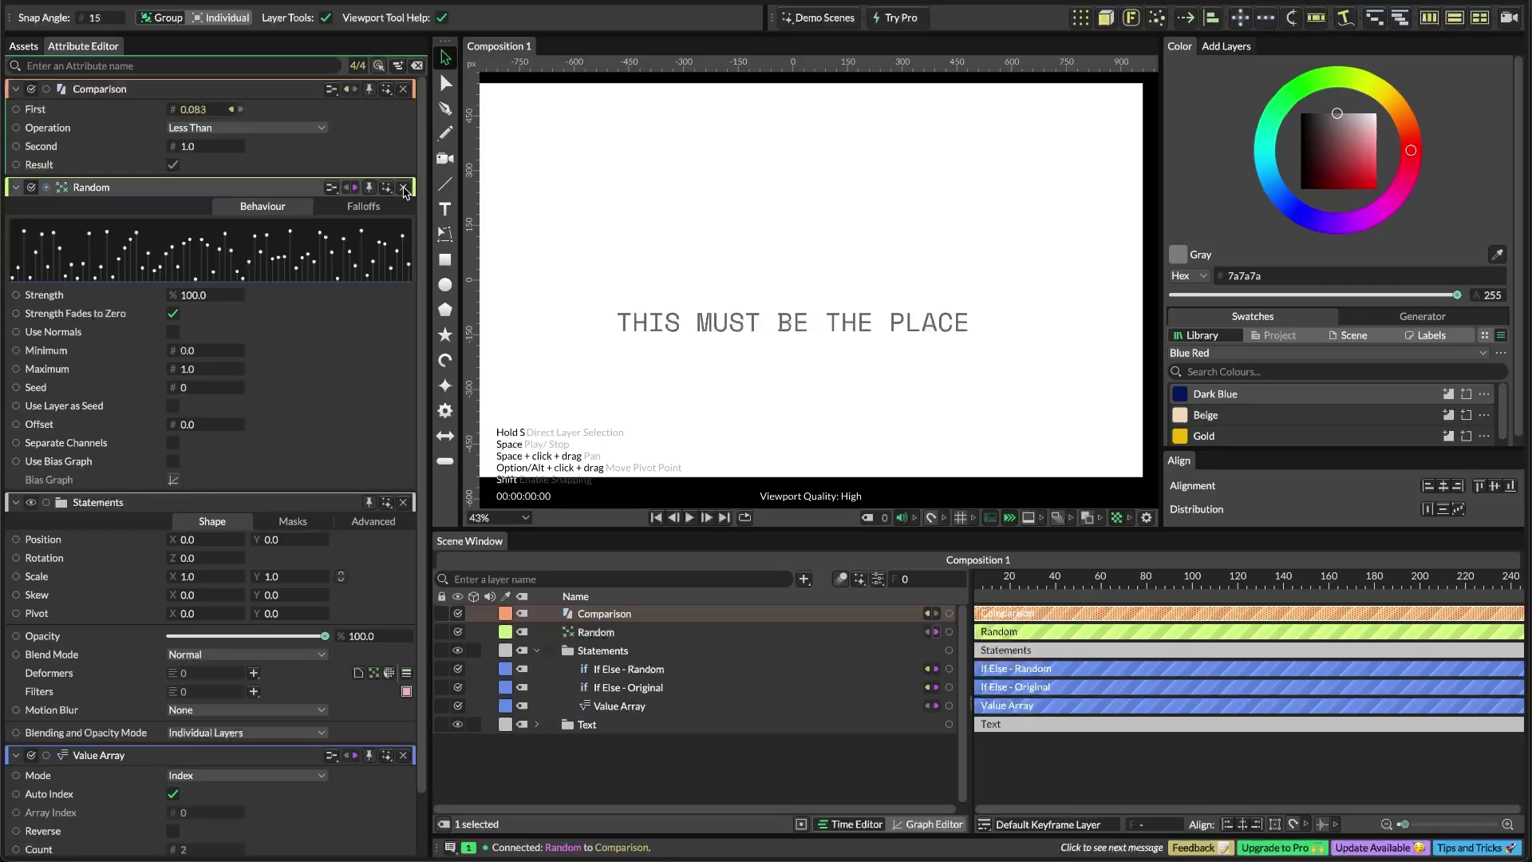
Add a Value behaviour to the scene and rename it Distruption Effect
click(608, 788)
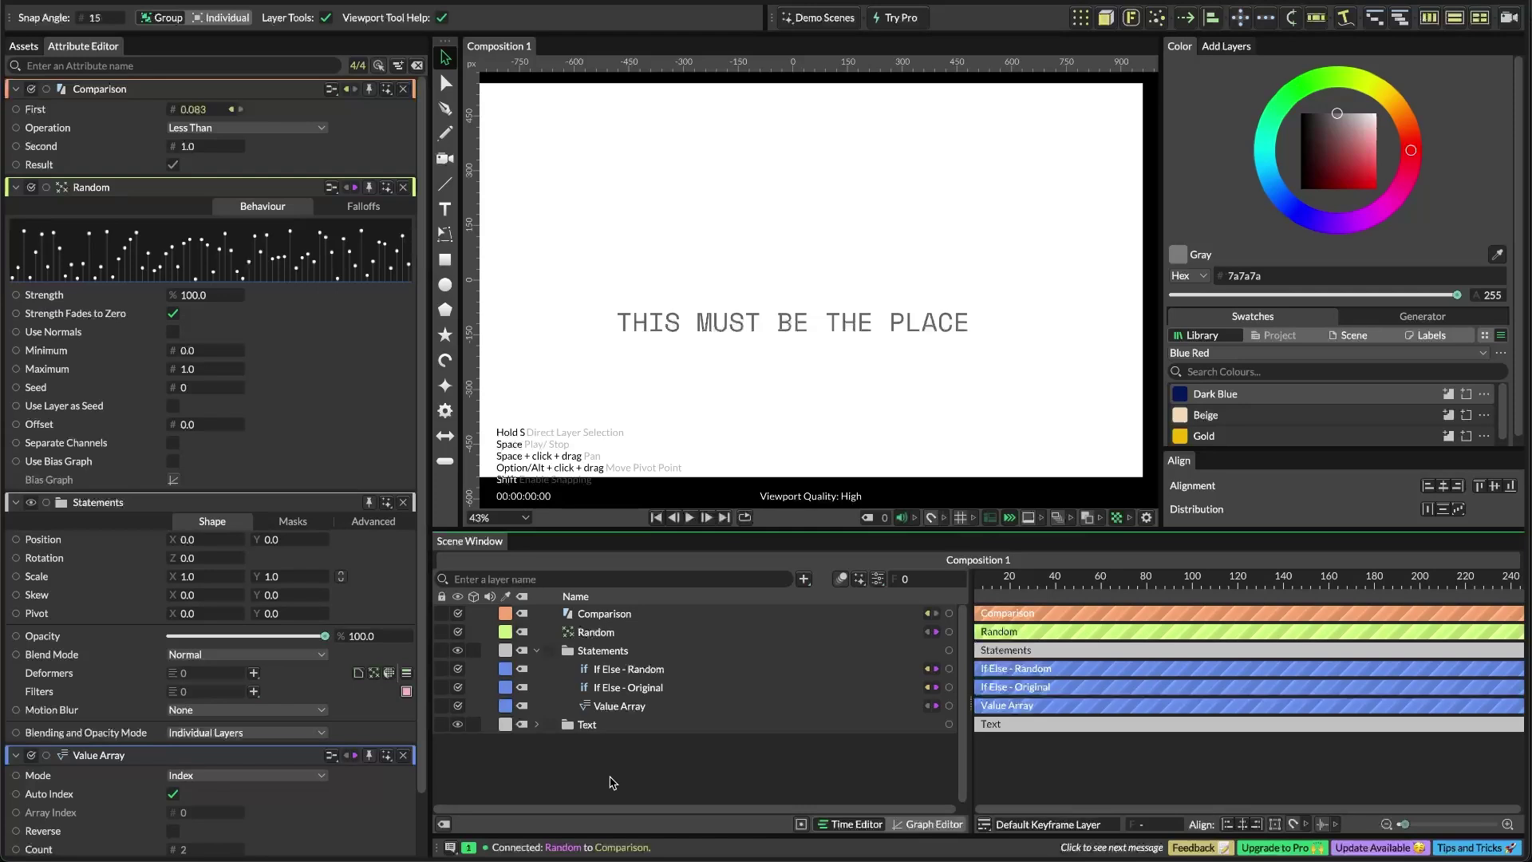
key(Tab)
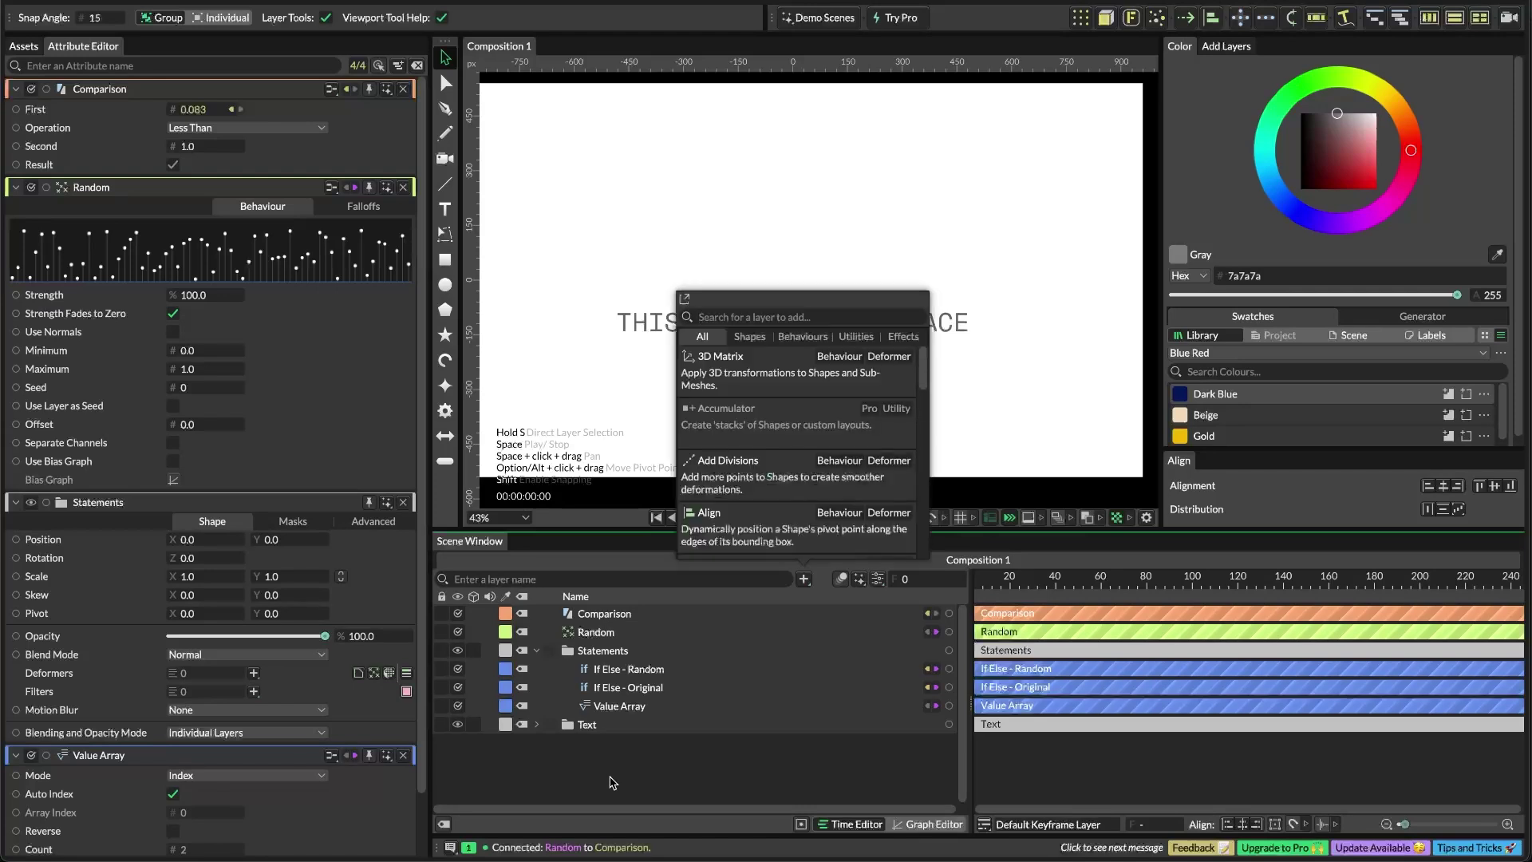
text(value)
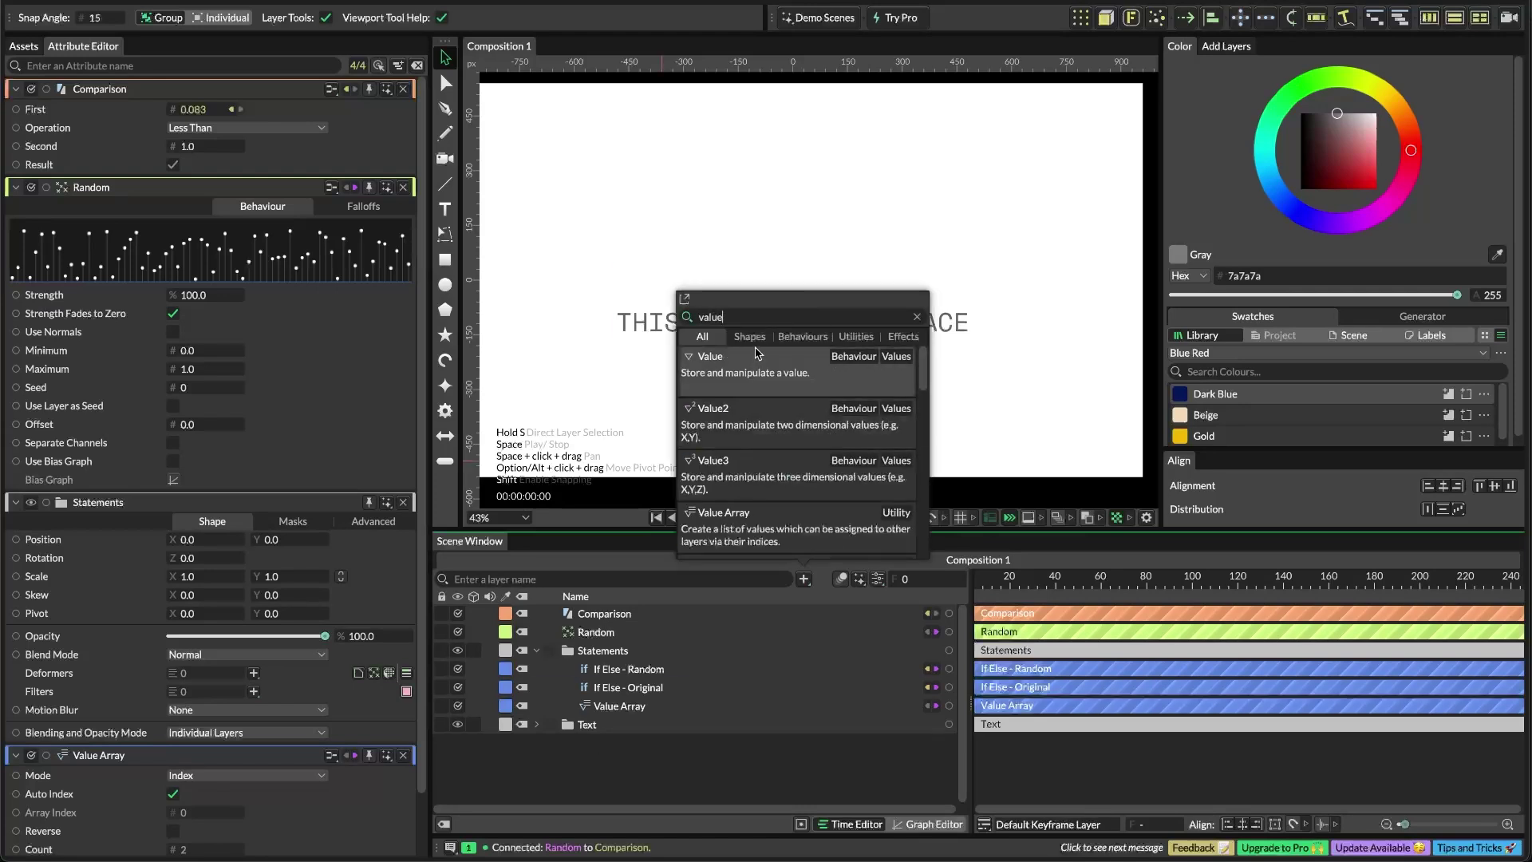
click(756, 359)
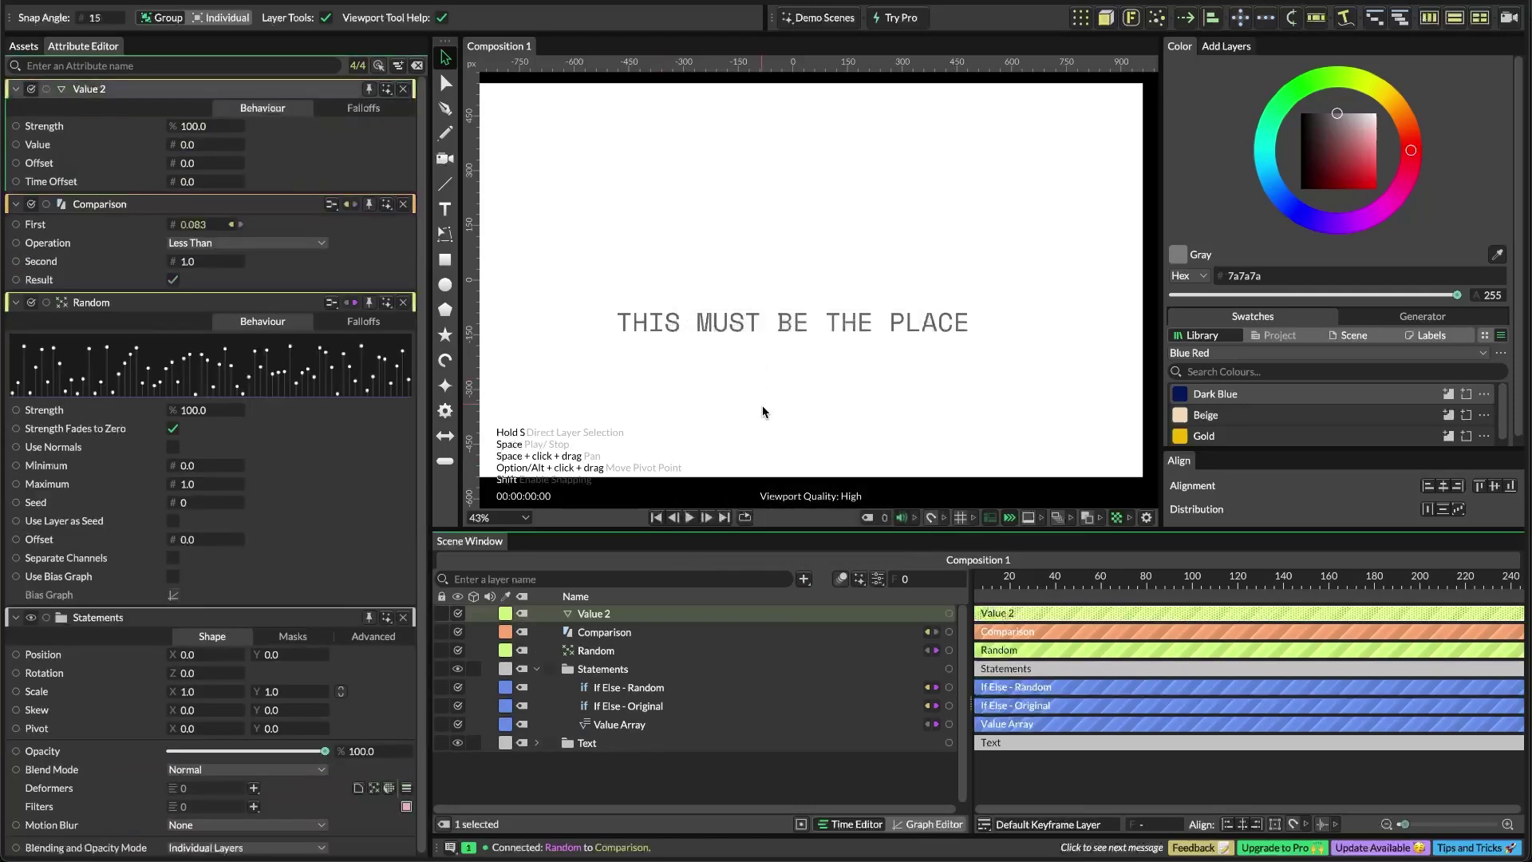
double_click(598, 614)
text(Distruption Effect)
key(Return)
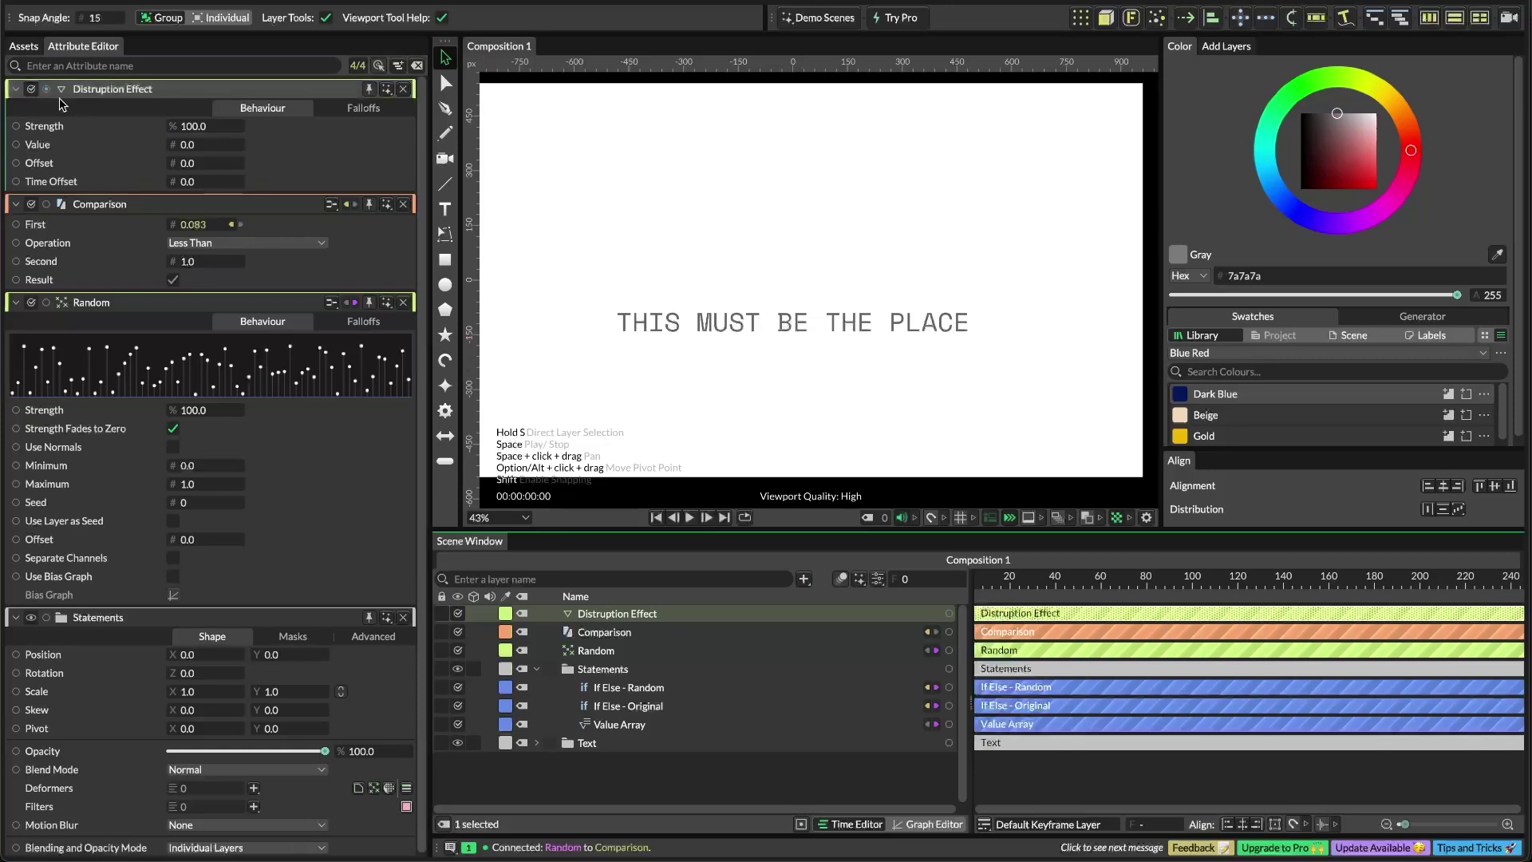
Set the Value of Distruption Effect to 1 and connect the layer to the Comparison's Second attribute
click(196, 144)
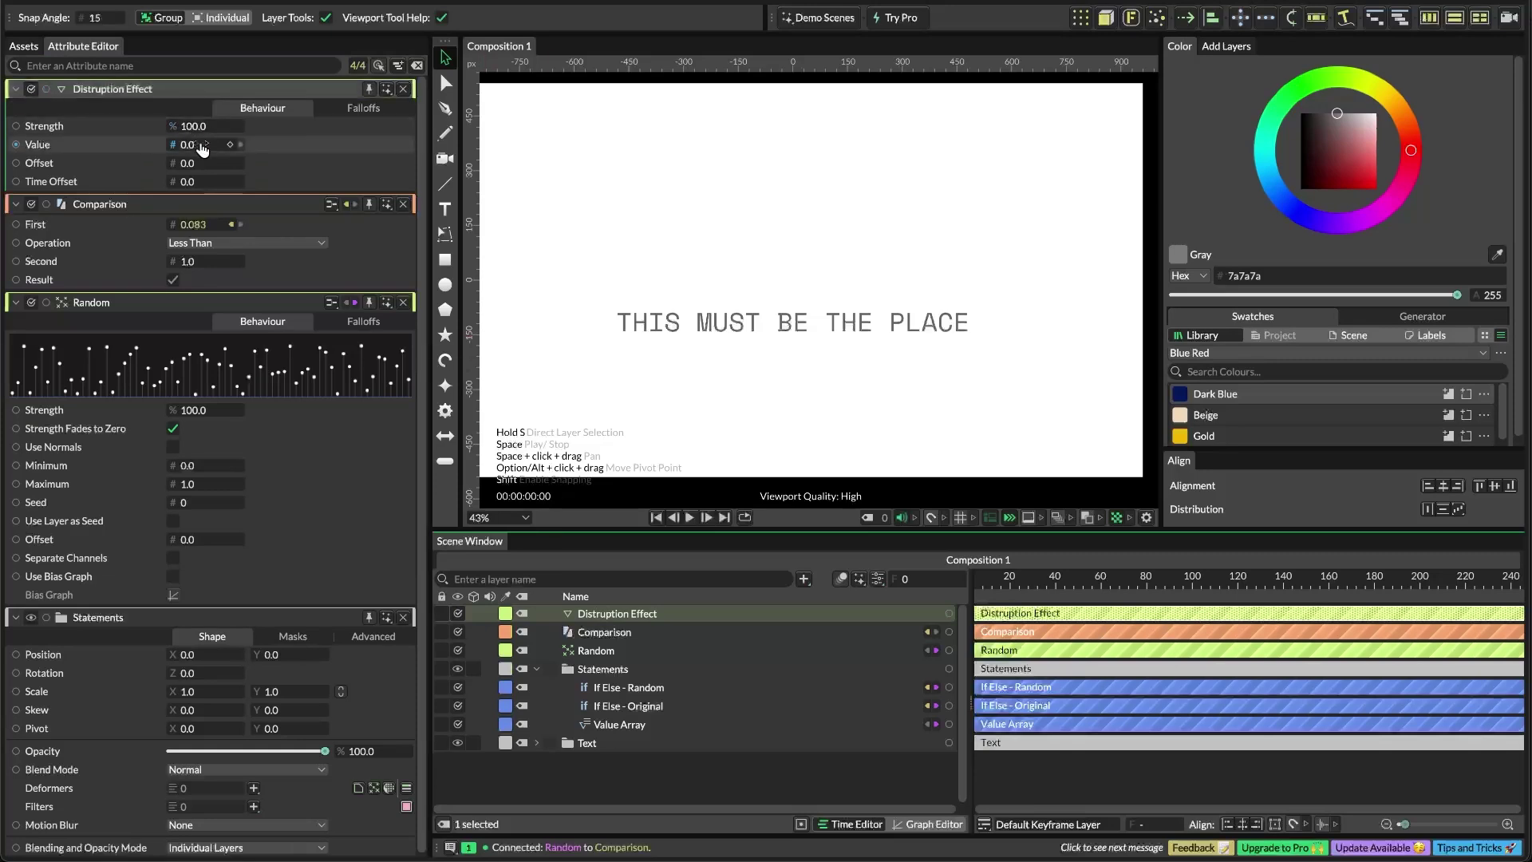
text(1)
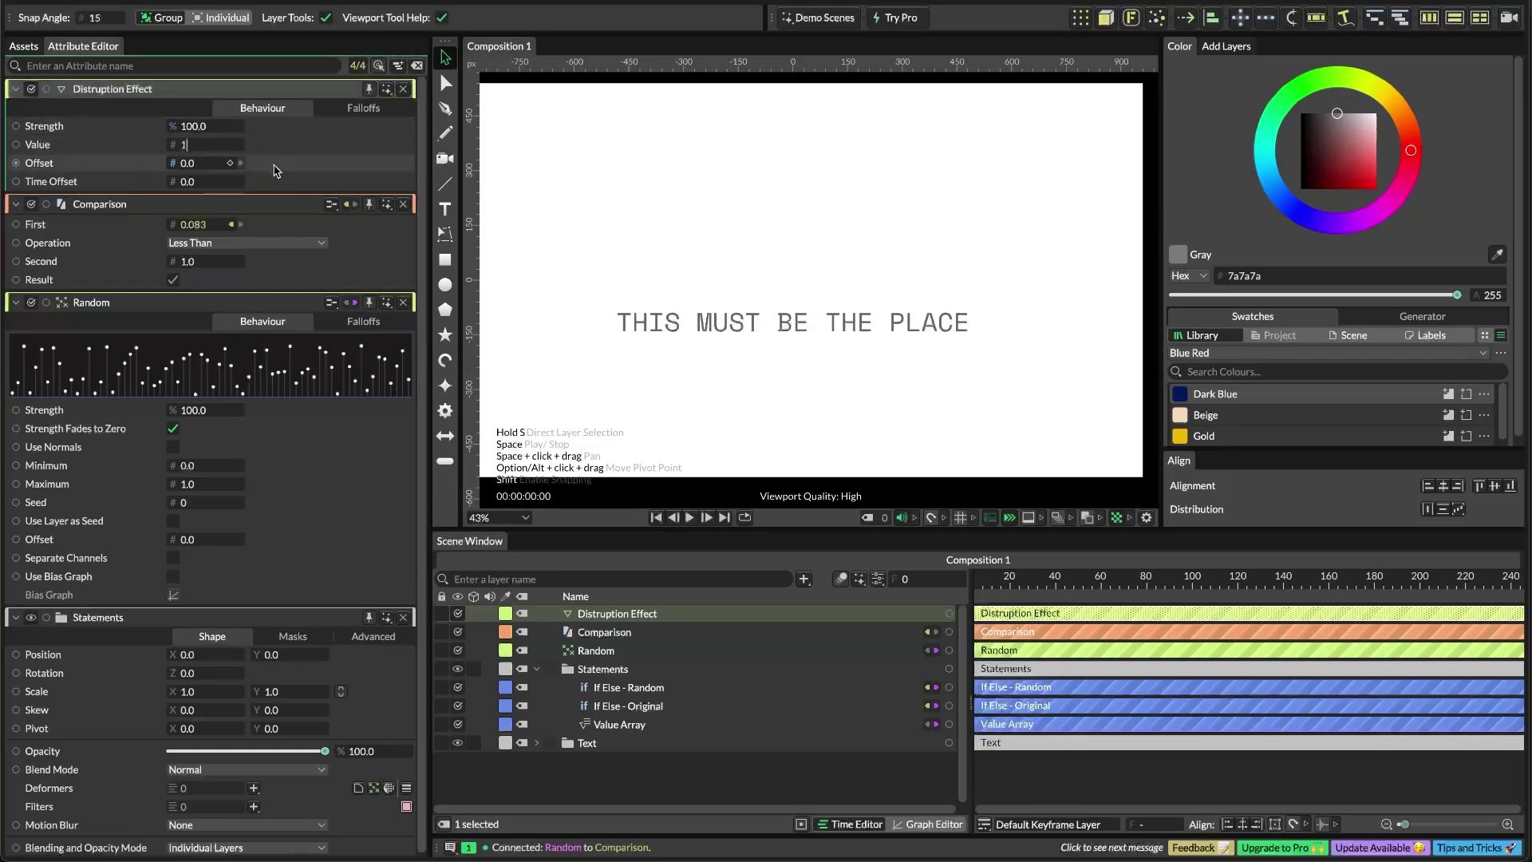
key(Return)
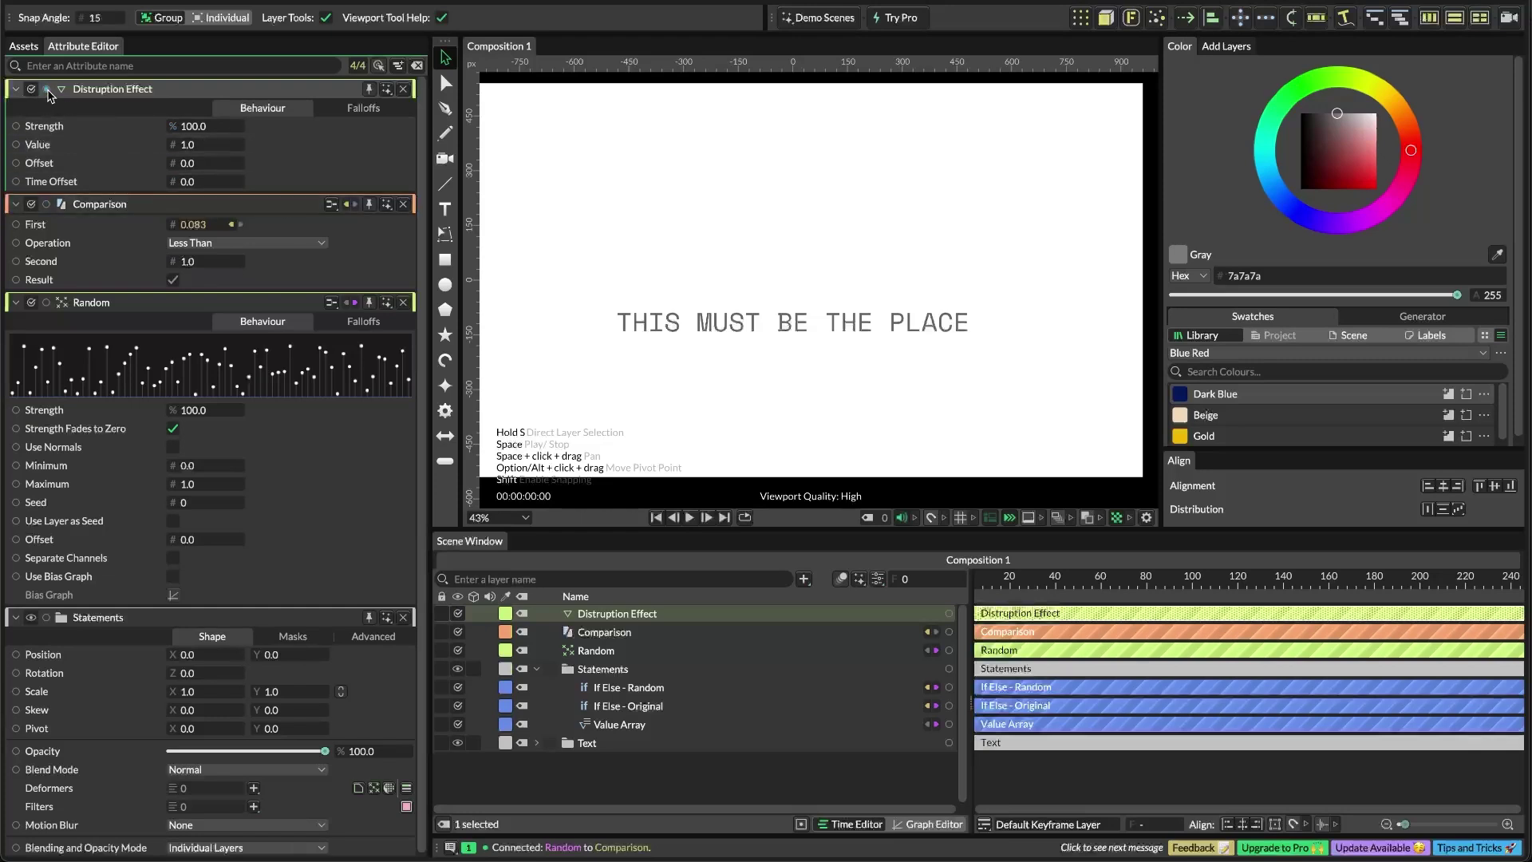
drag(45, 88, 205, 264)
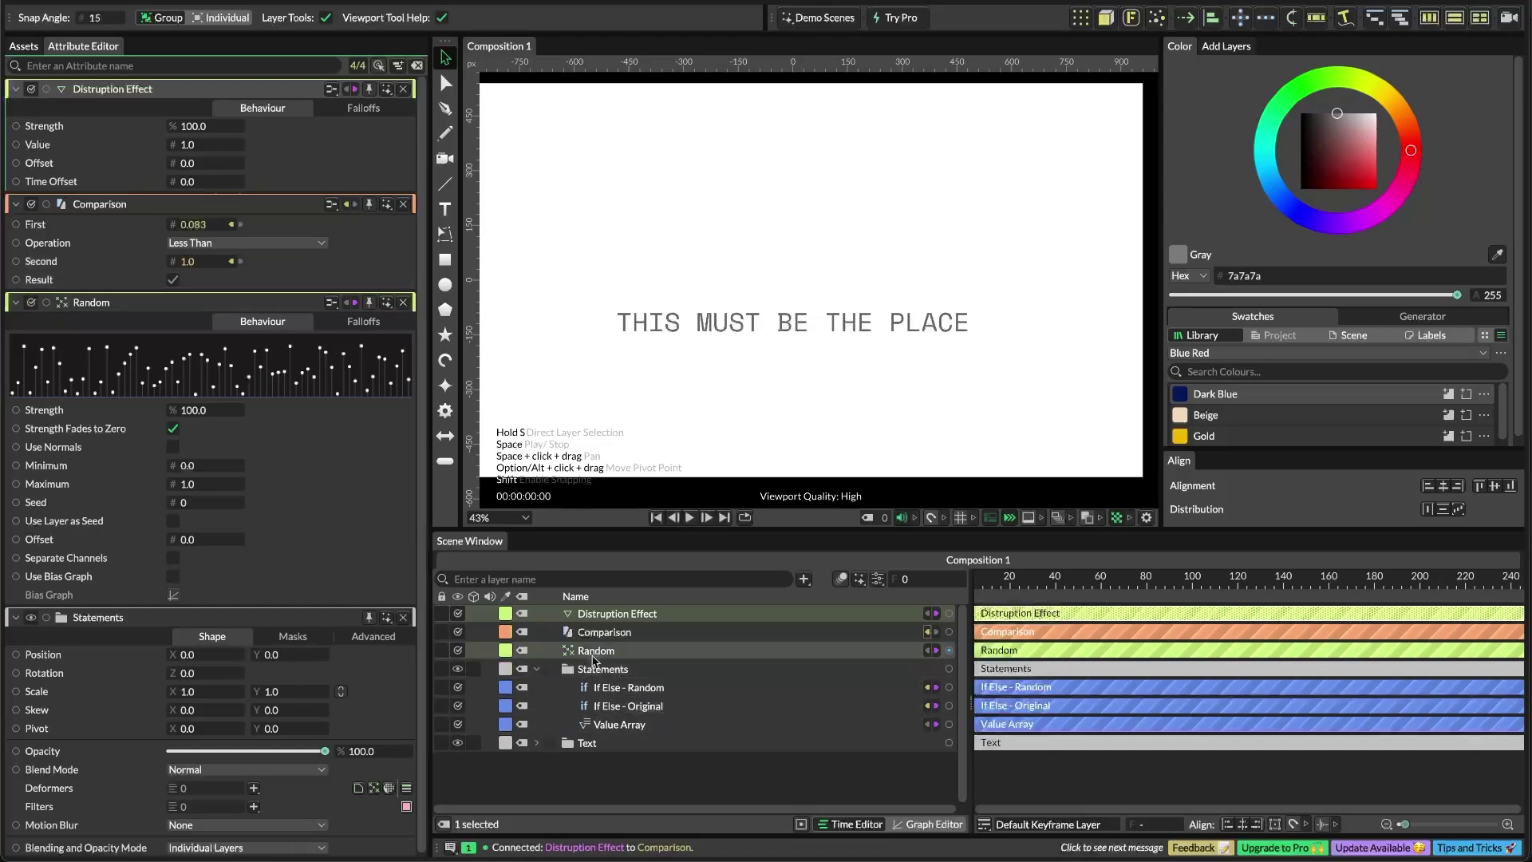
Connect the Comparison's Result to the Condition of If Else - Random and If Else - Original, and reduce Distruption Effect's Strength to 0%
click(626, 686)
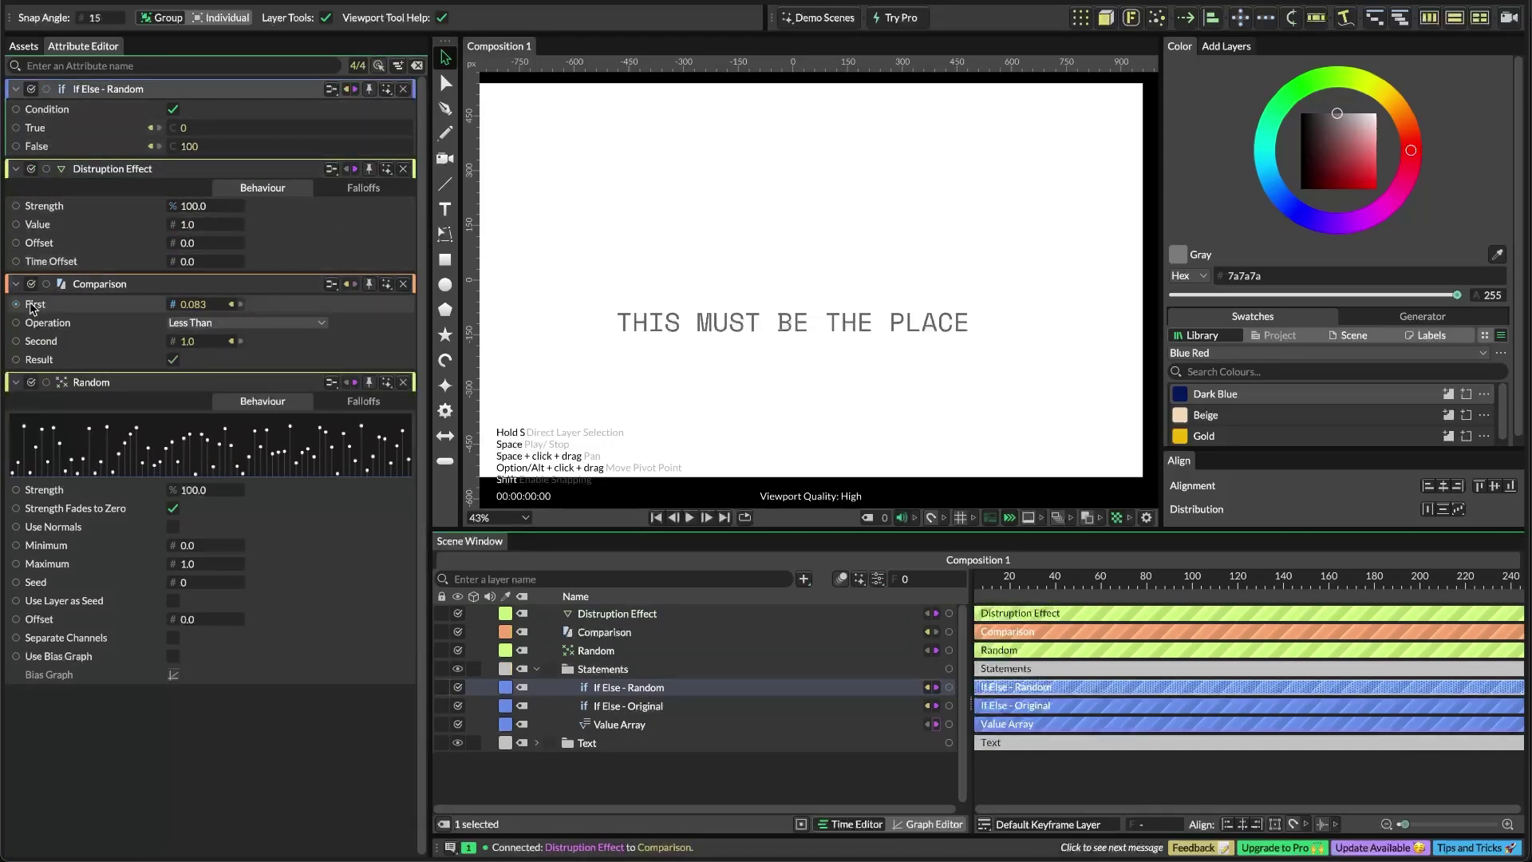
drag(21, 356, 173, 114)
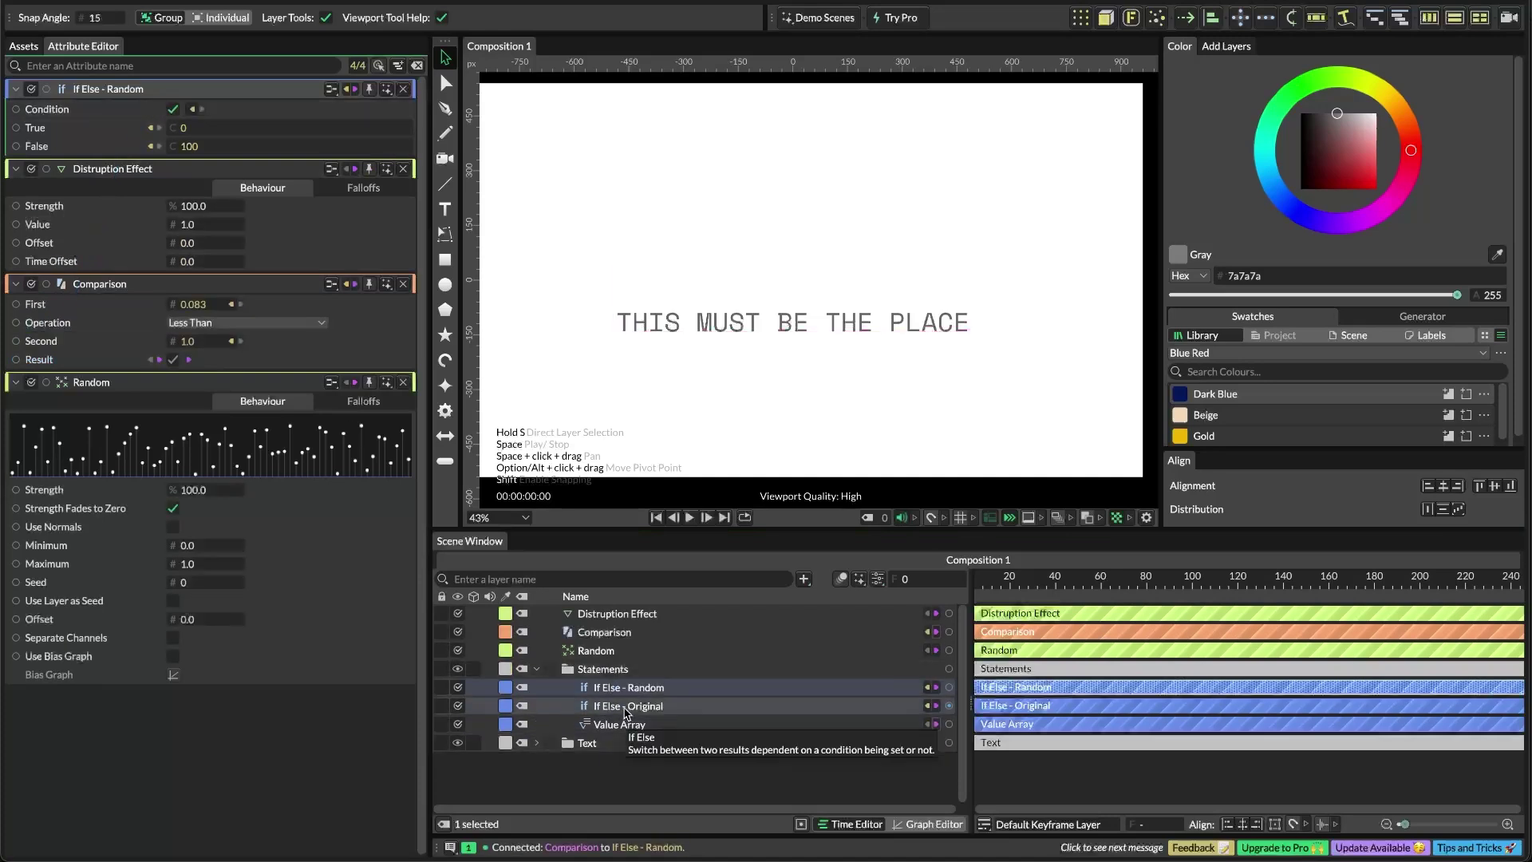
click(625, 707)
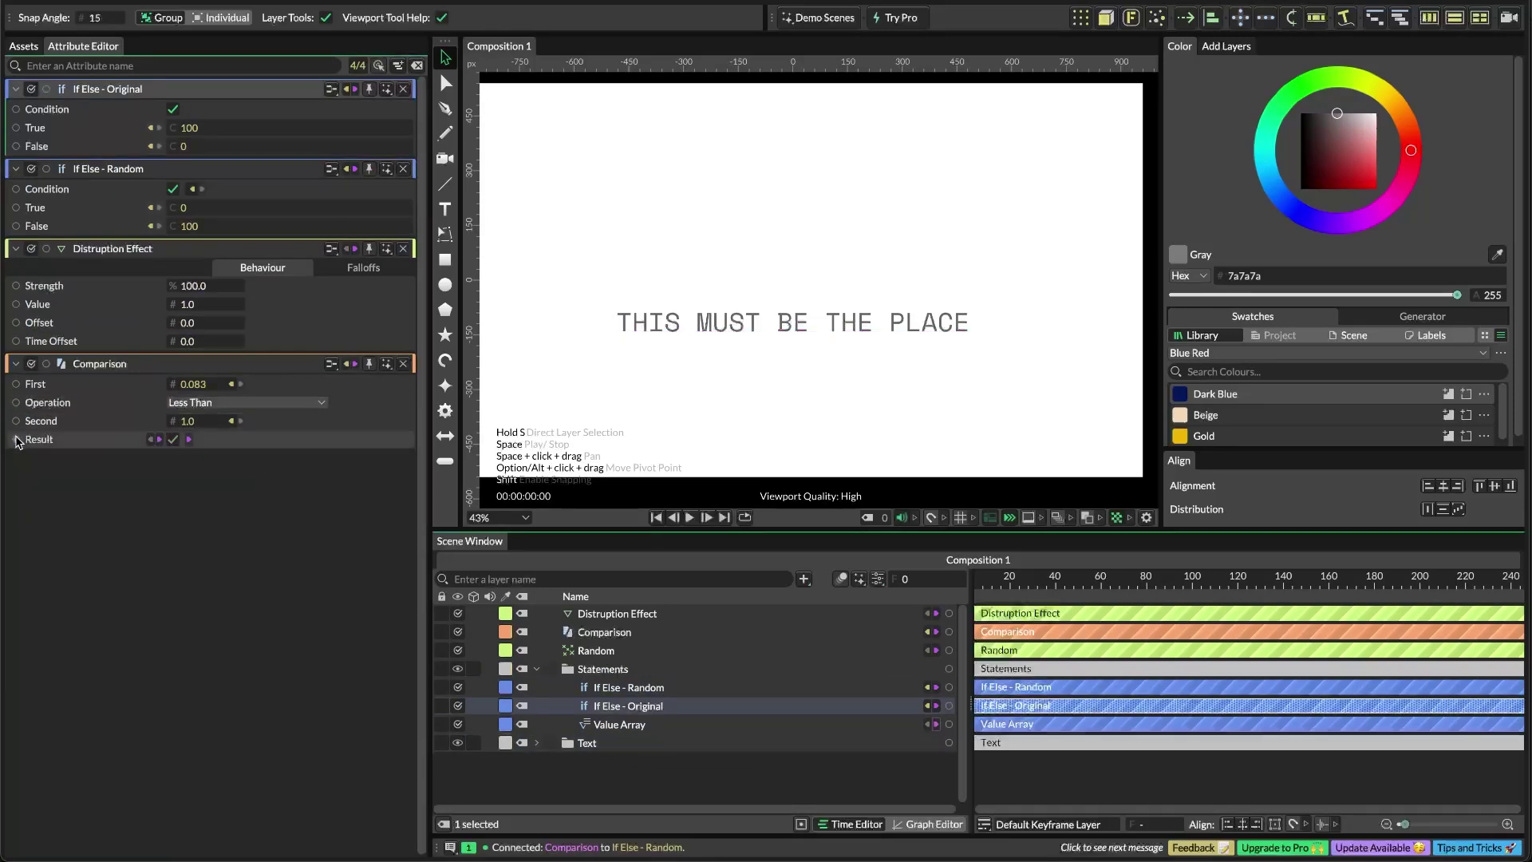
drag(16, 439, 172, 110)
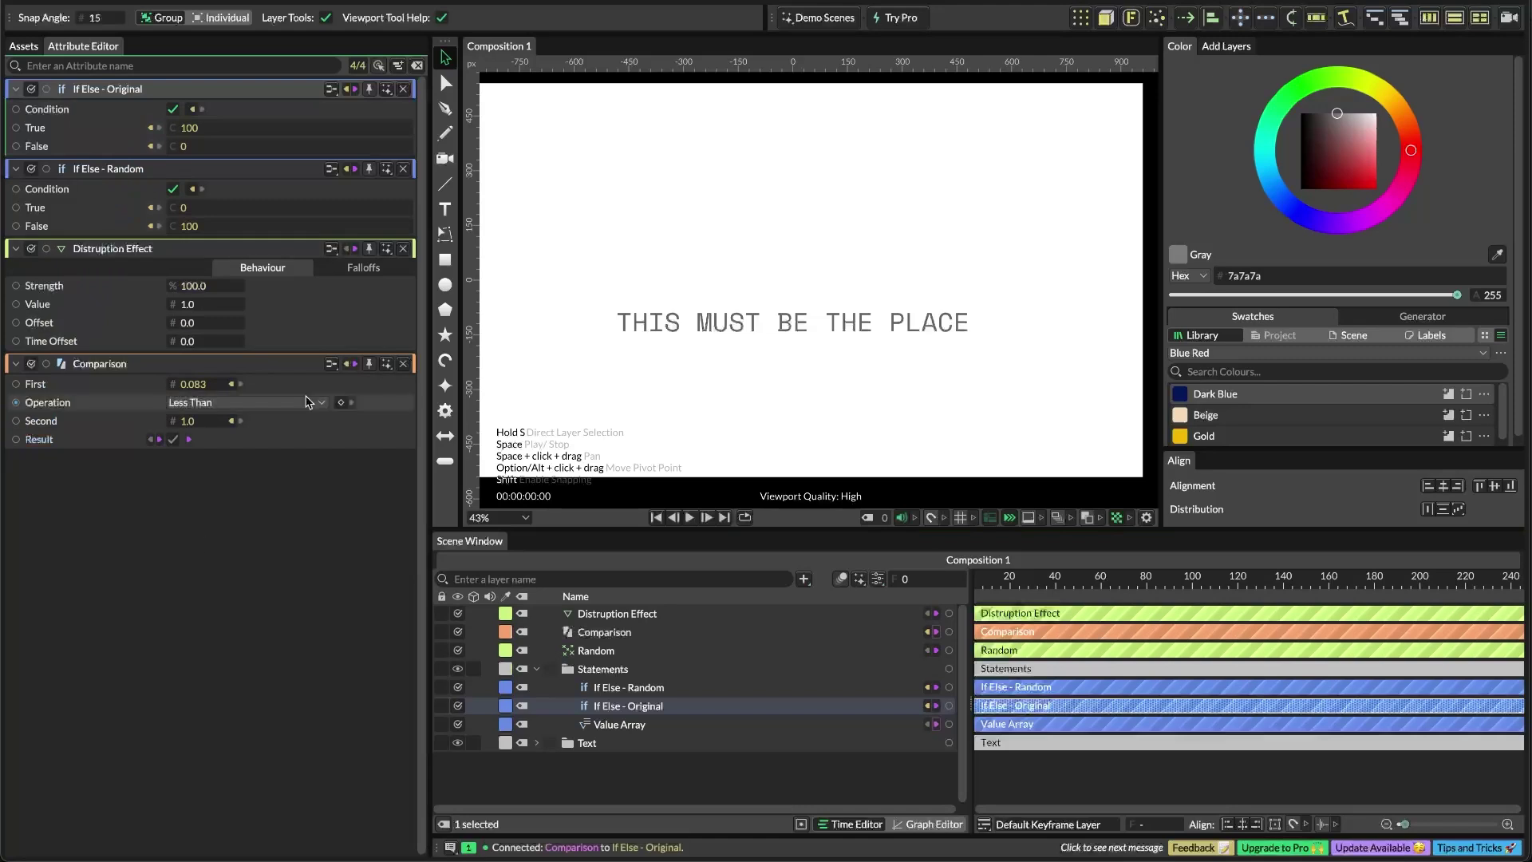
drag(195, 287, 108, 297)
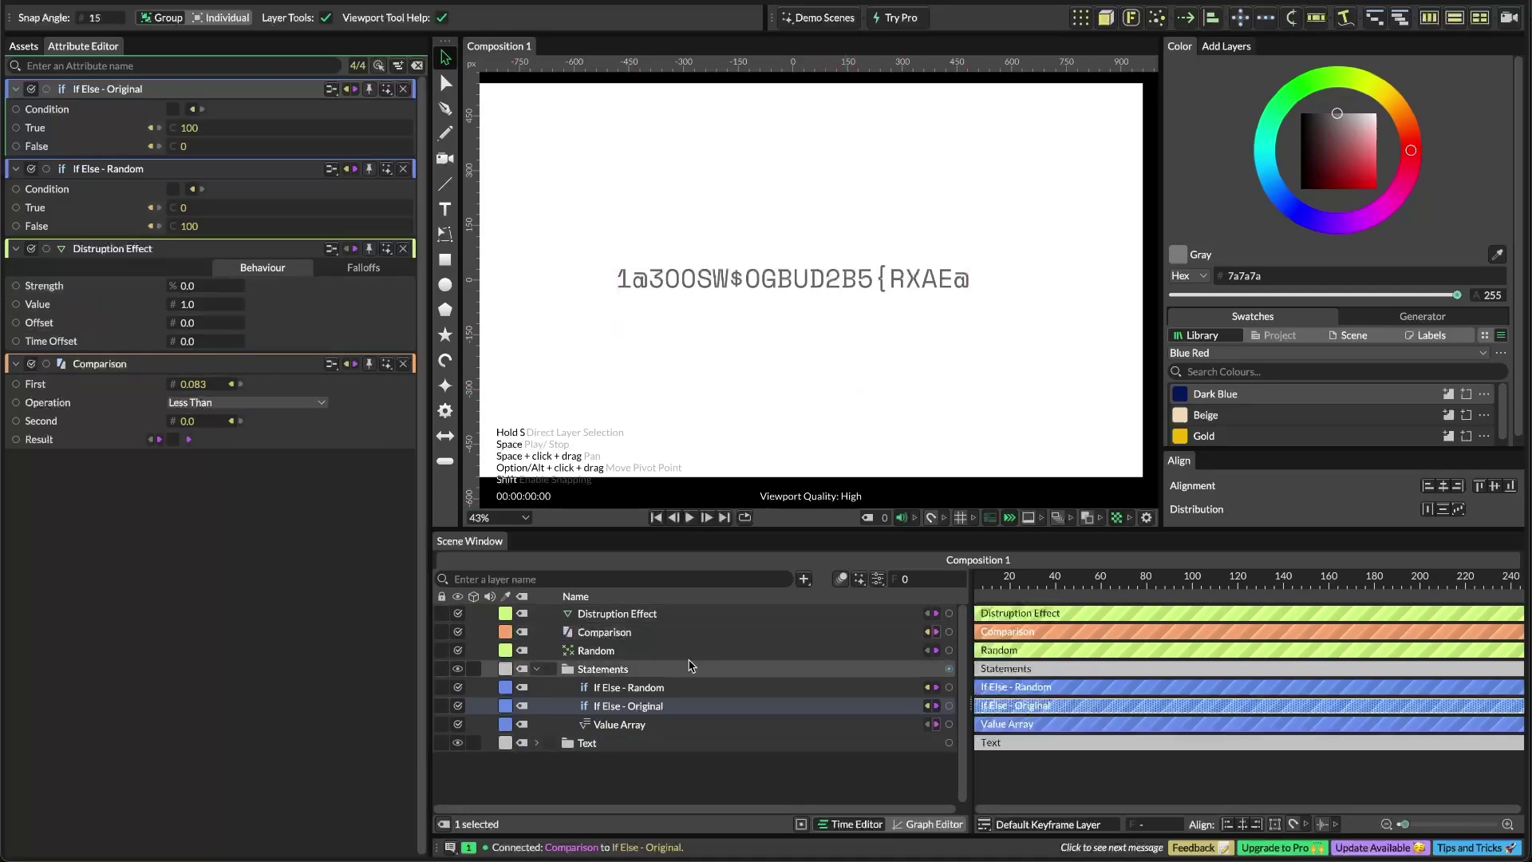
Set the Value Array's index 0 to 0 and index 1 to 100, and raise Distruption Effect's Strength to 13%
click(636, 725)
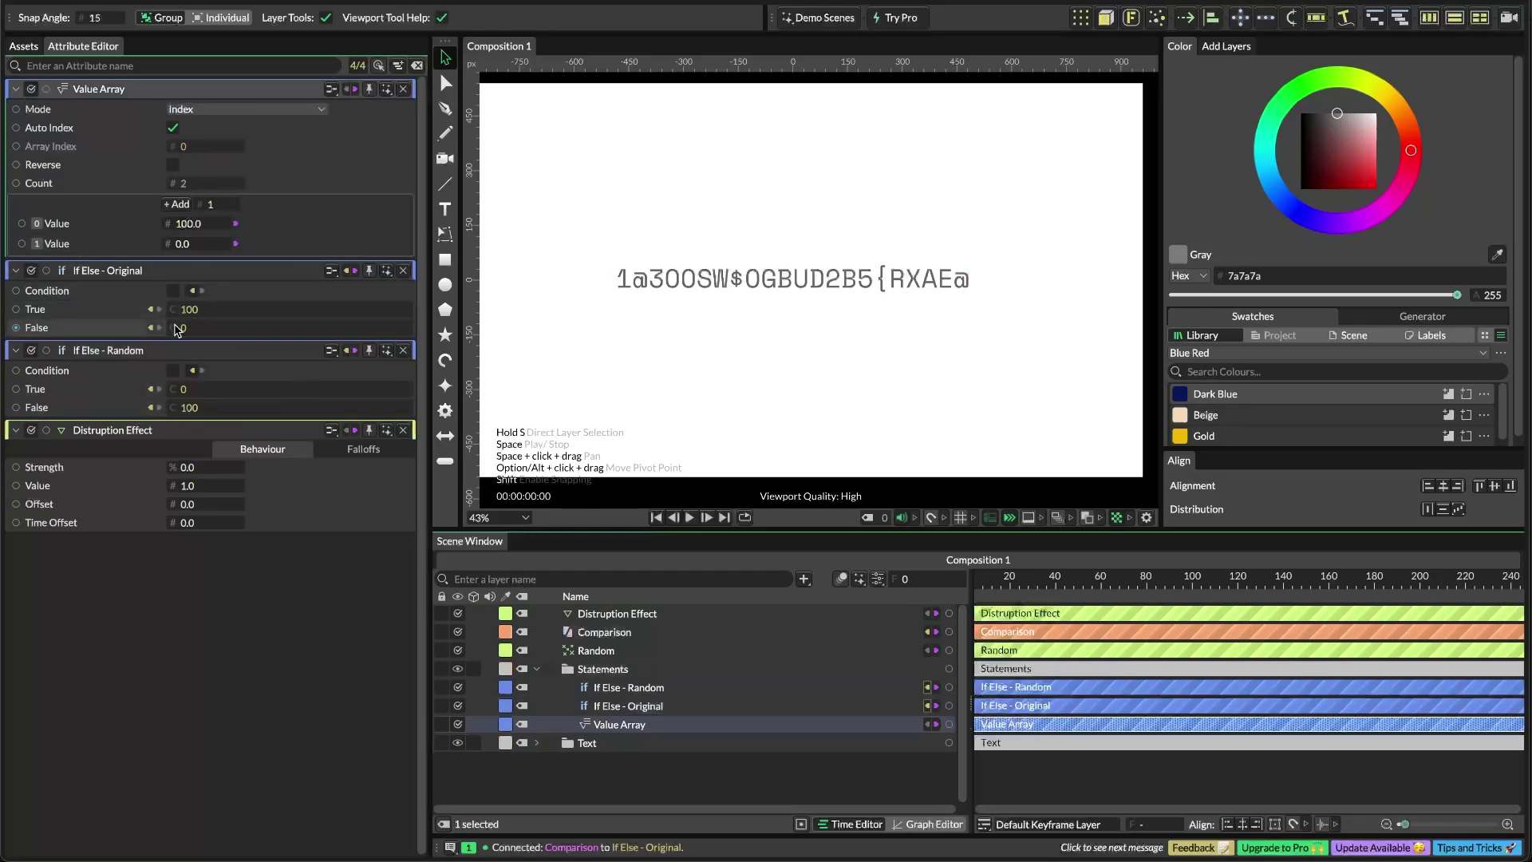
click(198, 242)
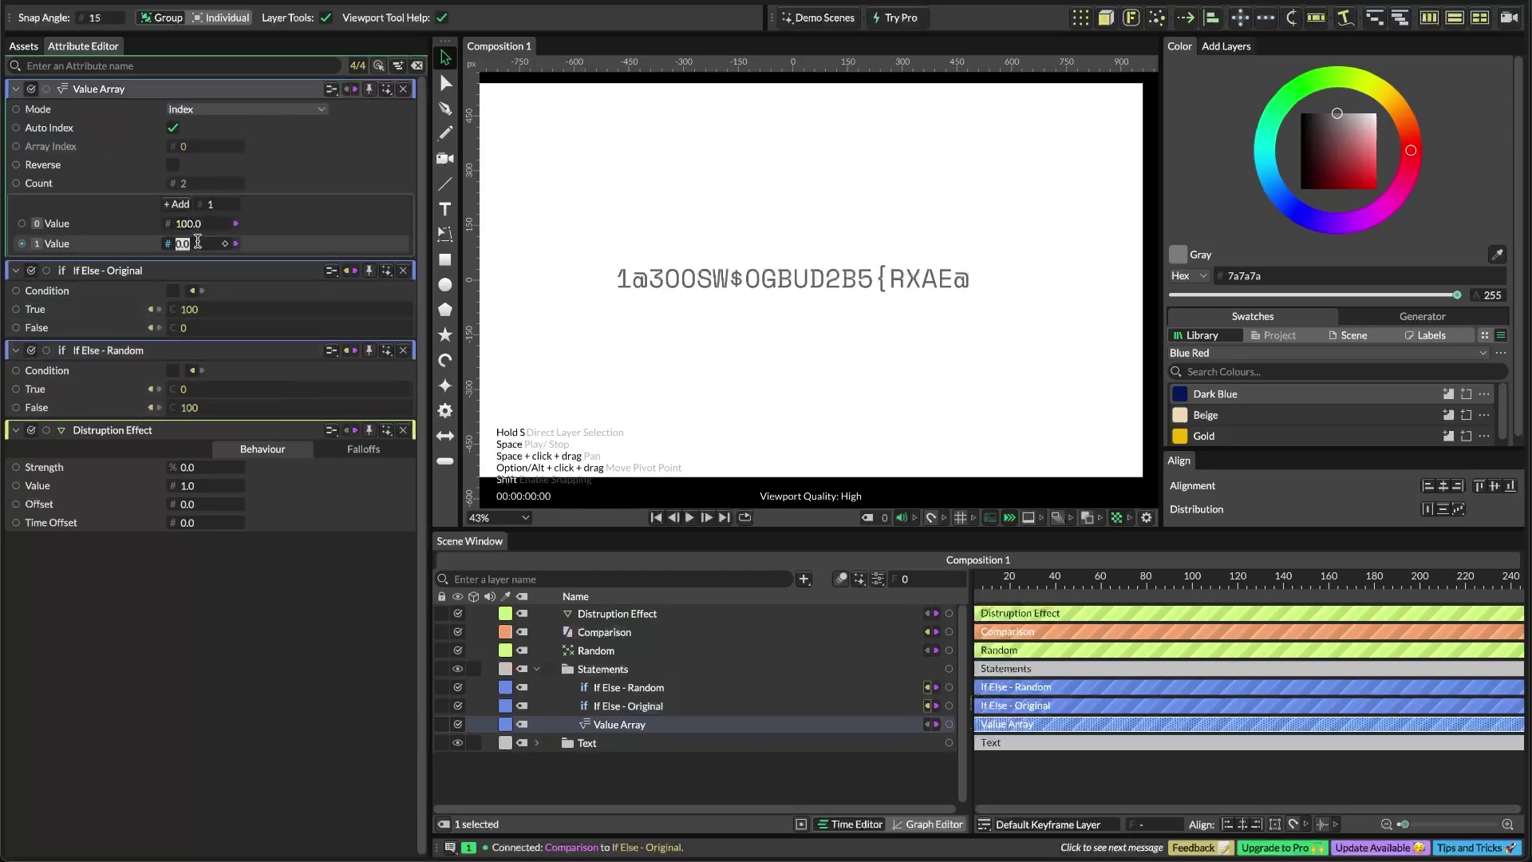
key(Return)
click(200, 224)
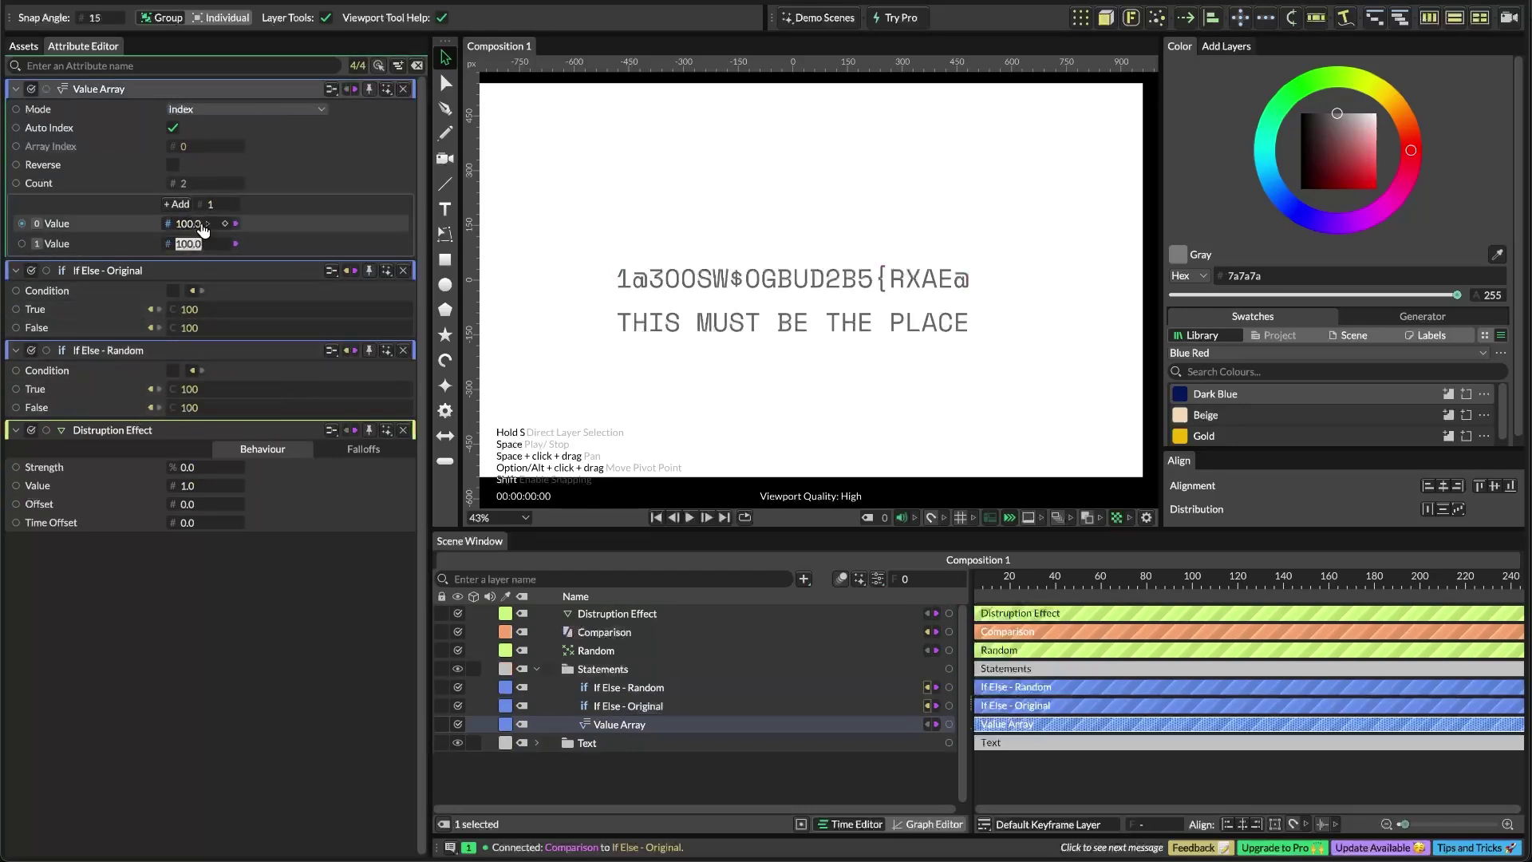
text(0)
key(Return)
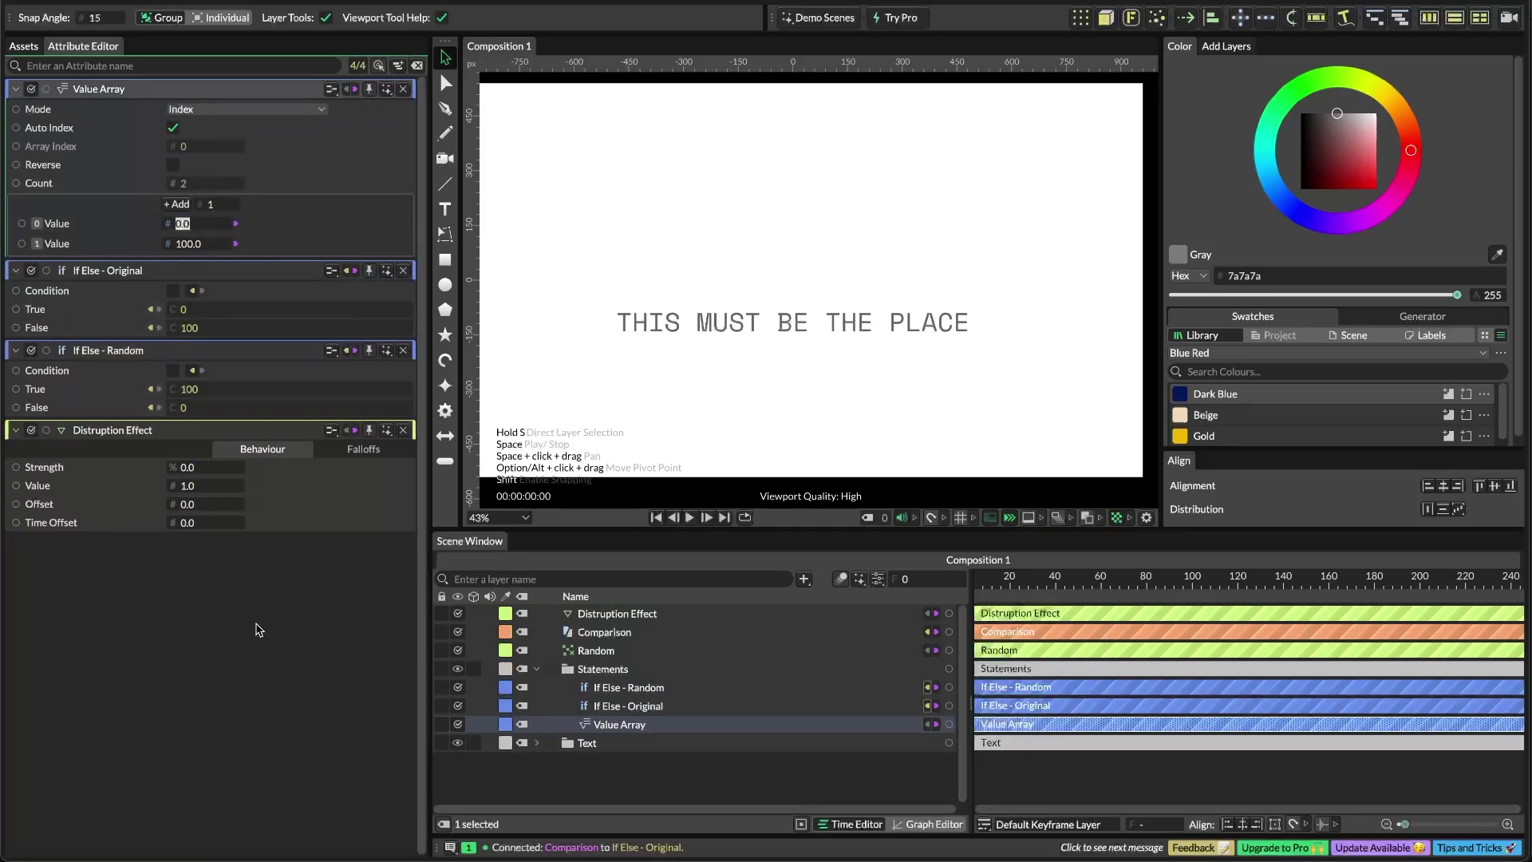
mouse_move(44, 152)
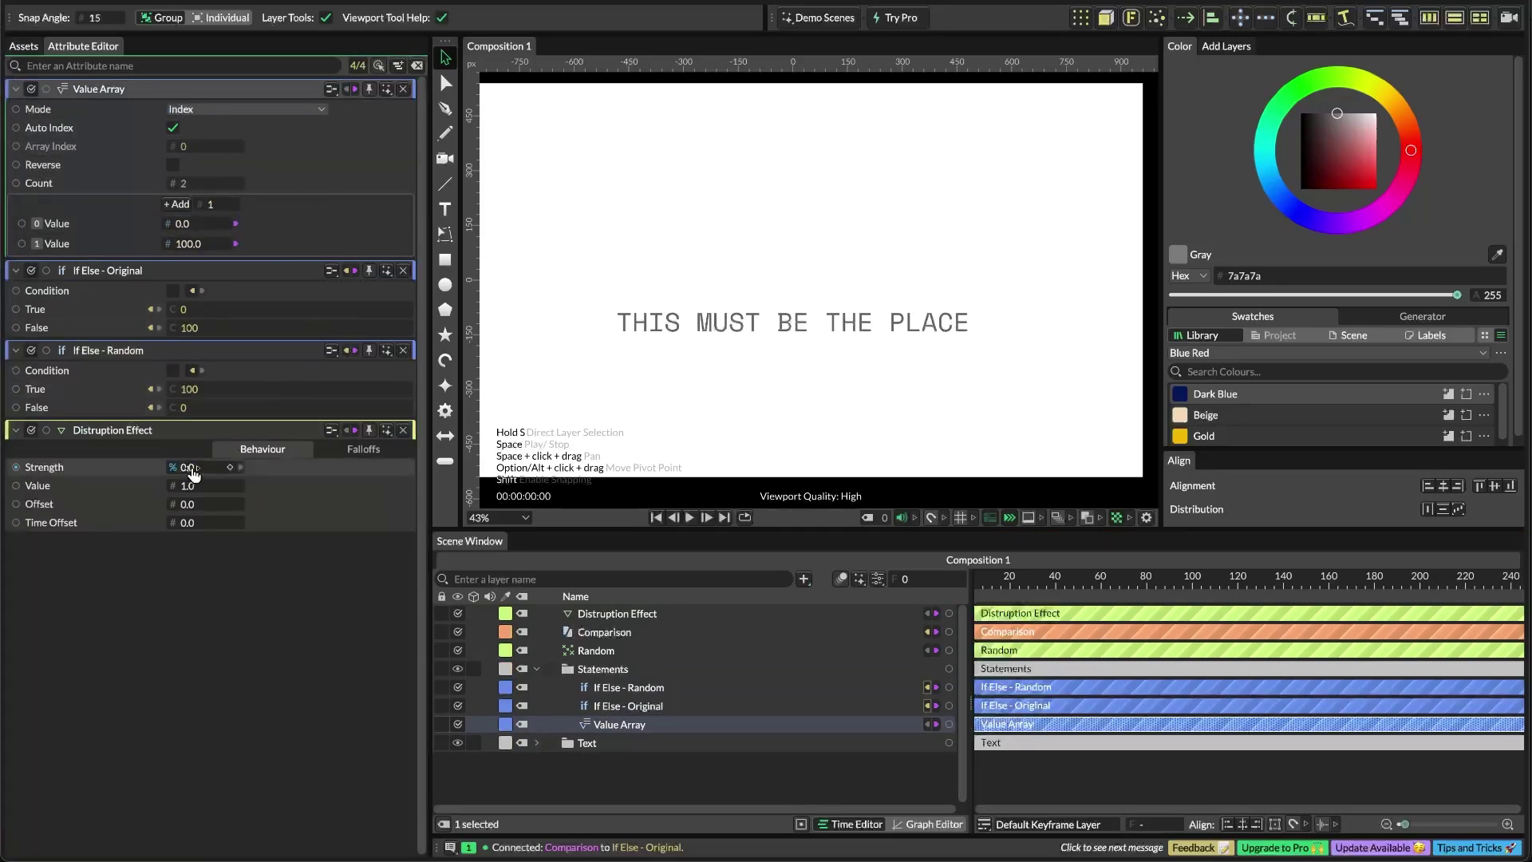
mouse_move(190, 470)
mouse_down()
mouse_move(294, 476)
mouse_move(207, 476)
mouse_up()
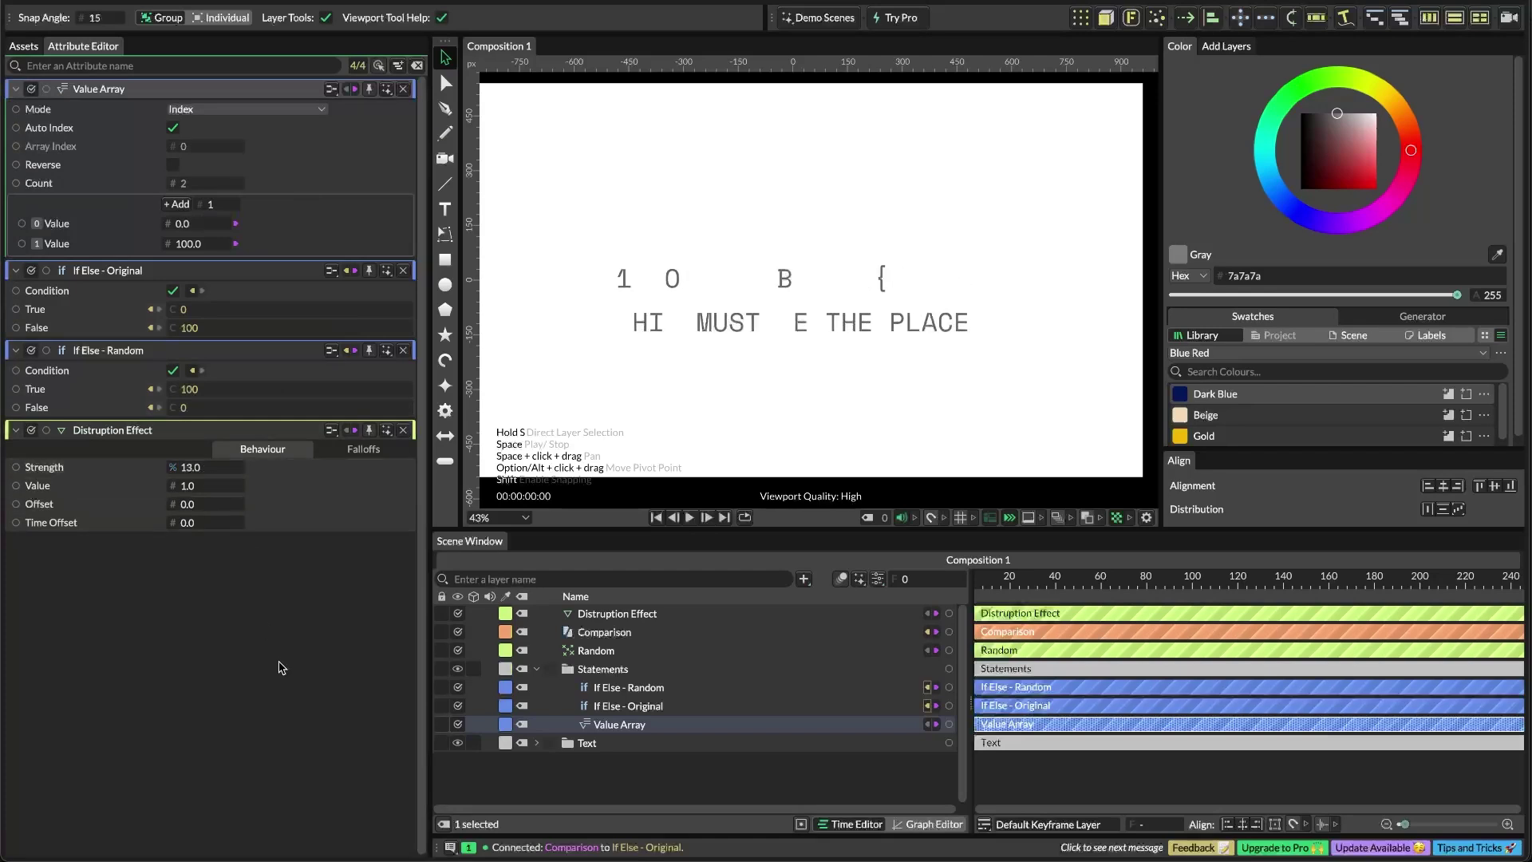
Vertically centre Text Shape - Random and Text Shape - Original in the composition, and scrub Distruption Effect's Strength to -51%
click(638, 743)
click(537, 743)
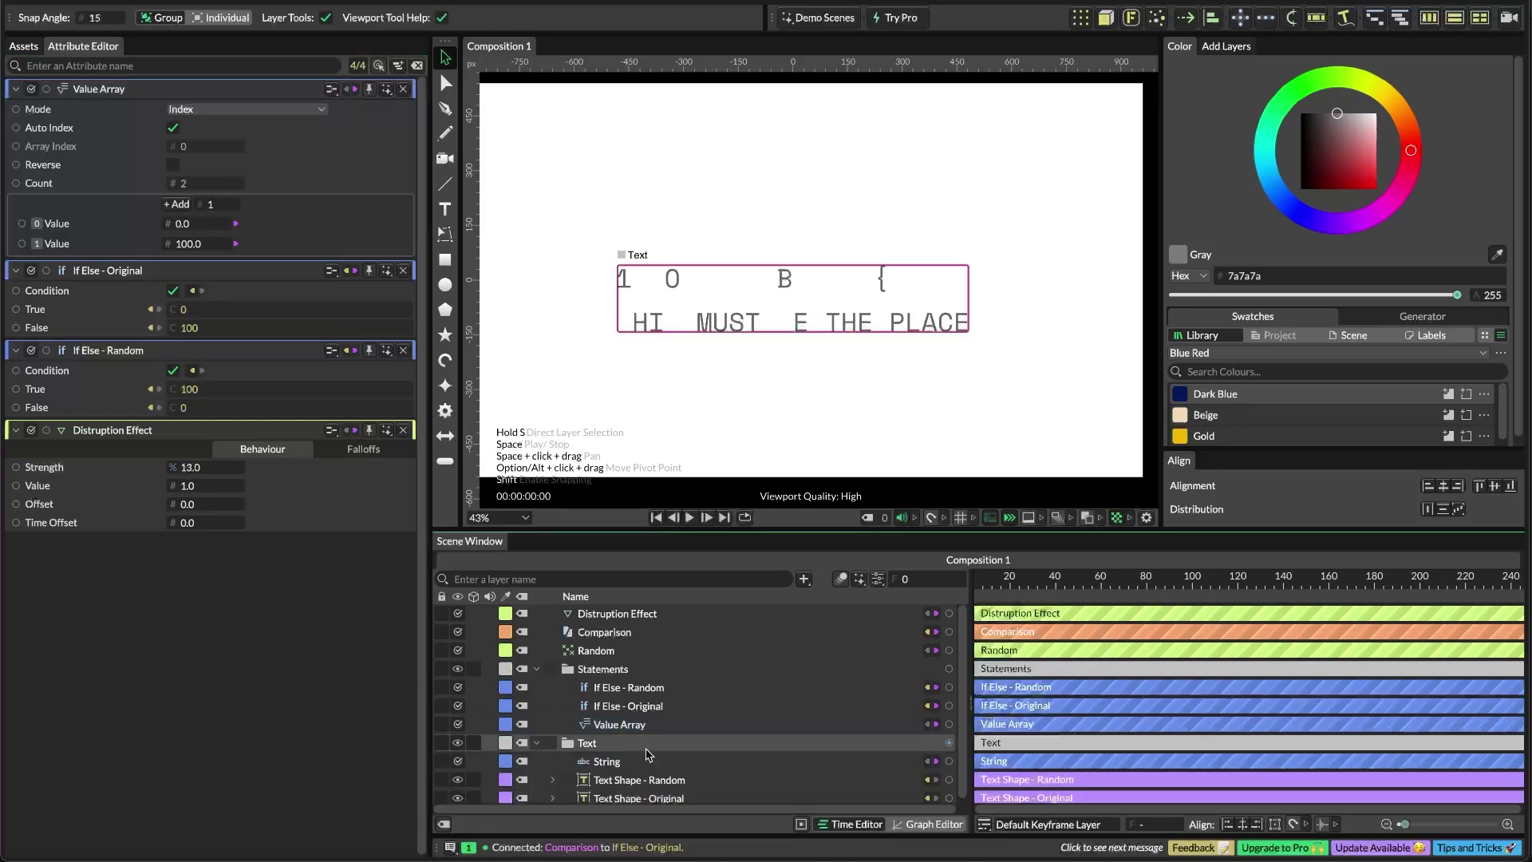
click(704, 779)
click(656, 784)
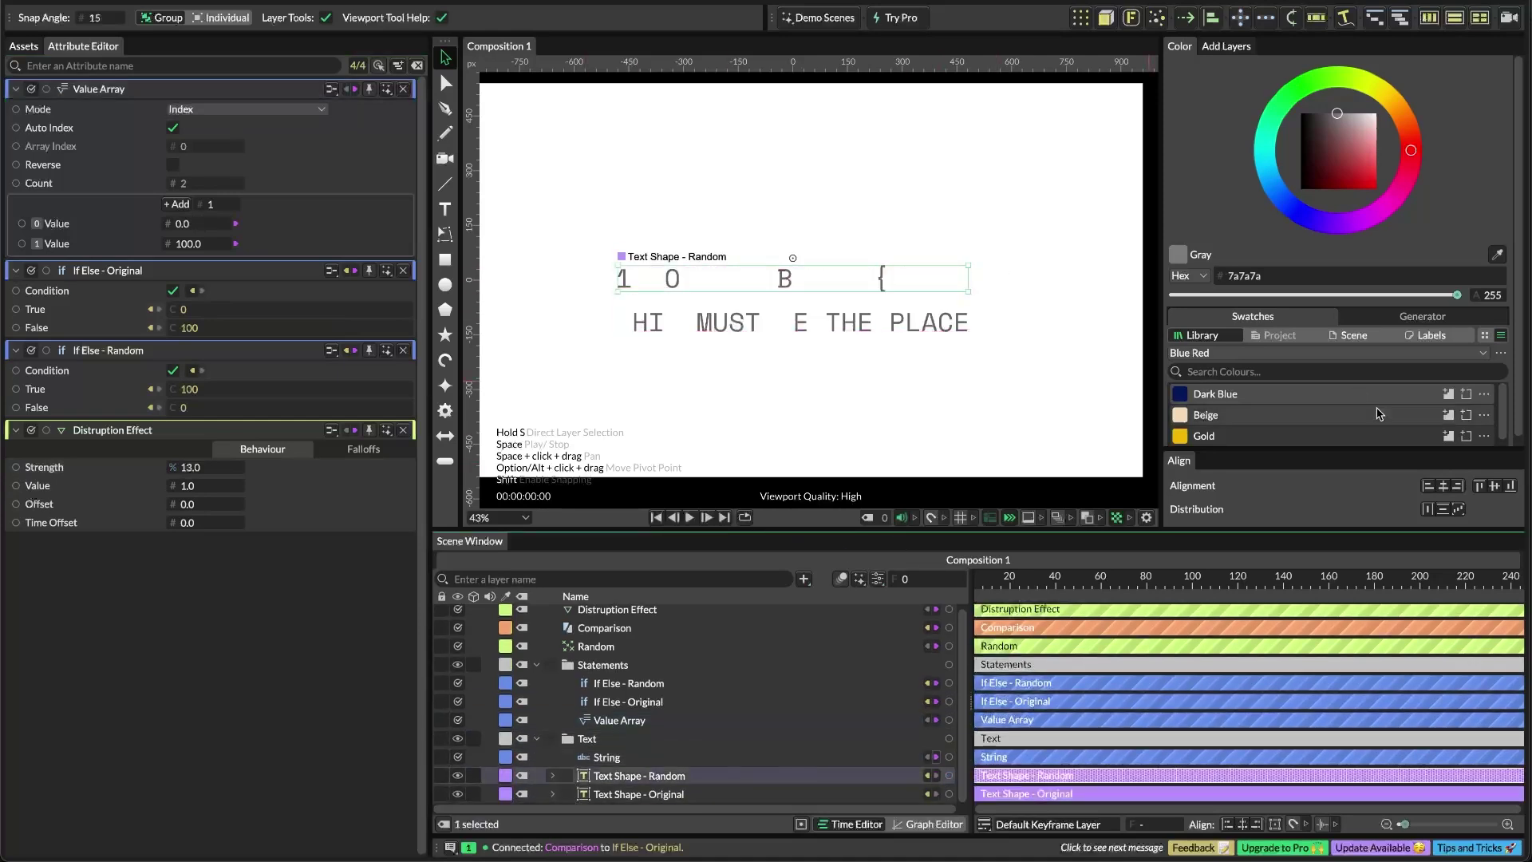
click(1493, 489)
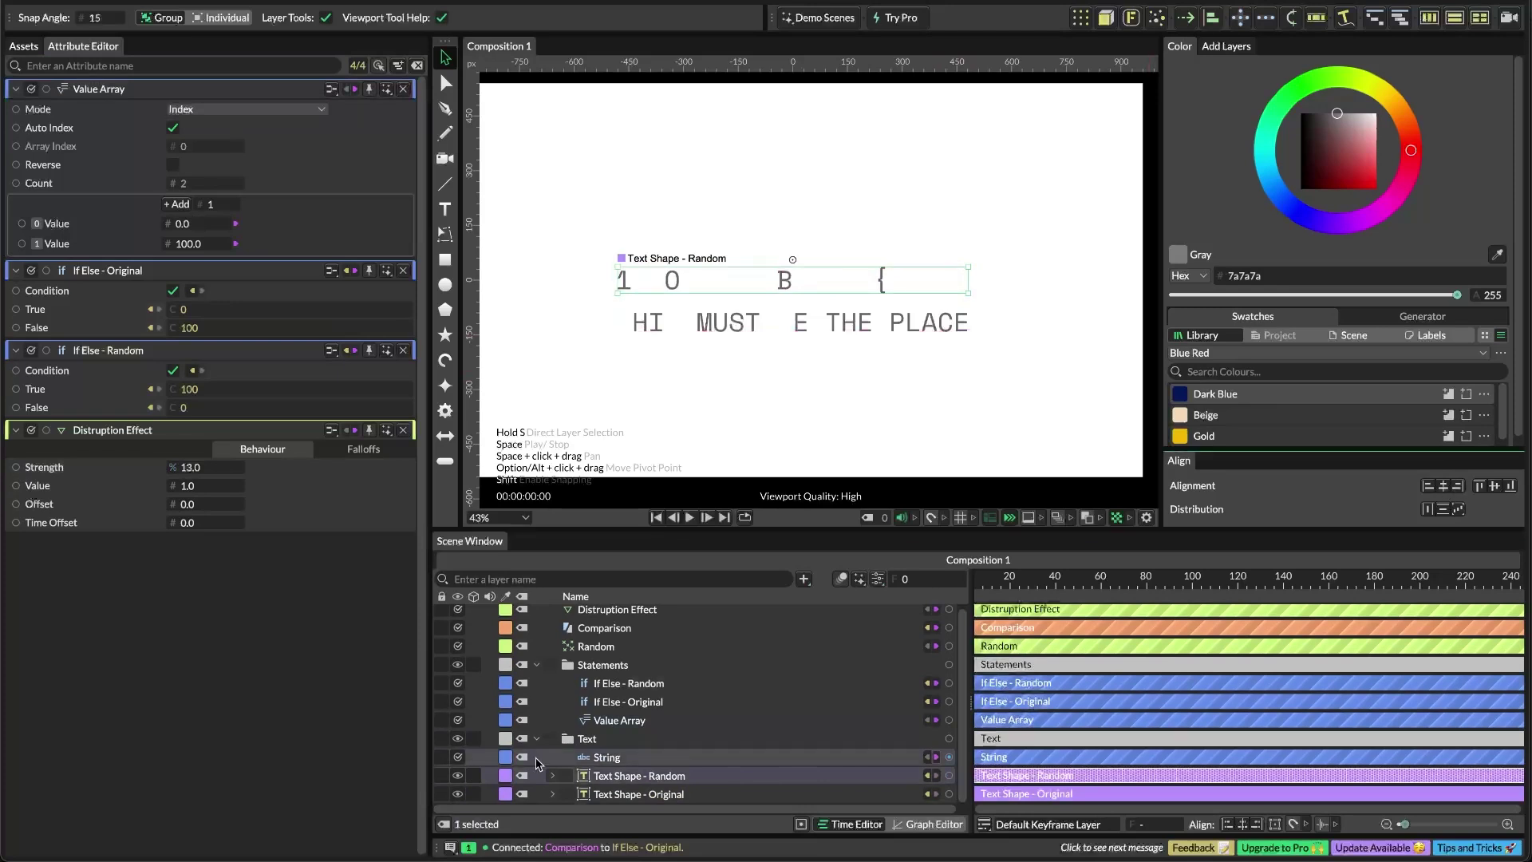
click(631, 798)
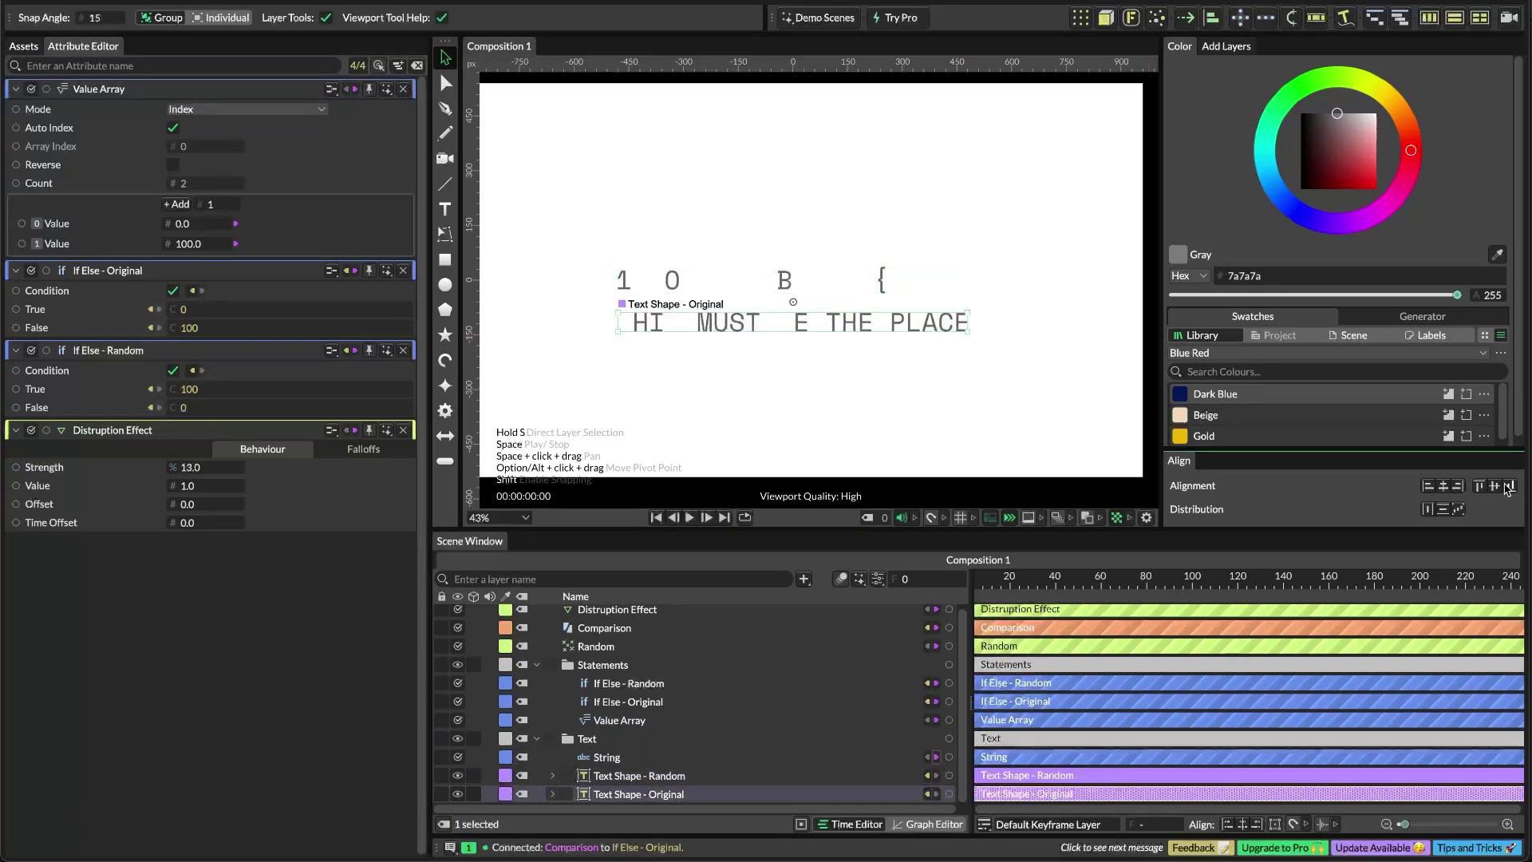
click(1496, 486)
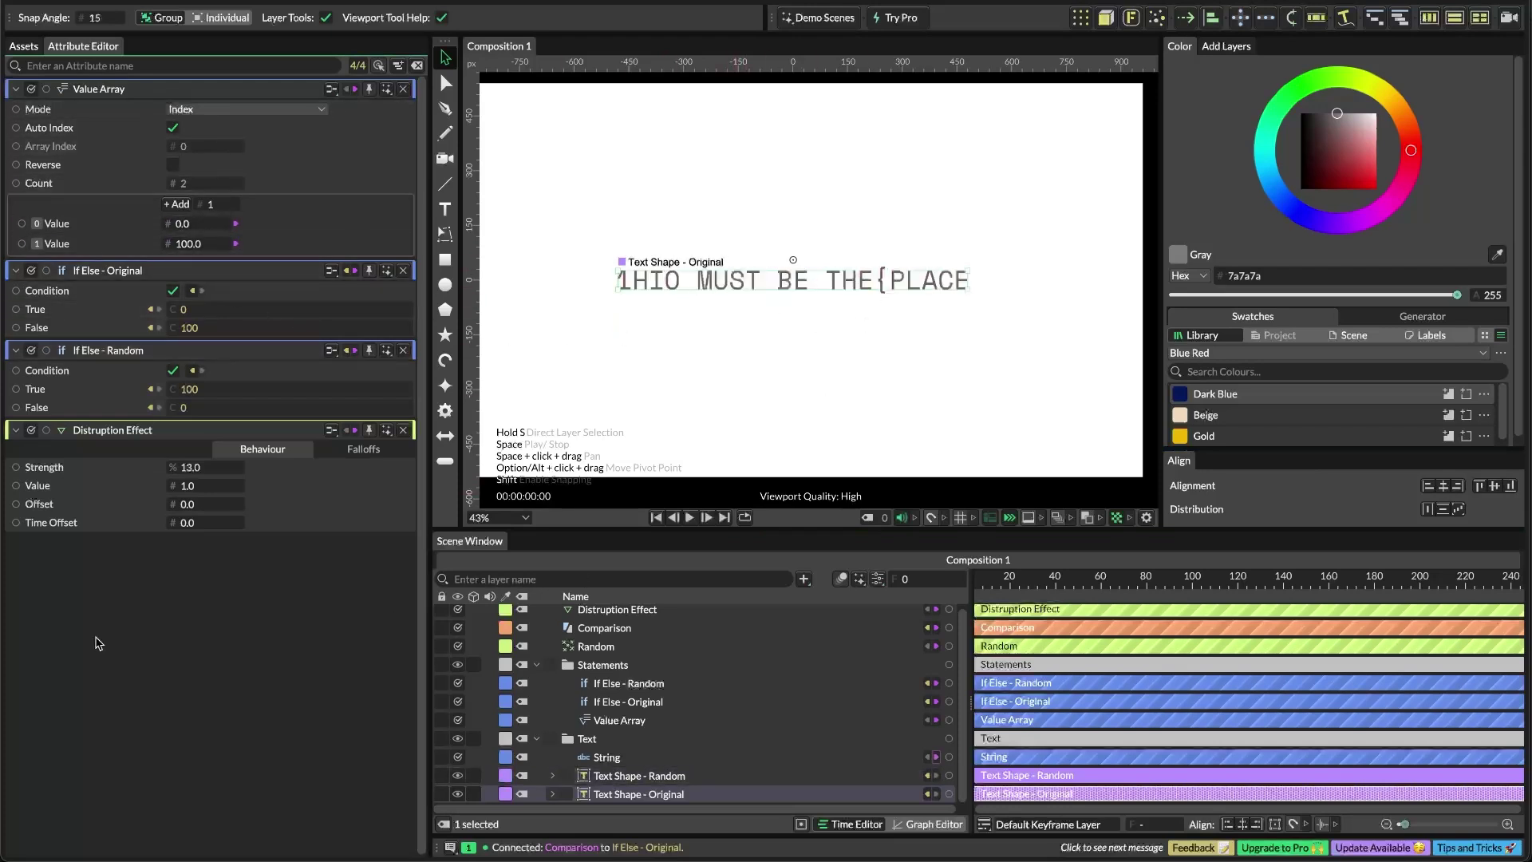
drag(196, 473, 262, 481)
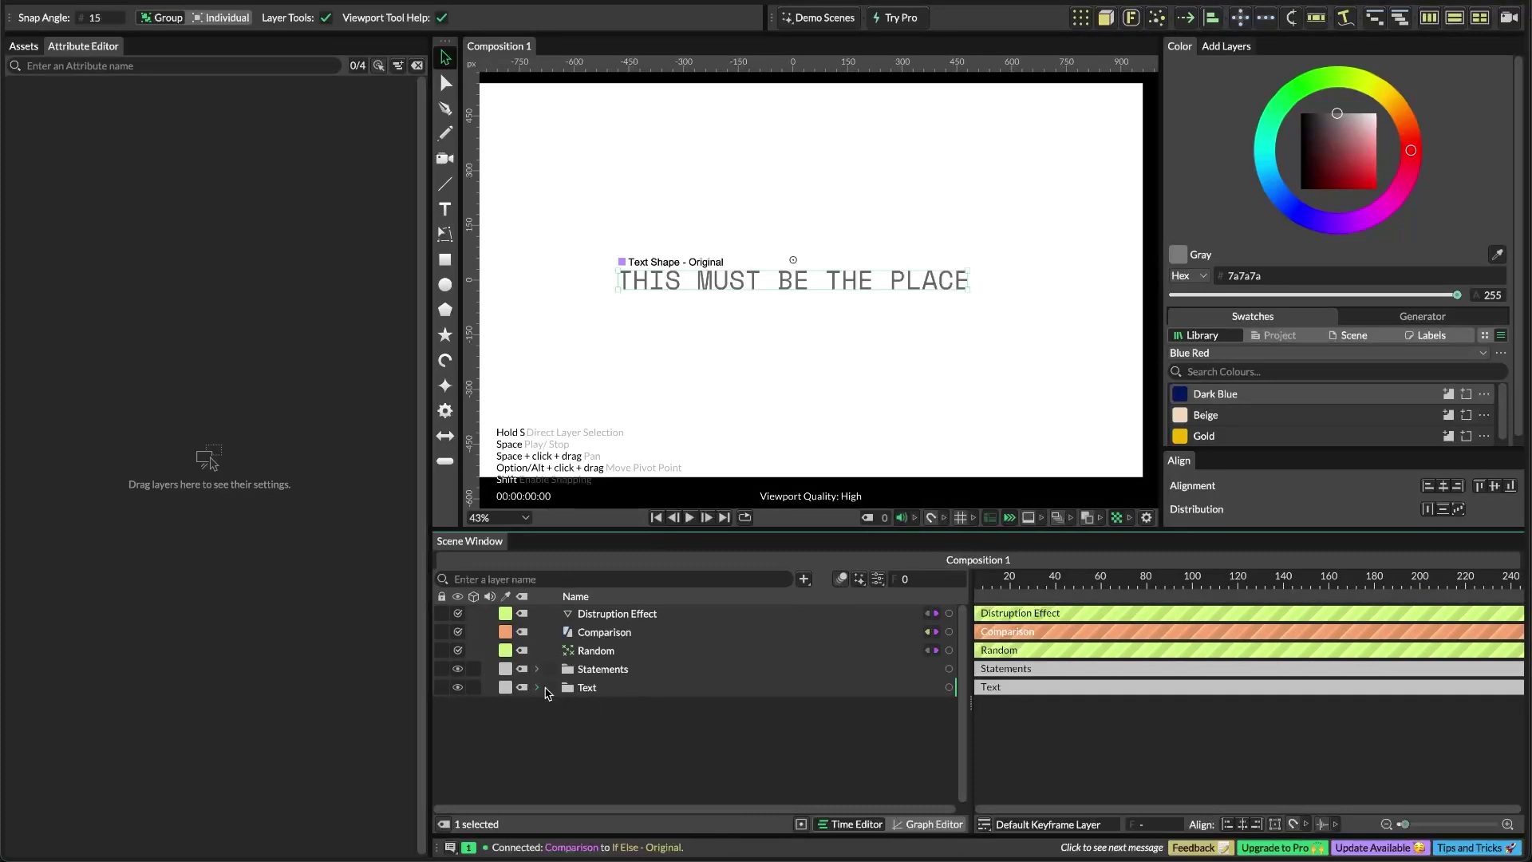
Set the fill color of Text Shape - Original in the Text group to black, hex 000000
click(538, 687)
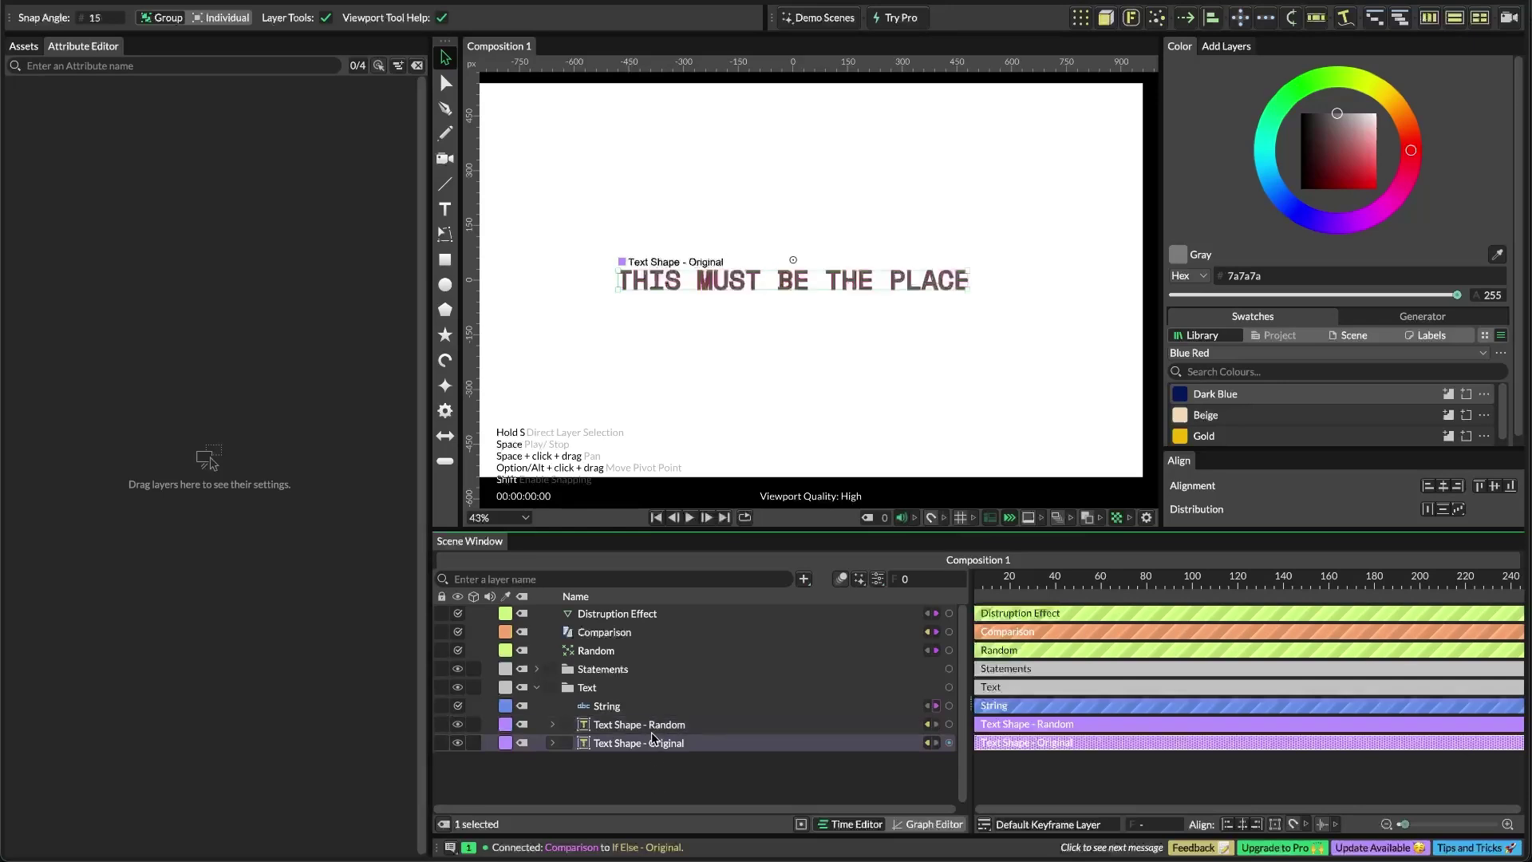
click(680, 802)
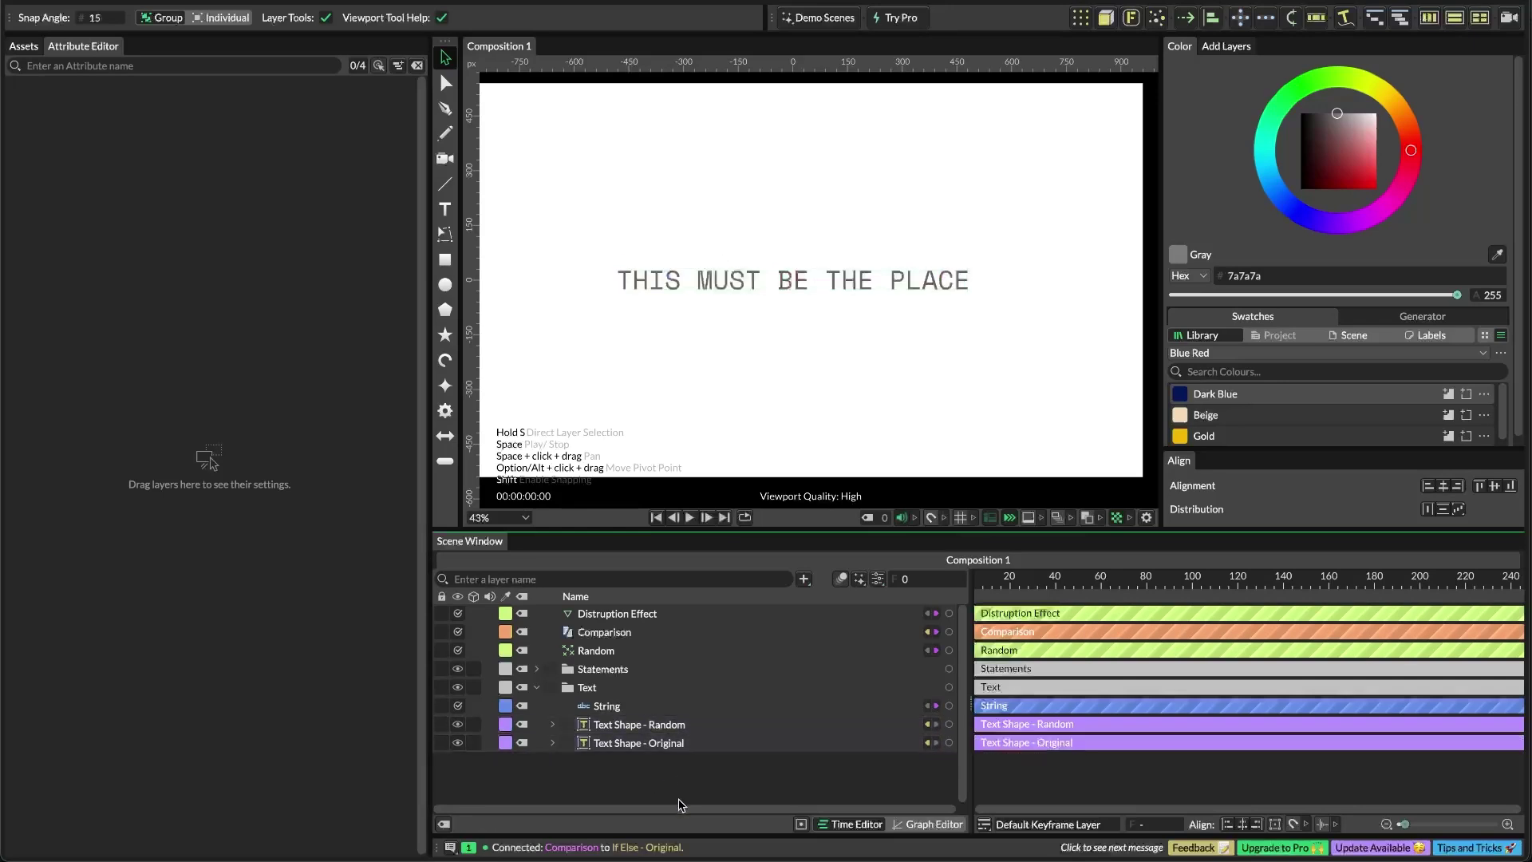
click(679, 749)
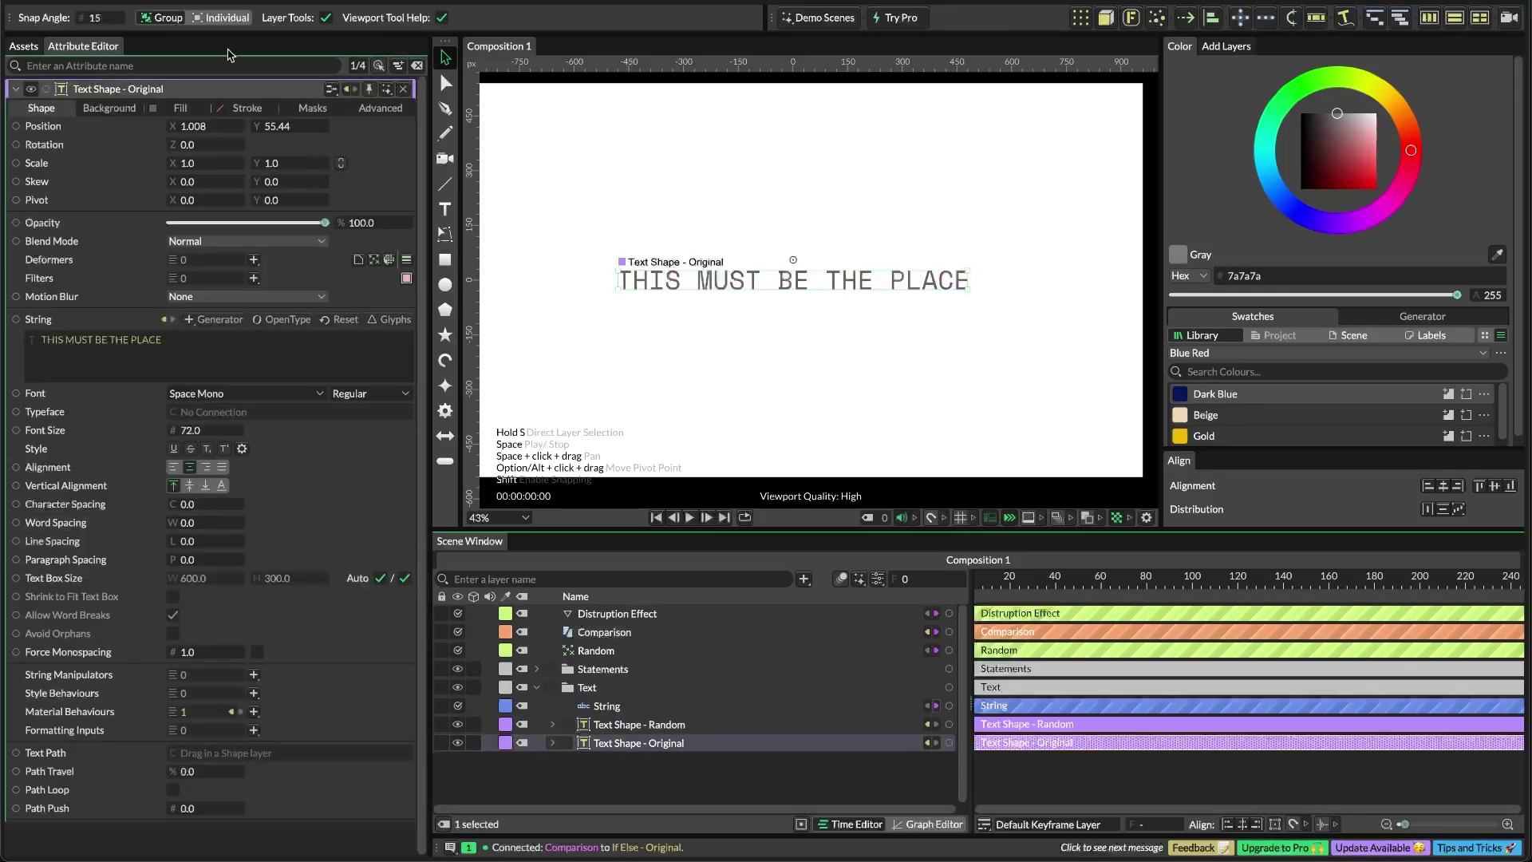
click(176, 109)
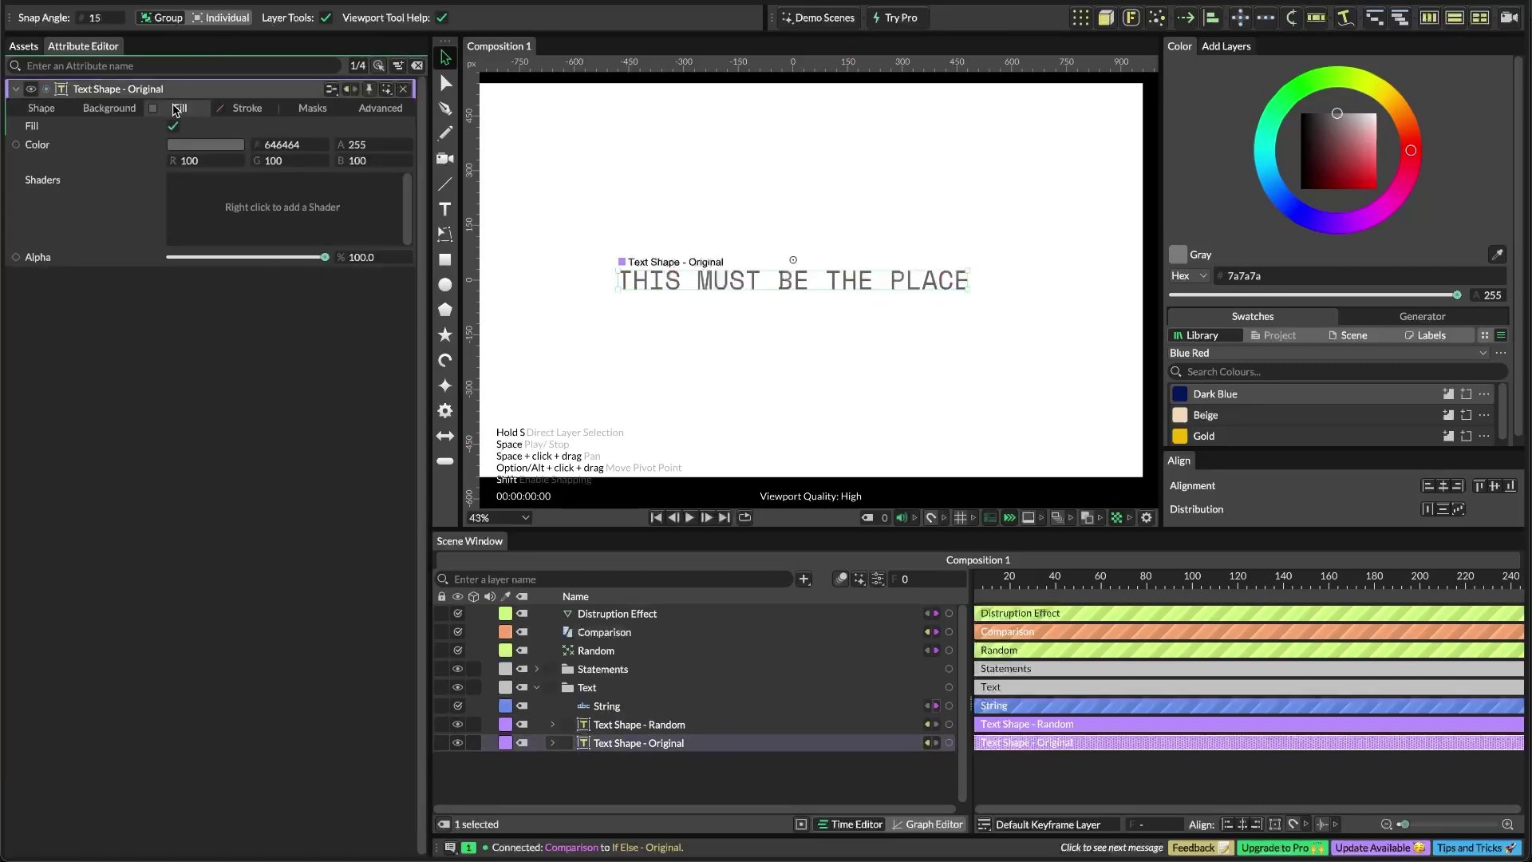
click(202, 145)
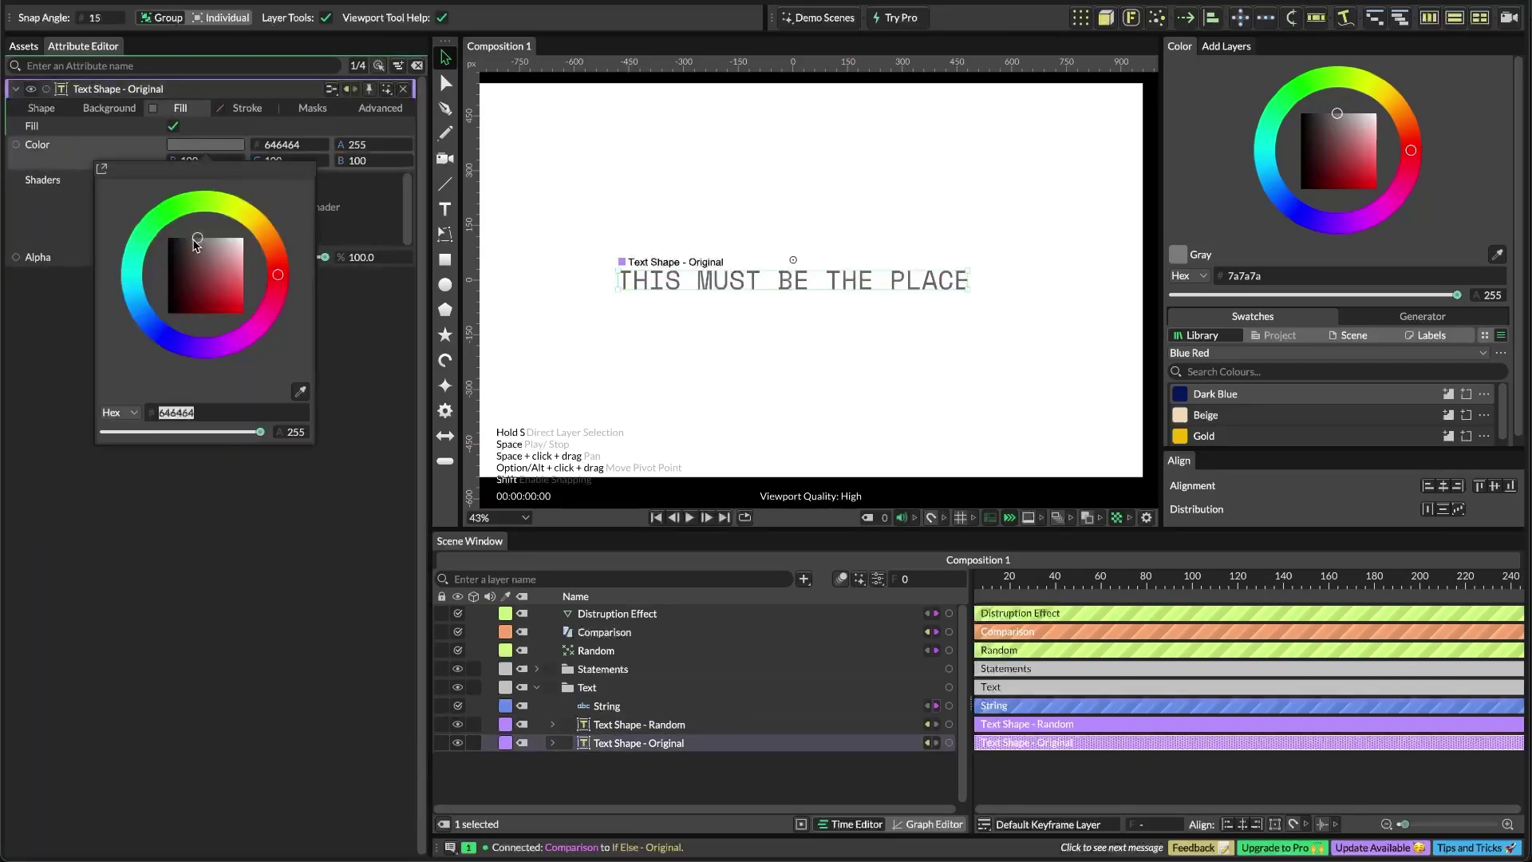
text(000000)
click(236, 570)
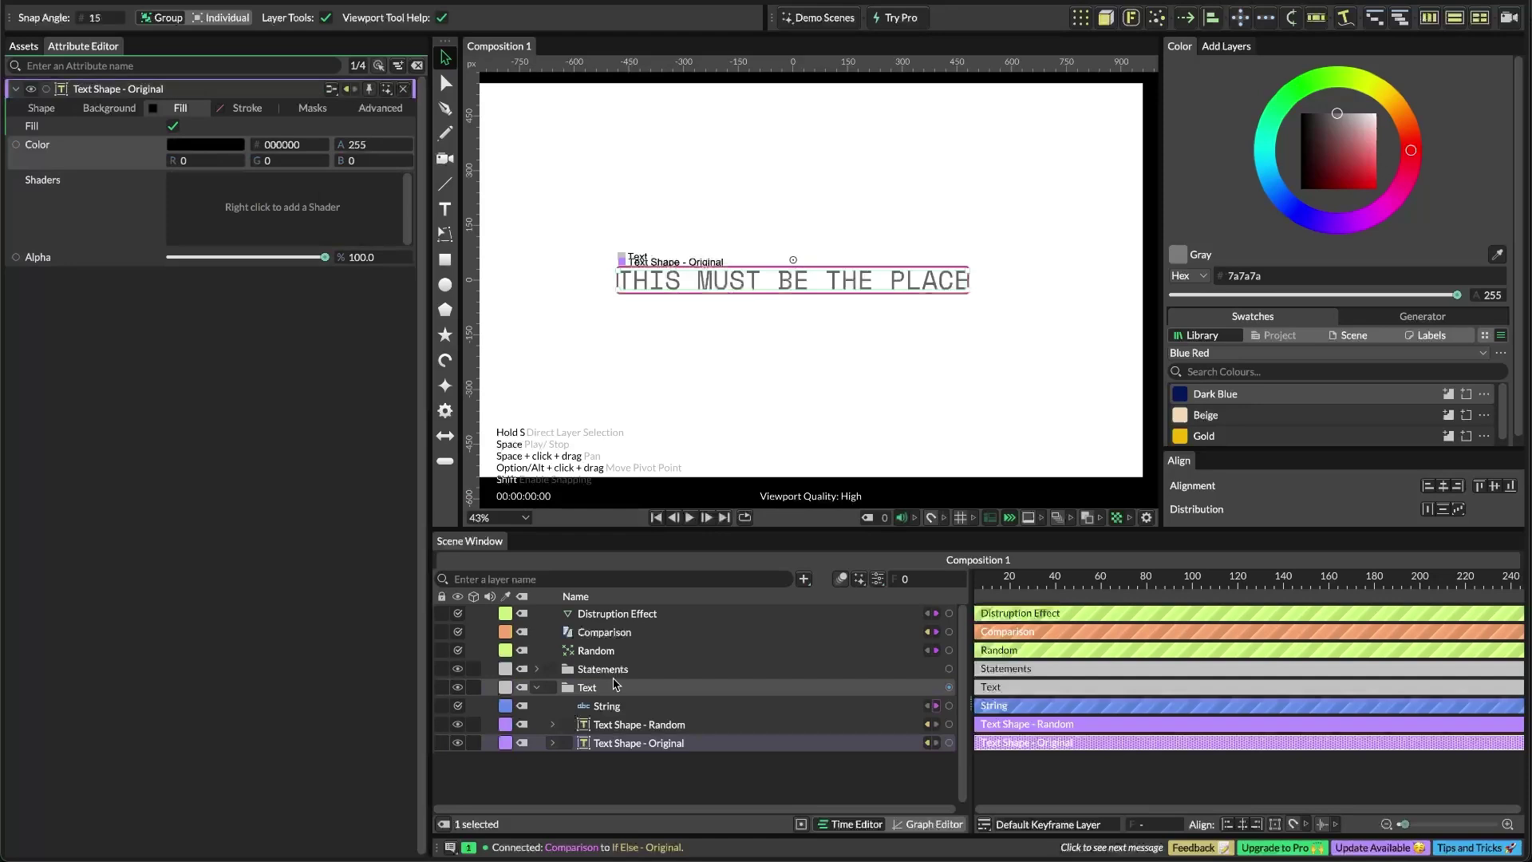
Set the fill color of the Apply Text Material under Text Shape - Original to black, hex 000000
click(597, 761)
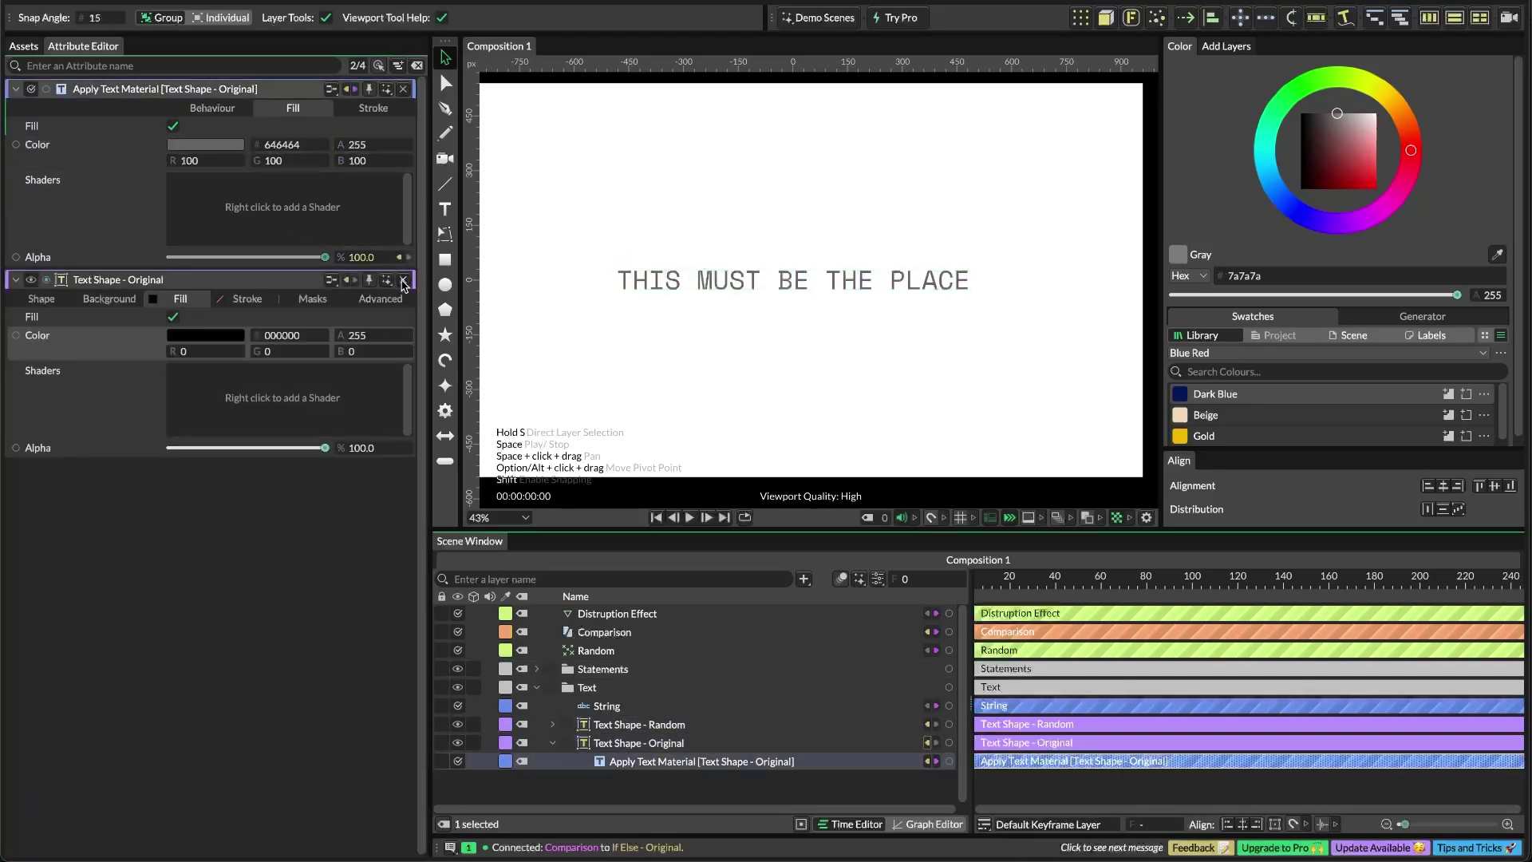
click(402, 280)
click(227, 145)
drag(189, 256, 134, 201)
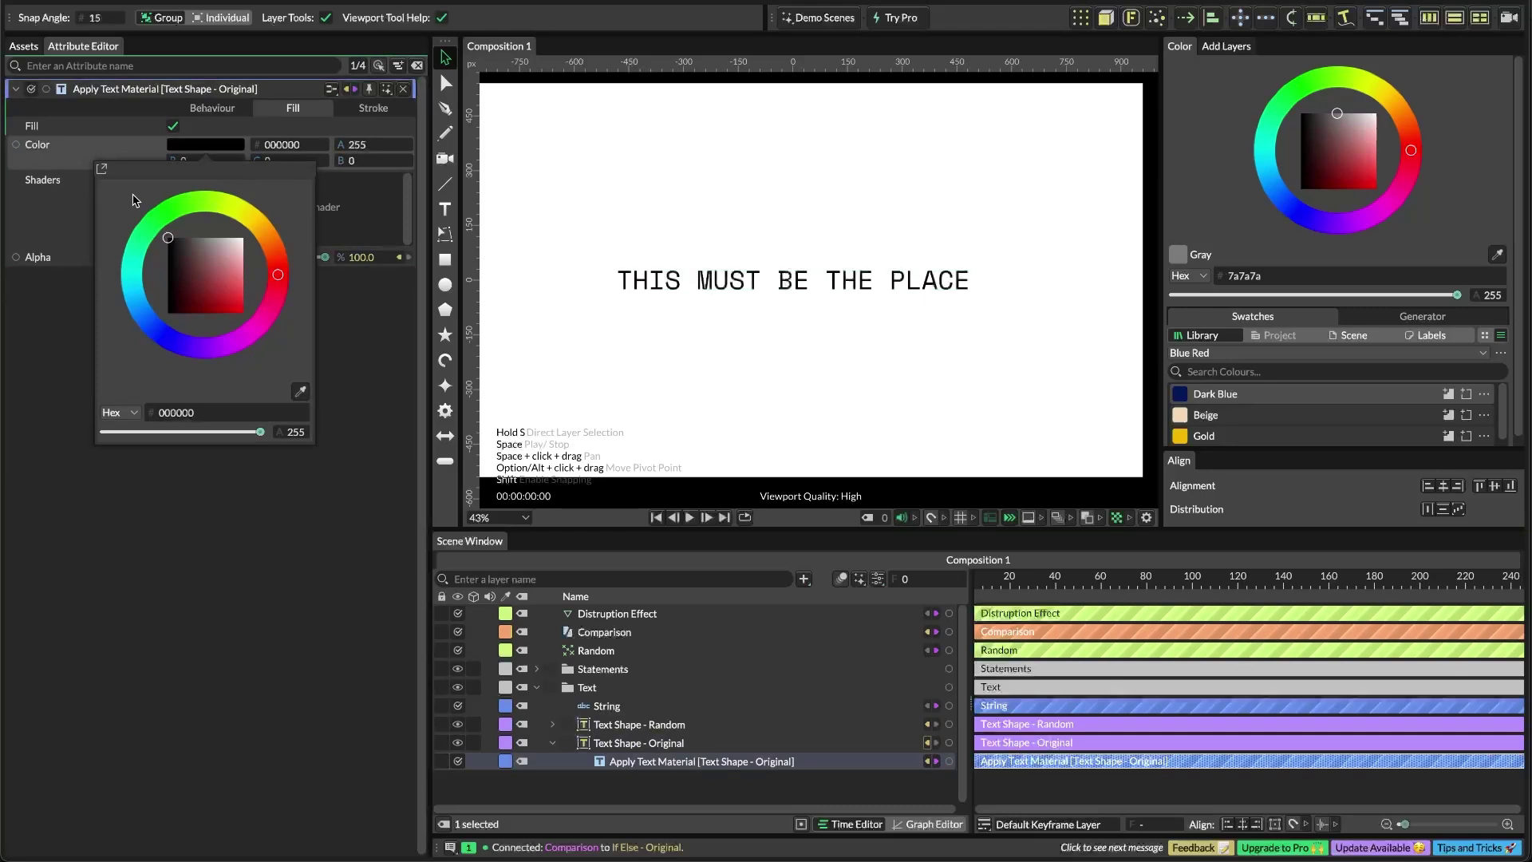
click(275, 556)
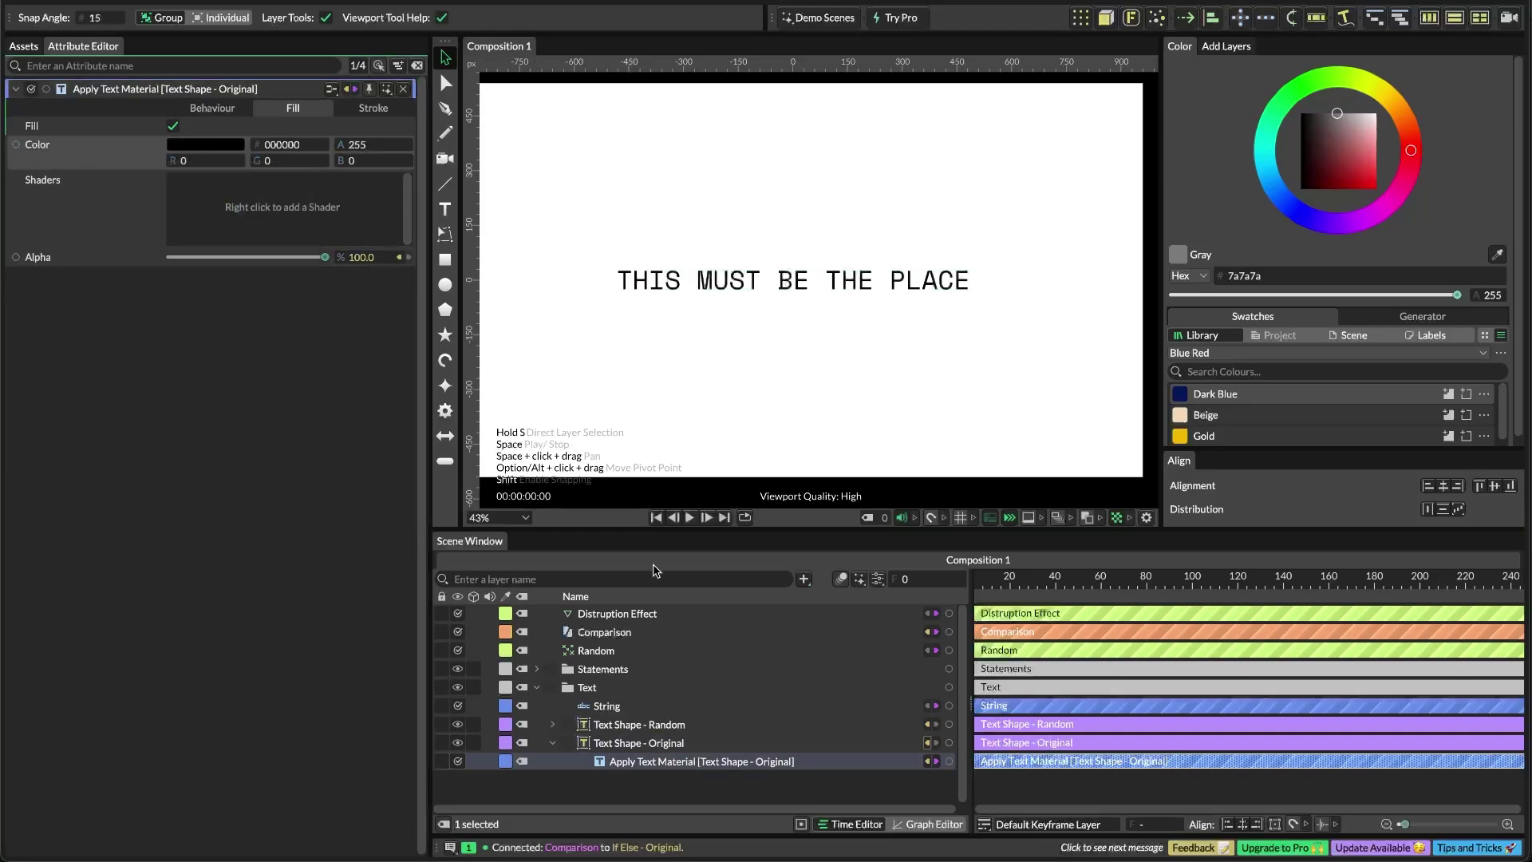
Set Distruption Effect's Strength to 50% and create a Color Array from the Blue Red palette
click(618, 613)
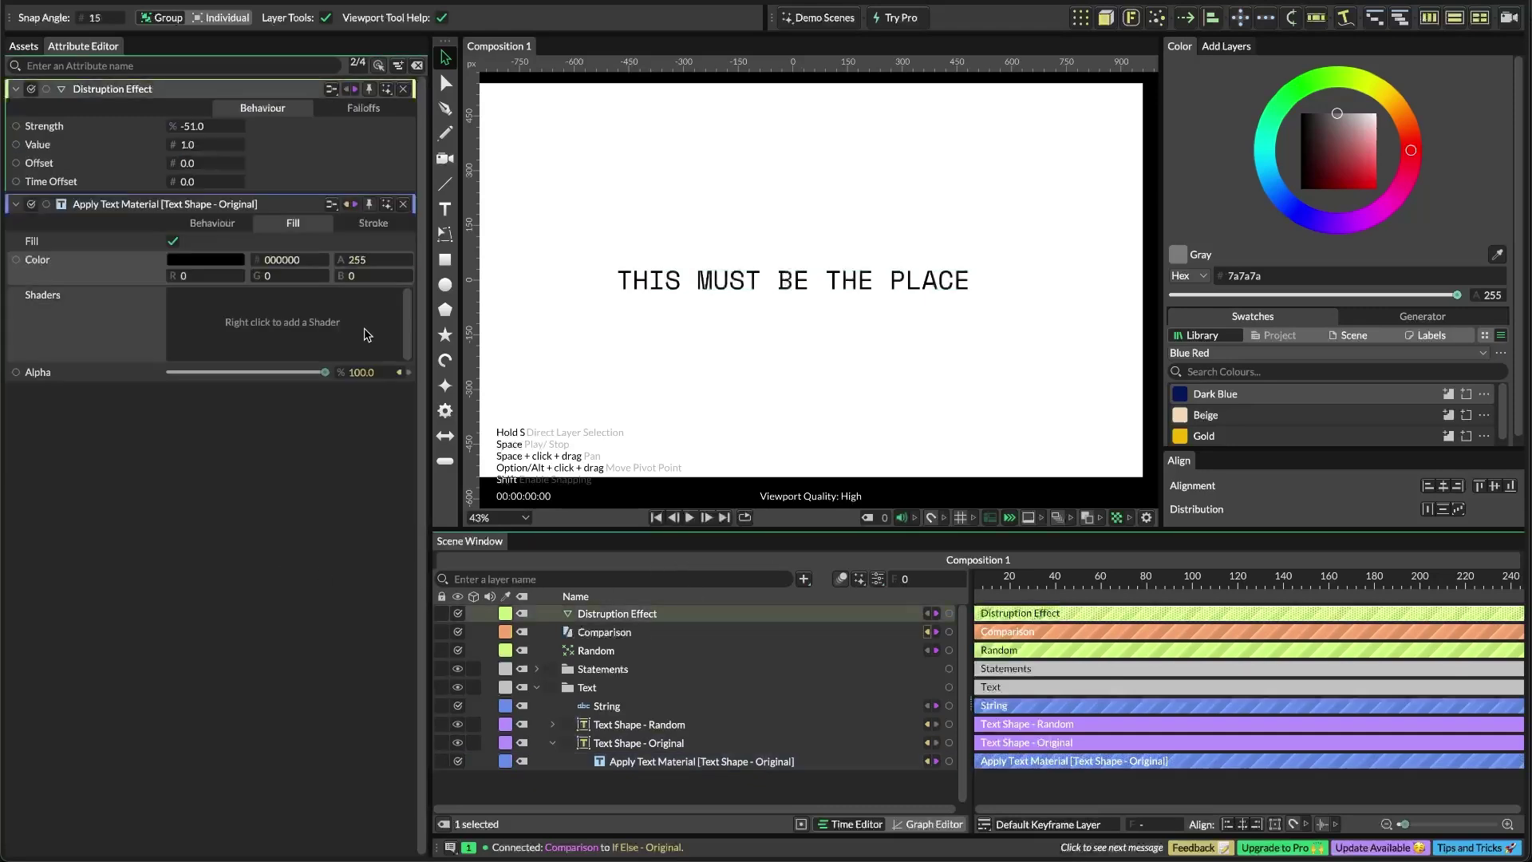
drag(196, 126, 294, 135)
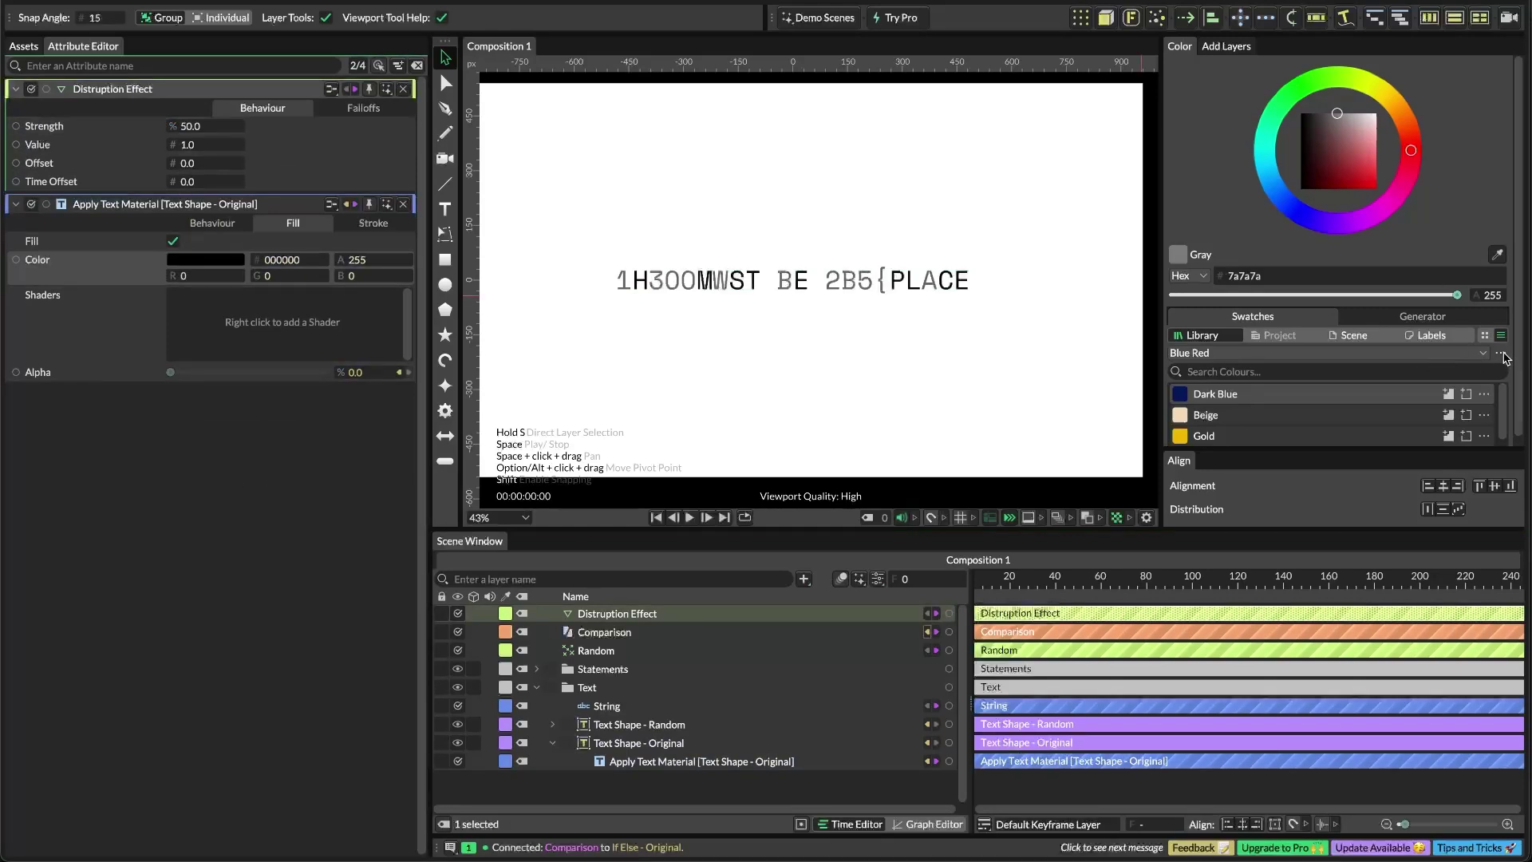
click(1502, 355)
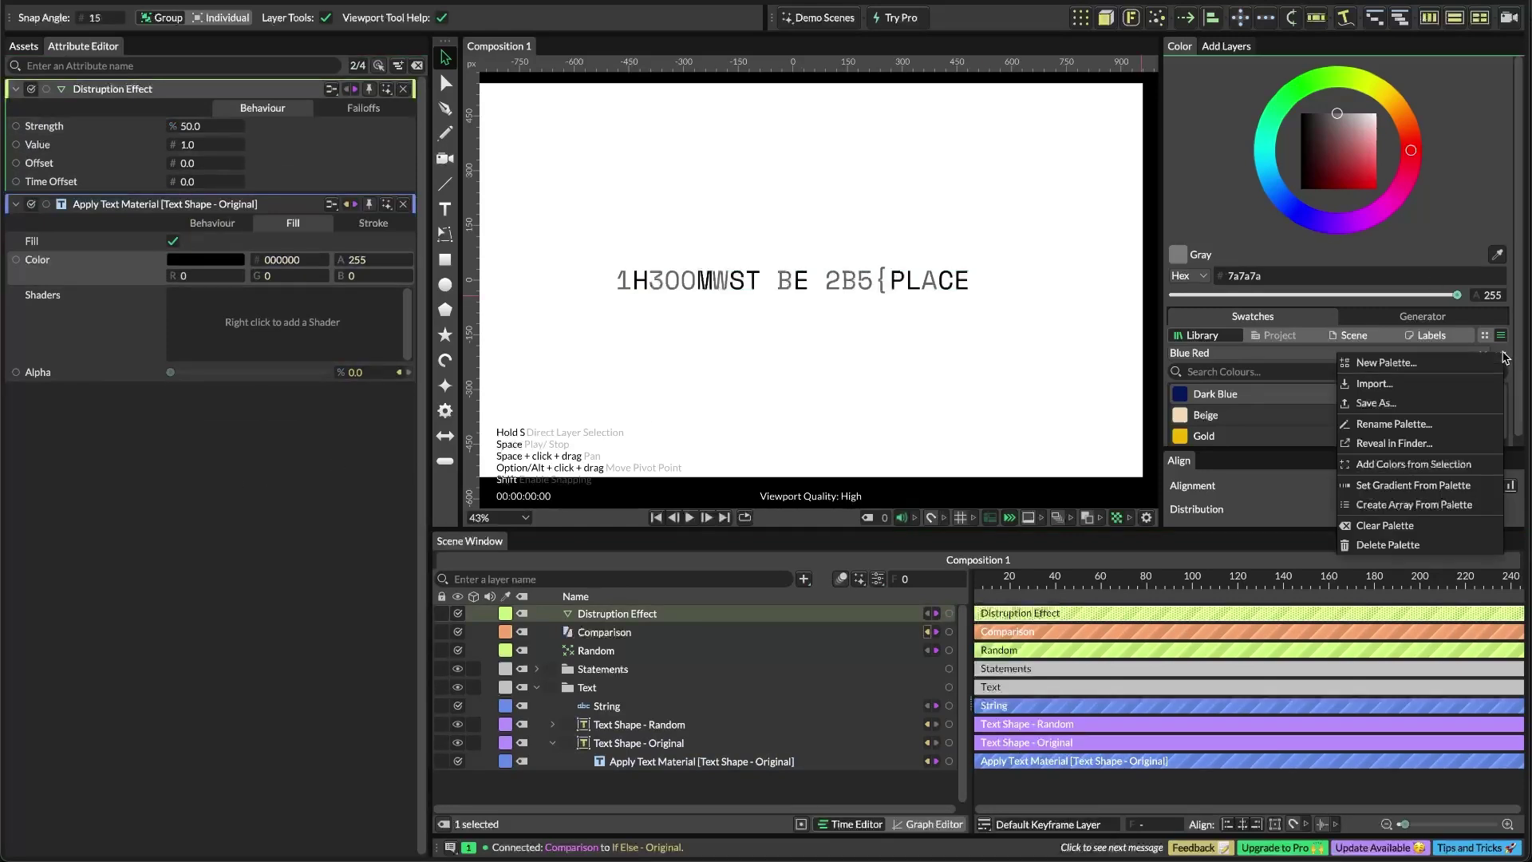
click(1436, 511)
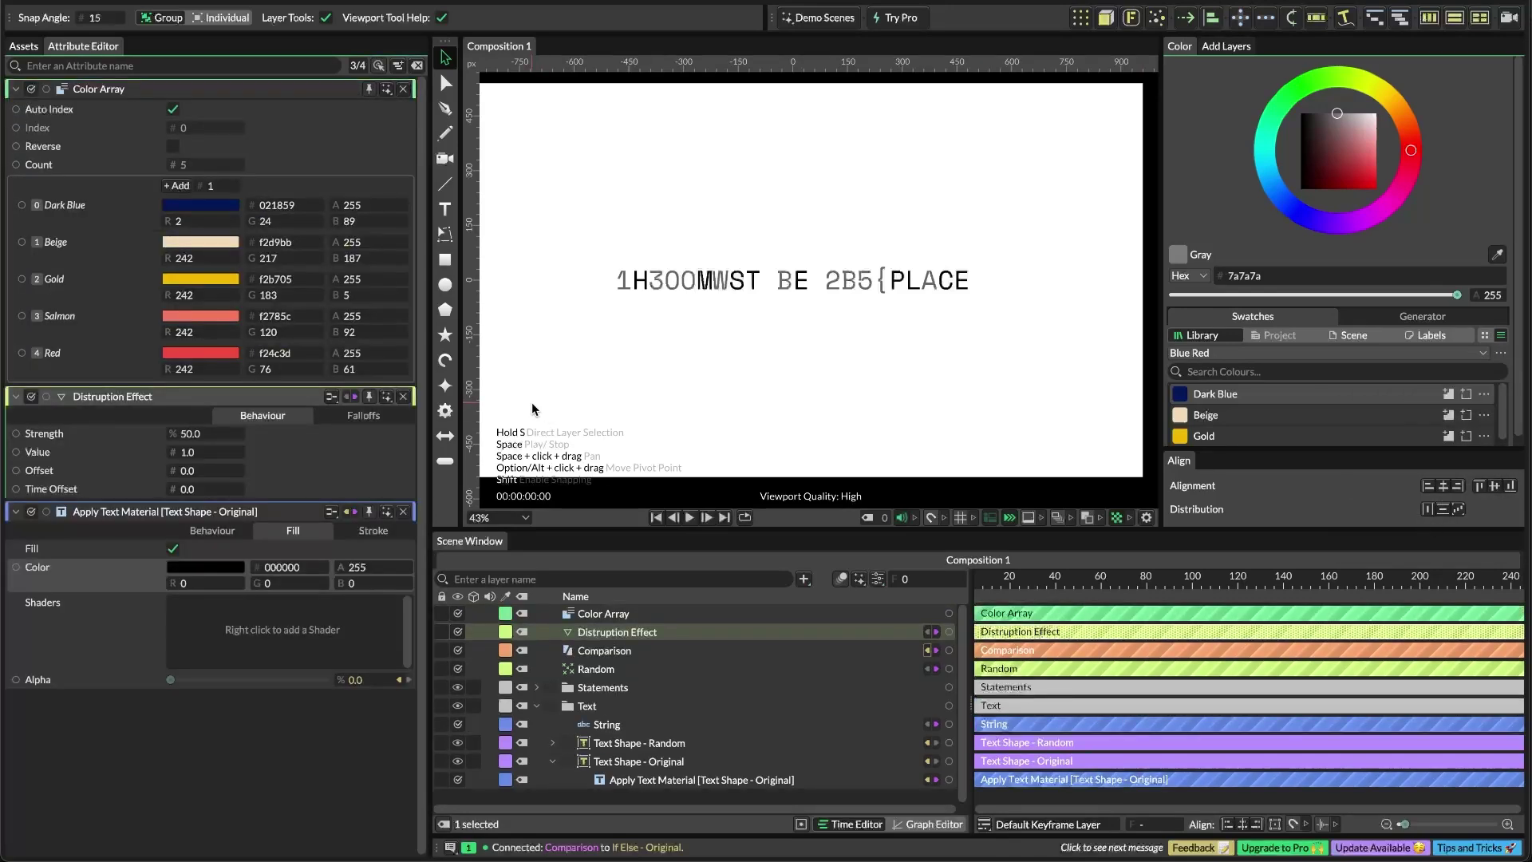
Connect the Color Array to the fill color of Apply Text Material 2 under Text Shape - Random, and remove both from the attribute view
click(553, 743)
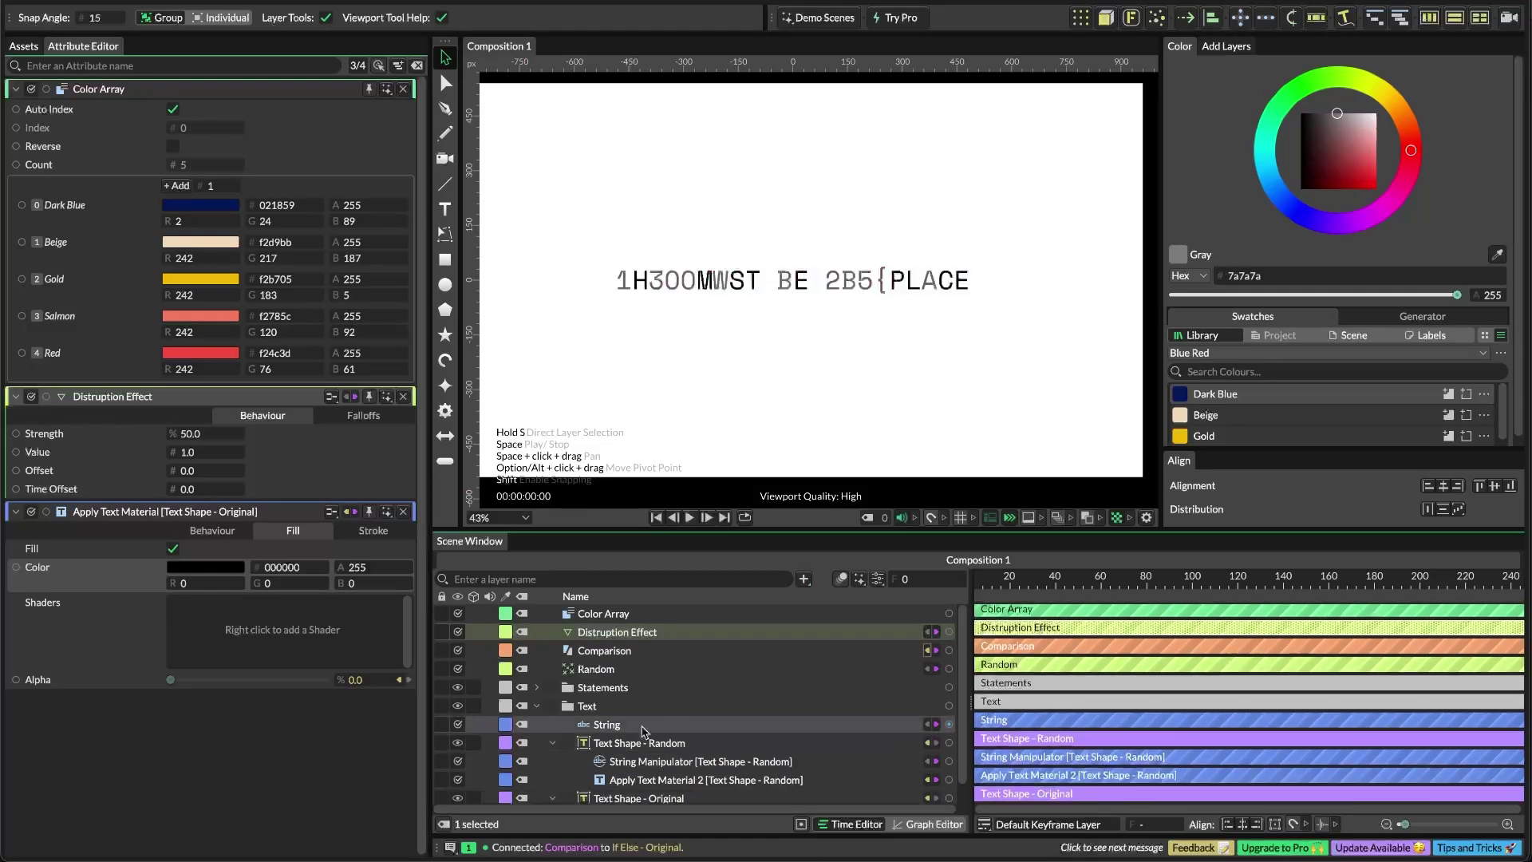
scroll(638, 742, down, 1)
click(734, 768)
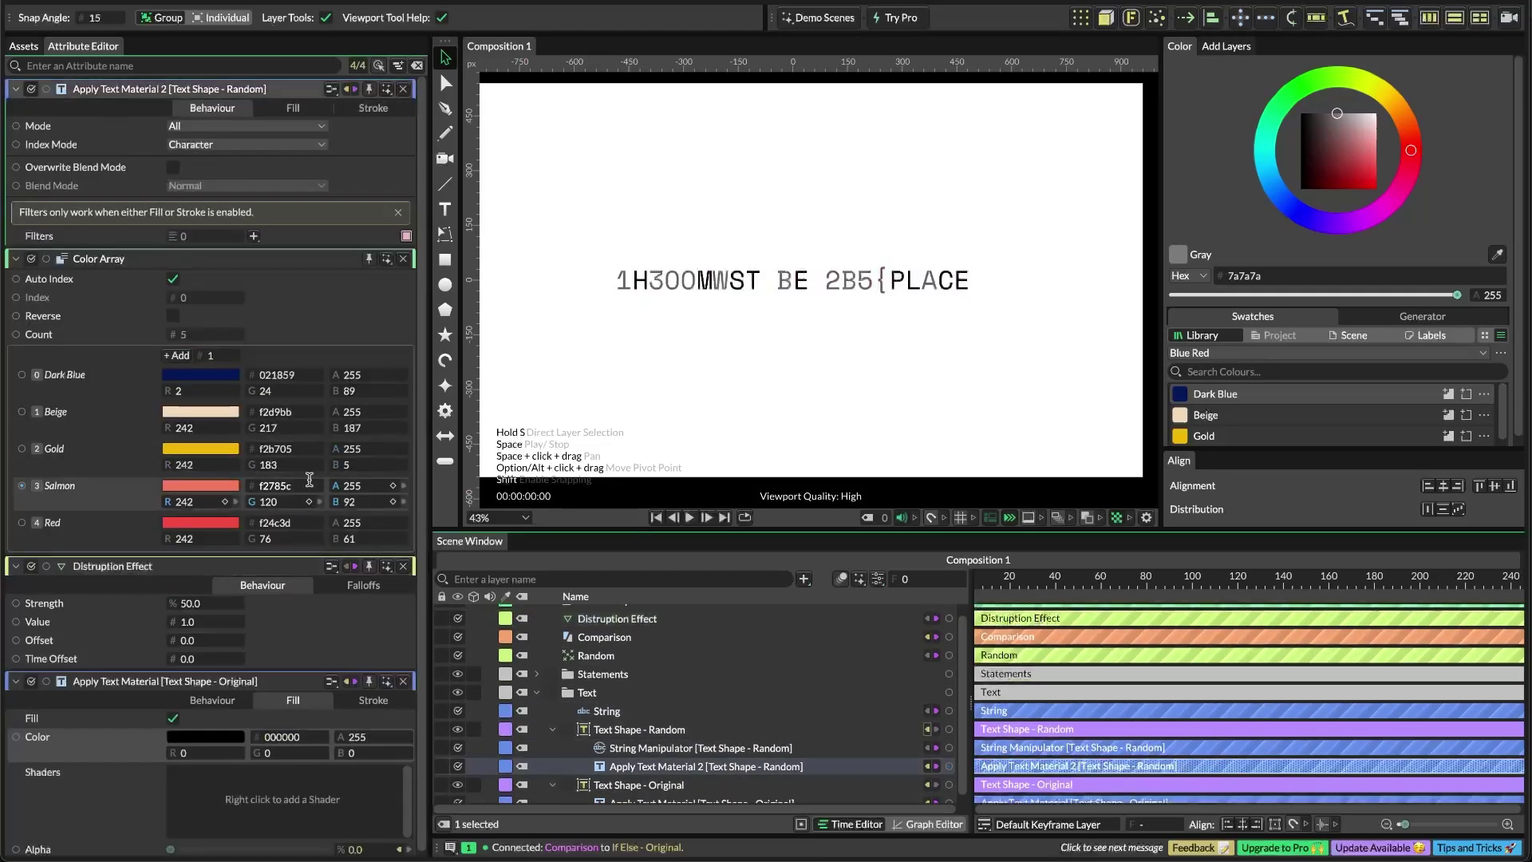
click(295, 109)
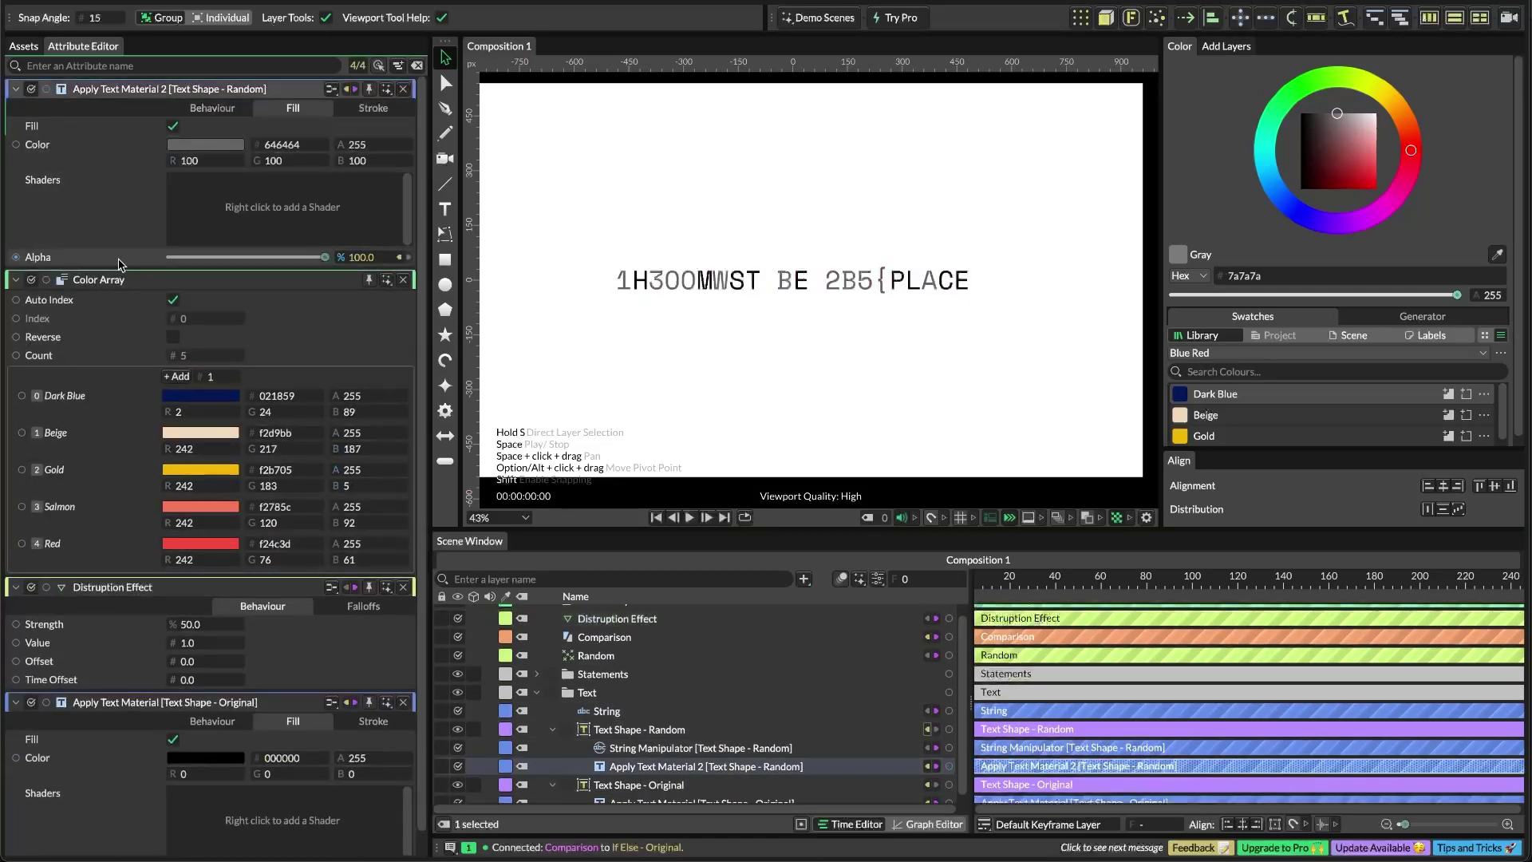
drag(88, 280, 187, 149)
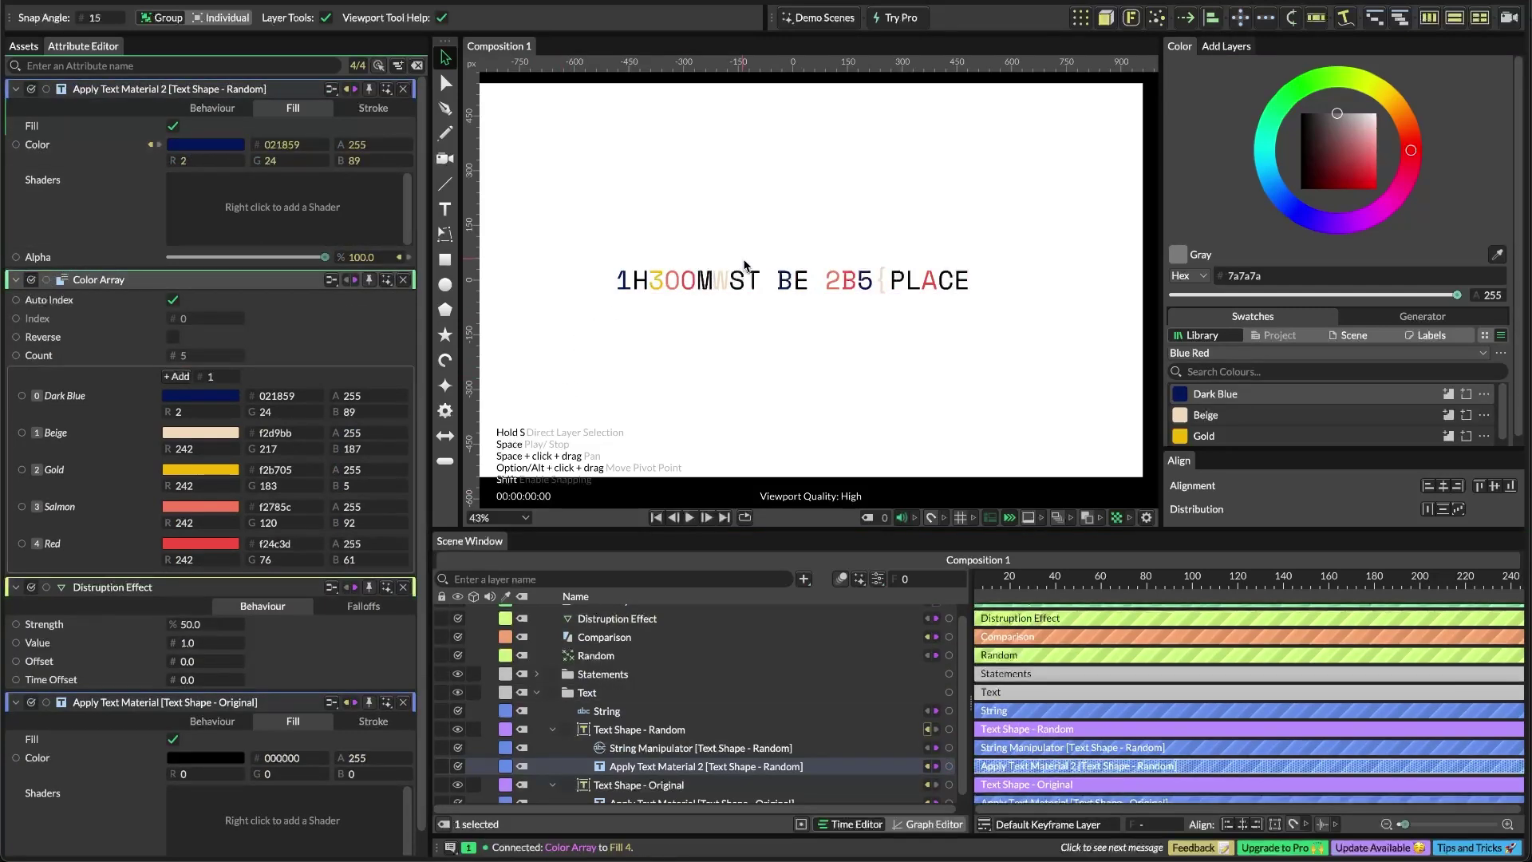
click(403, 88)
click(403, 89)
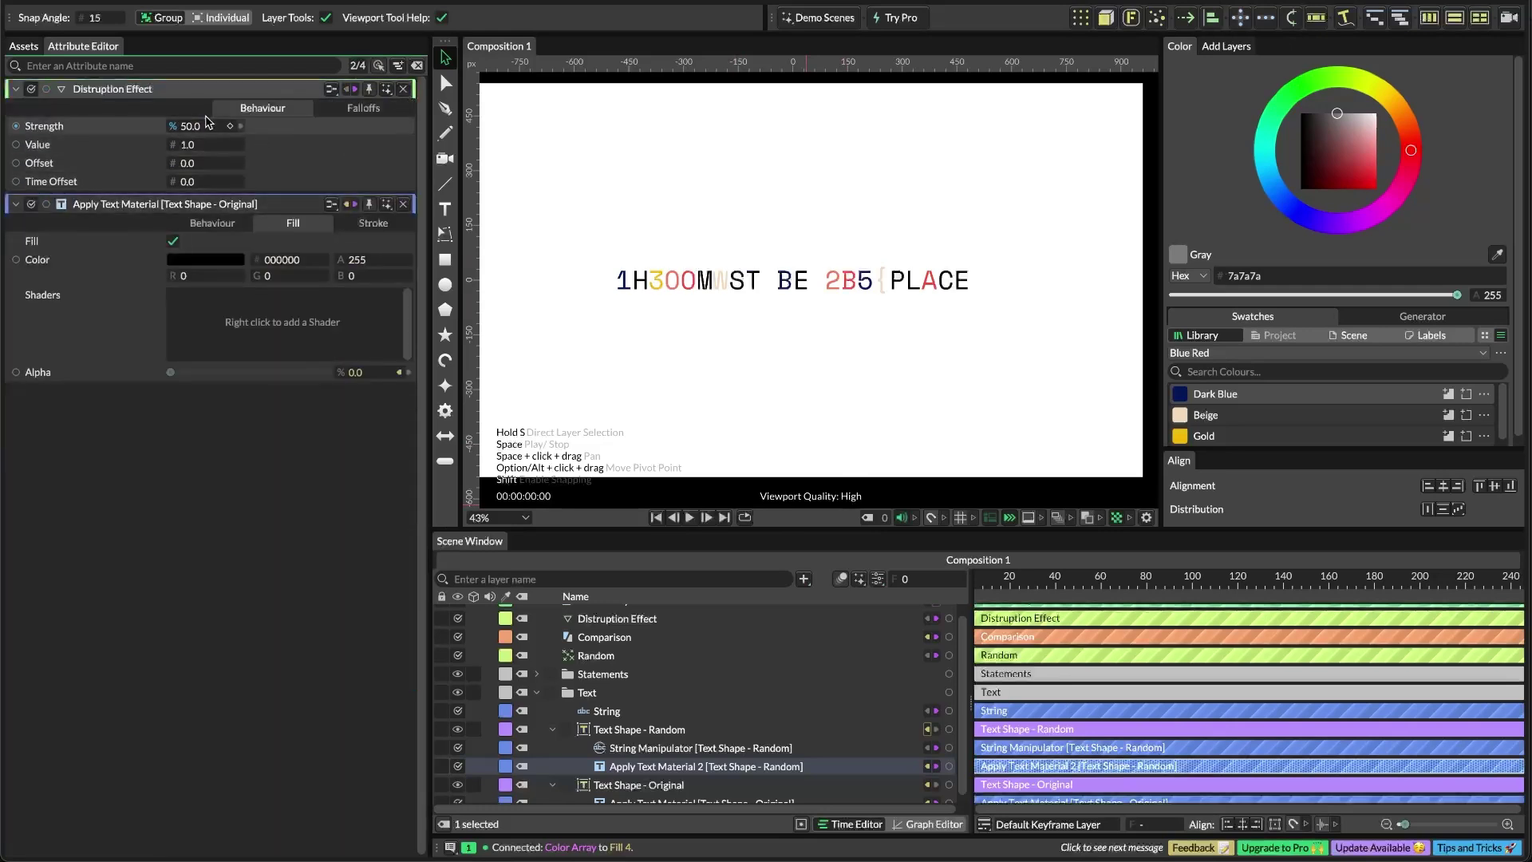
Set Distruption Effect's Strength to 60%
drag(199, 126, 163, 146)
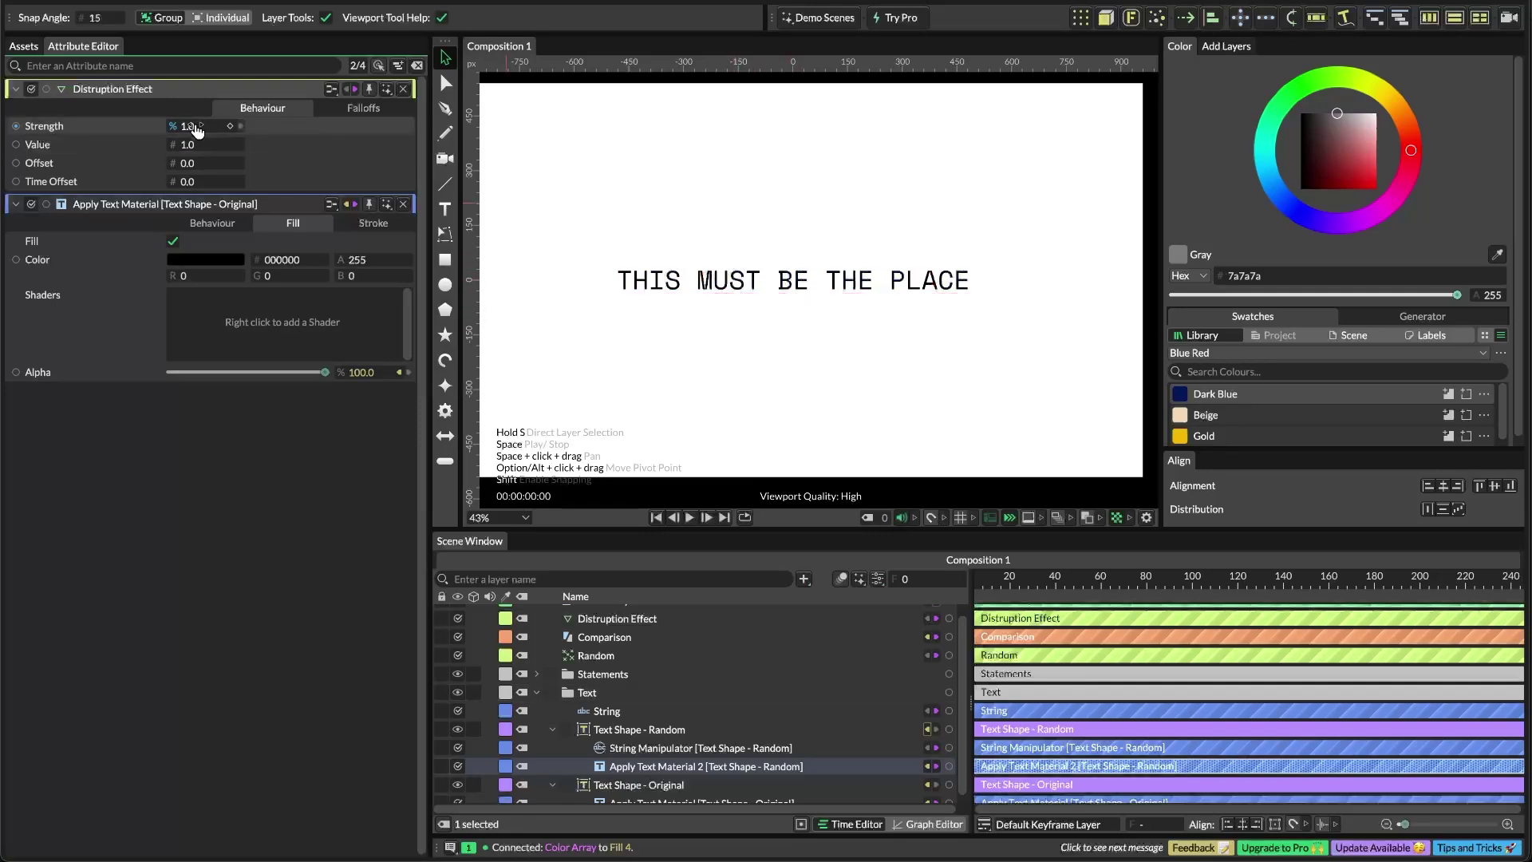
drag(195, 130, 258, 132)
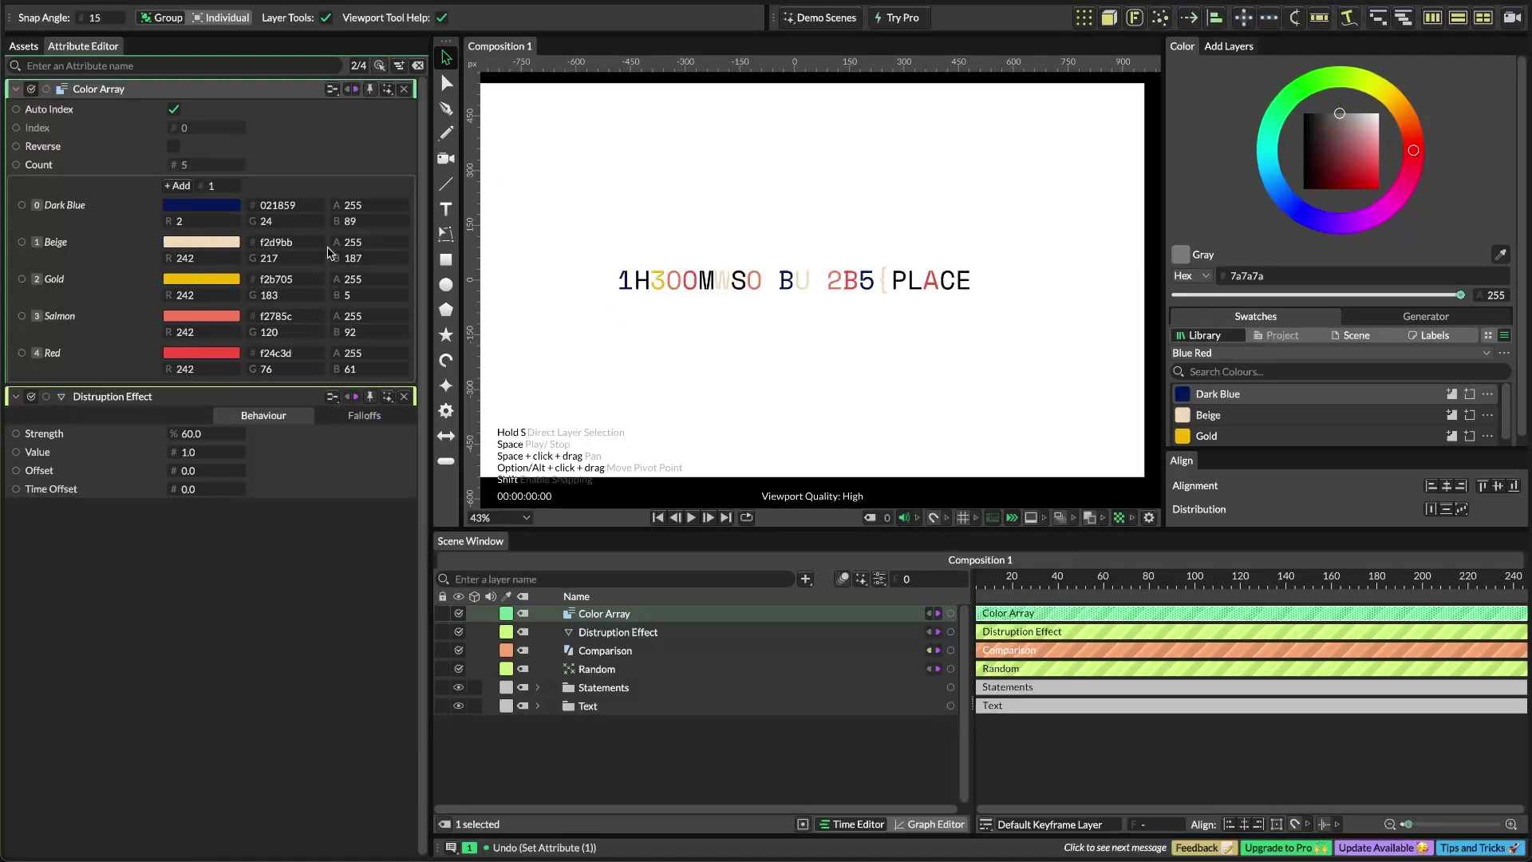
Lighten the Color Array's Dark Blue entry to hex 879ad2 and delete the Salmon entry
click(213, 208)
mouse_move(217, 333)
mouse_down()
mouse_move(218, 308)
mouse_move(239, 323)
mouse_move(226, 327)
mouse_up()
click(164, 552)
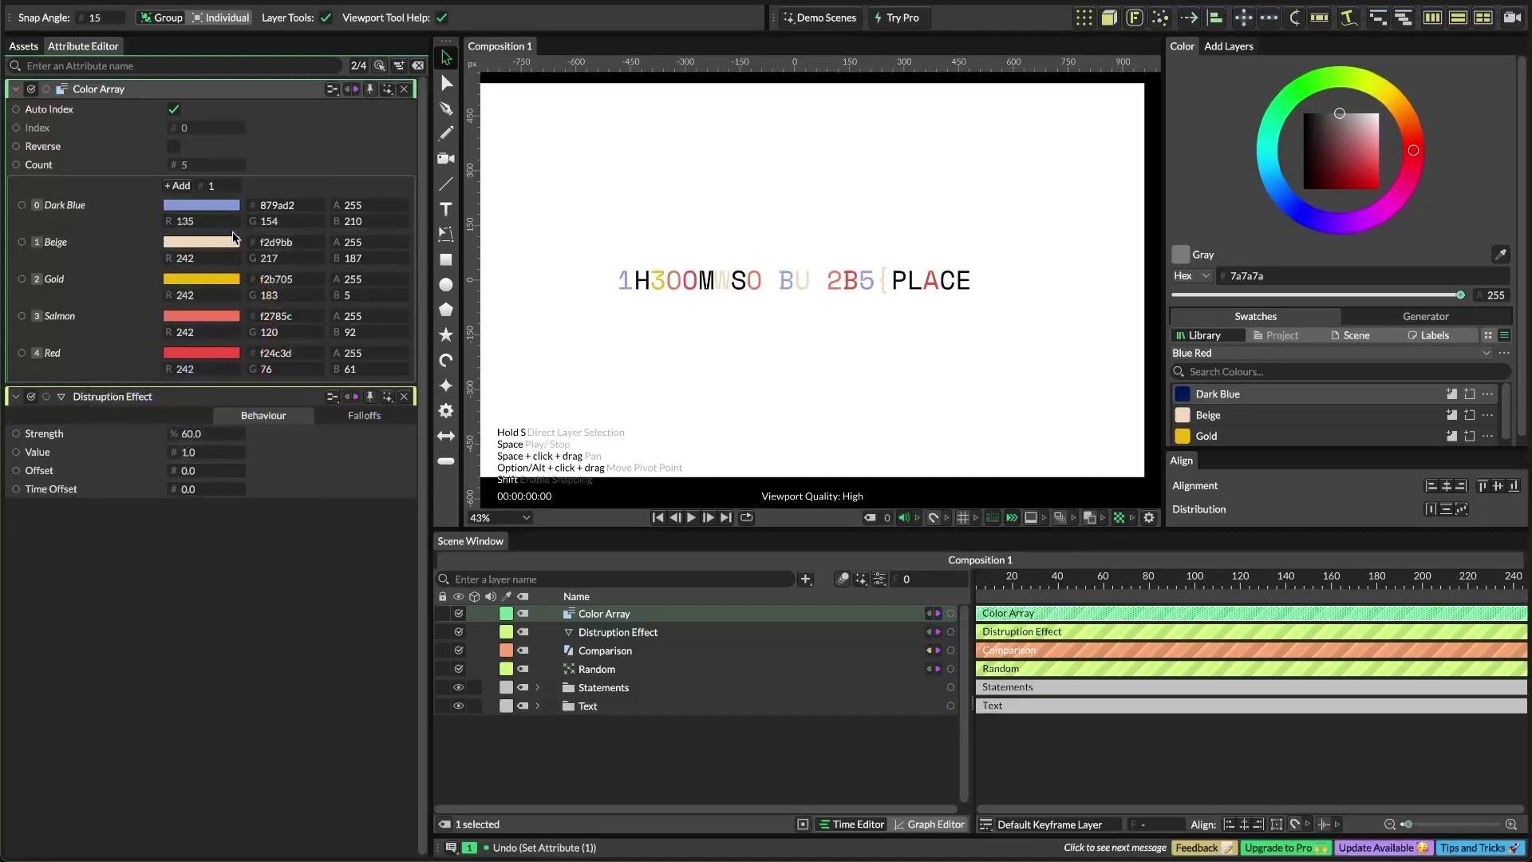
click(72, 318)
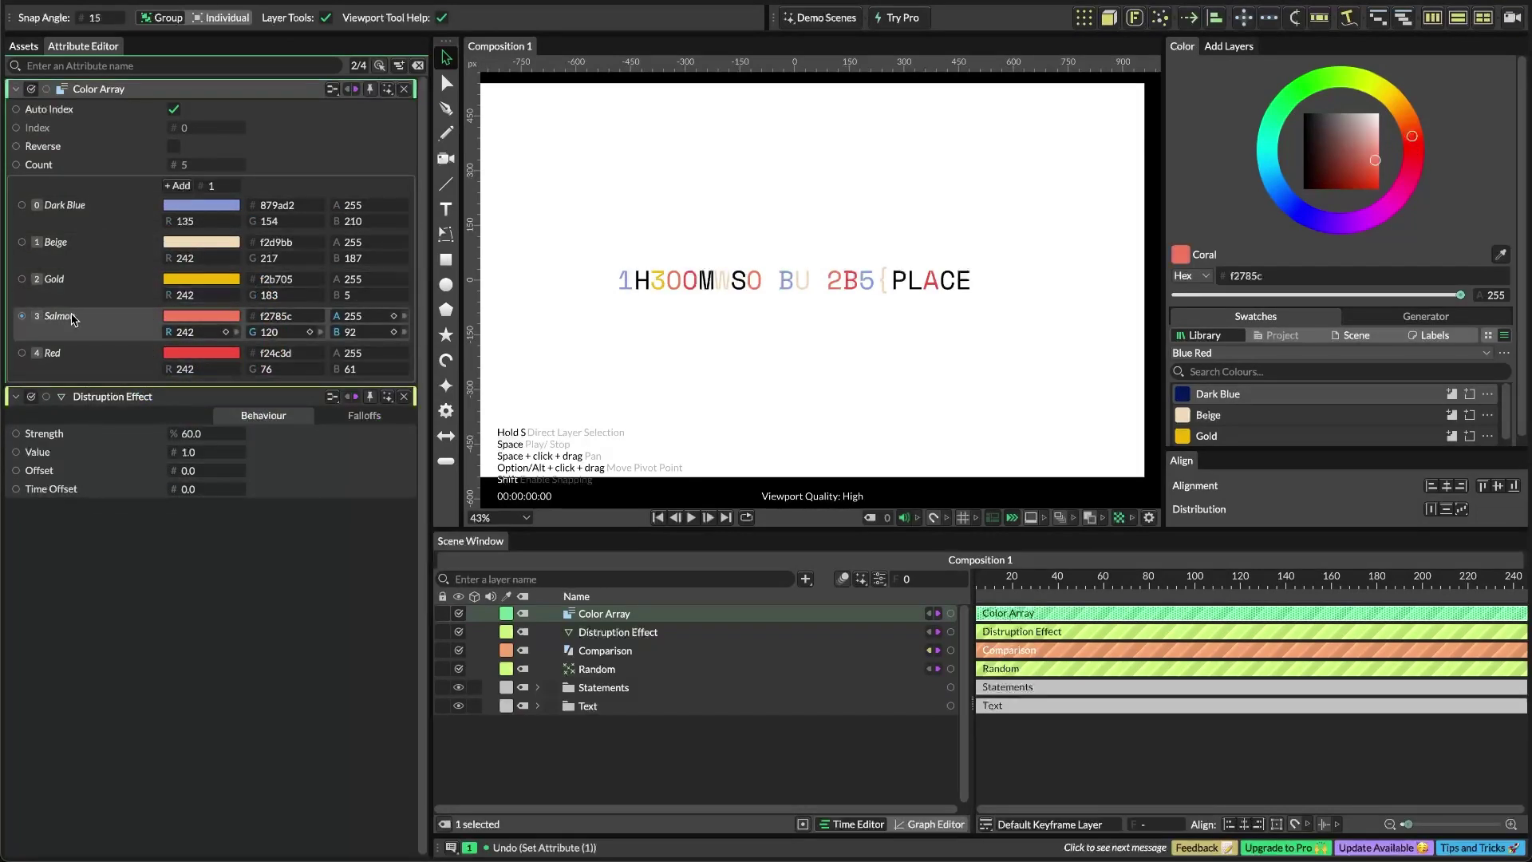
right_click(72, 320)
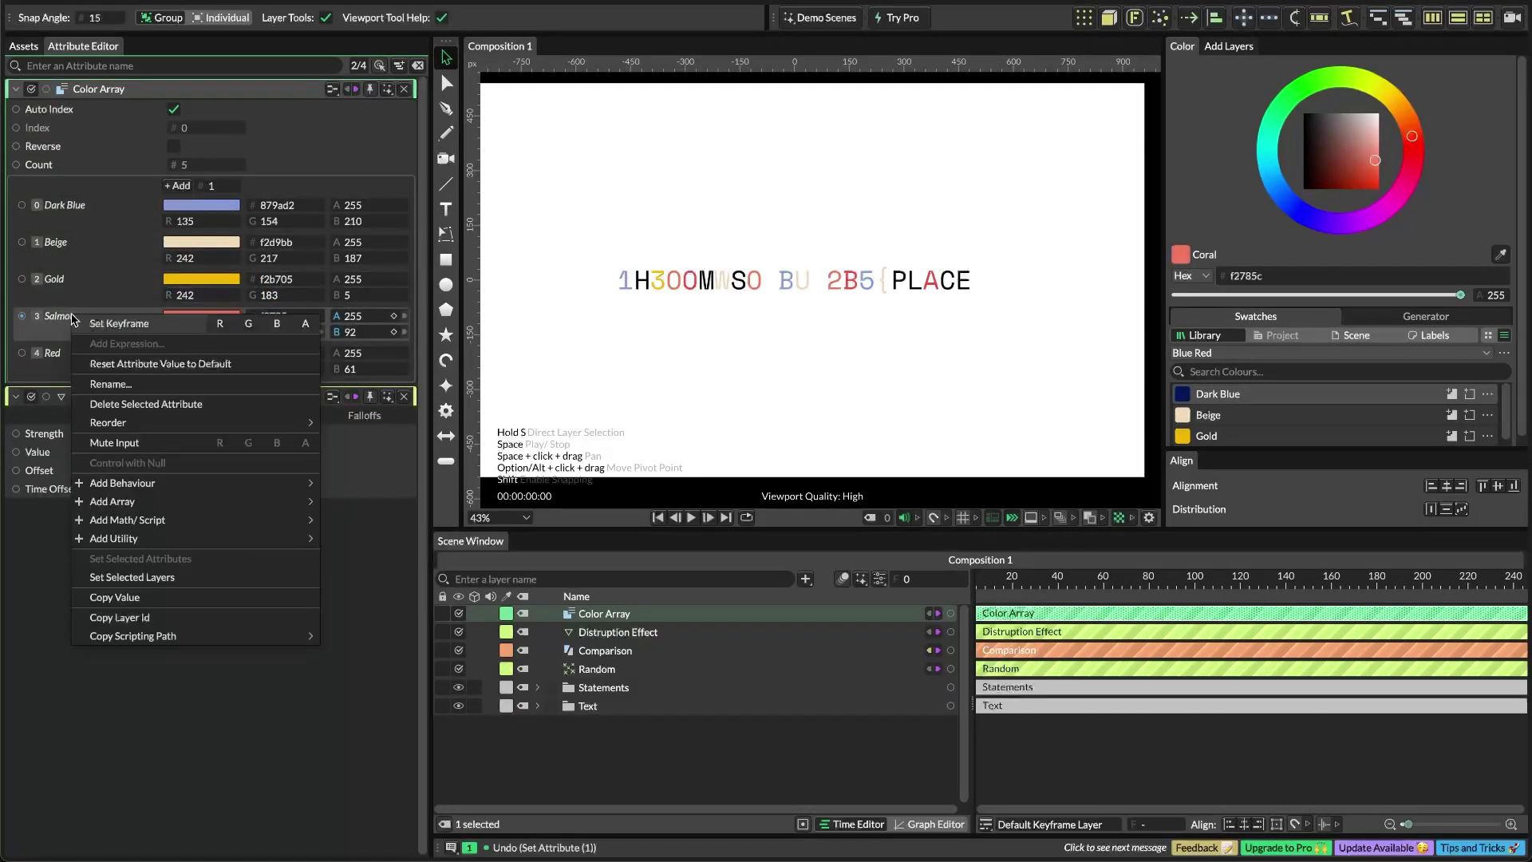
click(116, 404)
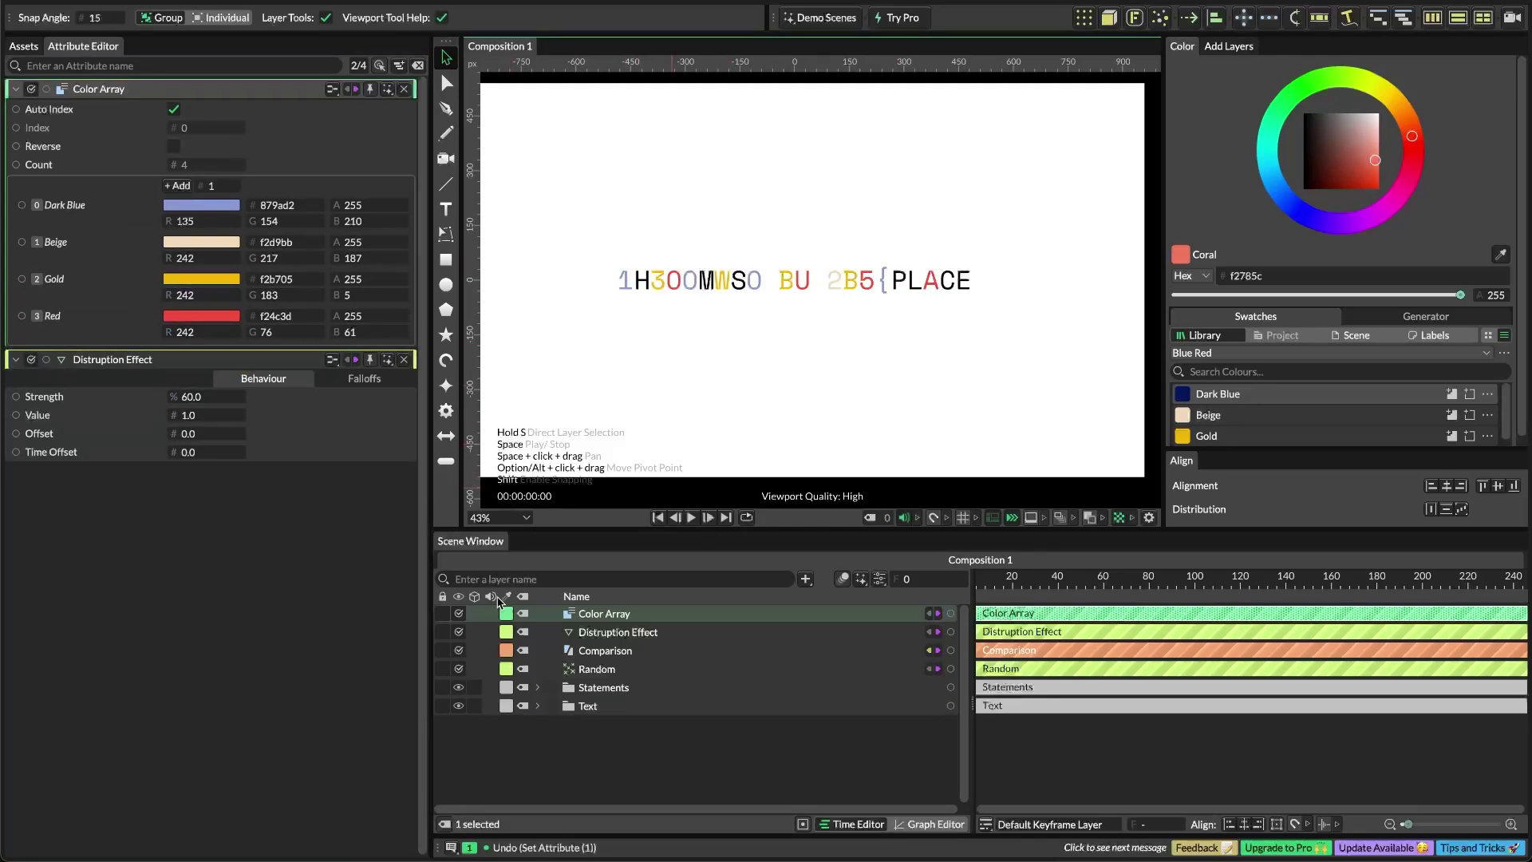
Add a new empty group to the composition
double_click(676, 768)
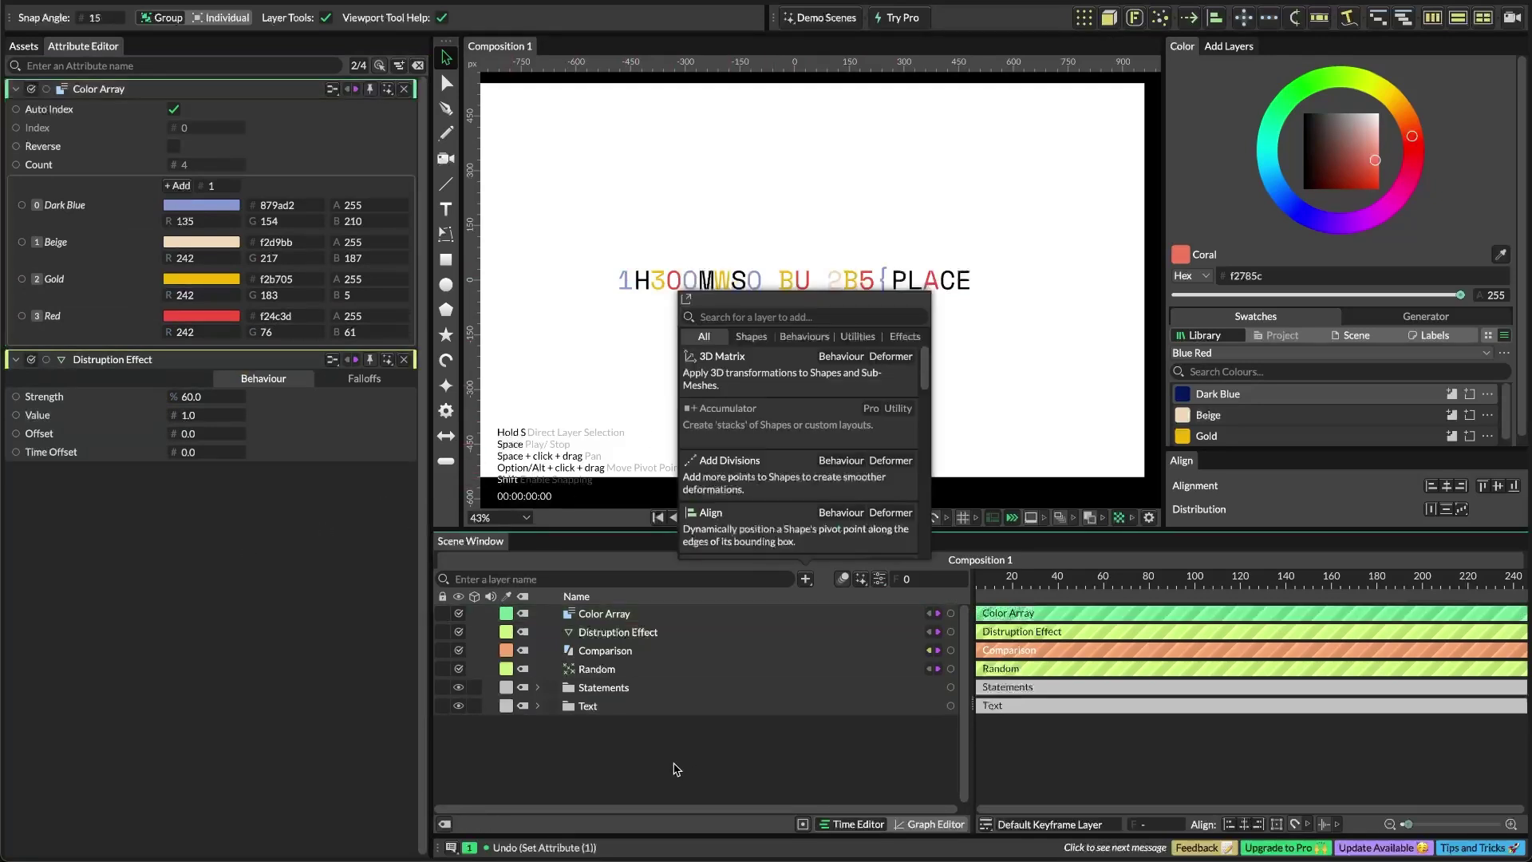
text(group)
key(Return)
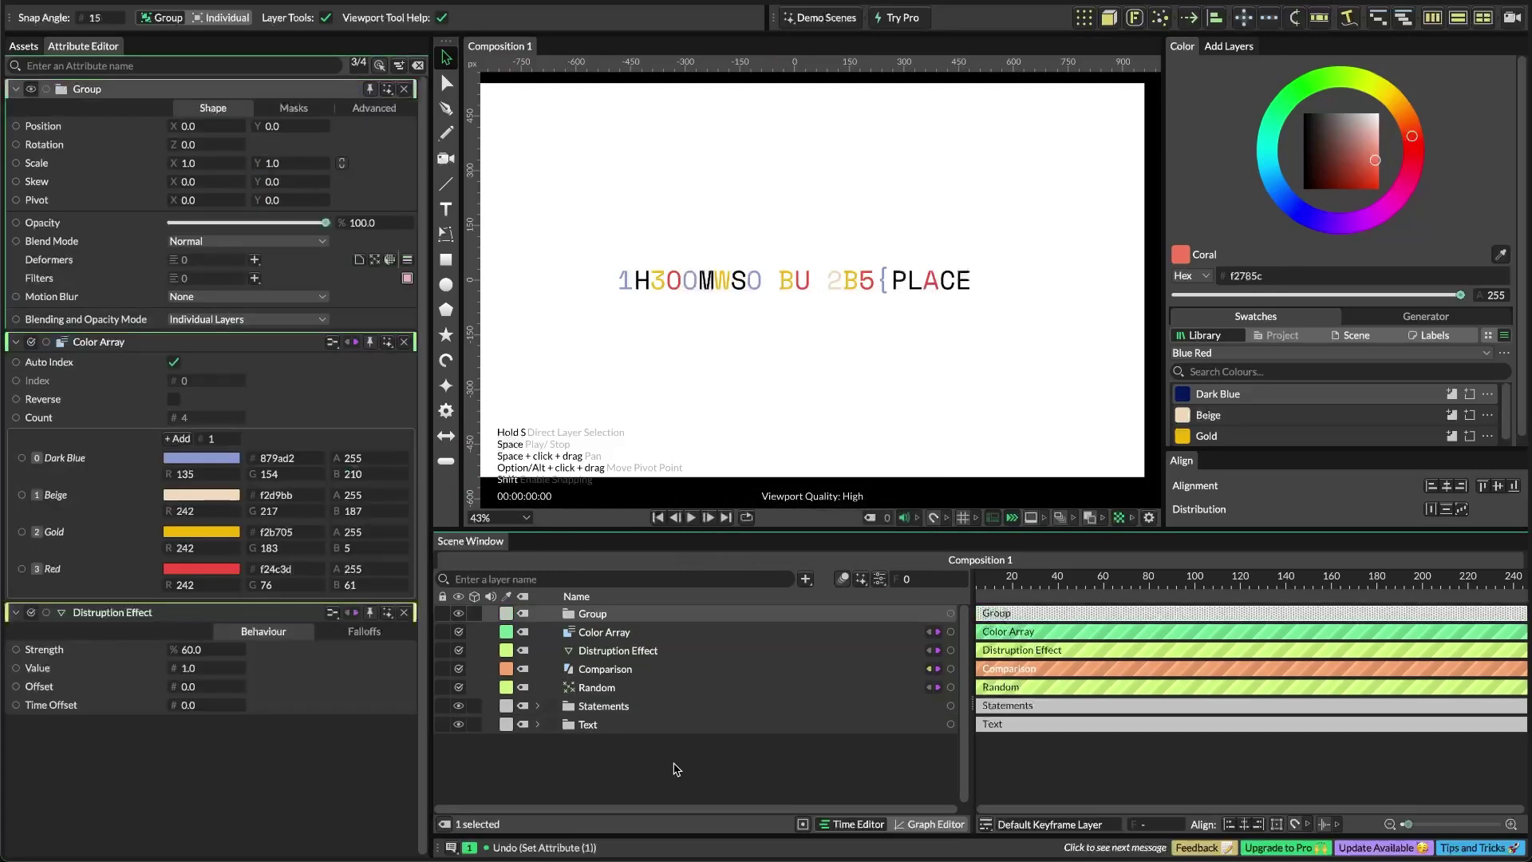
Move the Color Array into Text Shape - Random in the Text group and collapse that text shape
click(604, 633)
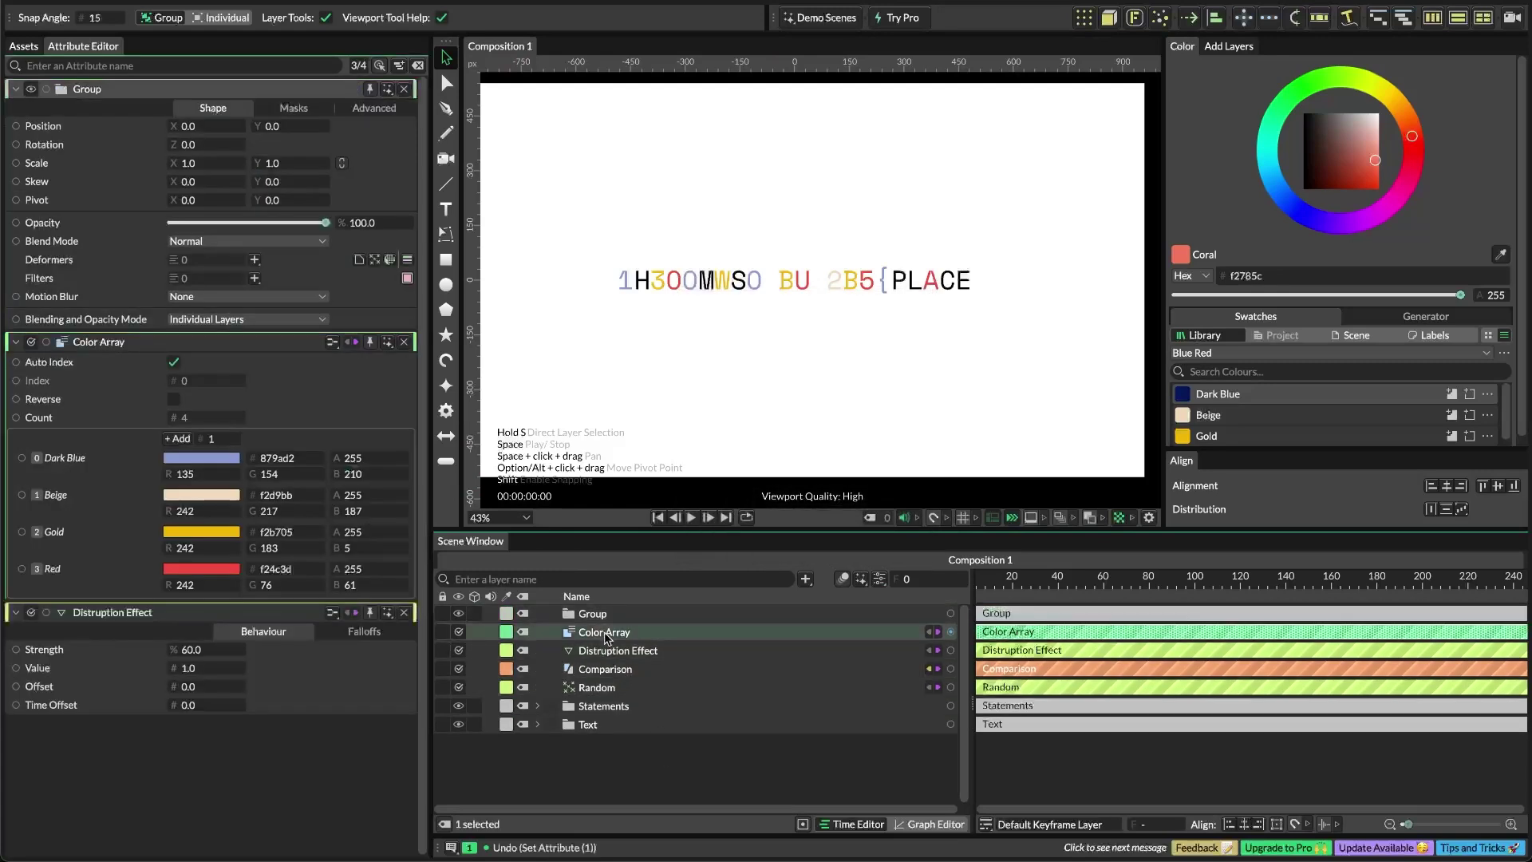
click(538, 723)
drag(585, 636, 643, 720)
click(553, 701)
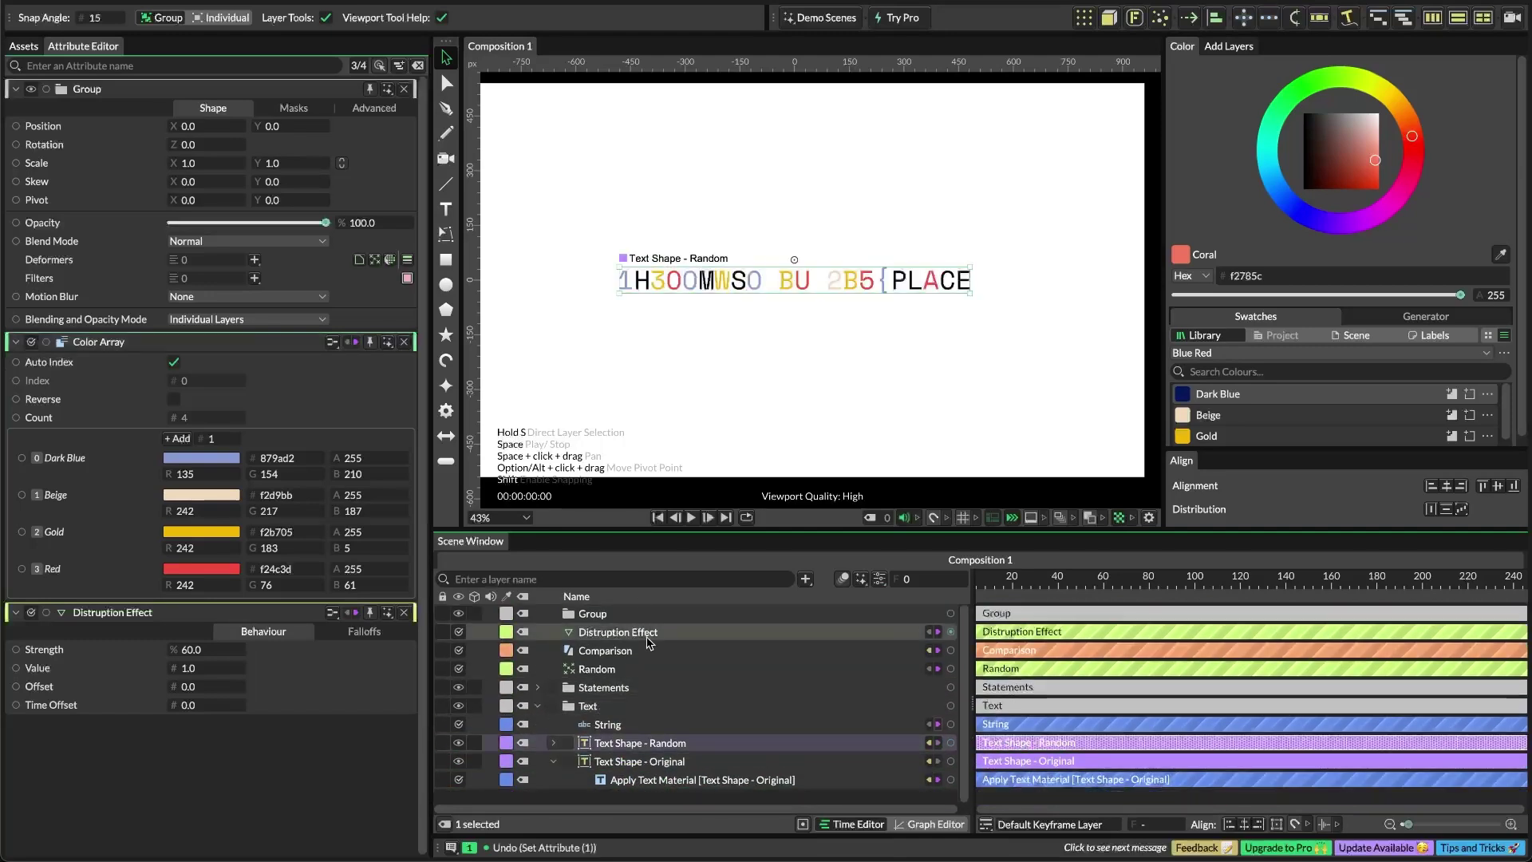
Move Distruption Effect into the new group and rename the group Controllers
drag(648, 642, 604, 621)
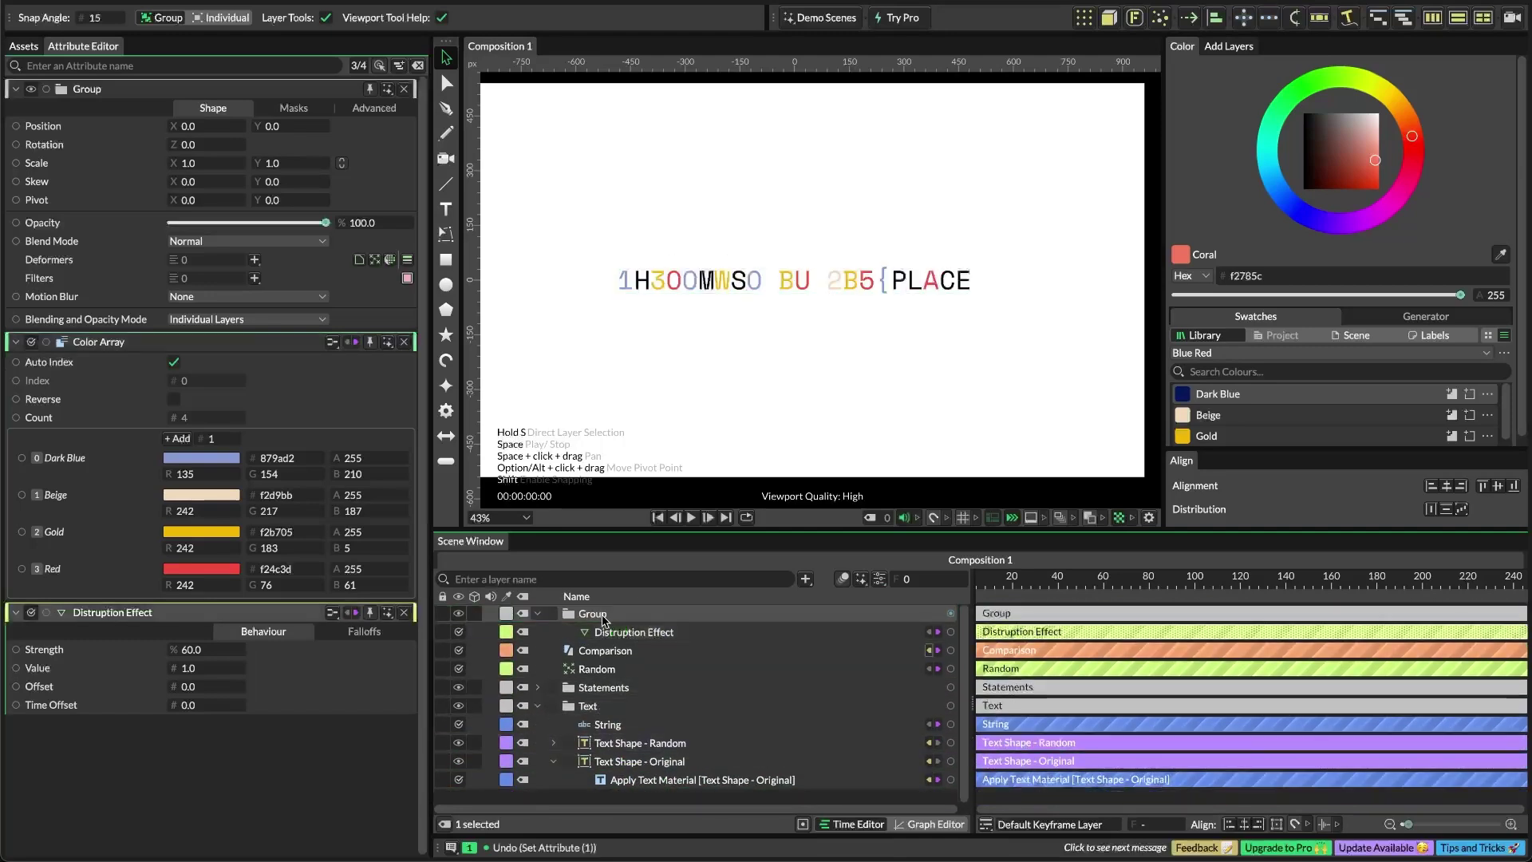
click(604, 619)
click(604, 619)
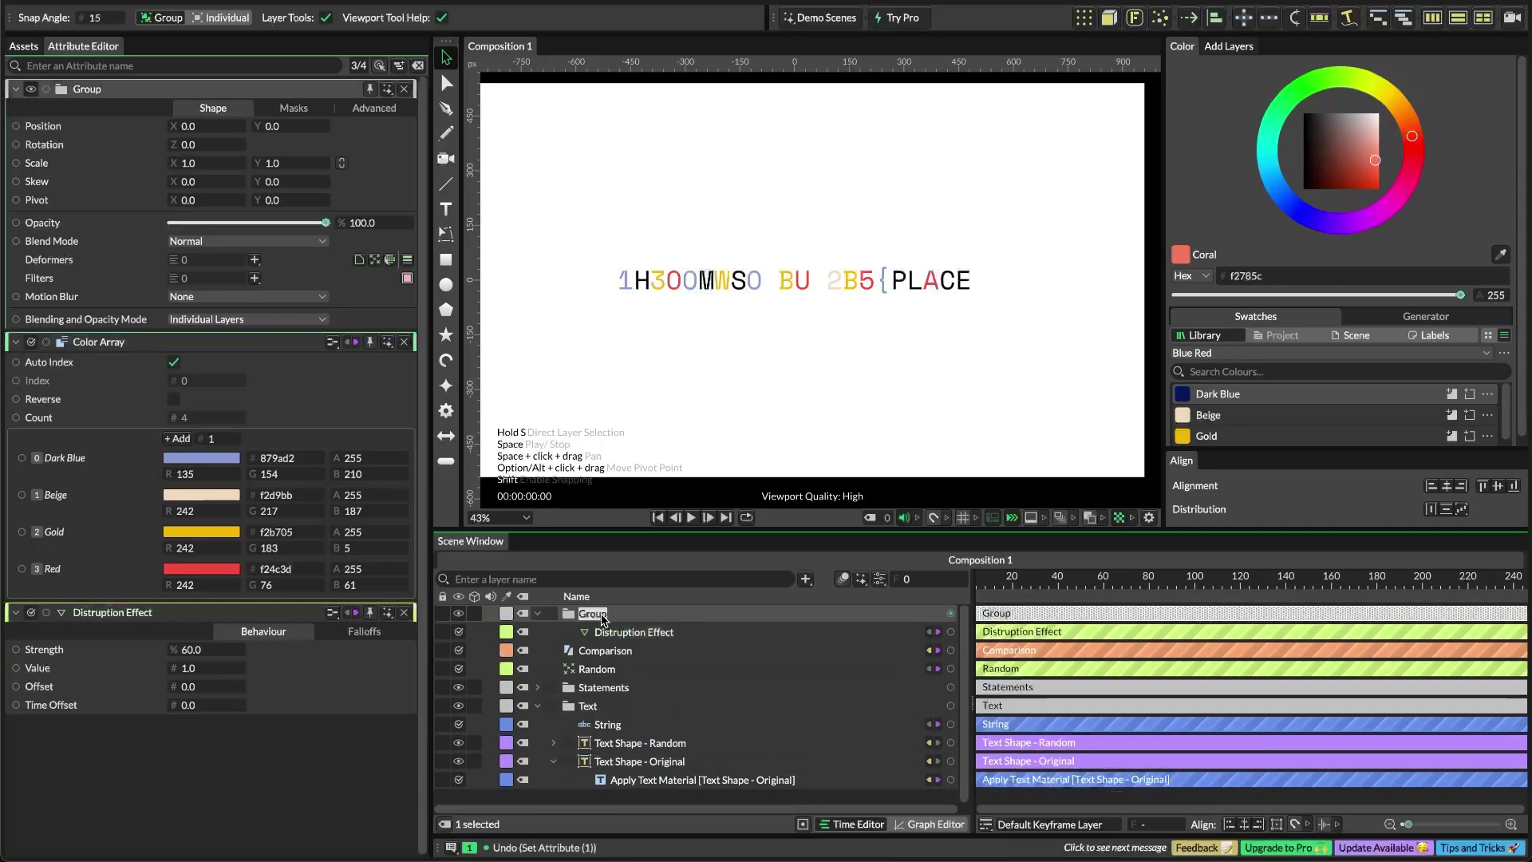
text(Controllers)
key(Return)
Collapse the Text group and add another empty group to the composition
click(600, 650)
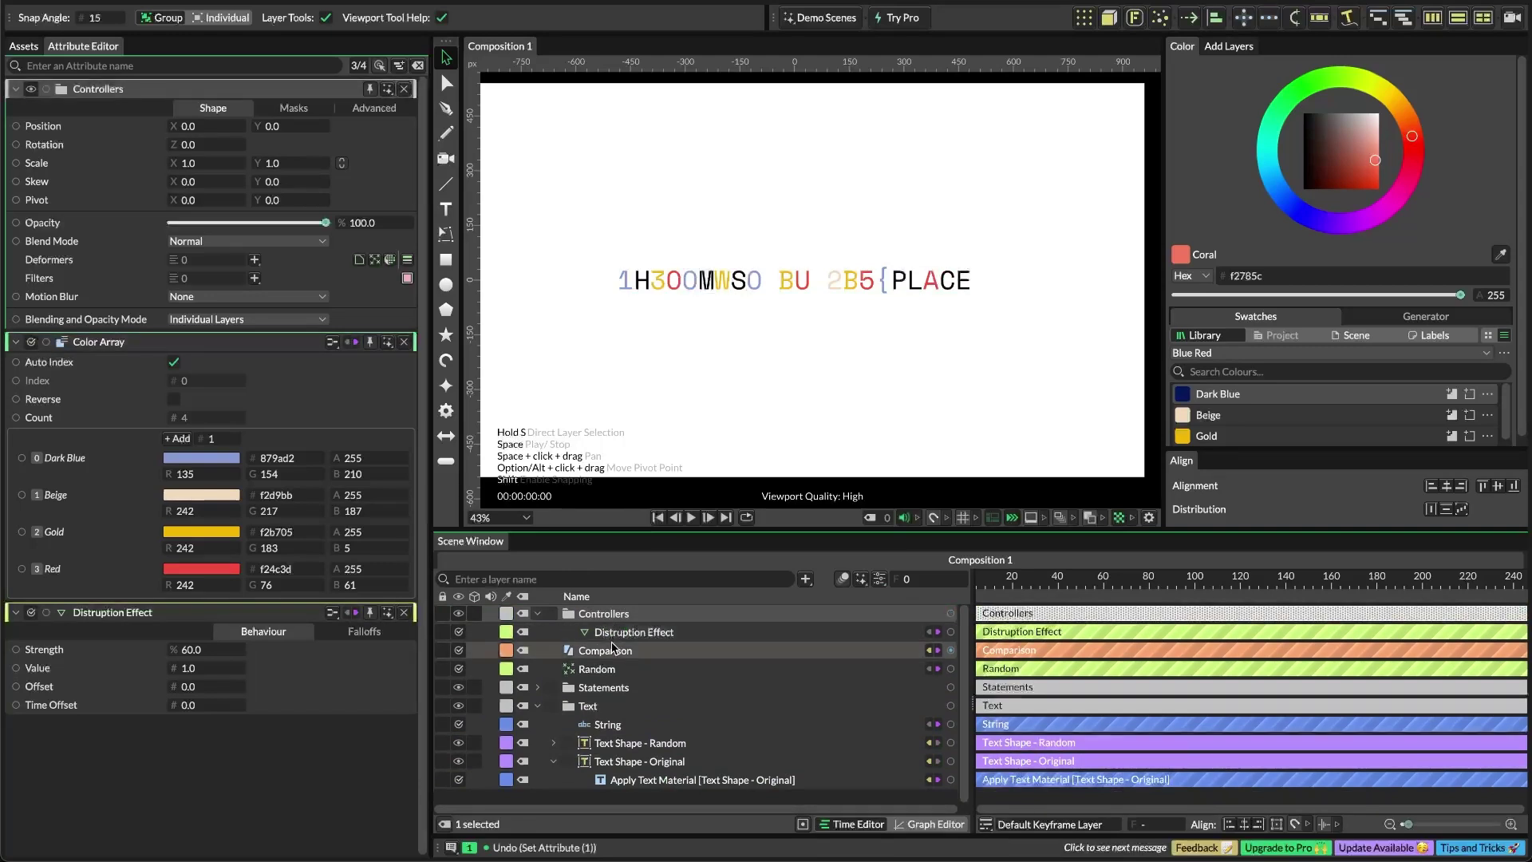
click(538, 705)
right_click(580, 768)
click(537, 763)
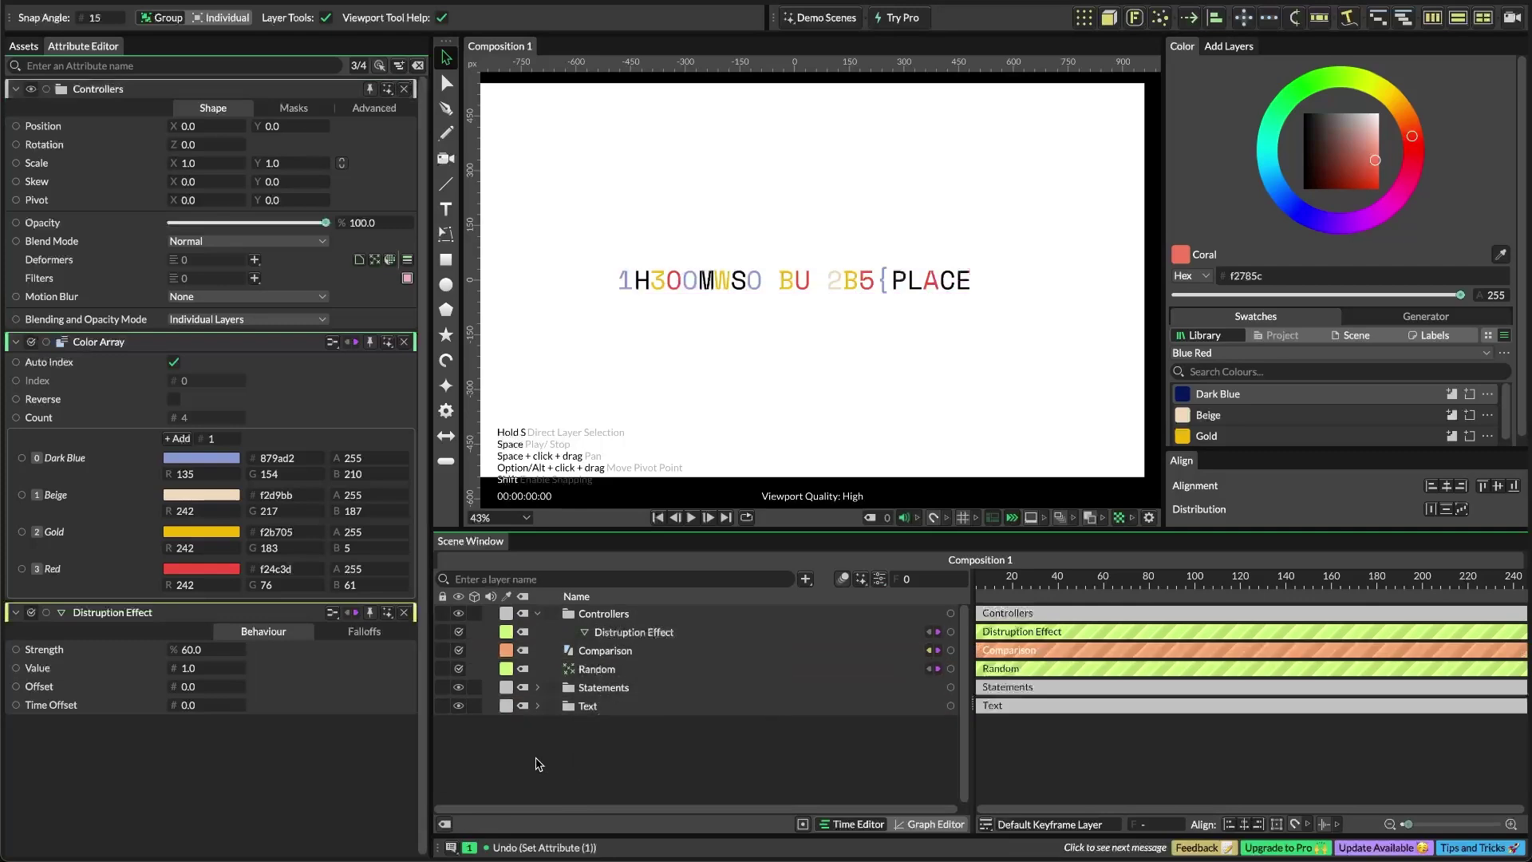
key(Tab)
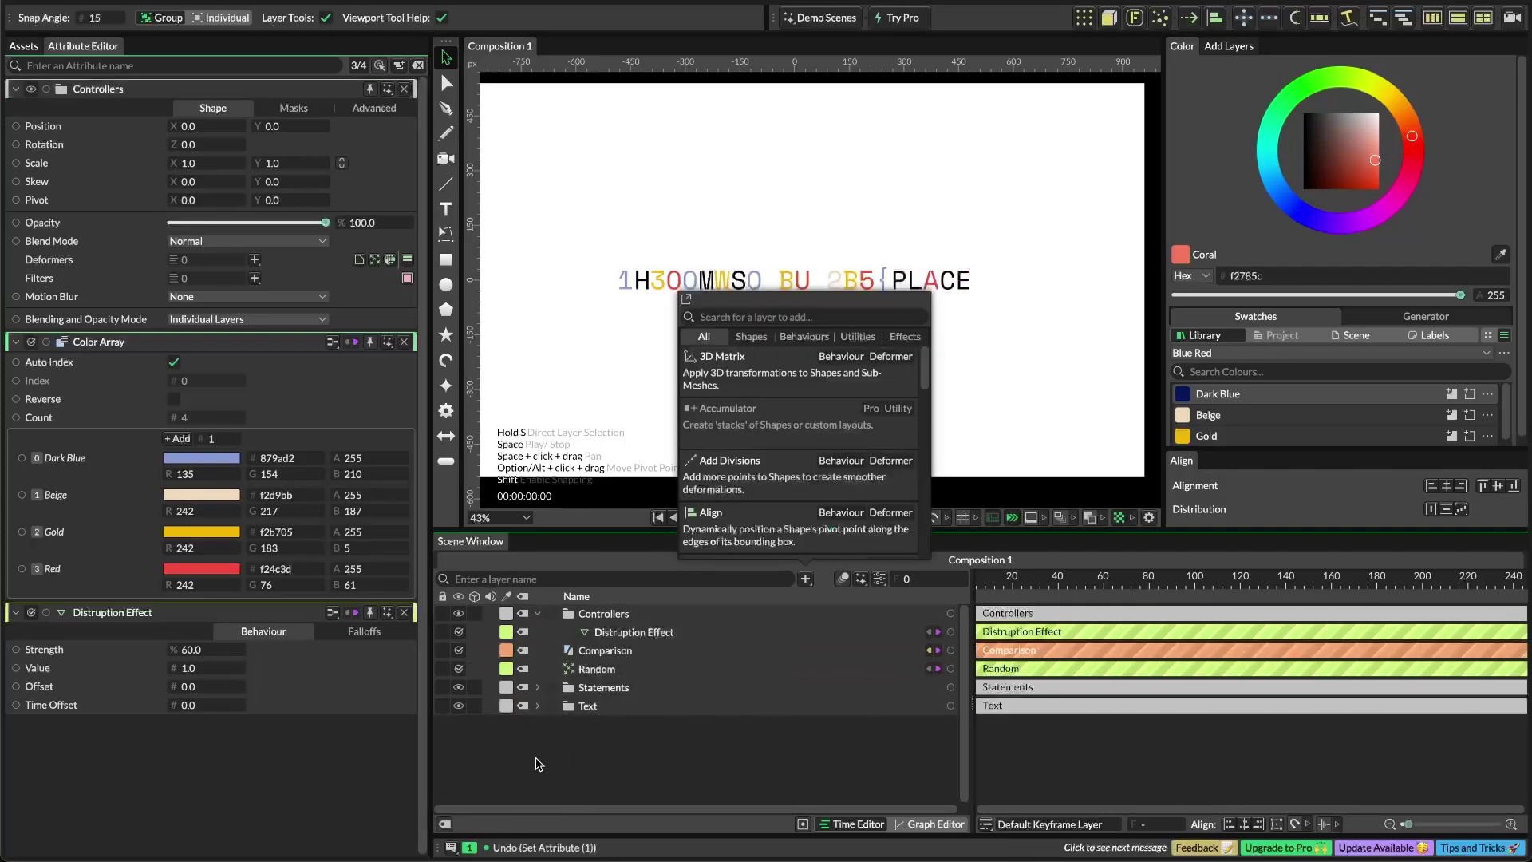
text(group)
key(Return)
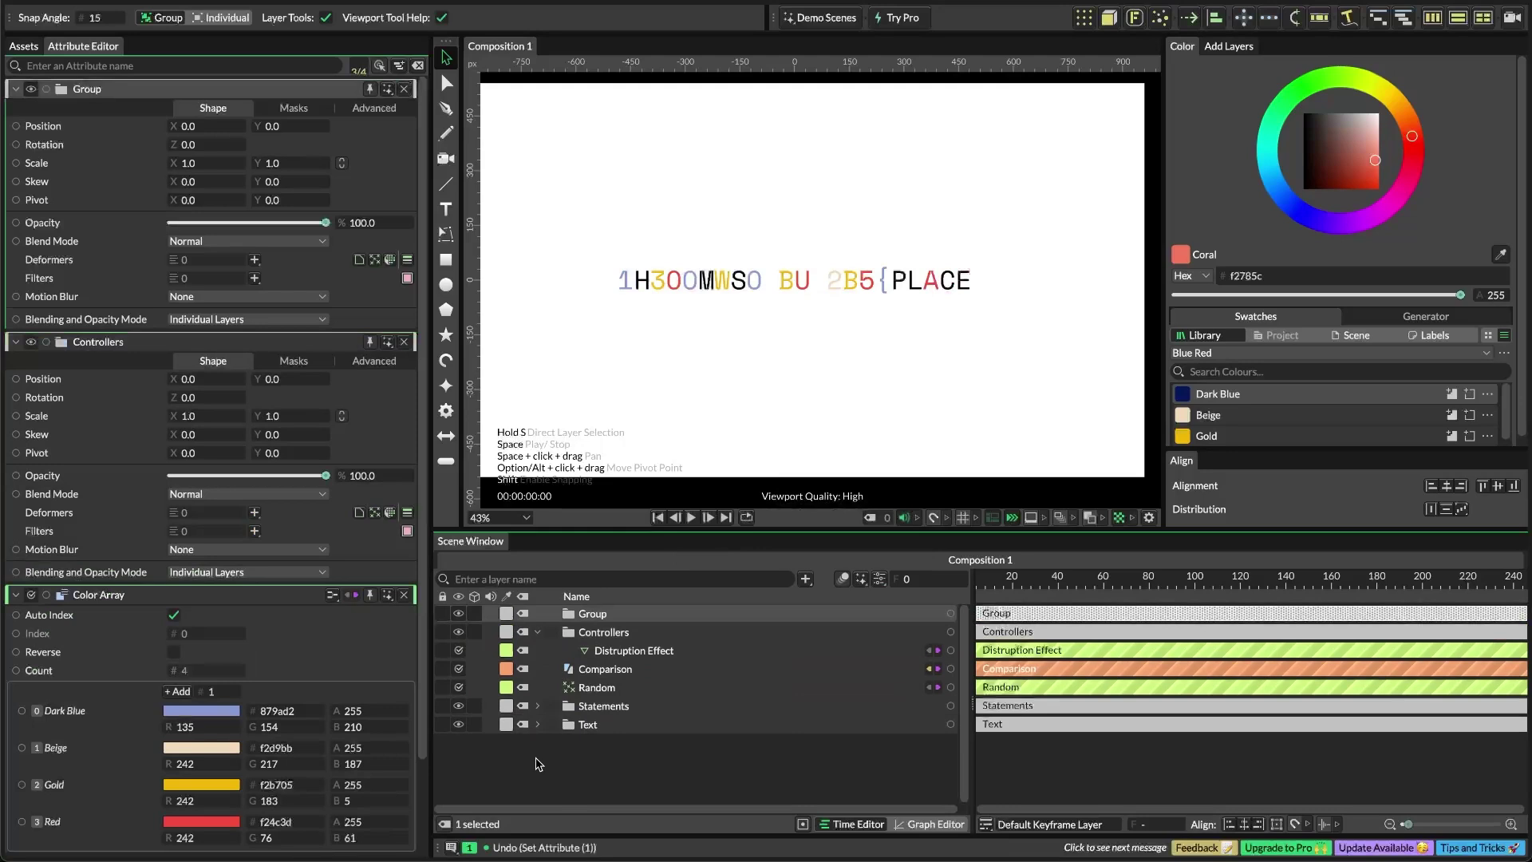
Move the Comparison and Random layers into the new group and rename the group Random
click(614, 669)
shift+click(603, 687)
drag(601, 669, 599, 617)
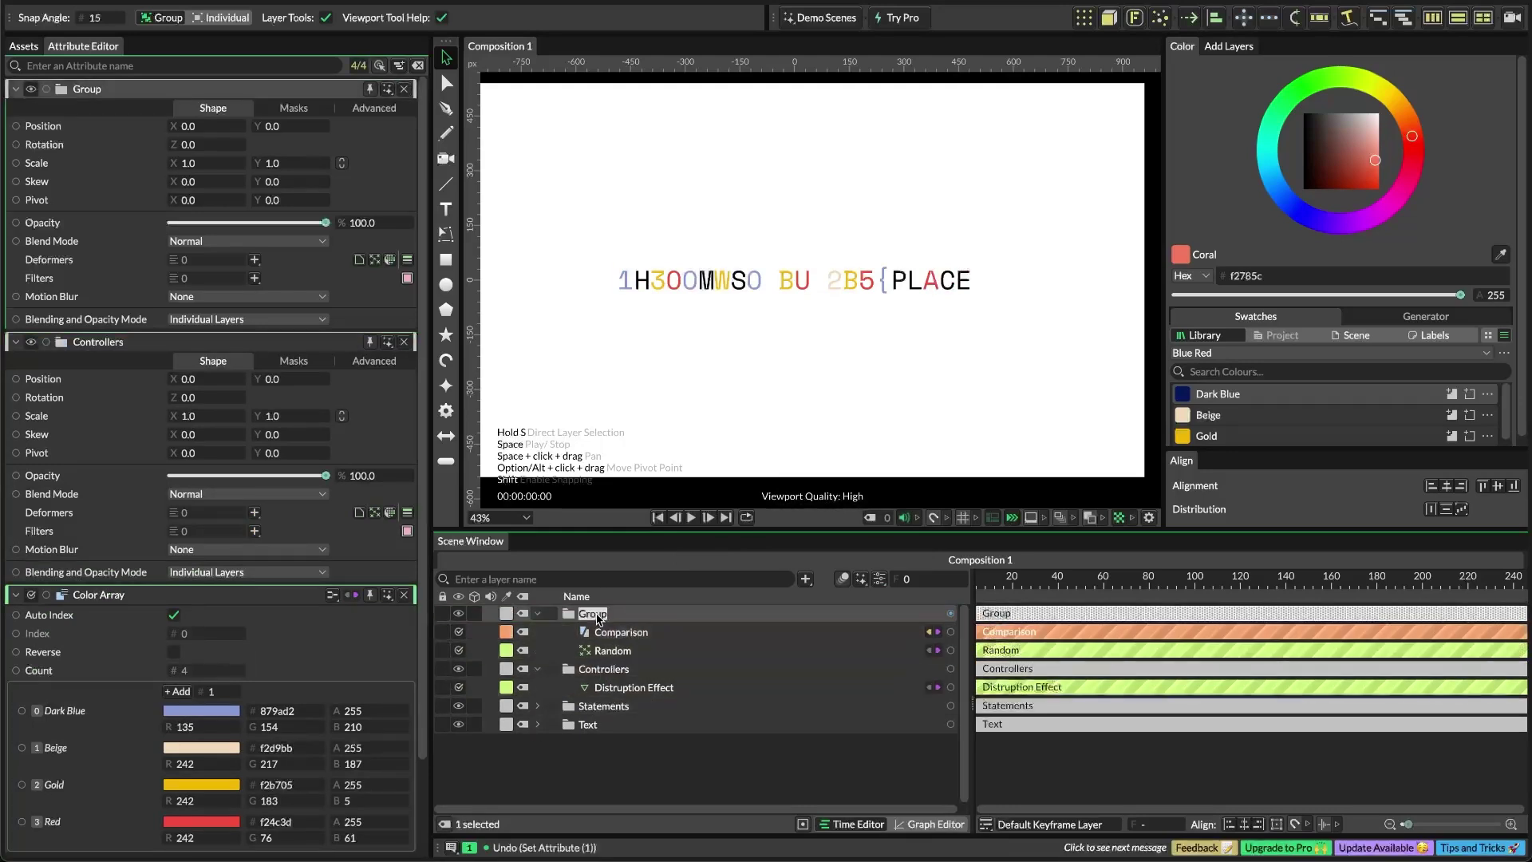
text(Random)
key(Return)
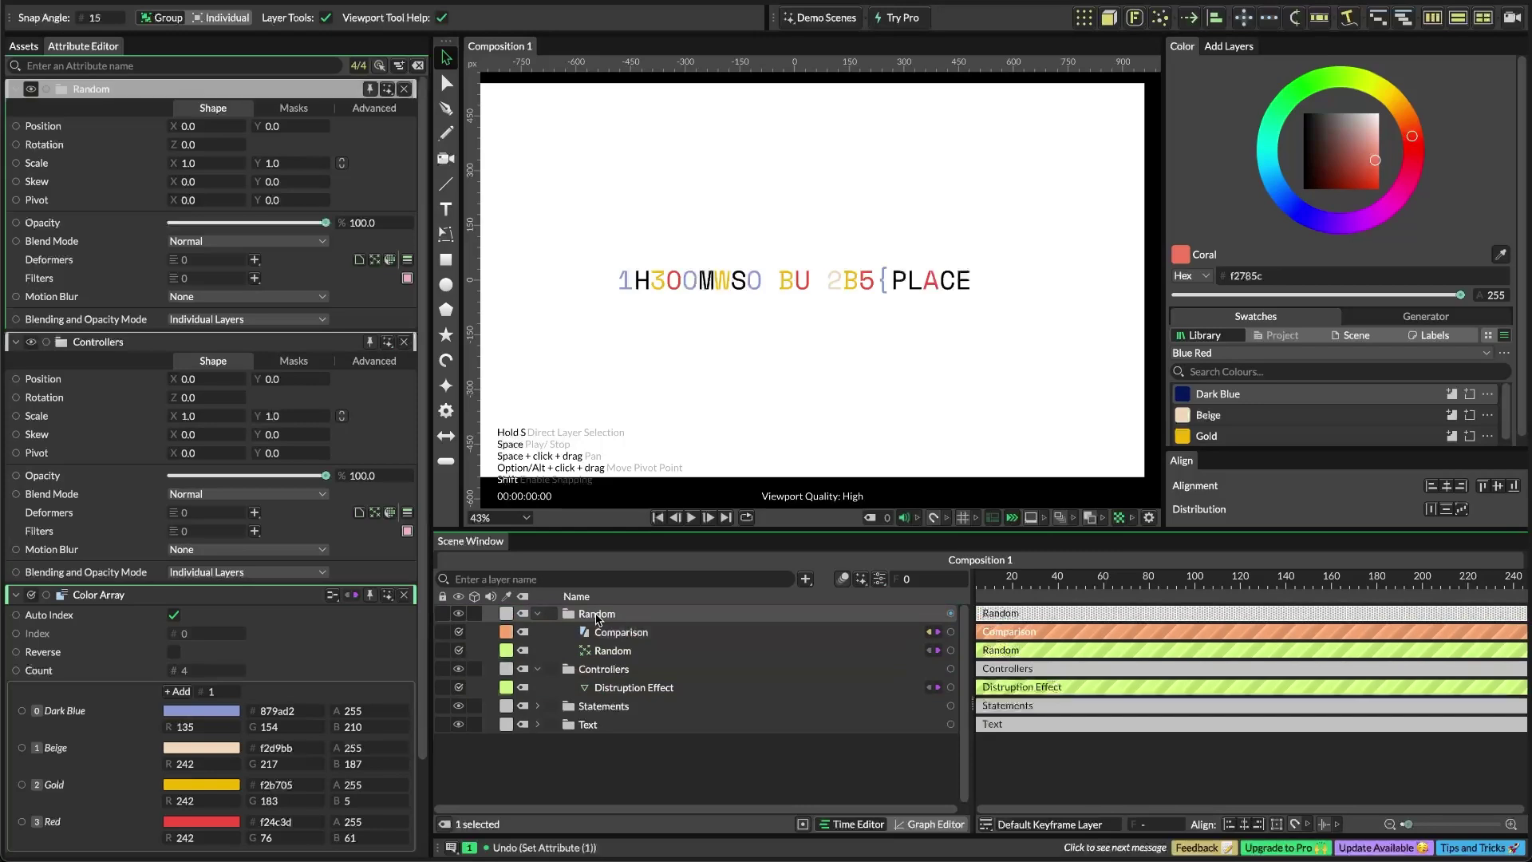
Collapse the Controllers and Random groups and place the Random group directly below Controllers
click(537, 669)
click(537, 612)
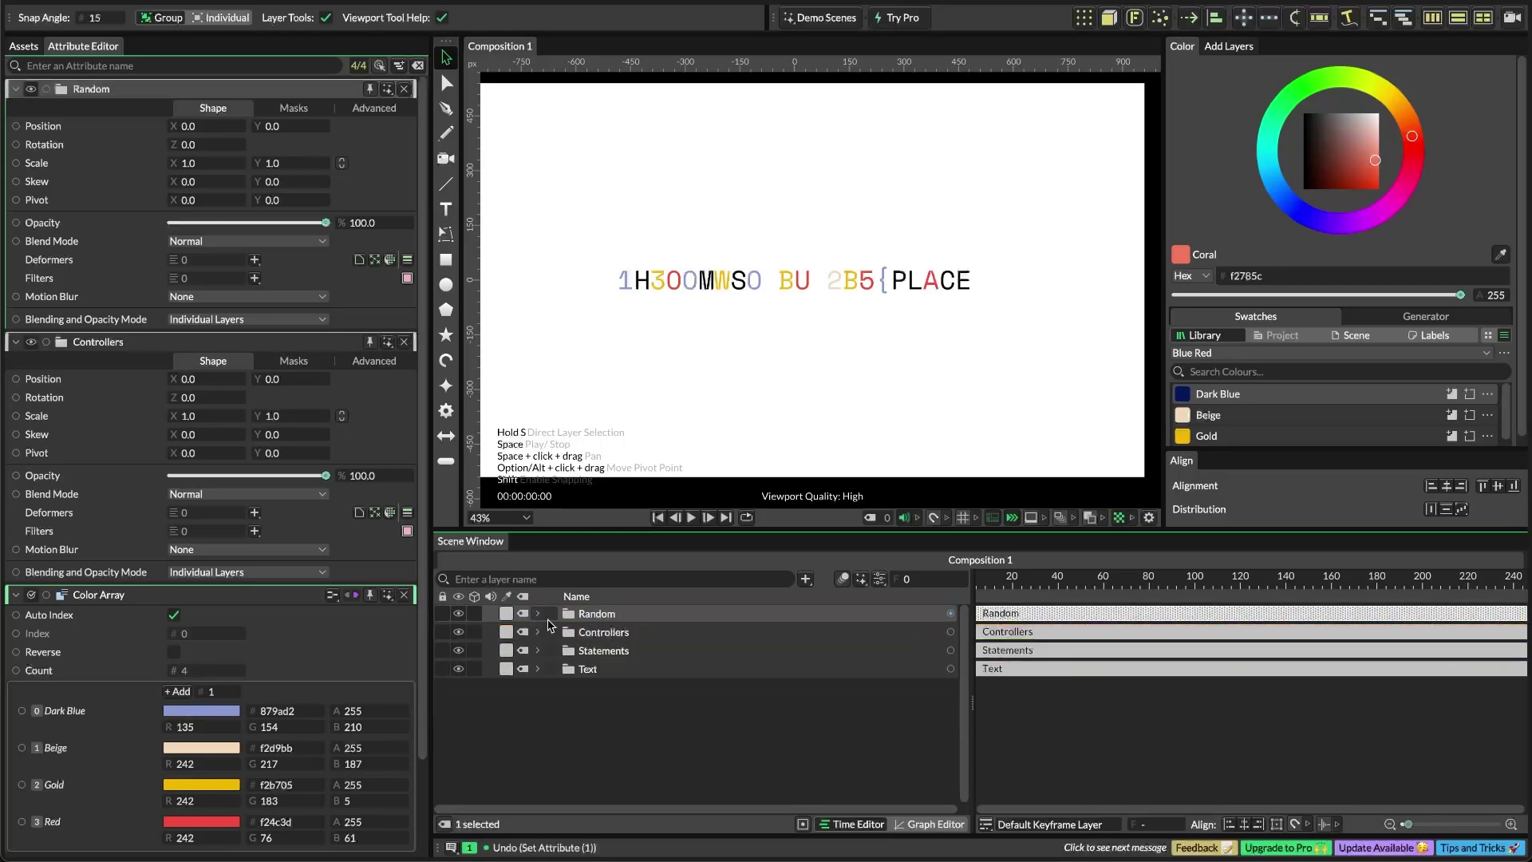
mouse_move(597, 613)
mouse_down()
mouse_move(511, 630)
mouse_move(598, 640)
mouse_up()
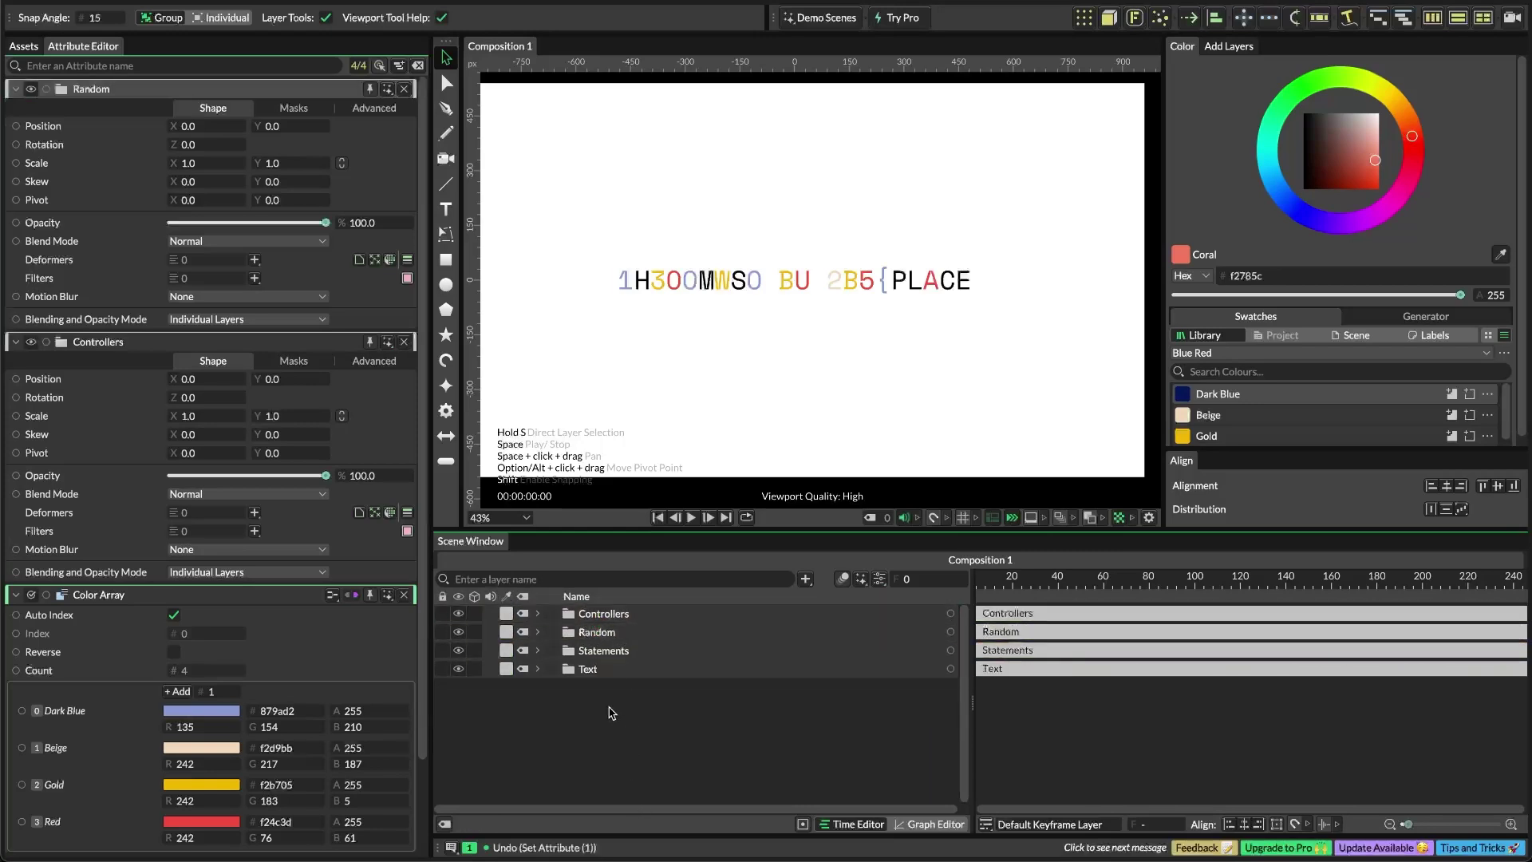
Expand the Controllers group and remove all loaded layers from the attribute view
click(538, 613)
click(403, 595)
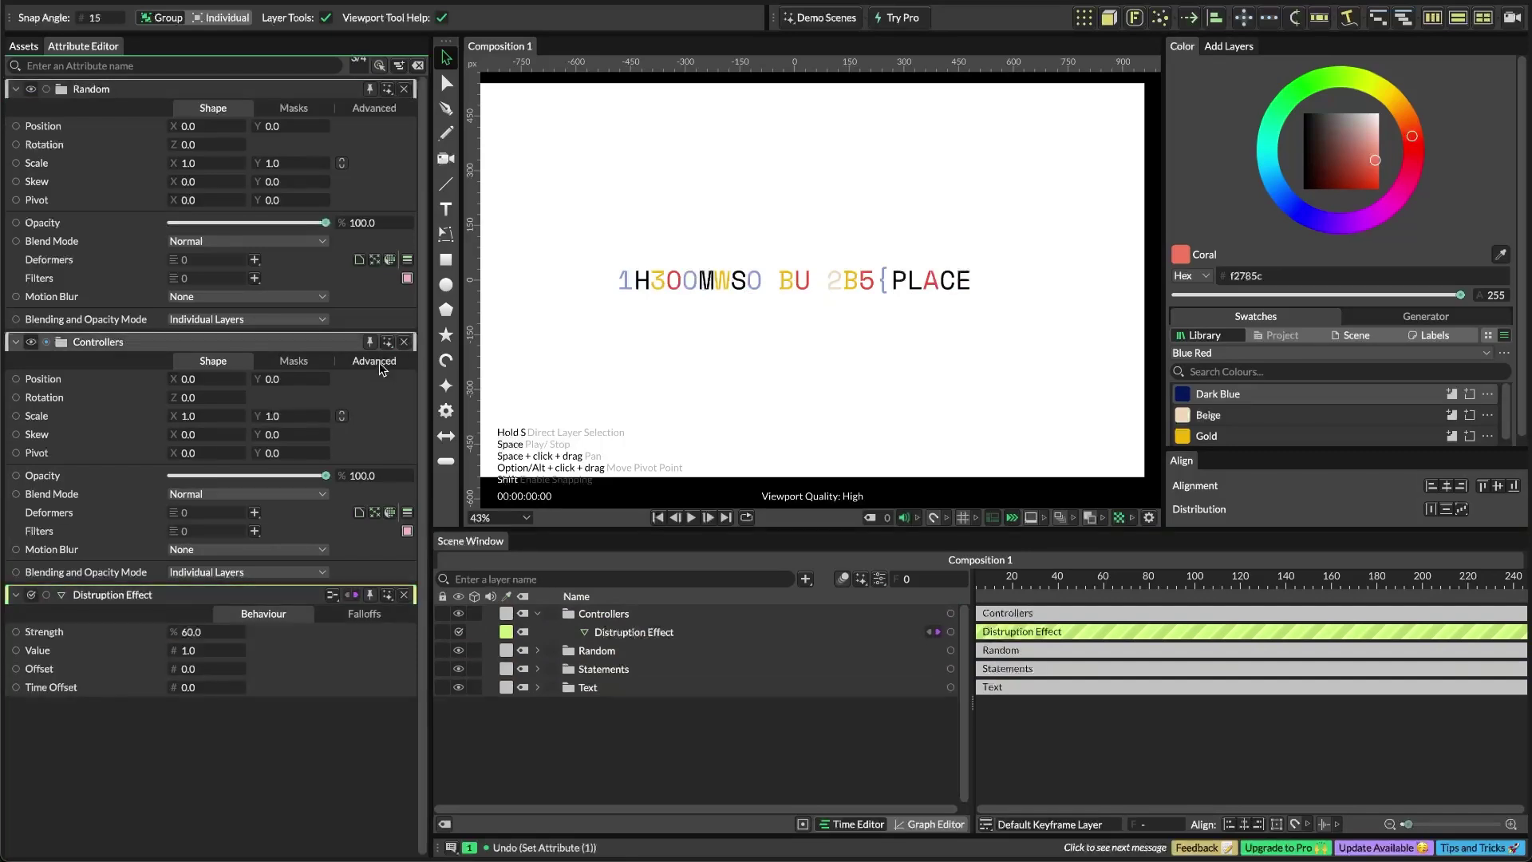
click(403, 342)
click(404, 342)
right_click(401, 295)
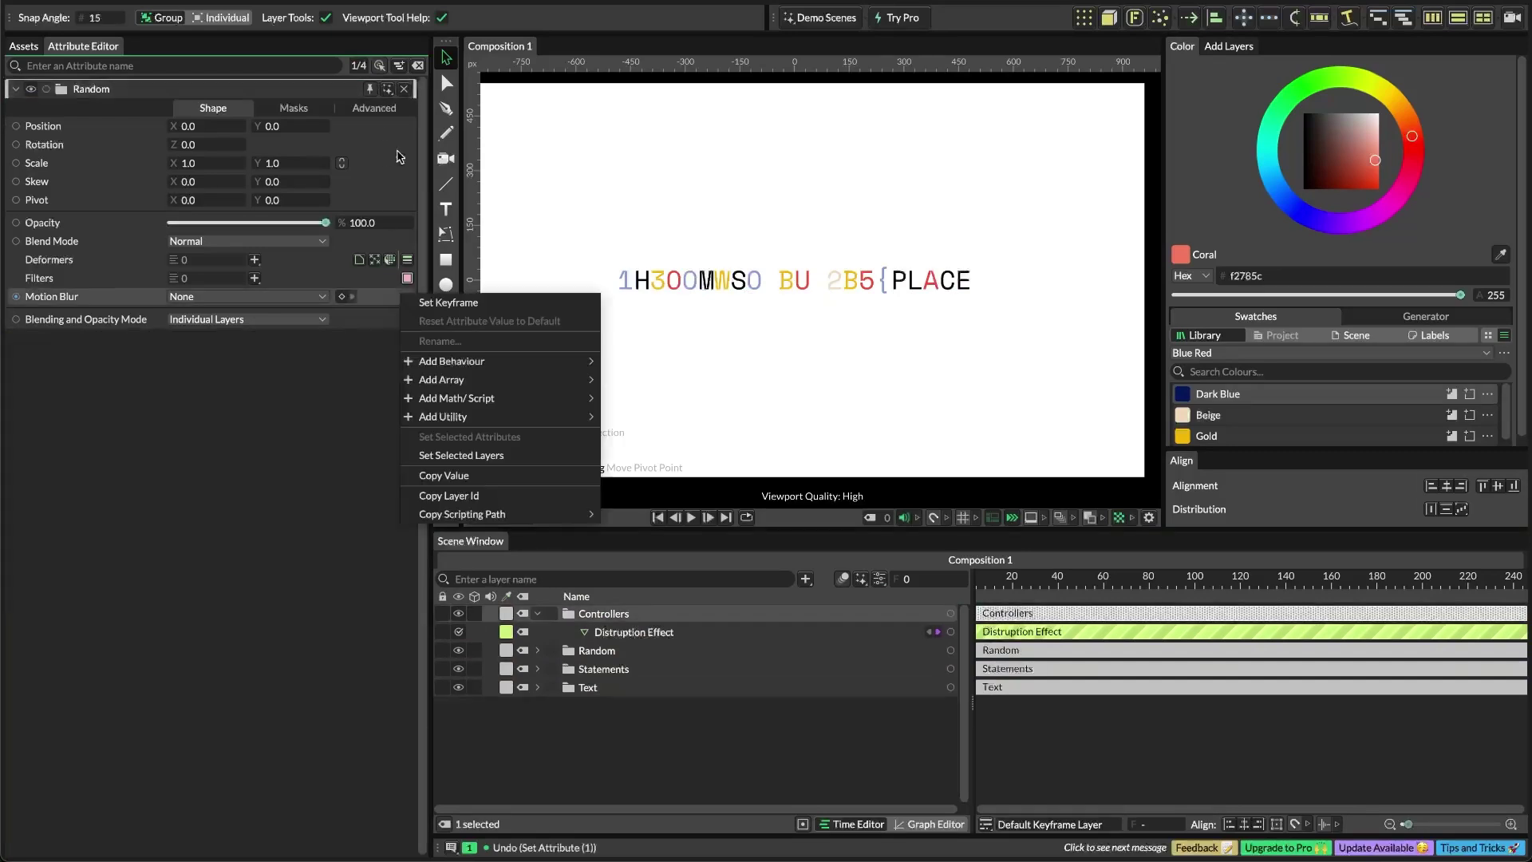
key(Escape)
click(403, 89)
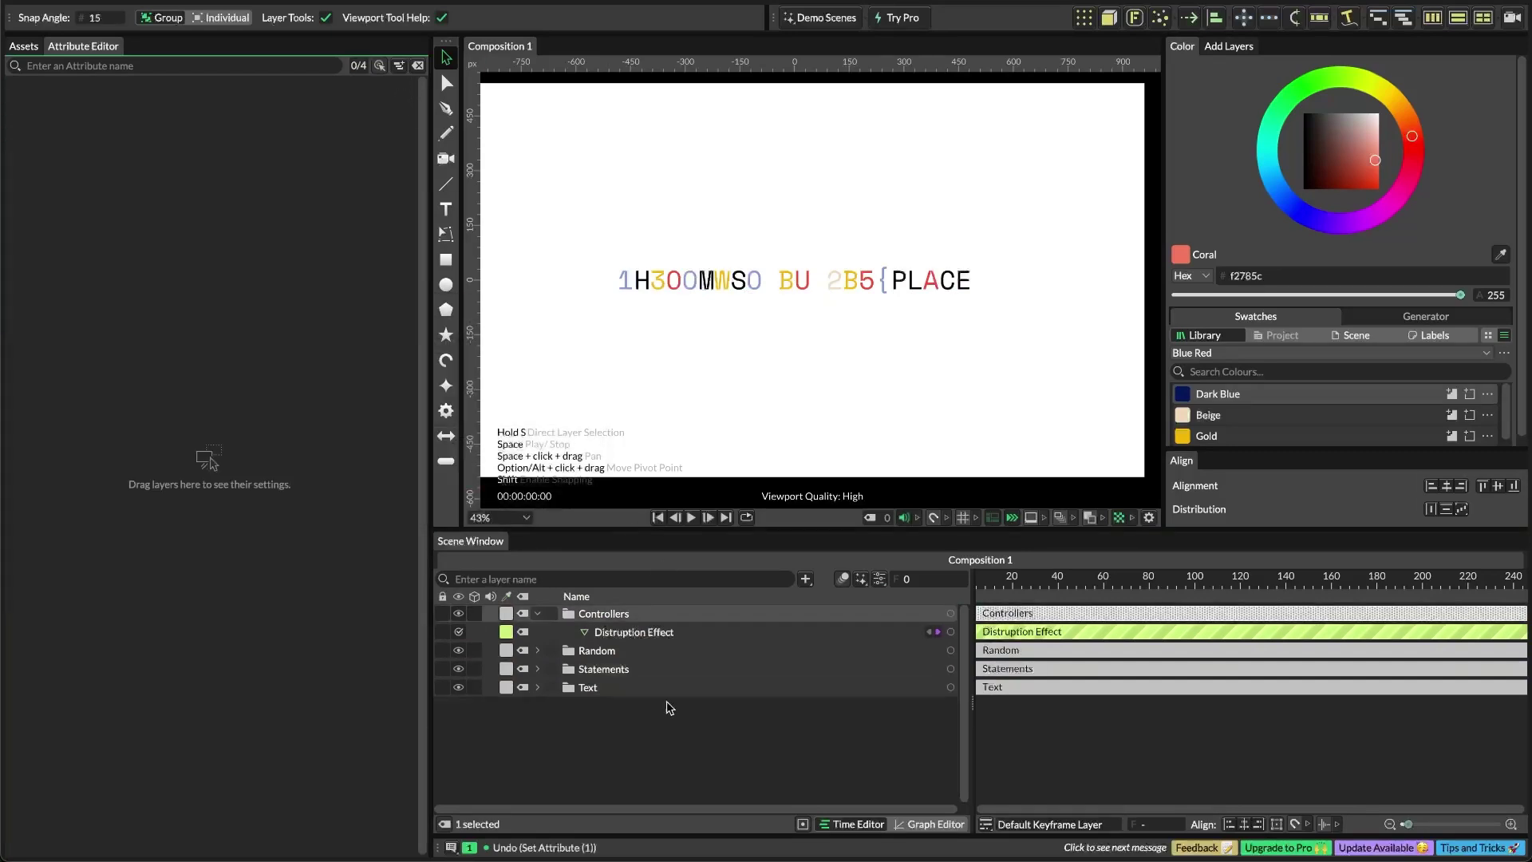
Add a Value behaviour to the composition
click(669, 731)
key(super+period)
text(value)
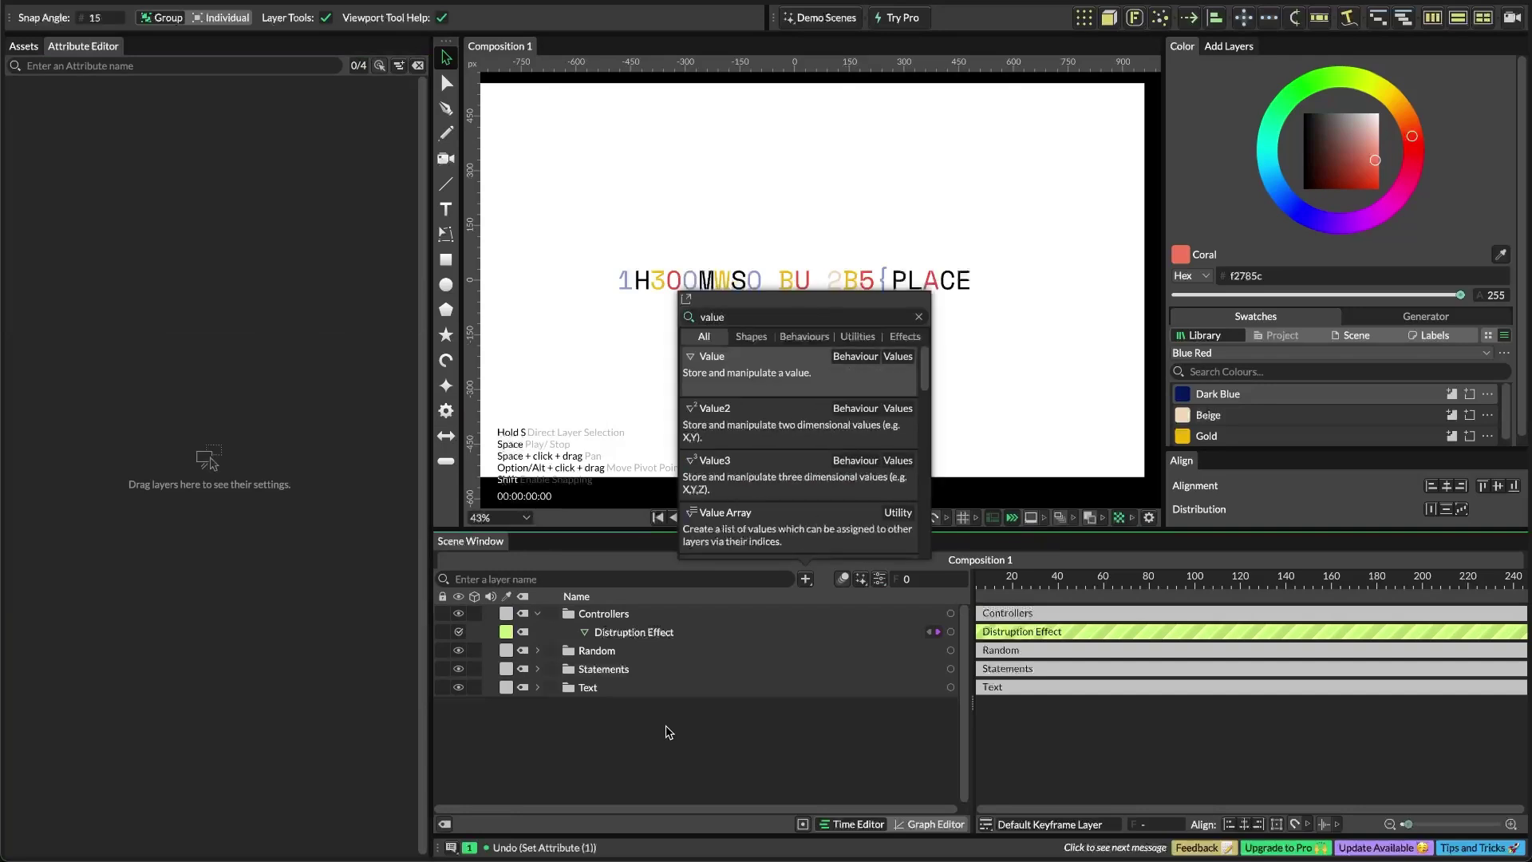
key(Return)
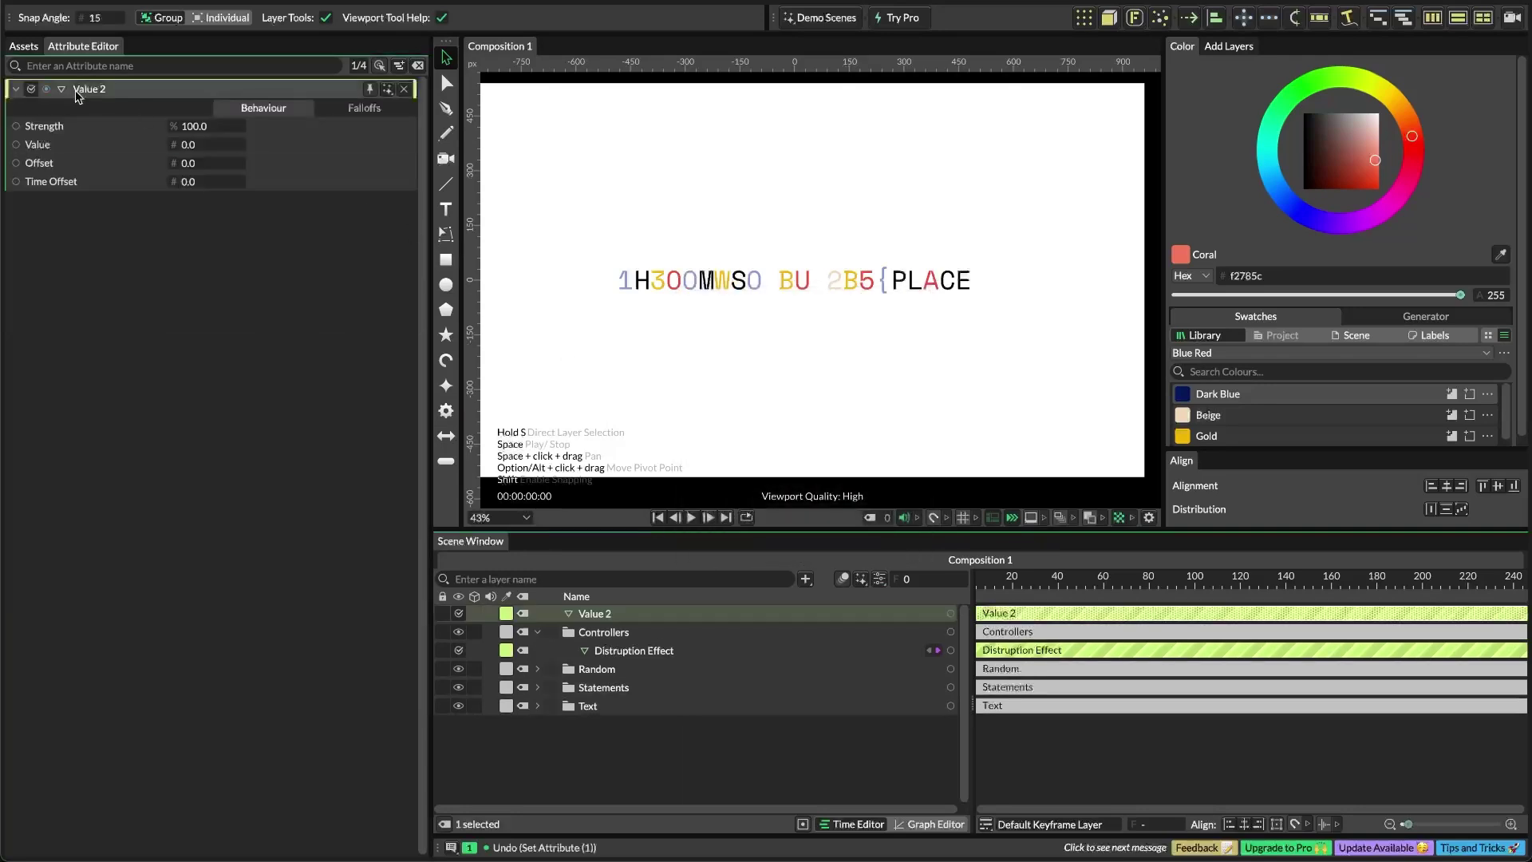
Move the new Value layer into the Controllers group and rename it Distruption Seed
drag(592, 616, 604, 639)
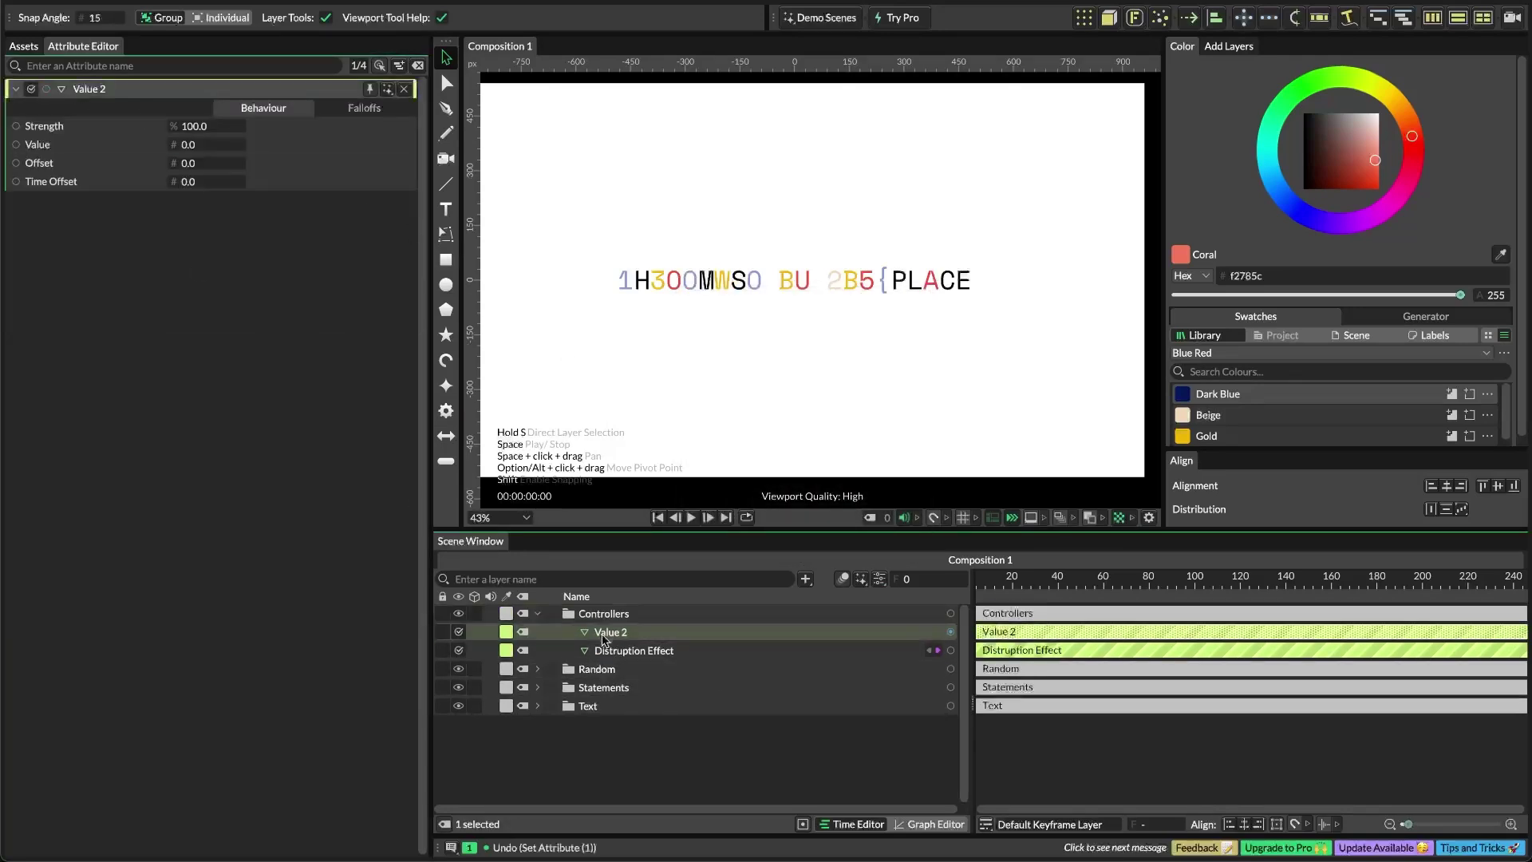
double_click(628, 634)
text(Distruption Seed)
key(Return)
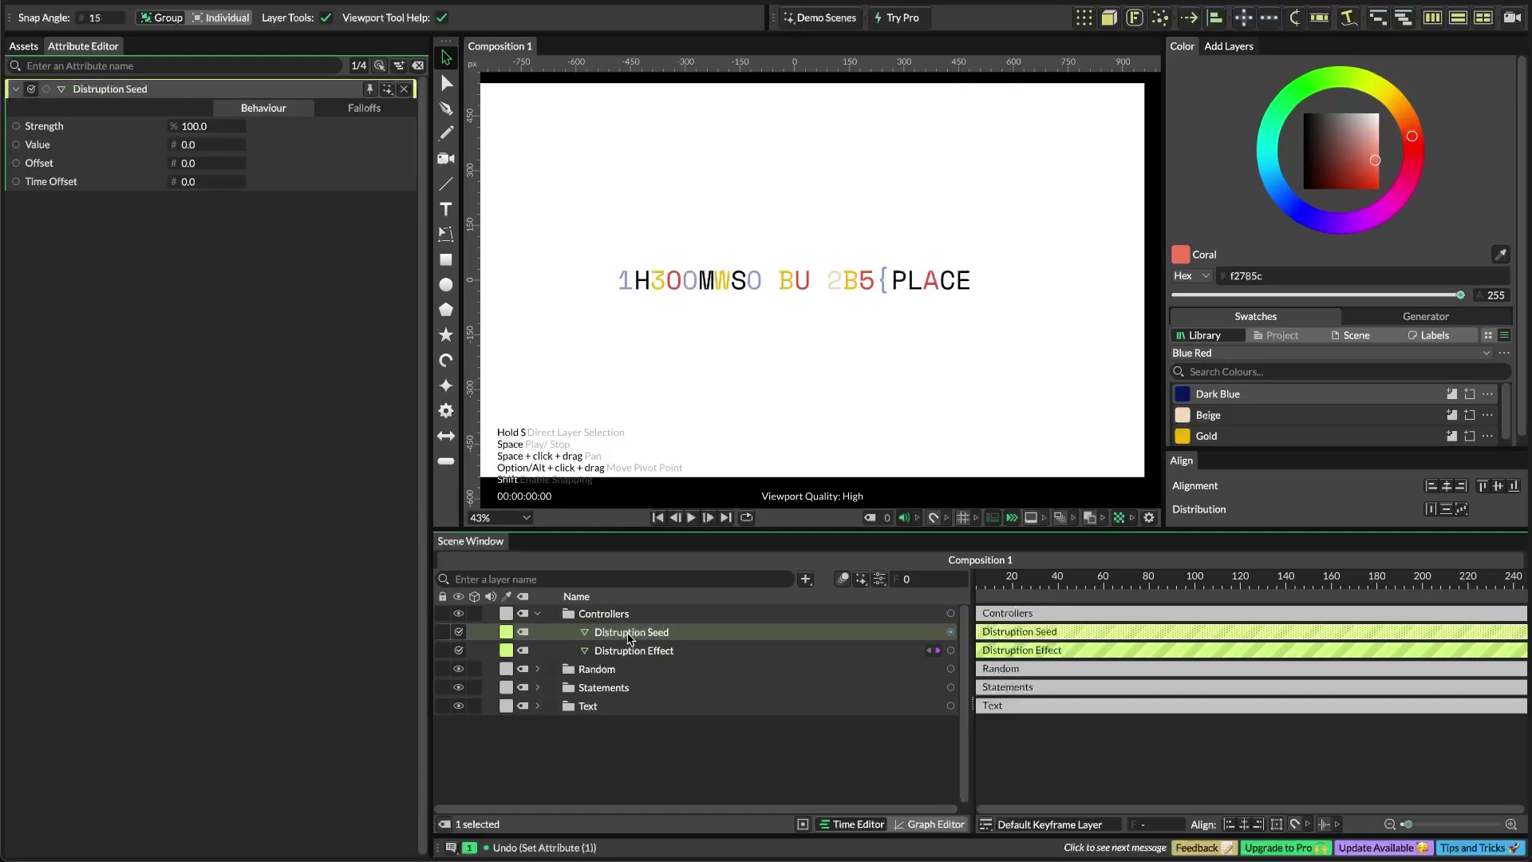
Save the scene on the Desktop as Demo
click(677, 752)
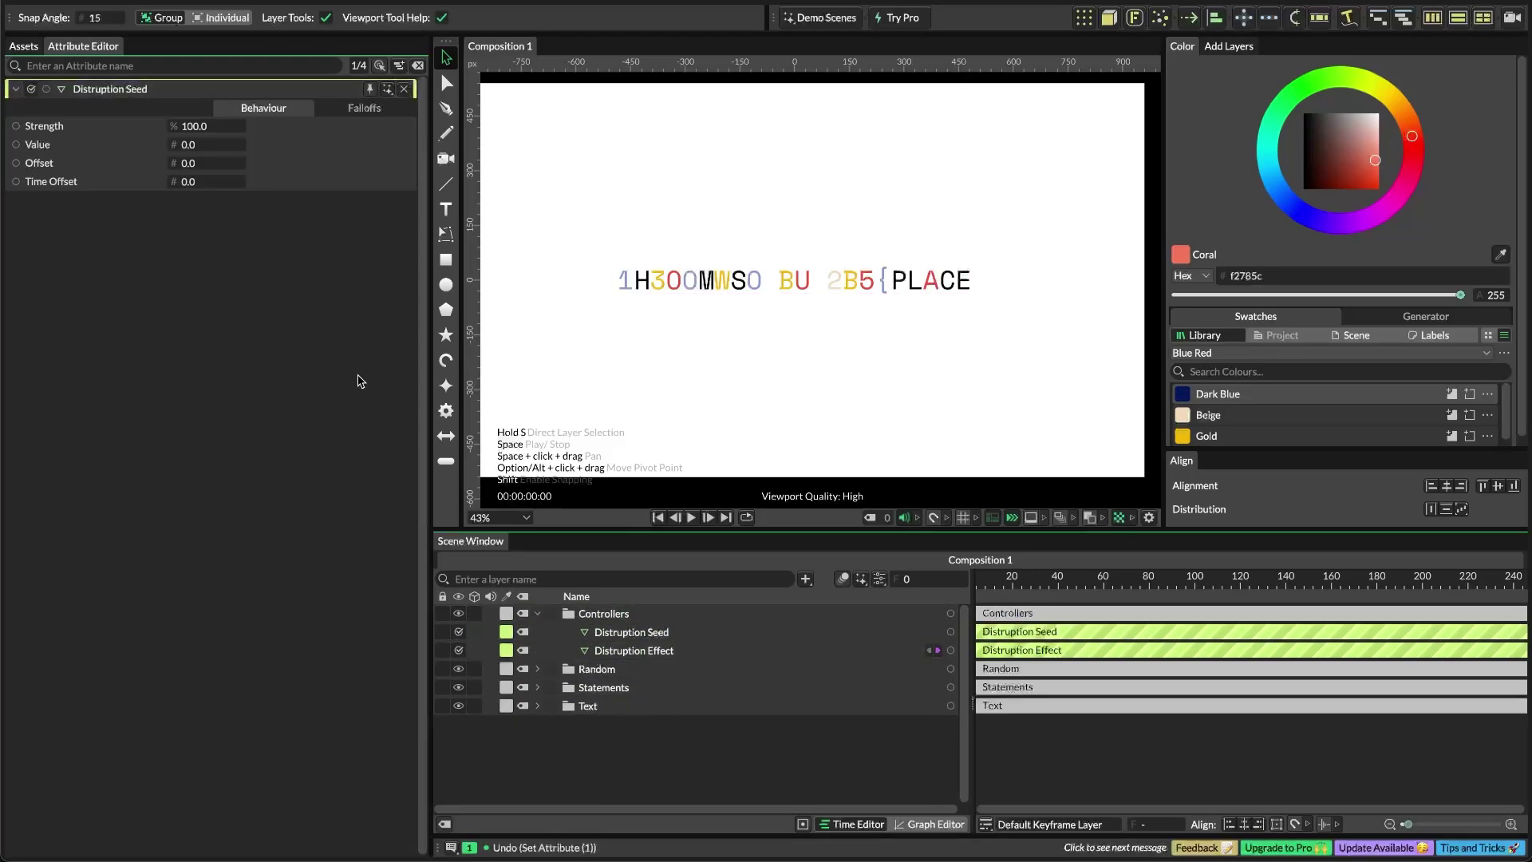
key(super+s)
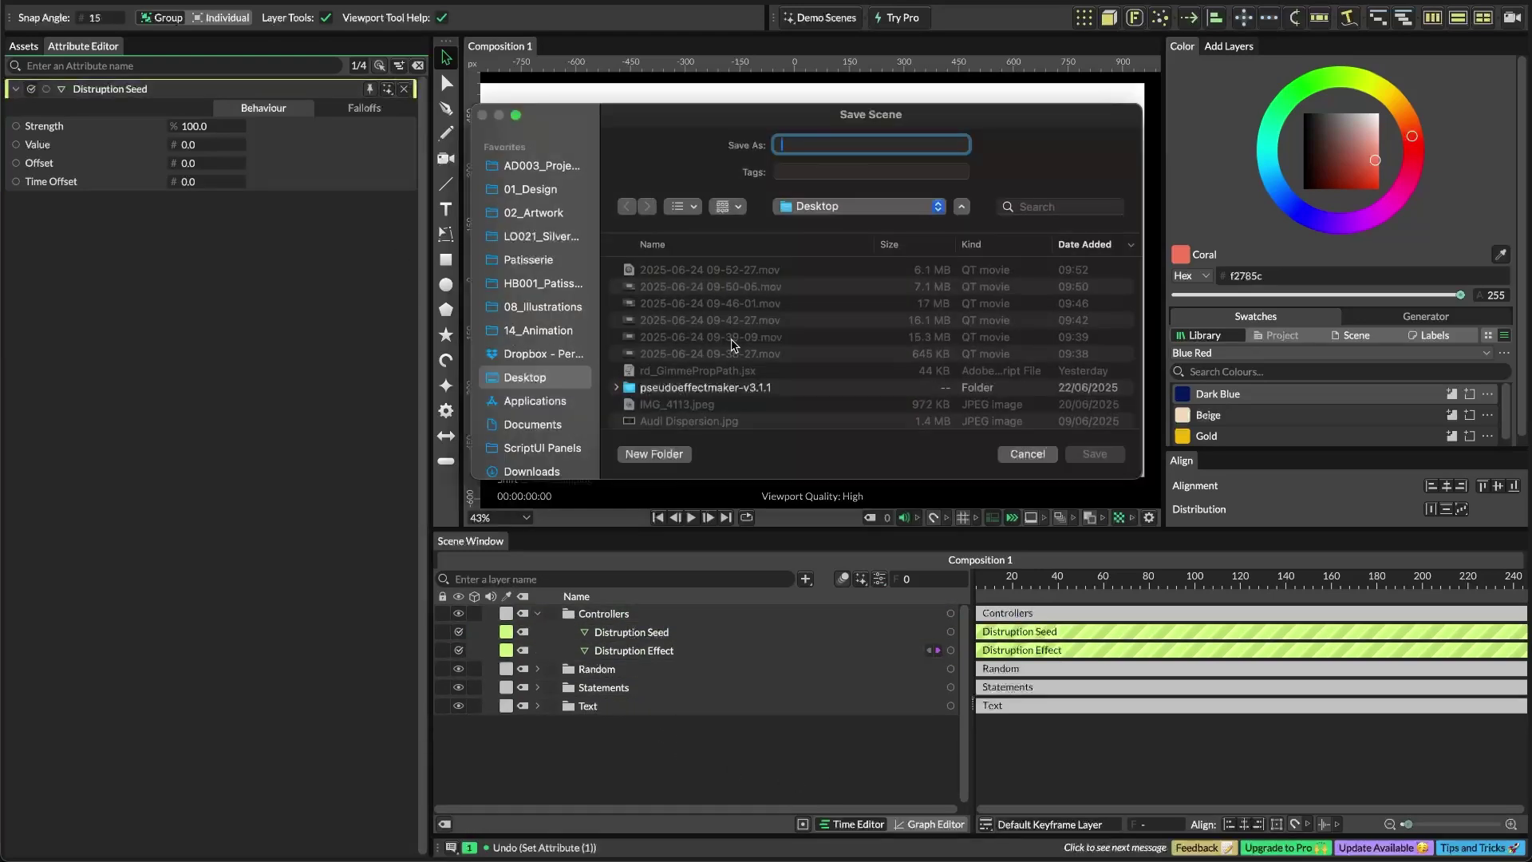
text(Demo)
key(Return)
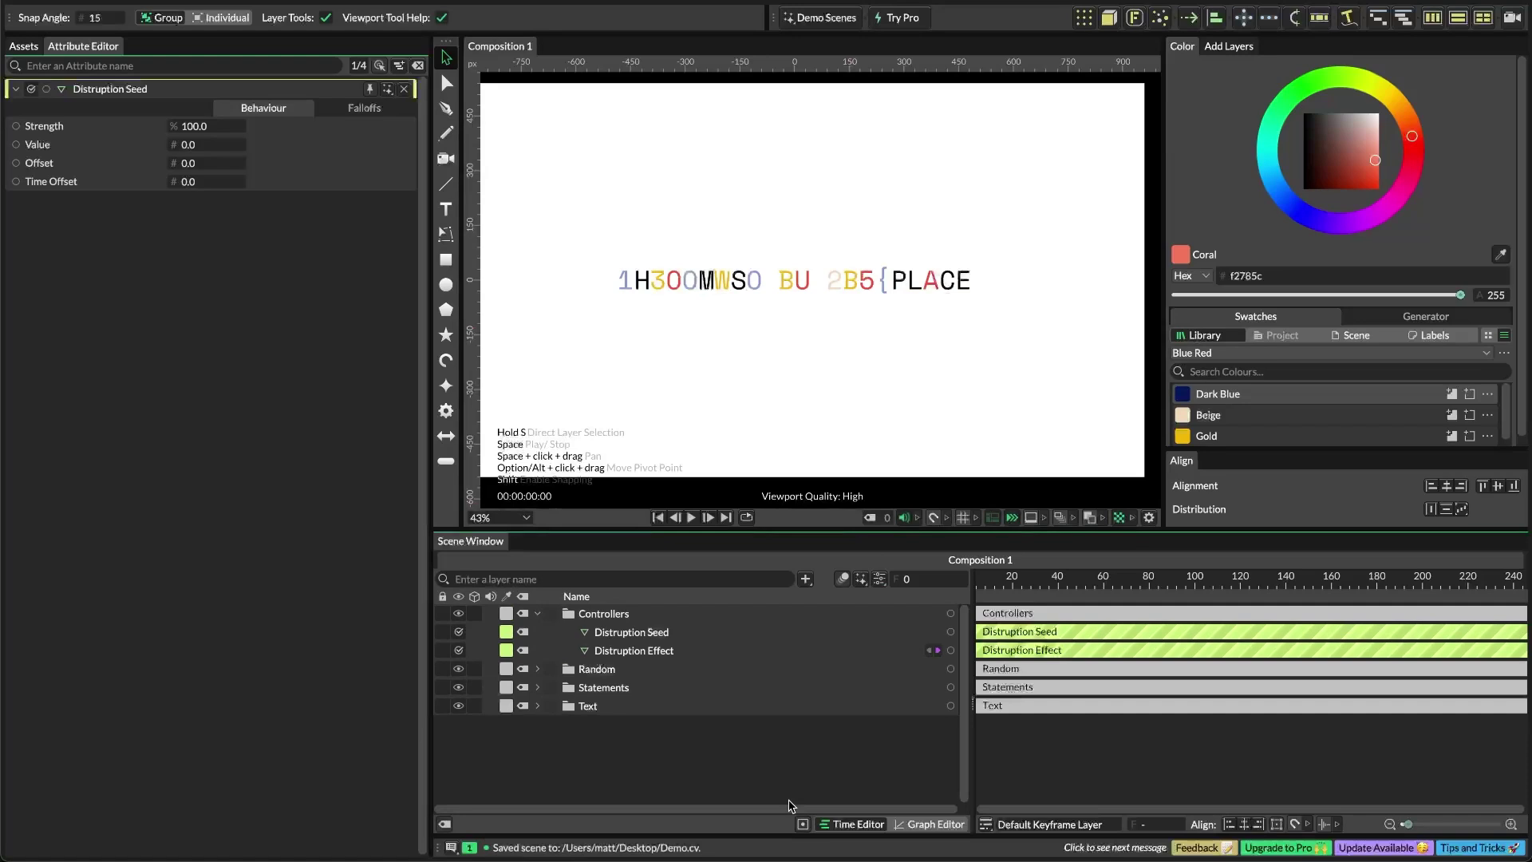
Expand the Random group, create a Duplicator from the Text group and move the Duplicator into the Controllers group
click(538, 669)
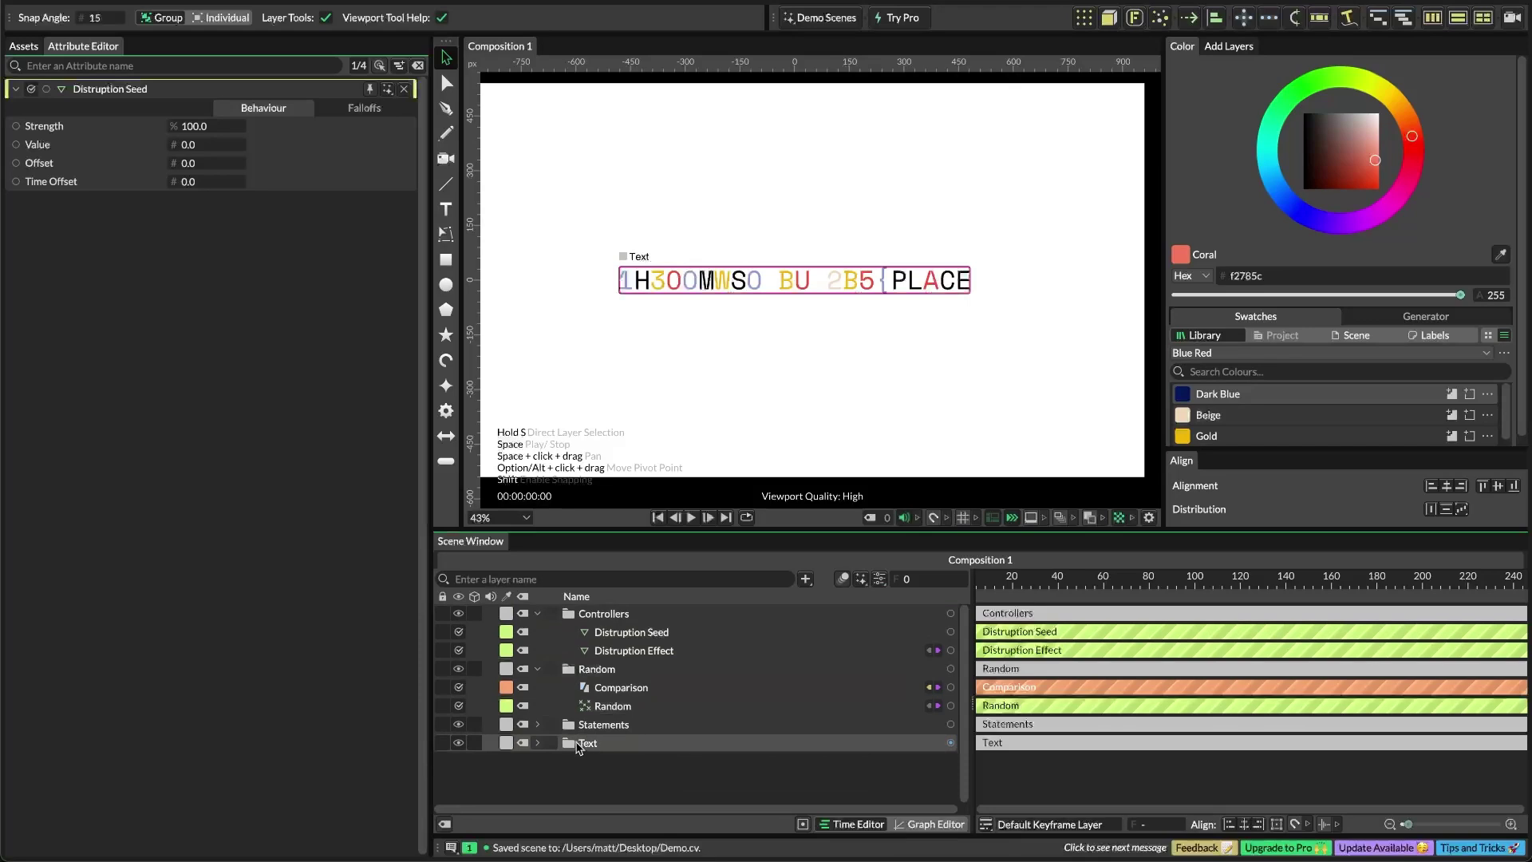
click(539, 743)
click(539, 742)
click(604, 744)
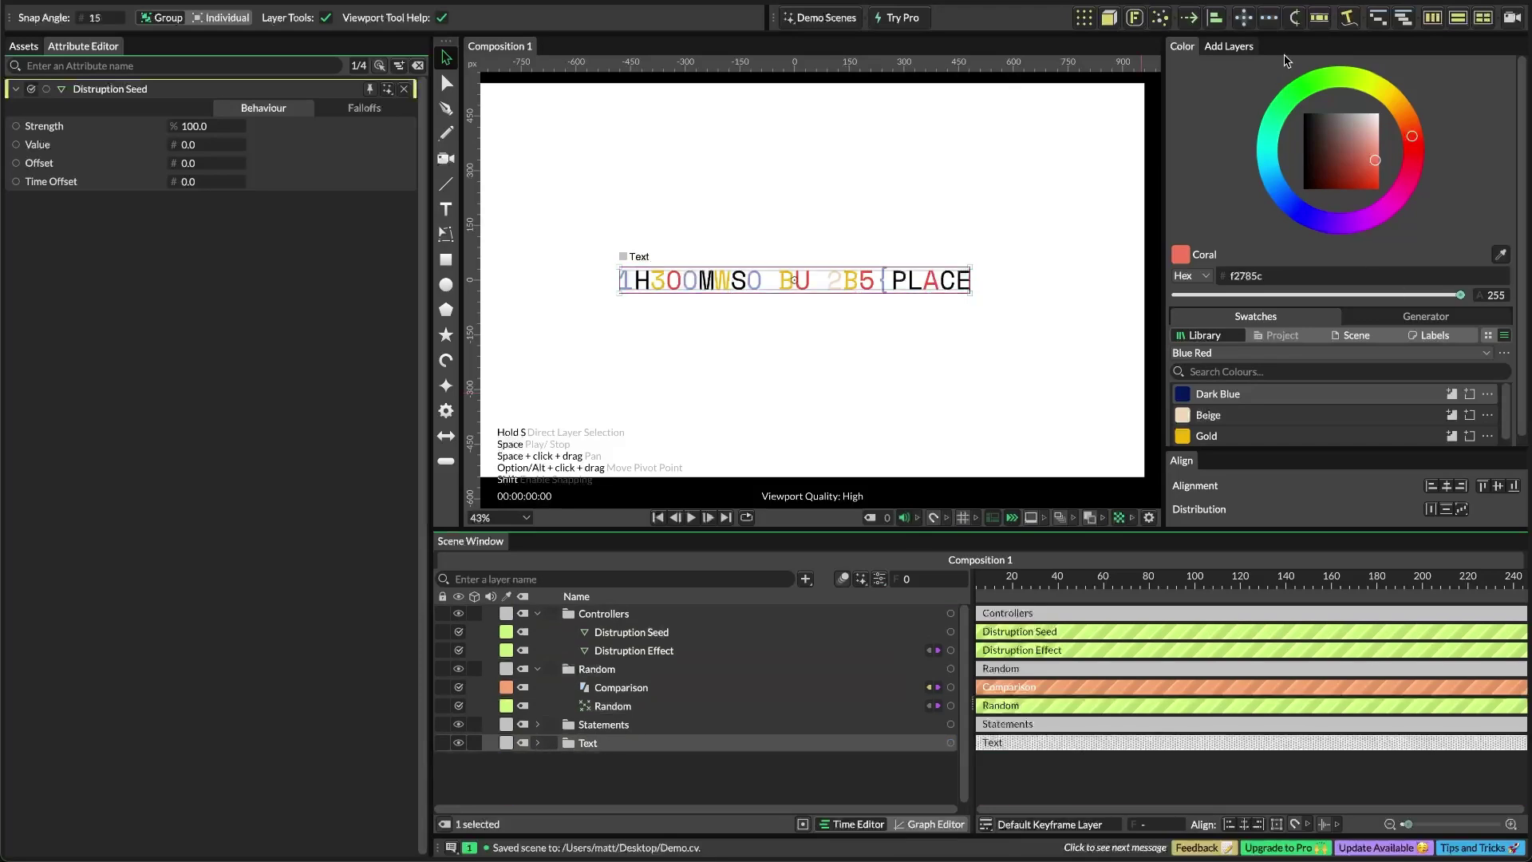
click(1083, 17)
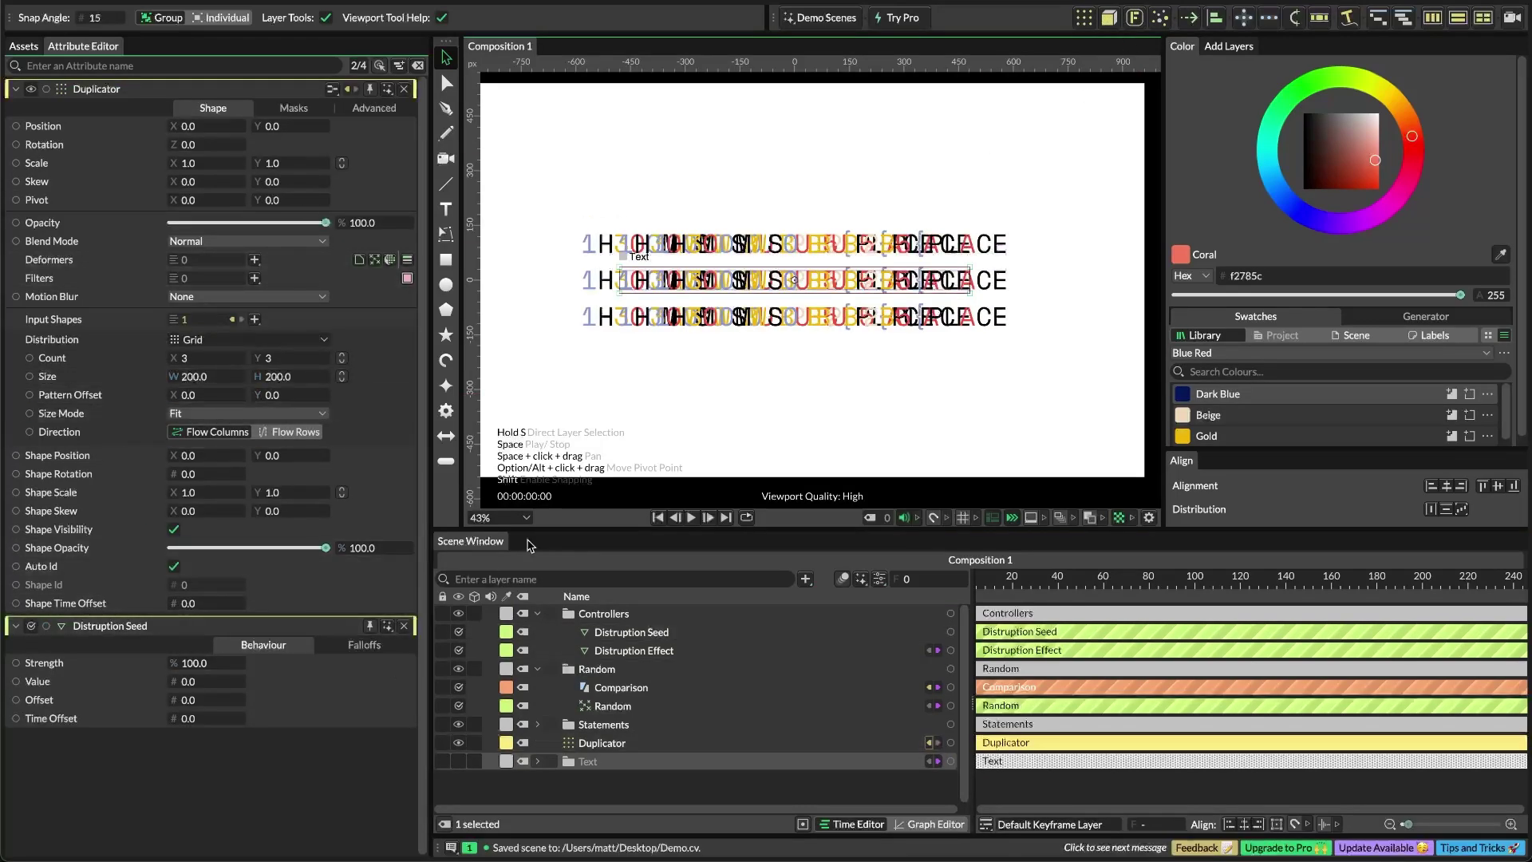
drag(616, 755, 587, 626)
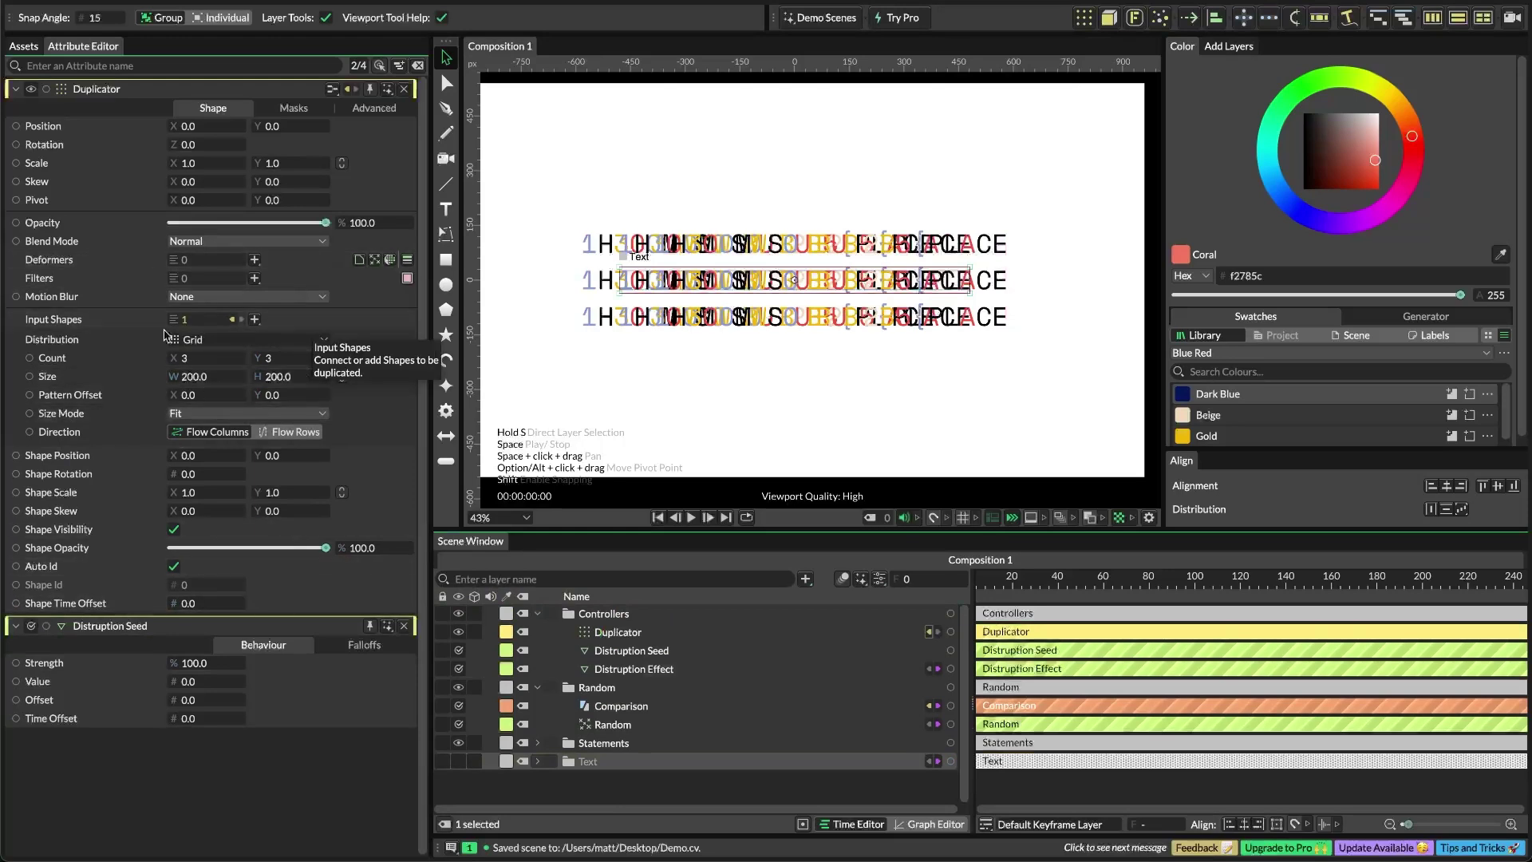
Set the Duplicator's distribution to Linear with a Vertical direction
click(212, 340)
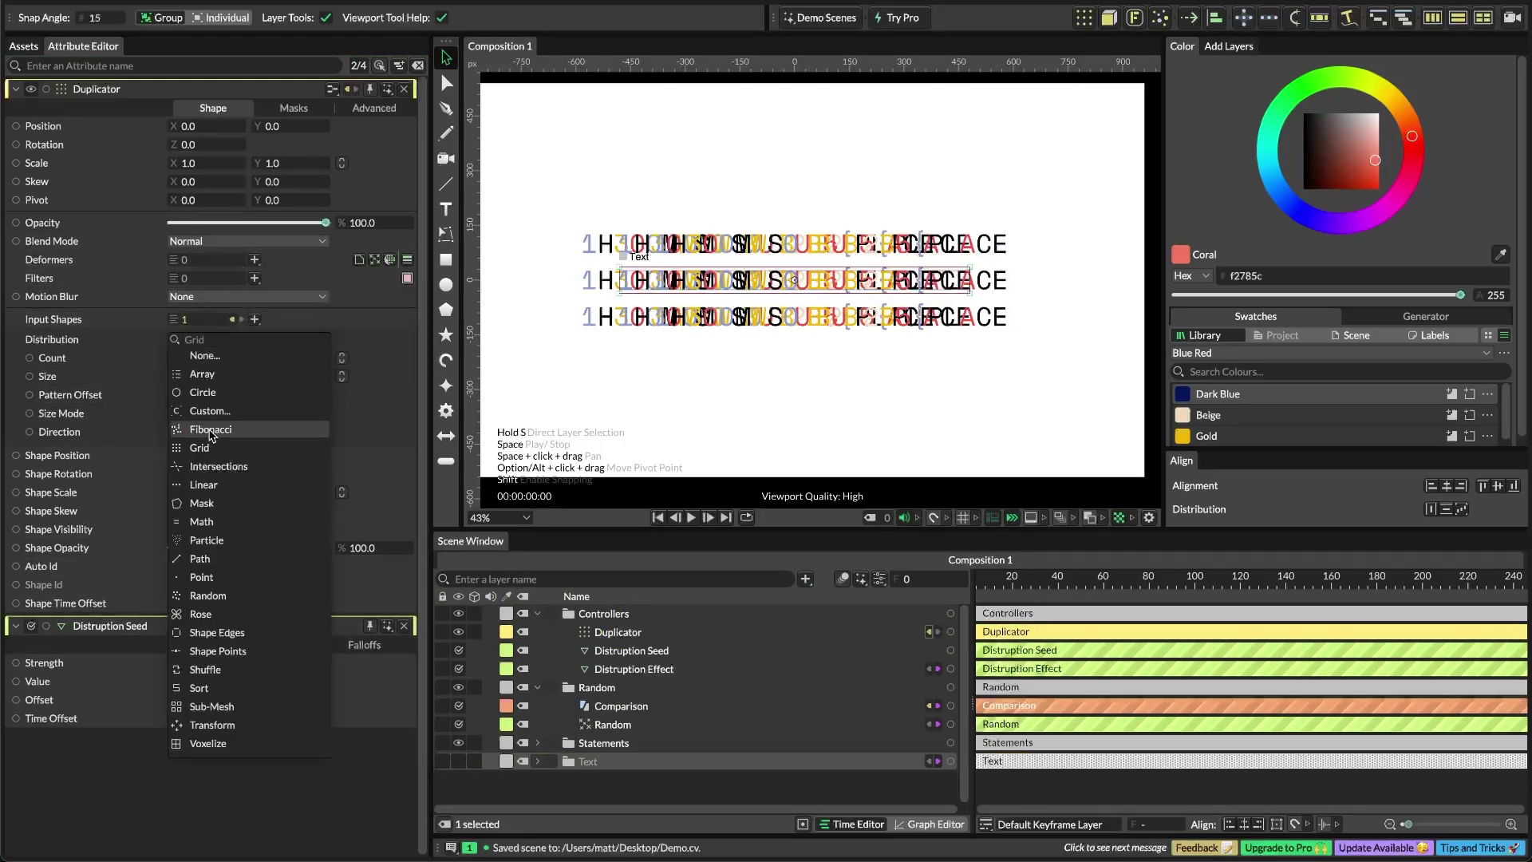
click(209, 487)
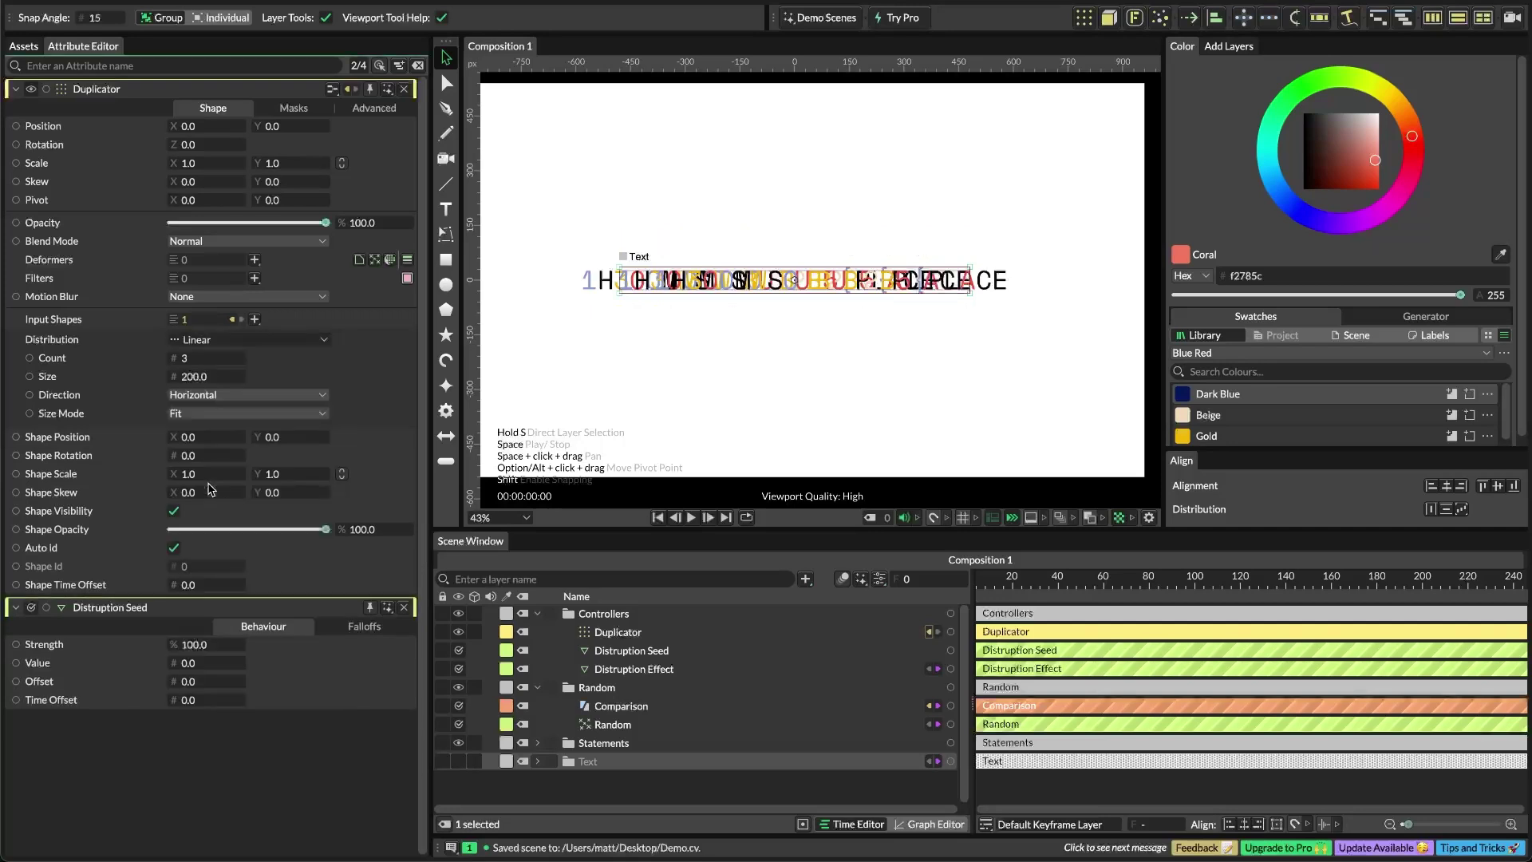
click(266, 396)
click(267, 411)
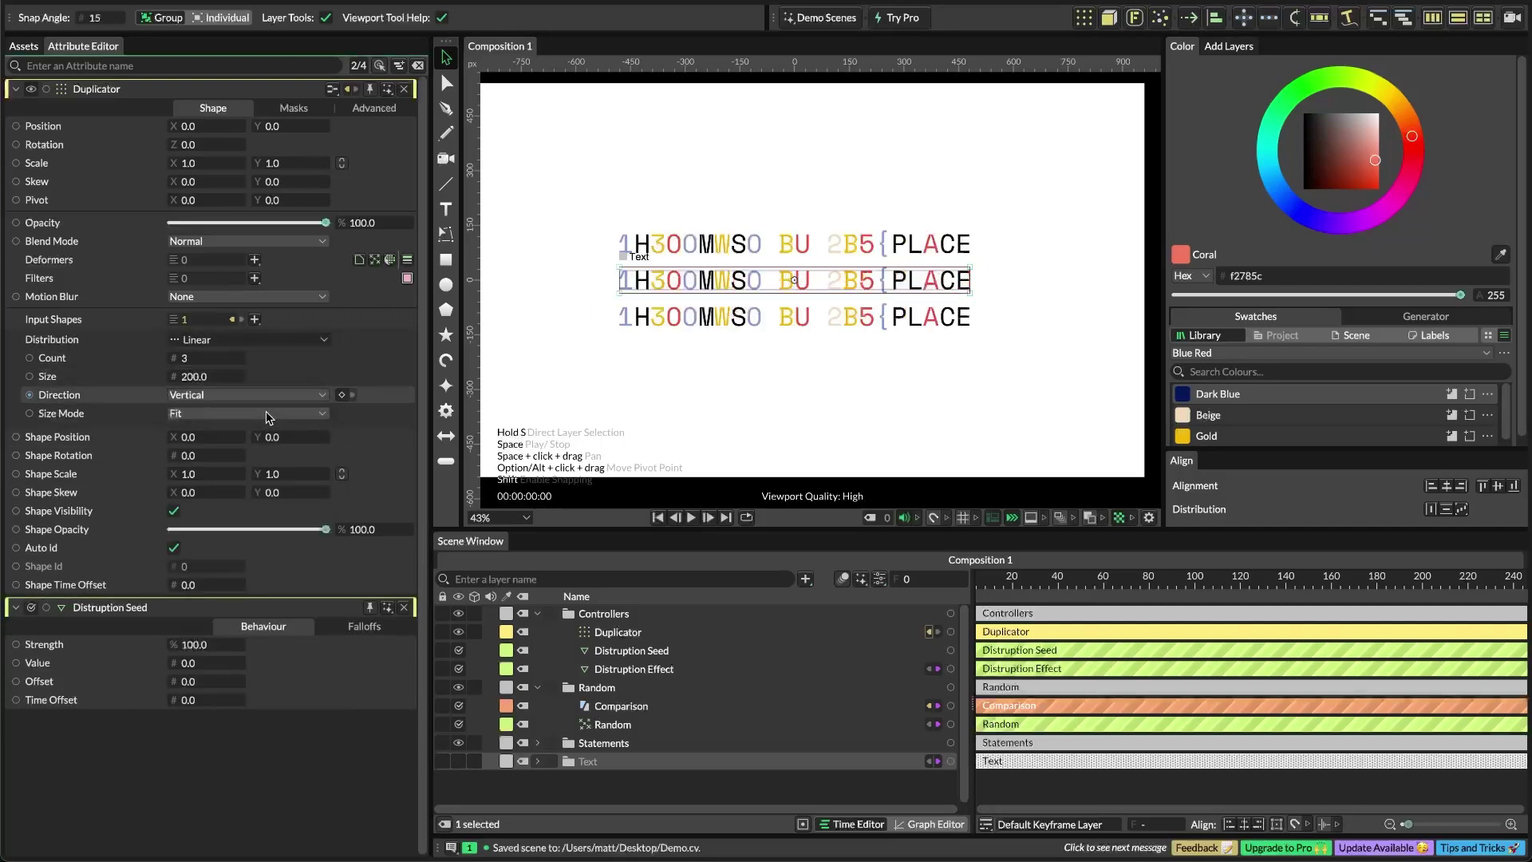
click(1008, 395)
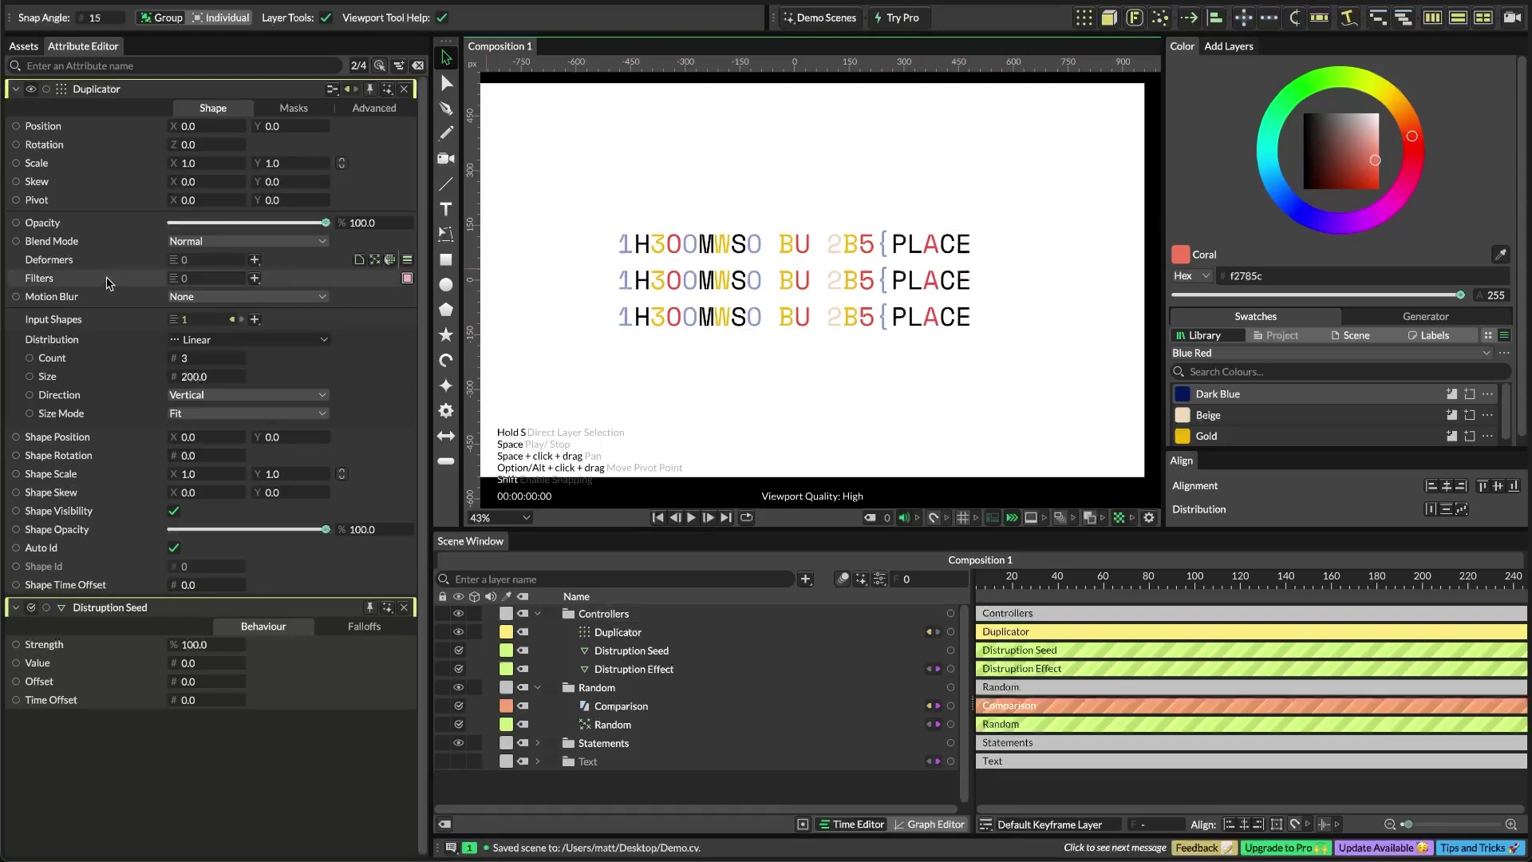
Show the Duplicator's Advanced attributes and load the Random behaviour's attributes alongside them
click(357, 112)
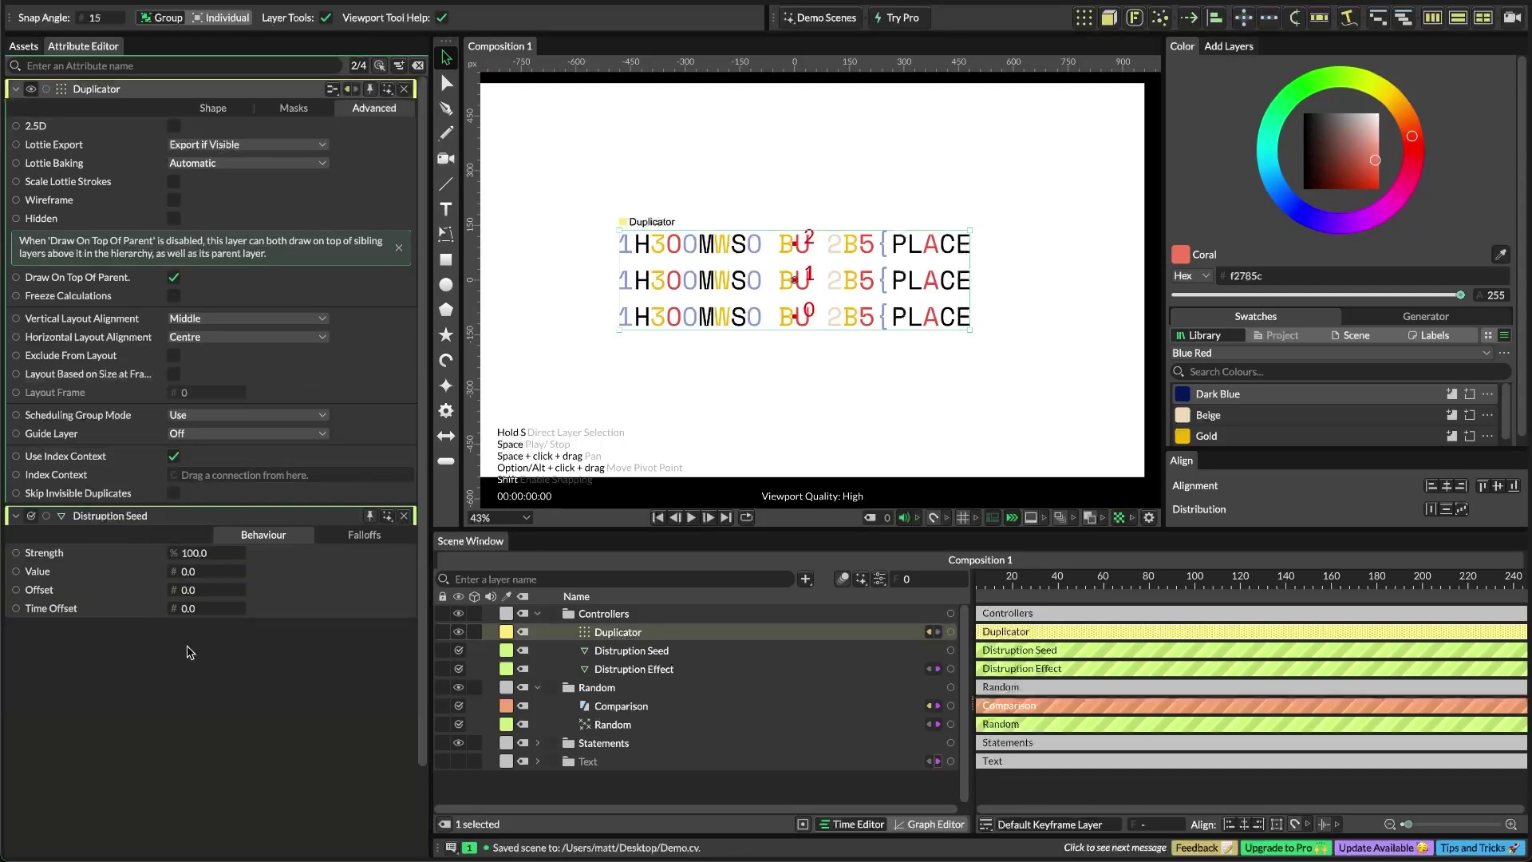
click(616, 732)
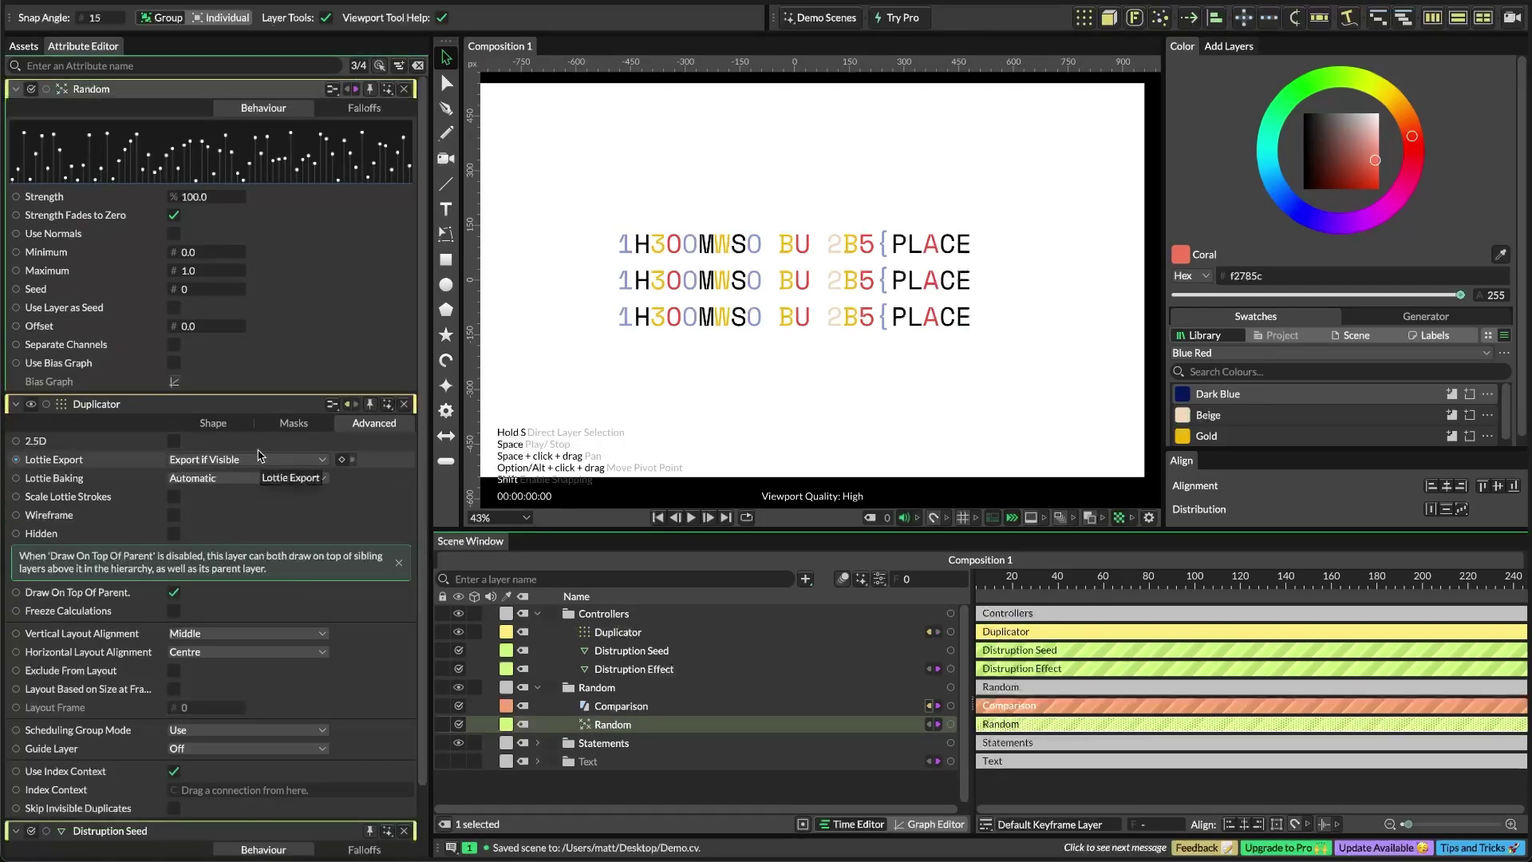
scroll(257, 456, down, 2)
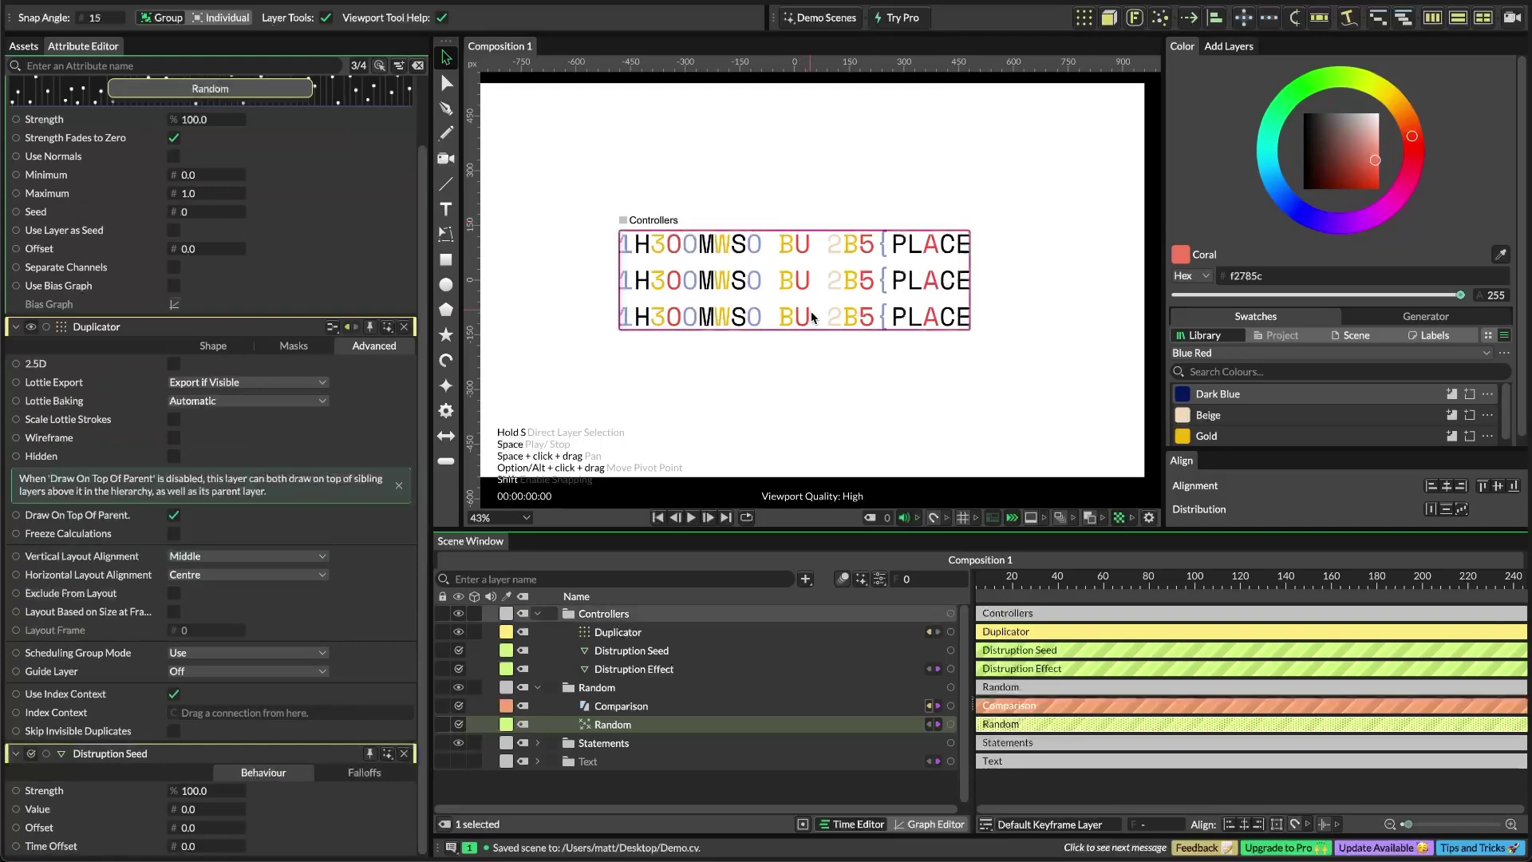
scroll(336, 414, up, 1)
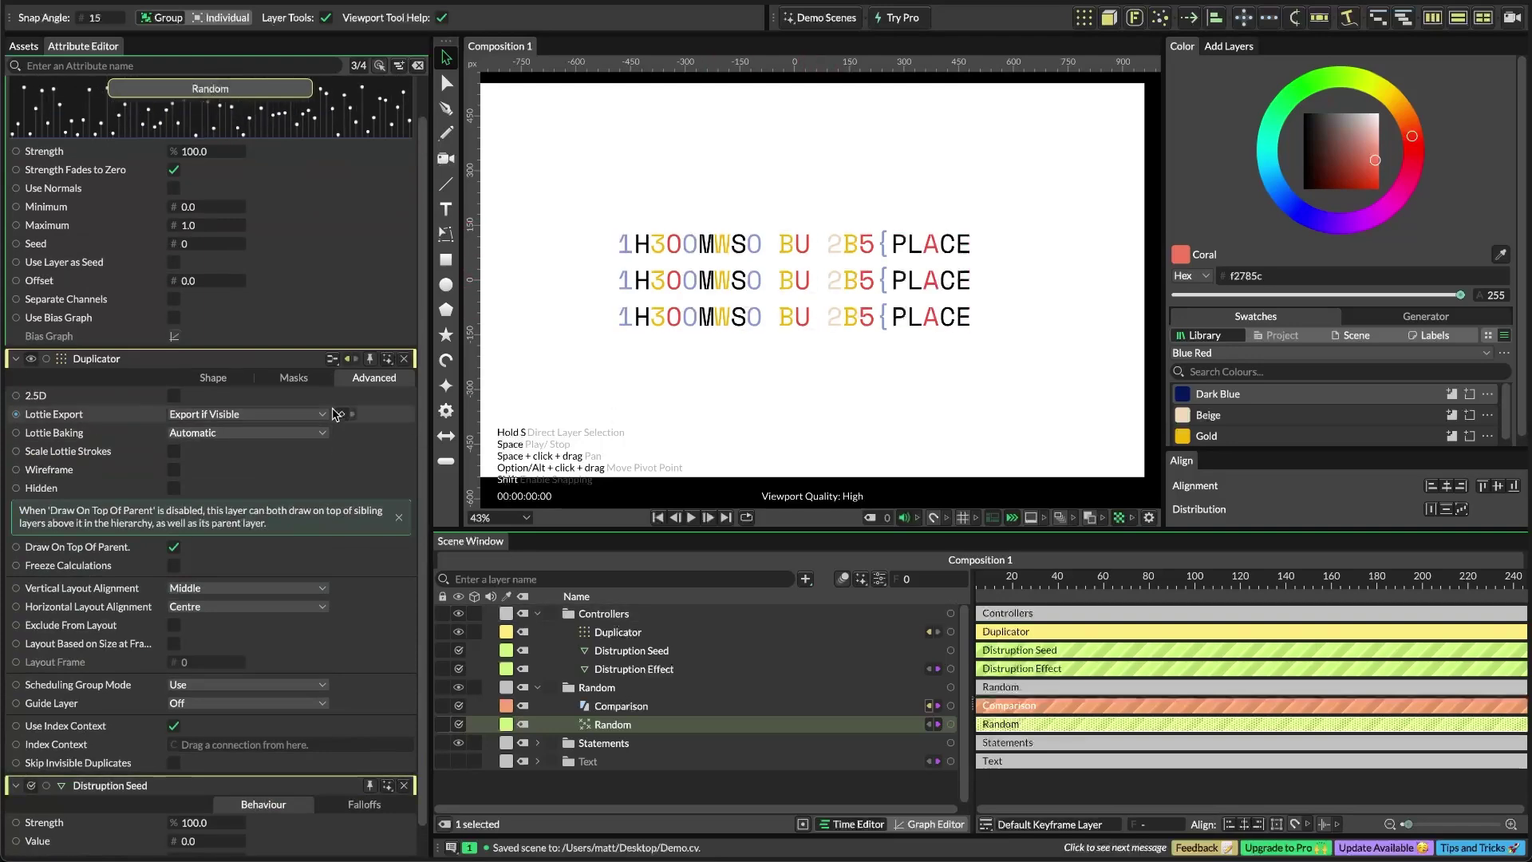
Add a Math utility named Math - Seed + Index and set its operation to Add
click(611, 799)
key(Tab)
text(math)
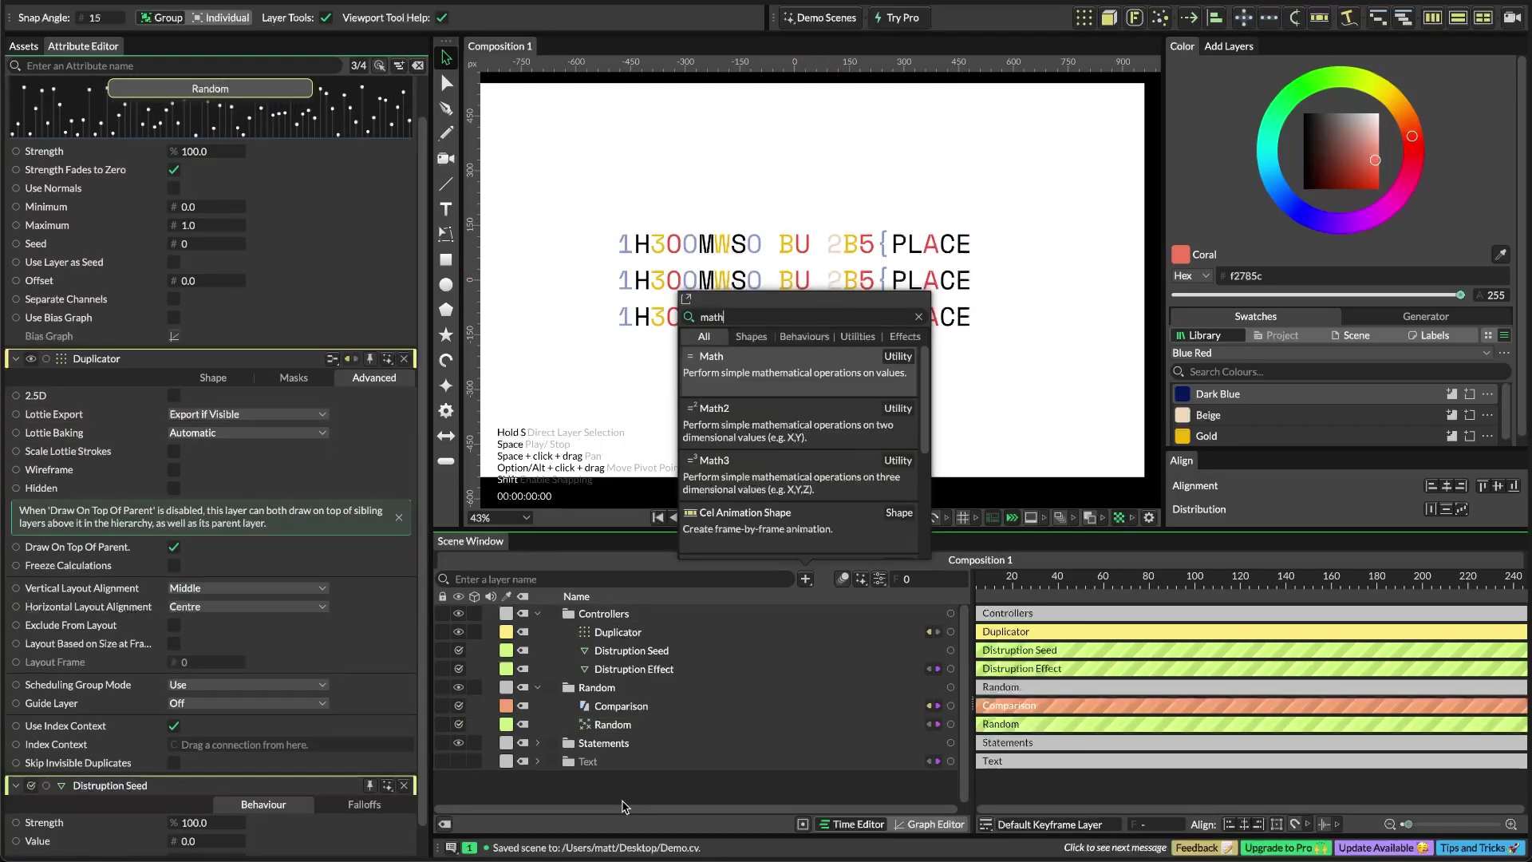
key(Return)
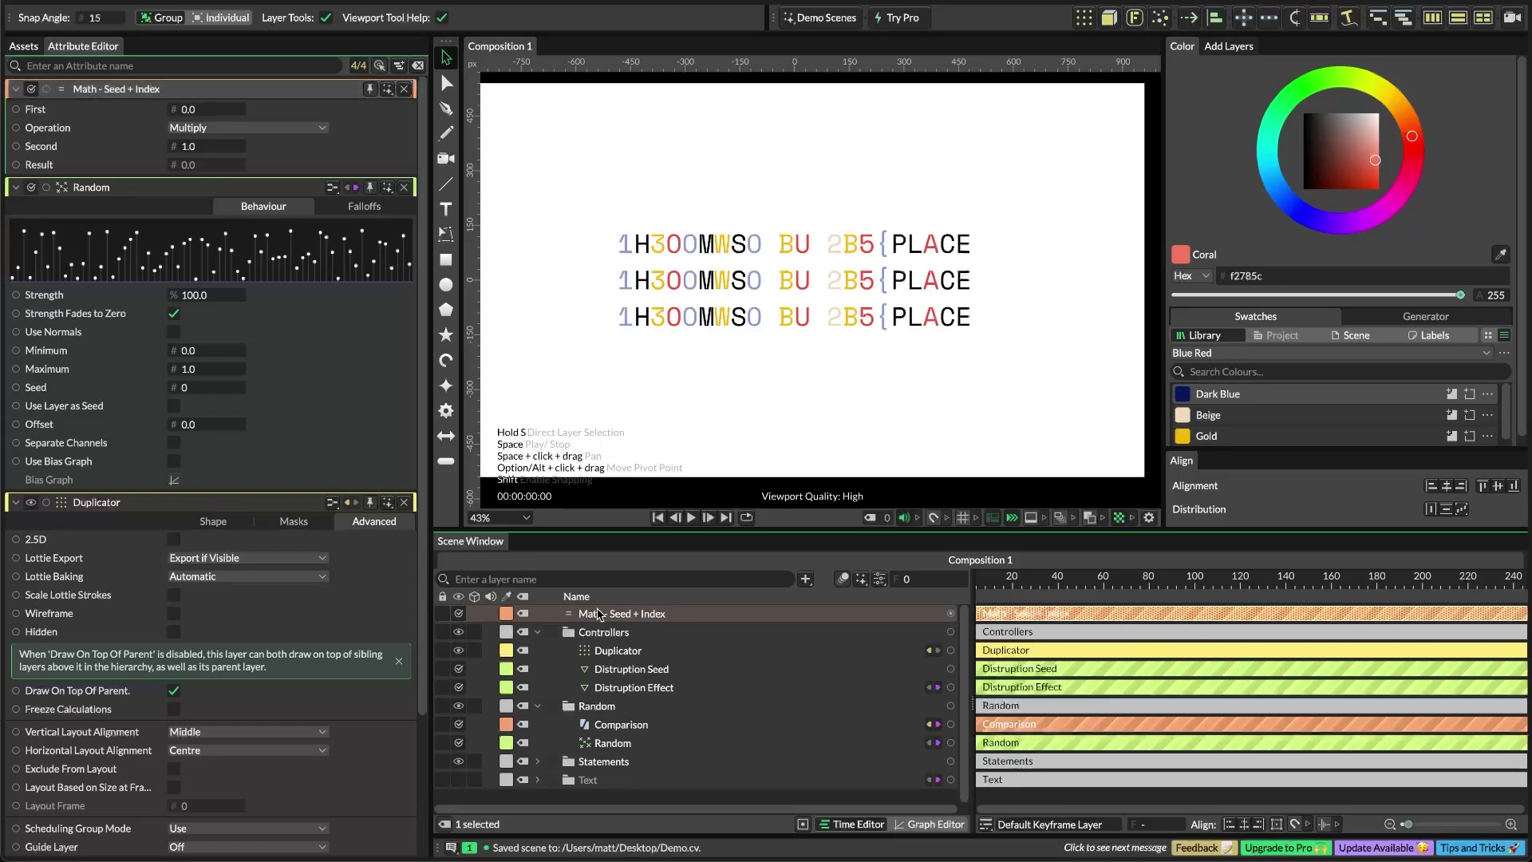
click(254, 128)
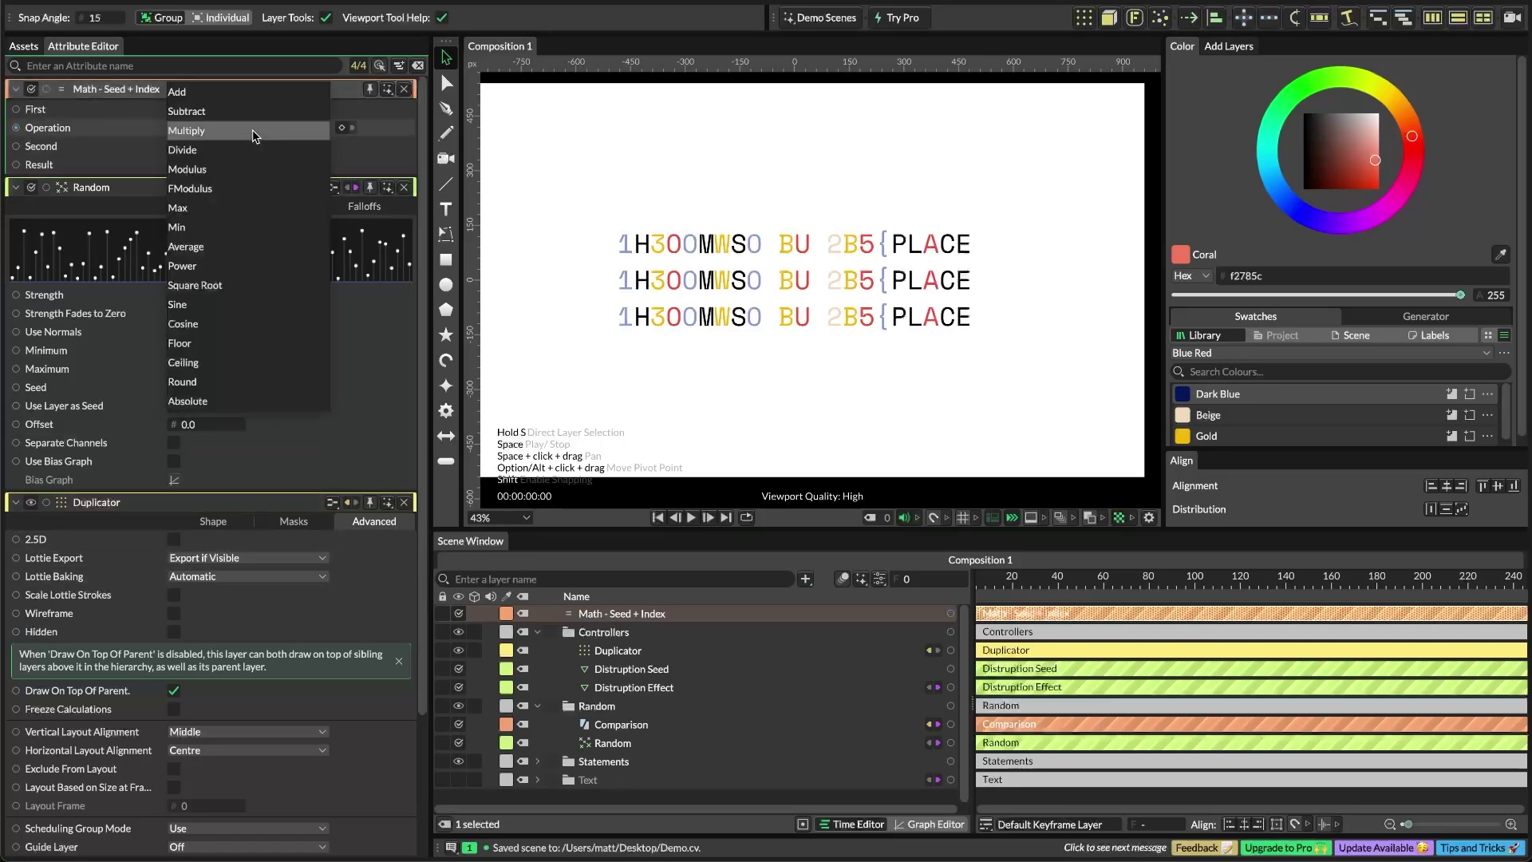
click(229, 93)
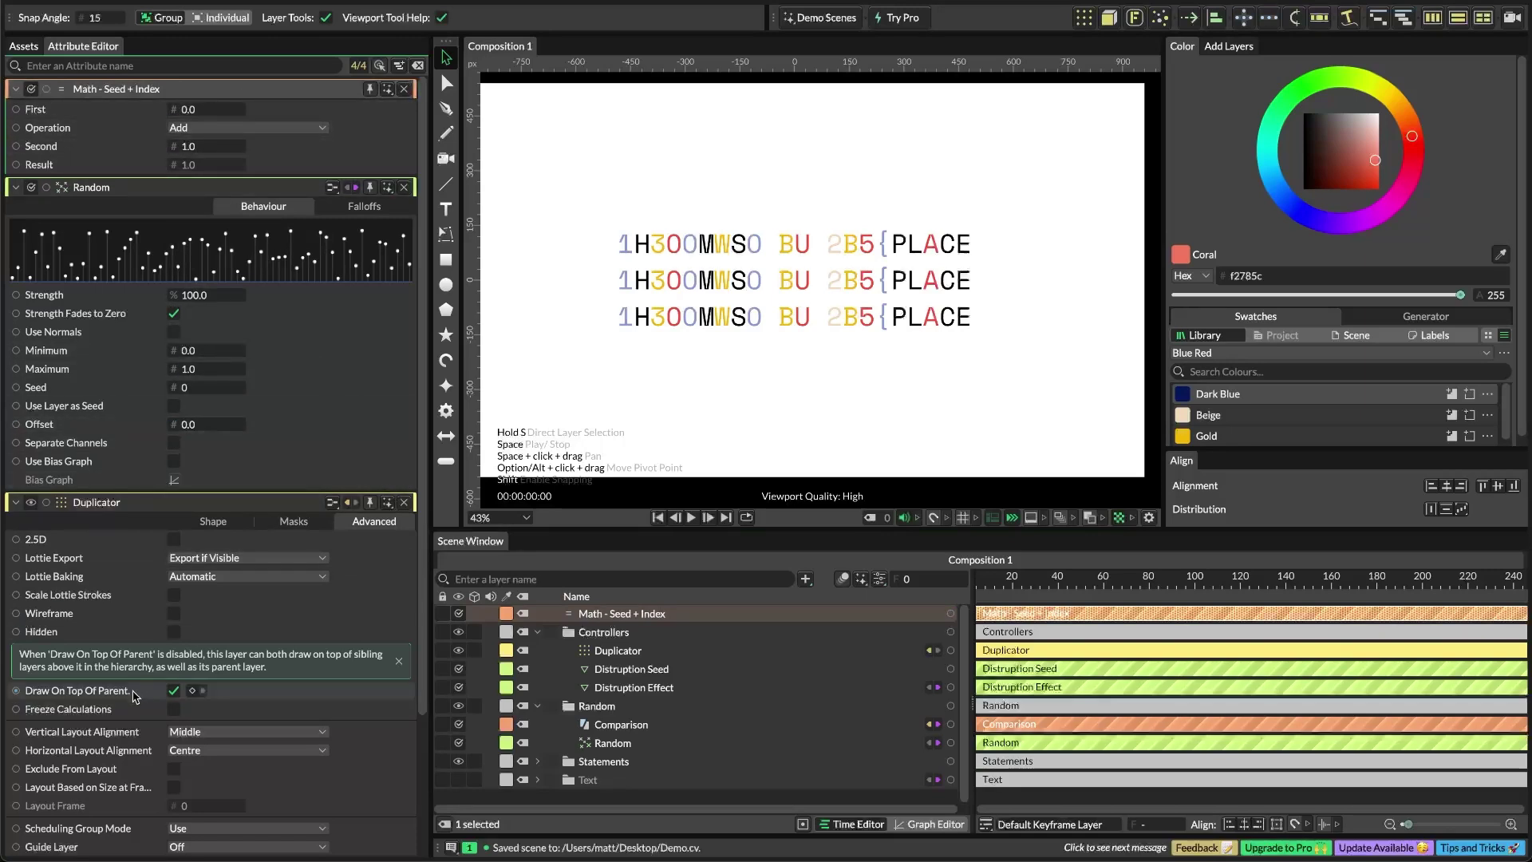
Connect the Duplicator's Index Context to the Math utility's Second value and Distruption Seed to its First value
scroll(199, 691, down, 2)
drag(16, 811, 185, 152)
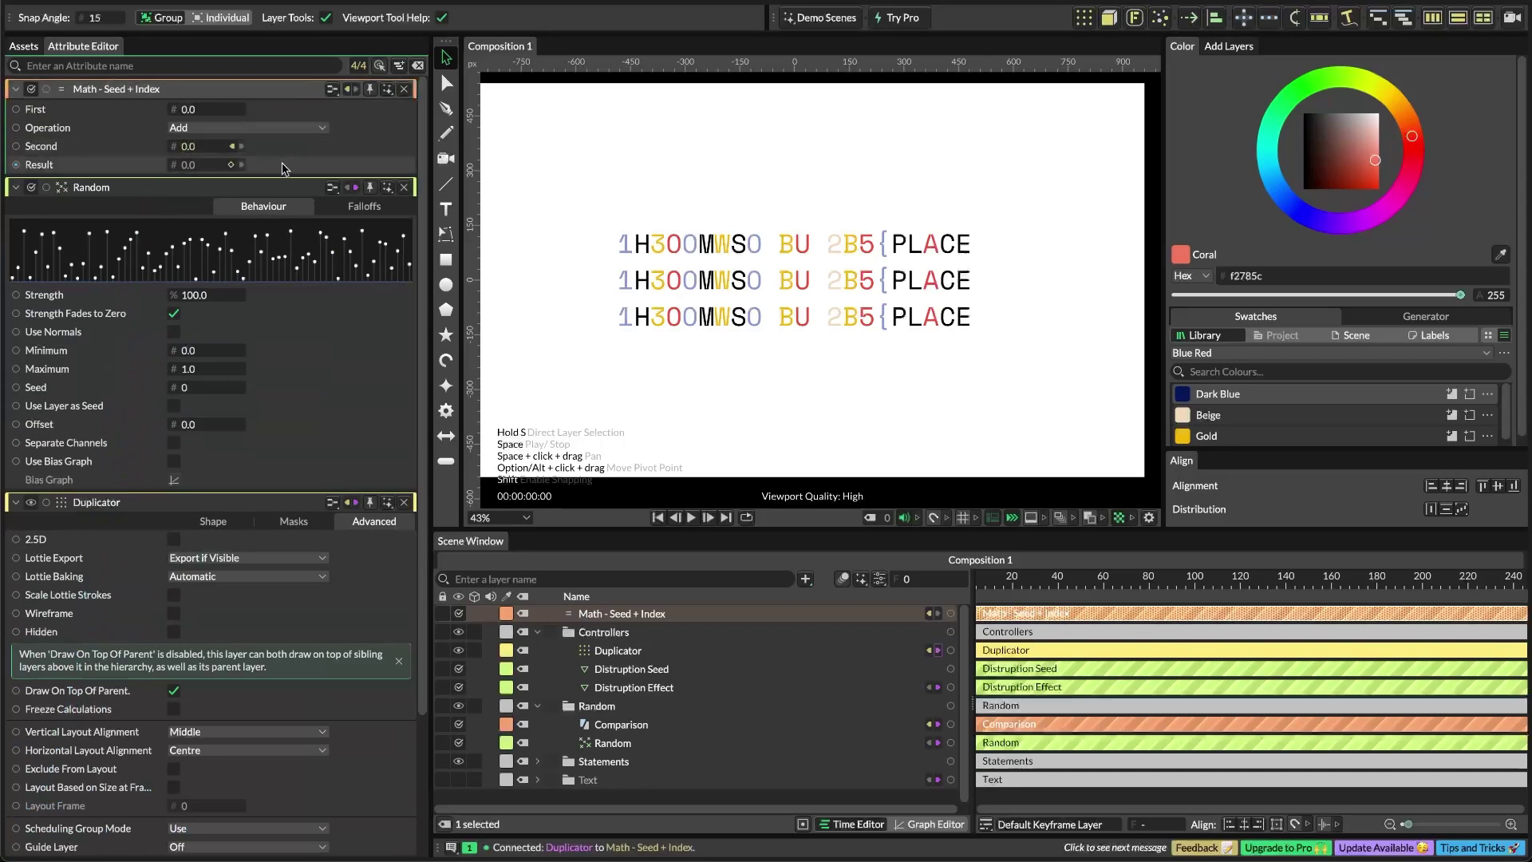
scroll(160, 487, down, 5)
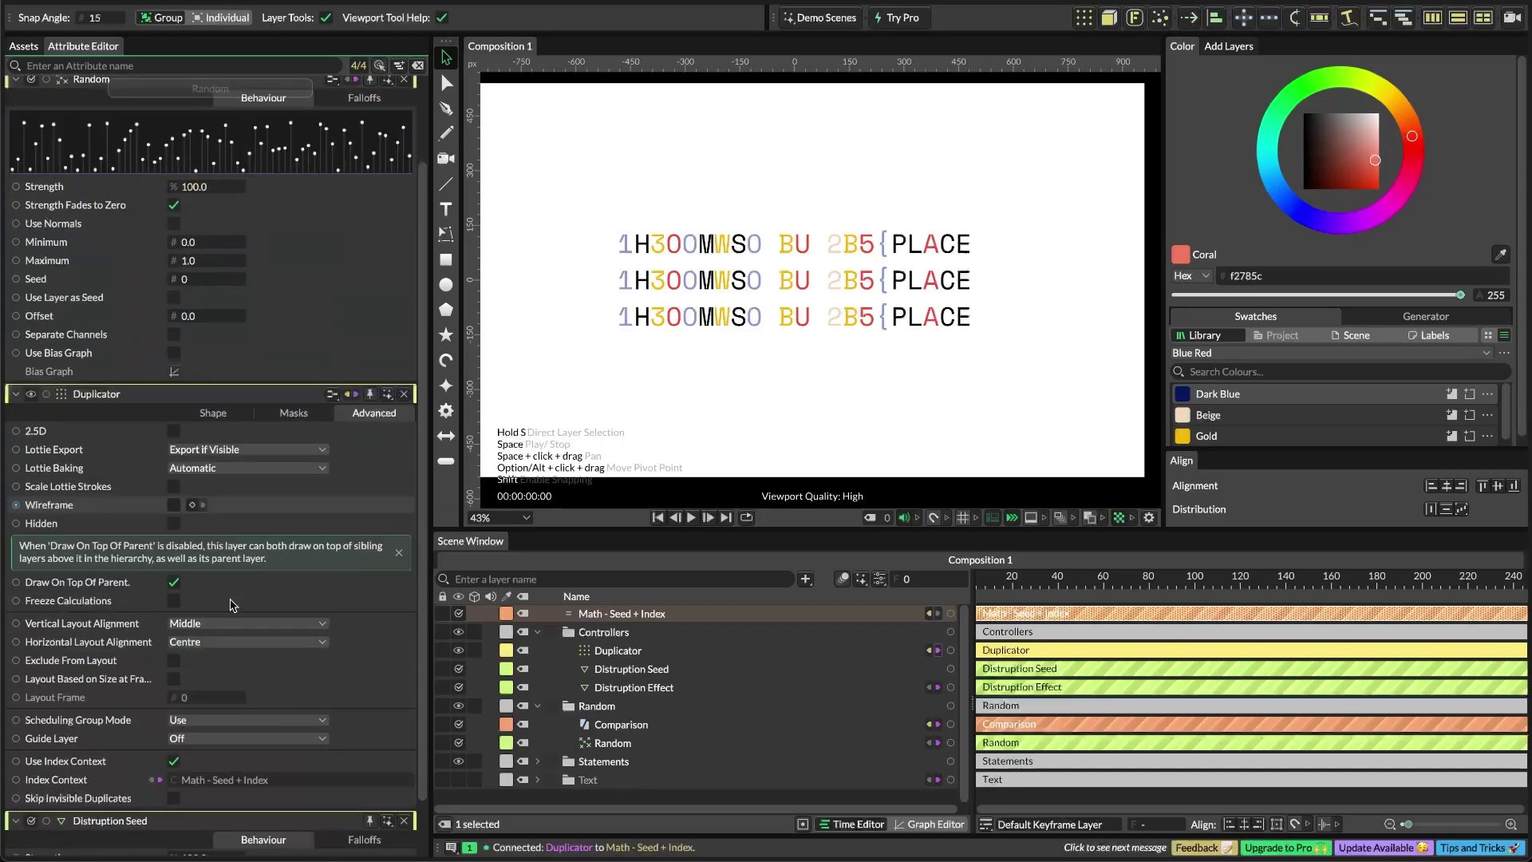
click(404, 330)
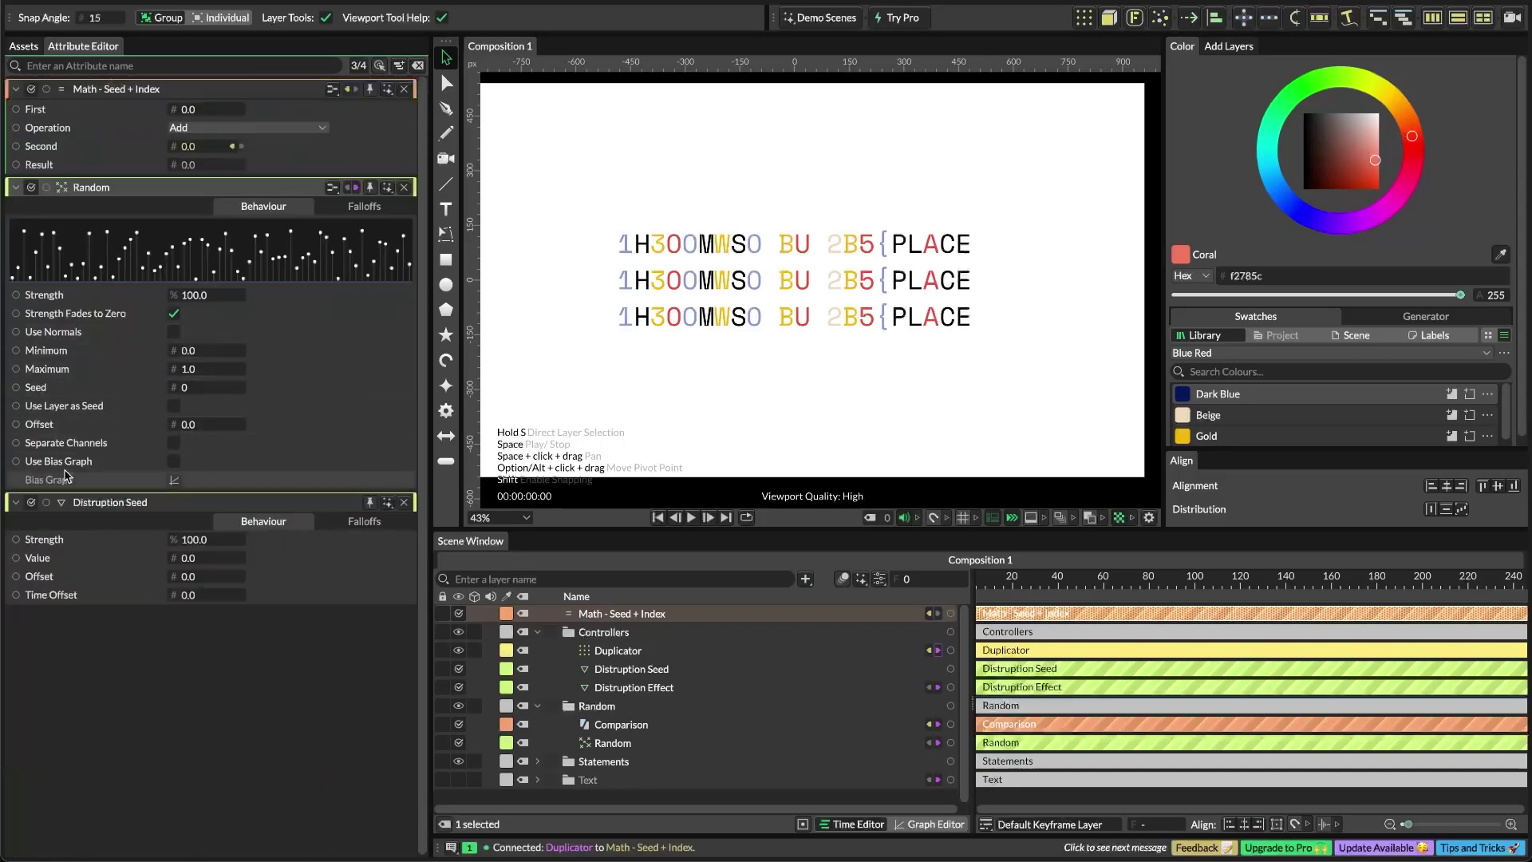
click(45, 503)
drag(327, 259, 191, 109)
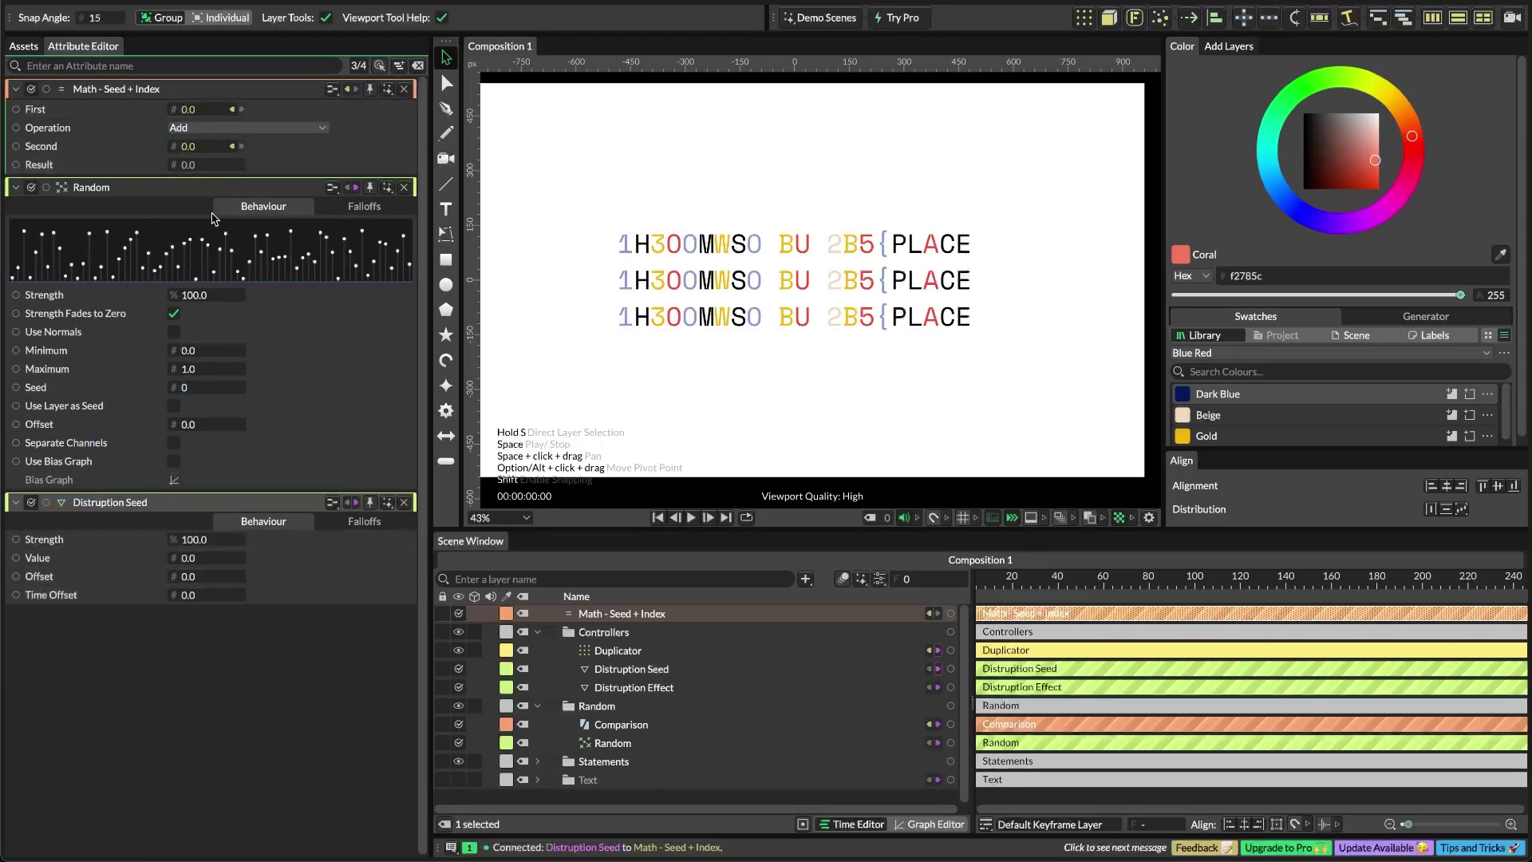
Connect the Math utility to the Random behaviour's Seed and move it into the Random group
click(47, 90)
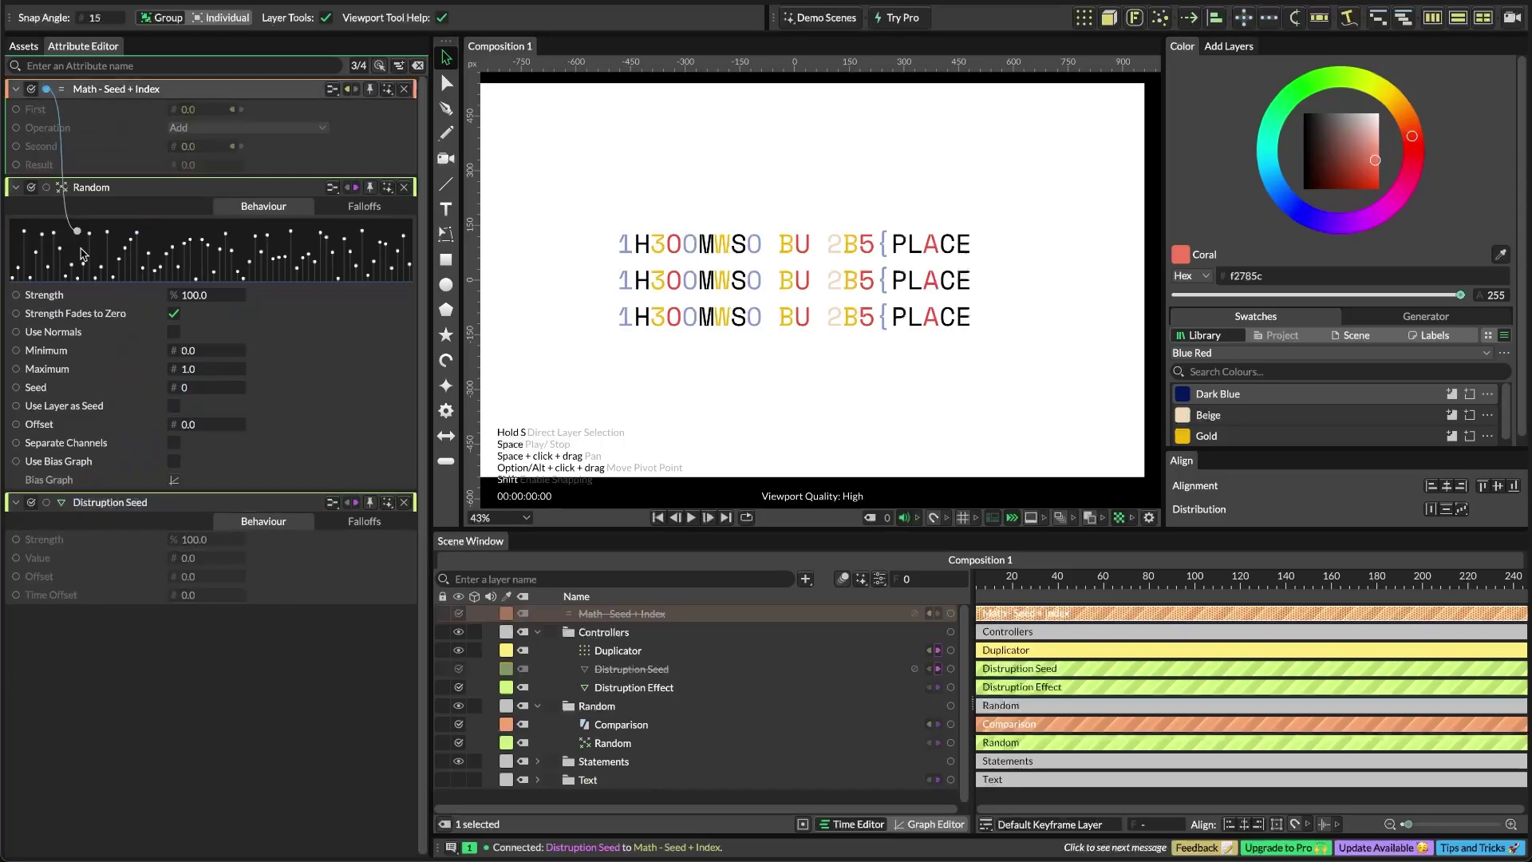
drag(195, 391, 195, 391)
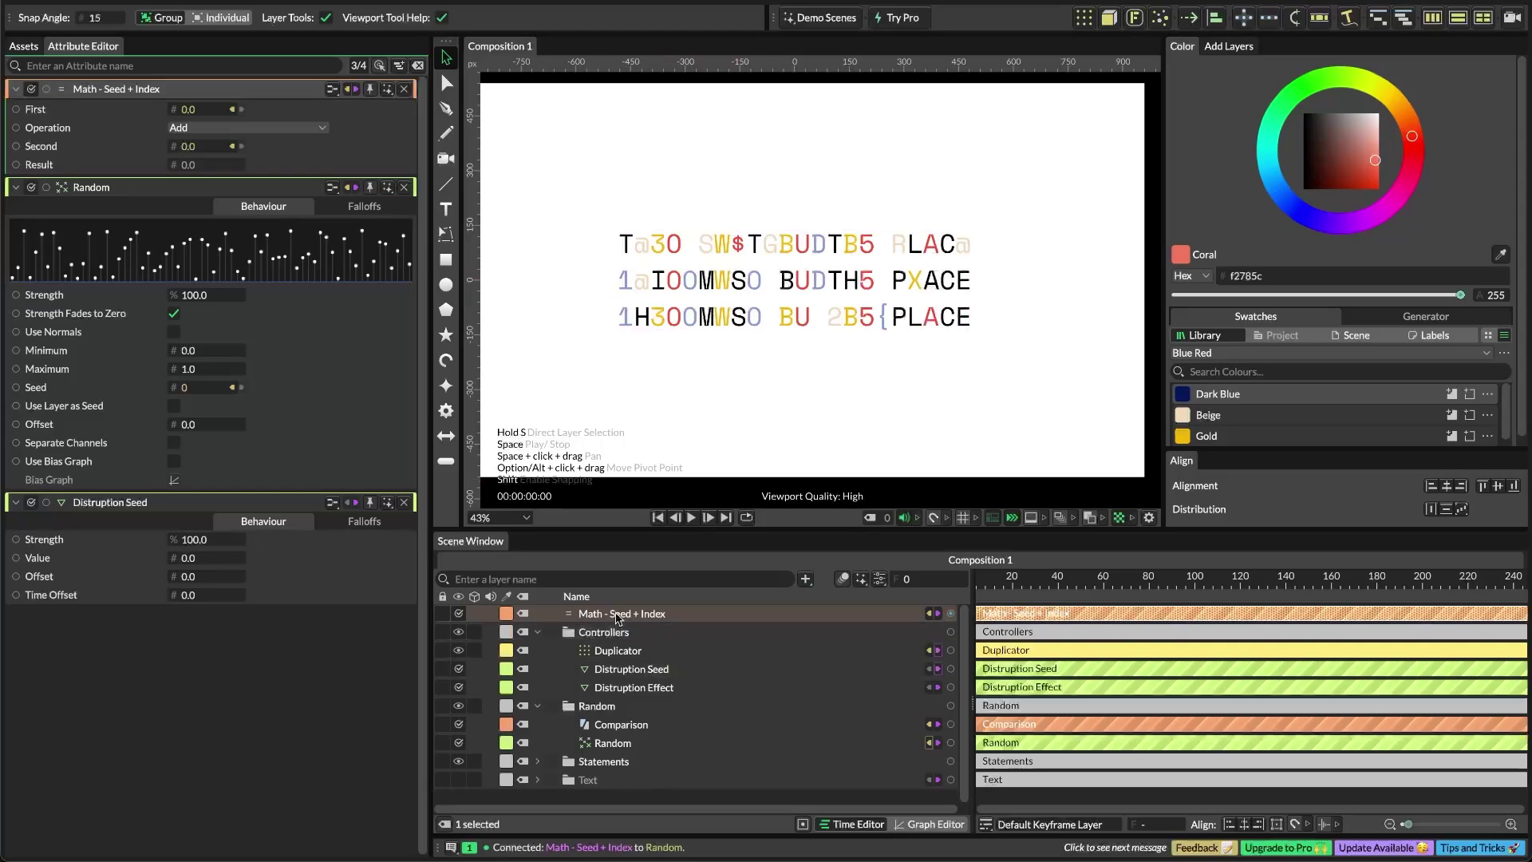
drag(638, 614, 637, 714)
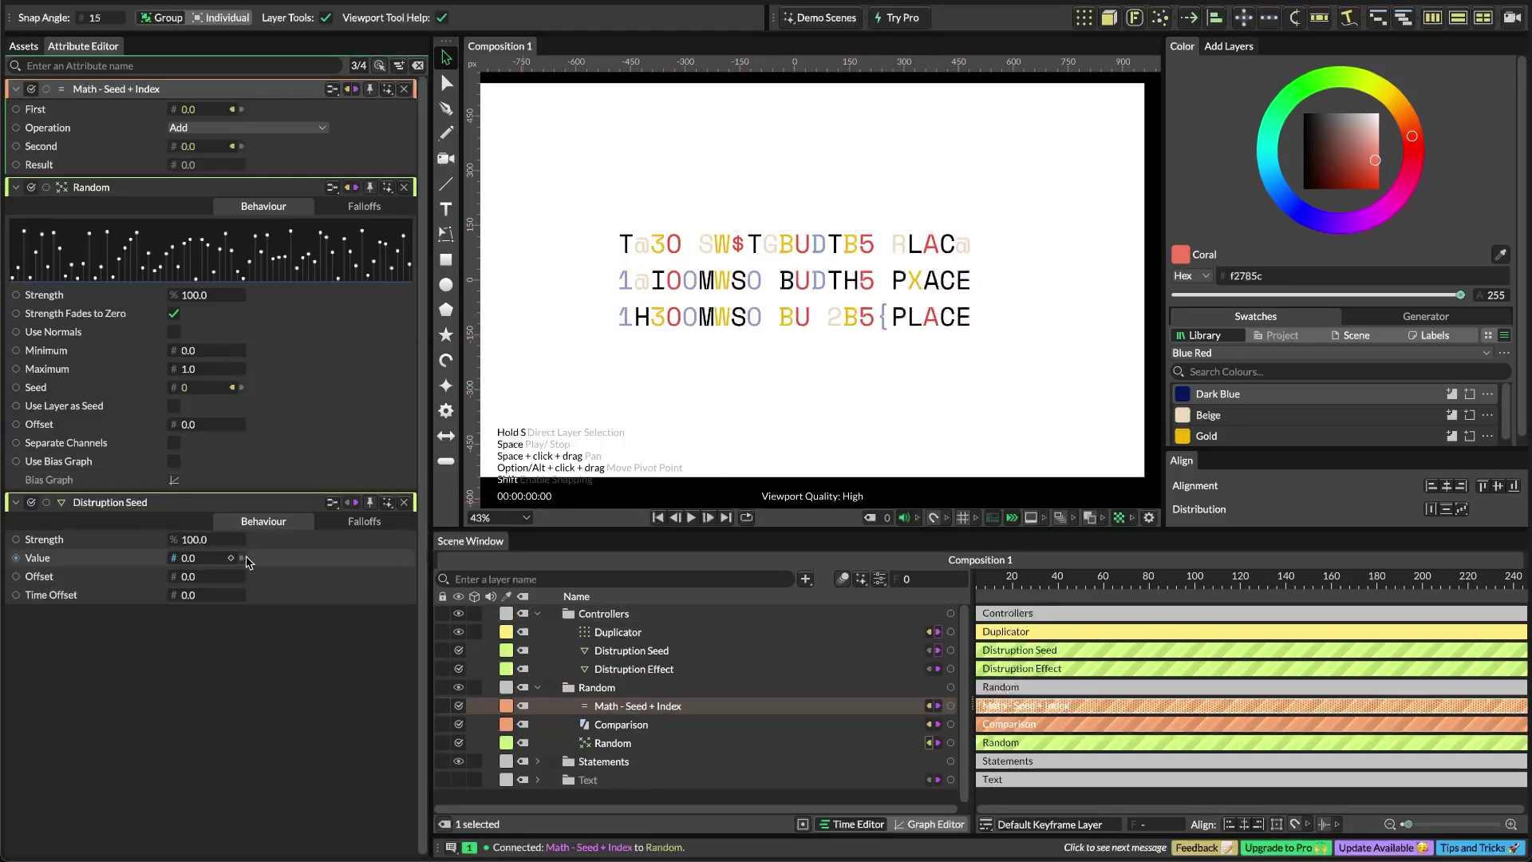
Set the Distruption Seed's Value to 10 and raise it to 60
click(189, 560)
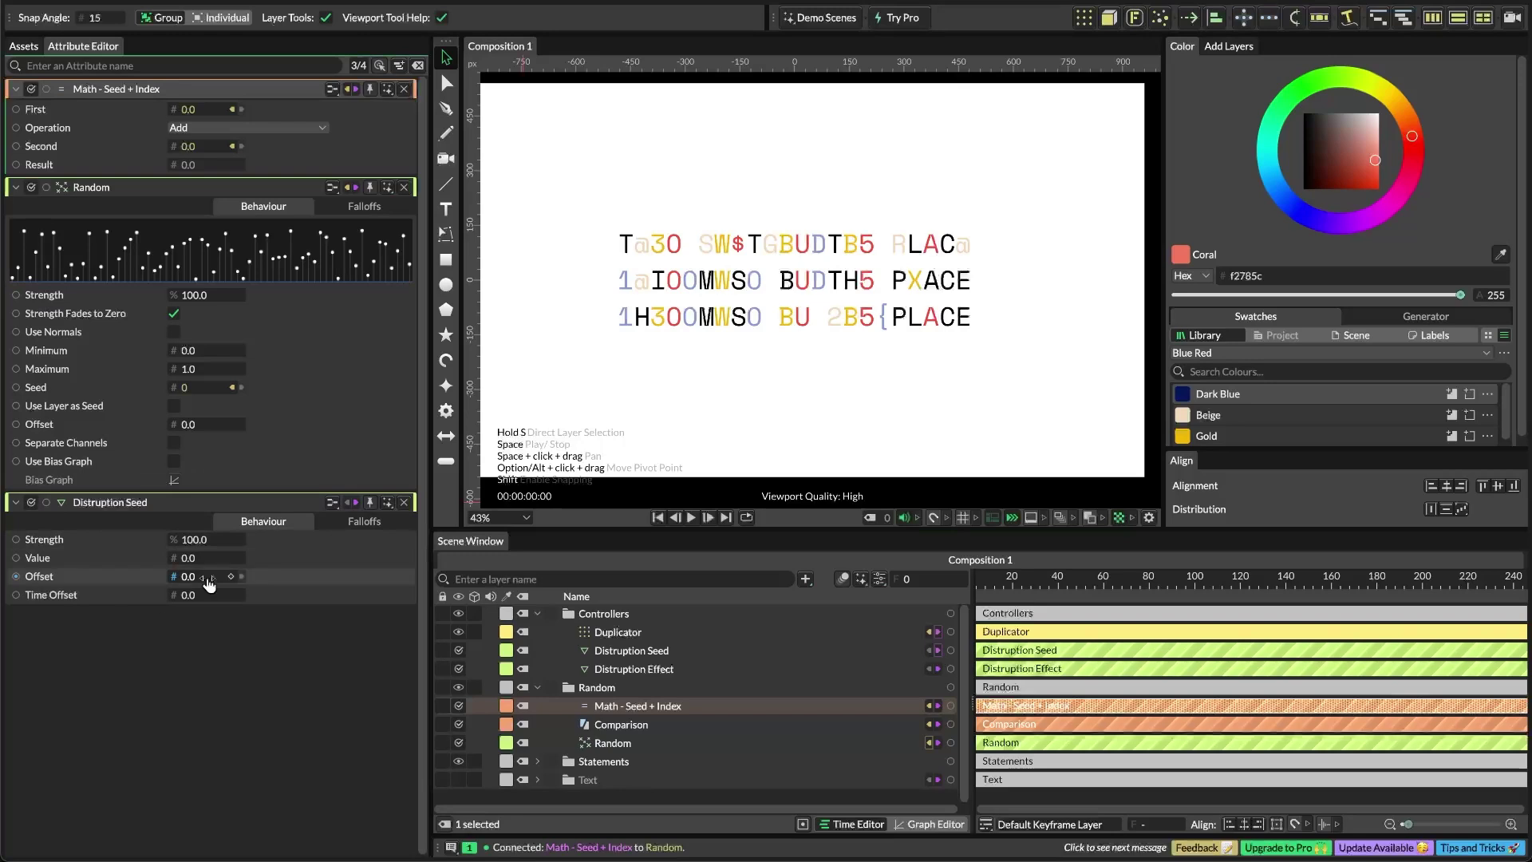
text(10)
key(Return)
drag(216, 564, 259, 556)
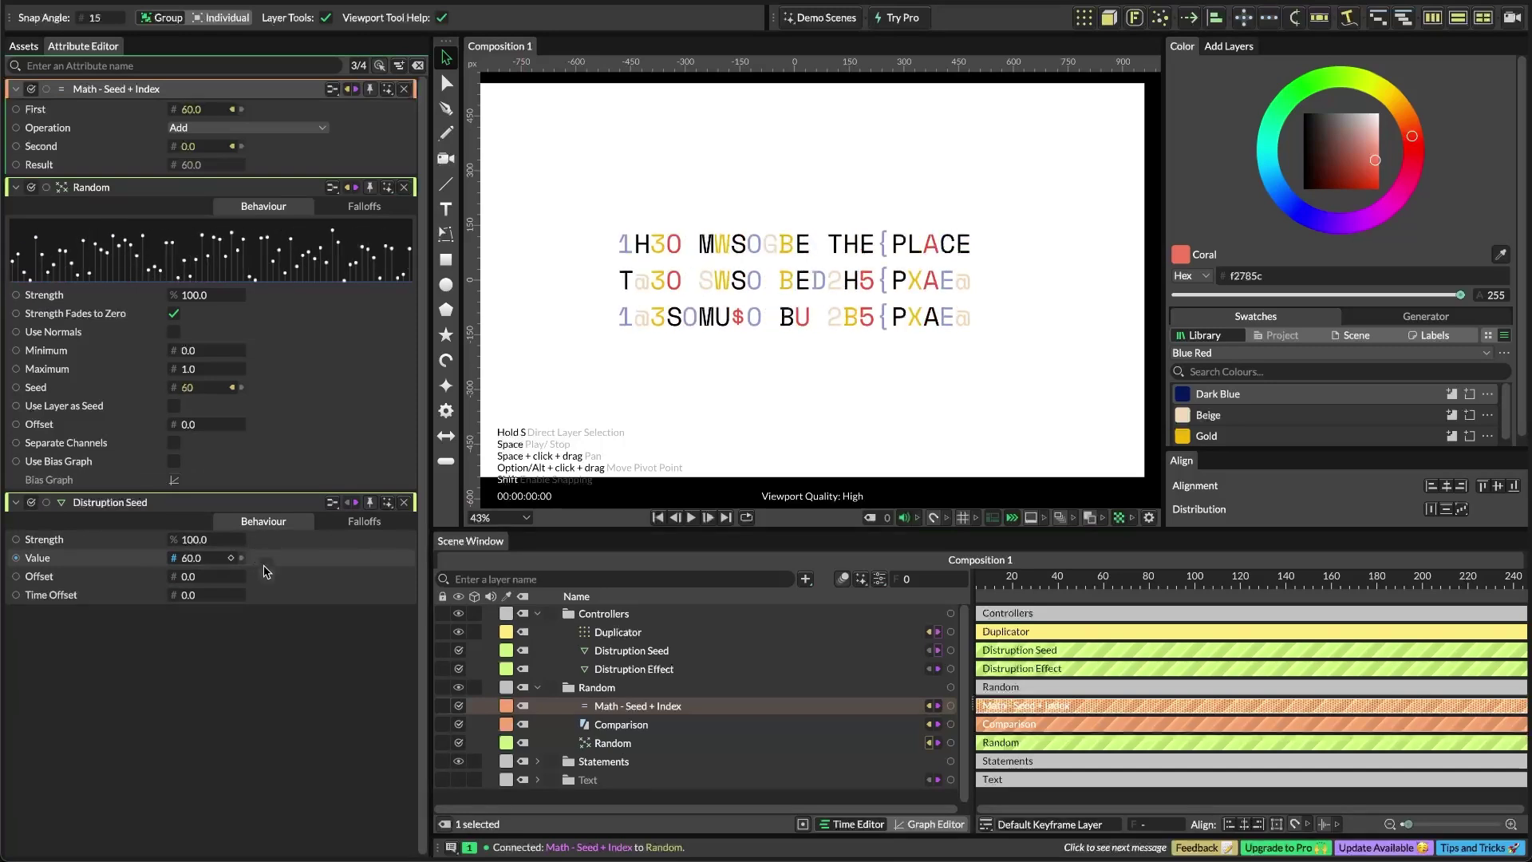
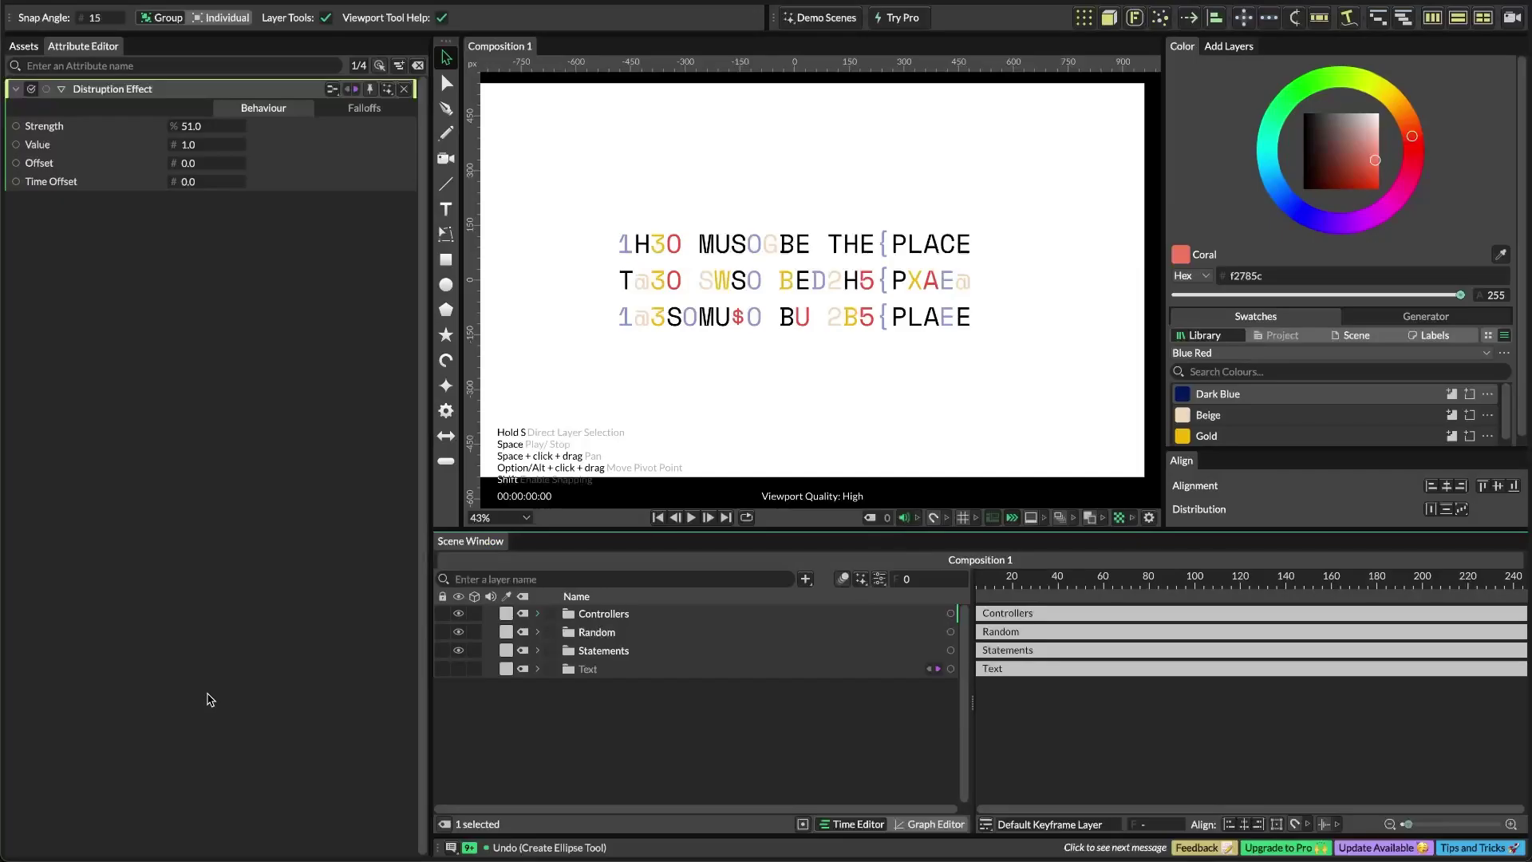
Create an ellipse shape with a radius of 300 wide and 200 high
click(446, 284)
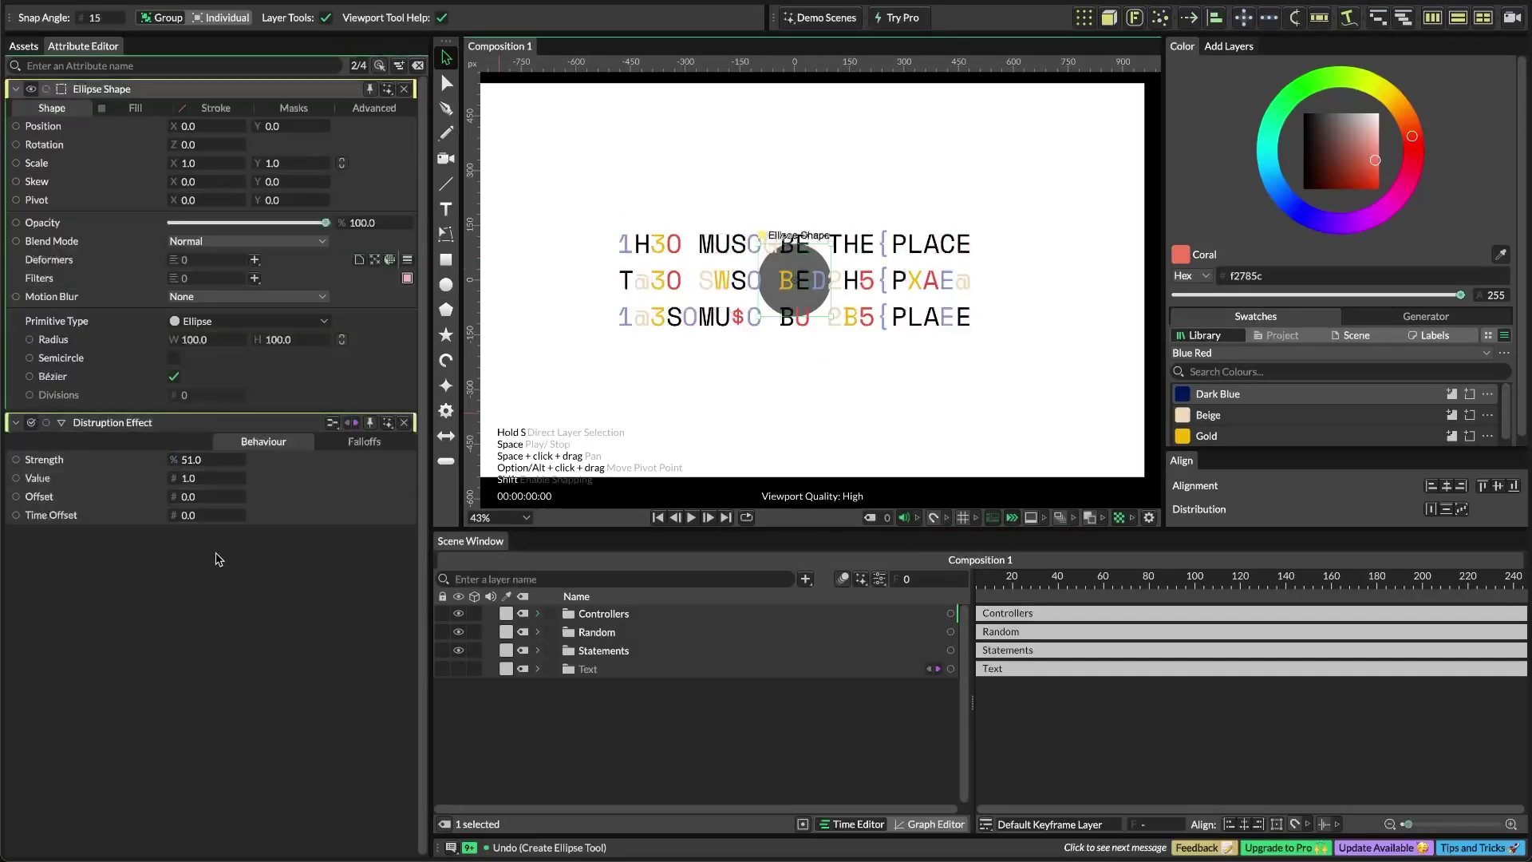
drag(212, 340, 220, 341)
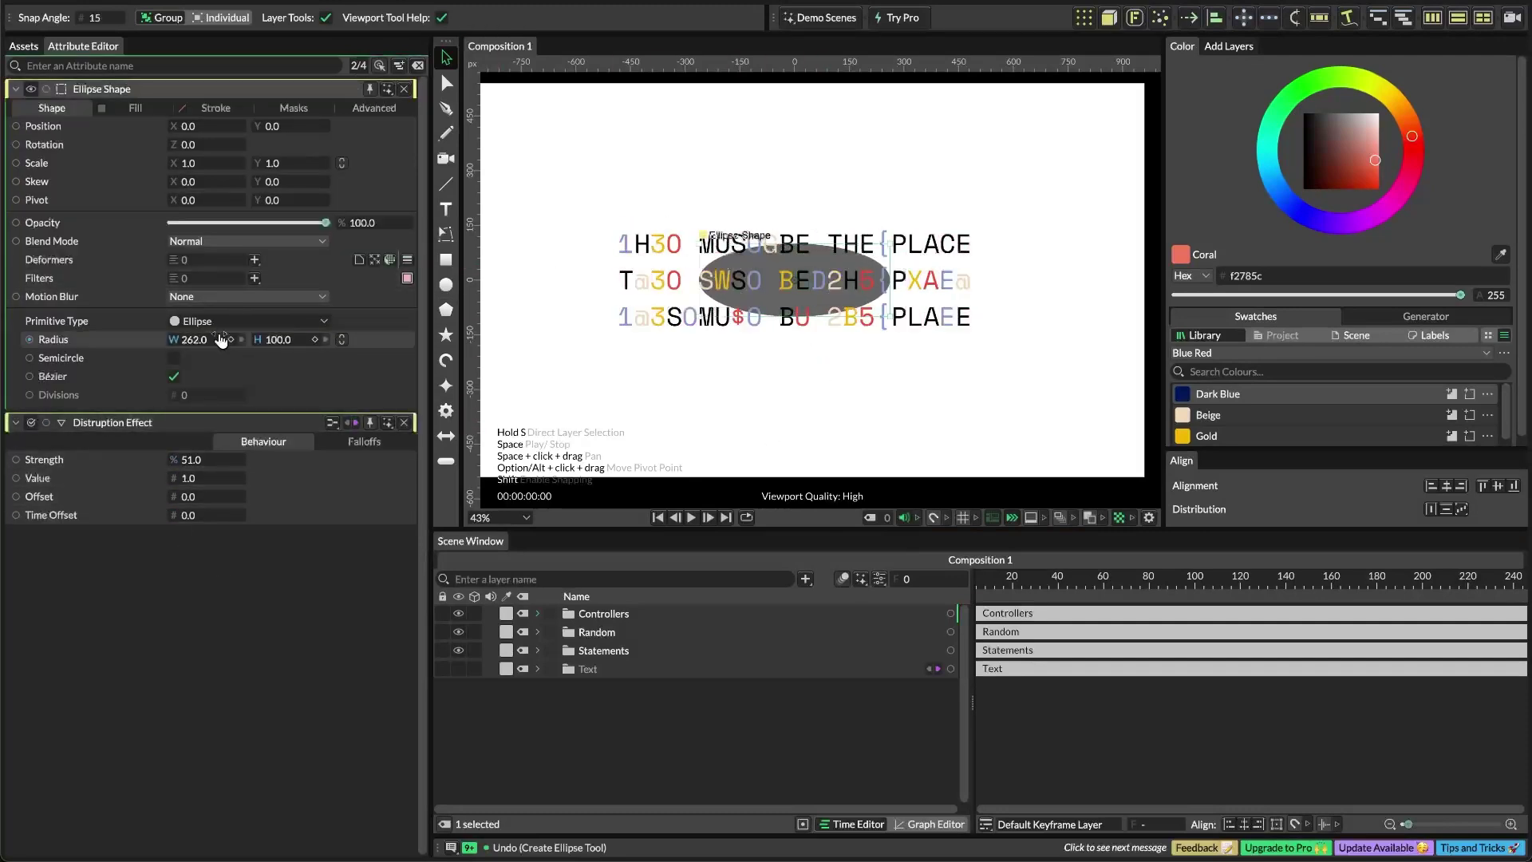
text(300)
key(Return)
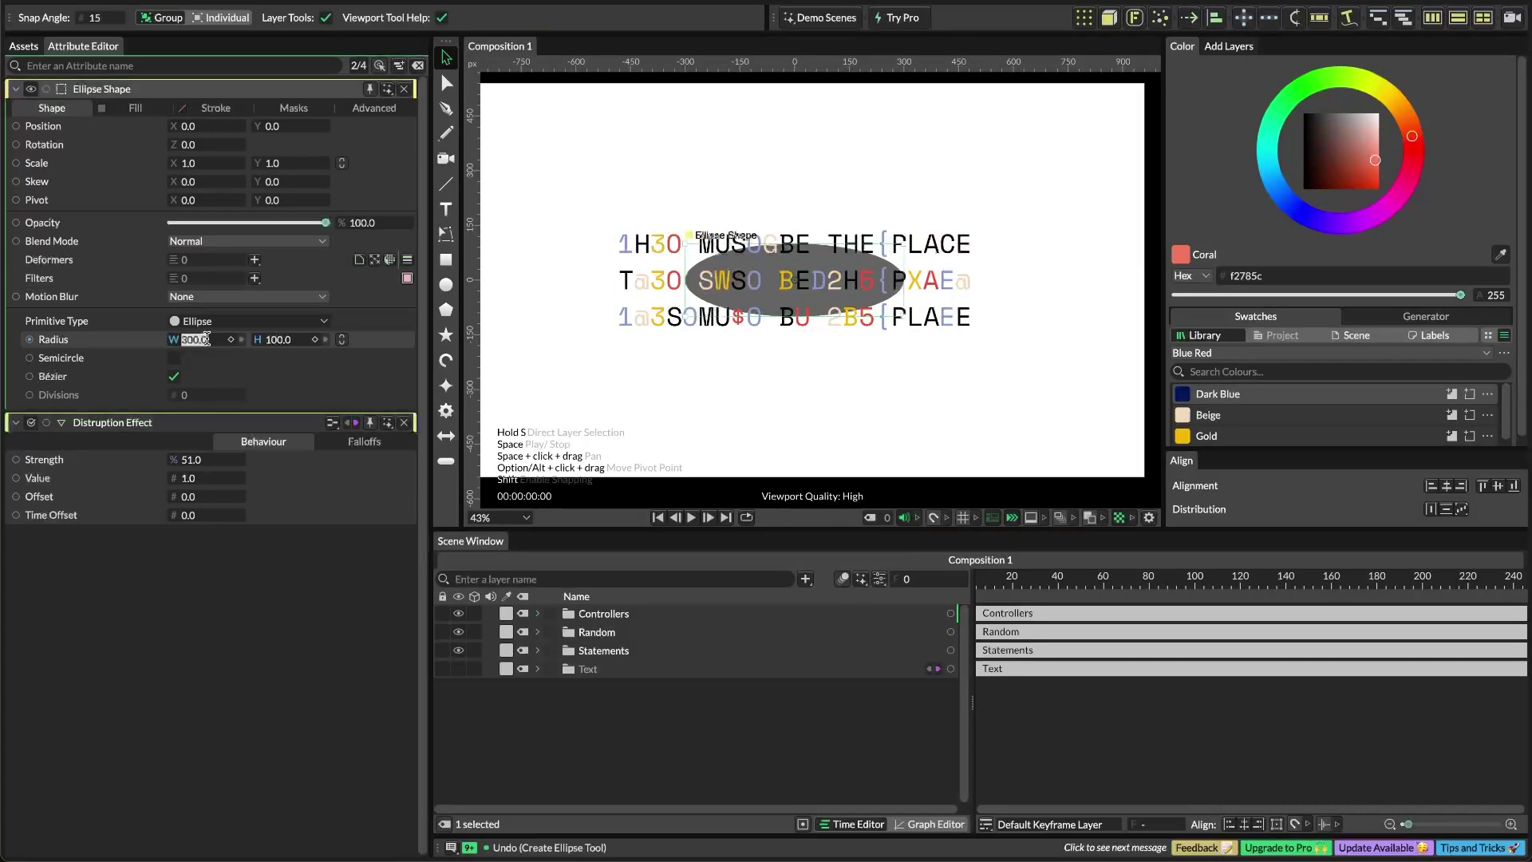
click(292, 340)
text(200)
key(Return)
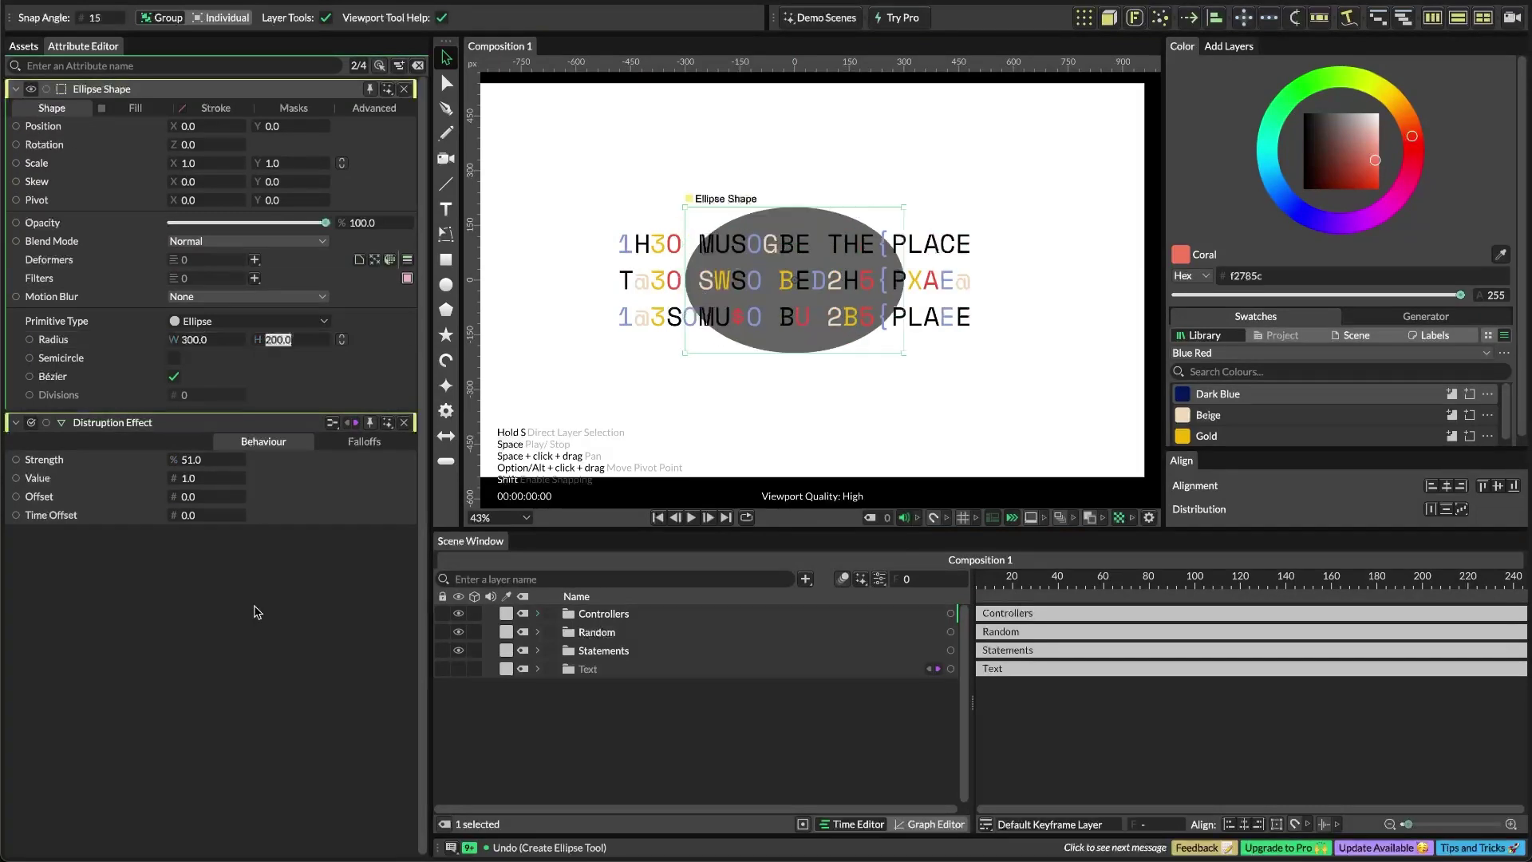
Hide the Duplicator, show the Text group and set the Distruption Effect's Strength to 0
click(537, 613)
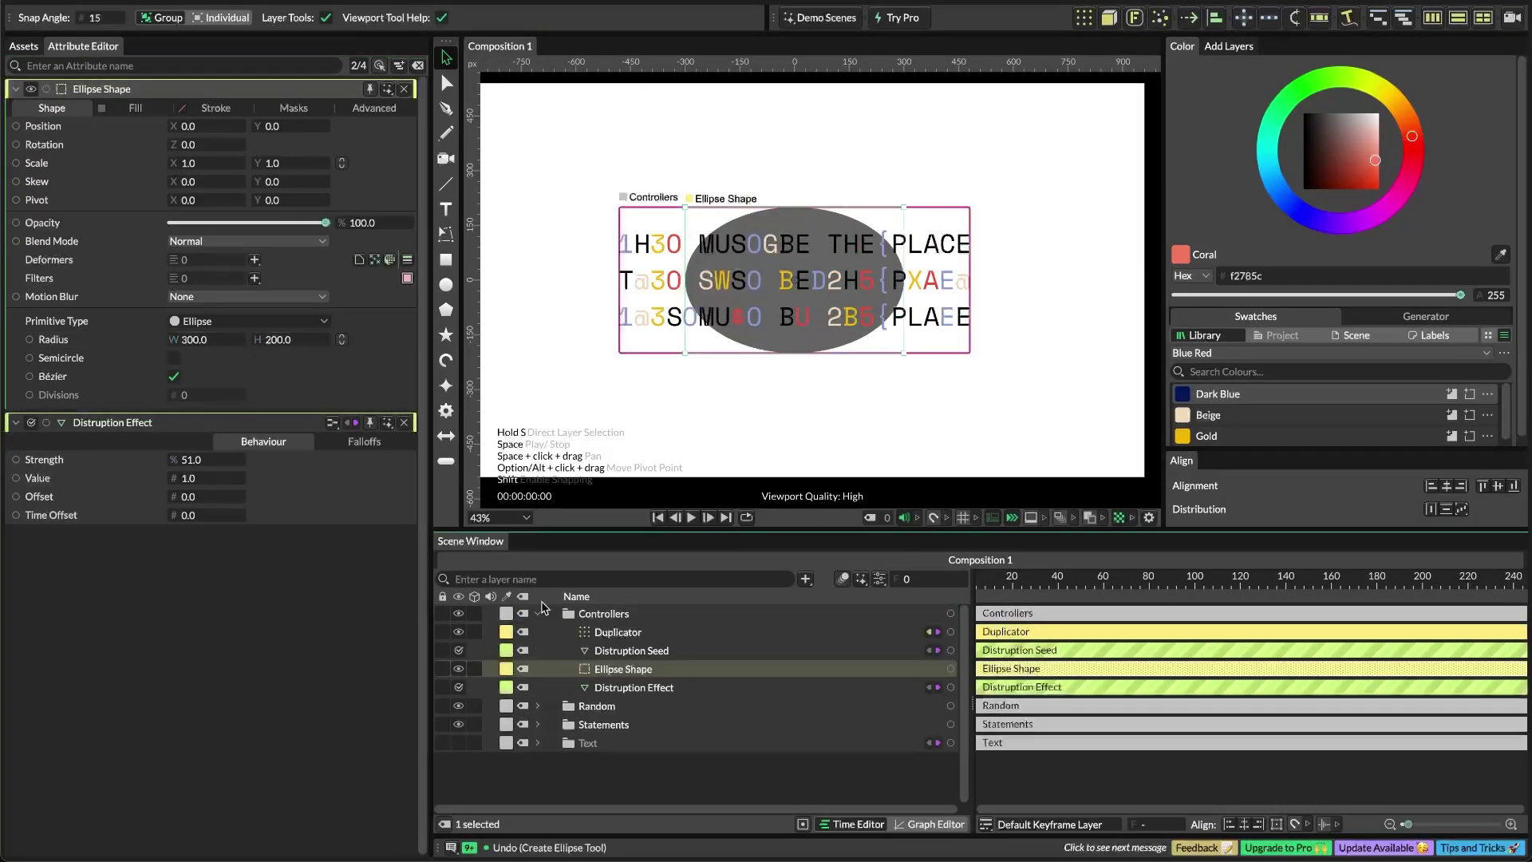
click(459, 632)
click(458, 632)
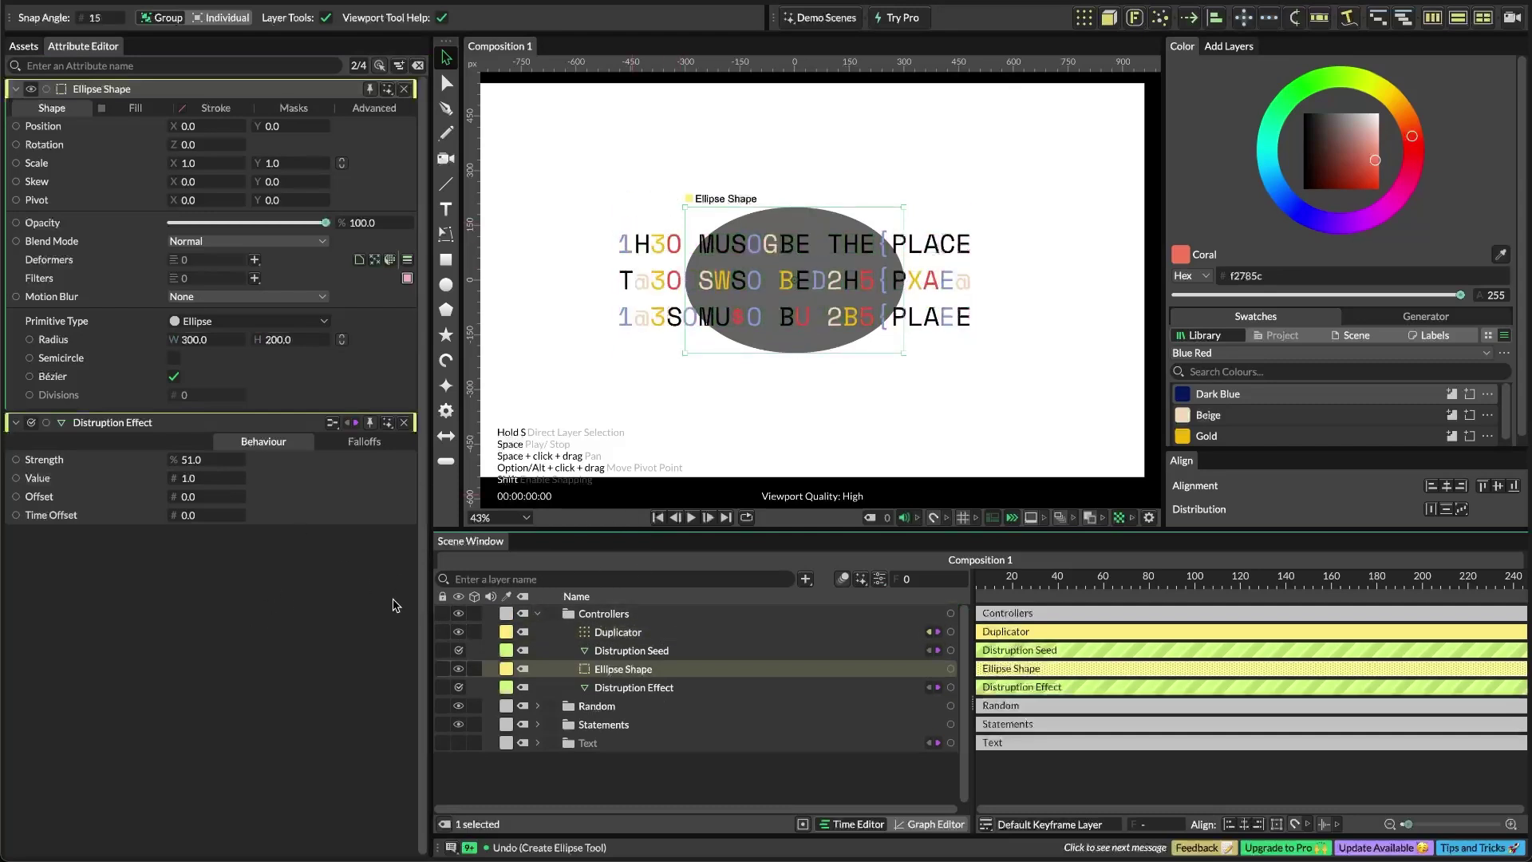
click(459, 631)
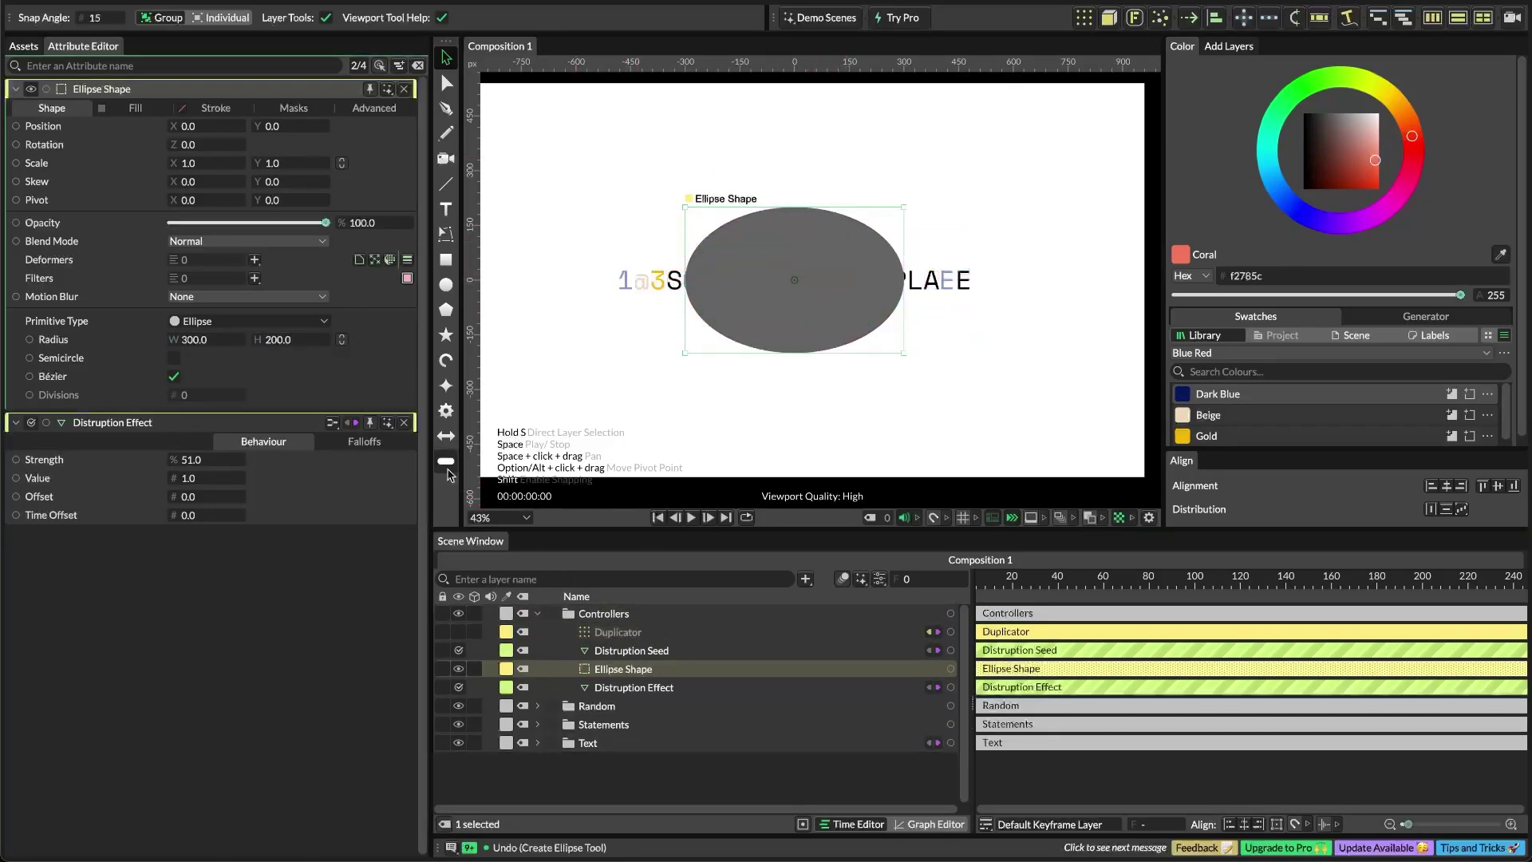
click(191, 463)
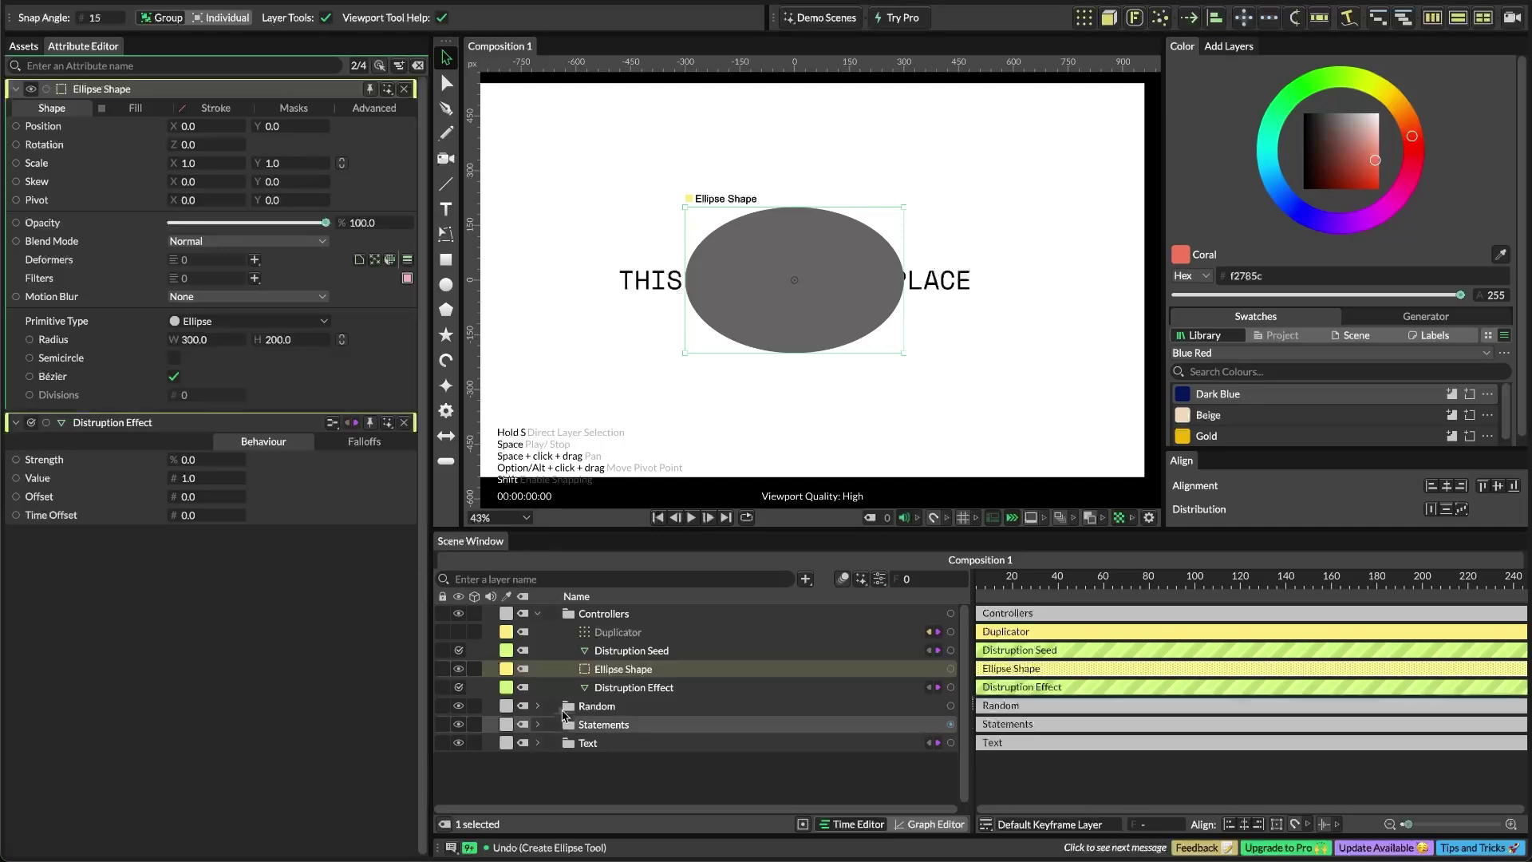
Move the Ellipse Shape from the Controllers group into the Text group and expand that group
drag(647, 670, 512, 746)
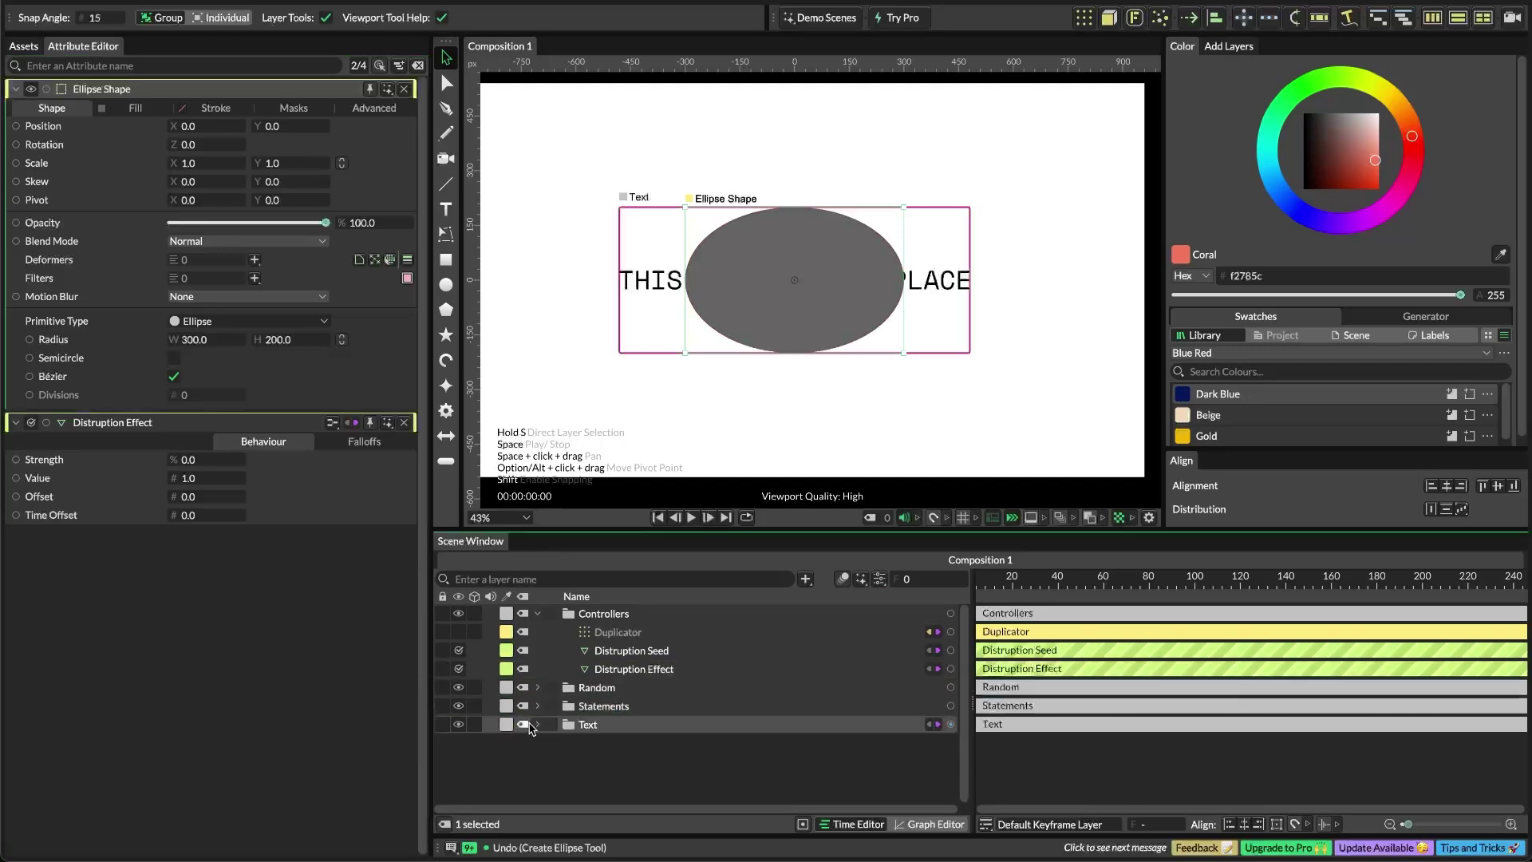
click(537, 723)
Connect the Ellipse Shape as the Text Path of Text Shape - Original and enable Path Loop
click(645, 790)
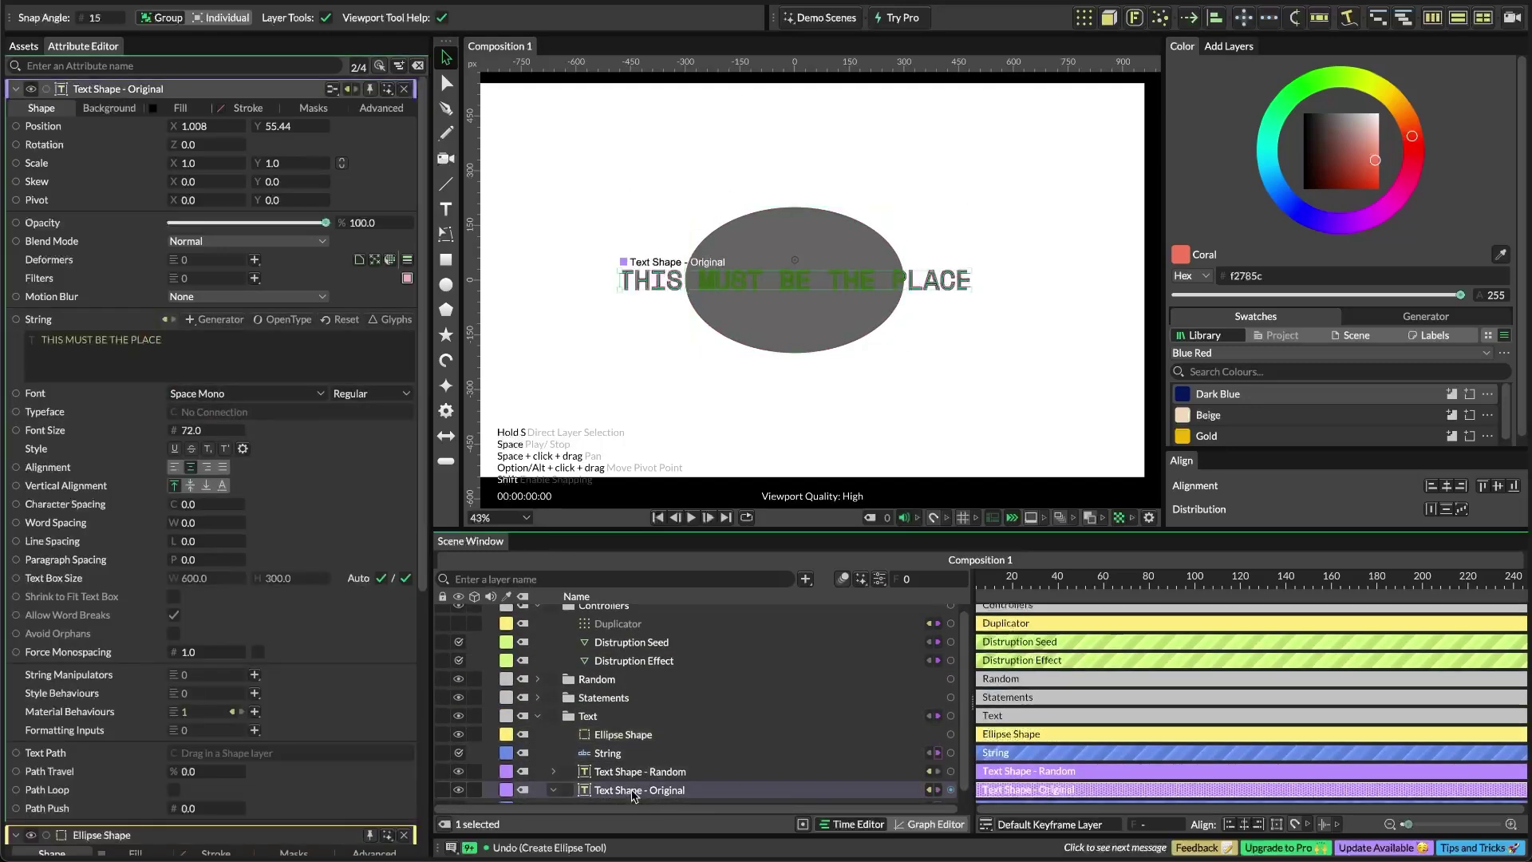
scroll(180, 686, down, 5)
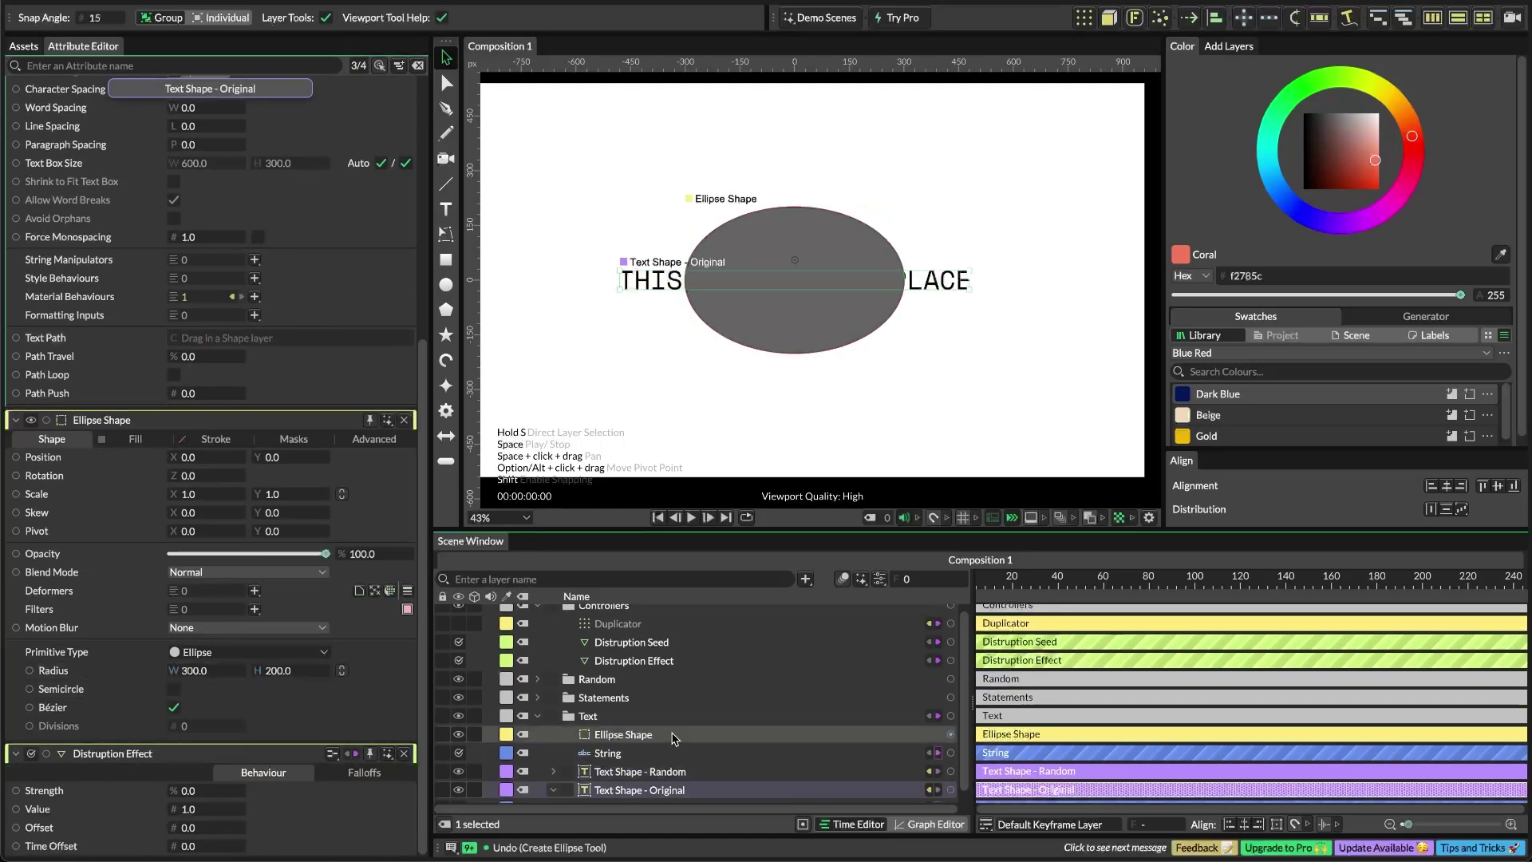
scroll(670, 732, down, 1)
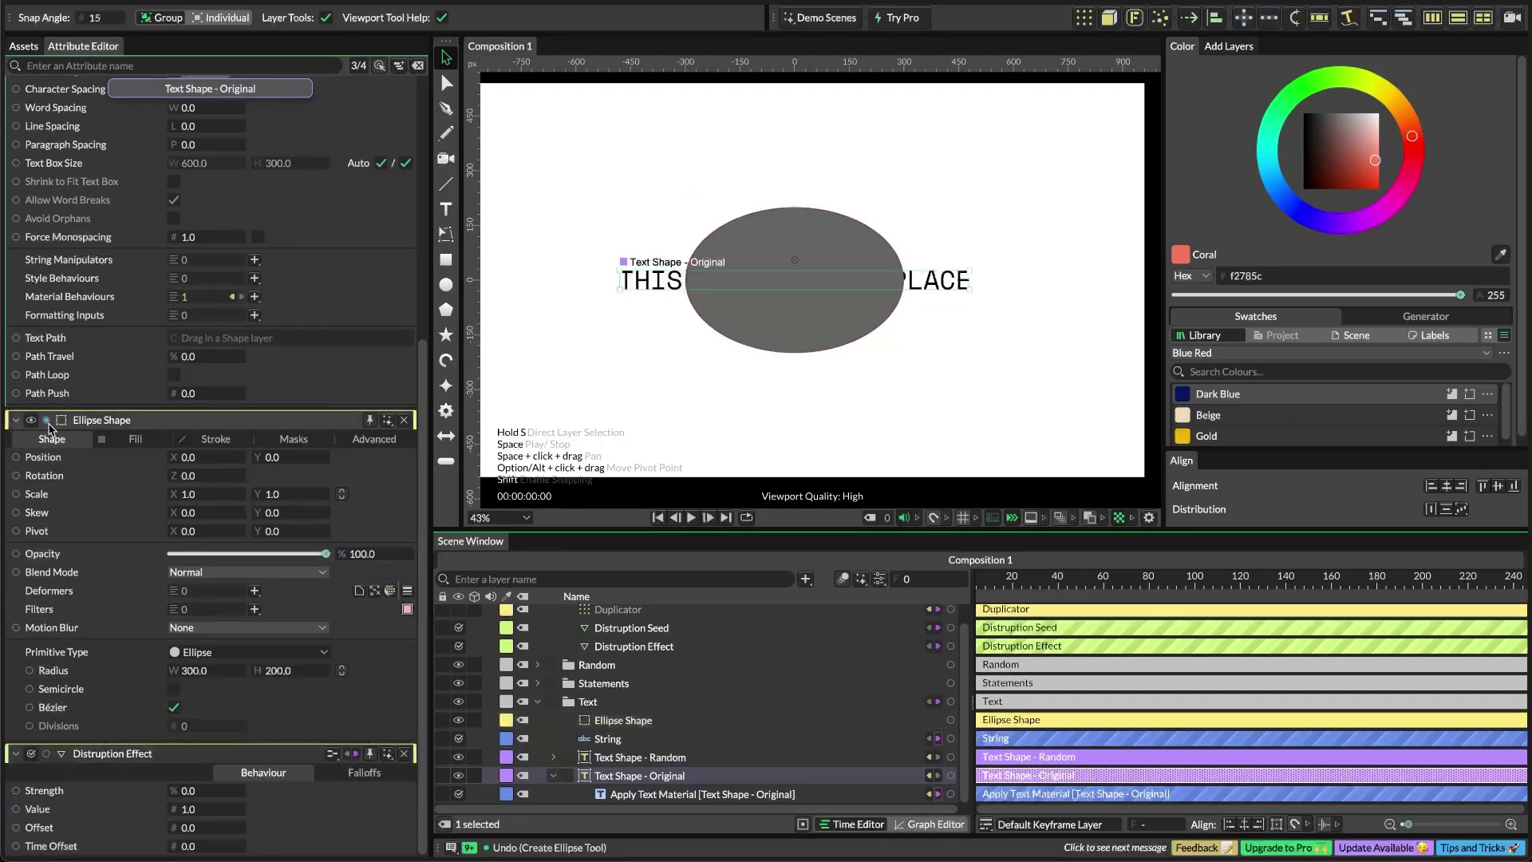
drag(46, 420, 209, 339)
click(180, 375)
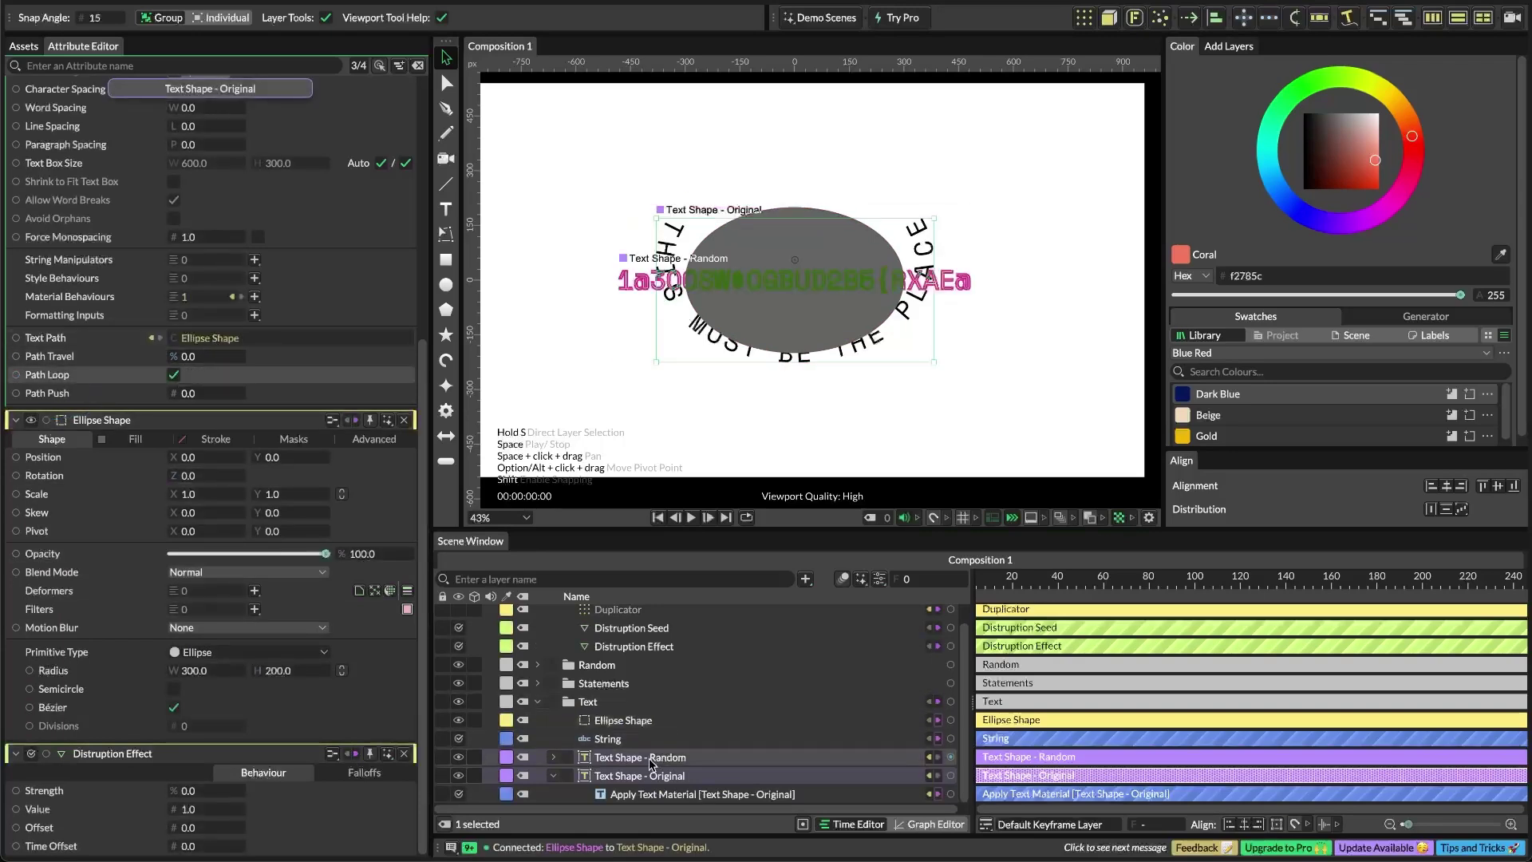
Connect the Ellipse Shape as the Text Path of Text Shape - Random and enable Path Loop
scroll(103, 250, up, 5)
click(419, 66)
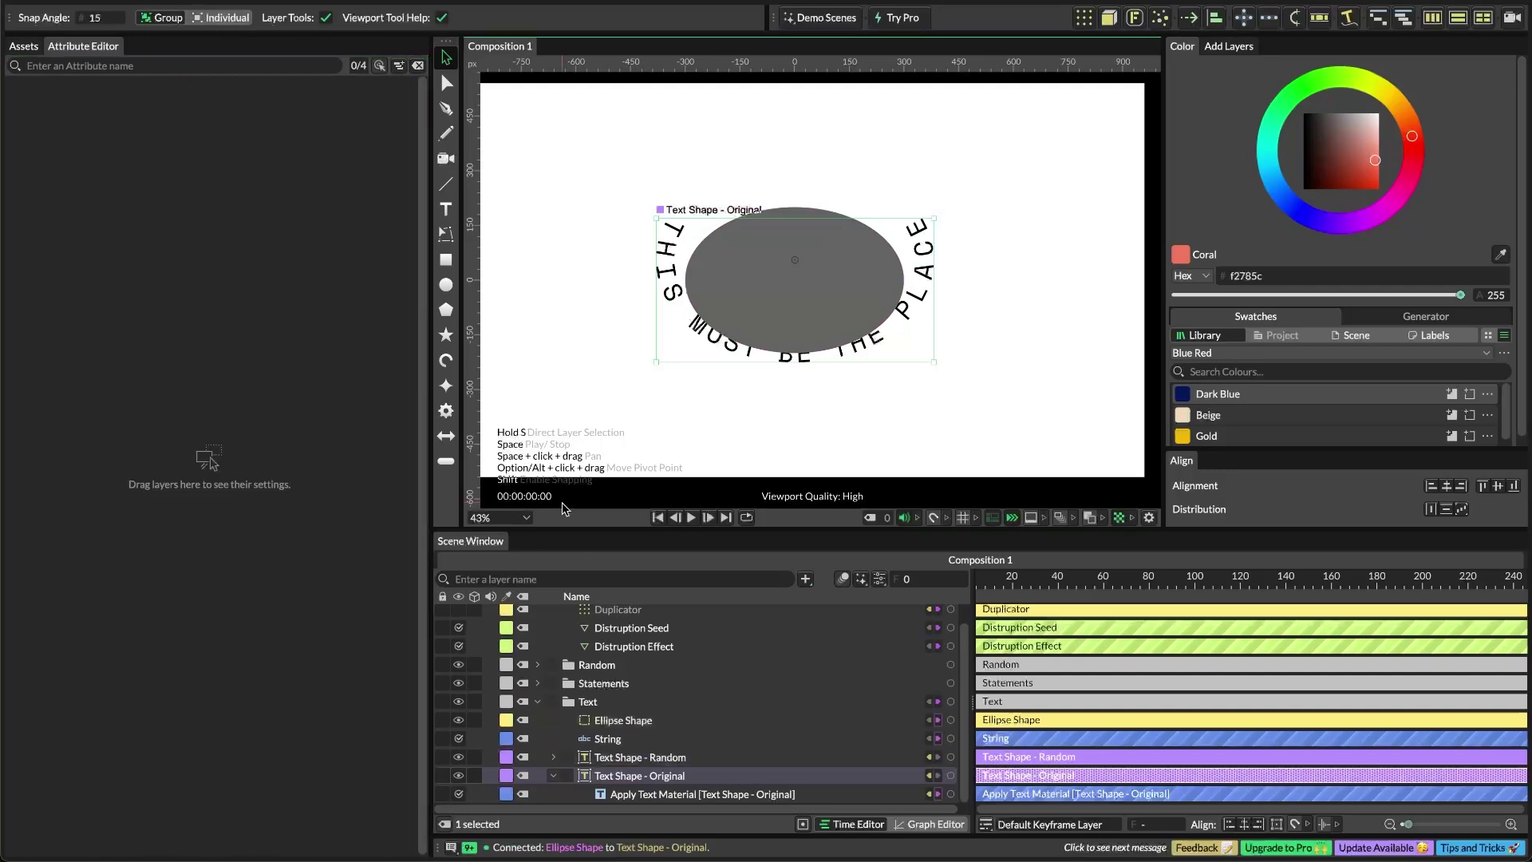
click(659, 759)
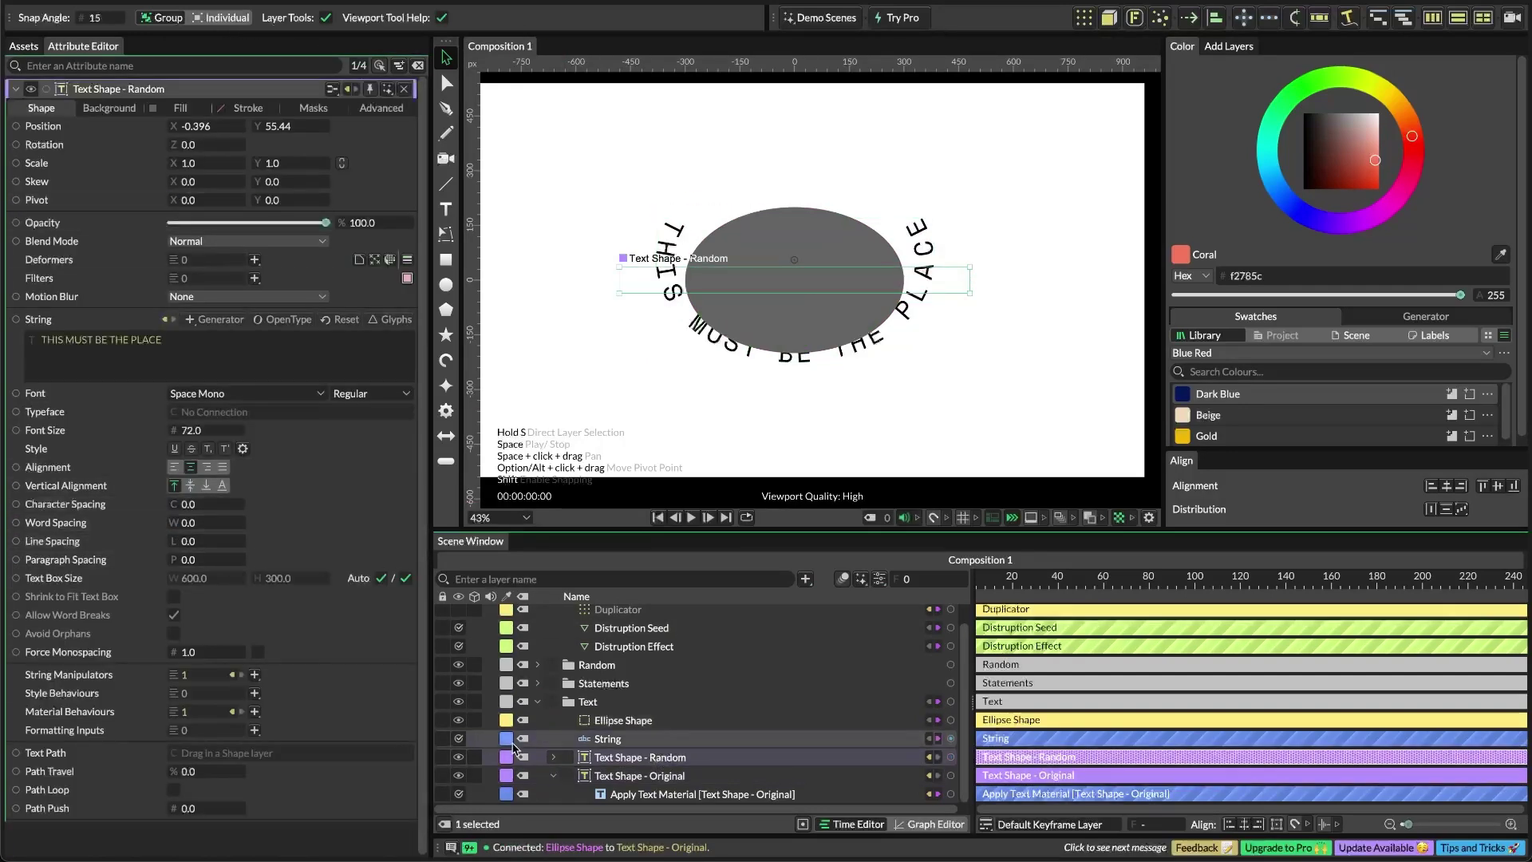
click(623, 720)
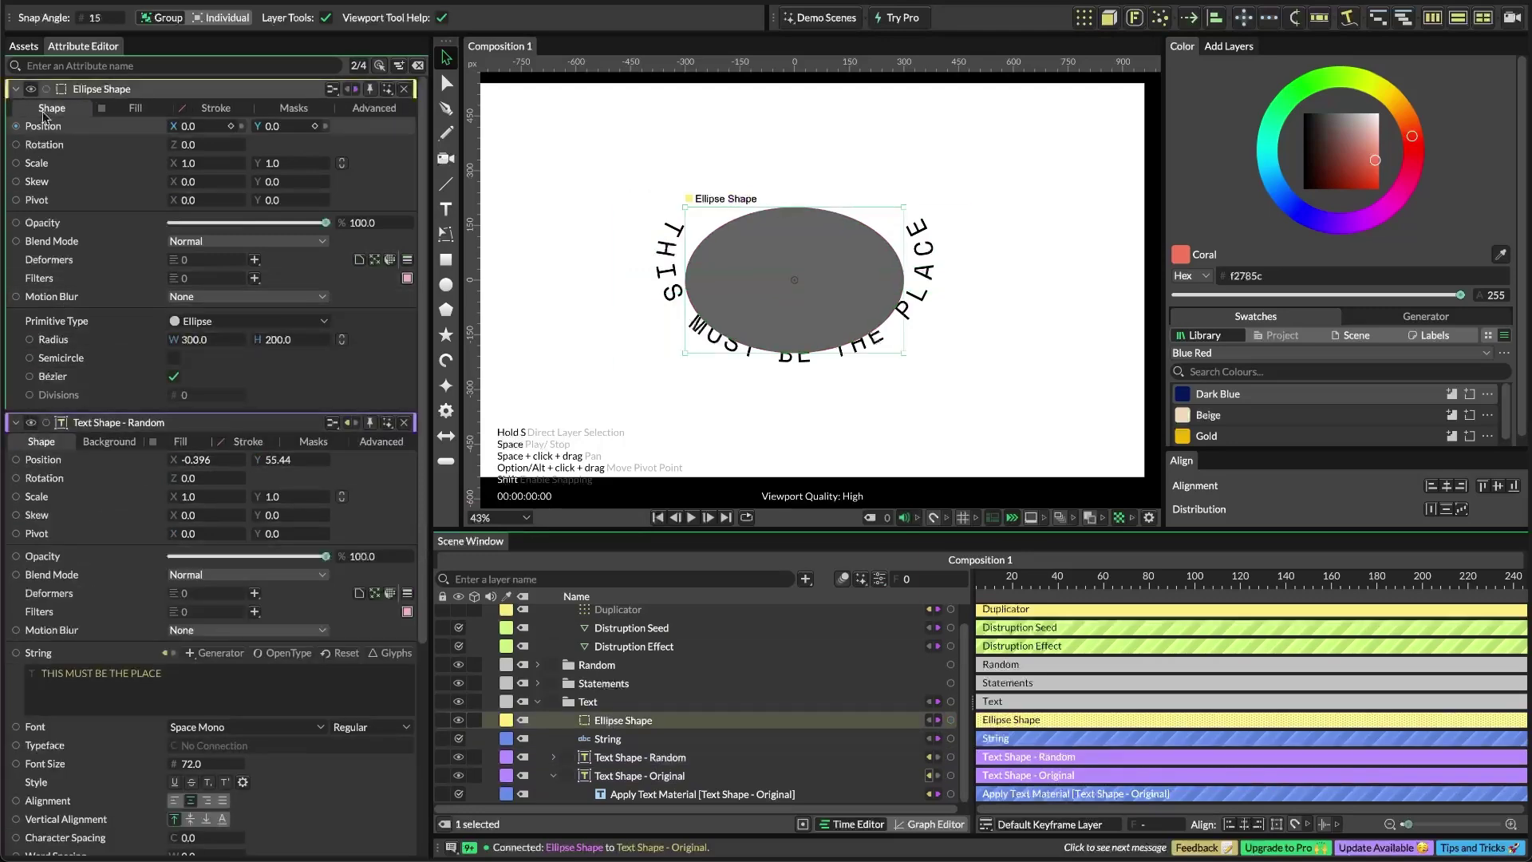
drag(46, 88, 190, 817)
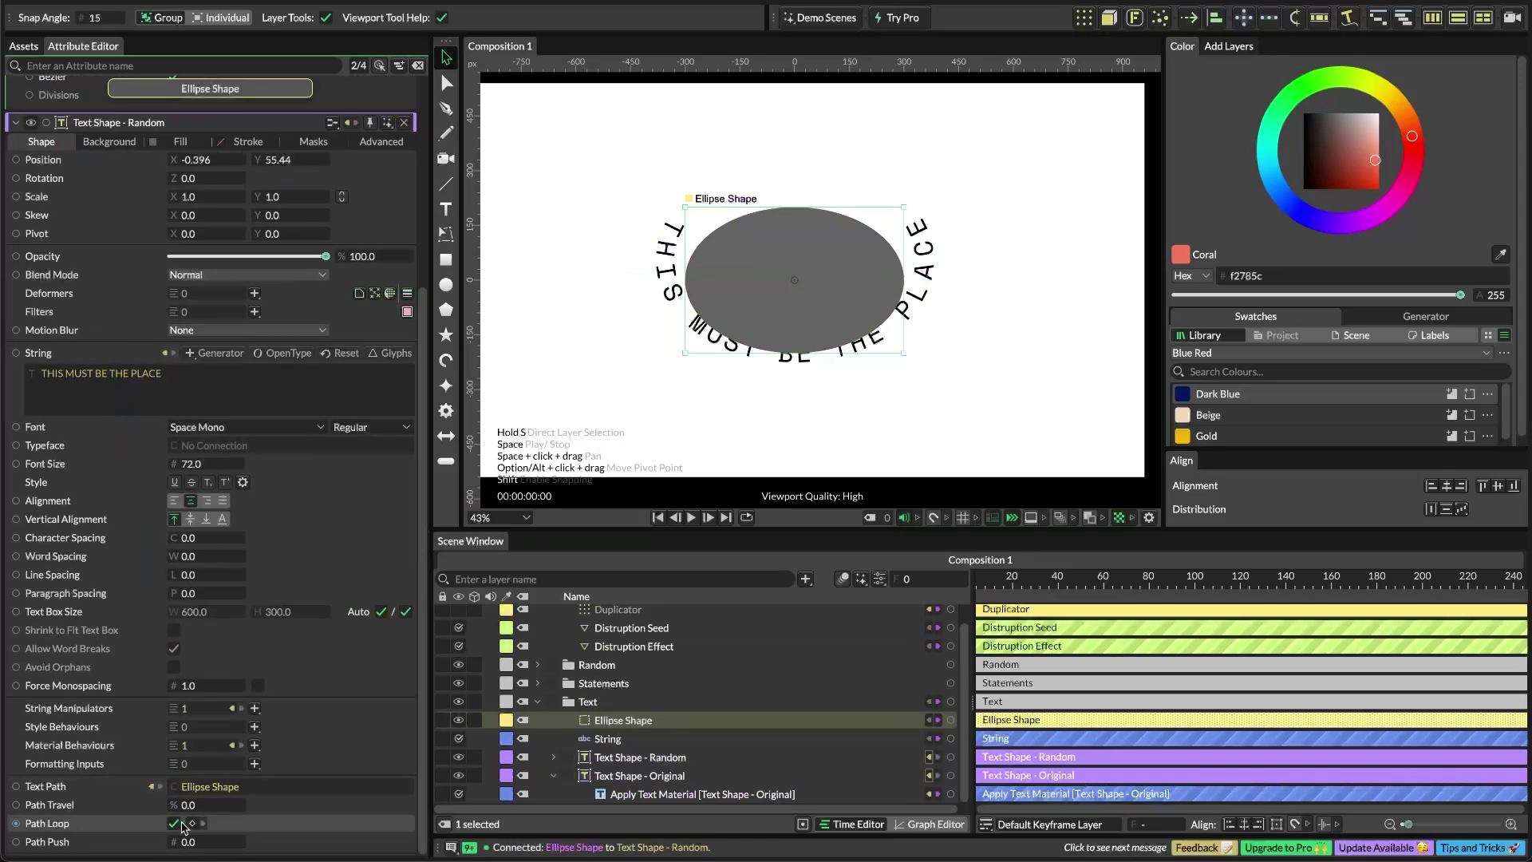
Hide the Ellipse Shape and set the String layer's text to THIS MUST BE THE PLACE THIS MUST BE THE PLACE
scroll(284, 269, up, 5)
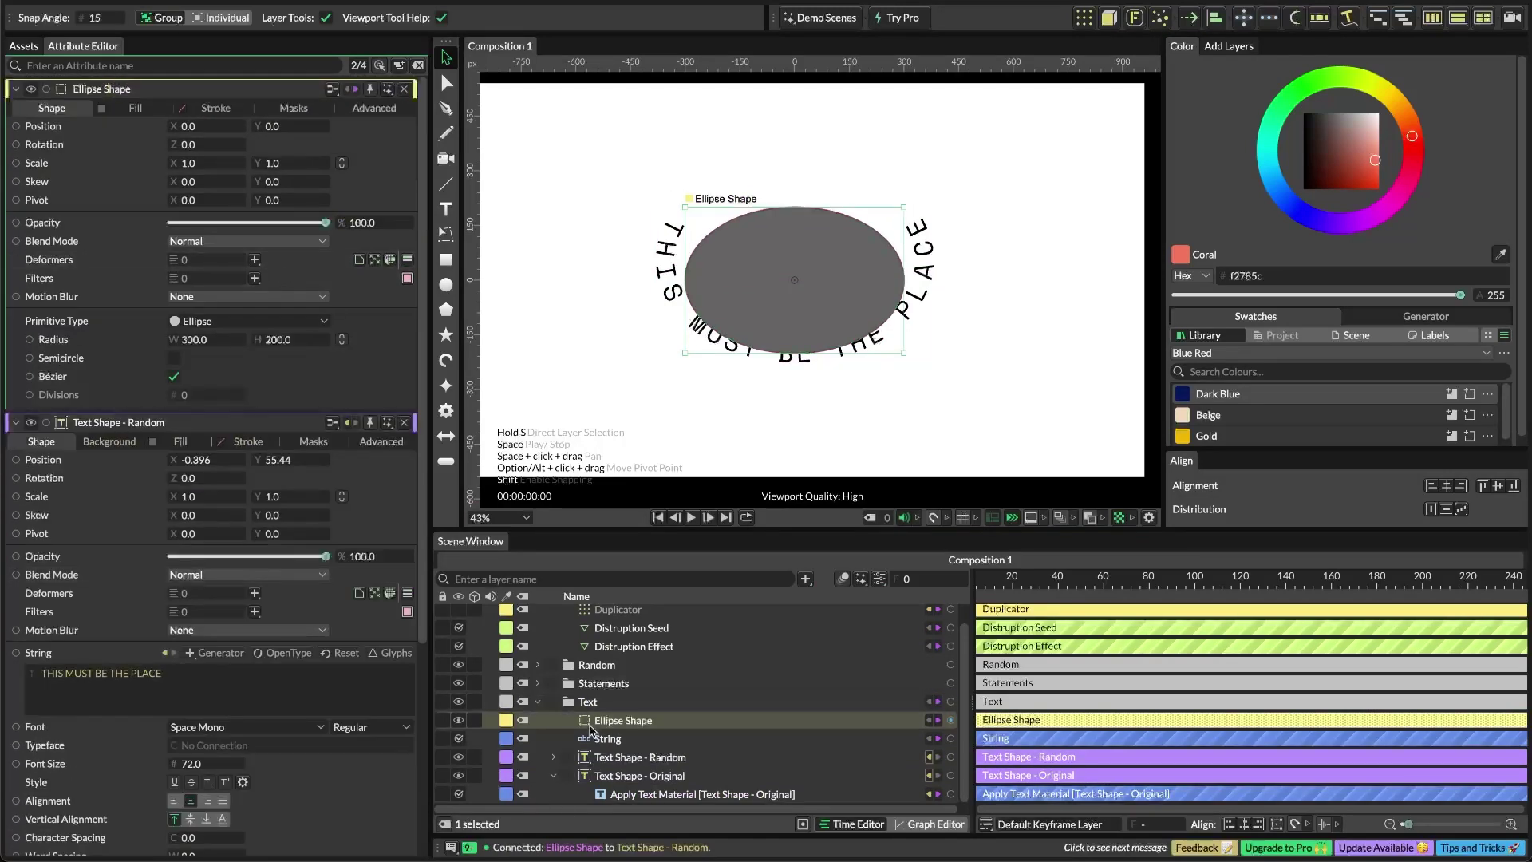
click(459, 721)
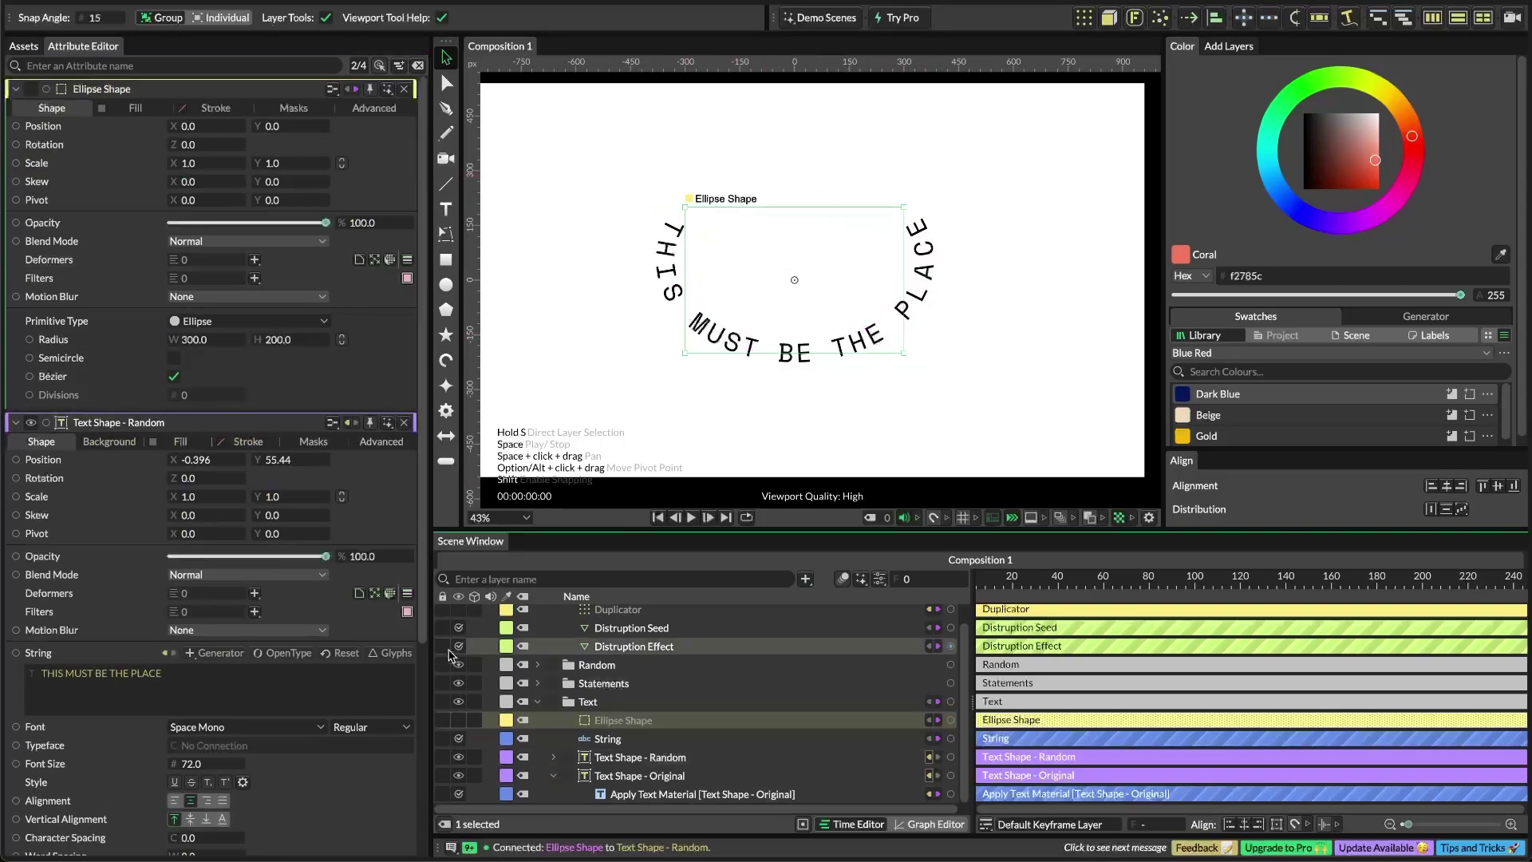
click(614, 739)
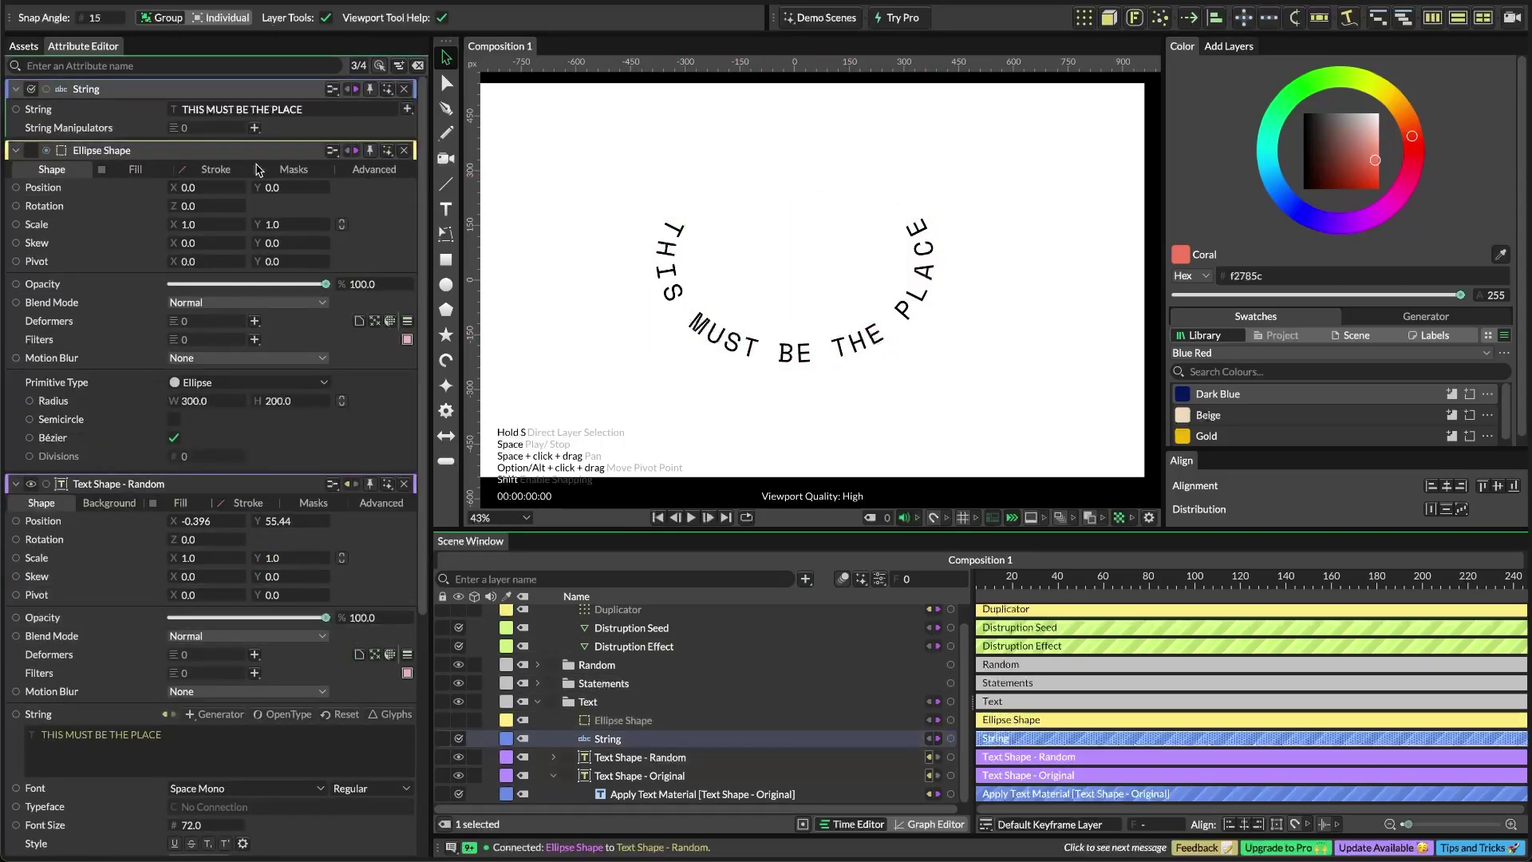
click(315, 109)
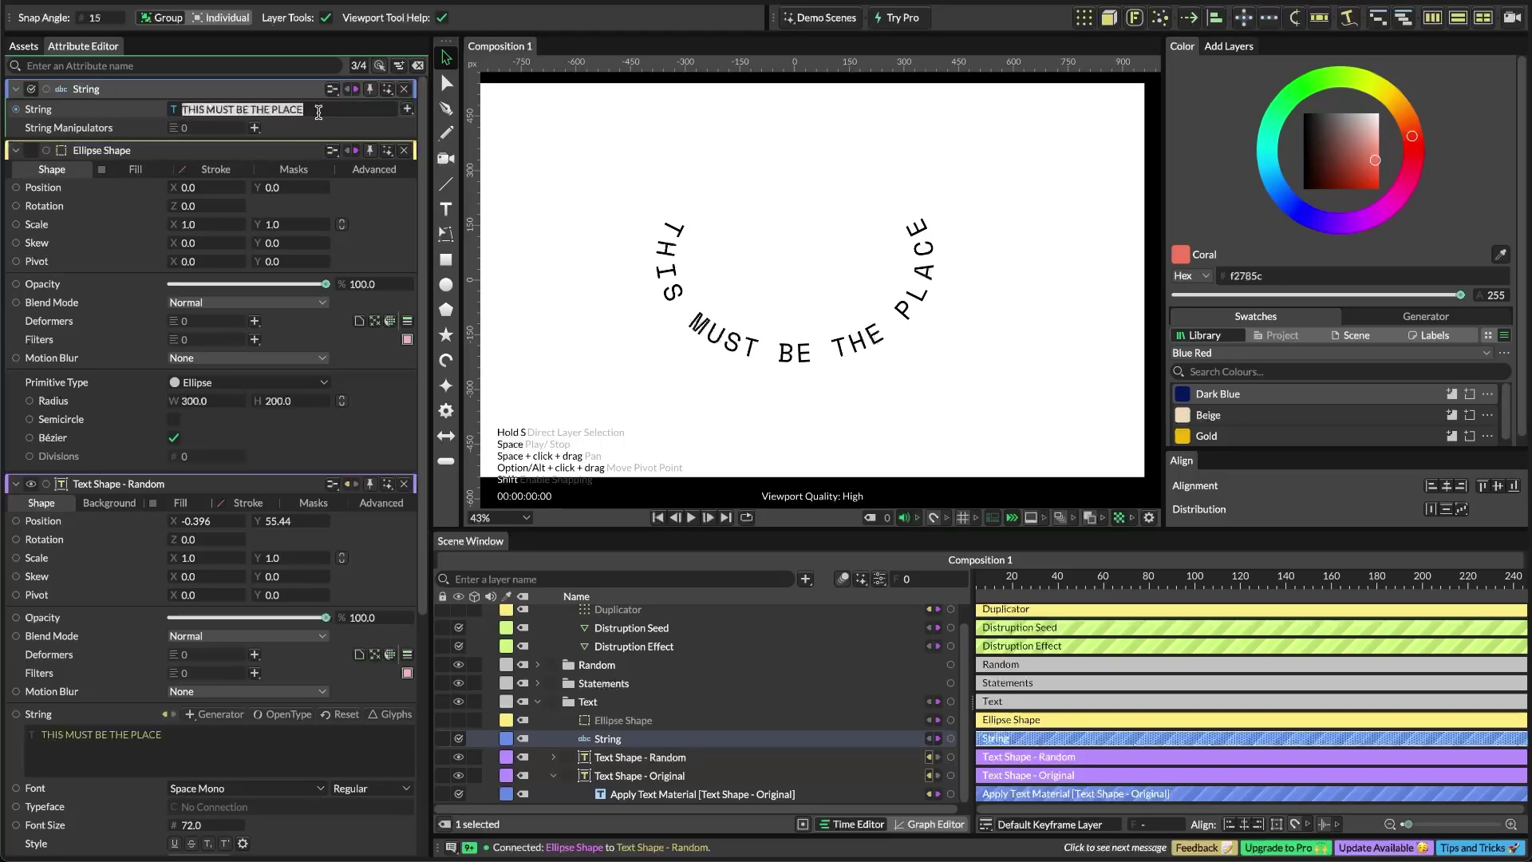
text(THIS MUST BE THE PLACE)
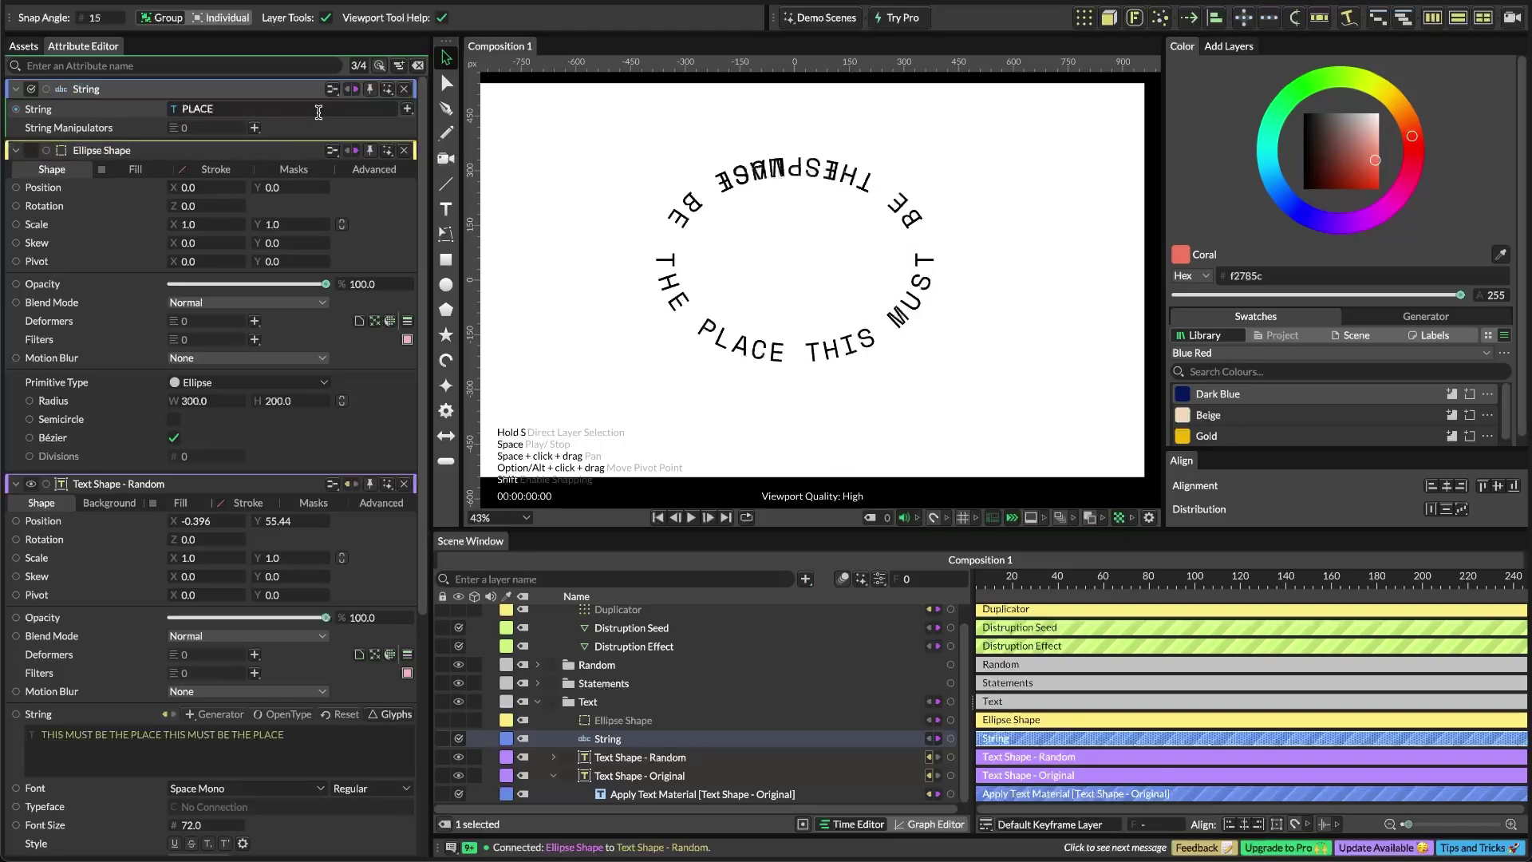
click(405, 89)
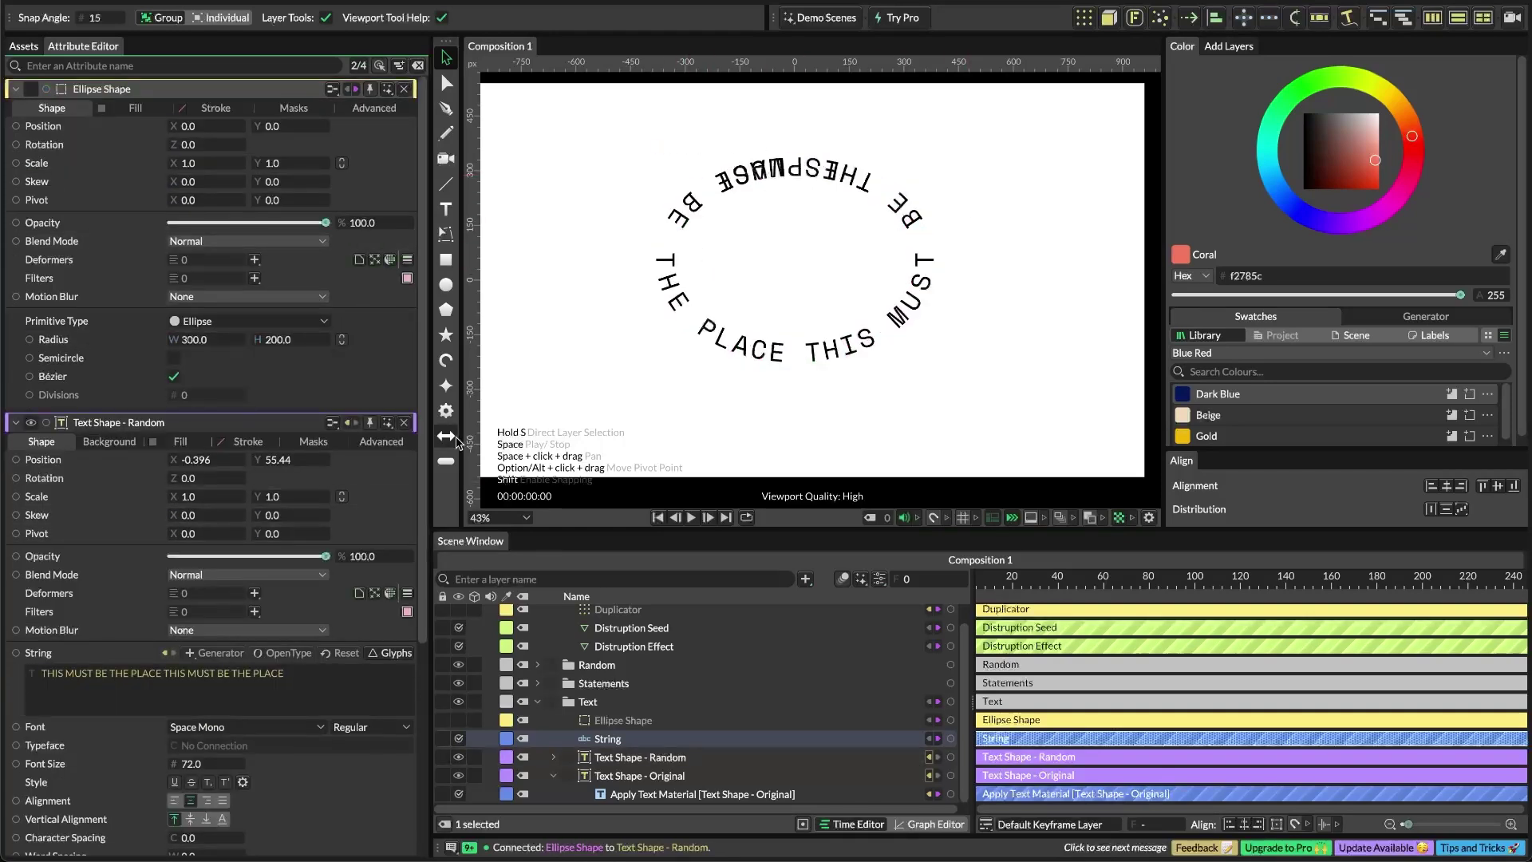
Set the Ellipse Shape's radius width to 420 and clear its settings from the Attribute Editor
click(403, 423)
drag(200, 341, 311, 352)
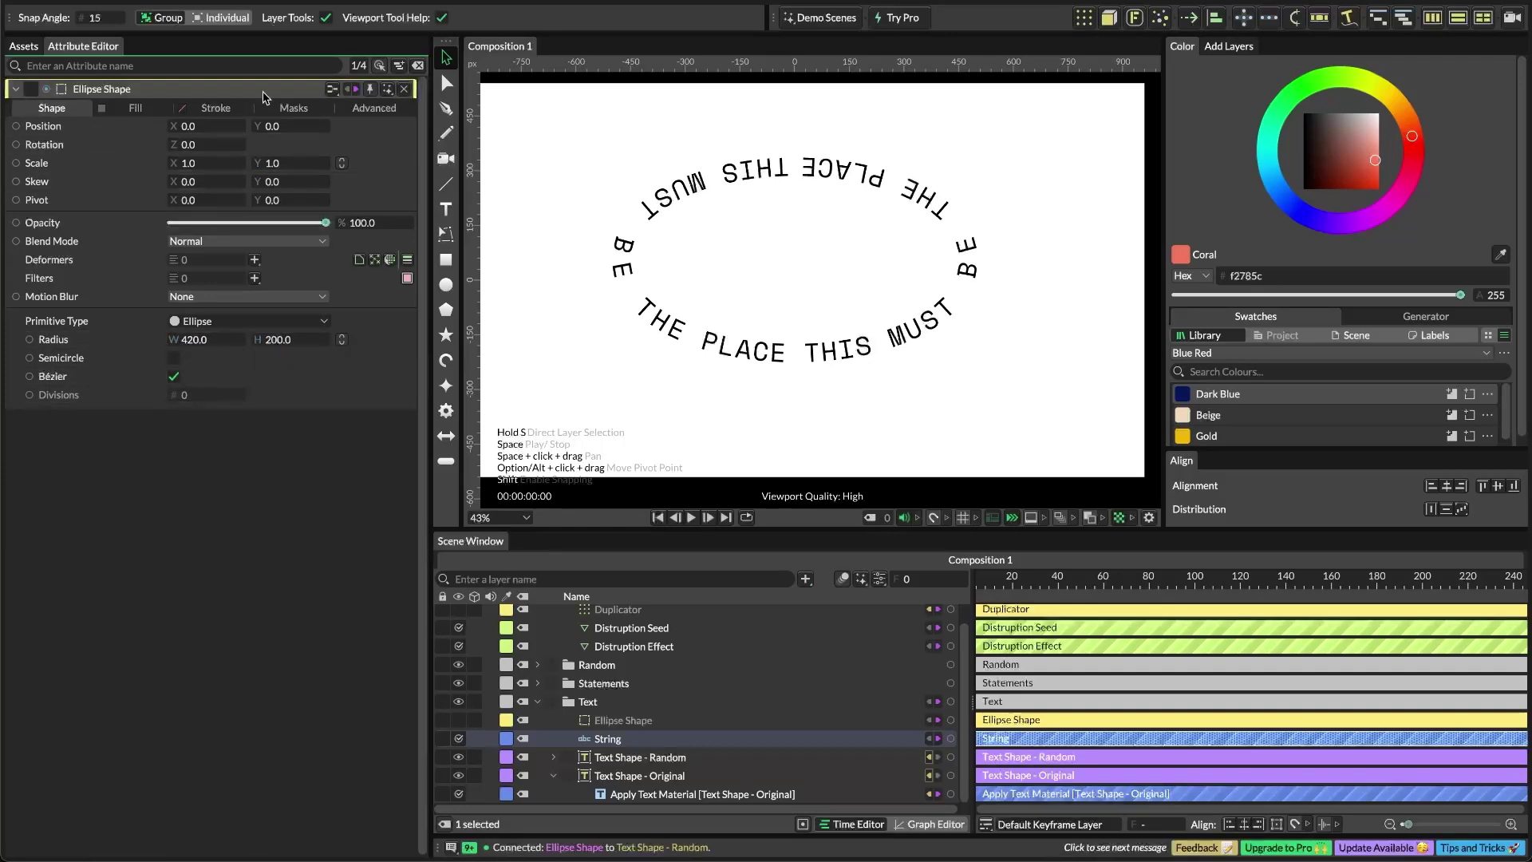
click(403, 89)
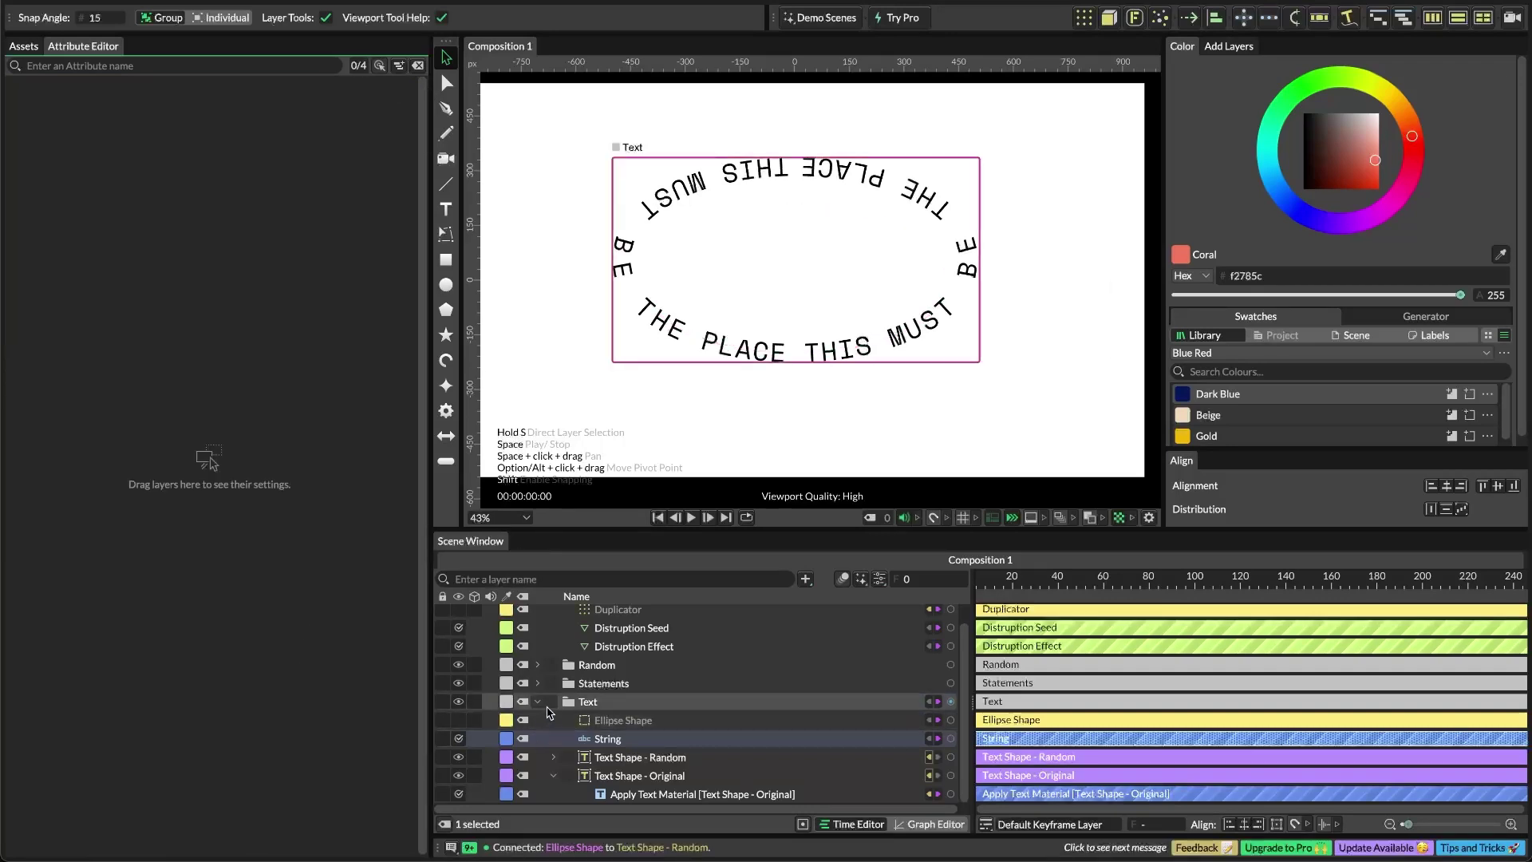
Collapse and hide the Text group, then show the Duplicator and load its settings
click(540, 706)
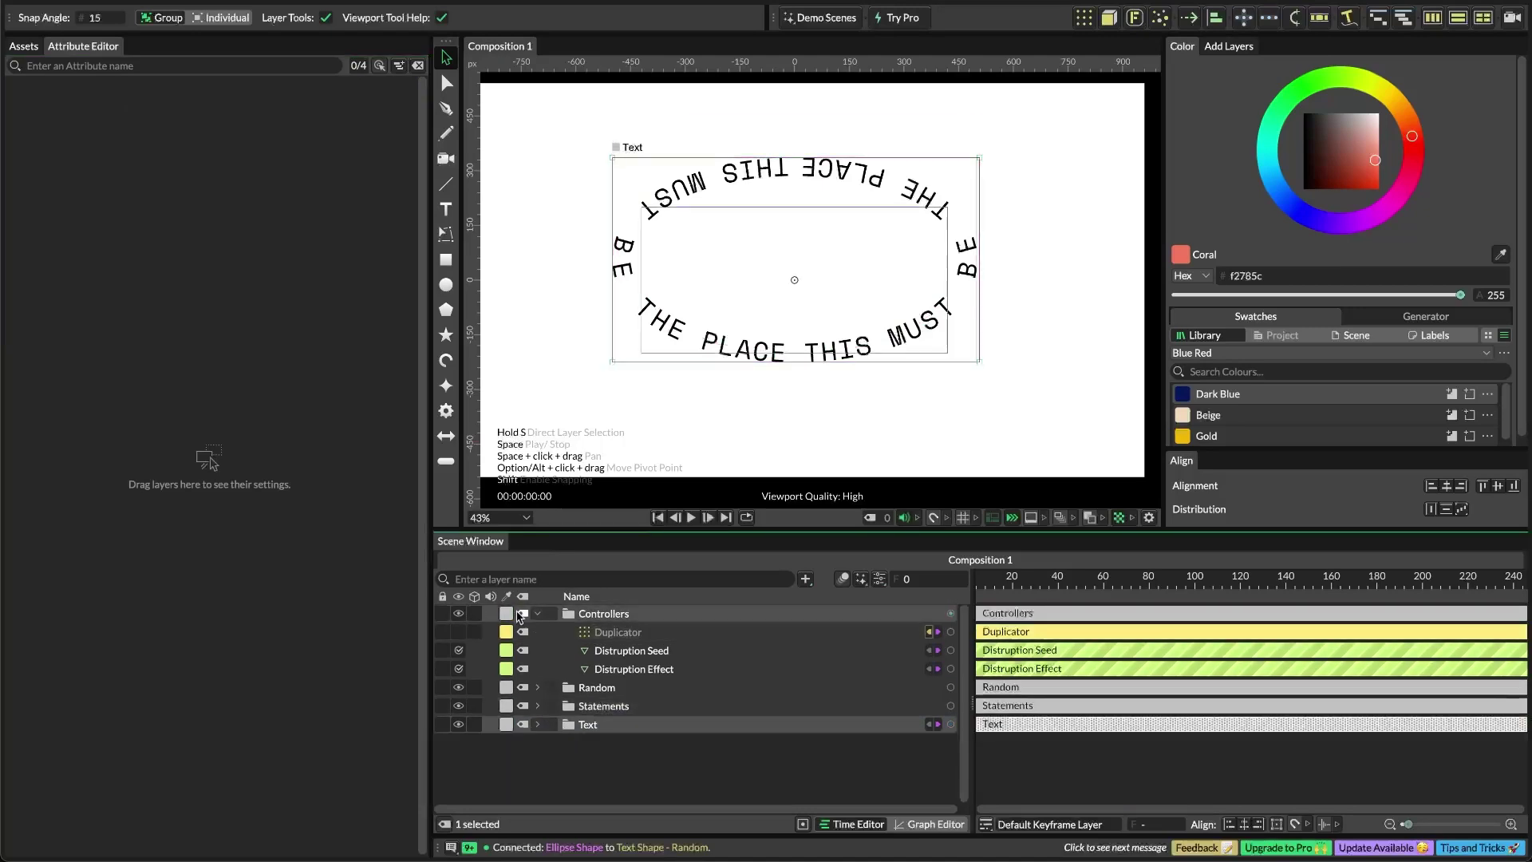
click(459, 632)
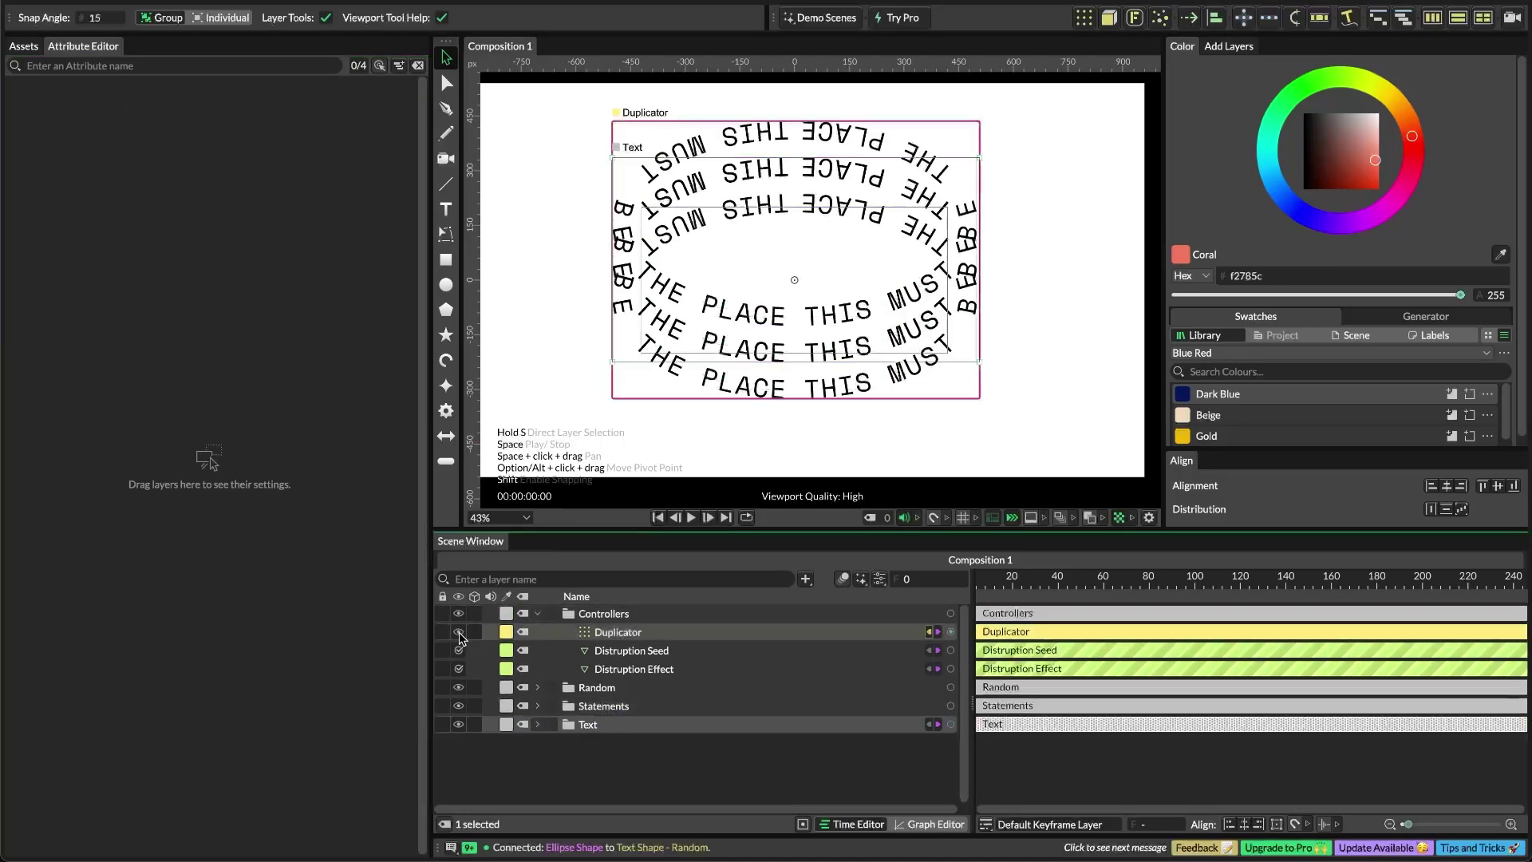
click(458, 725)
click(610, 634)
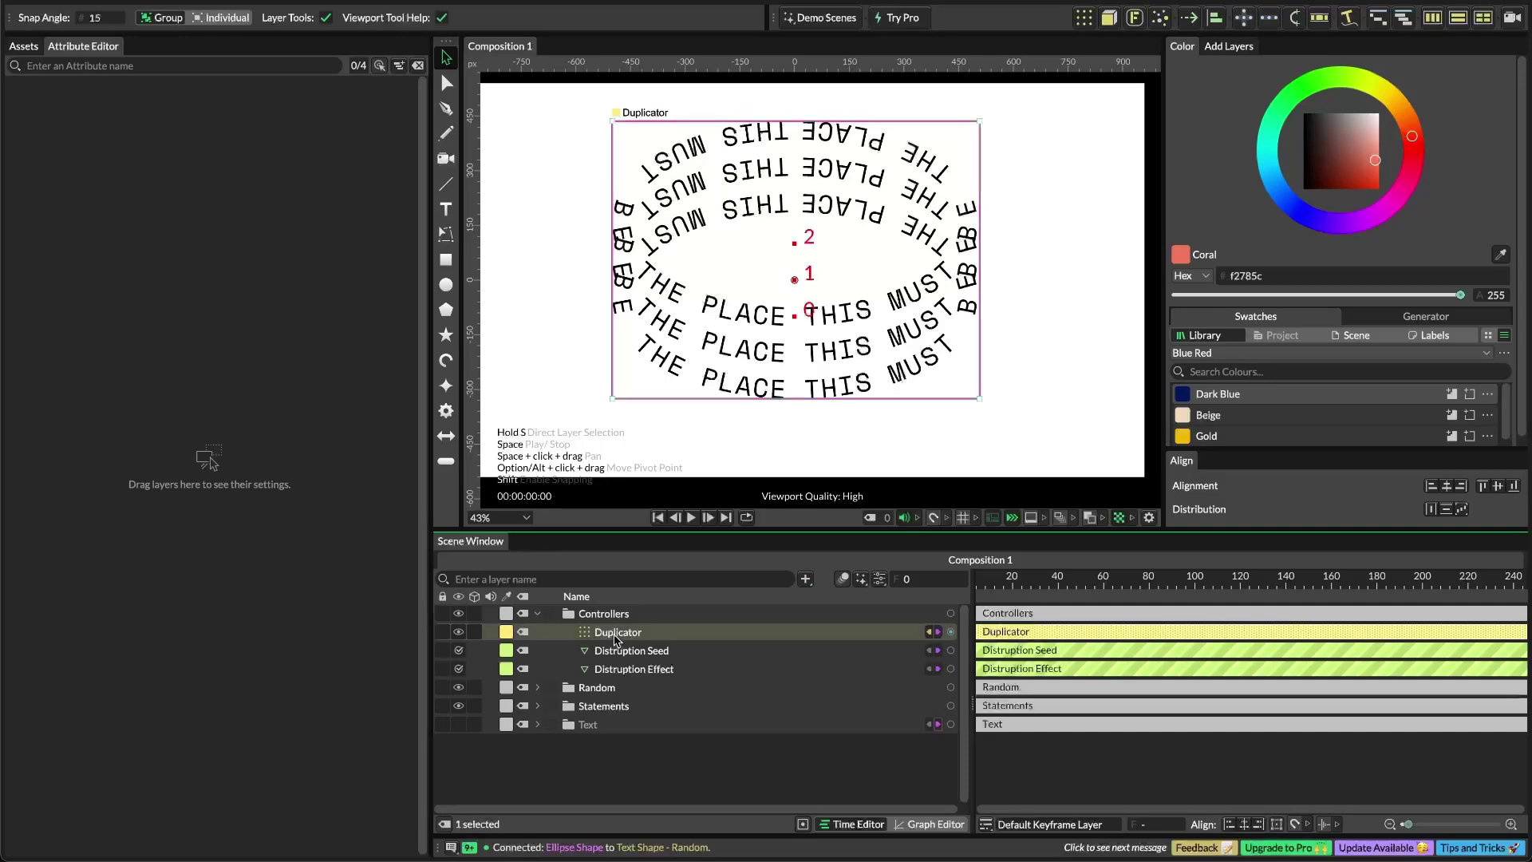
click(618, 632)
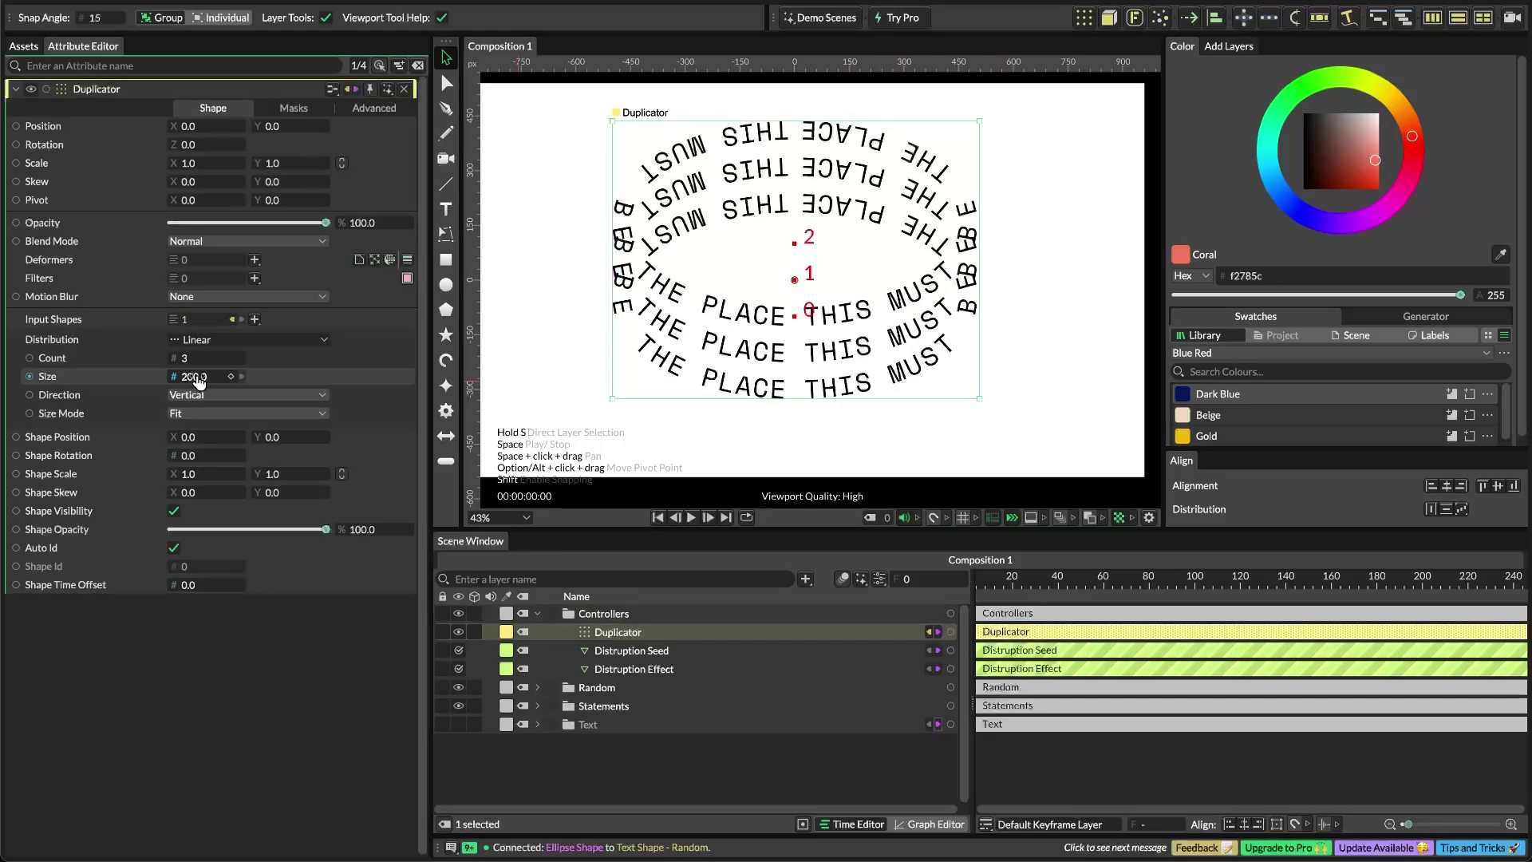
Set the Duplicator's vertical linear distribution Size to 559
drag(196, 376, 548, 386)
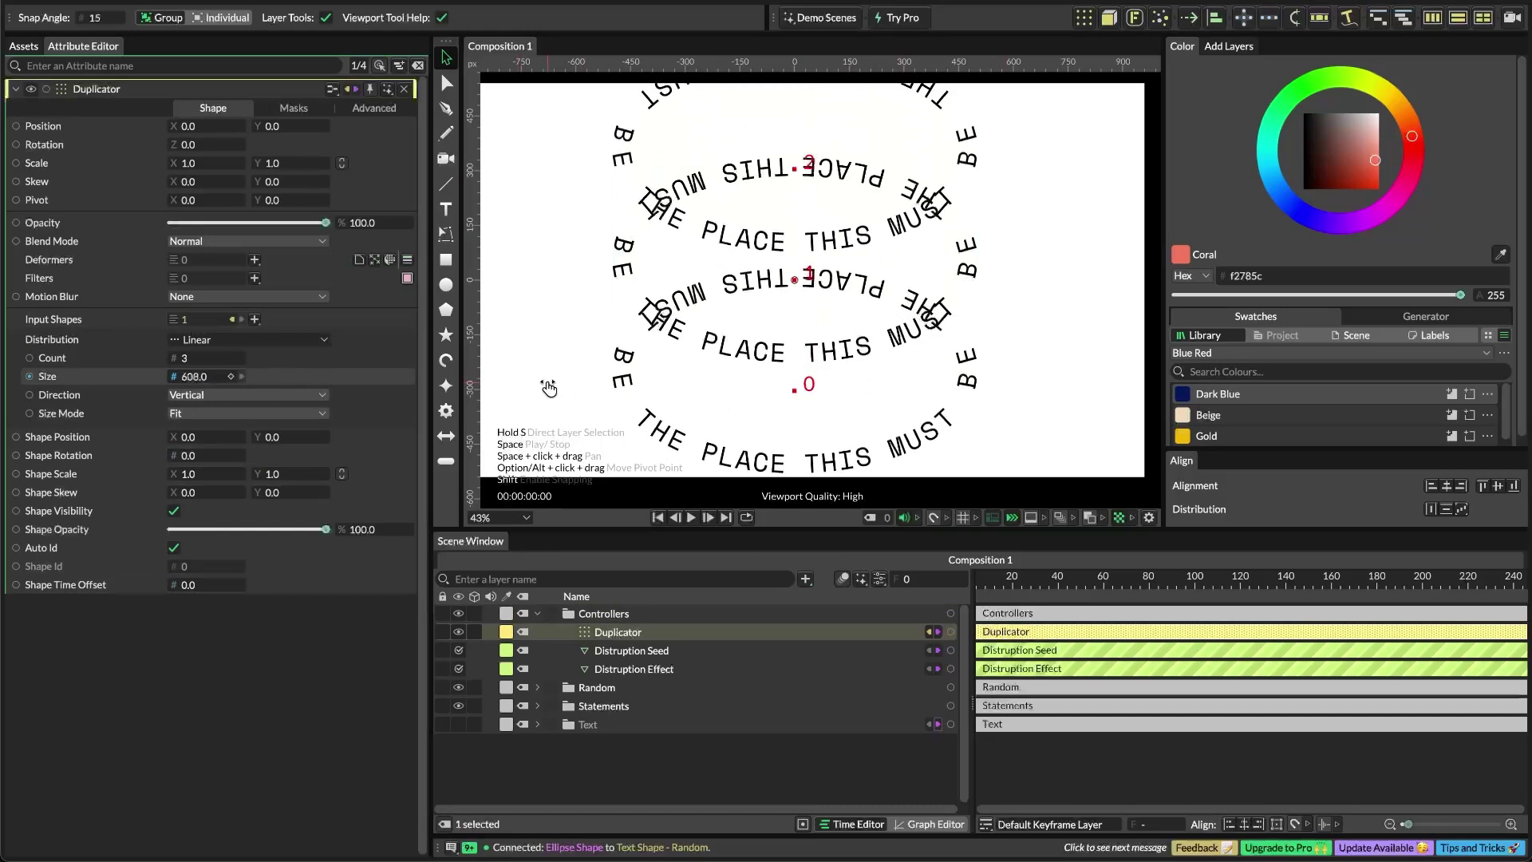
scroll(811, 309, down, 2)
scroll(812, 307, down, 3)
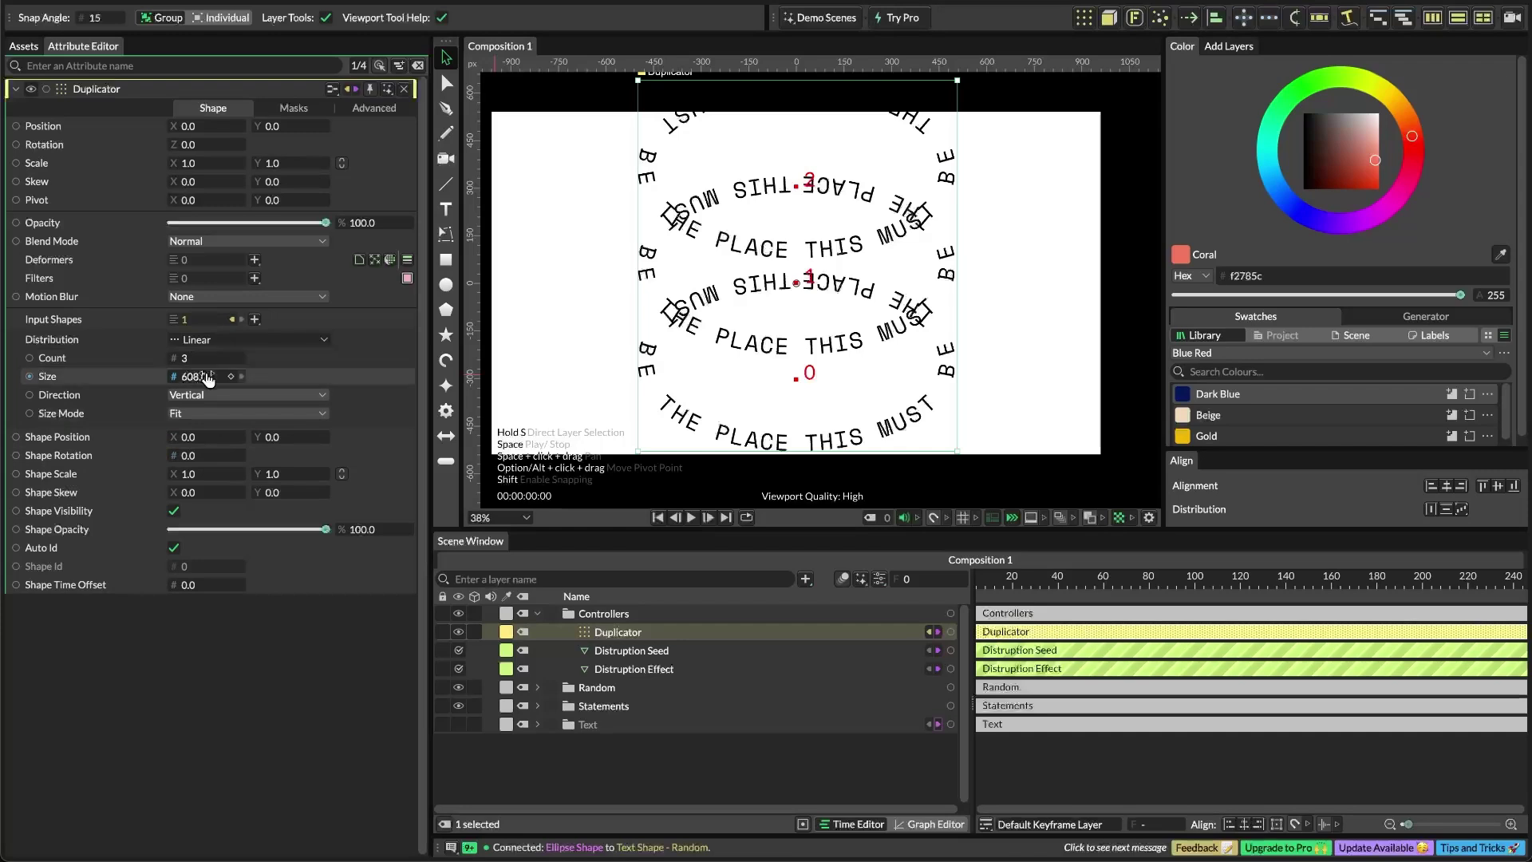
drag(206, 376, 165, 383)
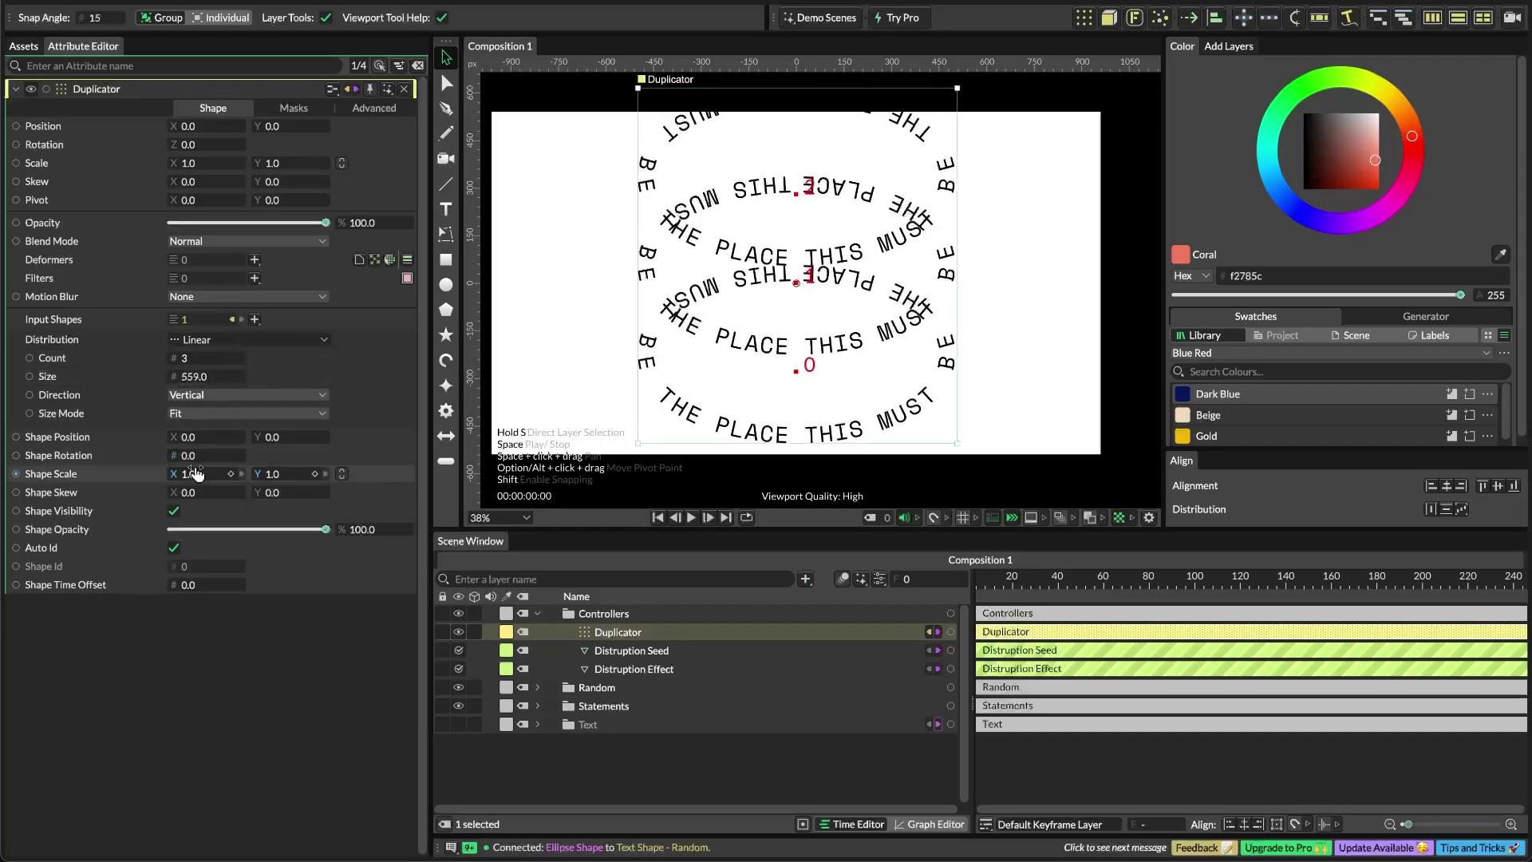
Set the Duplicator's Shape Scale to 0.4 in both X and Y
mouse_move(200, 482)
mouse_down()
mouse_move(164, 483)
mouse_move(185, 484)
mouse_up()
text(0.4)
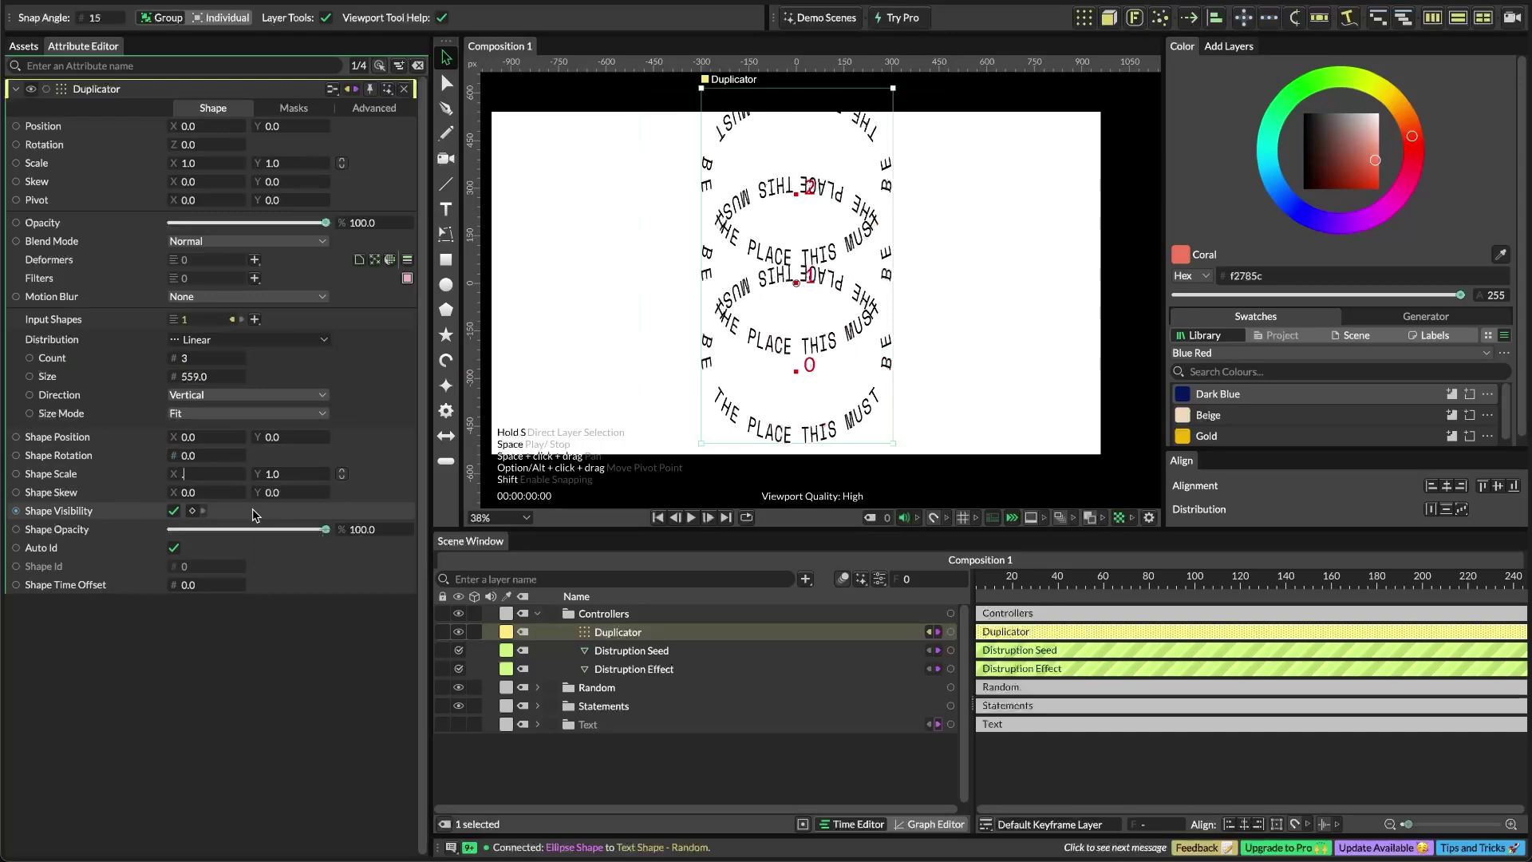
key(Return)
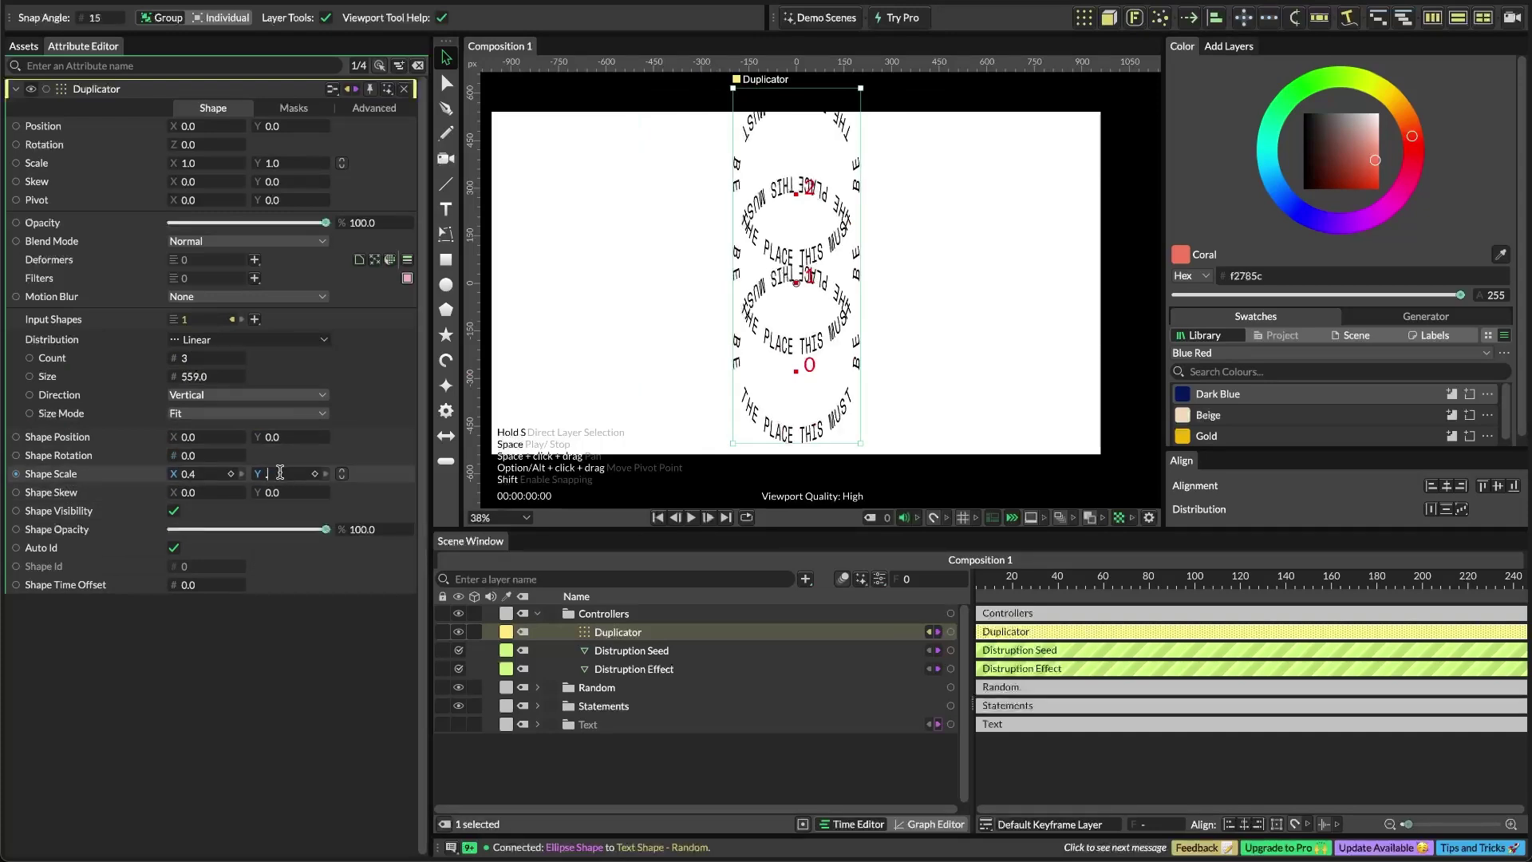
text(0.4)
key(Return)
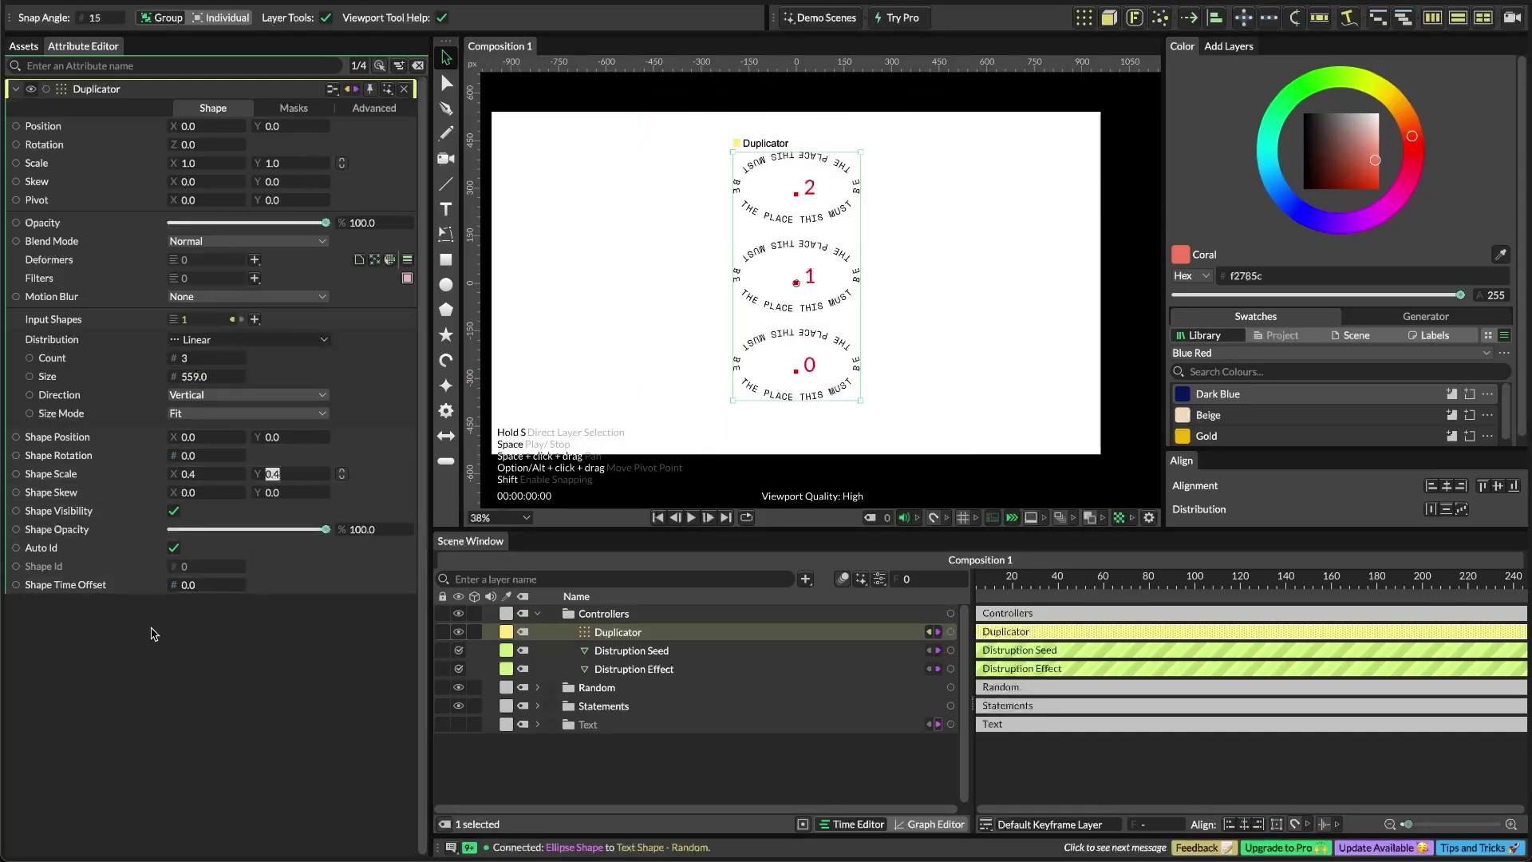
Set the Duplicator's distribution Size to 700 and its Count to 10
drag(201, 378, 317, 378)
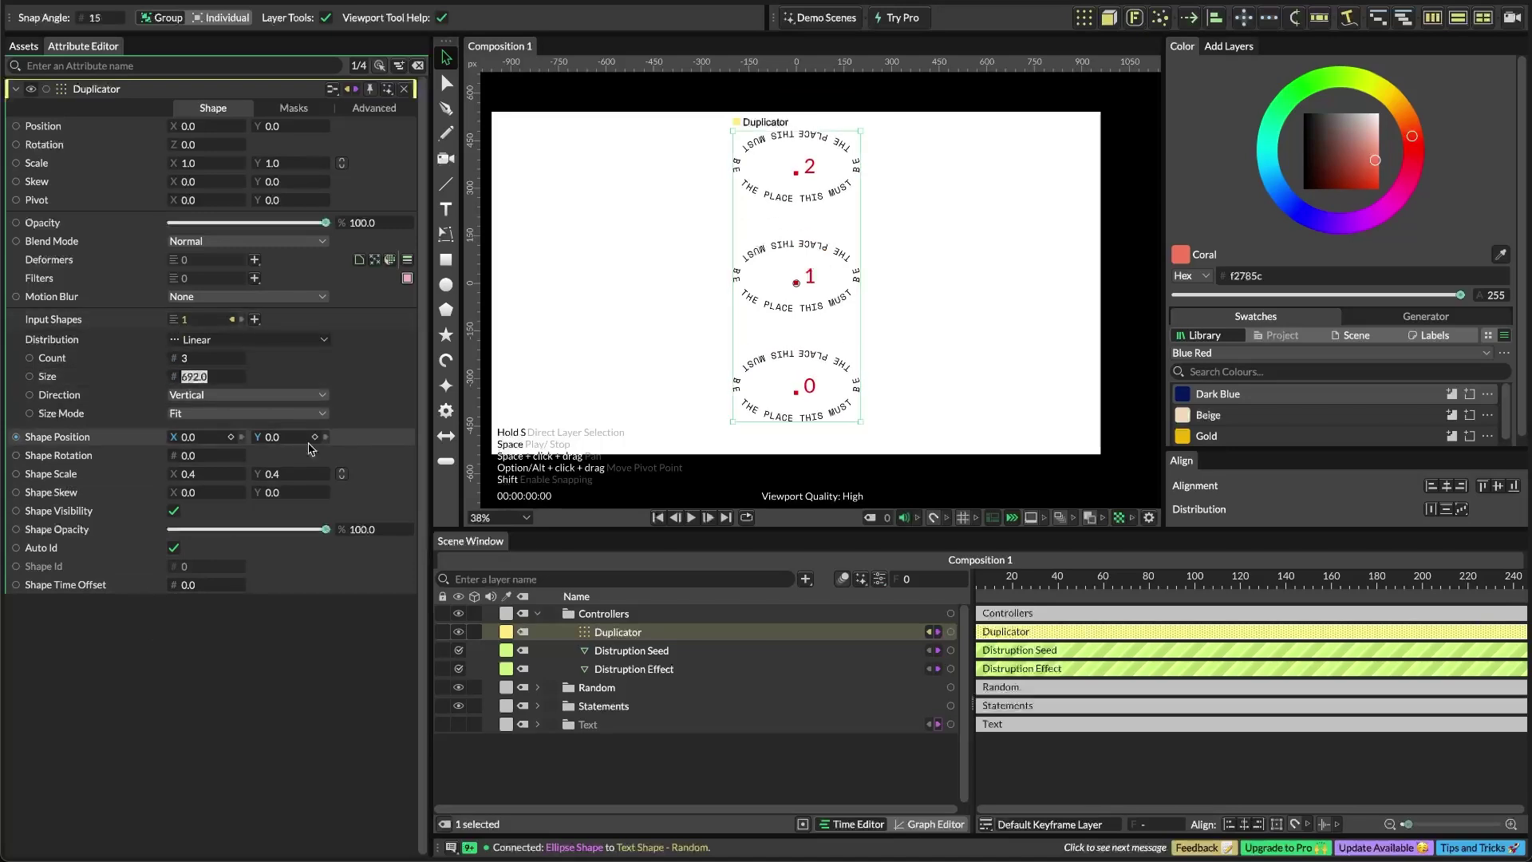
text(700)
key(Return)
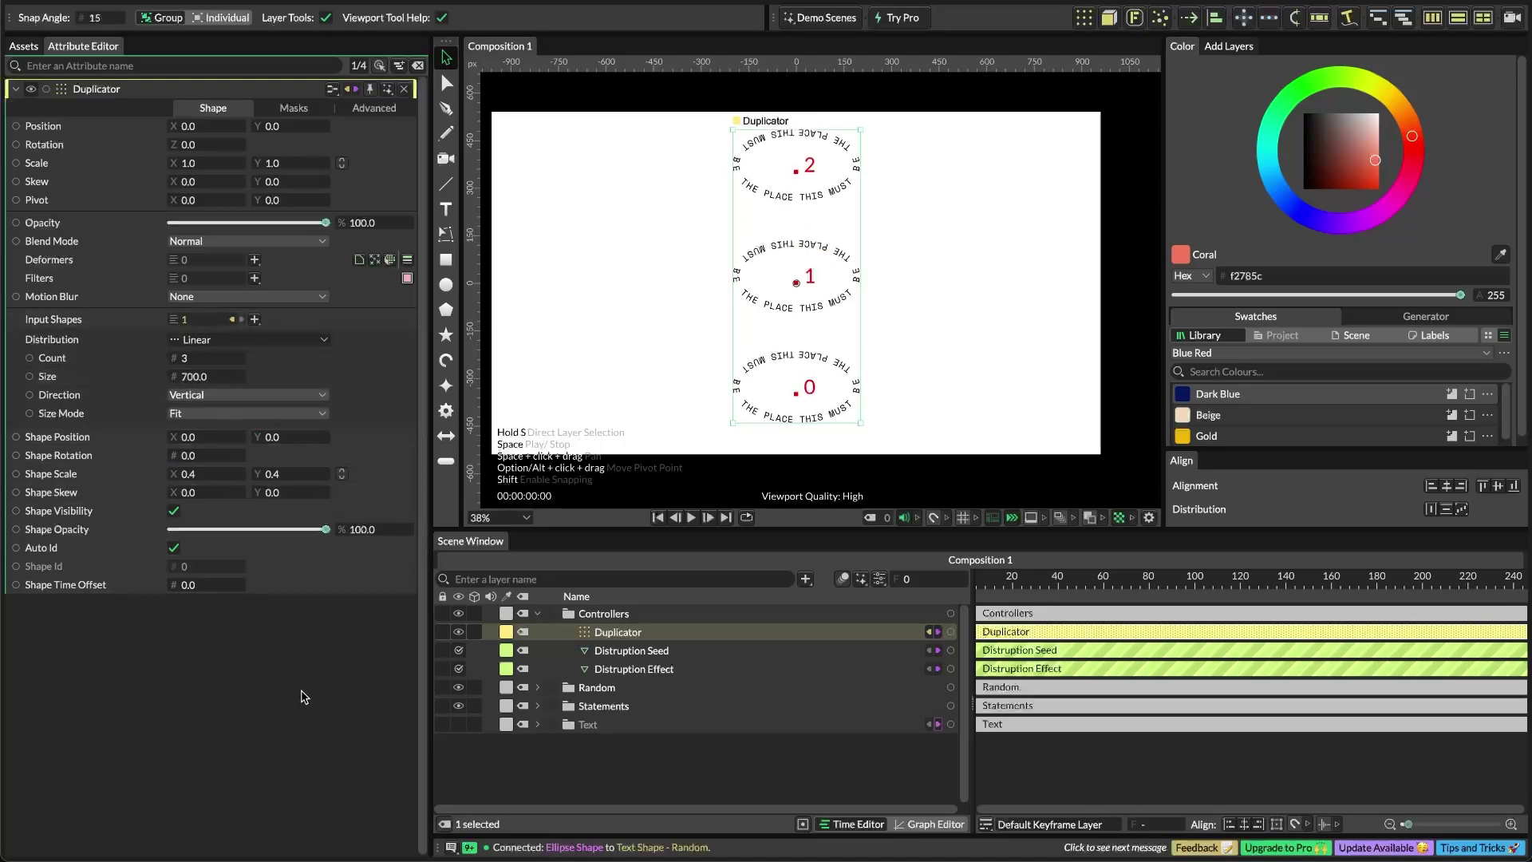
drag(186, 363, 199, 365)
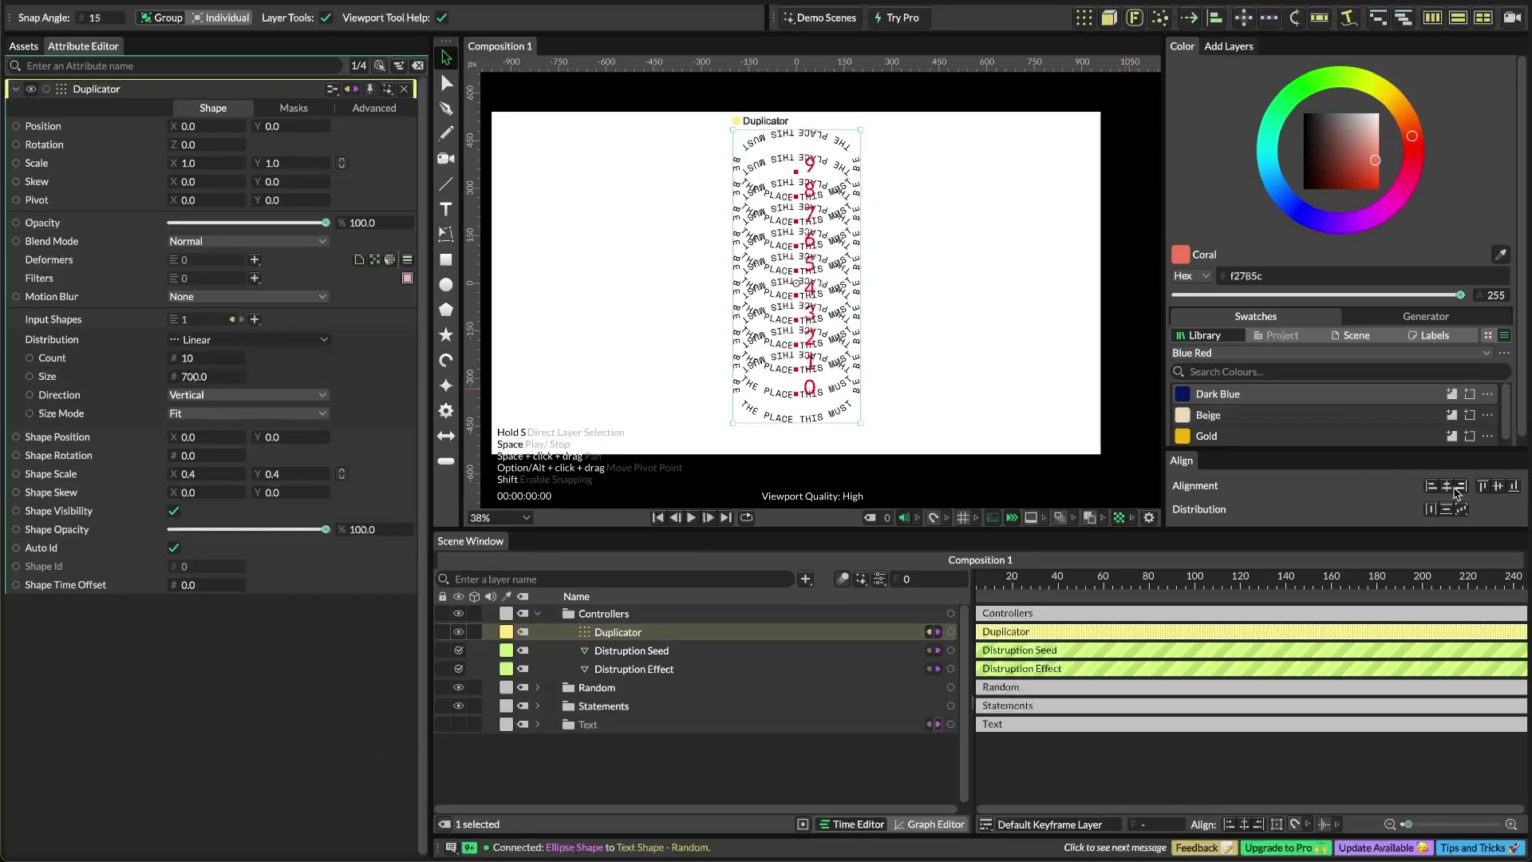
Align the Duplicator to the composition's centre horizontally and vertically
click(1446, 486)
click(1487, 485)
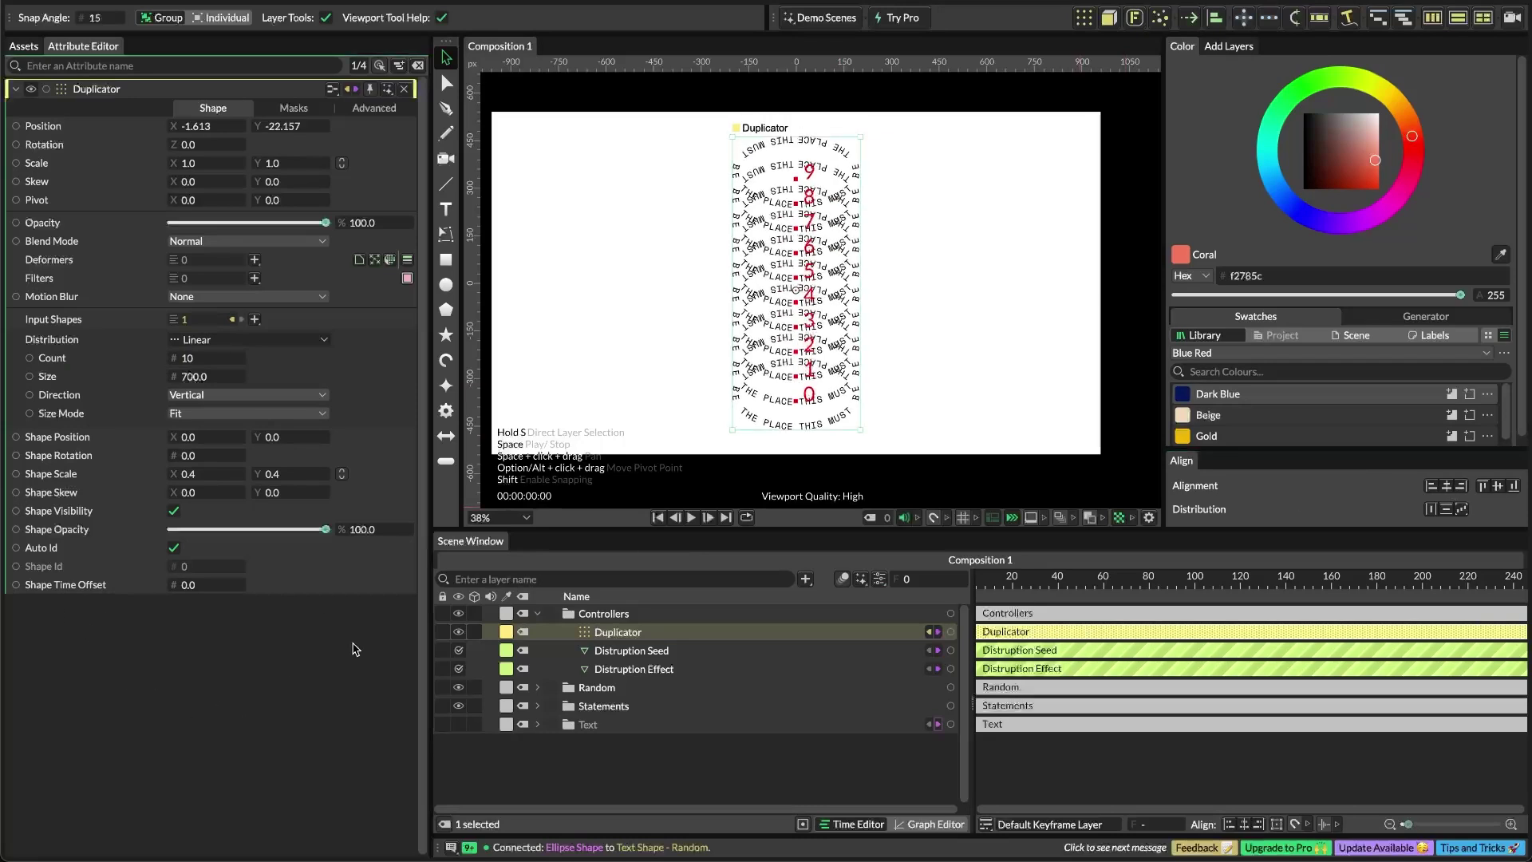
Set the Distruption Effect's Strength to 68
click(653, 674)
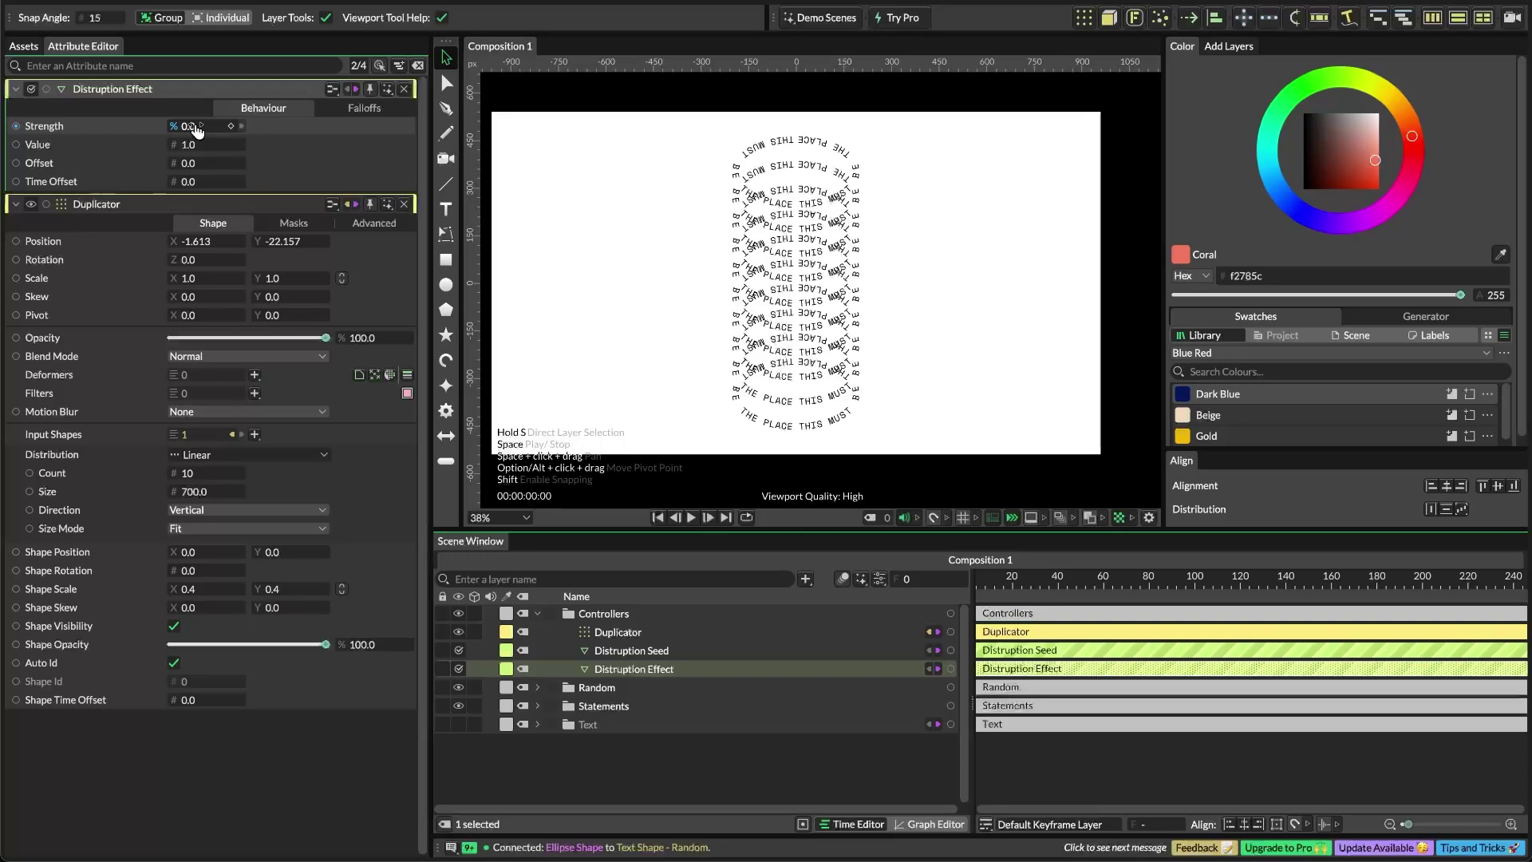
drag(197, 130, 229, 133)
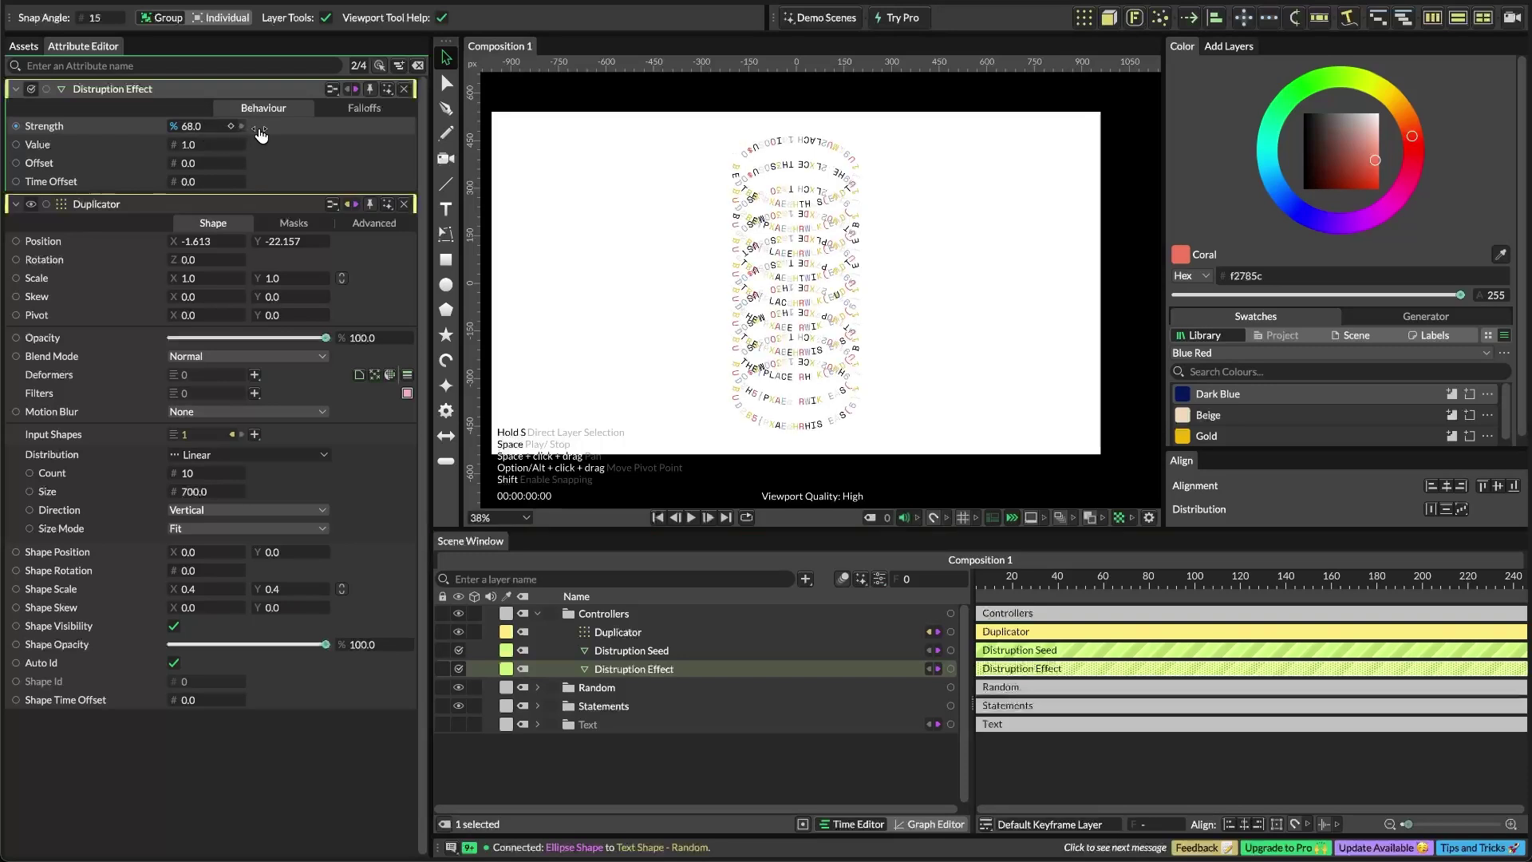
key(ctrl+z)
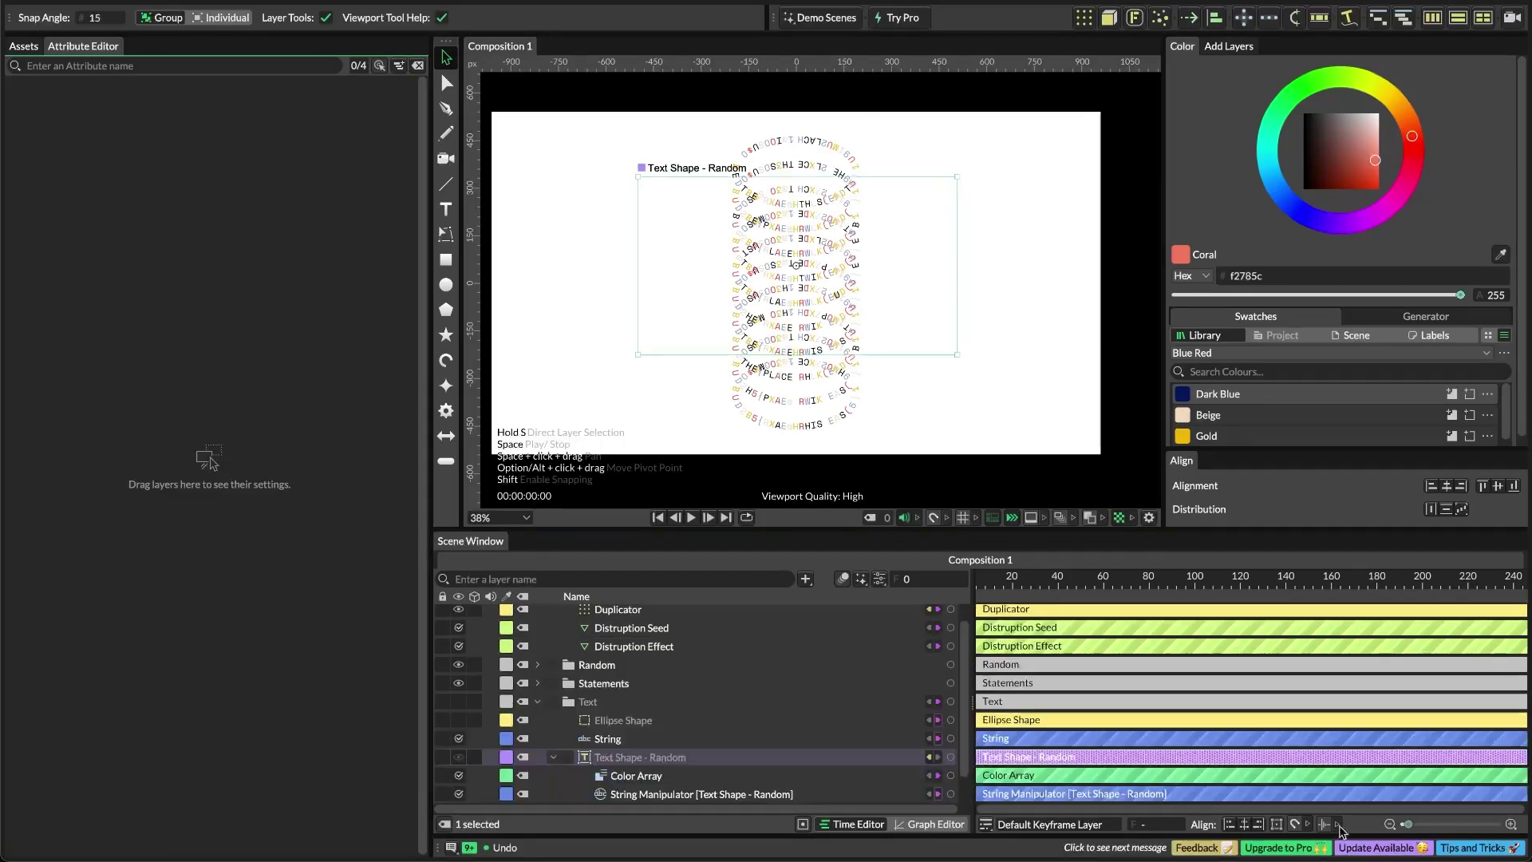
Try a Path Travel of 8 on Text Shape - Random and add an Oscillator behaviour to that attribute
click(674, 758)
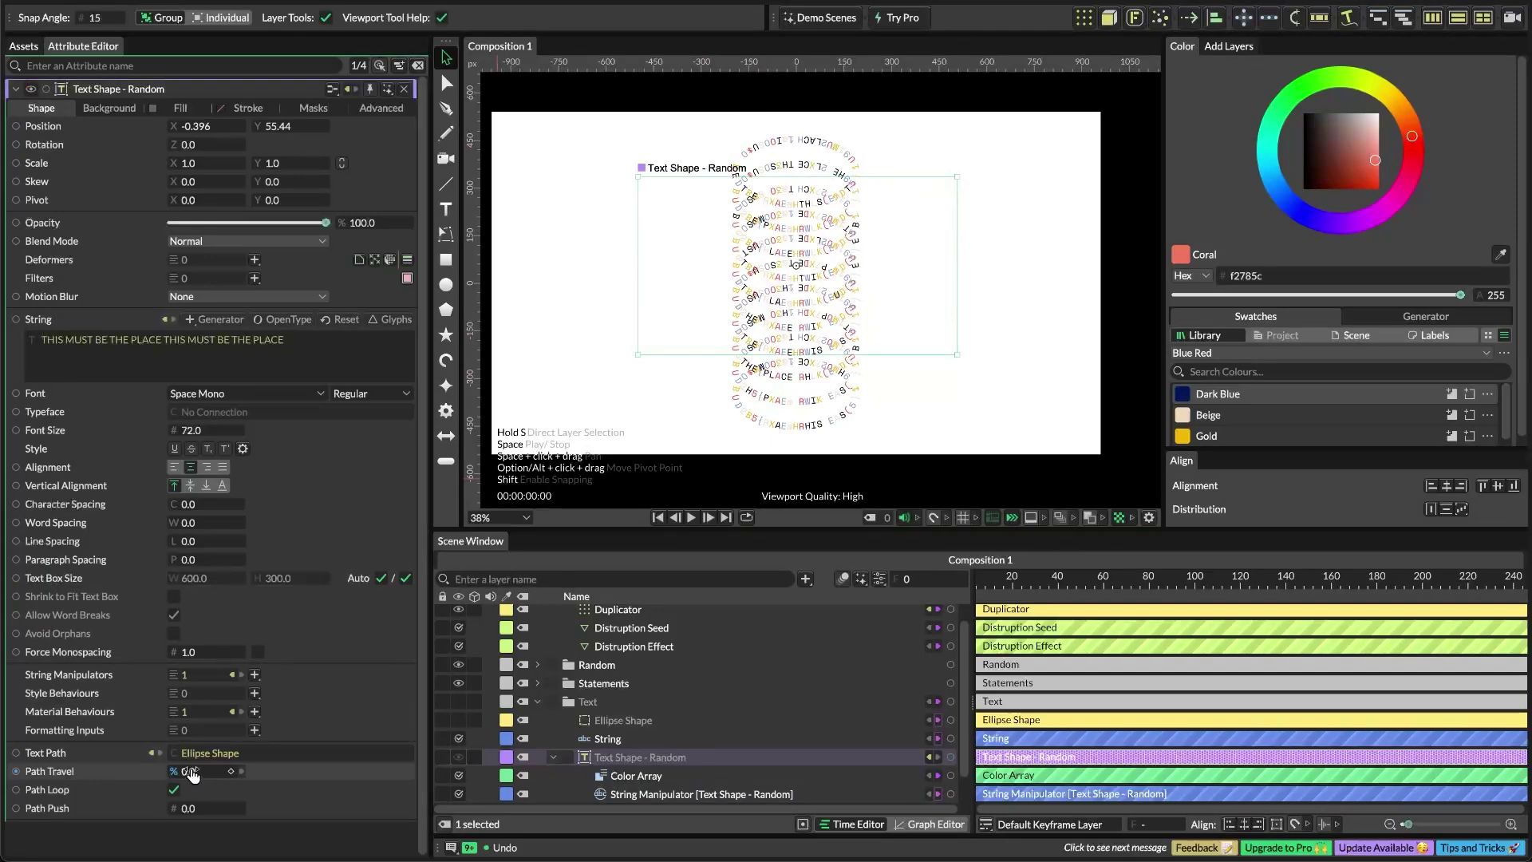
mouse_move(199, 774)
mouse_down()
mouse_move(276, 786)
mouse_move(238, 801)
mouse_move(199, 774)
mouse_up()
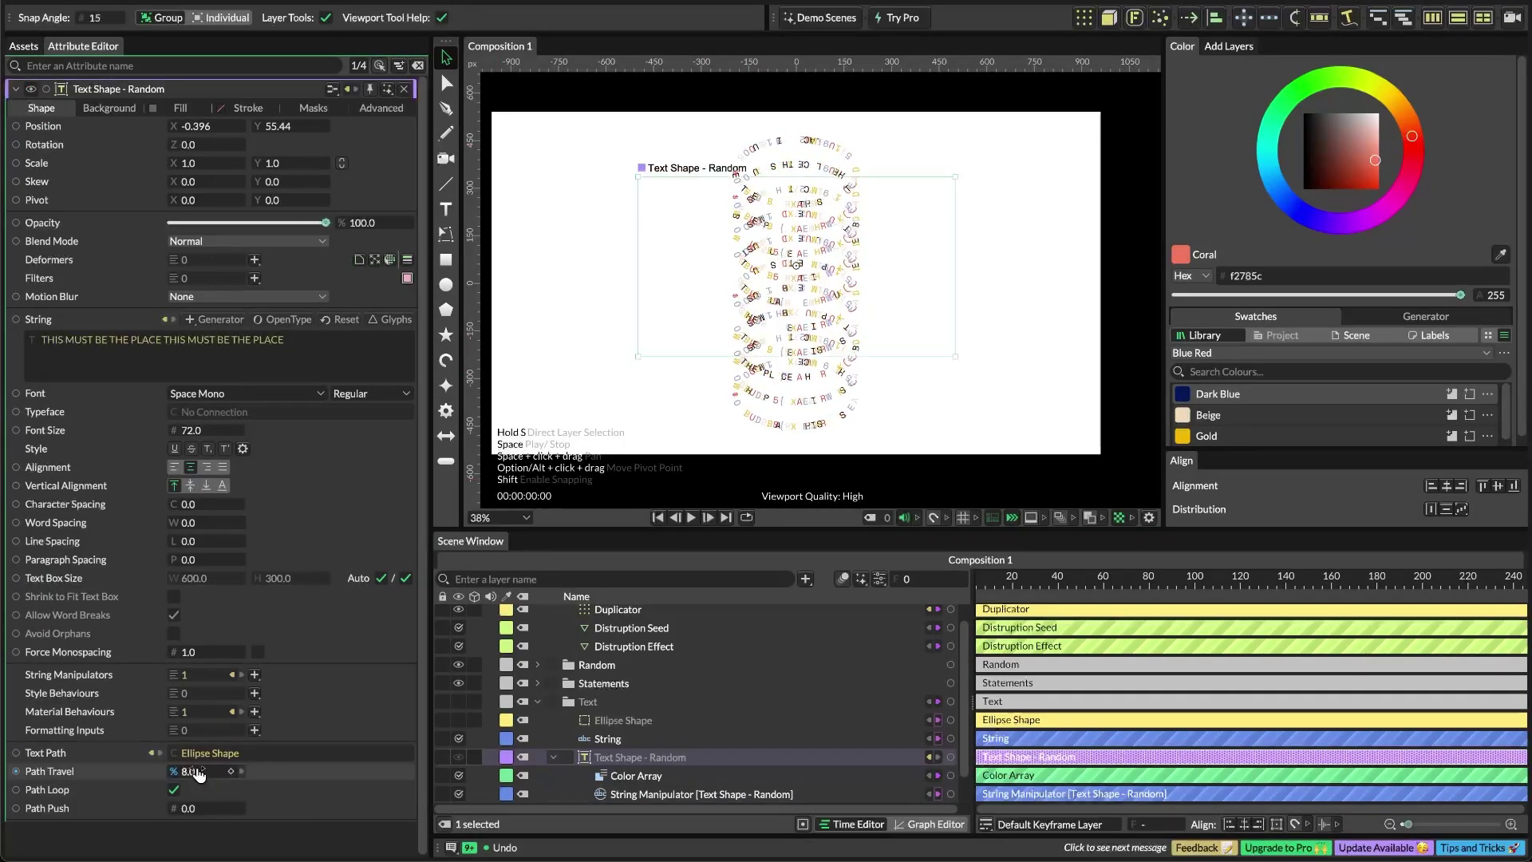
right_click(199, 774)
right_click(79, 770)
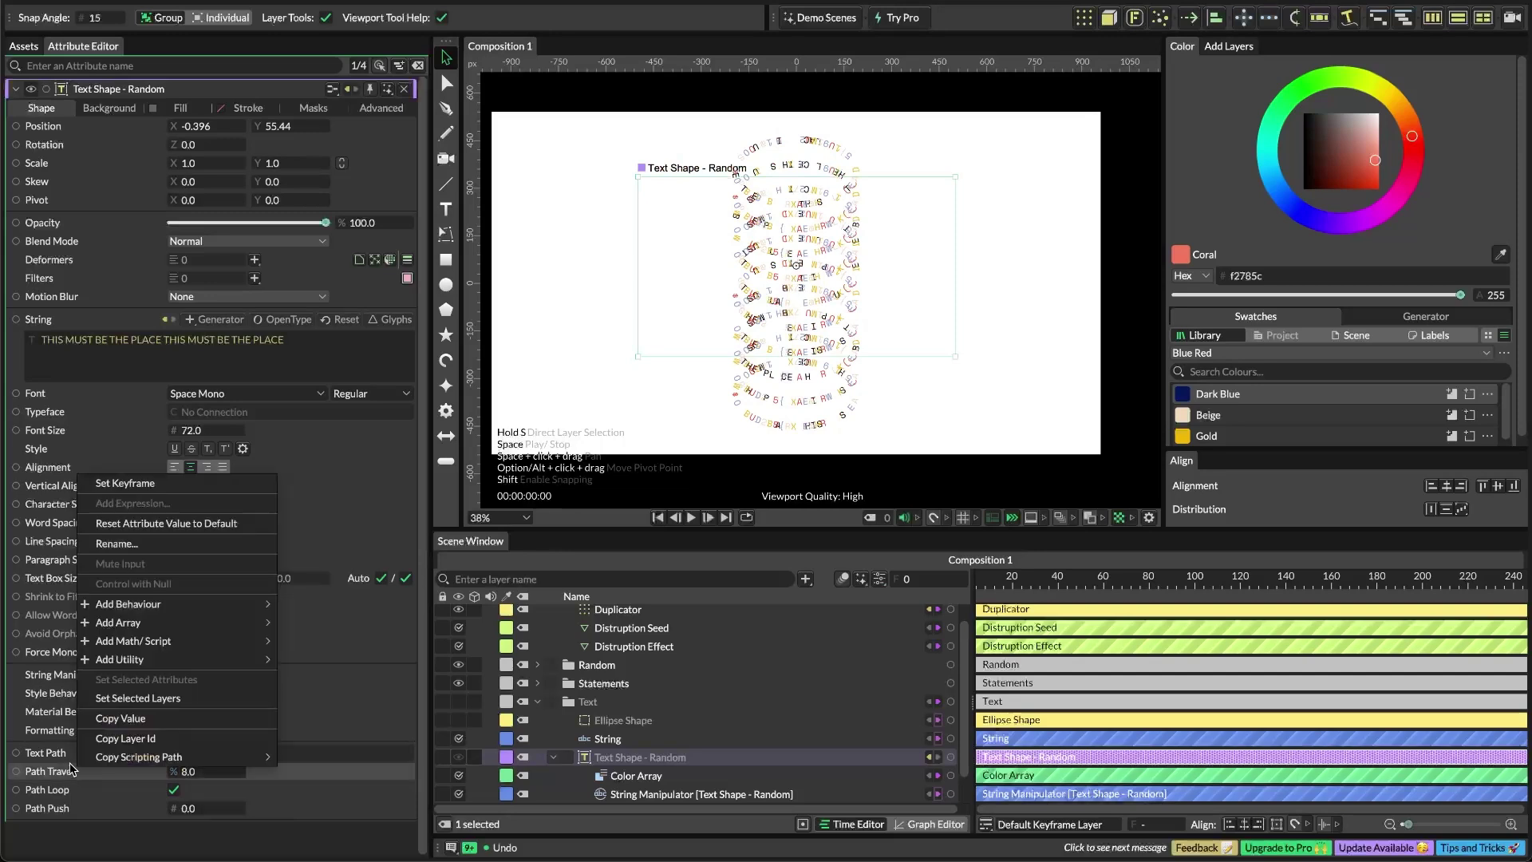
mouse_move(160, 604)
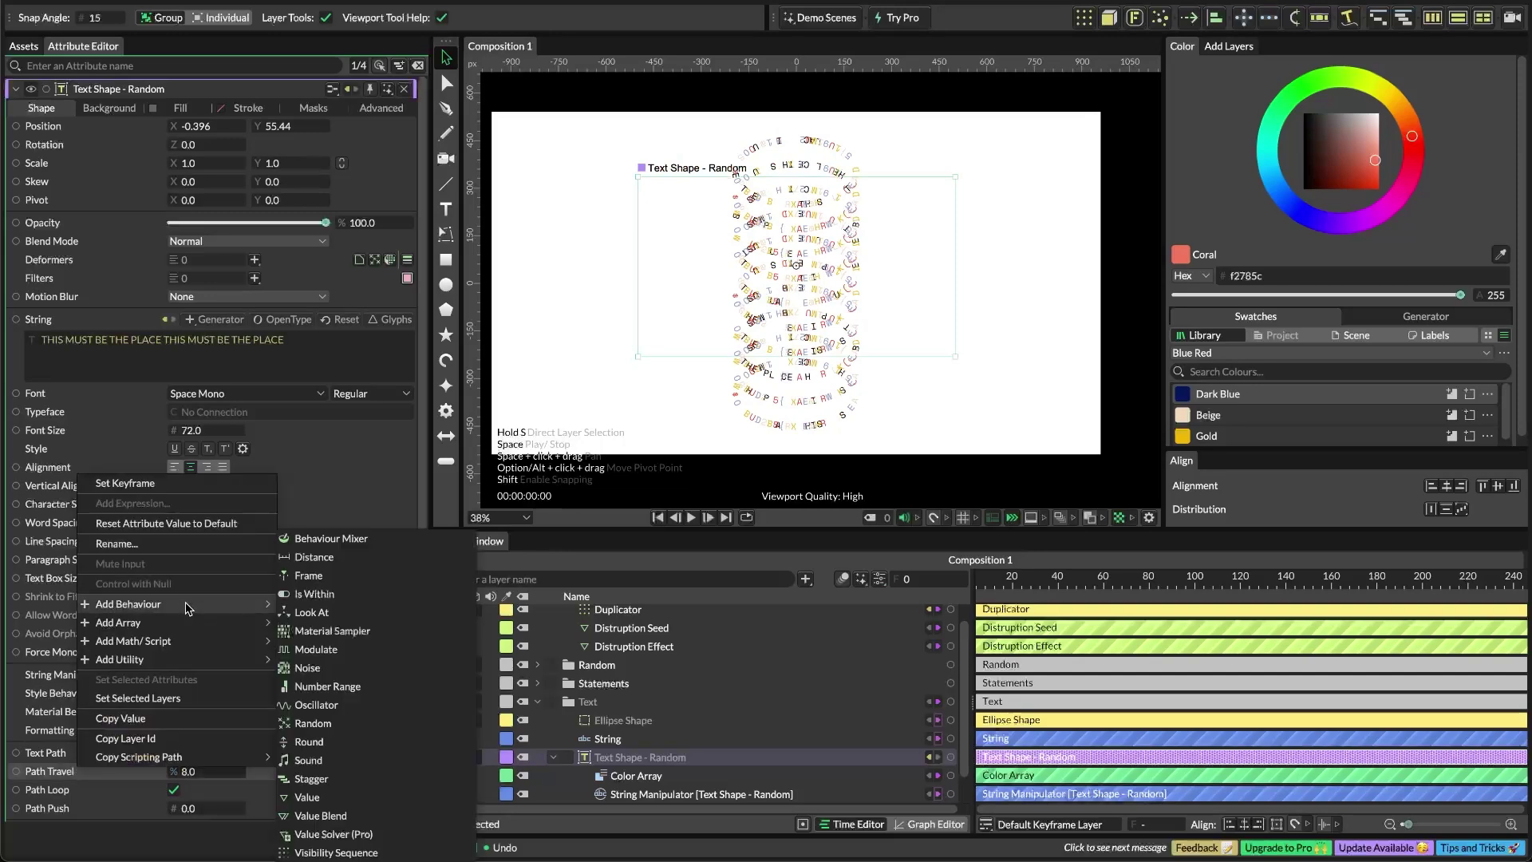
click(335, 704)
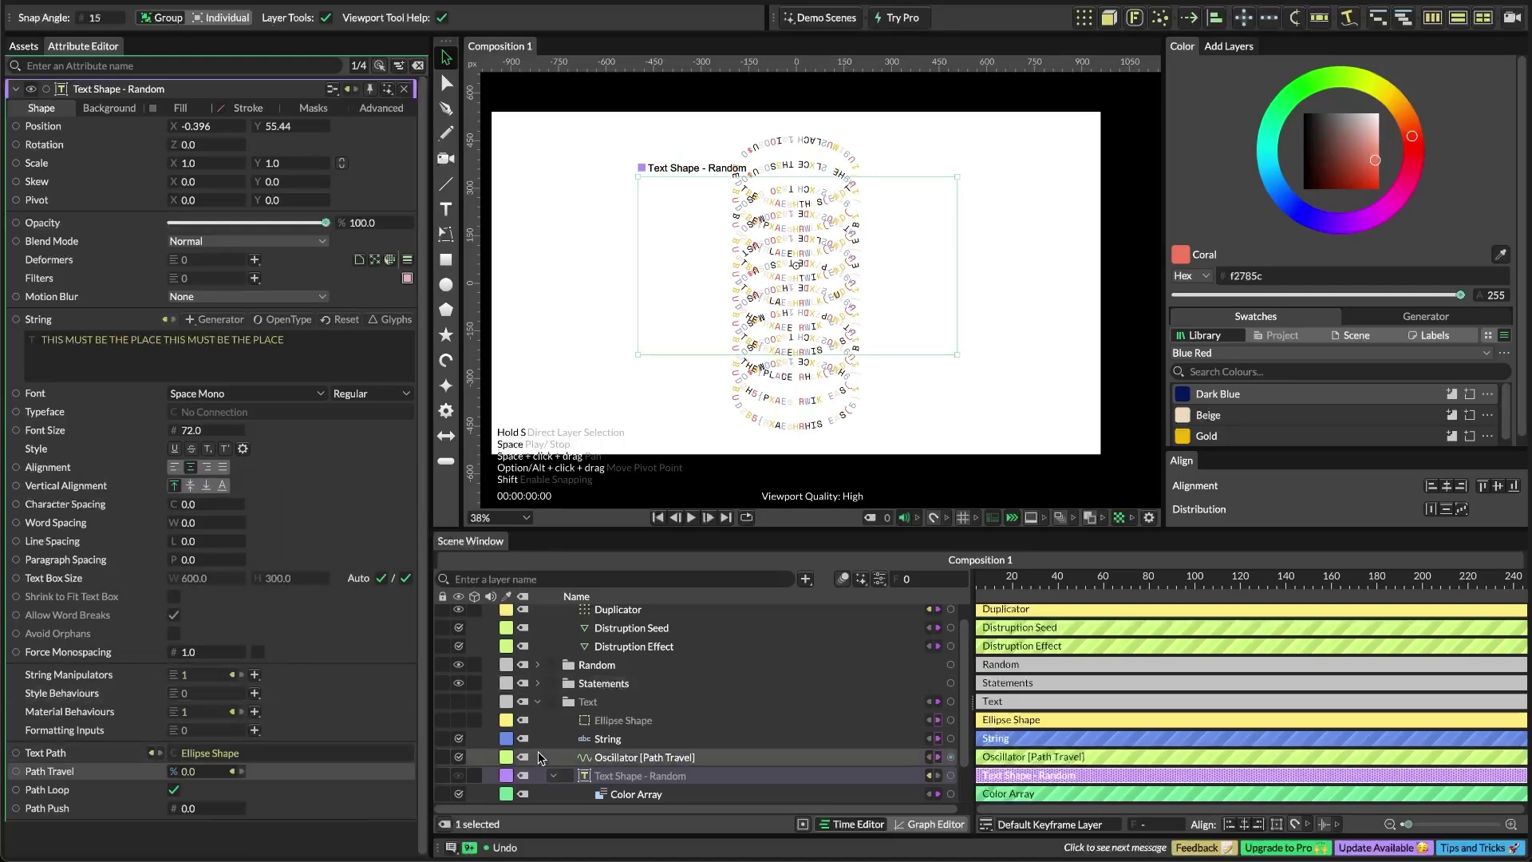
Move the Path Travel Oscillator out of the Text group into the Controllers group
drag(635, 757, 617, 617)
scroll(645, 714, up, 2)
scroll(574, 750, down, 2)
click(553, 720)
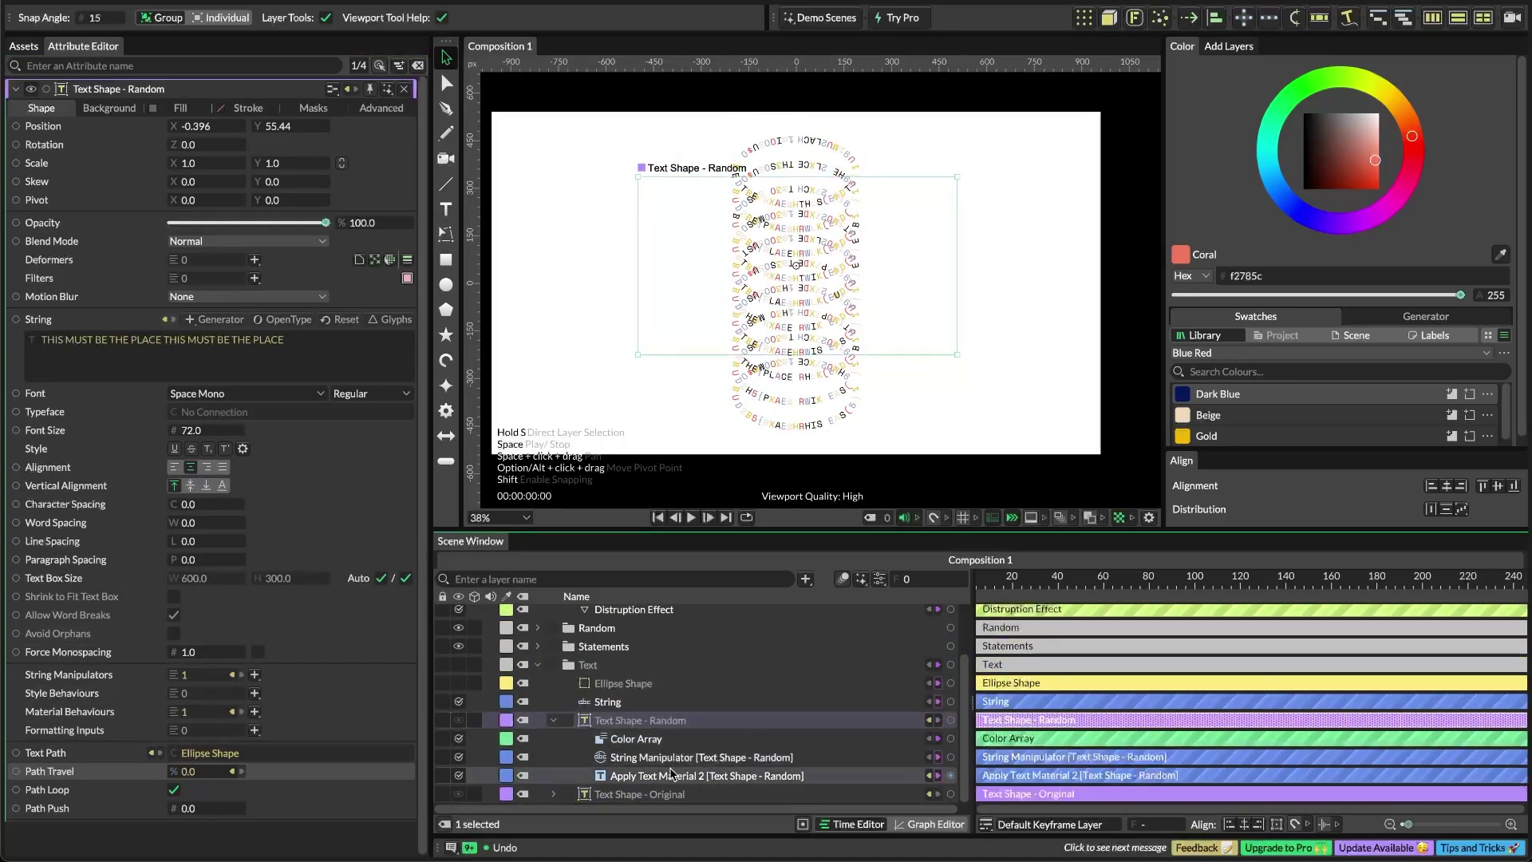
Connect the Path Travel Oscillator to the Path Travel attribute of Text Shape - Original as well
click(555, 721)
click(638, 794)
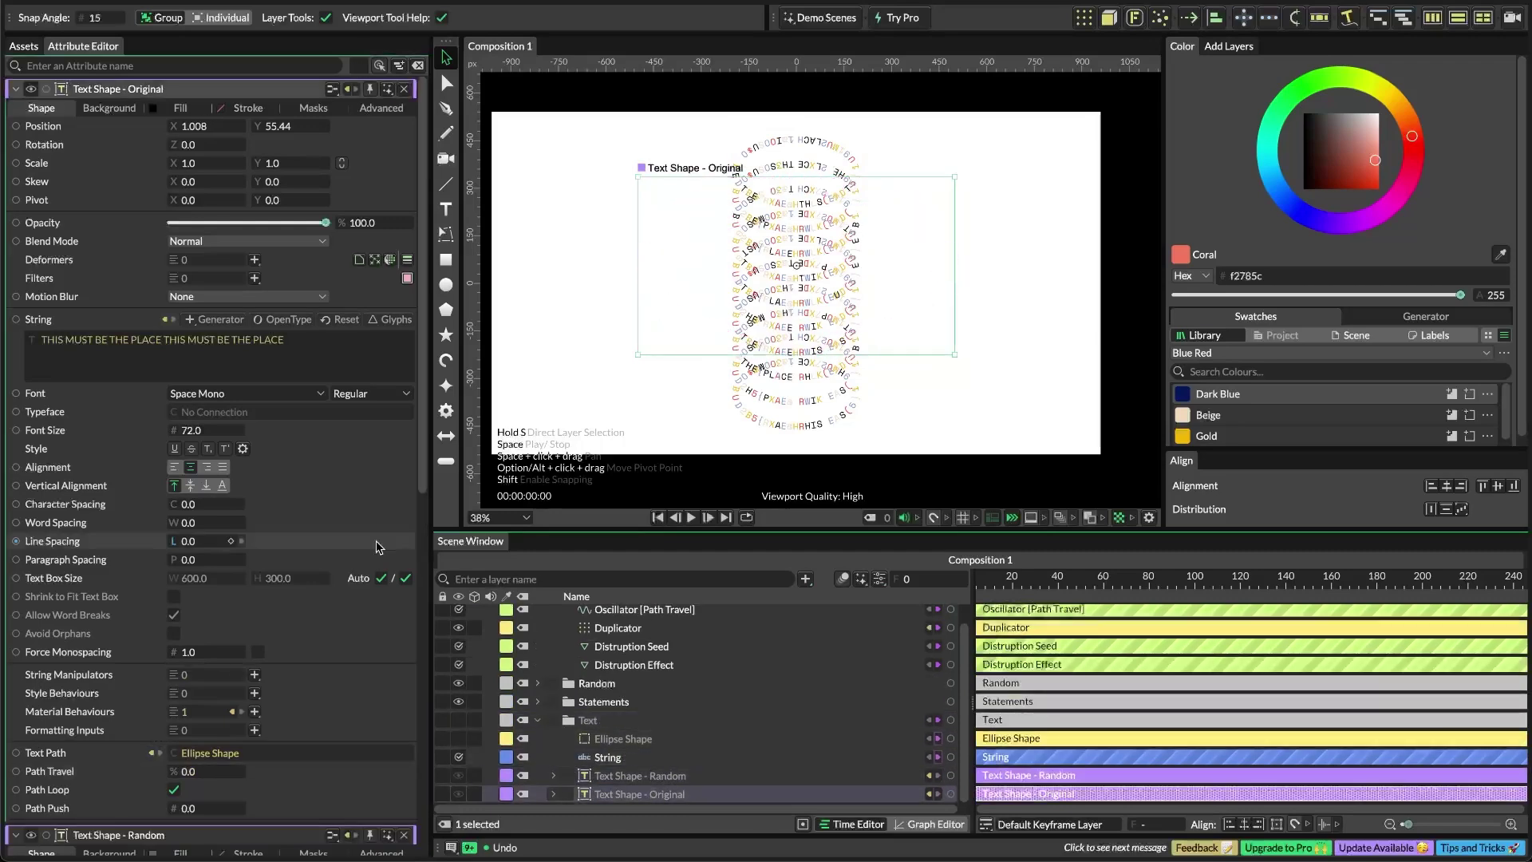
scroll(212, 550, down, 3)
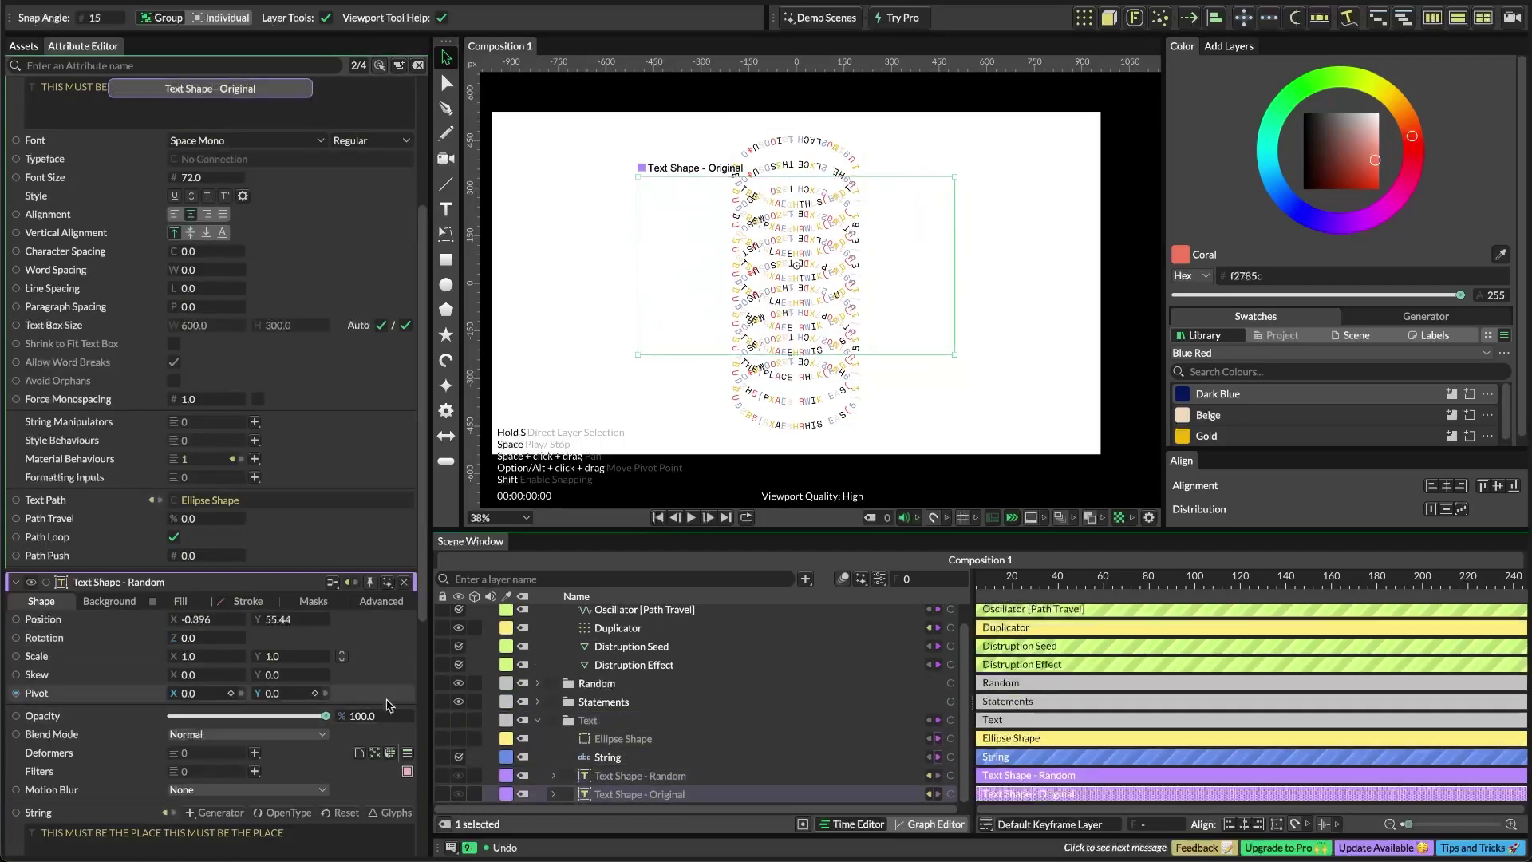
click(404, 582)
click(493, 611)
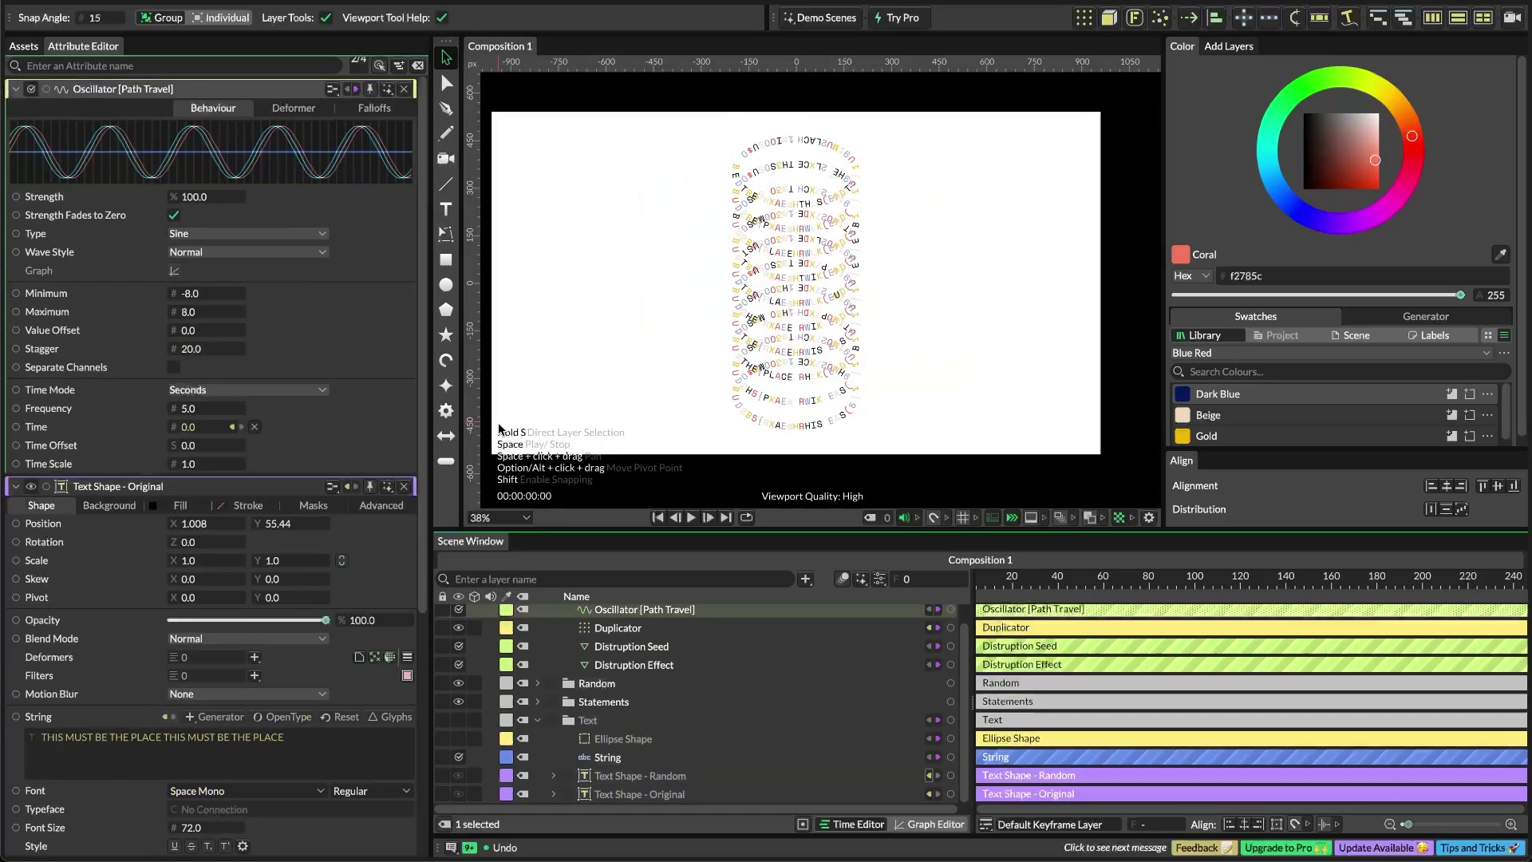
drag(42, 95, 191, 804)
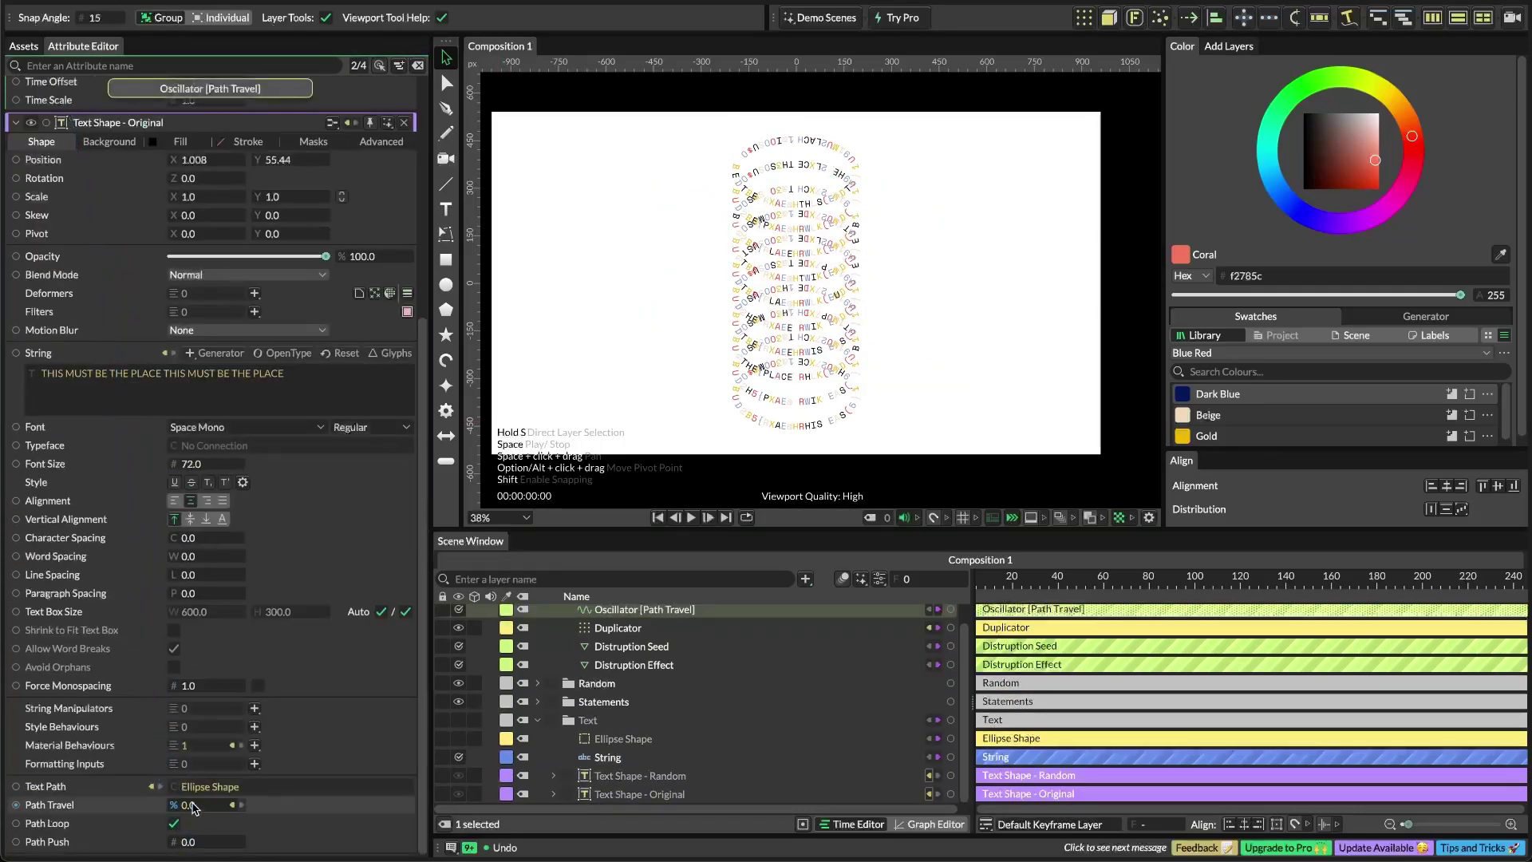
click(405, 124)
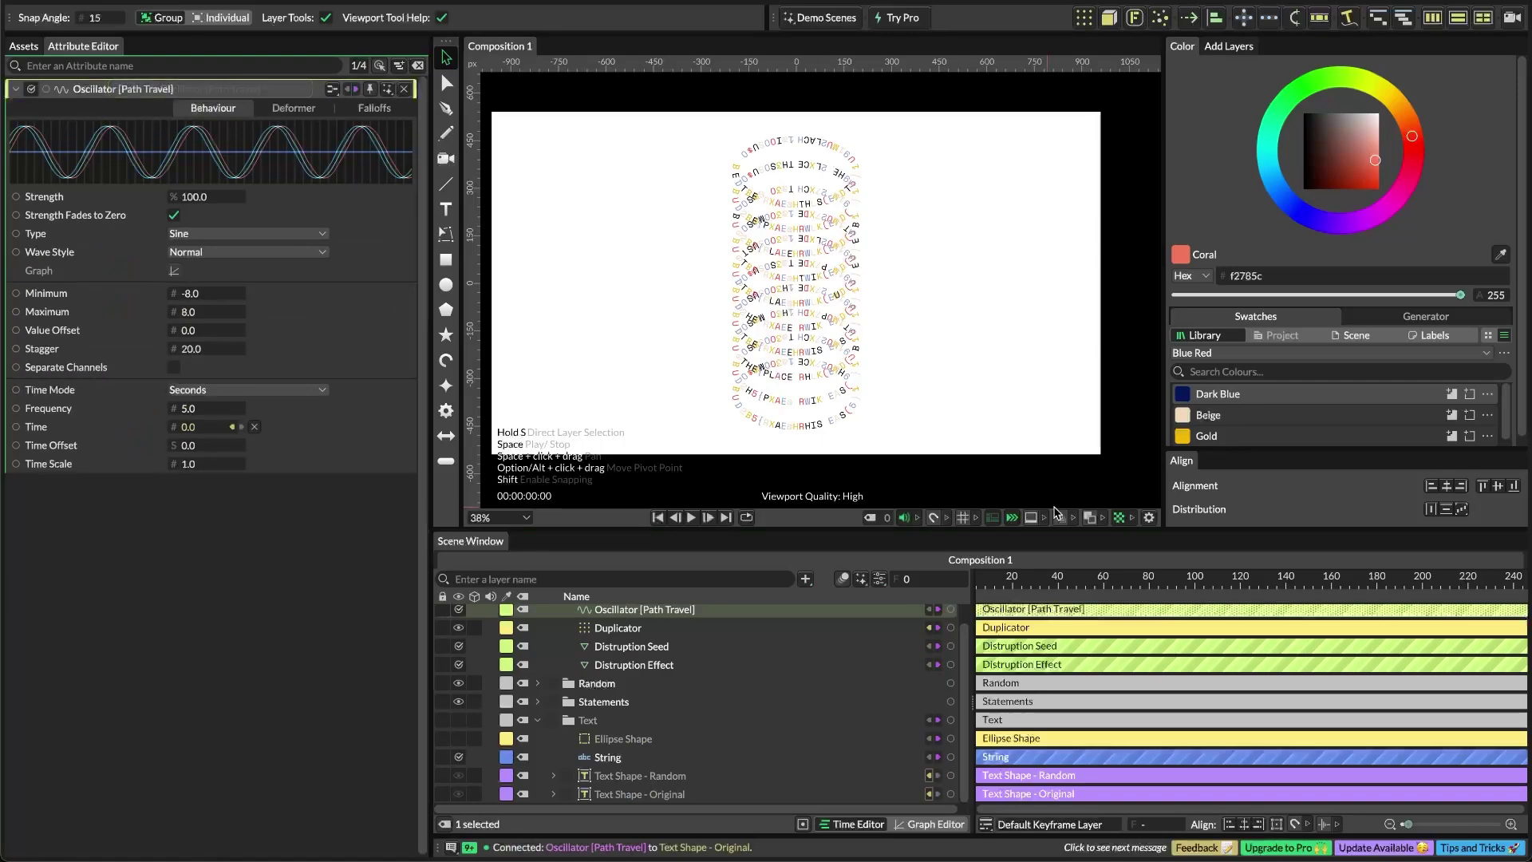
Set the Path Travel Oscillator's Frequency to 0.2 and preview the text animation on the timeline
drag(1015, 585, 938, 592)
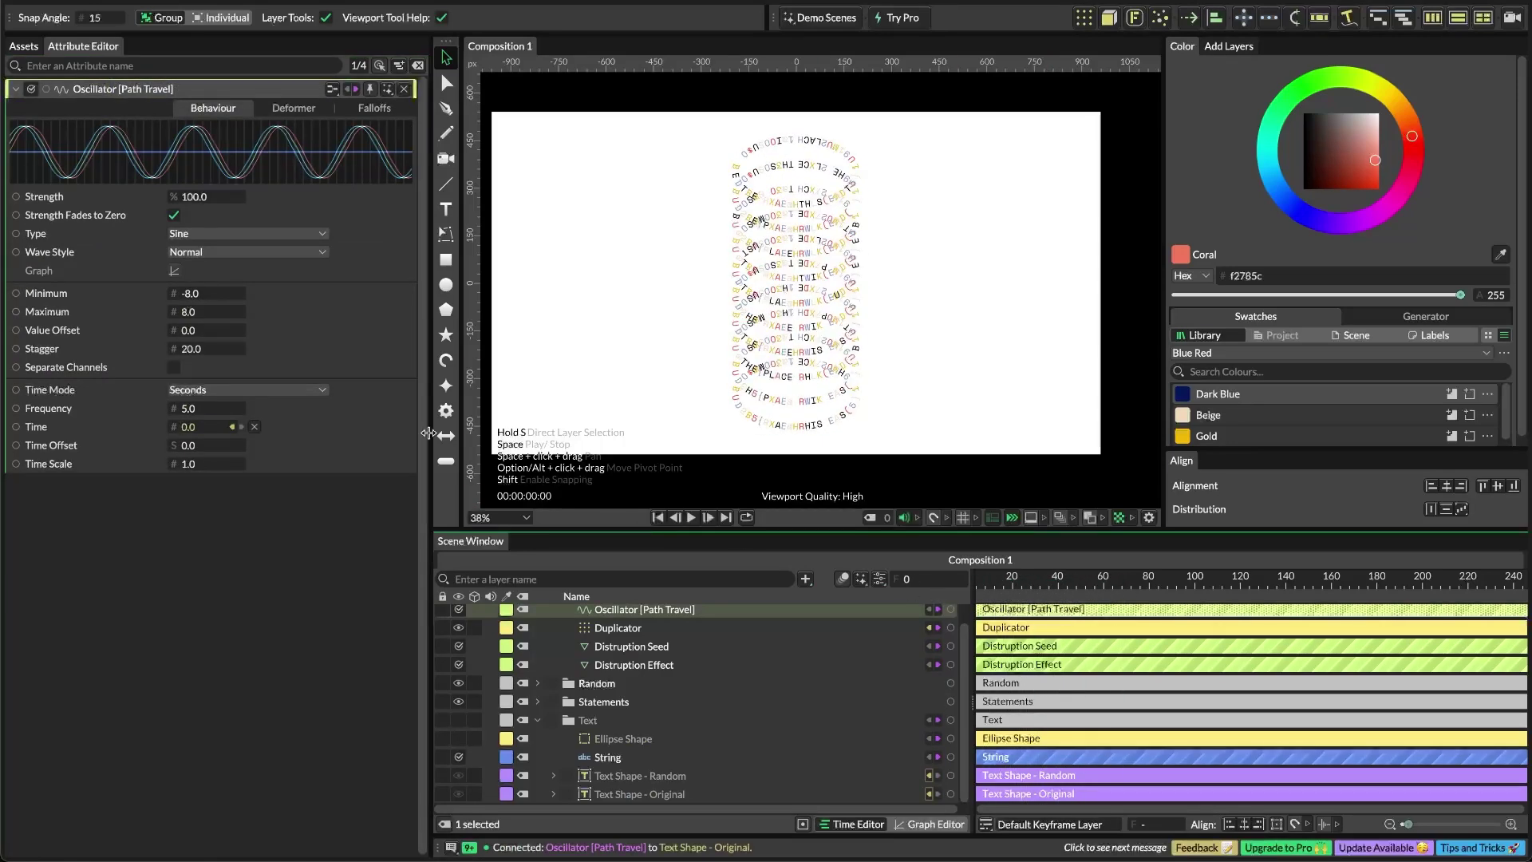
click(211, 410)
text(.)
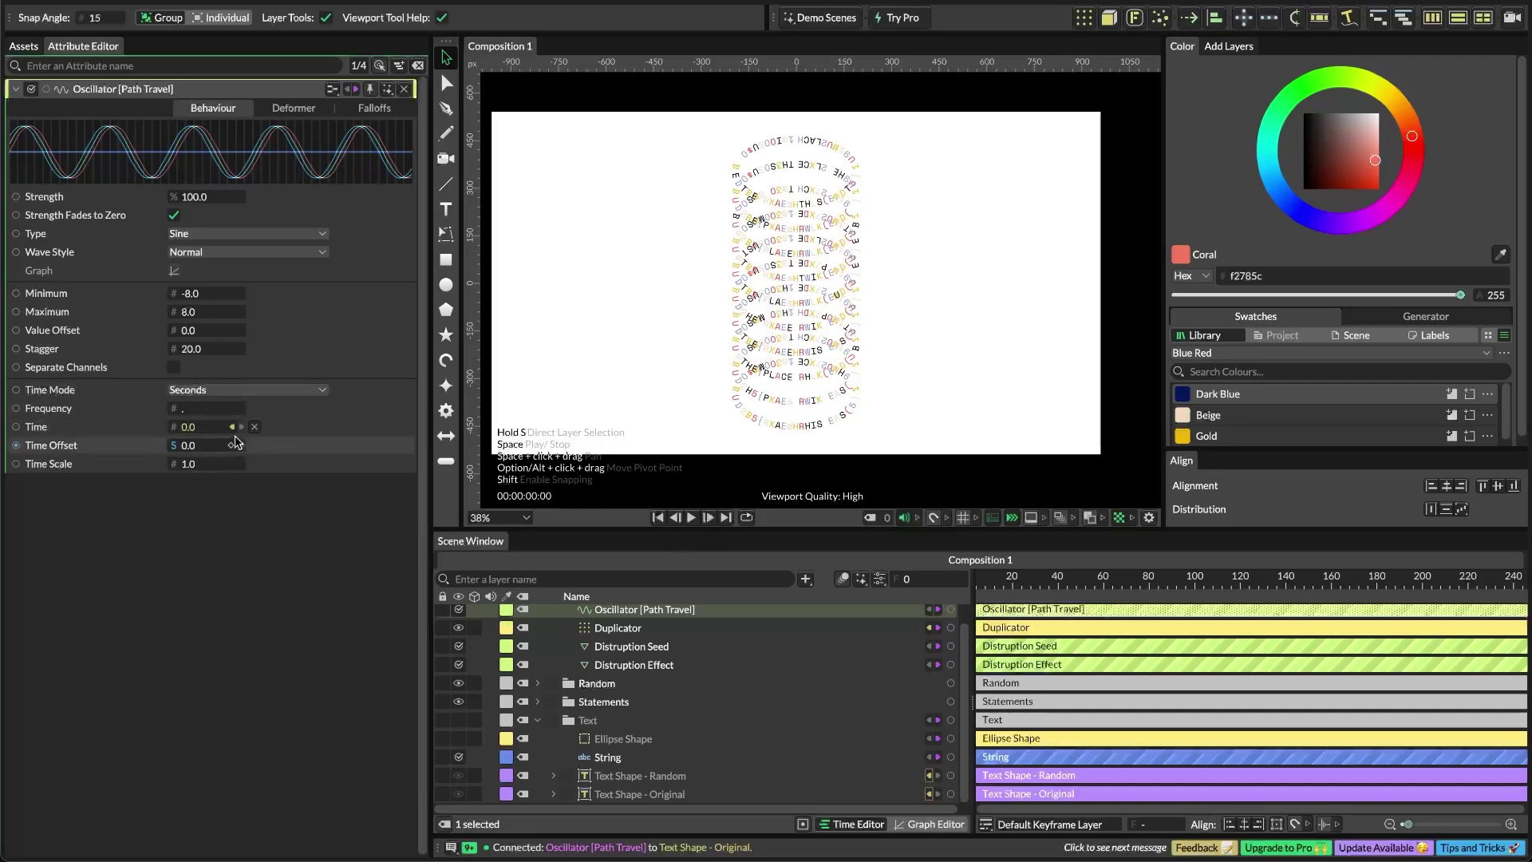
text(2)
key(Return)
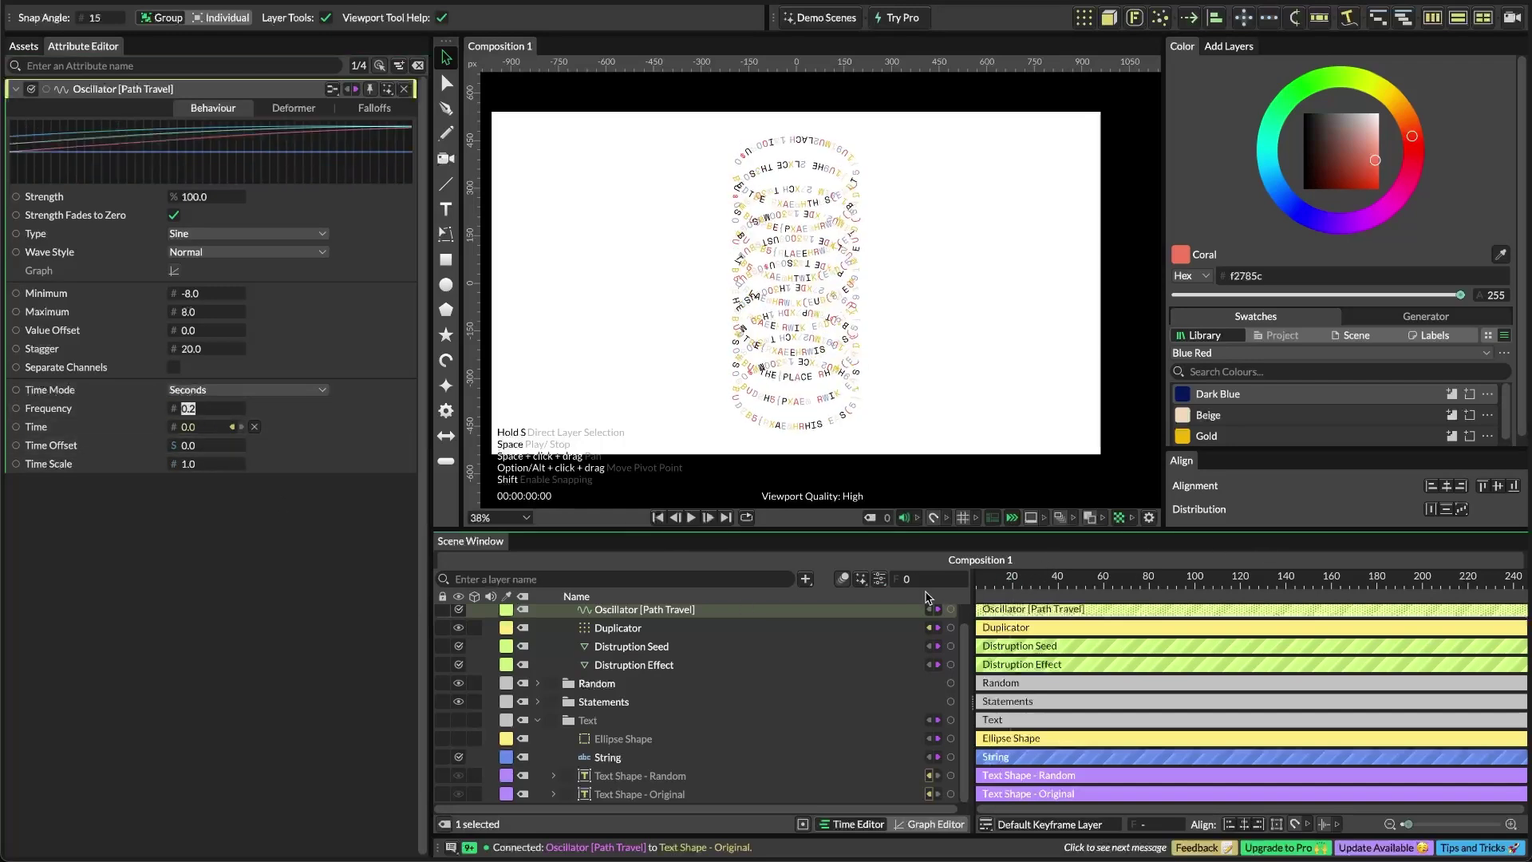
key(space)
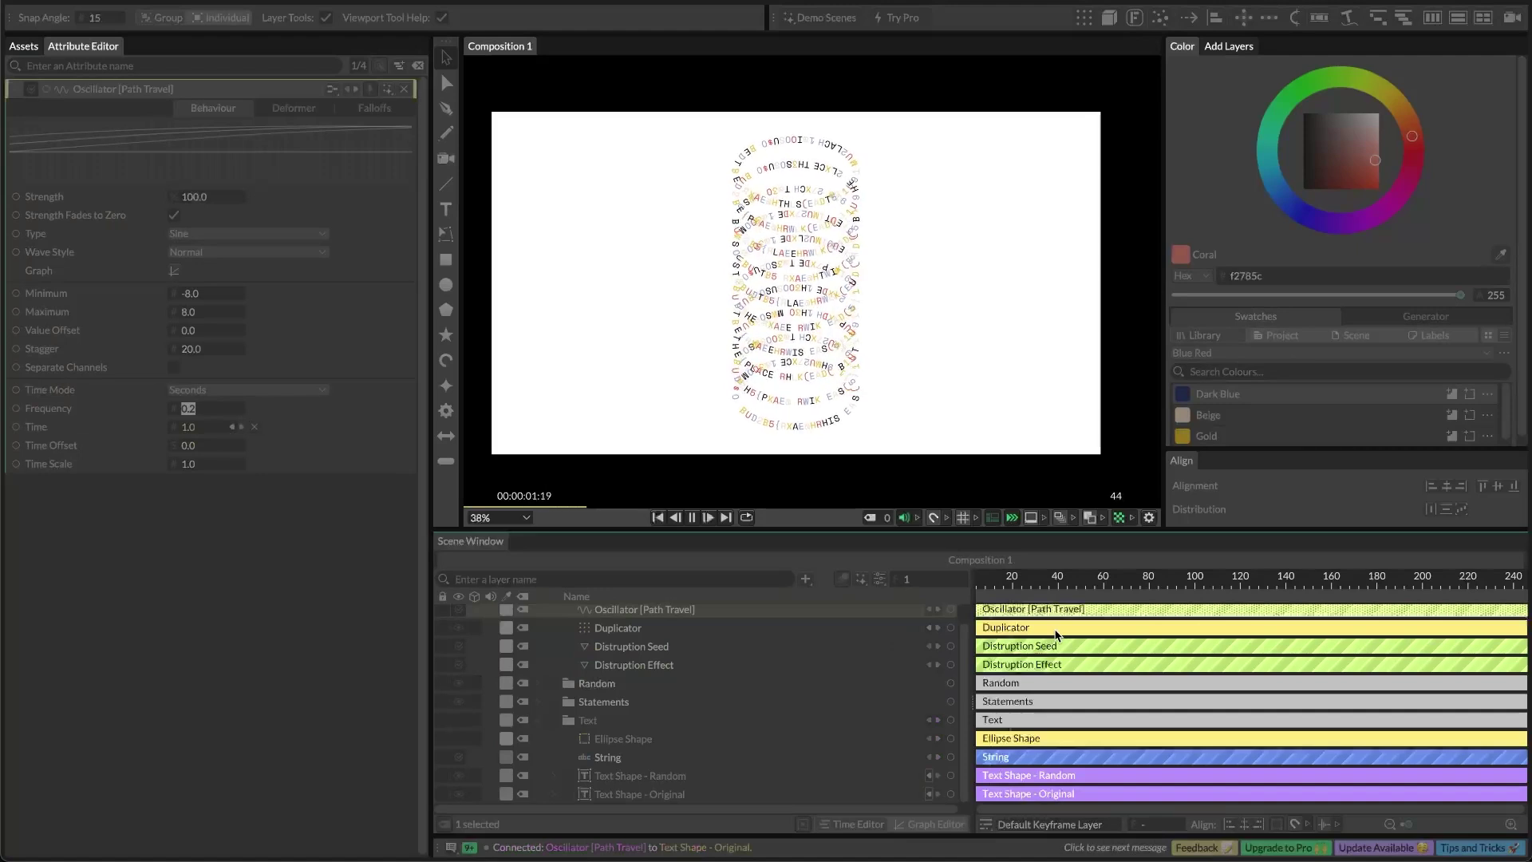
key(space)
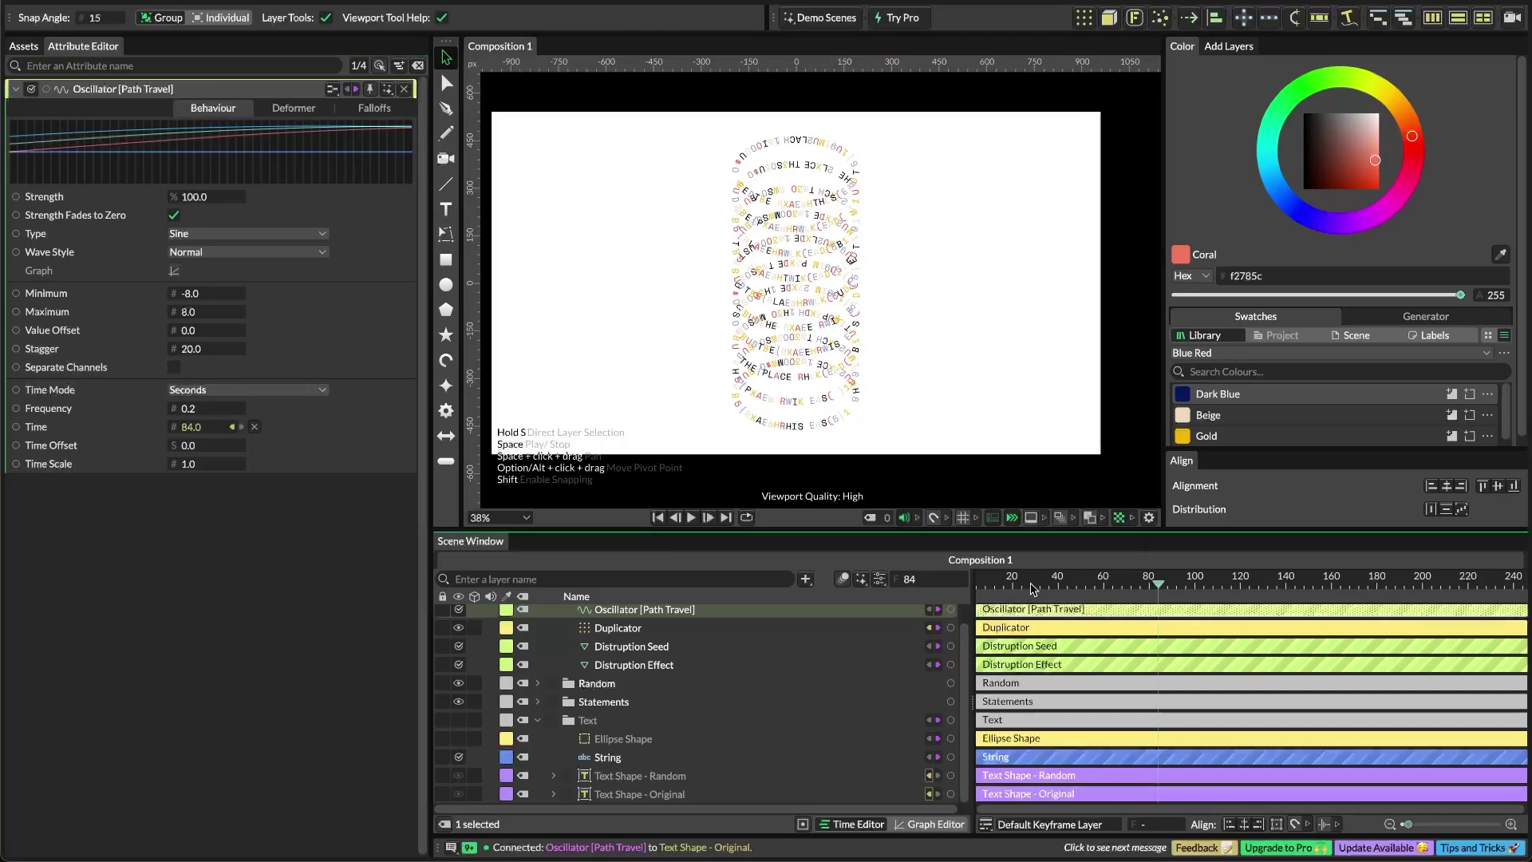
drag(1031, 589, 1107, 591)
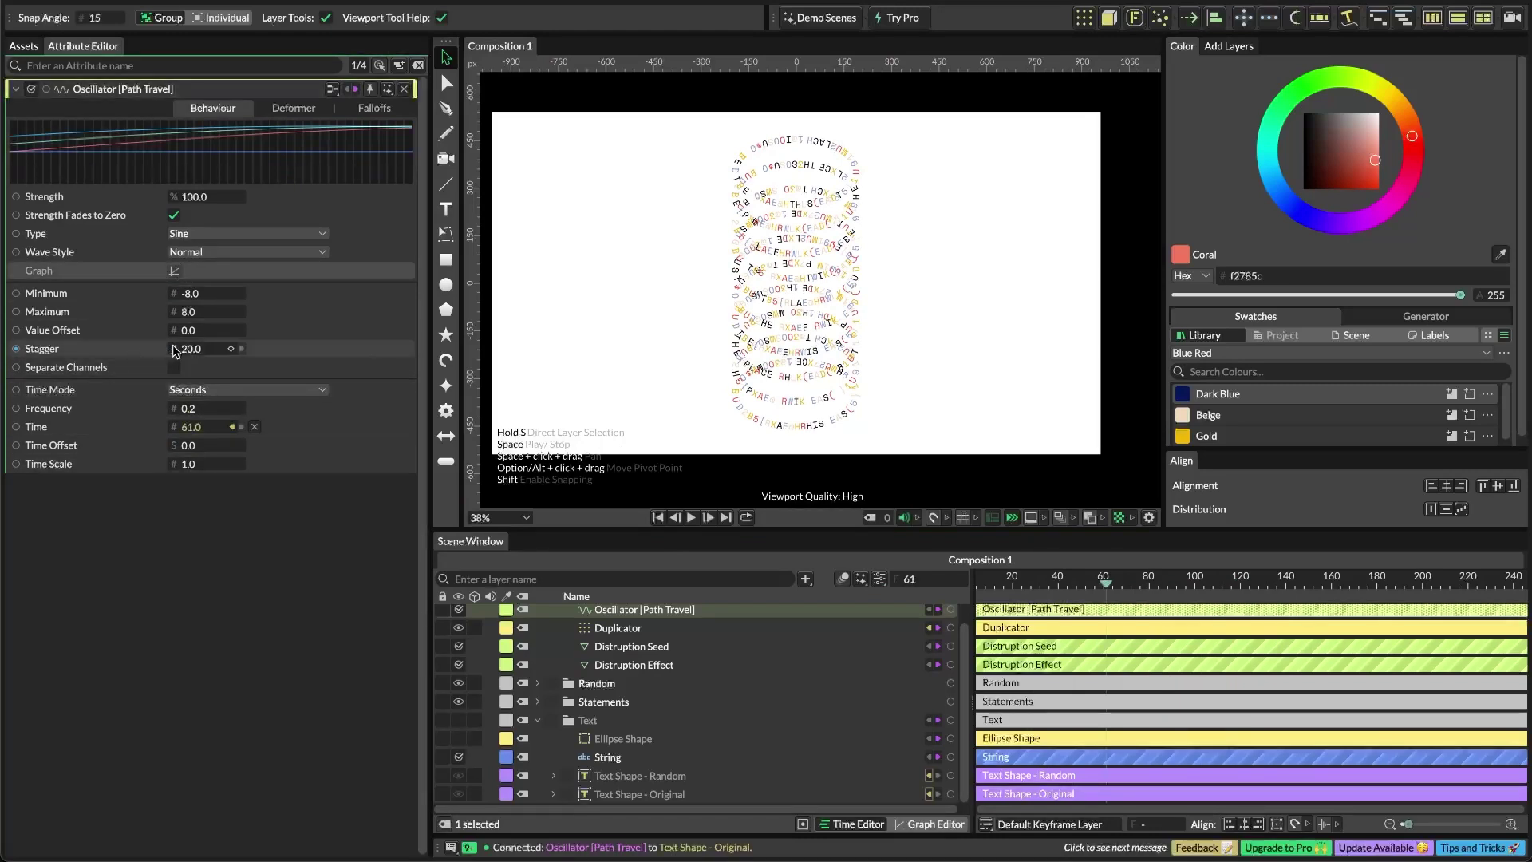
Add a Stagger behaviour to the Path Travel Oscillator's Stagger attribute and set its Maximum to 10
right_click(42, 351)
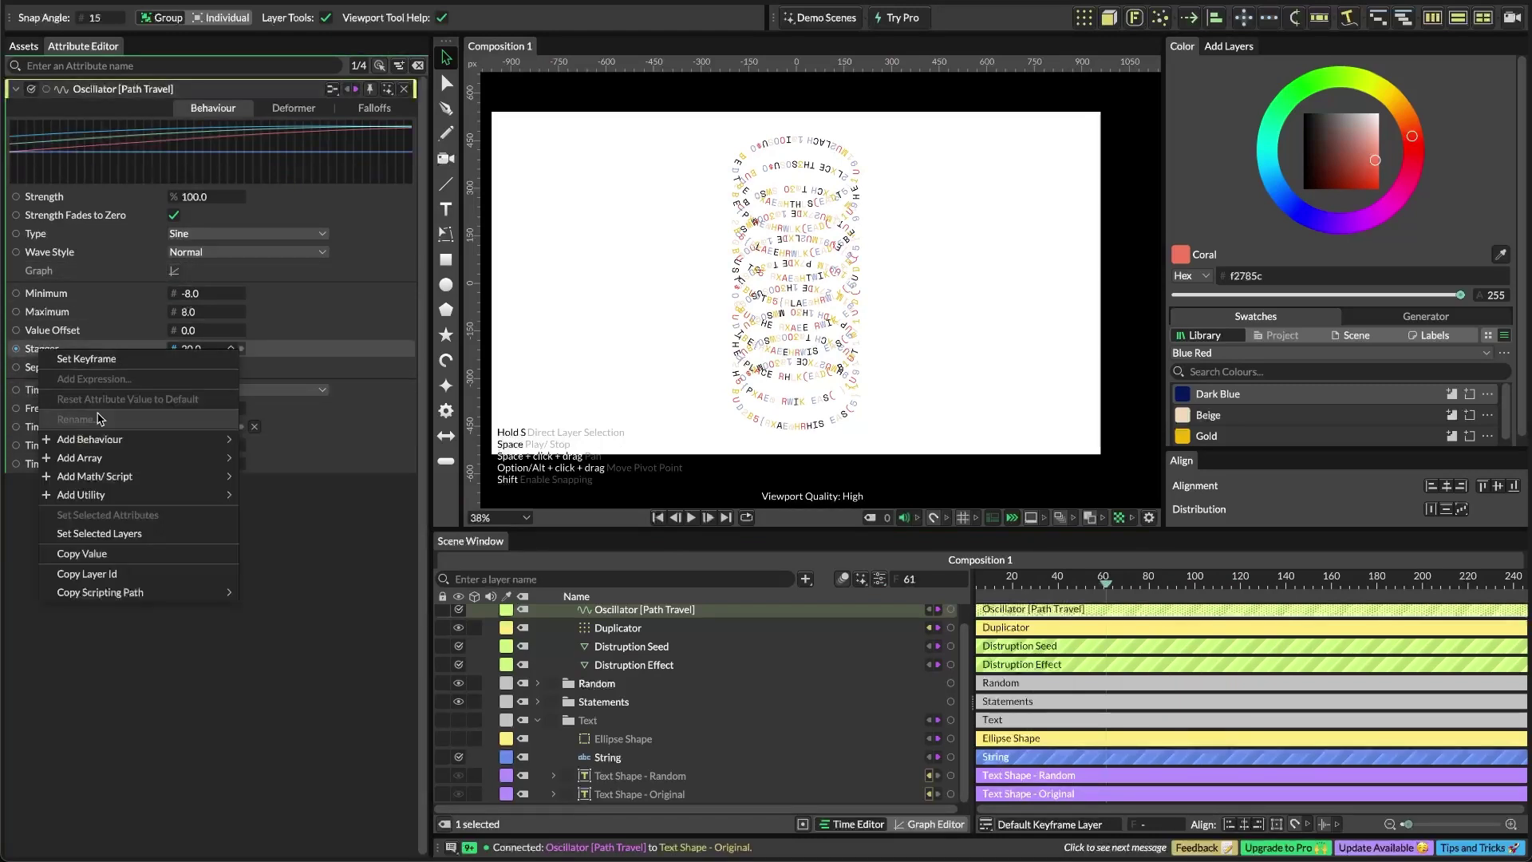
mouse_move(158, 461)
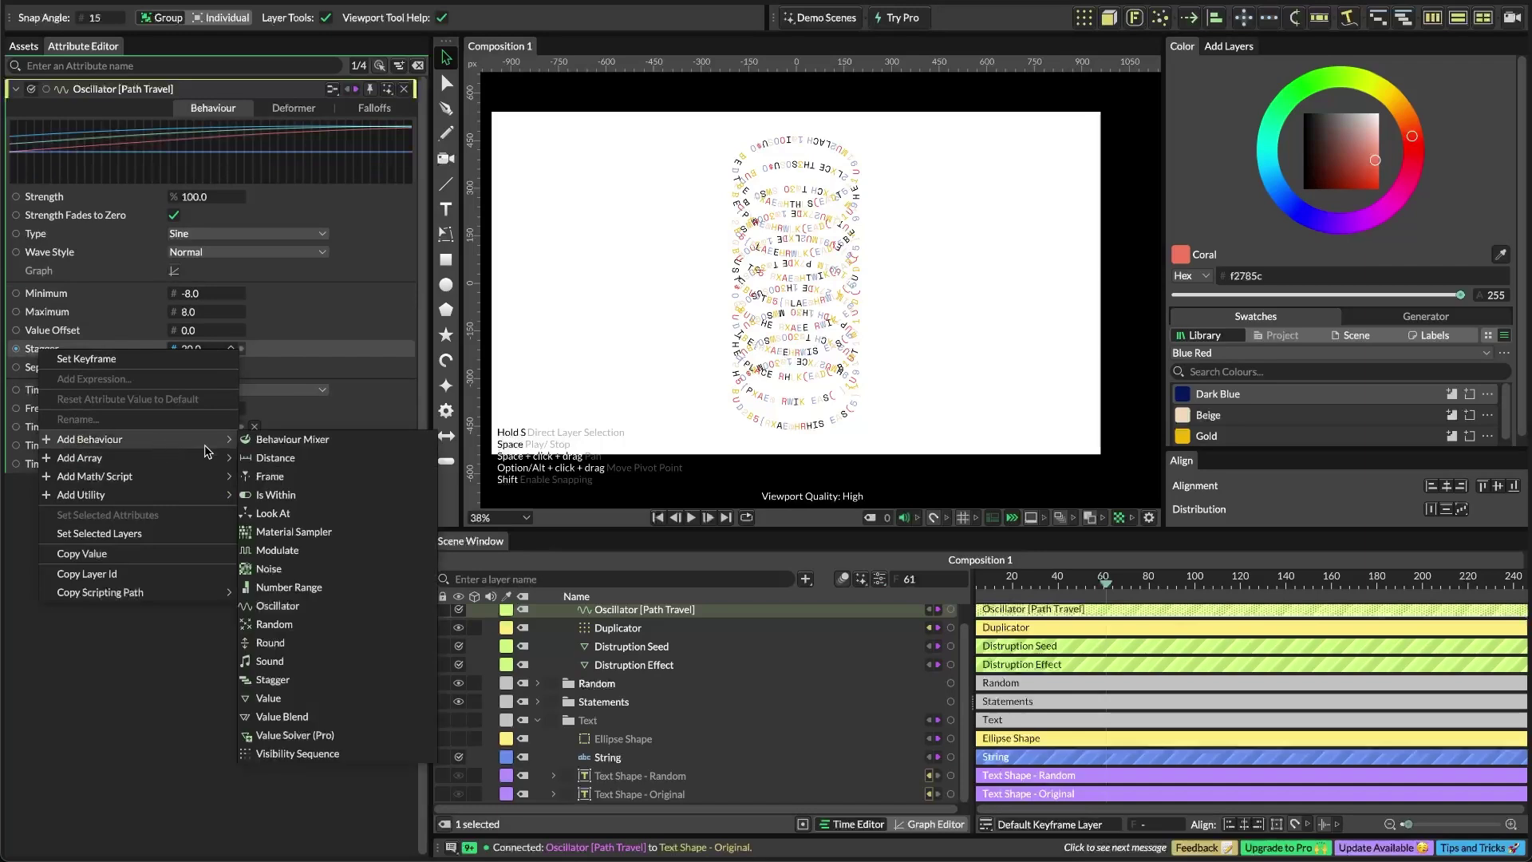
click(324, 680)
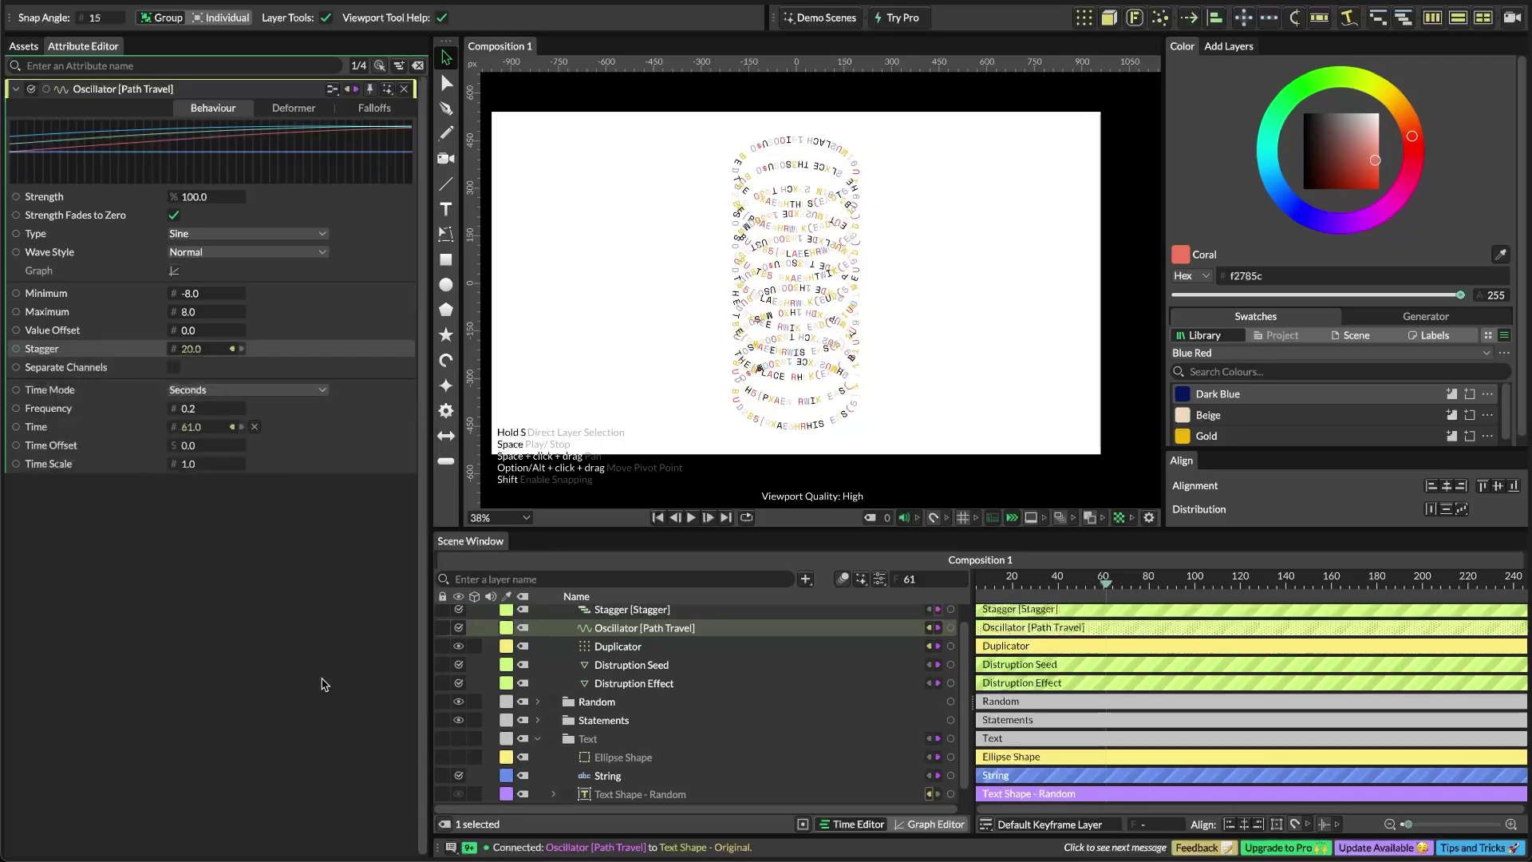
click(606, 610)
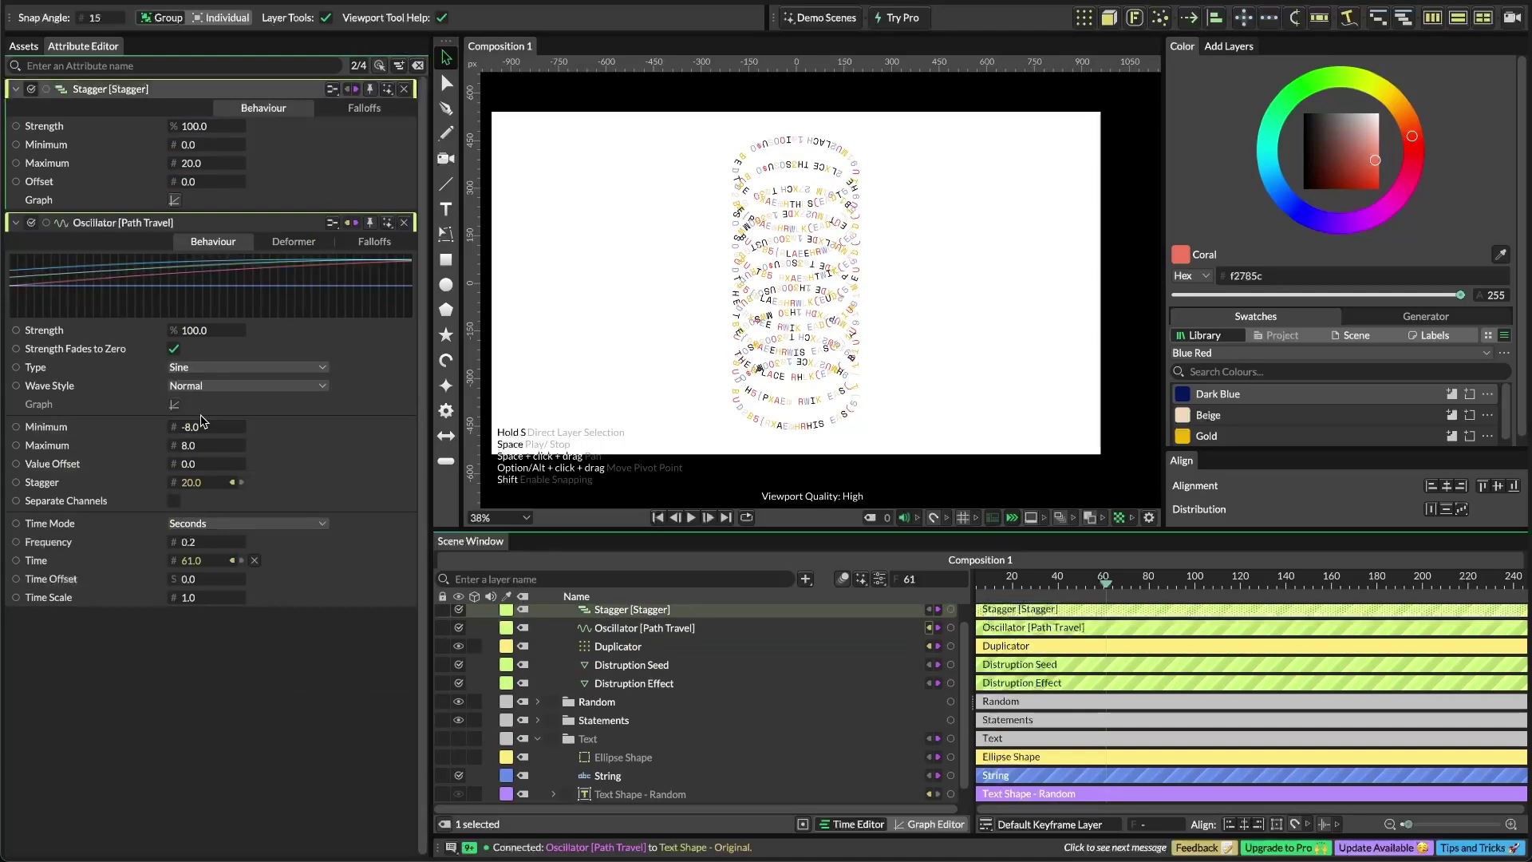
drag(201, 173, 185, 173)
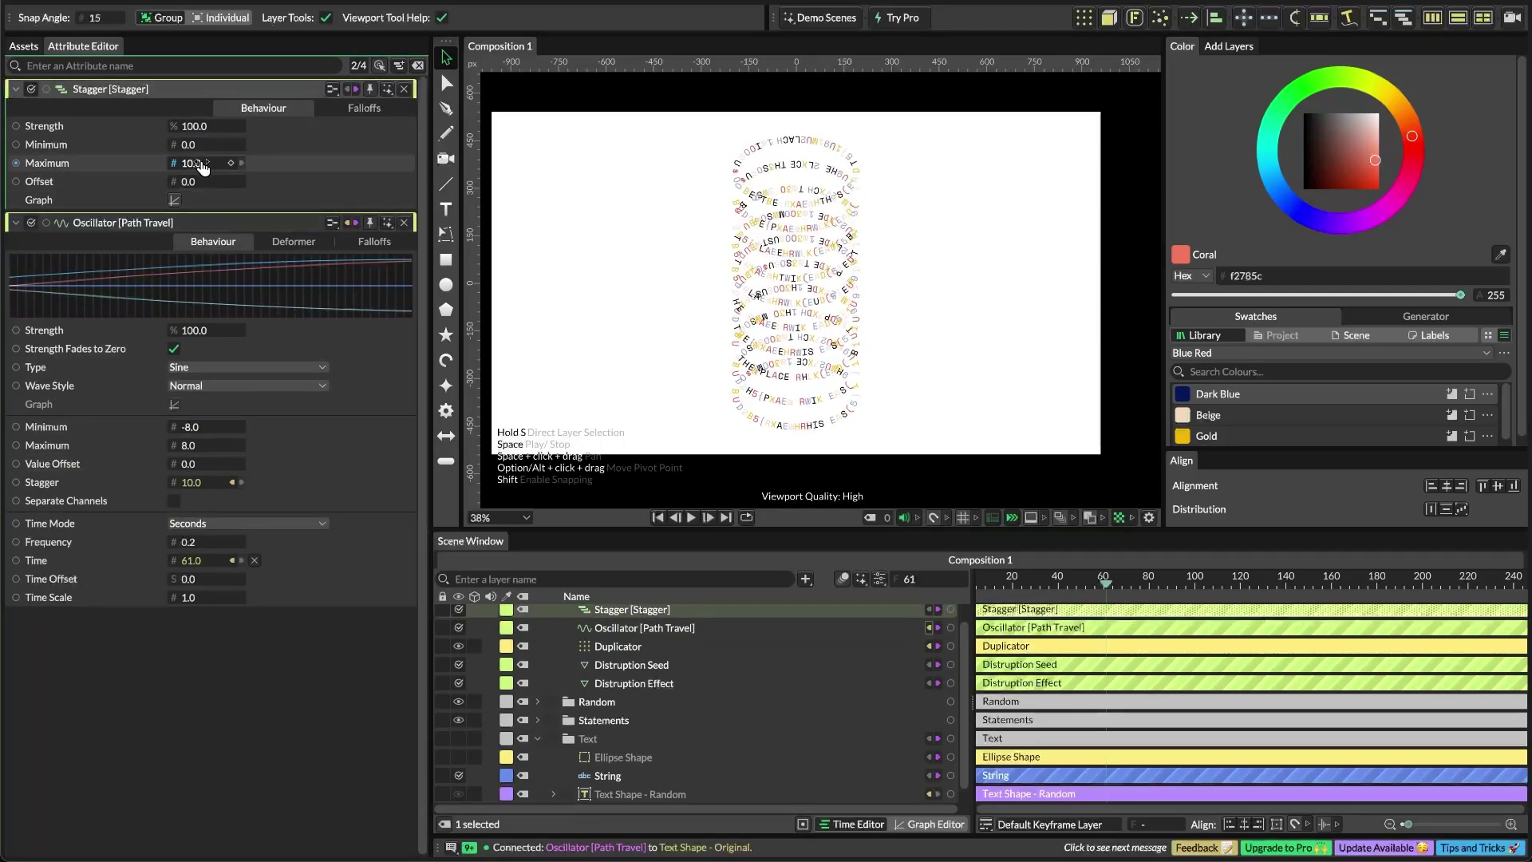
Apply the bell-shaped curve preset to the Stagger behaviour's graph and scrub the animation back to frame 0
click(174, 200)
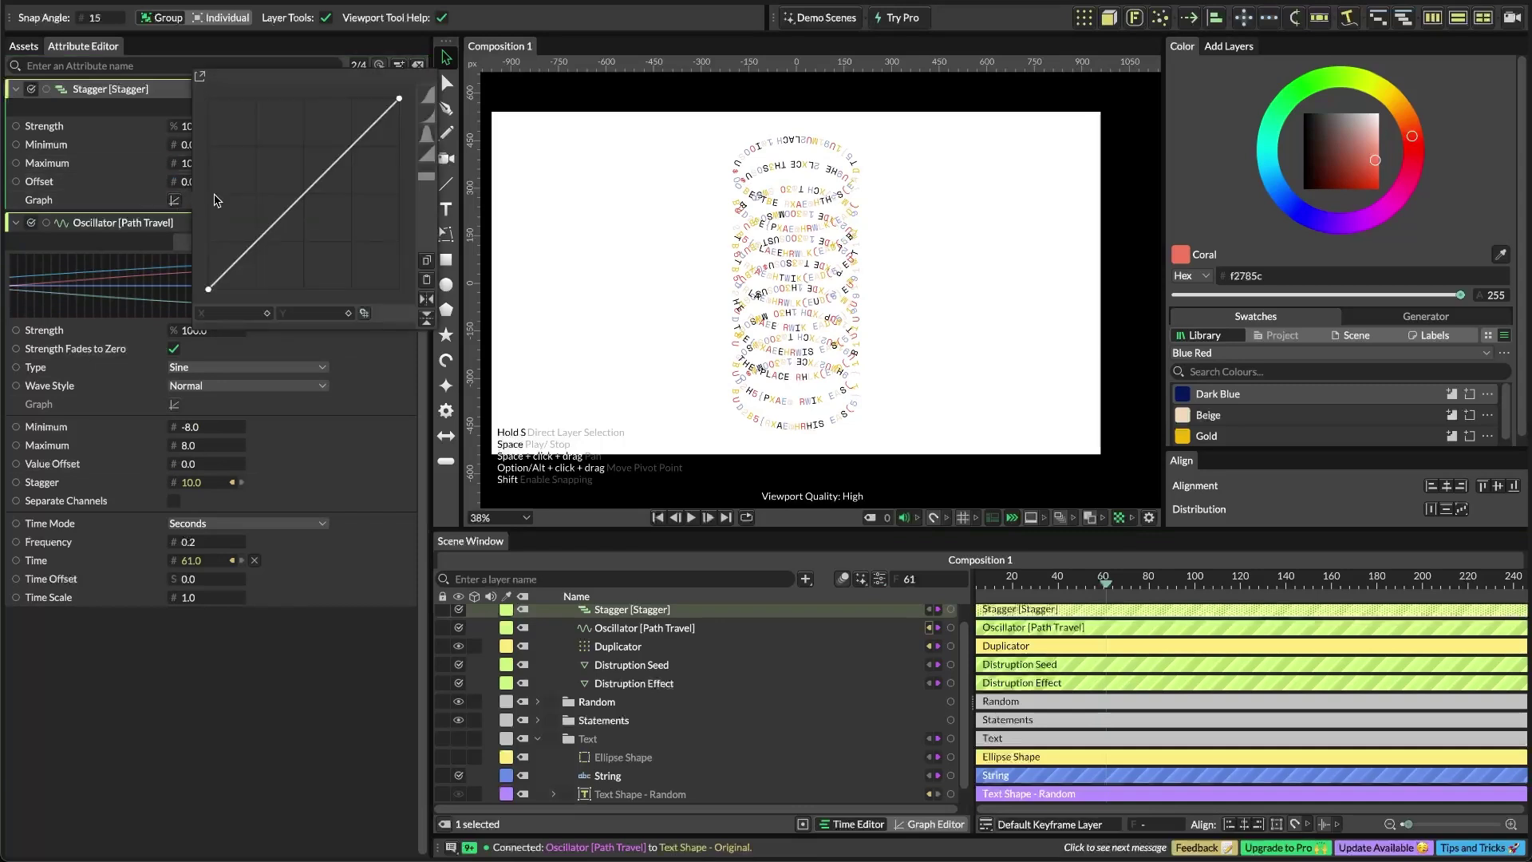
click(429, 135)
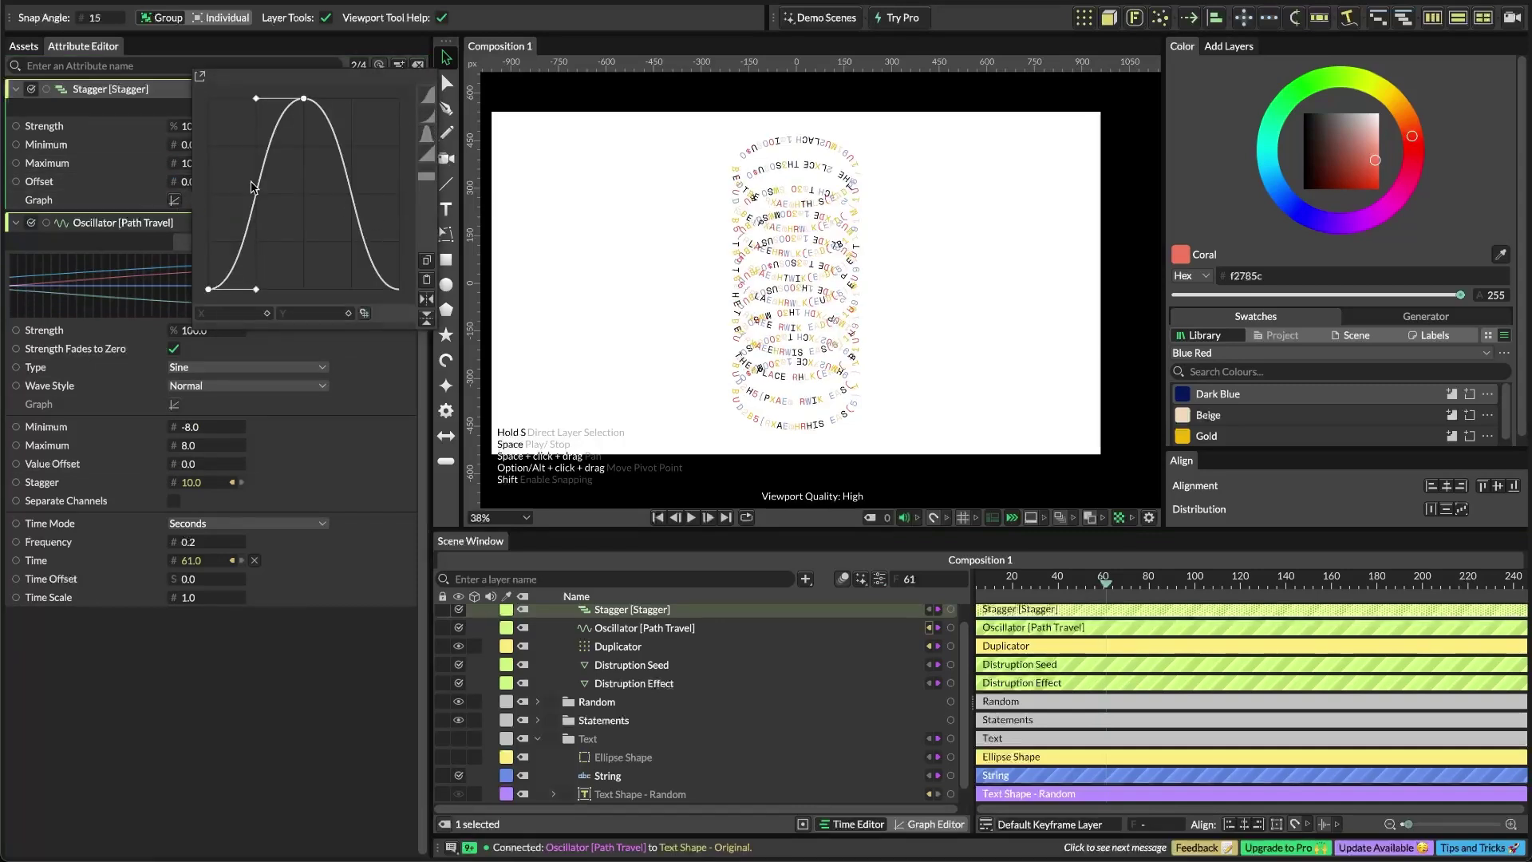
drag(1033, 589, 944, 594)
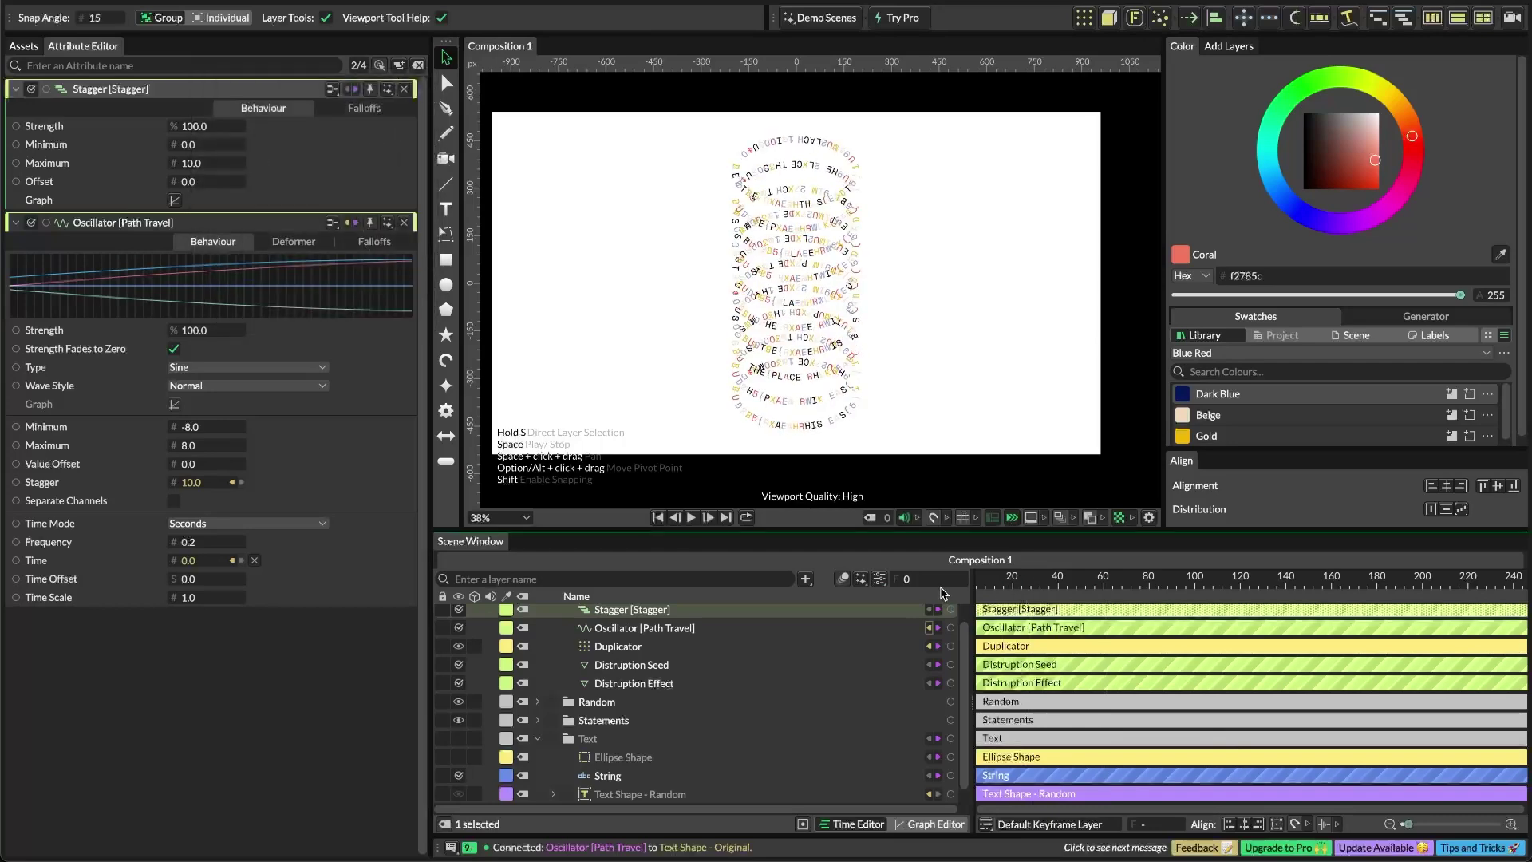
Play back the path-travel text animation in Composition 1, stop it and collapse the Controllers group
key(space)
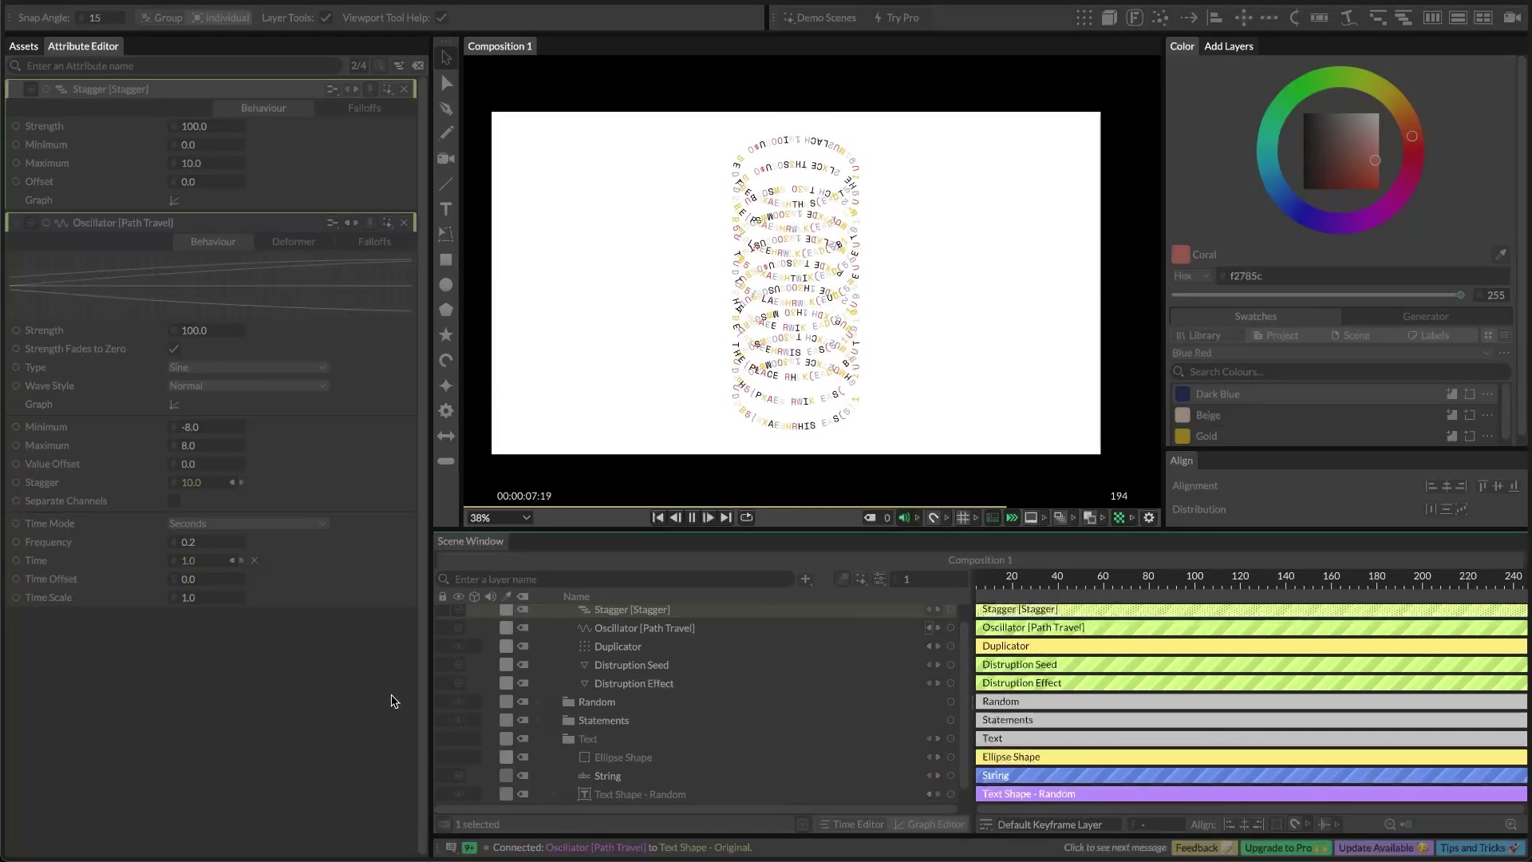
key(space)
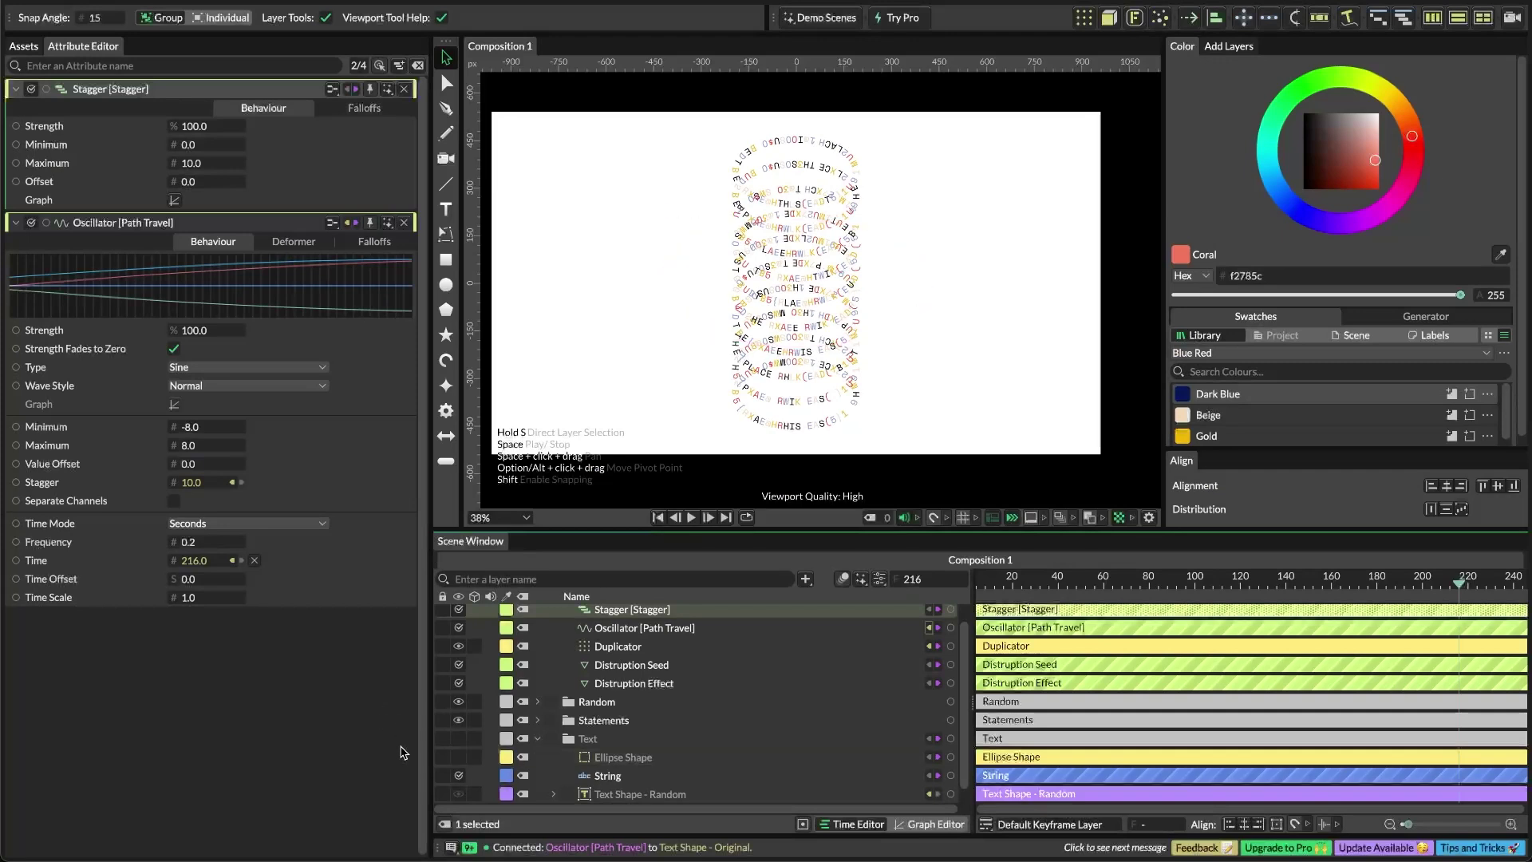
scroll(550, 638, up, 1)
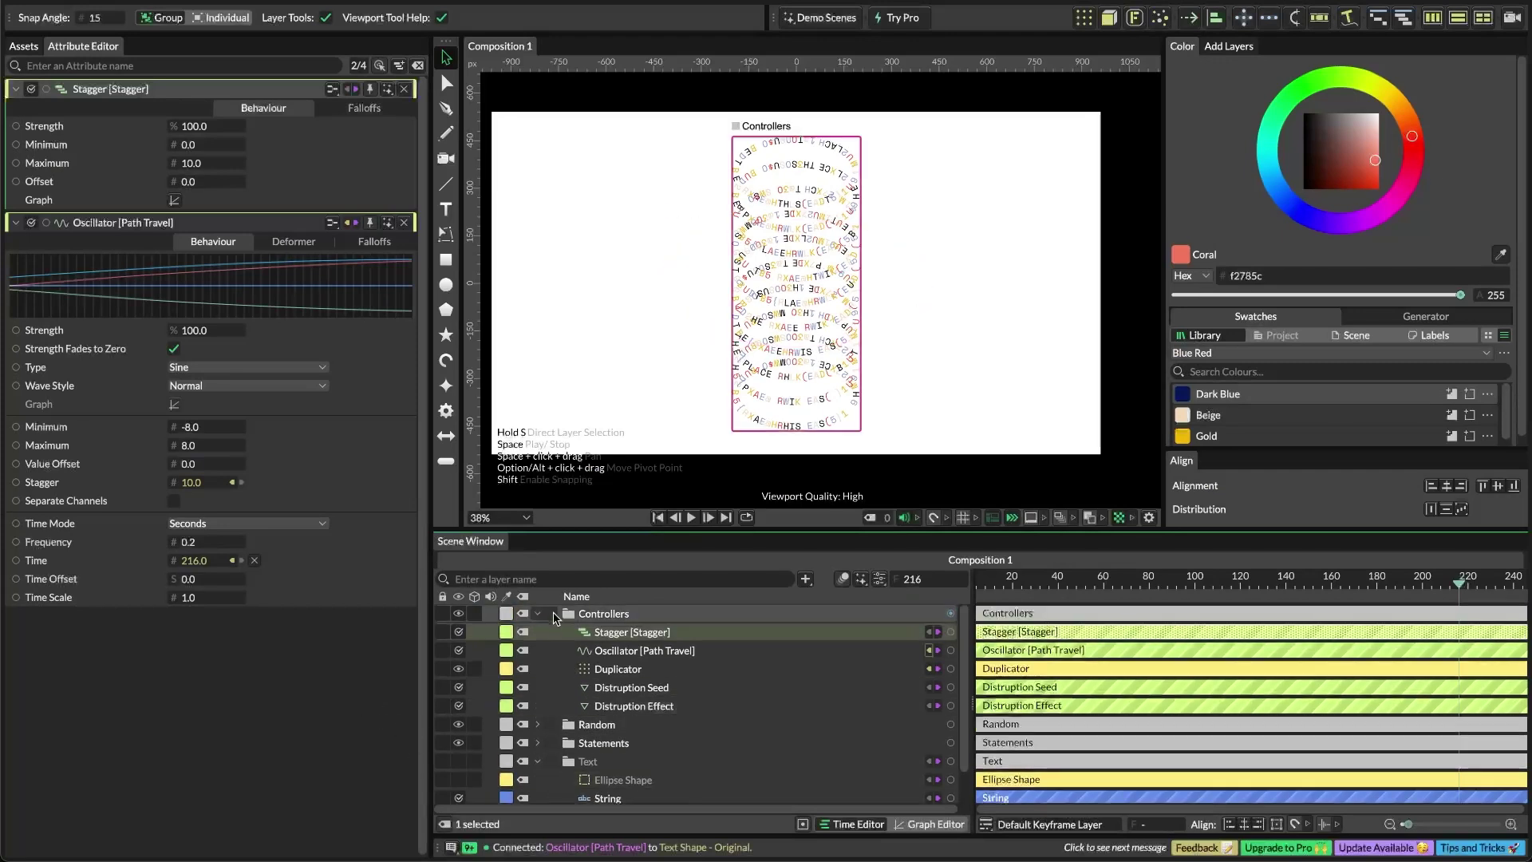
click(540, 613)
click(539, 669)
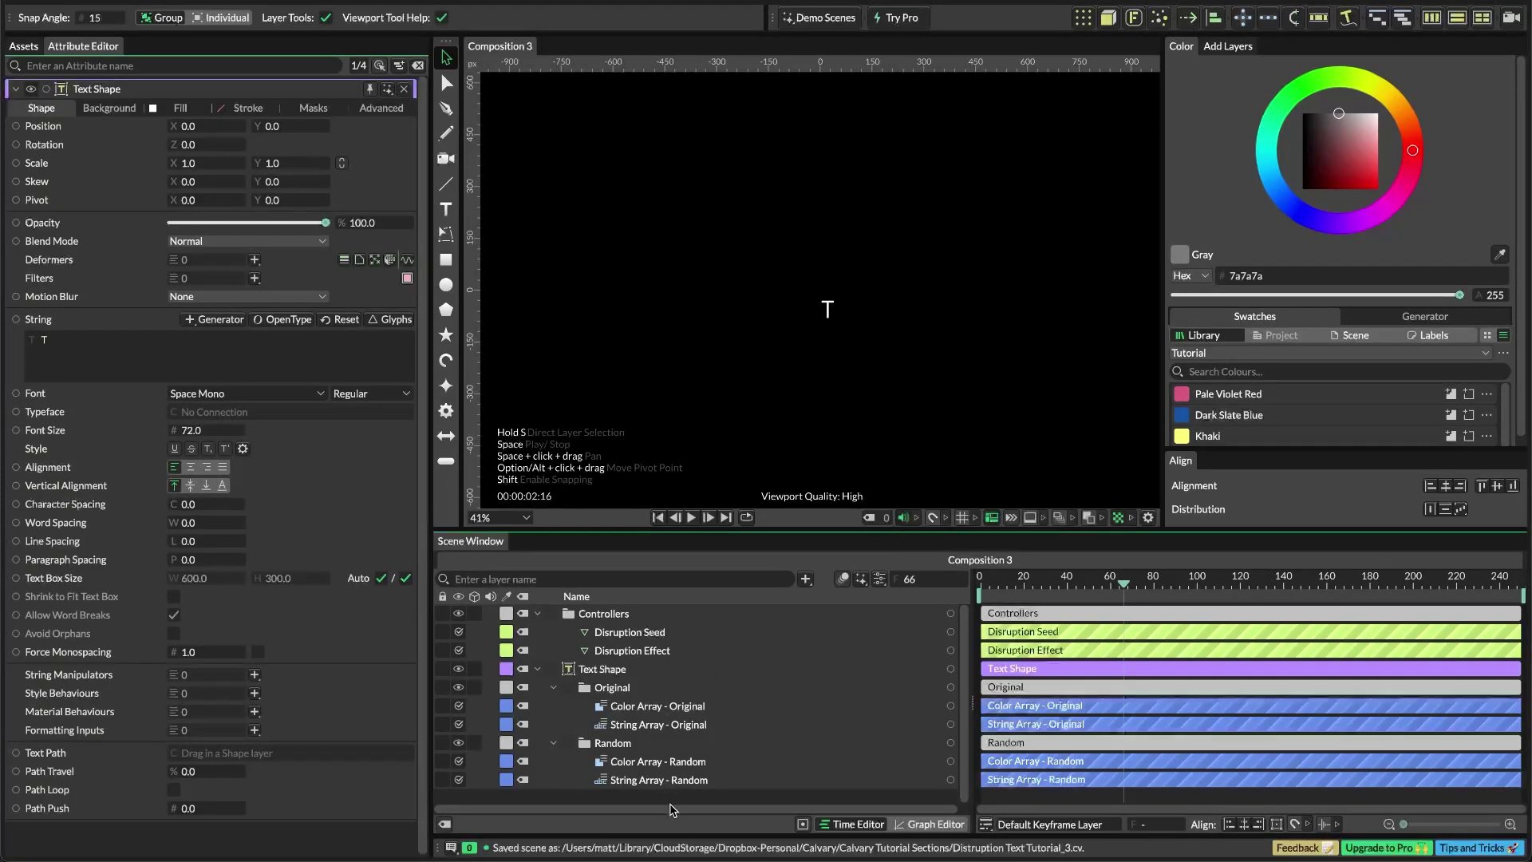
Inspect the Text Shape and the colour and string entries of the two arrays in the Original group
click(622, 673)
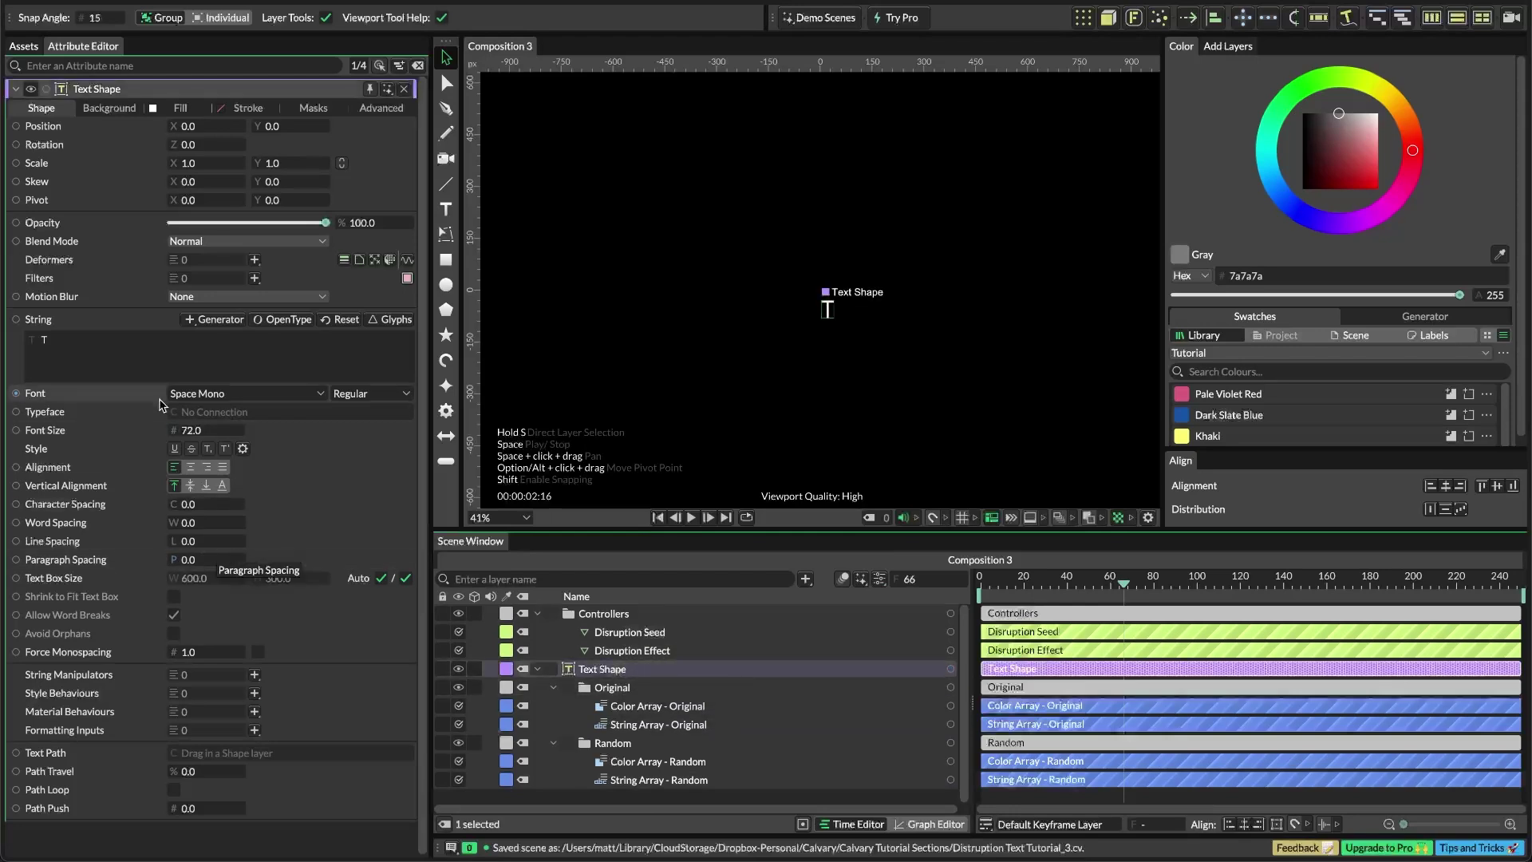
click(612, 689)
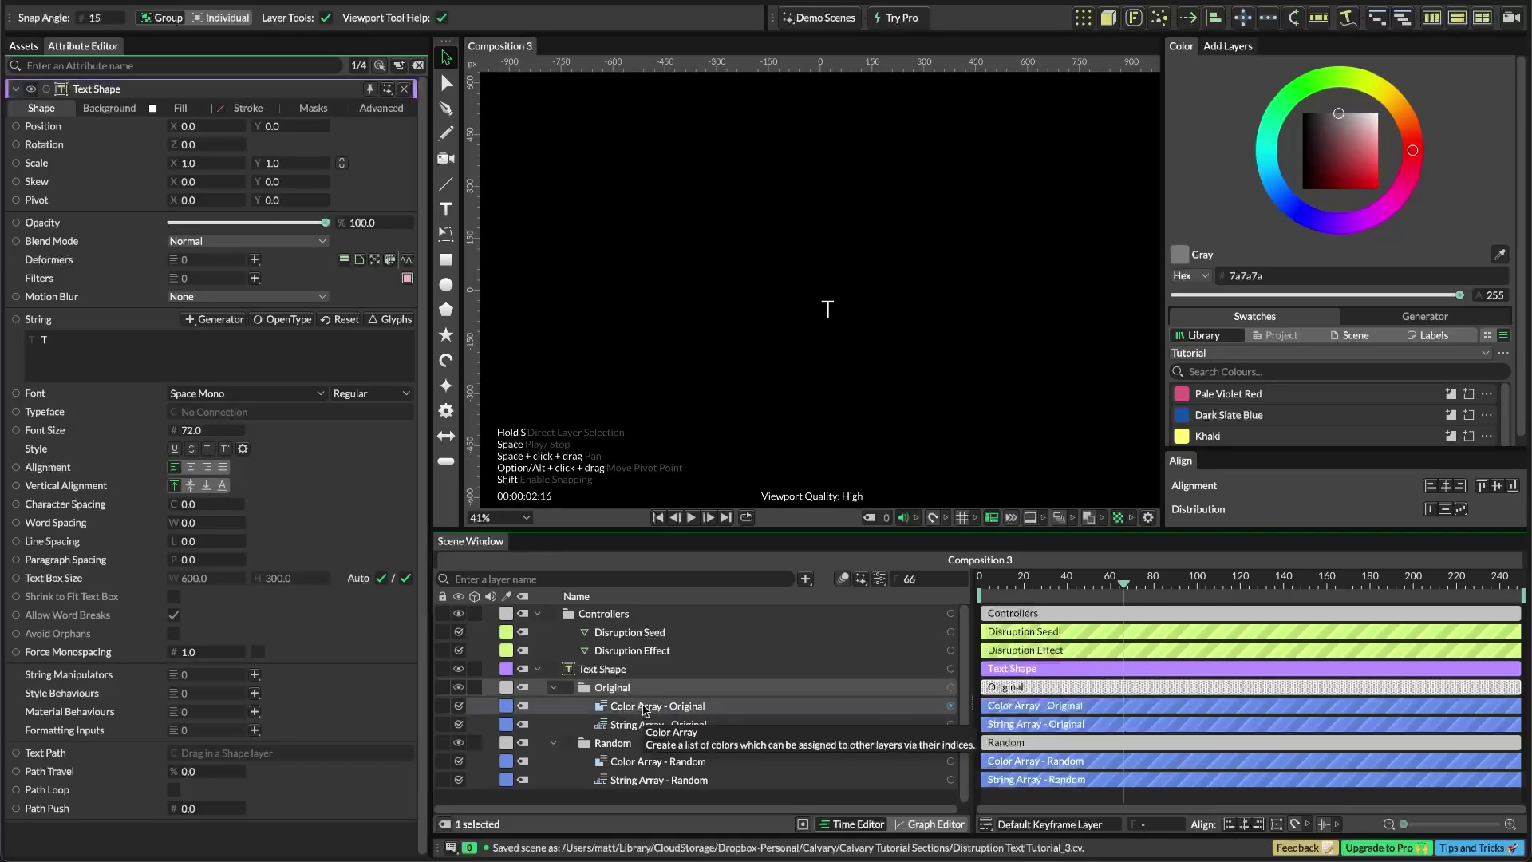
click(645, 707)
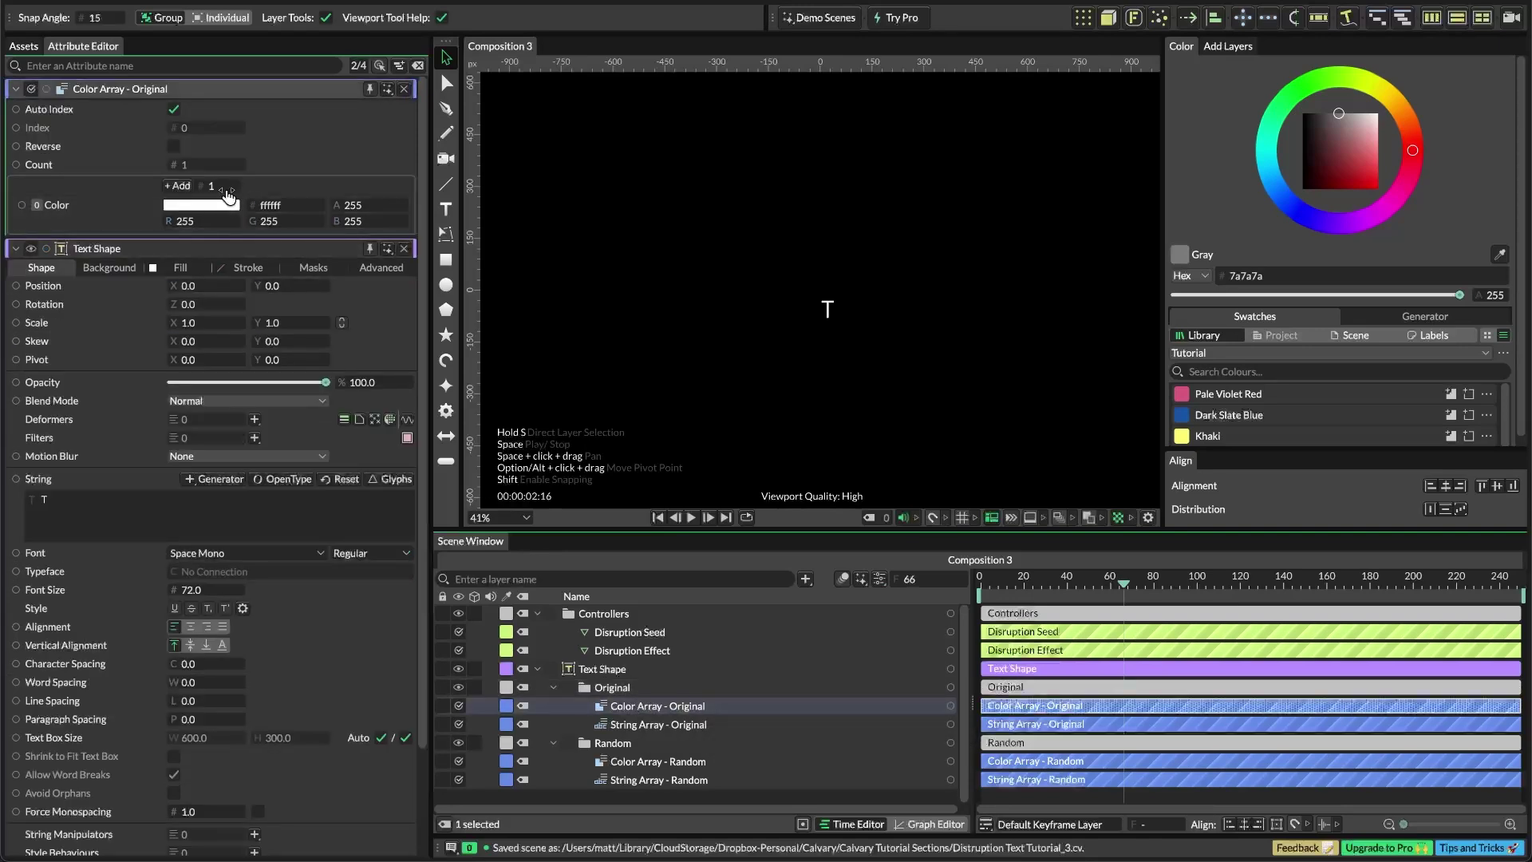
click(638, 724)
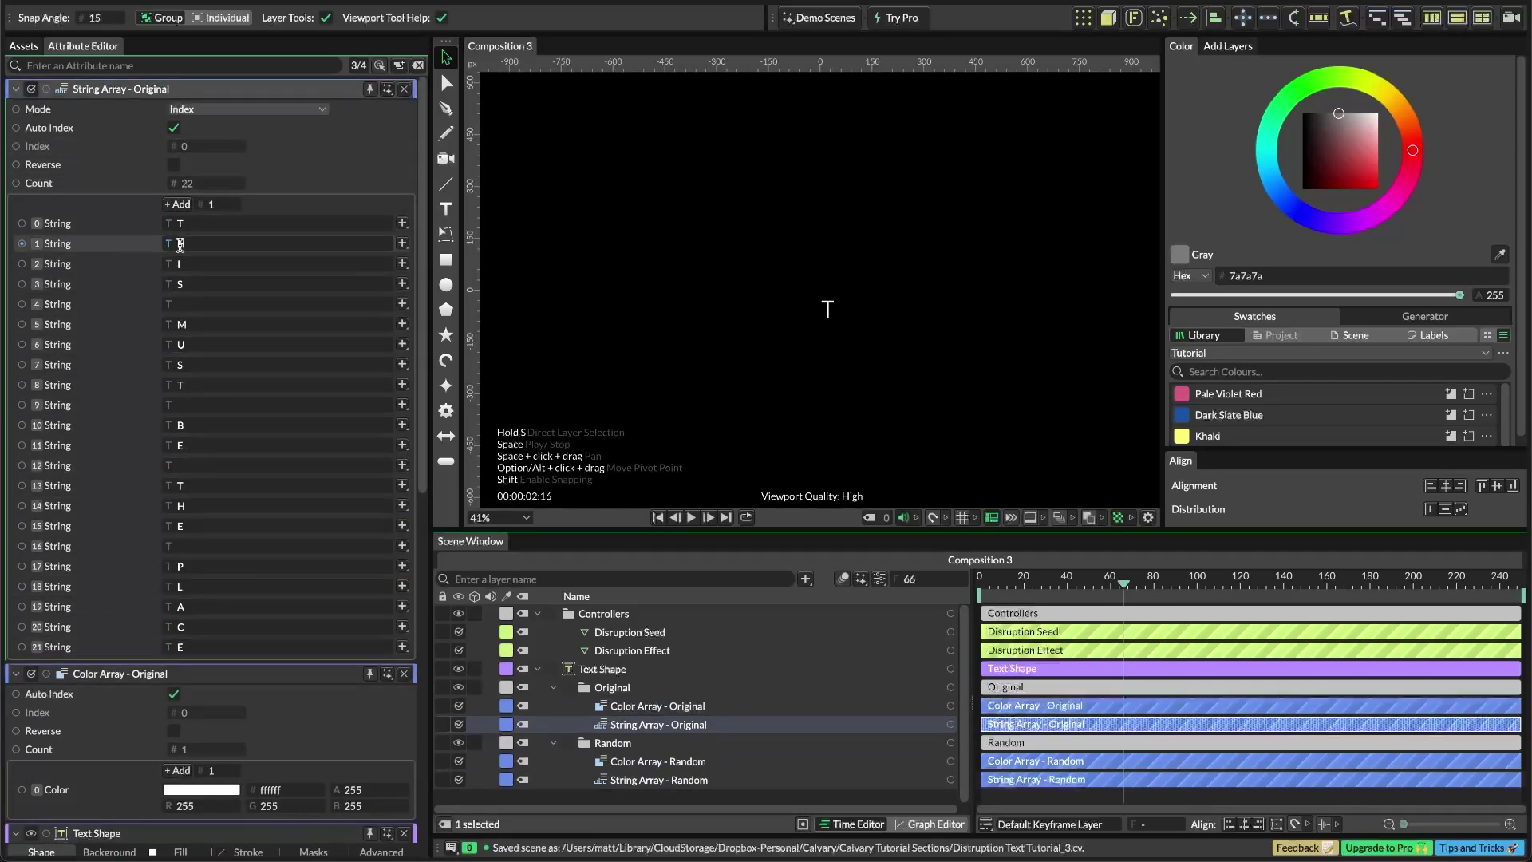
click(152, 306)
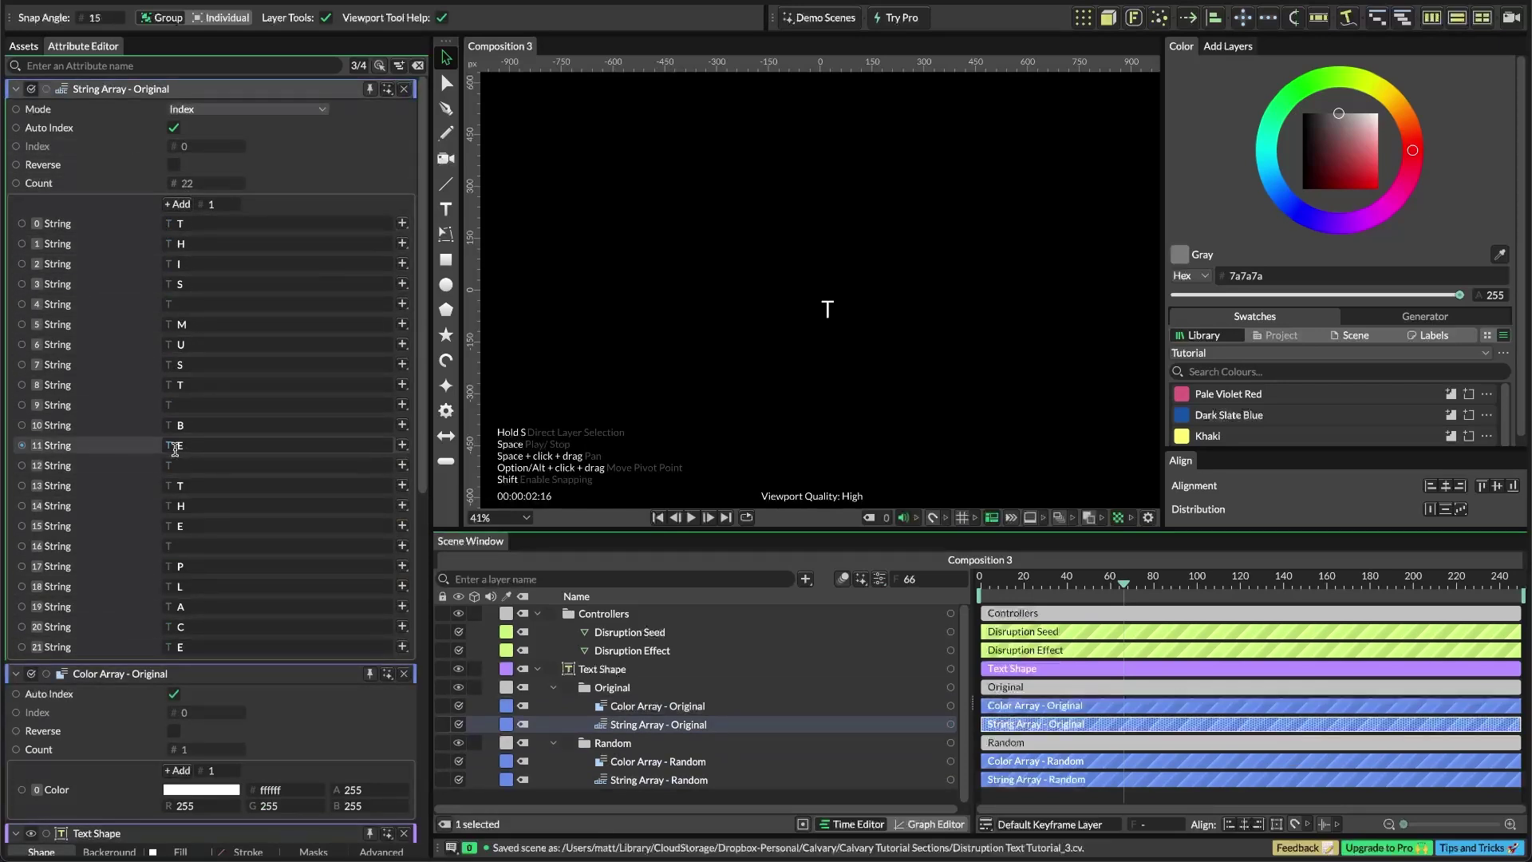
click(187, 640)
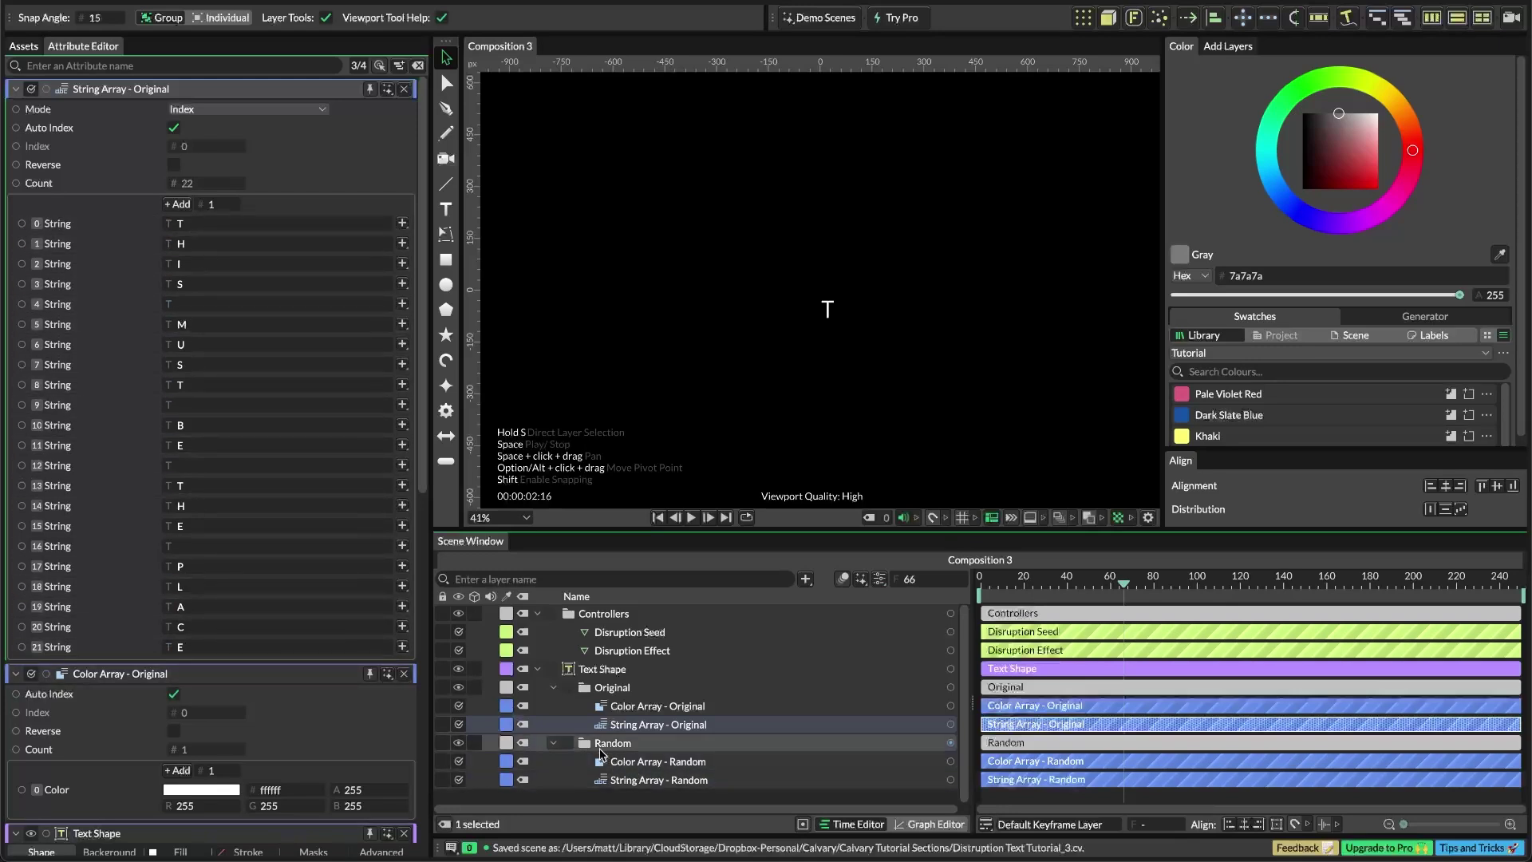
Review the colours in Color Array - Random and the full list of characters in String Array - Random
click(656, 762)
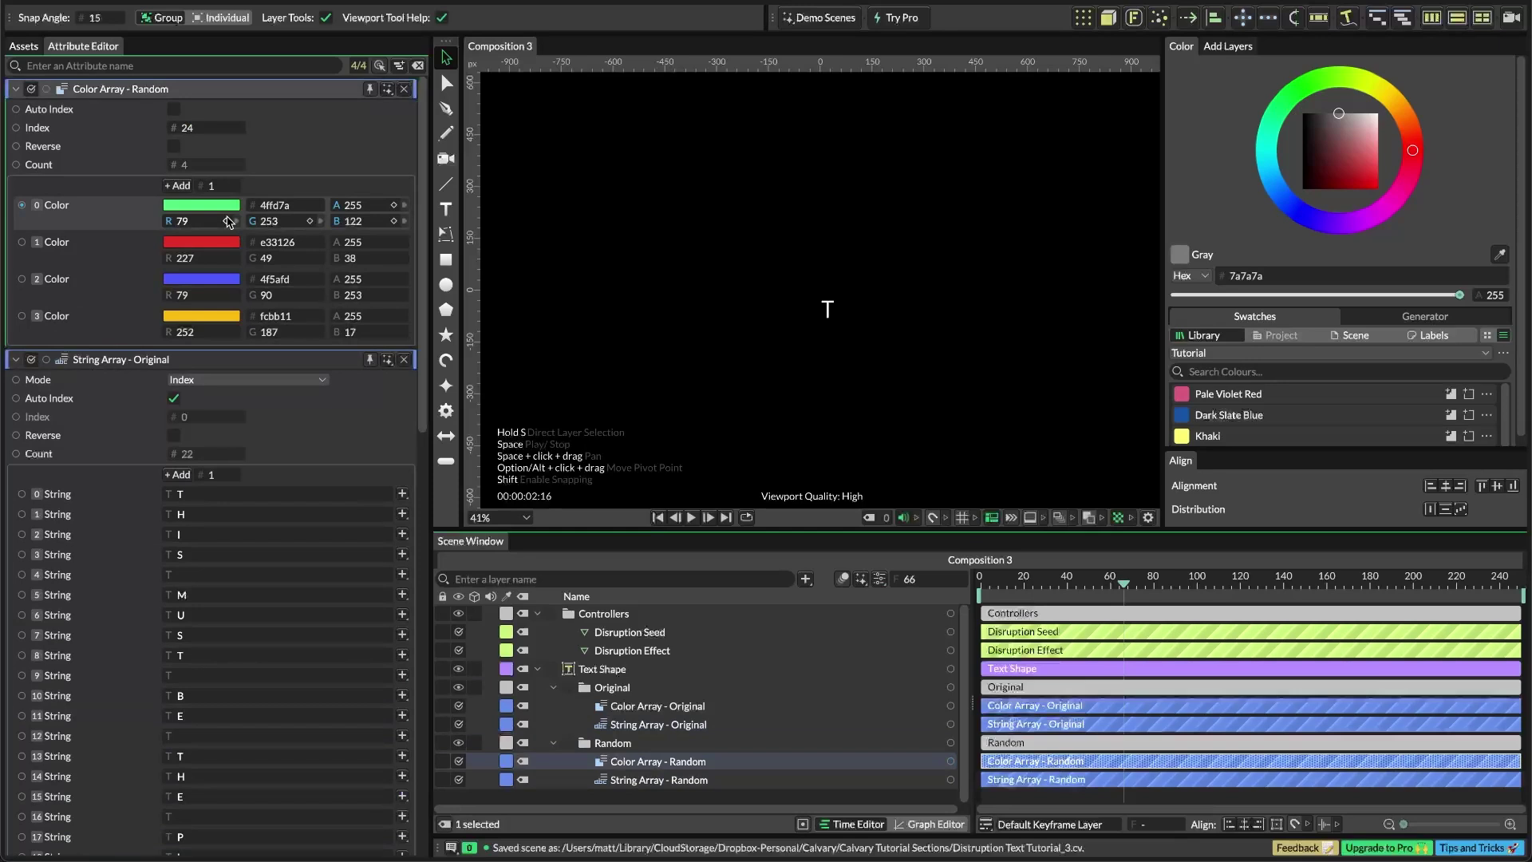
click(654, 780)
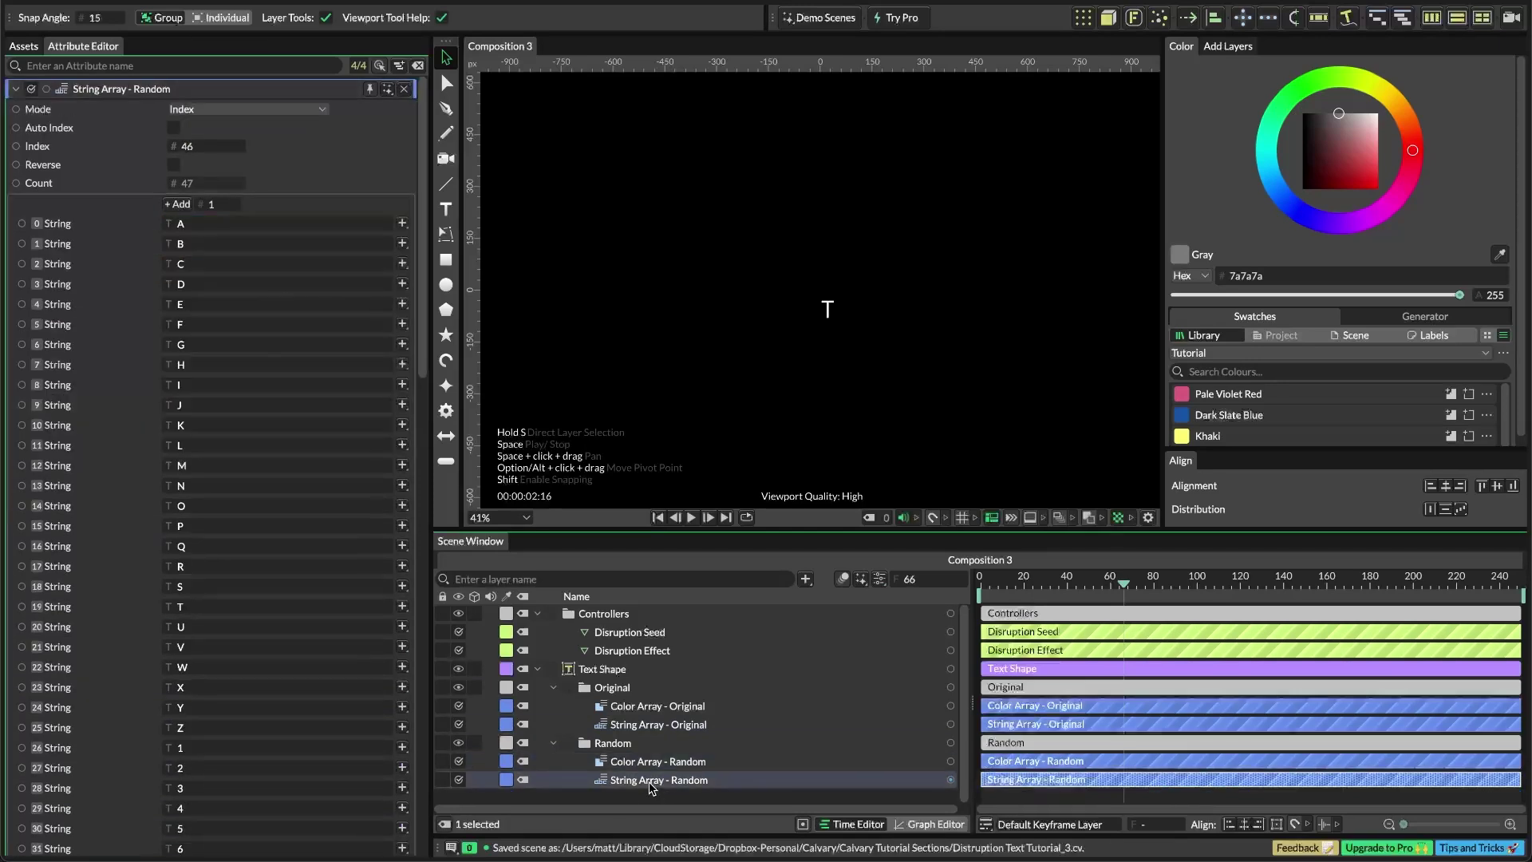
scroll(214, 277, down, 2)
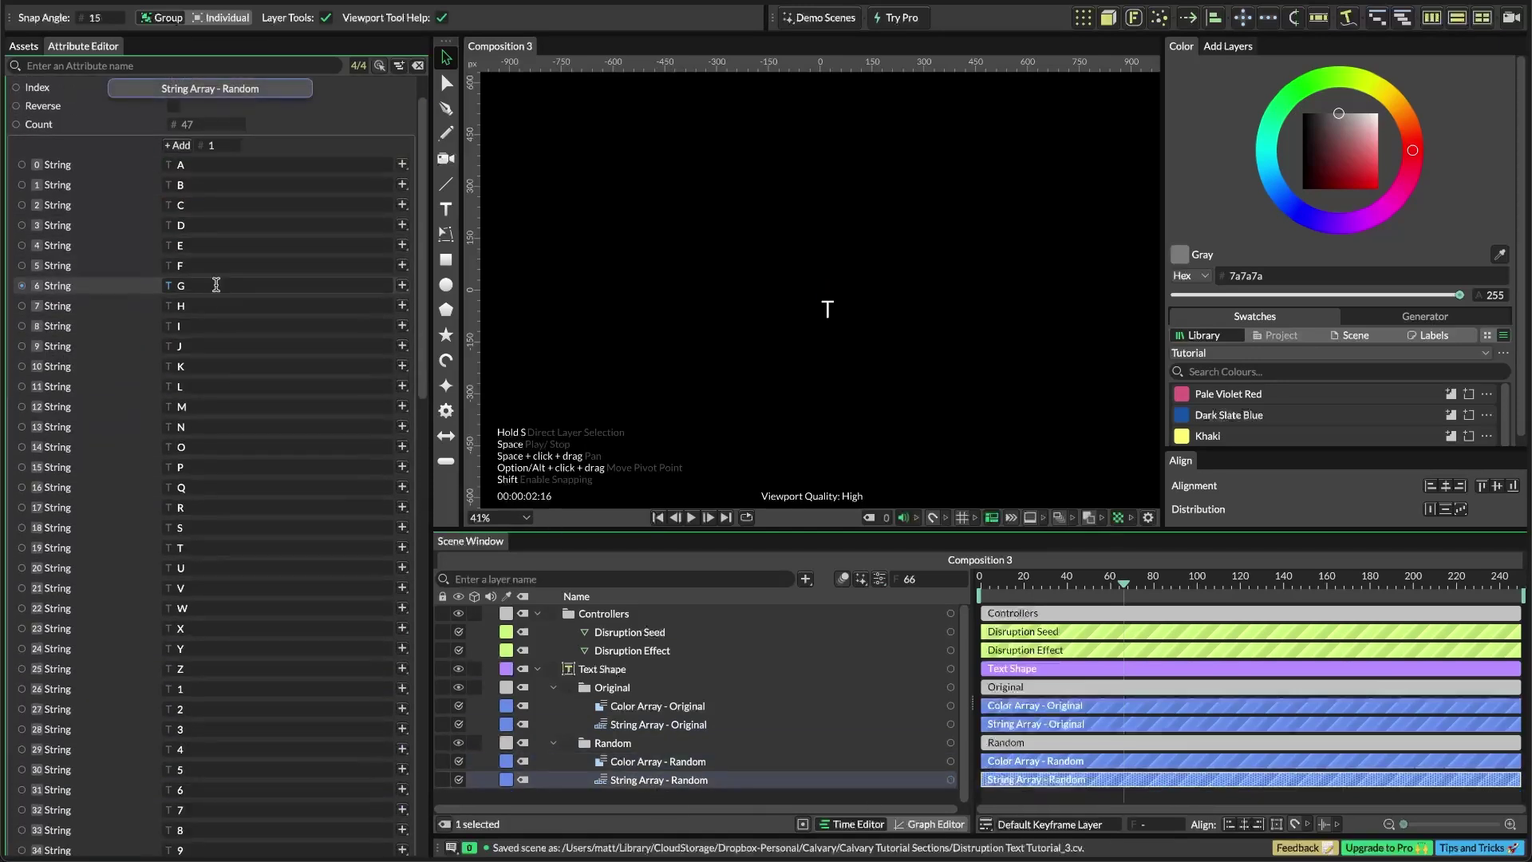
scroll(160, 543, down, 15)
scroll(156, 537, up, 8)
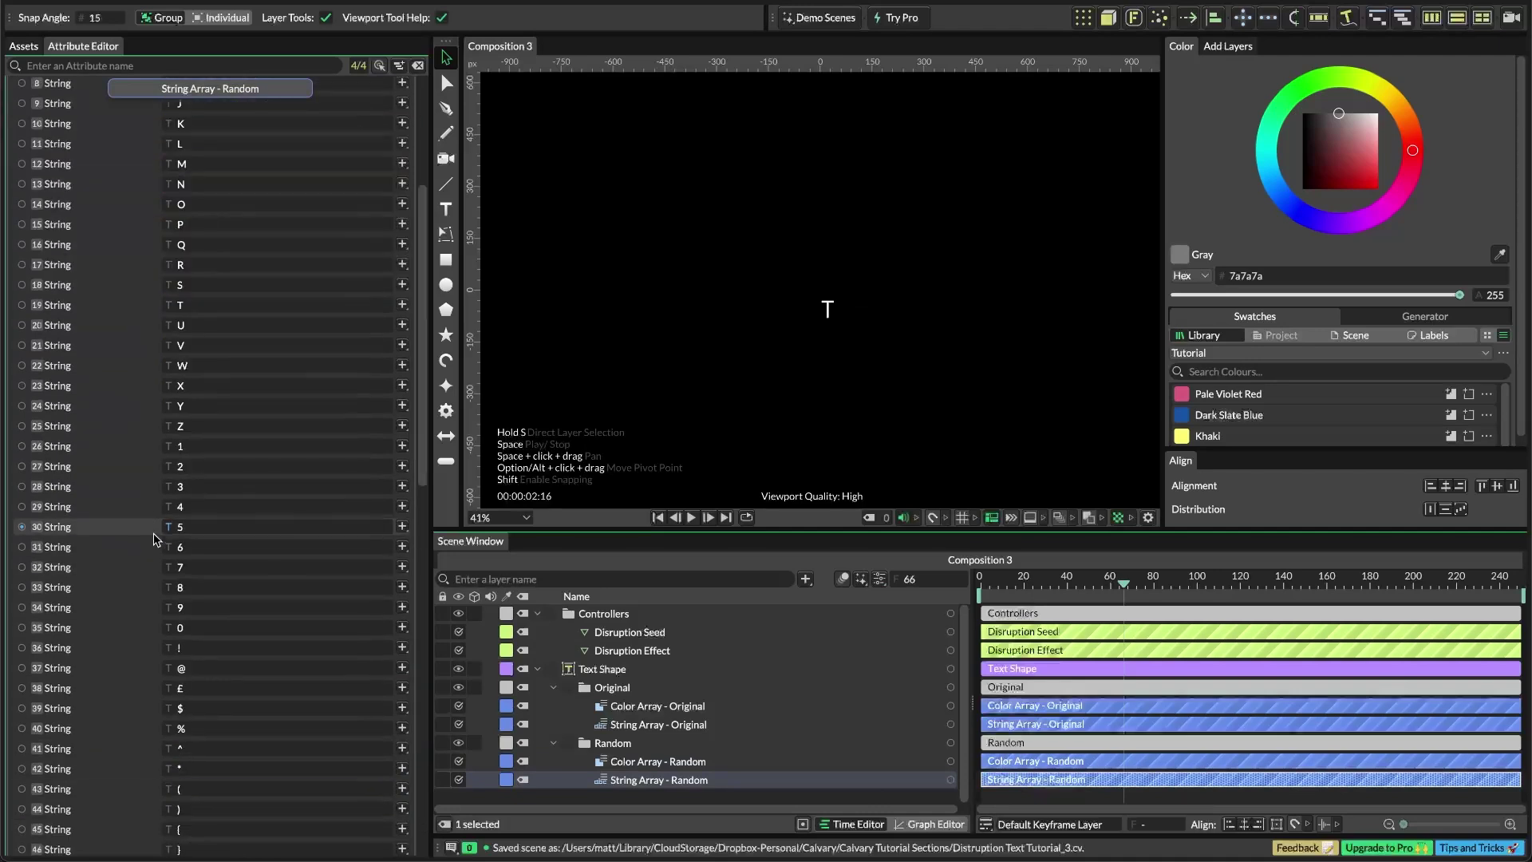
scroll(160, 536, down, 10)
scroll(144, 399, up, 10)
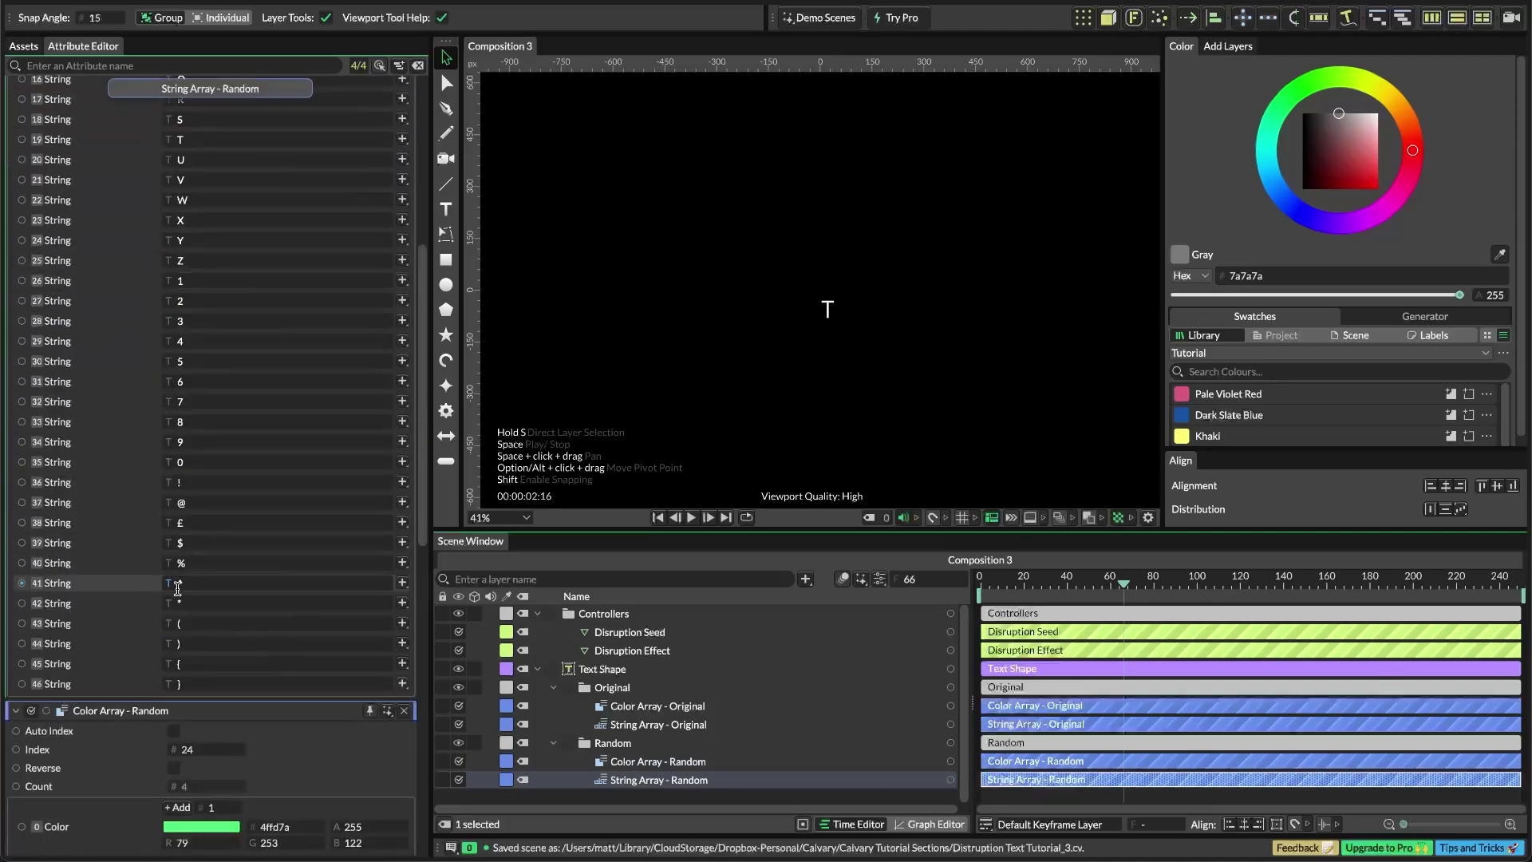
scroll(159, 401, down, 2)
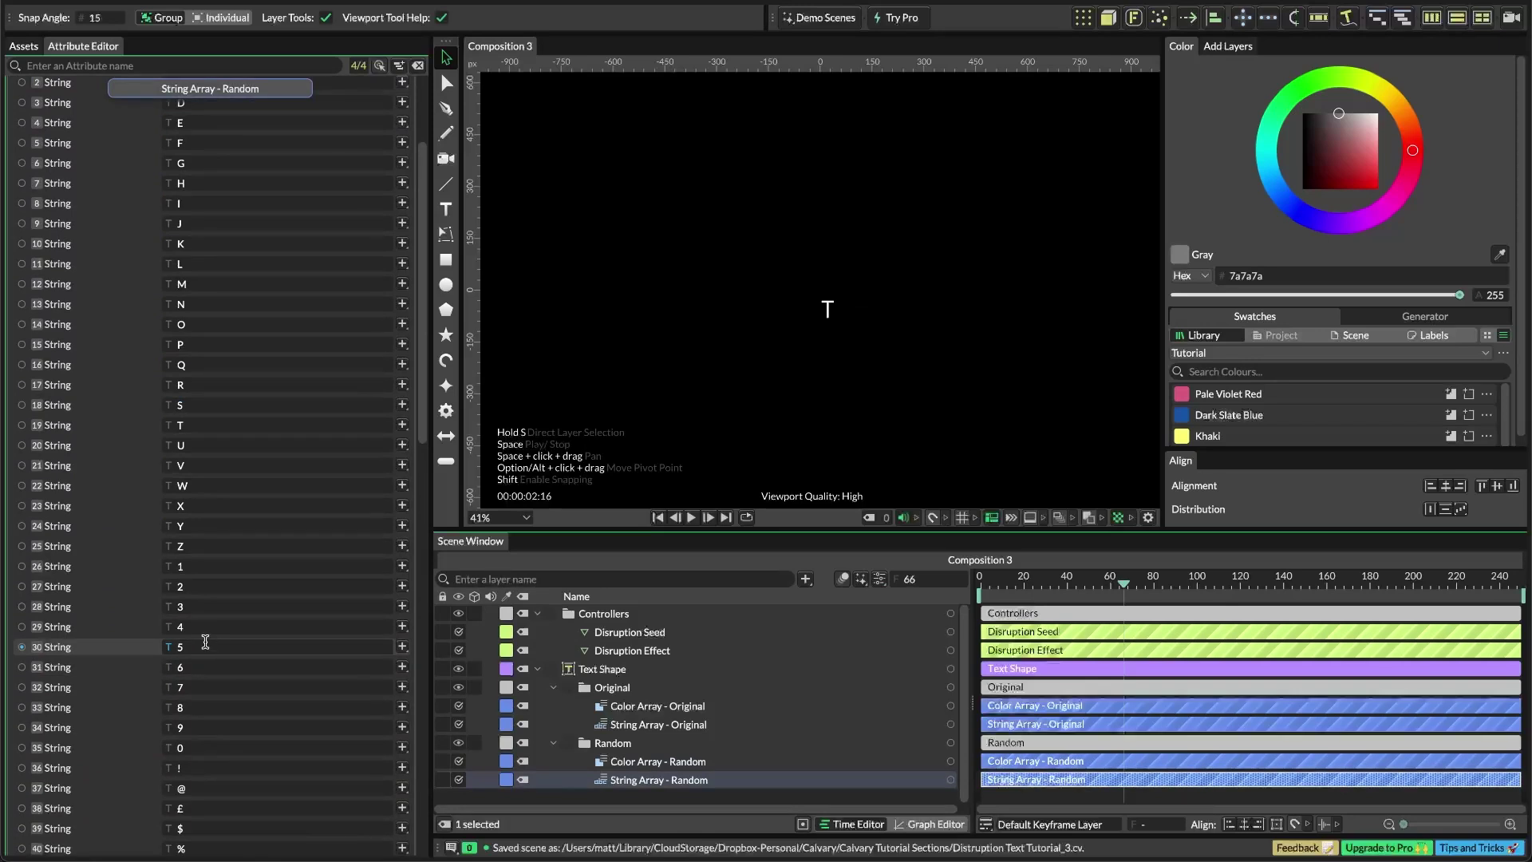
scroll(369, 547, up, 5)
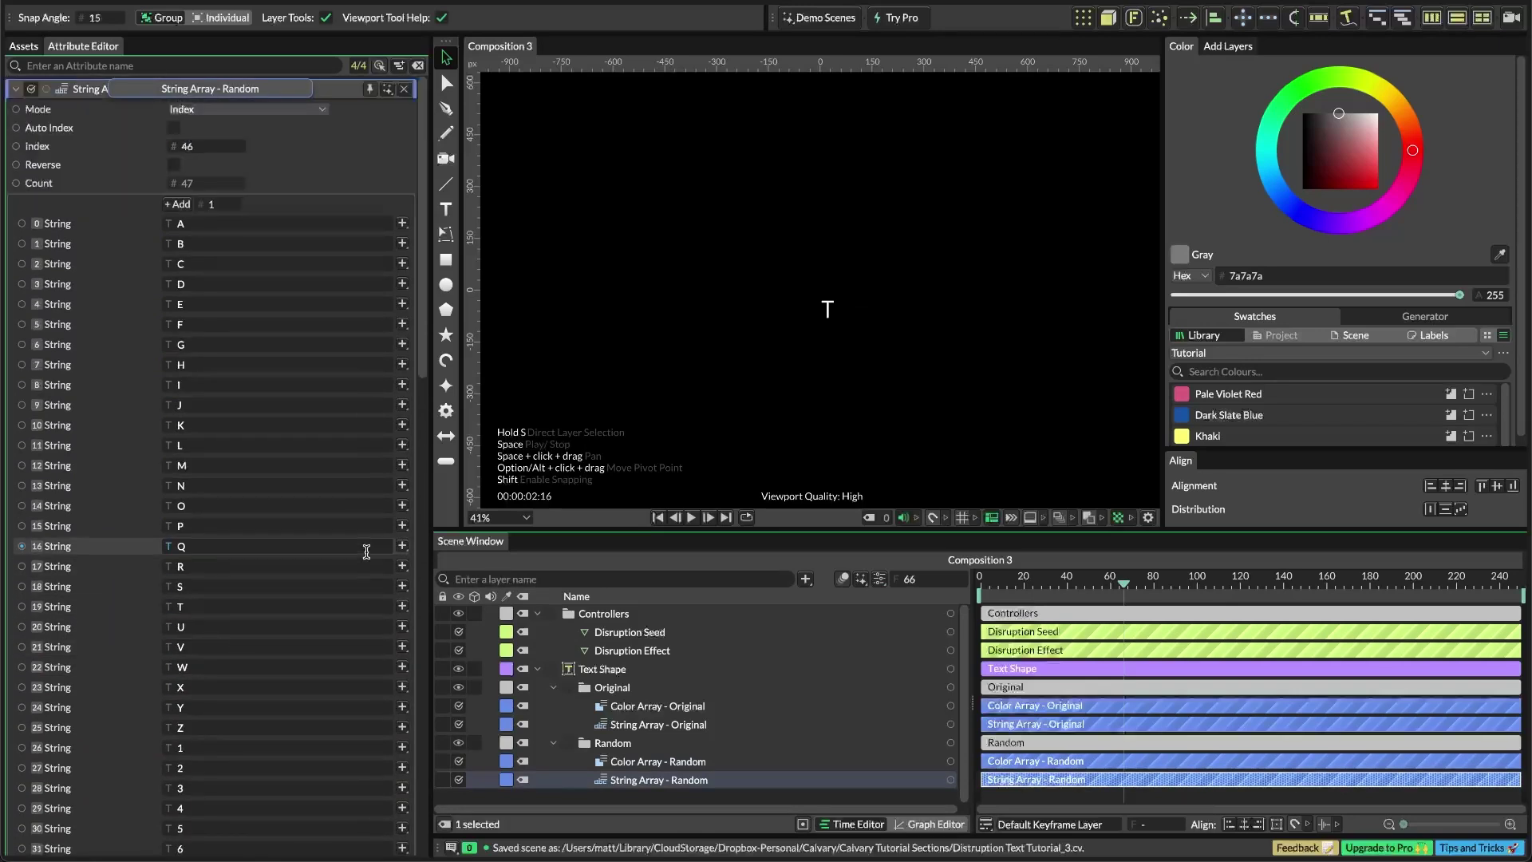
Clear all loaded layers from the Attribute Editor
click(404, 89)
click(403, 90)
click(404, 89)
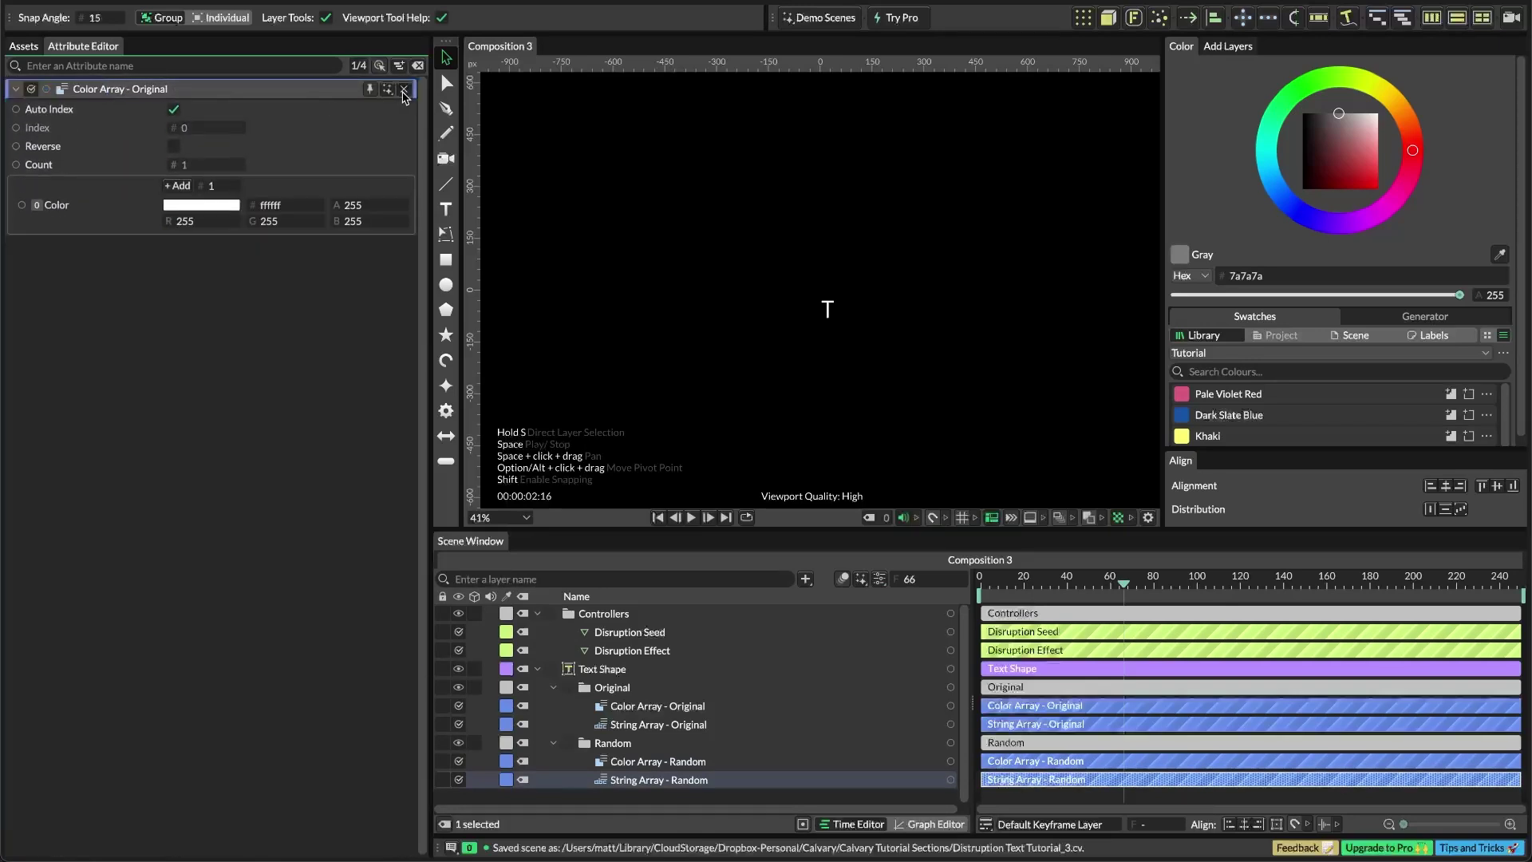
click(404, 90)
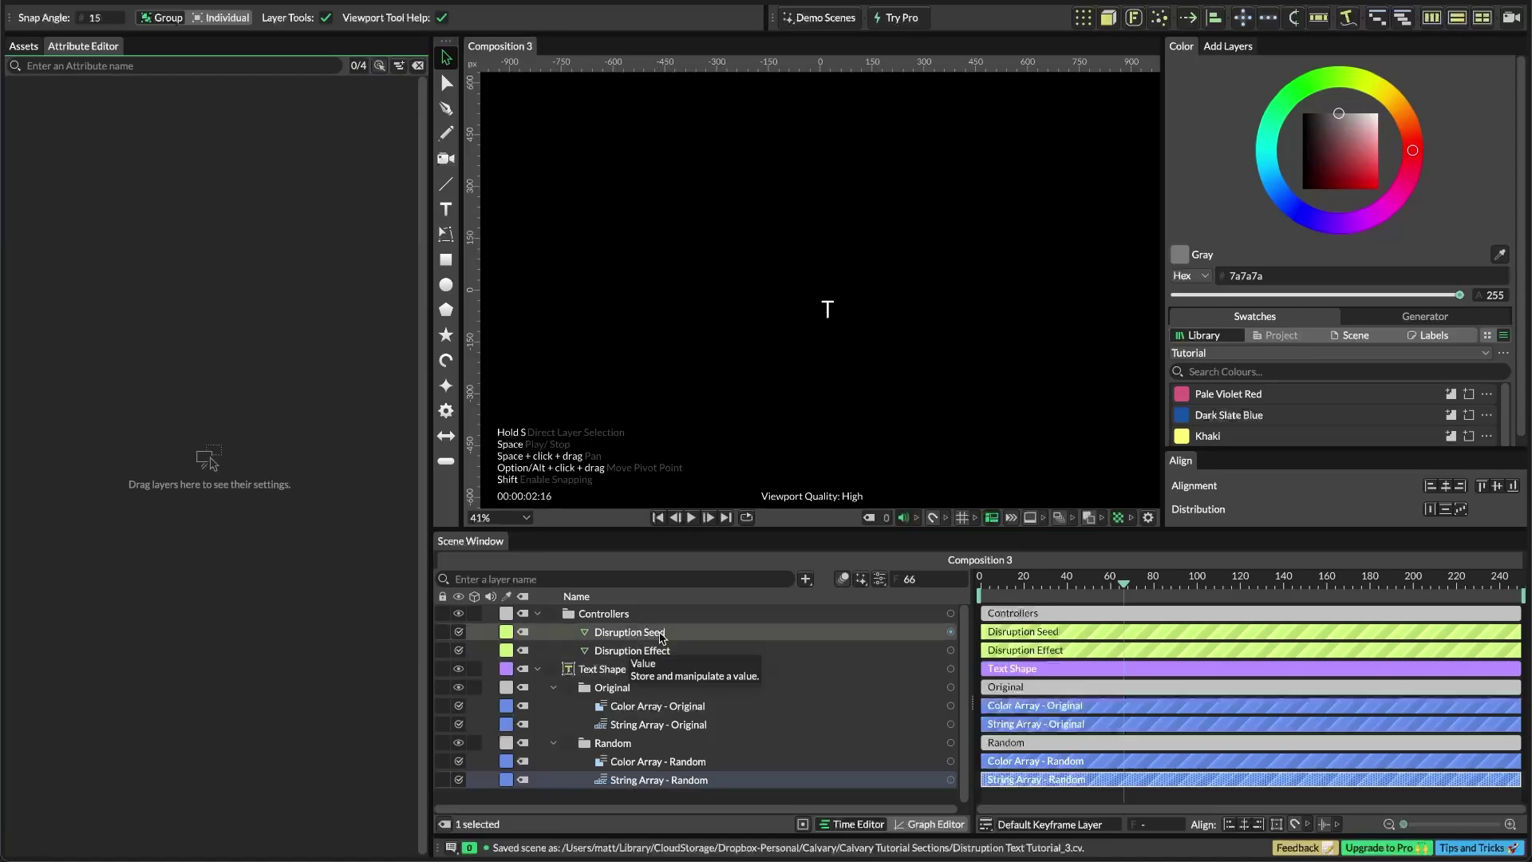
Load the Text Shape's attributes and add an If Else utility named If Else - Random
click(650, 668)
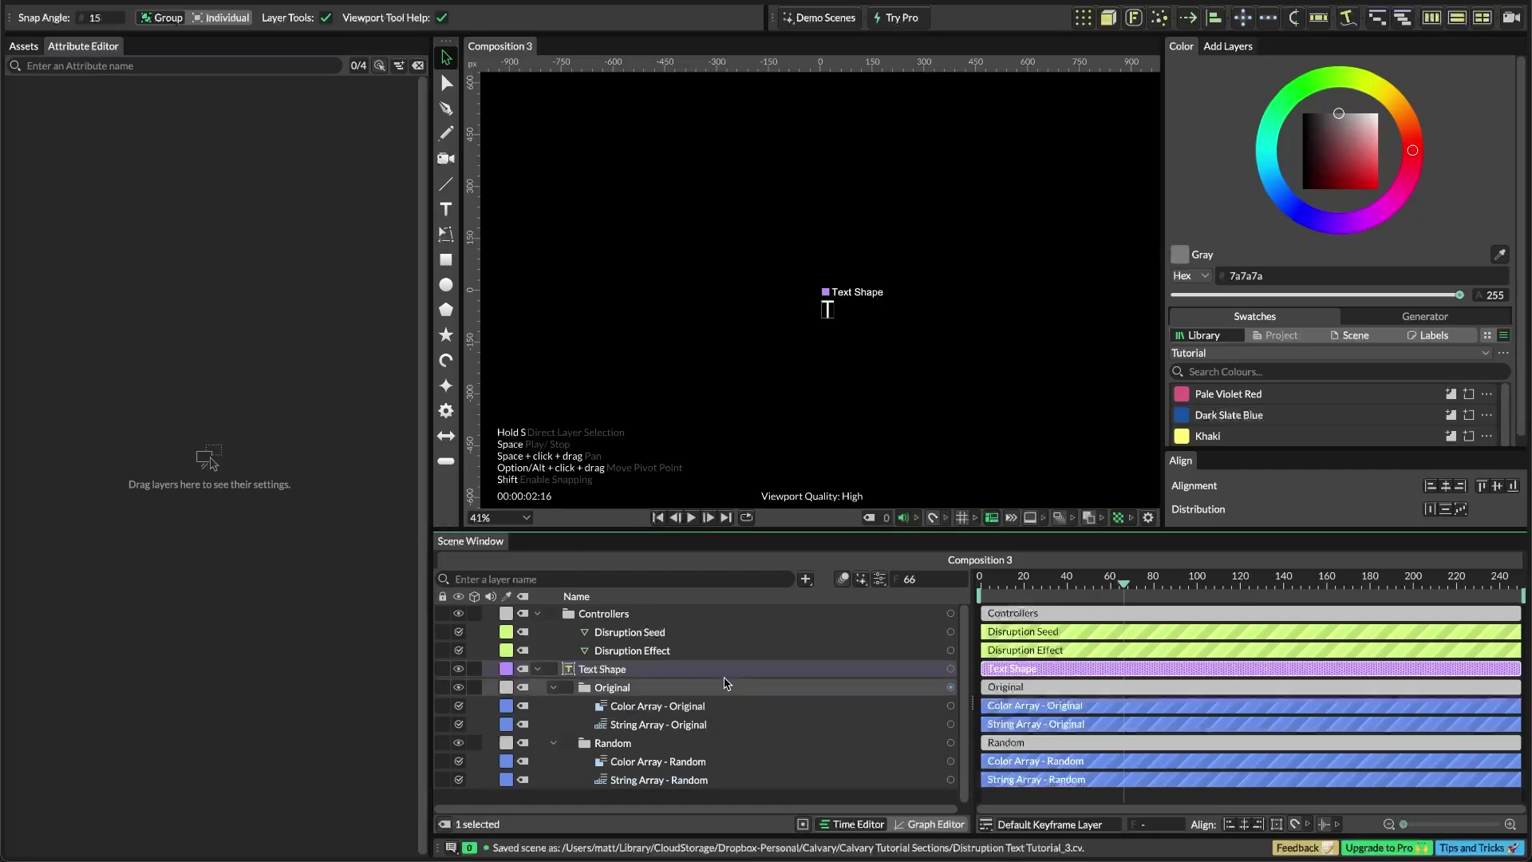
click(652, 668)
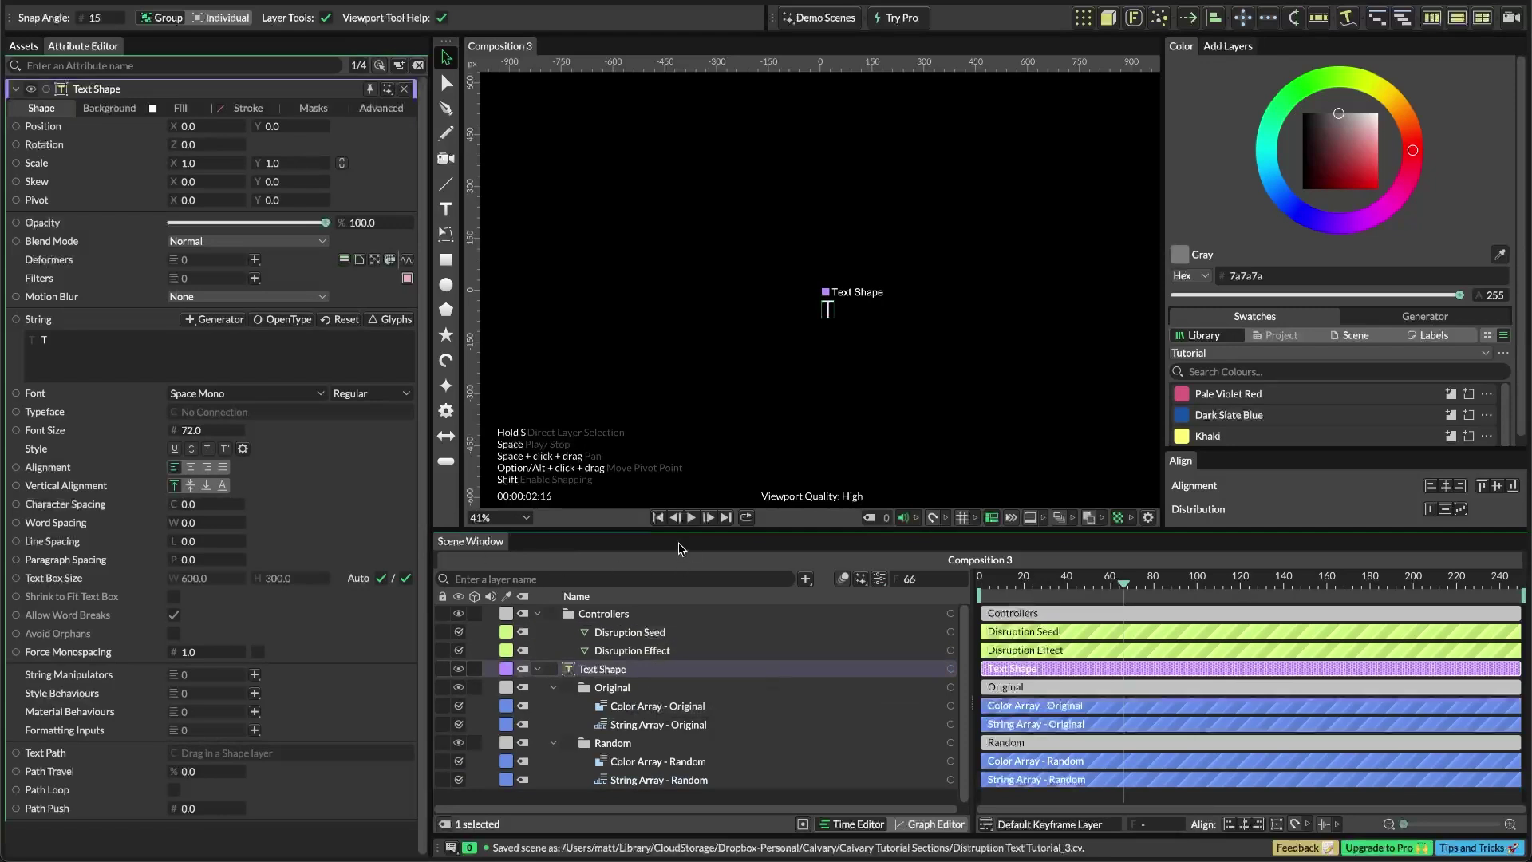
key(Tab)
text(f els)
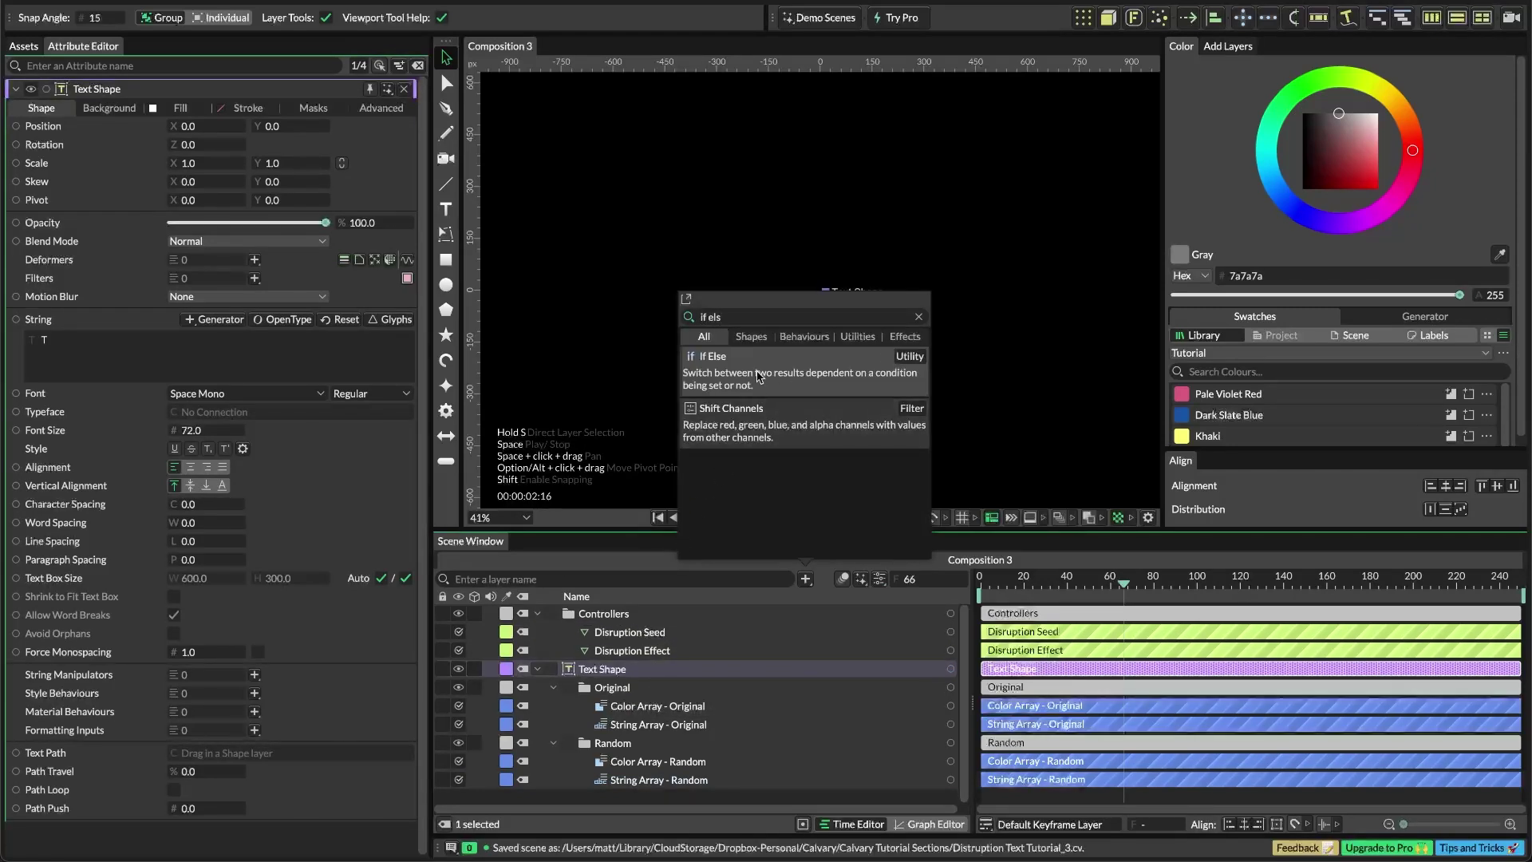
click(758, 377)
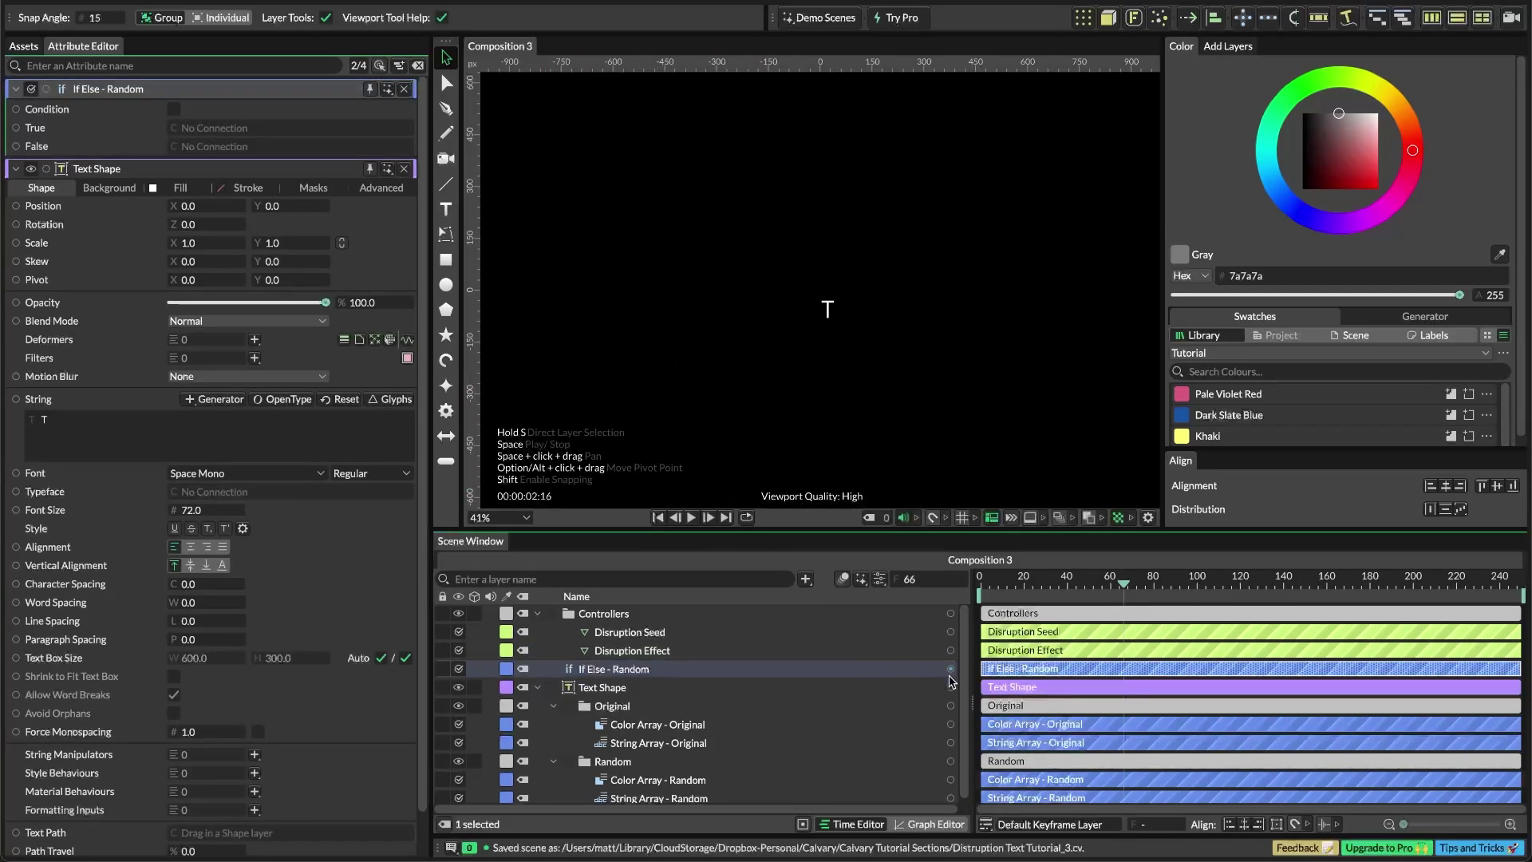
Connect If Else - Random to the Text Shape's String attribute and unload the Text Shape from the Attribute Editor
drag(950, 670, 77, 401)
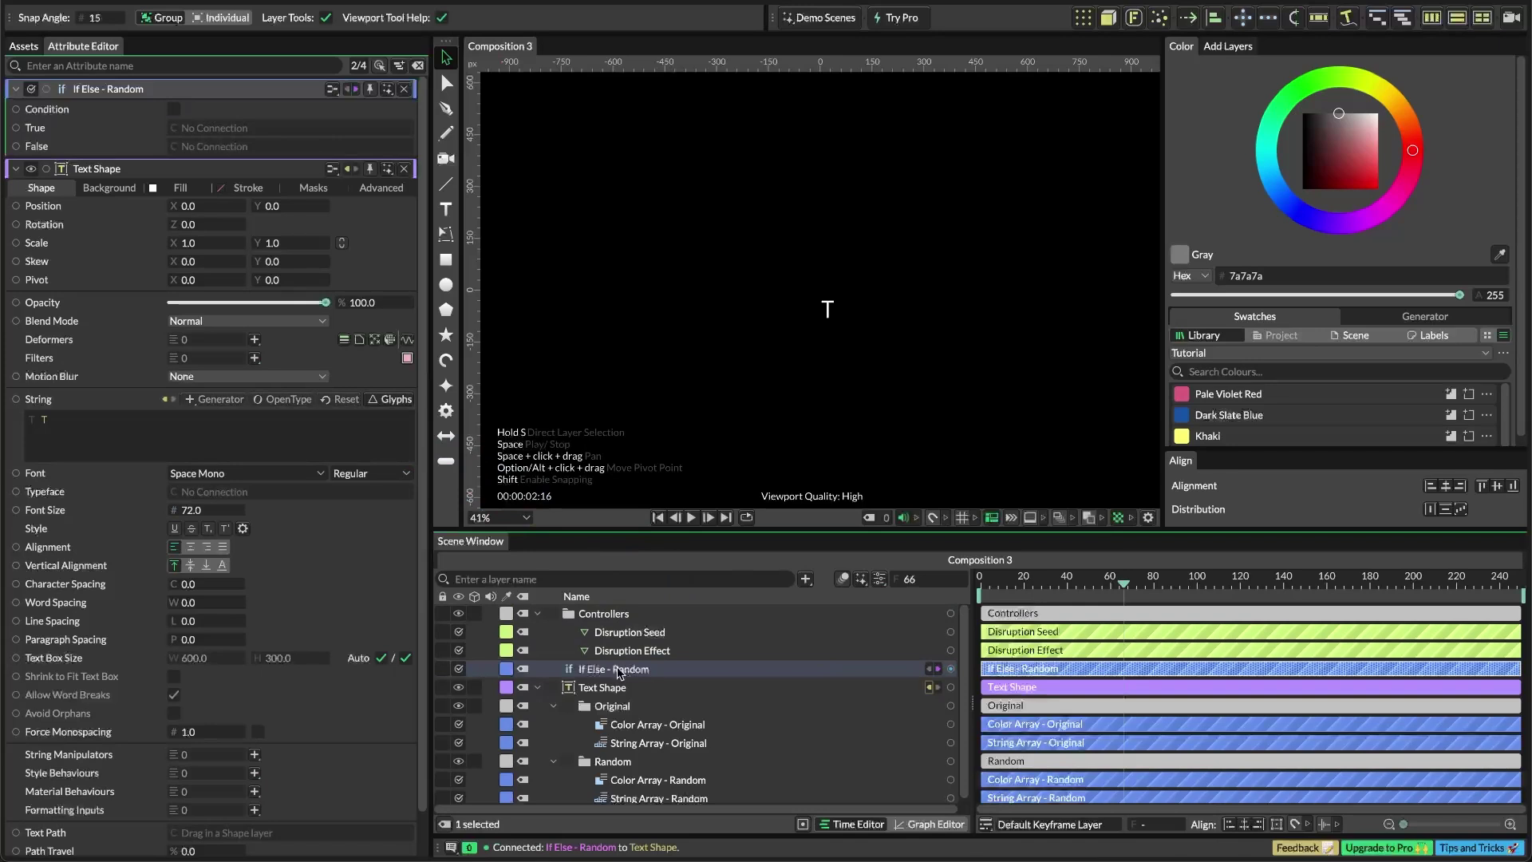
click(402, 169)
Connect String Array - Original to the True input of If Else - Random and String Array - Random to its False input
scroll(686, 757, down, 1)
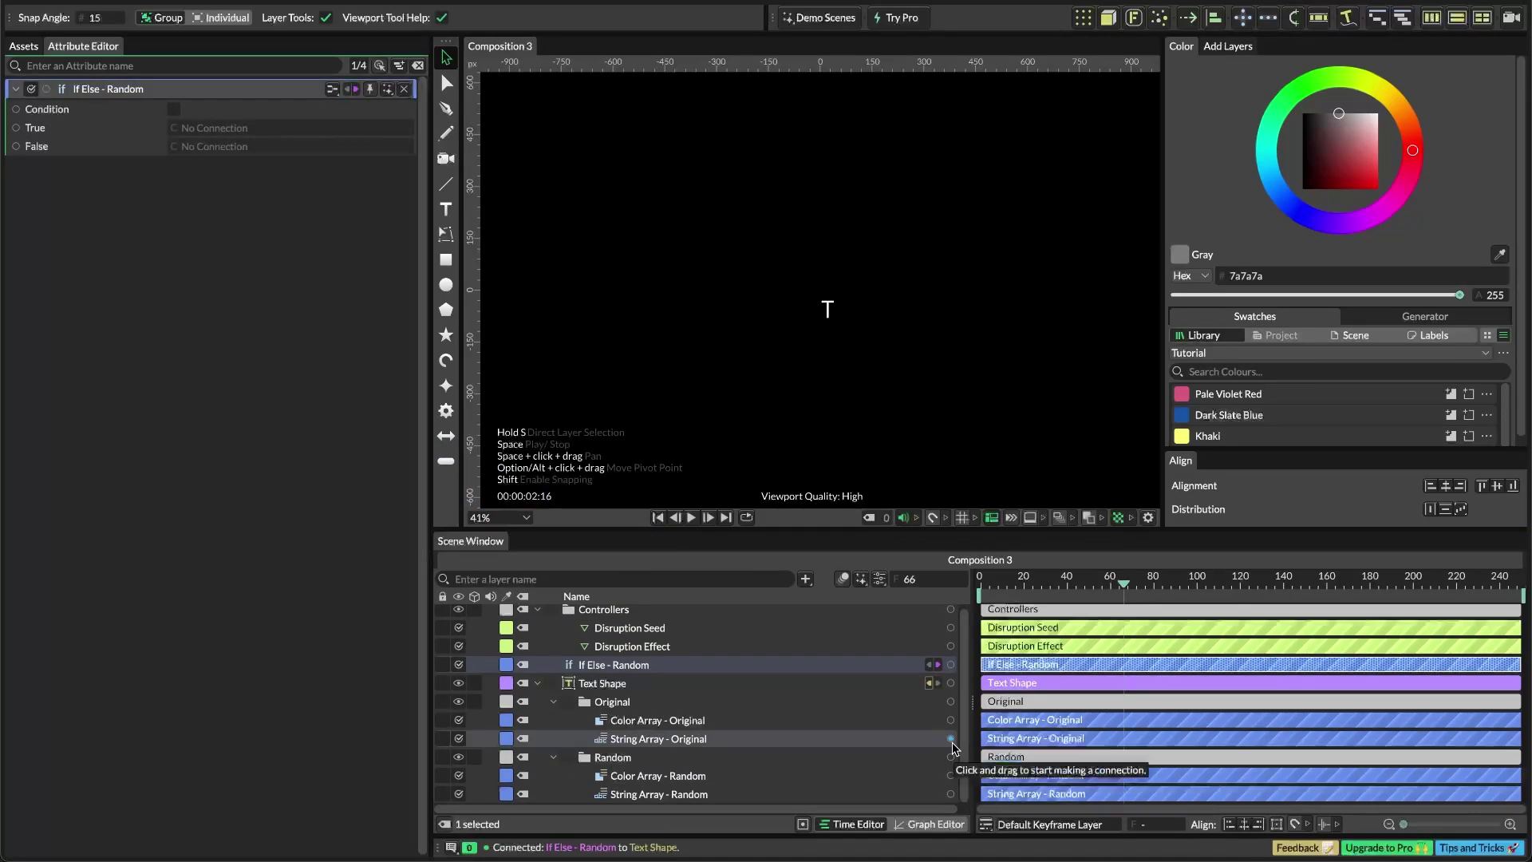
drag(951, 740, 227, 128)
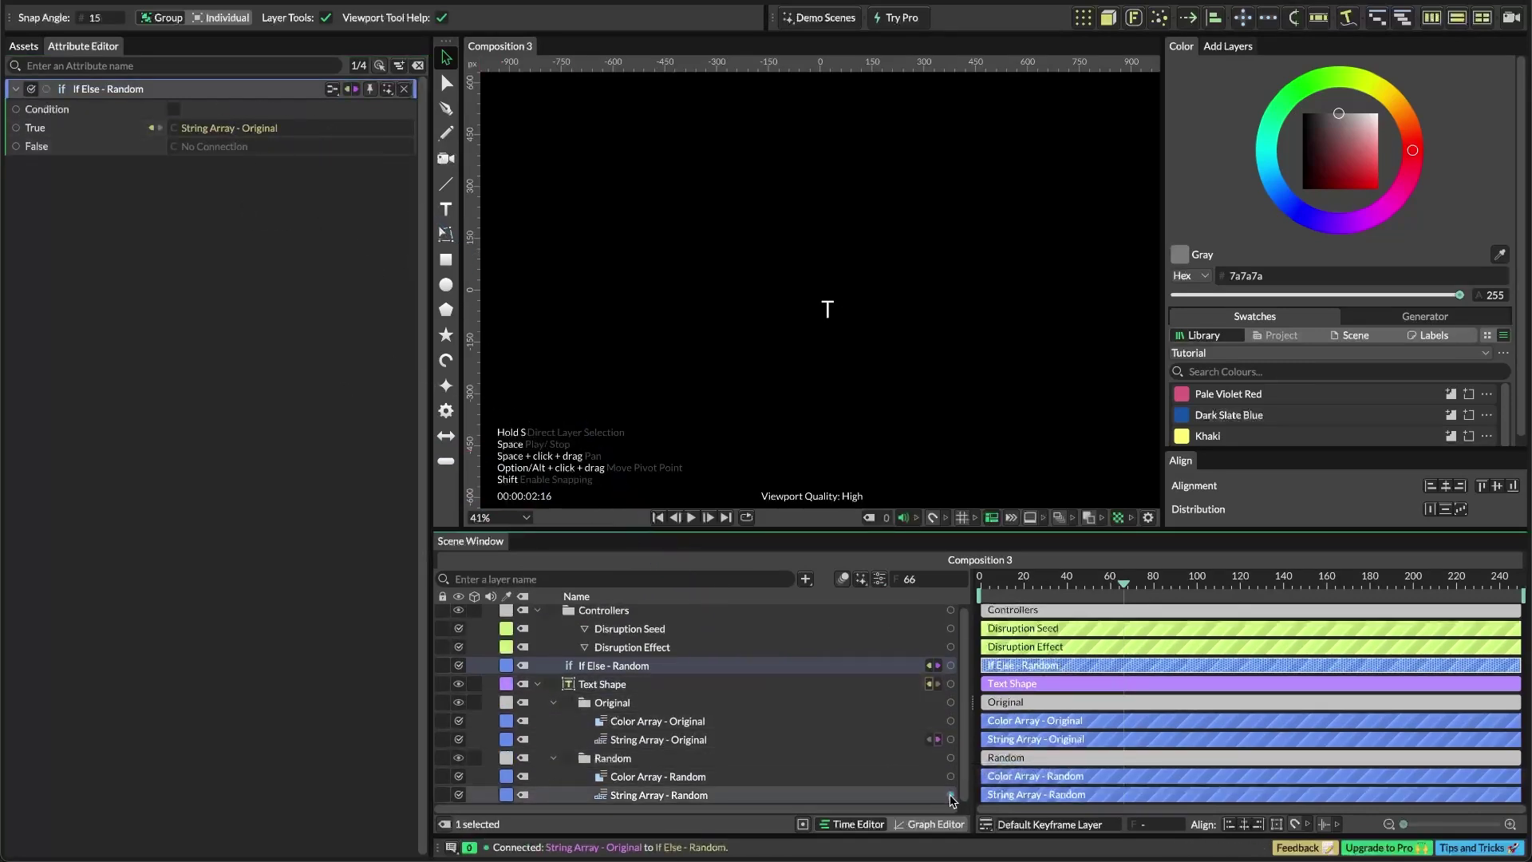
drag(951, 798, 239, 147)
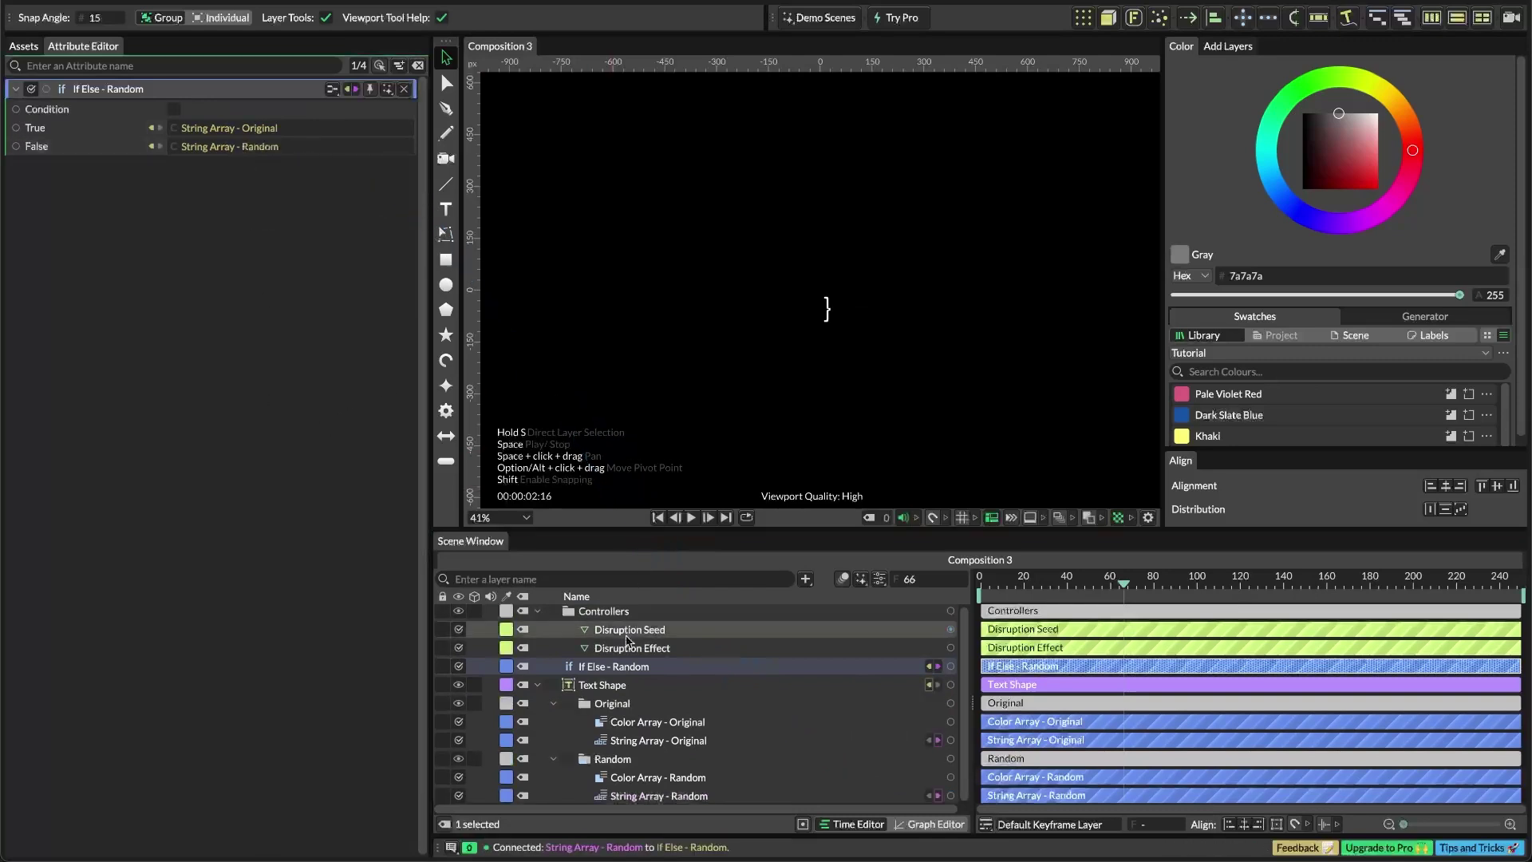
Create a Duplicator from the Text Shape and set its distribution to Linear
click(614, 684)
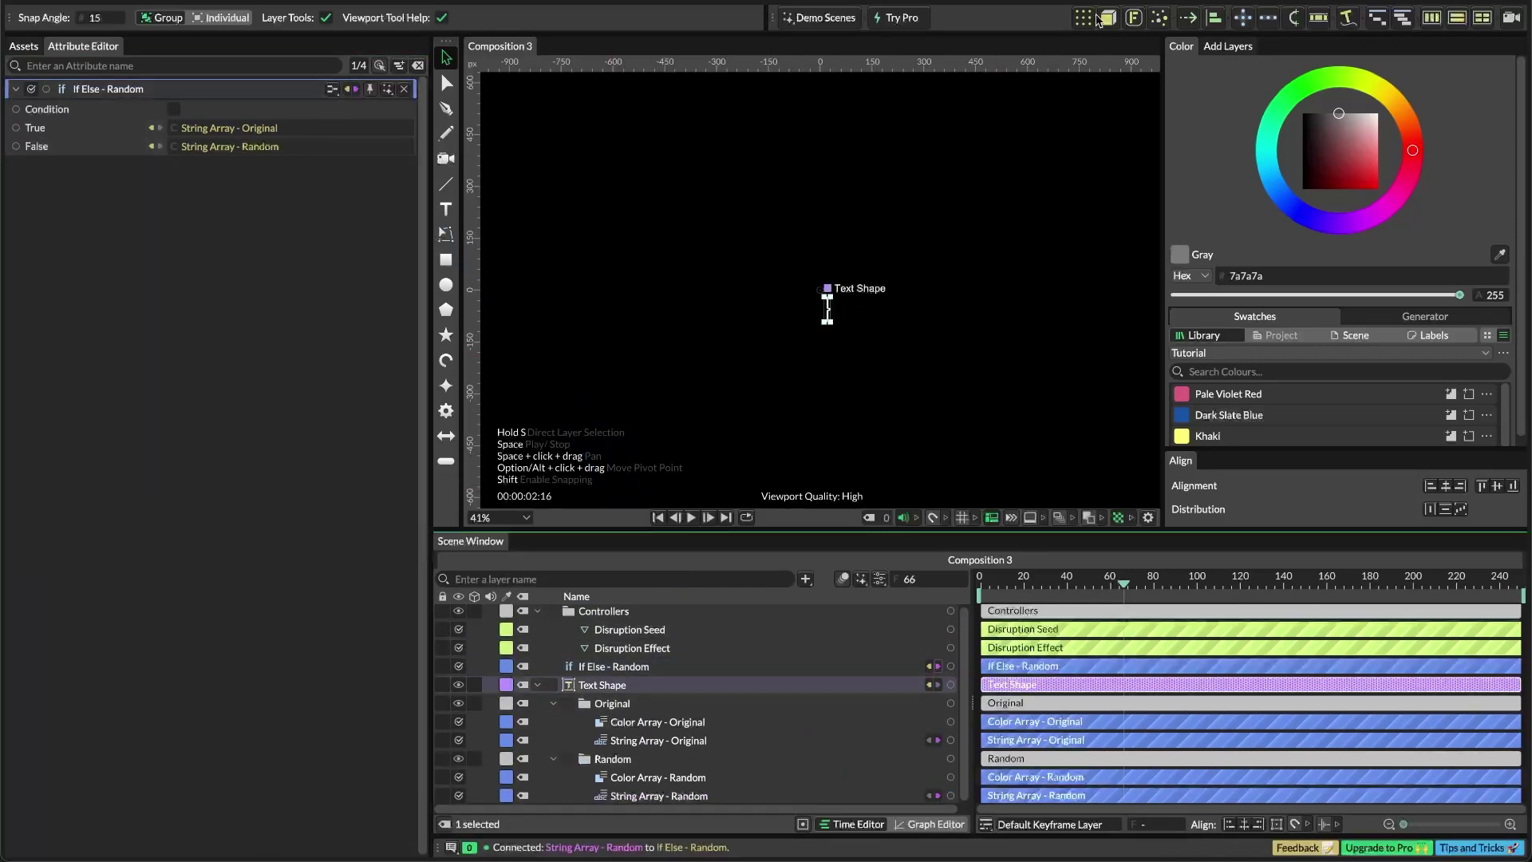
click(1083, 17)
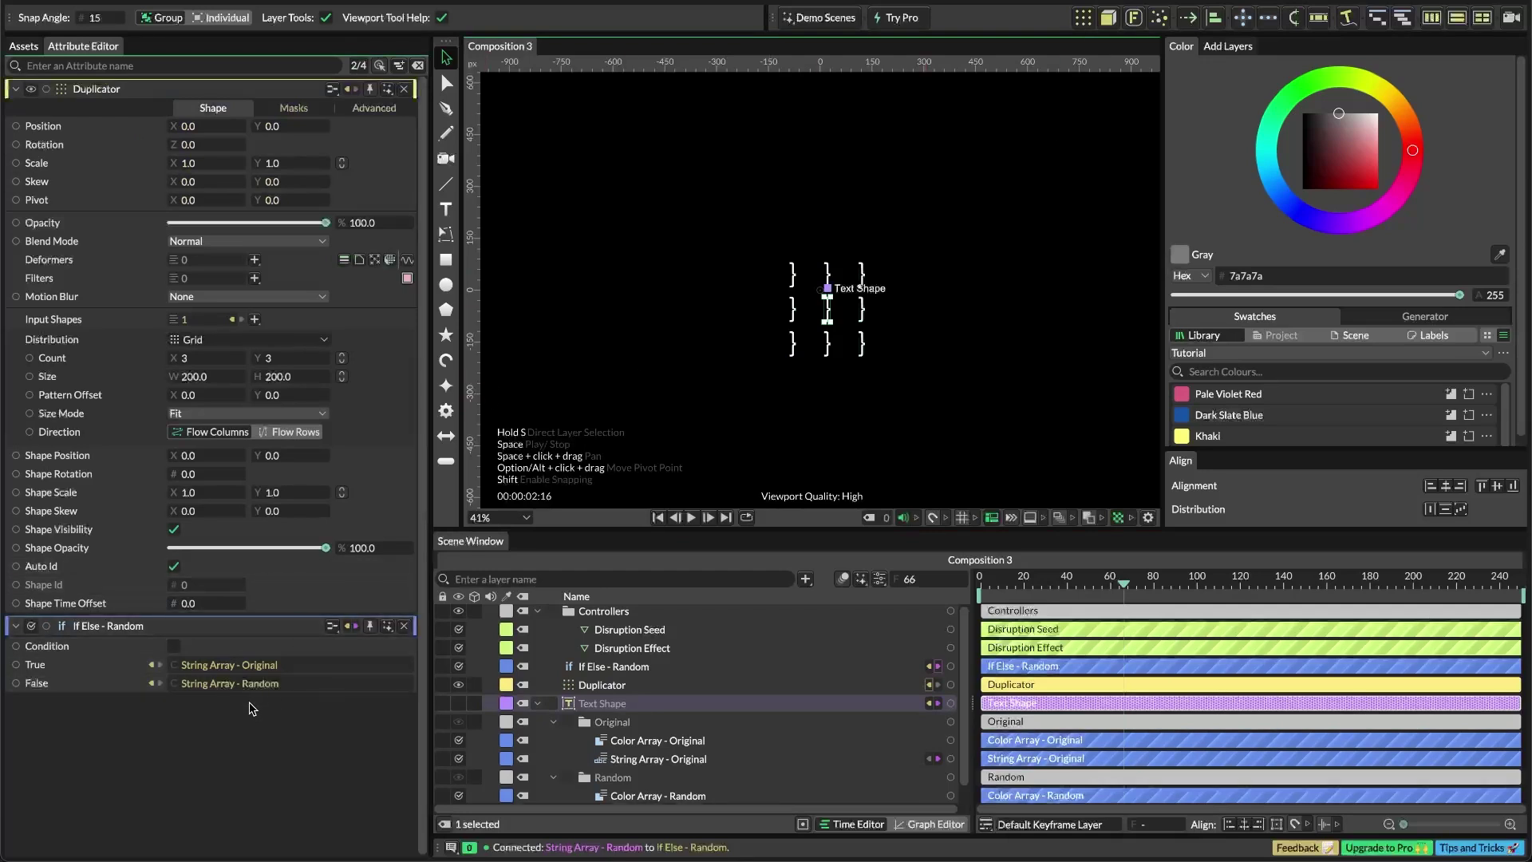
click(248, 339)
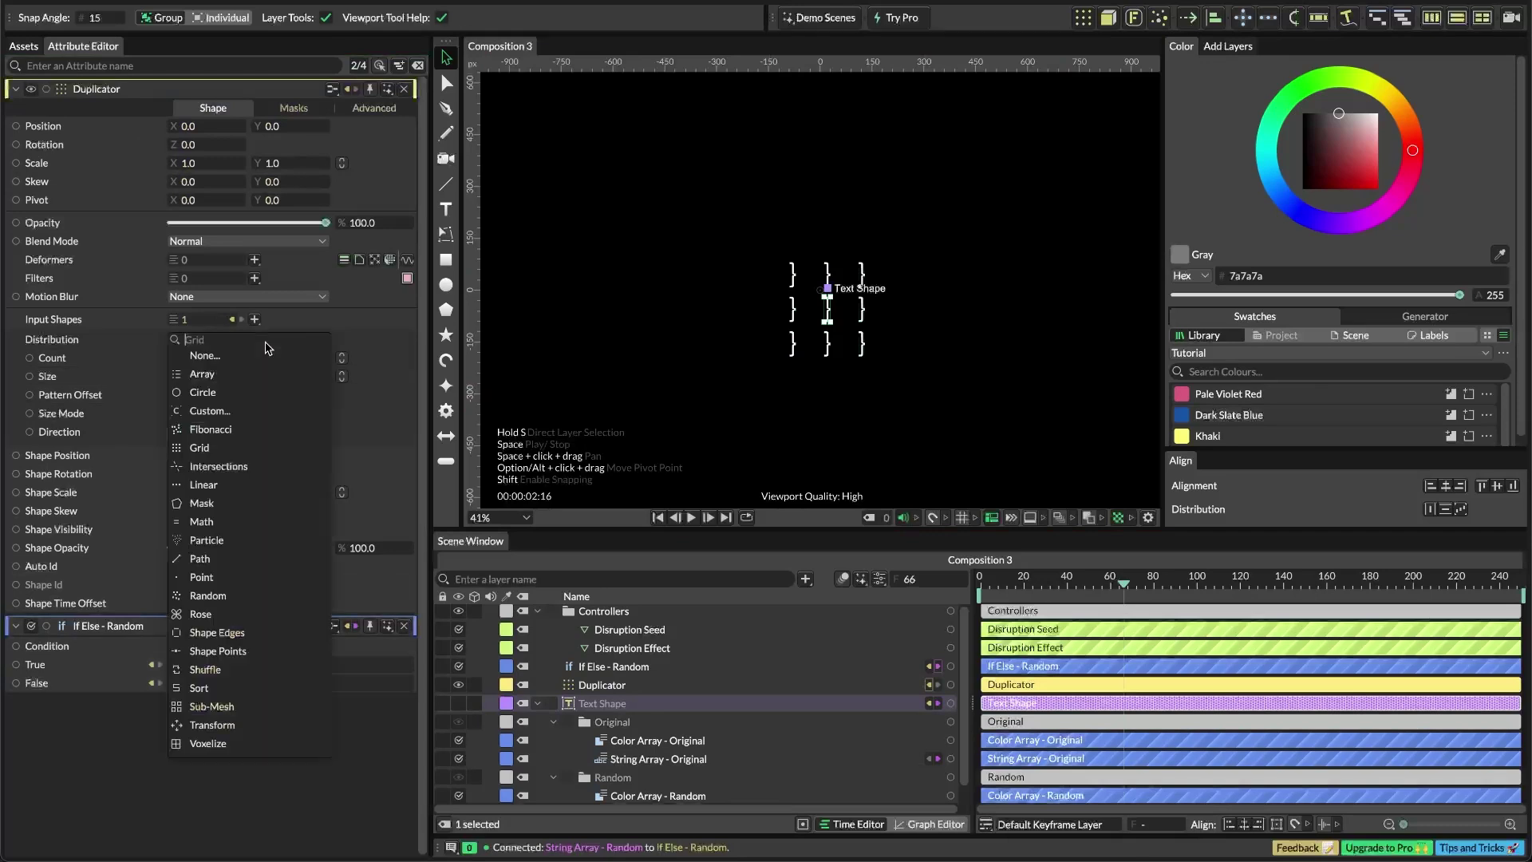
click(215, 484)
Set the Duplicator's linear distribution to a count of 25 and a size of 1200
drag(196, 358, 1158, 423)
click(201, 377)
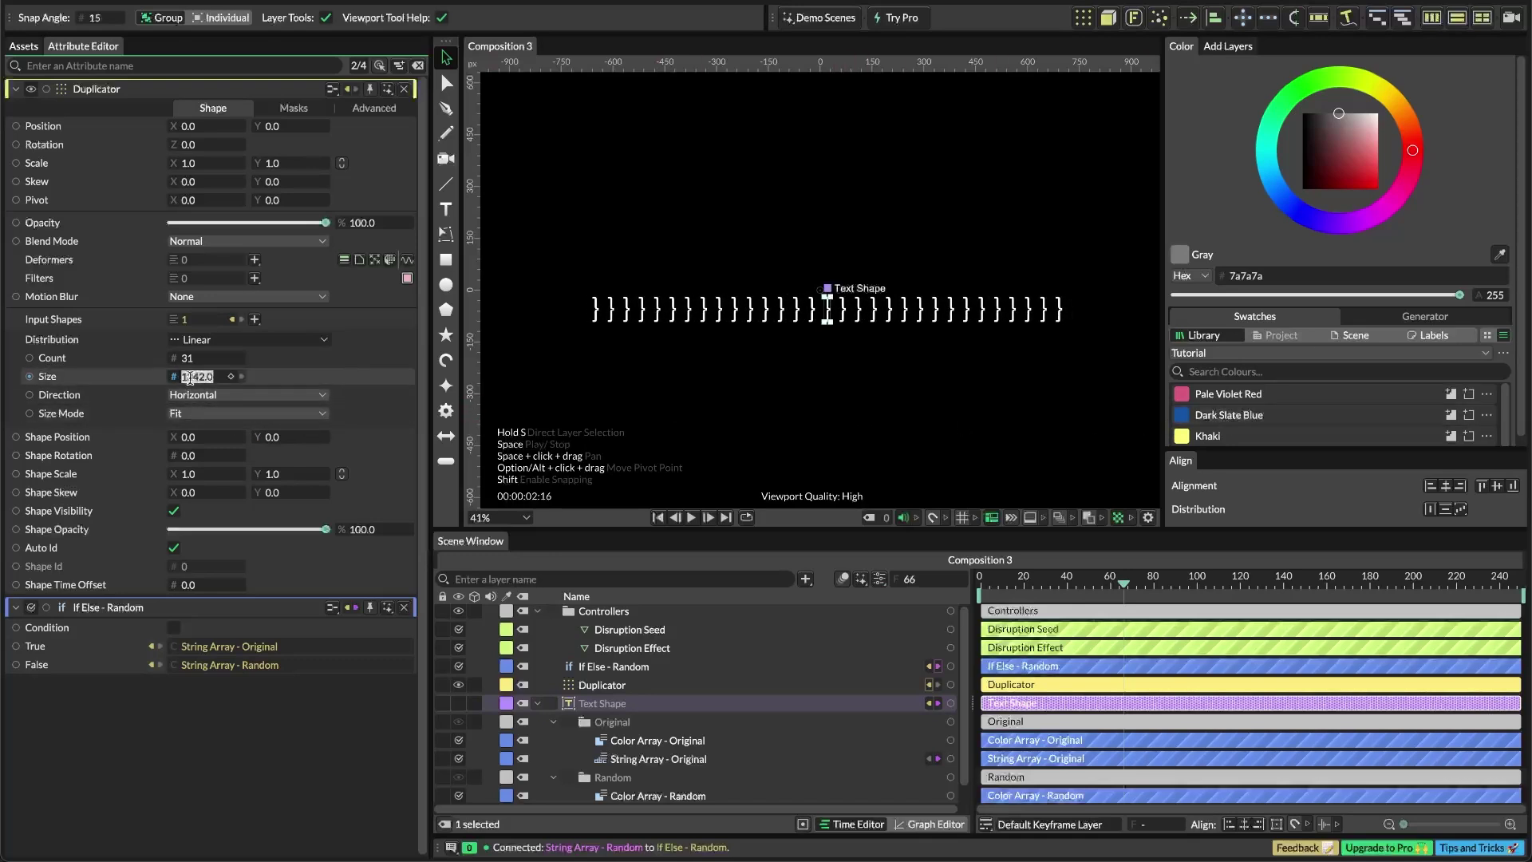
text(1200)
key(Return)
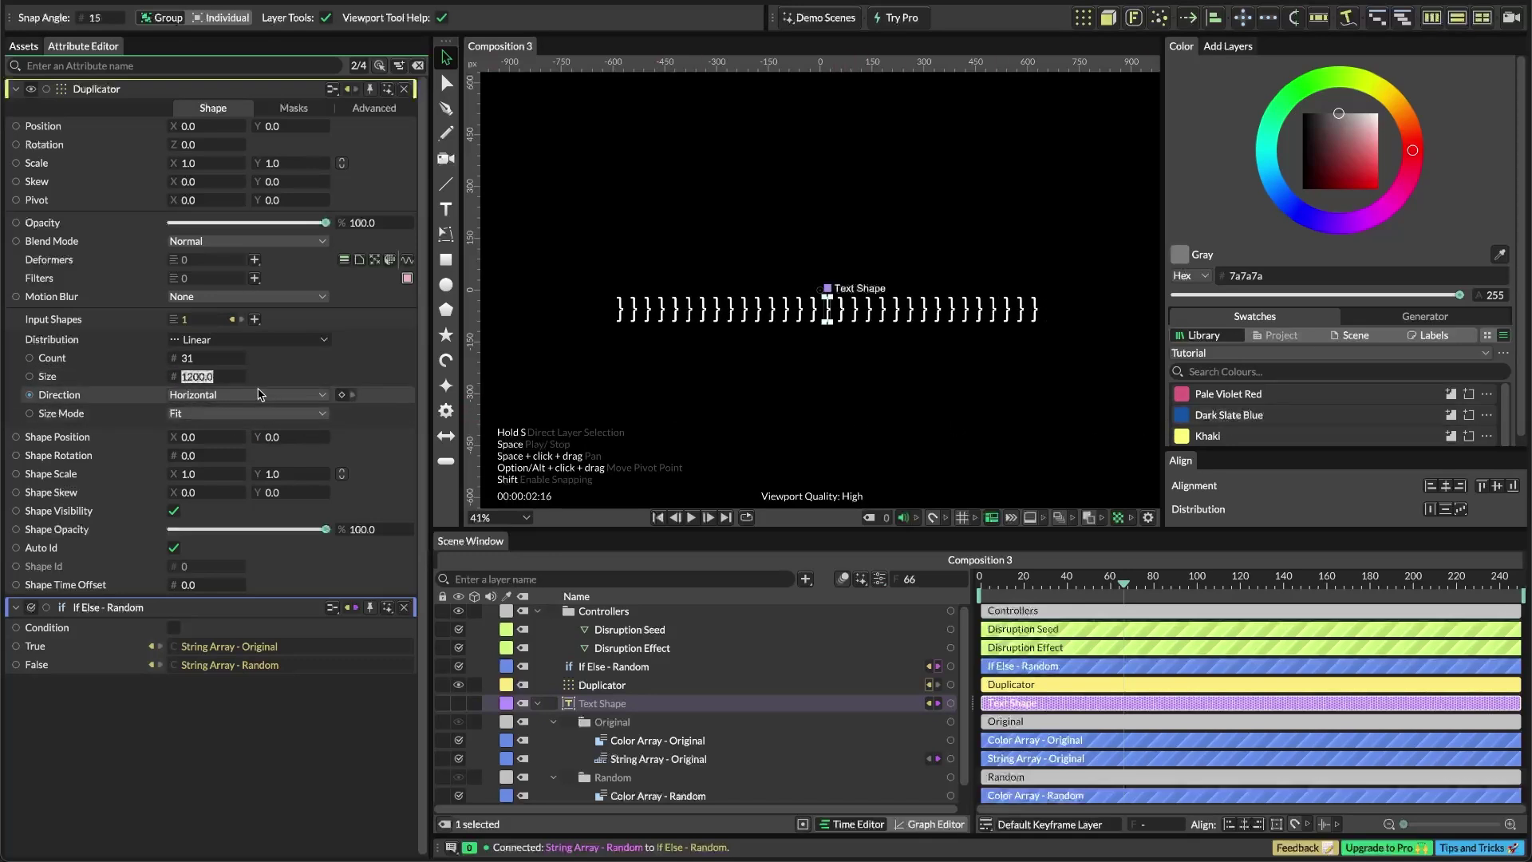
drag(216, 360, 203, 364)
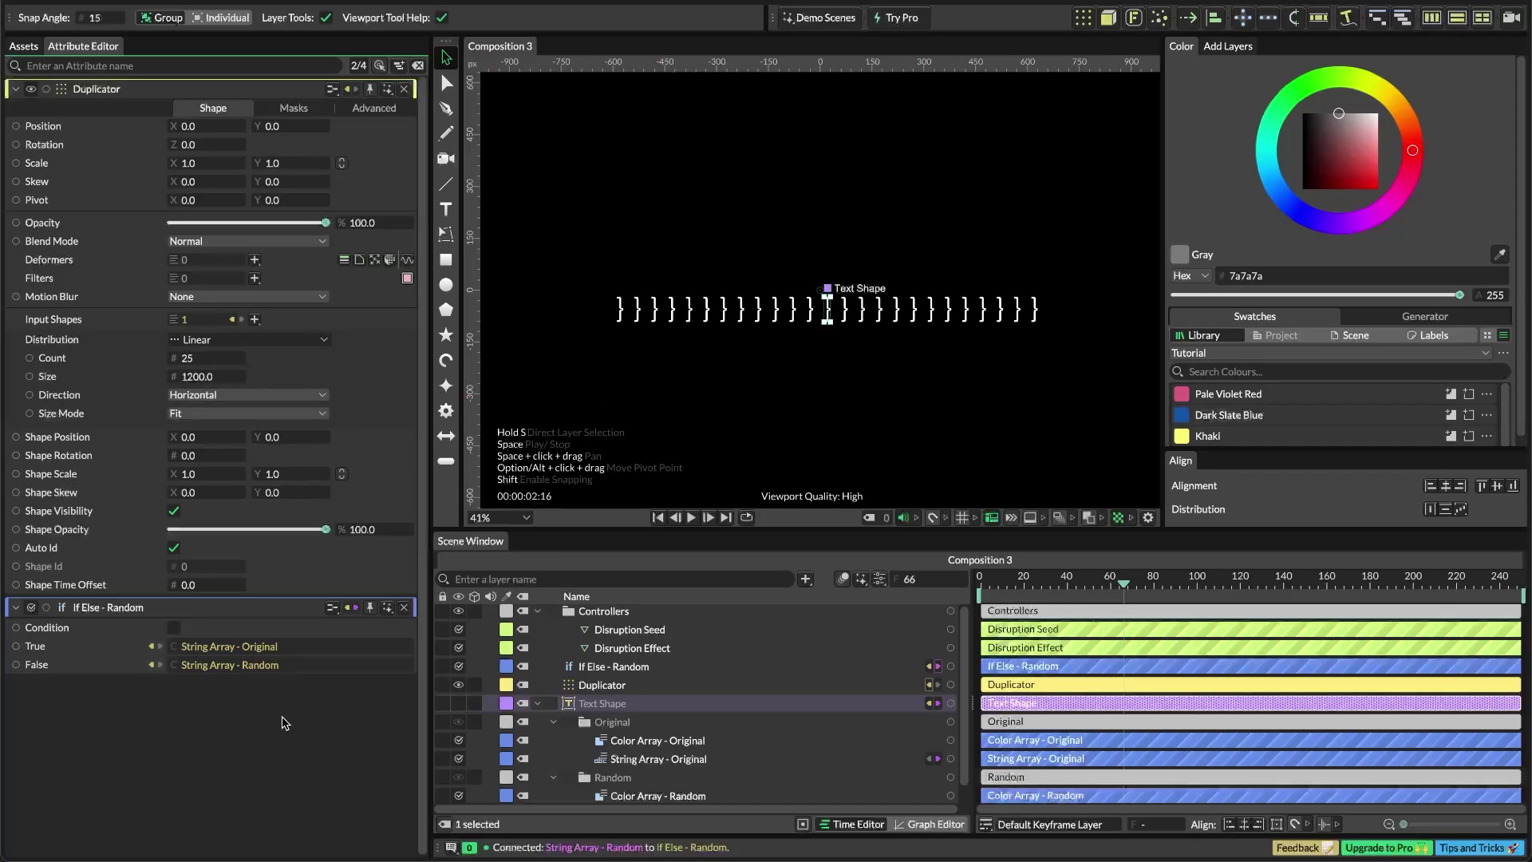
Toggle the Condition of If Else - Random to compare both string arrays, and leave it enabled
click(174, 628)
click(174, 628)
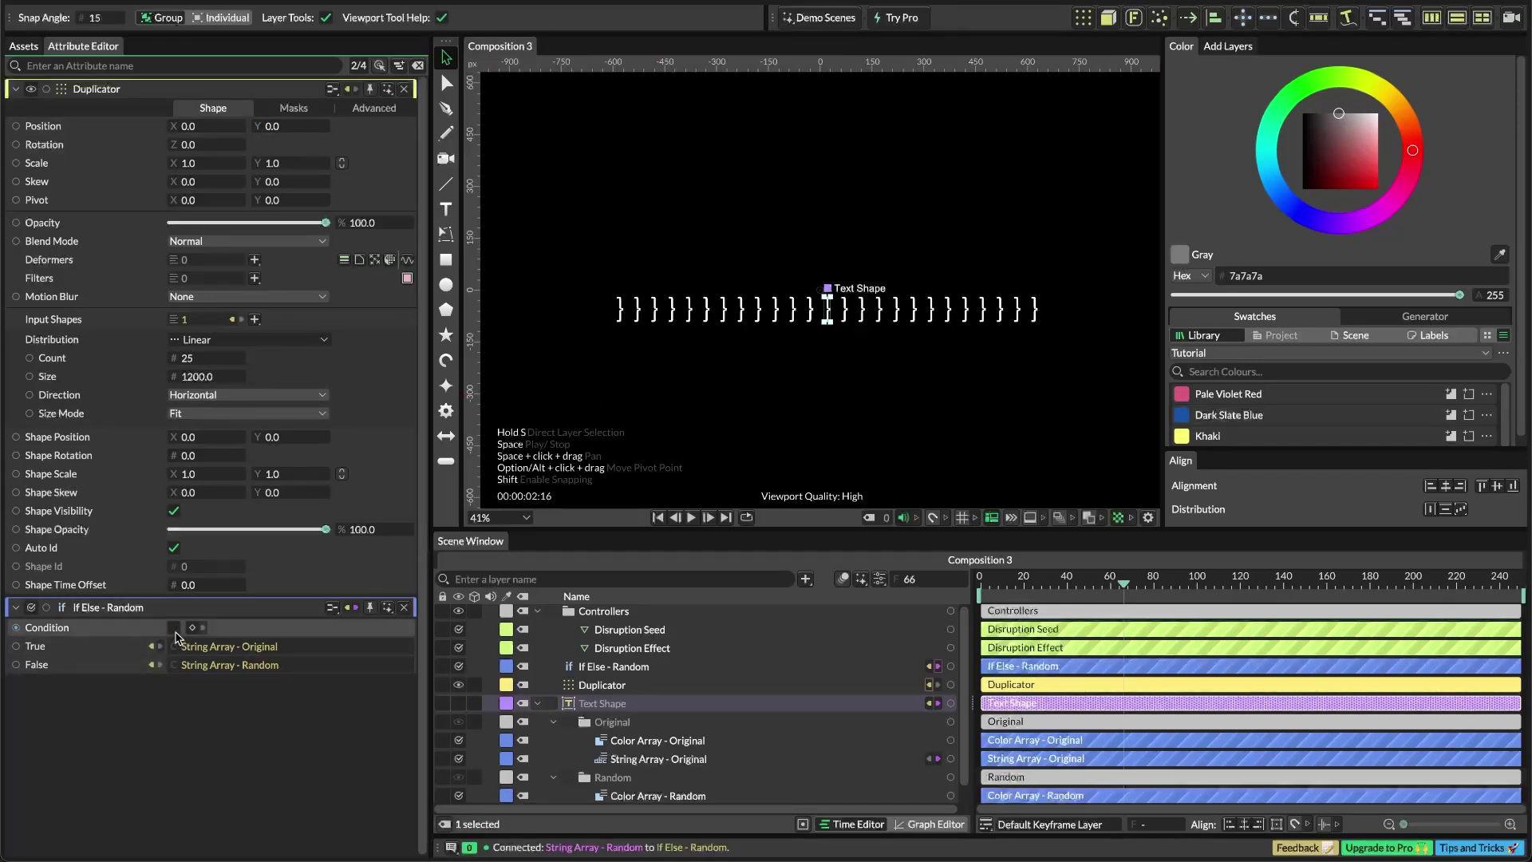
click(174, 629)
click(174, 629)
click(174, 628)
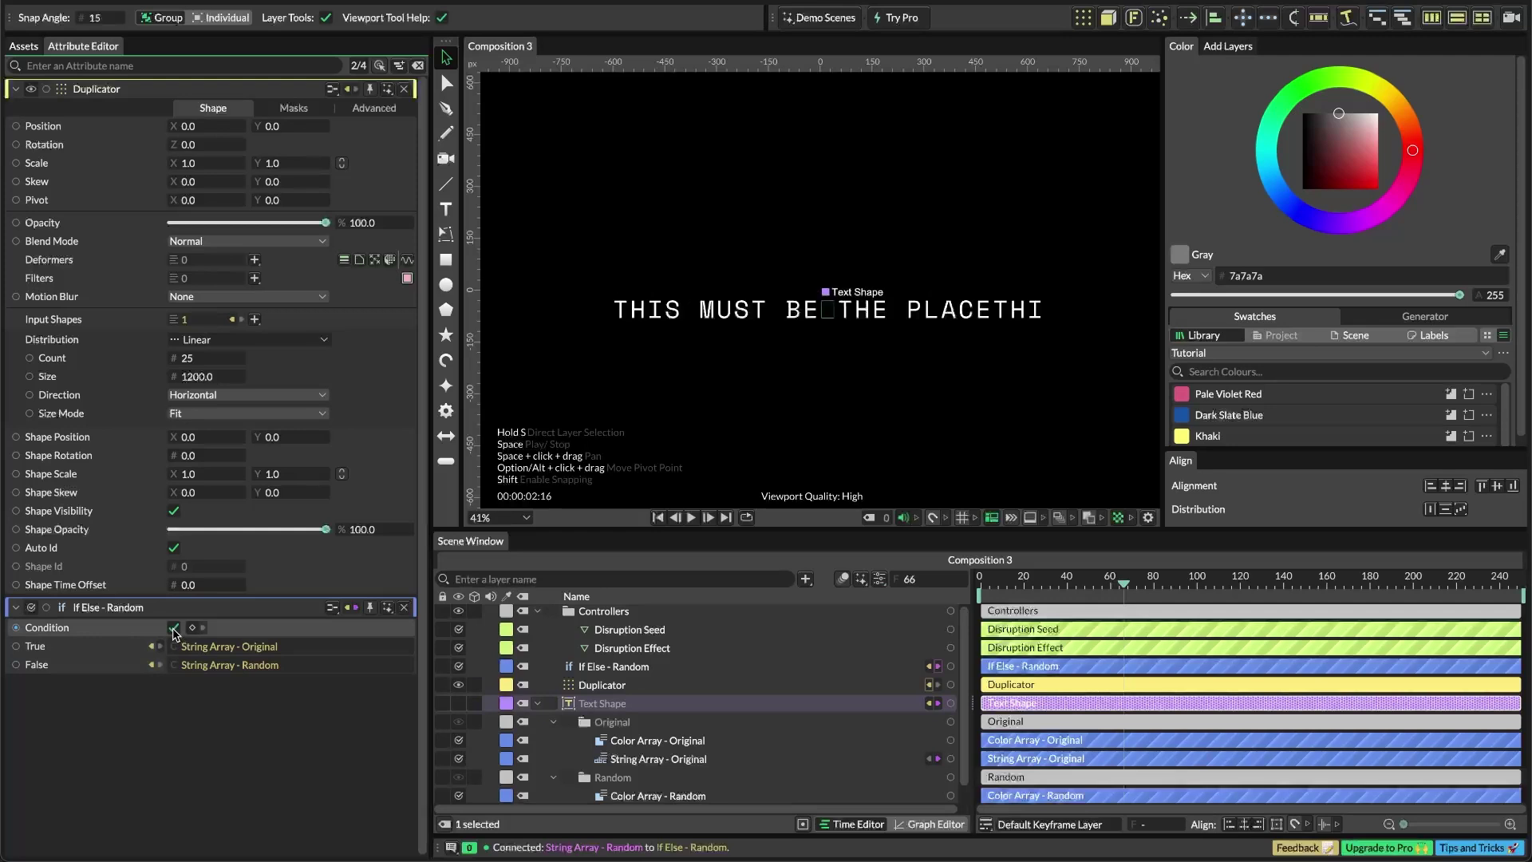
Set the Duplicator's linear count to 22, and collapse the Controllers group and the Text Shape in the layer list
click(188, 358)
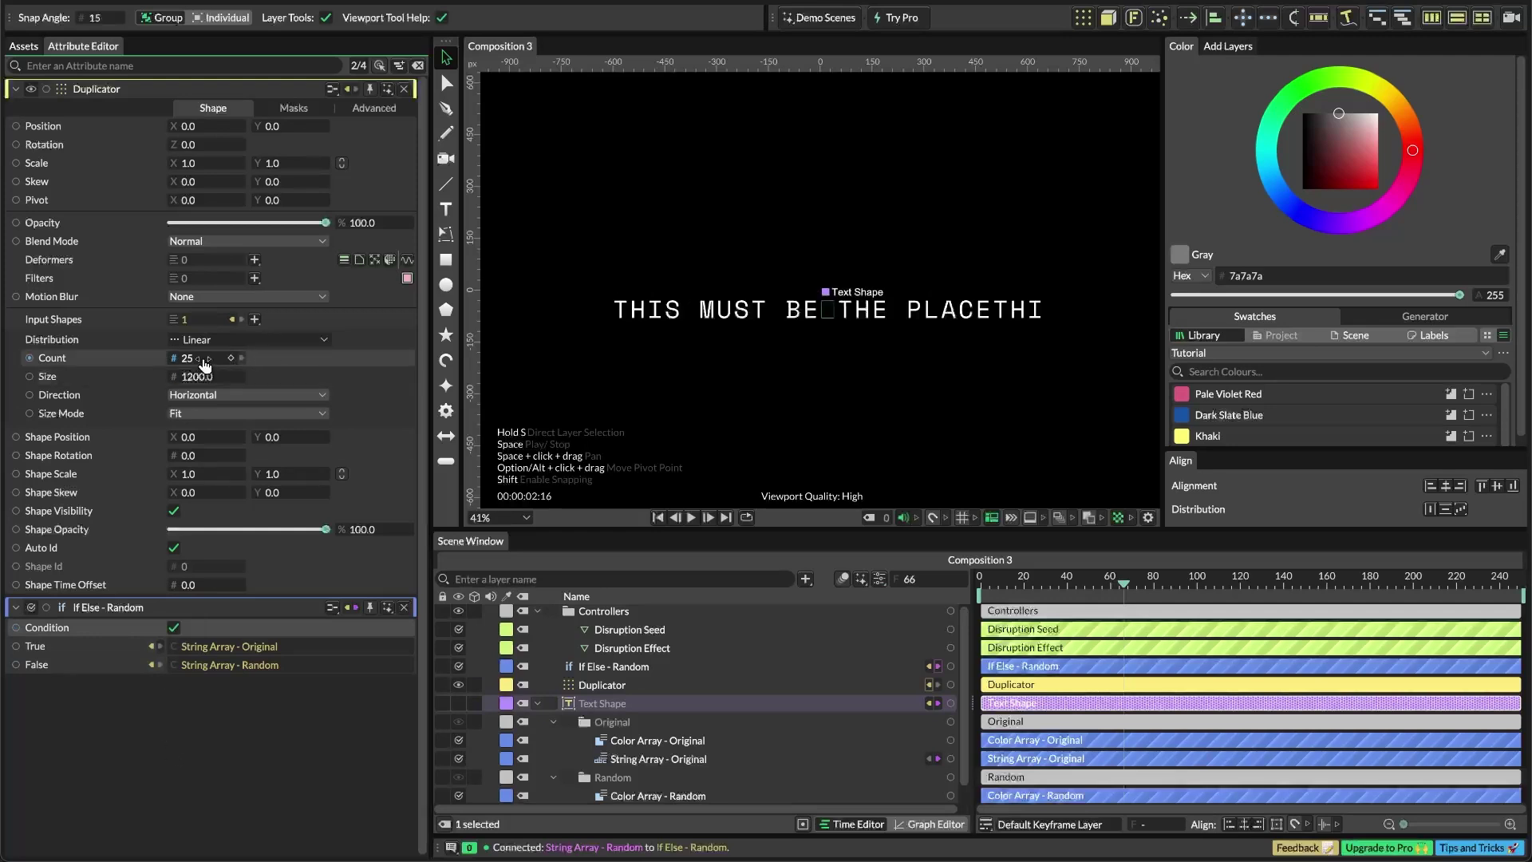
text(22)
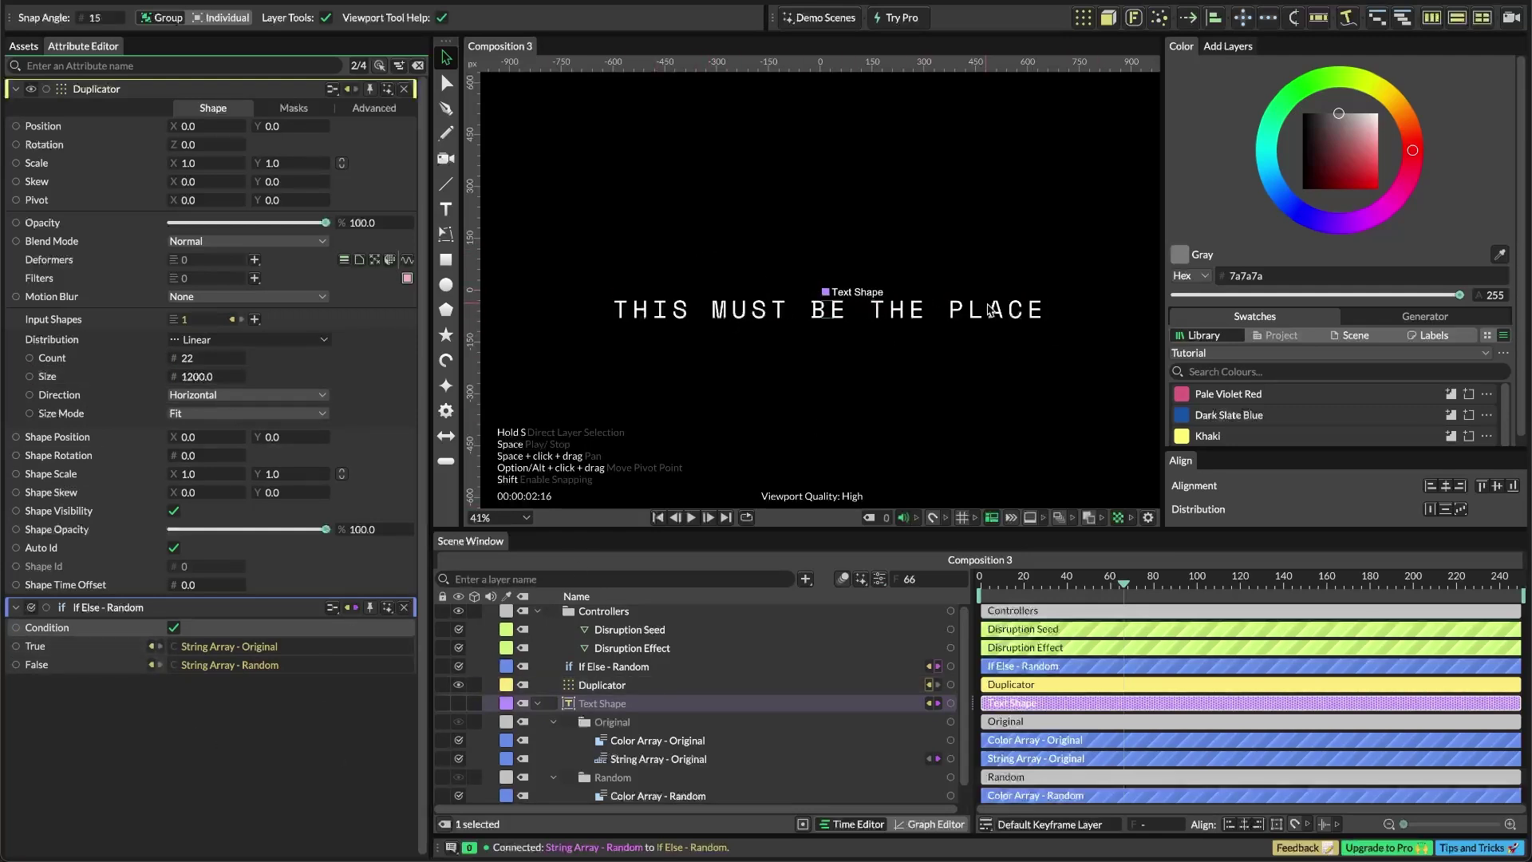
click(538, 611)
click(537, 670)
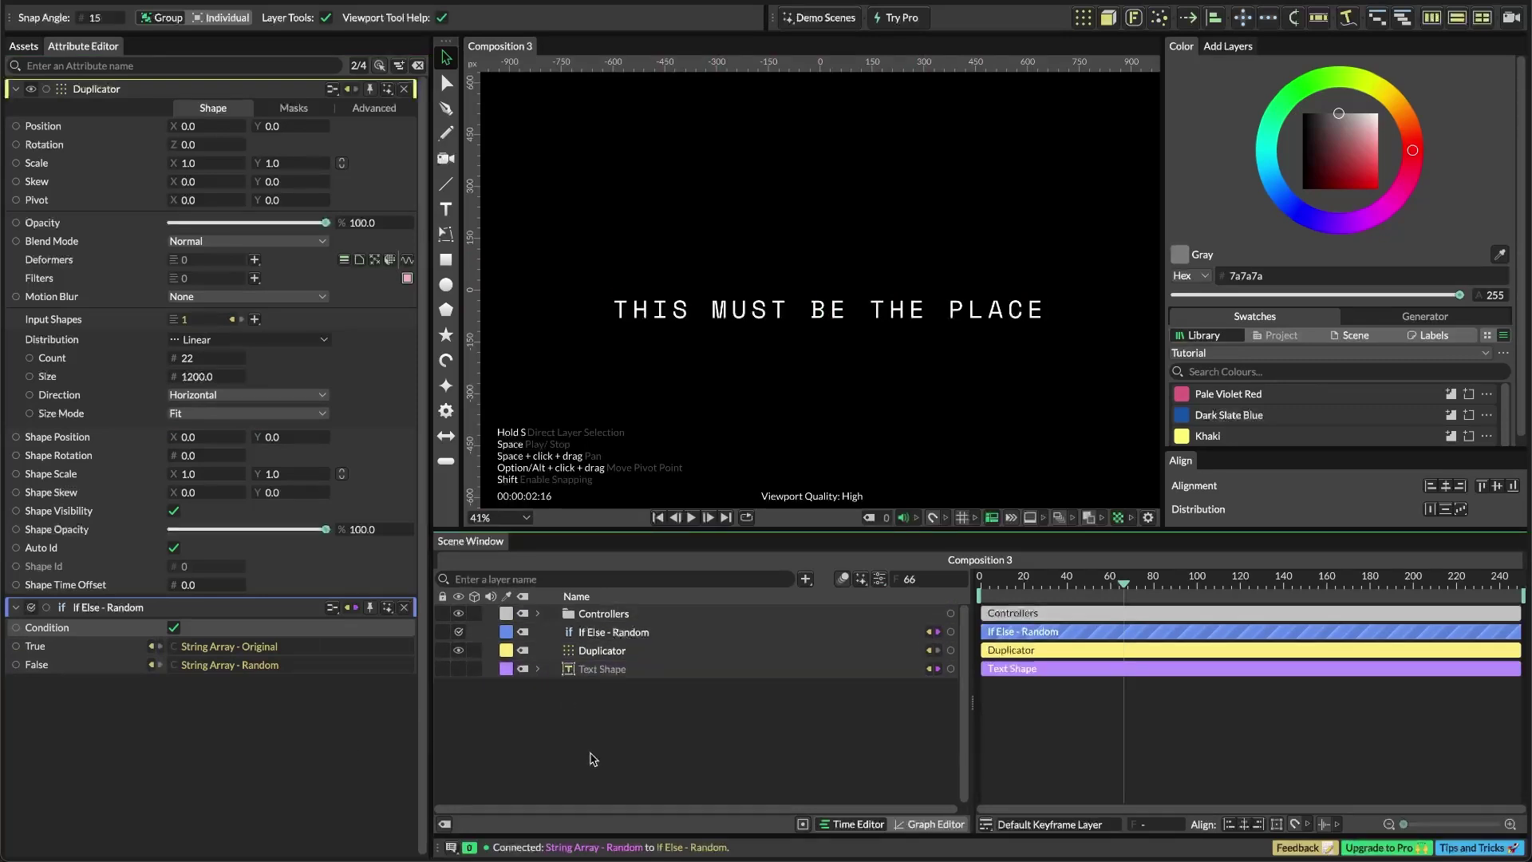
Add a Random behaviour to the composition
key(super+period)
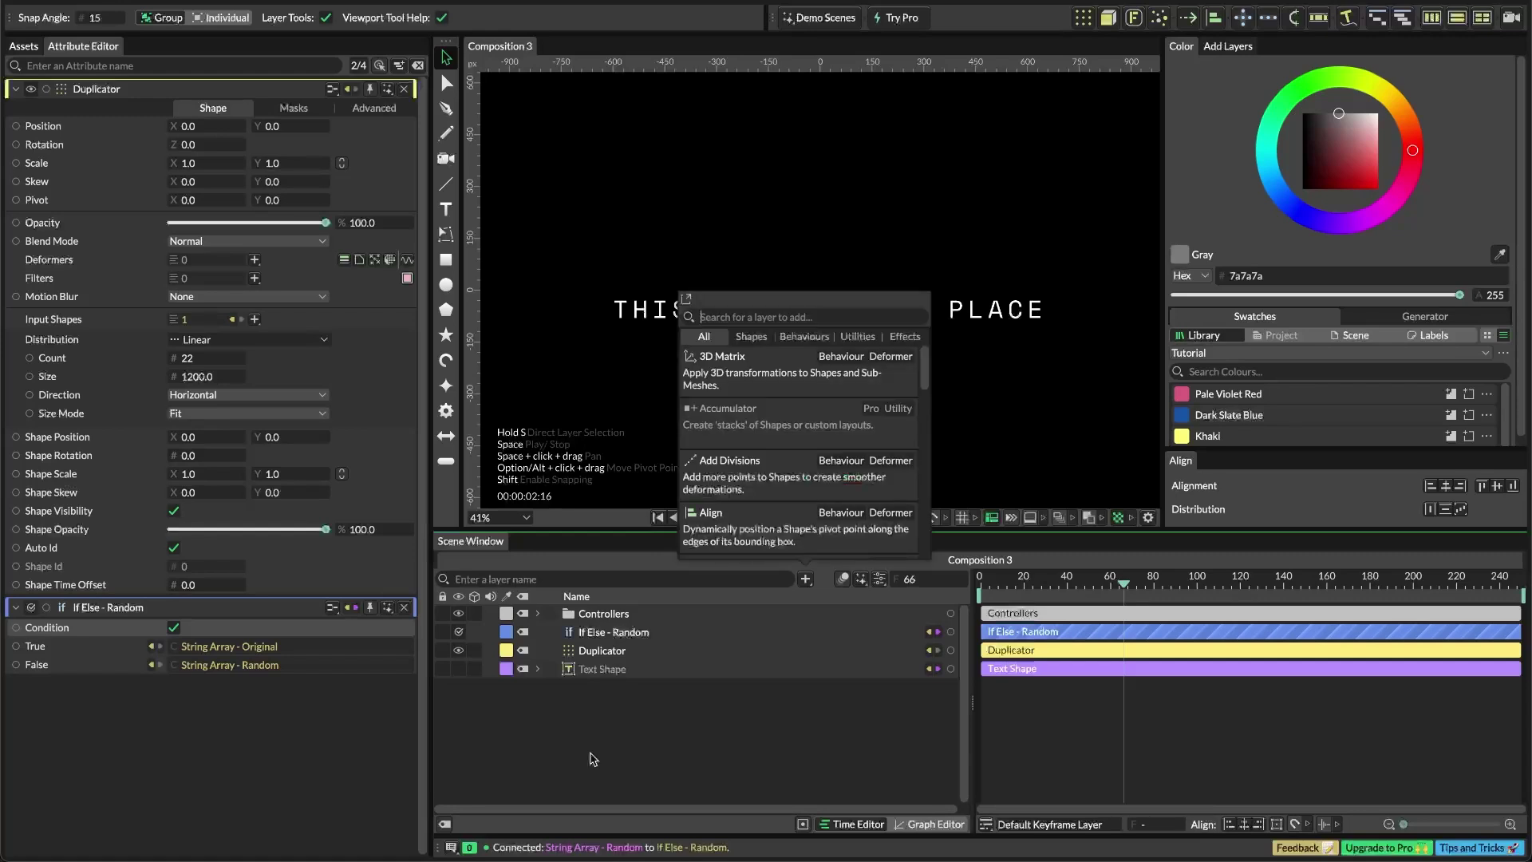
text(random)
key(Return)
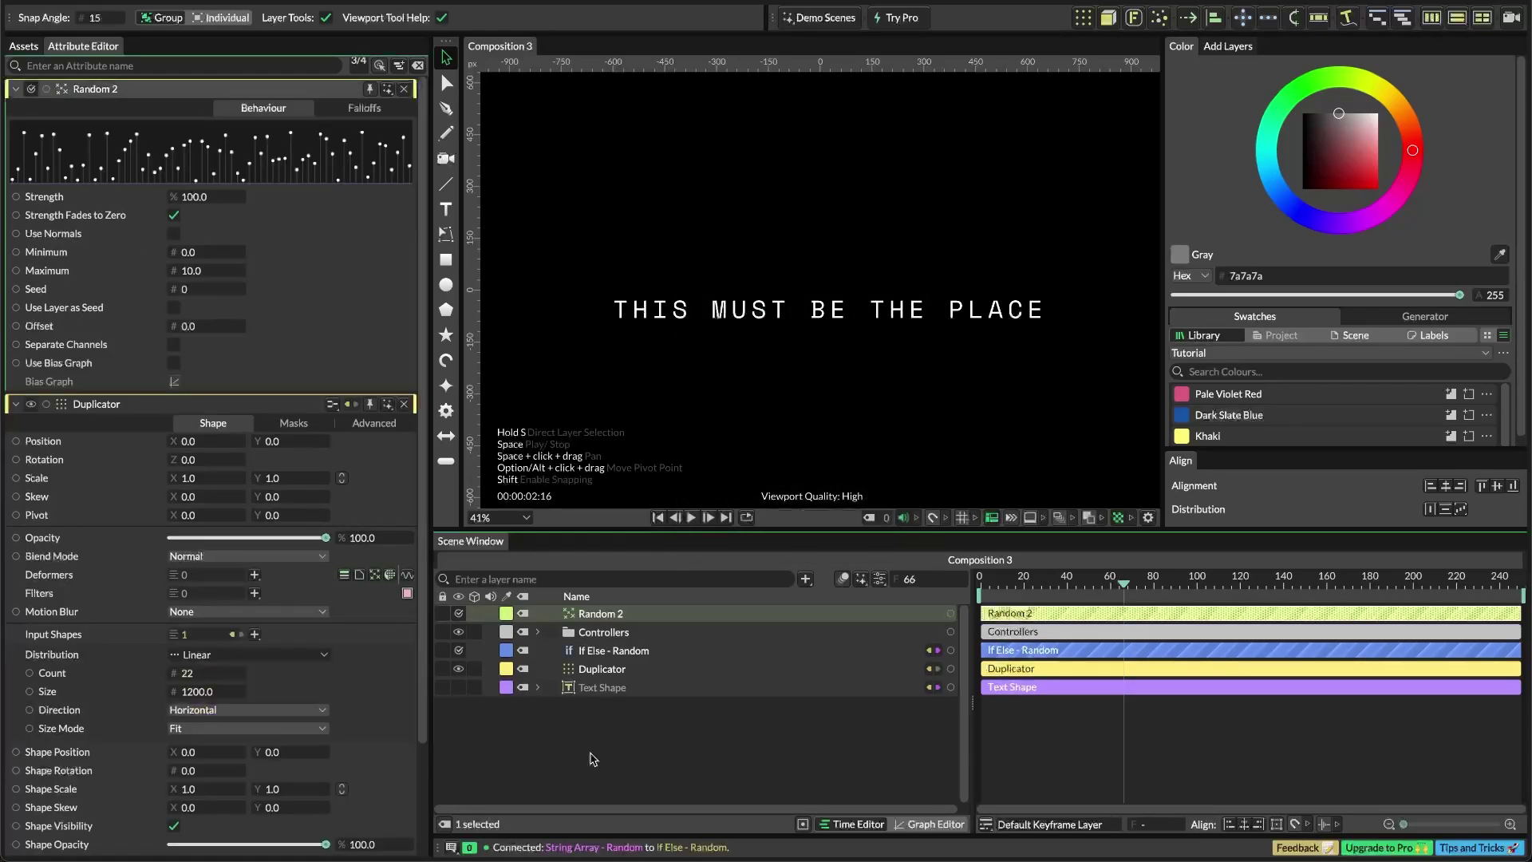
Add a group named Random Evaluation and nest the new Random behaviour inside it
key(super+period)
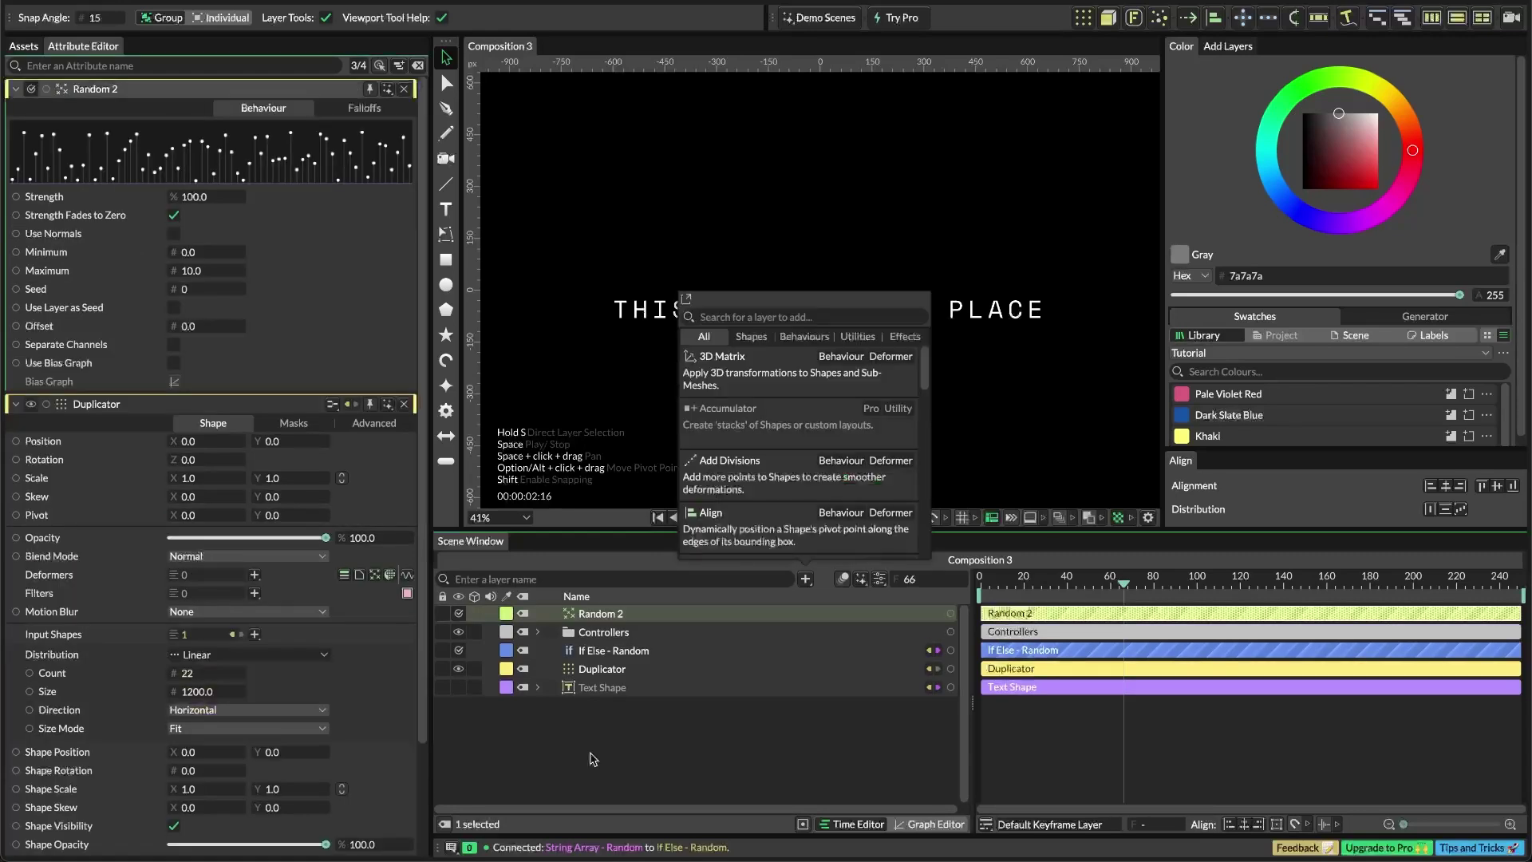
text(grou)
key(Return)
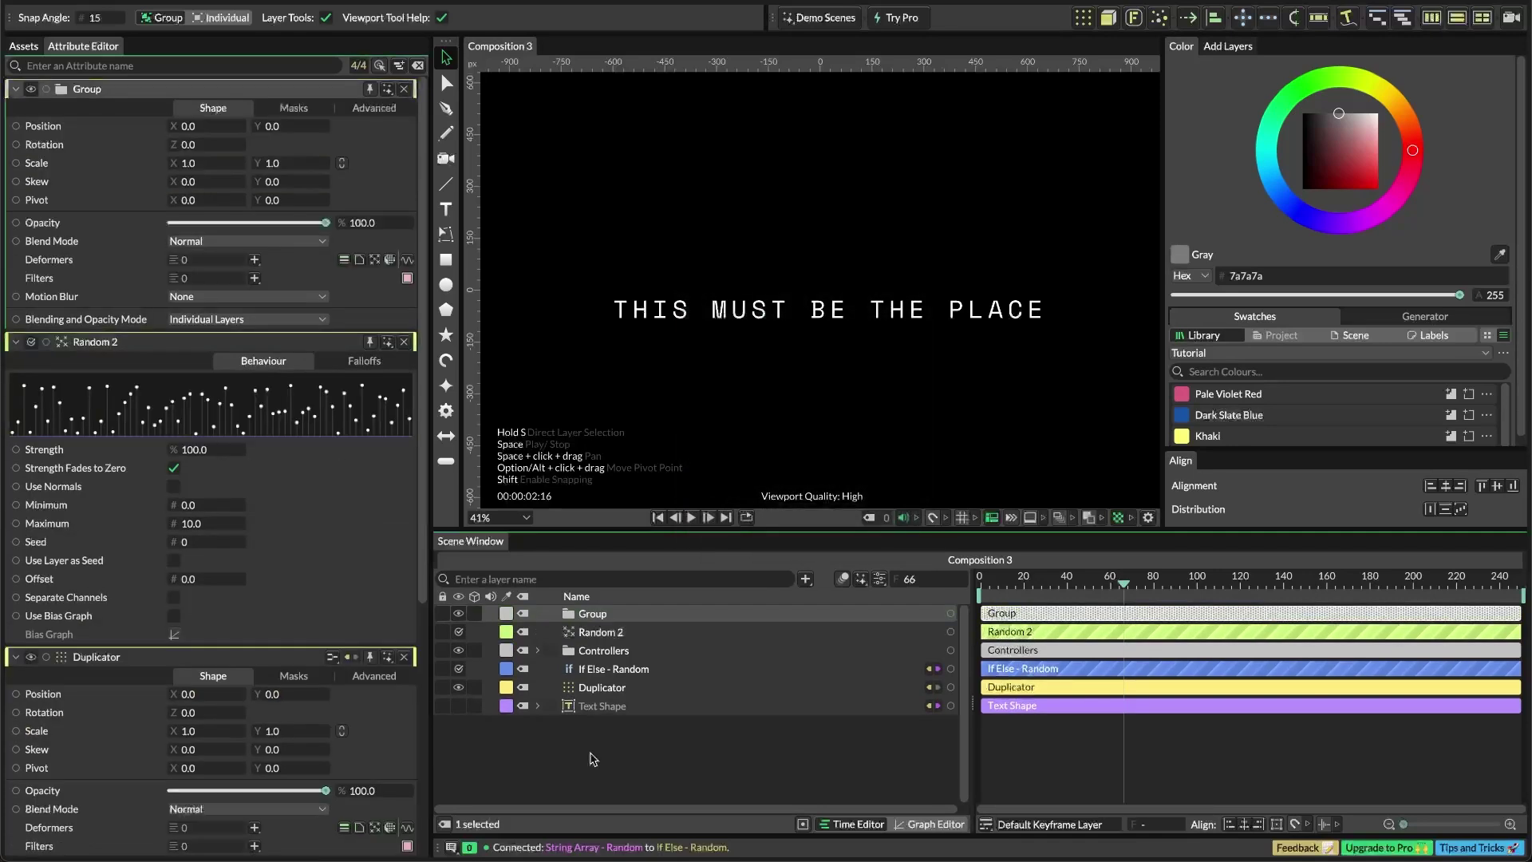
drag(607, 632, 604, 619)
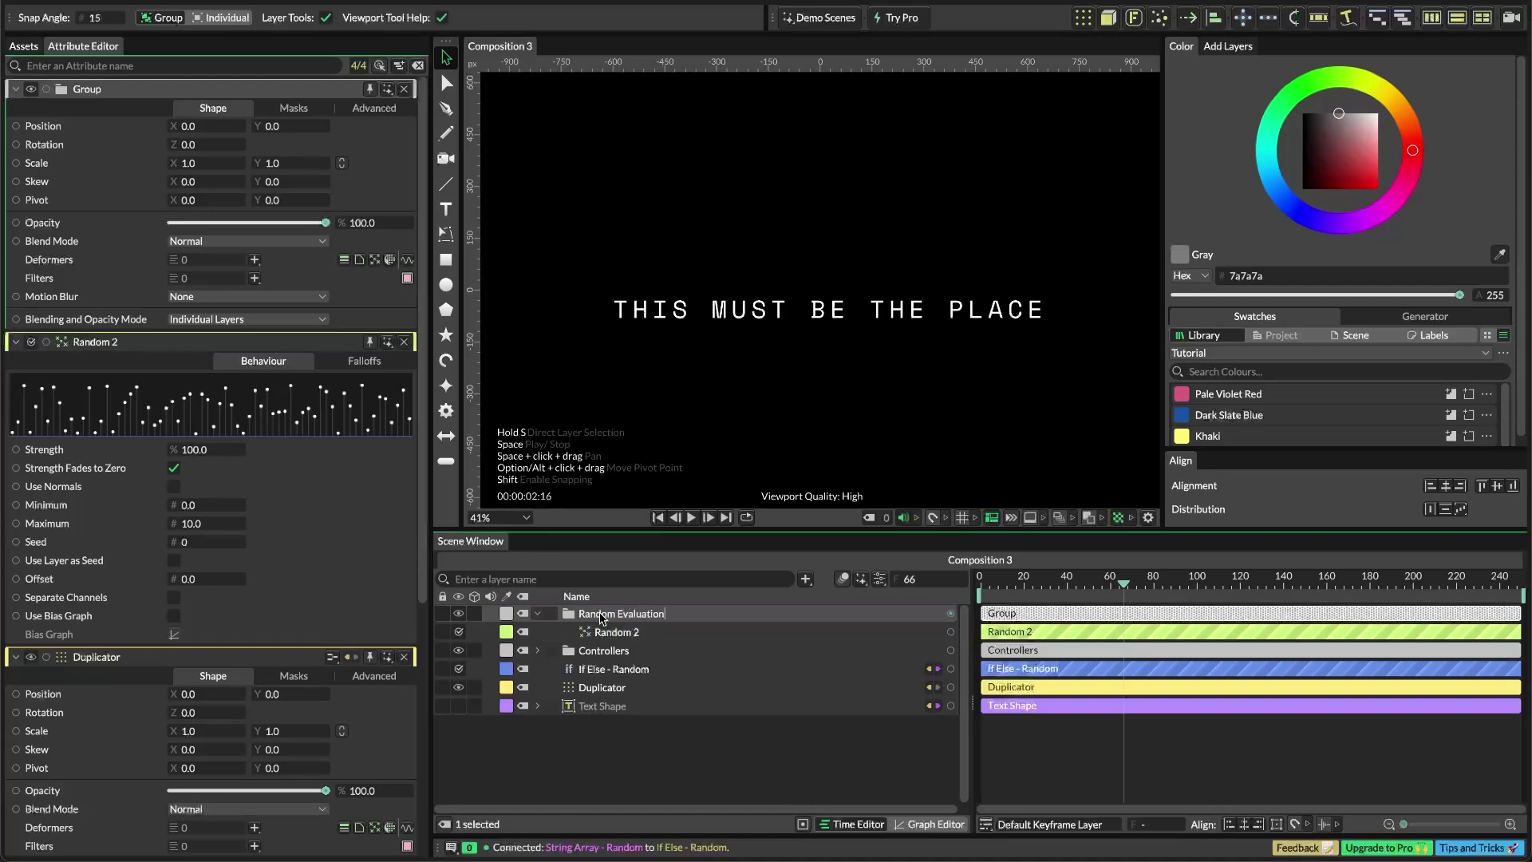
key(Return)
Rename the Random 2 behaviour as Random and set its Maximum to 1
double_click(630, 632)
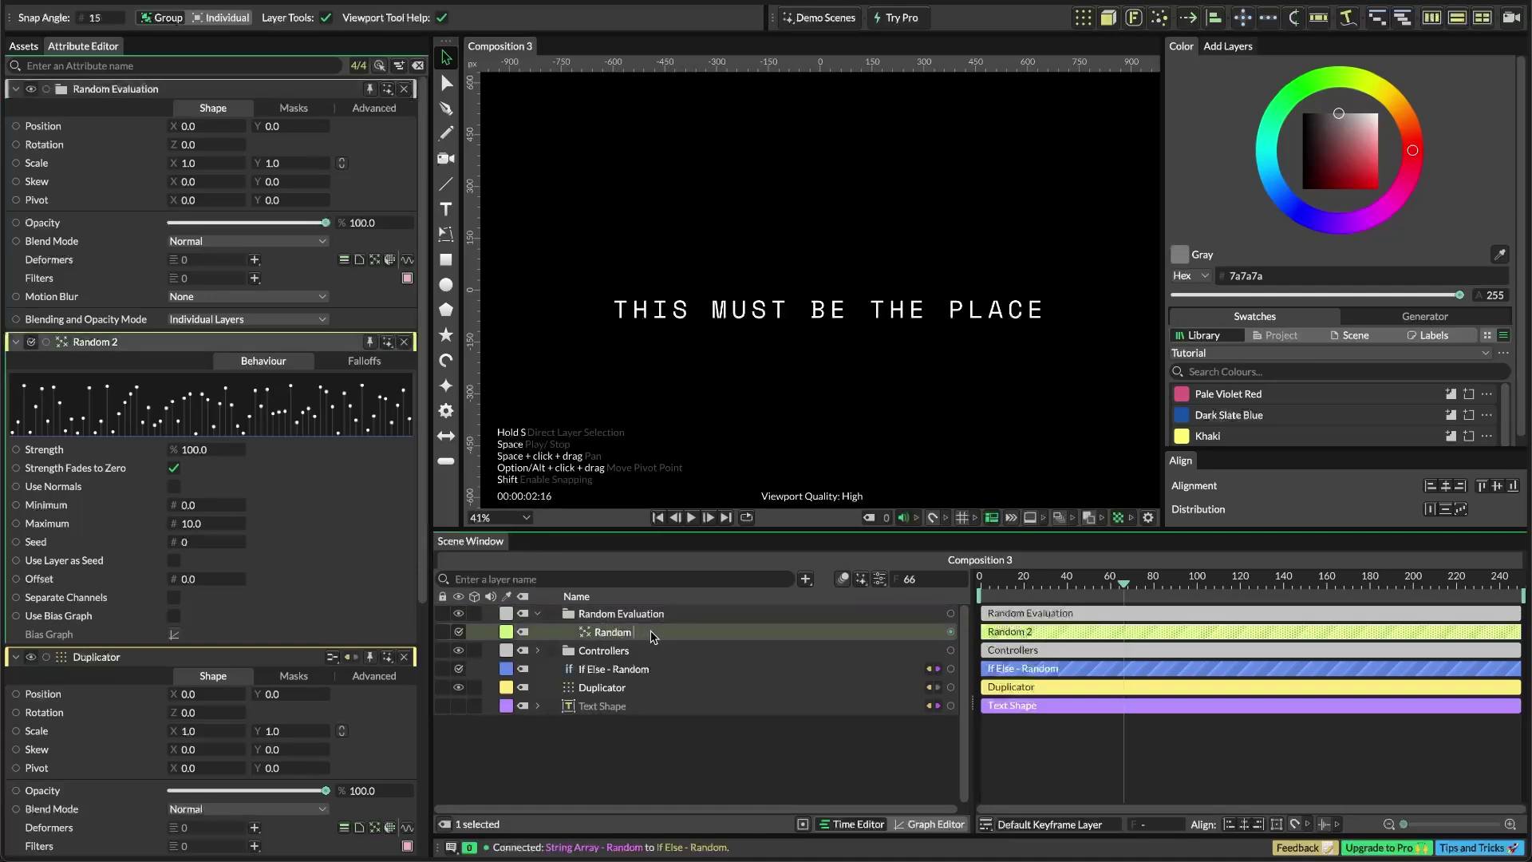
key(Return)
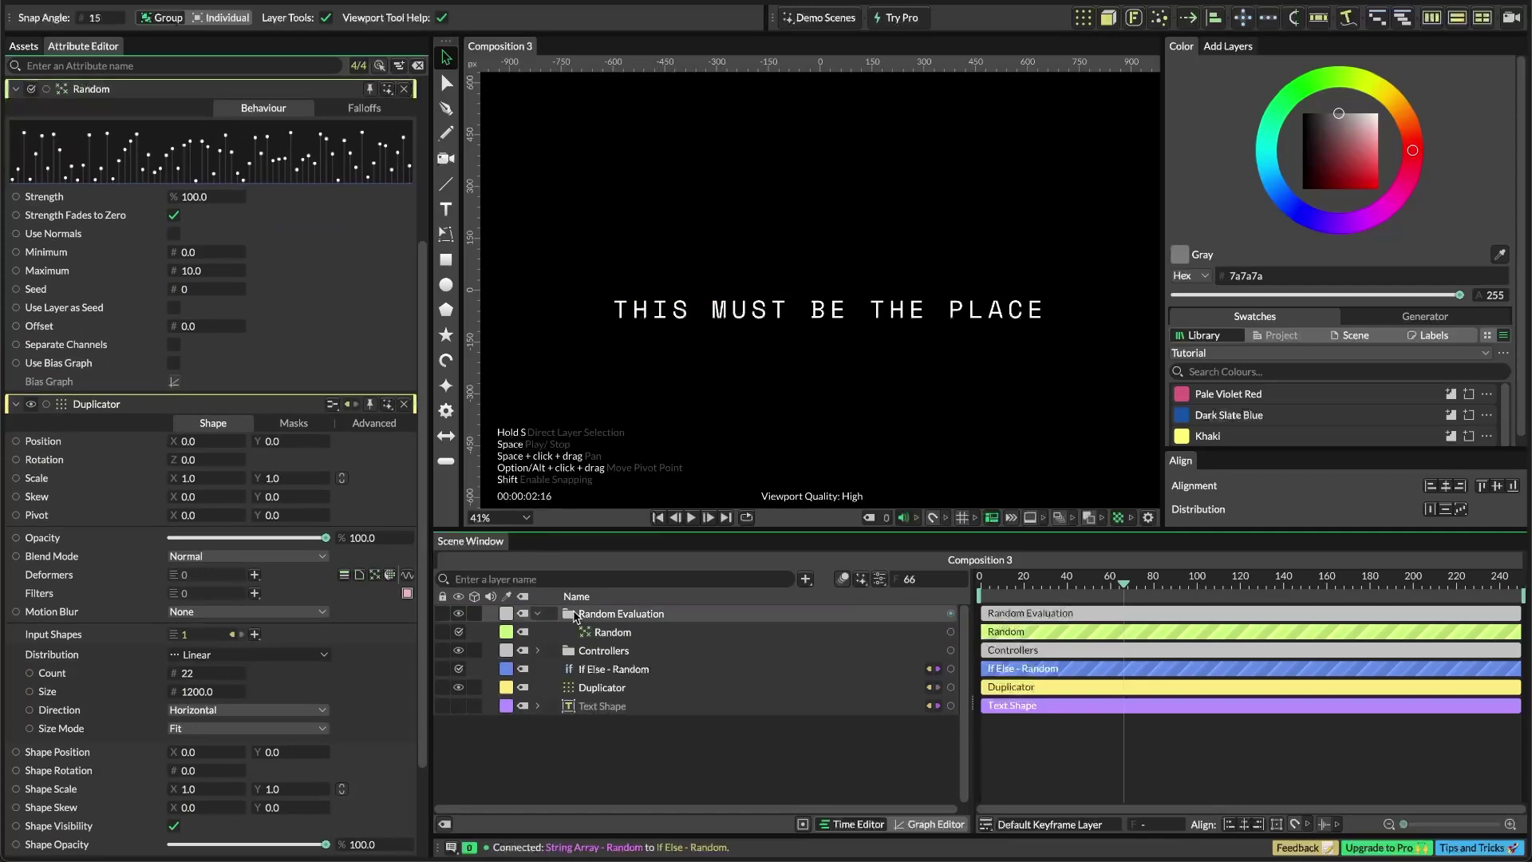
click(614, 632)
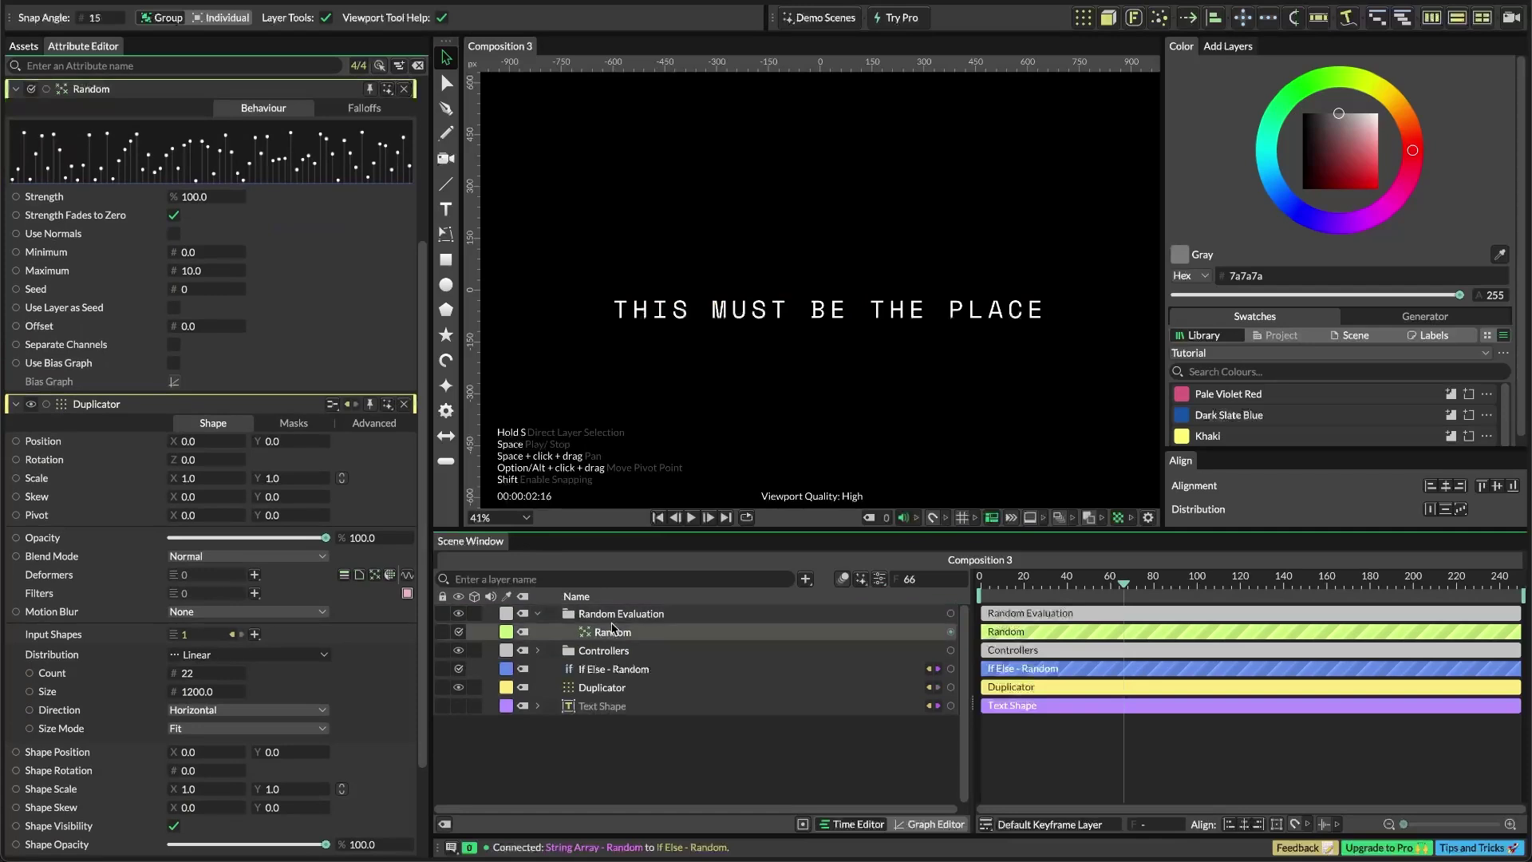
click(201, 271)
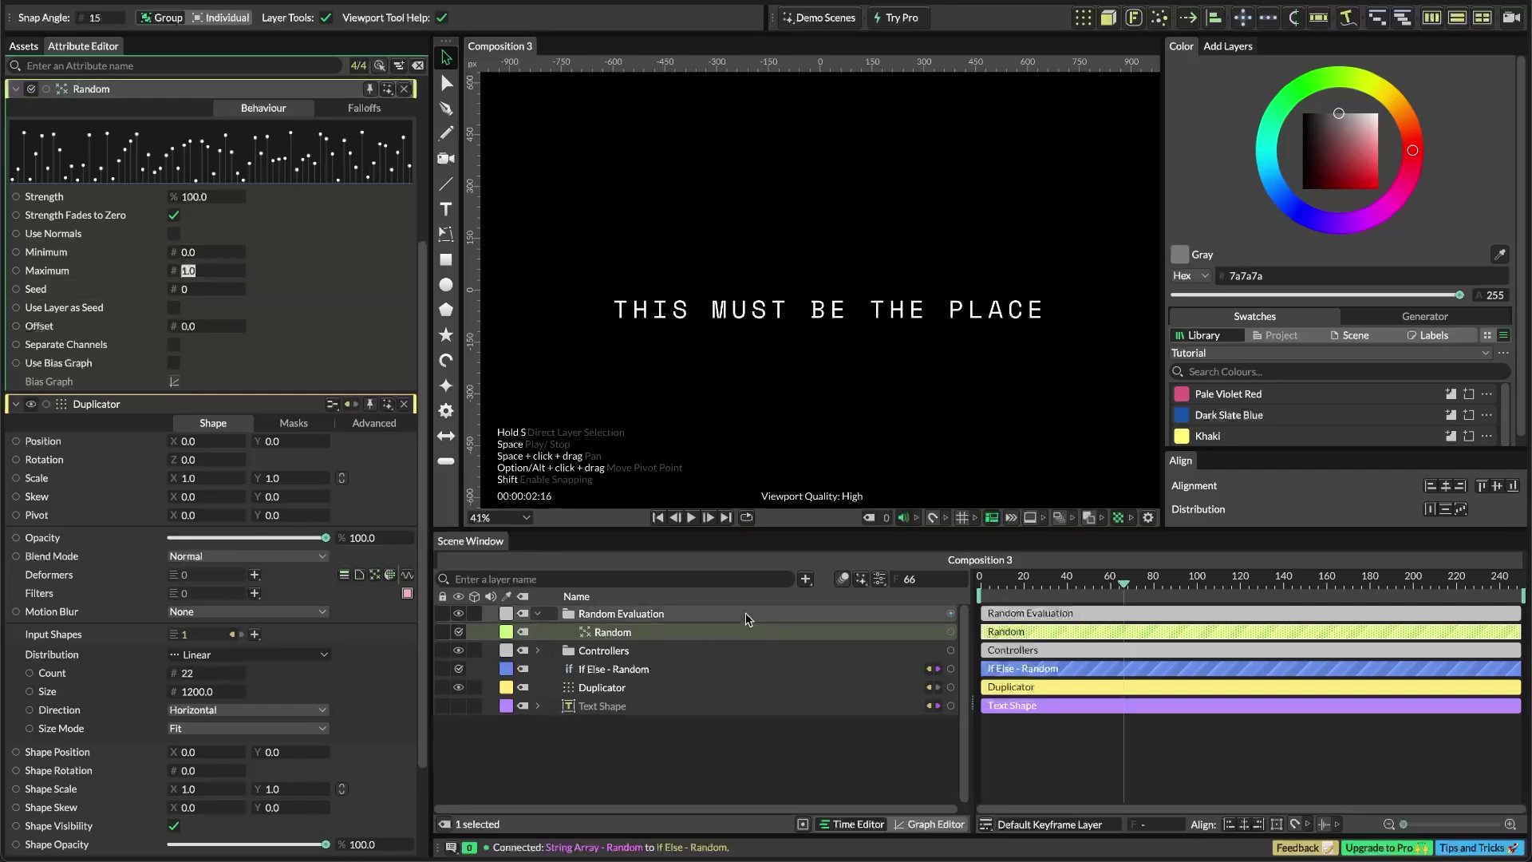
click(705, 751)
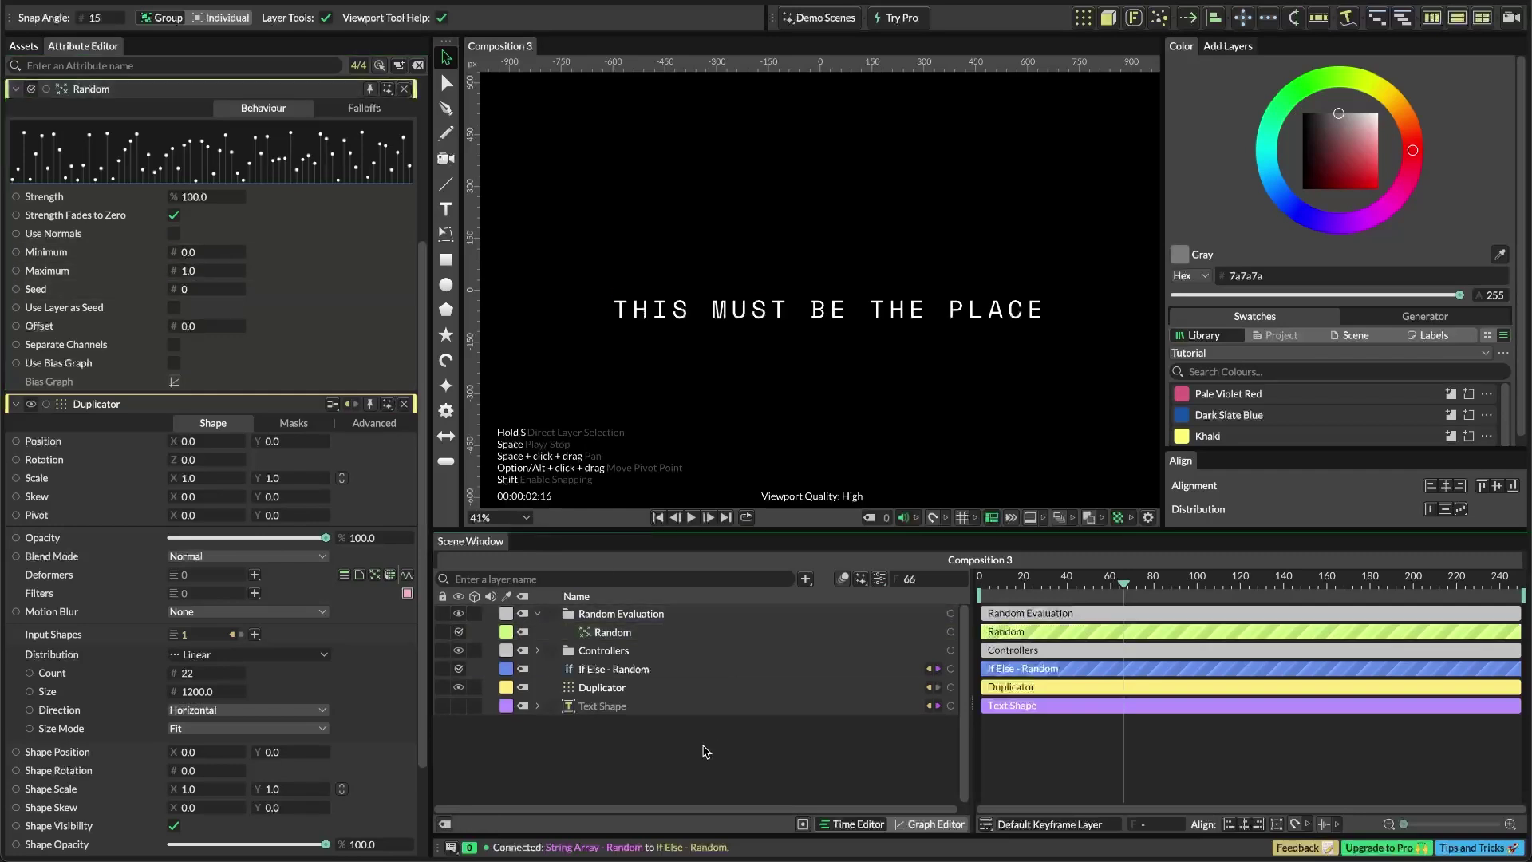
Add a Comparison utility and place it inside the Random Evaluation group
key(Tab)
text(comp)
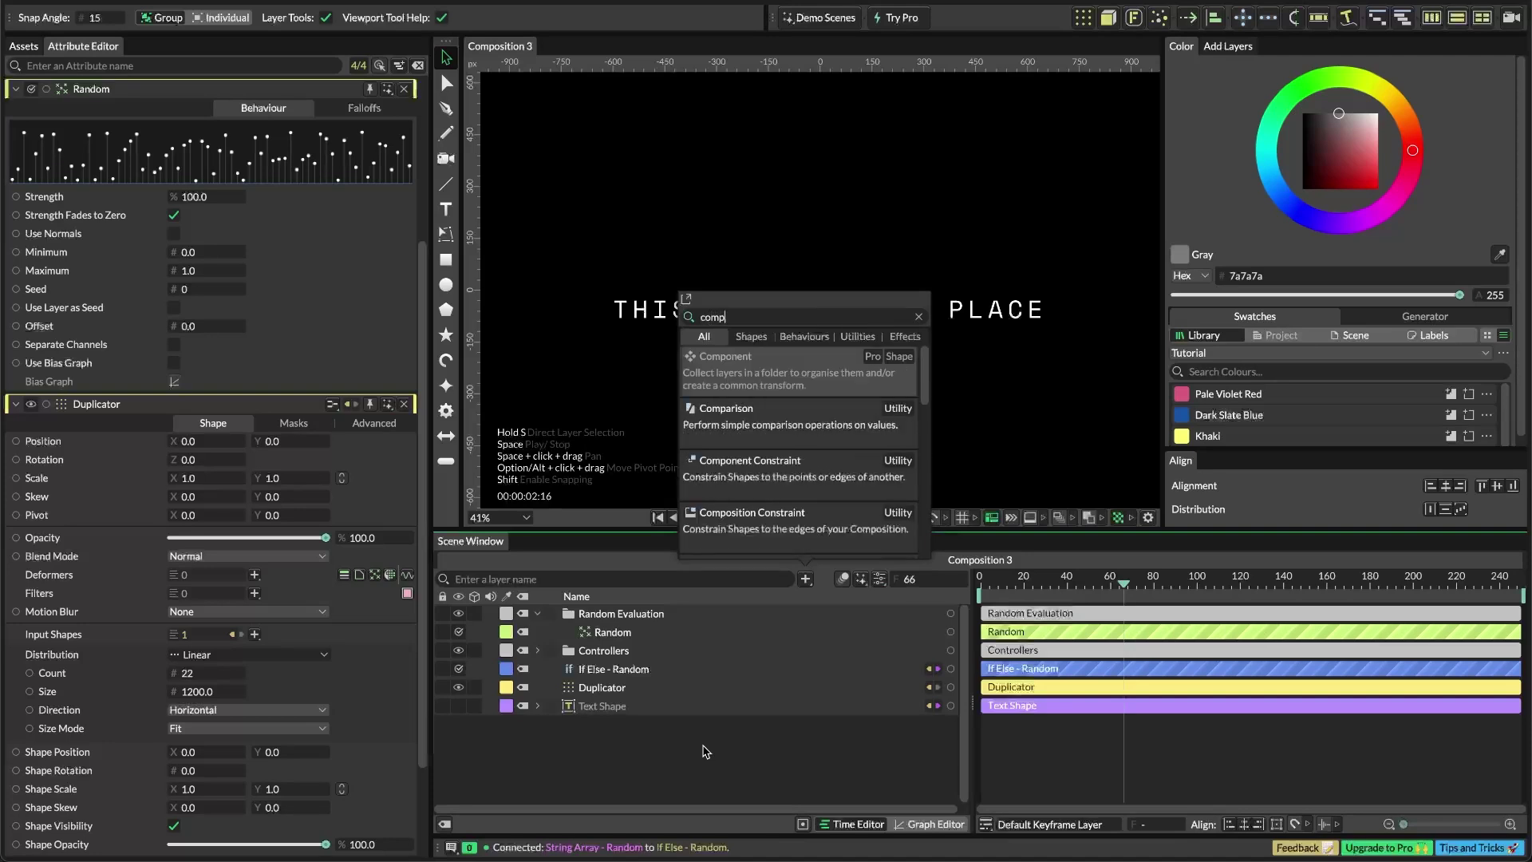
key(Down)
key(Return)
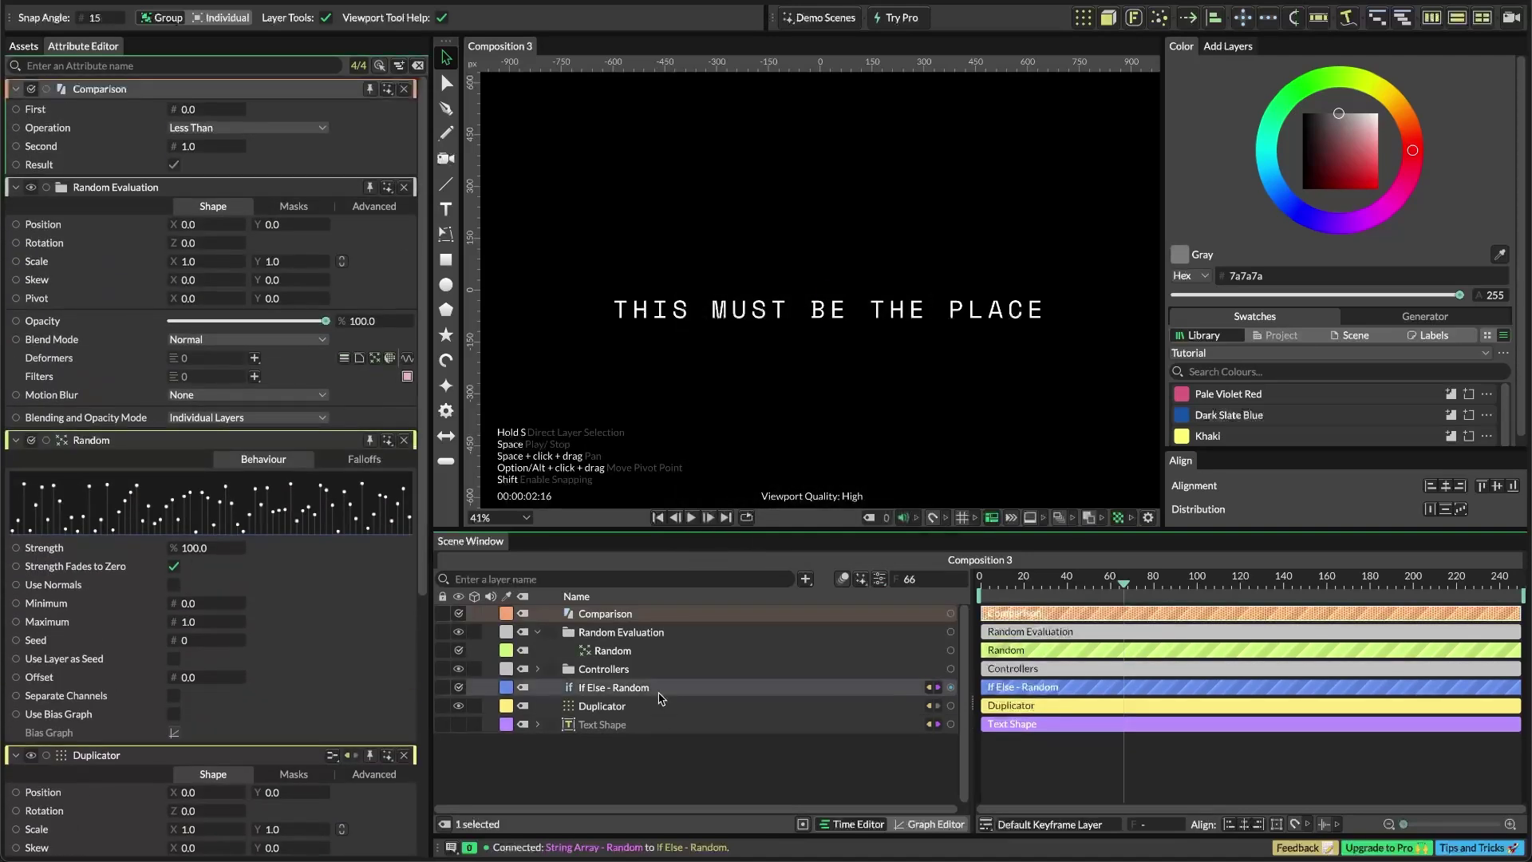
drag(616, 614, 615, 633)
Connect the Random behaviour to the First input of the Comparison
click(630, 652)
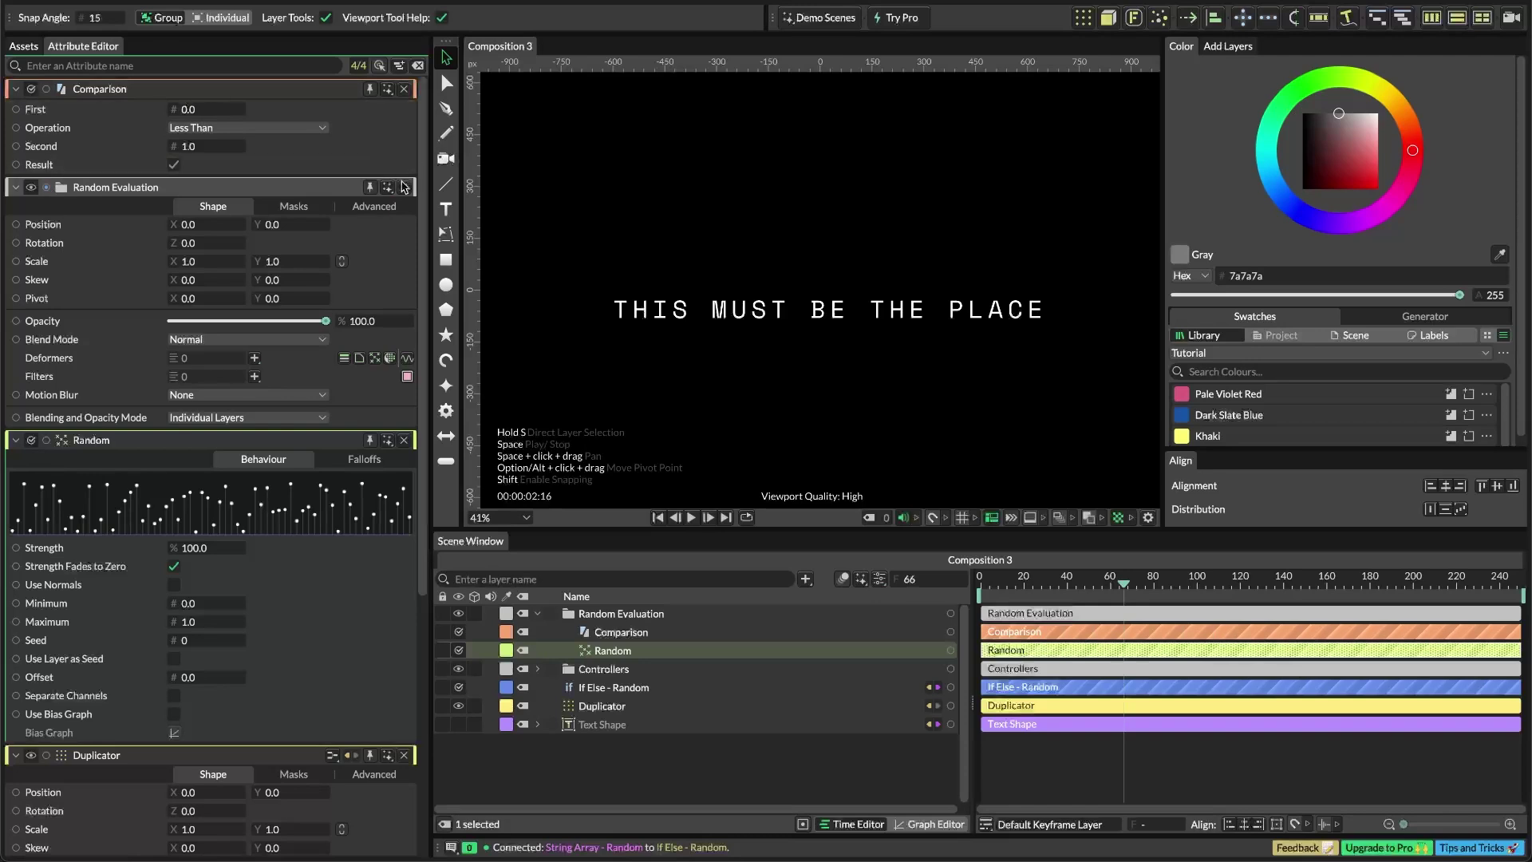
click(48, 188)
drag(46, 189, 191, 109)
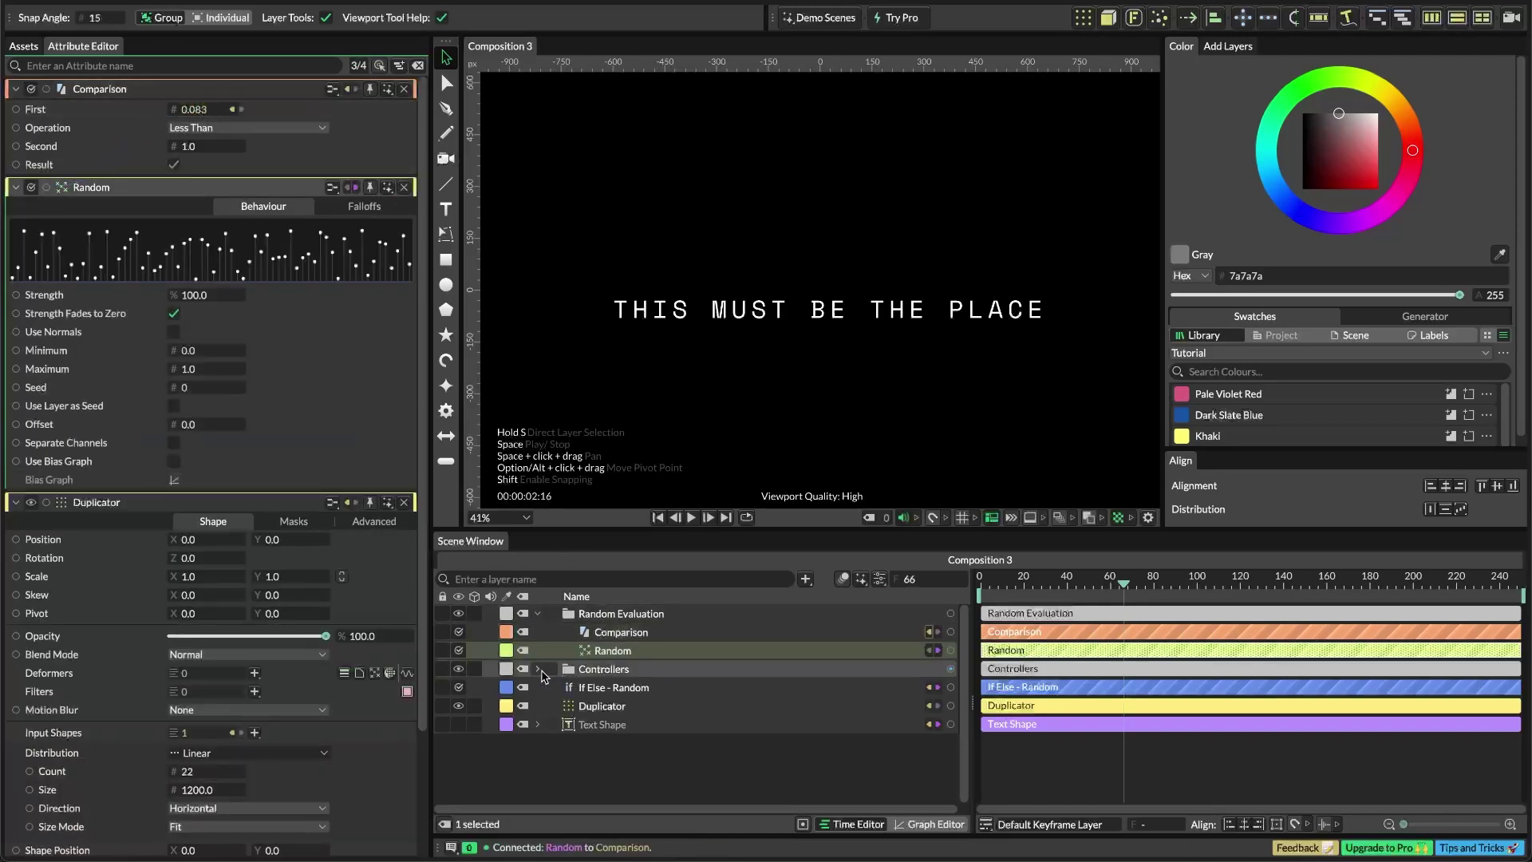
Connect Disruption Effect from the Controllers group to the Comparison's Second input, and remove Random from the displayed attributes
click(539, 672)
click(920, 706)
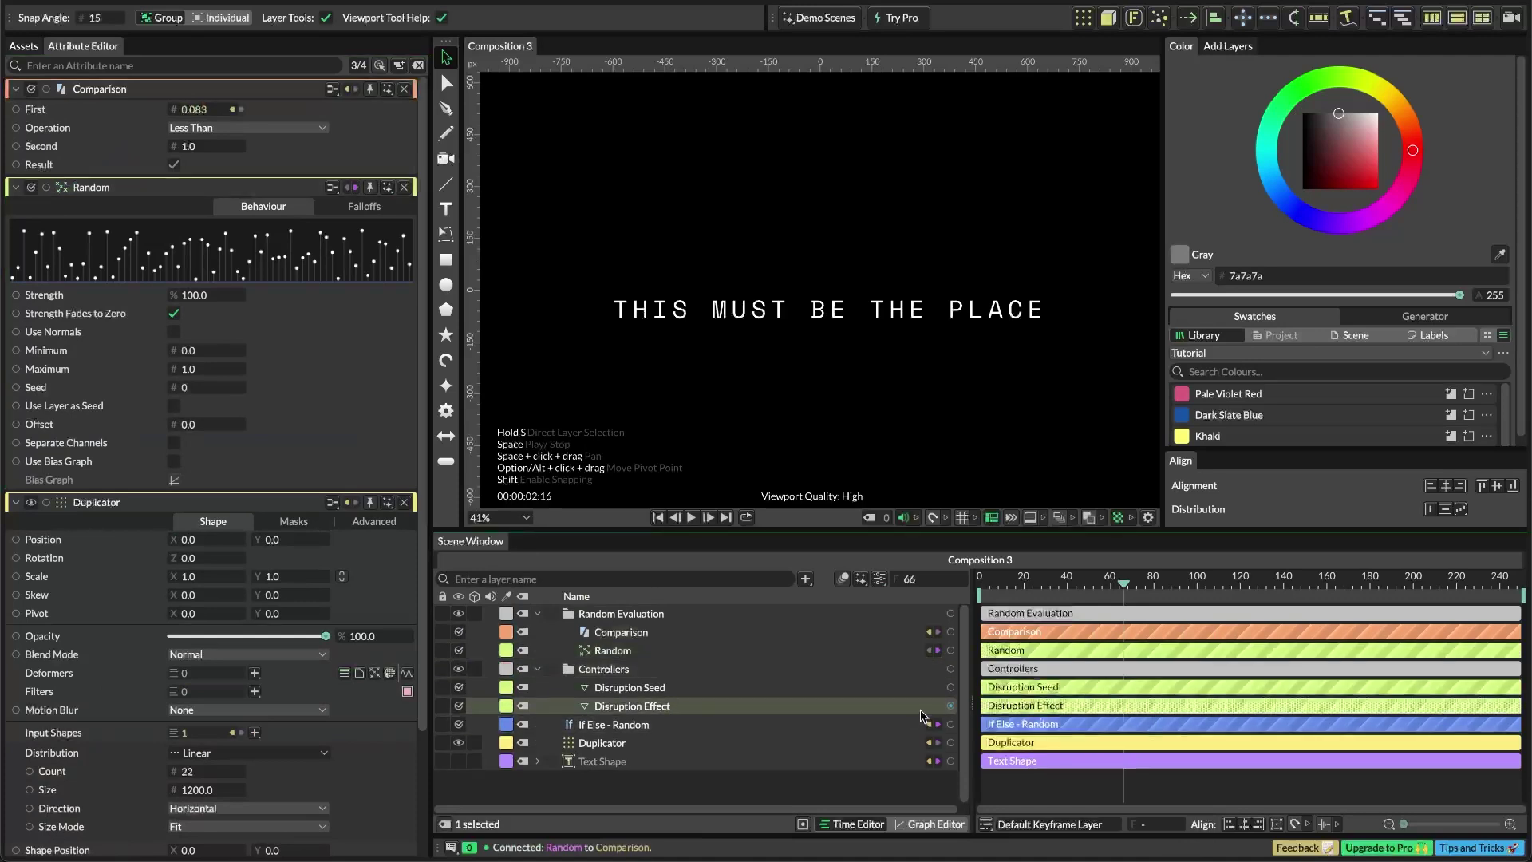
drag(950, 705, 191, 146)
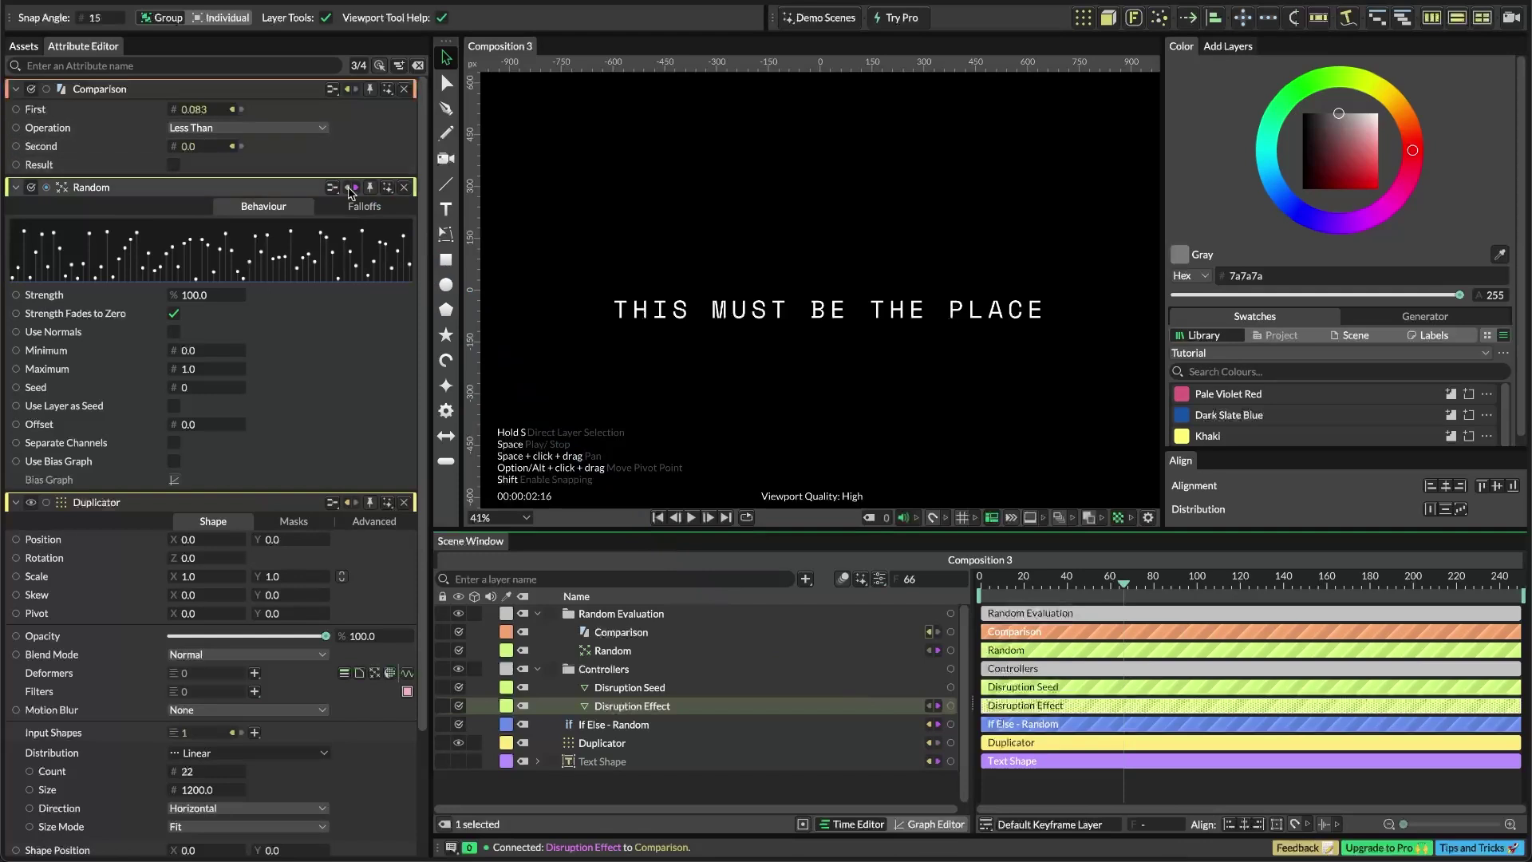
click(403, 187)
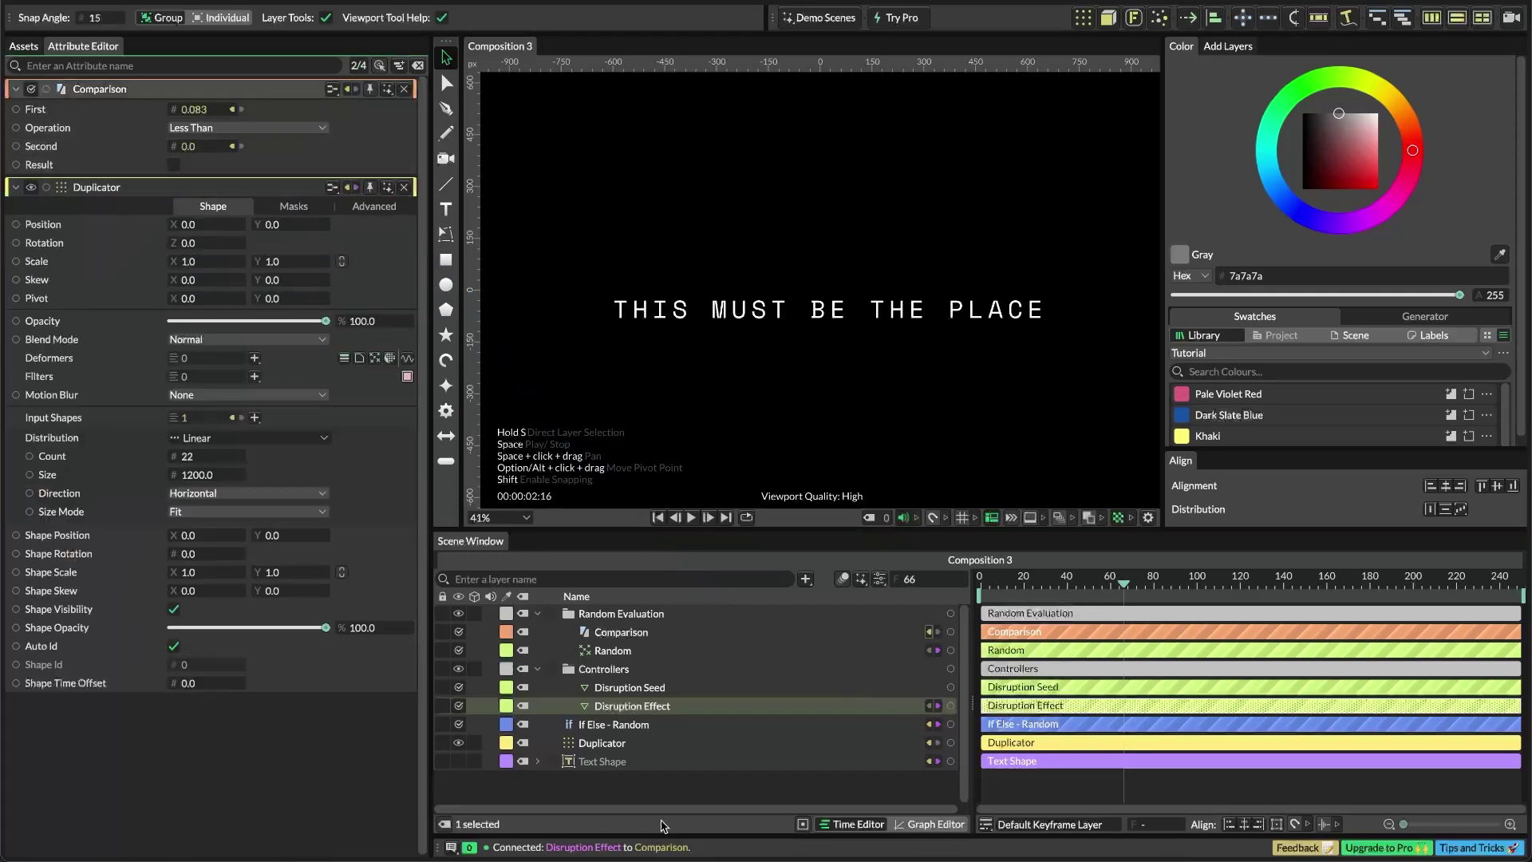
Connect the Comparison's Result to the Condition of If Else - Random, and save the scene
click(592, 727)
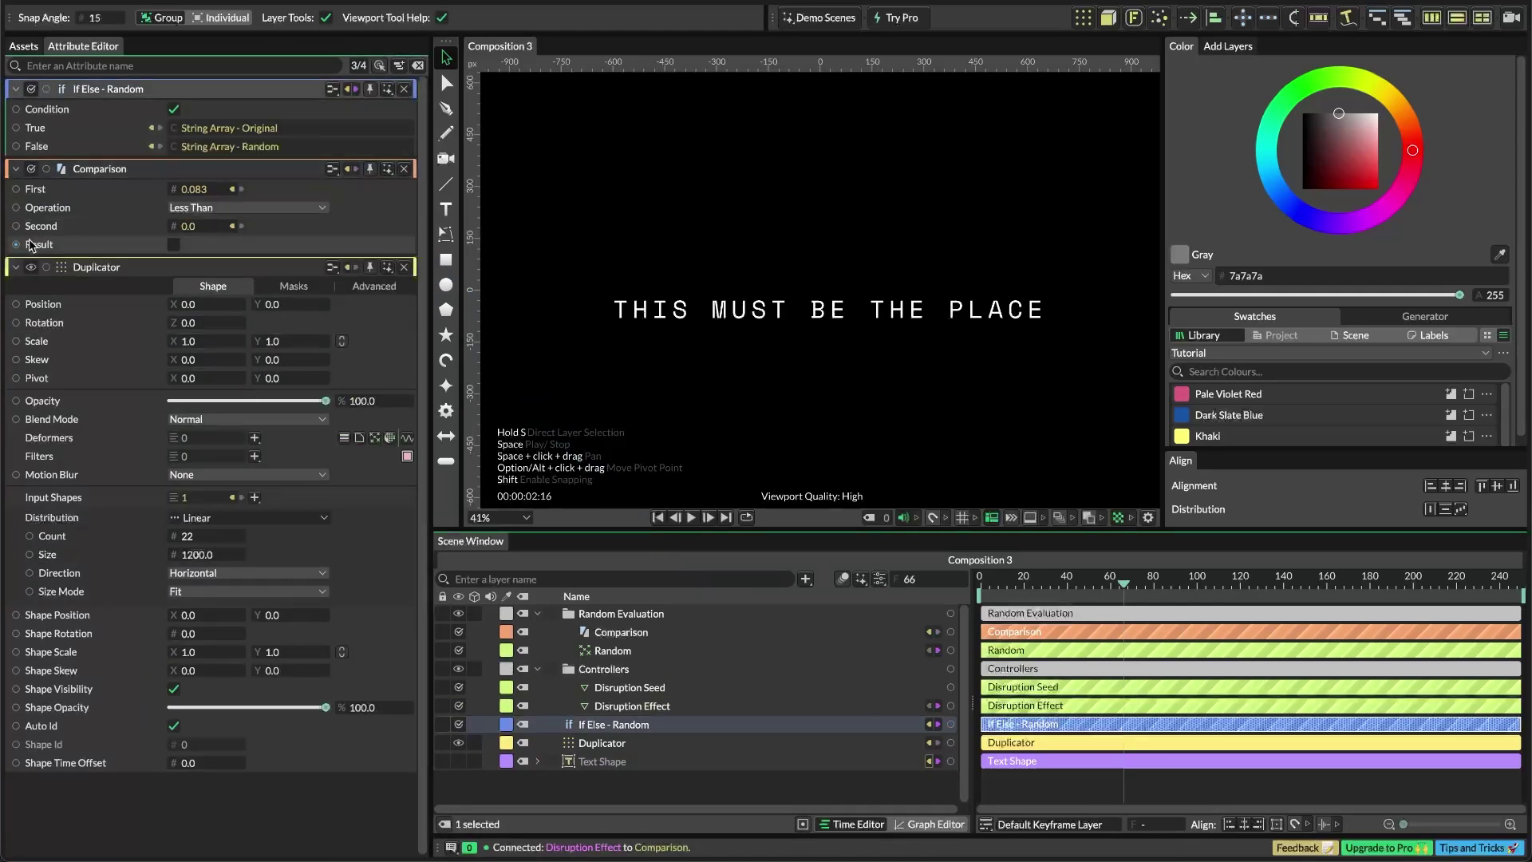
drag(16, 244, 175, 109)
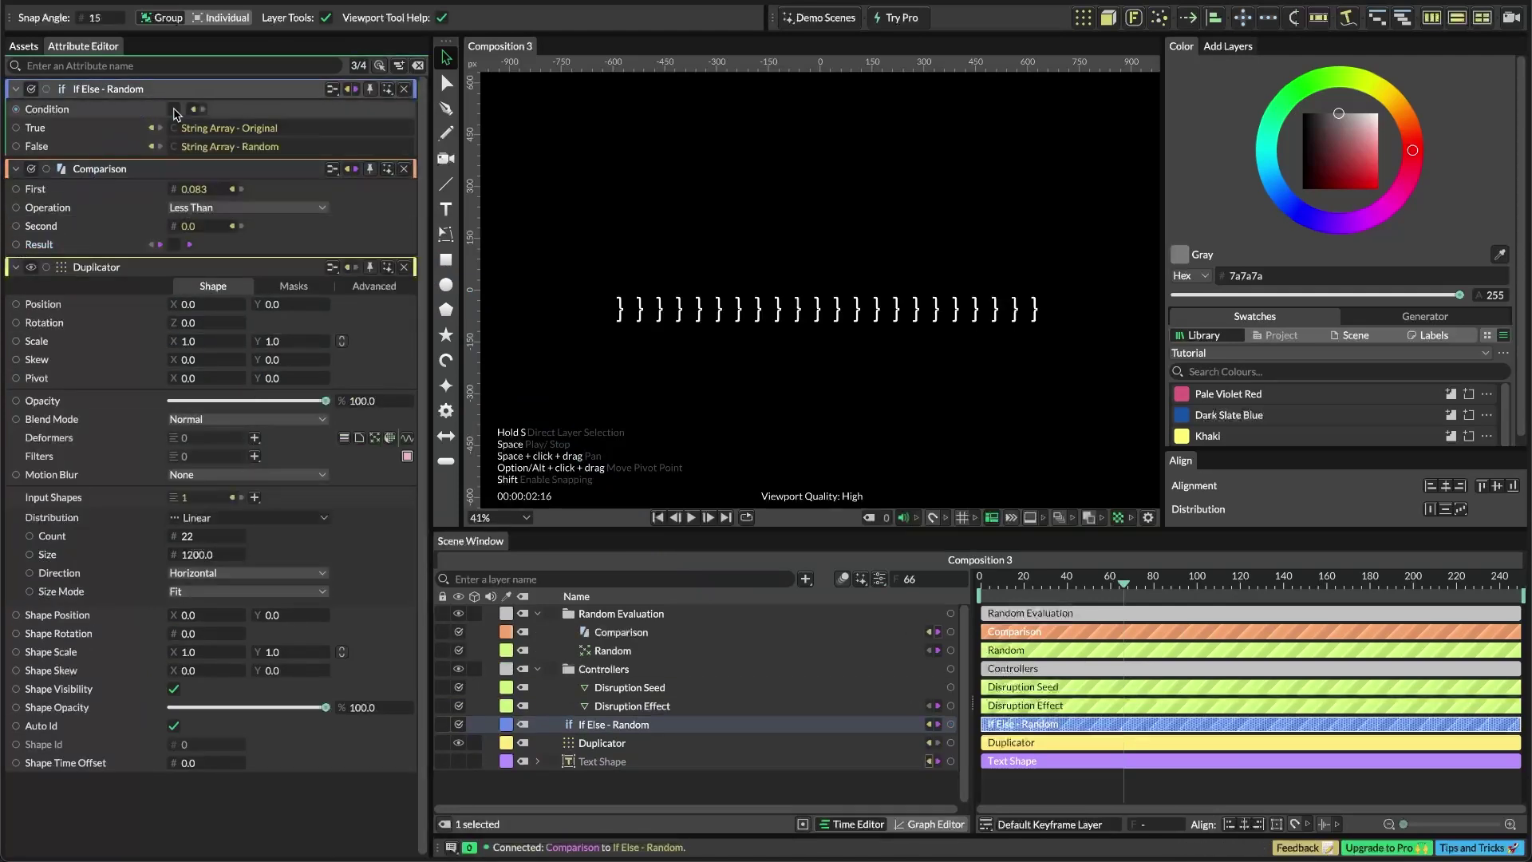
click(650, 800)
key(super+s)
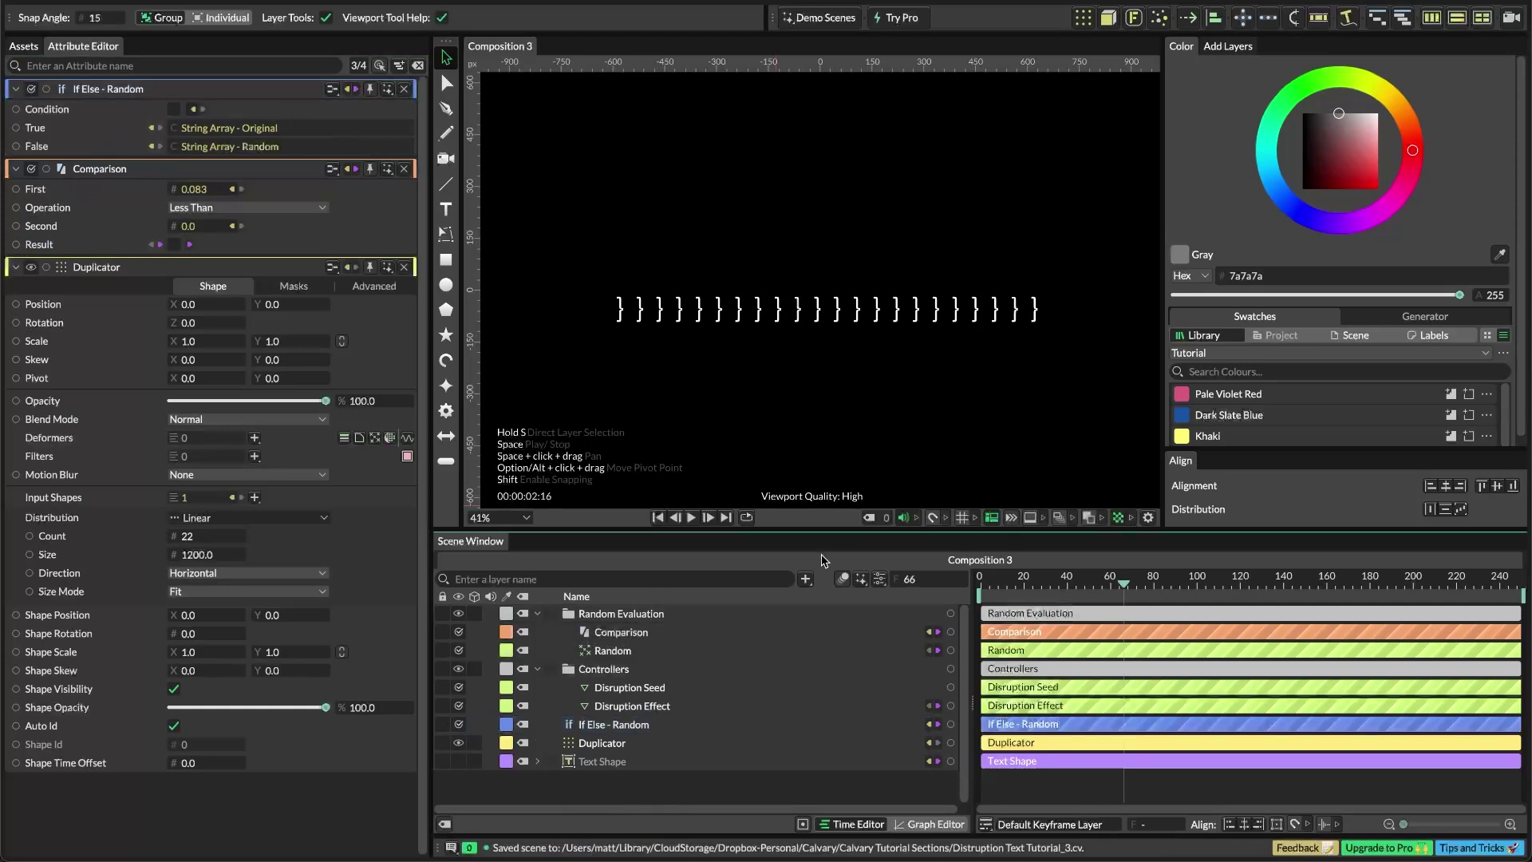
Raise the Strength of Disruption Effect to 32% to test the letter switching
click(647, 653)
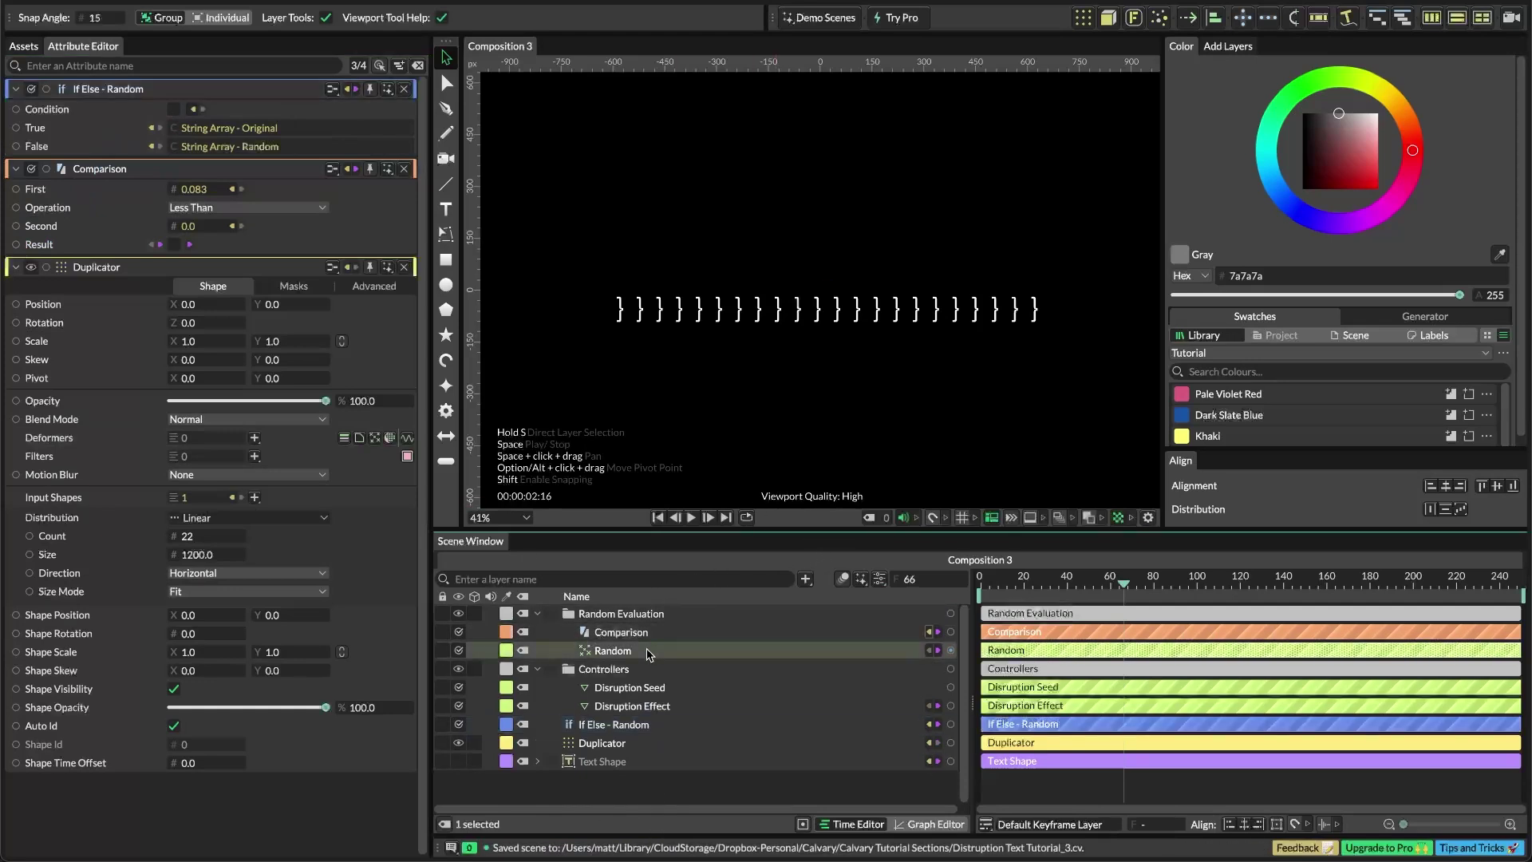
click(662, 705)
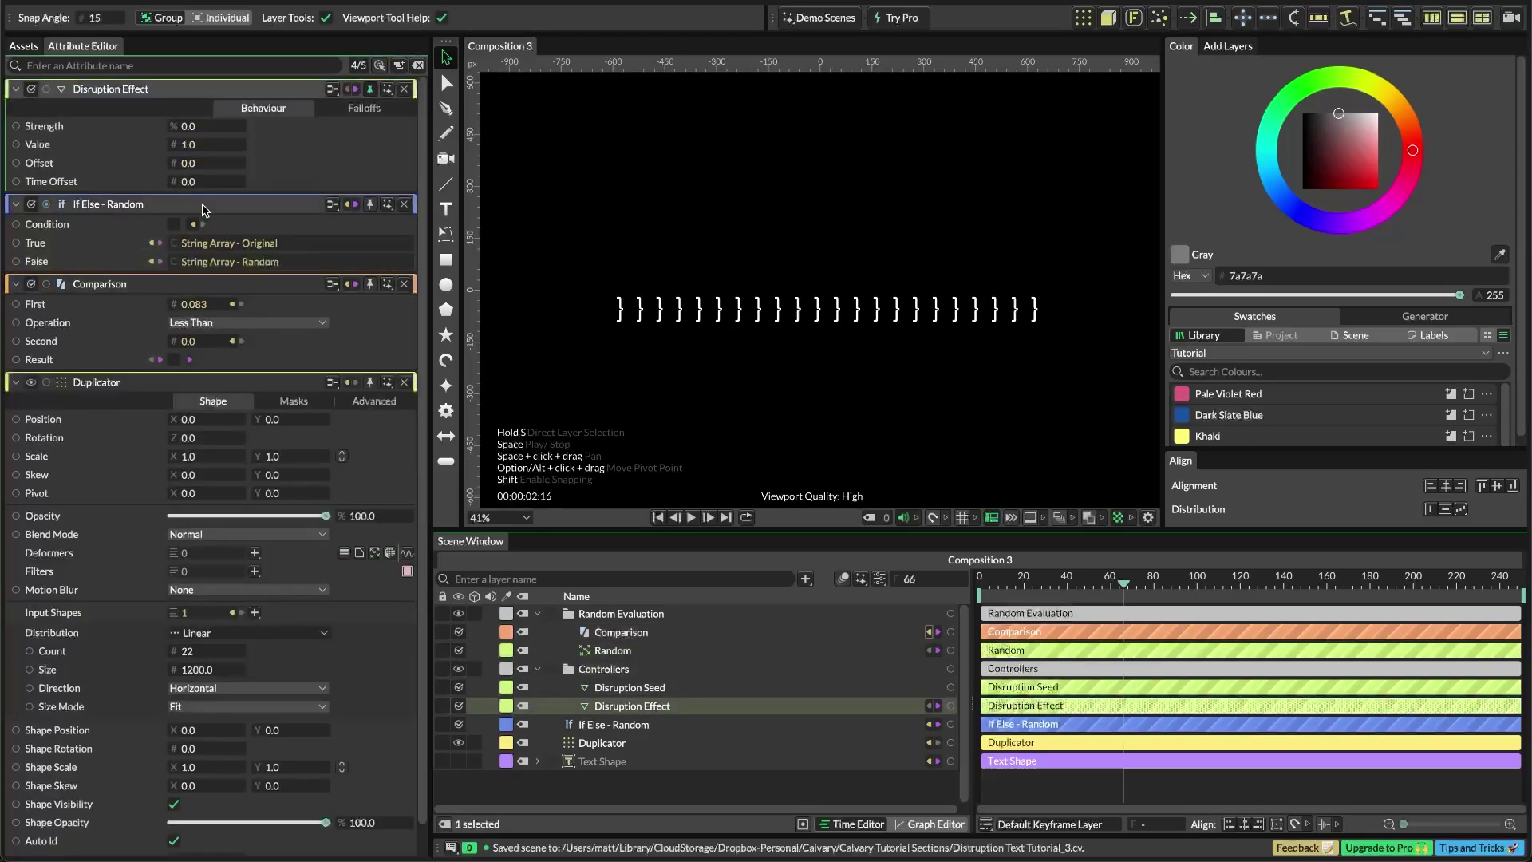
drag(183, 136, 223, 136)
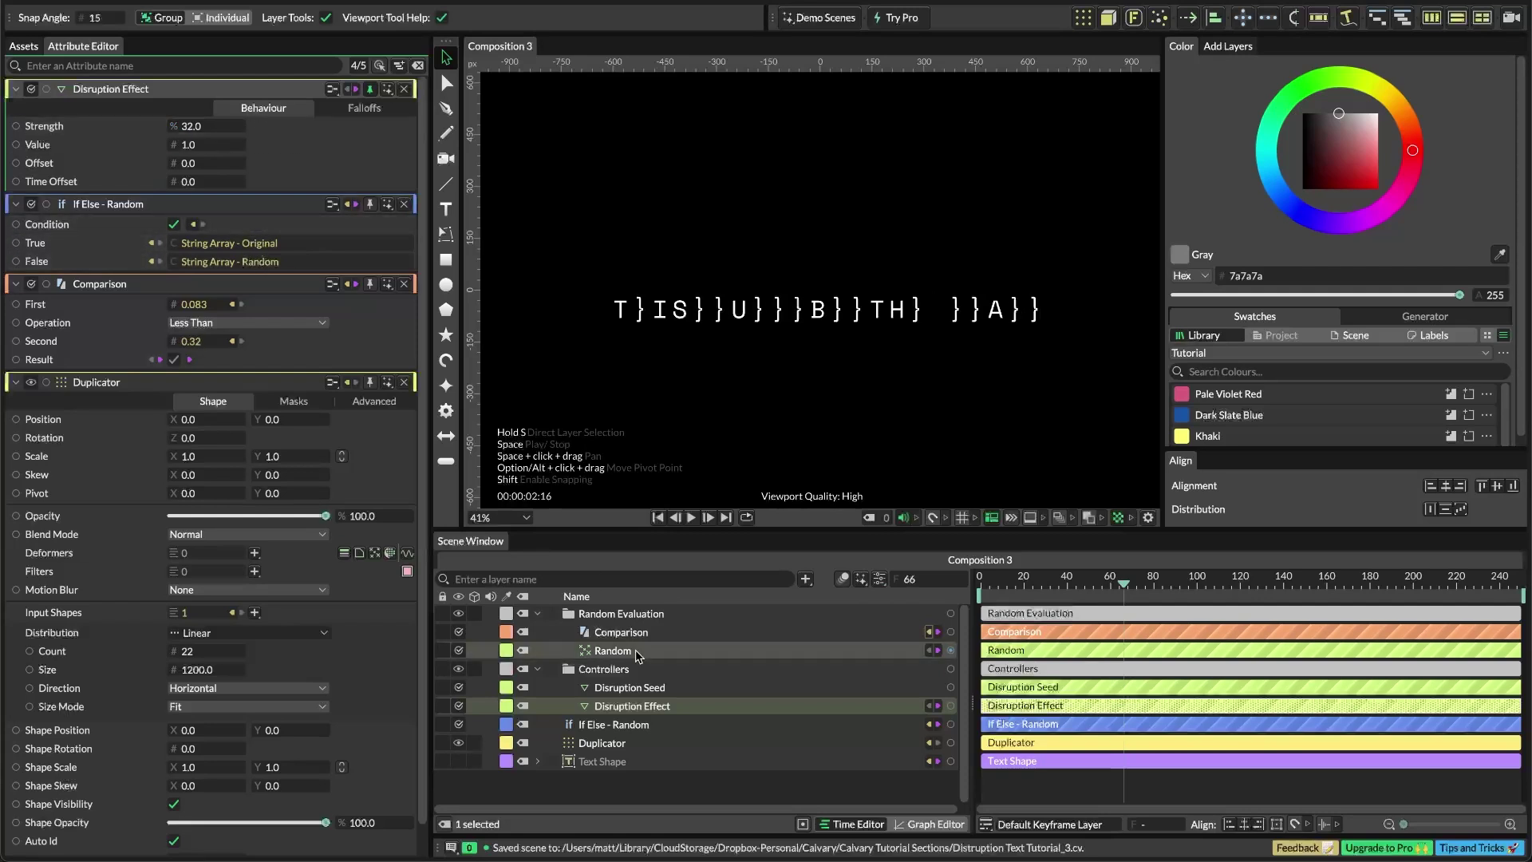
Swap the If Else - Random inputs, replacing False with String Array - Original and True with String Array - Random
click(538, 760)
scroll(543, 750, down, 3)
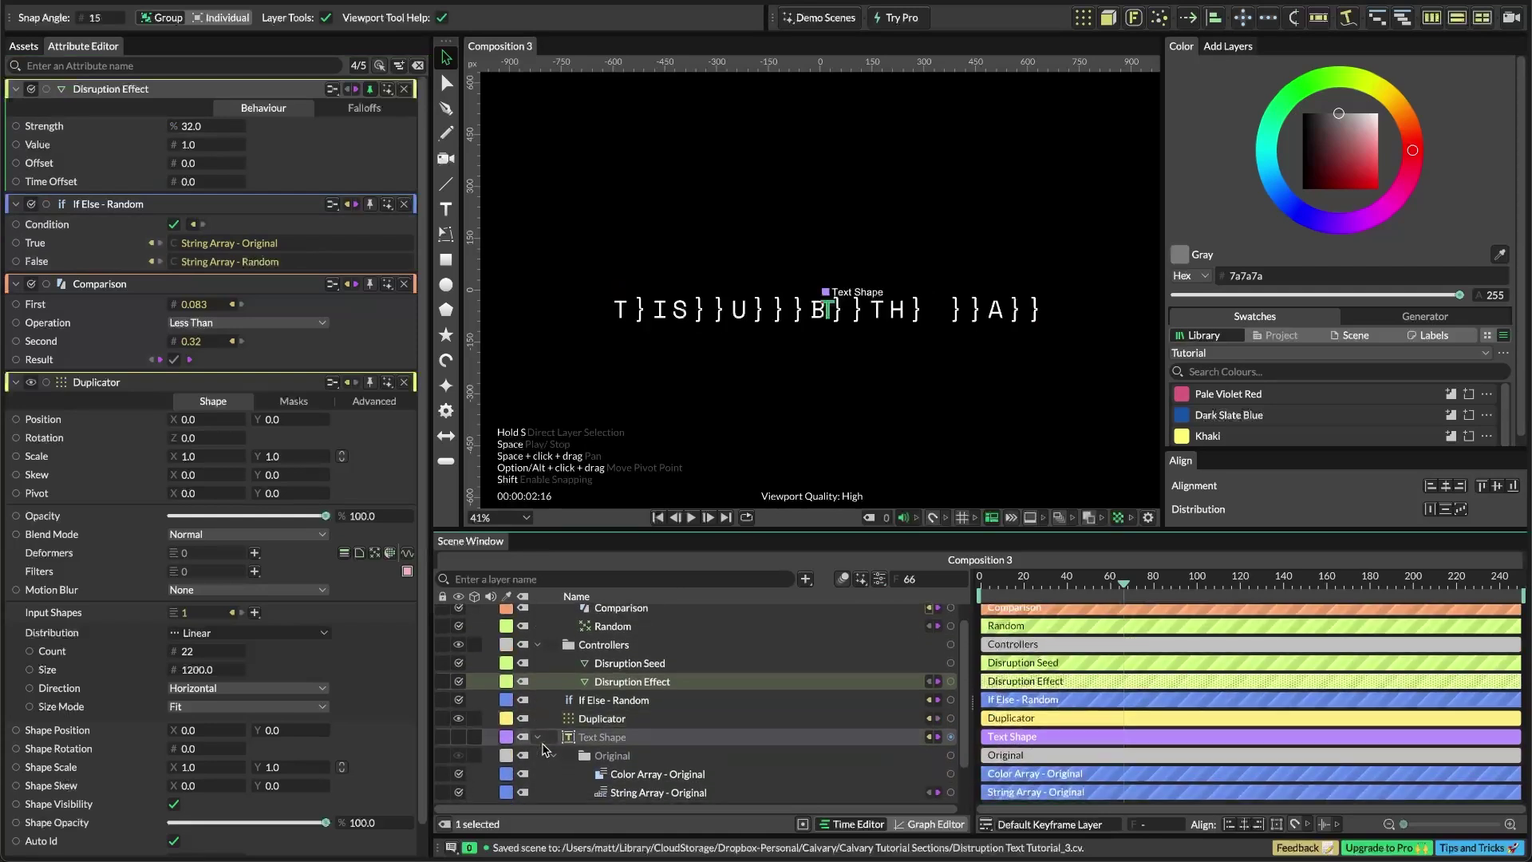
drag(950, 760, 254, 263)
click(367, 293)
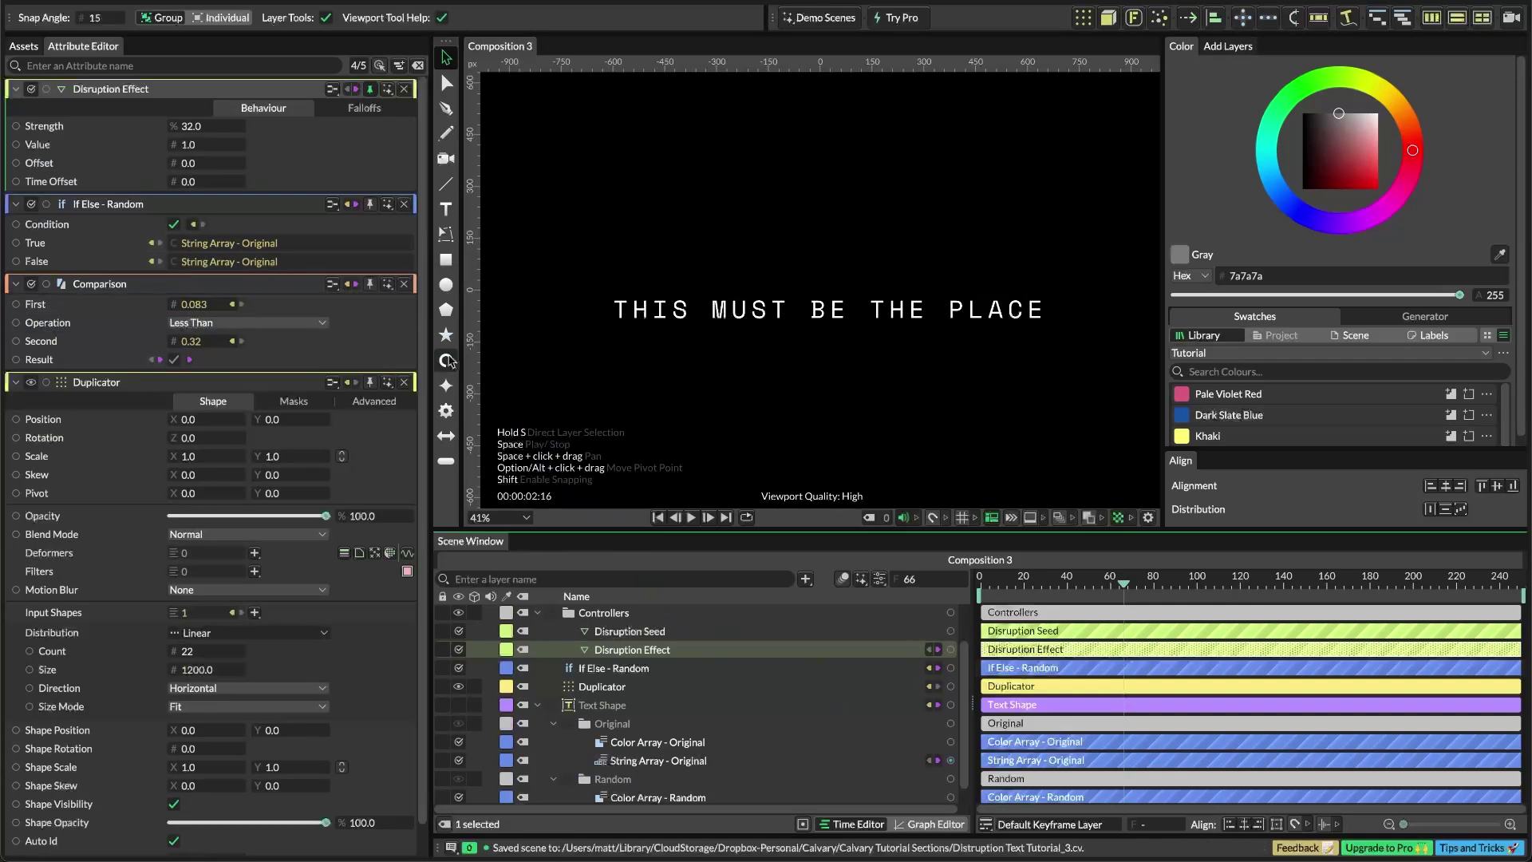
scroll(718, 702, down, 1)
drag(951, 794, 266, 247)
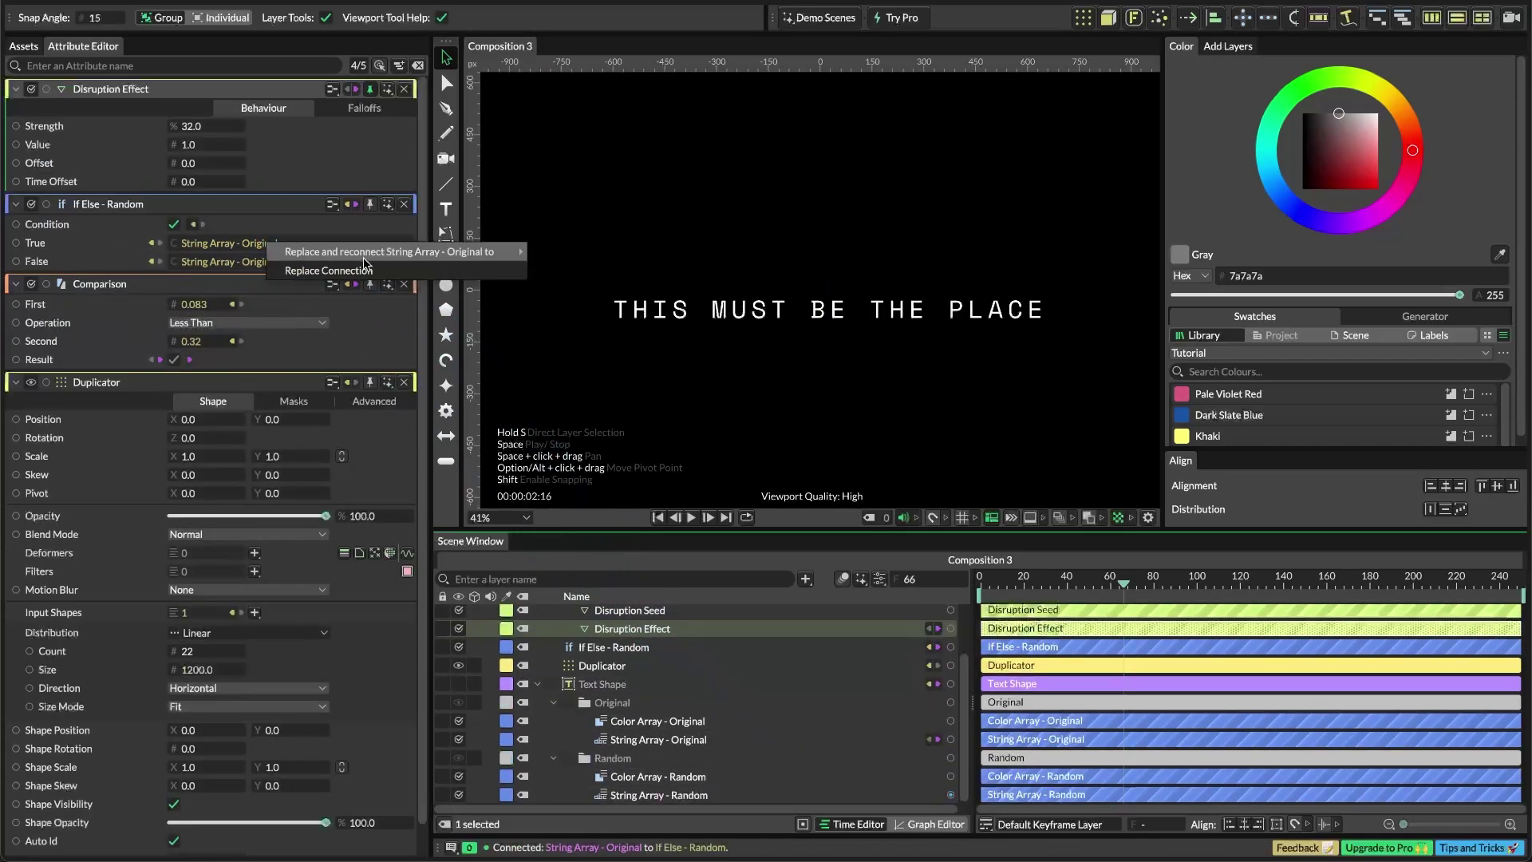
click(329, 271)
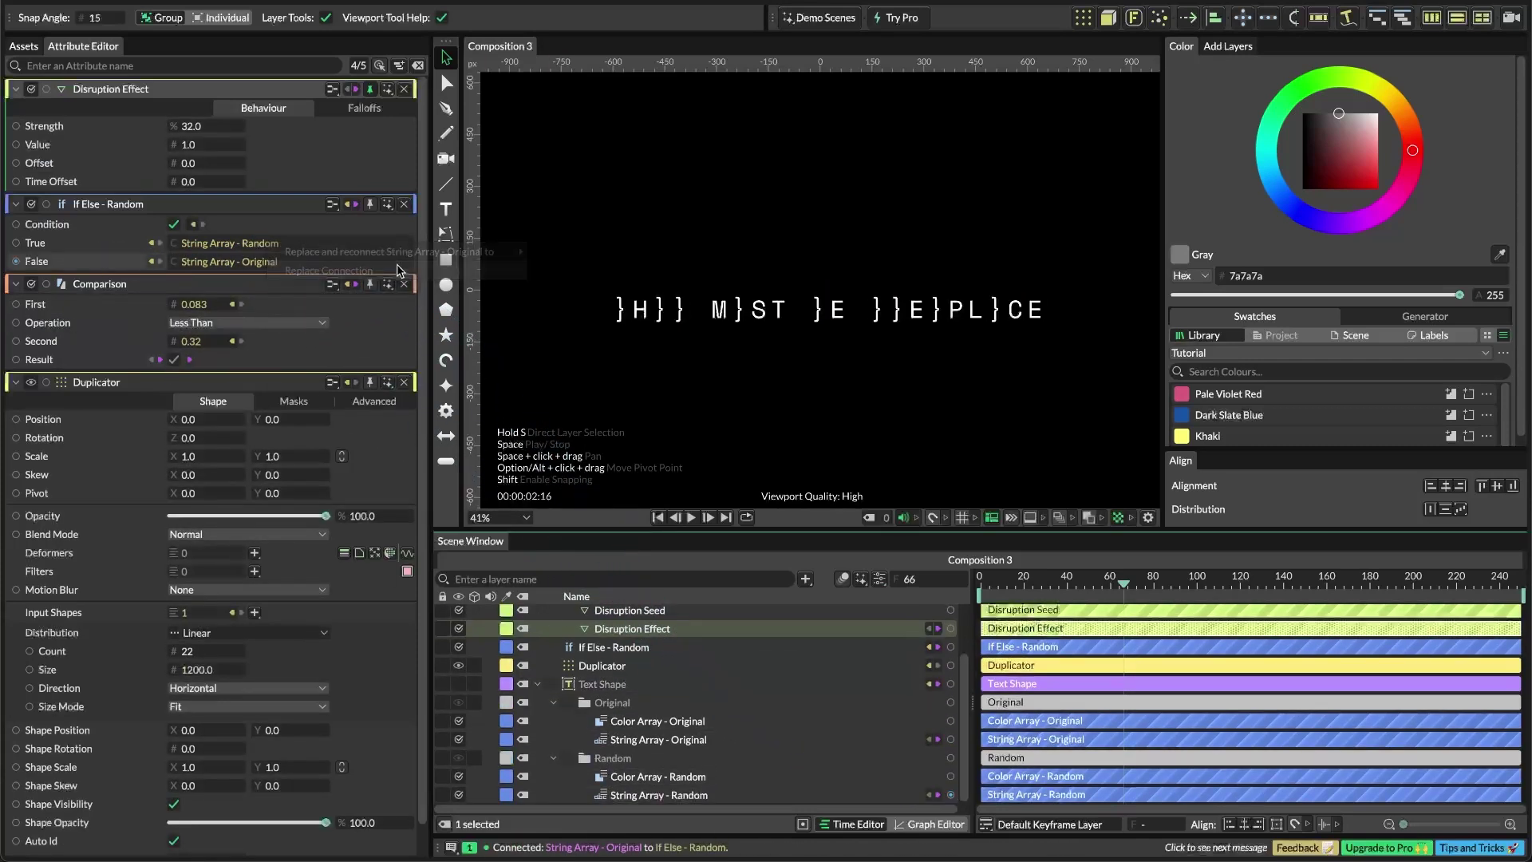
Test the Disruption Effect's Strength at 0 and 100, and leave it at 0
click(200, 130)
text(0)
key(Return)
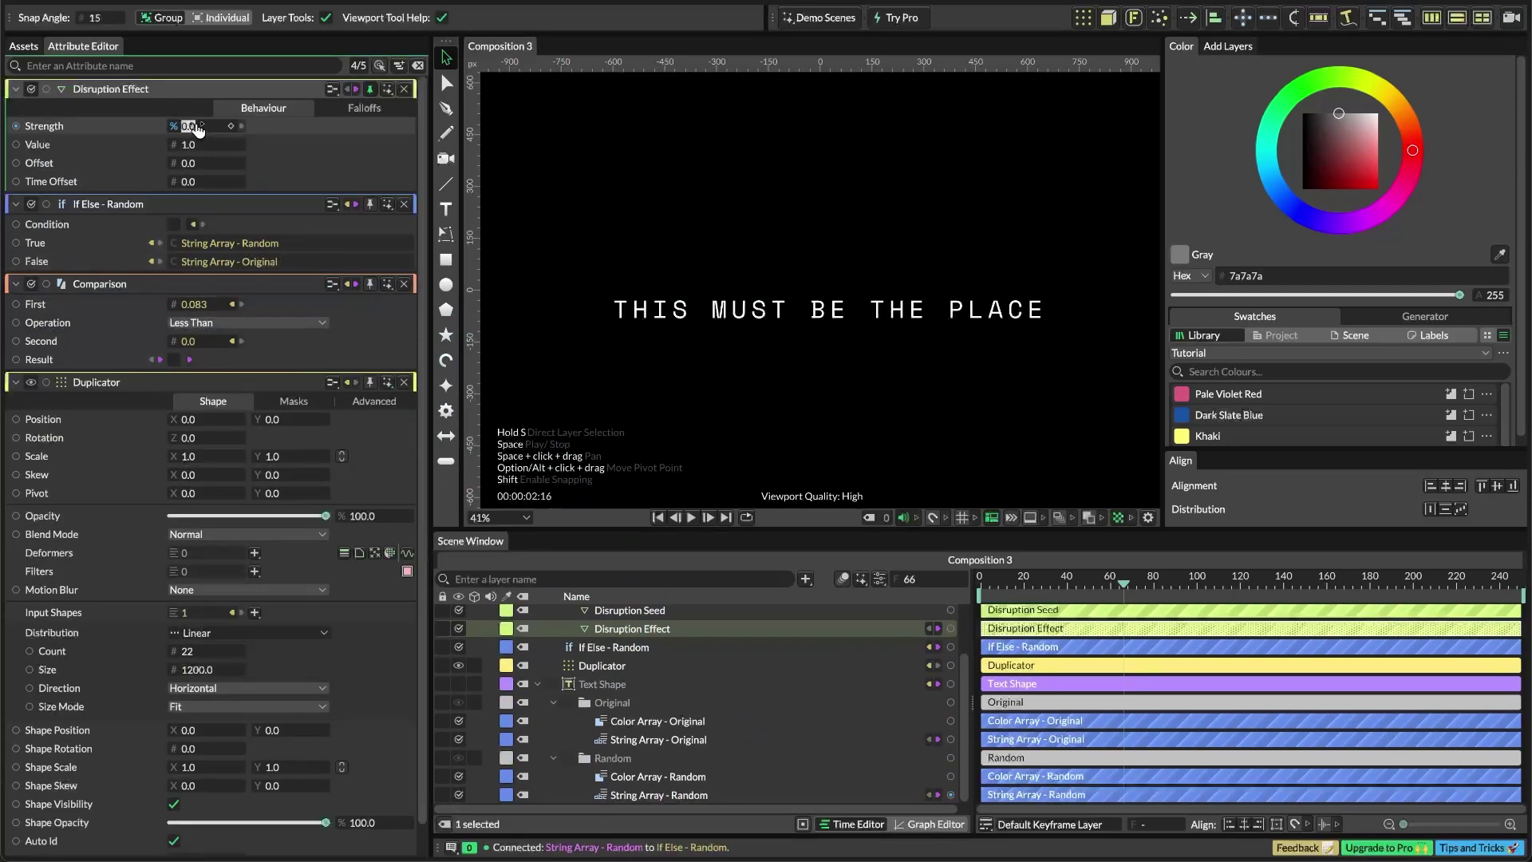
text(100)
key(Return)
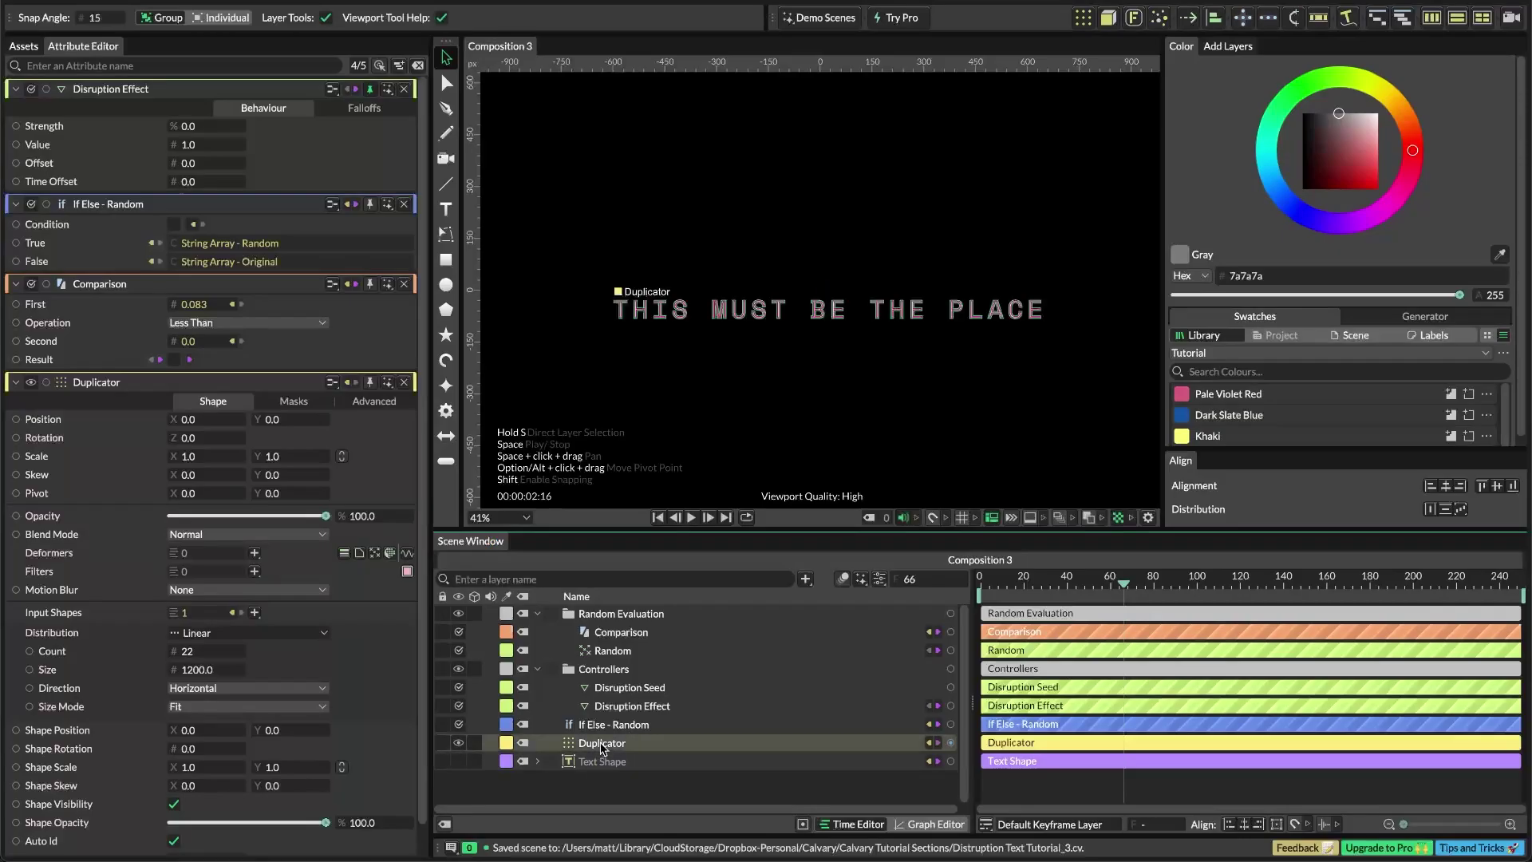
Move the Duplicator into the Controllers group and place that group above Random Evaluation
drag(602, 746, 606, 608)
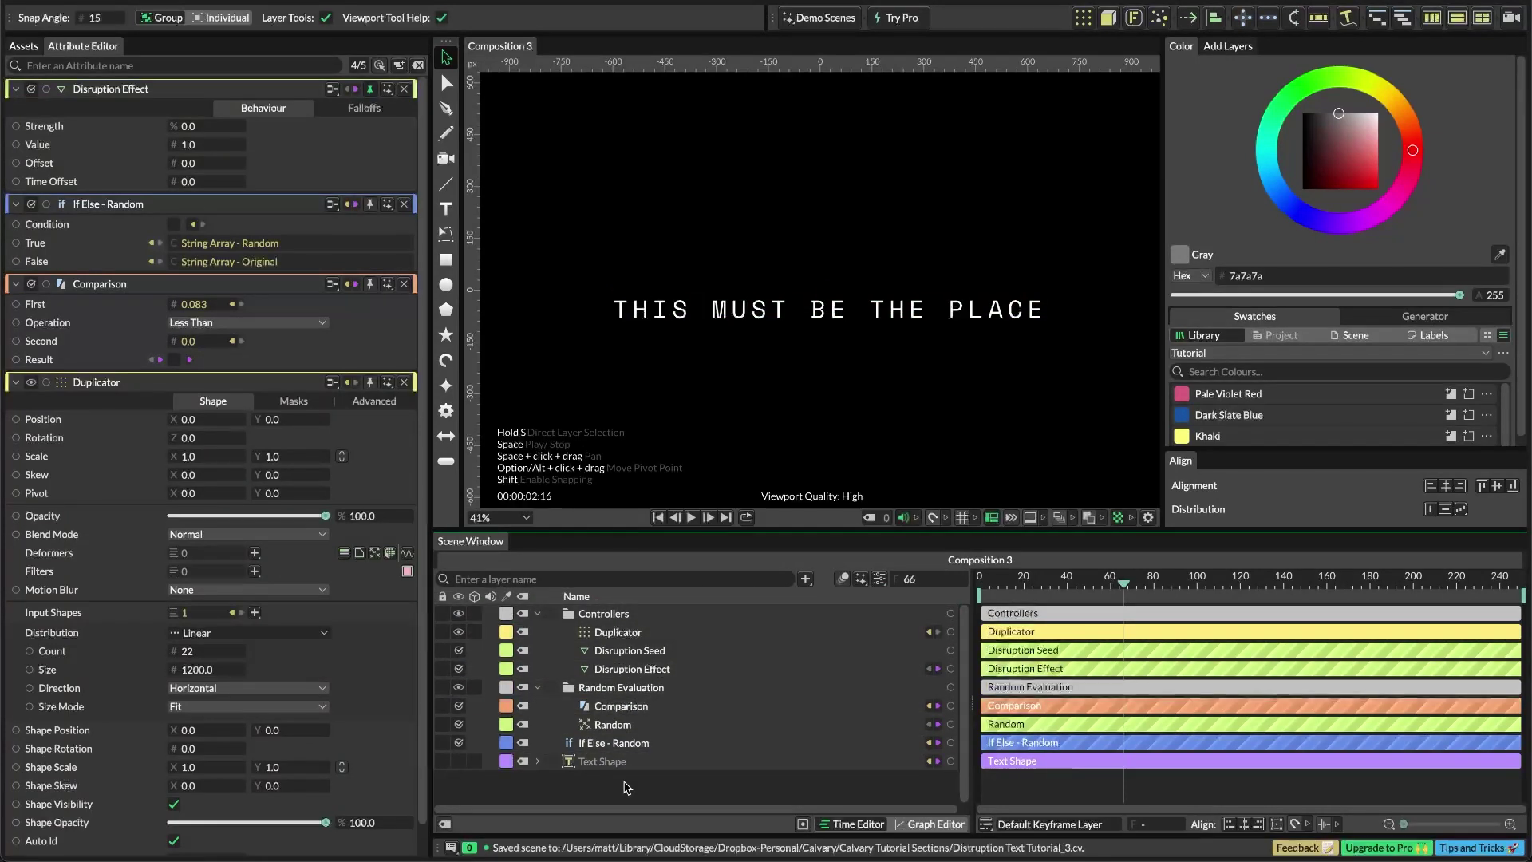
Create a group named If Statements and place the If Else - Random layer inside it
key(super+period)
text(gr)
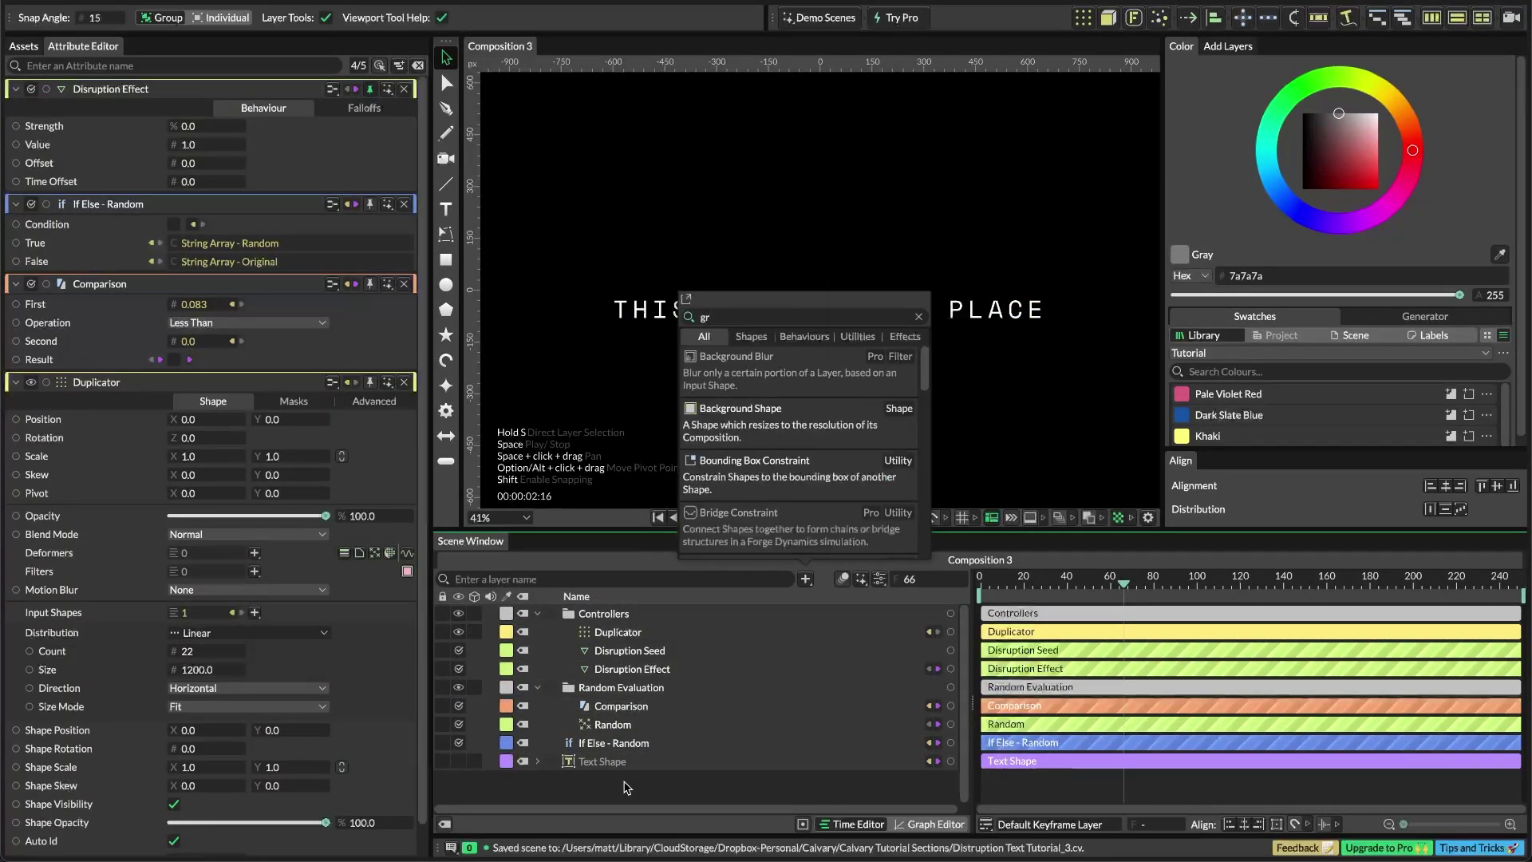
text(oup)
key(Return)
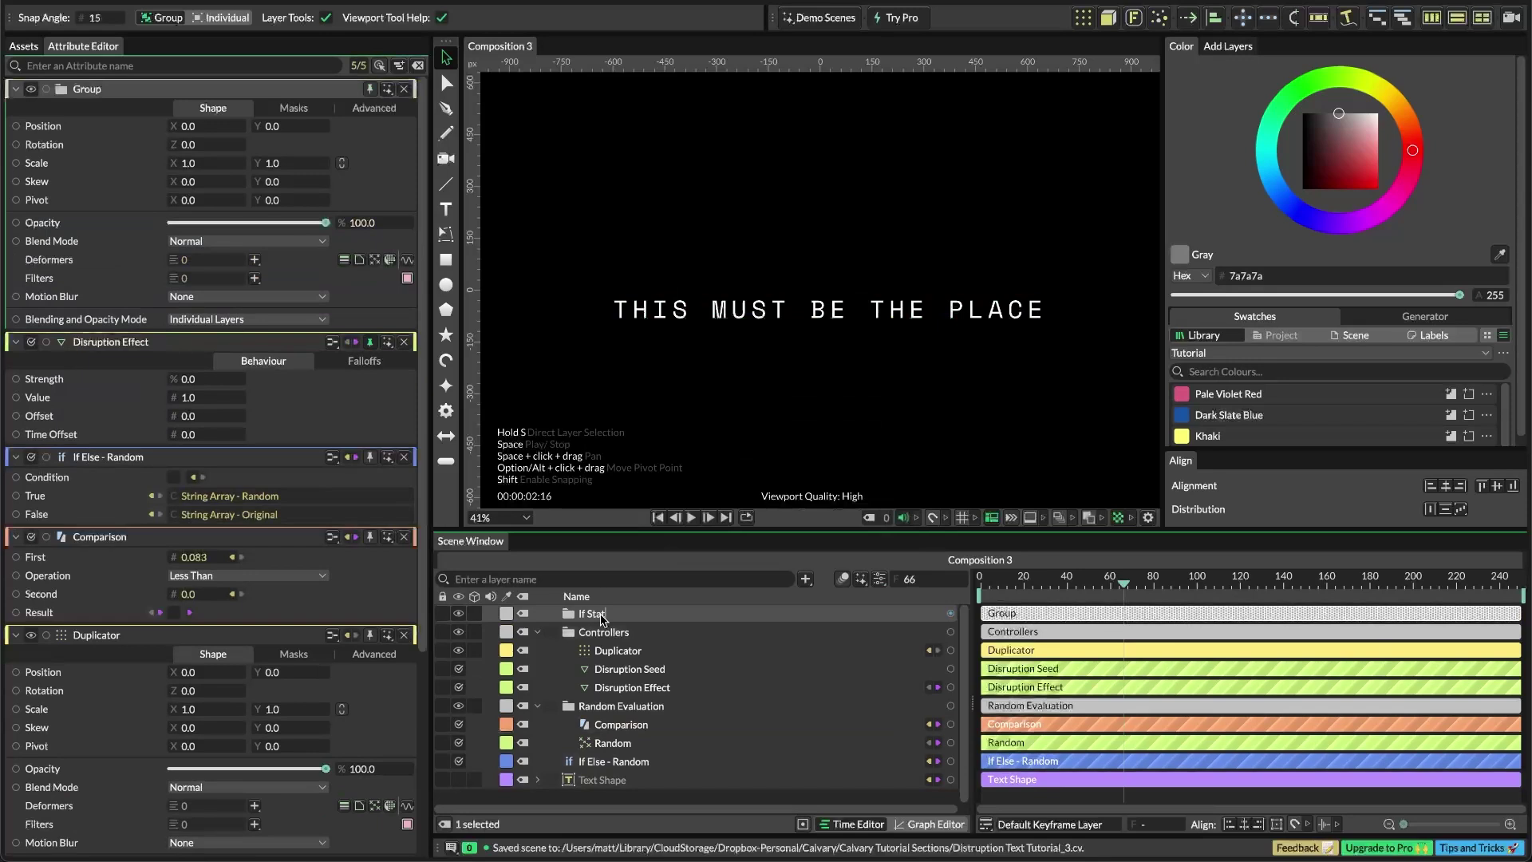
text(s)
key(Return)
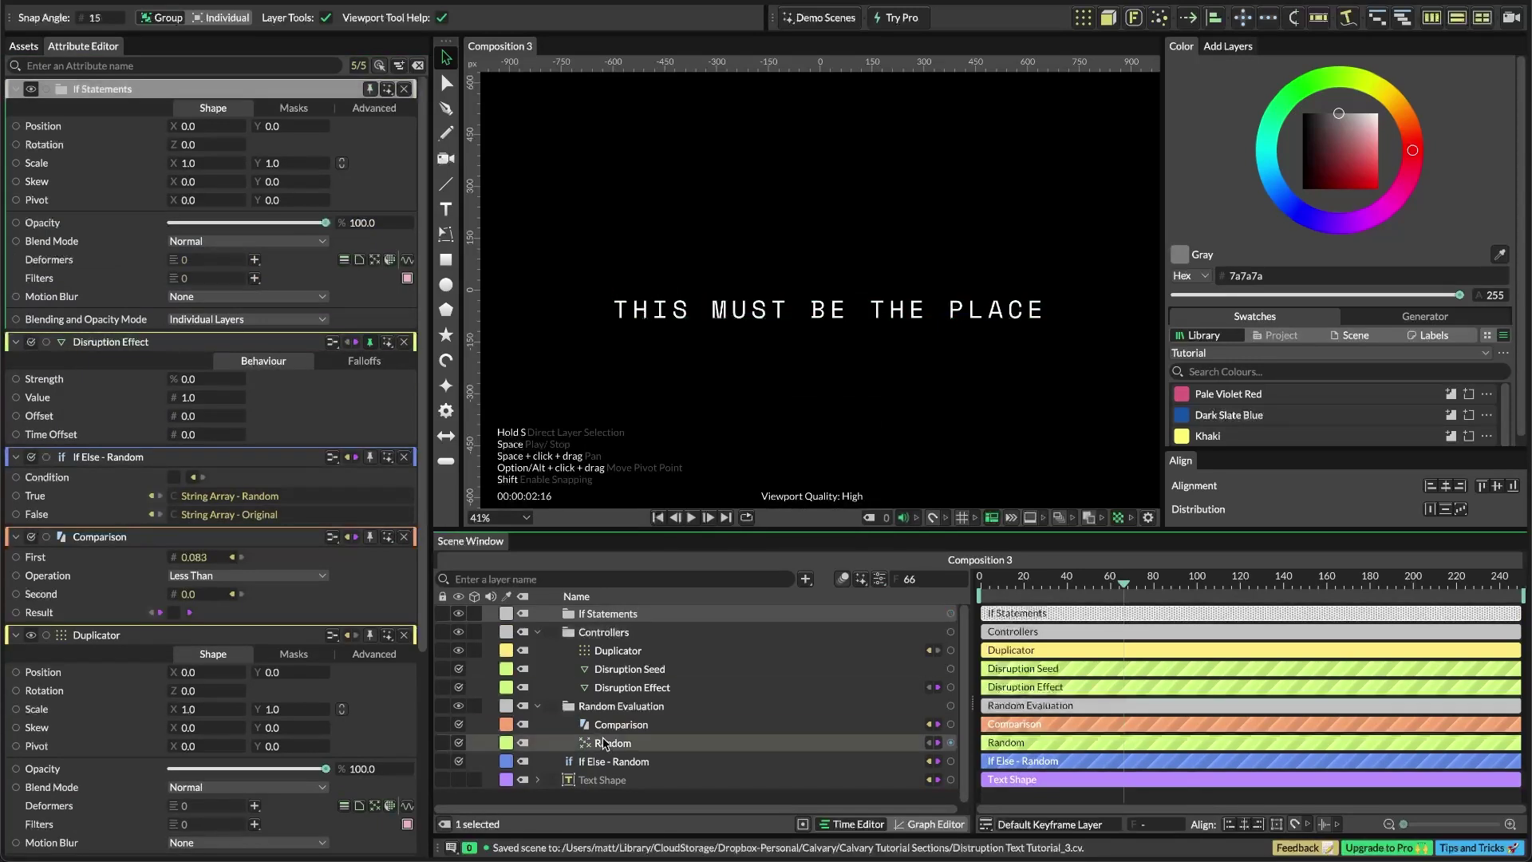
drag(614, 761, 613, 614)
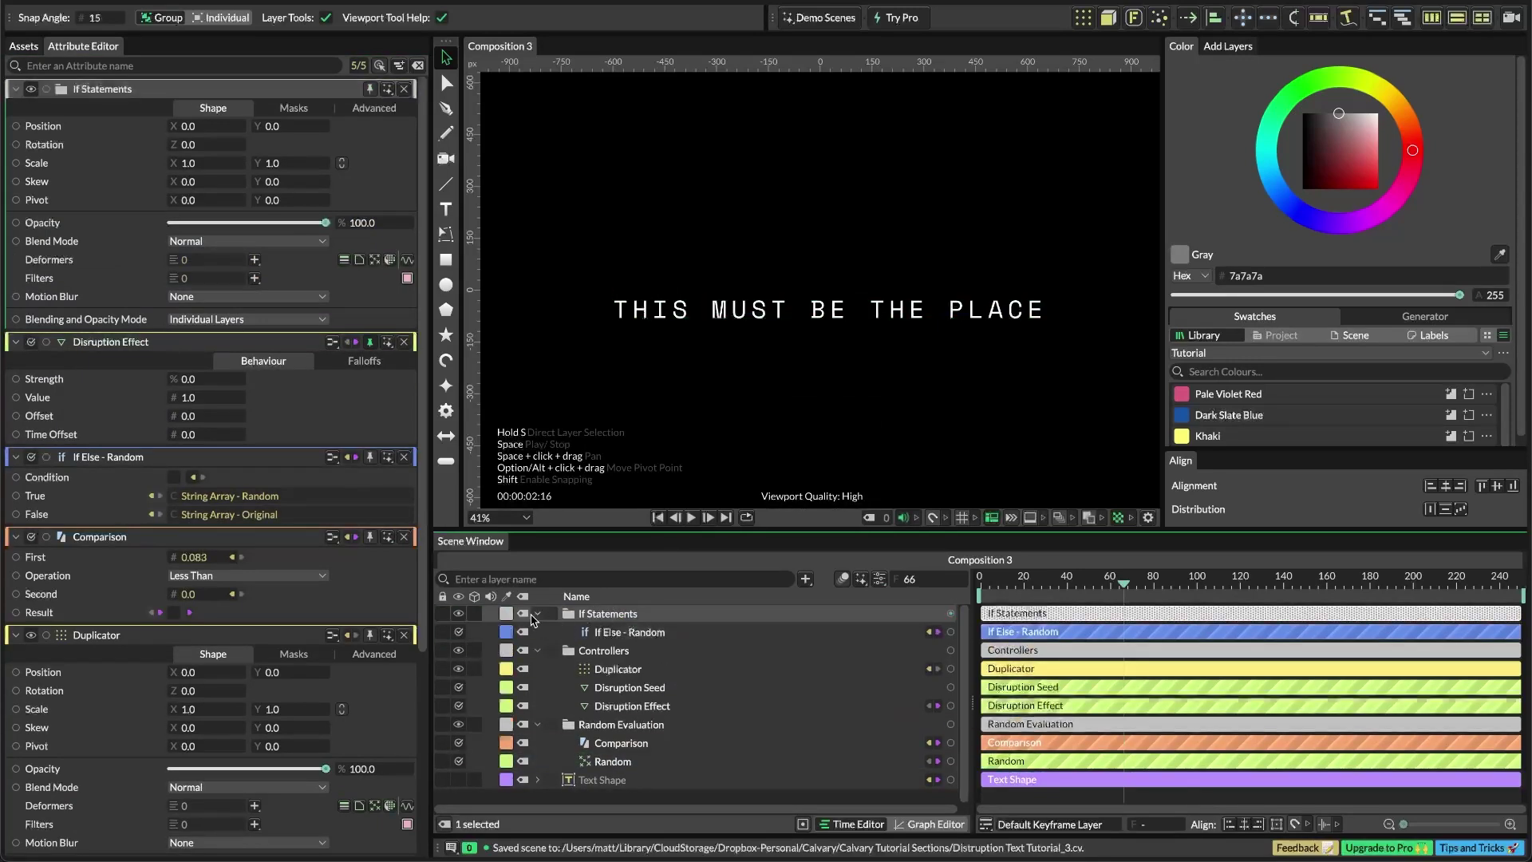
Move the If Statements group into Controllers and place Disruption Effect directly below the Duplicator
drag(533, 619, 615, 671)
click(655, 788)
click(553, 669)
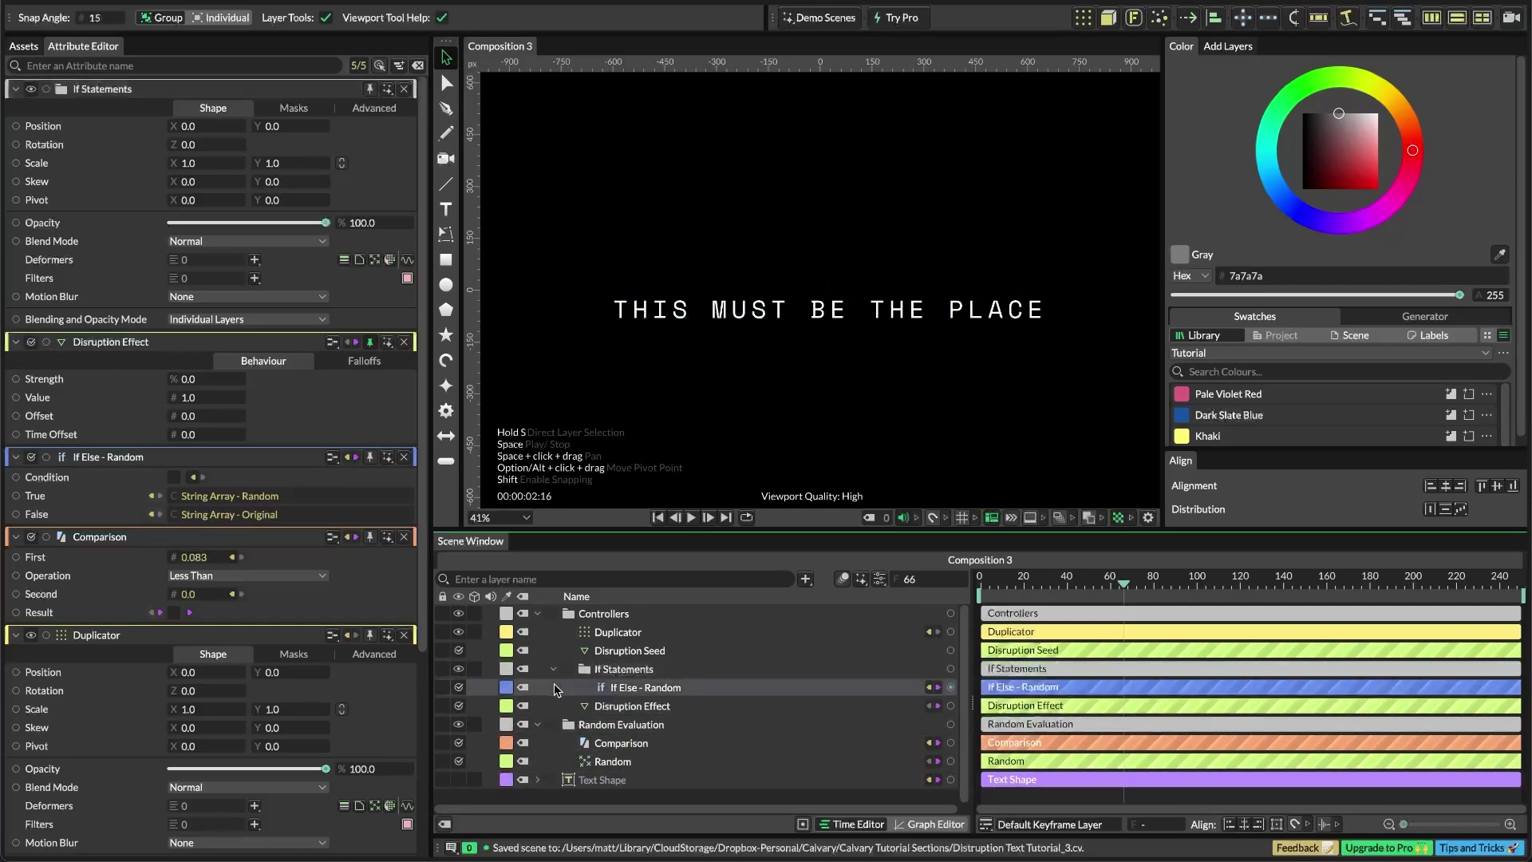
click(630, 706)
drag(630, 706, 609, 619)
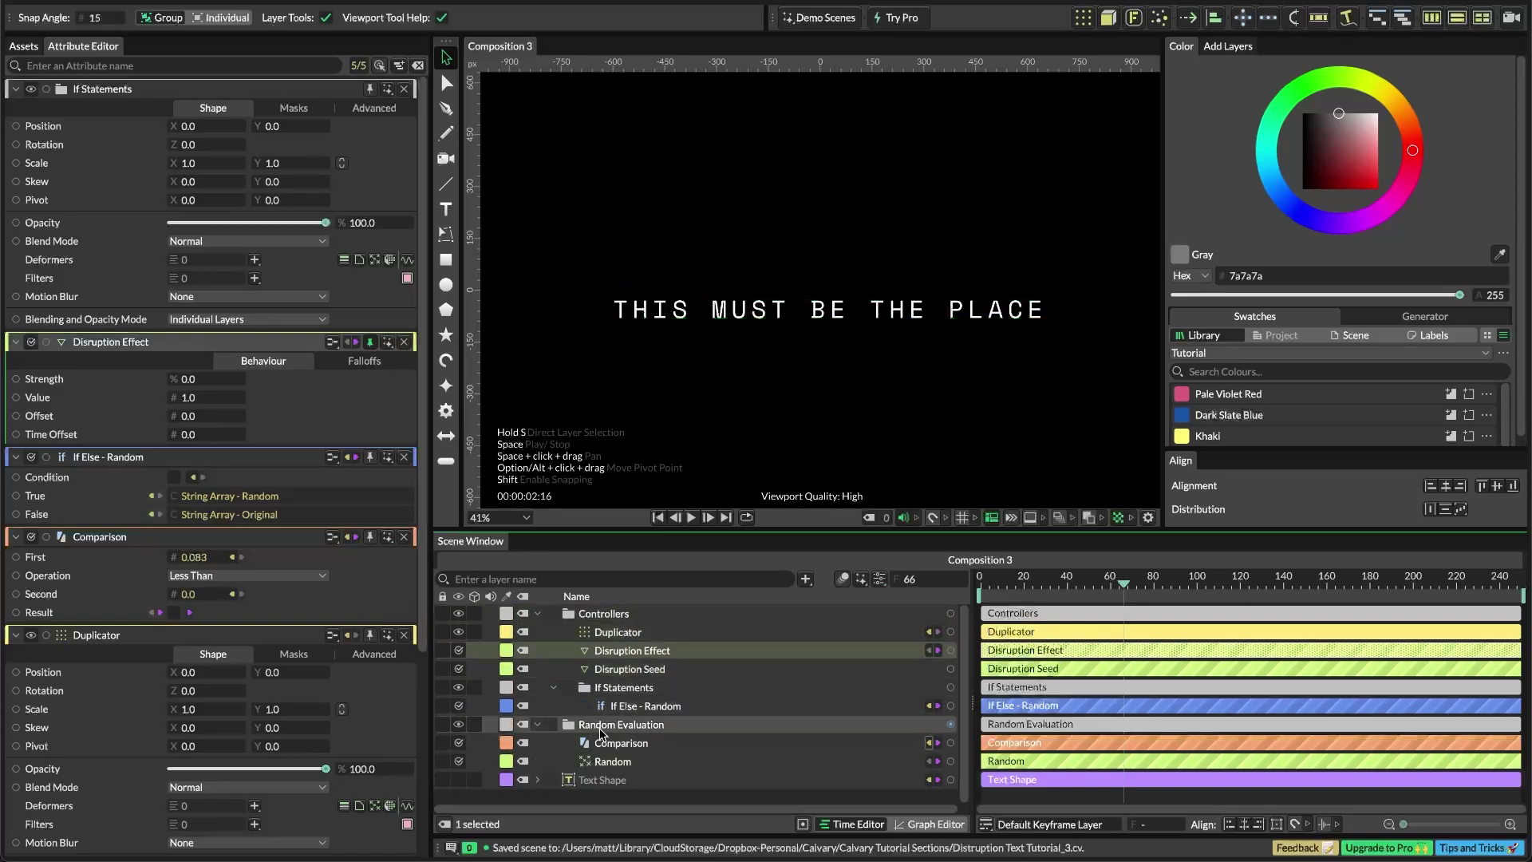
click(611, 799)
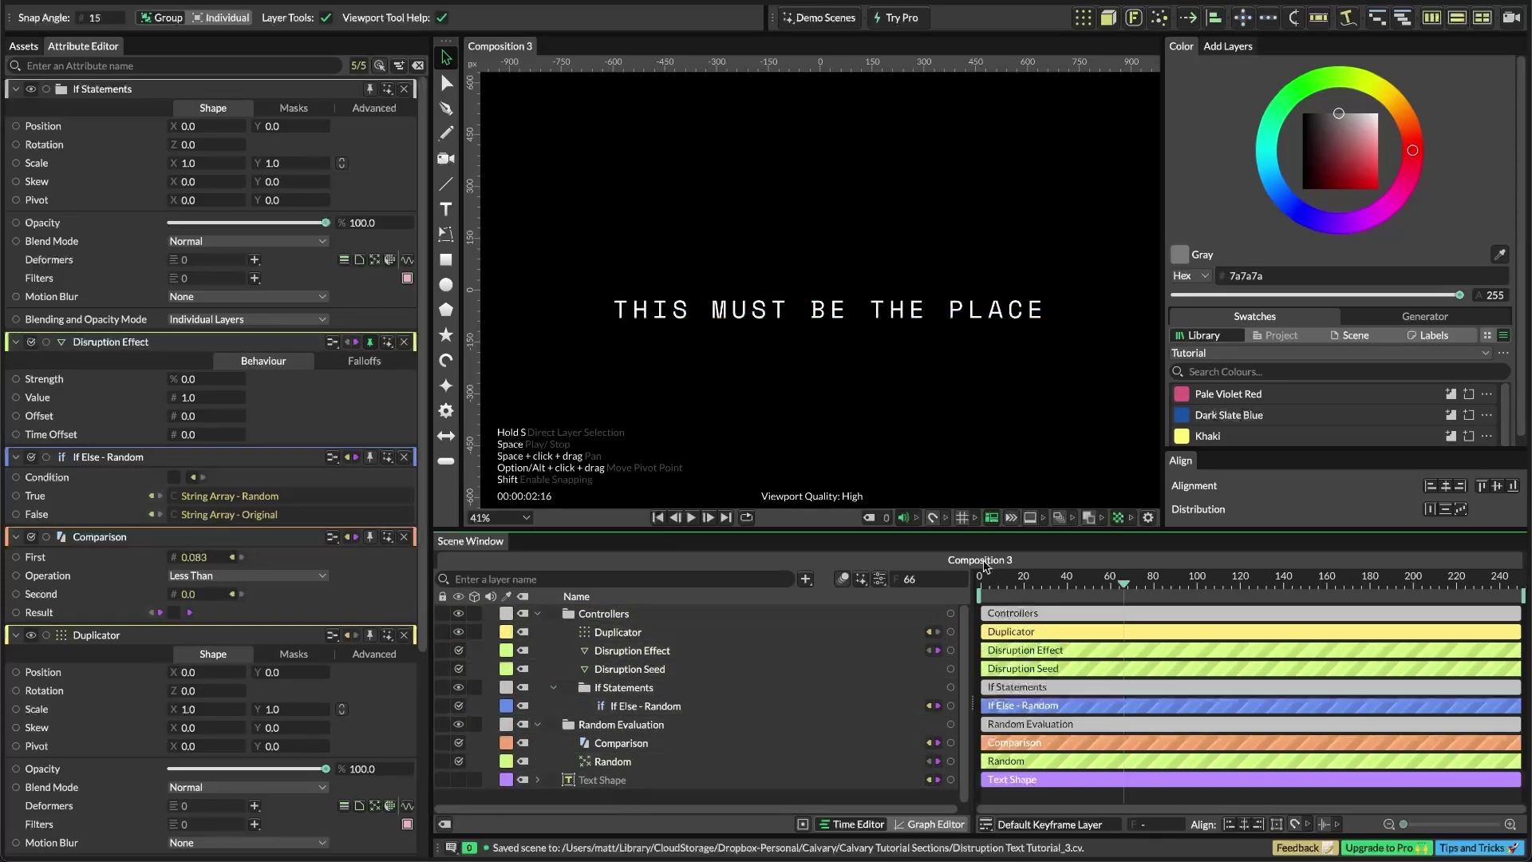
At frame 23, clear Duplicator, Comparison and If Else - Random from the attribute editor and set Disruption Effect's Strength to 30%
drag(1060, 583, 1029, 582)
click(404, 635)
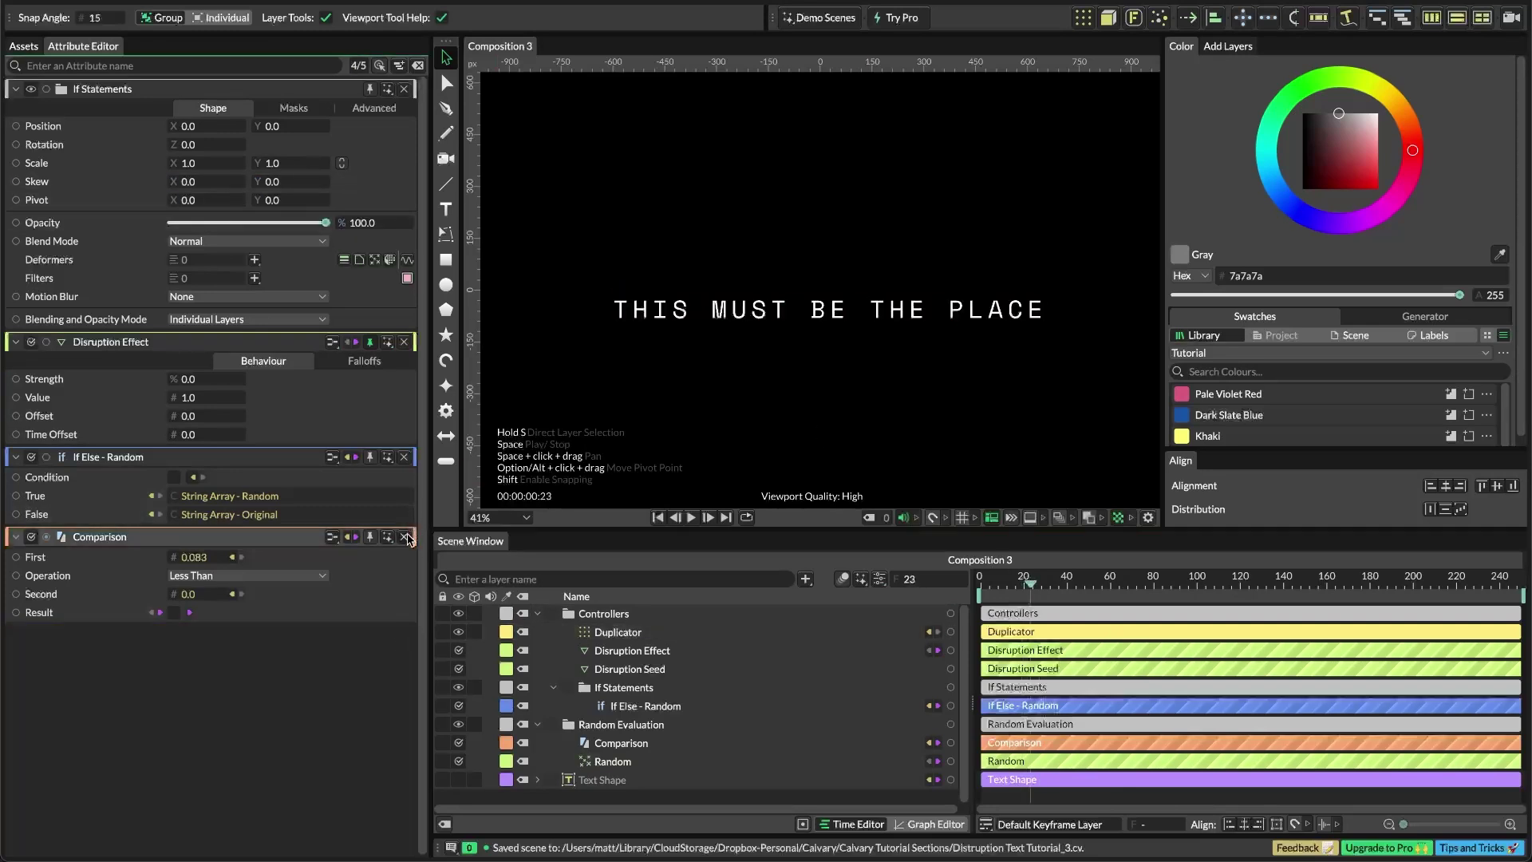
click(404, 536)
click(403, 457)
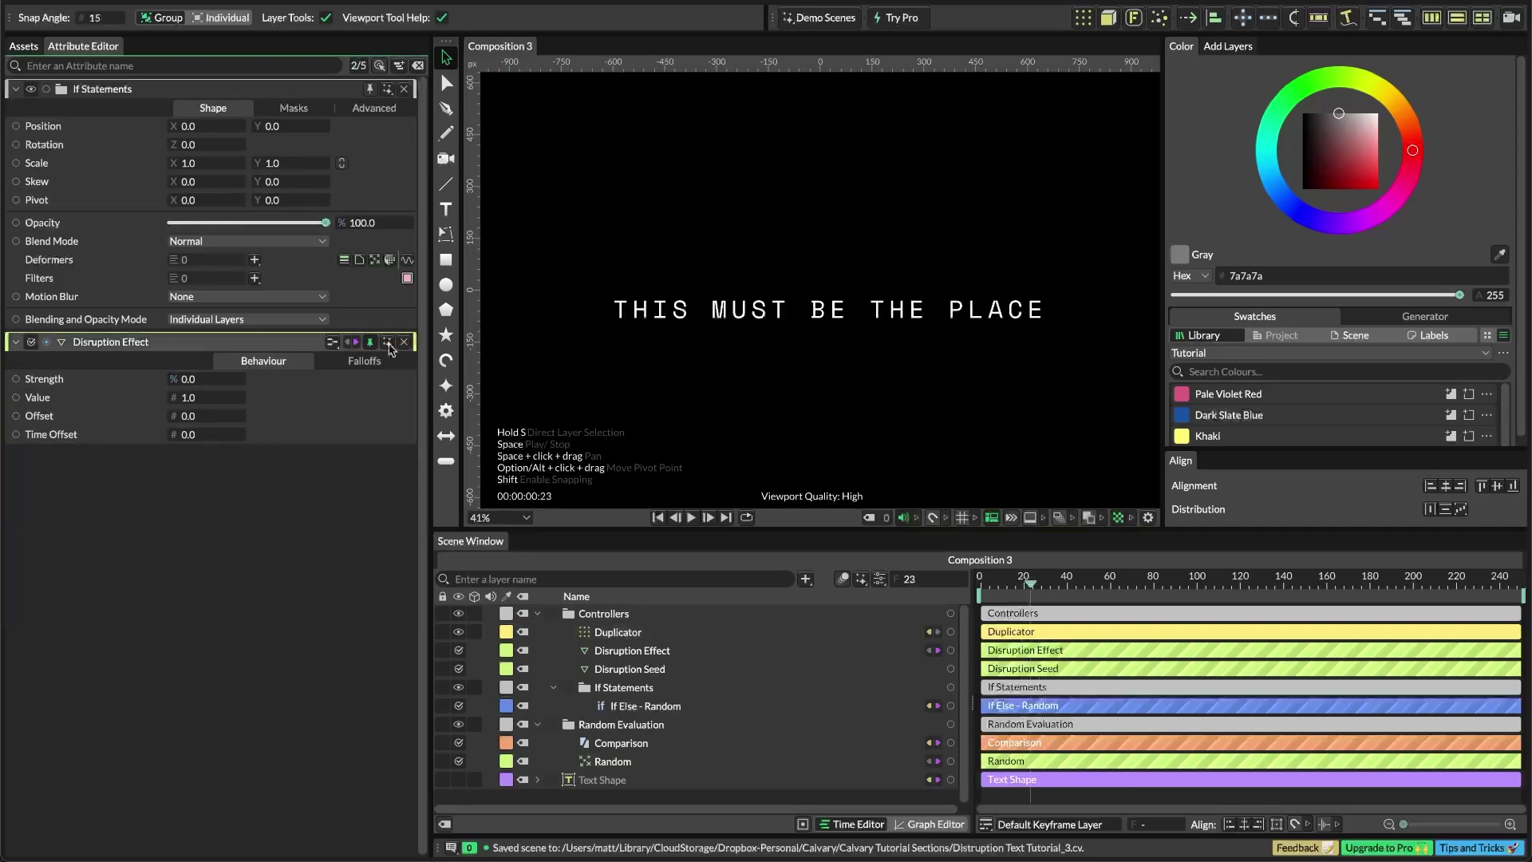
click(191, 379)
text(30)
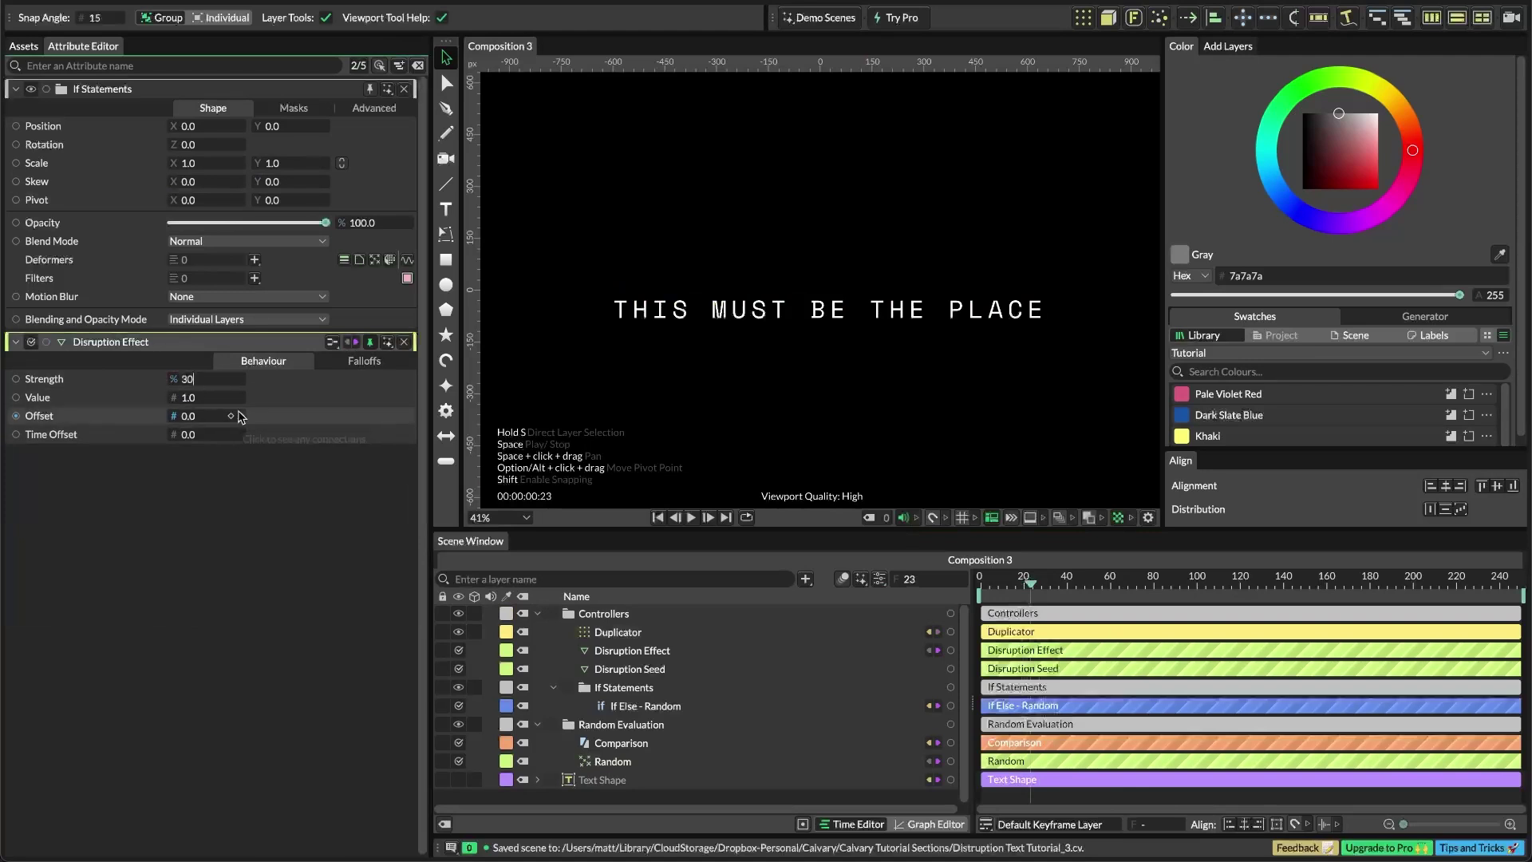
key(Return)
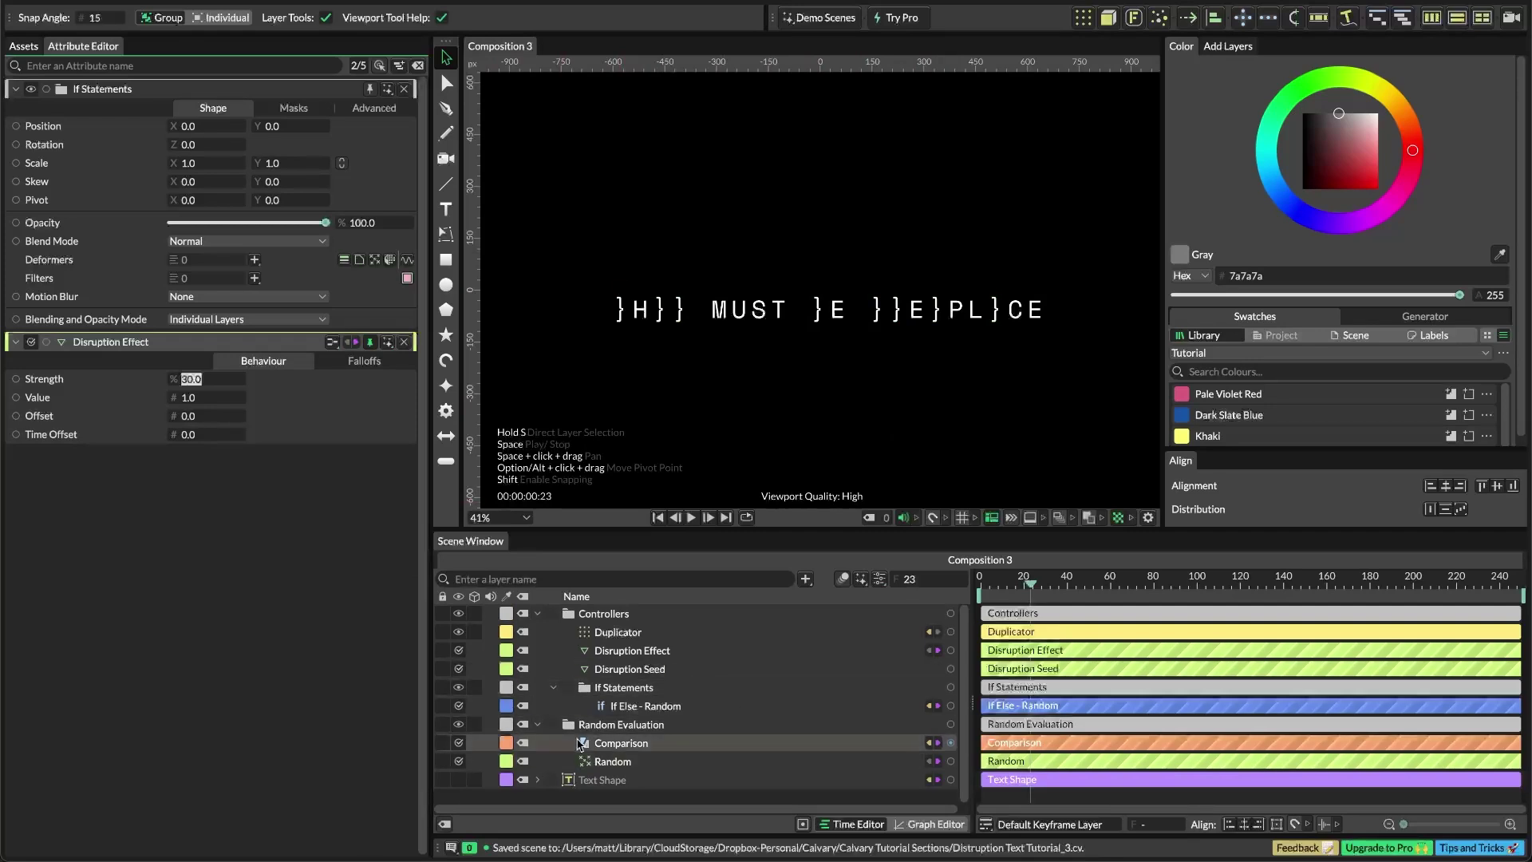
Open the attributes of String Array - Random under Text Shape and test its Auto Index, leaving it off
click(537, 780)
scroll(647, 758, down, 2)
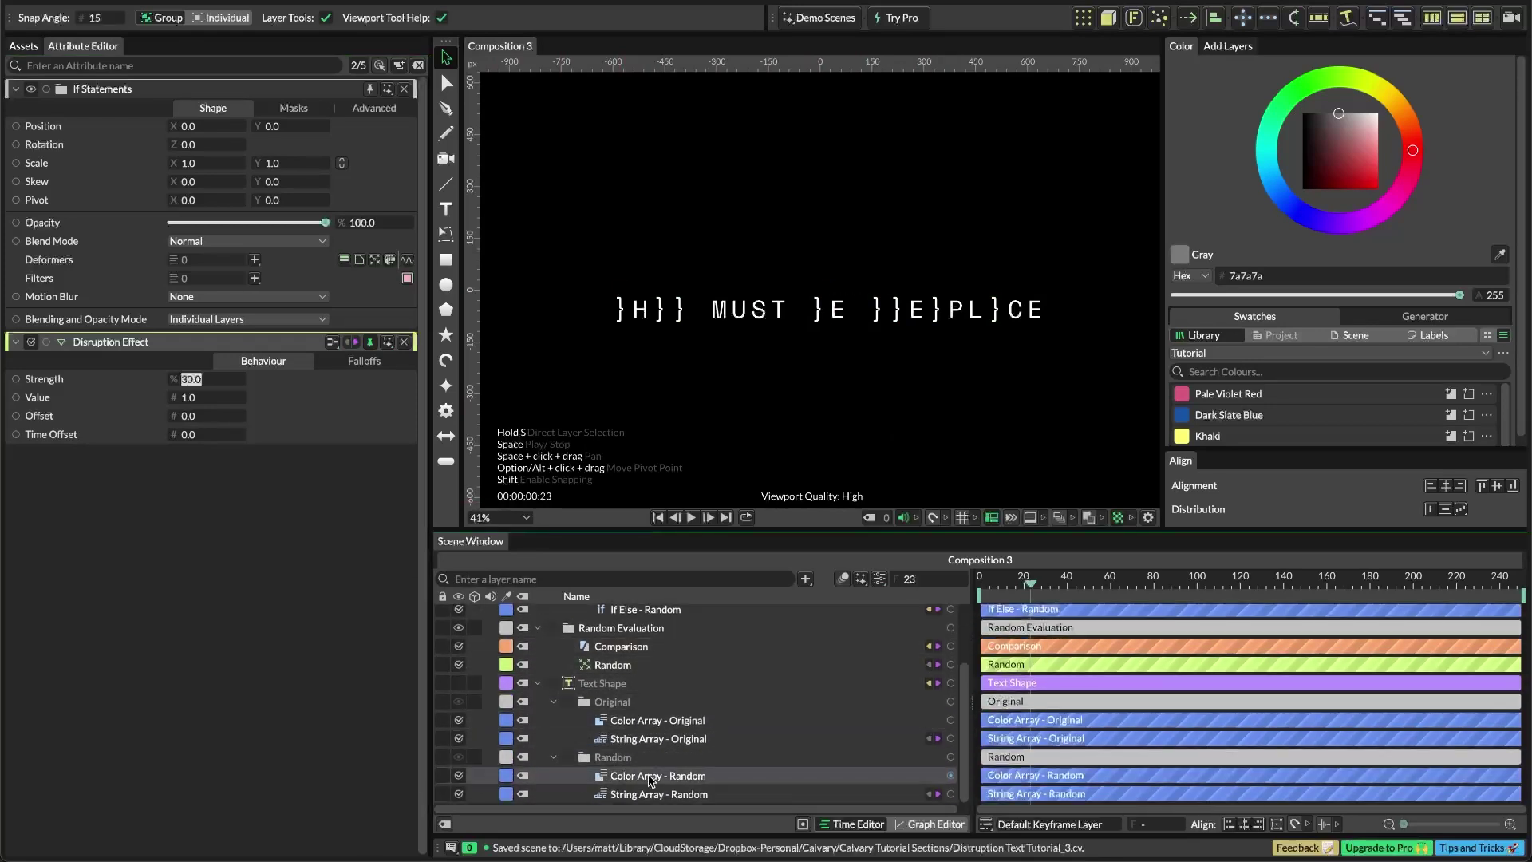
click(668, 796)
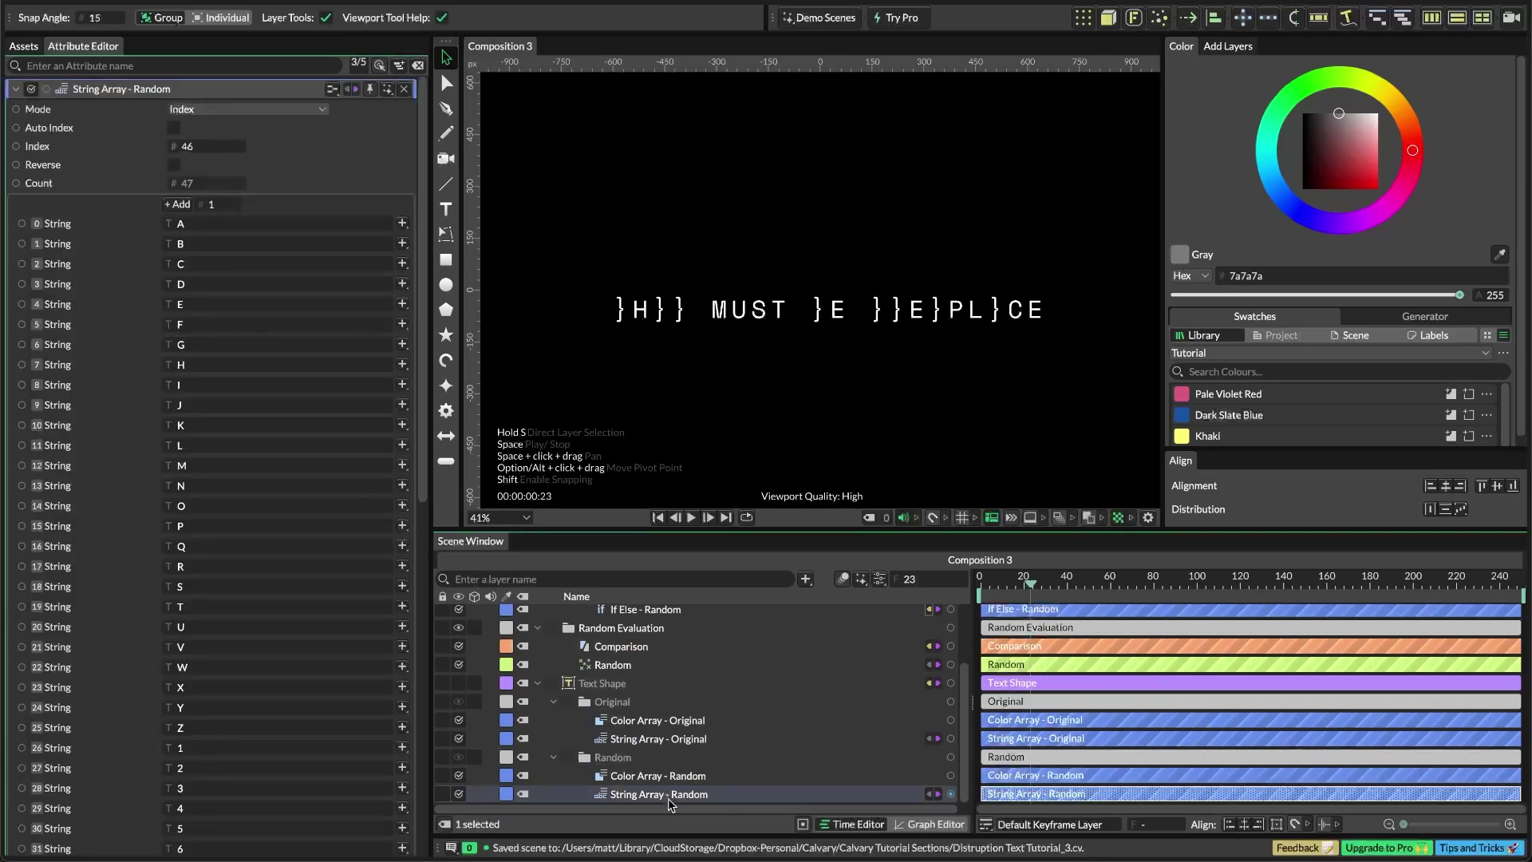
click(173, 128)
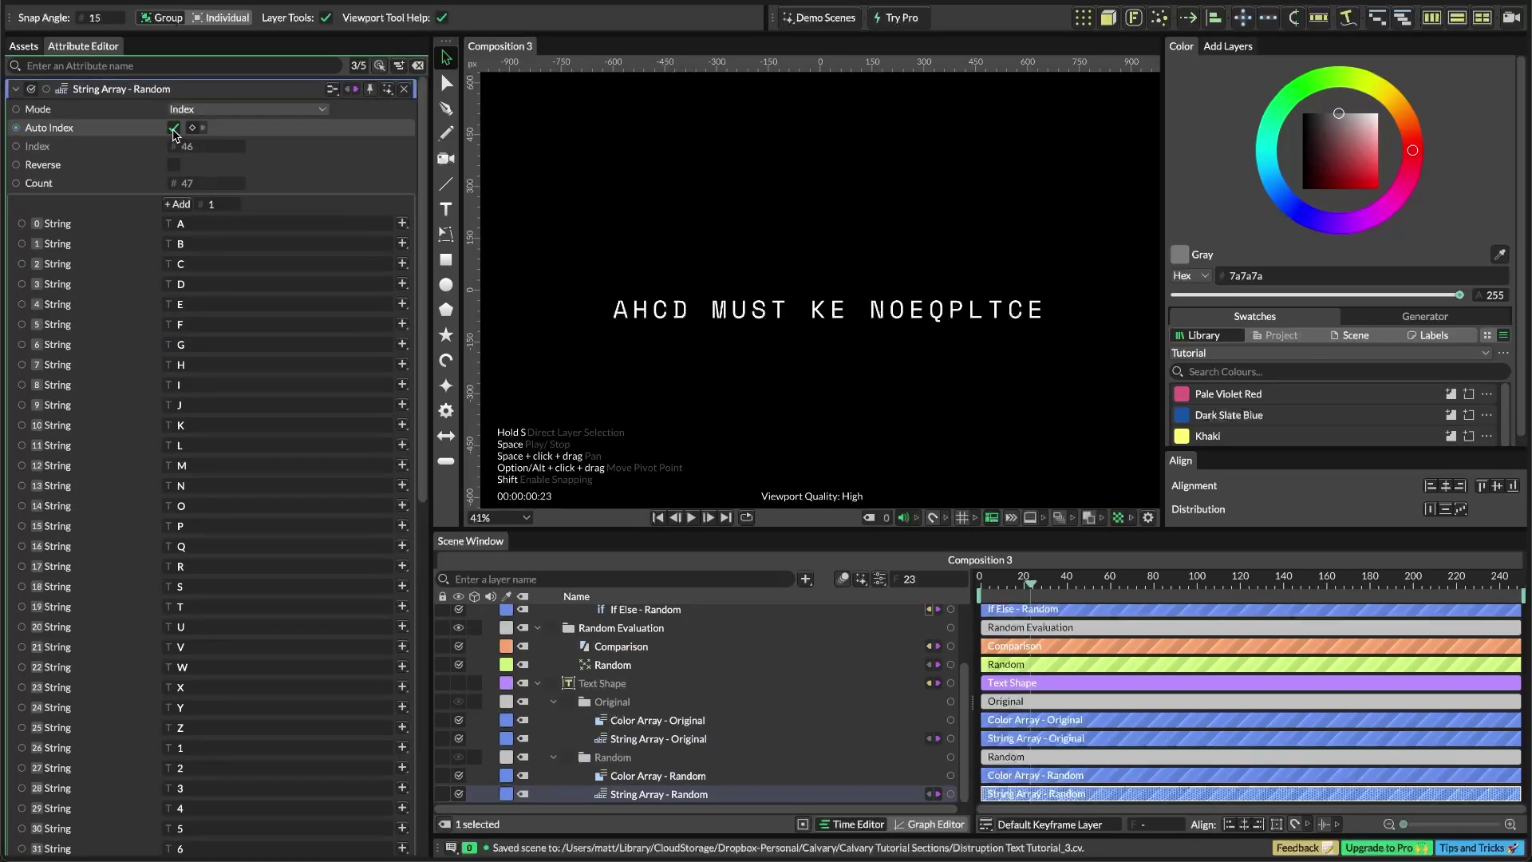
click(174, 130)
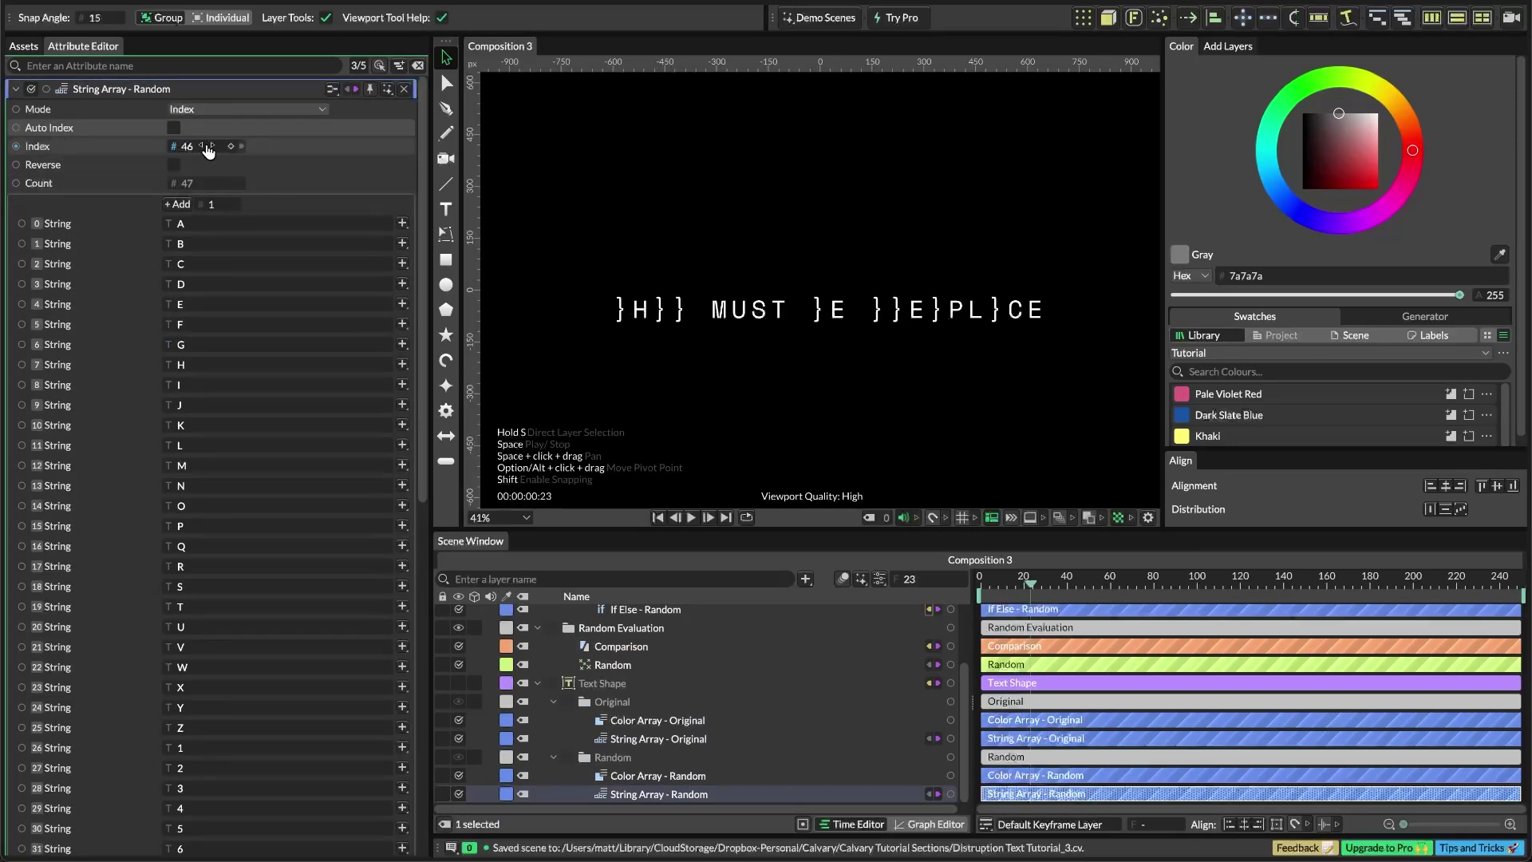
Open the Random behaviour's attributes, collapse Text Shape, and add a Number Range to the scene
click(628, 668)
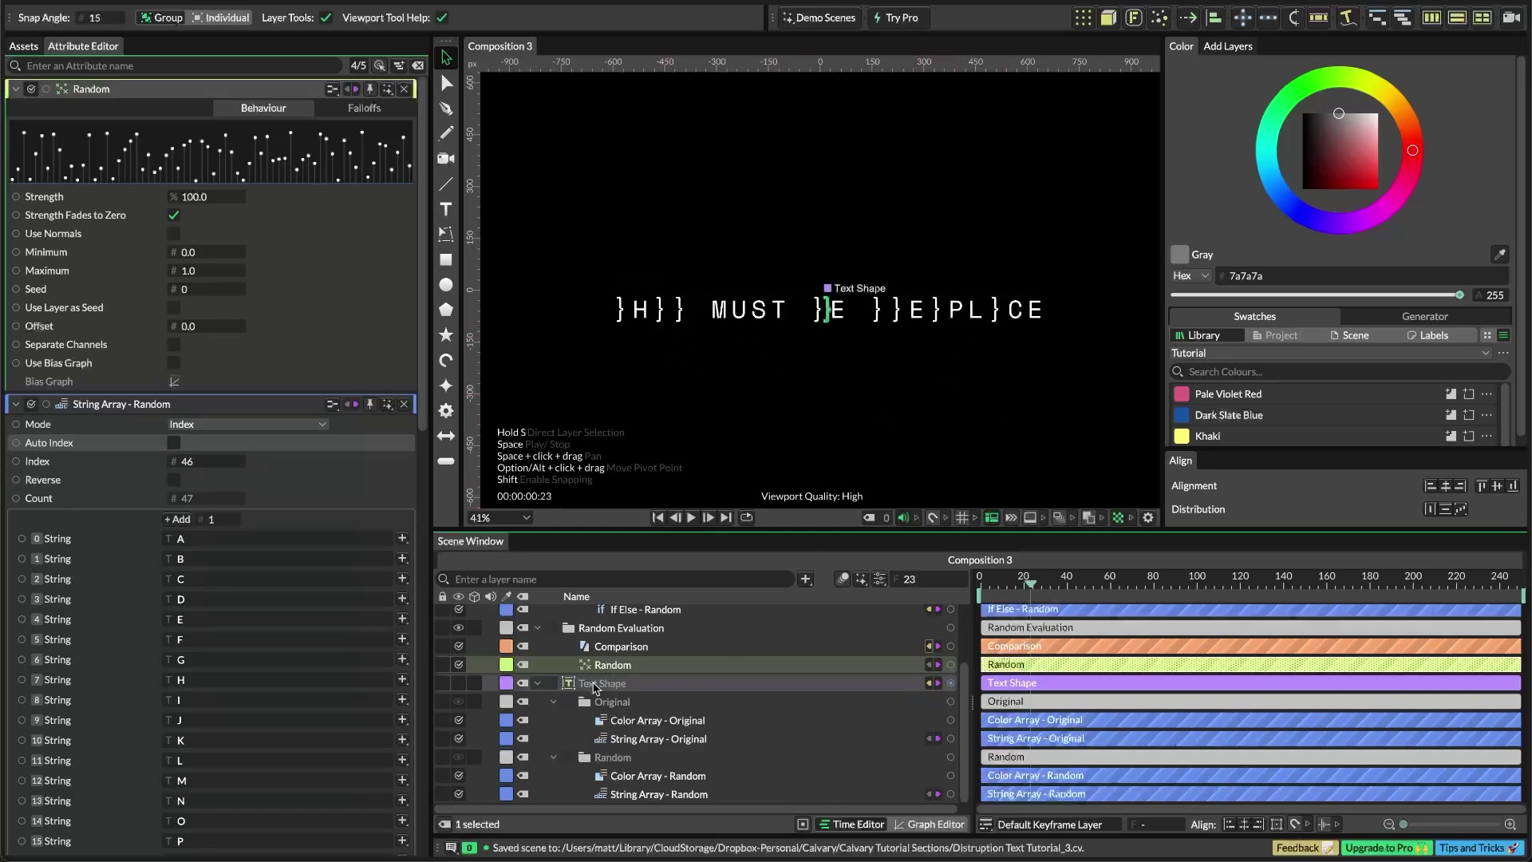
click(536, 684)
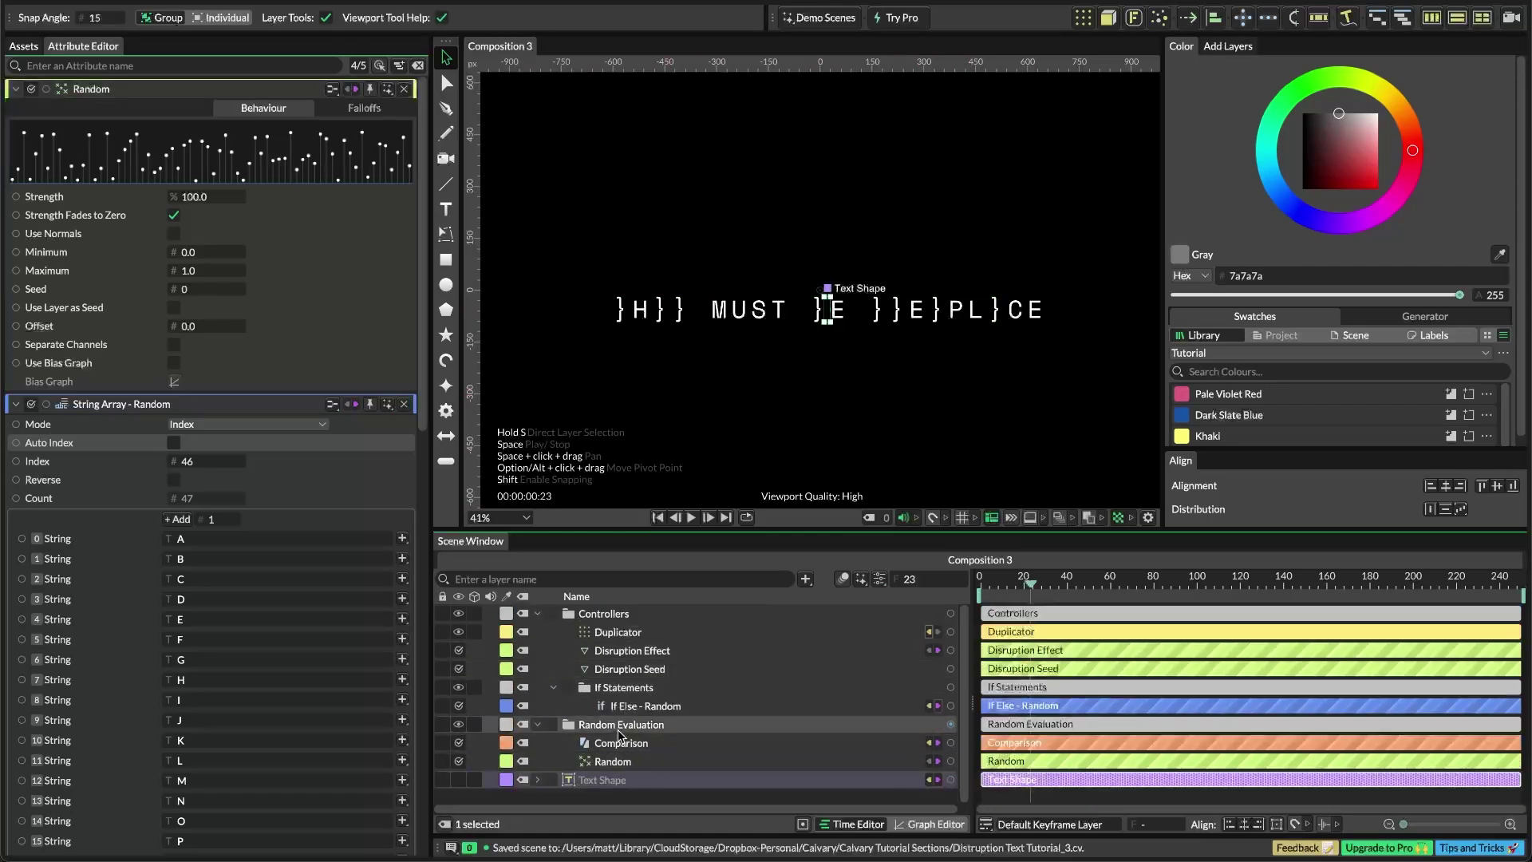
click(619, 800)
key(super+period)
text(nm)
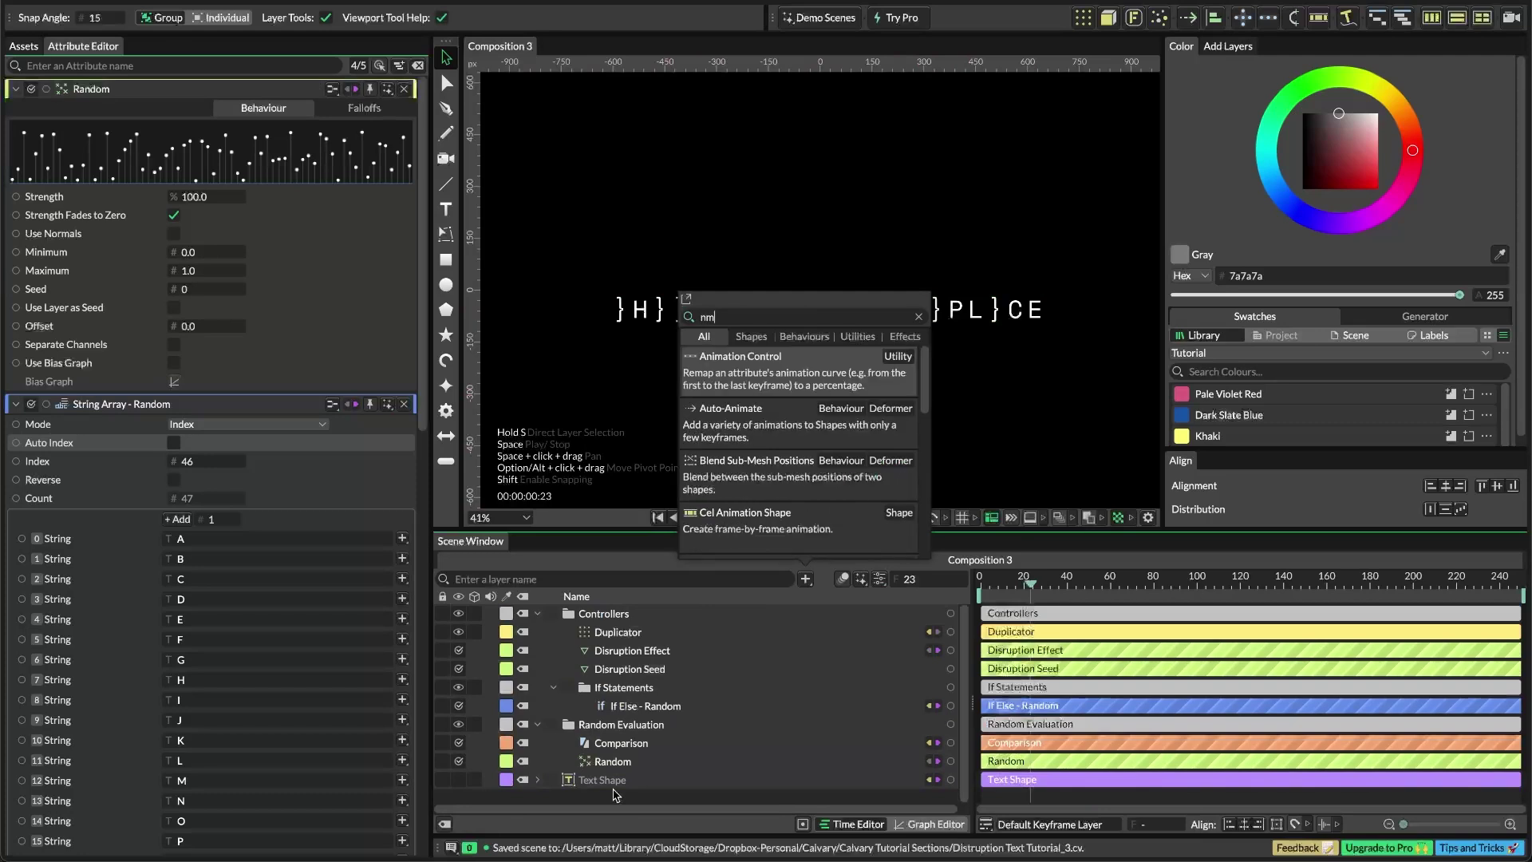
key(BackSpace)
text(umbe)
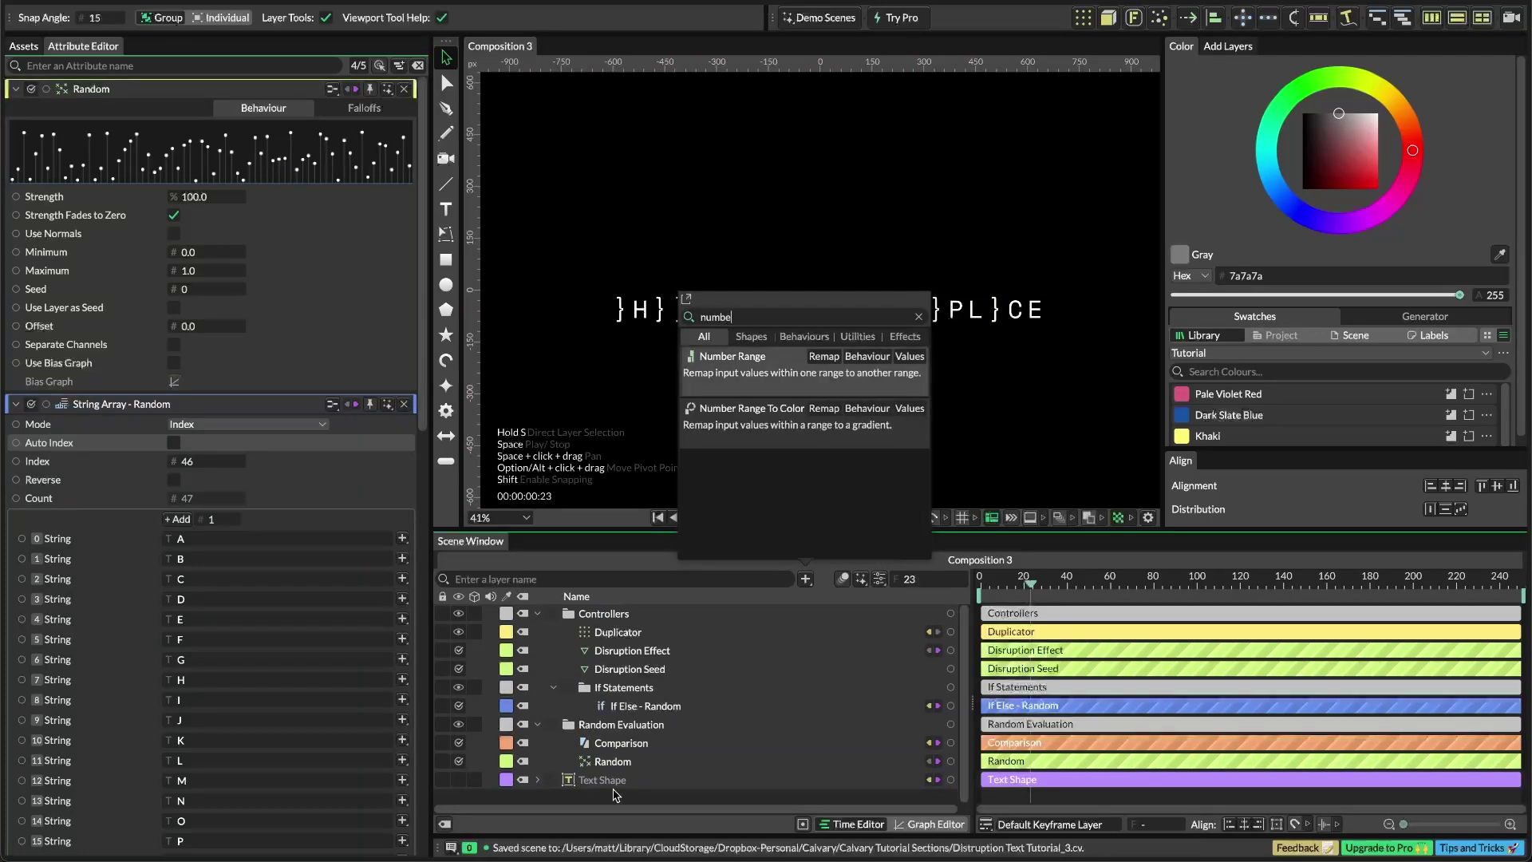
click(764, 362)
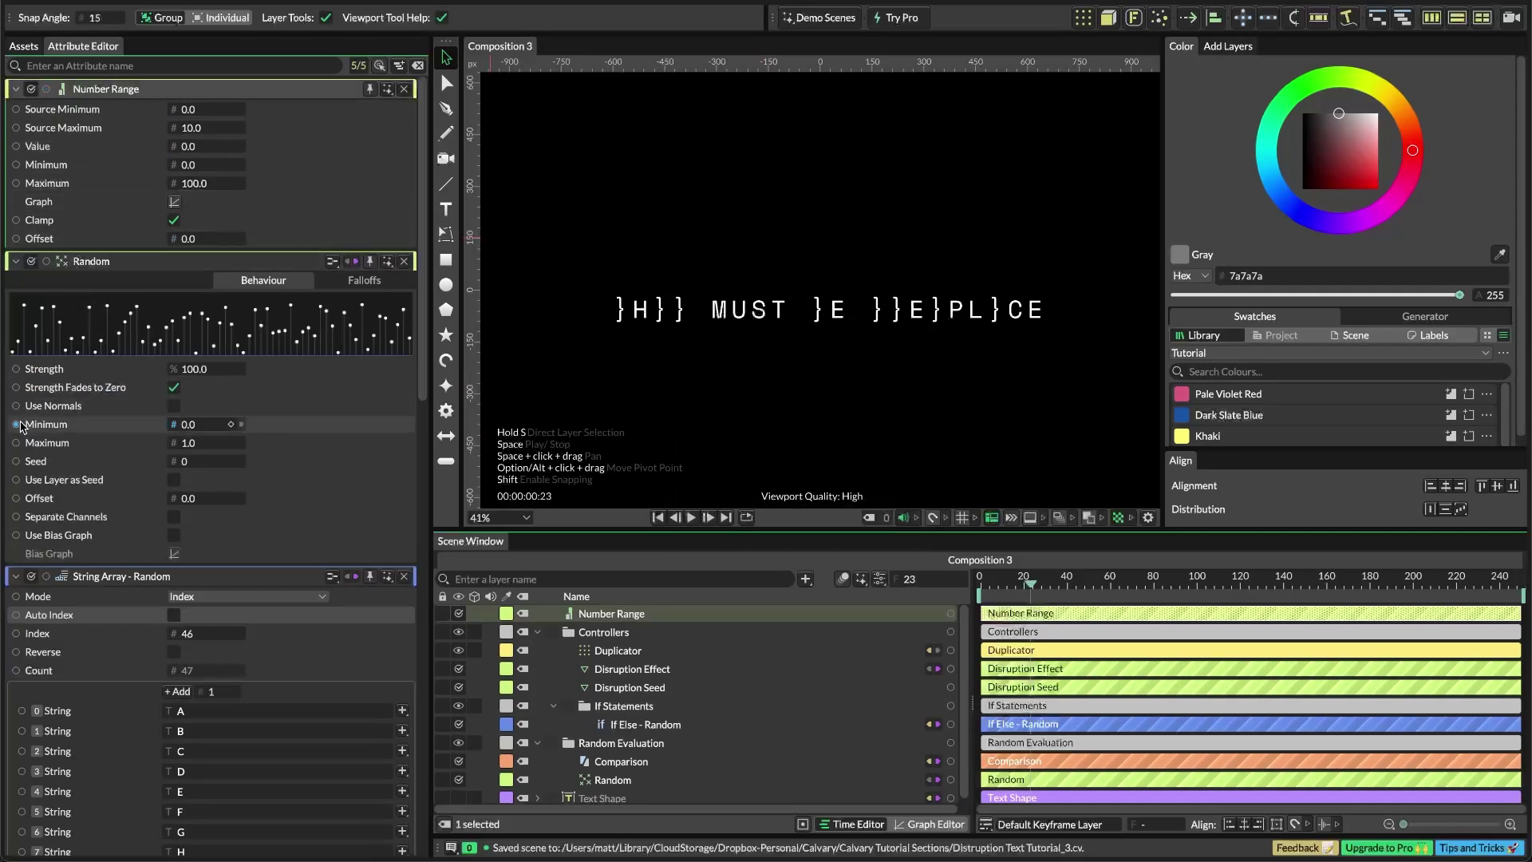
Drive Number Range's Source Minimum, Source Maximum and Value from Random's Minimum, Maximum and output, and move it into Random Evaluation
drag(16, 424, 206, 112)
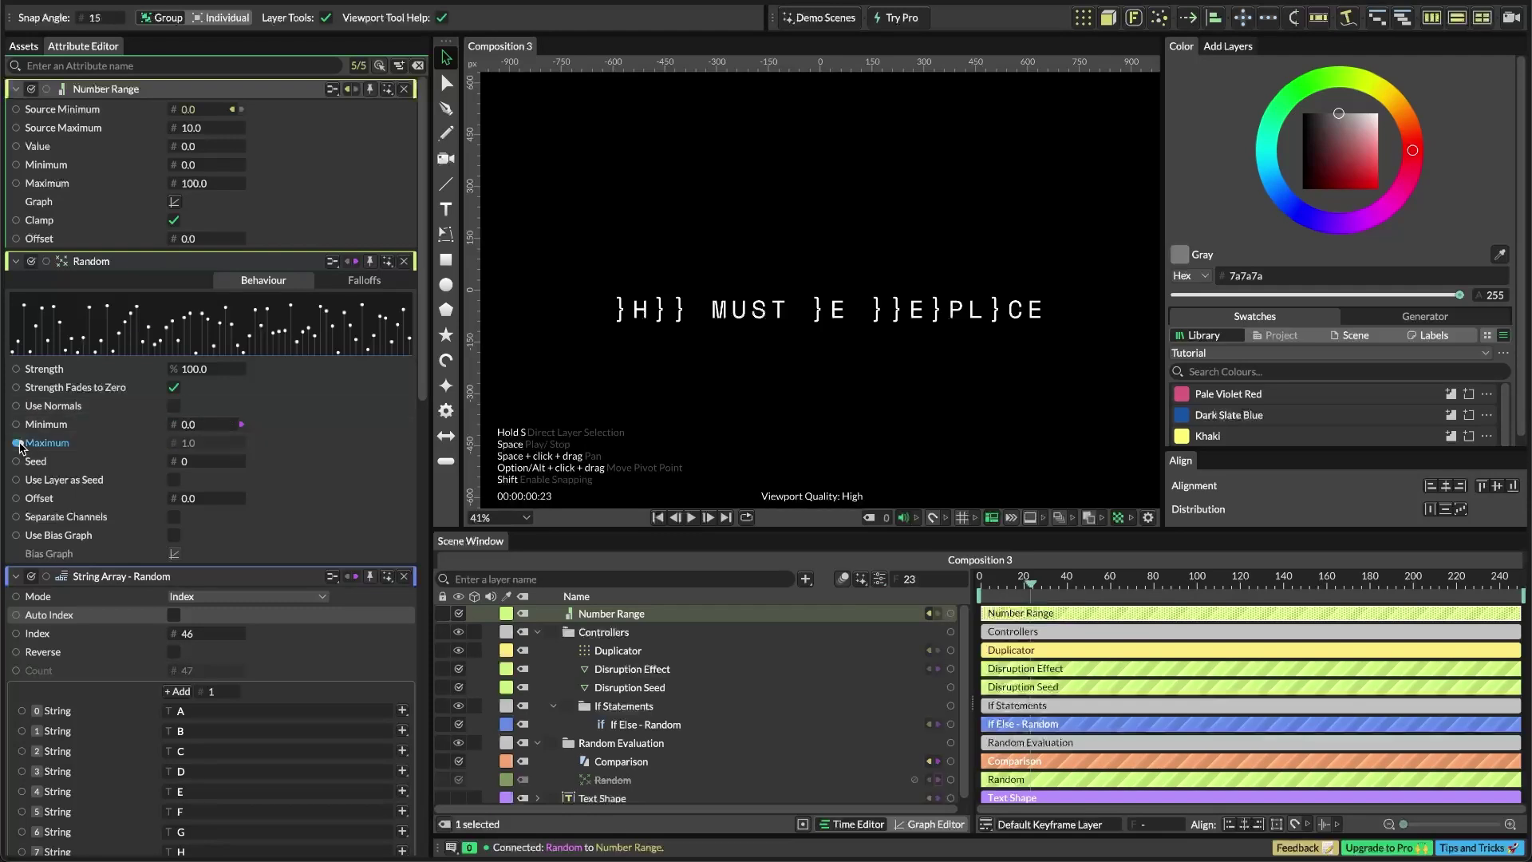
drag(16, 443, 206, 128)
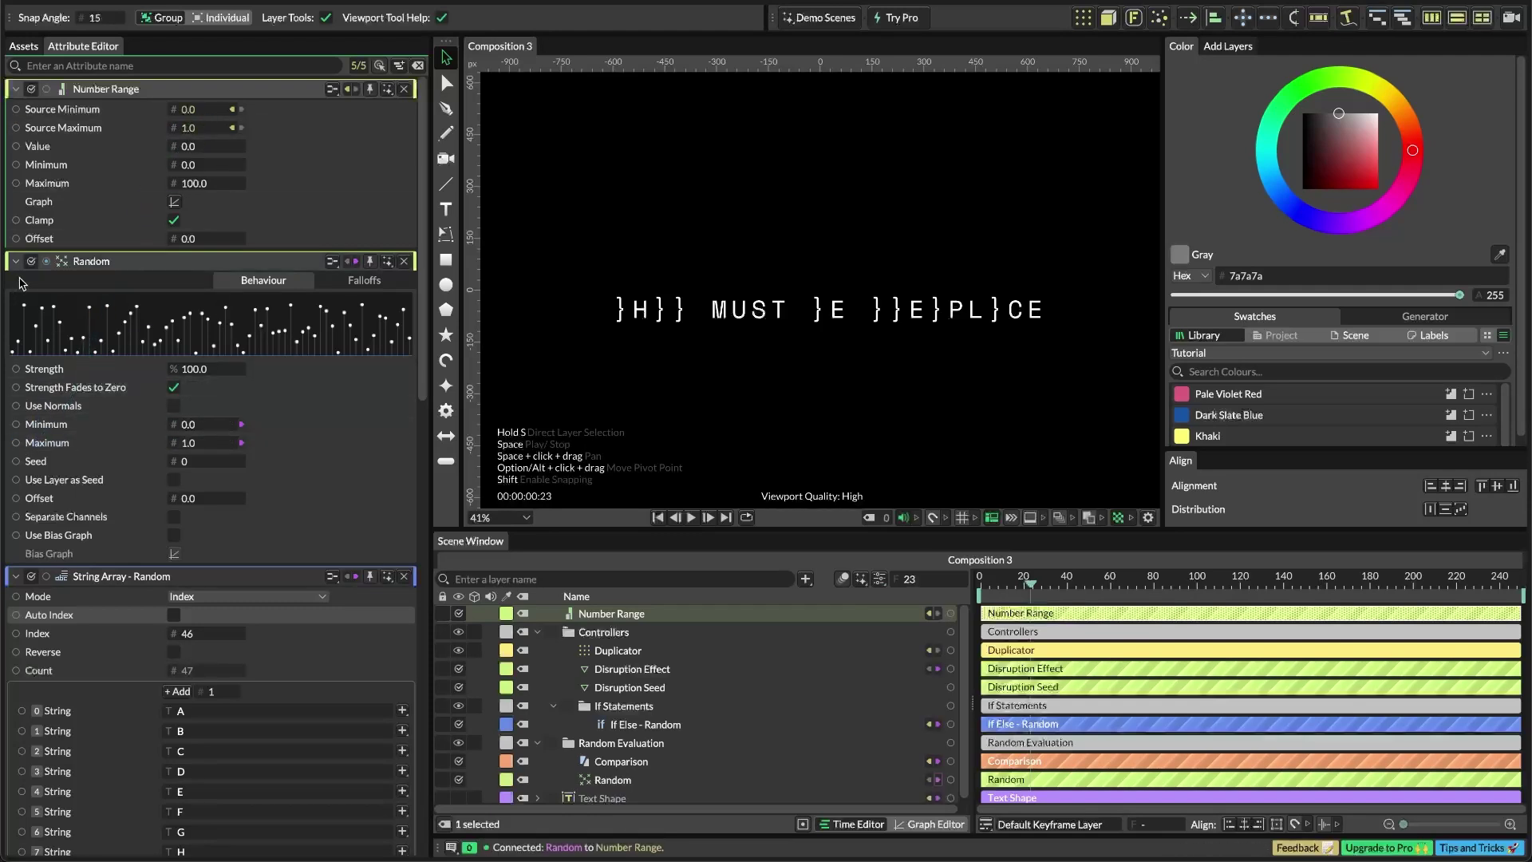
drag(46, 266, 195, 150)
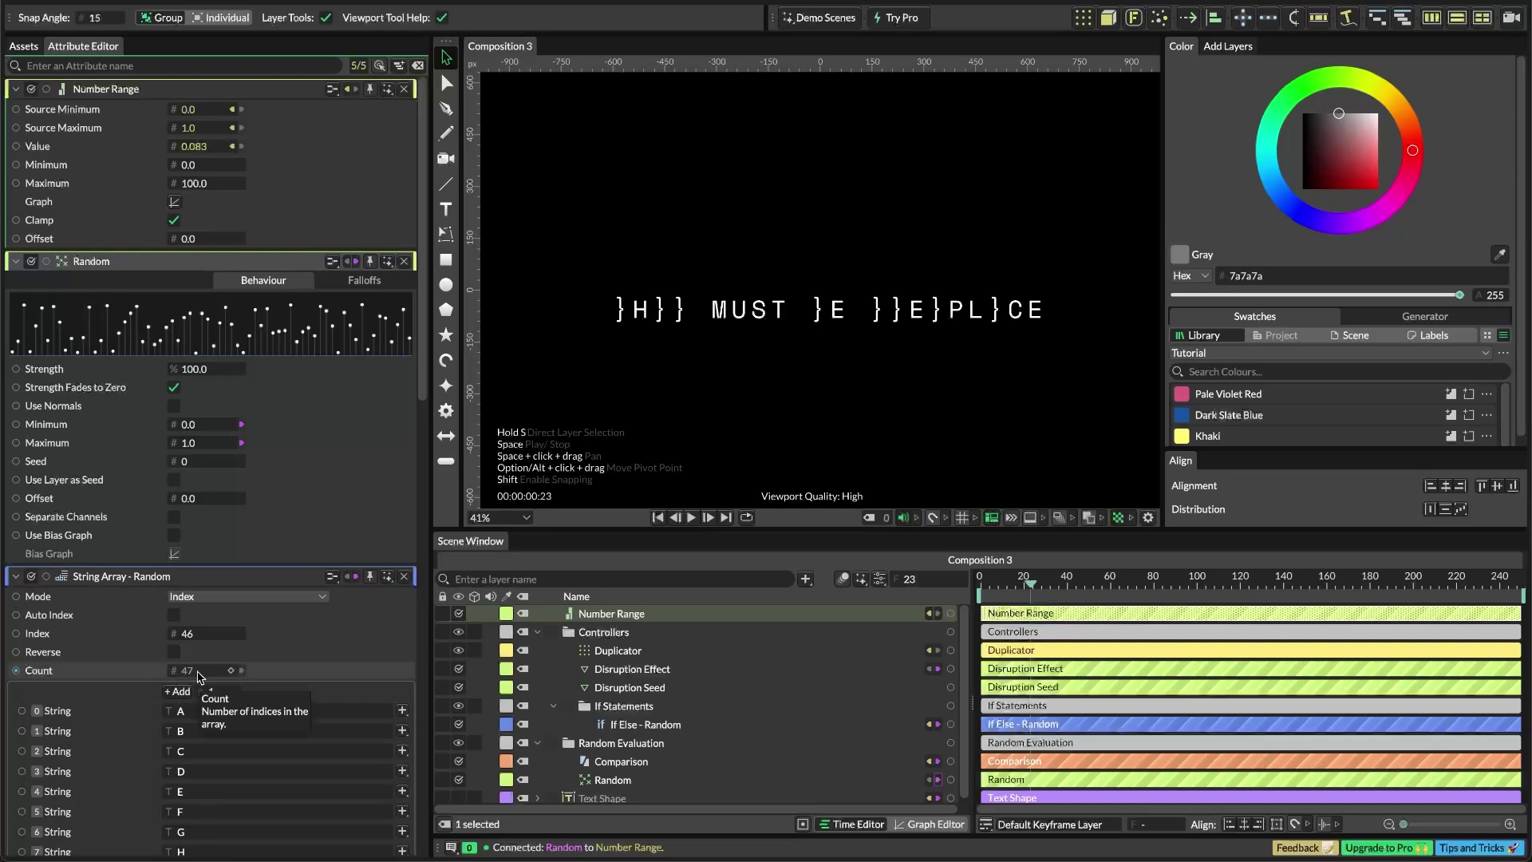
drag(591, 617, 633, 744)
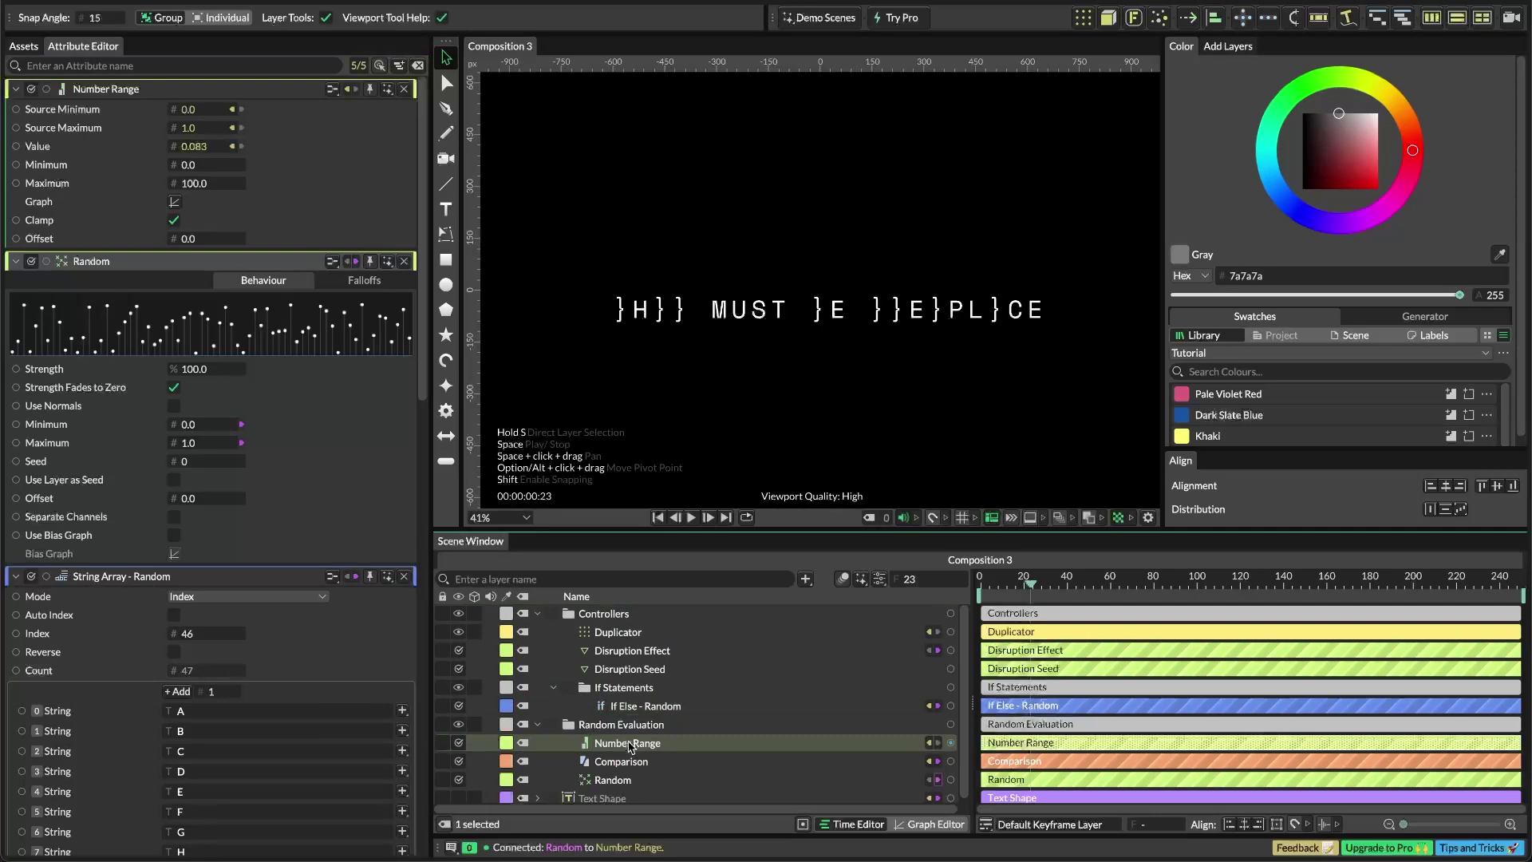
Add a Math layer in the Random Evaluation group and name it Math - Random Character Count
key(super+period)
text(math)
key(Return)
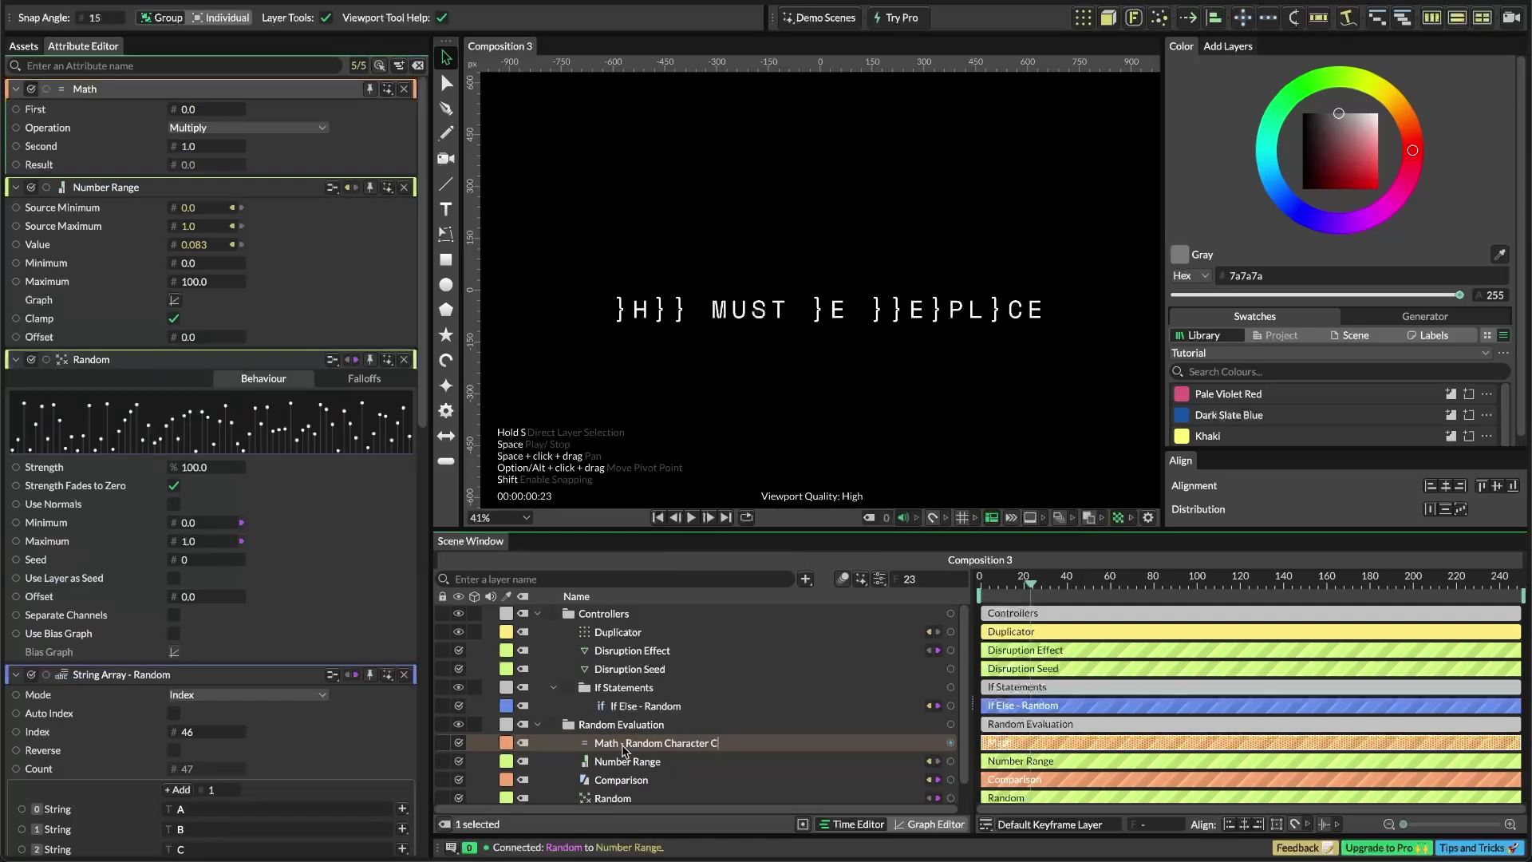
key(Return)
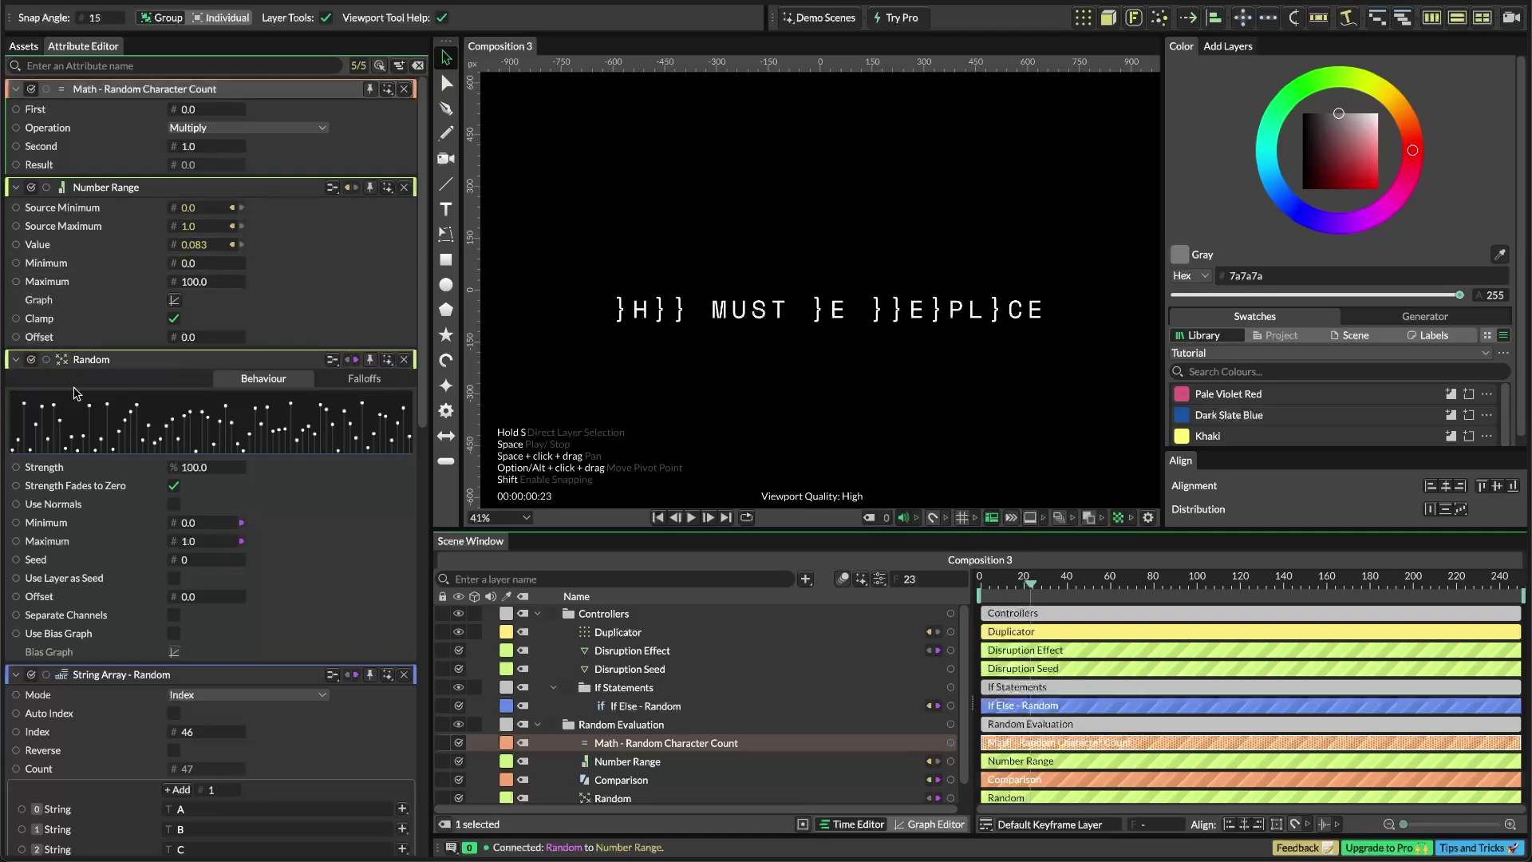
Connect String Array - Random's Count to the Math layer's First value and set its Operation to Subtract
drag(16, 768, 188, 112)
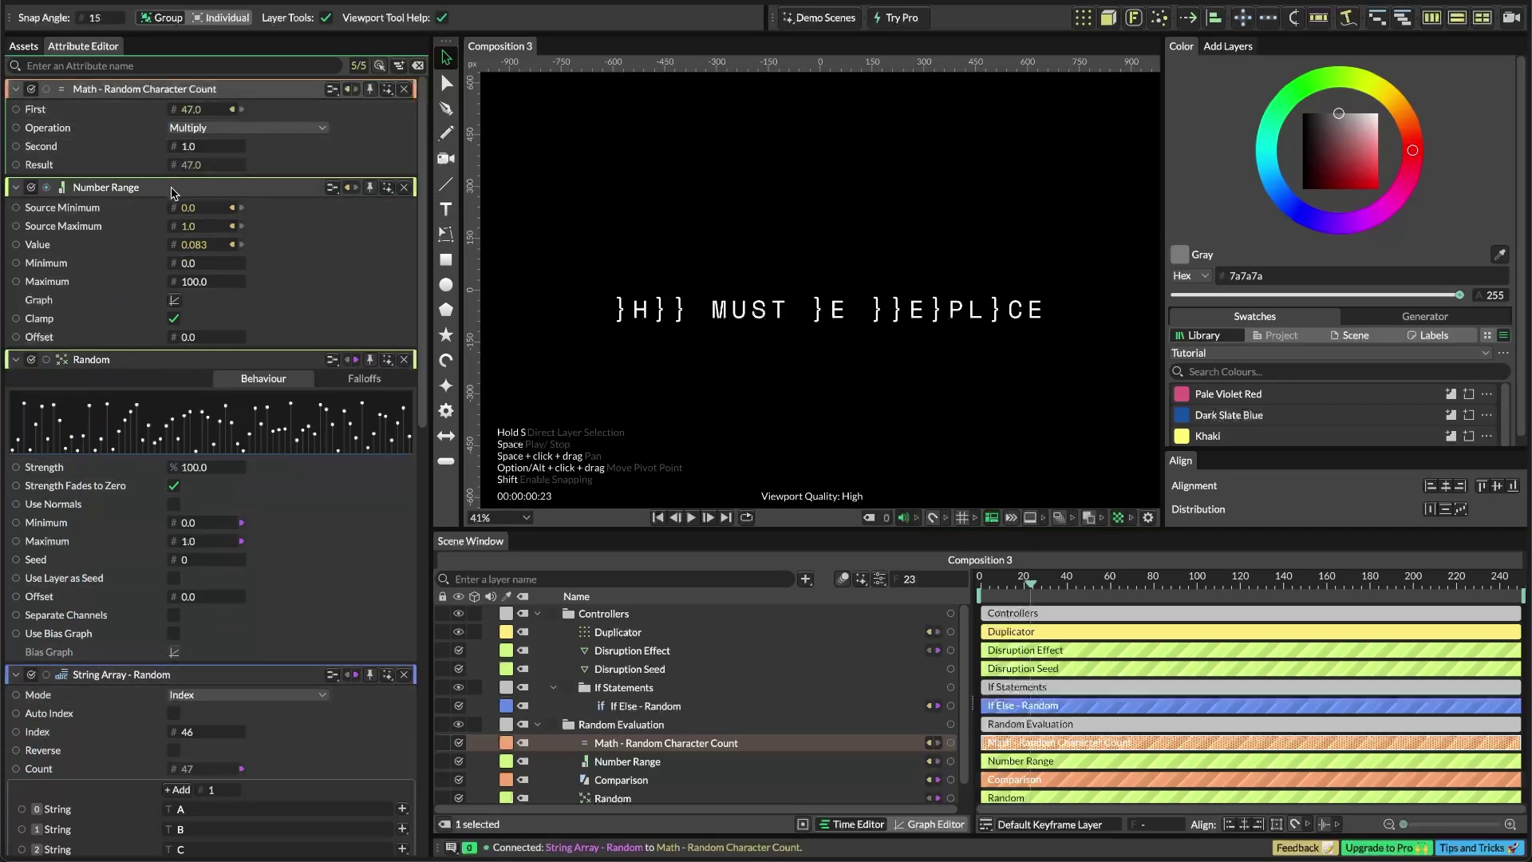
click(217, 128)
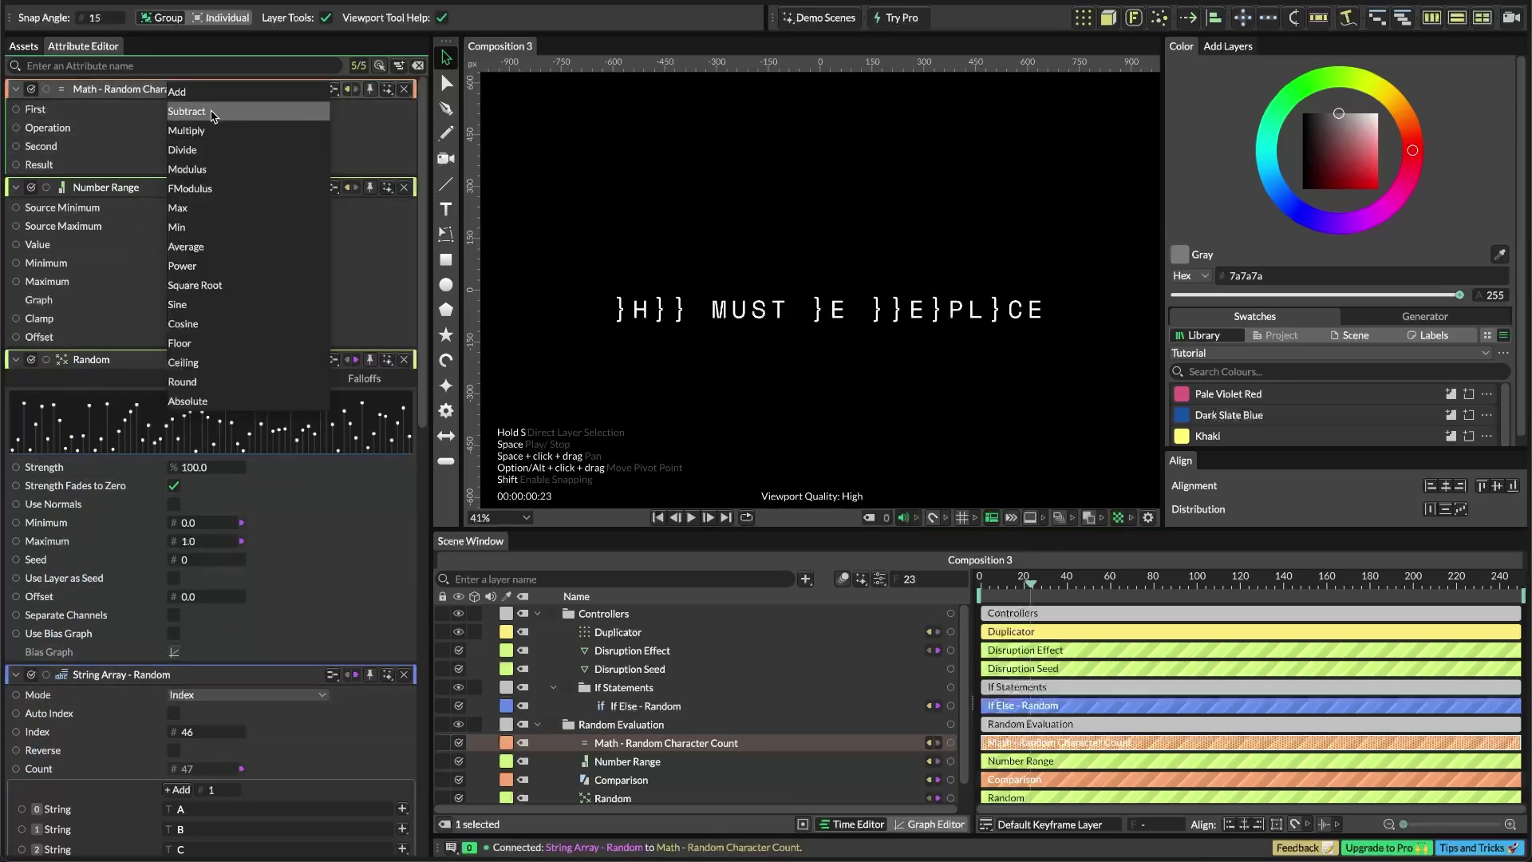
click(209, 111)
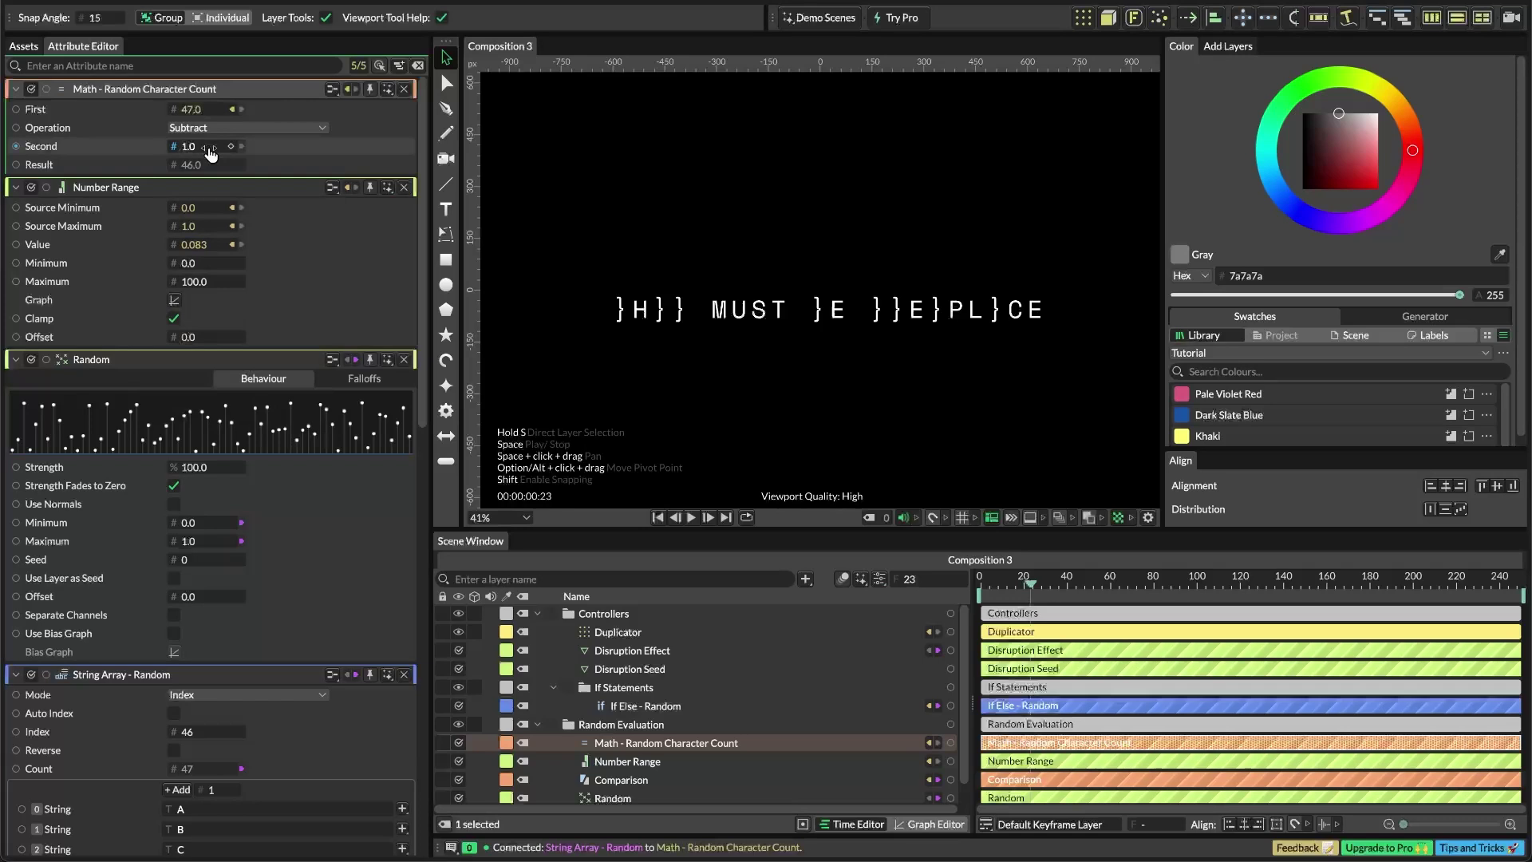
Connect Math - Random Character Count to Number Range's Maximum, and Number Range to String Array - Random's Index
click(46, 88)
click(46, 89)
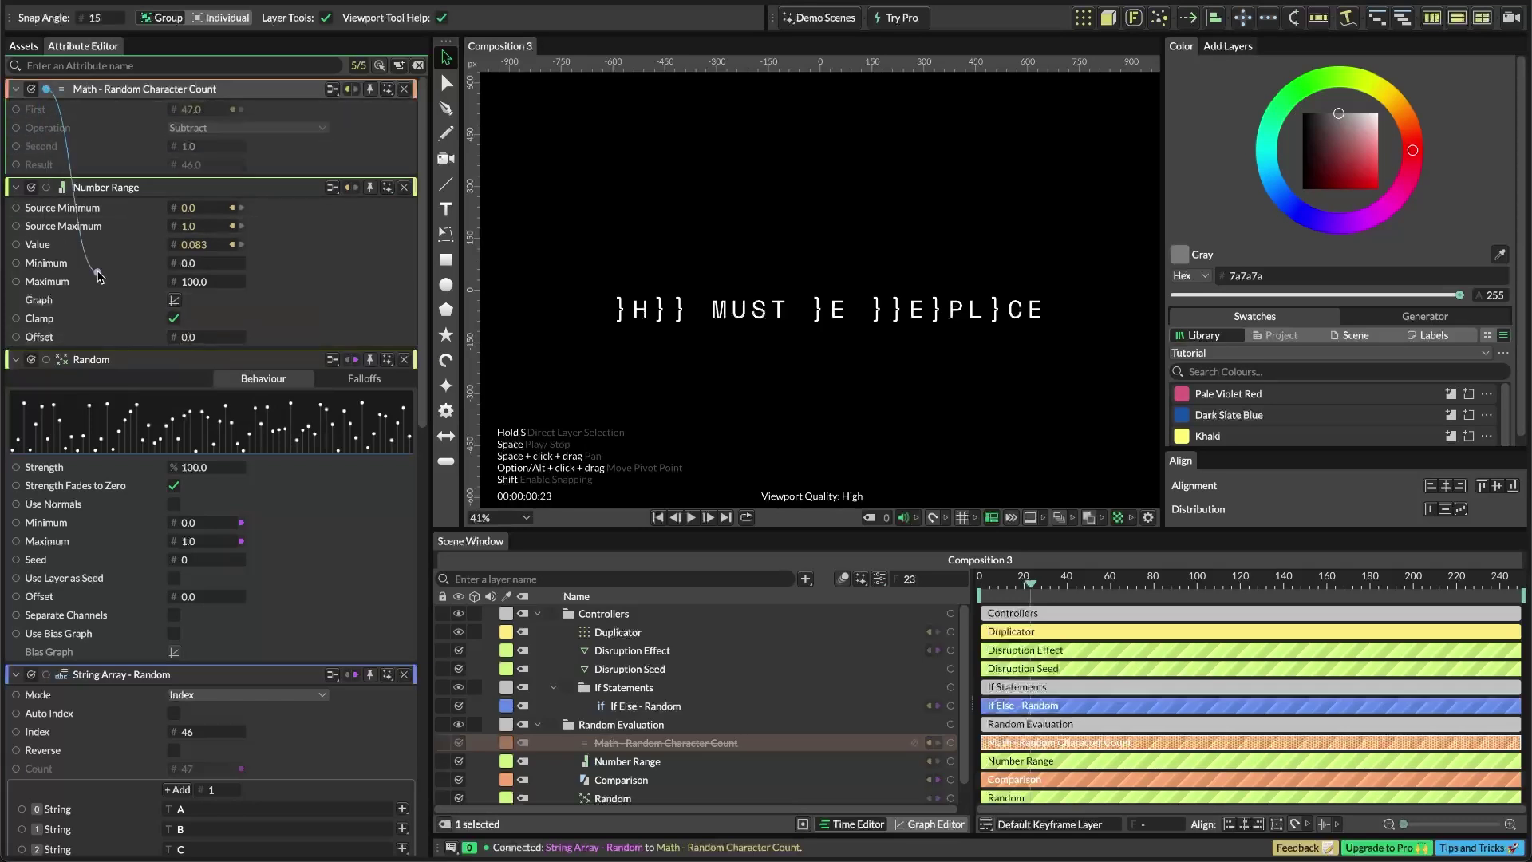
drag(61, 88, 196, 282)
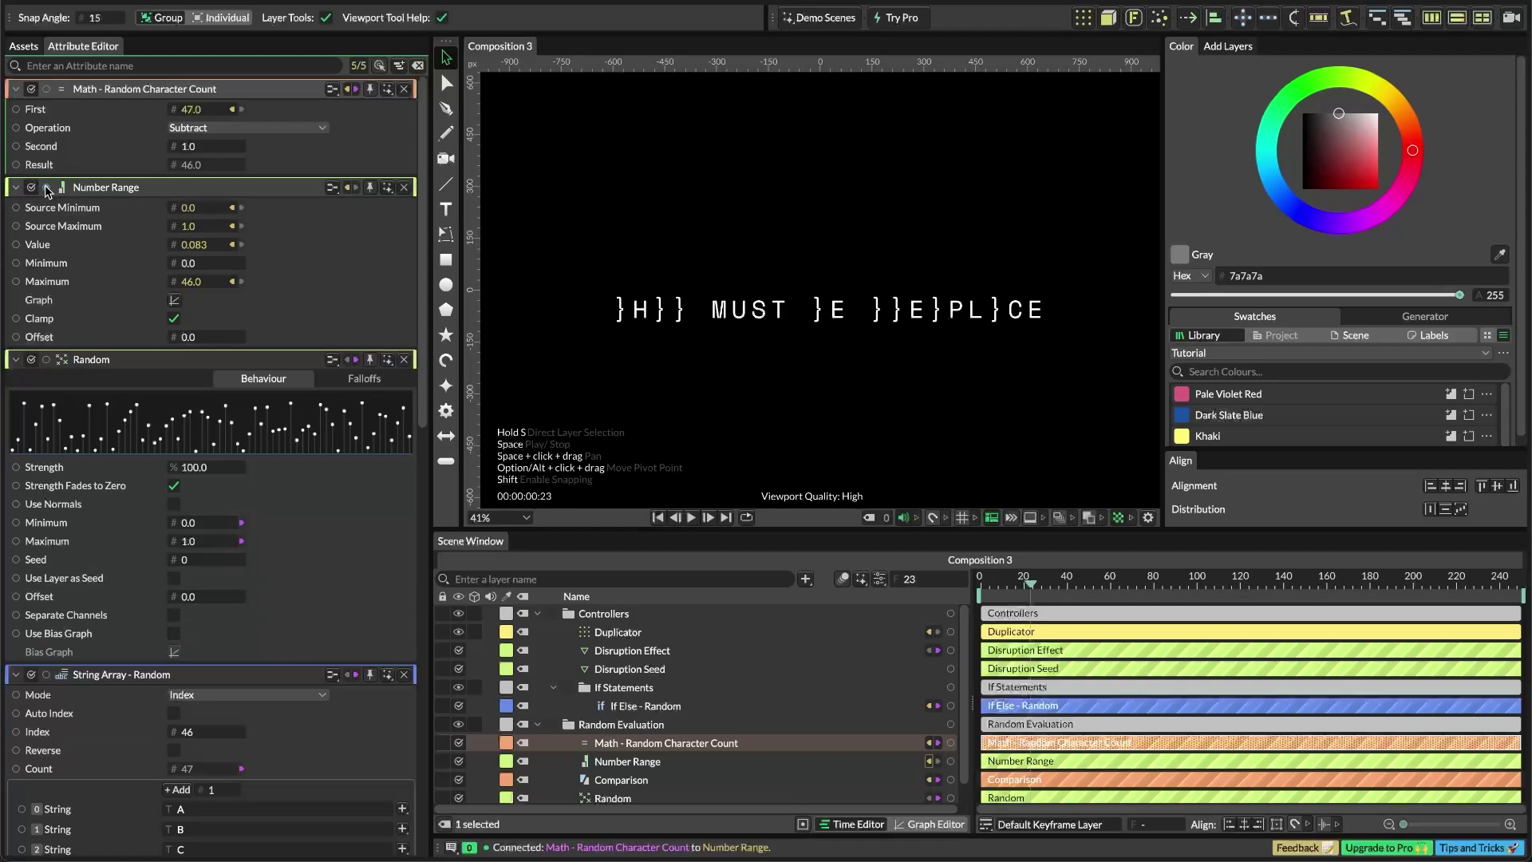
drag(46, 188, 191, 737)
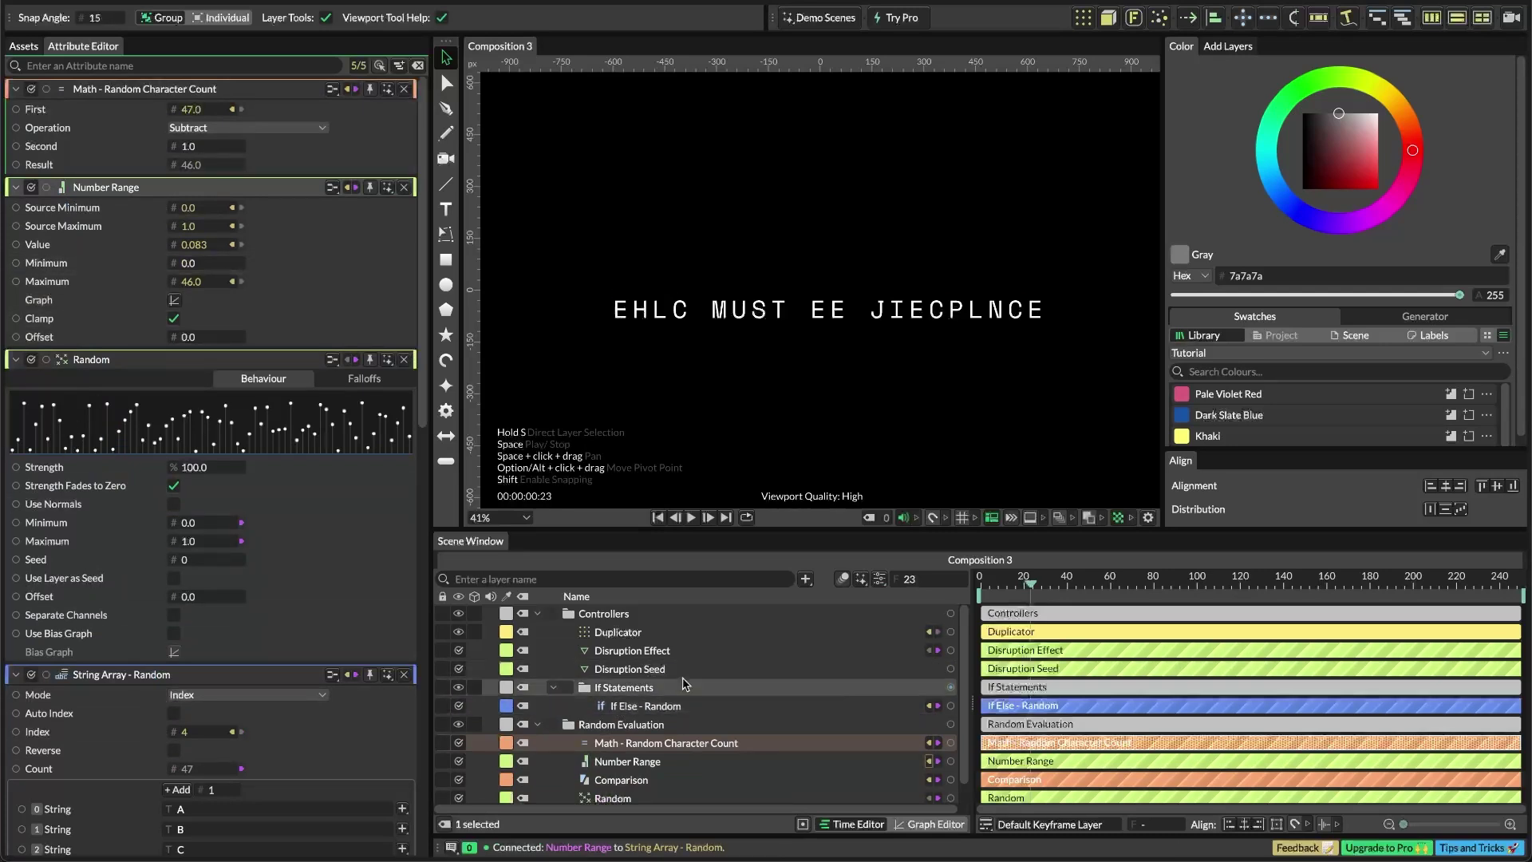
Connect Disruption Seed to Random's Seed, test different seed values, and set Disruption Seed's Value to 0
drag(950, 670, 206, 563)
click(630, 668)
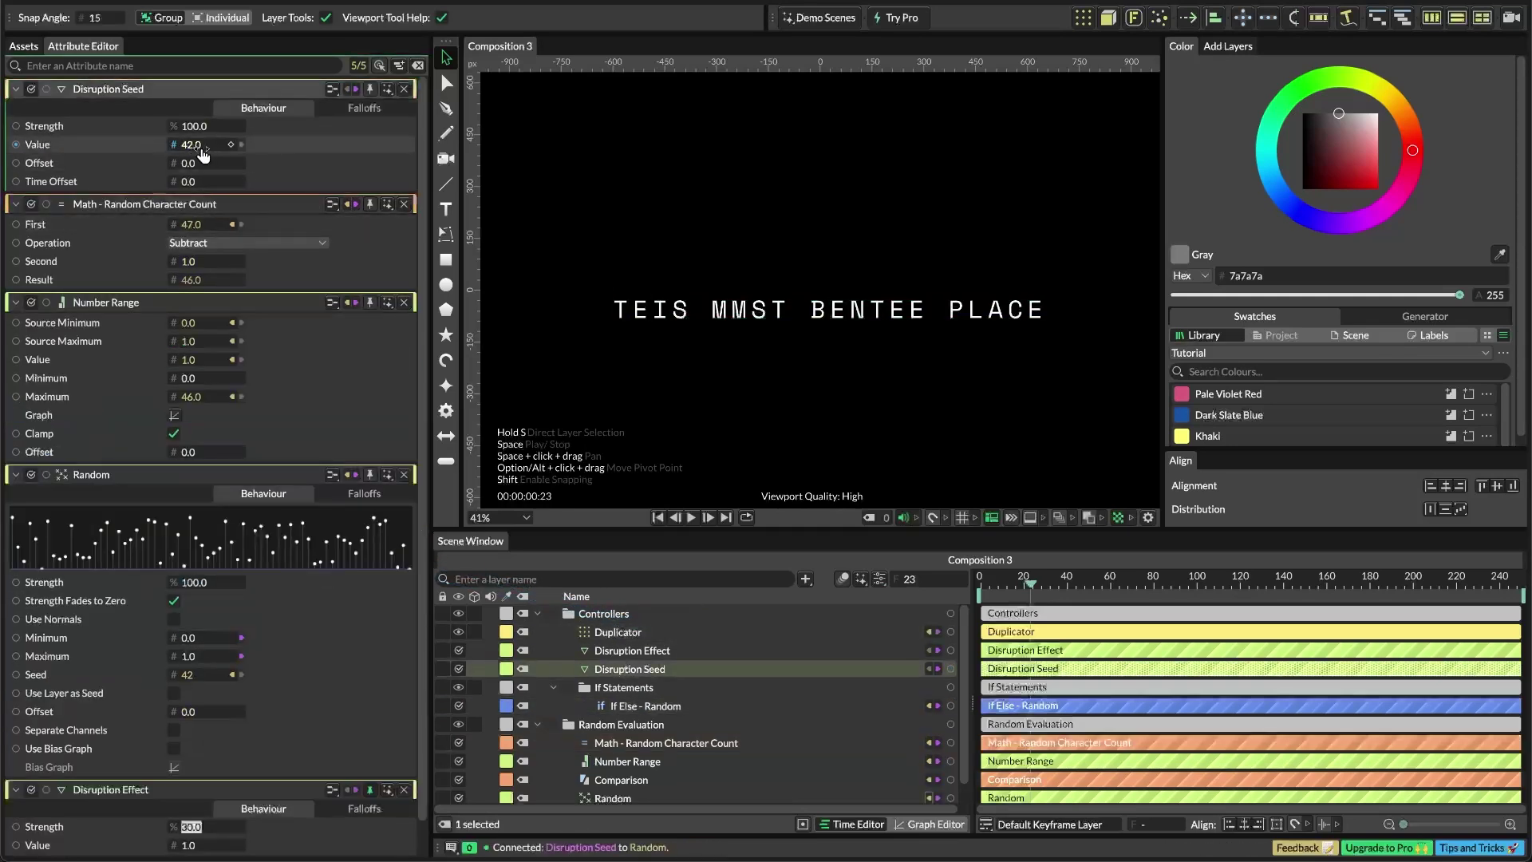
drag(203, 153, 168, 158)
click(190, 149)
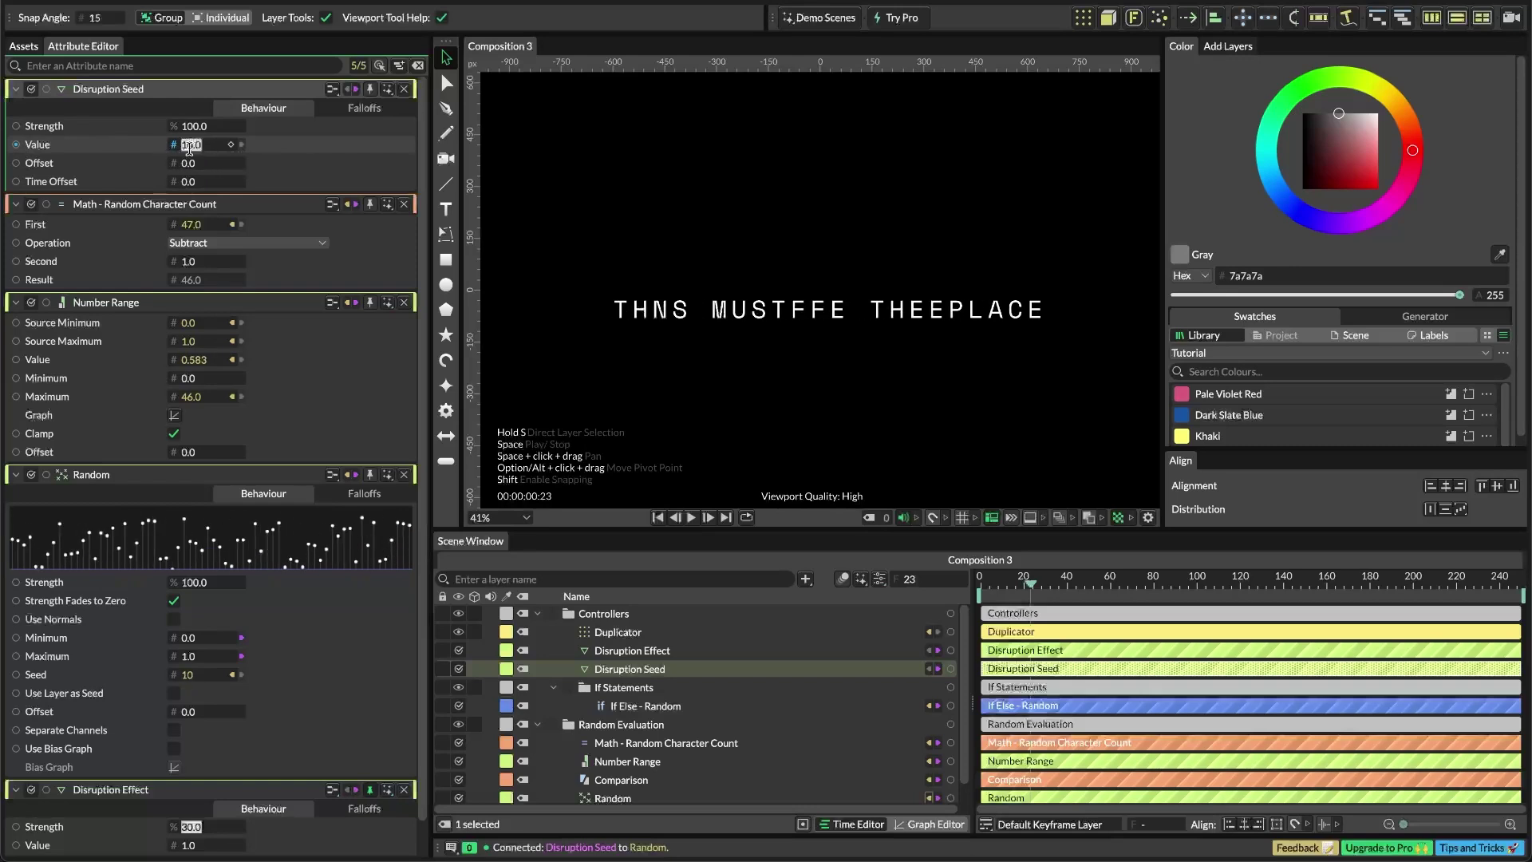
text(0)
key(Return)
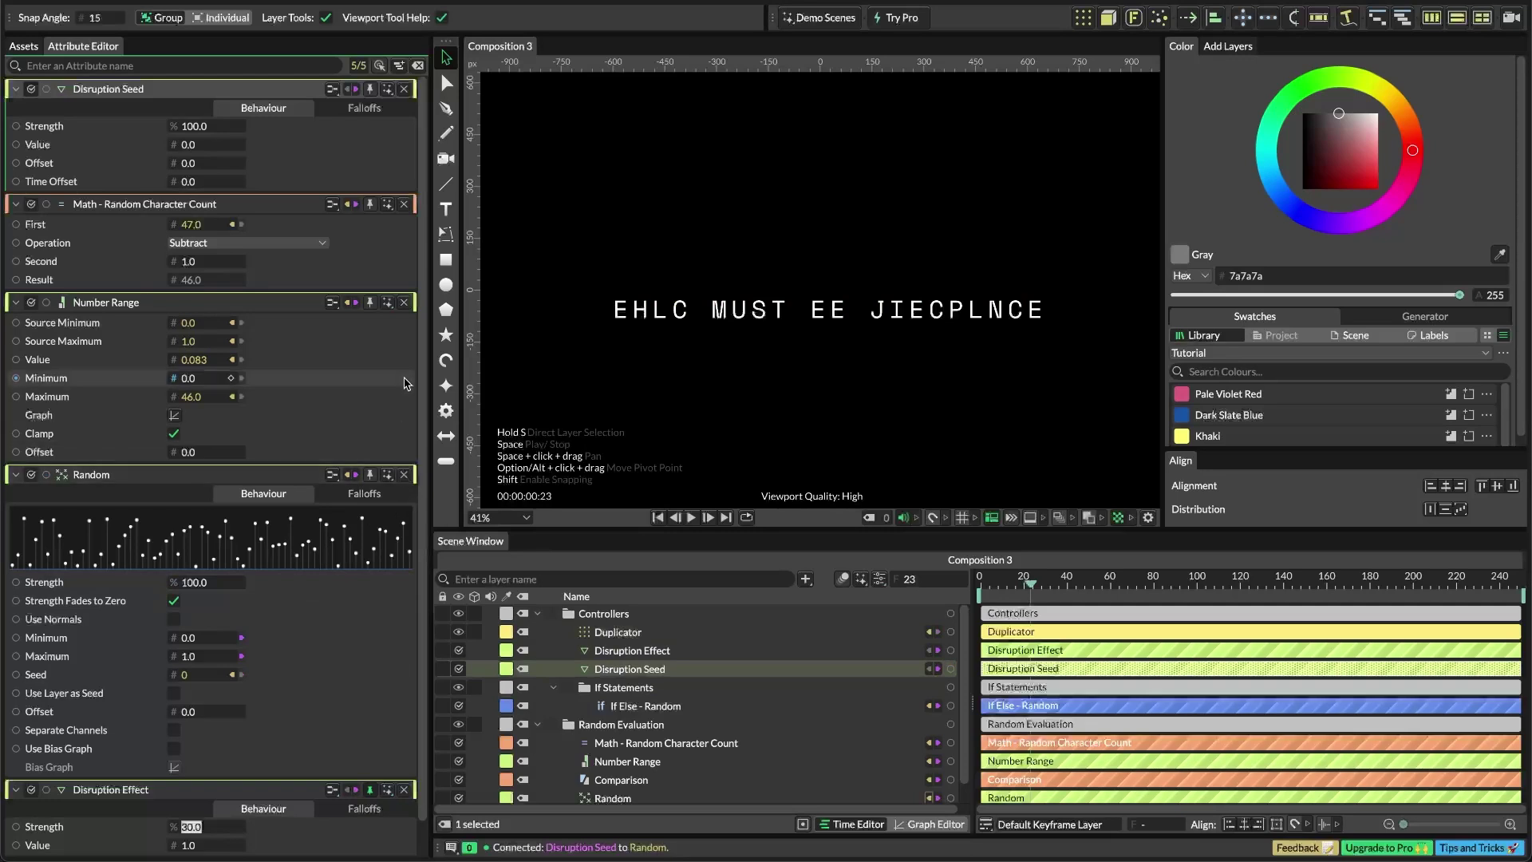
Rename Number Range as Number Range - Random Characters, and duplicate it as Number Range - Random Colours
scroll(645, 758, down, 1)
click(645, 754)
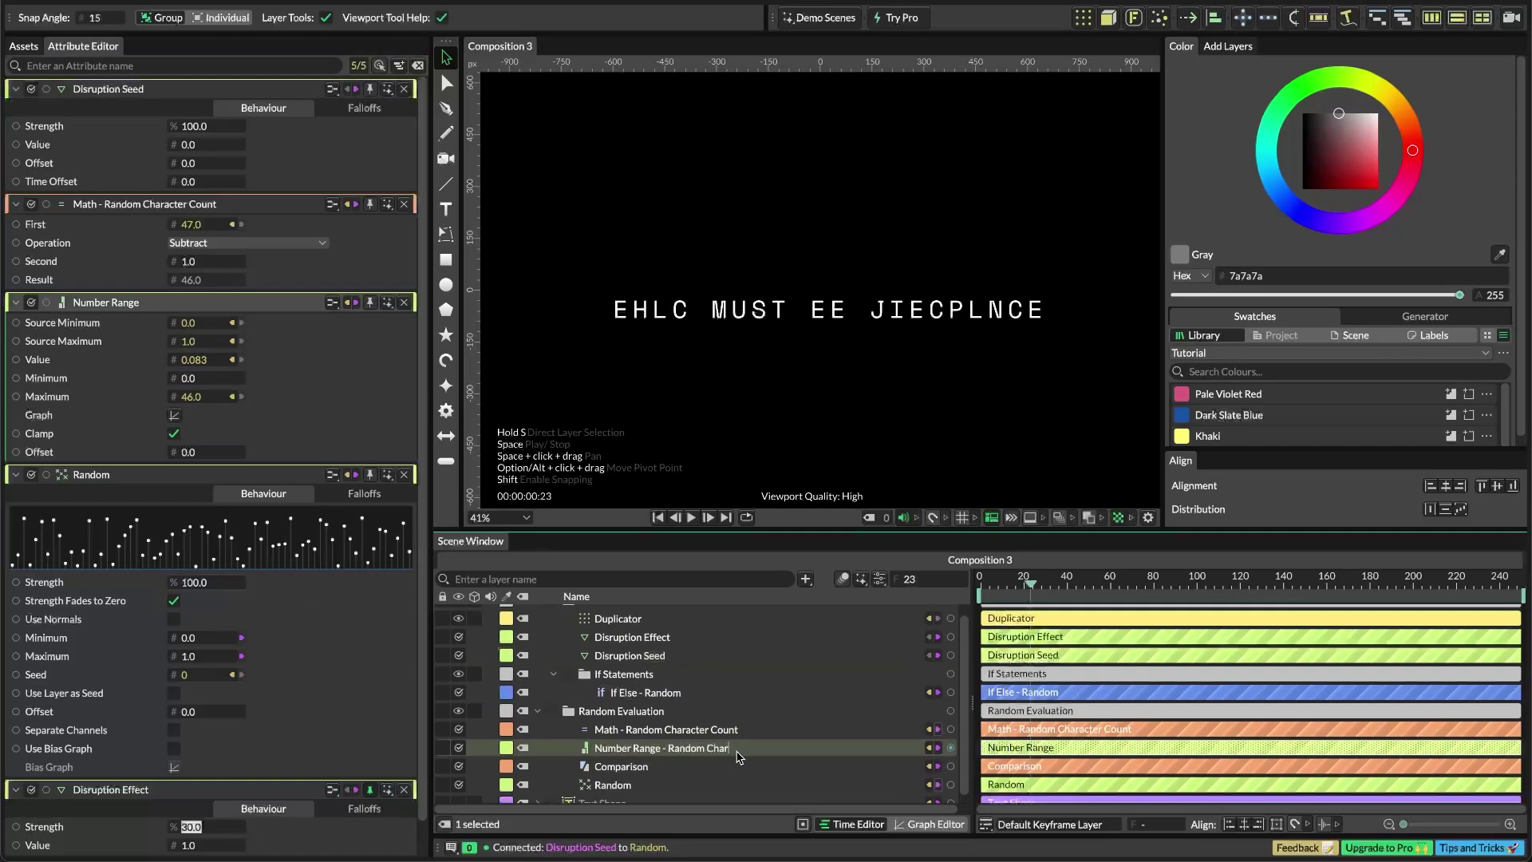
text(ters)
key(Return)
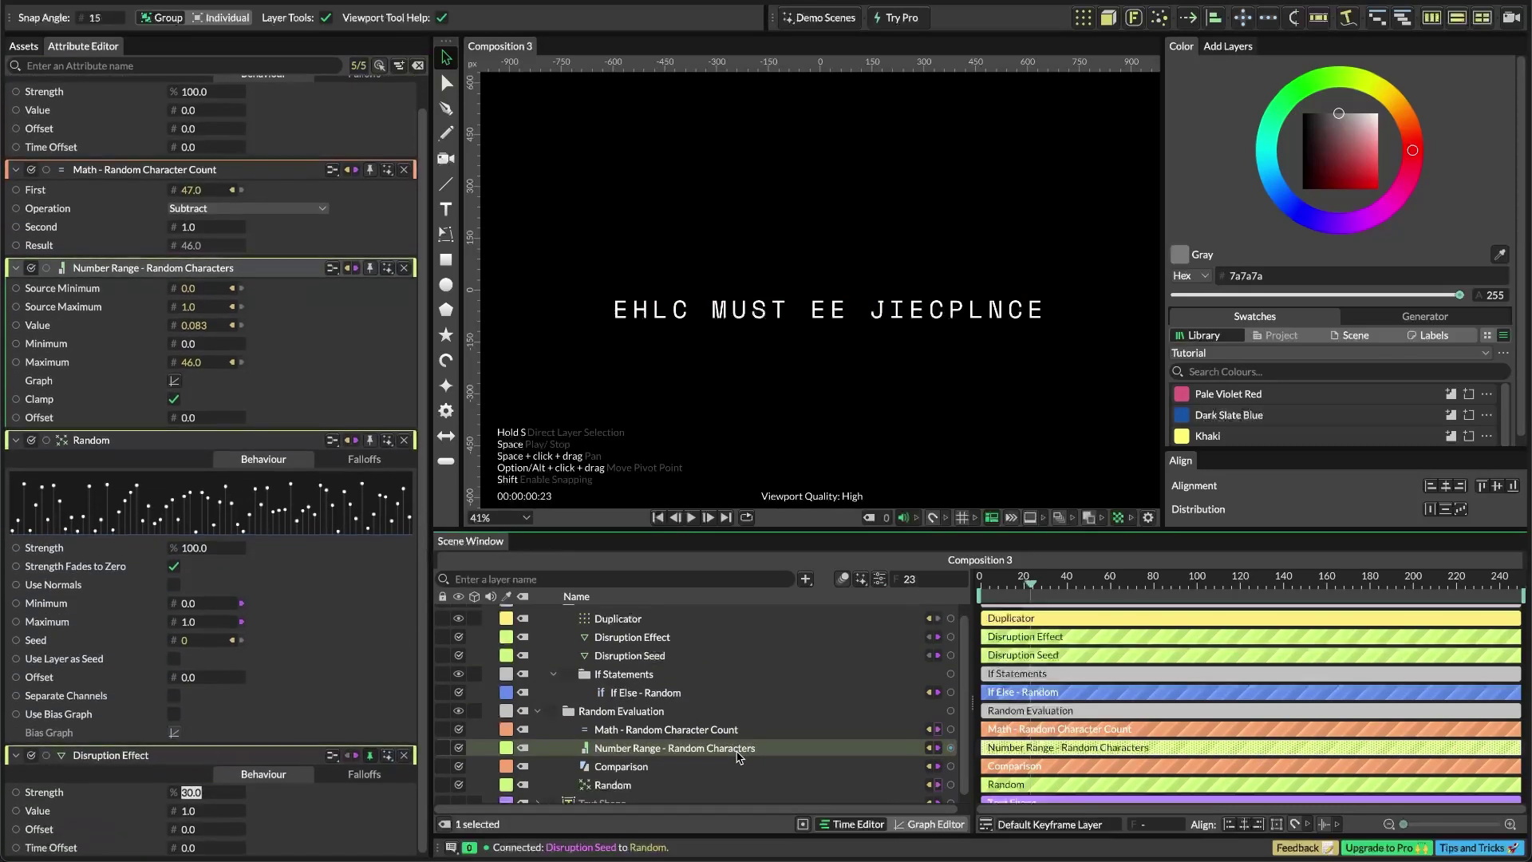
key(ctrl+d)
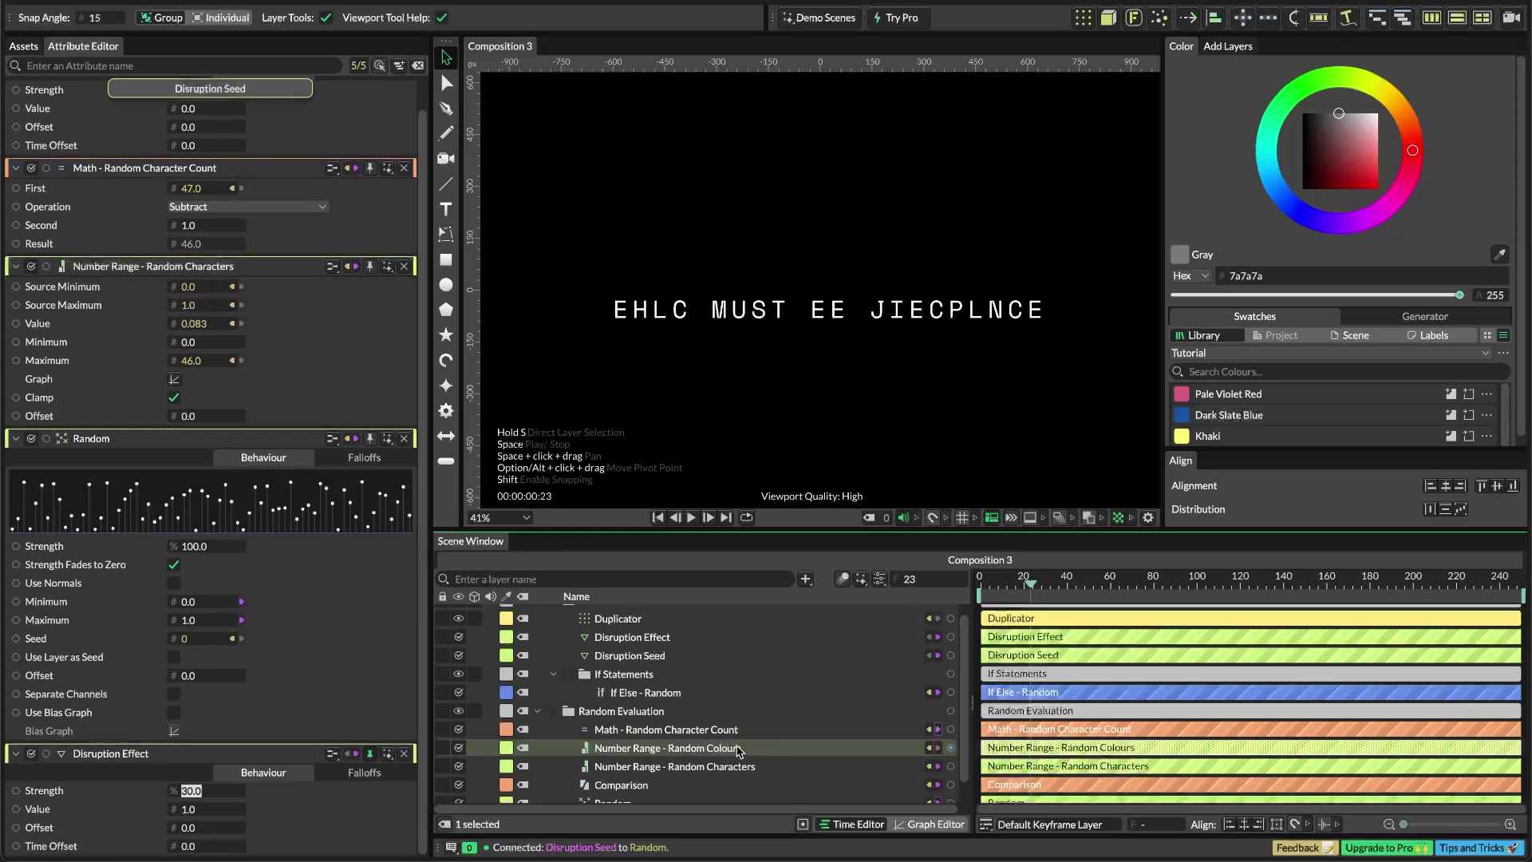
Duplicate Math - Random Character Count as Math - Random Colour Count, and move Number Range - Random Colours directly beneath the new Math layer
click(741, 729)
key(ctrl+d)
double_click(793, 732)
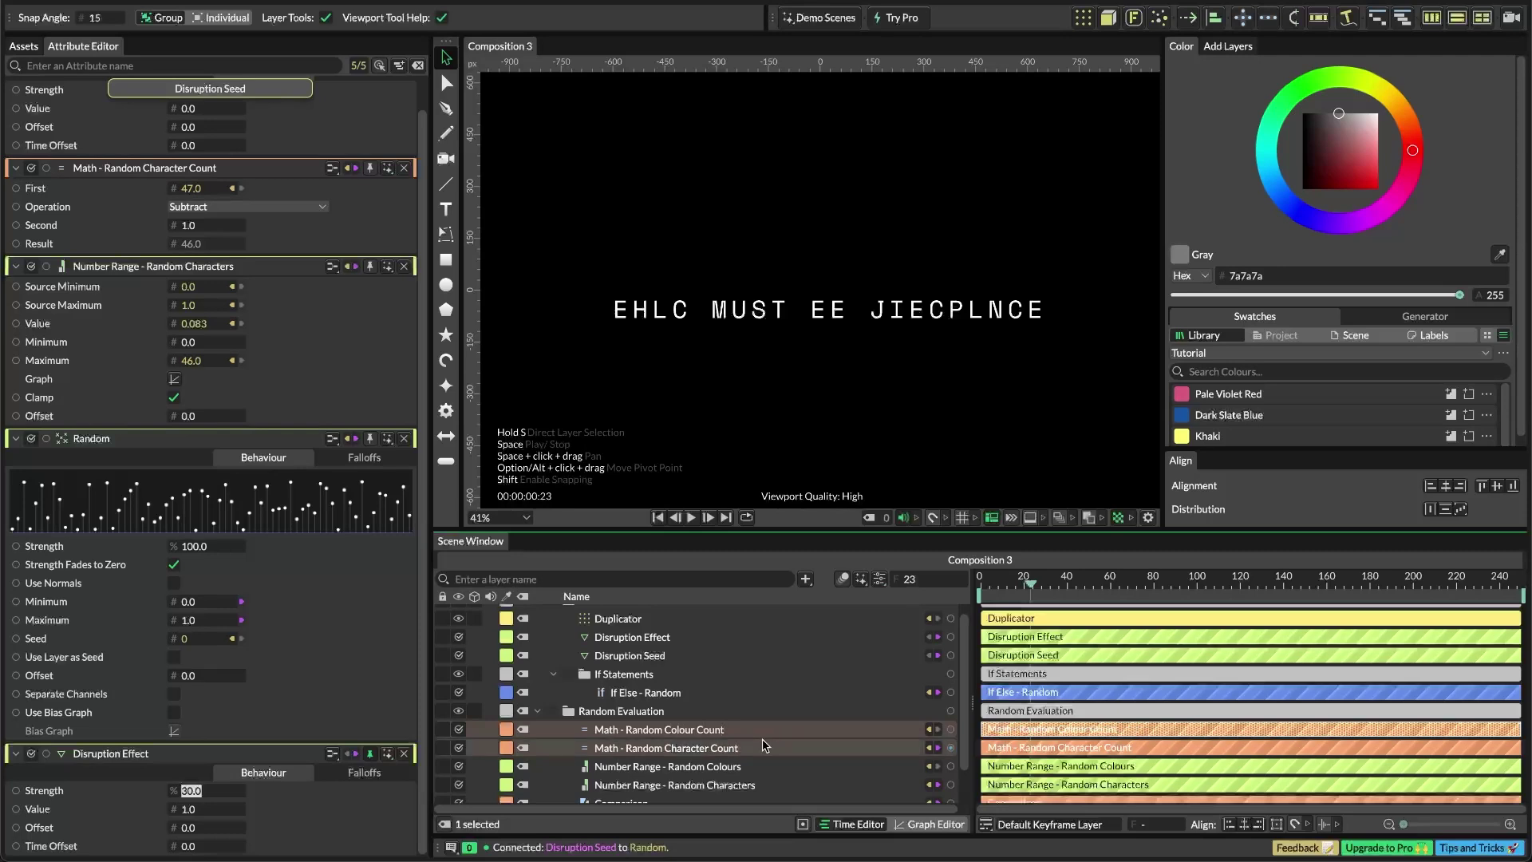
shift+click(761, 748)
click(745, 768)
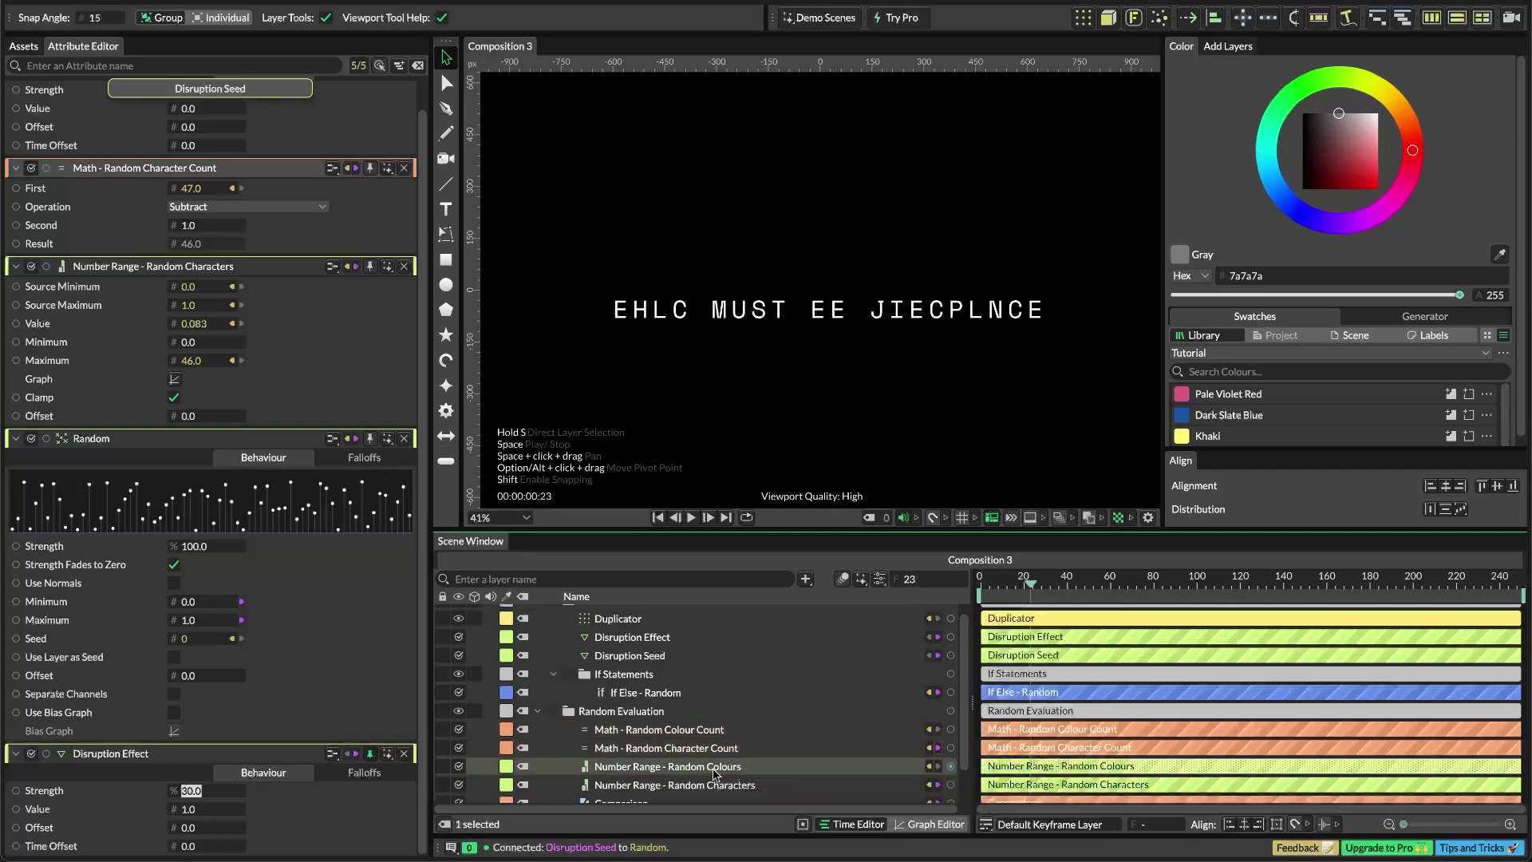
drag(702, 769, 698, 741)
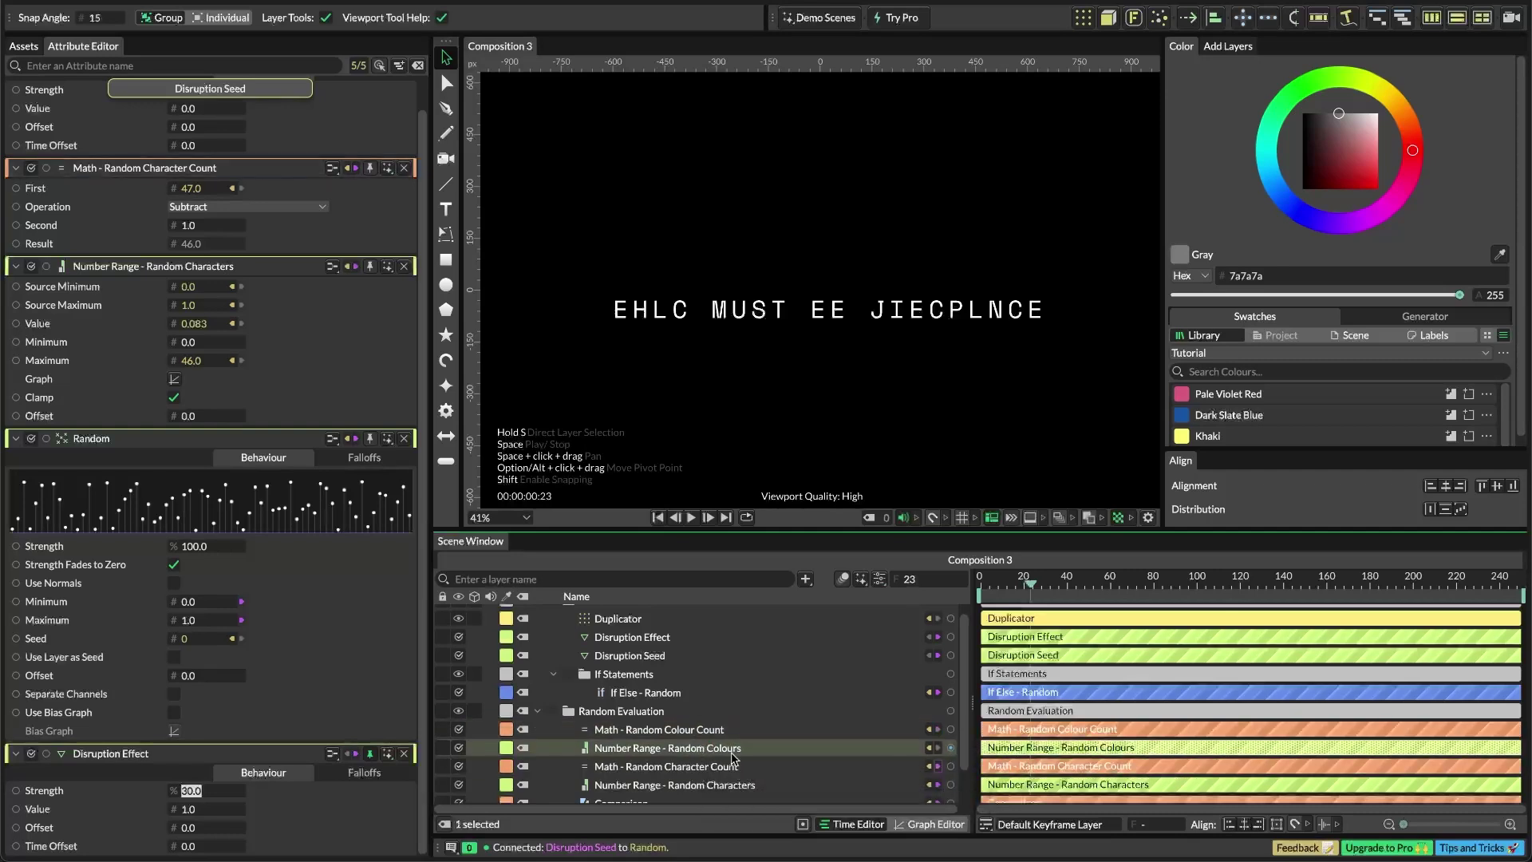
Unload all layers from the attribute display, including the pinned Disruption Effect
shift+click(693, 729)
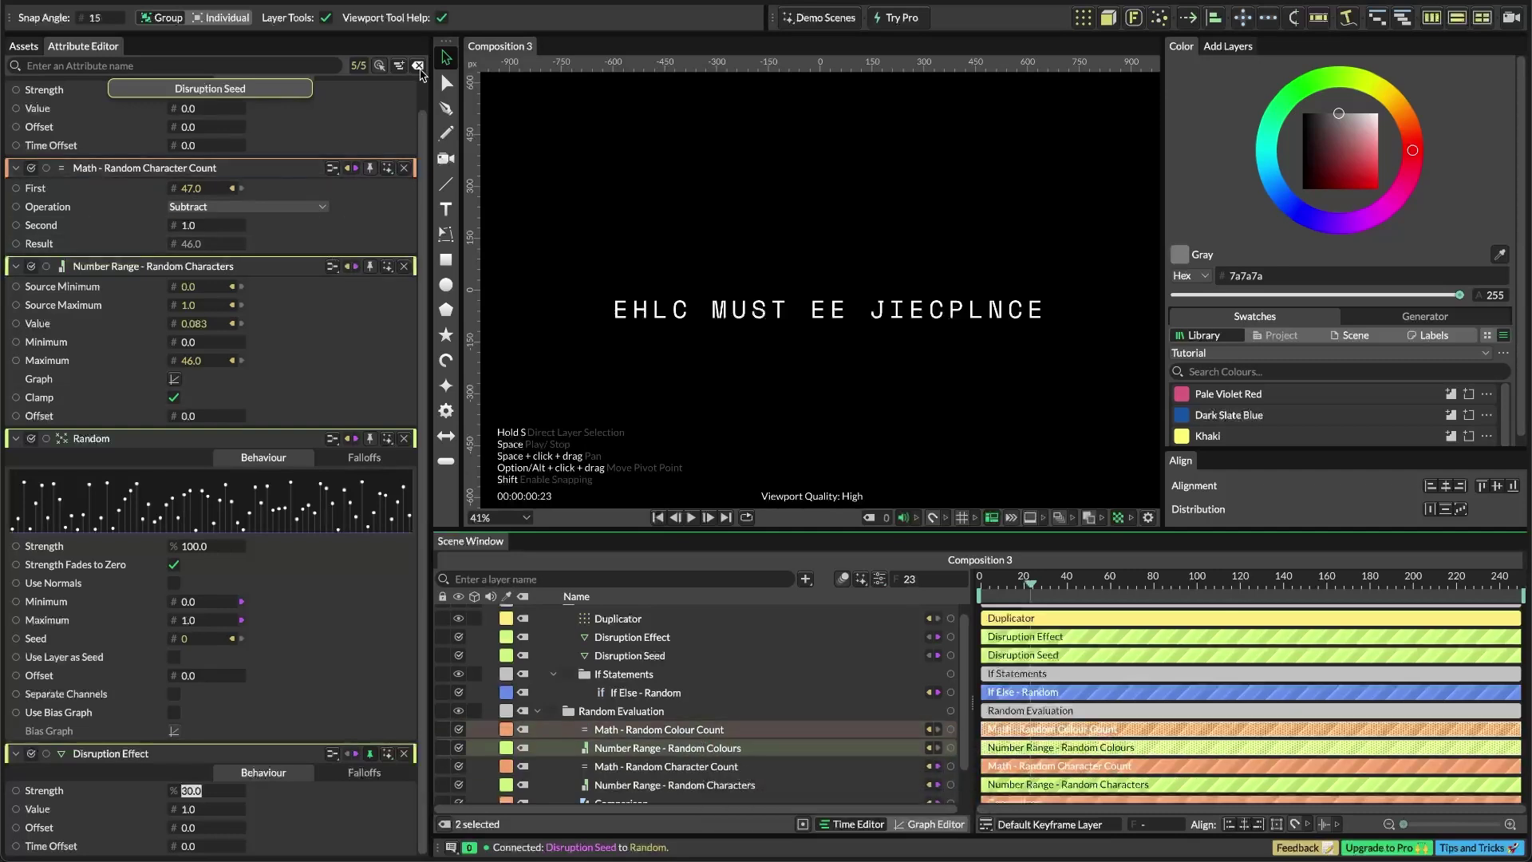
click(417, 68)
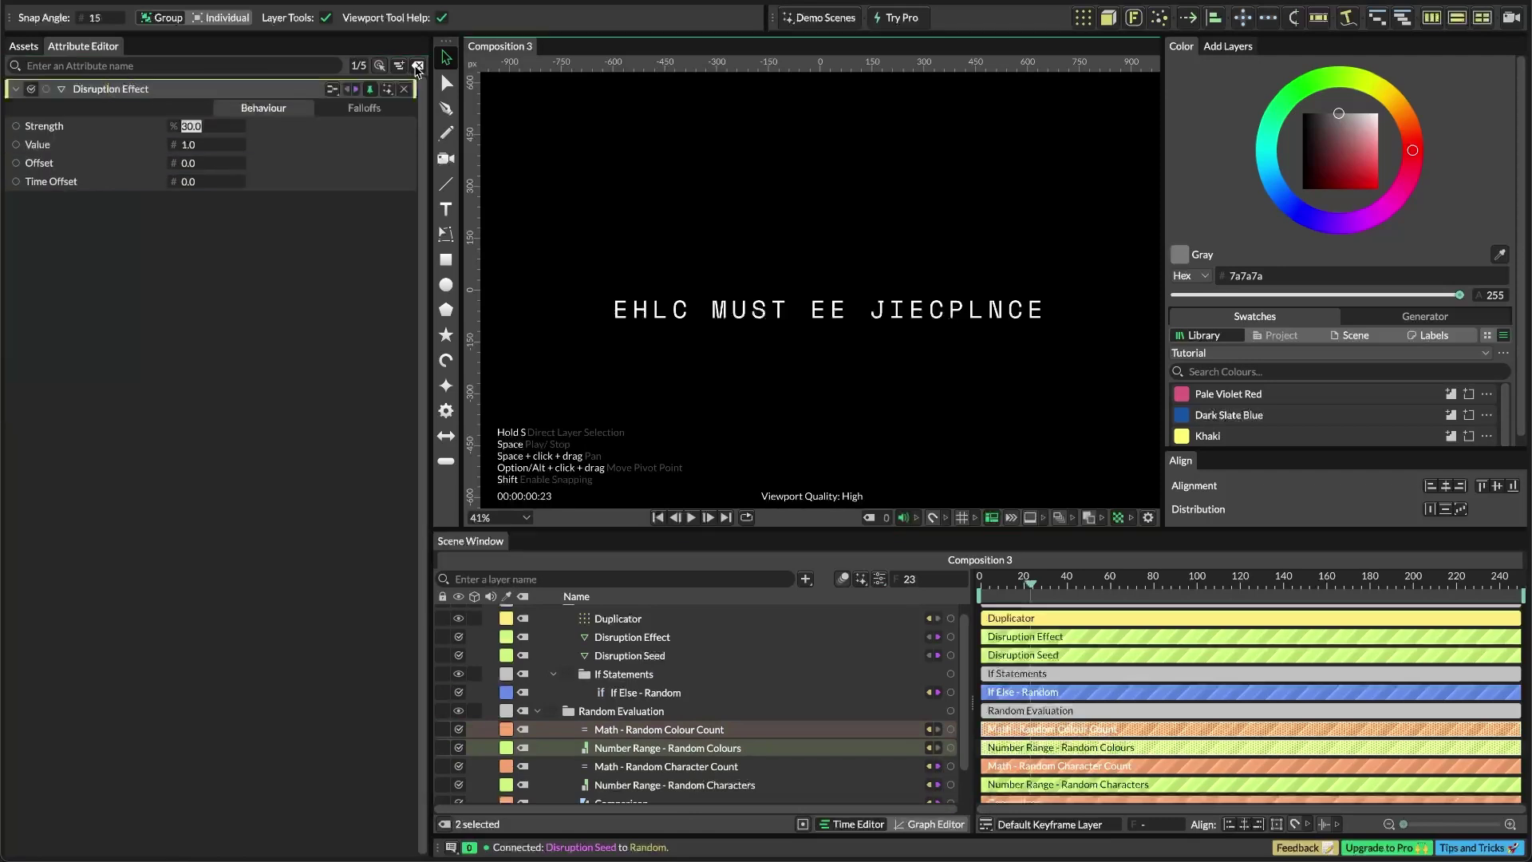
click(403, 91)
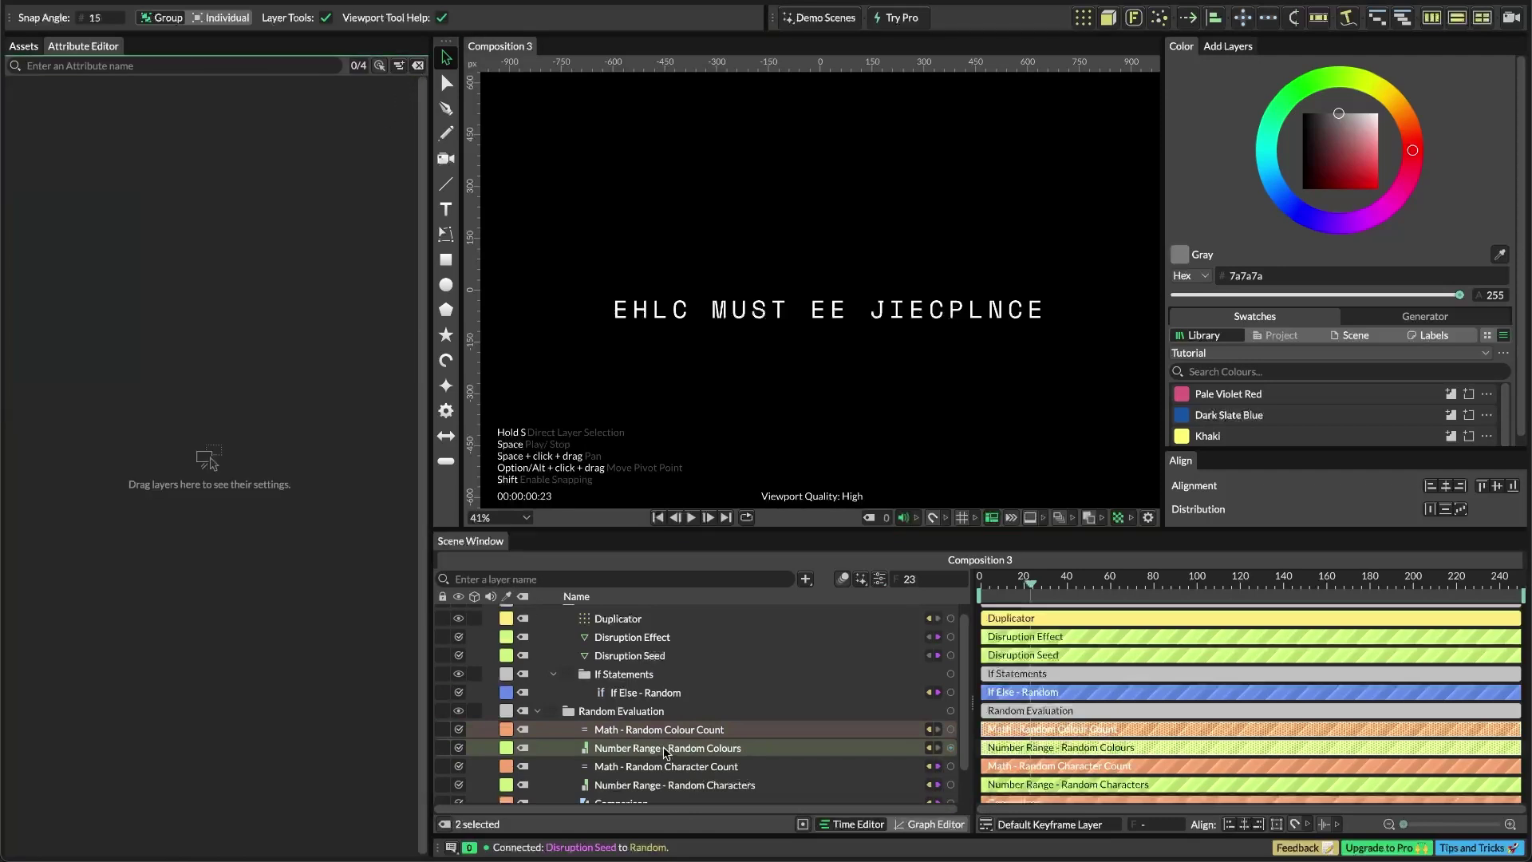
Connect Color Array - Random's Count to Math - Random Colour Count's First value, replacing the existing String Array connection
click(651, 737)
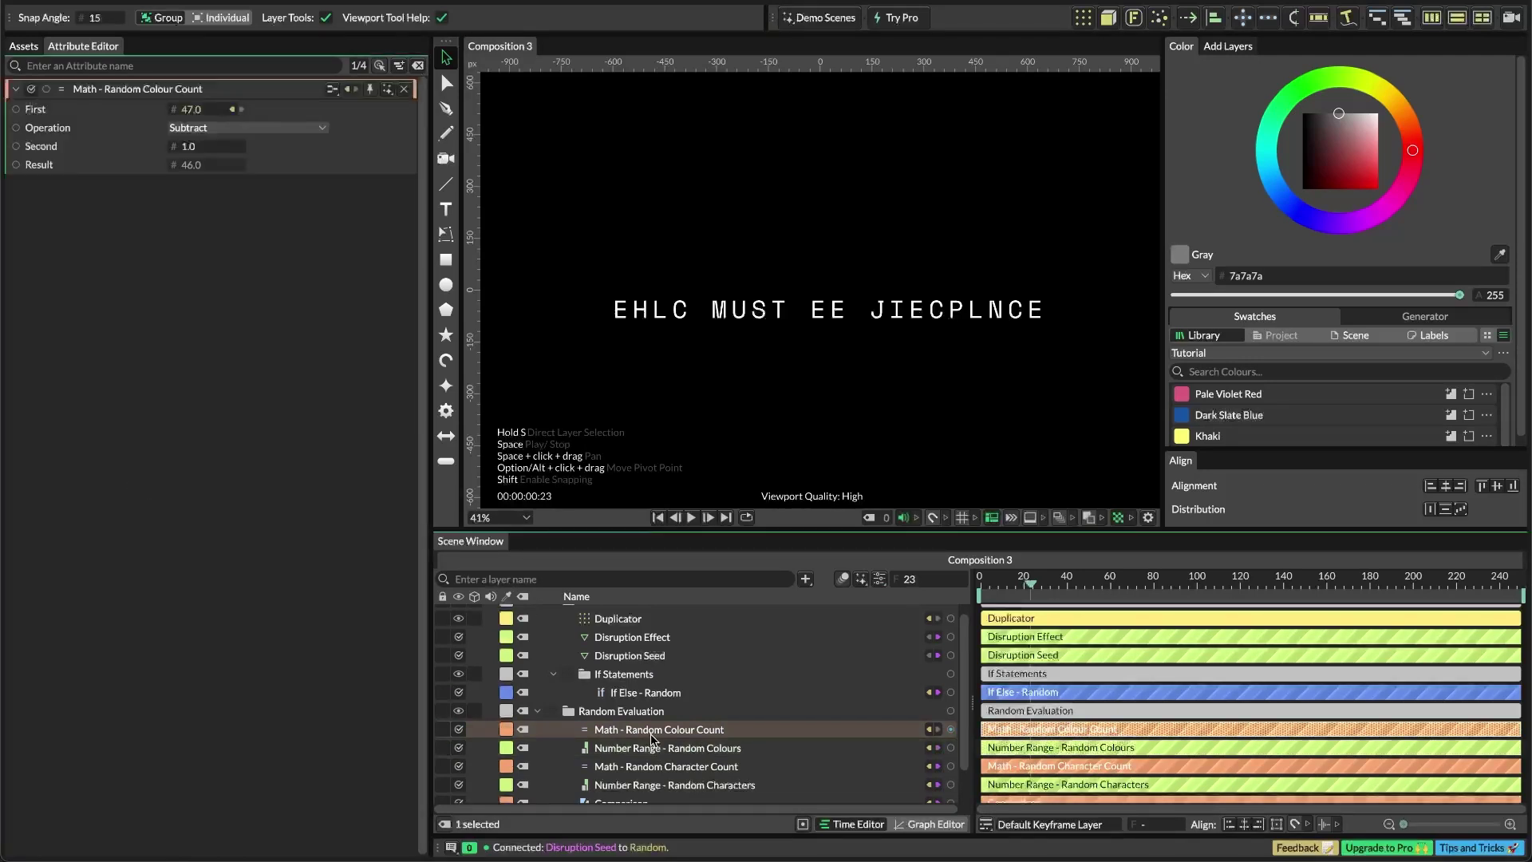
scroll(666, 750, down, 3)
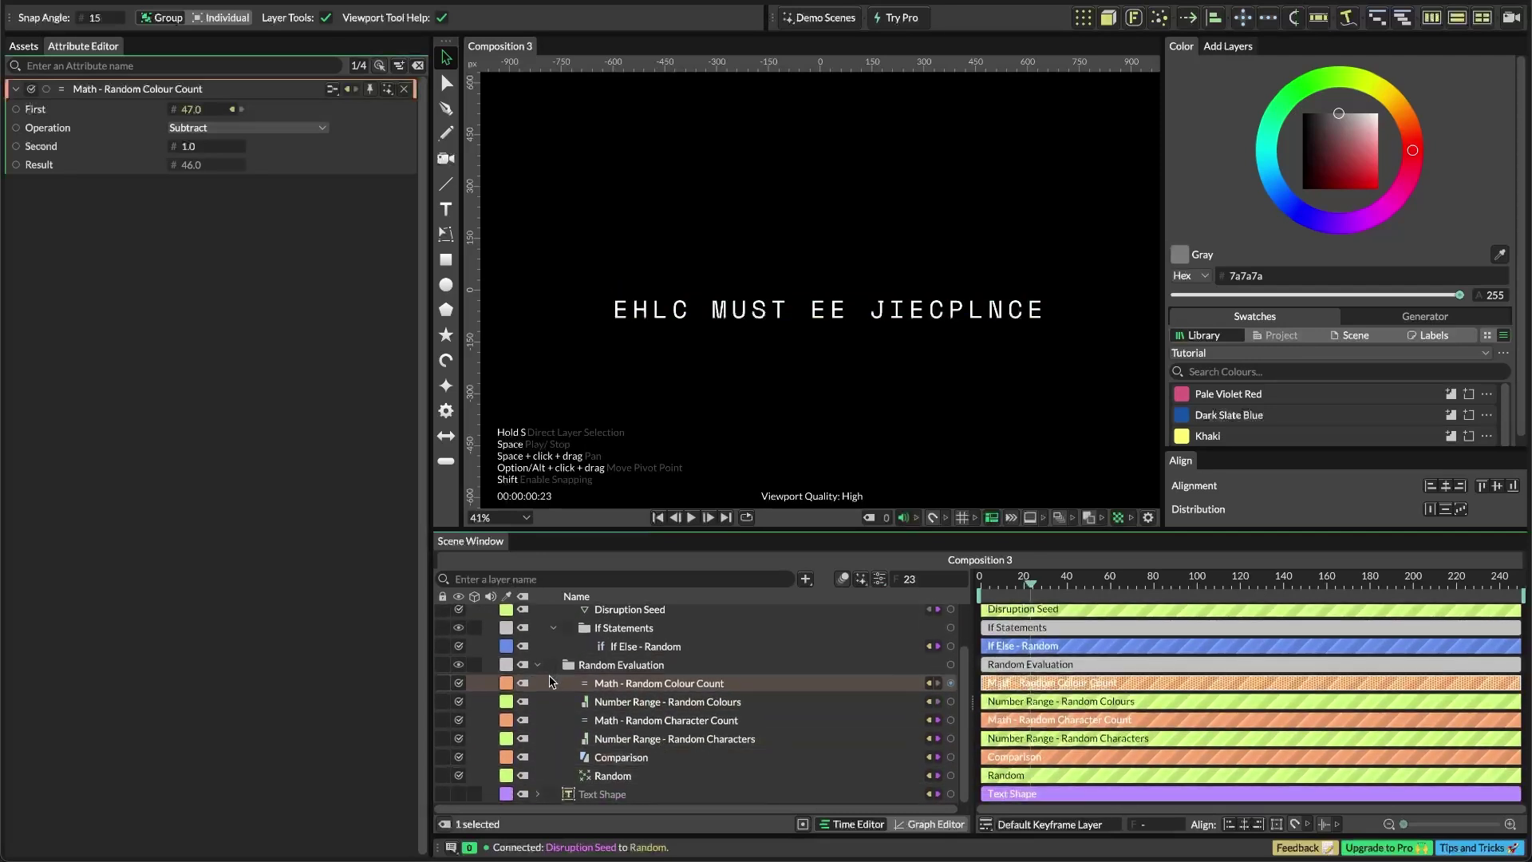
click(537, 794)
scroll(860, 756, down, 6)
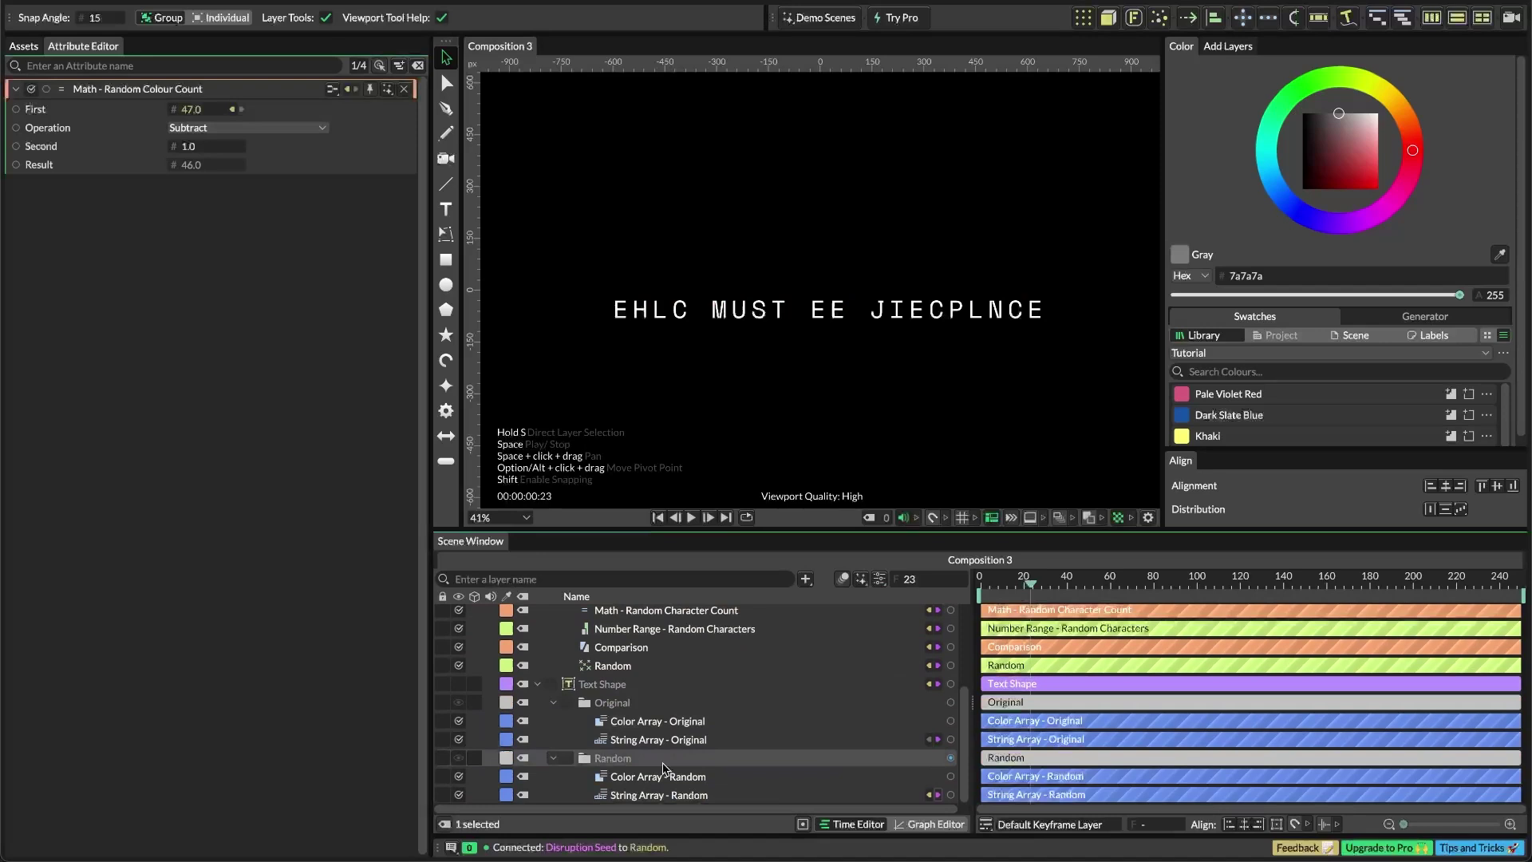
click(700, 781)
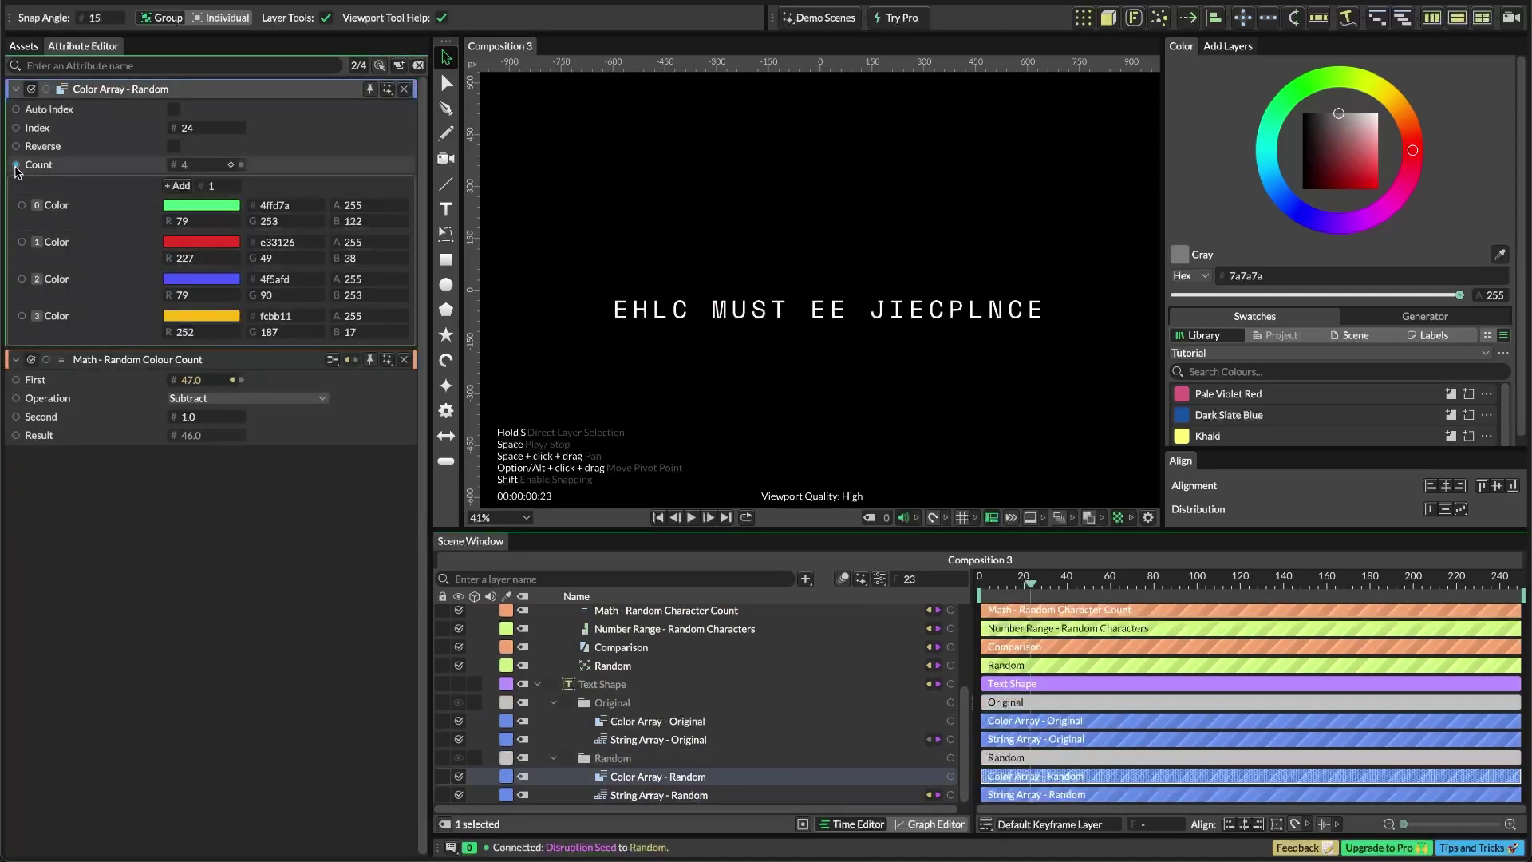
drag(15, 166, 220, 381)
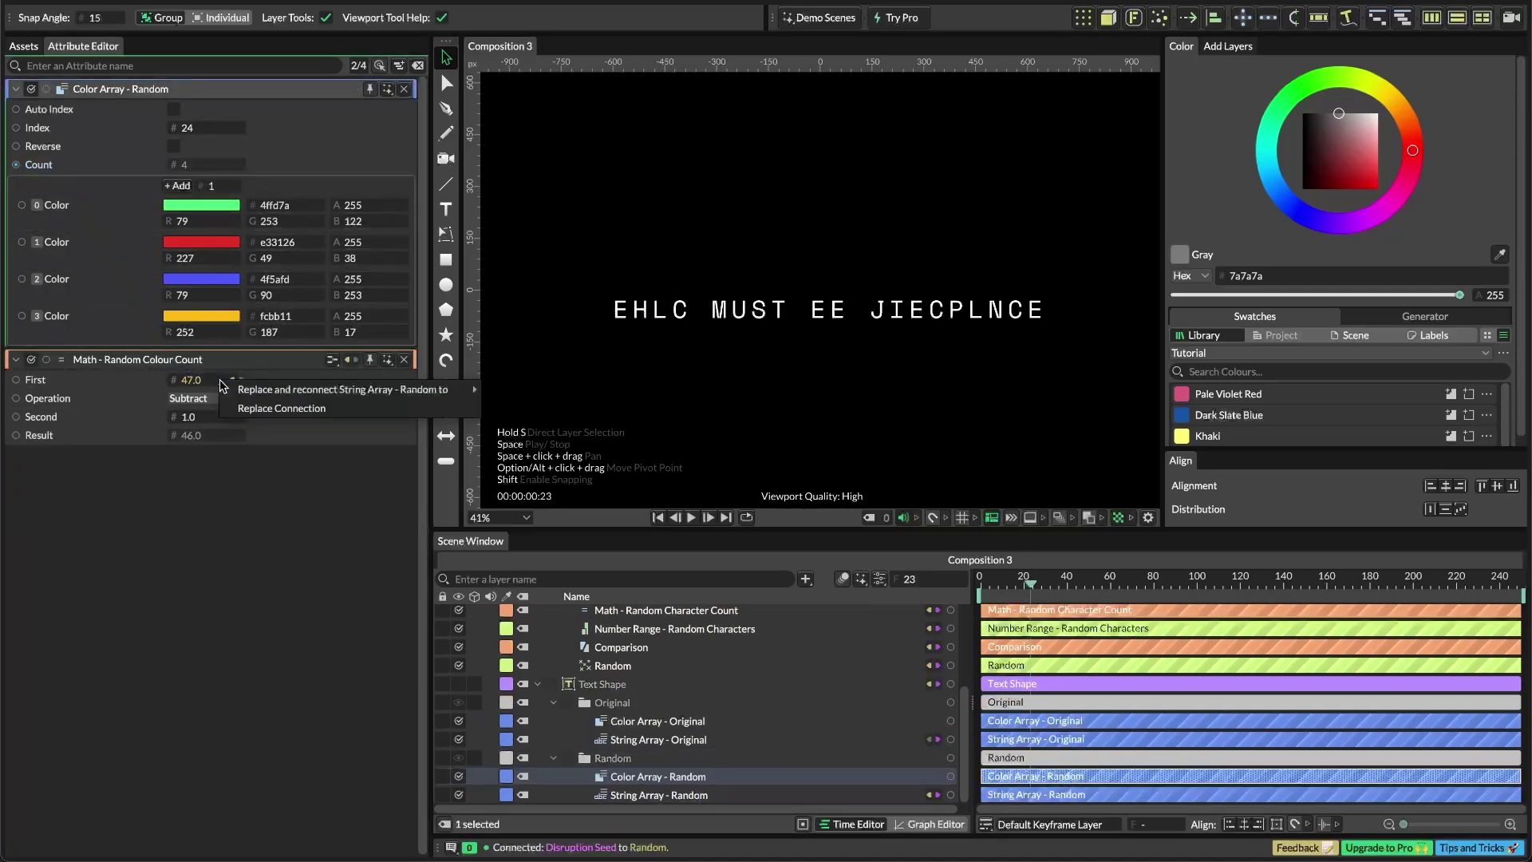
click(279, 408)
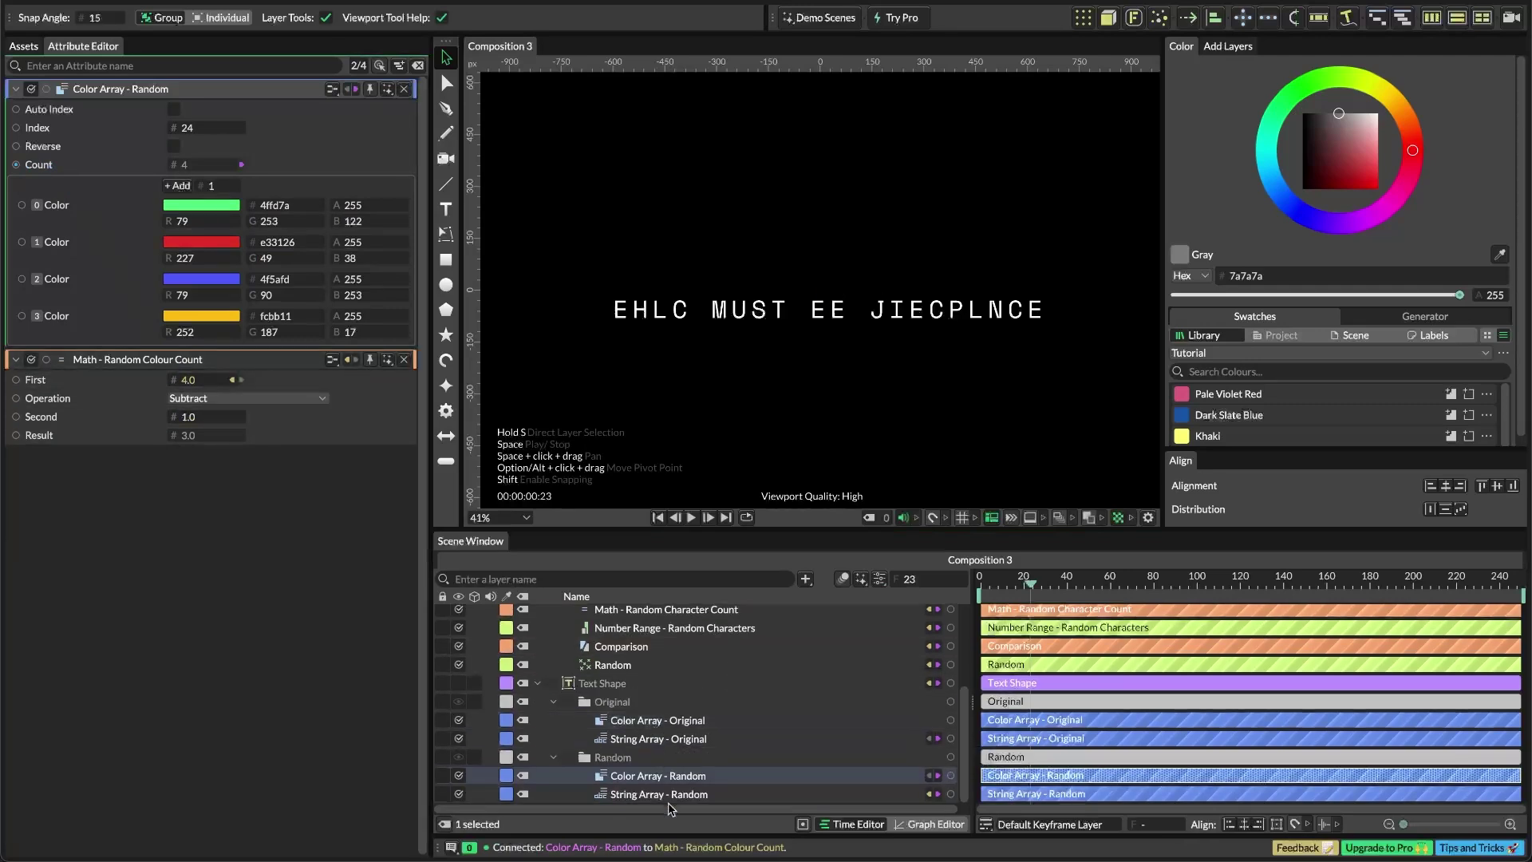
Replace the connection on Number Range - Random Colours' Maximum with Math - Random Colour Count's Result, and save the scene
scroll(664, 766, up, 3)
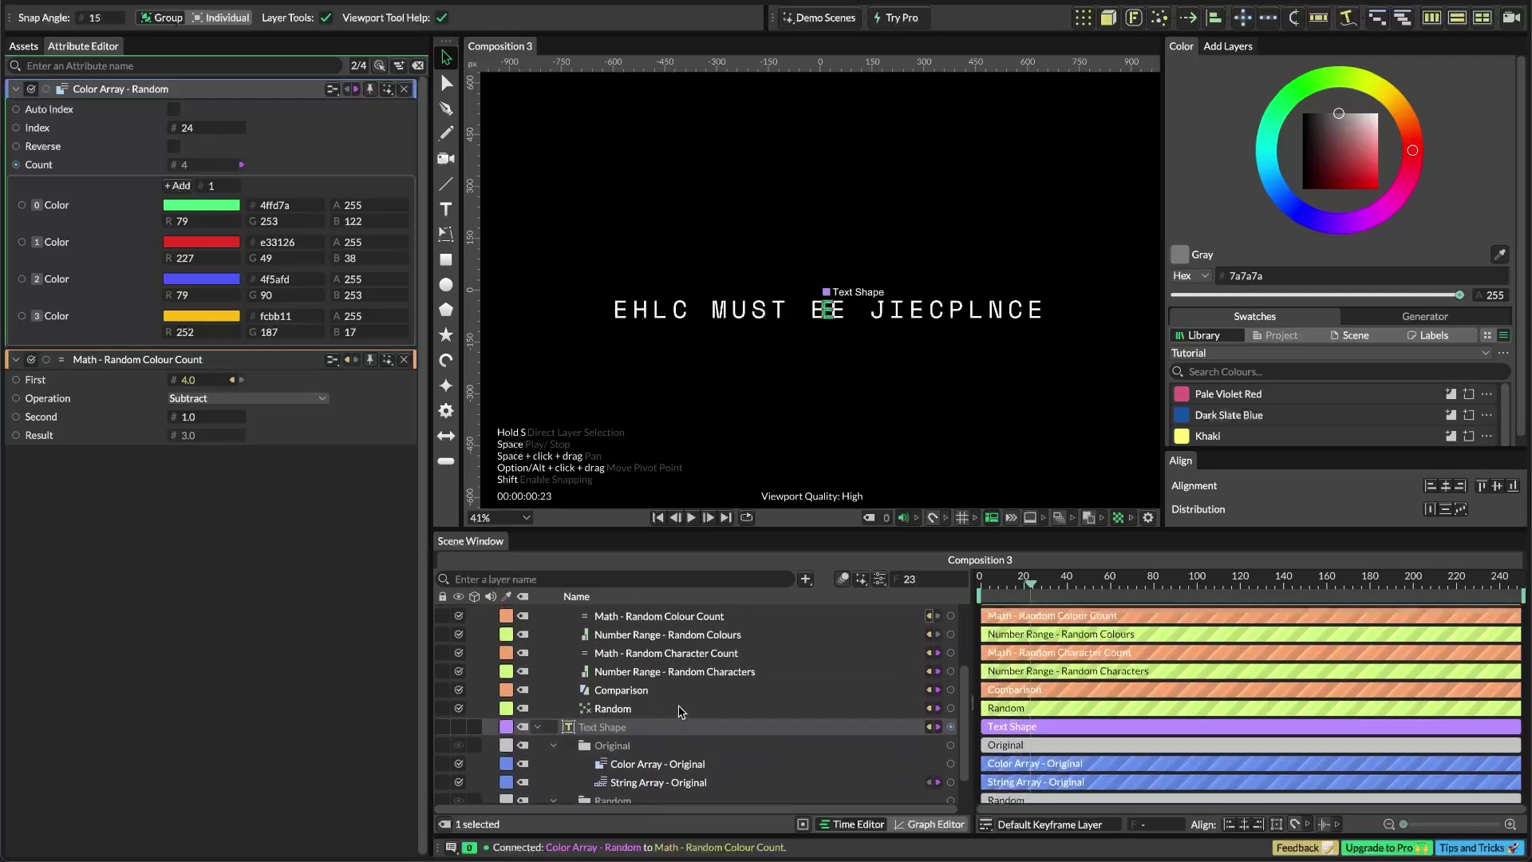
click(666, 636)
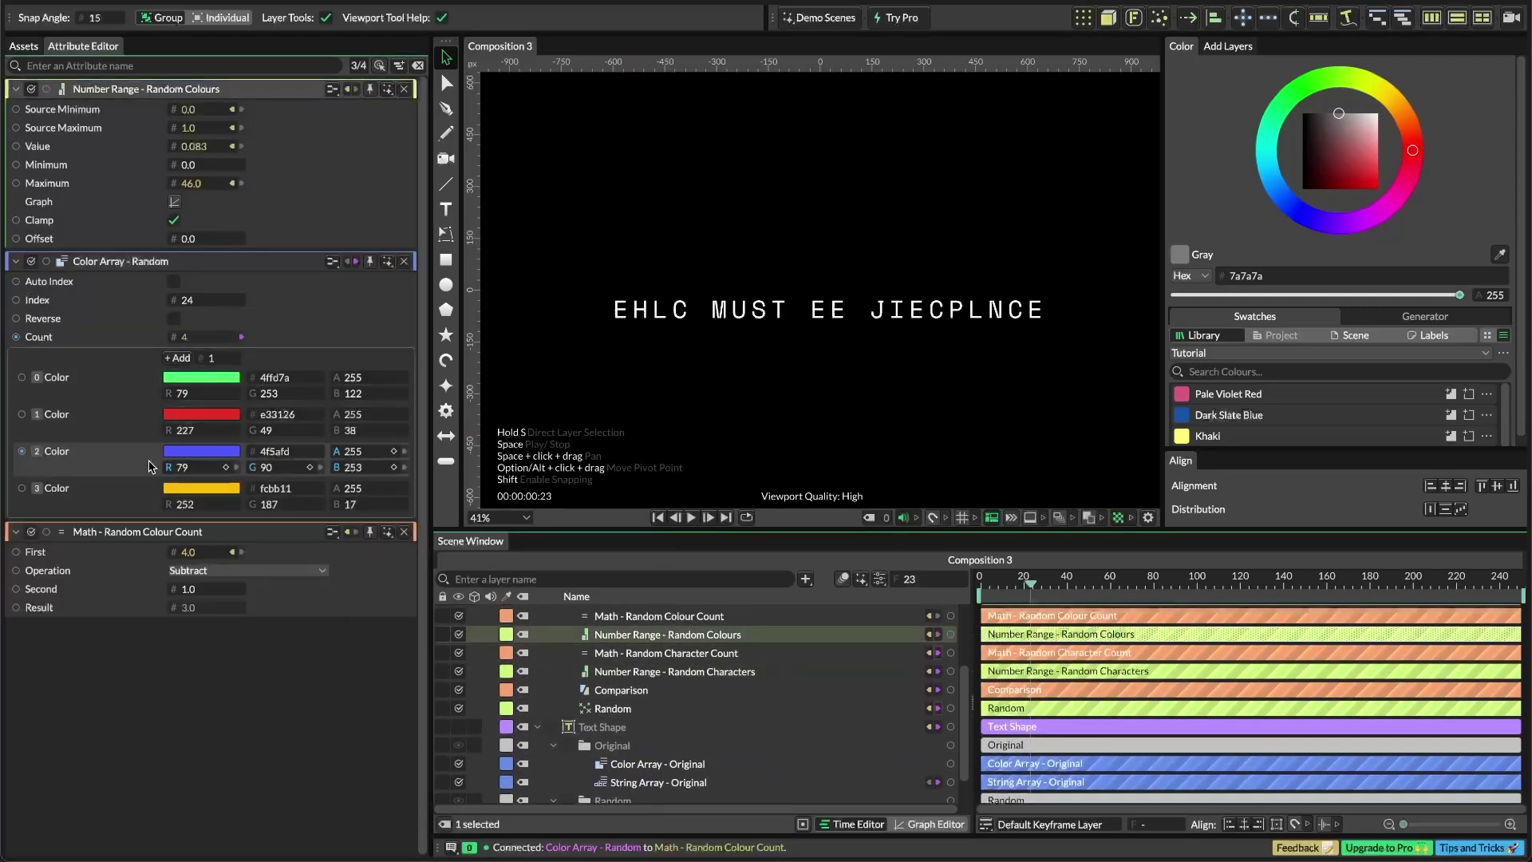
drag(15, 607, 223, 207)
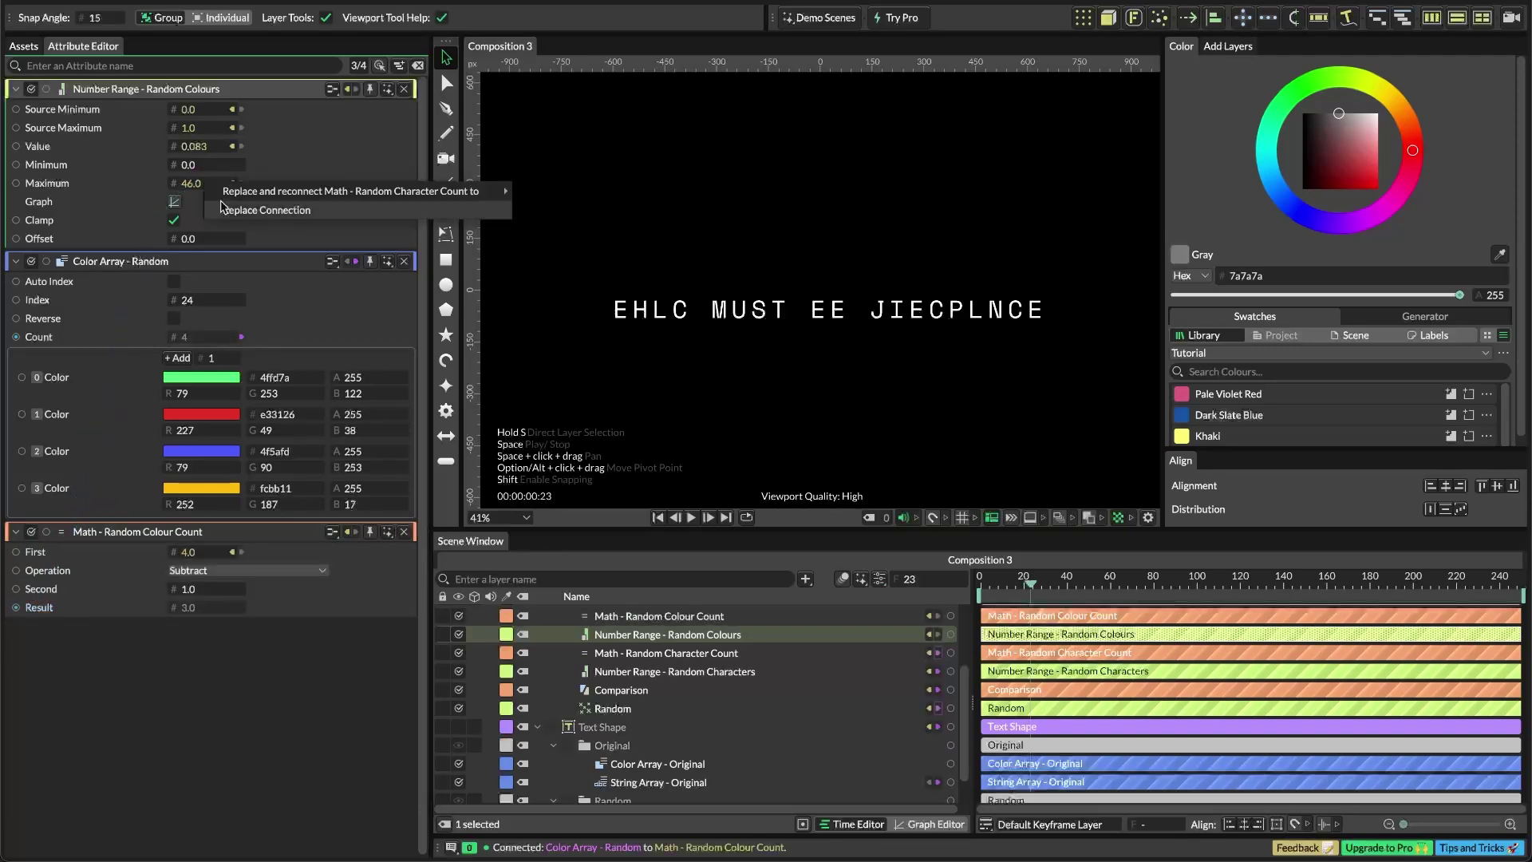
click(293, 211)
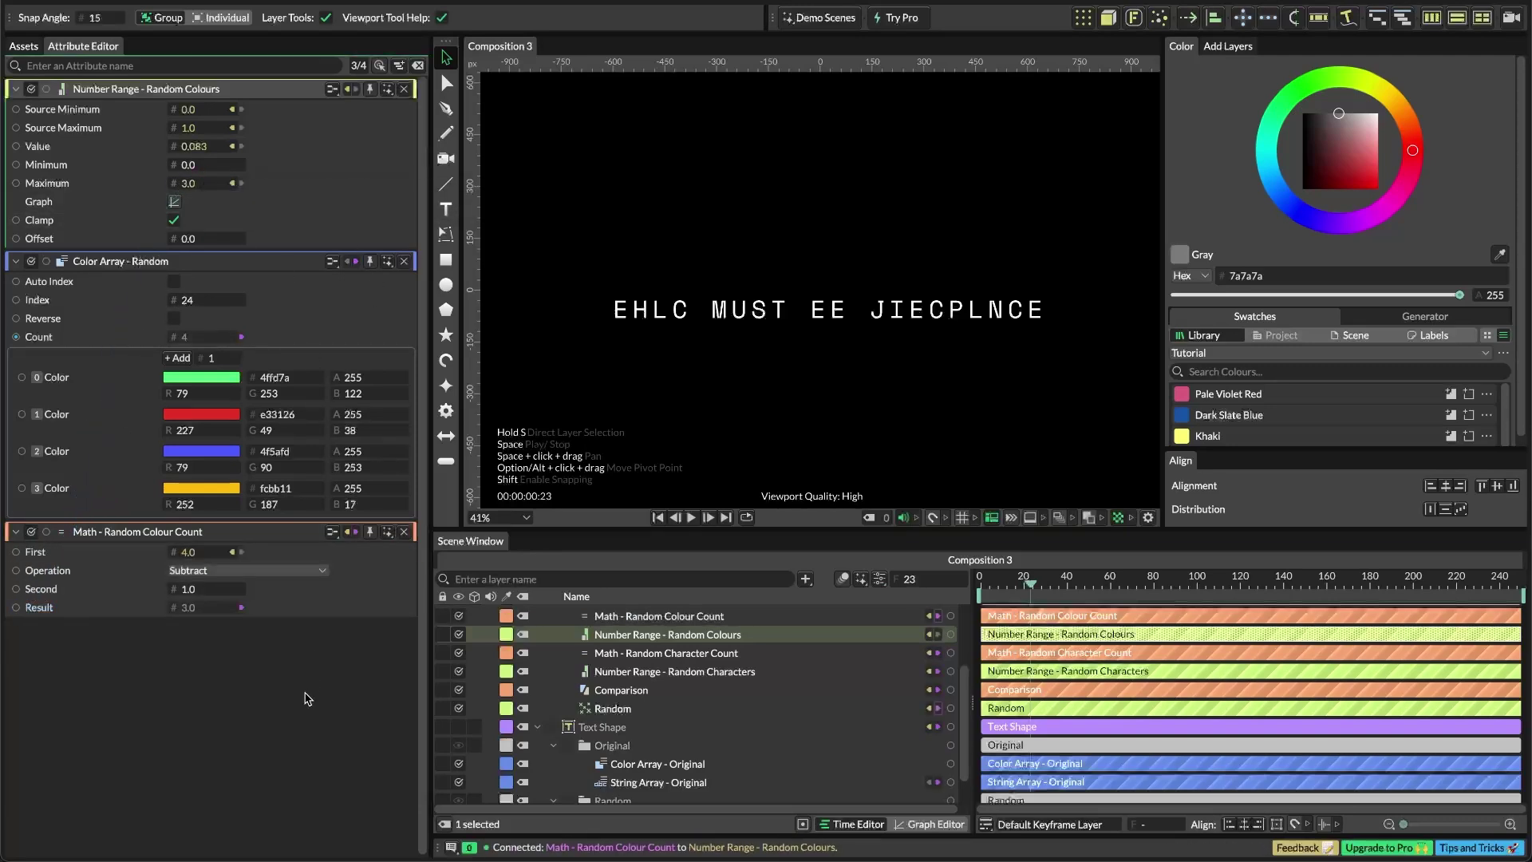
key(super+s)
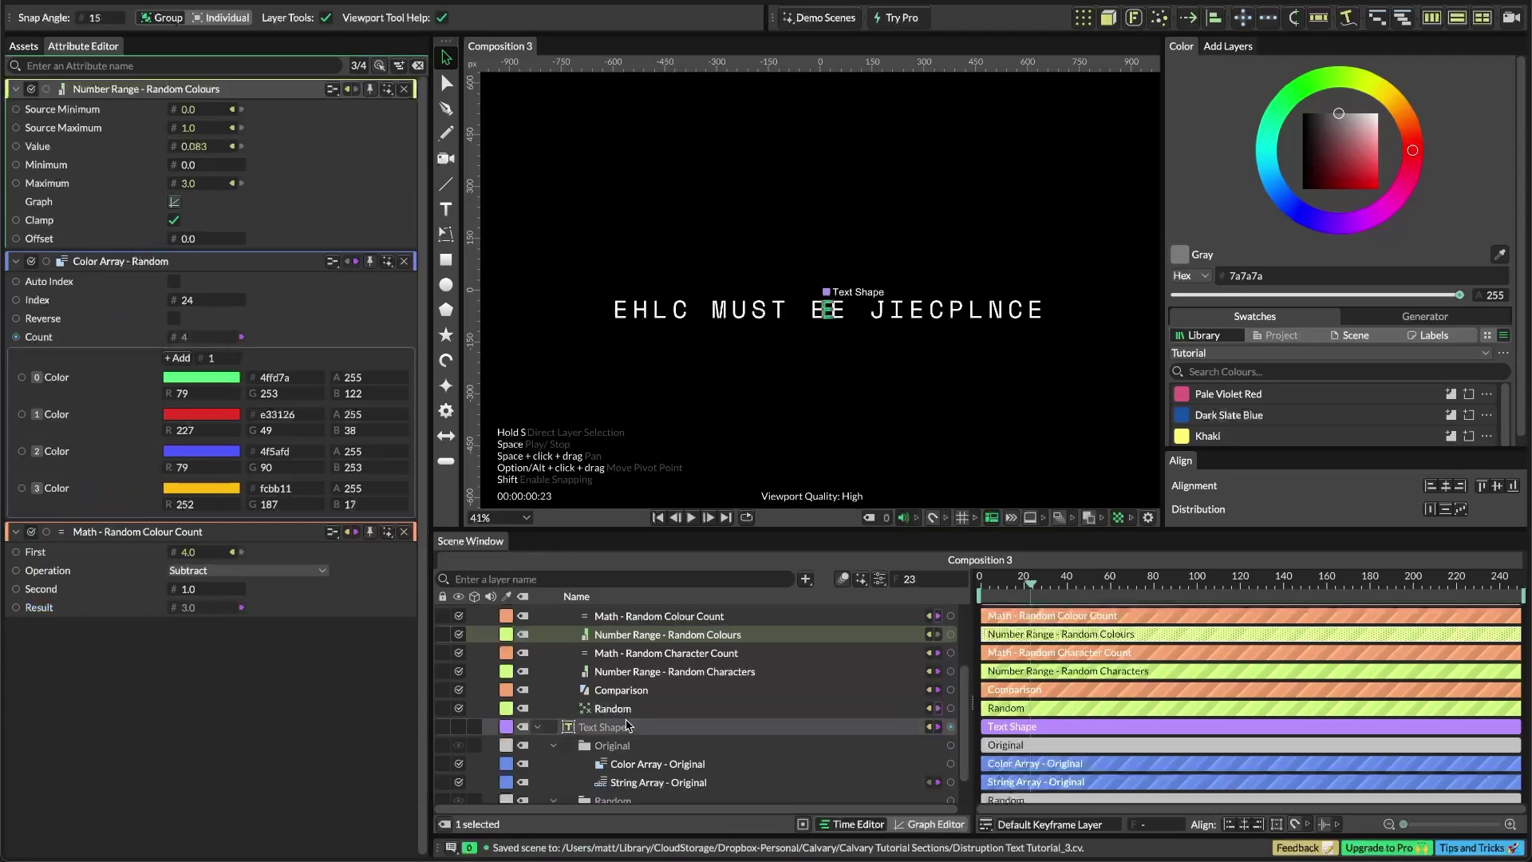
Connect Number Range - Random Colours to Color Array - Random's Index, and save the scene
scroll(626, 724, down, 2)
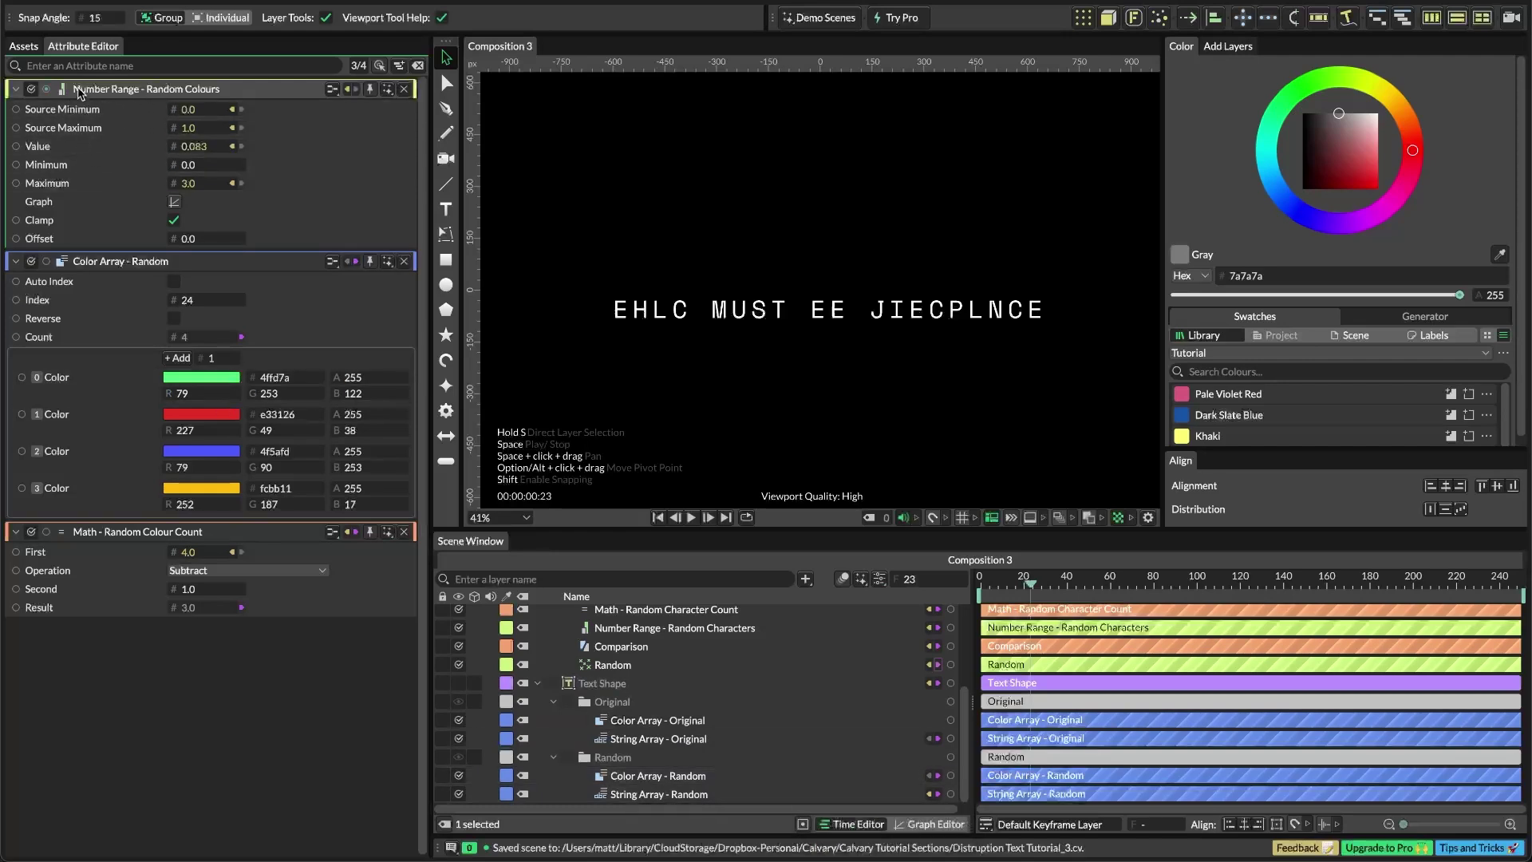
drag(46, 89, 194, 301)
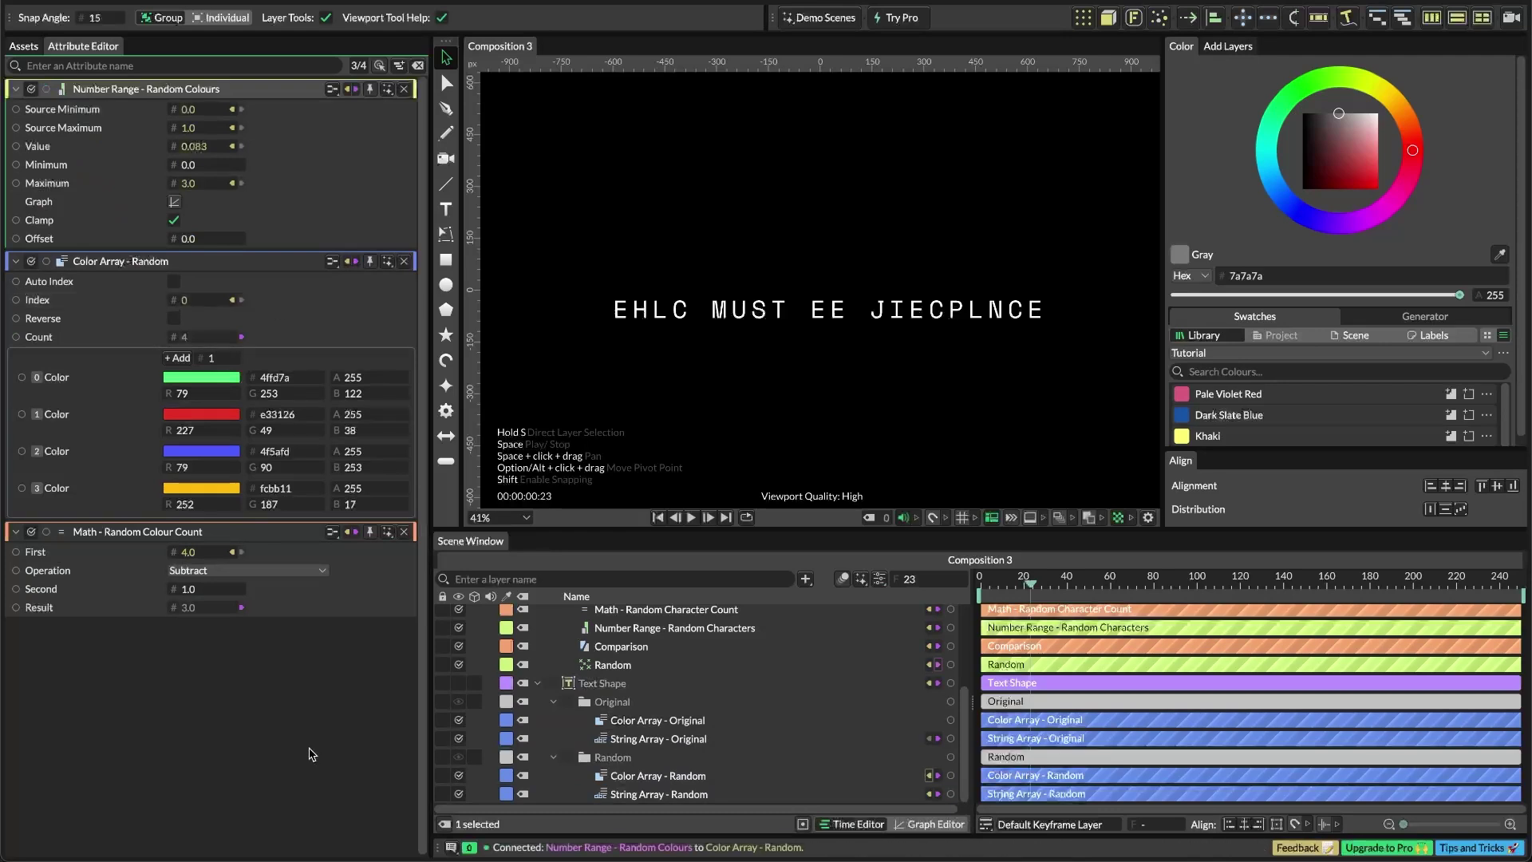
key(super+s)
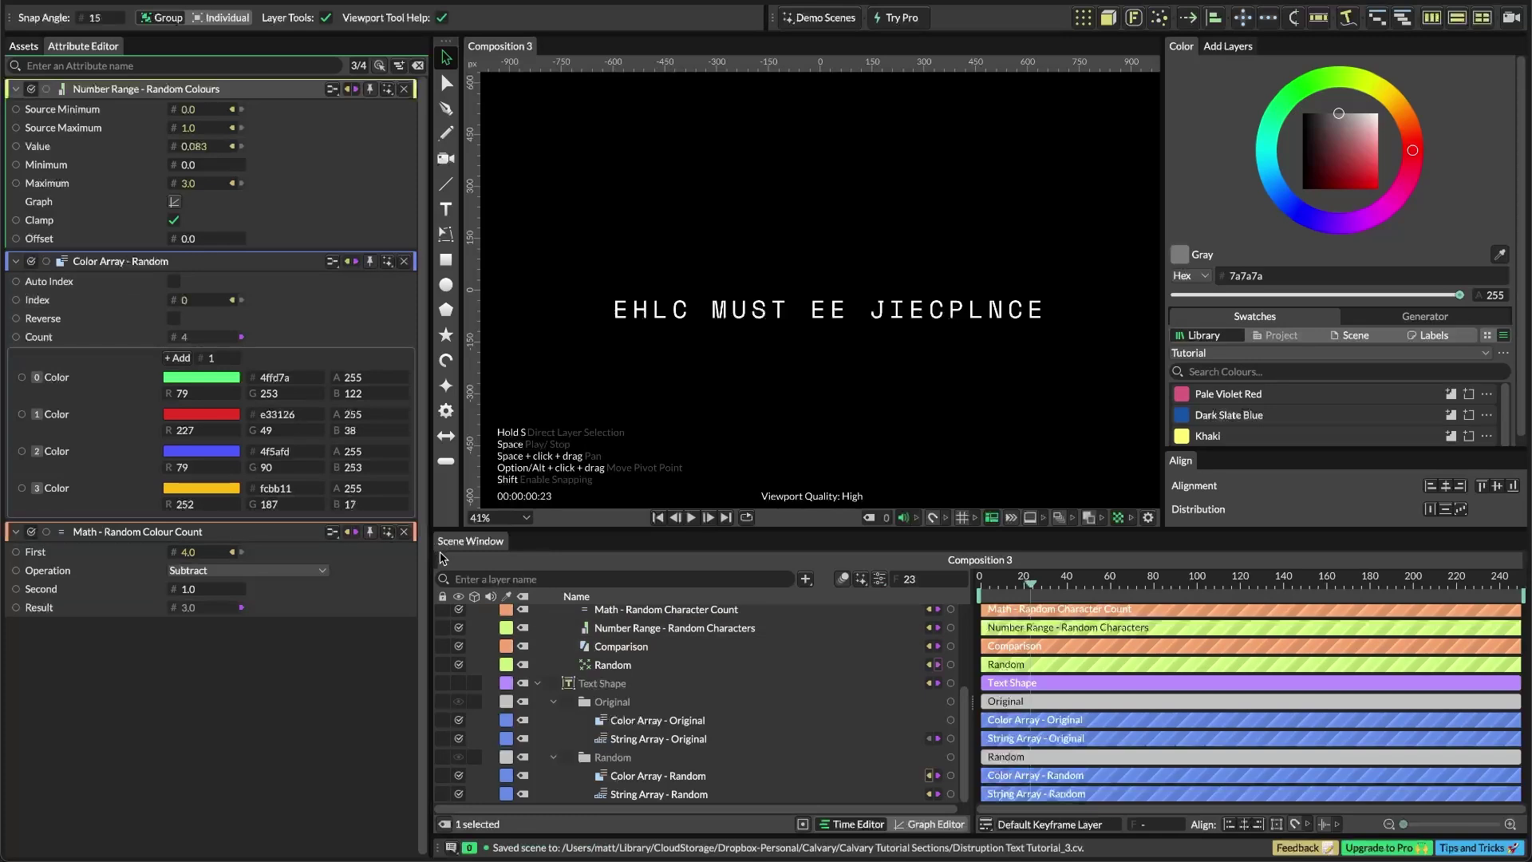
Collapse the Text Shape and Random Evaluation layers, and move the If Statements group out of Controllers to directly below Random Evaluation
click(783, 309)
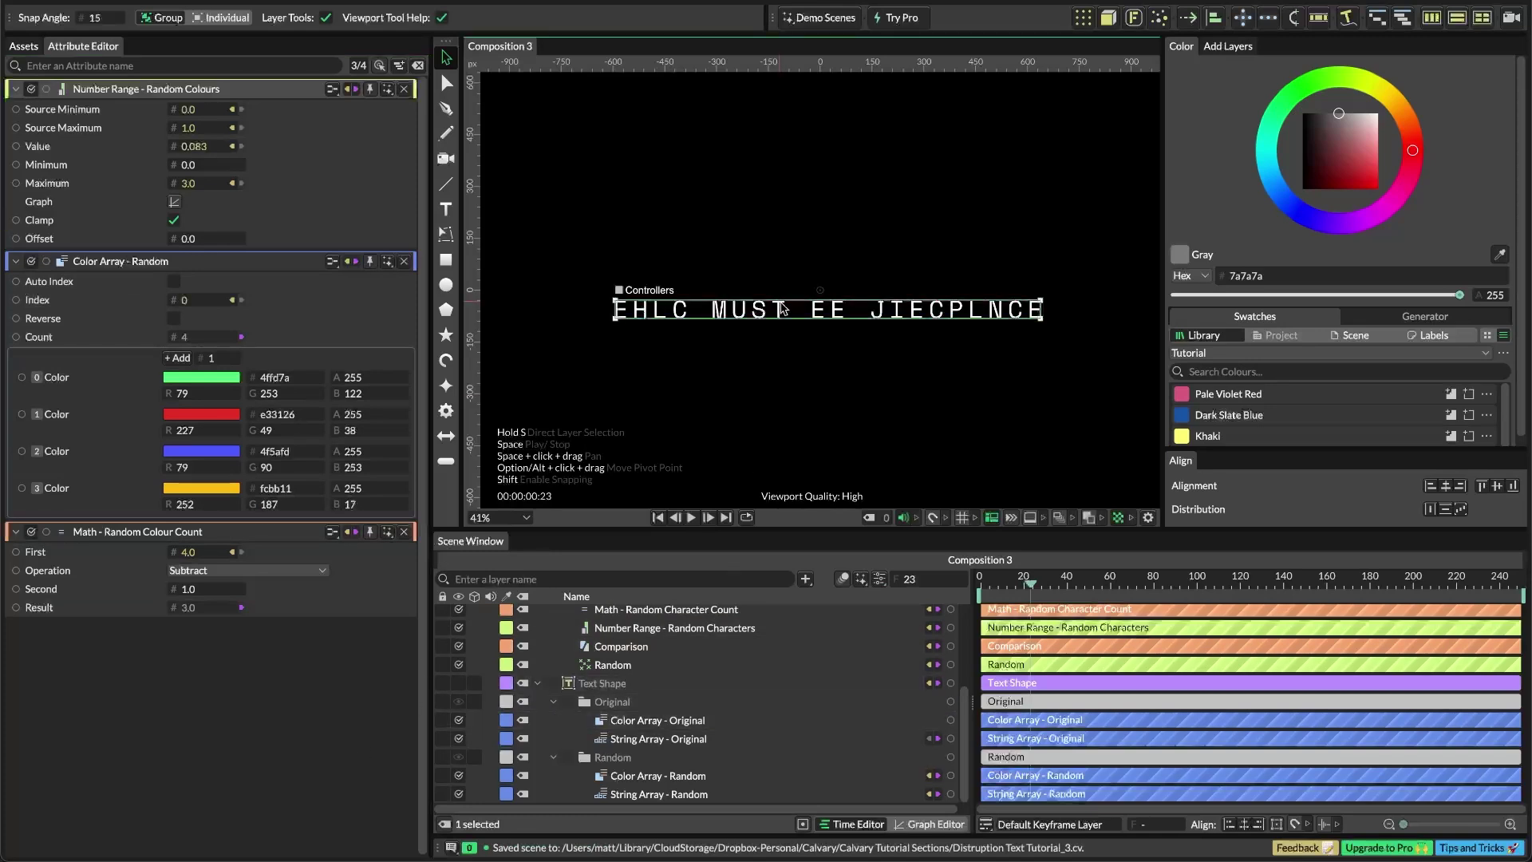
click(537, 683)
click(539, 665)
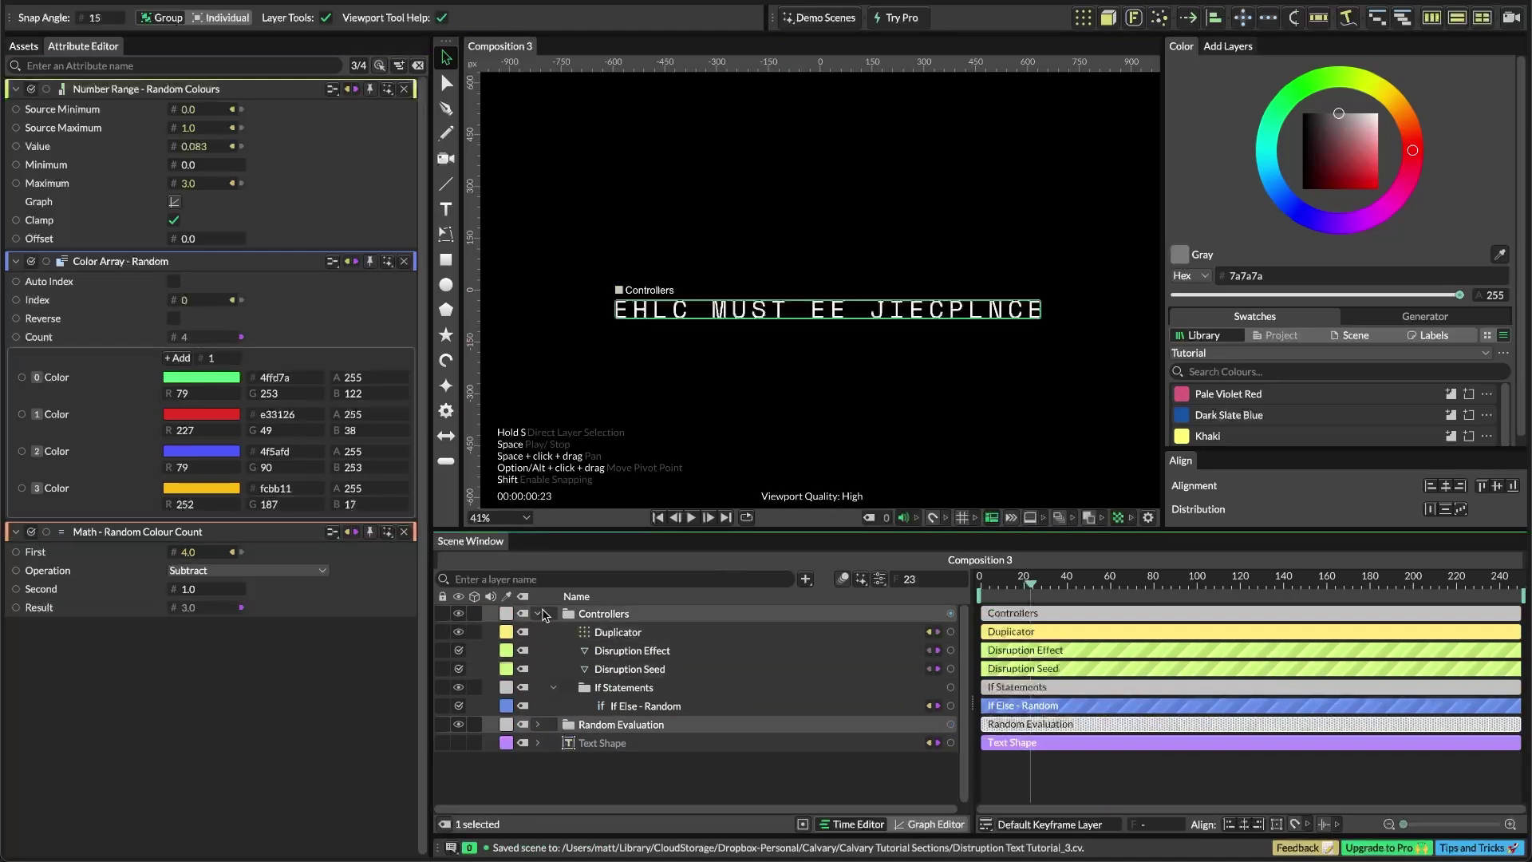
click(538, 614)
click(605, 747)
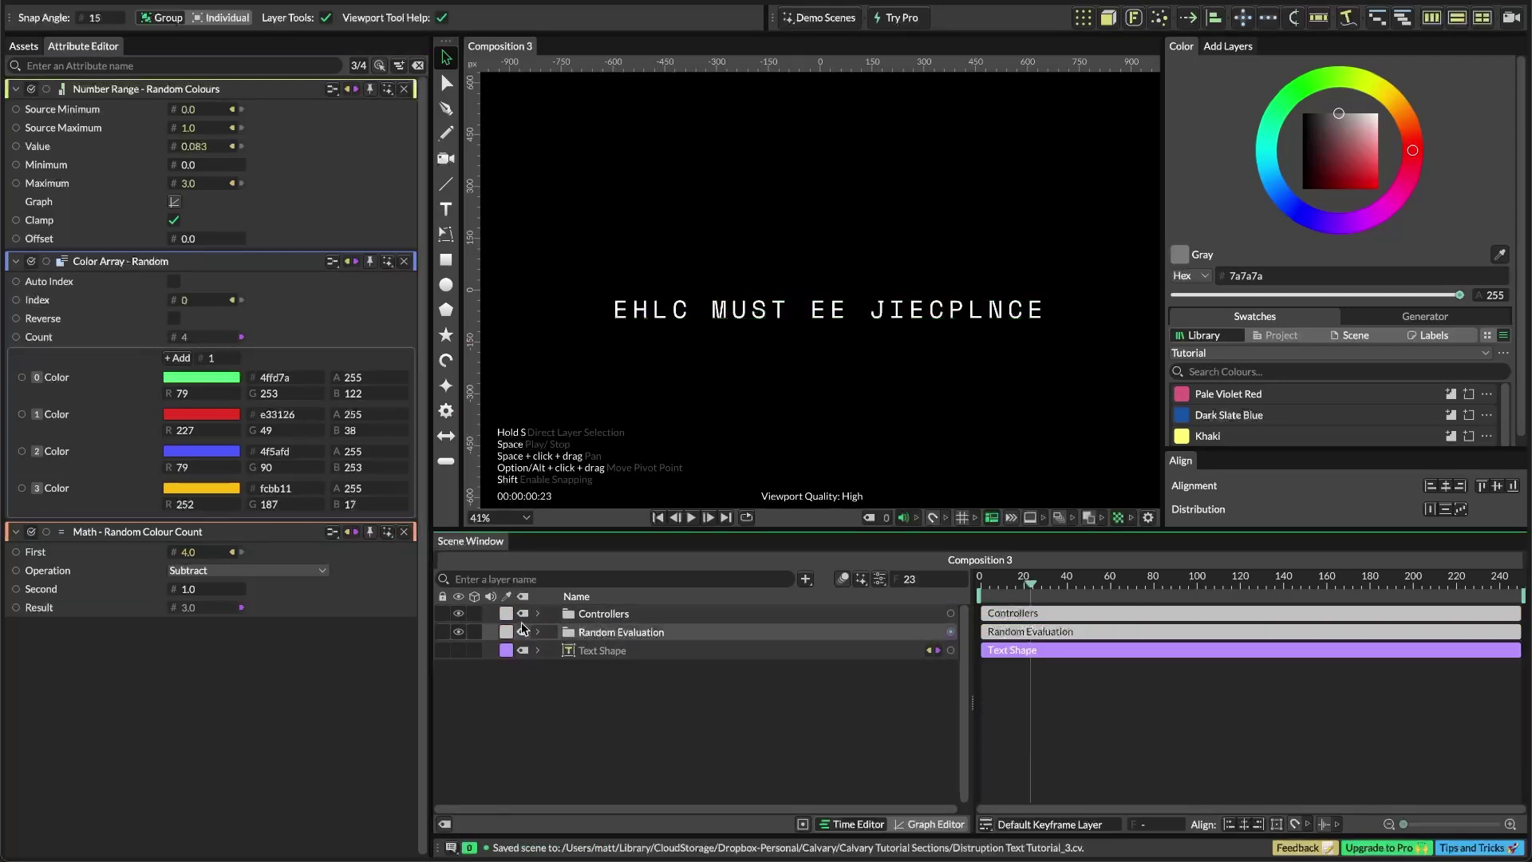
click(538, 632)
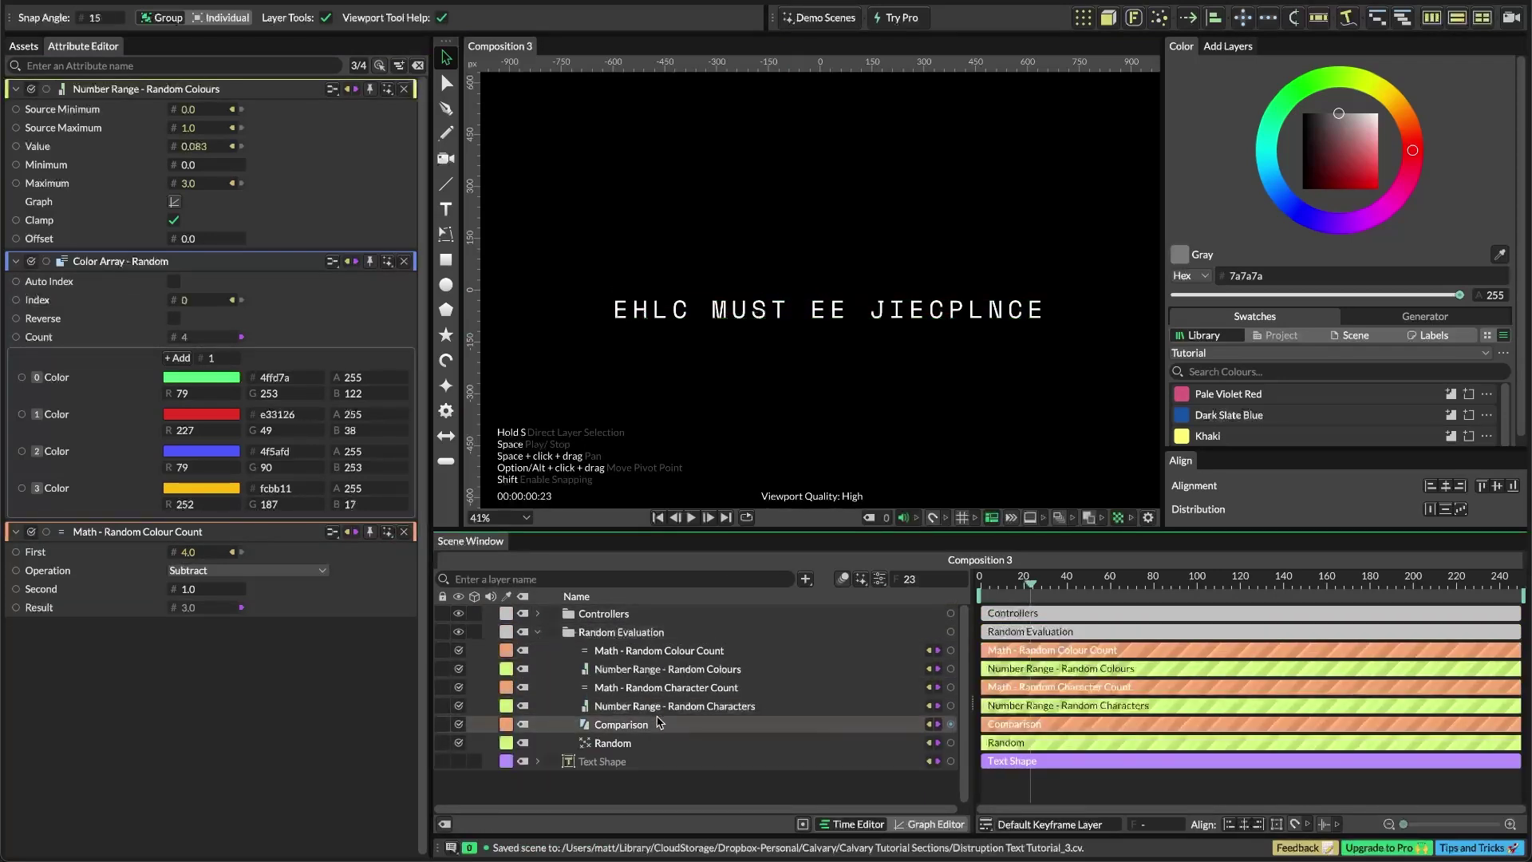
click(538, 614)
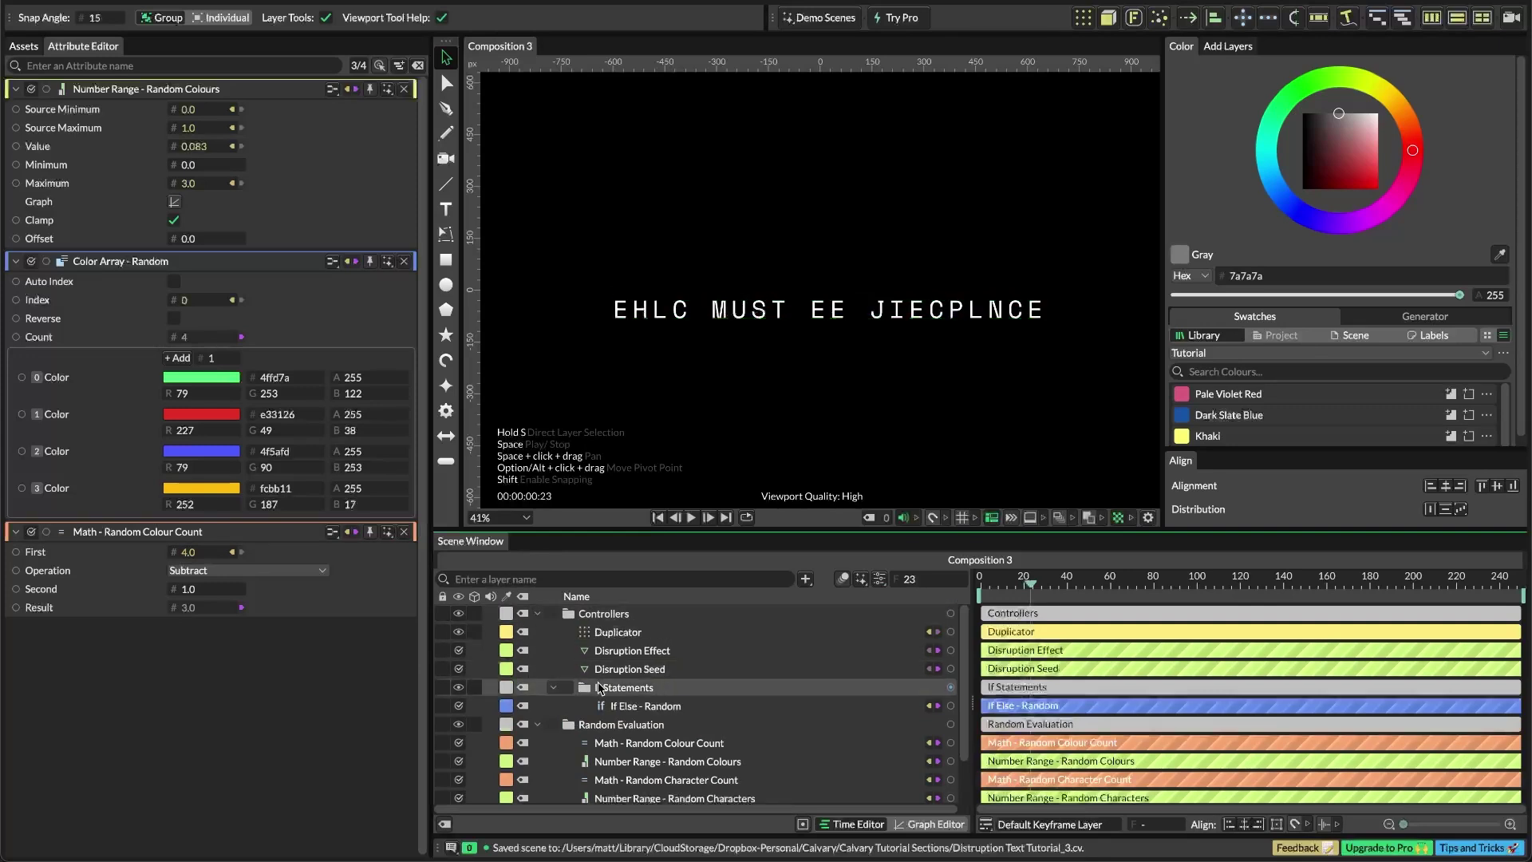
click(538, 724)
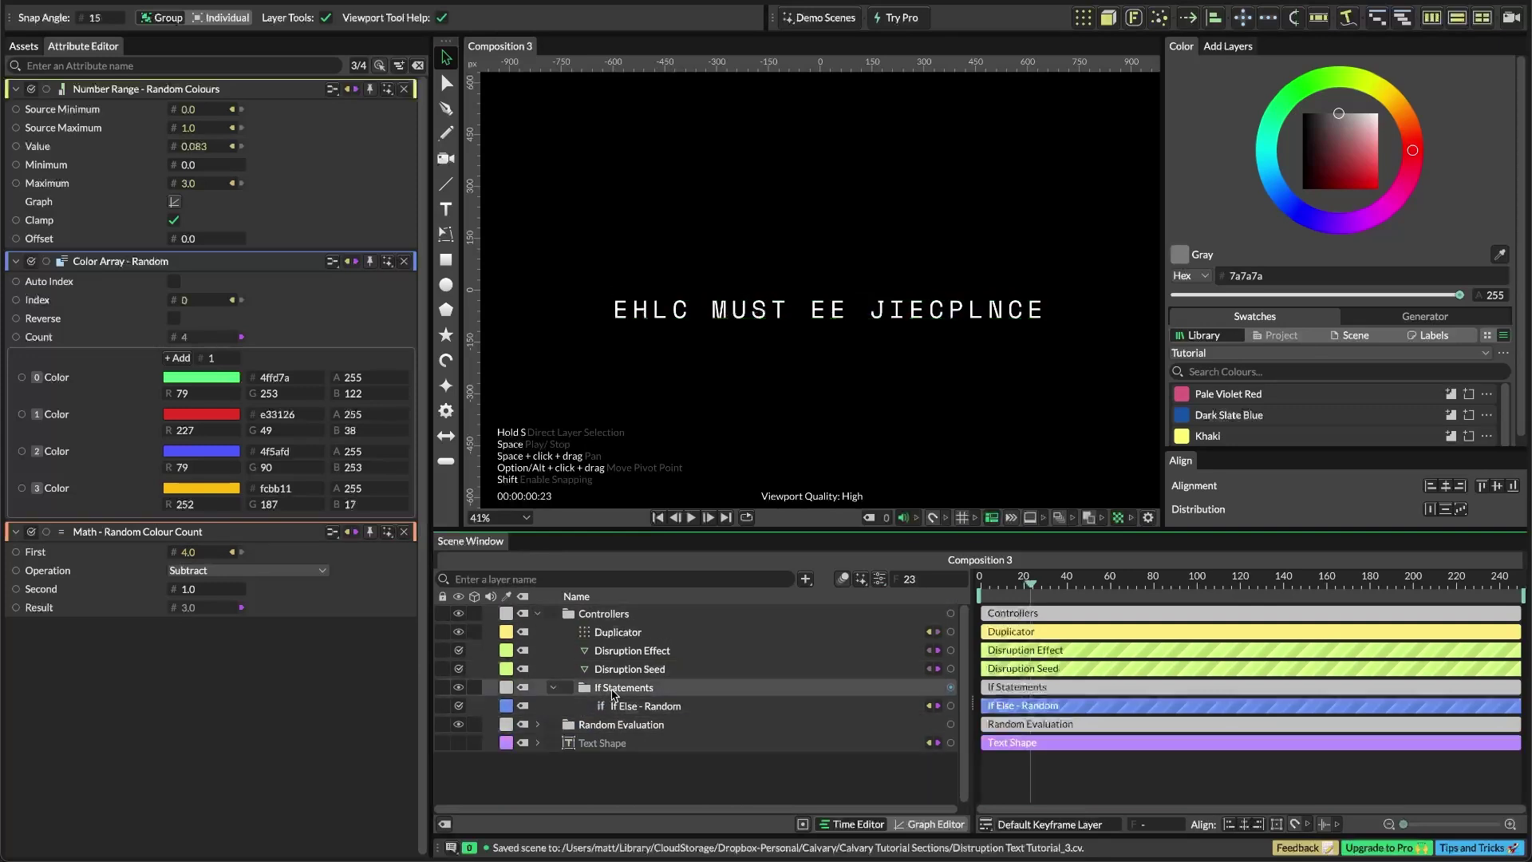
drag(610, 691, 617, 783)
drag(599, 721, 600, 705)
Duplicate If Else - Random in the If Statements group and name the copy If Else - Colours
key(super+d)
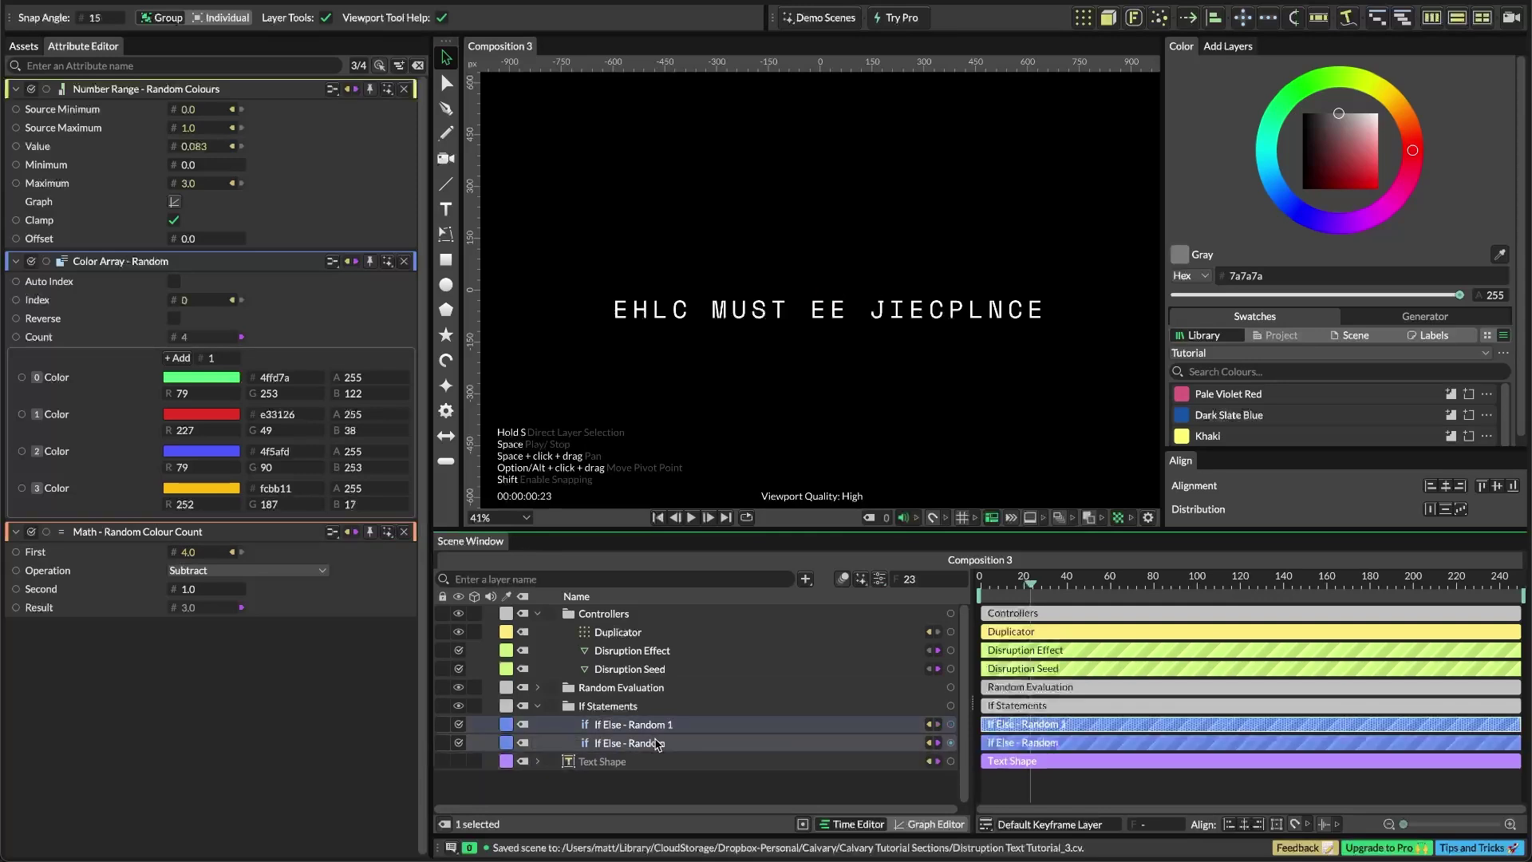
double_click(660, 727)
key(Right)
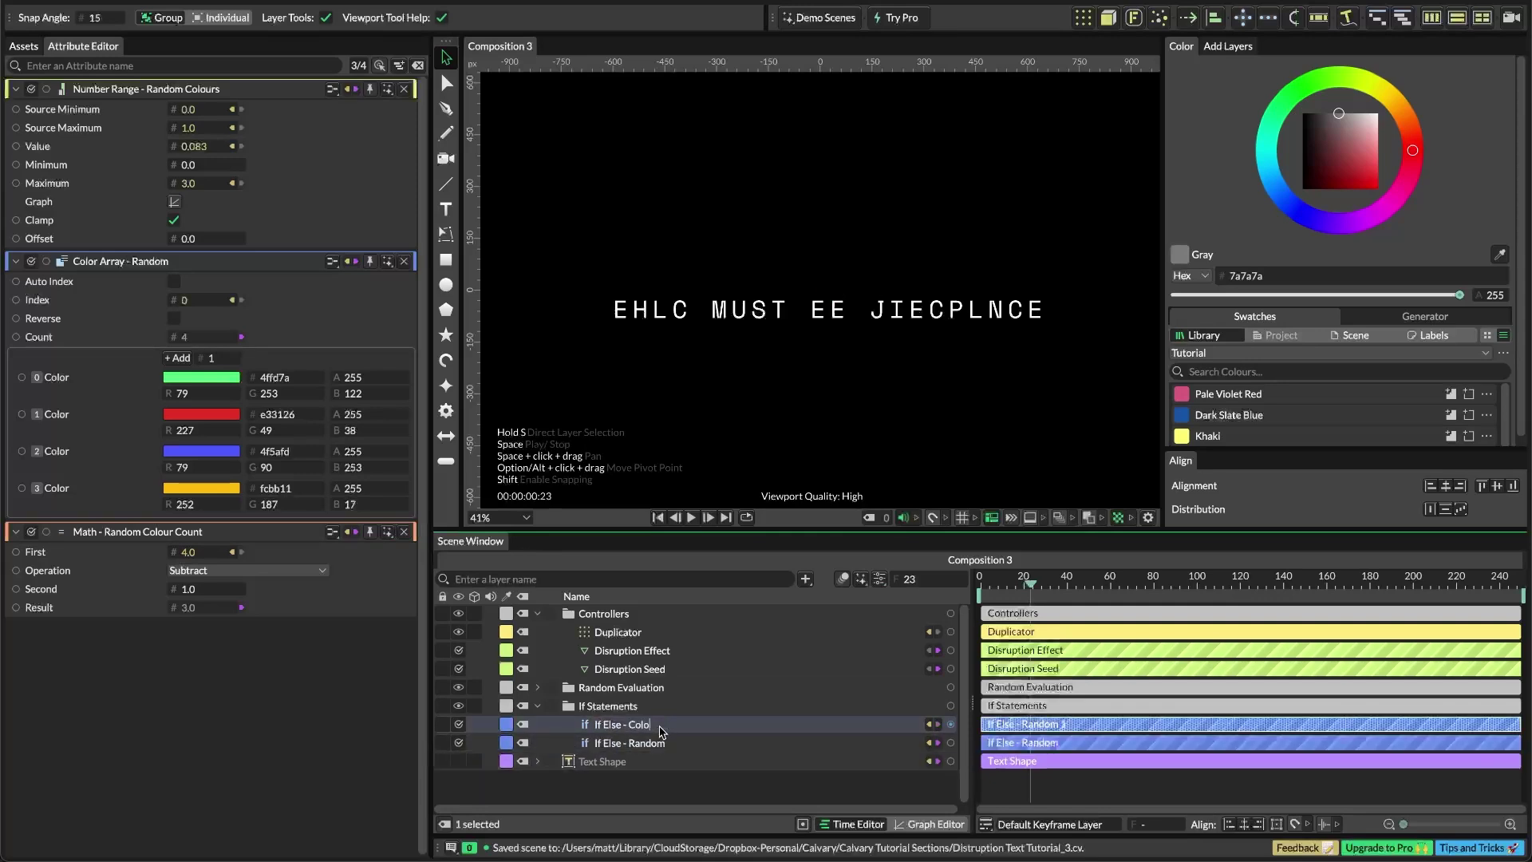
Disconnect String Array - Random from the True input and String Array - Original from the False input of If Else - Colours
click(655, 728)
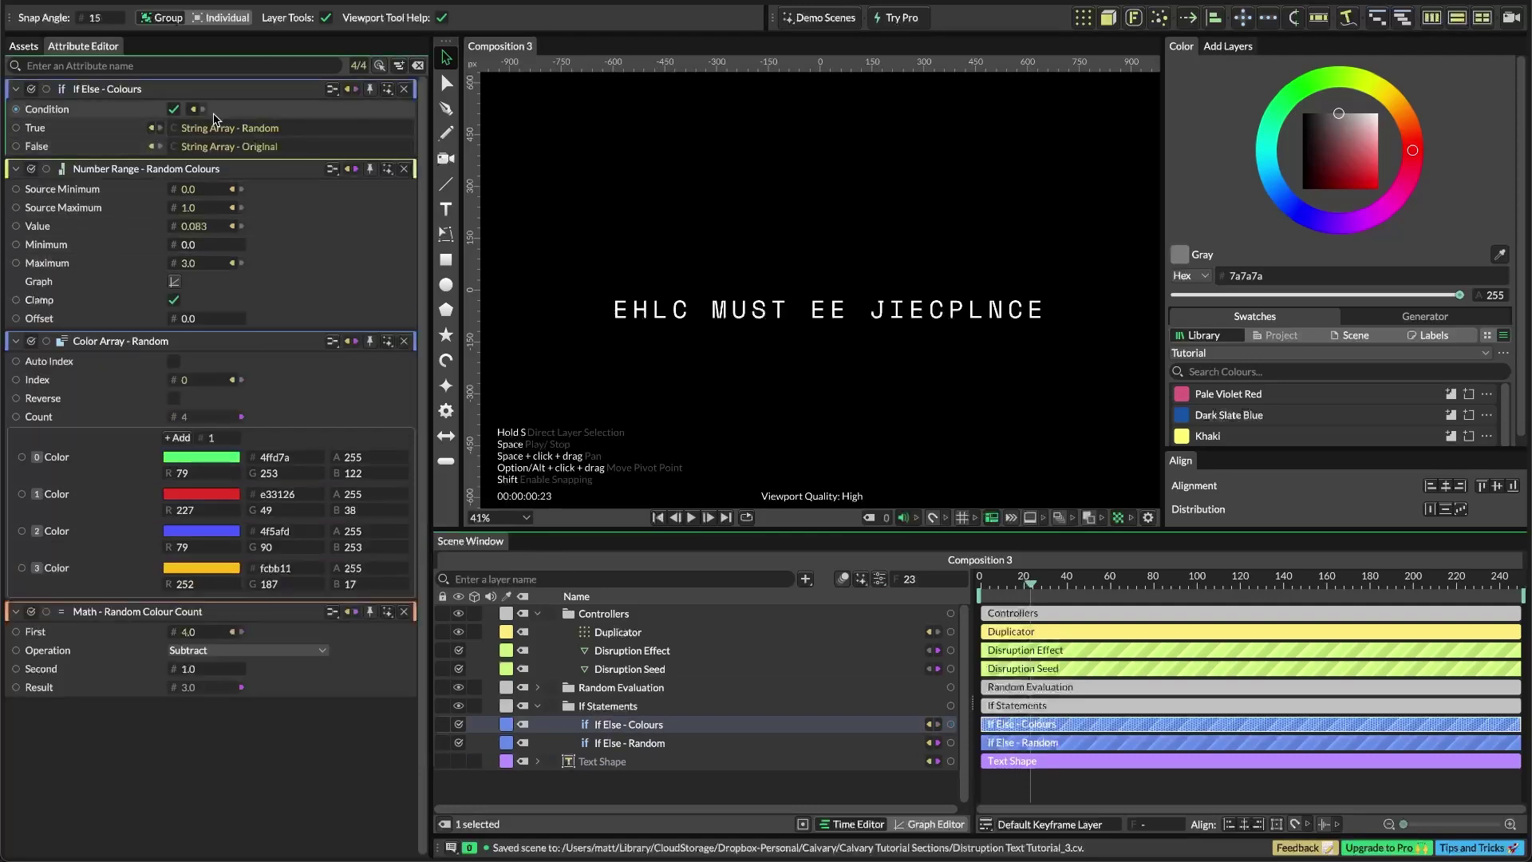
click(394, 126)
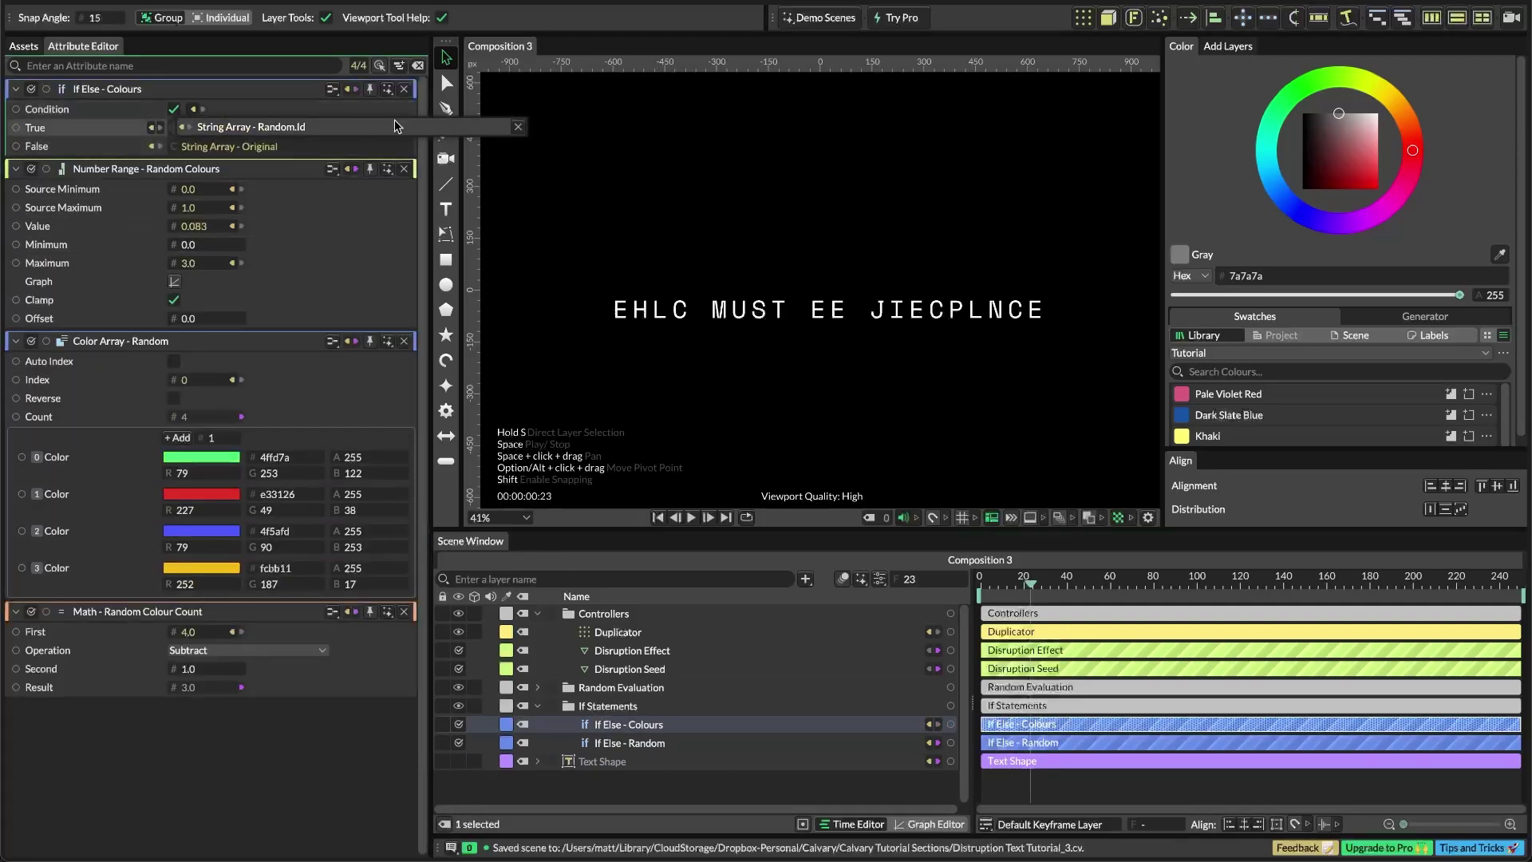
click(518, 126)
click(240, 146)
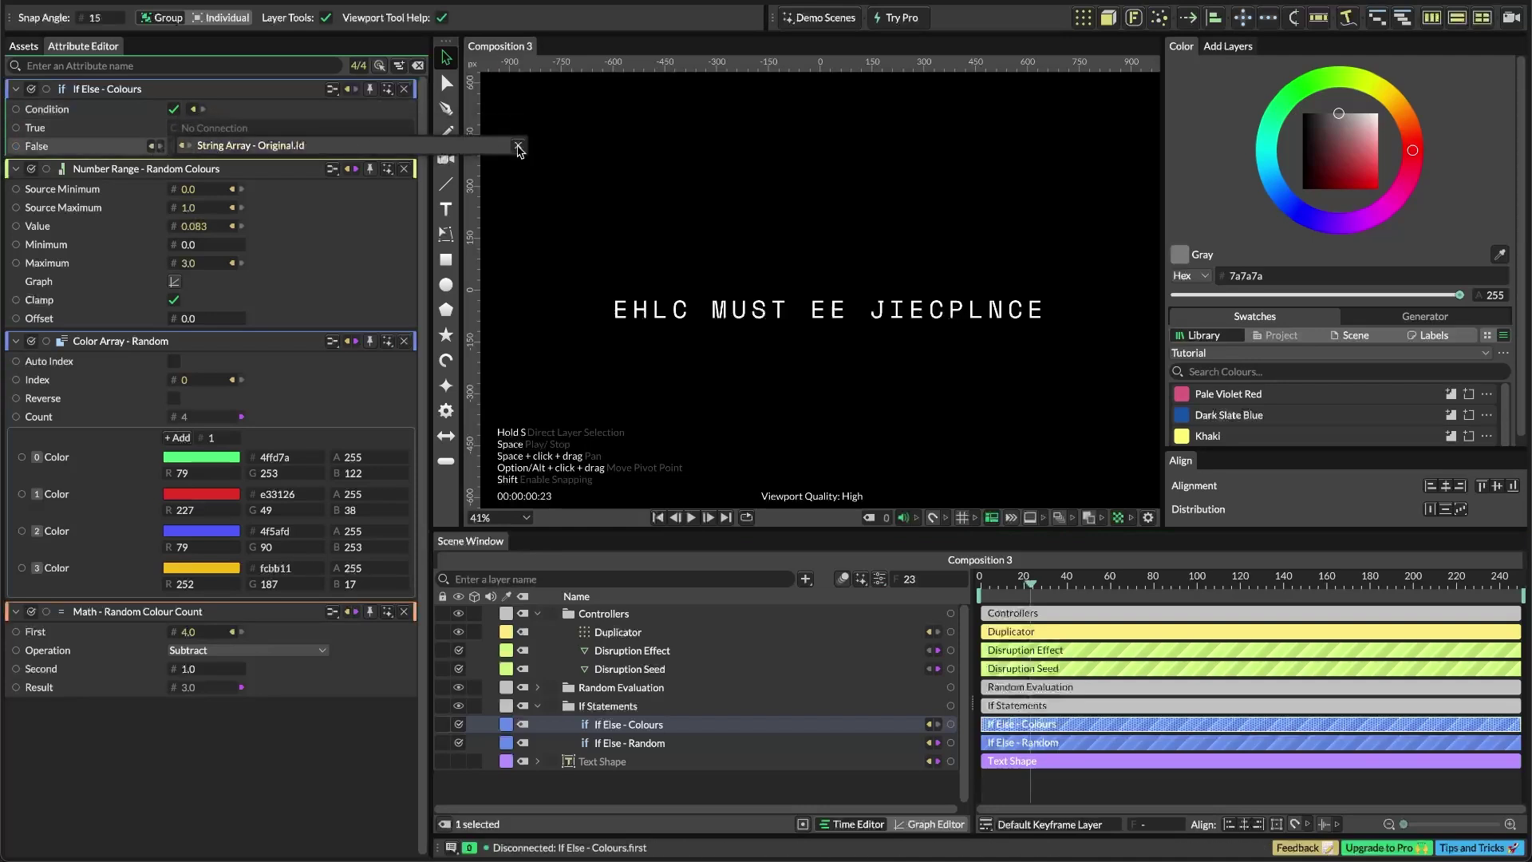
click(518, 146)
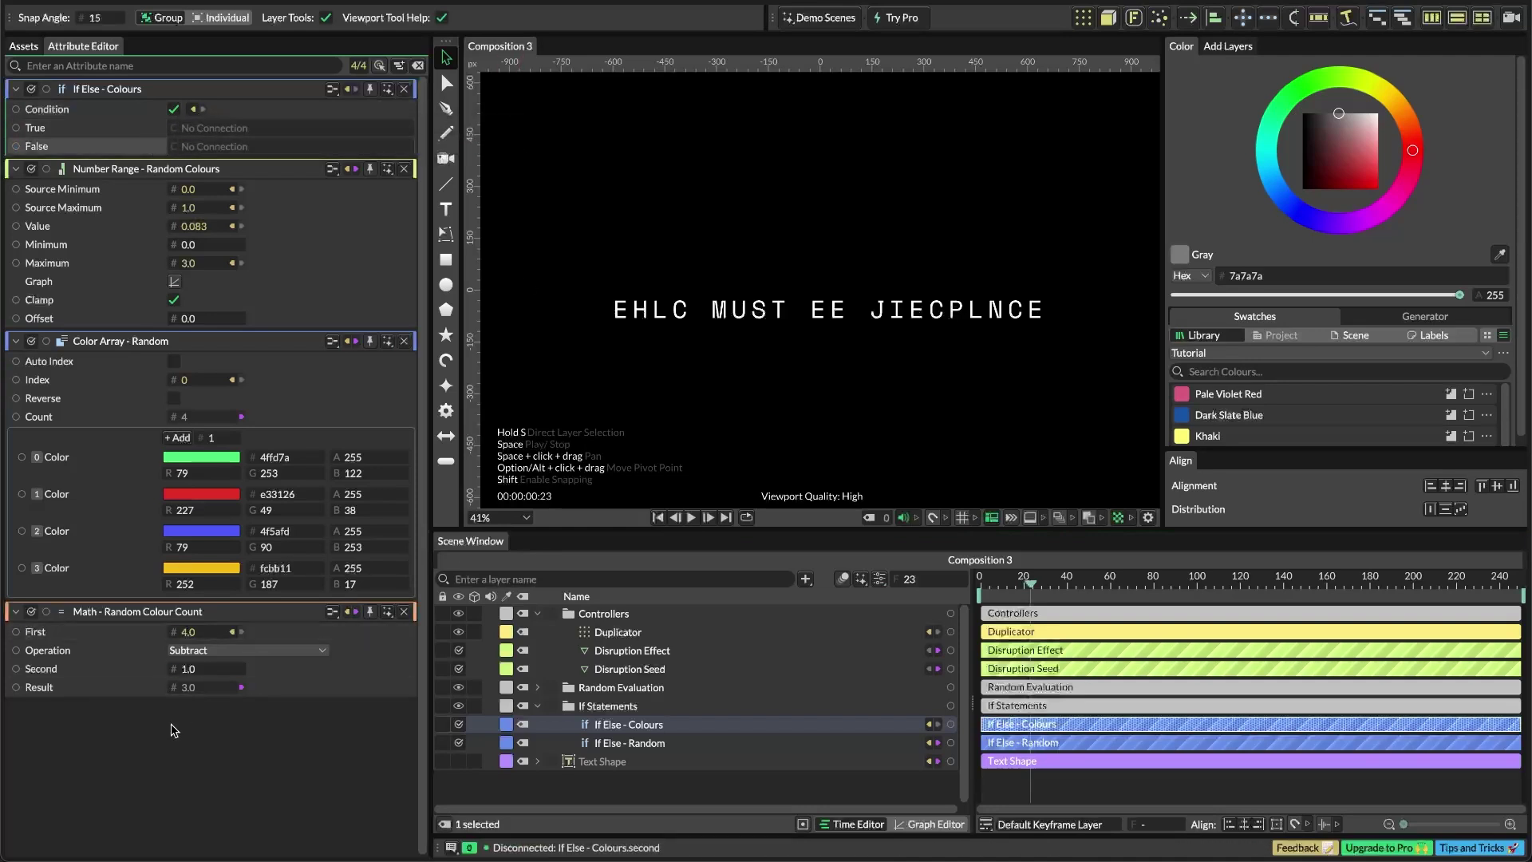
Connect Color Array - Original to the False input and Color Array - Random to the True input of If Else - Colours
click(537, 761)
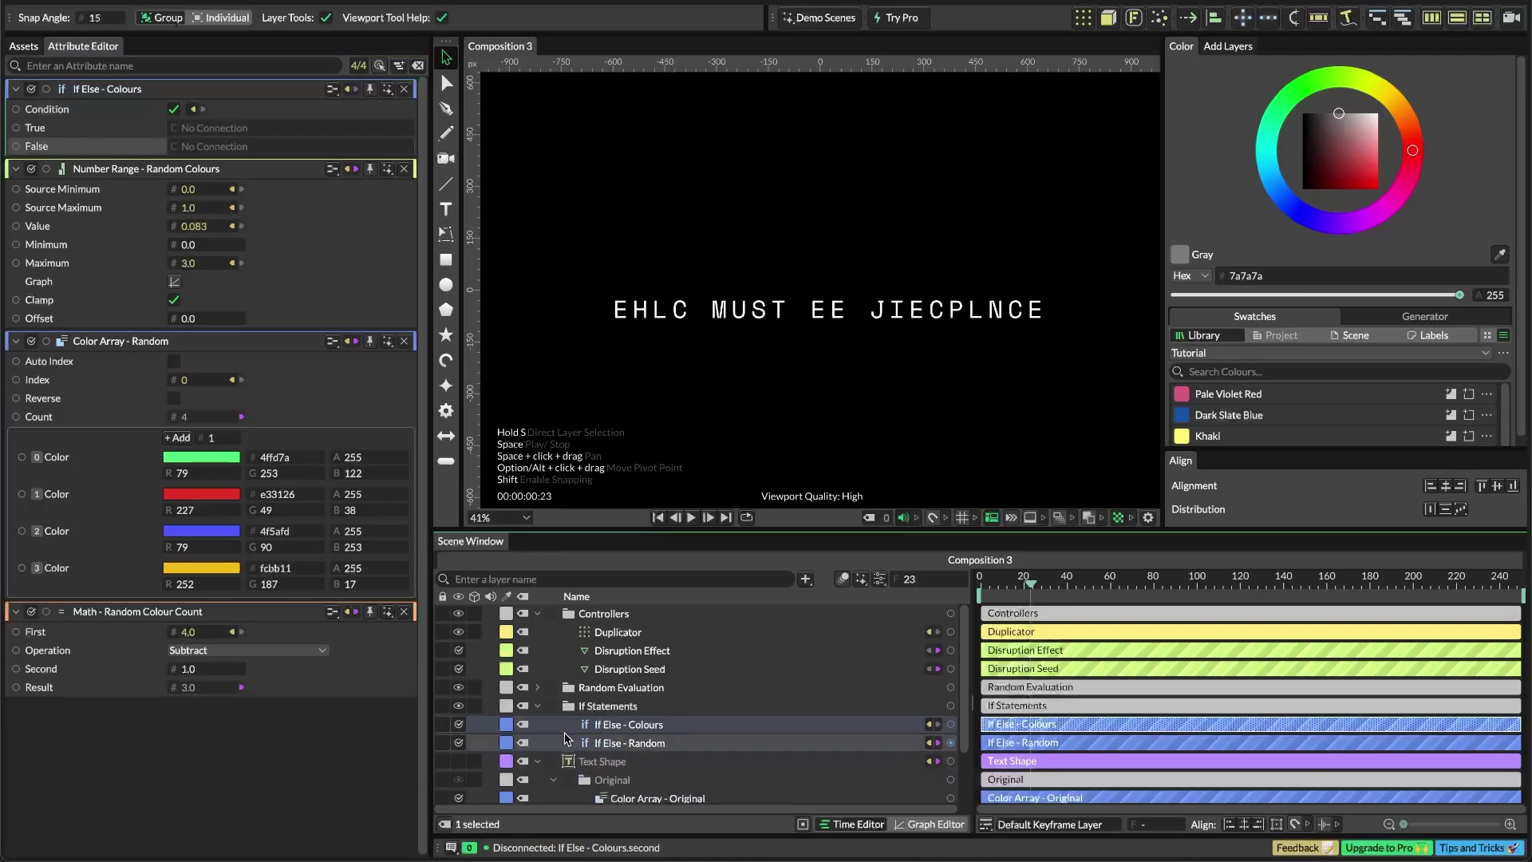
scroll(606, 734, down, 3)
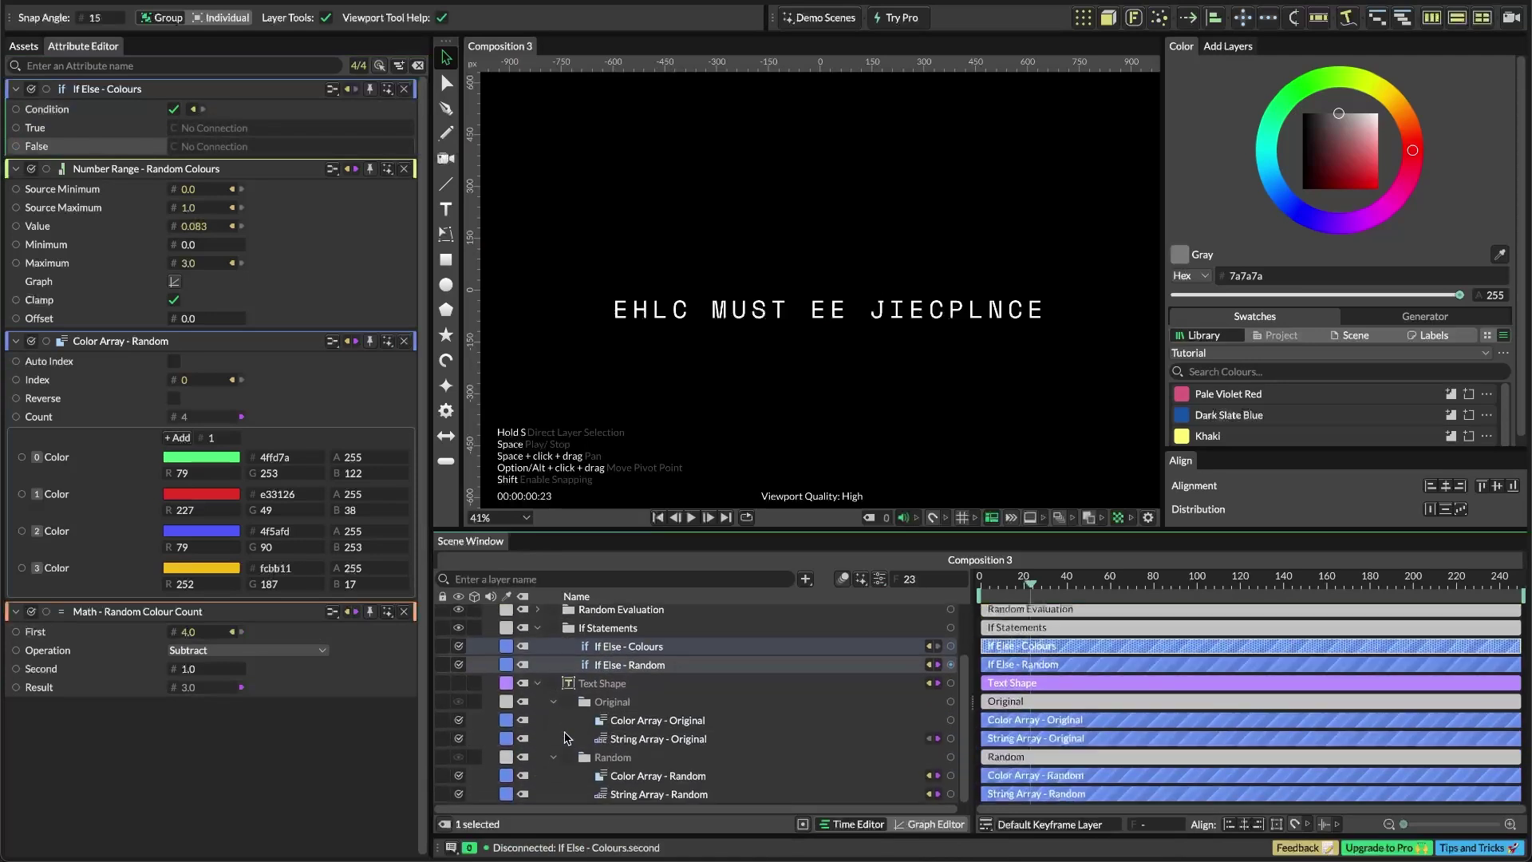
click(698, 744)
click(811, 722)
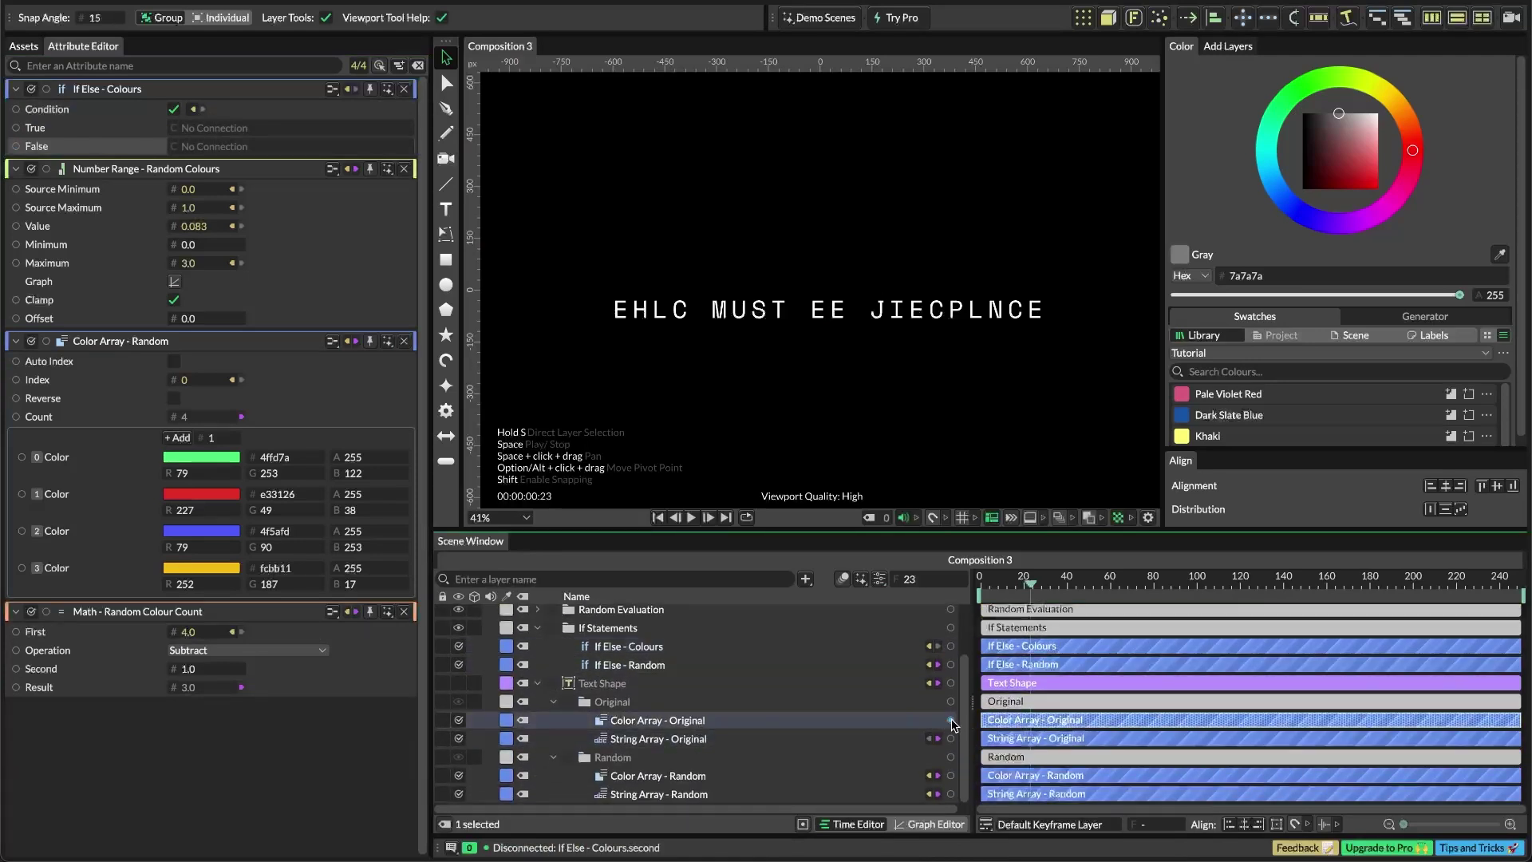
drag(951, 723, 239, 146)
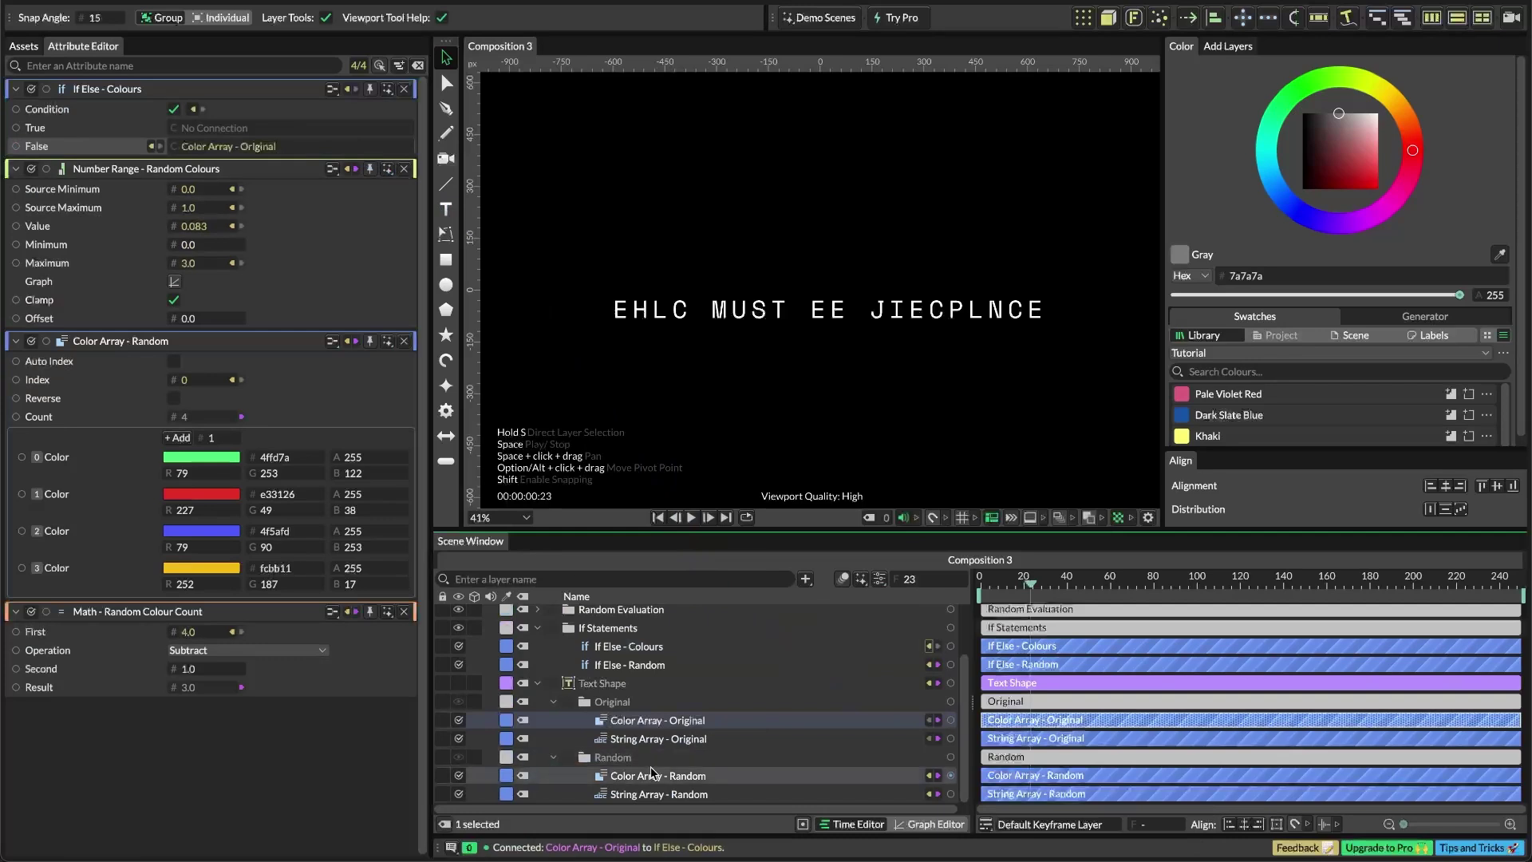
drag(951, 779, 233, 132)
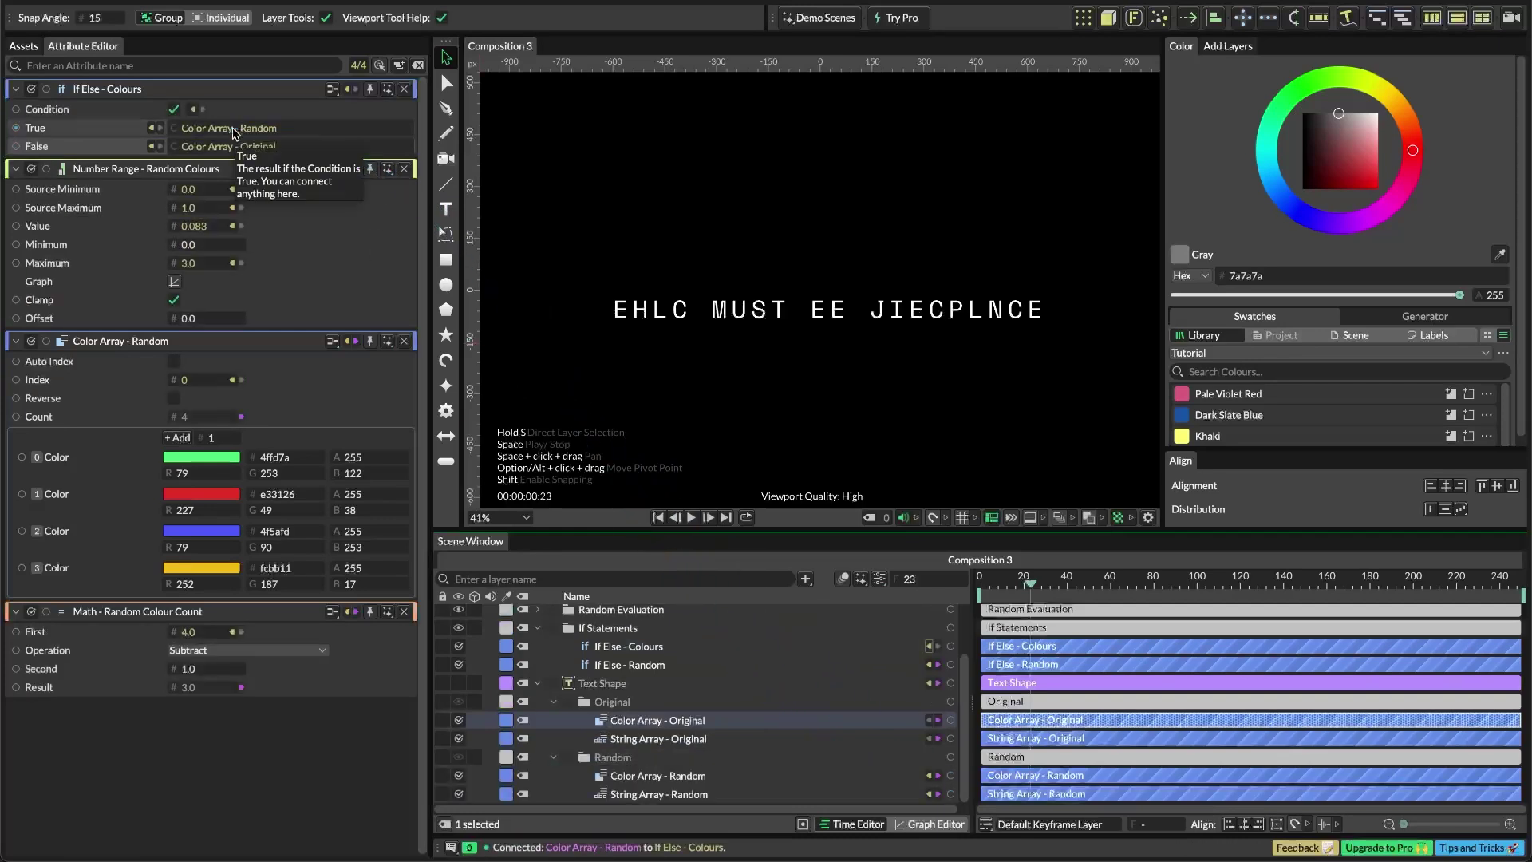
Connect If Else - Colours to the Text Shape's fill Color
click(604, 686)
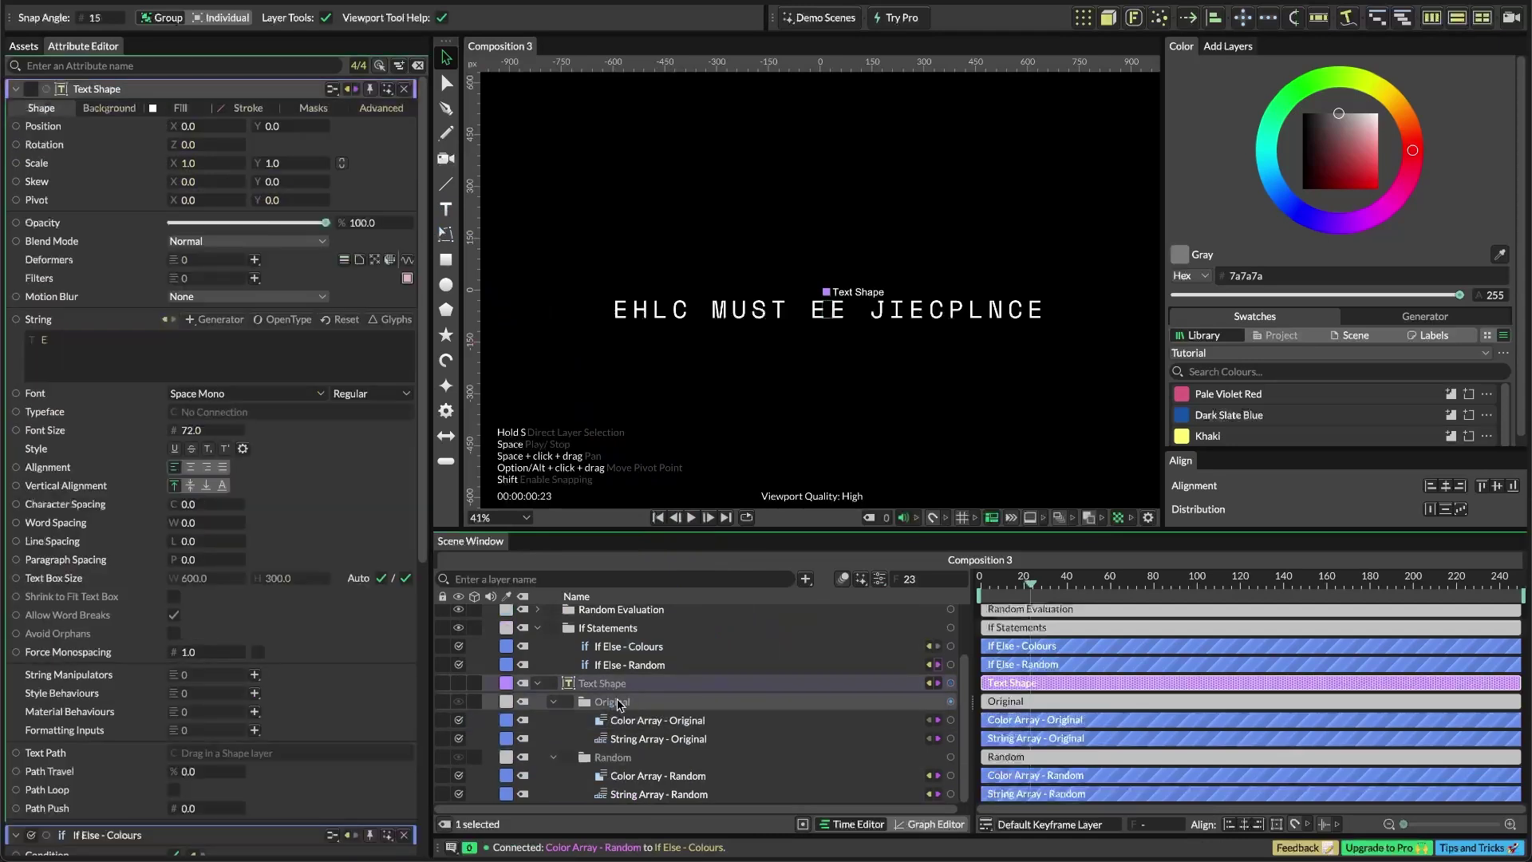
click(177, 108)
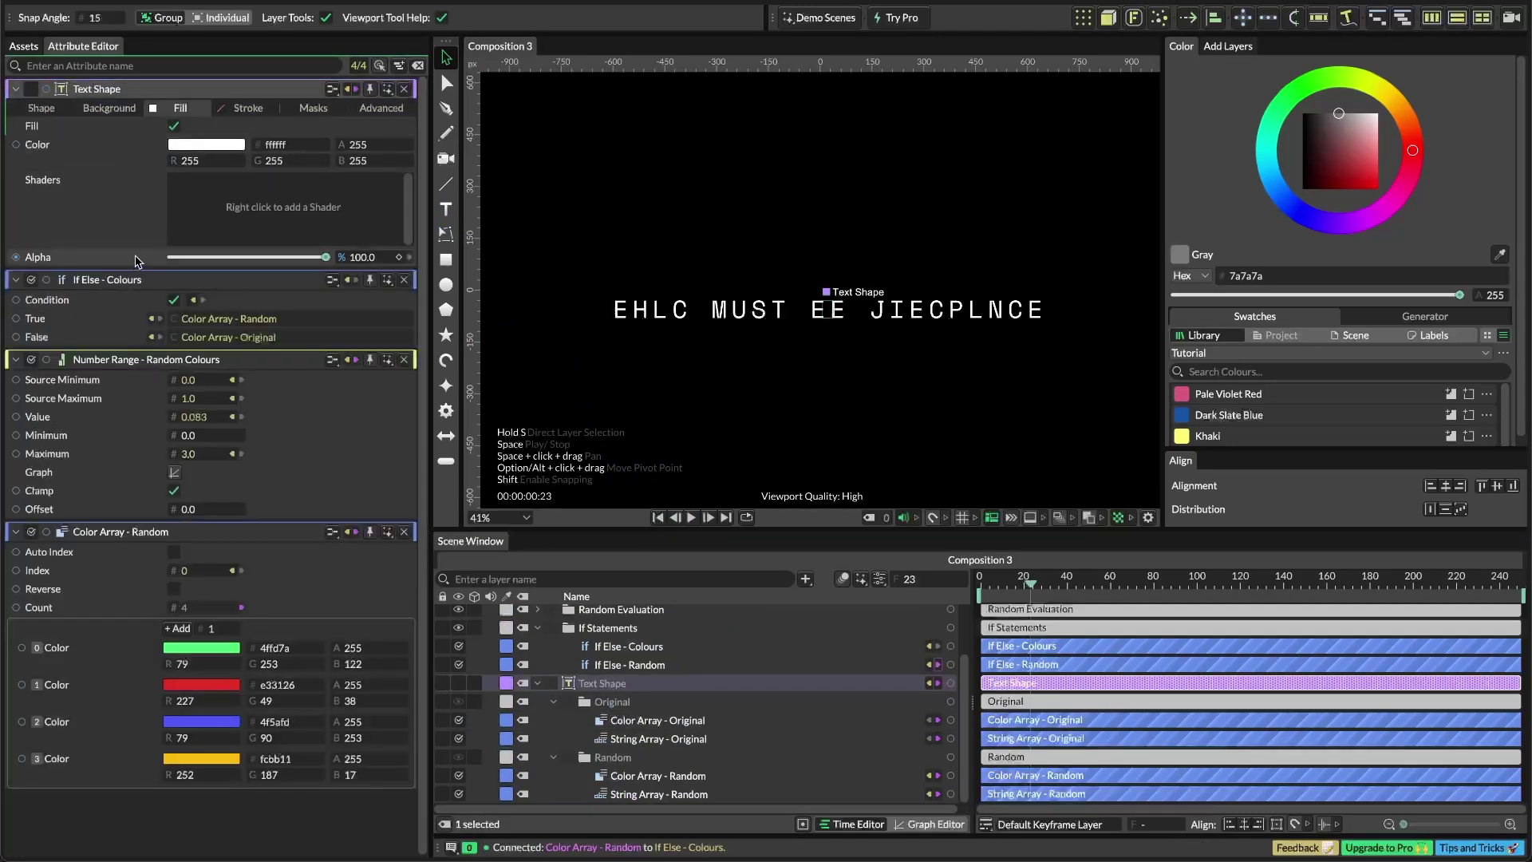
drag(46, 280, 182, 119)
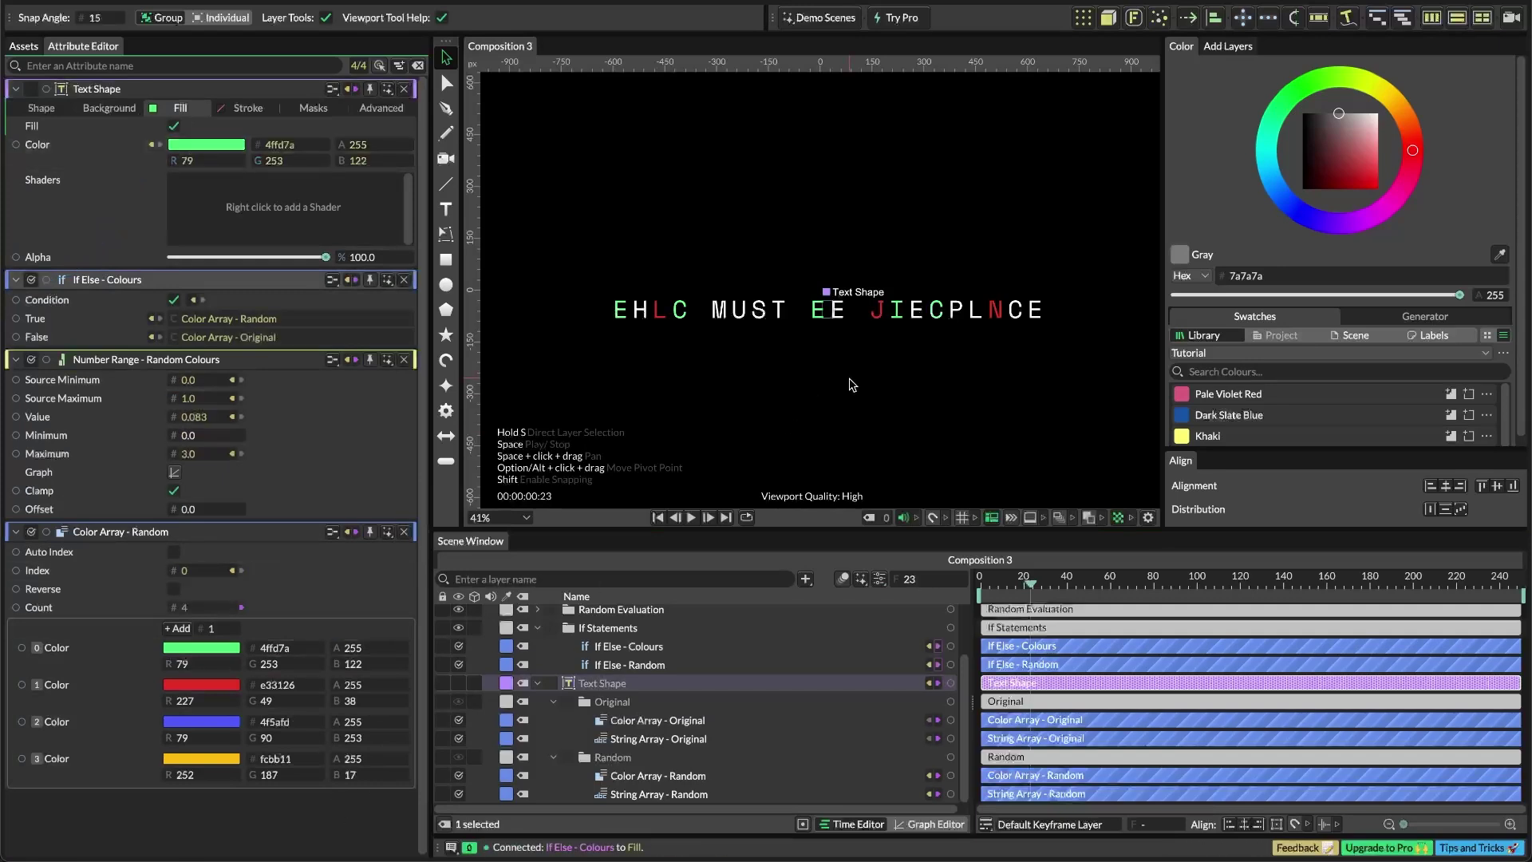
Remove all loaded layers from the Attribute Editor, and collapse the If Statements group and the Text Shape layer
click(404, 532)
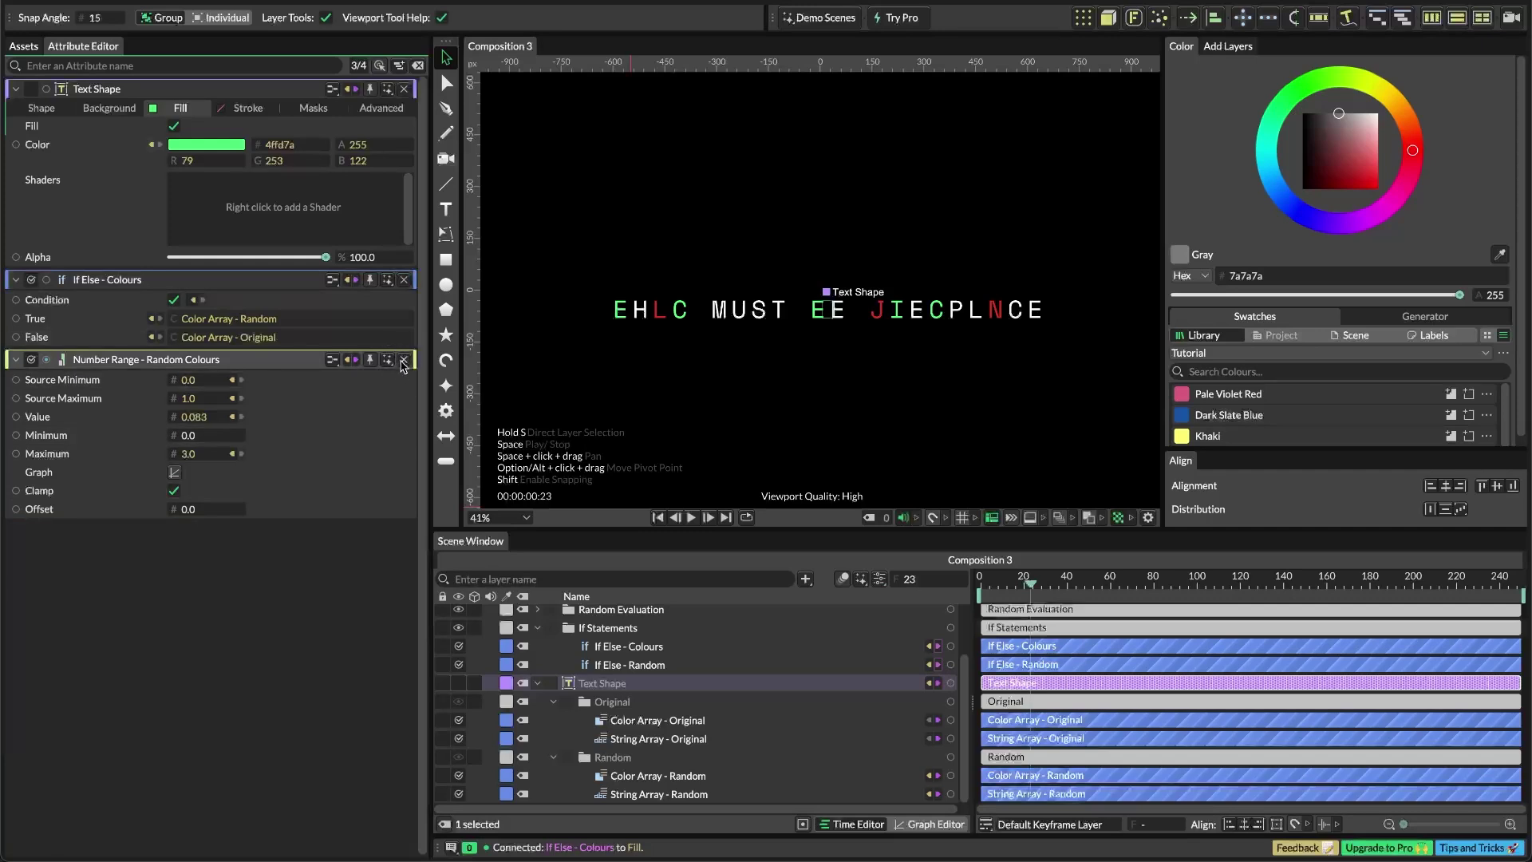
click(403, 360)
click(403, 279)
click(403, 88)
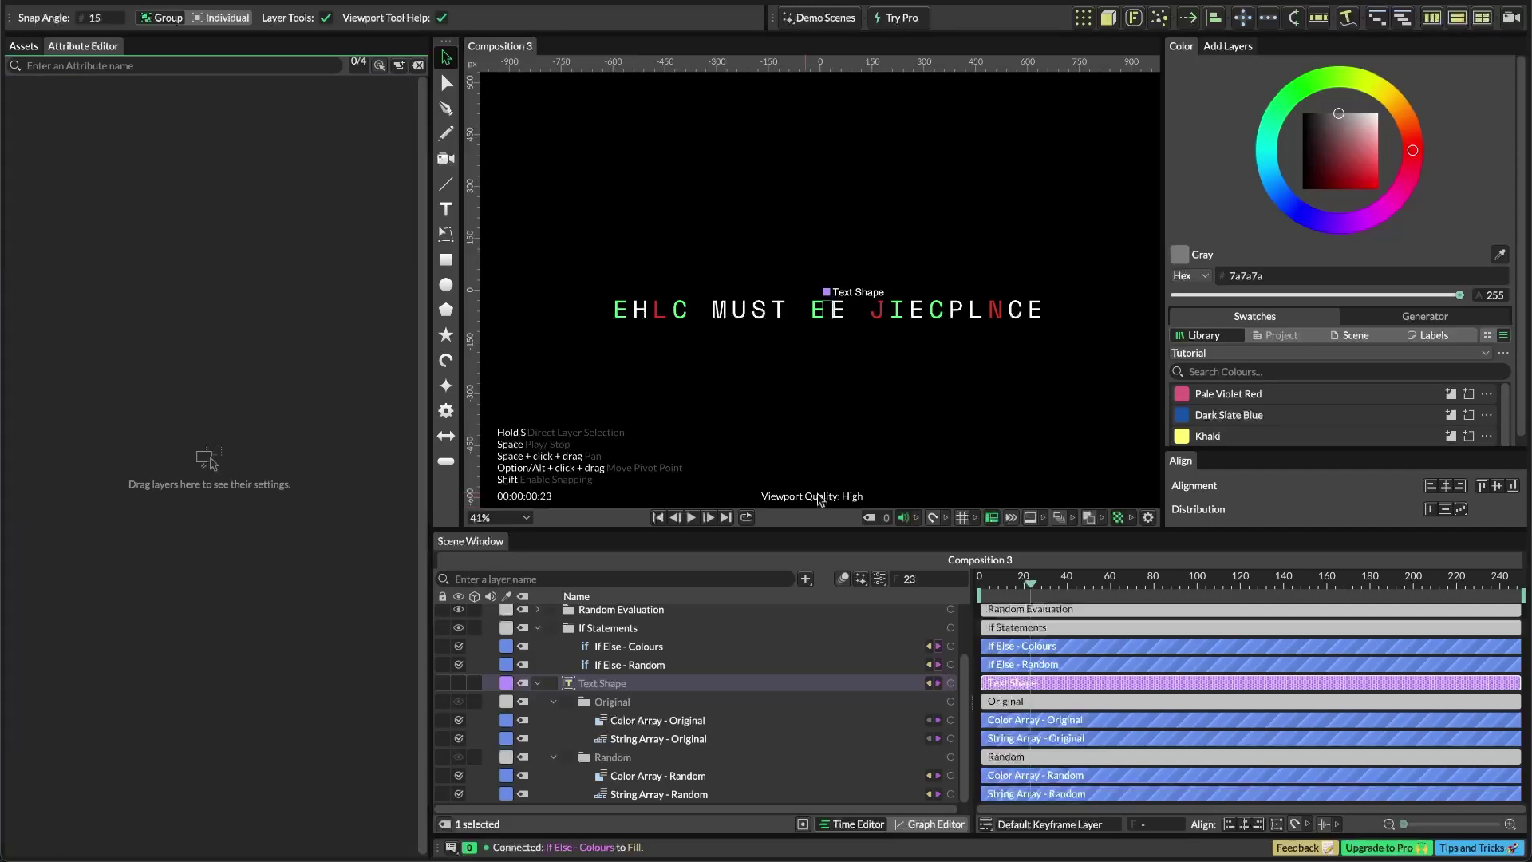
click(537, 628)
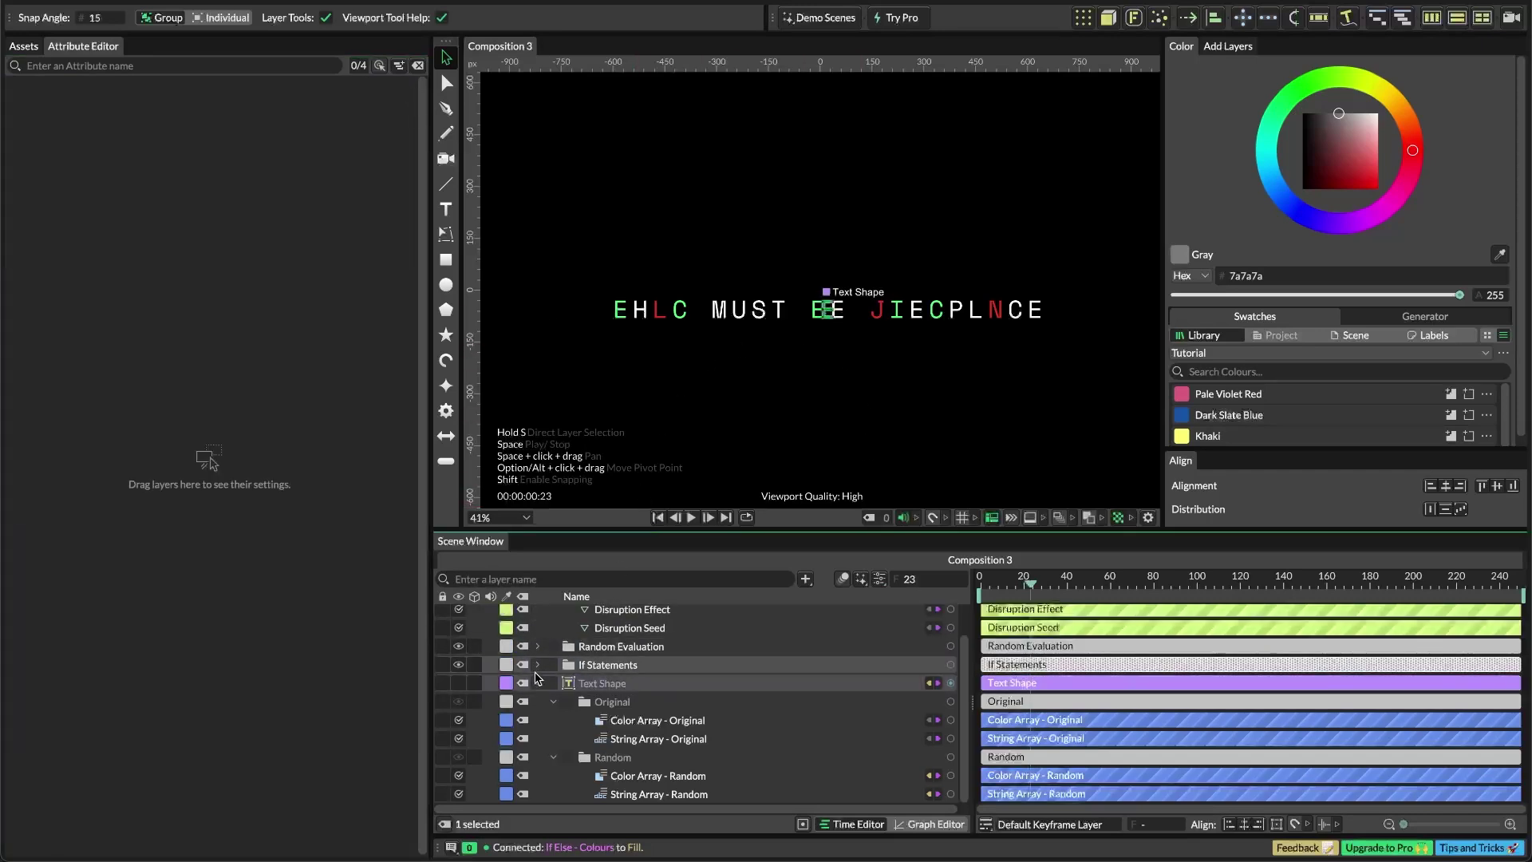
click(537, 681)
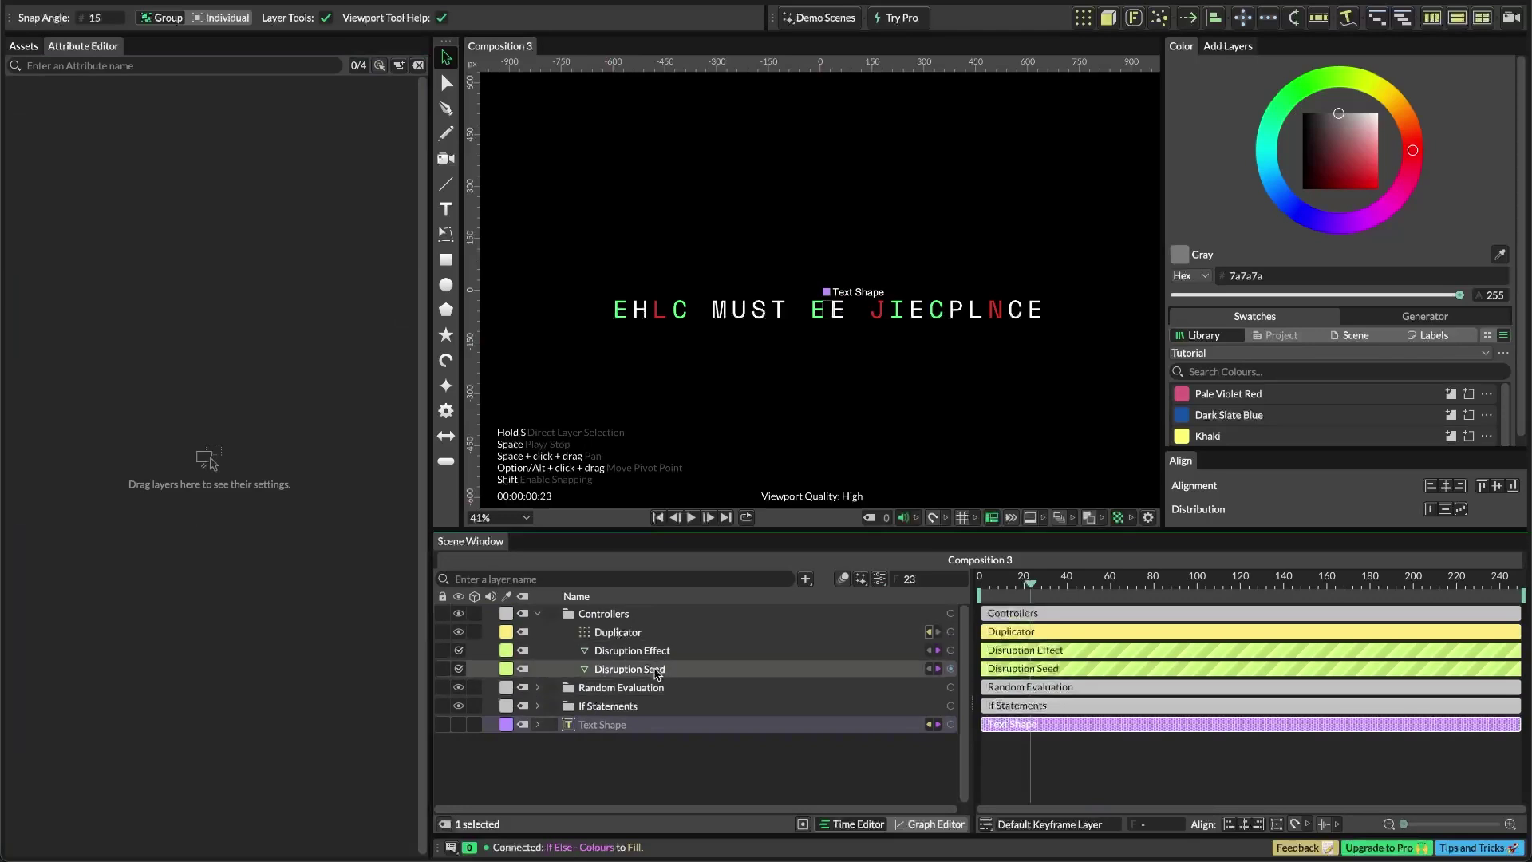
Load the Disruption Effect controller's attributes and raise its Strength to 100%
drag(653, 651, 335, 404)
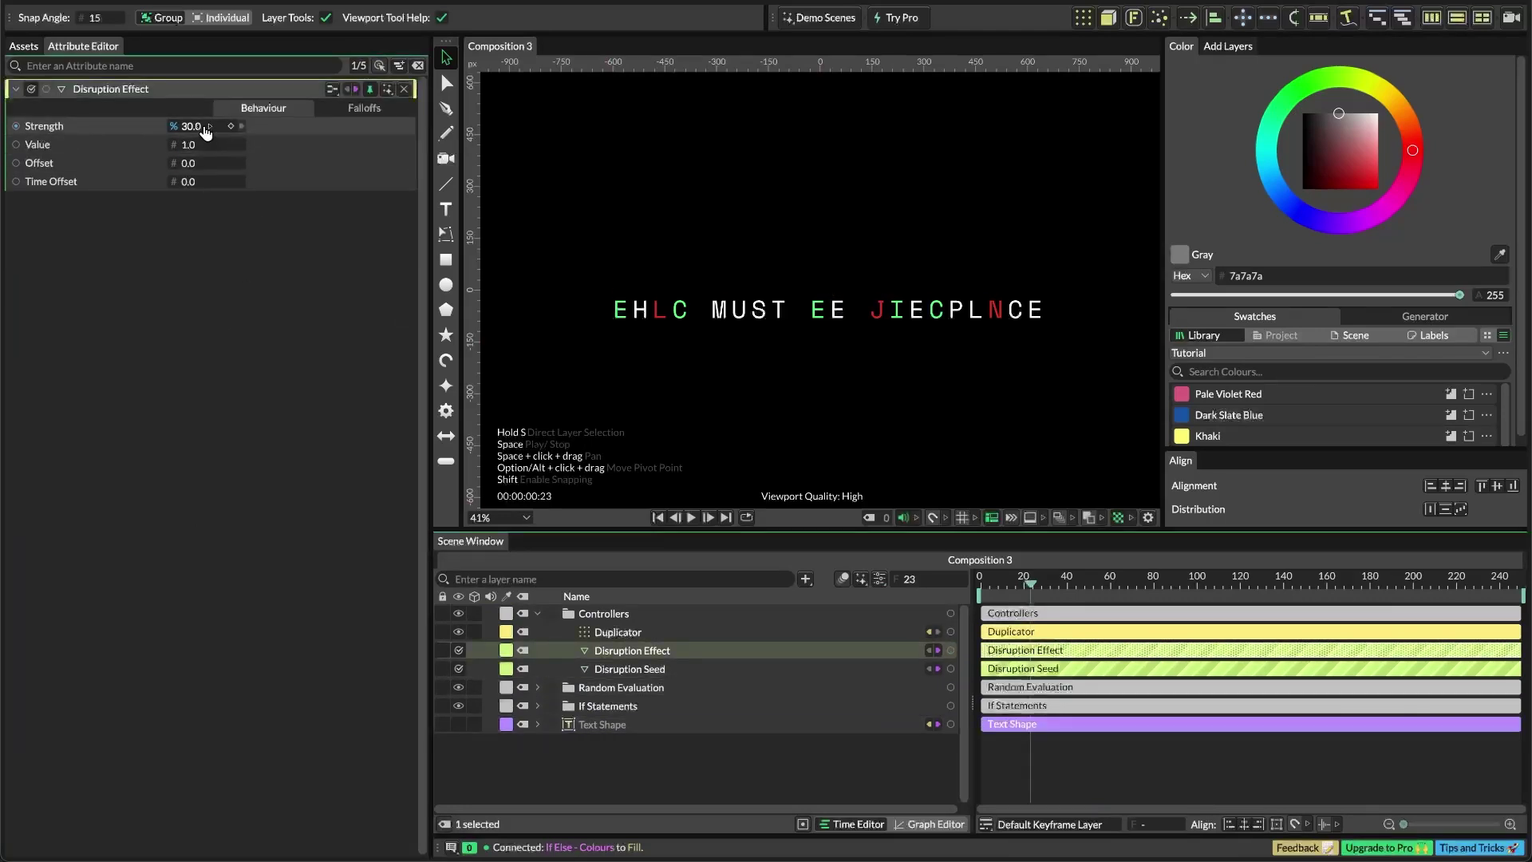
mouse_move(205, 132)
mouse_down()
mouse_move(320, 142)
mouse_move(191, 140)
mouse_move(300, 147)
mouse_move(196, 144)
mouse_move(269, 148)
mouse_move(199, 144)
mouse_move(243, 146)
mouse_move(214, 147)
mouse_up()
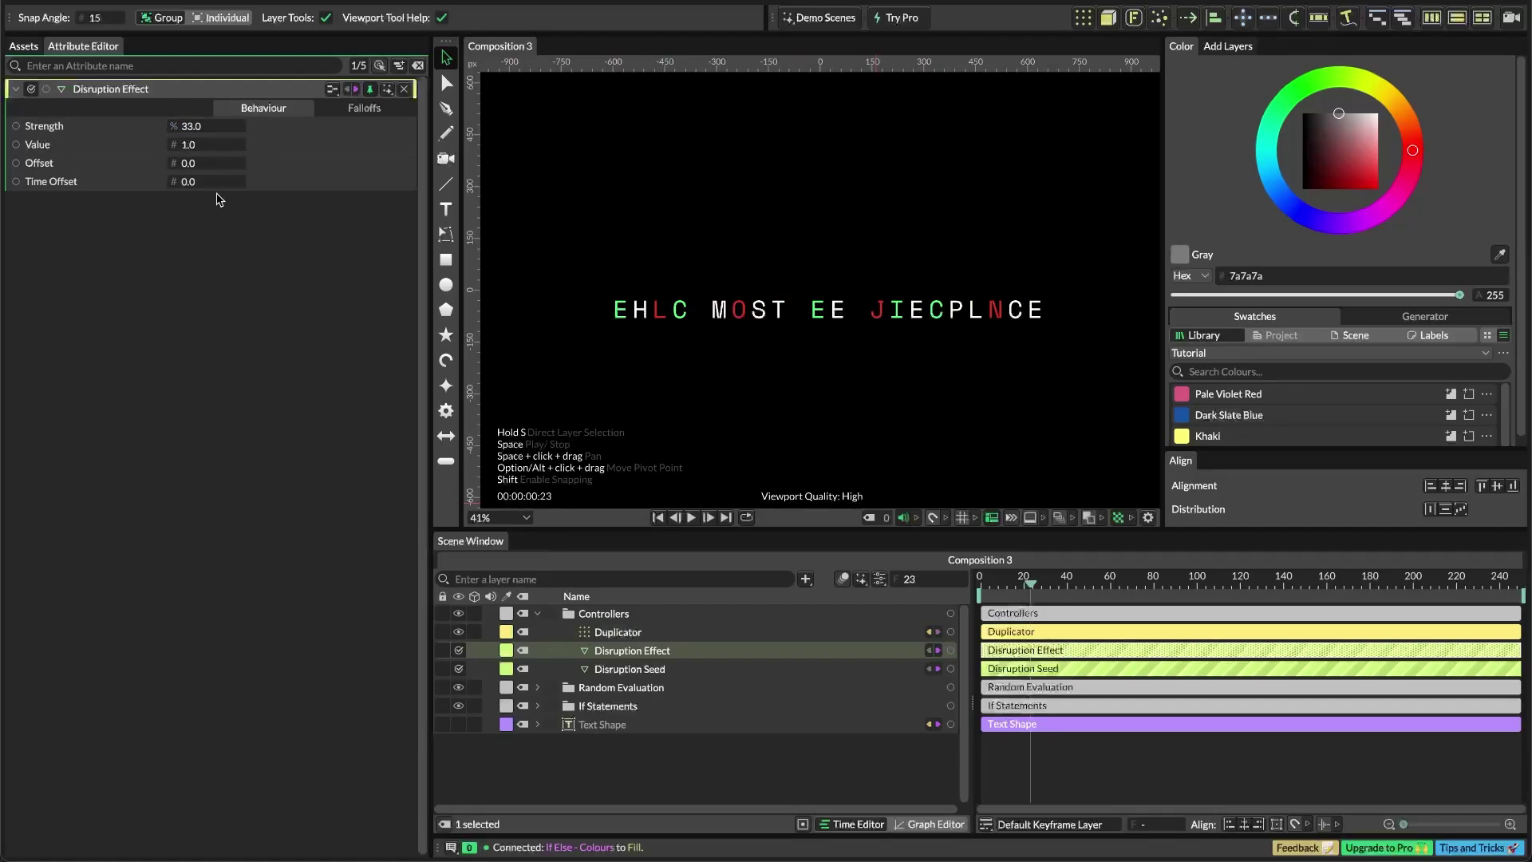
drag(189, 127, 253, 139)
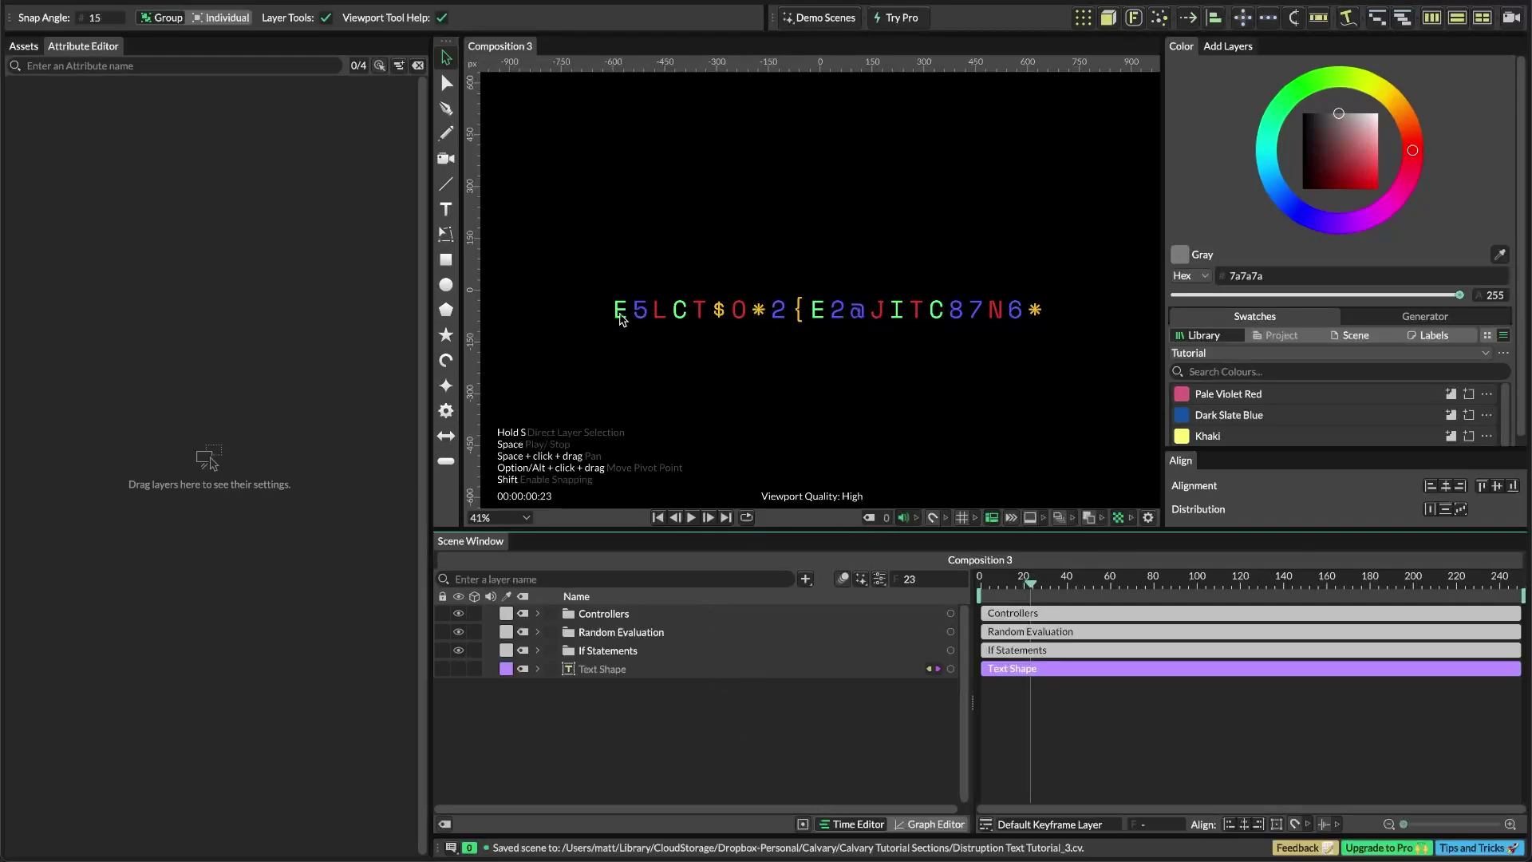
Expand the Controllers group, try lower Strength values on Disruption Effect, and set its Strength to 30%
click(538, 614)
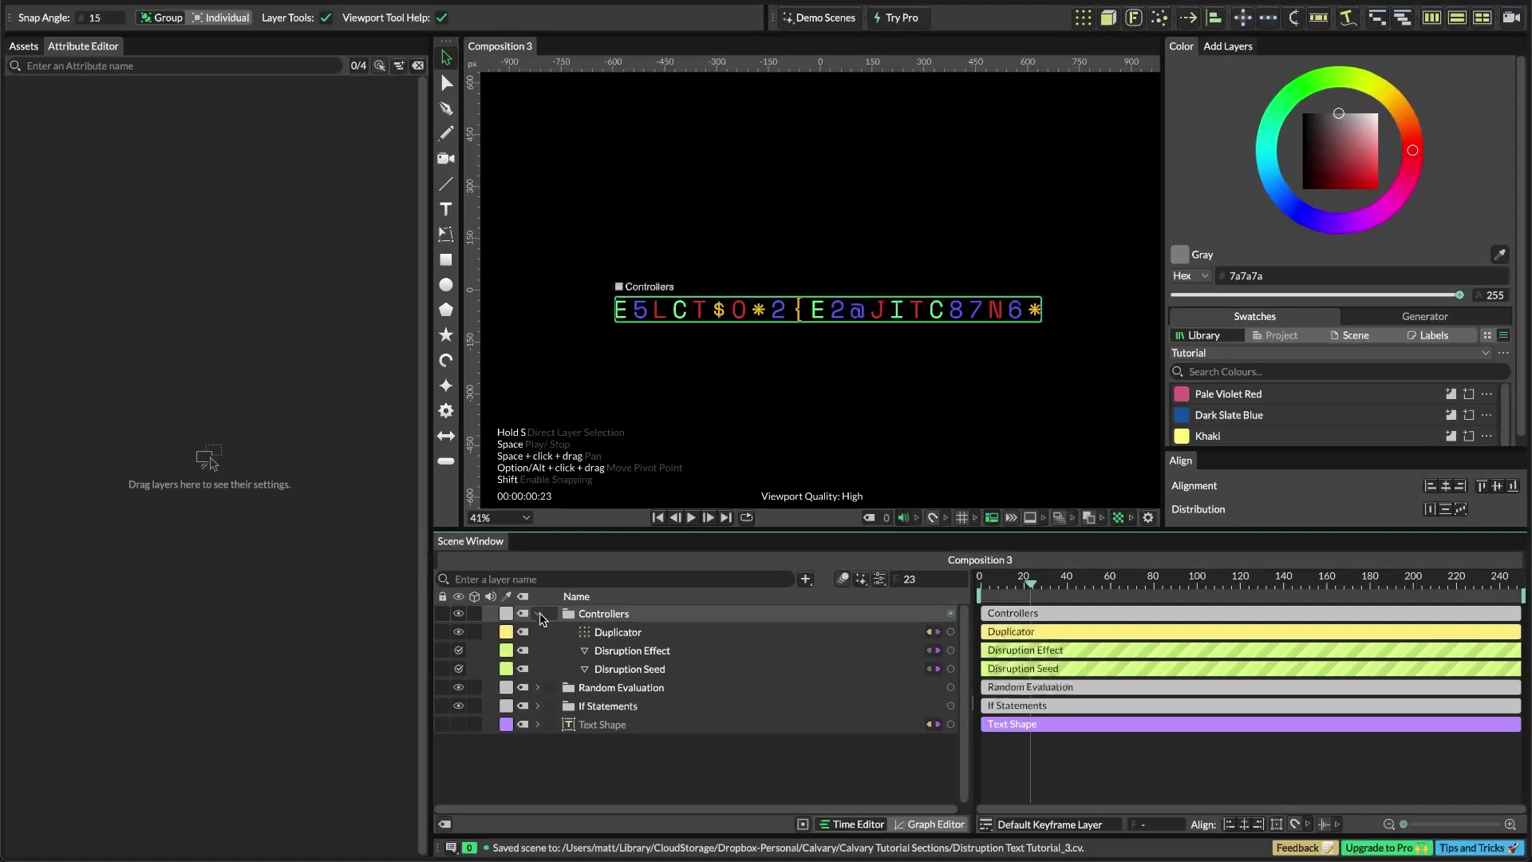
click(653, 656)
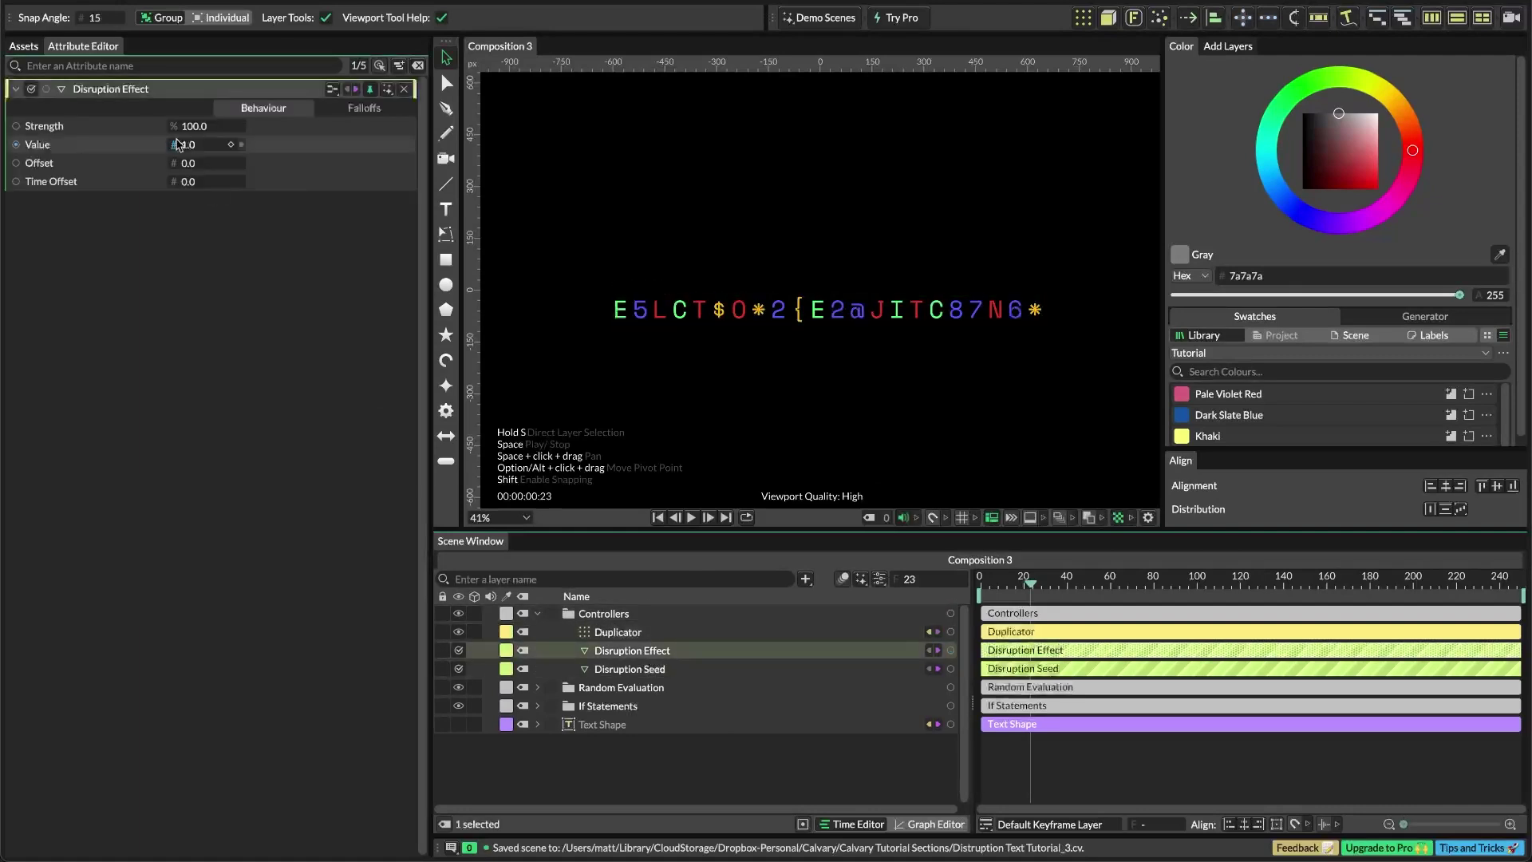
drag(196, 131, 145, 134)
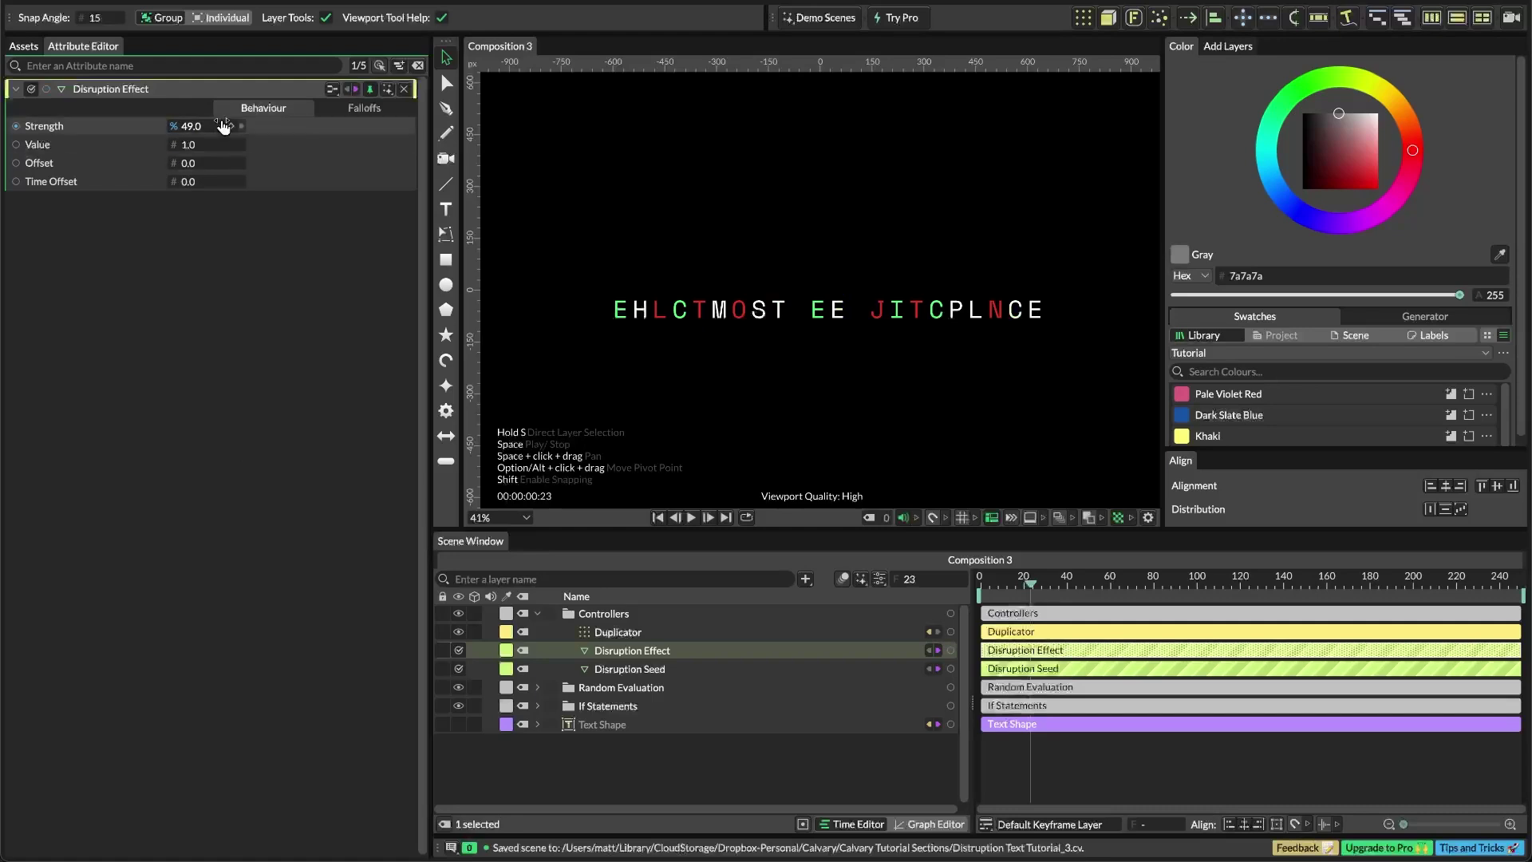
click(189, 126)
key(Return)
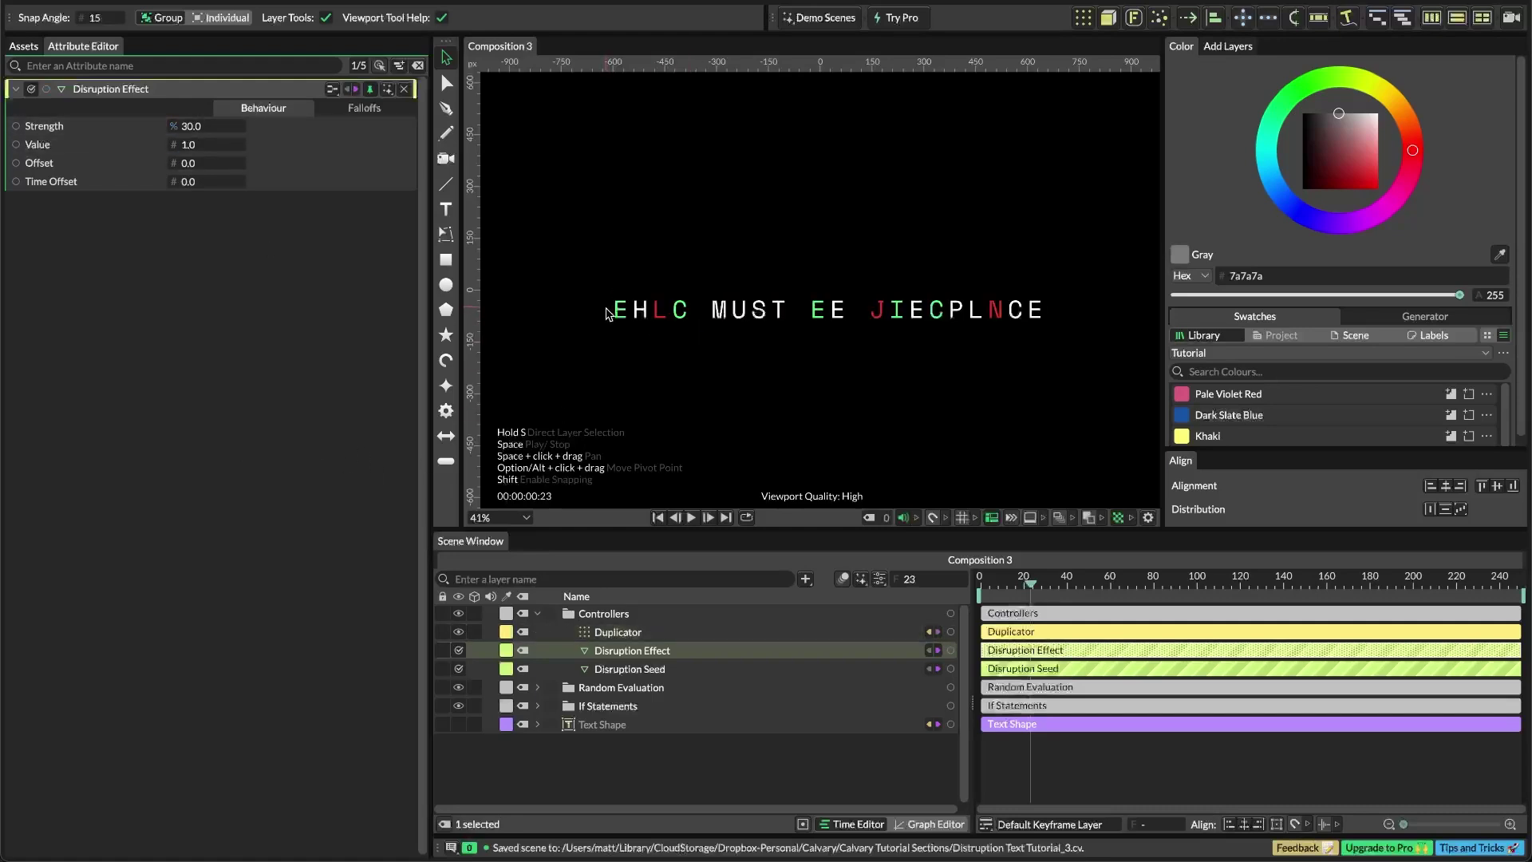
Load Number Range - Random Colours from the Random Evaluation group, and add an If Else layer above it
click(696, 762)
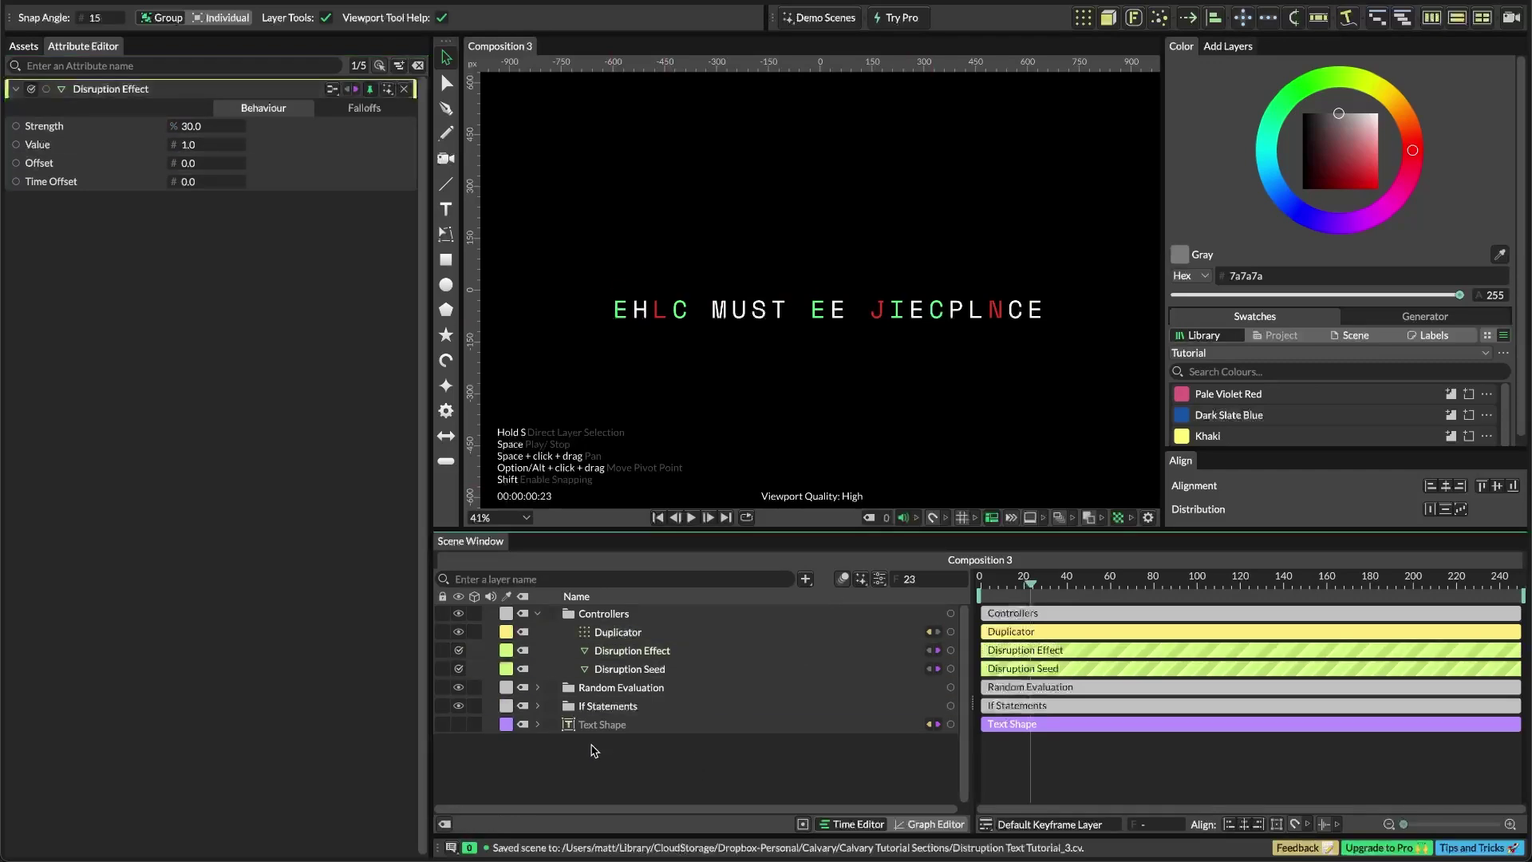
click(536, 688)
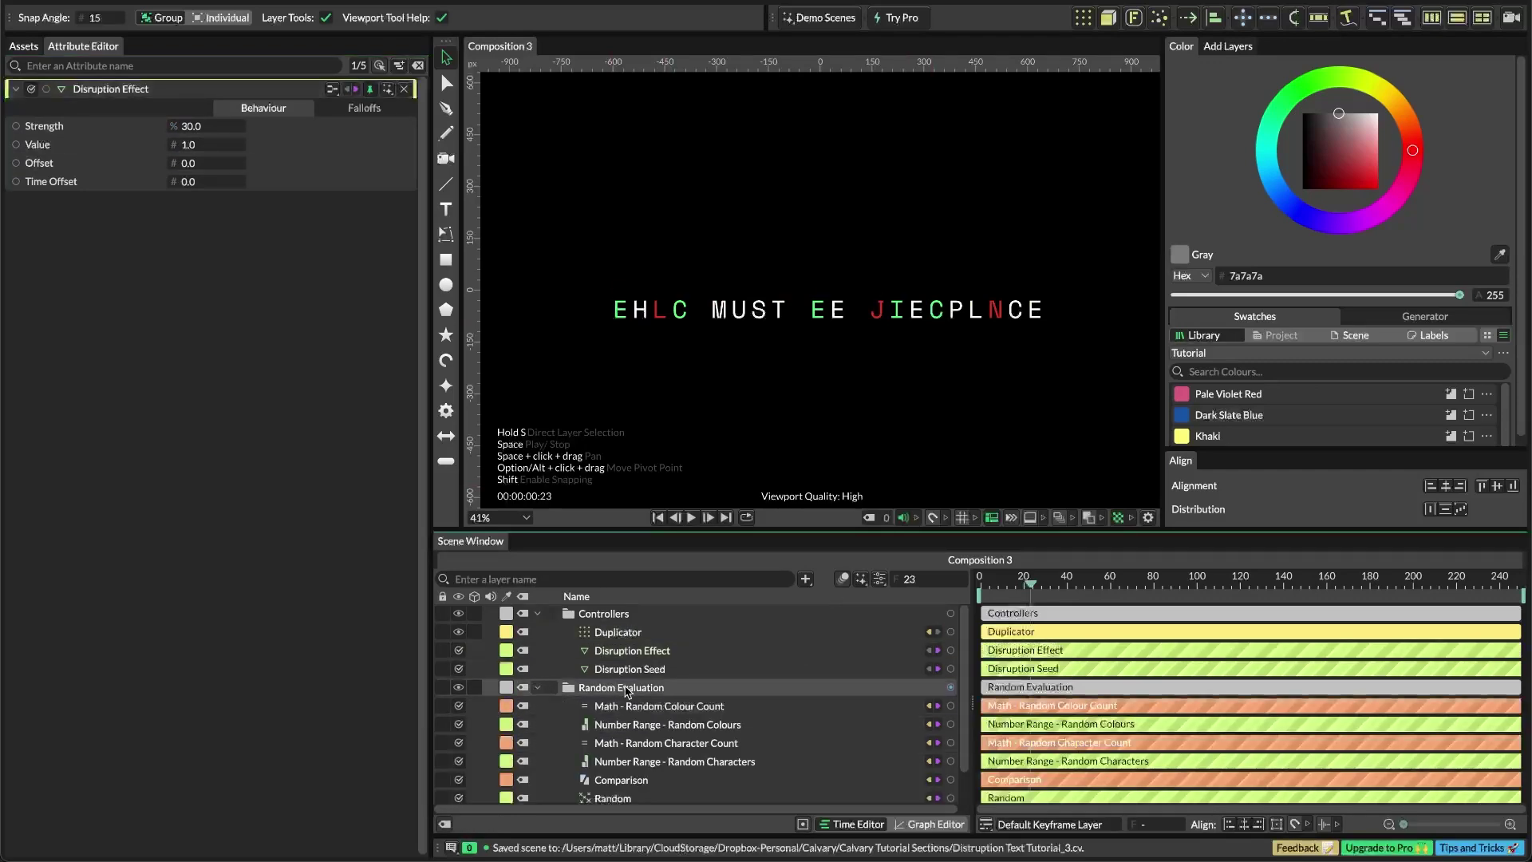
click(694, 727)
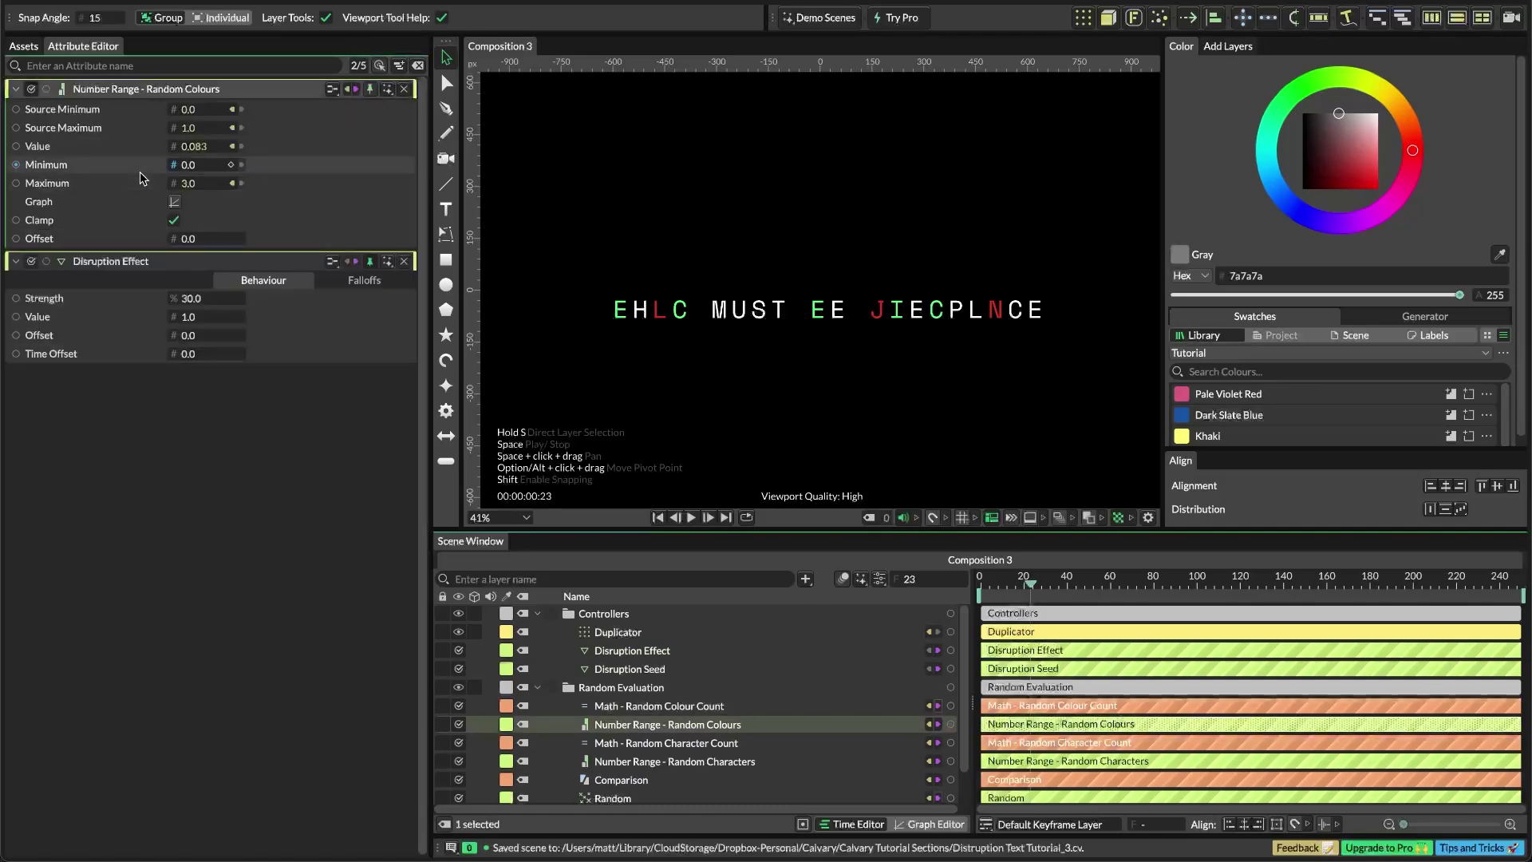
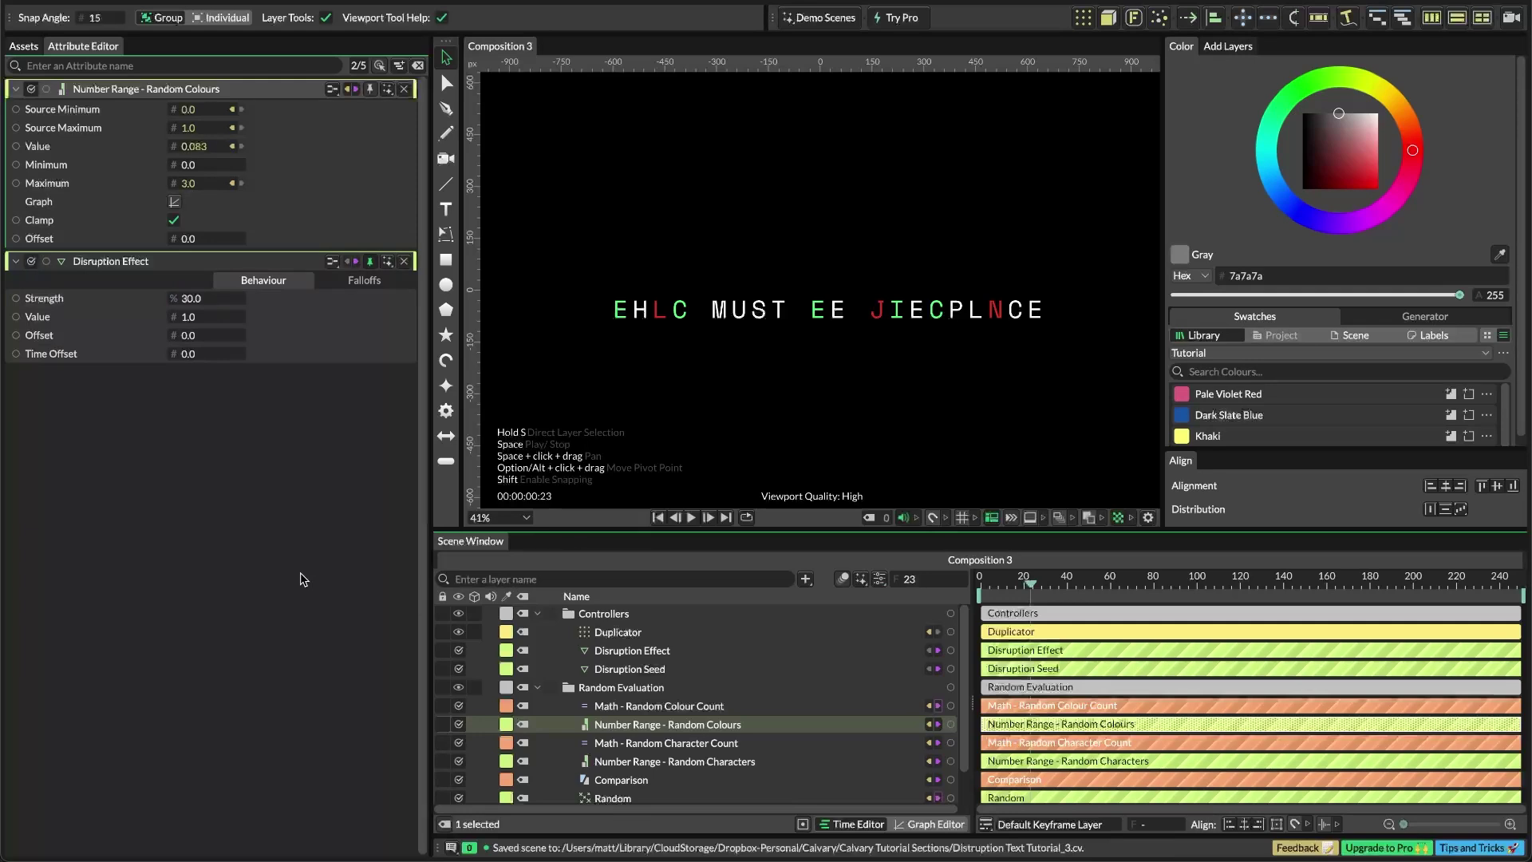
key(super+period)
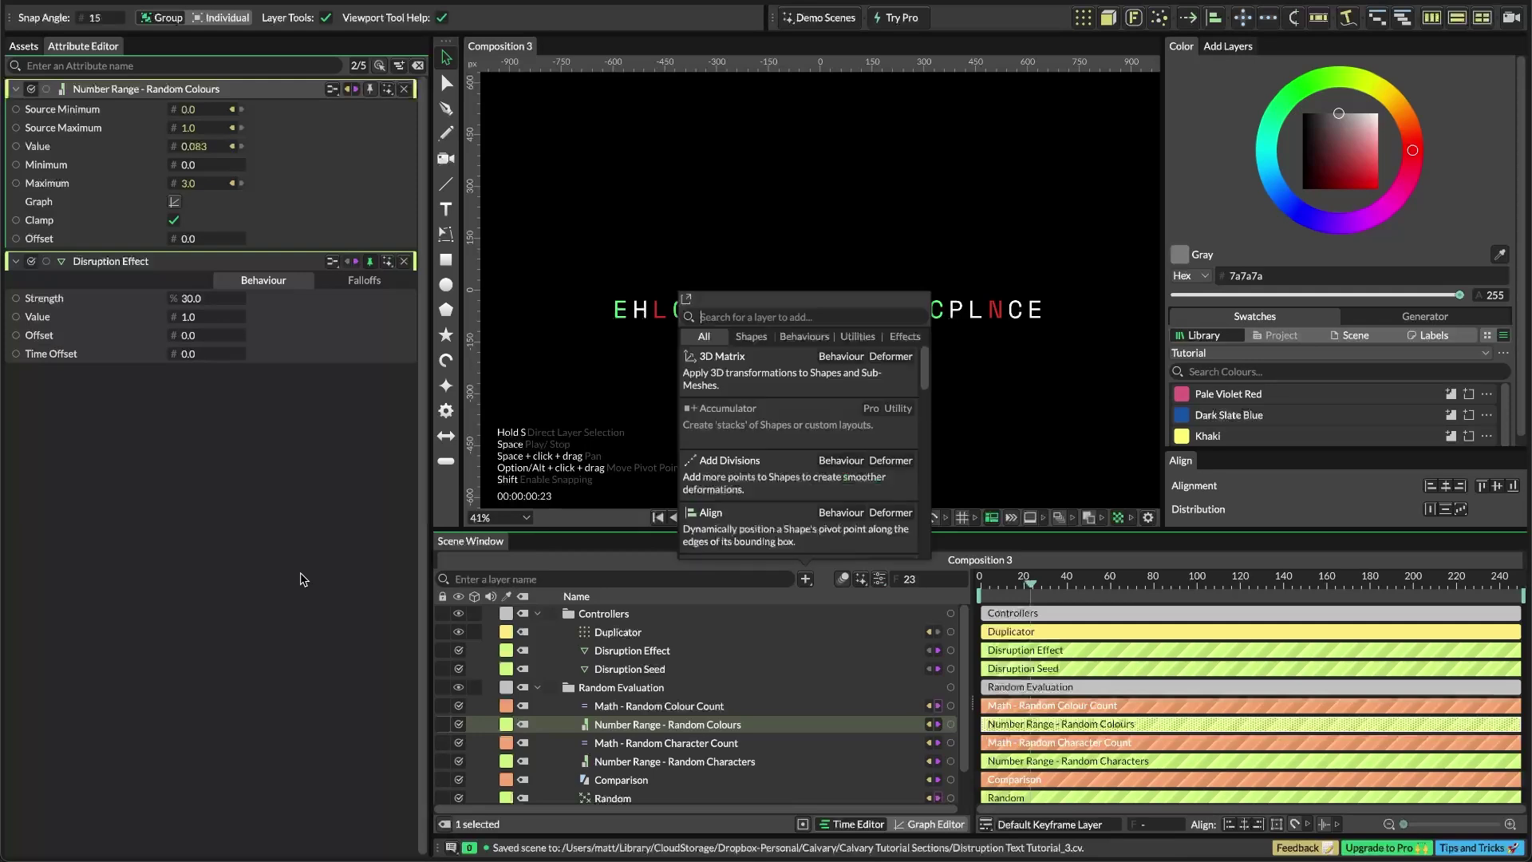
text(i)
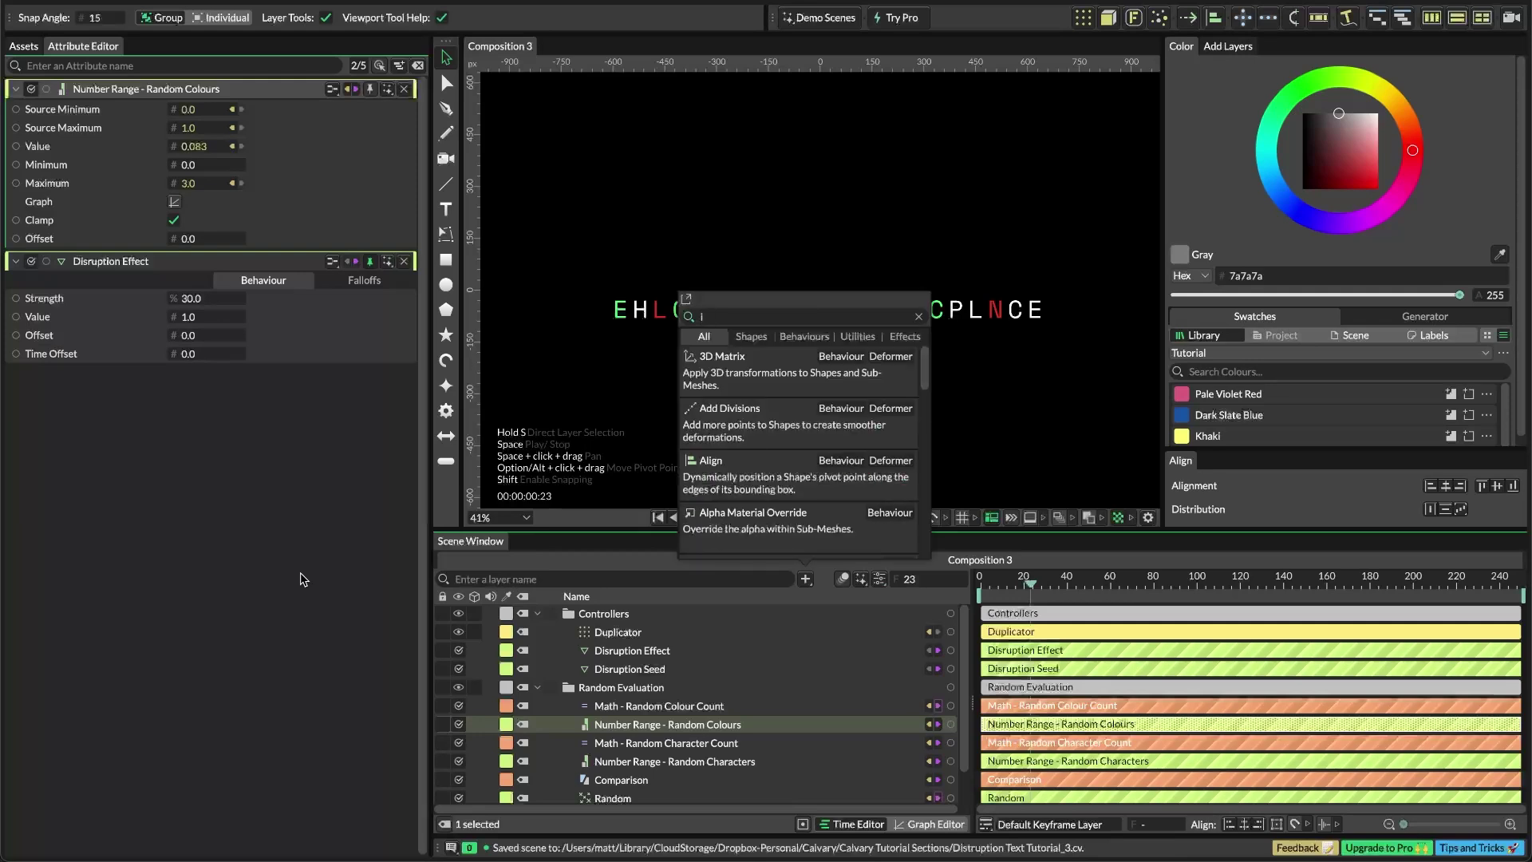
text(f els)
key(Return)
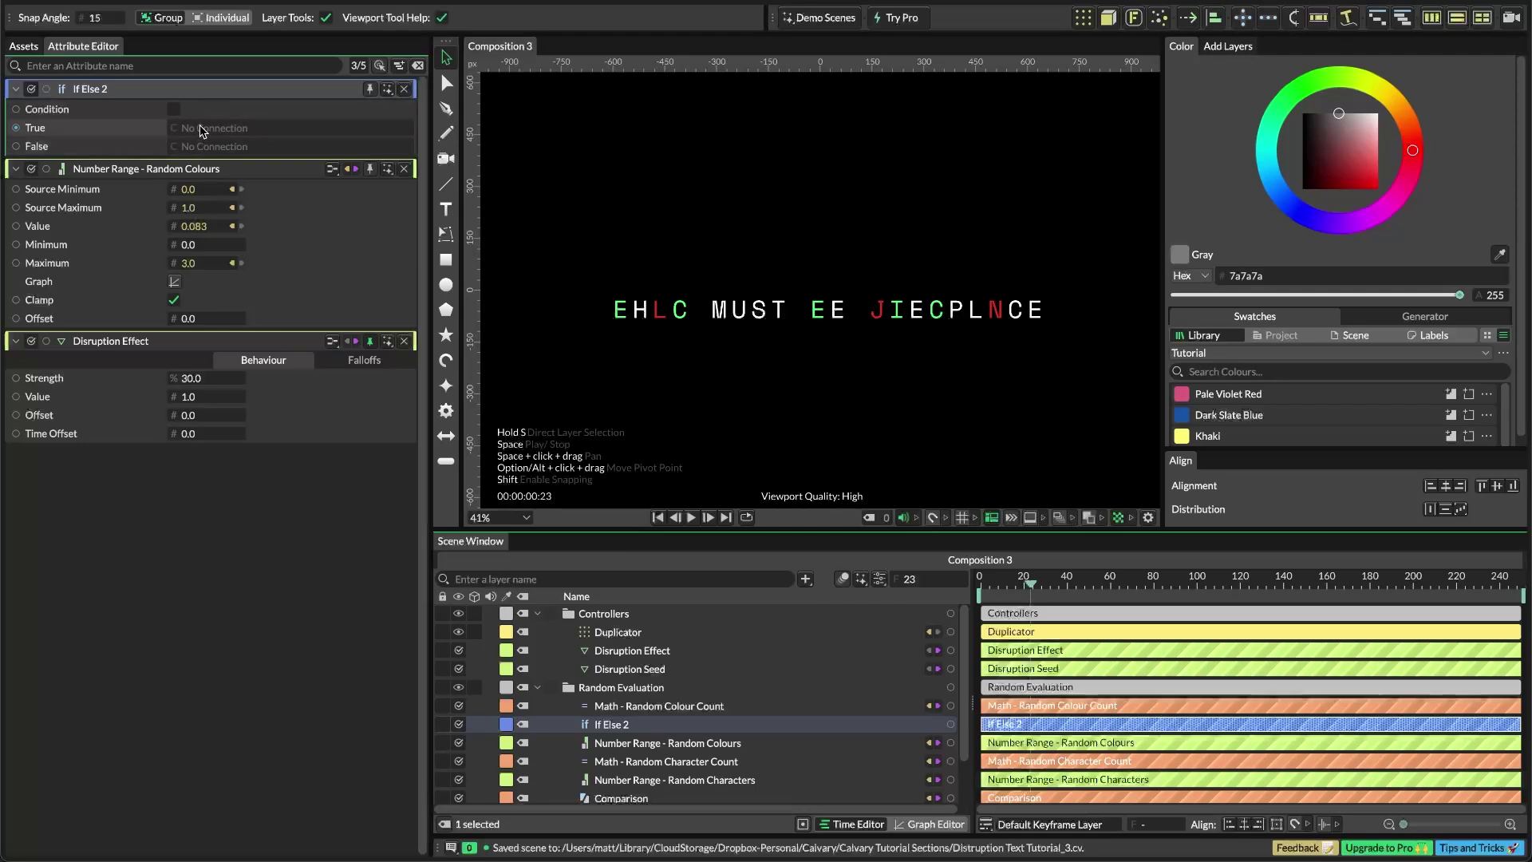
Connect the new If Else to Number Range - Random Colours' Maximum, and rename it If Else - Disruption < 50%
drag(46, 89, 199, 265)
click(292, 292)
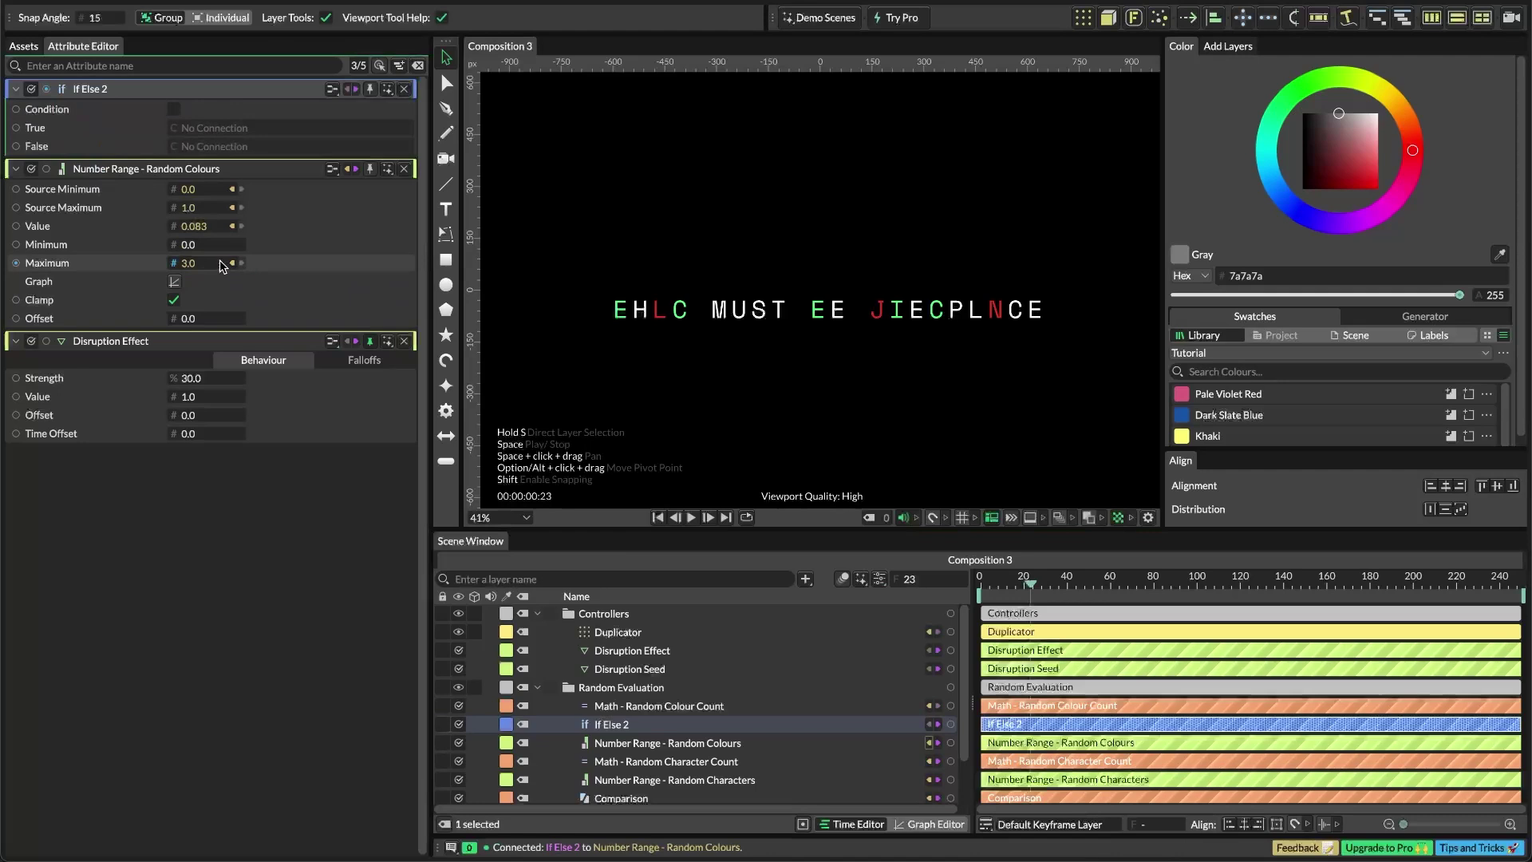
click(233, 264)
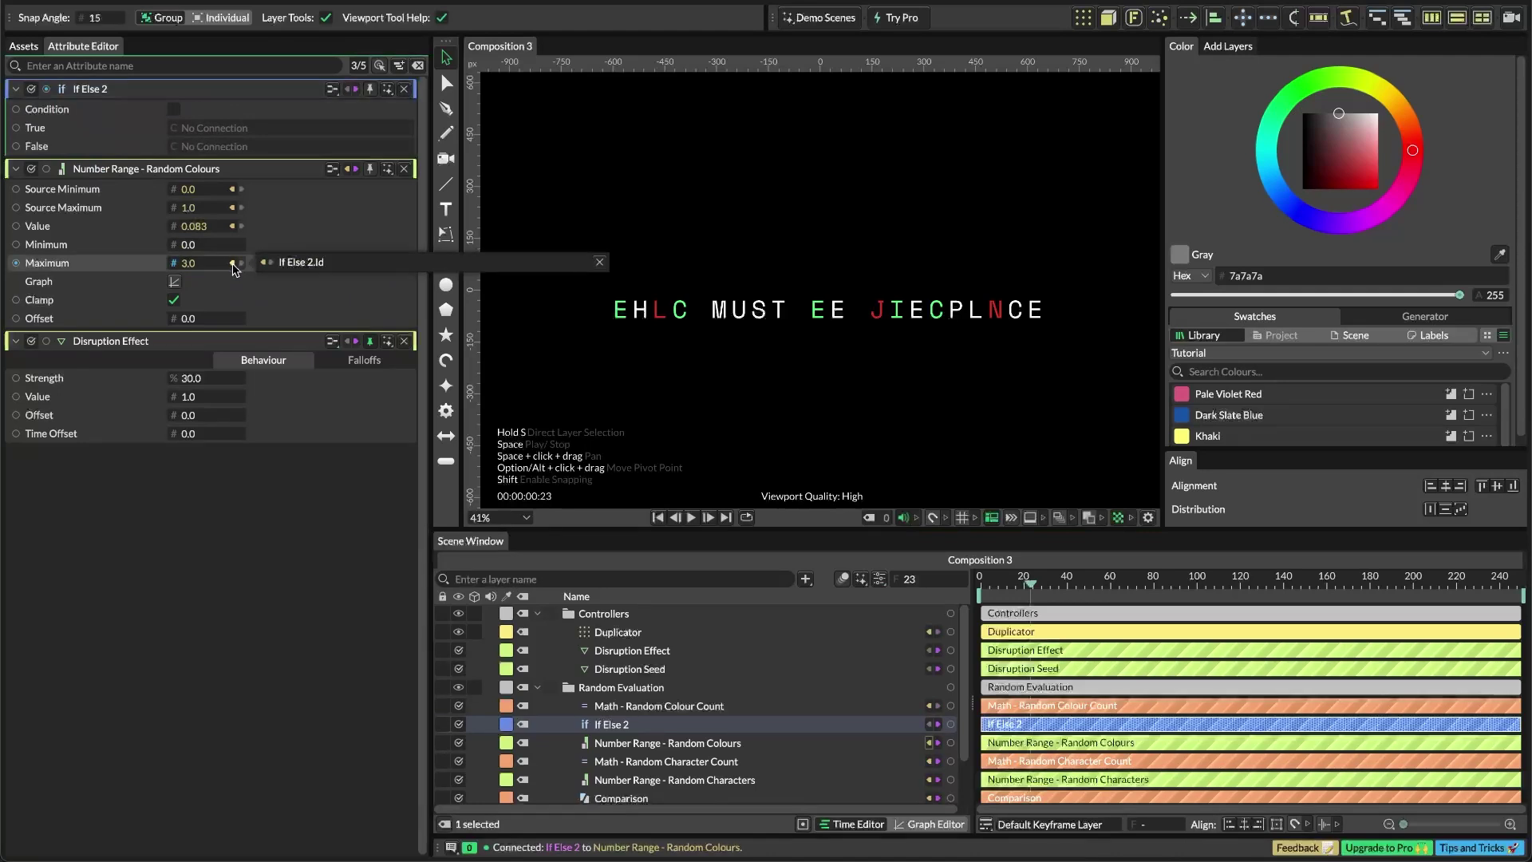
click(153, 554)
click(626, 729)
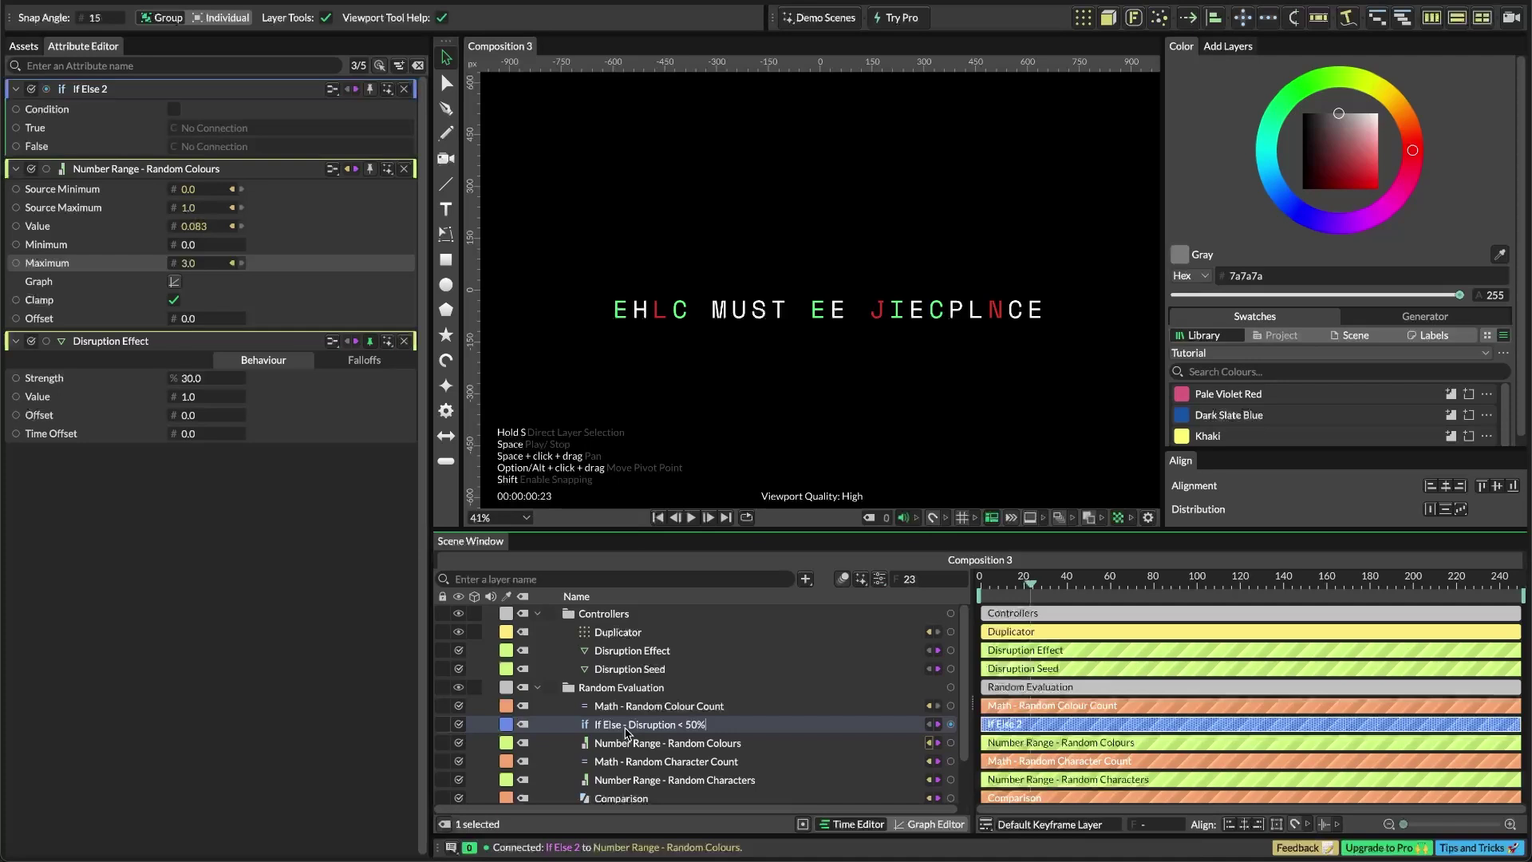
key(Return)
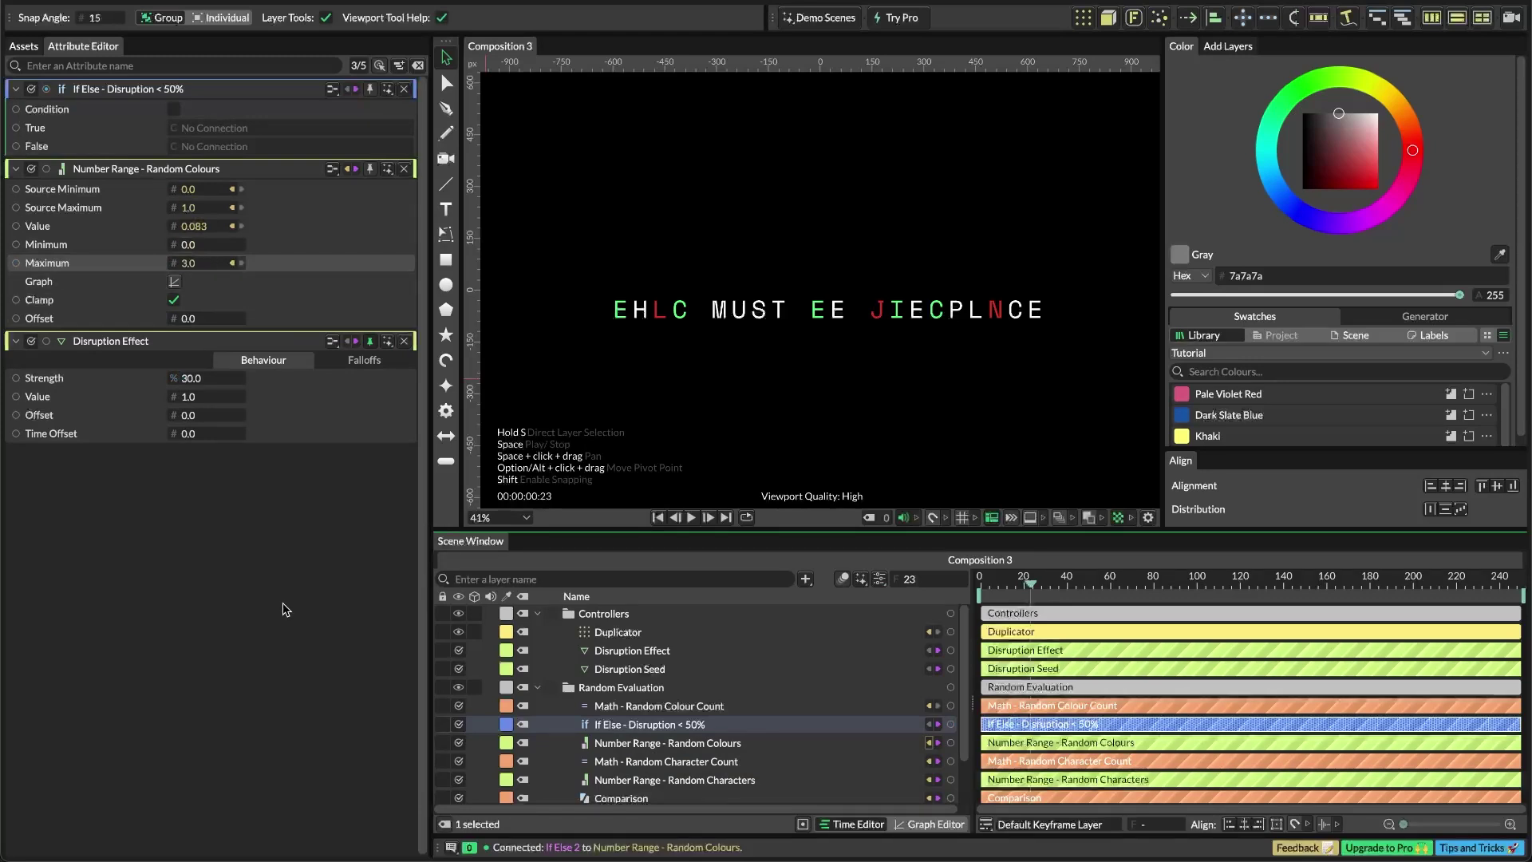
Duplicate Math - Random Colour Count and name the copy Math - Random Colour Count * 4
click(699, 706)
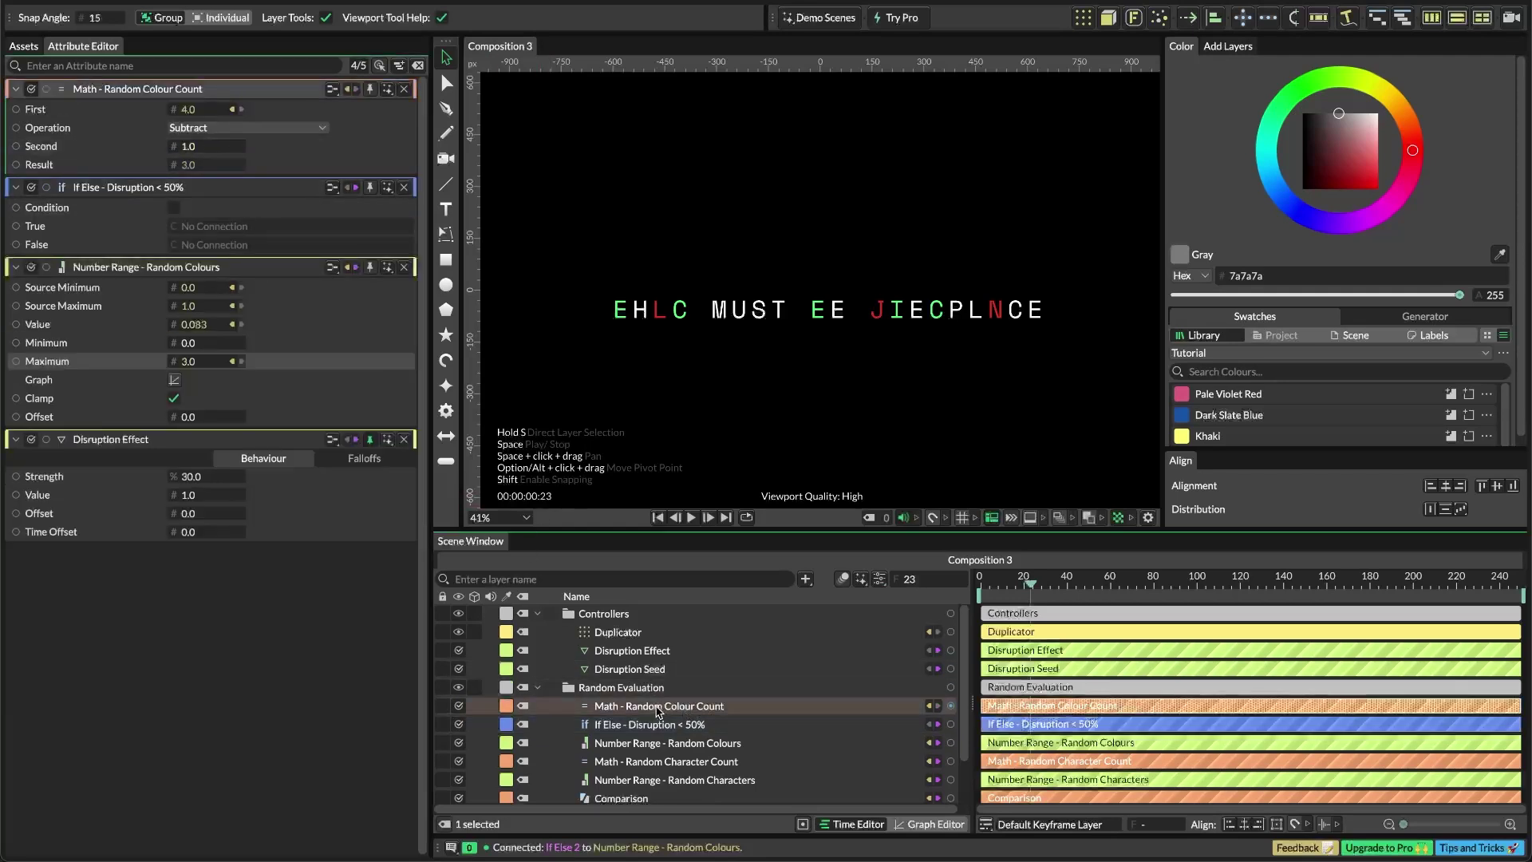
key(ctrl+d)
key(Return)
key(Right)
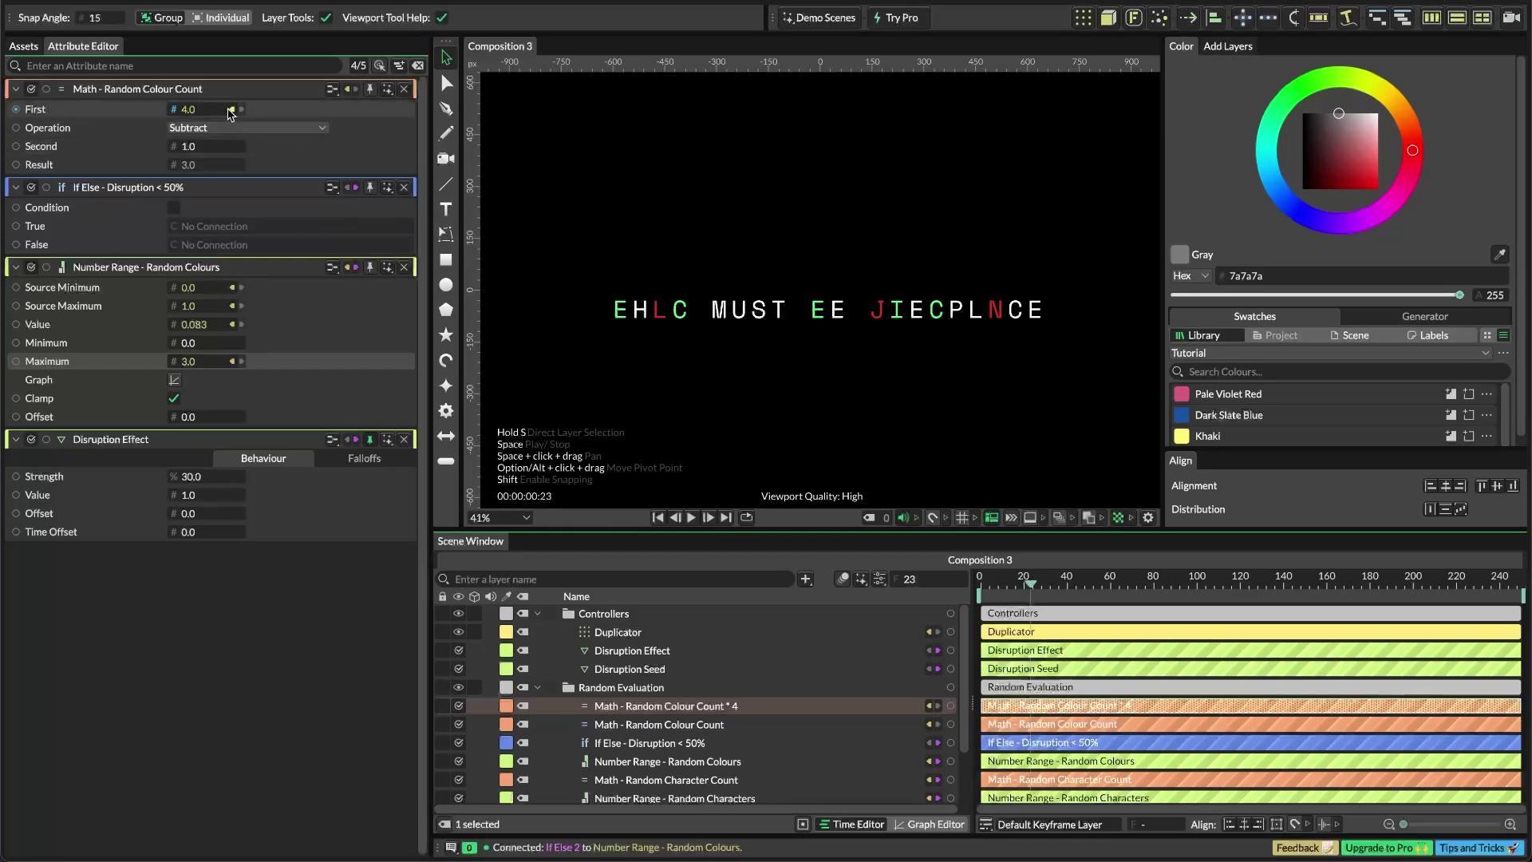
Disconnect the First input of the original Math - Random Colour Count
drag(232, 109, 602, 115)
click(674, 723)
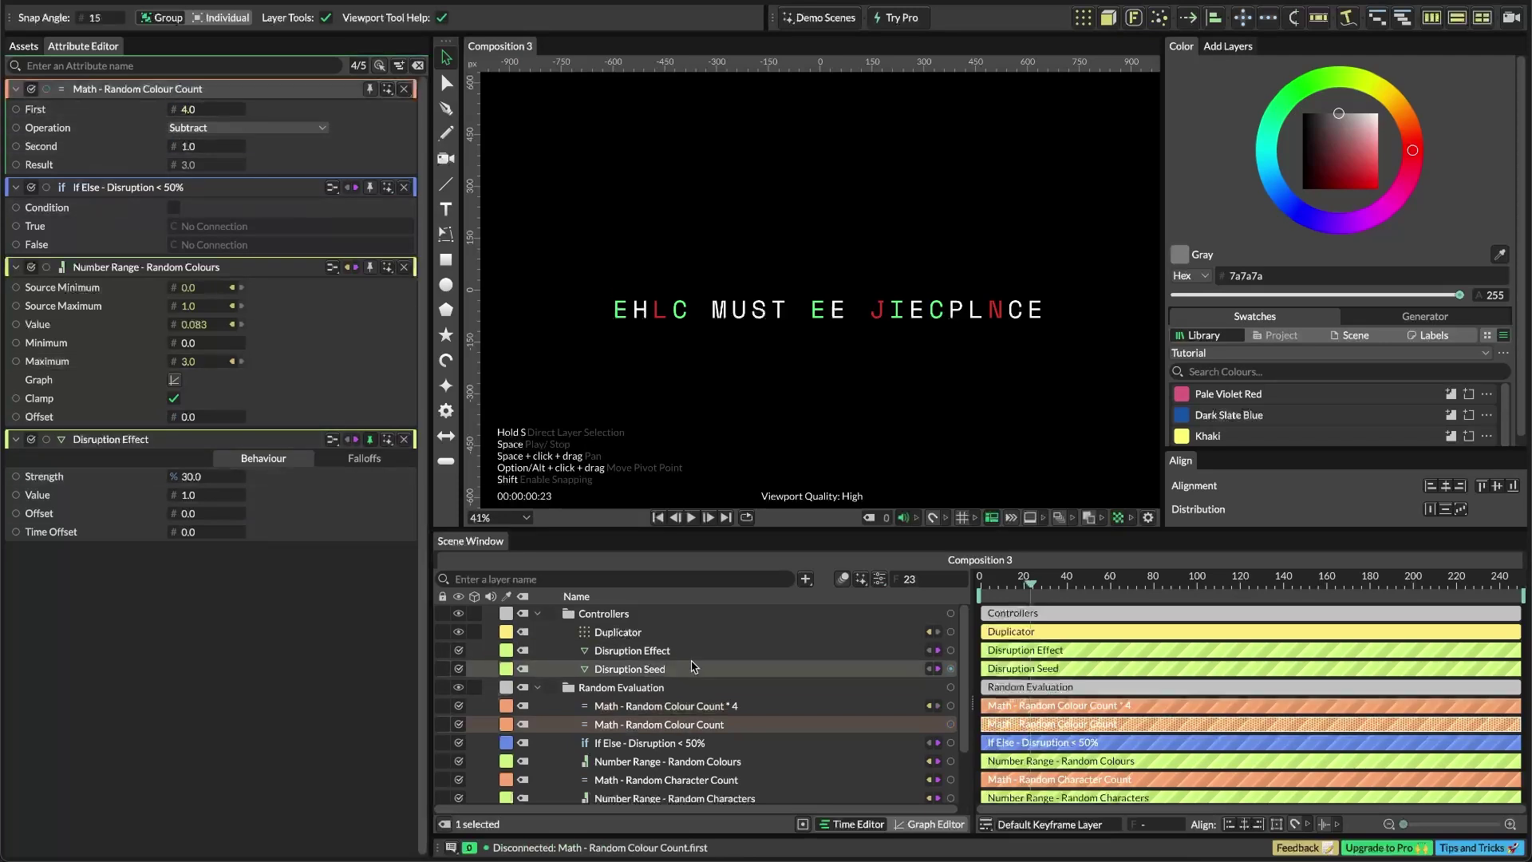
Load the attributes of Math - Random Colour Count * 4, and undo the disconnection of Math - Random Colour Count's First input
click(703, 713)
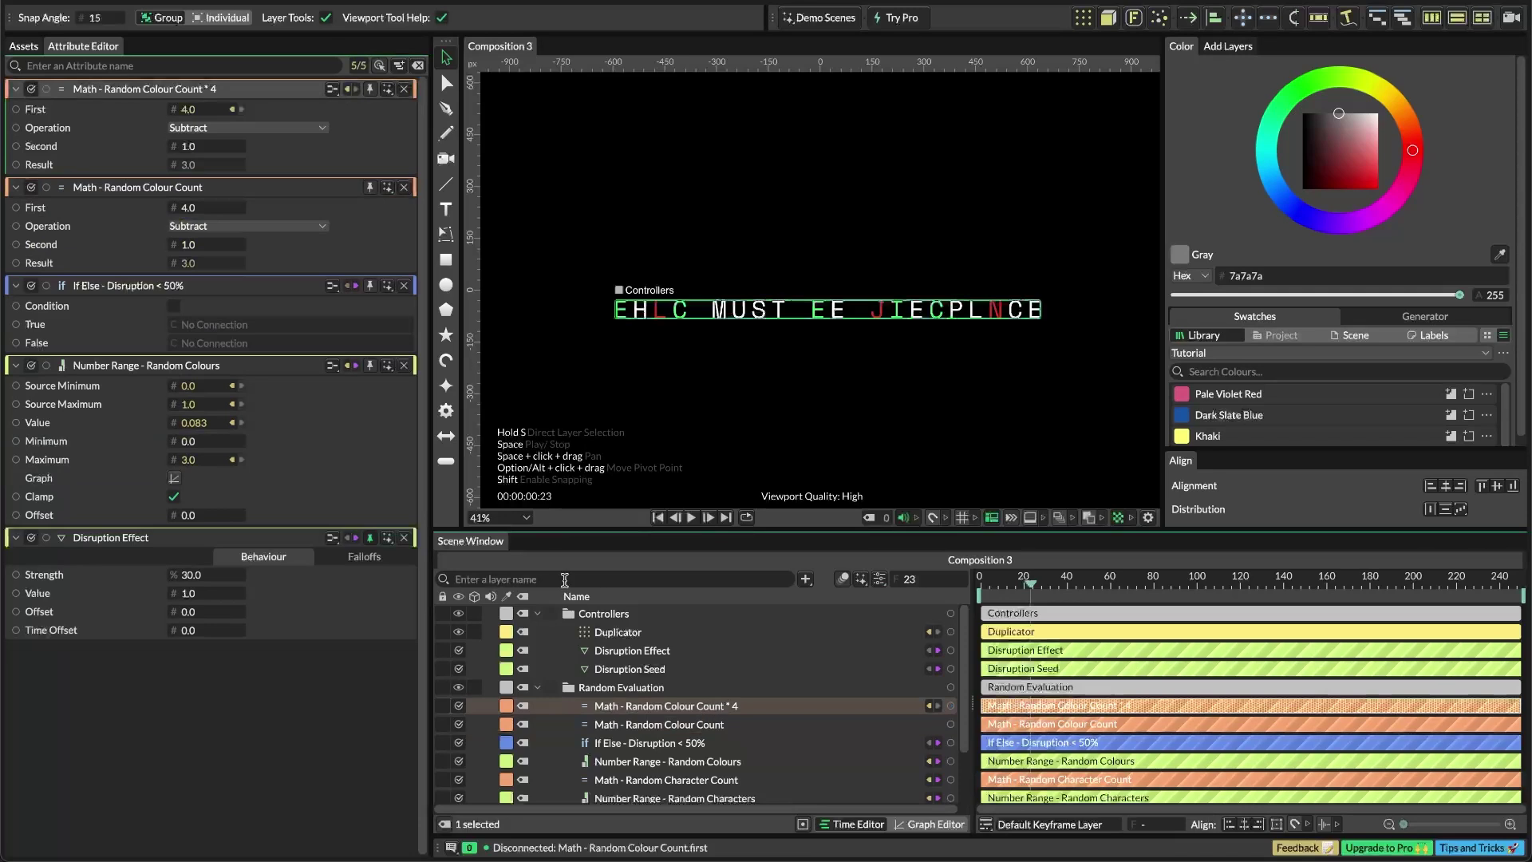
click(249, 195)
key(ctrl+z)
key(ctrl+z)
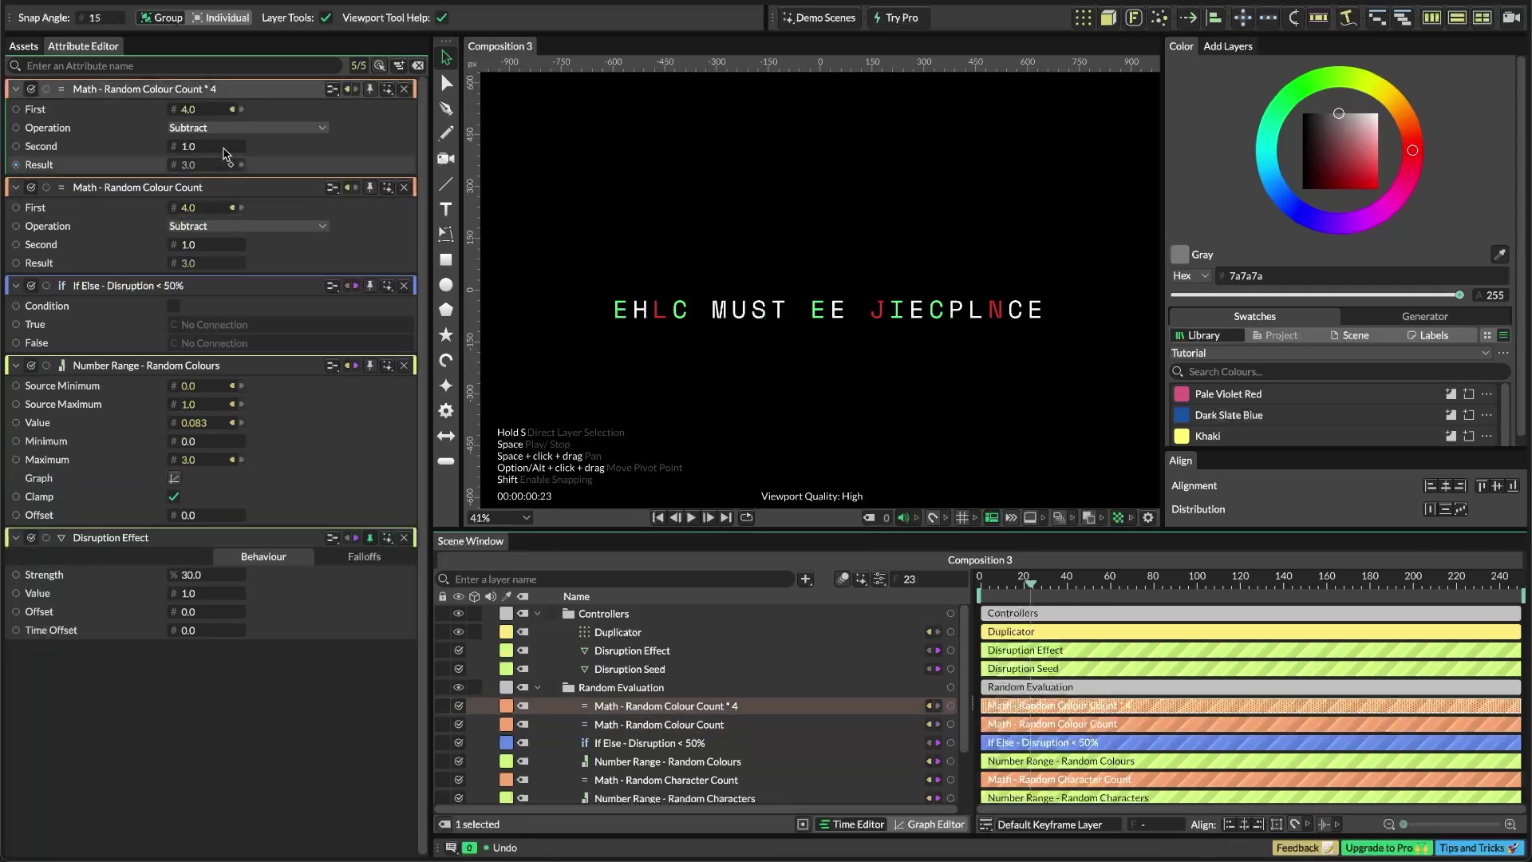
Disconnect the First input of Math - Random Colour Count * 4, and connect Math - Random Colour Count to it
key(ctrl+z)
click(599, 108)
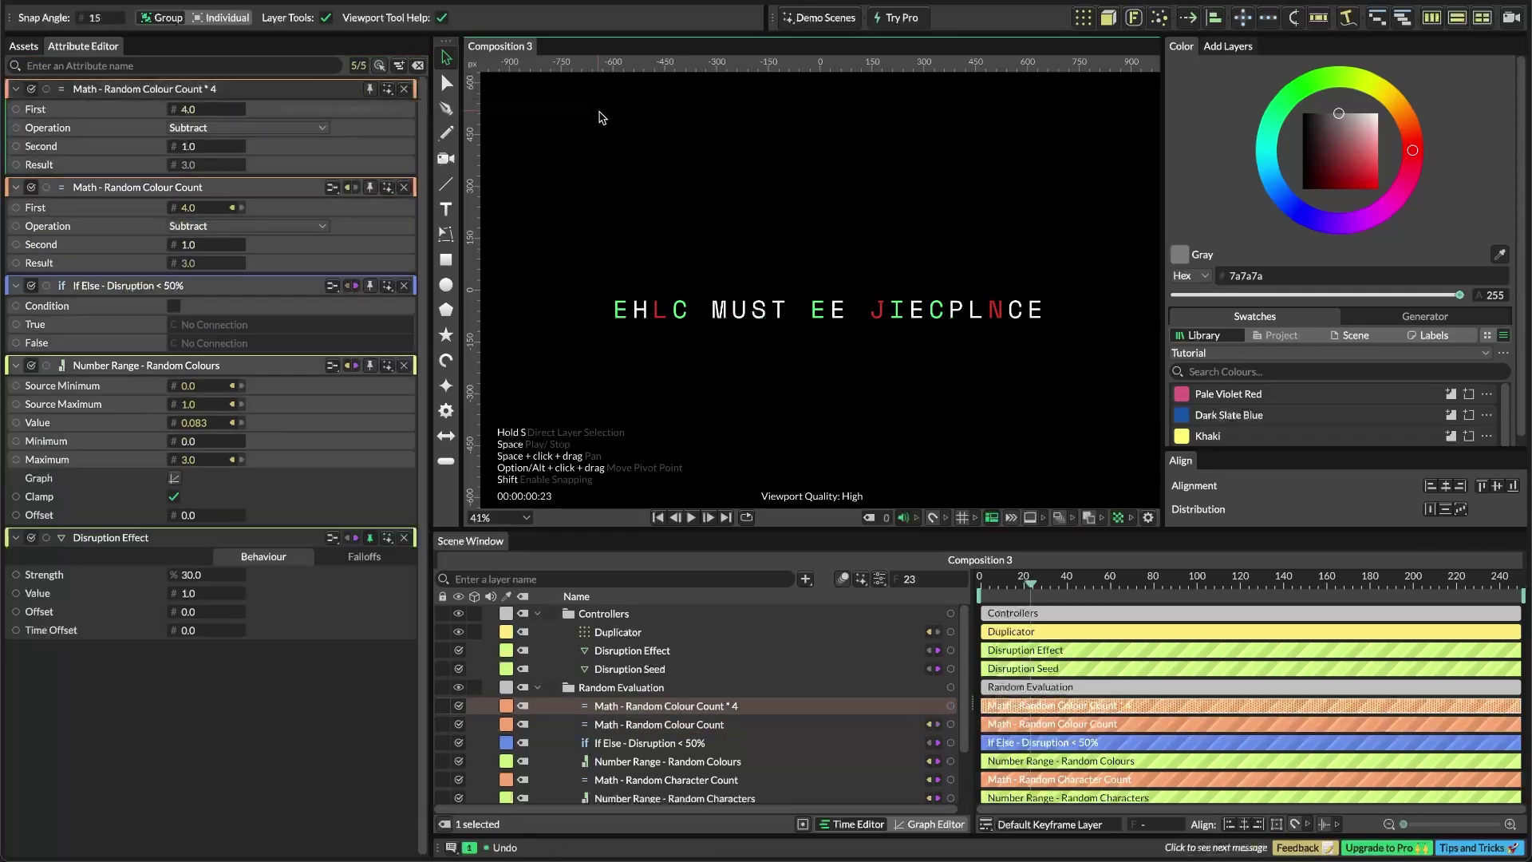
drag(47, 187, 200, 111)
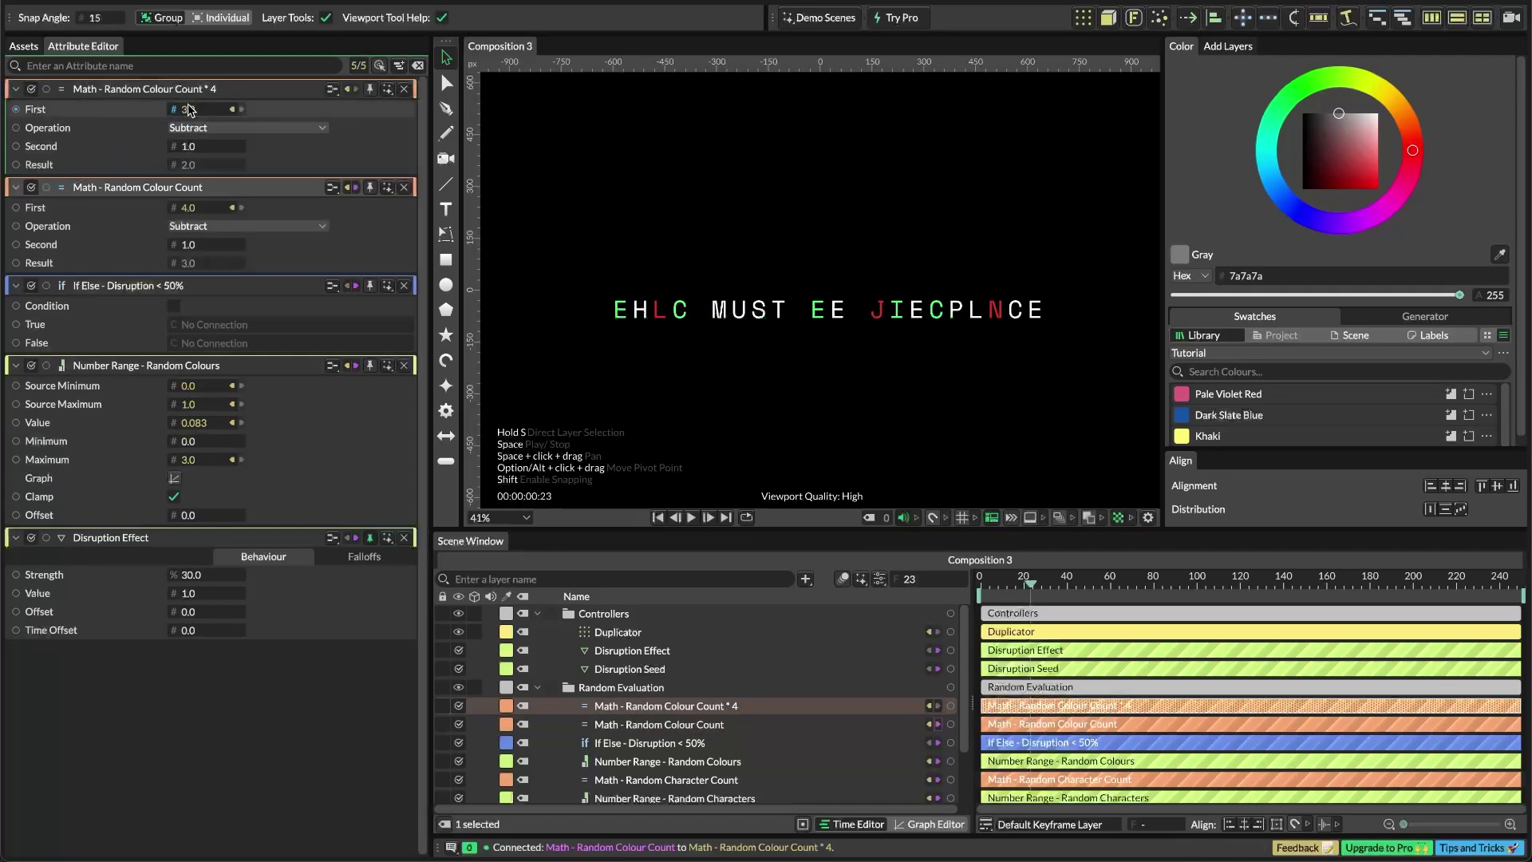
Set the Operation of Math - Random Colour Count * 4 to Multiply and its Second value to 4
click(209, 128)
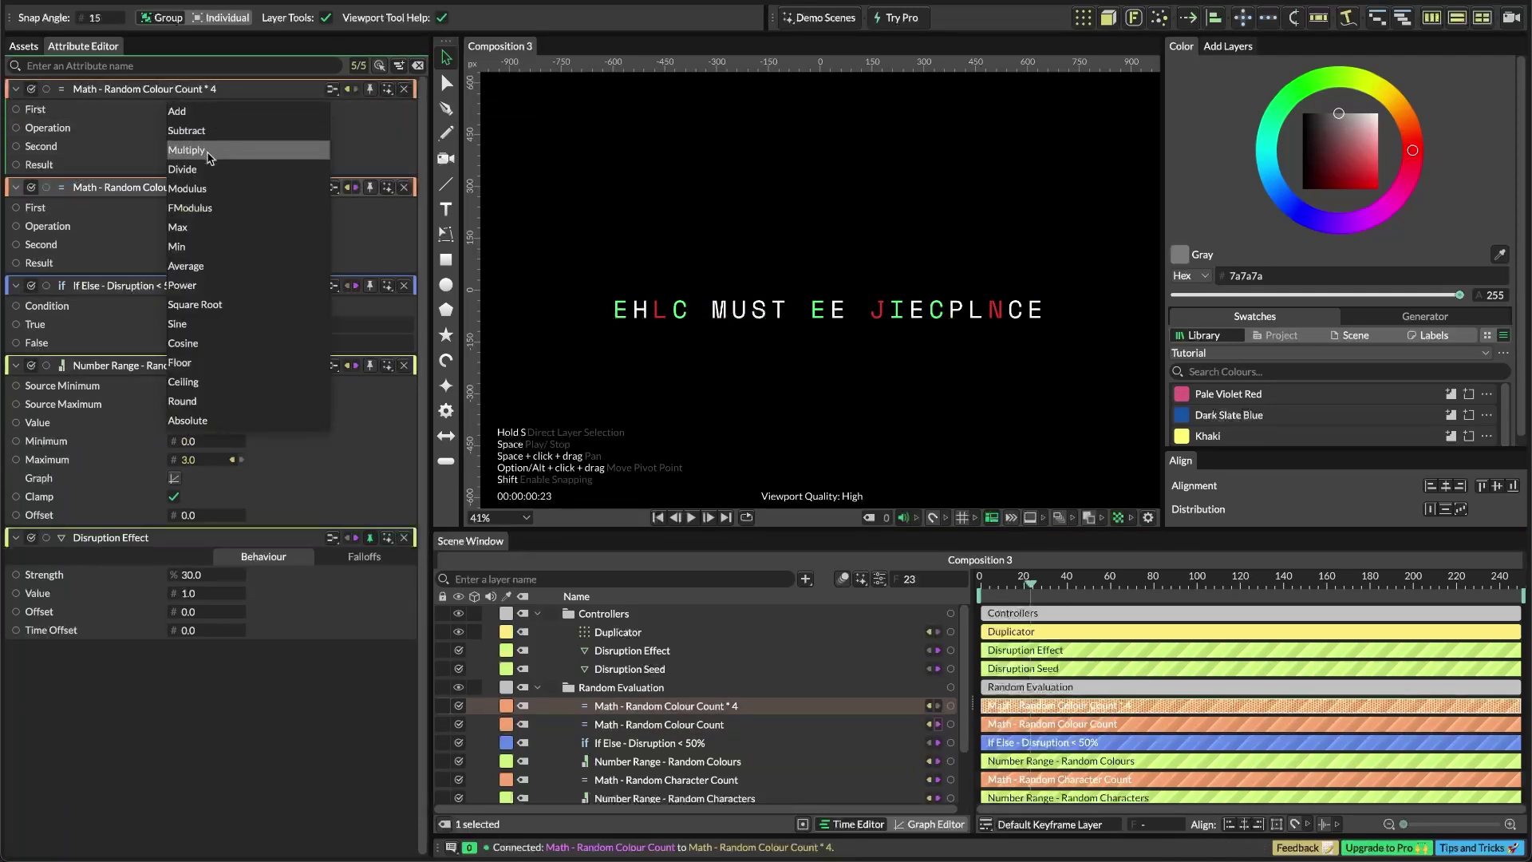
click(209, 150)
click(204, 146)
text(4)
key(Return)
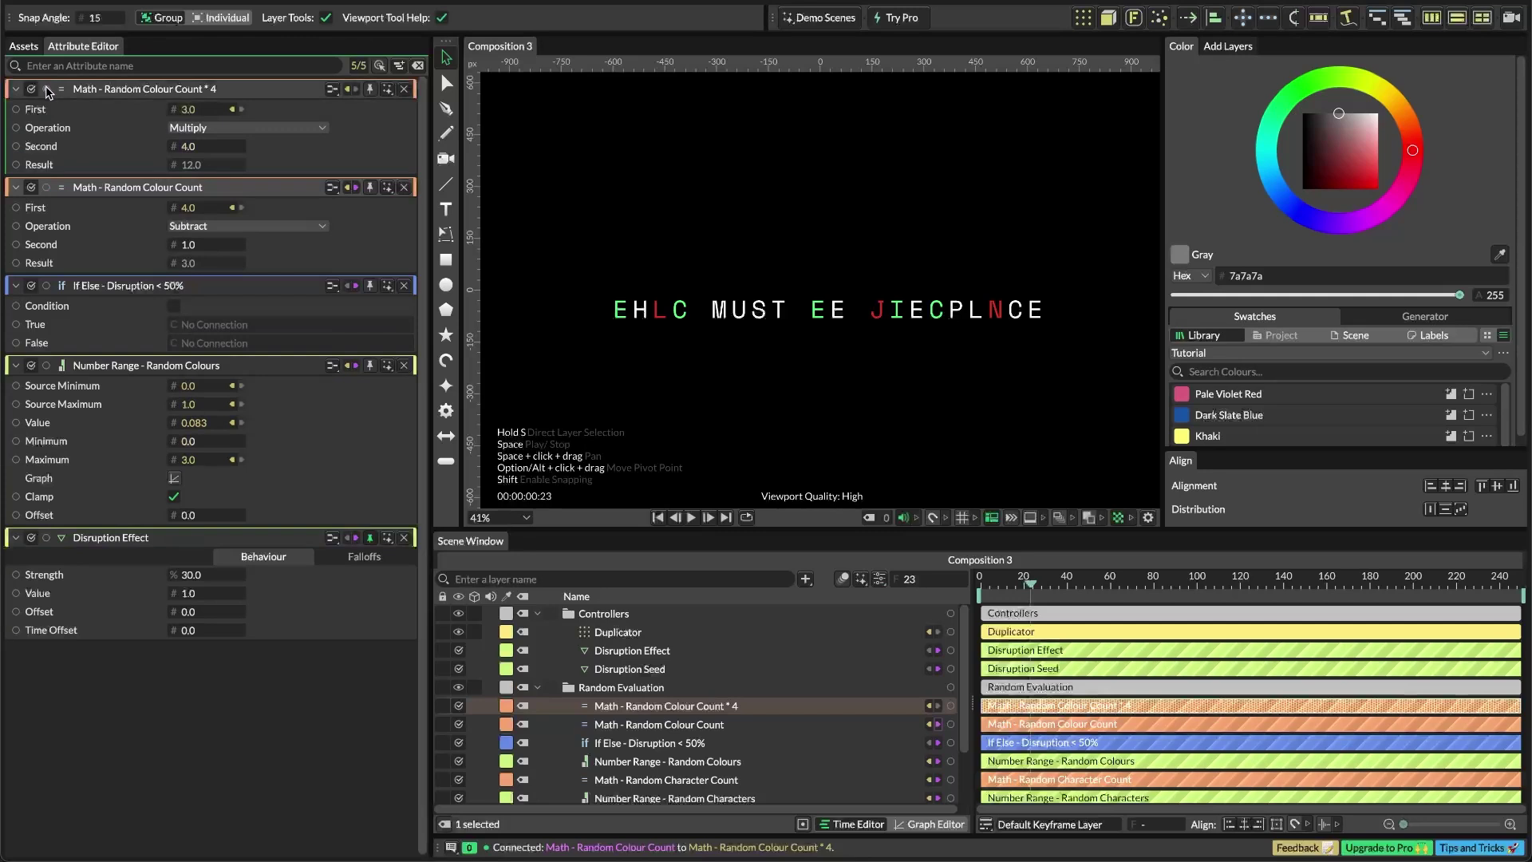
Connect Math - Random Colour Count * 4 to True and Math - Random Colour Count to False on If Else - Disruption < 50%
drag(46, 90, 210, 327)
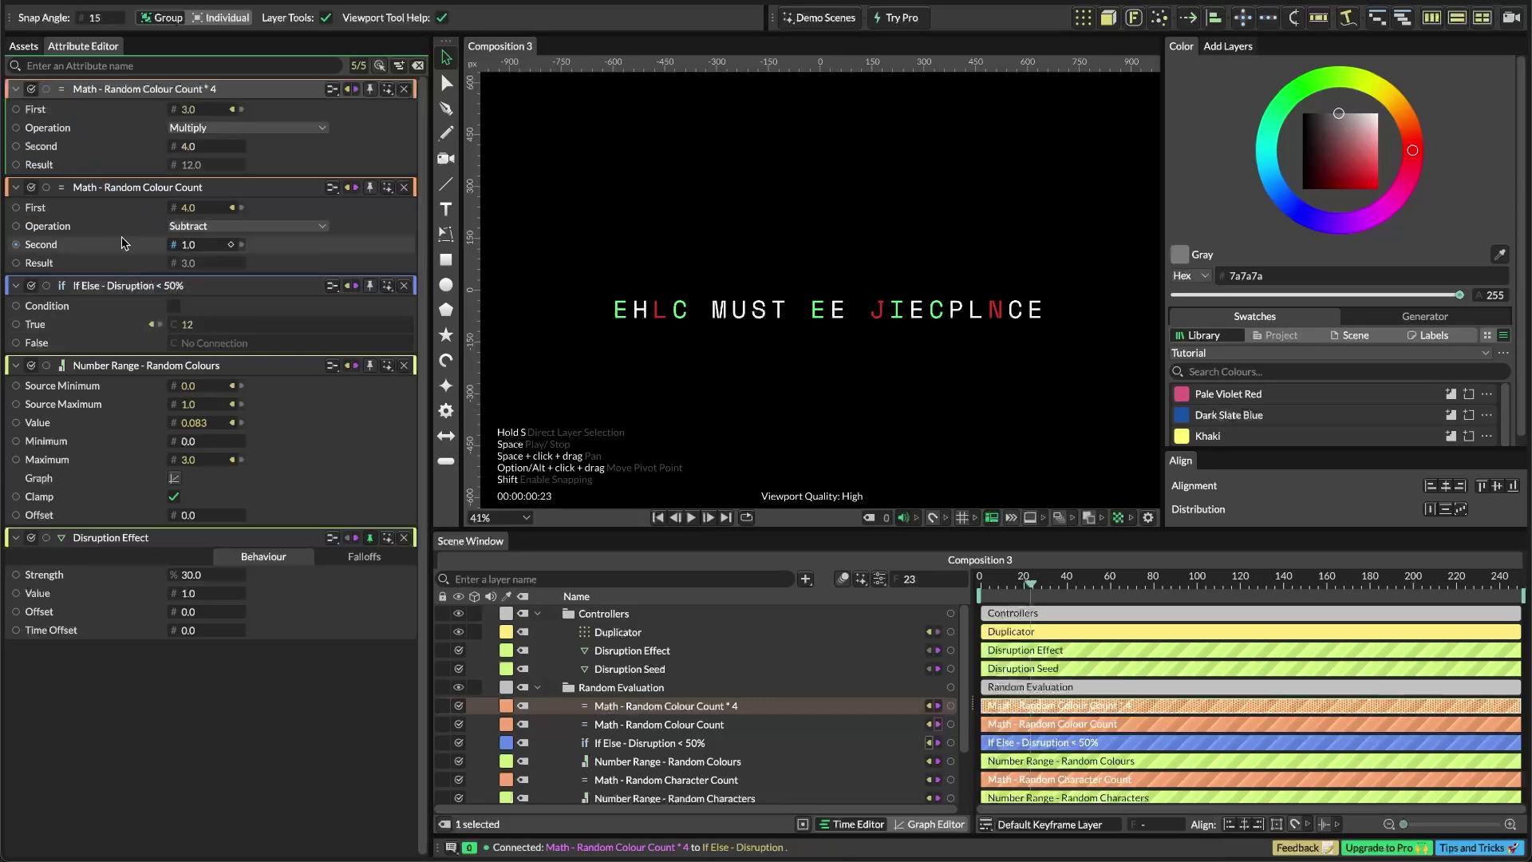
drag(46, 187, 211, 344)
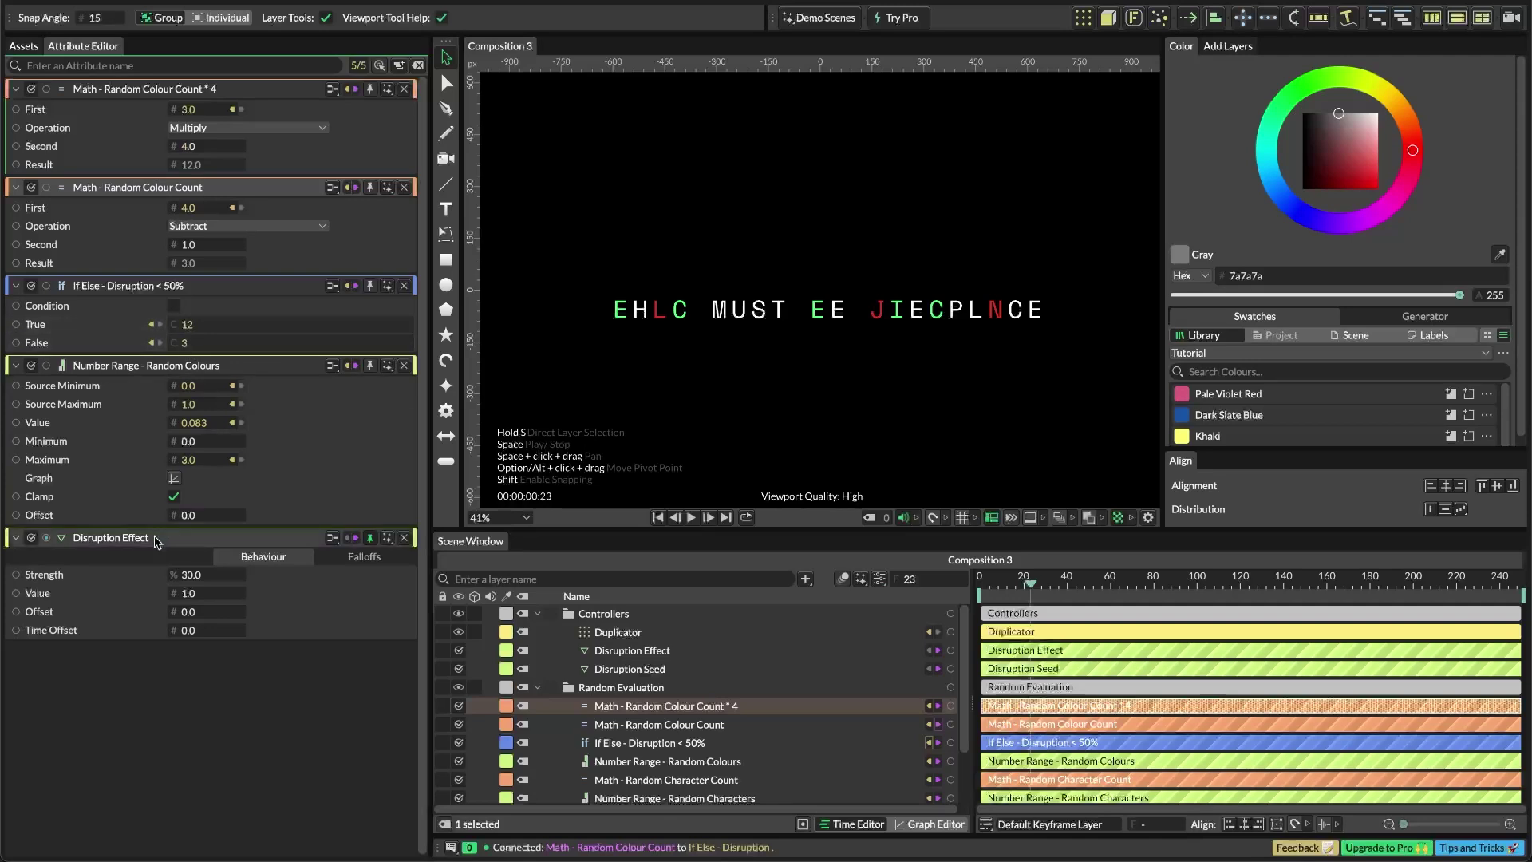
Test the If Else by enabling its Condition, raising the Disruption Effect's Strength to 100%, and disabling the Condition again
click(174, 307)
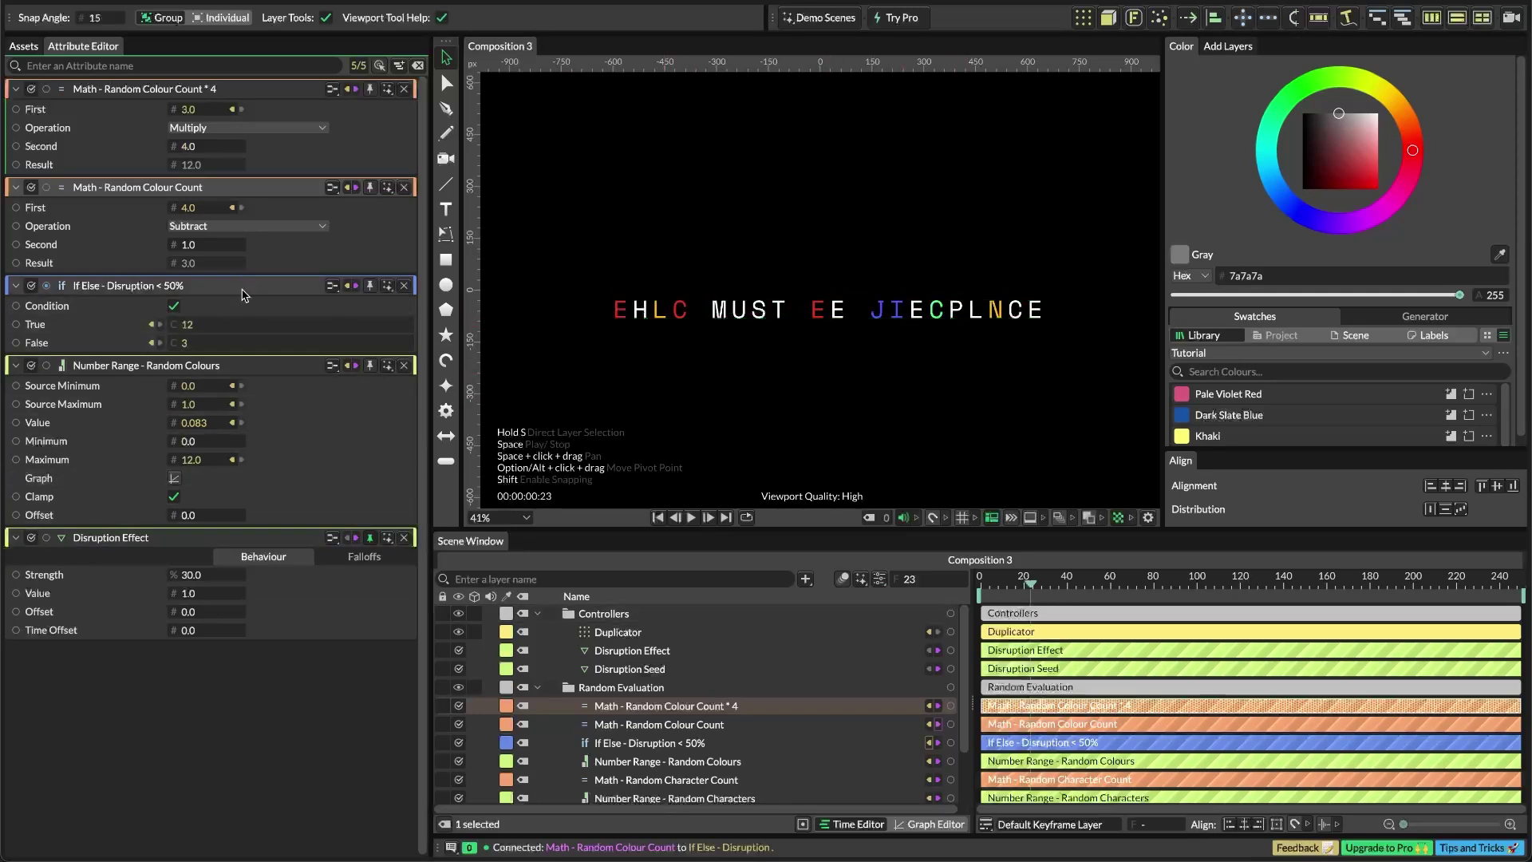
drag(192, 581, 249, 579)
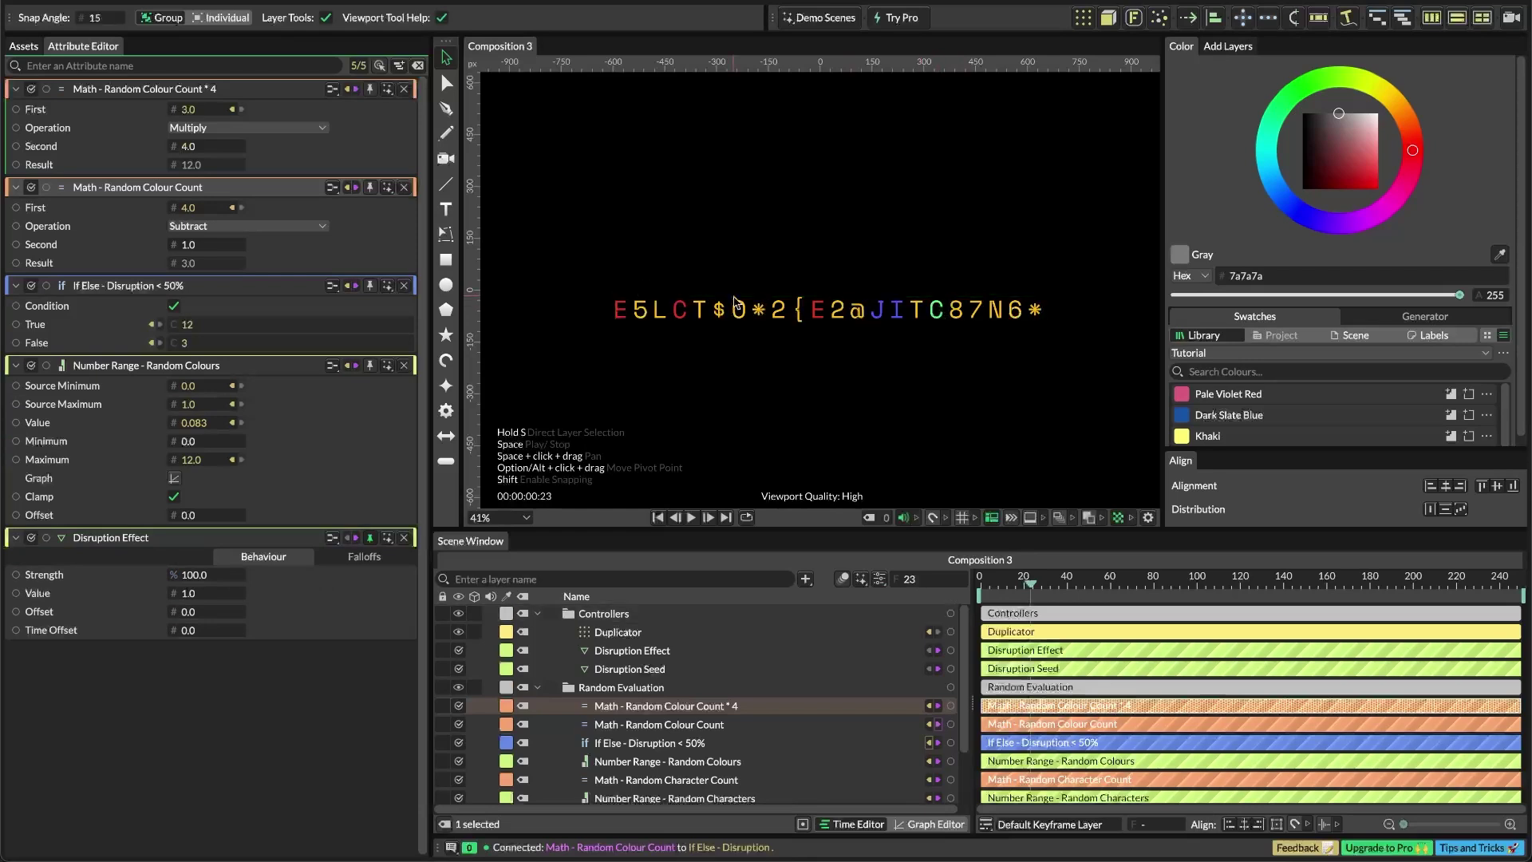
click(173, 307)
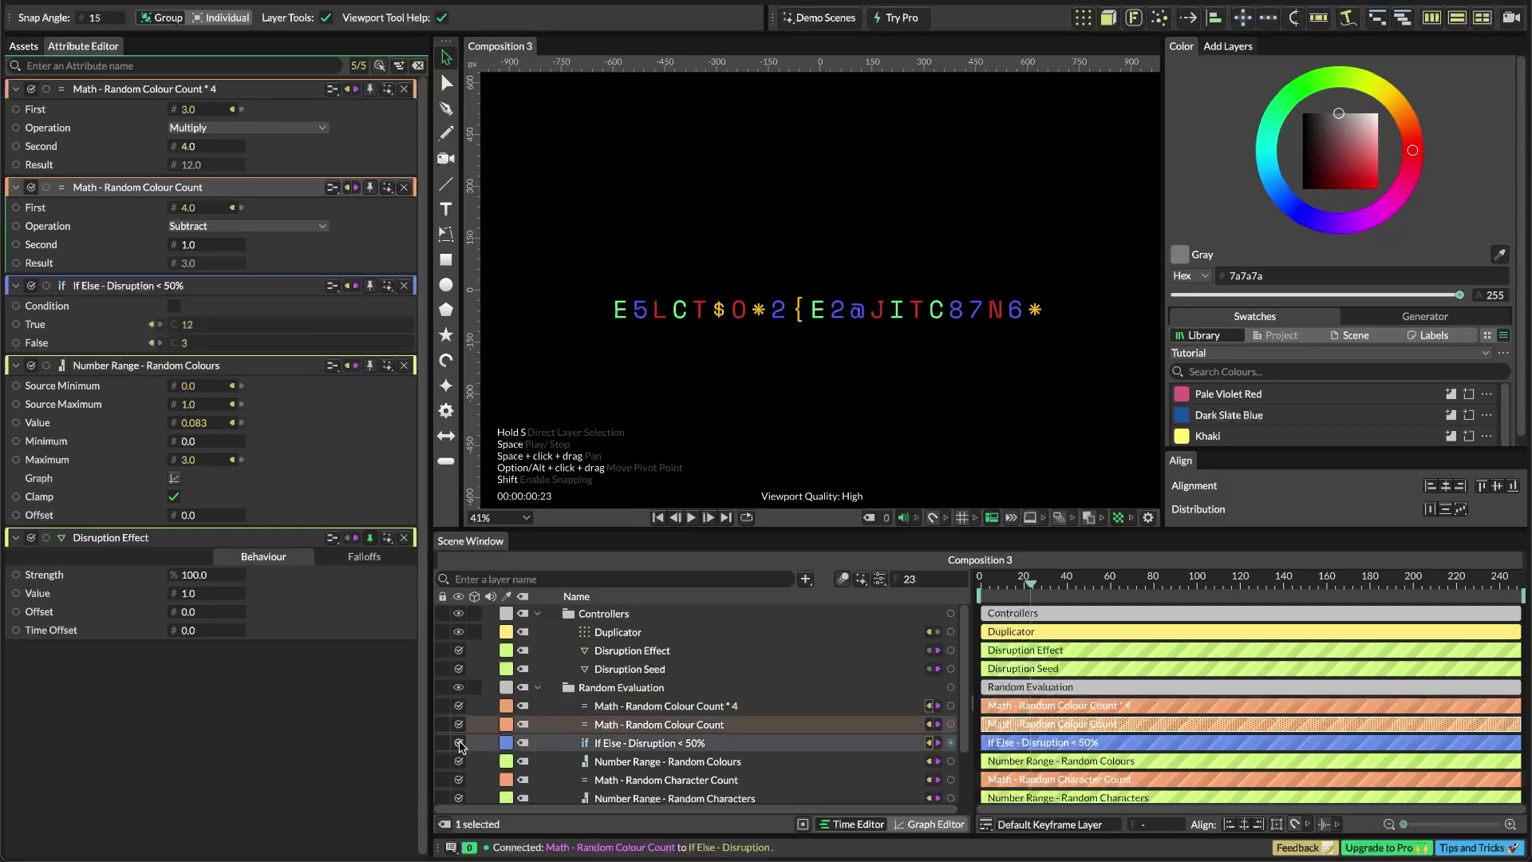
Duplicate the Comparison layer, rename the copy Comparison - Distruption < 50%, and load its attributes
scroll(654, 734, down, 1)
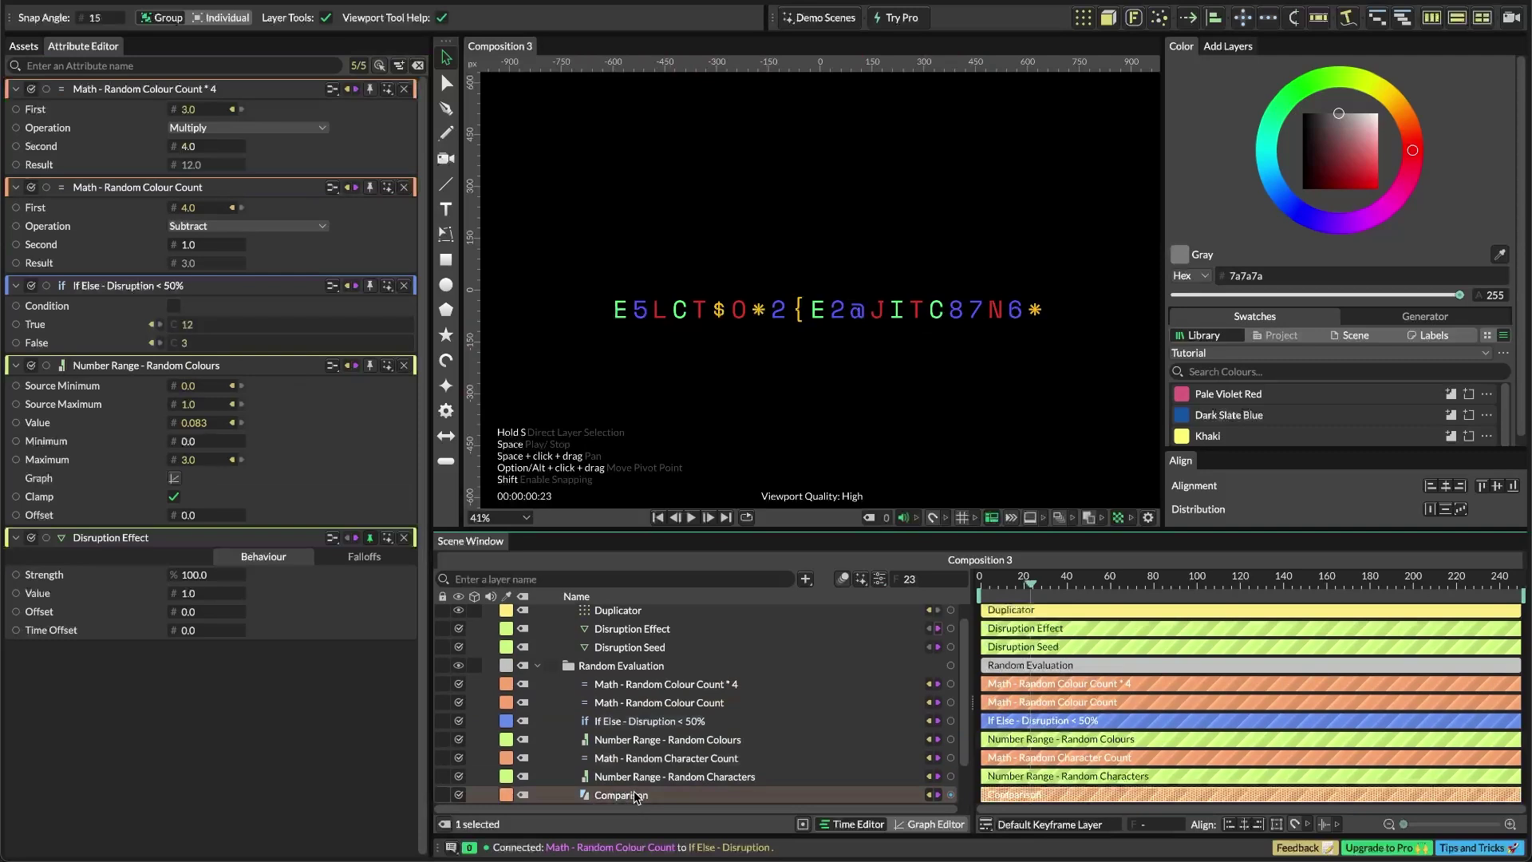
key(ctrl+d)
double_click(642, 796)
text(%)
key(Return)
click(643, 797)
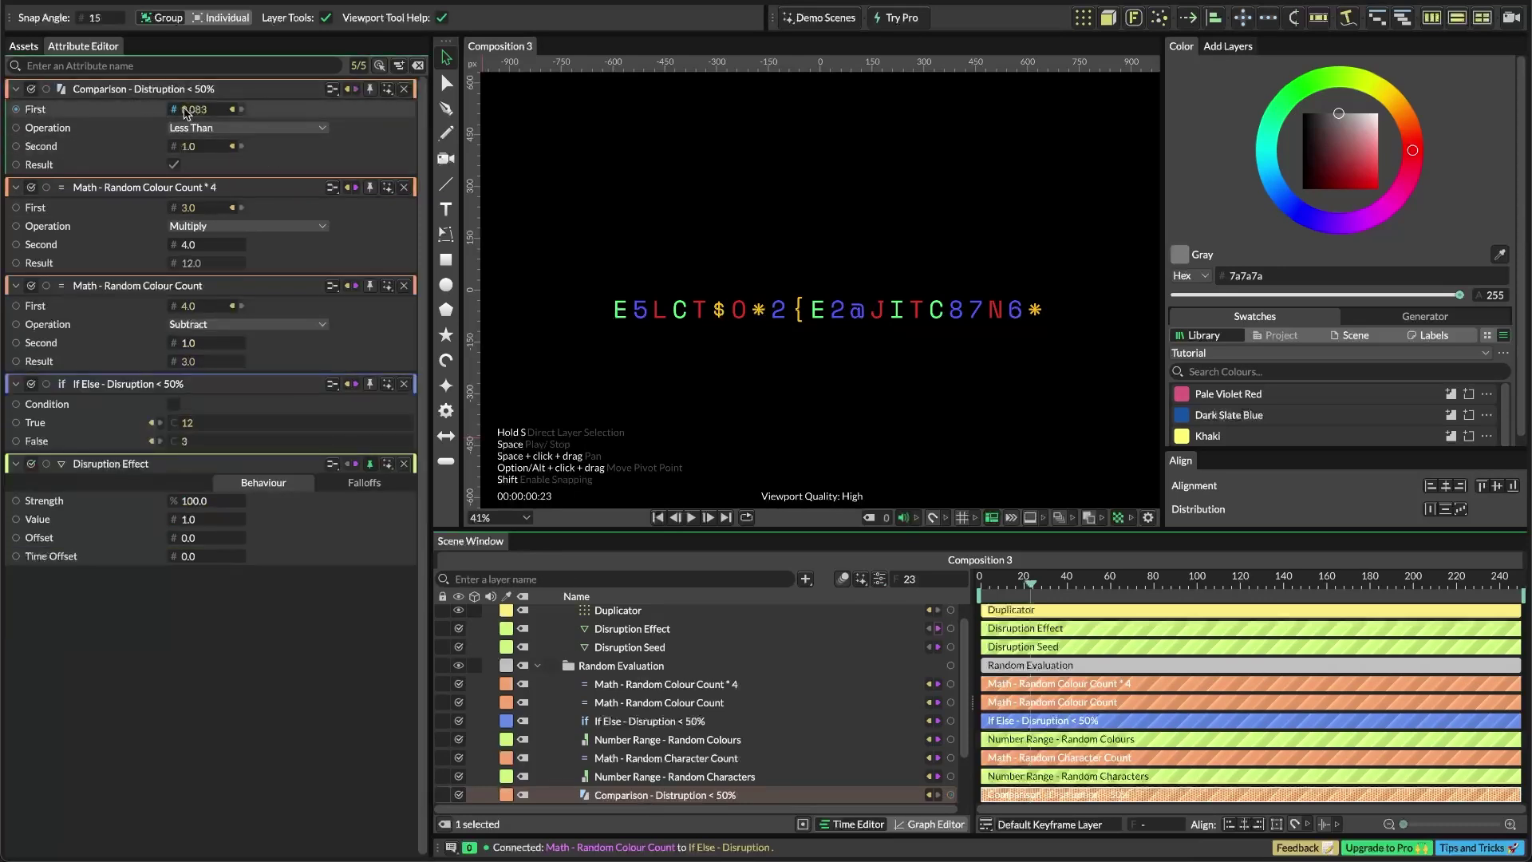
Replace the Random connection on the new comparison's First input with the Disruption Effect's Strength, keeping the Less Than operation
click(232, 110)
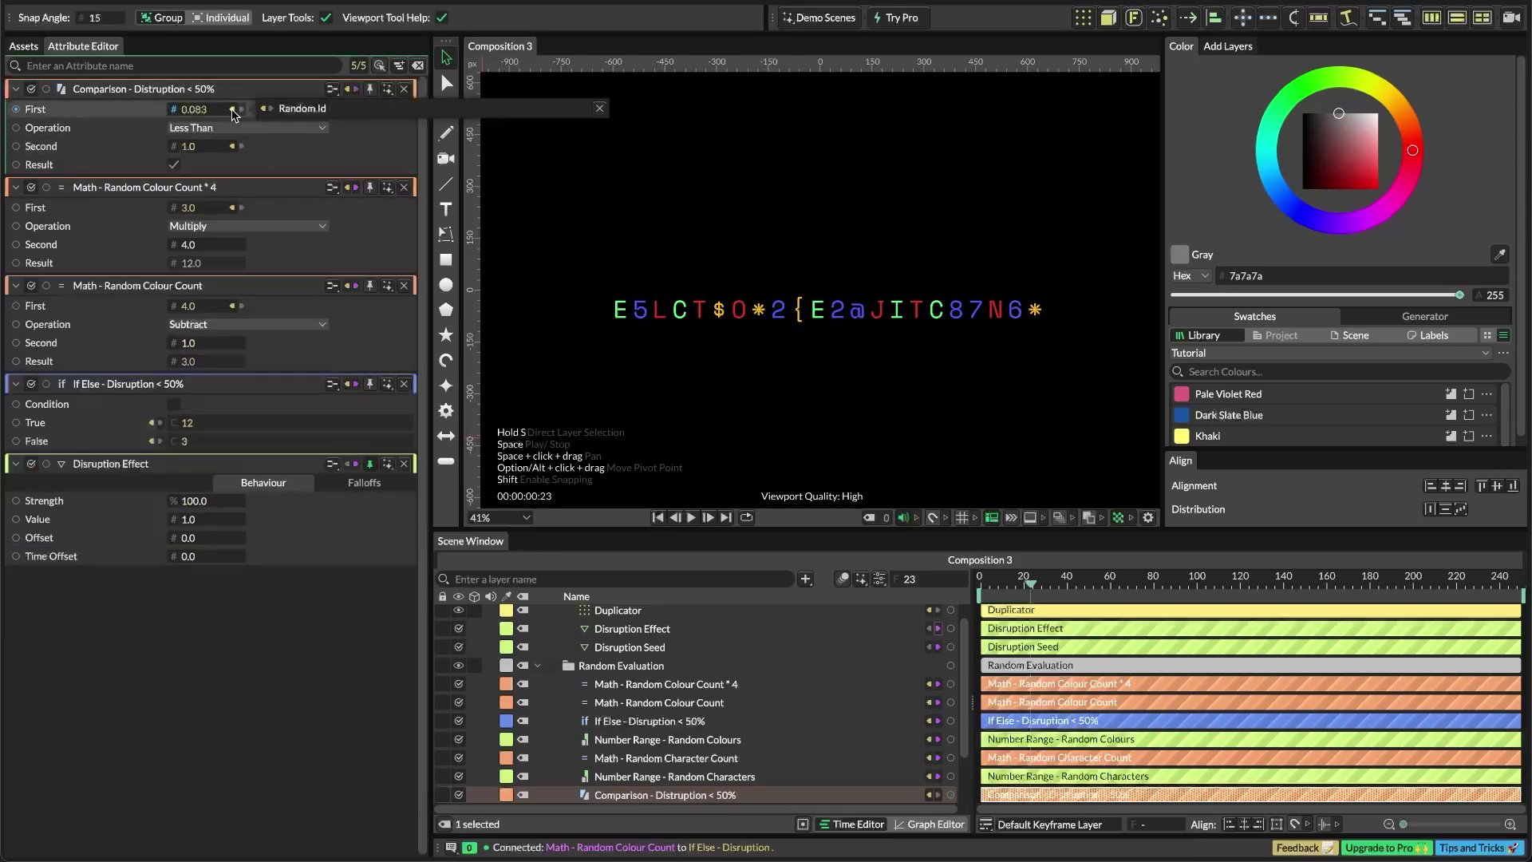
click(598, 111)
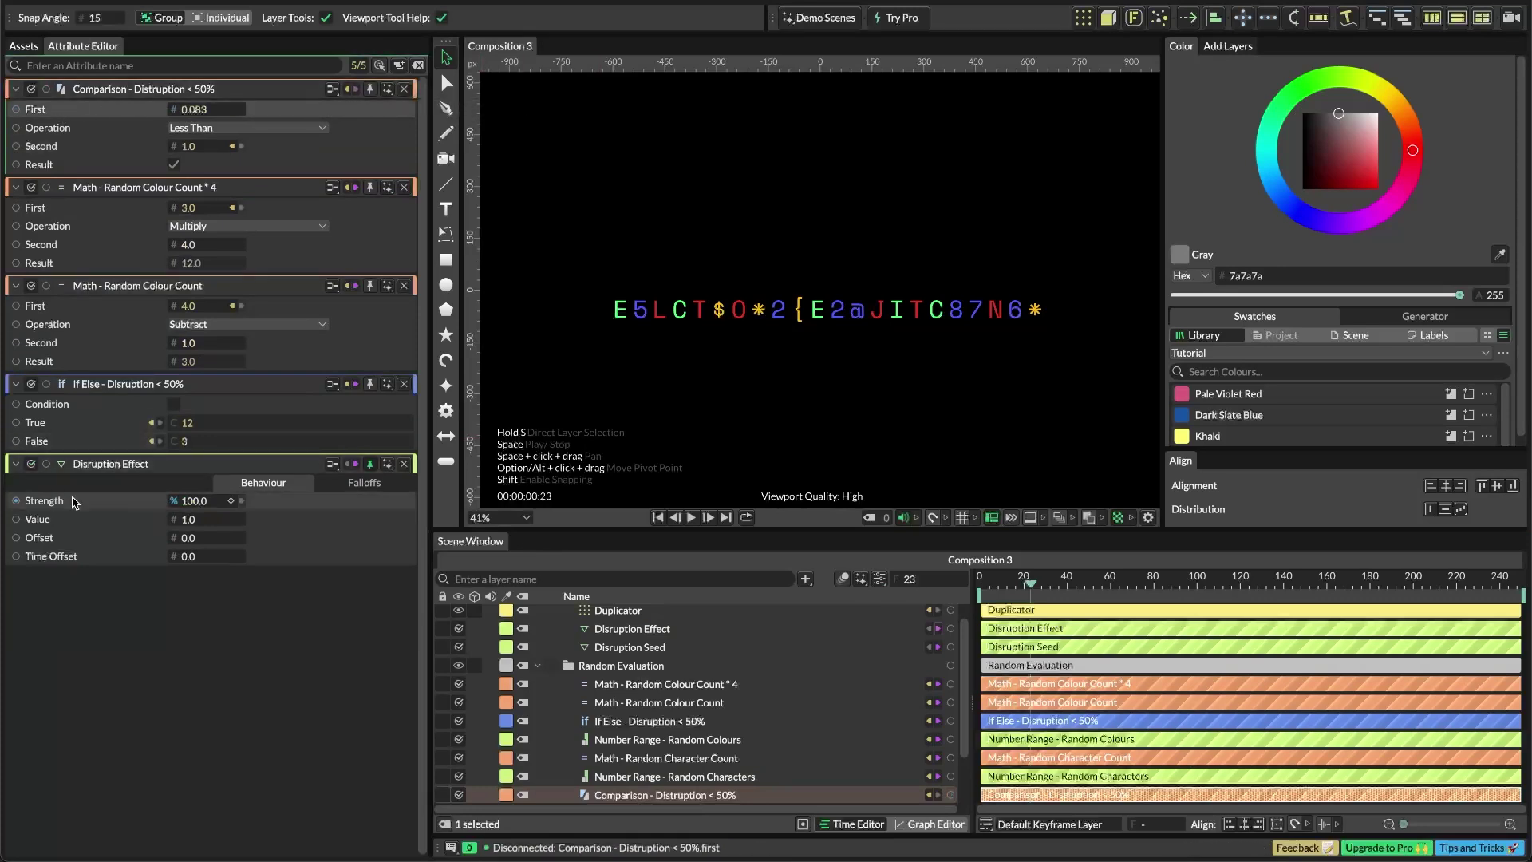
drag(16, 504, 192, 110)
click(245, 129)
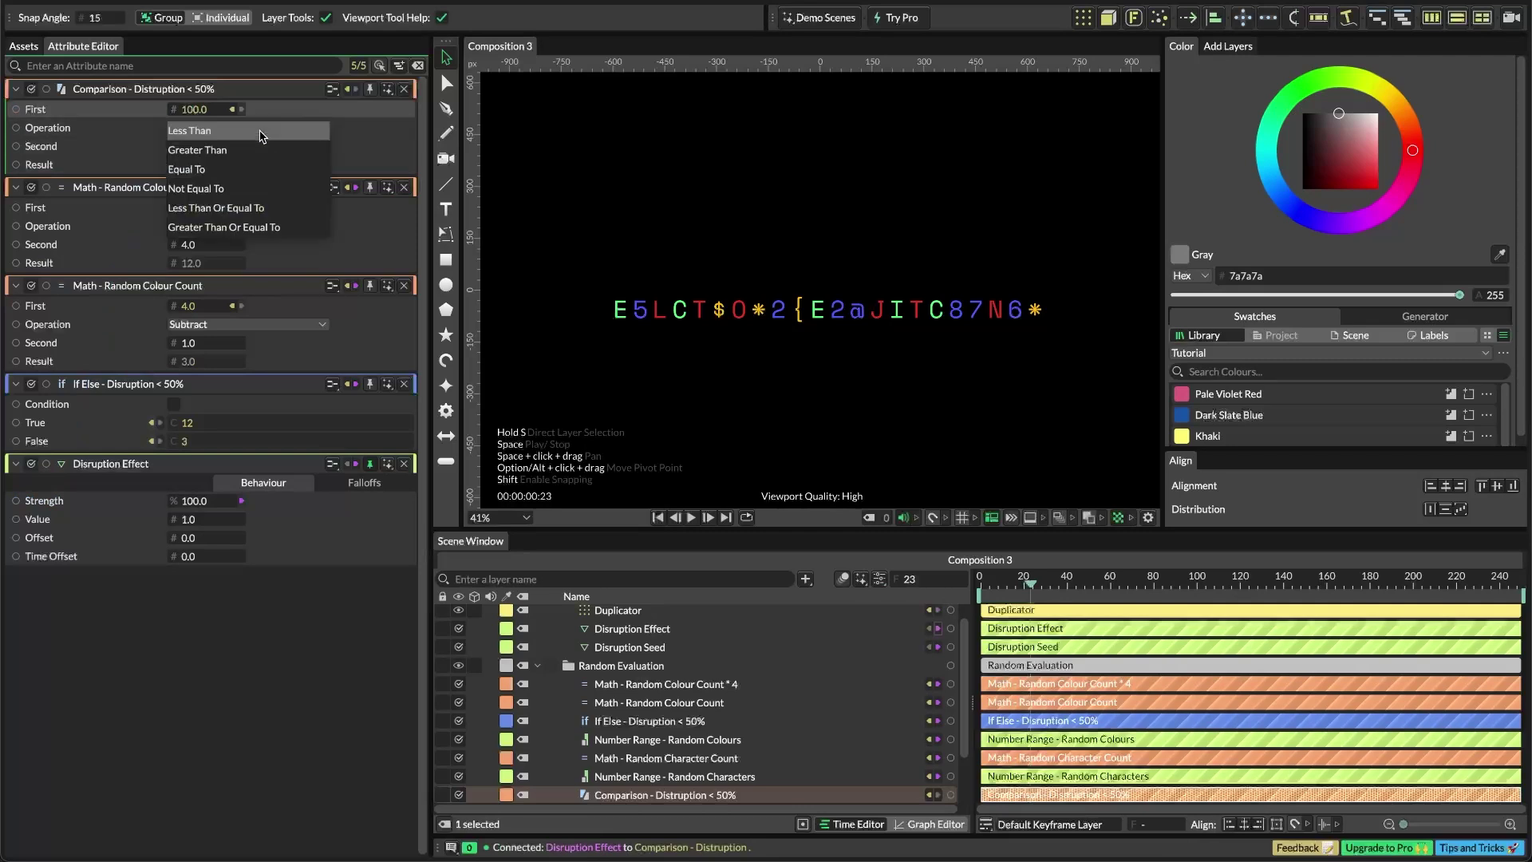
click(245, 138)
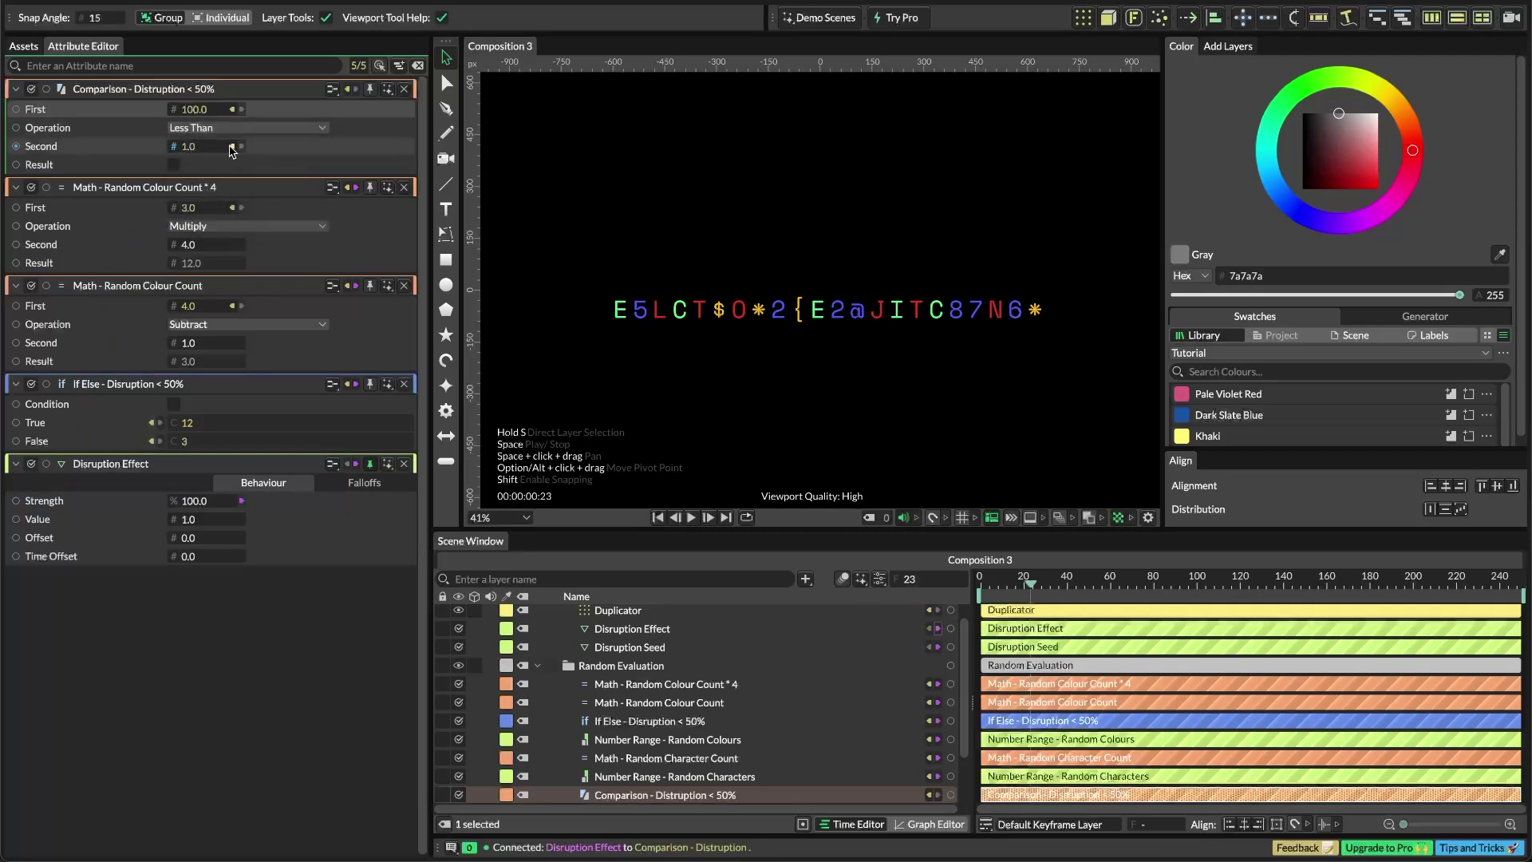
Disconnect the new comparison's Second input and set it to 50, and connect its Result to the Condition of If Else - Disruption < 50%
click(232, 147)
click(600, 146)
click(207, 146)
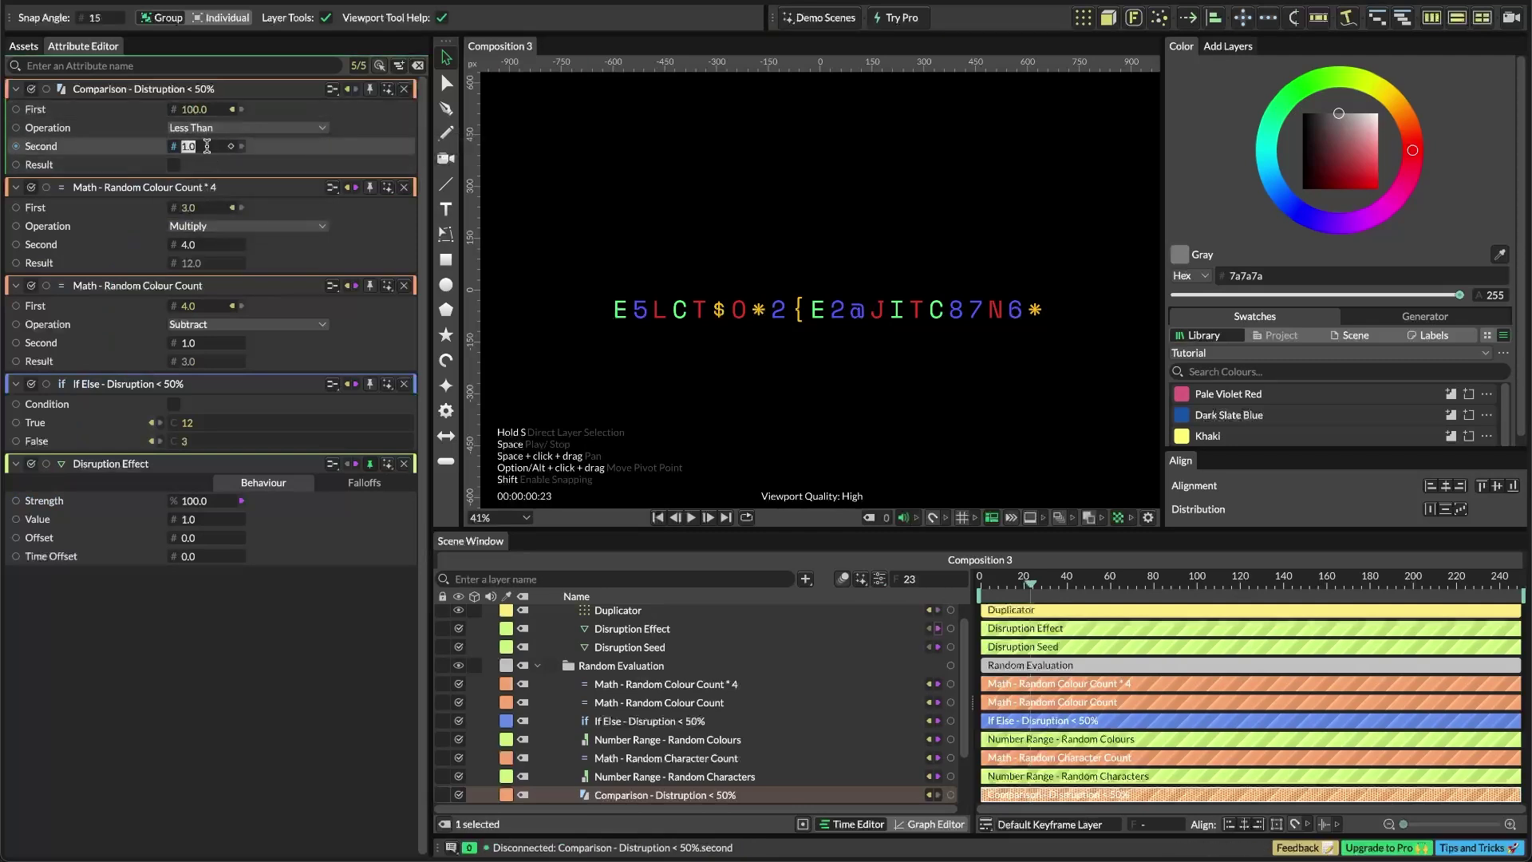
text(50)
key(Return)
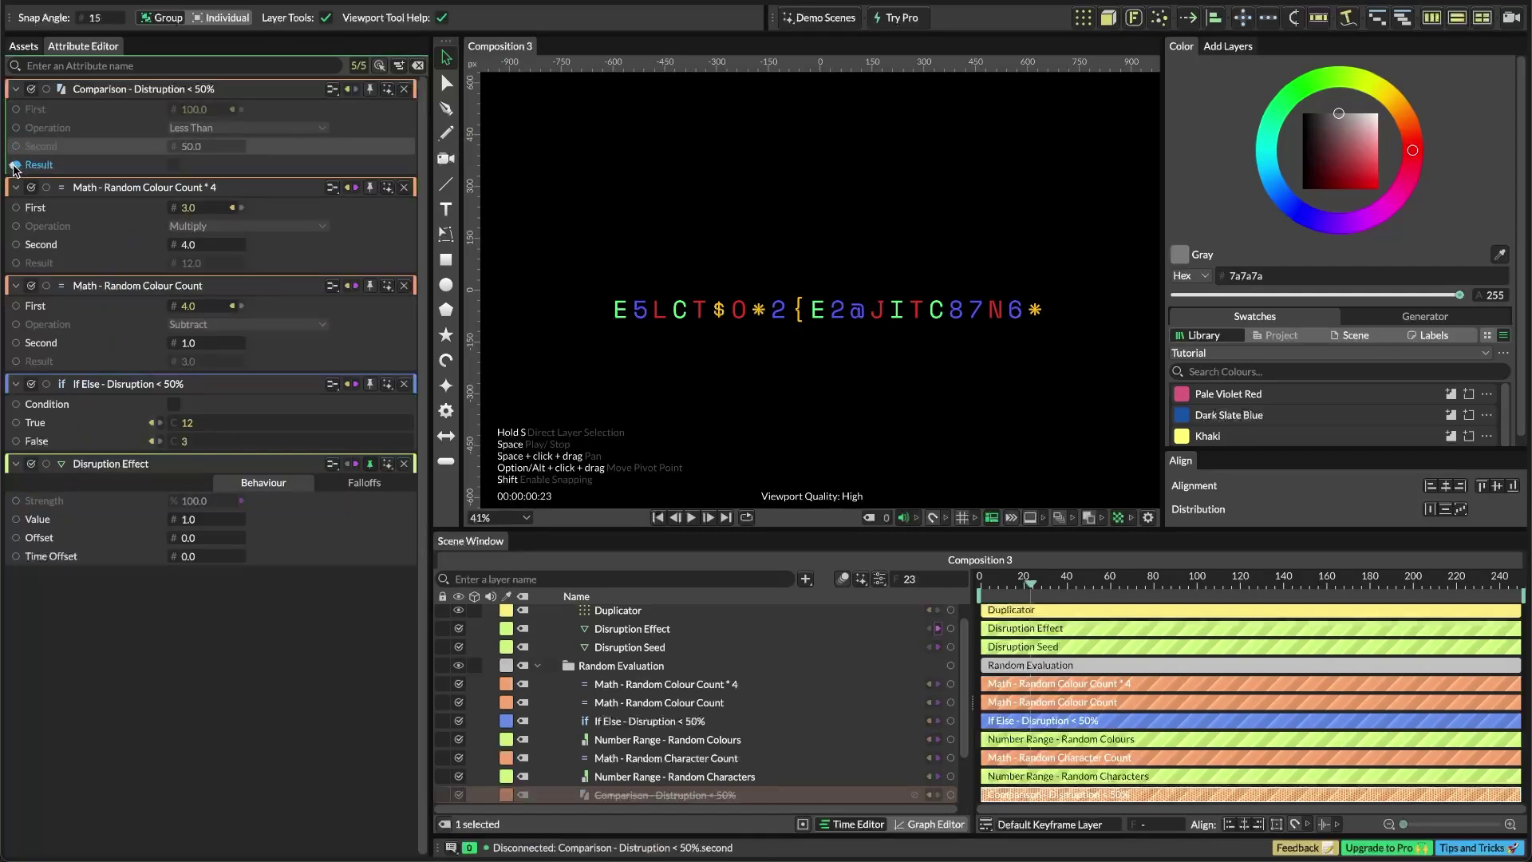
drag(16, 164, 178, 411)
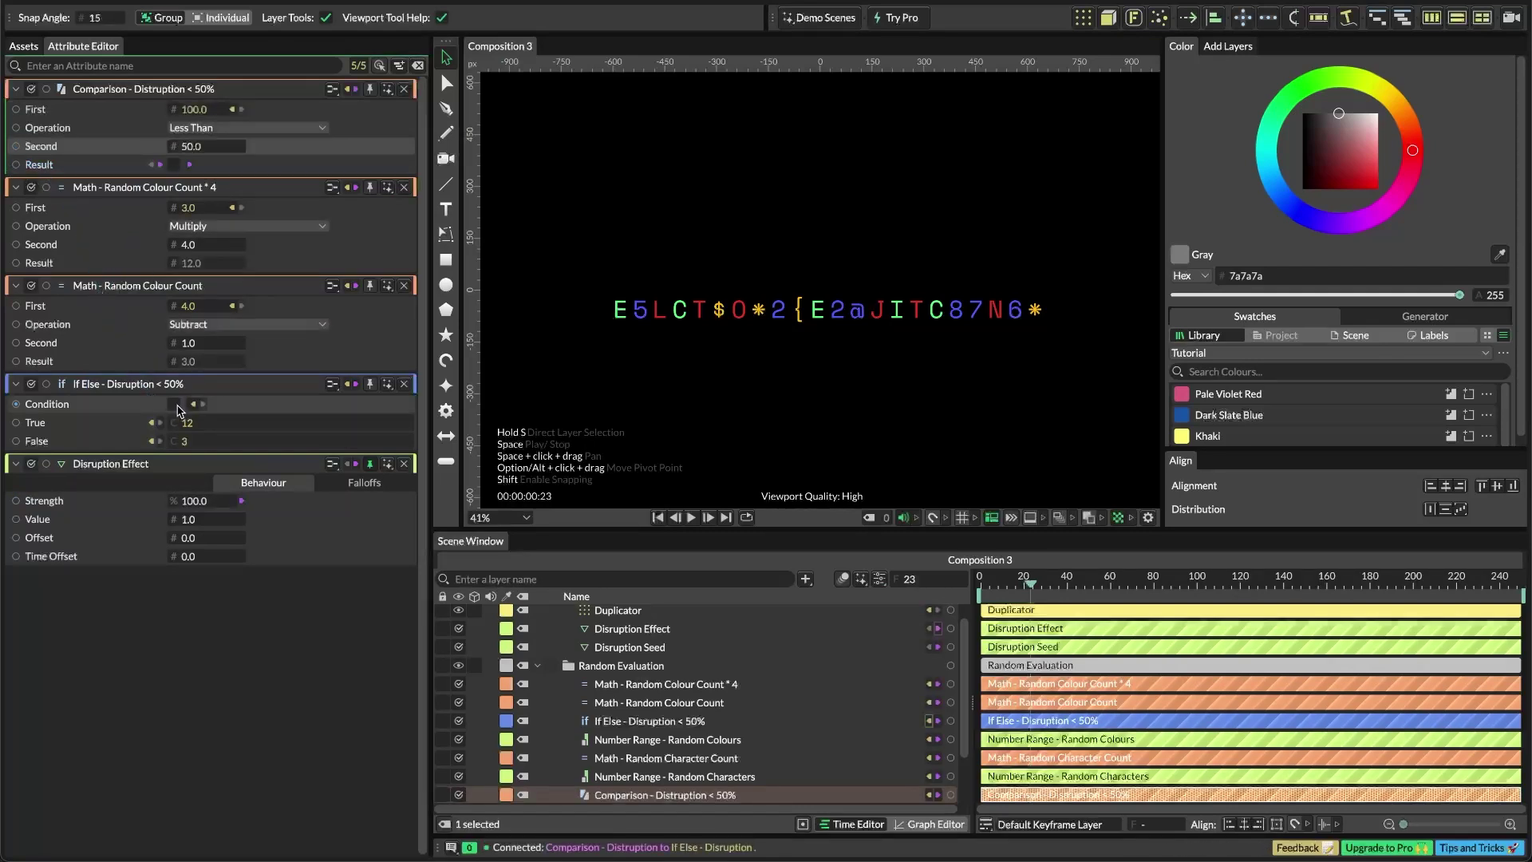
click(143, 388)
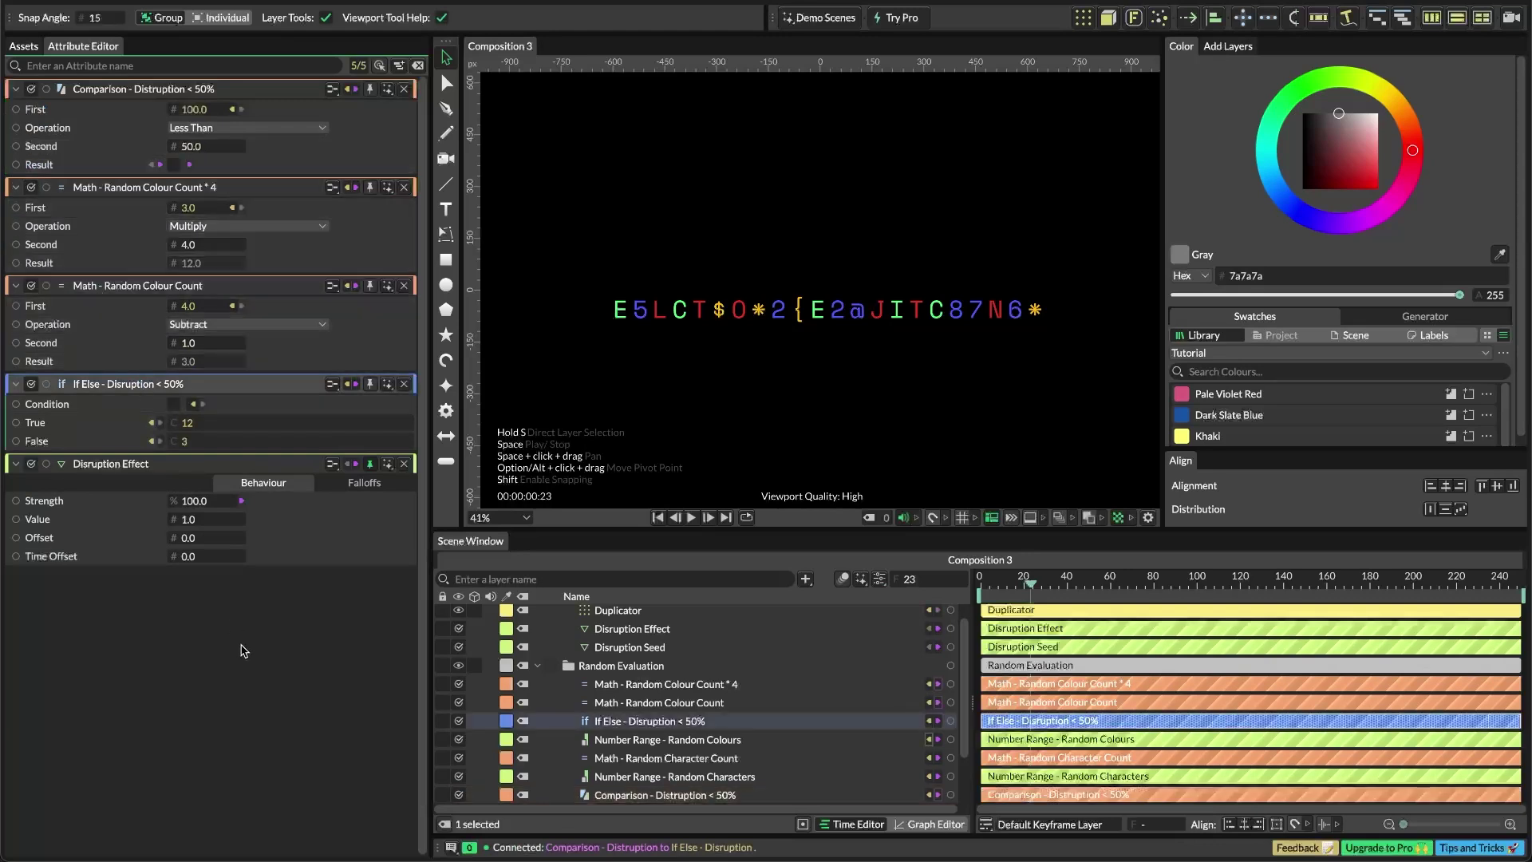
Lower the Disruption Effect's Strength to 10%, then raise it to 94%, to test the colours on both sides of the threshold
drag(201, 507, 139, 518)
mouse_move(121, 516)
mouse_down()
mouse_move(213, 520)
mouse_move(118, 518)
mouse_up()
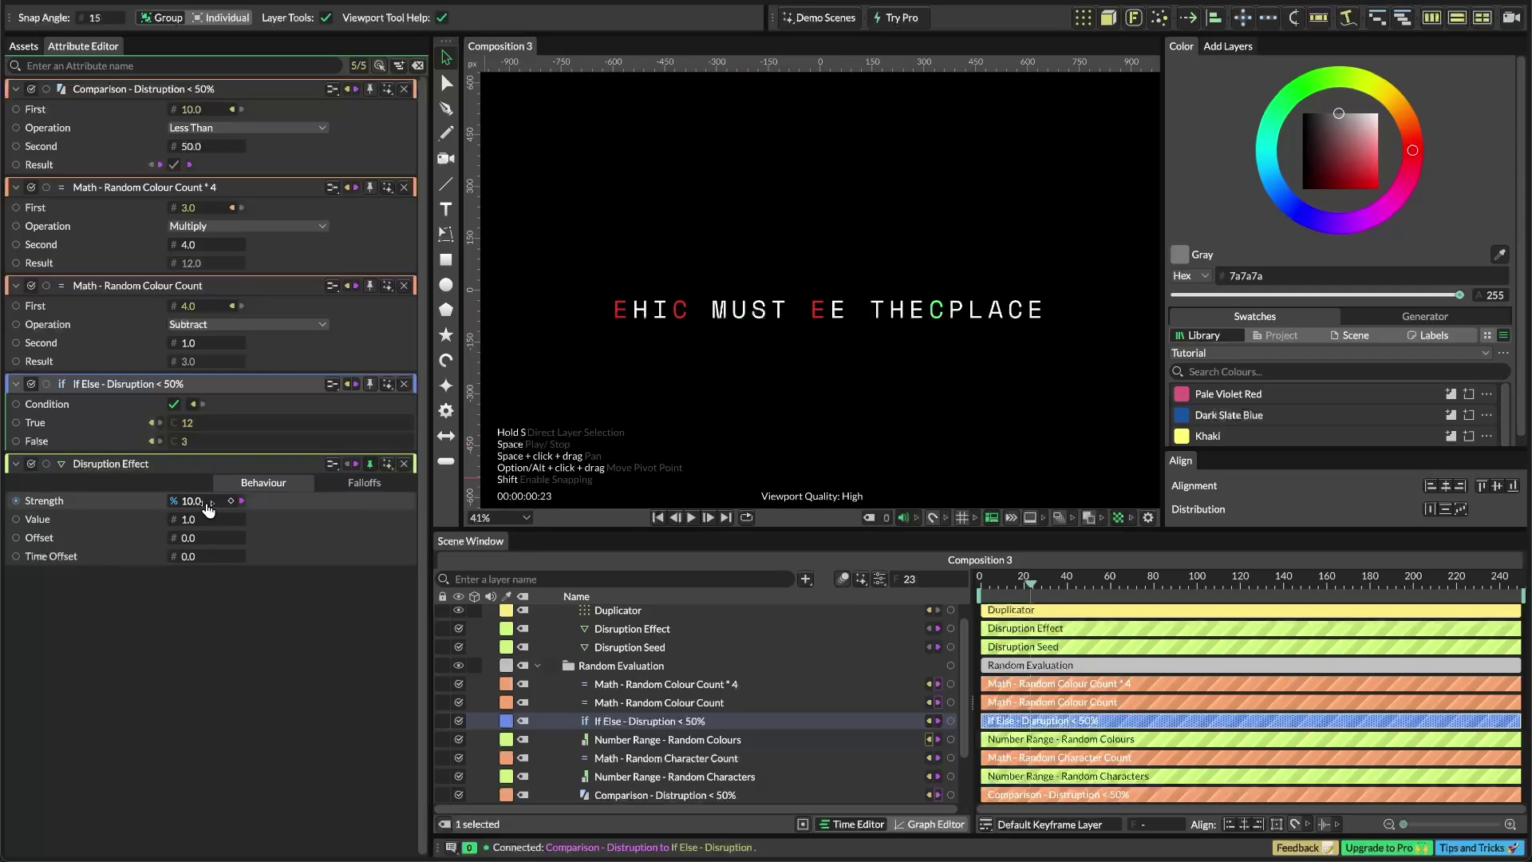
drag(197, 508, 275, 513)
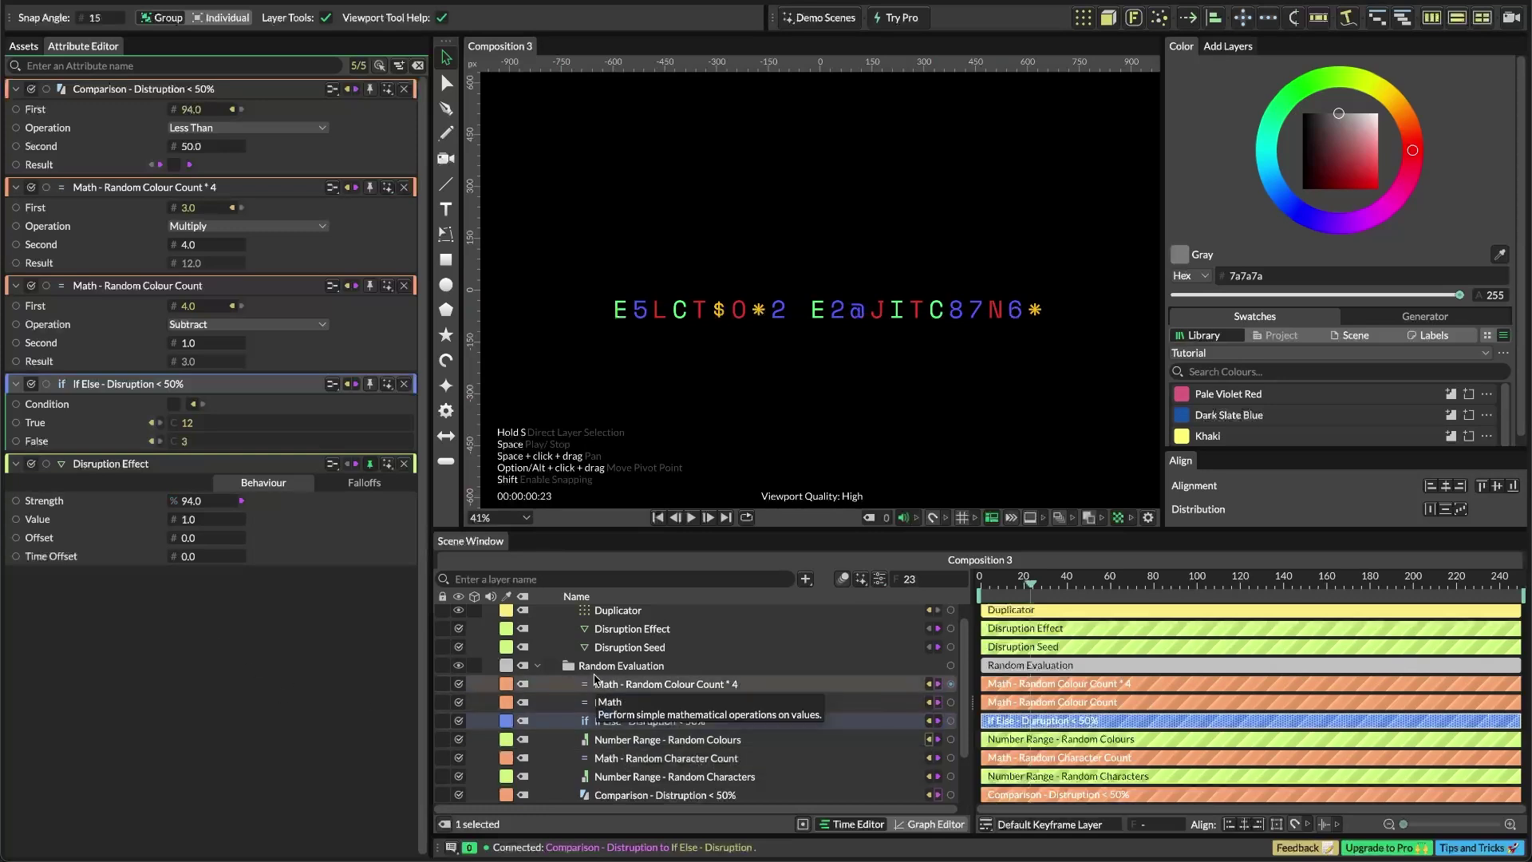
Clear the If Else, both Math - Random Colour Count layers and the new comparison from the Attribute Editor, leaving the Disruption Effect
click(404, 383)
click(403, 285)
click(404, 187)
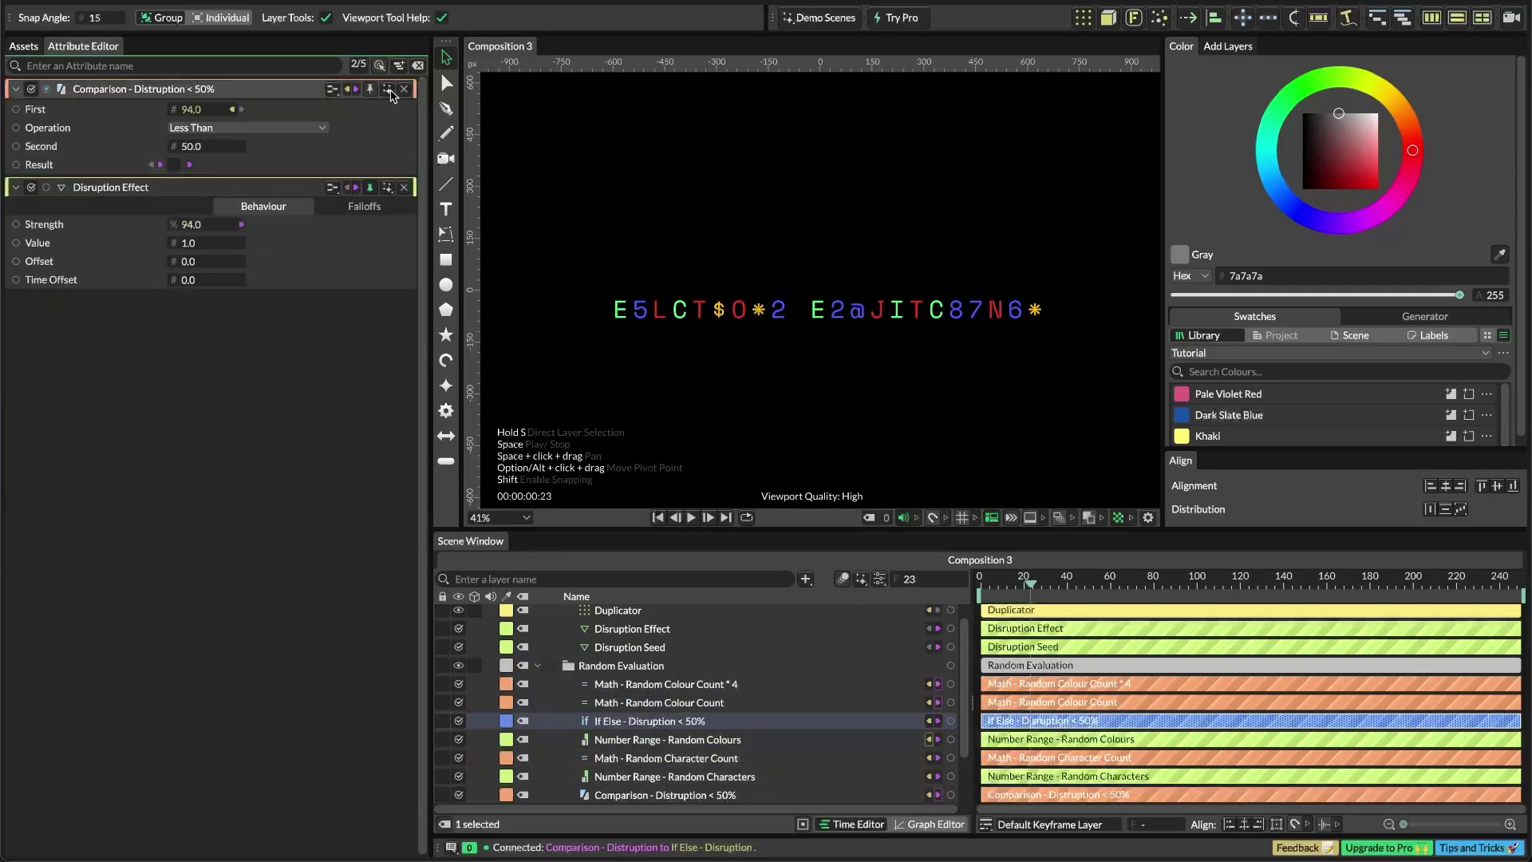
click(404, 88)
Add a group inside Random Evaluation and name it Random Colours
scroll(661, 735, down, 1)
scroll(662, 736, down, 1)
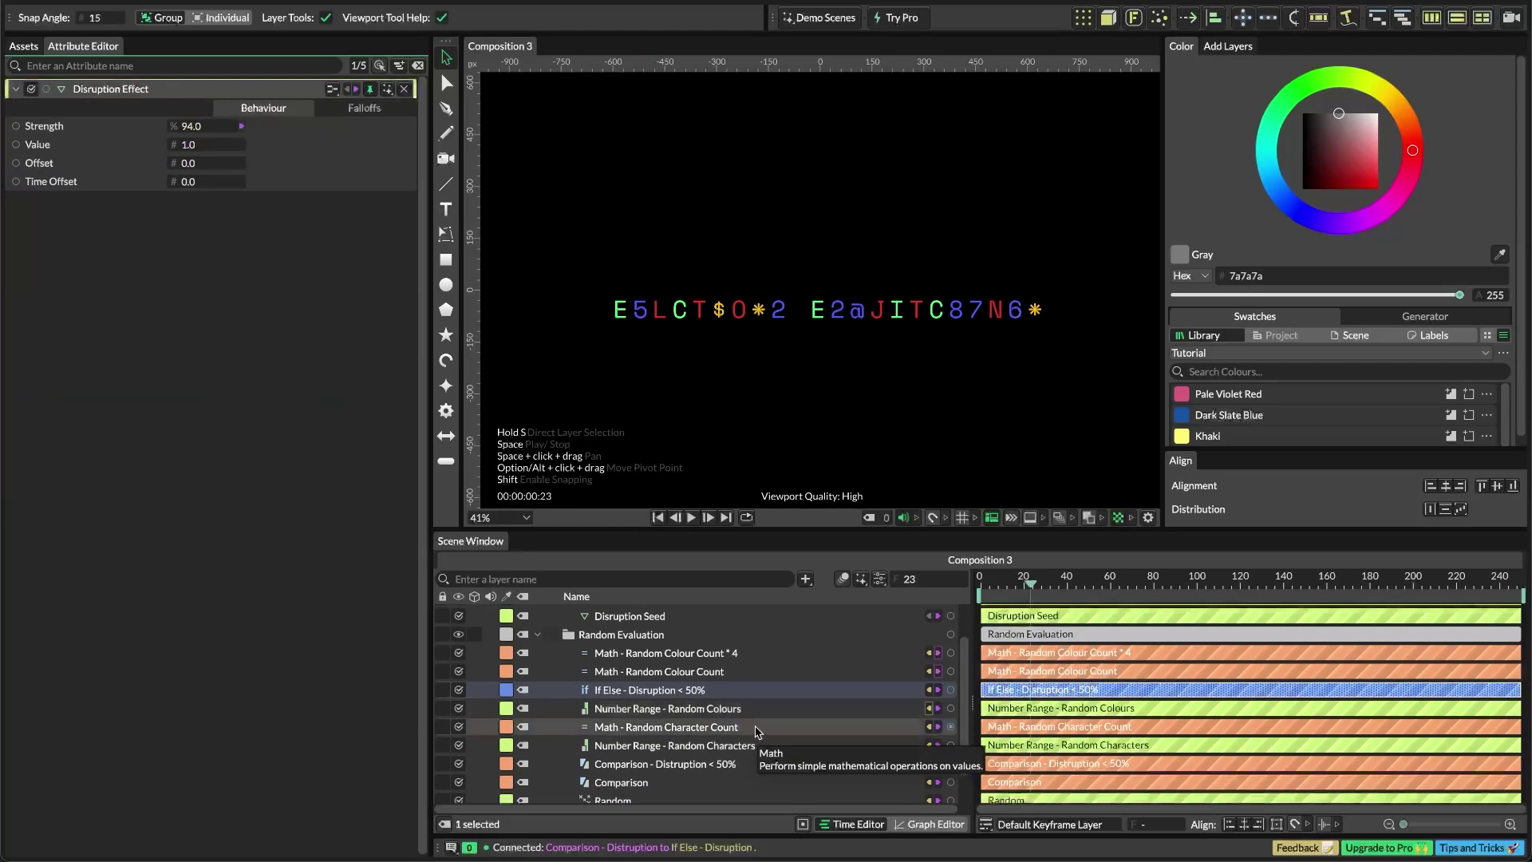
key(super+period)
text(group)
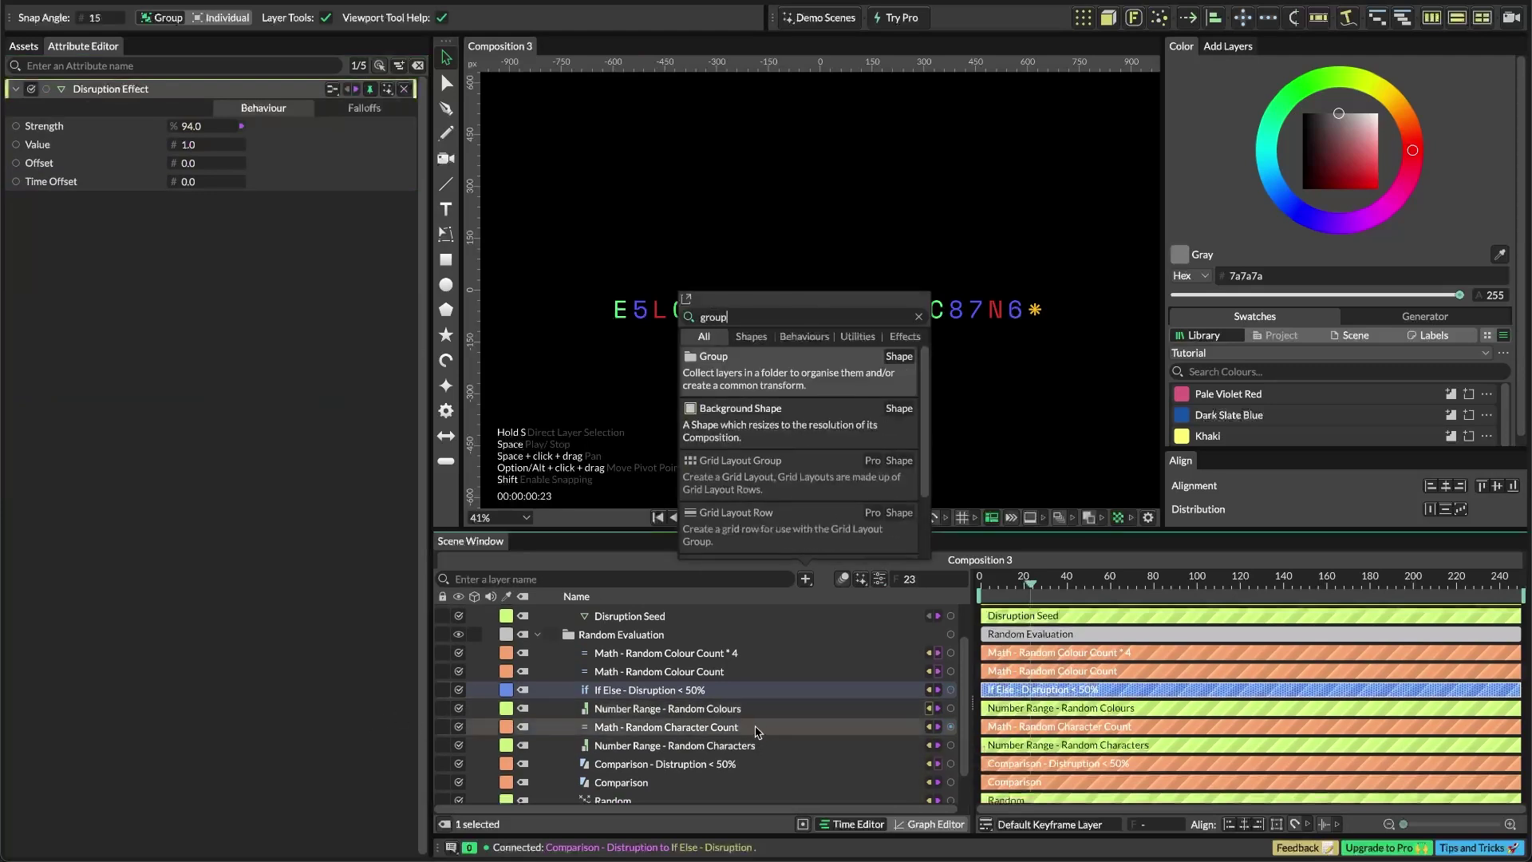
key(Return)
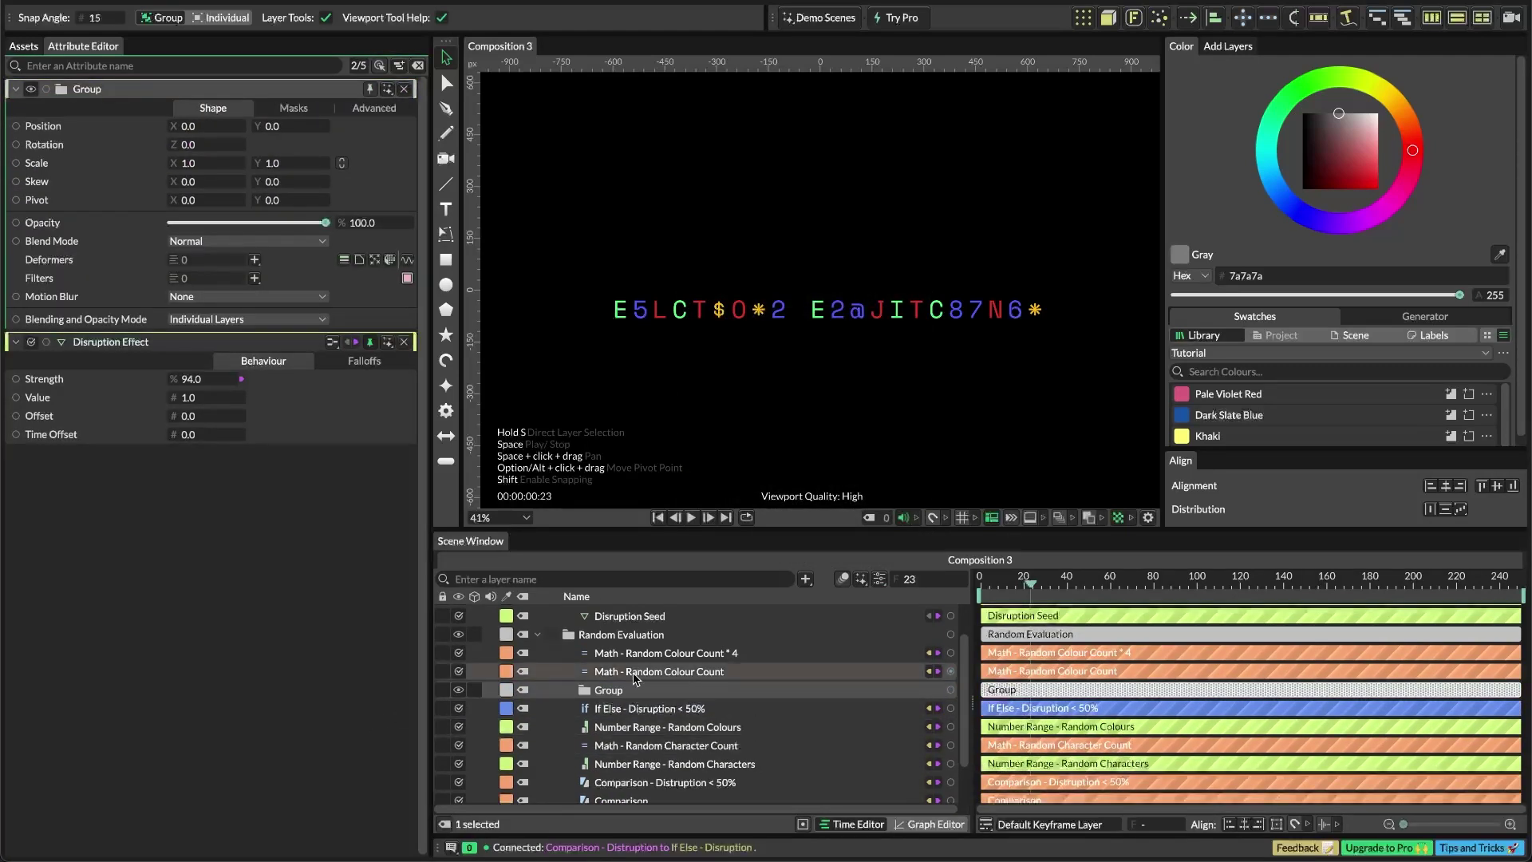
click(611, 691)
double_click(619, 693)
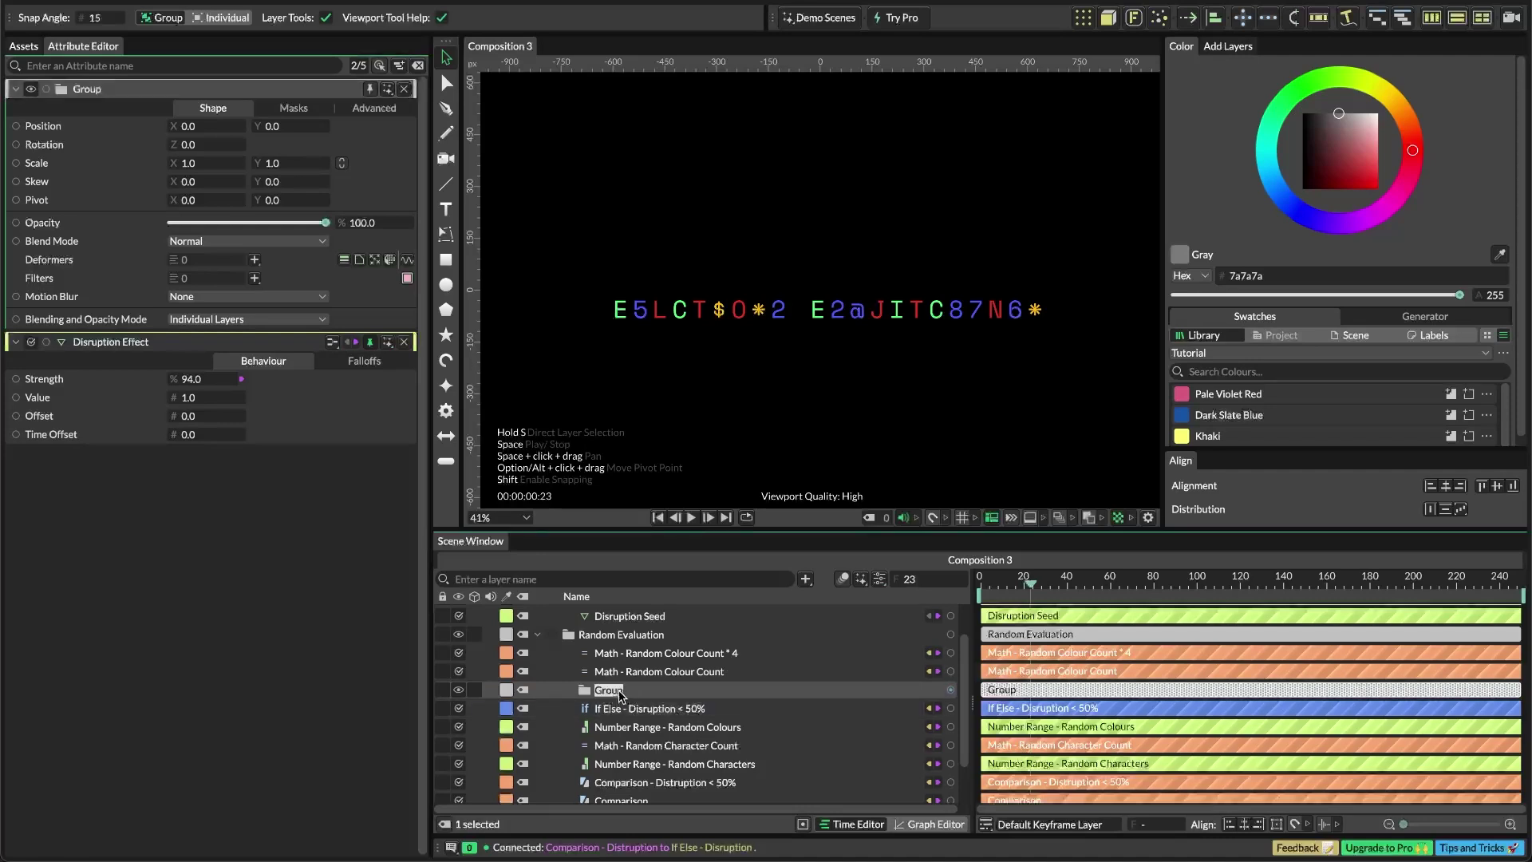
text(Random Colours)
key(Return)
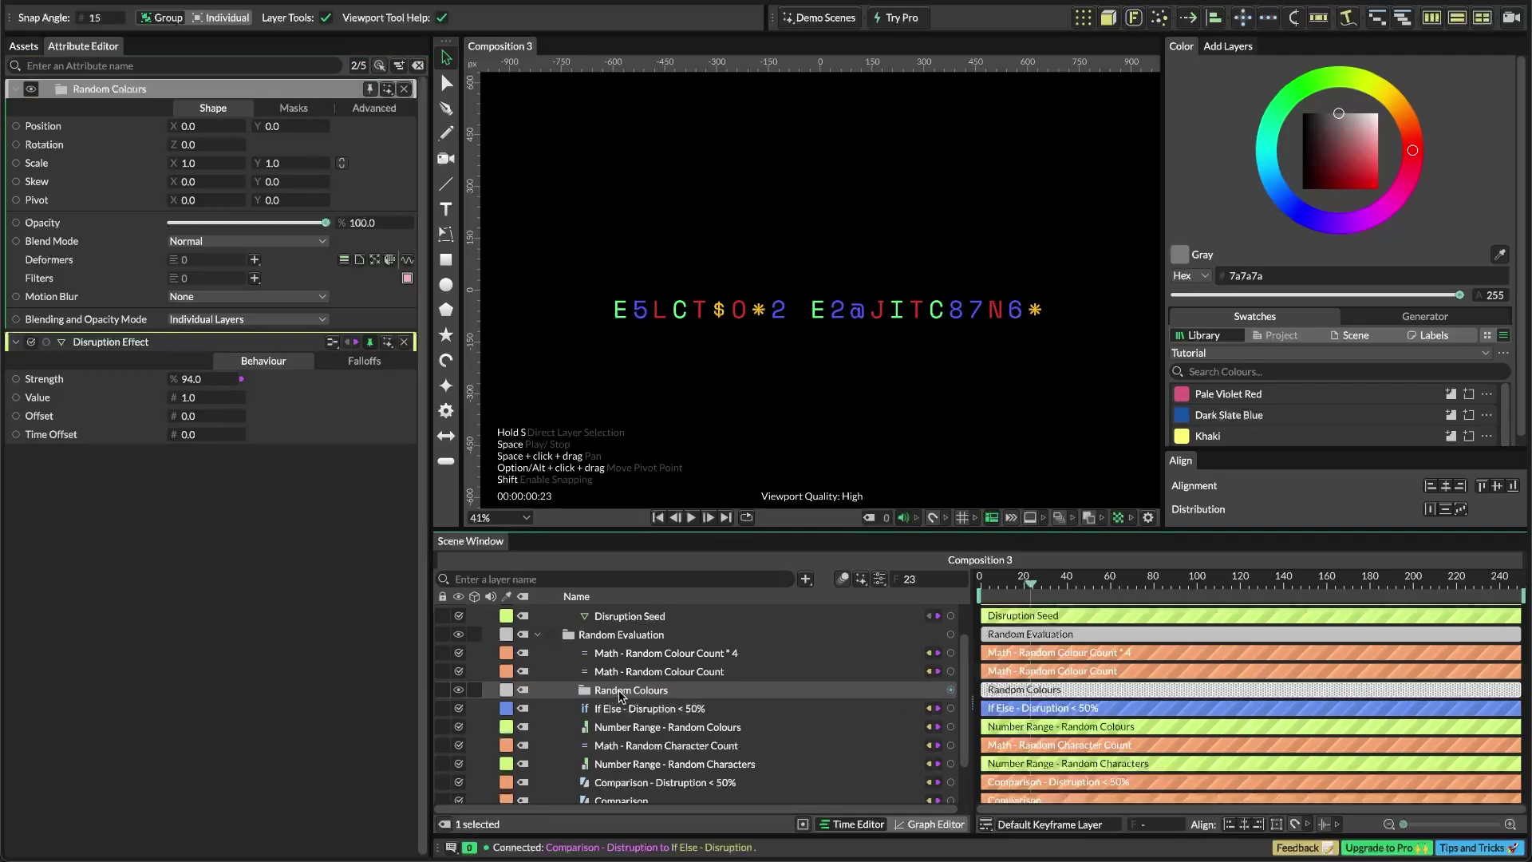
Move both Math - Random Colour Count layers and Number Range - Random Colours into the Random Colours group
click(702, 653)
shift+click(702, 671)
drag(669, 676, 650, 693)
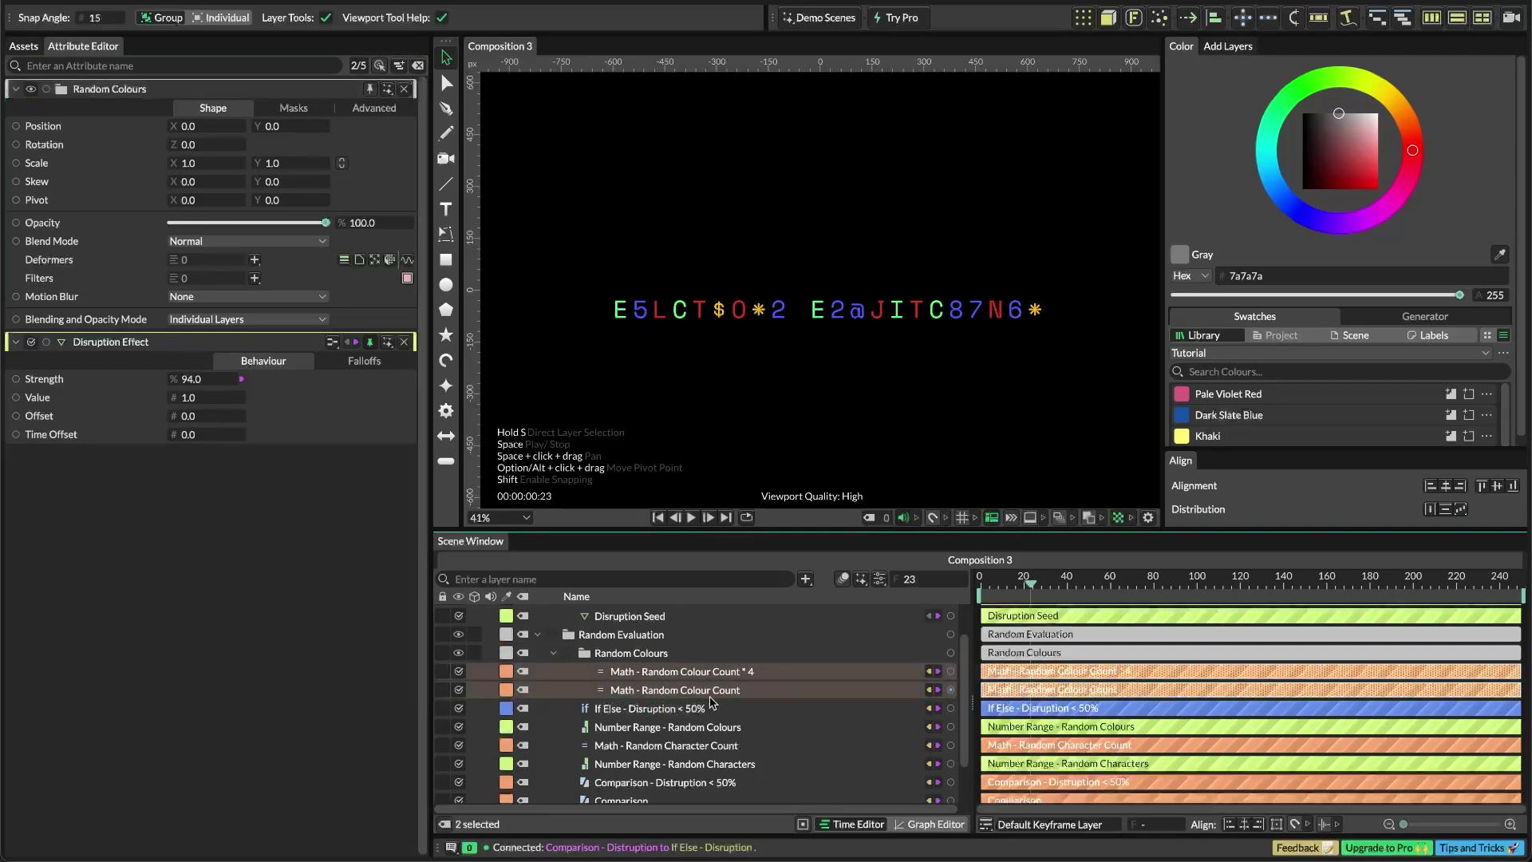
click(667, 708)
scroll(665, 738, down, 1)
scroll(666, 738, down, 1)
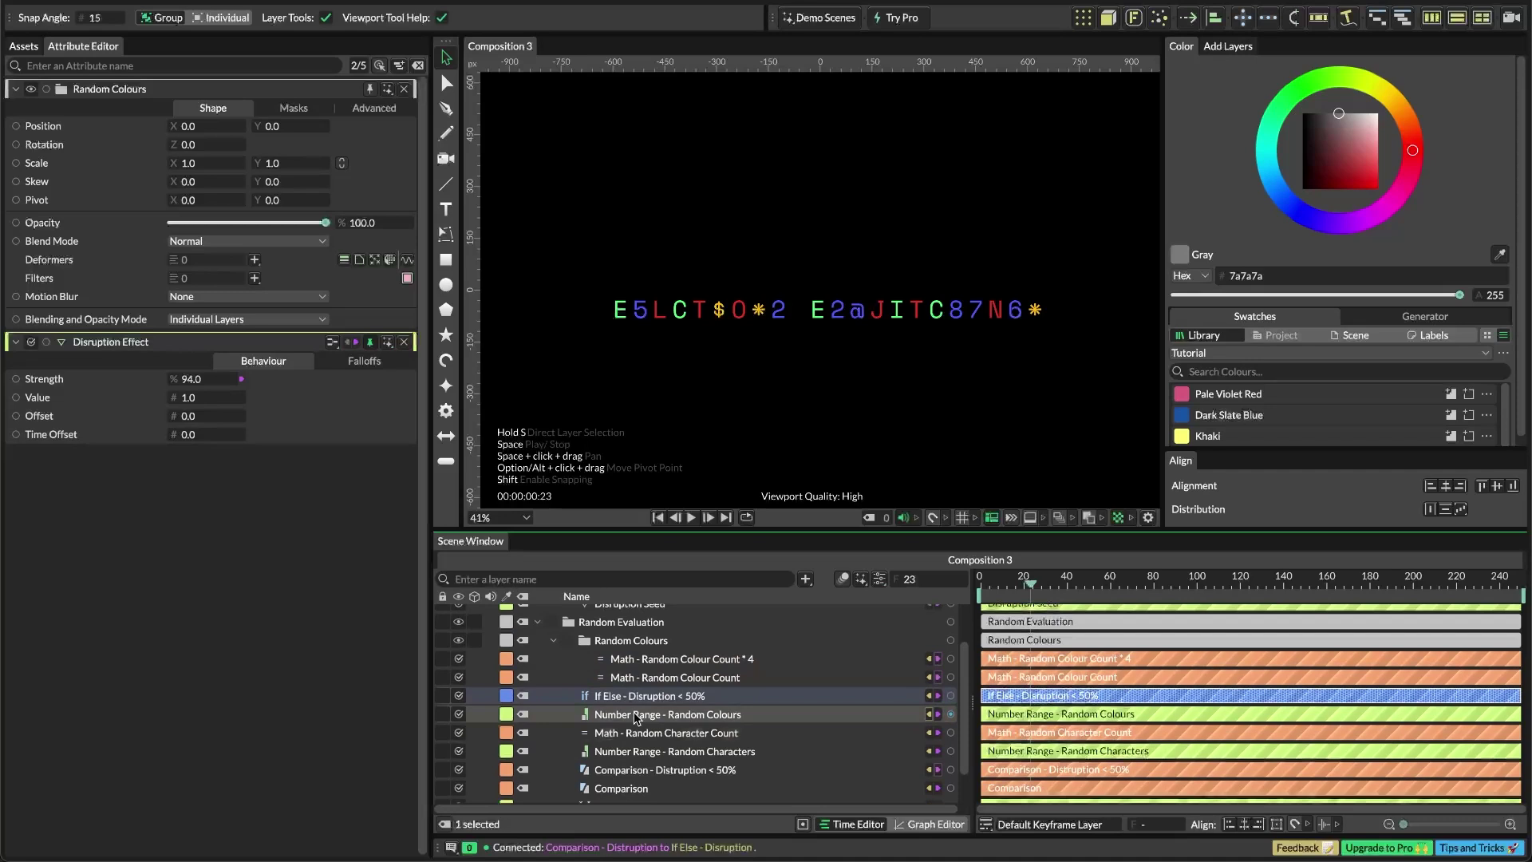
click(634, 715)
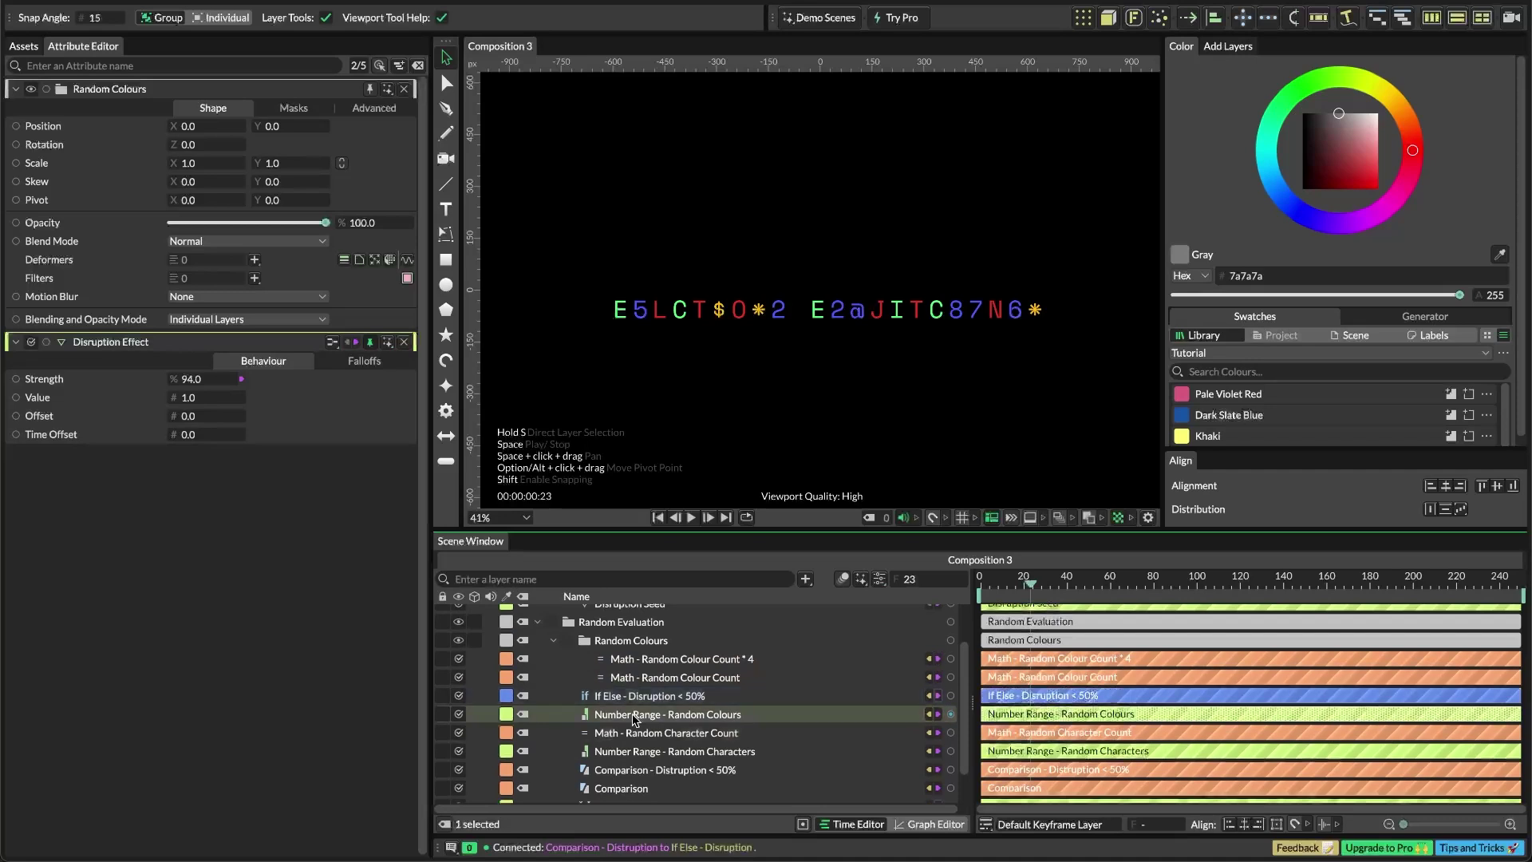
drag(634, 716, 636, 653)
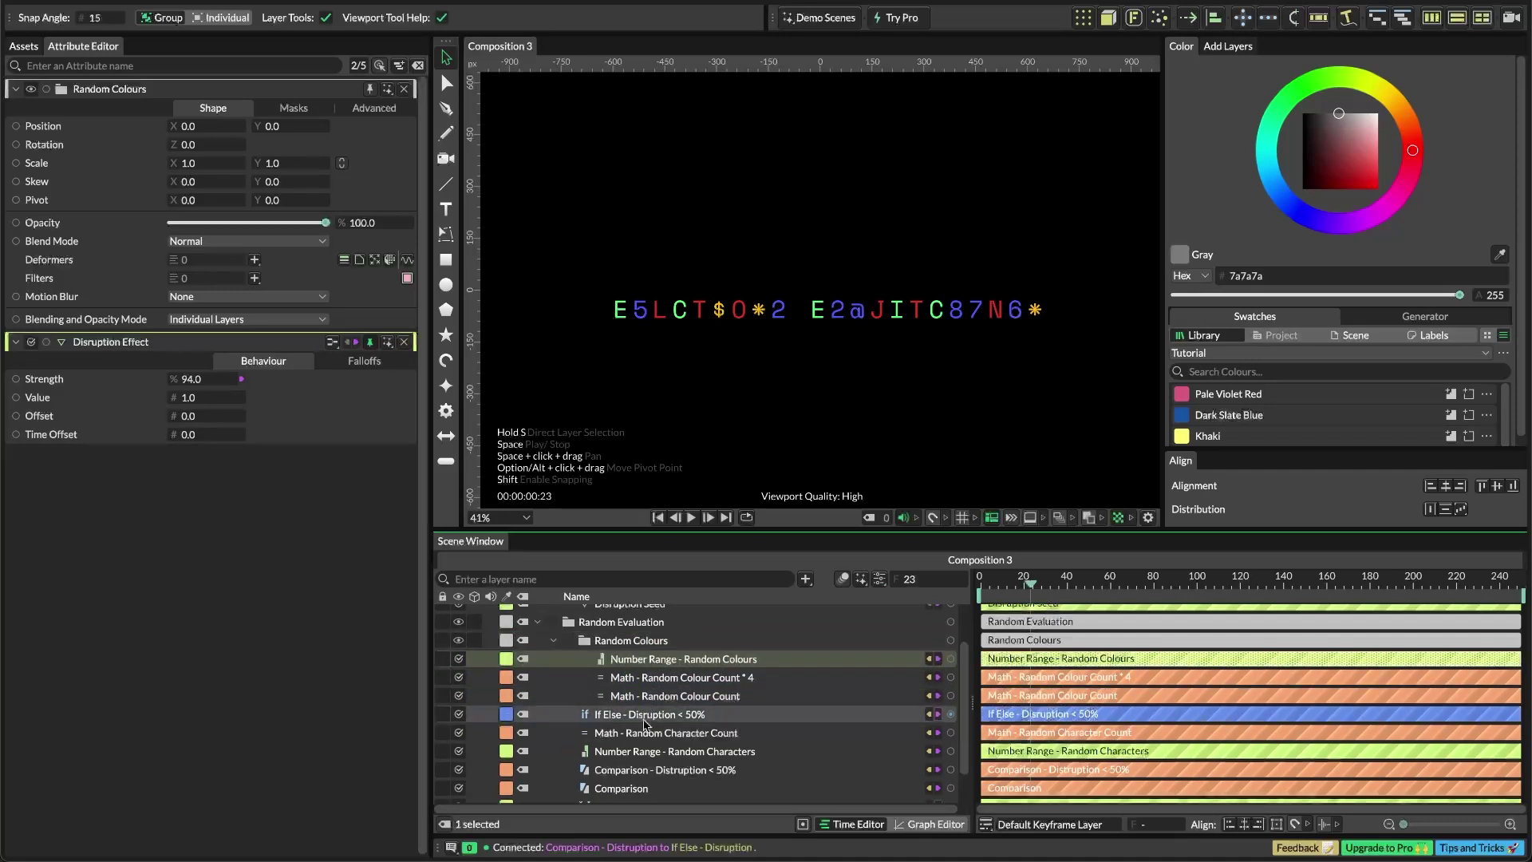
Add another group and place it directly inside Random Evaluation, above the Random Colours group
scroll(644, 767, down, 1)
scroll(645, 767, down, 1)
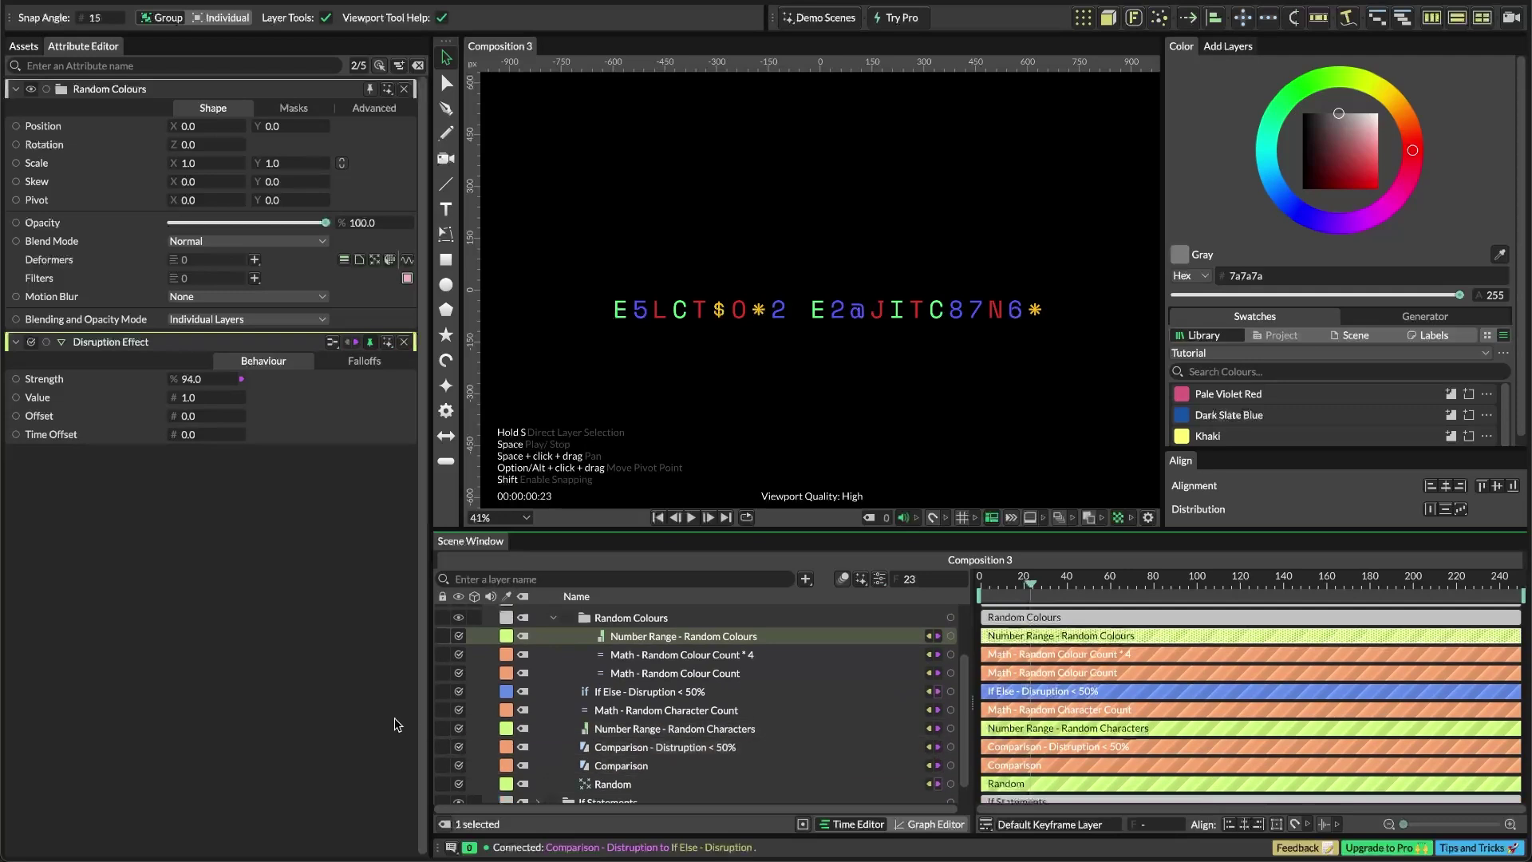
key(Tab)
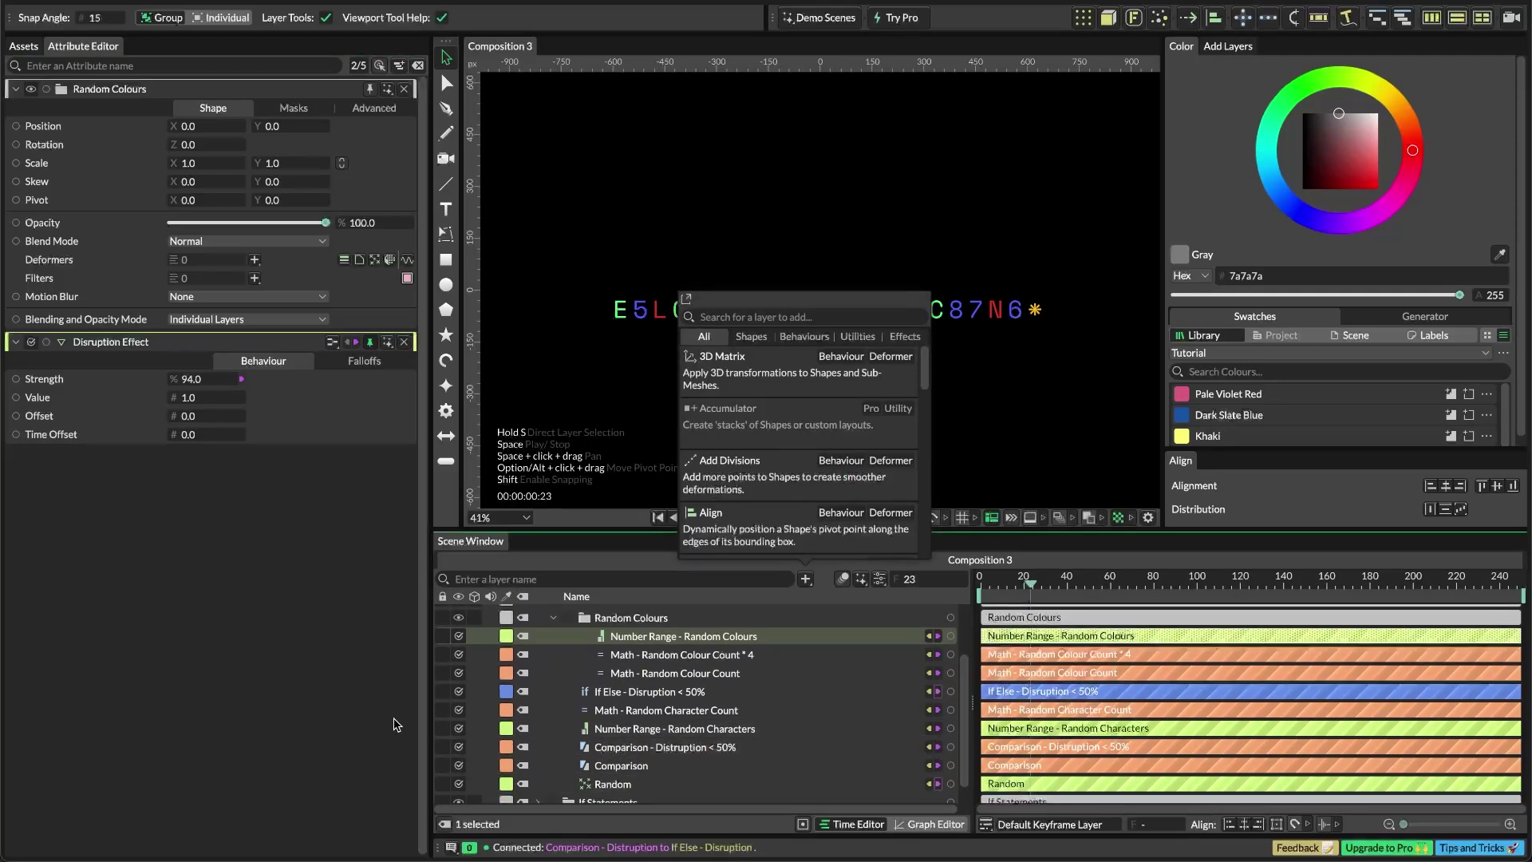
text(group)
key(Return)
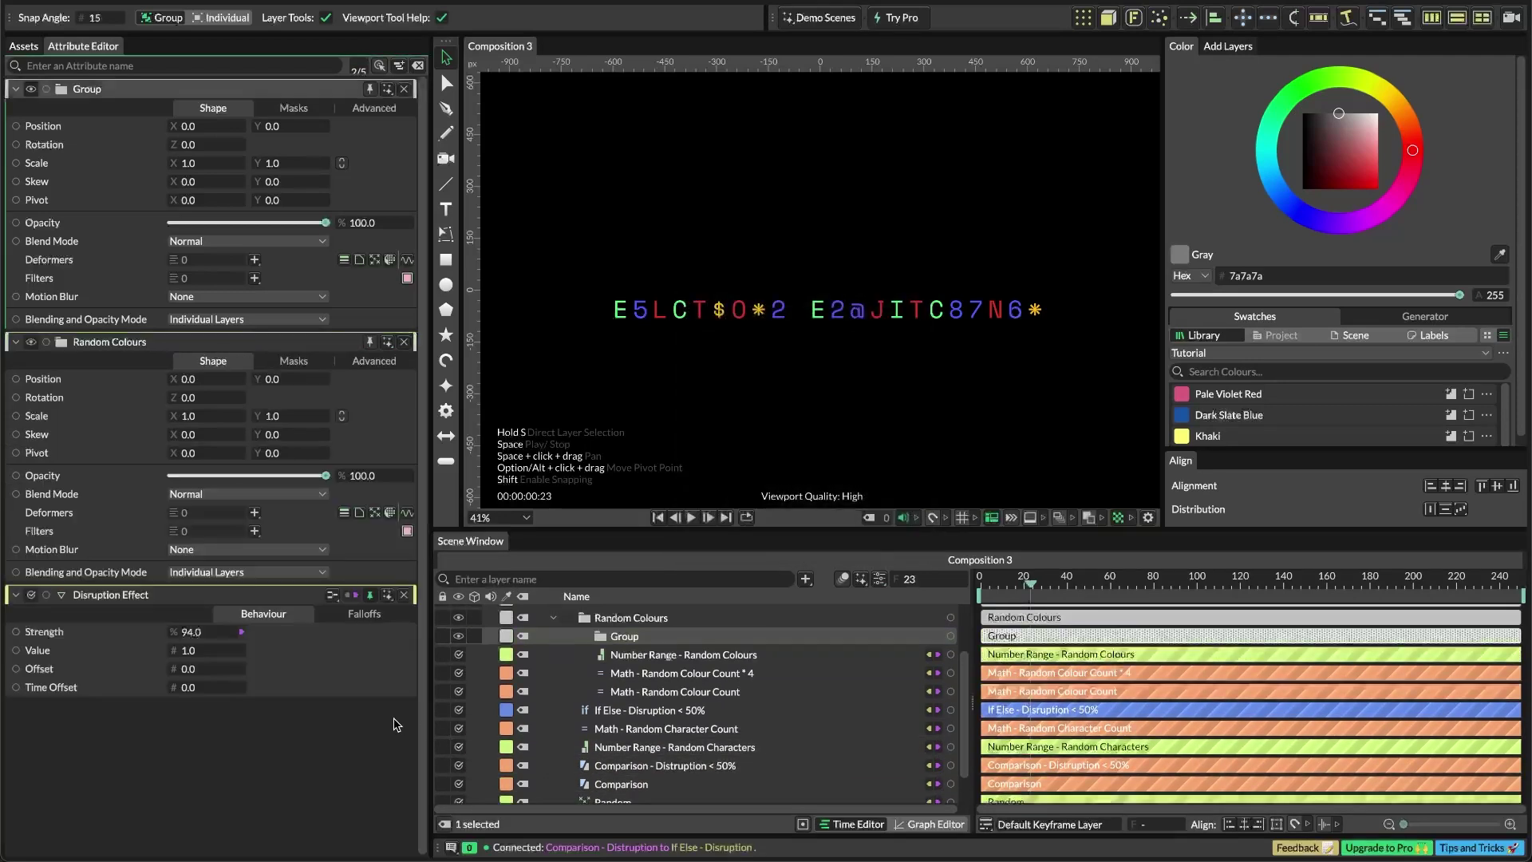
scroll(624, 636, up, 2)
drag(625, 665, 623, 636)
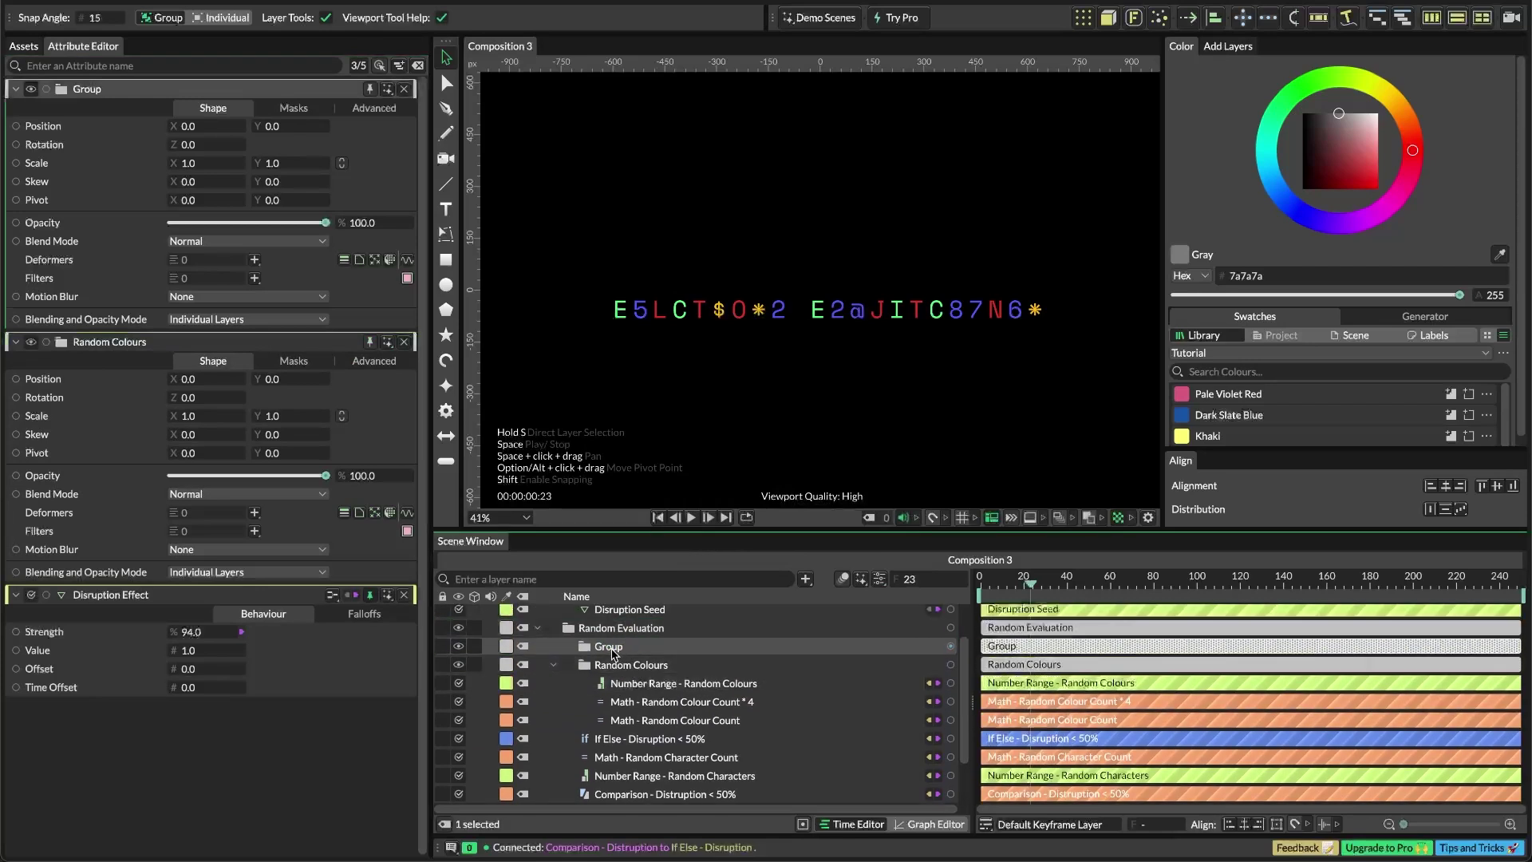
Name the new group Random Characters and move Math - Random Character Count and Number Range - Random Characters into it
double_click(612, 650)
text(Random Characters)
key(Return)
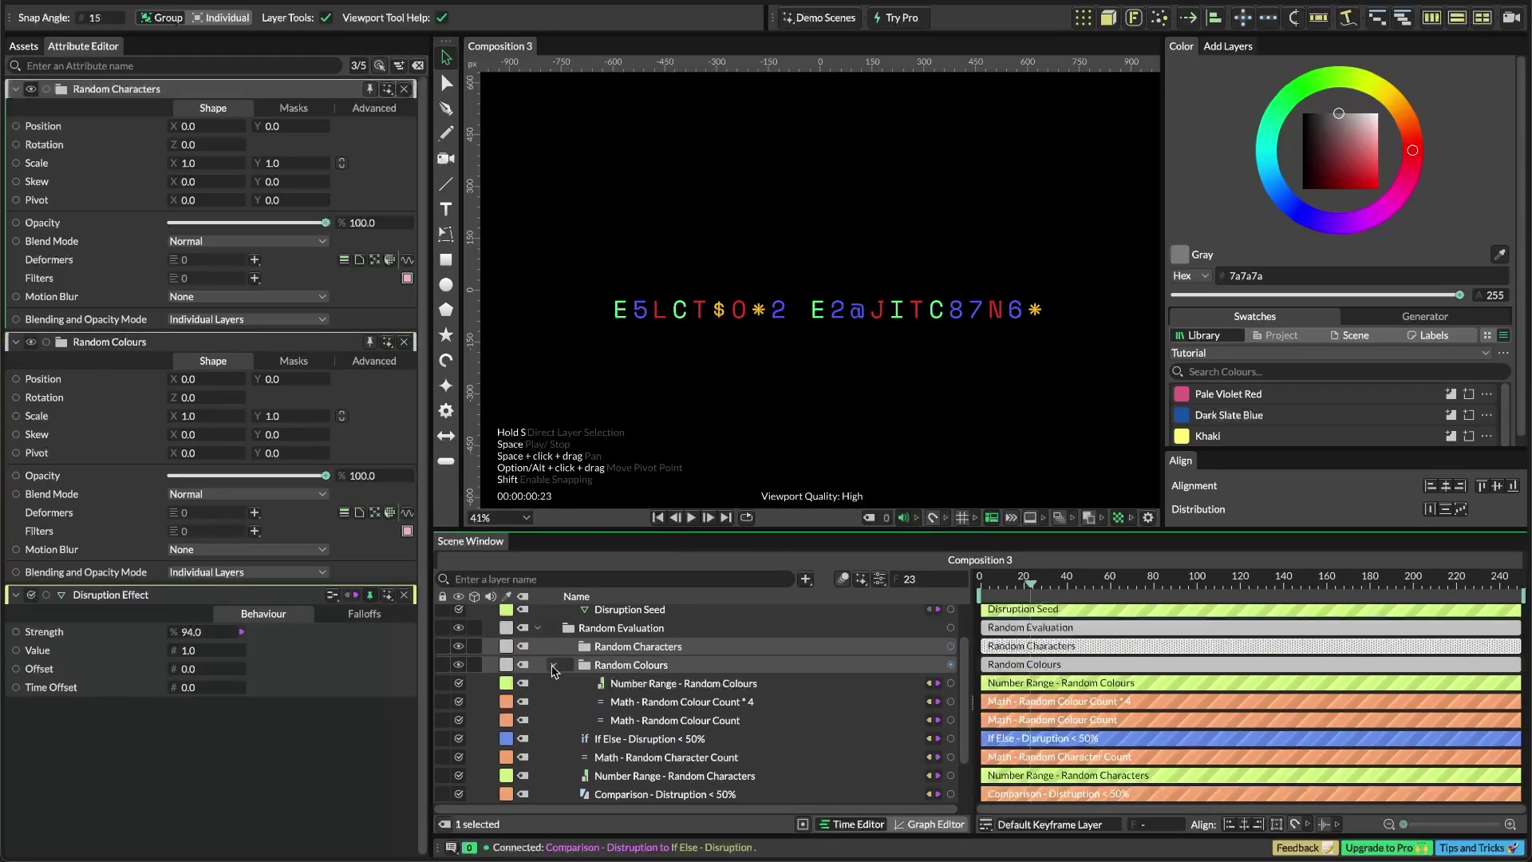
click(553, 666)
click(611, 701)
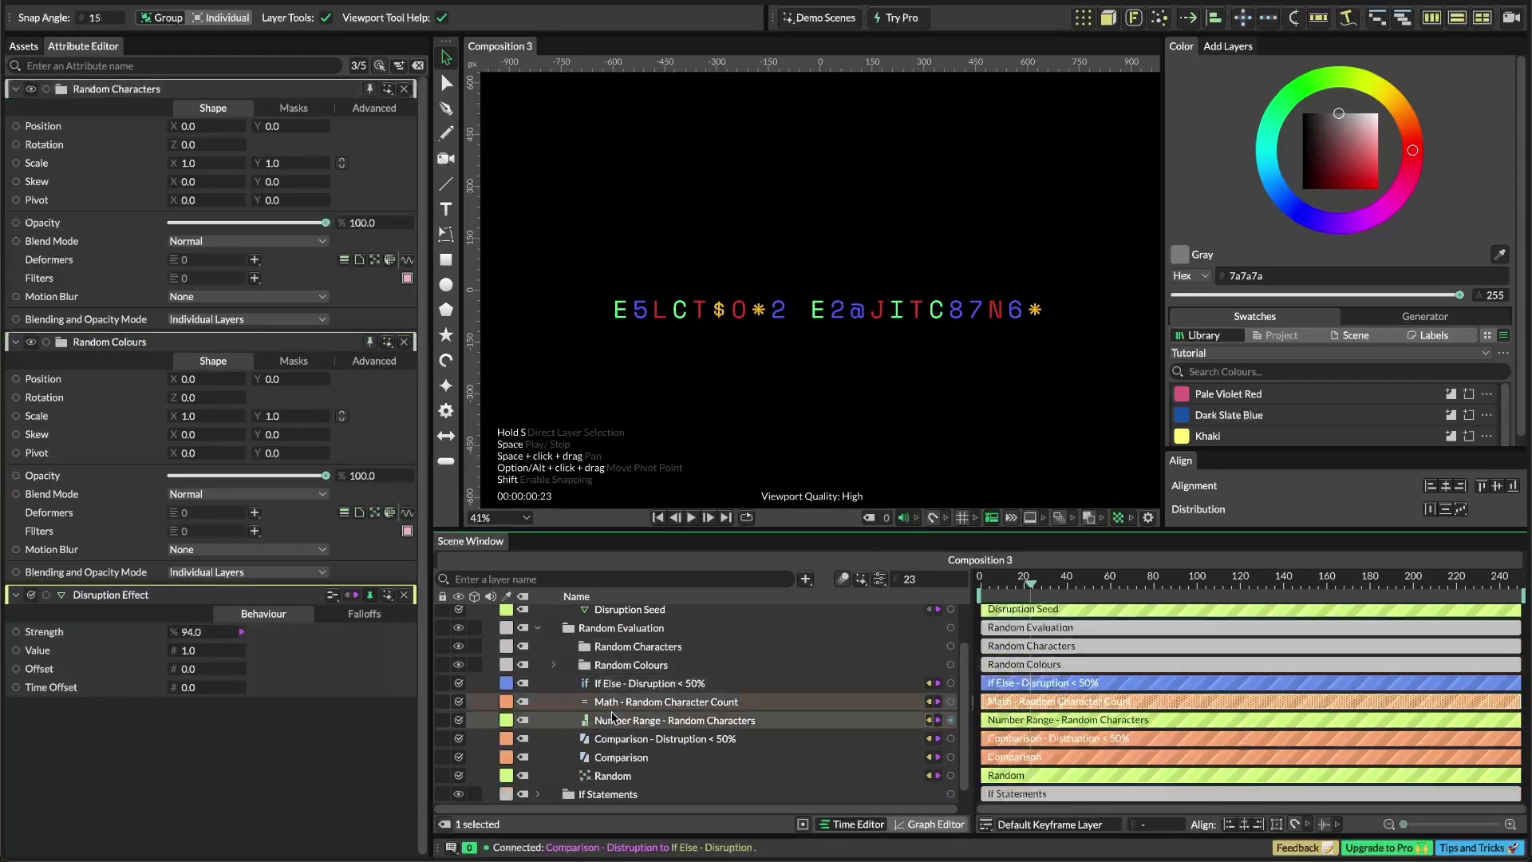
ctrl+click(621, 722)
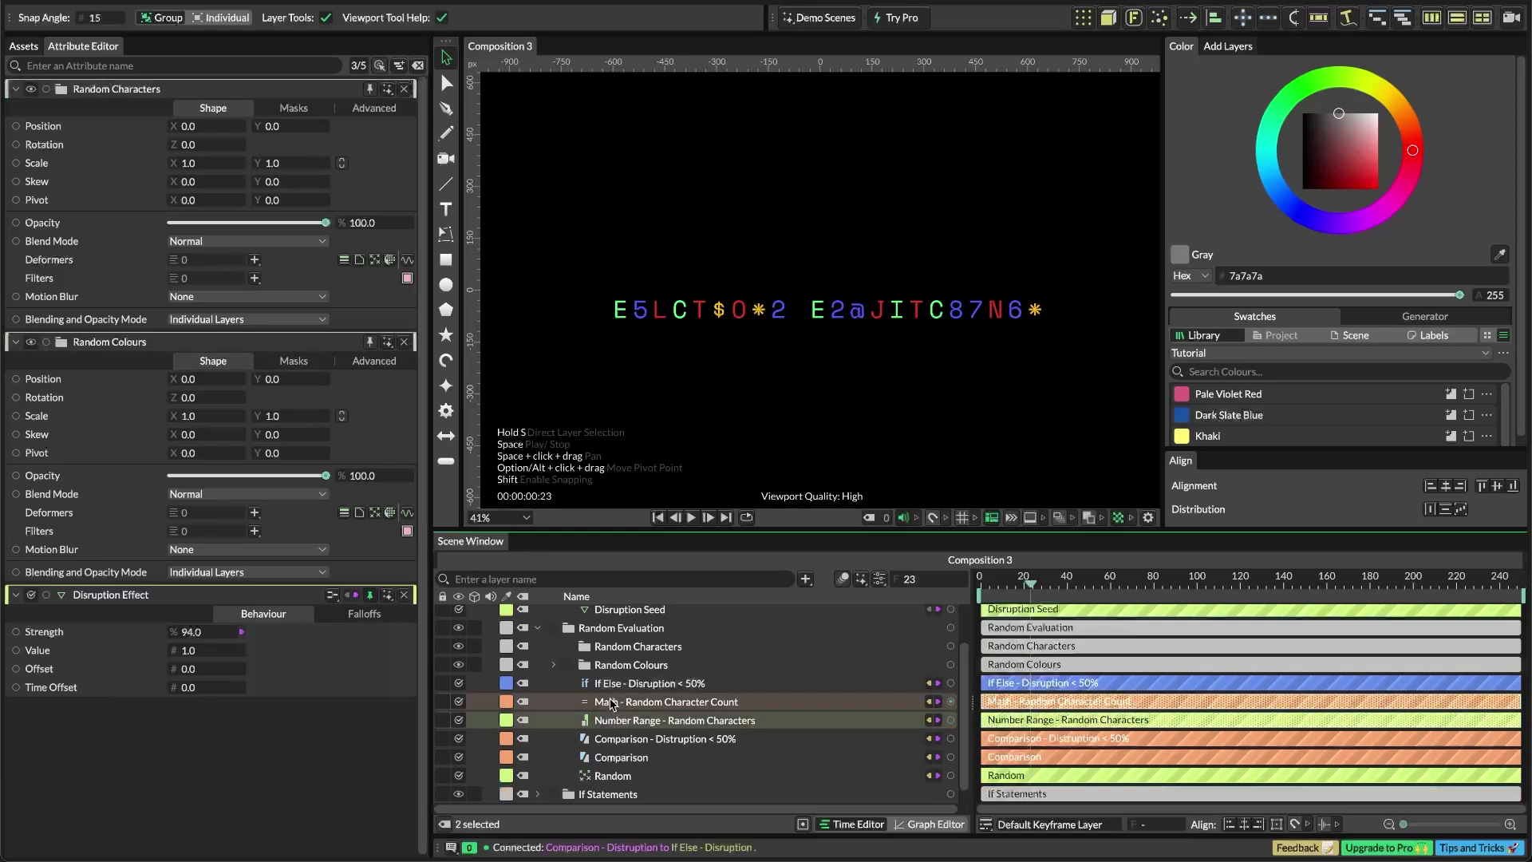
drag(616, 697, 610, 651)
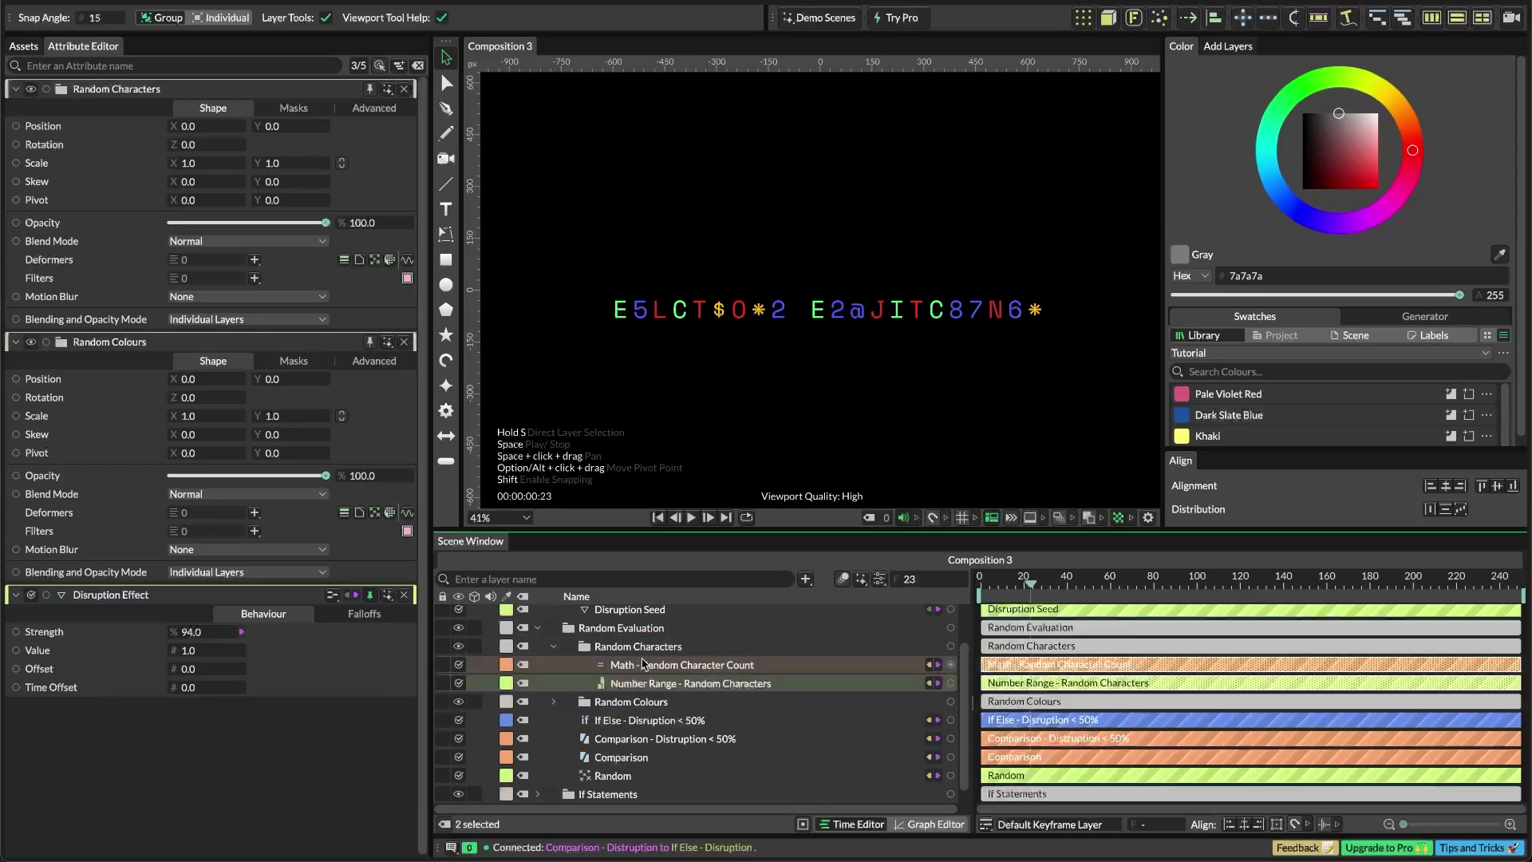
Move the If Else - Disruption < 50% layer from Random Evaluation into the If Statements group
click(614, 740)
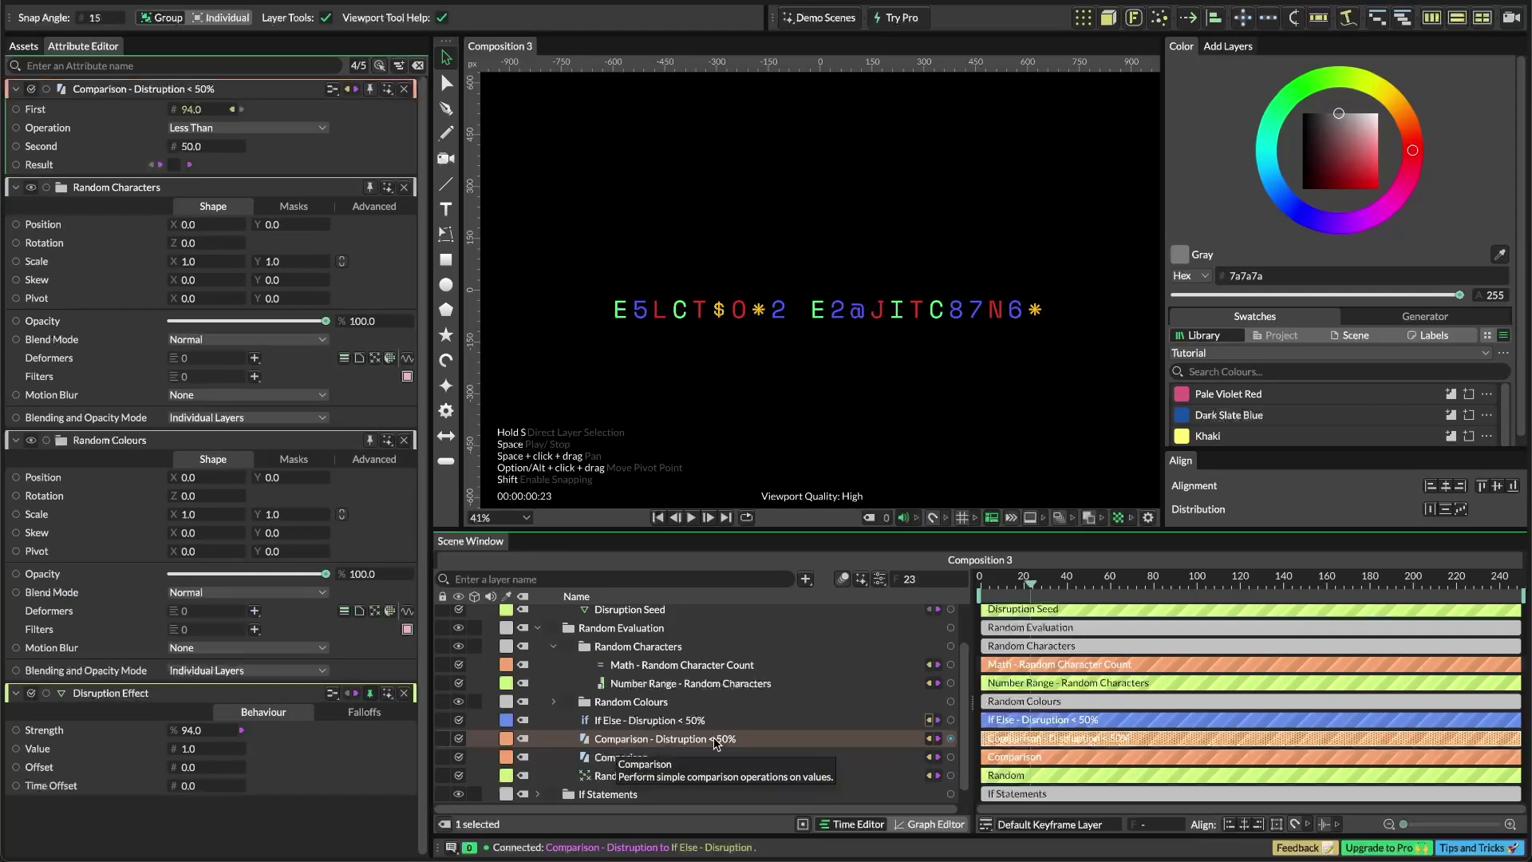
click(669, 722)
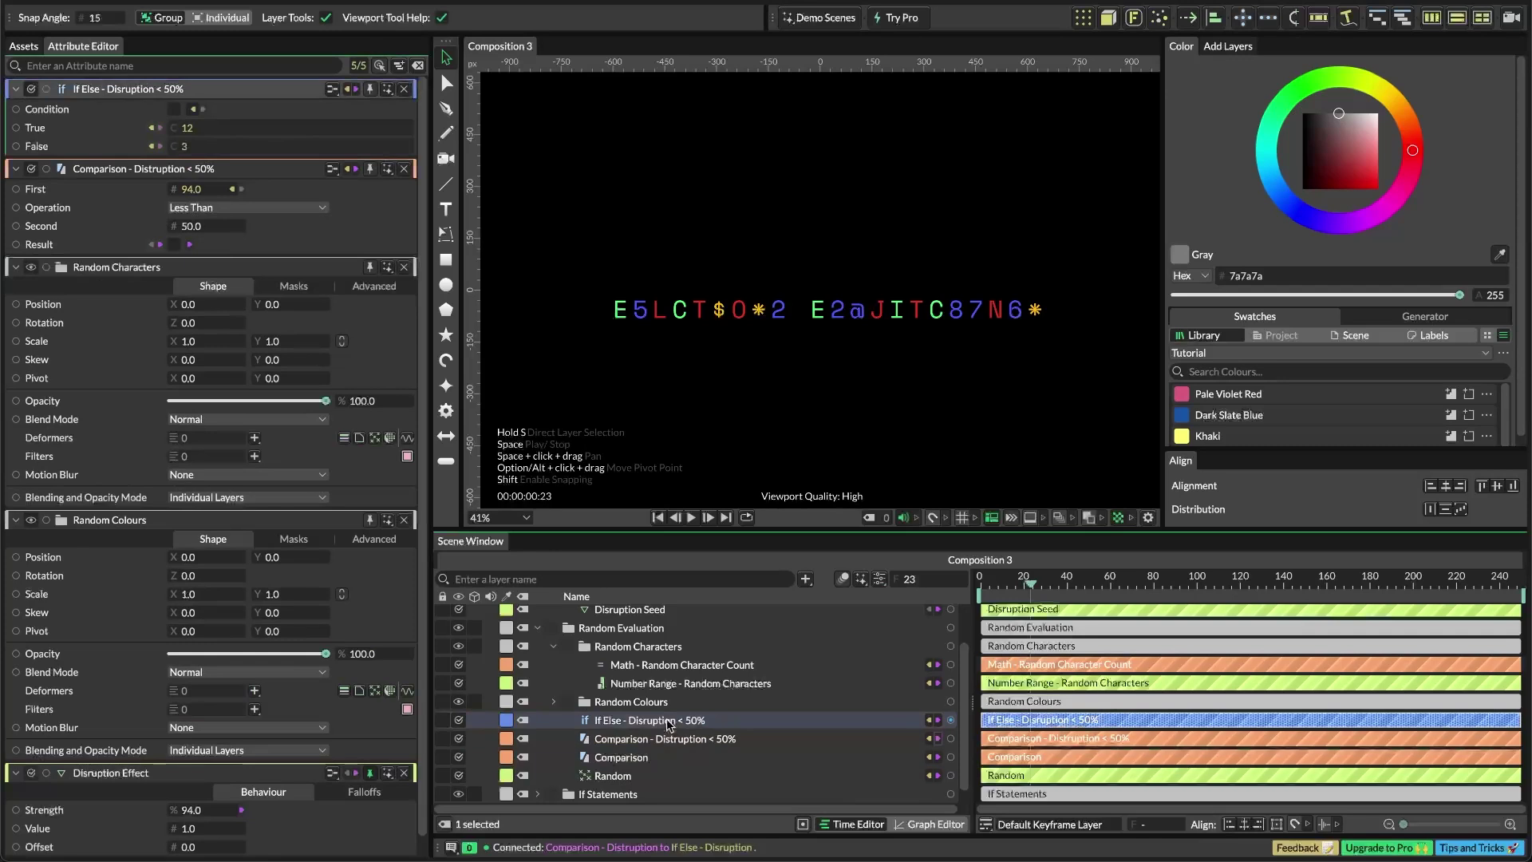
double_click(672, 722)
drag(668, 722, 551, 775)
click(539, 776)
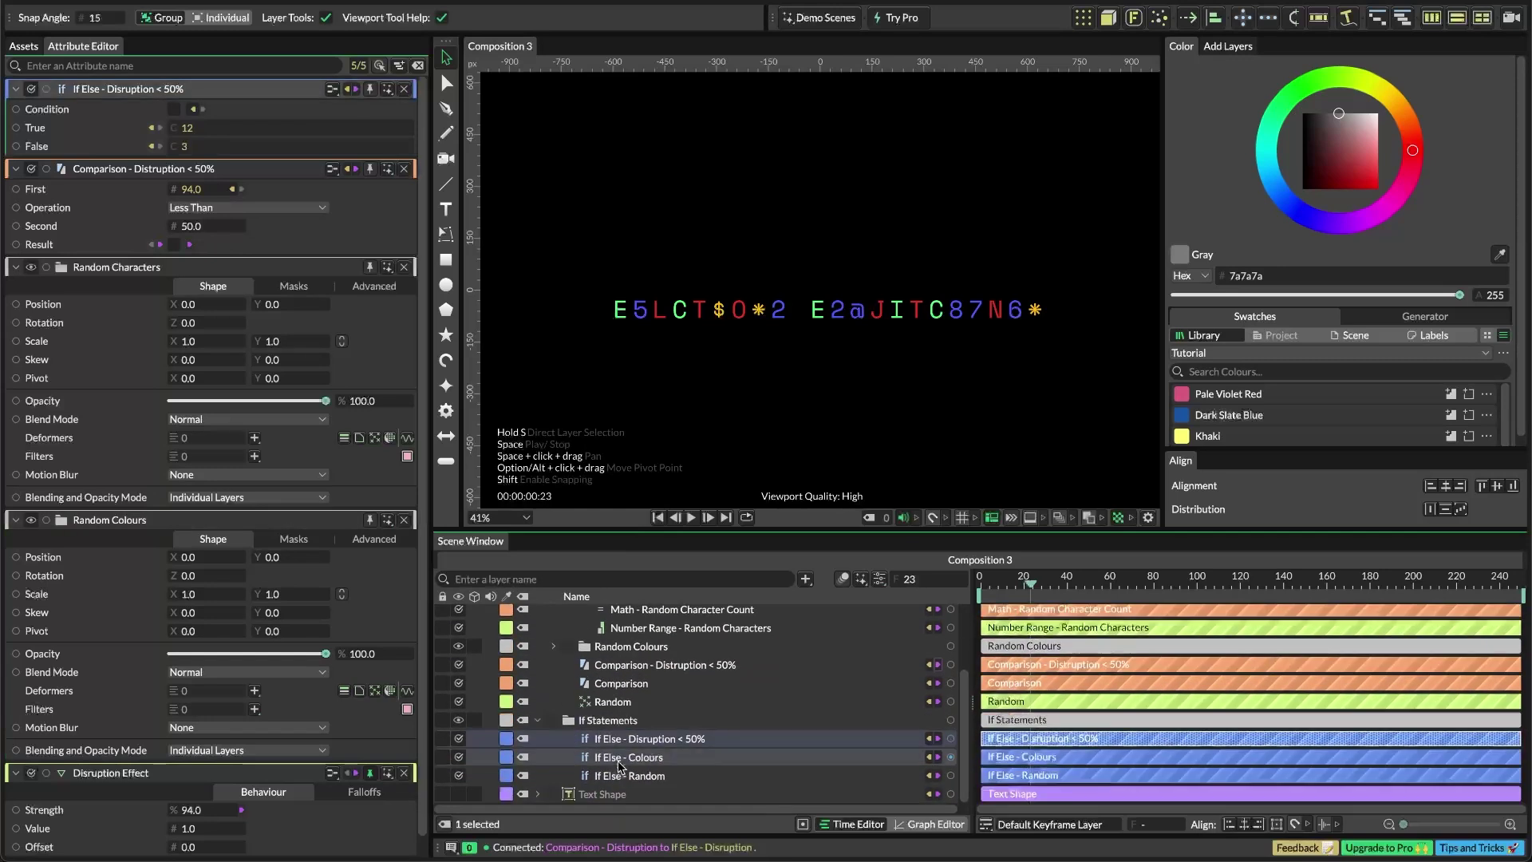
Rename the moved layer as If Else - Disruption < 50% Colours
double_click(689, 741)
key(Right)
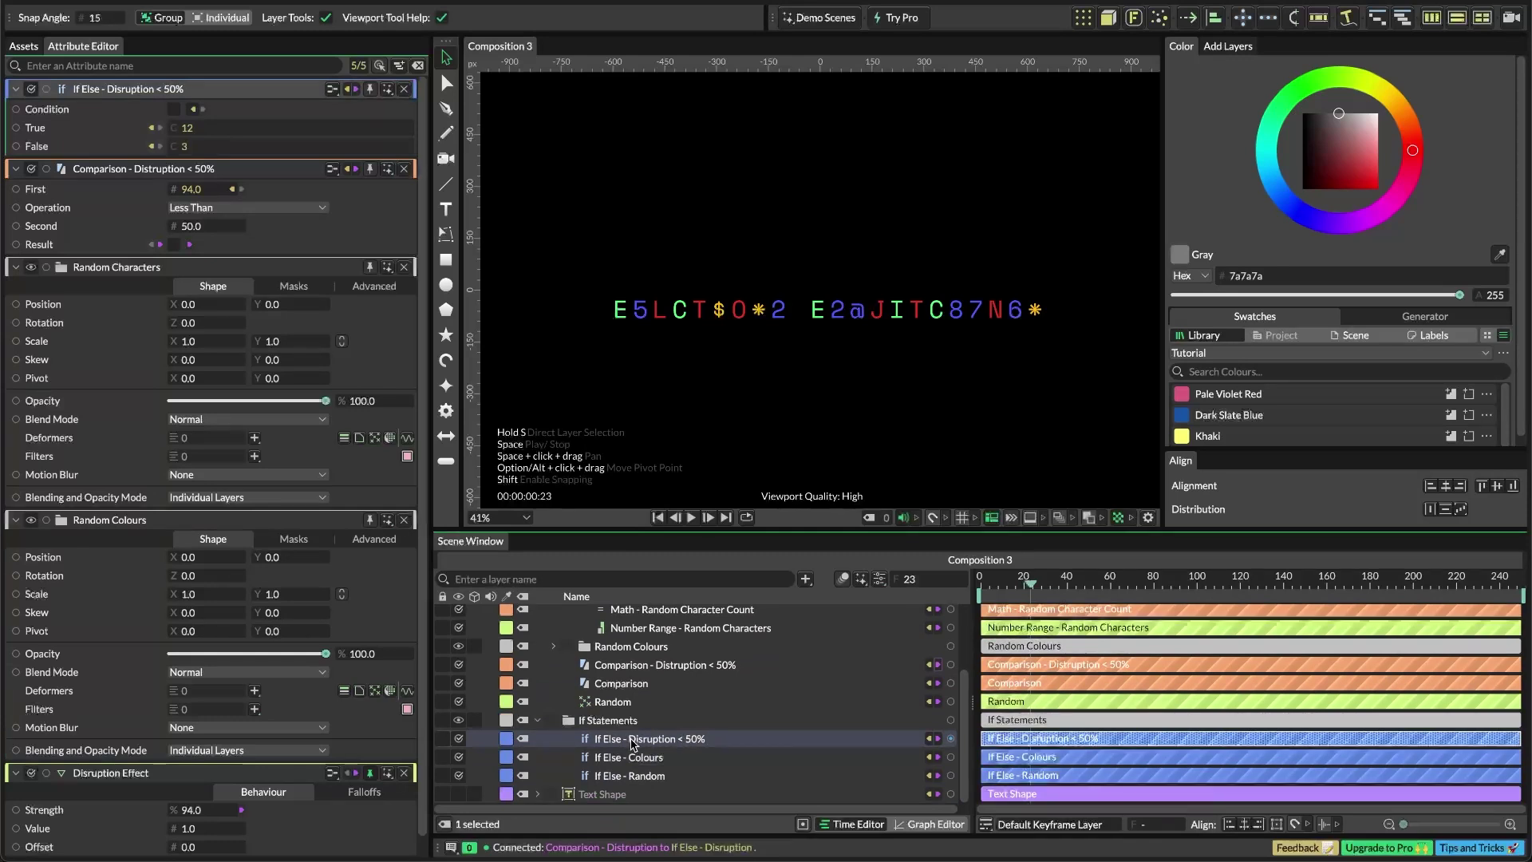
key(Return)
Duplicate that If Else layer and name the copy If Else - Disruption < 50% Characters
key(ctrl+d)
double_click(756, 743)
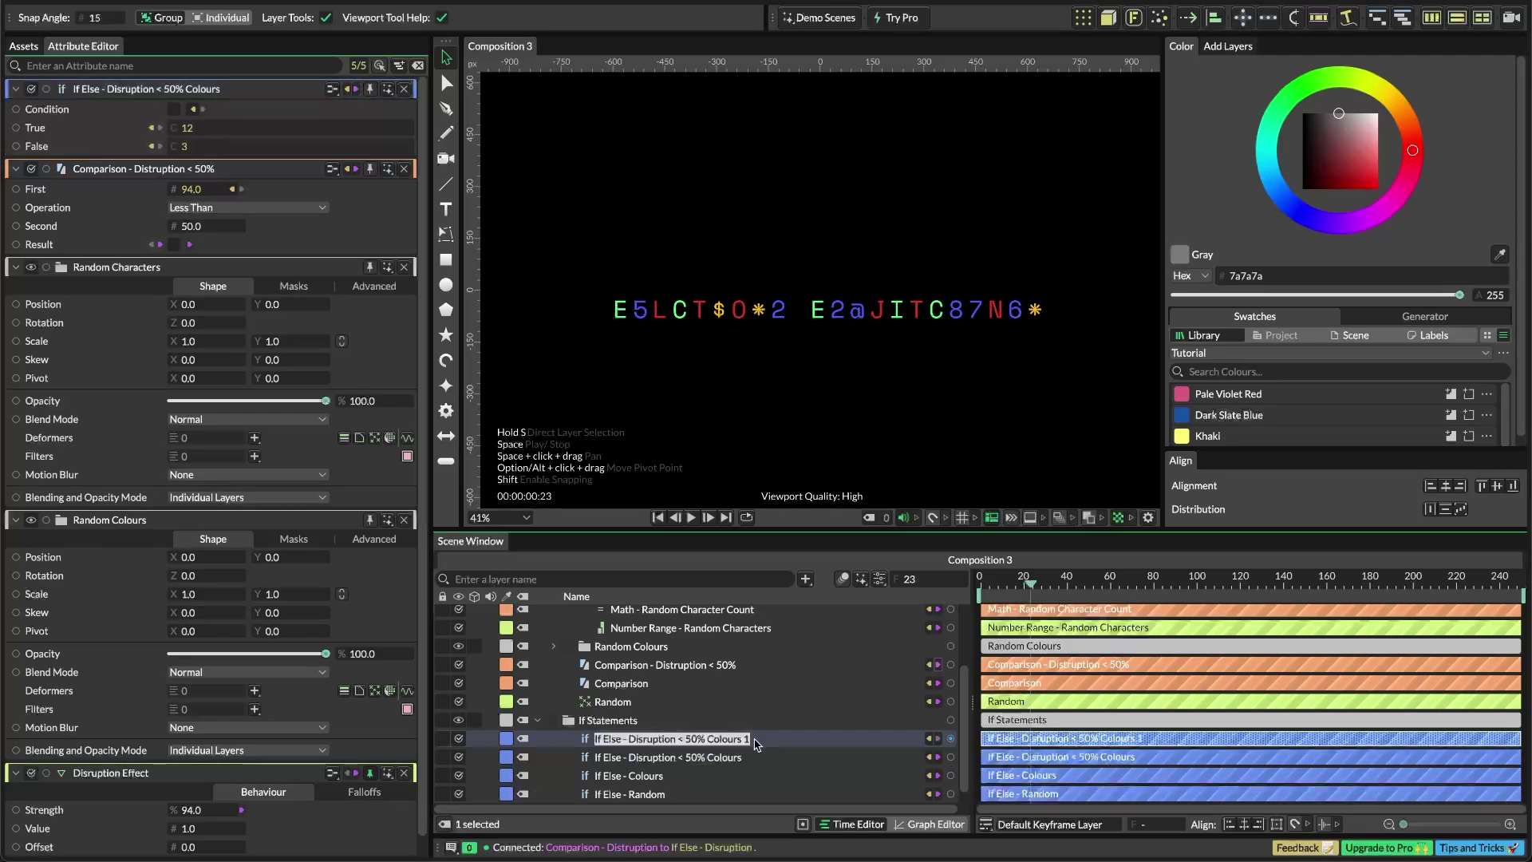
key(Right)
key(BackSpace)
key(BackSpace)
key(BackSpace)
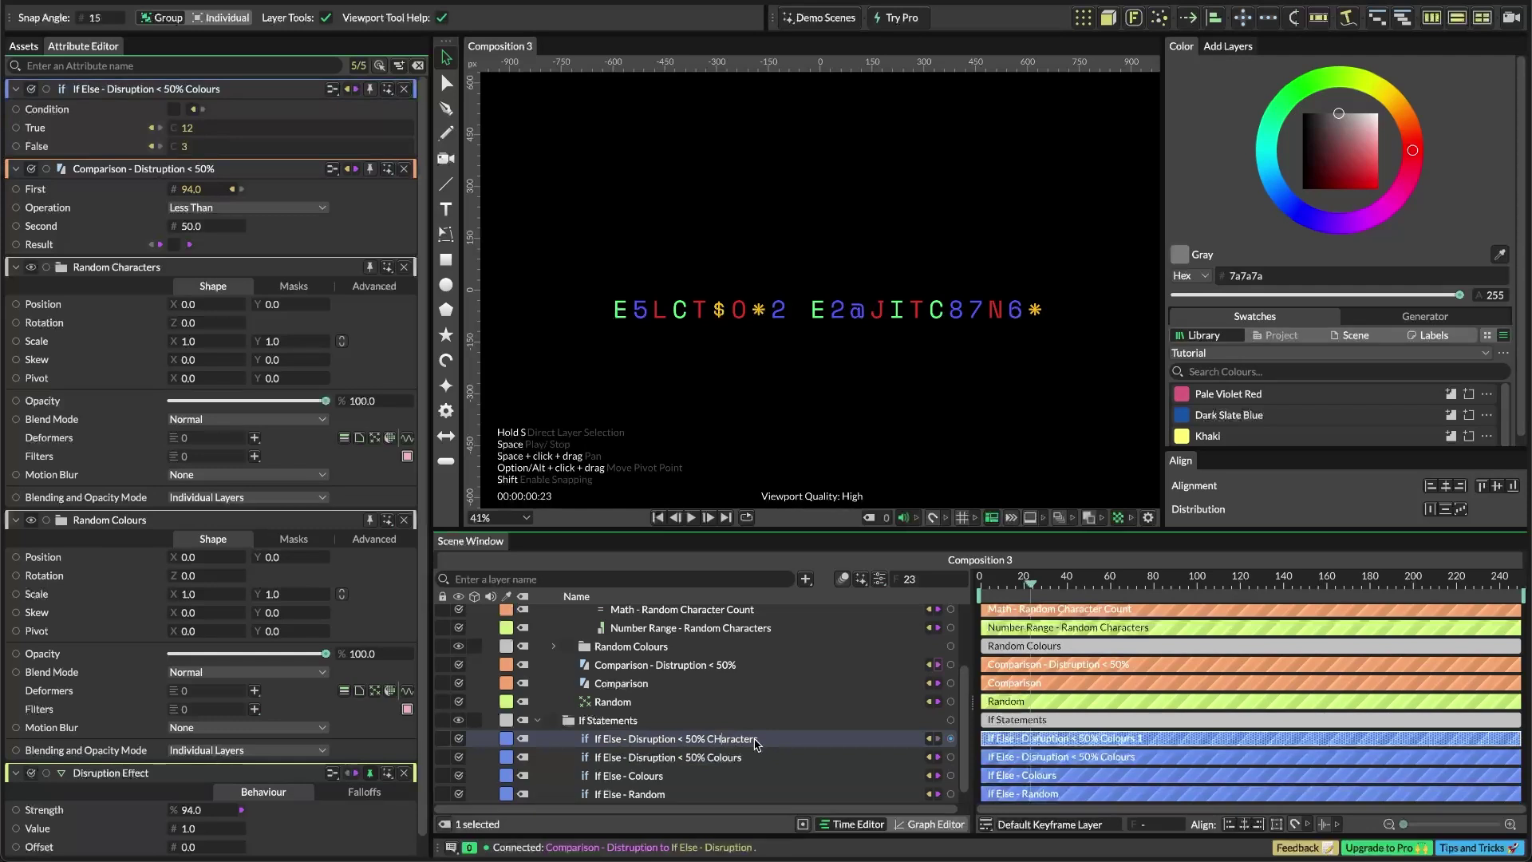
double_click(755, 744)
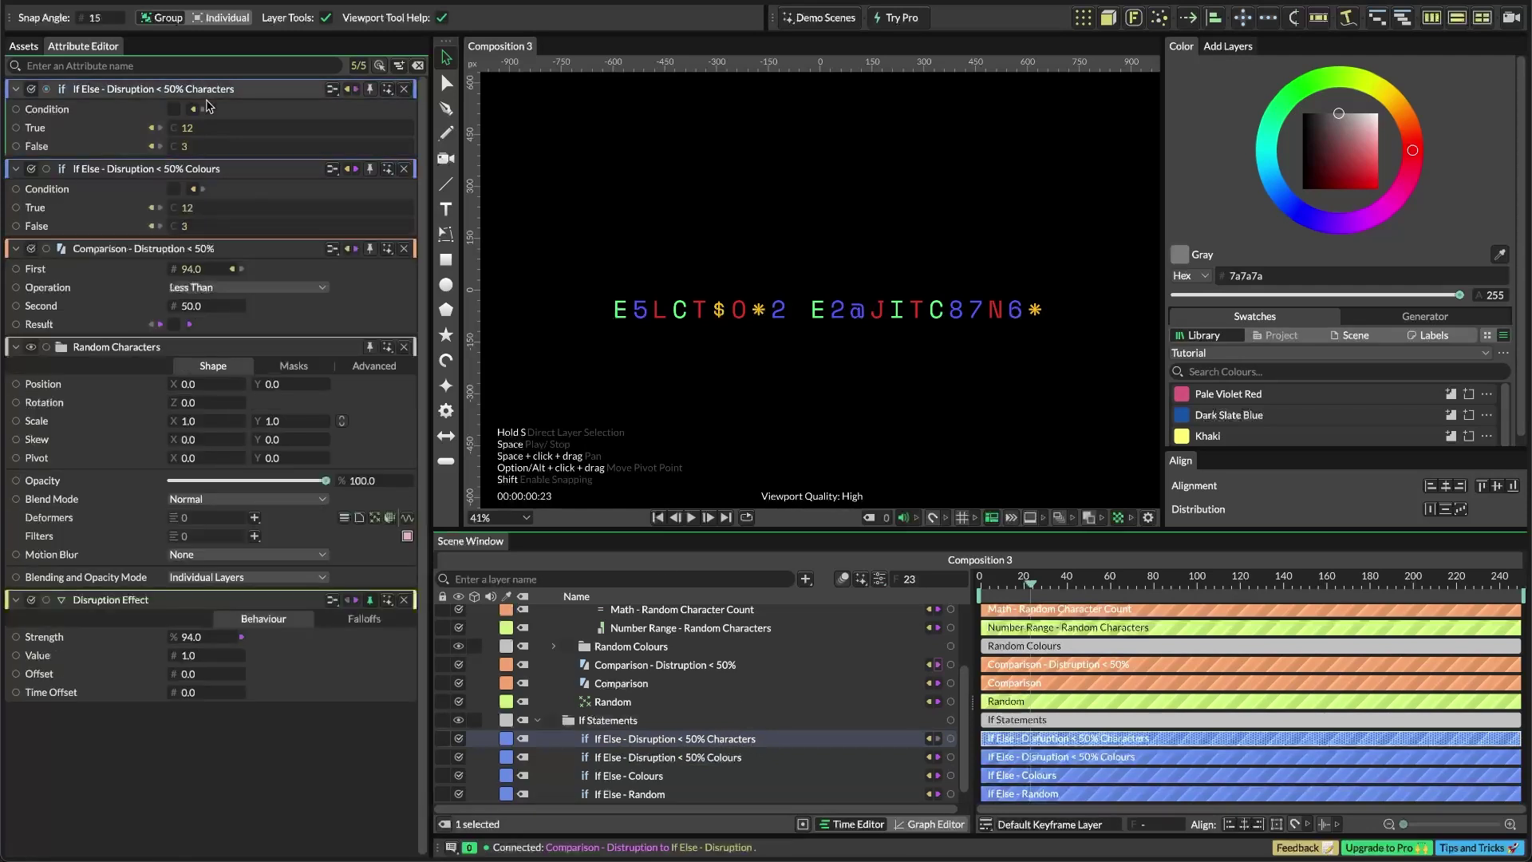
Remove the True and False connections from If Else - Disruption < 50% Characters
click(153, 127)
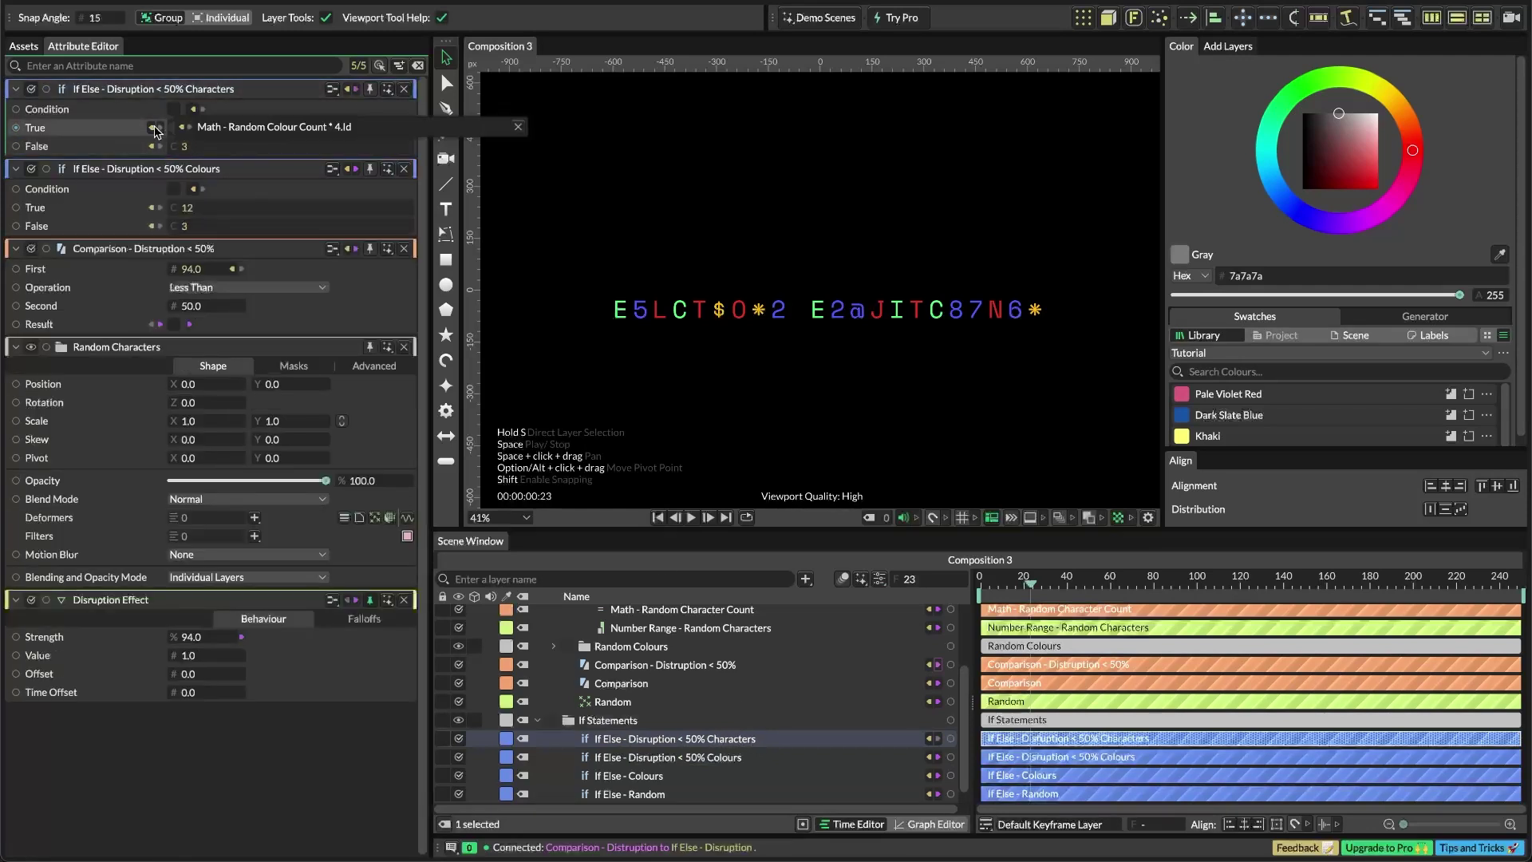
click(518, 128)
click(160, 147)
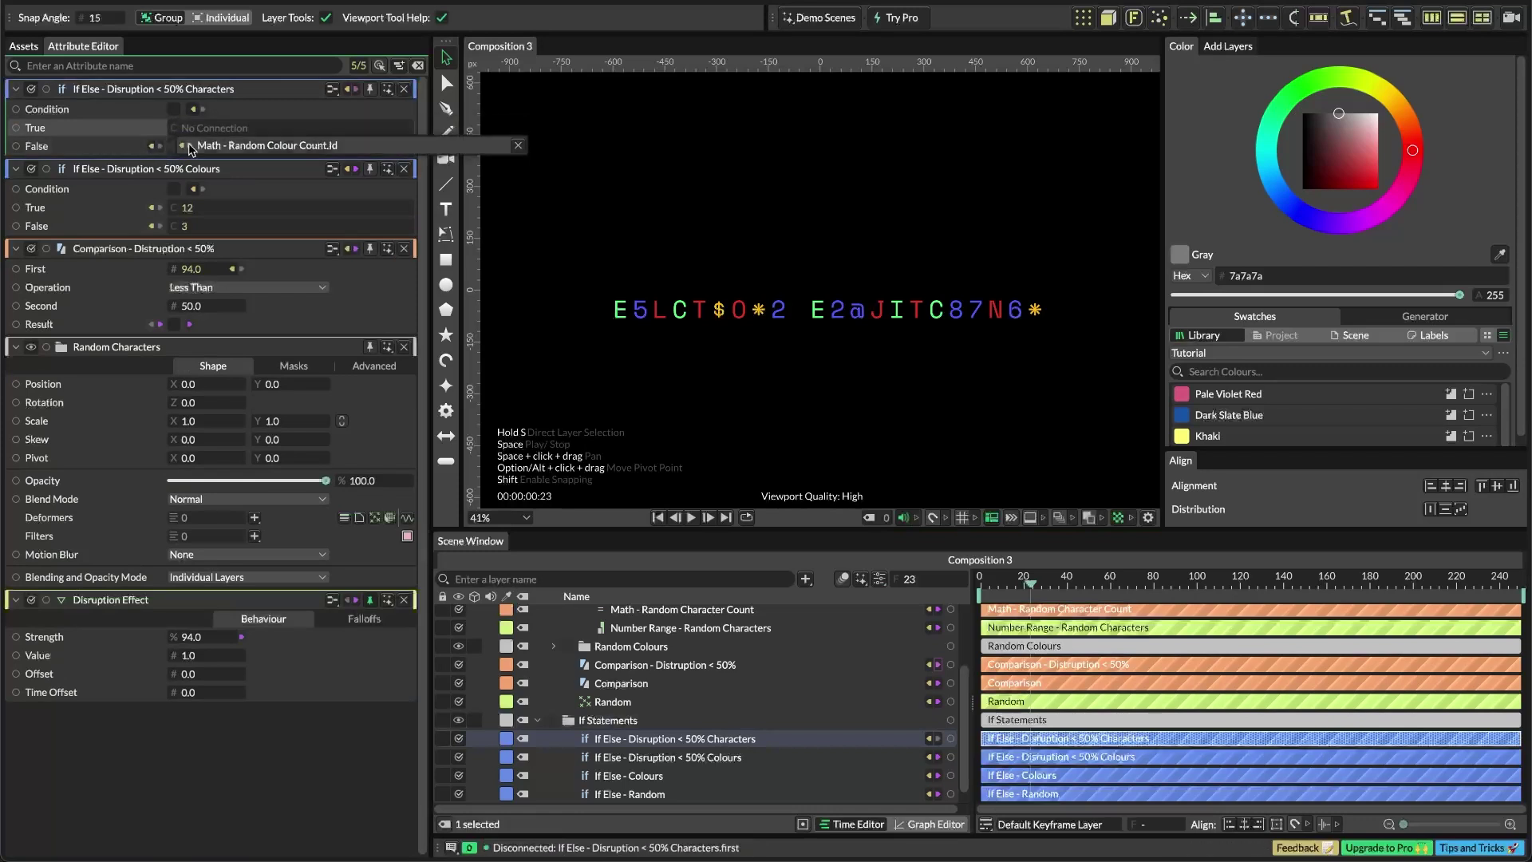
click(517, 145)
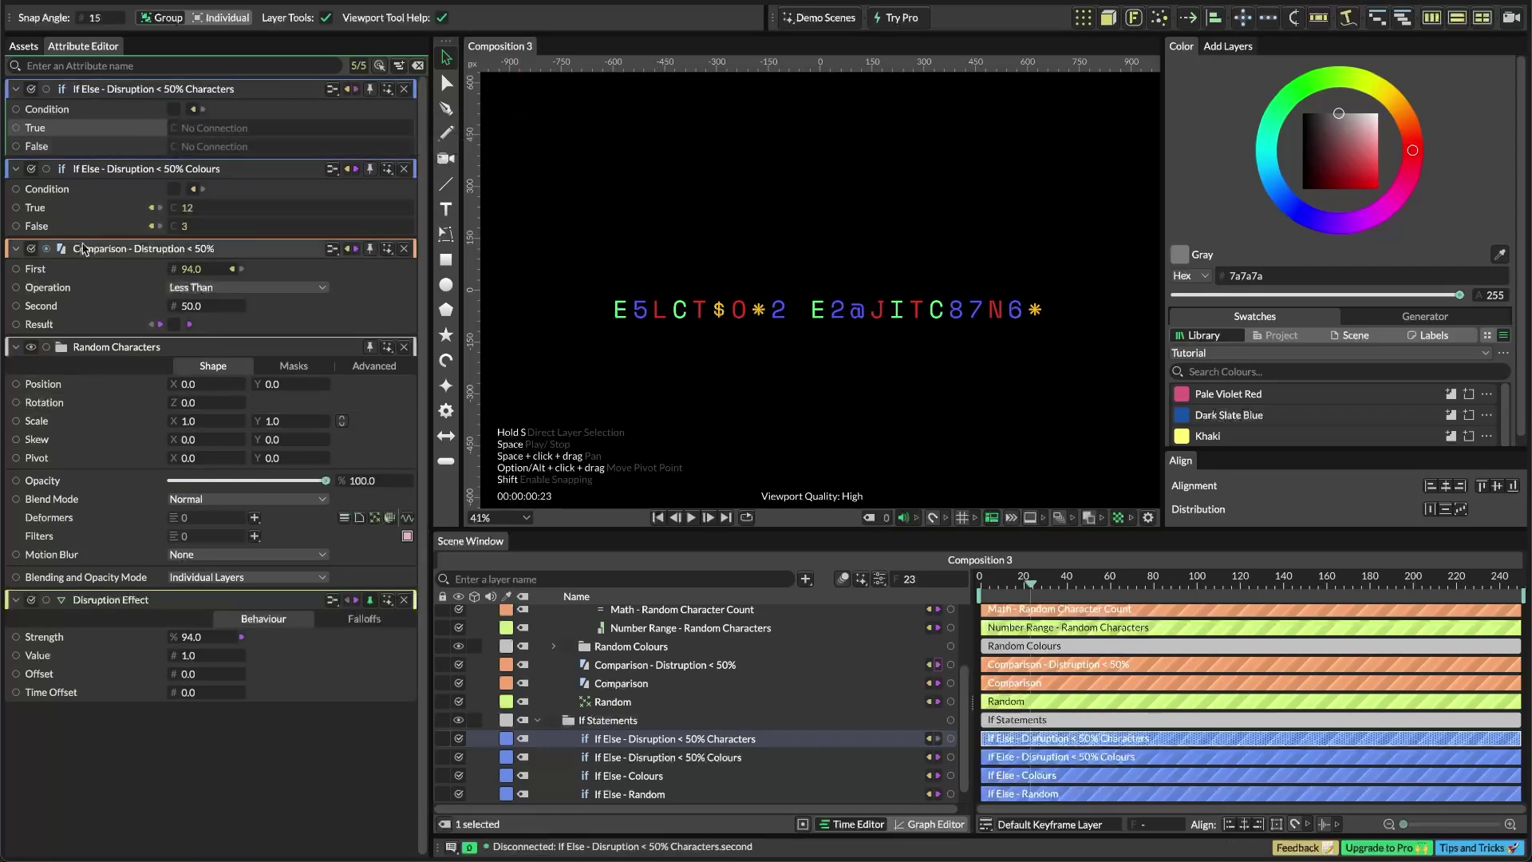
Clear the other layers from the Attribute Editor, leaving only If Else - Disruption < 50% Characters
click(404, 168)
click(403, 168)
click(403, 168)
click(404, 168)
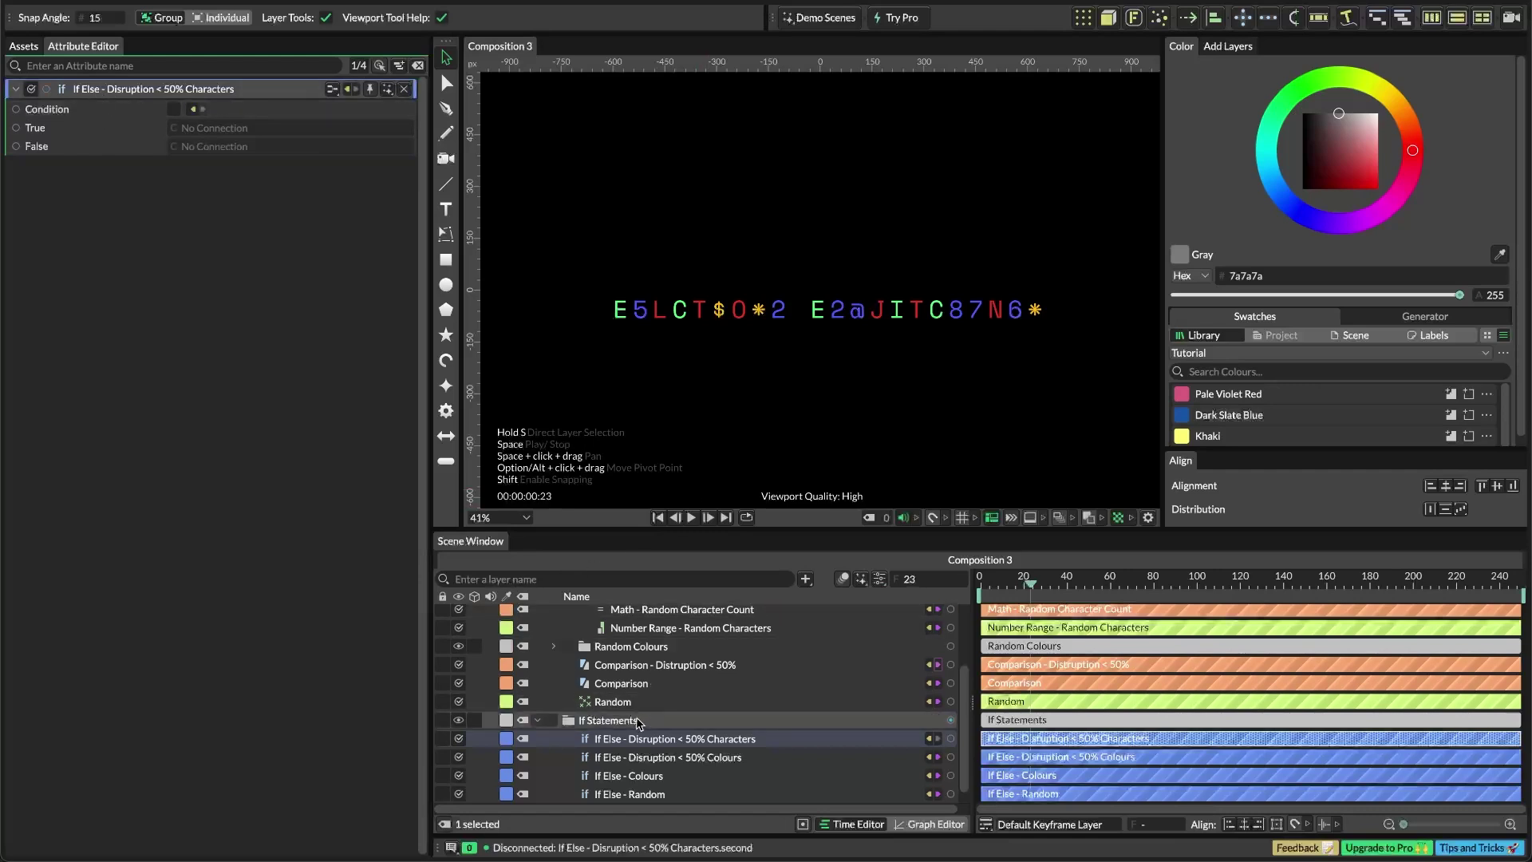
Replace the Math connection on the Maximum of Number Range - Random Characters with If Else - Disruption < 50% Characters
scroll(627, 722, up, 1)
scroll(627, 723, up, 3)
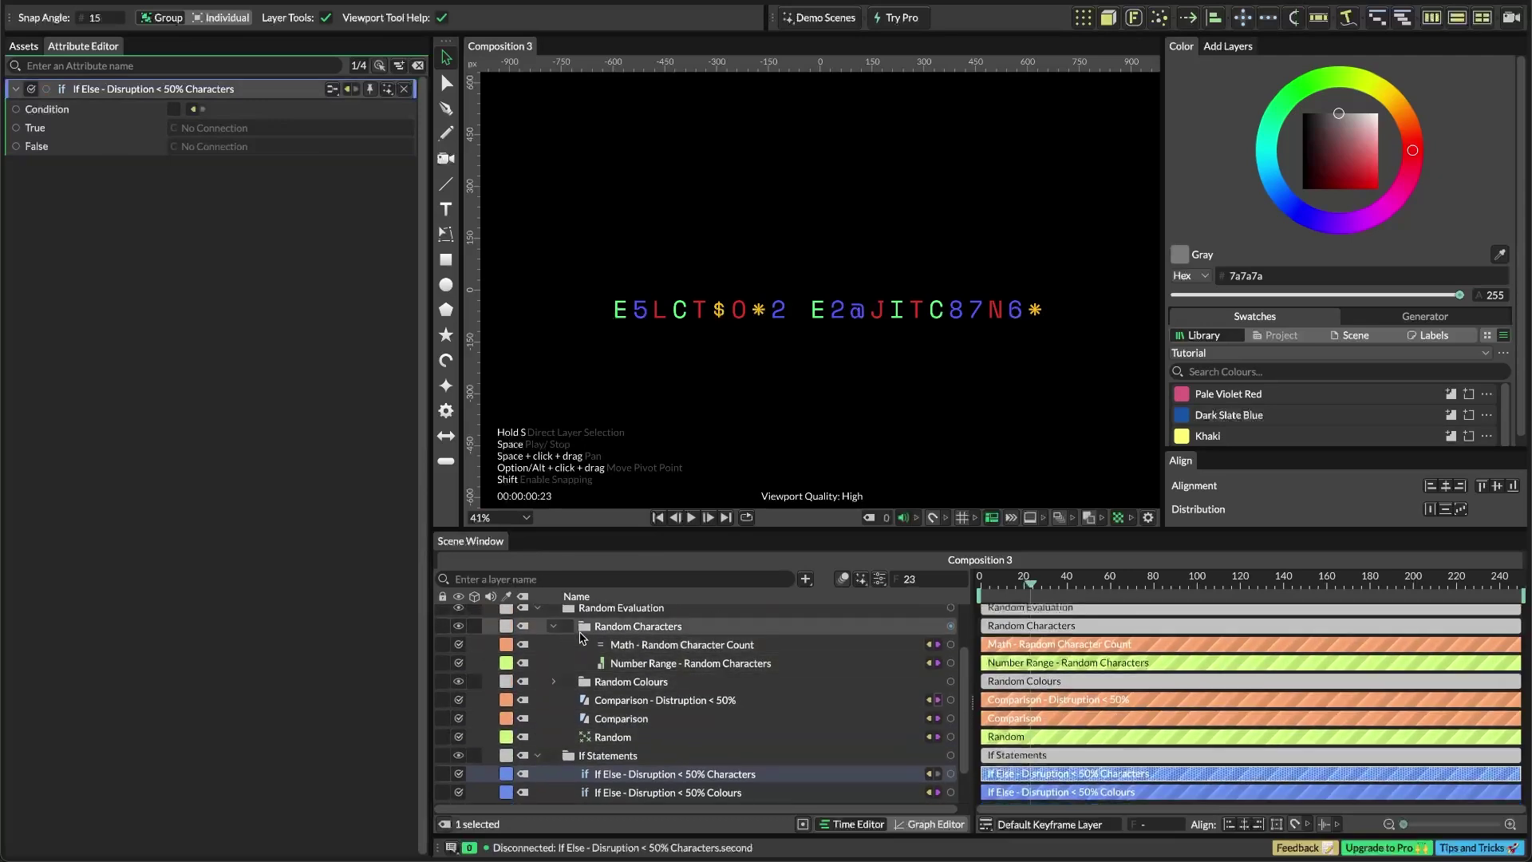
click(556, 631)
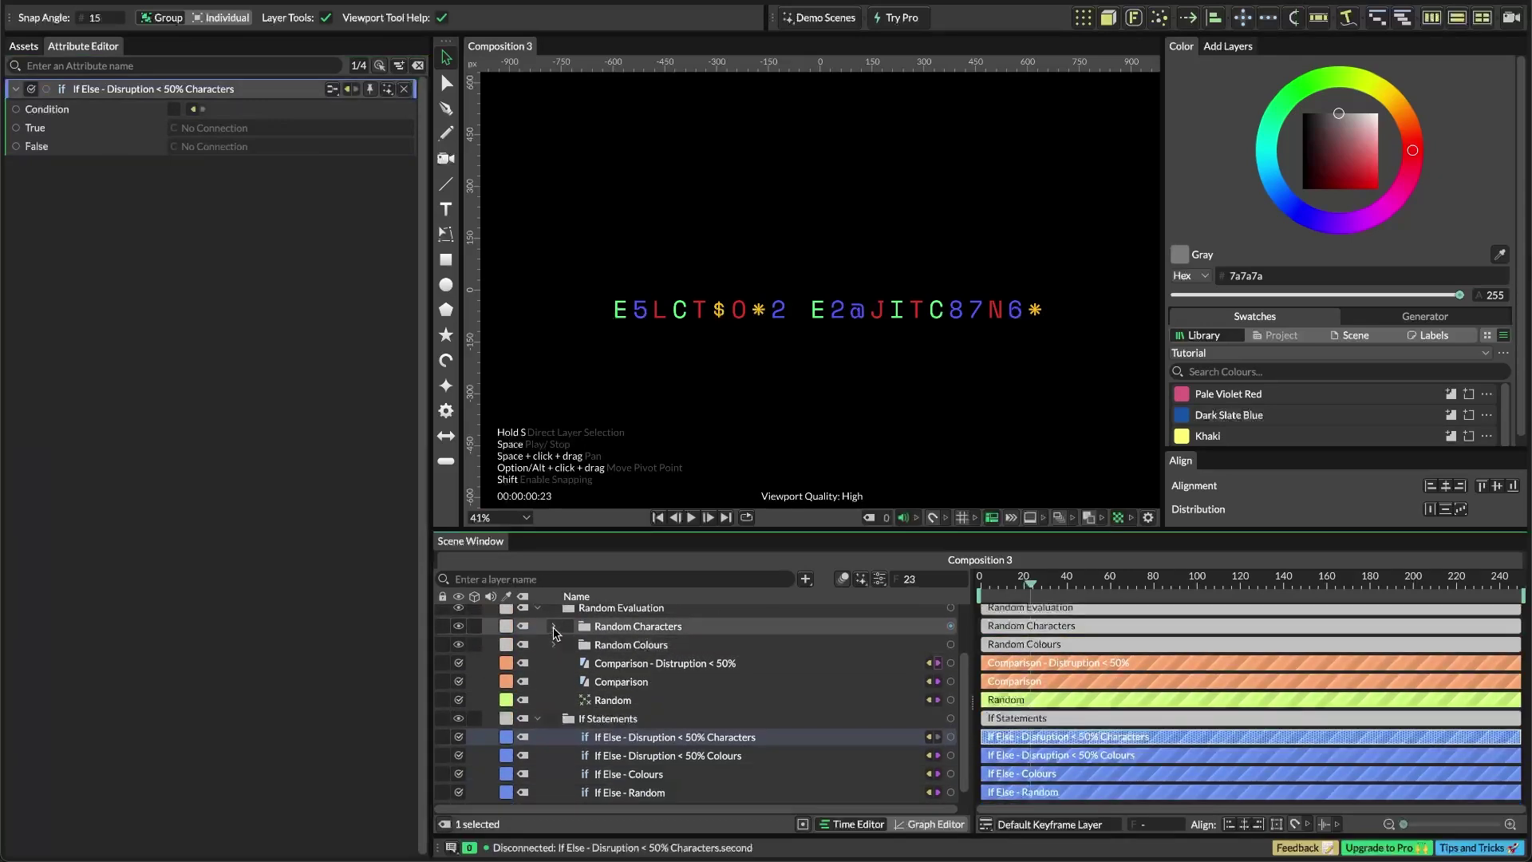
click(556, 631)
click(722, 662)
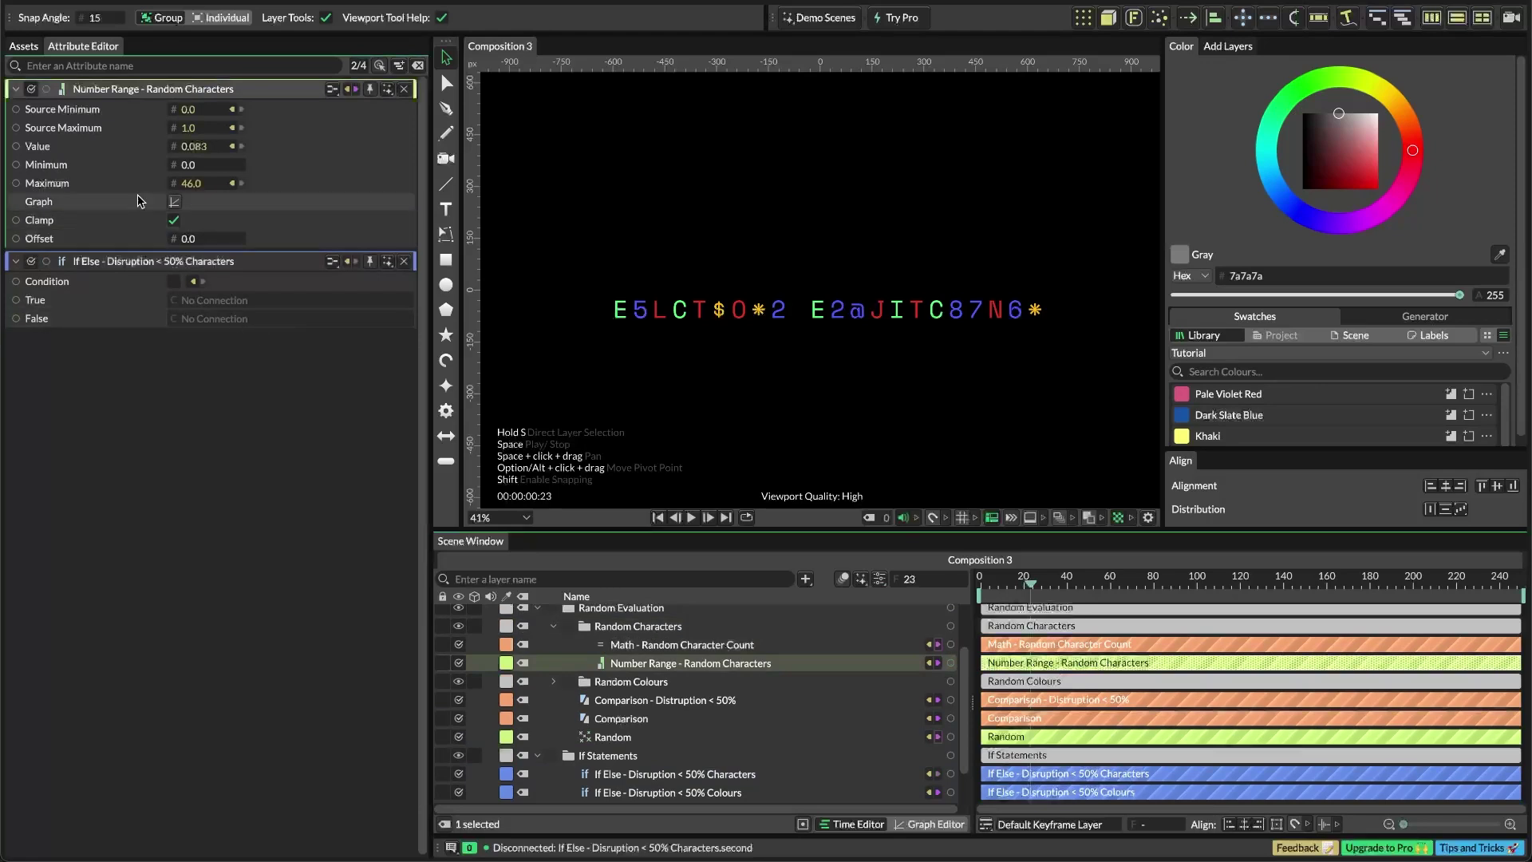
click(234, 186)
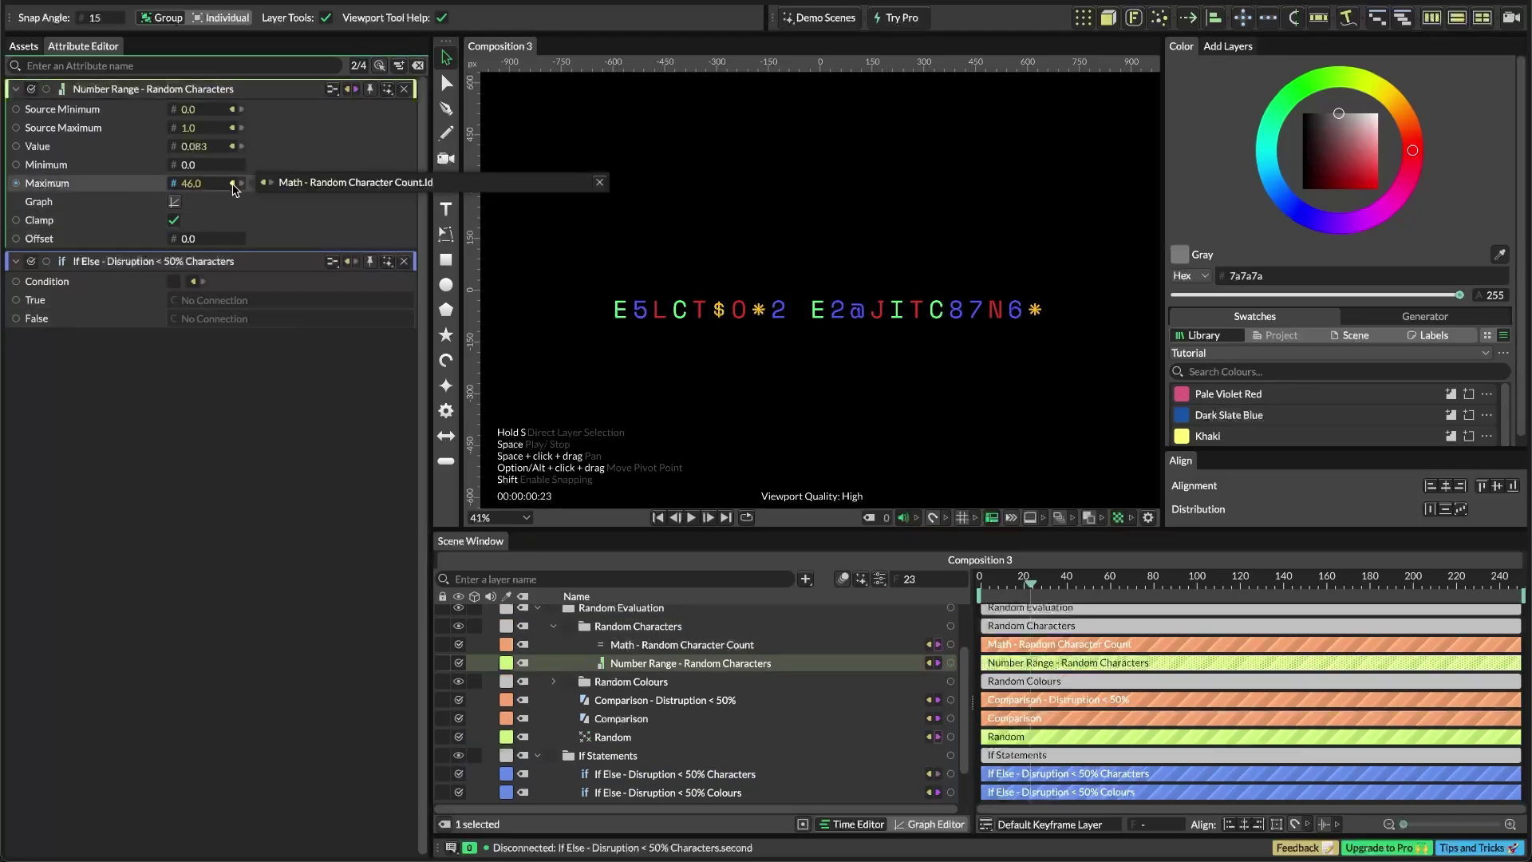
click(599, 184)
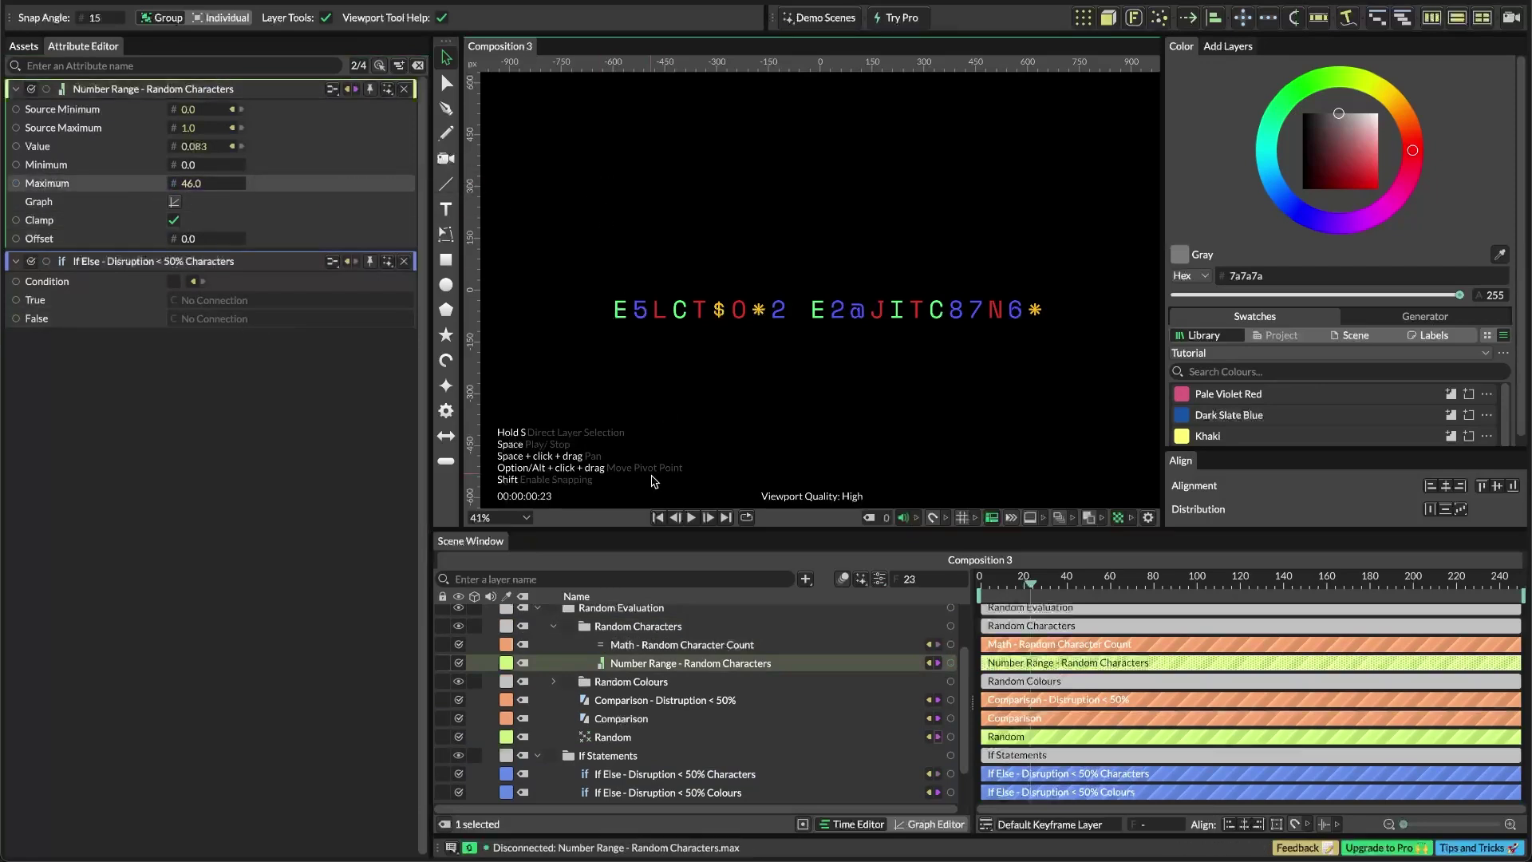
scroll(837, 690, down, 1)
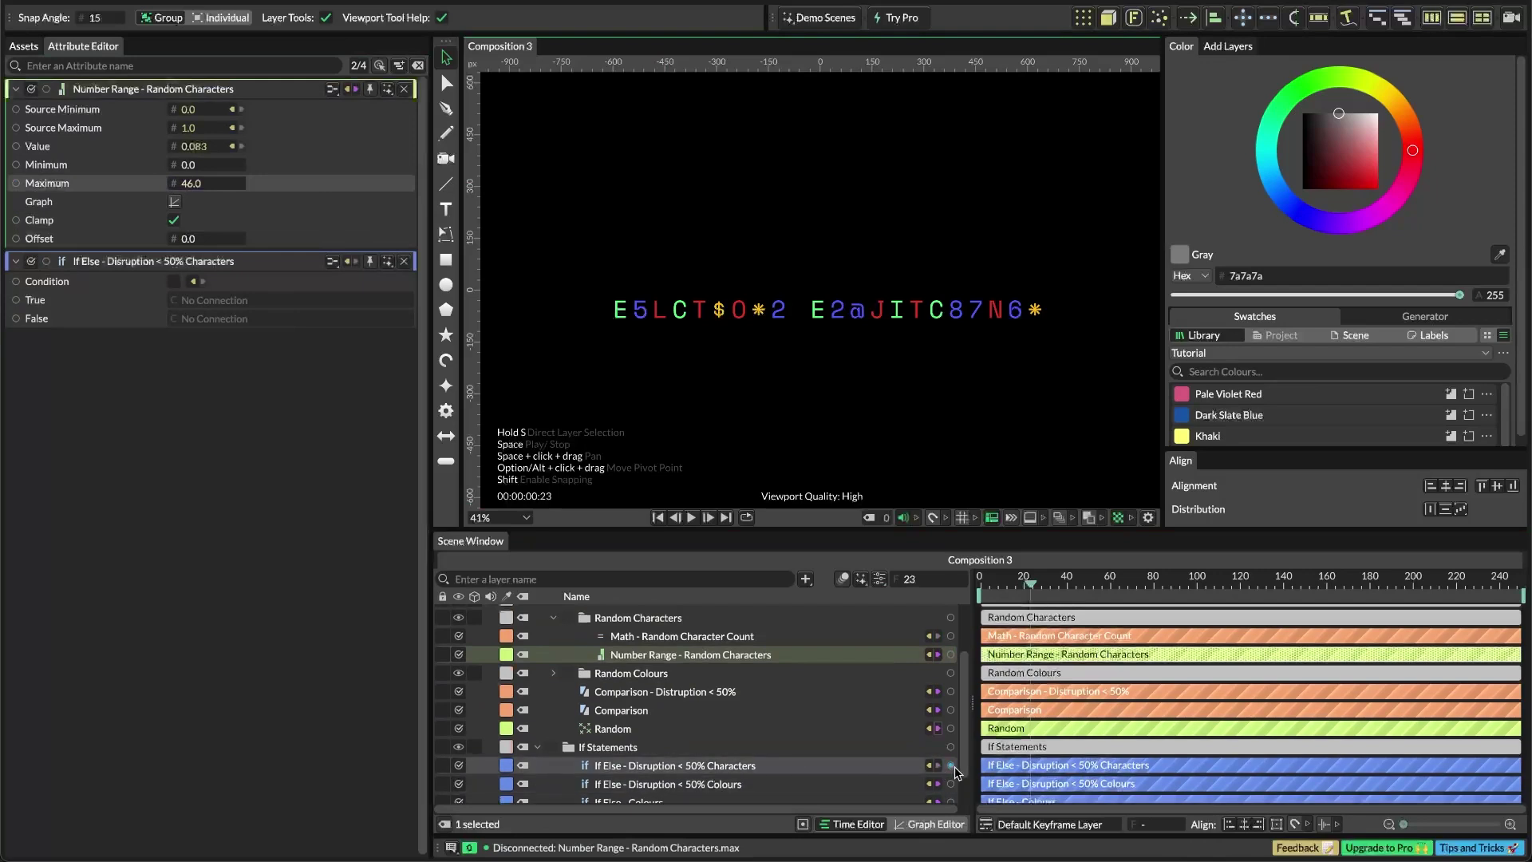
drag(950, 766, 196, 186)
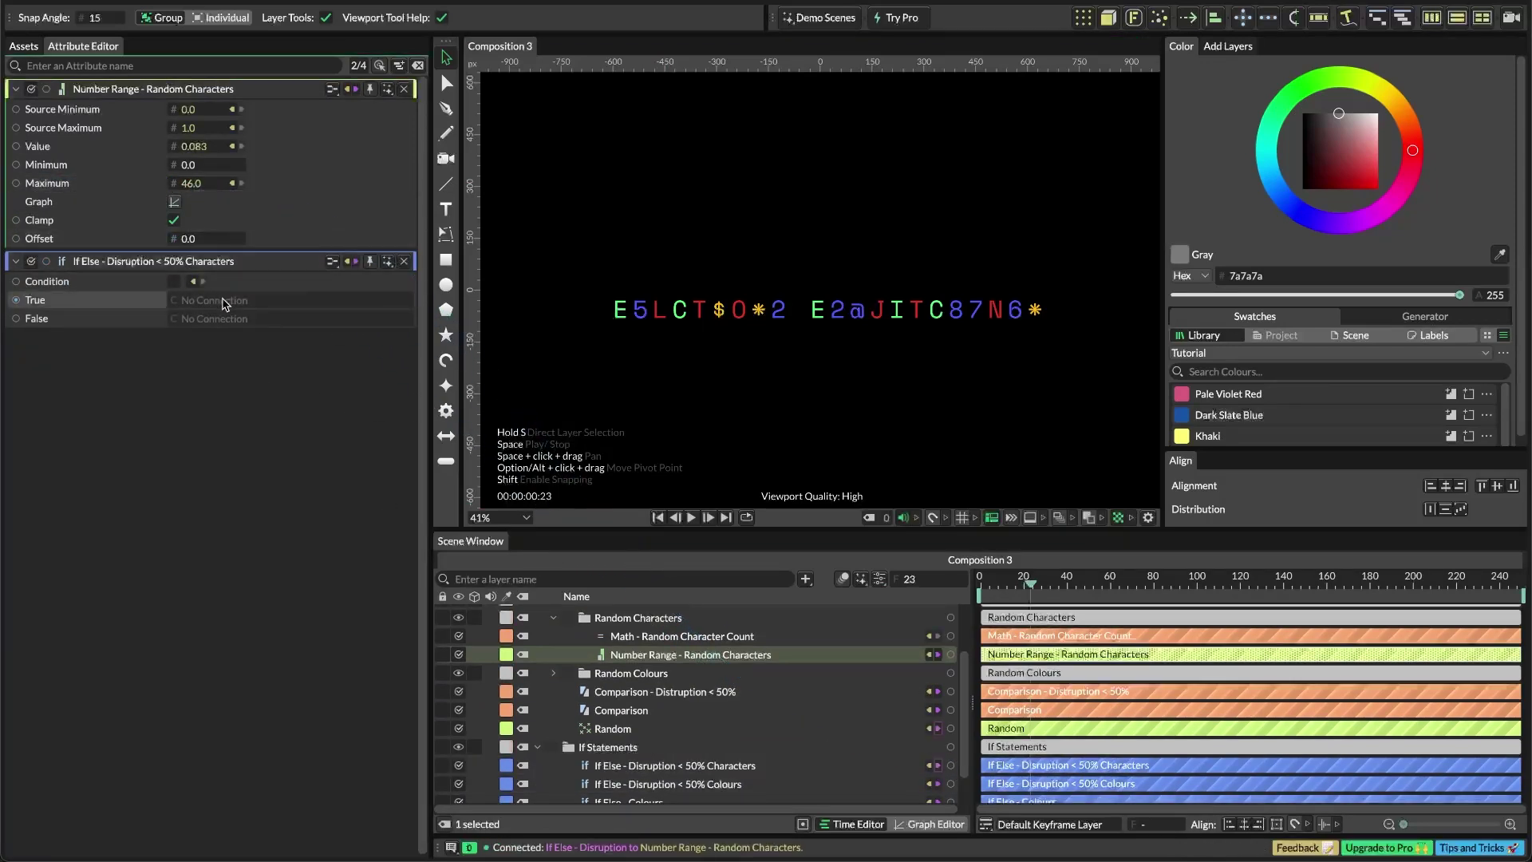
Duplicate Math - Random Character Count and name the copy Math - Random Character Count * 4
click(553, 673)
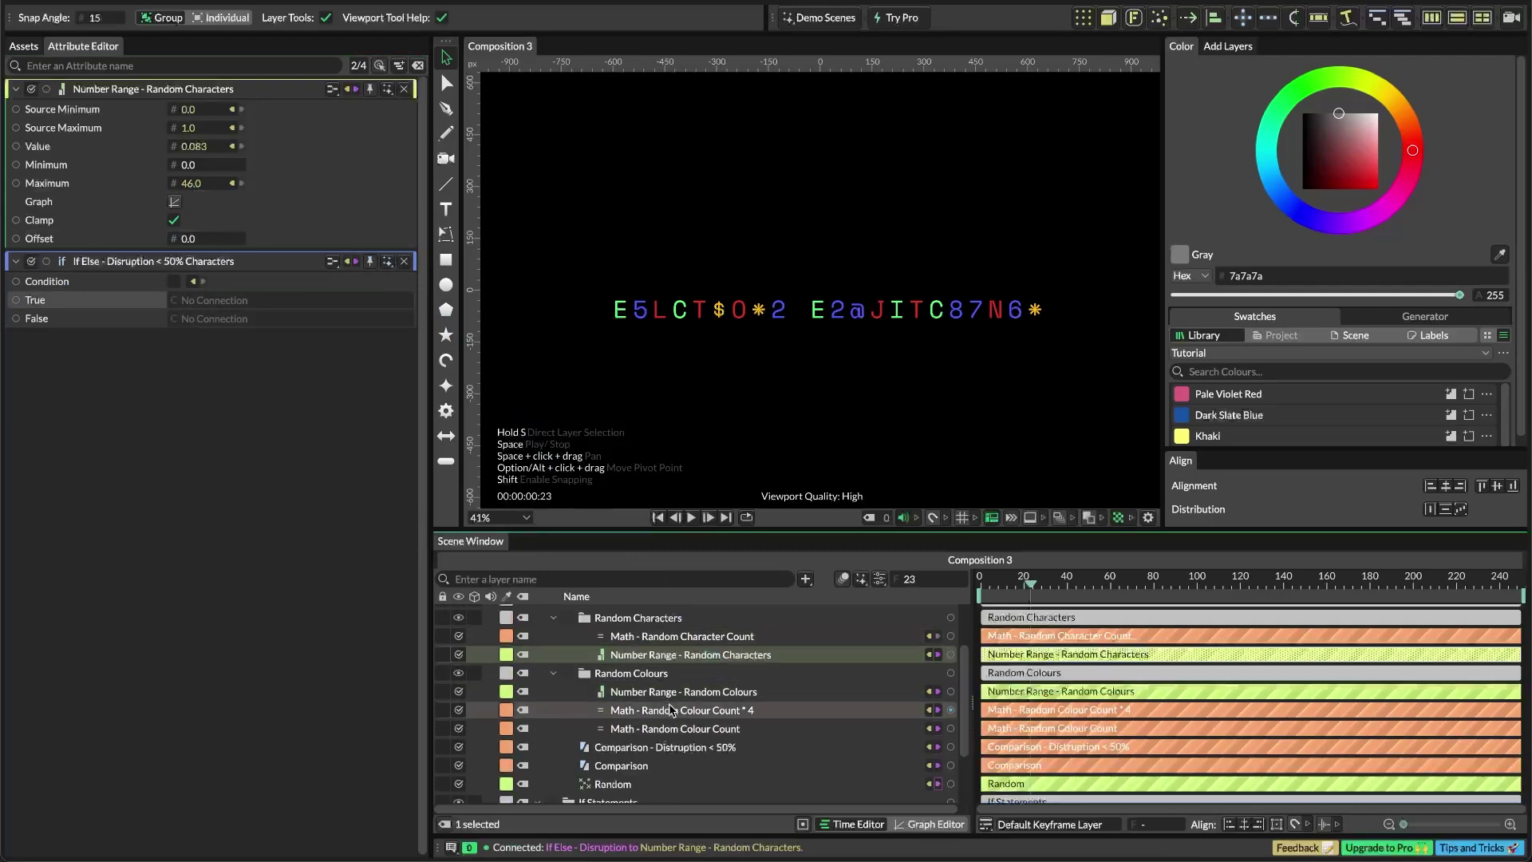
click(688, 638)
key(ctrl+d)
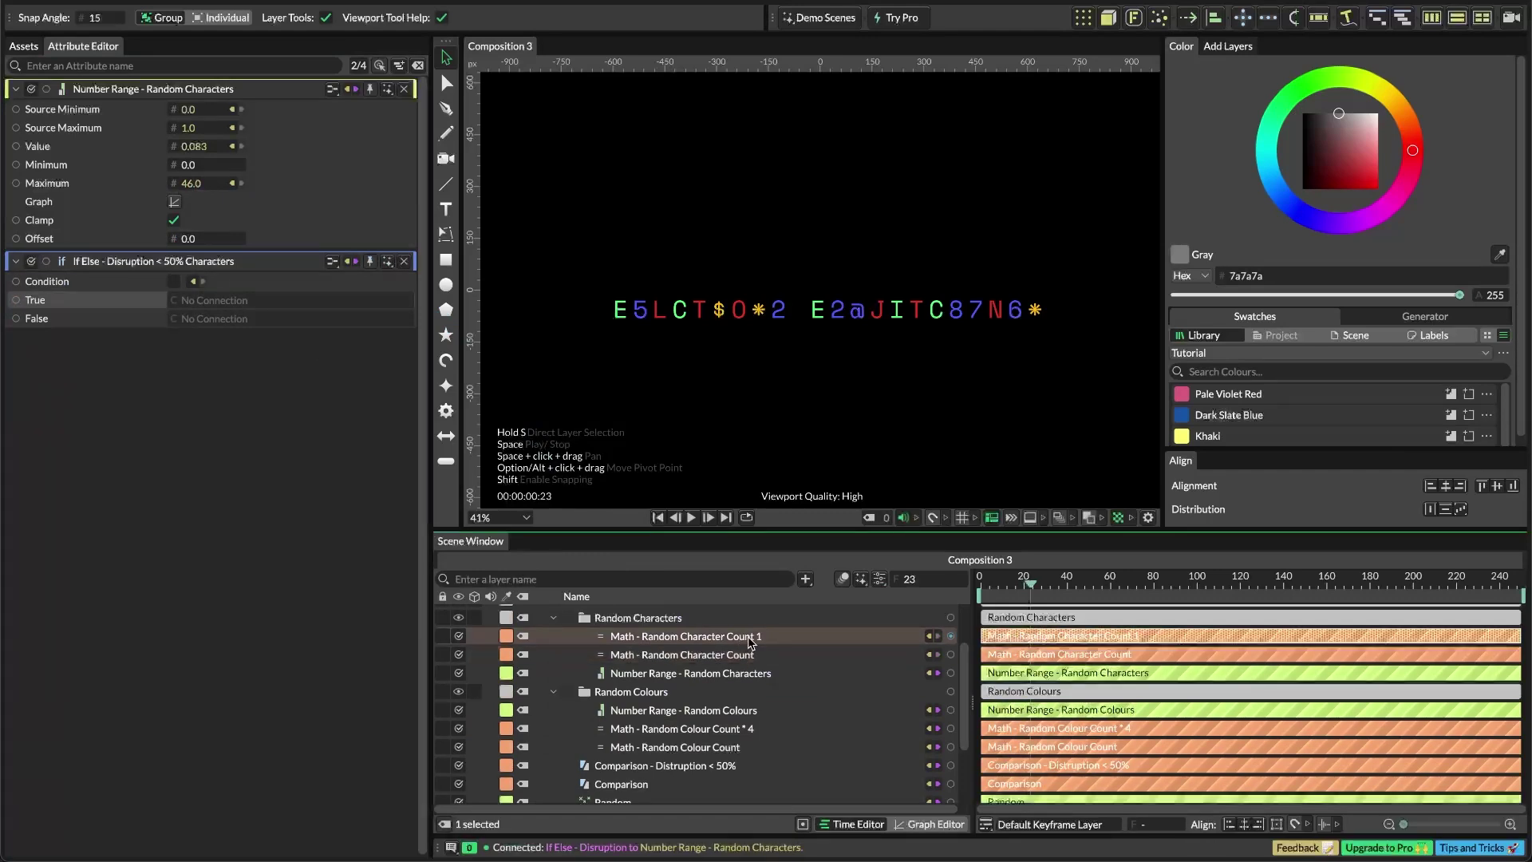
double_click(749, 641)
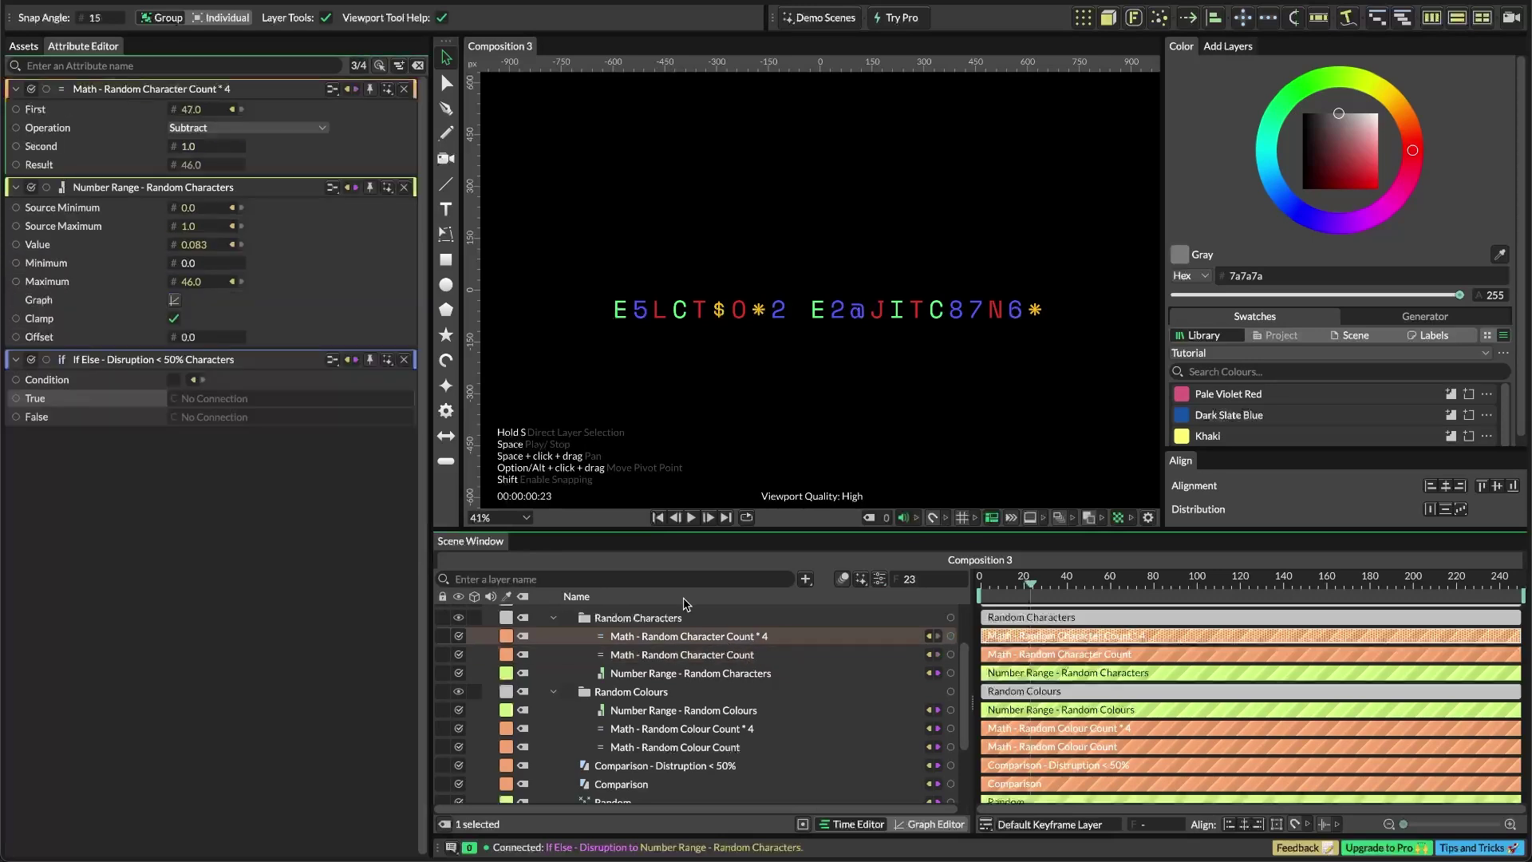
Connect Math - Random Character Count * 4 to the First value of Math - Random Character Count and set that layer to Multiply by 4
click(737, 656)
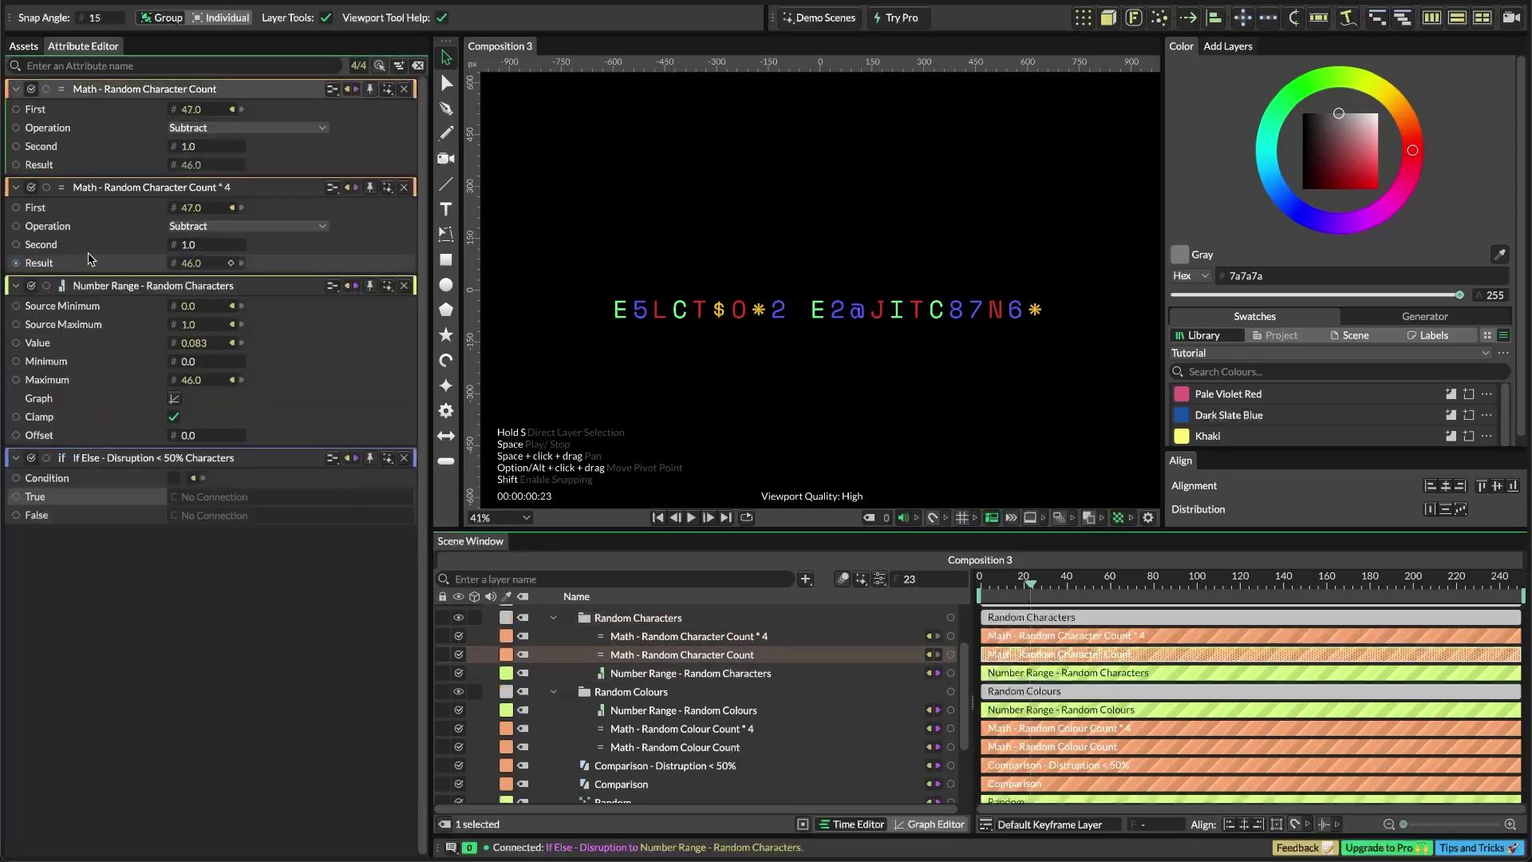
drag(46, 187, 191, 110)
click(285, 142)
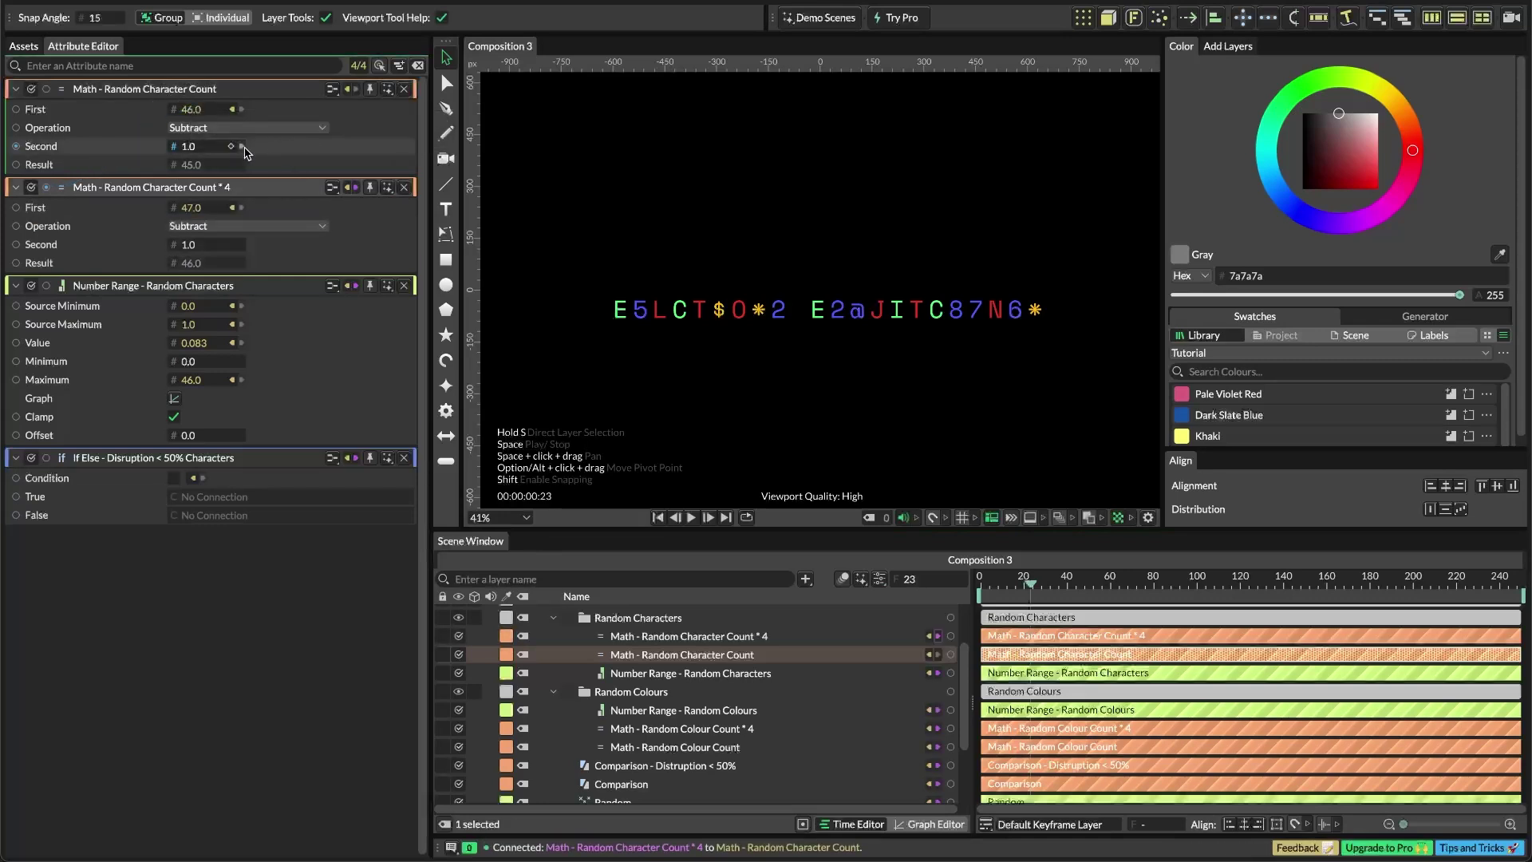
click(199, 128)
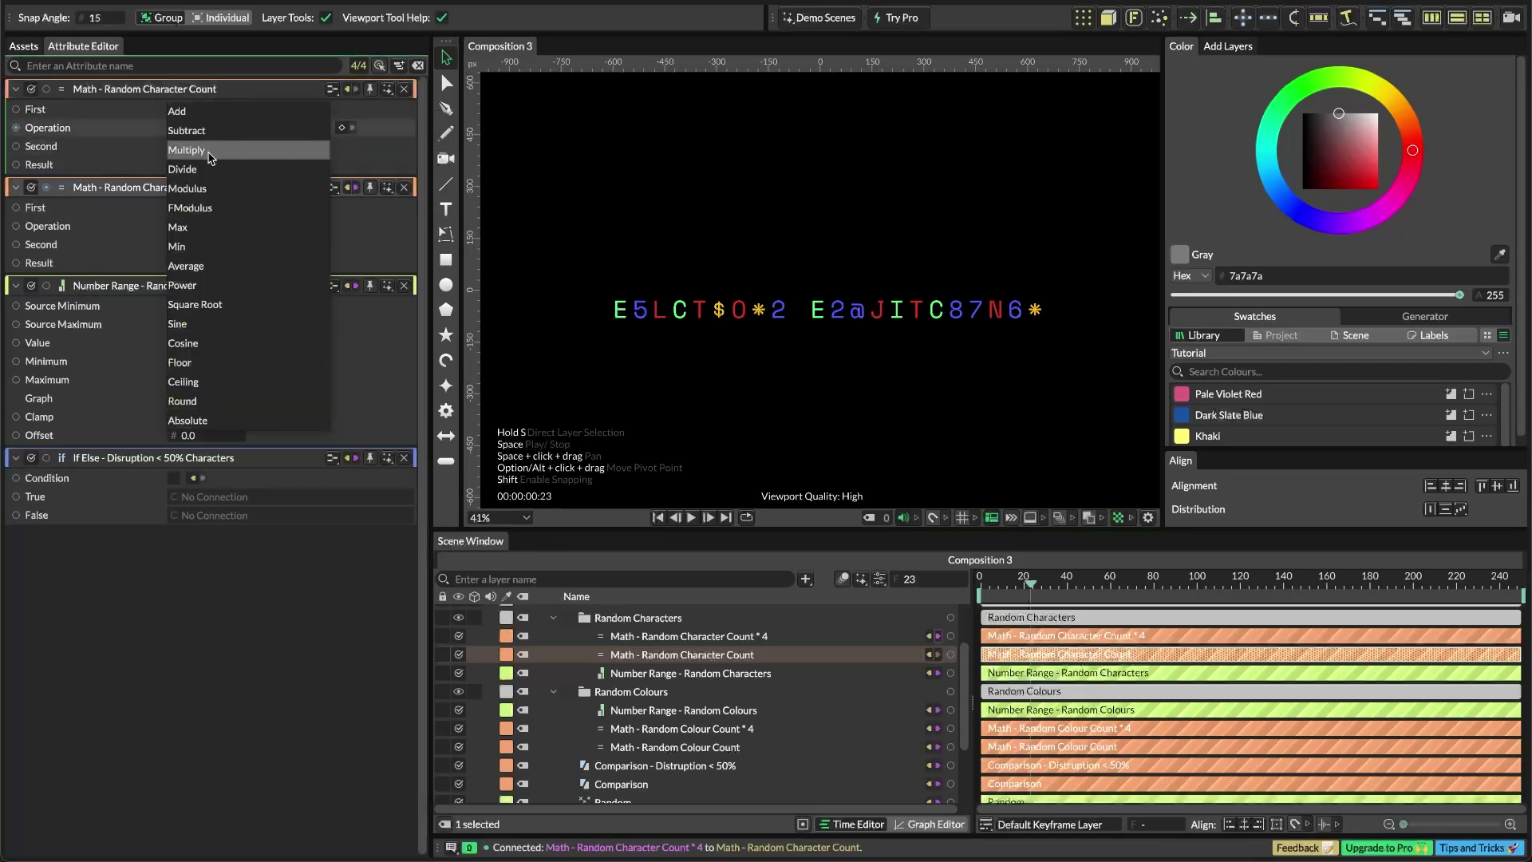
click(205, 147)
click(217, 148)
text(4)
key(Return)
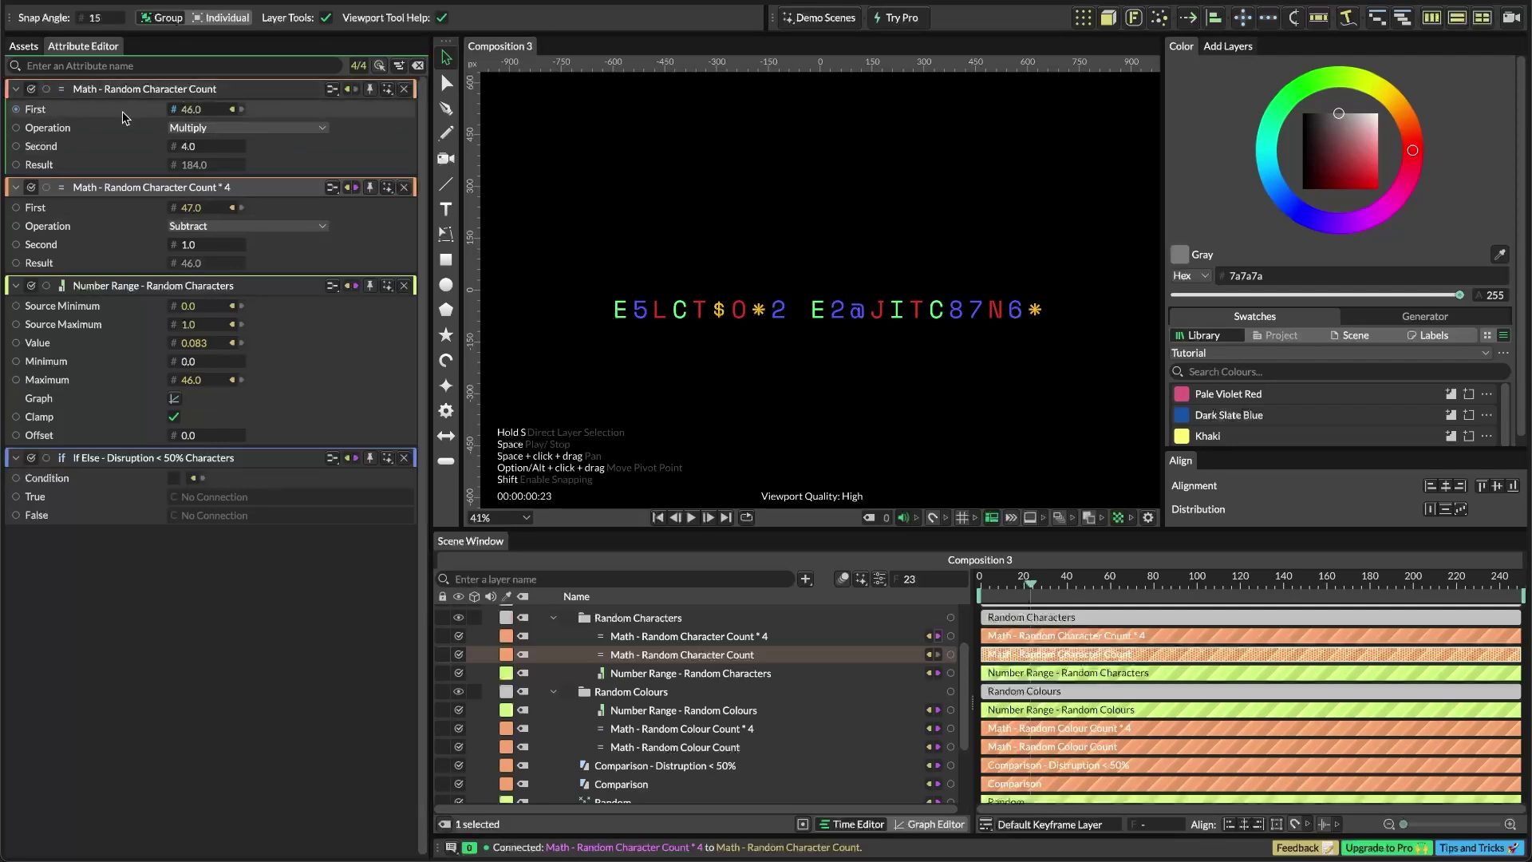
Connect Math - Random Character Count to True and Math - Random Character Count * 4 to False on the Characters If Else
drag(47, 88, 224, 496)
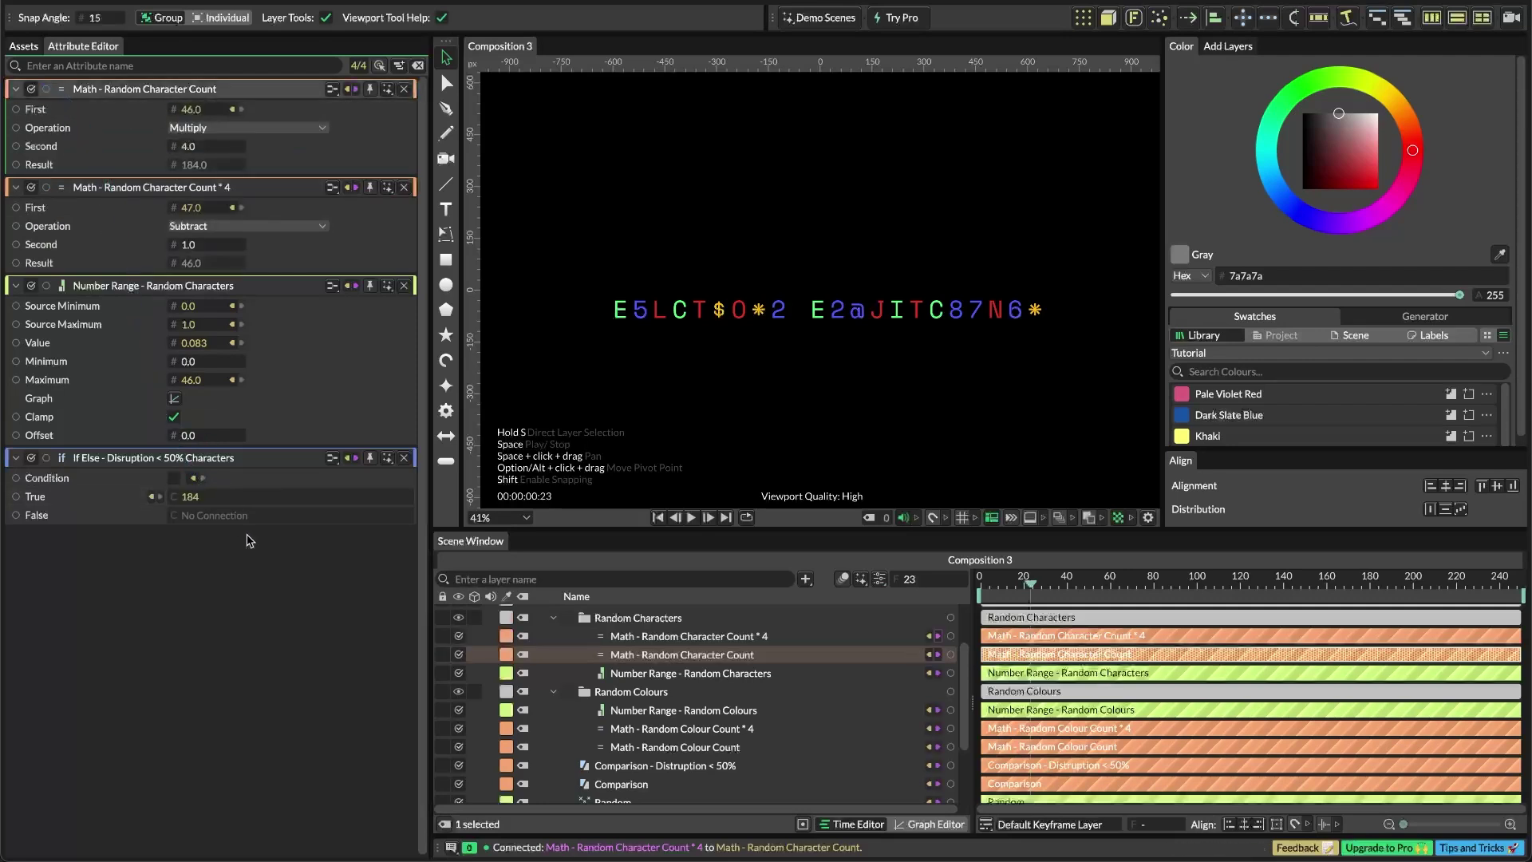
drag(45, 188, 212, 518)
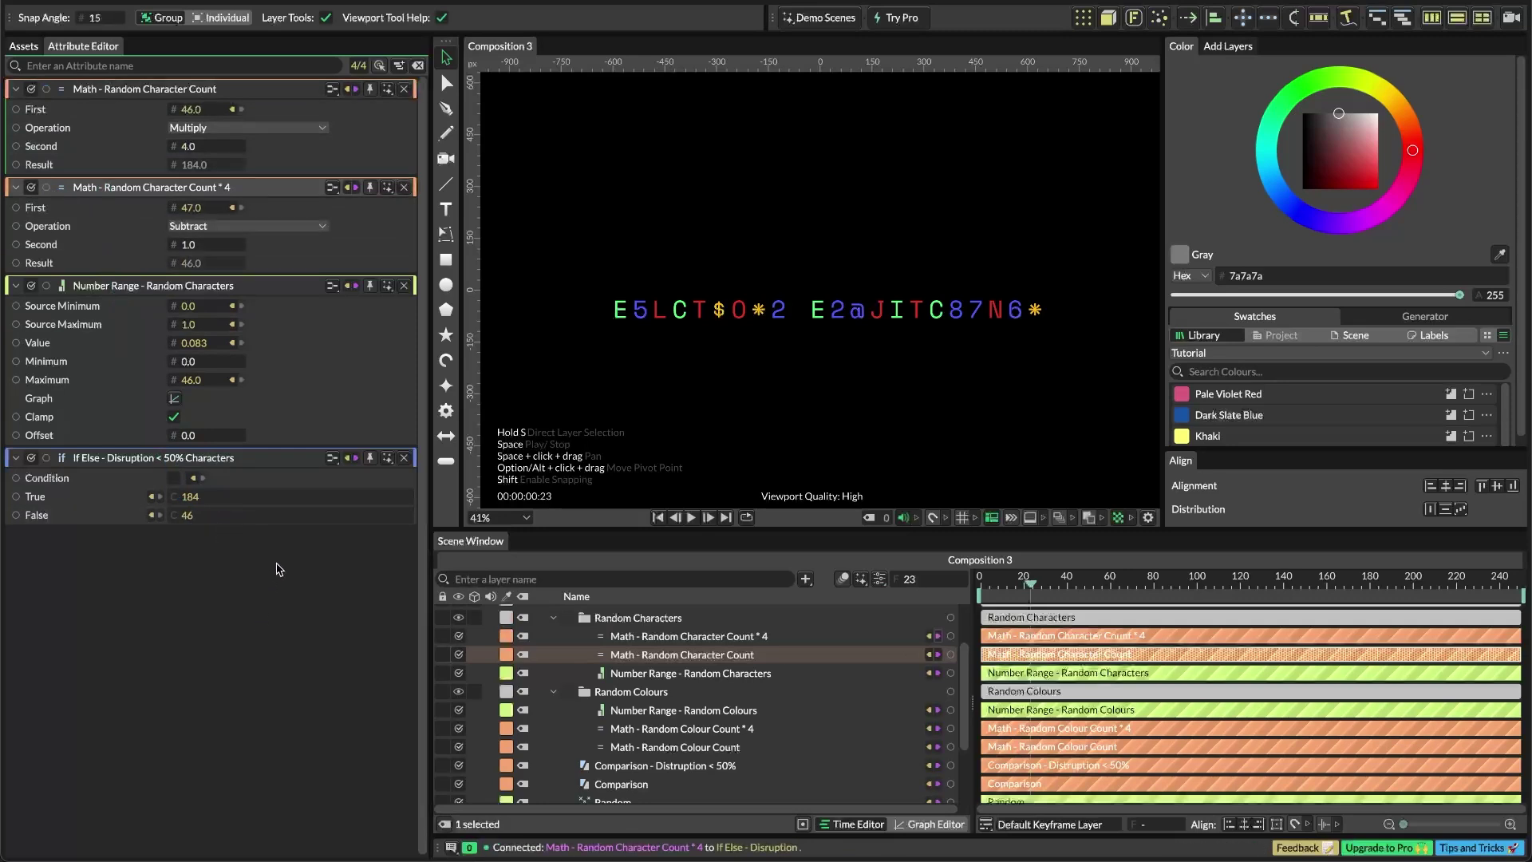
Clear all layers from the Attribute Editor and collapse the Random Characters, Random Colours and If Statements groups
click(404, 457)
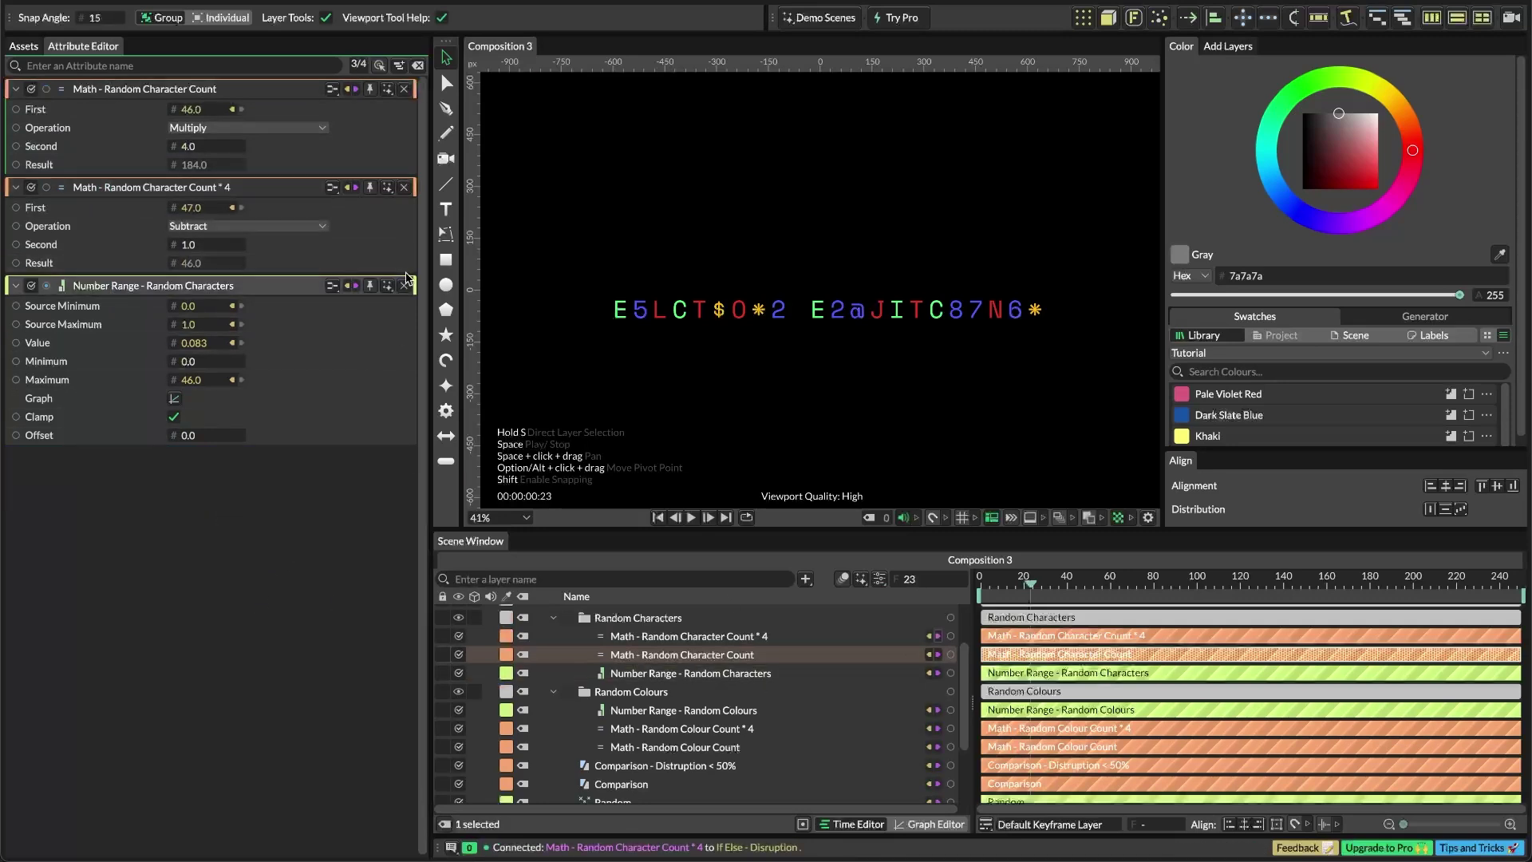
click(404, 285)
click(403, 187)
click(404, 89)
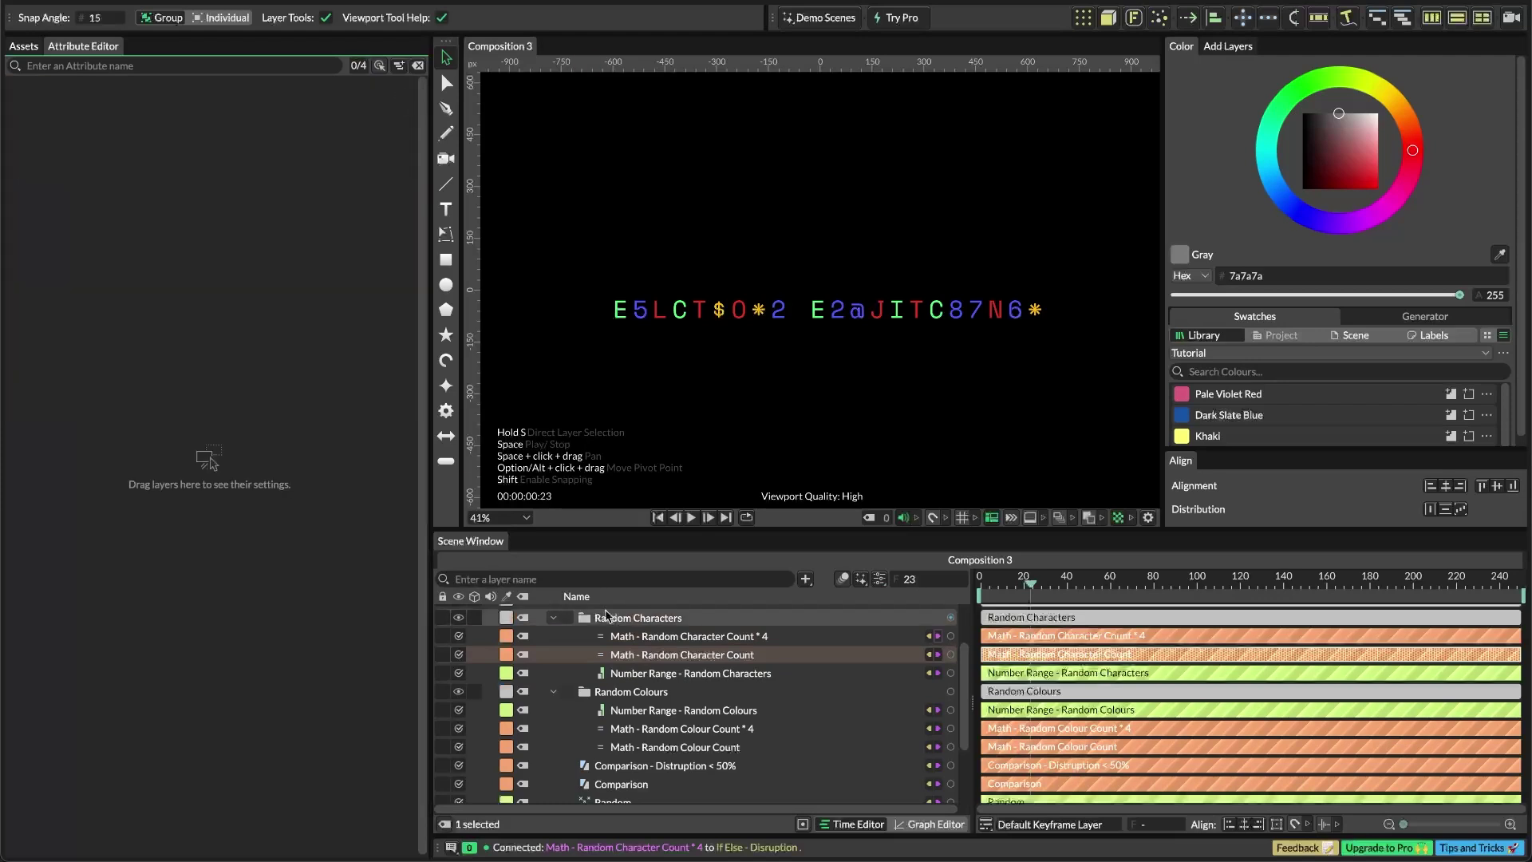
click(553, 617)
click(553, 635)
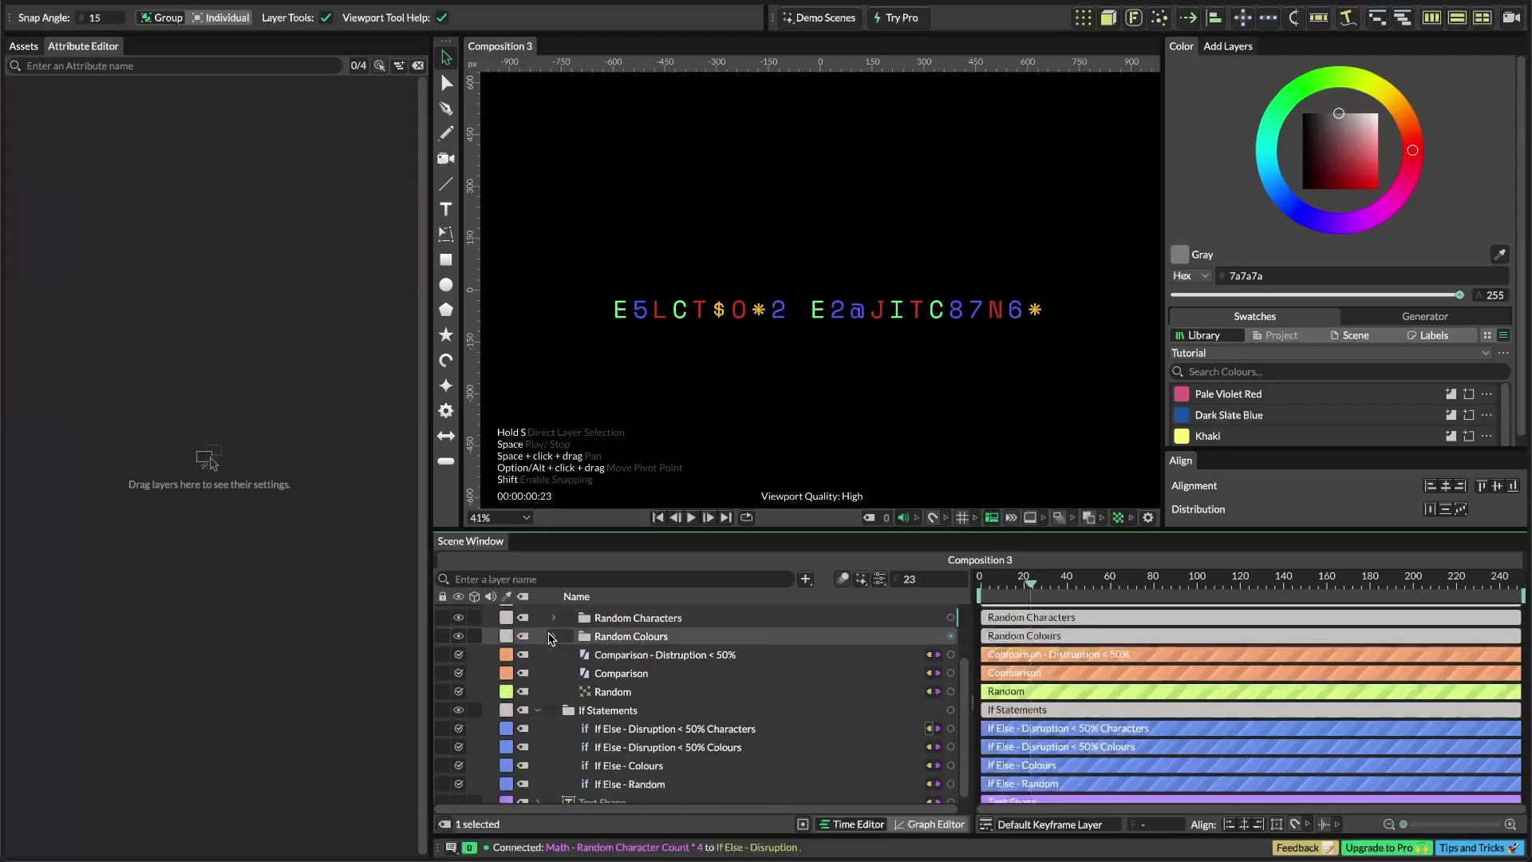
click(538, 715)
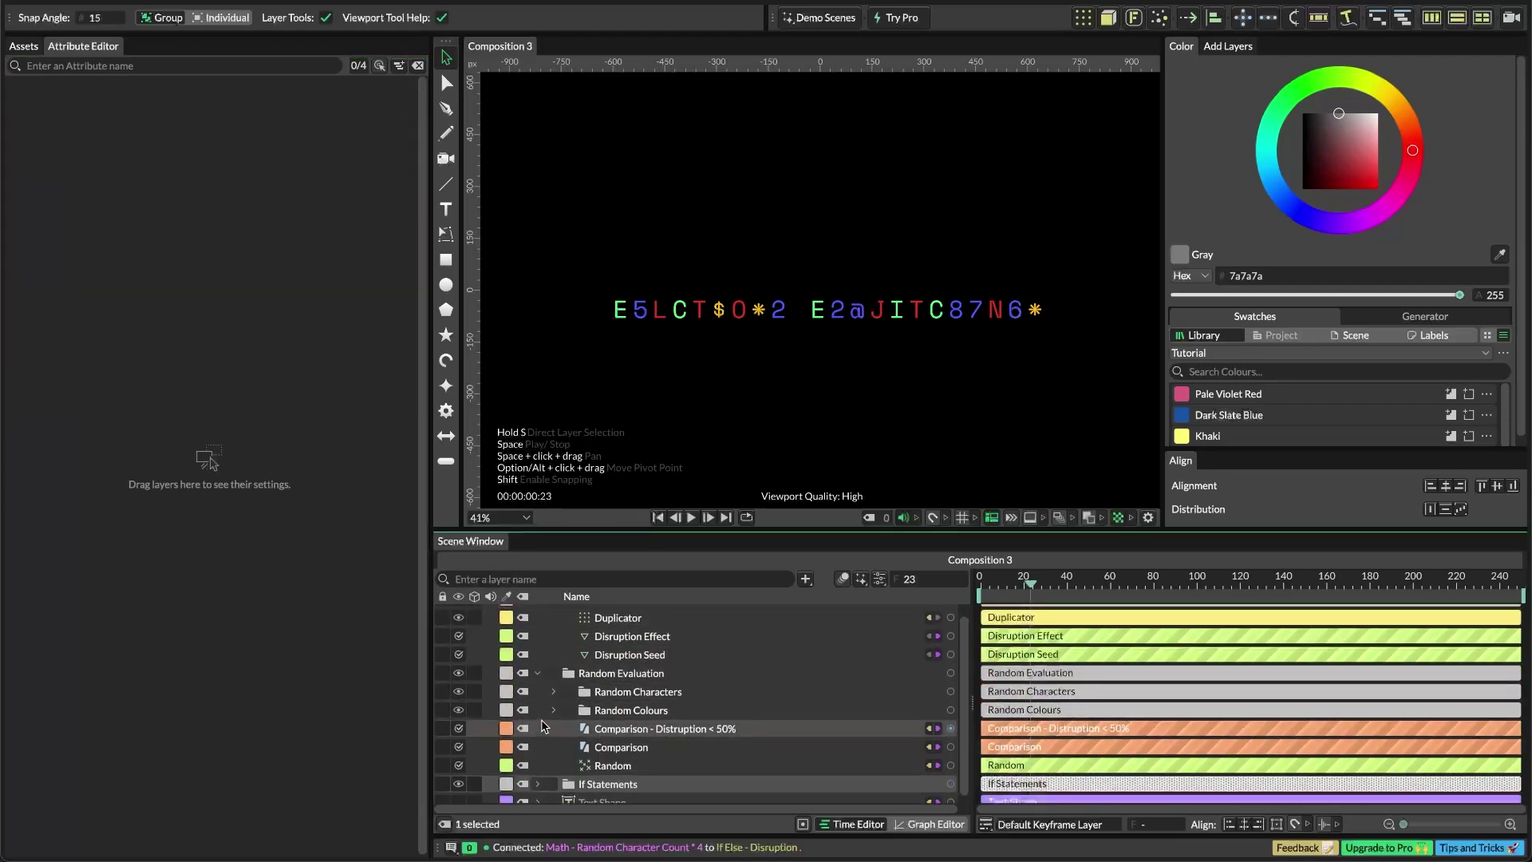
Collapse the Random Evaluation group and load Disruption Effect and Disruption Seed into the Attribute Editor
click(536, 676)
click(652, 670)
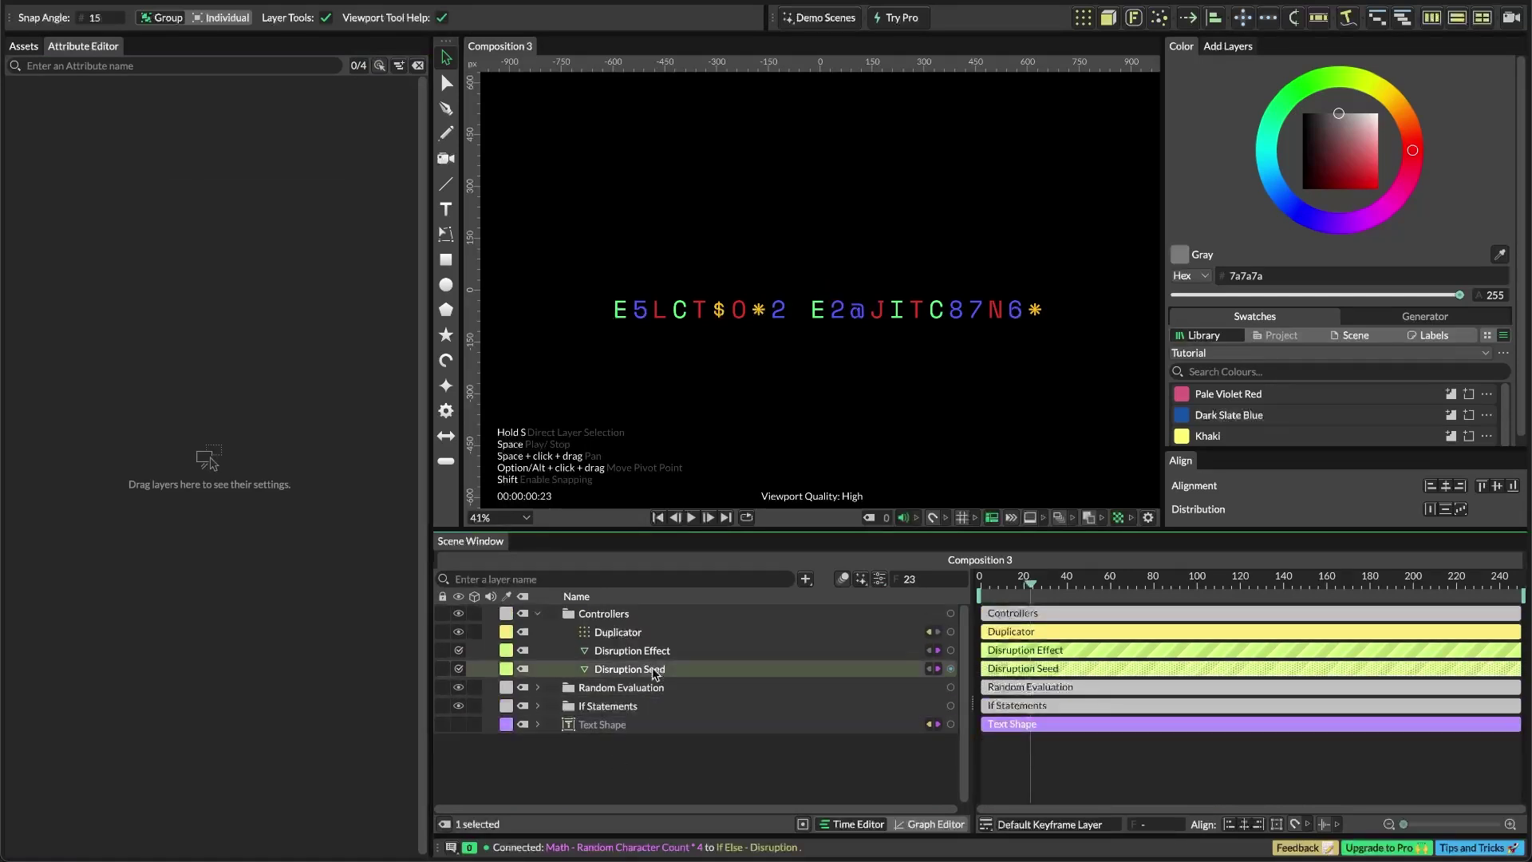
double_click(653, 654)
double_click(653, 671)
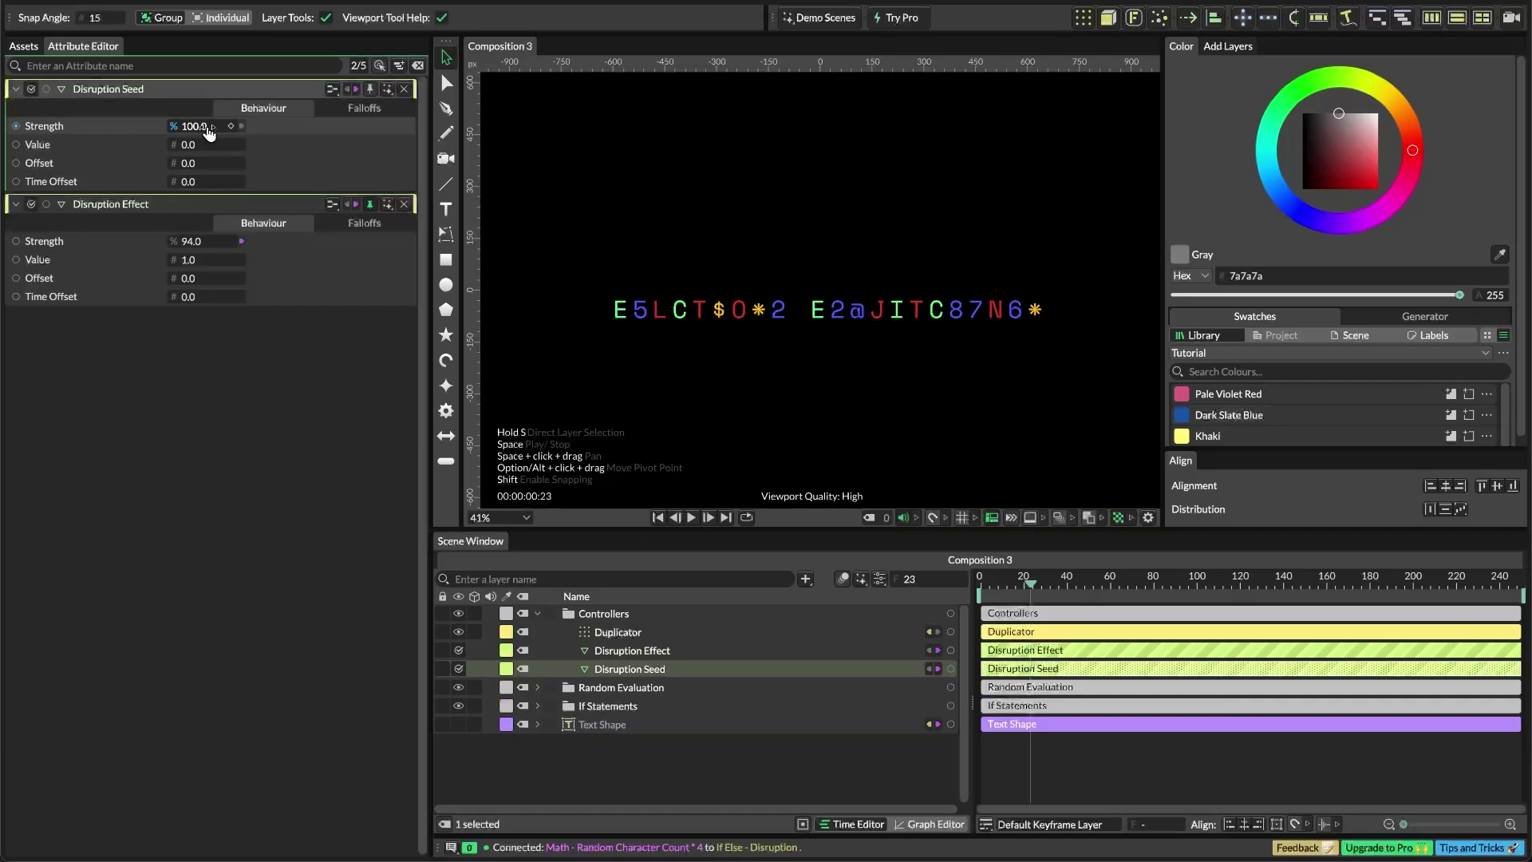
Set Disruption Effect's Strength to 20% and Disruption Seed's Value to 15, keeping the seed's Strength at 100%
drag(206, 130, 165, 134)
key(ctrl+z)
drag(199, 249, 137, 250)
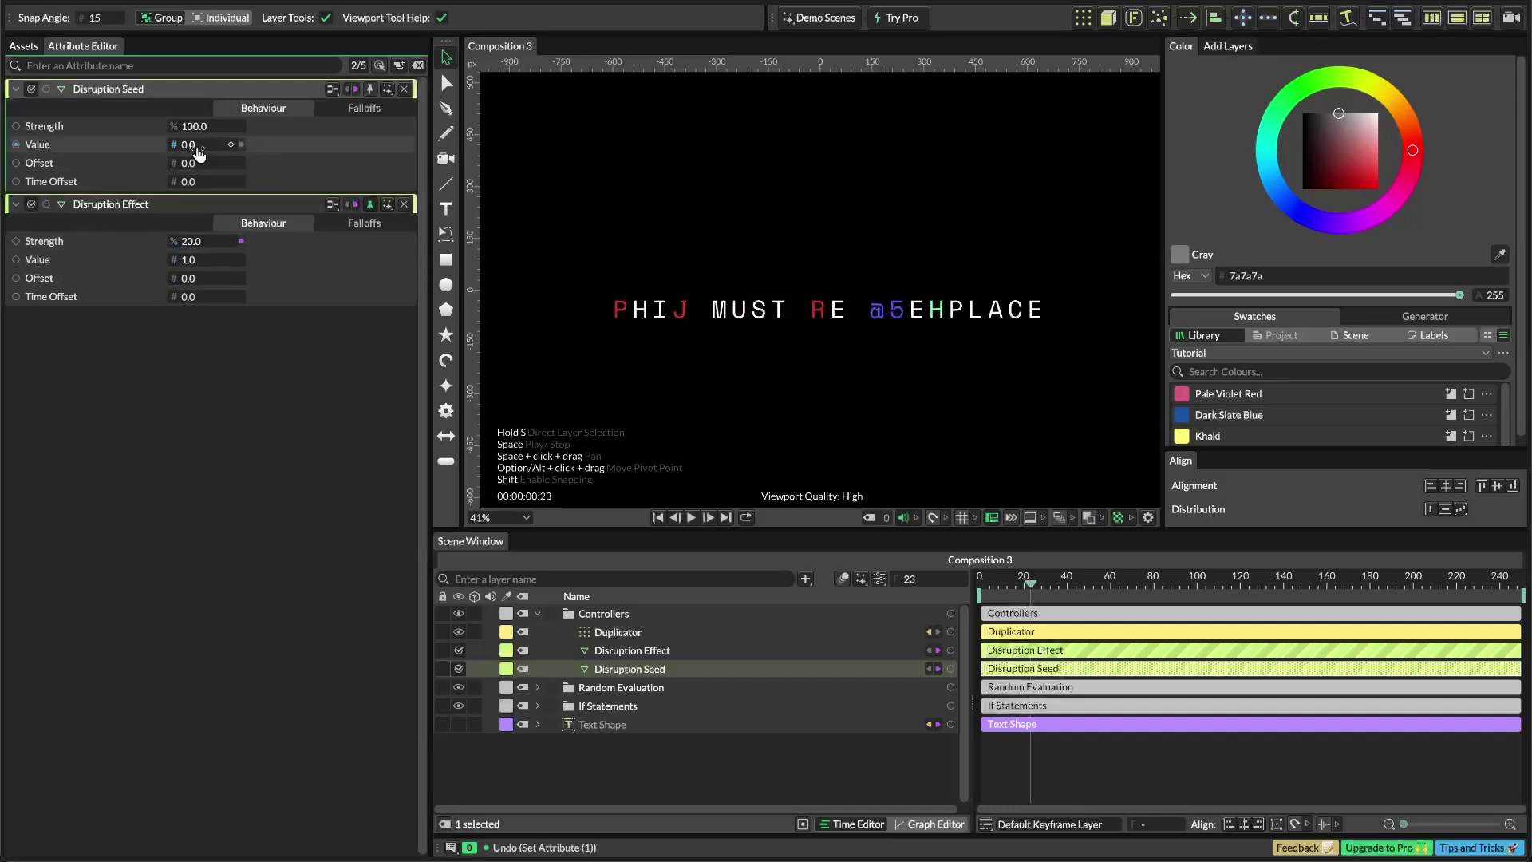
mouse_move(204, 154)
mouse_down()
mouse_move(251, 161)
mouse_move(220, 162)
mouse_up()
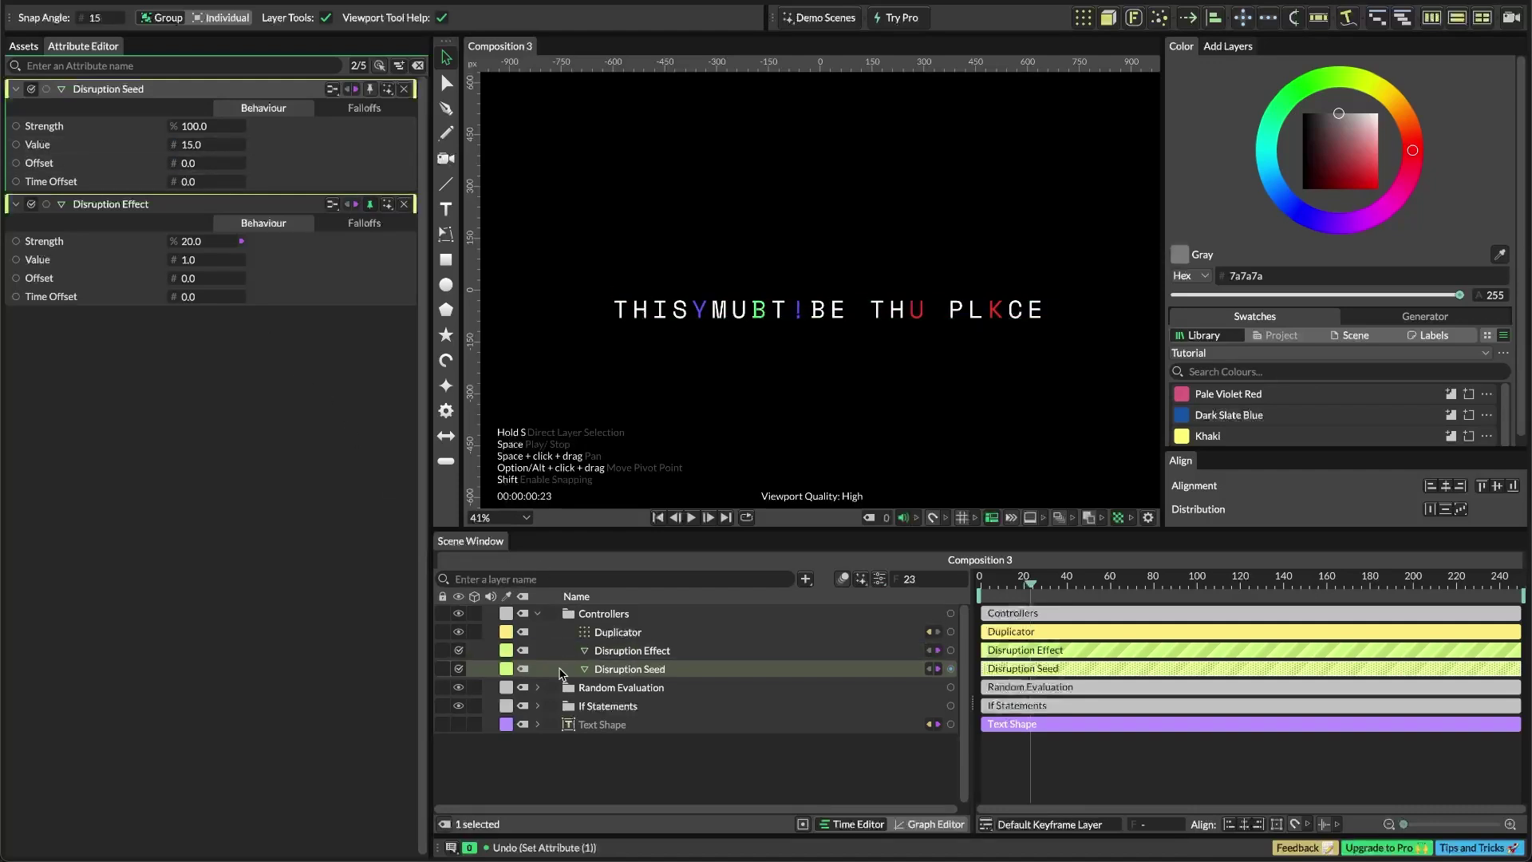
Load both Random Character Count math layers and set Math - Random Character Count to Subtract with a Second value of 1
click(538, 687)
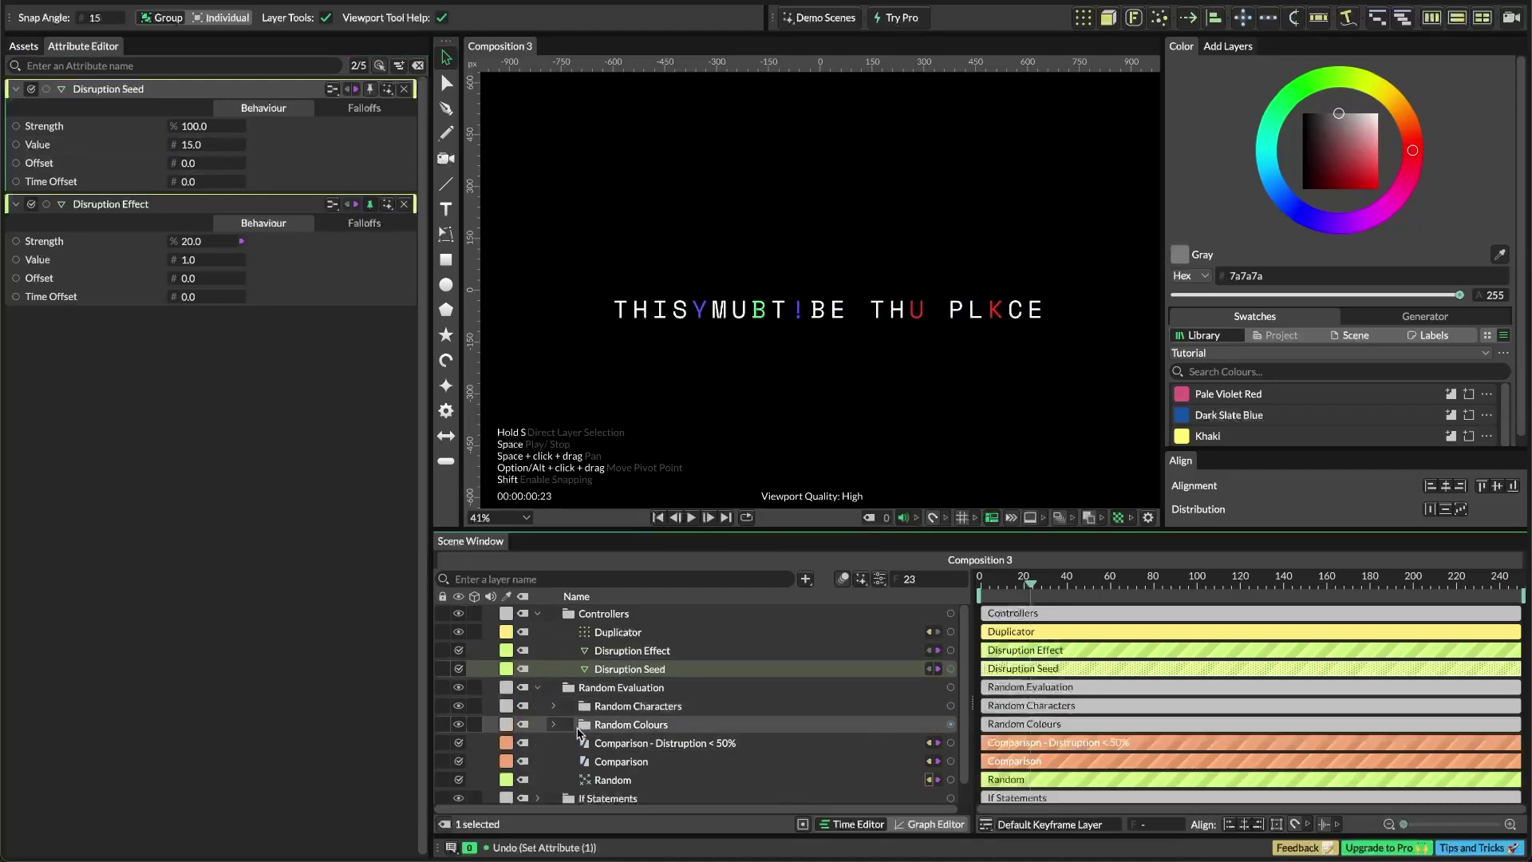
click(553, 705)
click(682, 723)
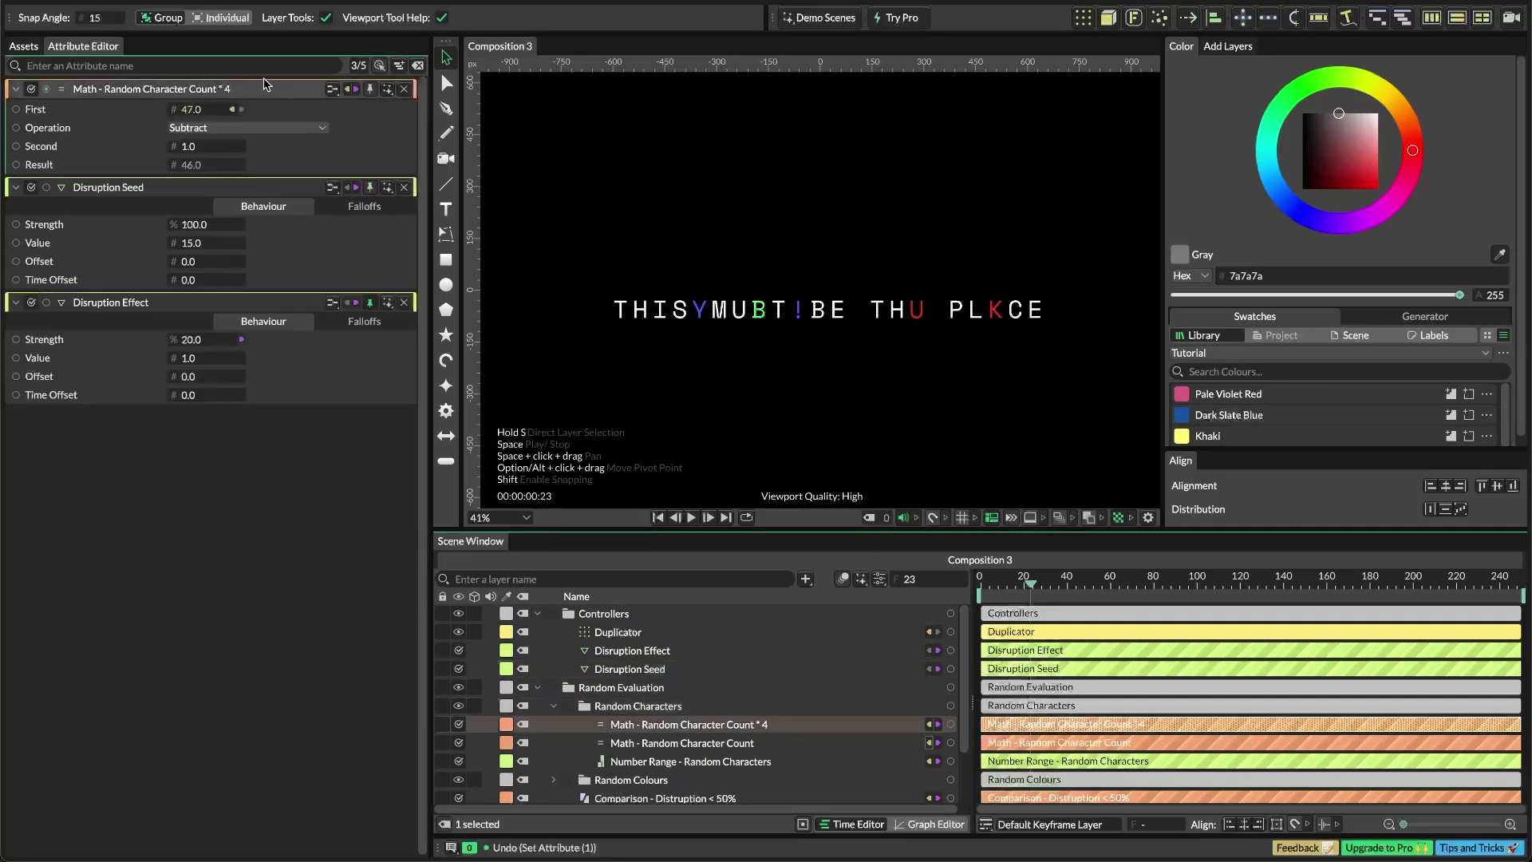
click(698, 744)
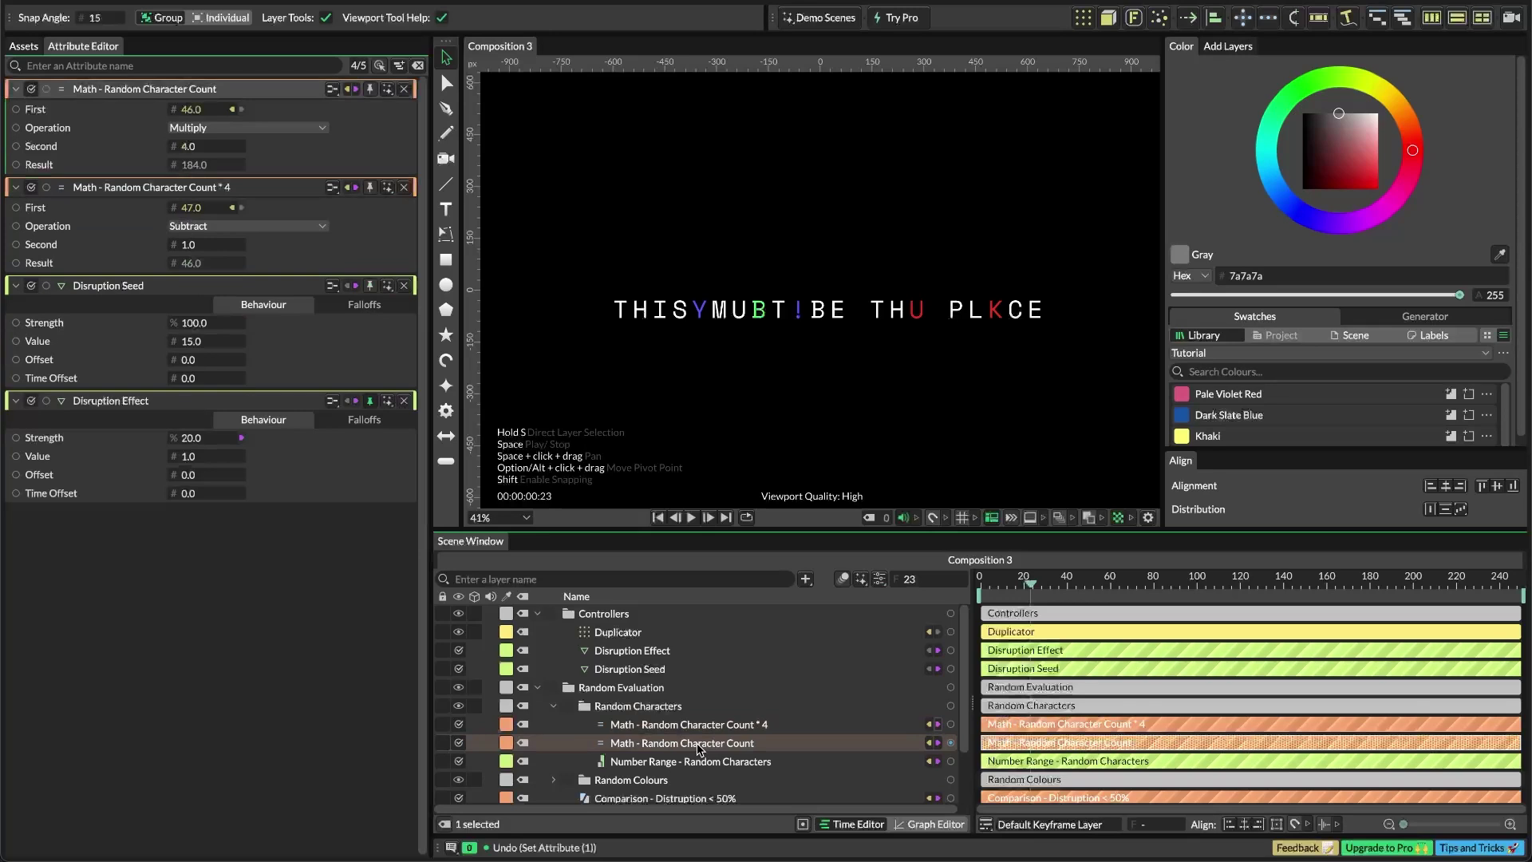
click(221, 133)
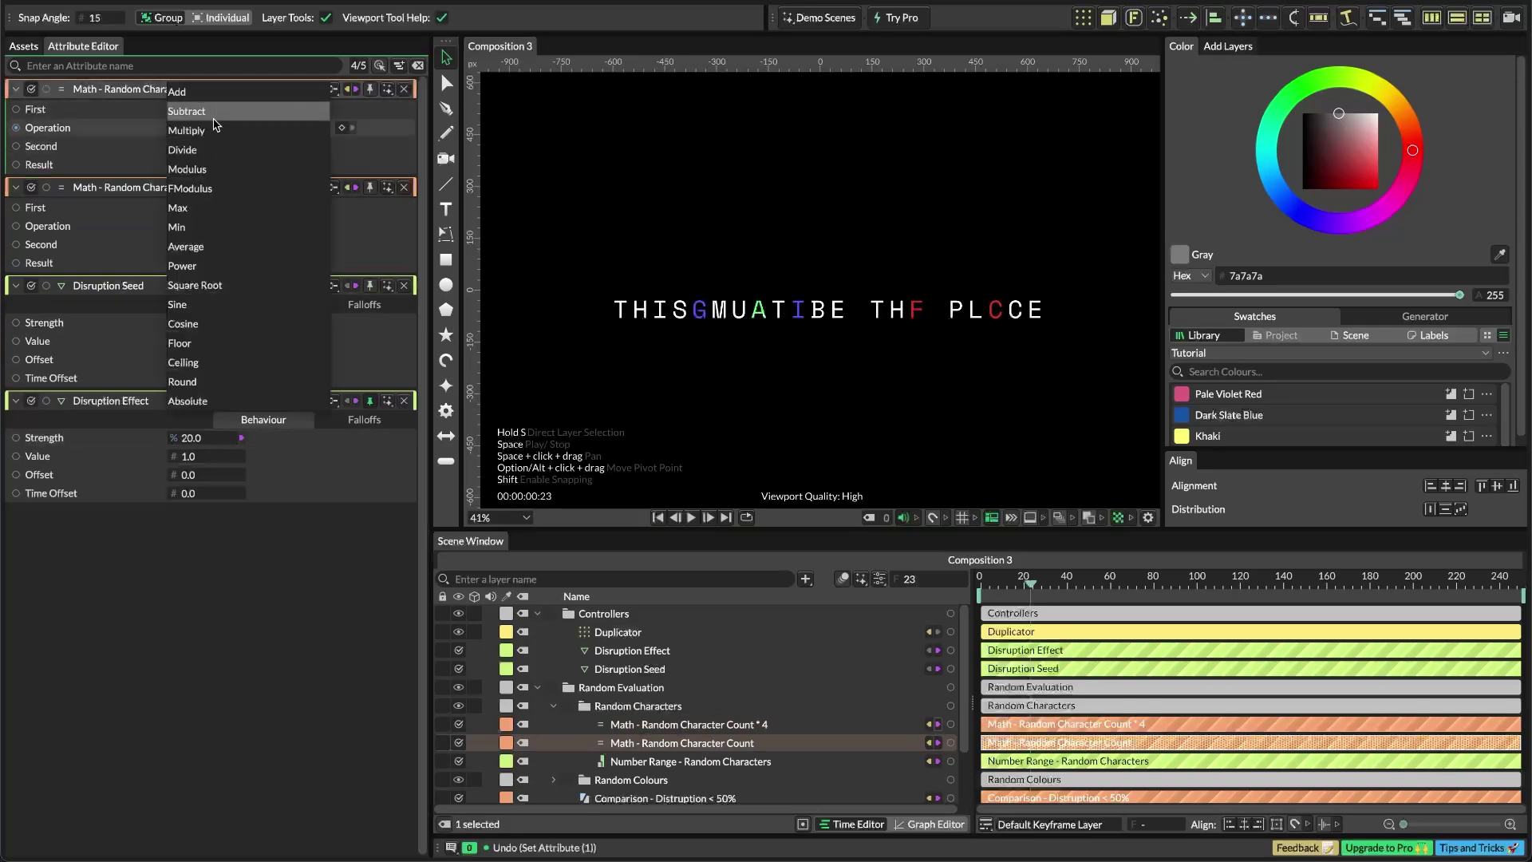
click(214, 122)
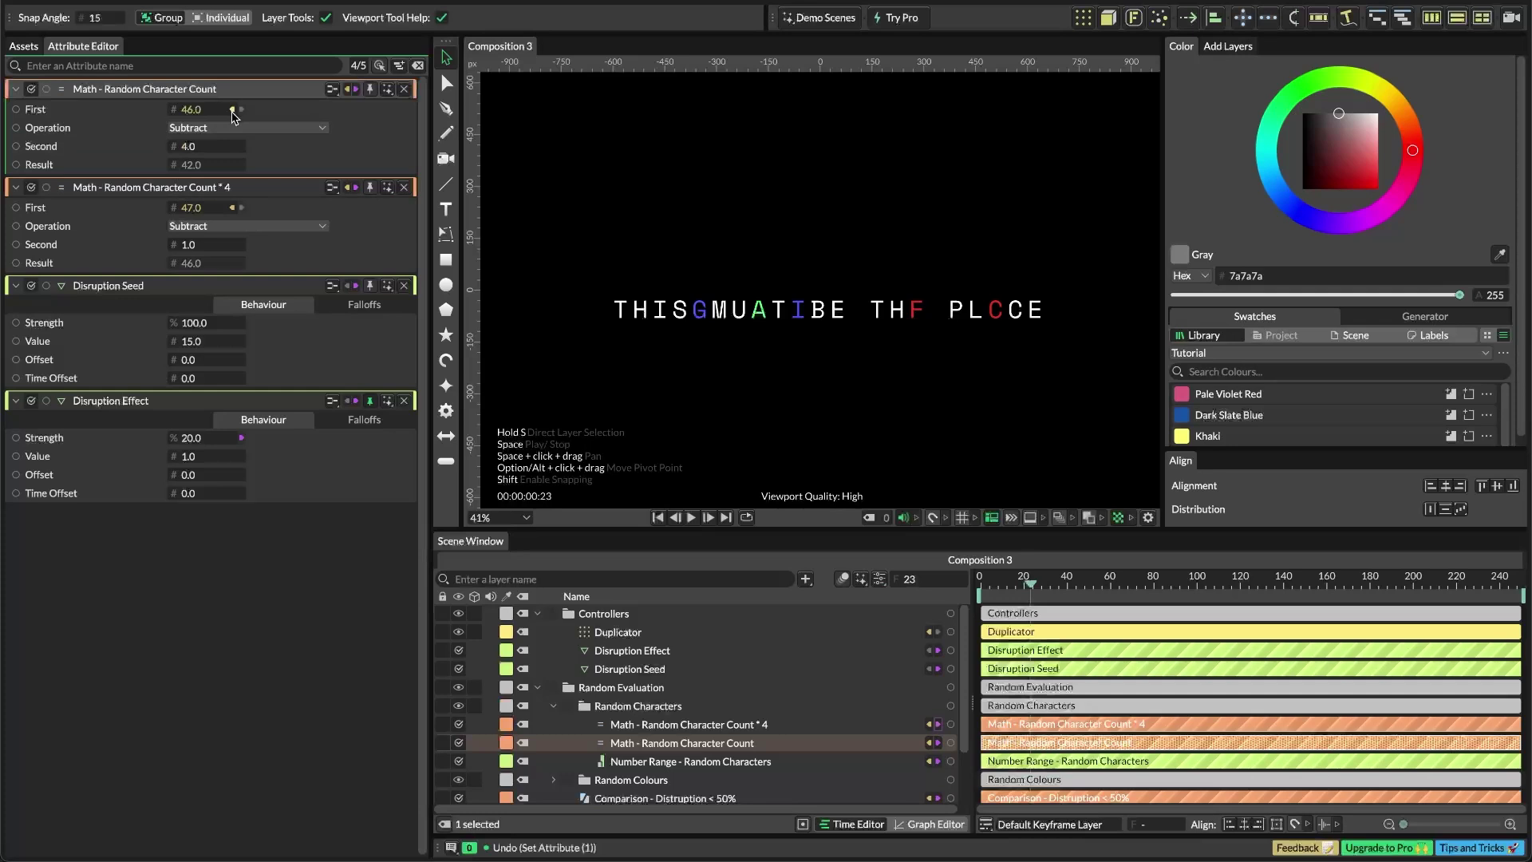
click(231, 147)
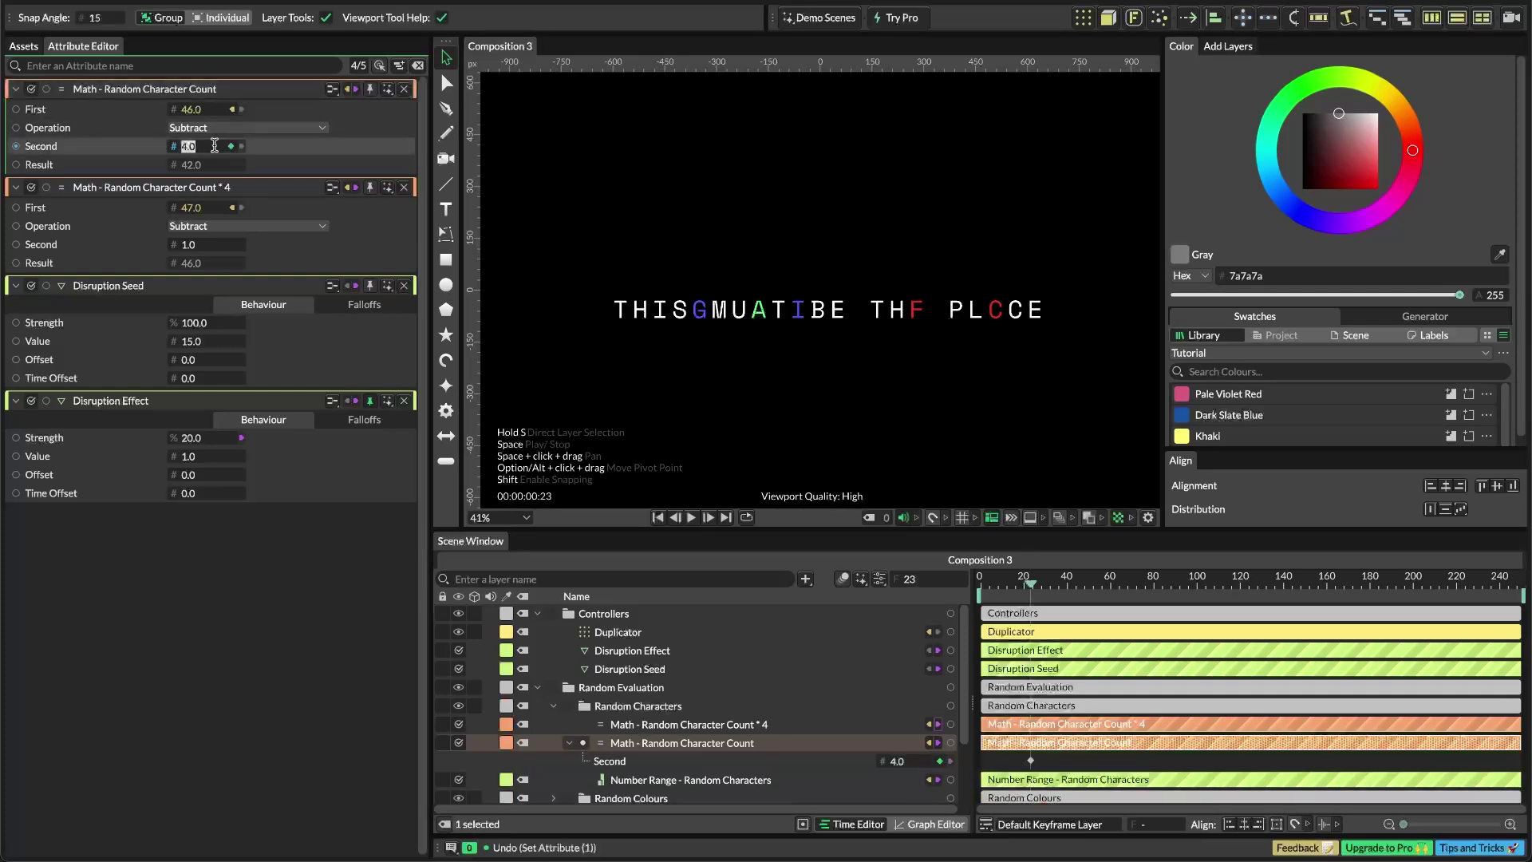
Disconnect the First values of both Random Character Count math layers and load String Array - Random into the Attribute Editor
click(234, 111)
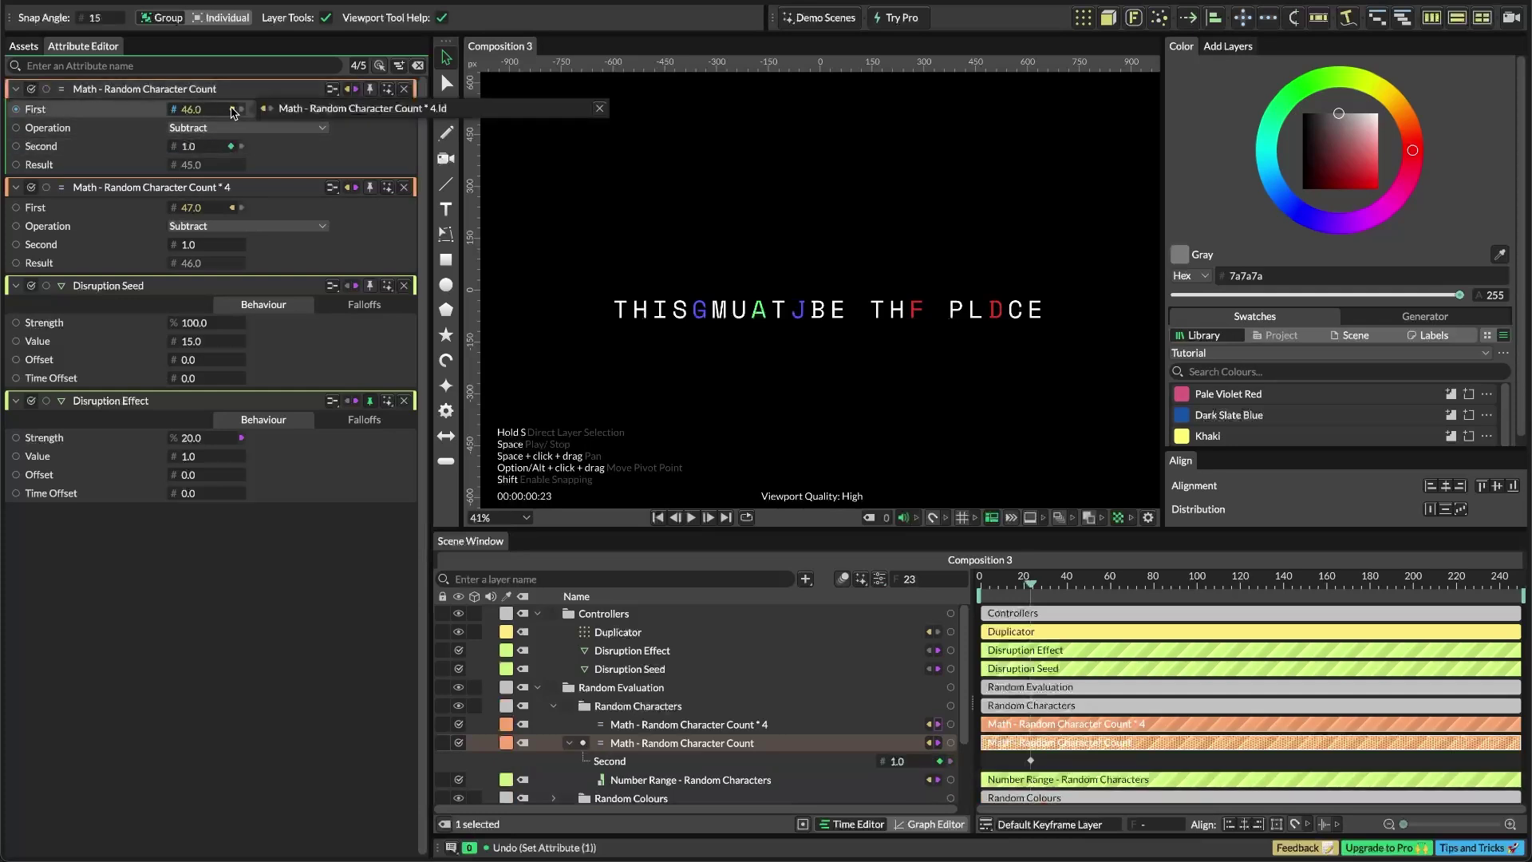
click(599, 108)
click(232, 207)
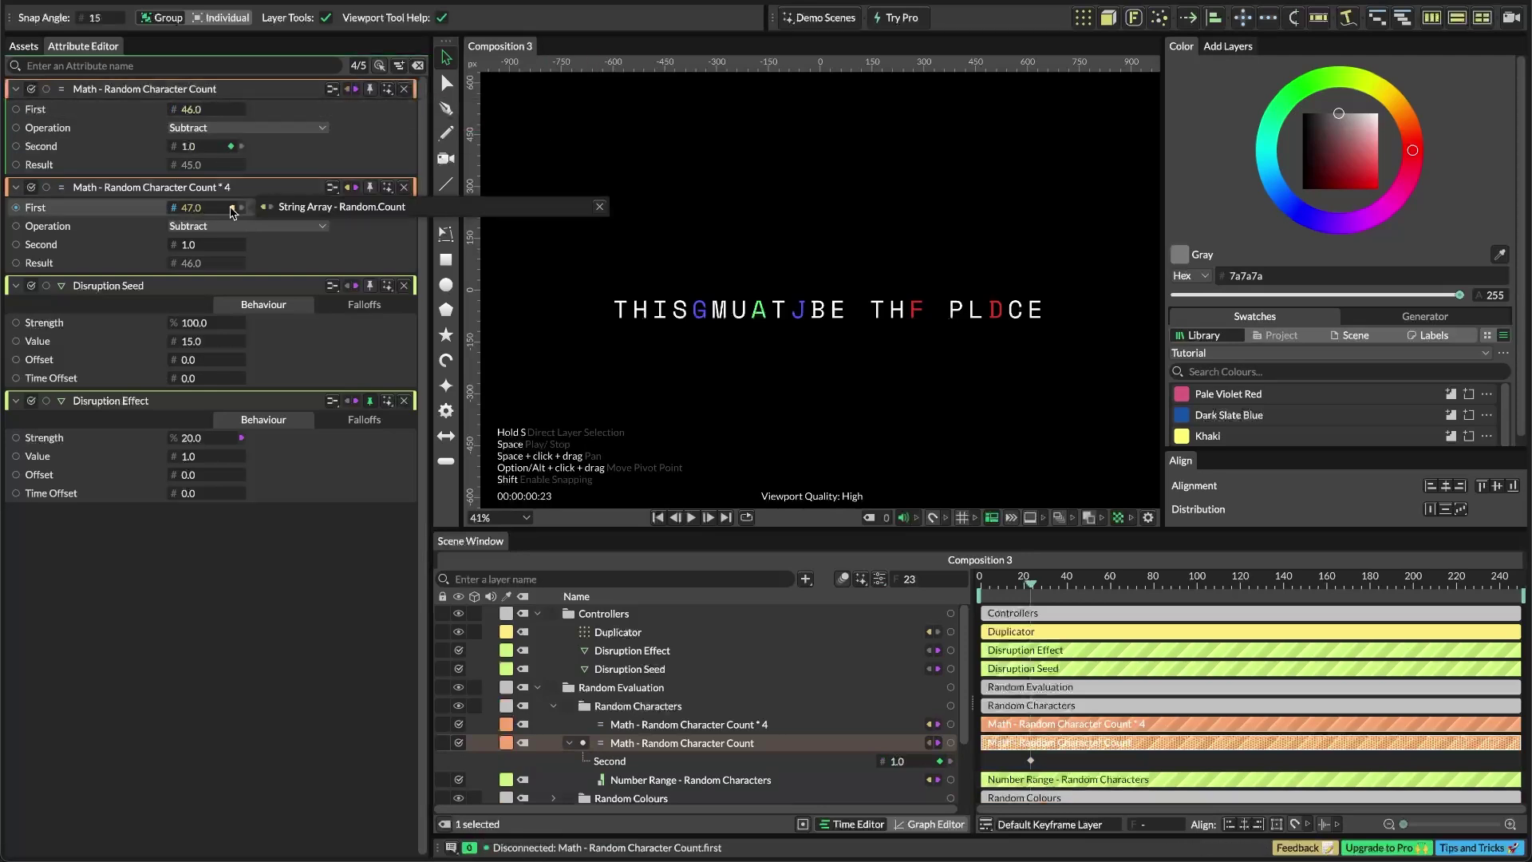
click(326, 209)
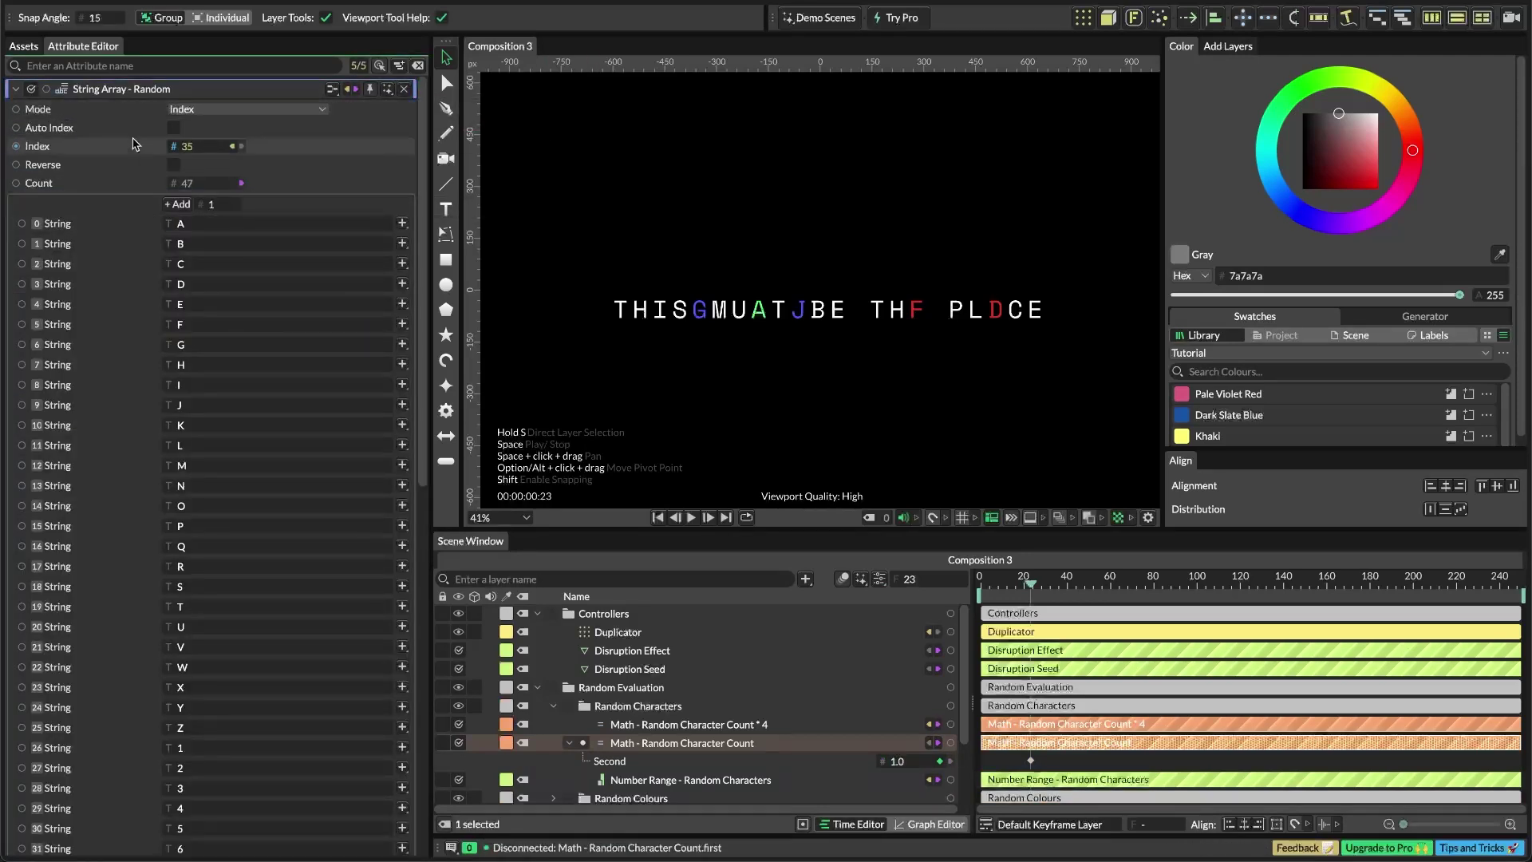
drag(20, 149, 197, 466)
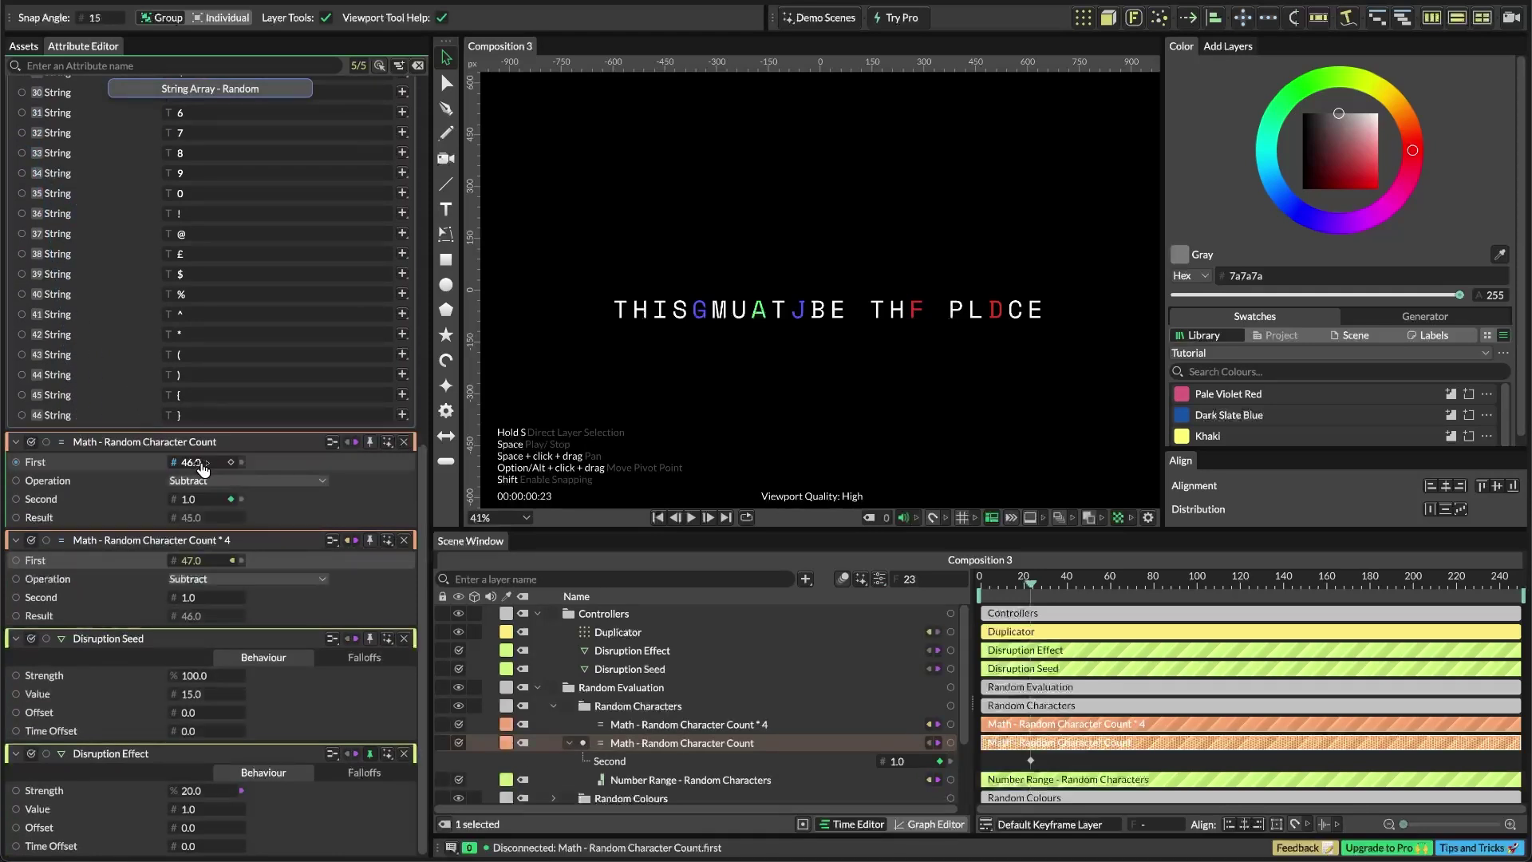
drag(232, 560, 600, 561)
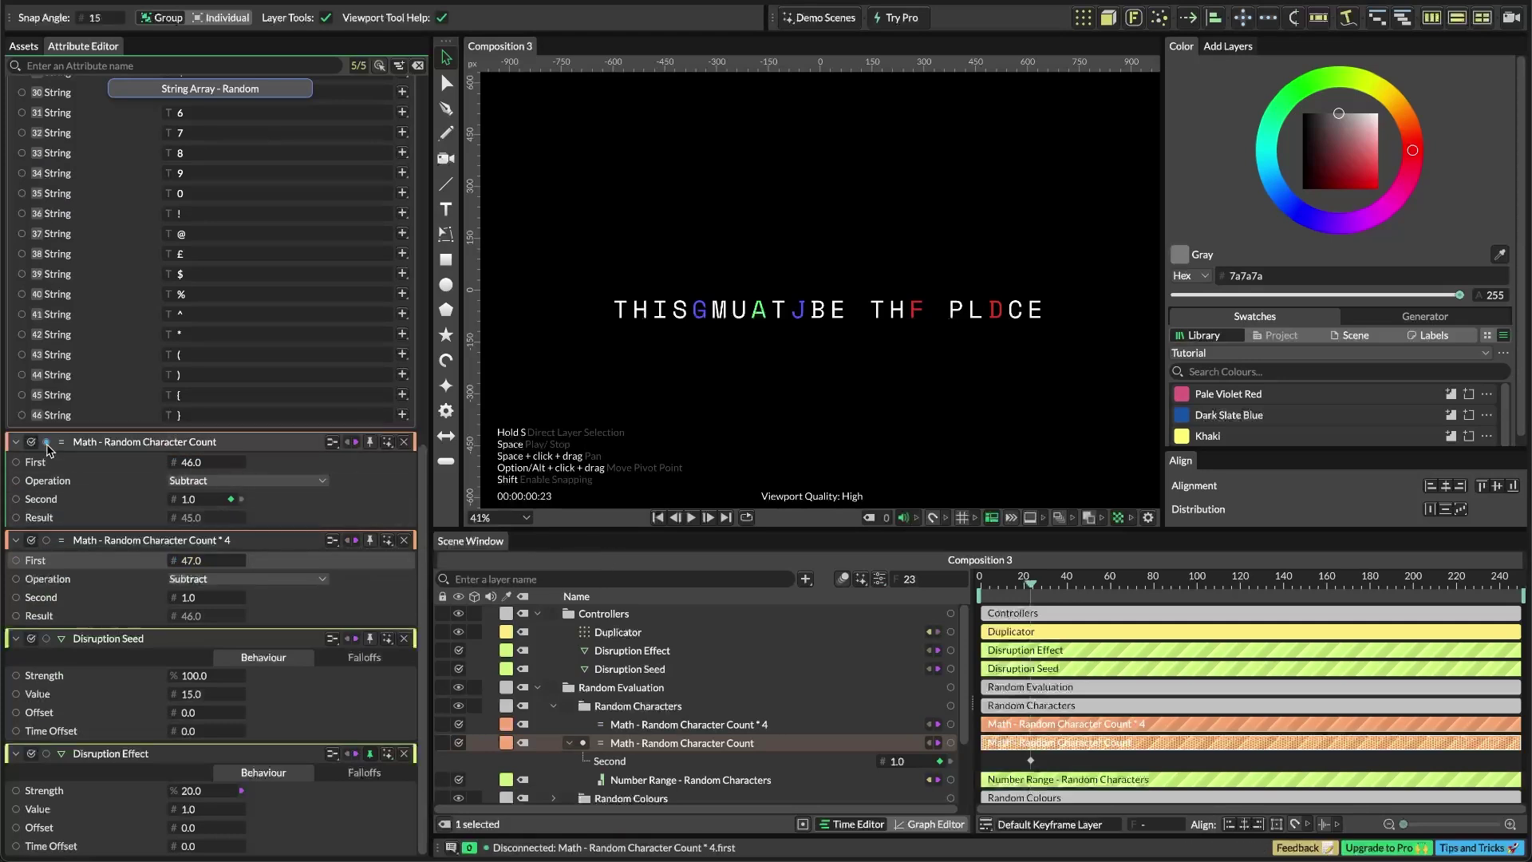
Connect Math - Random Character Count to the First value of Math - Random Character Count * 4 and set that layer to Multiply by 4
drag(46, 441, 213, 563)
click(213, 579)
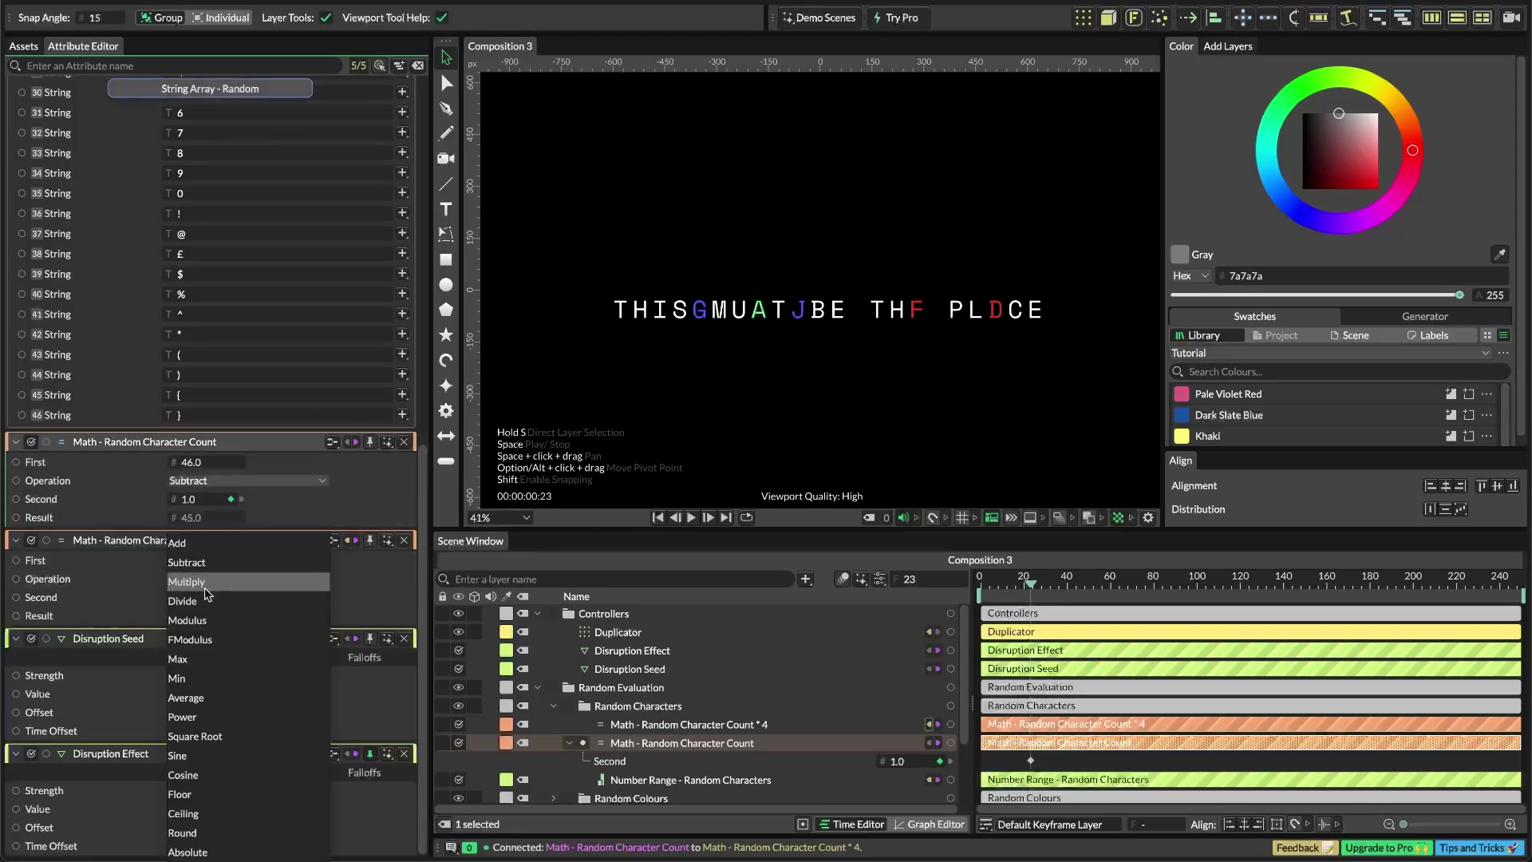
click(206, 588)
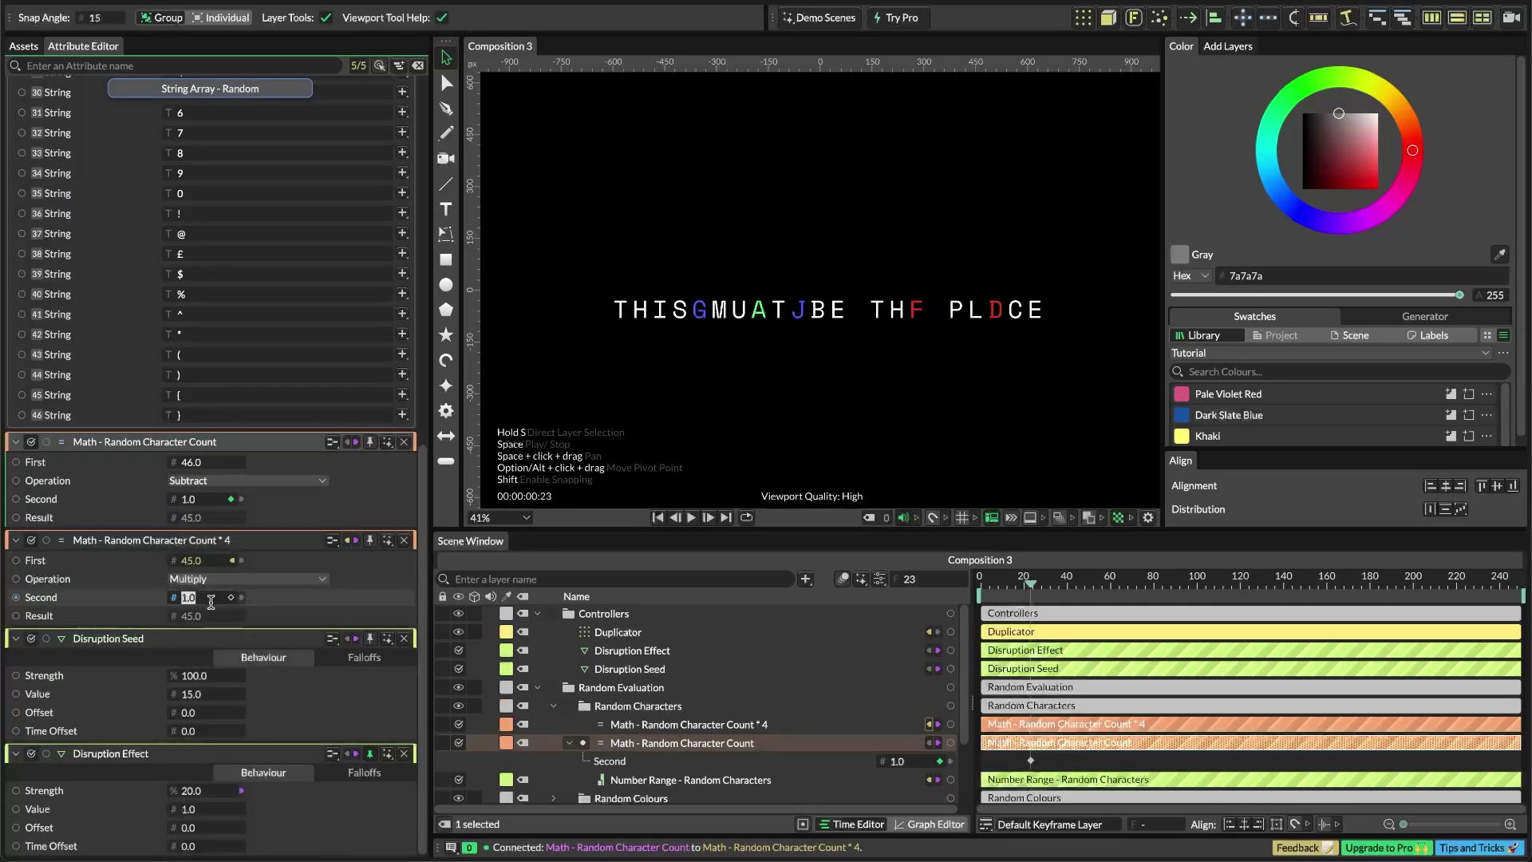
Connect String Array - Random's Count to Math - Random Character Count's First value, then remove the array and math layers from the Attribute Editor
scroll(194, 303, up, 10)
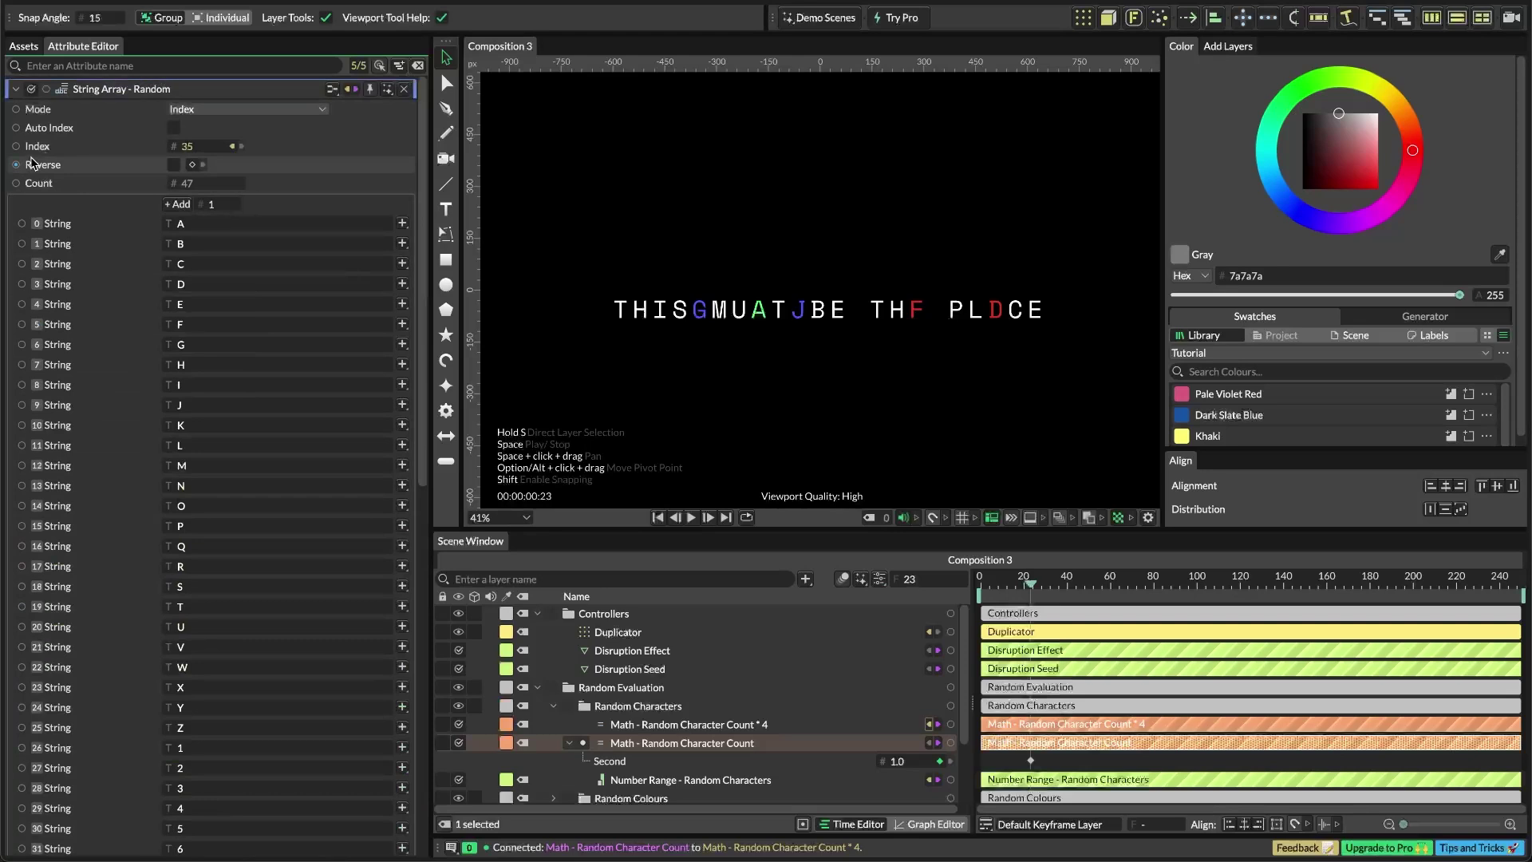
drag(16, 183, 193, 465)
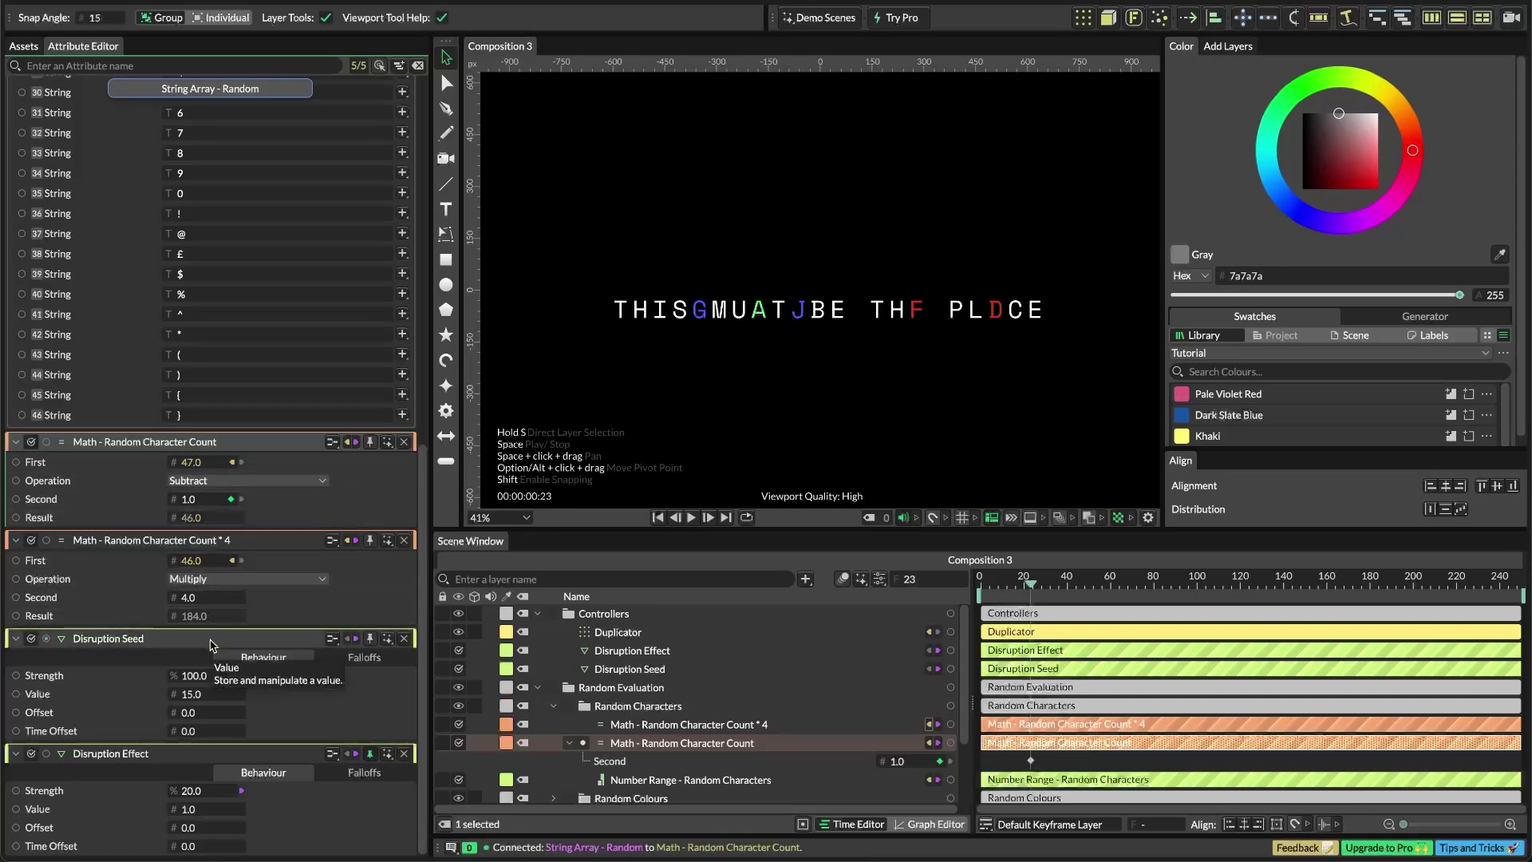
click(405, 443)
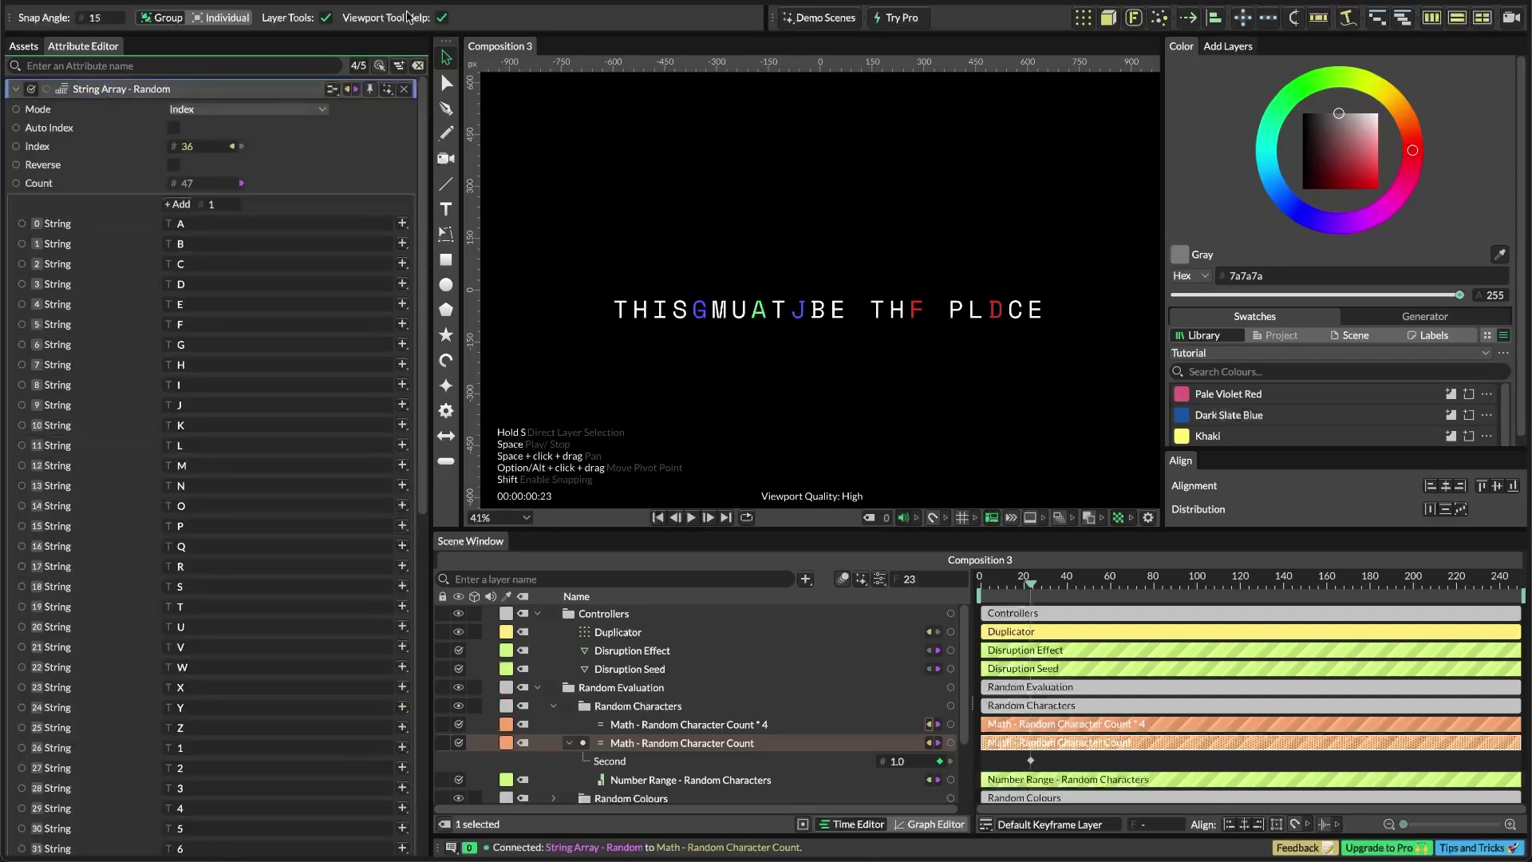
click(404, 90)
click(403, 90)
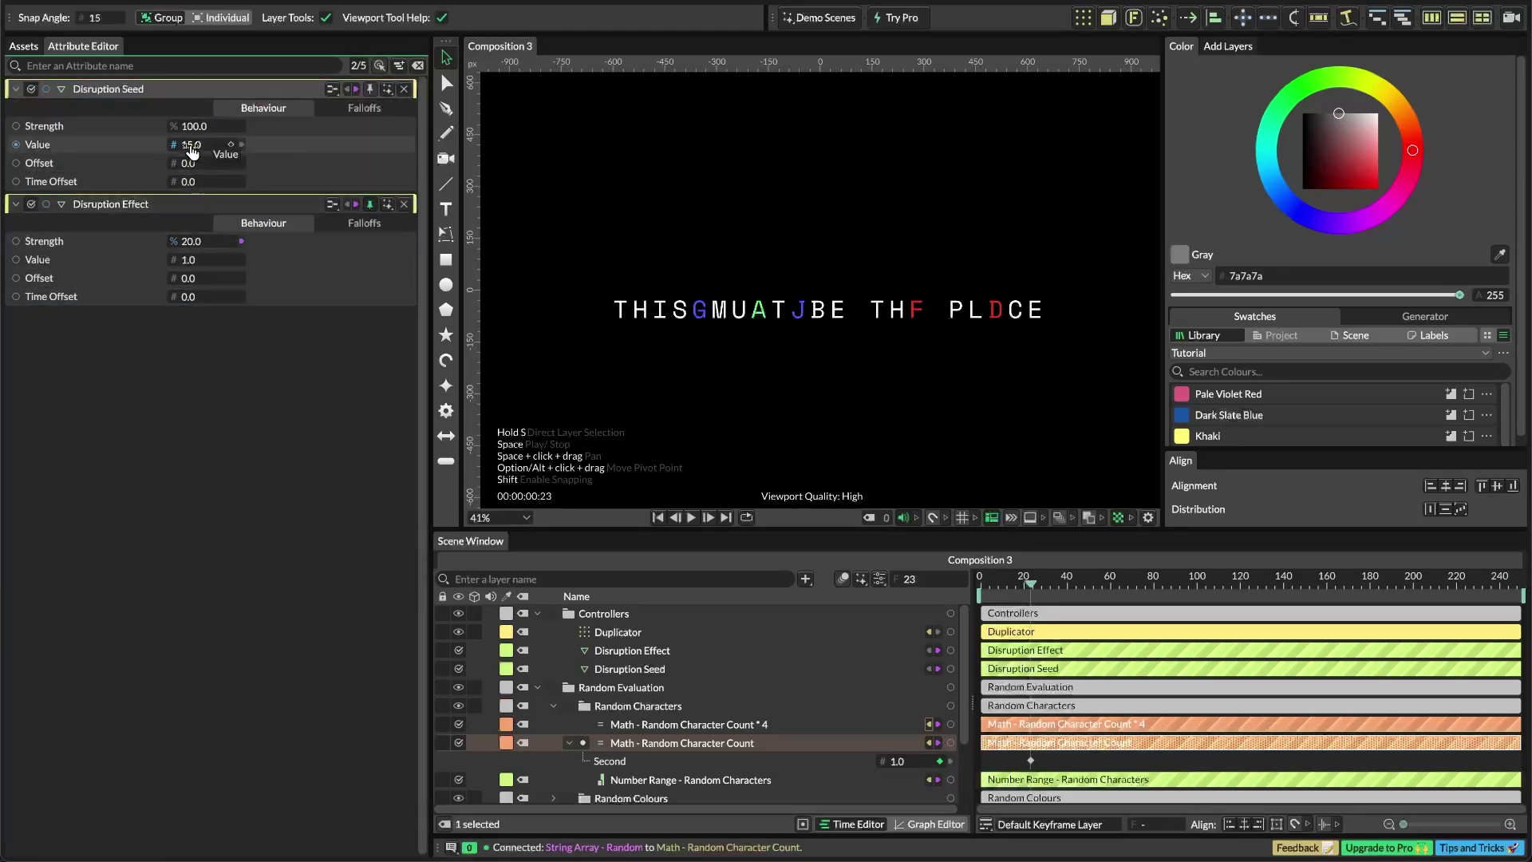
Set Disruption Seed's Value to 9 and the Second value of Math - Random Character Count * 4 to 8
mouse_move(192, 151)
mouse_down()
mouse_move(225, 152)
mouse_move(190, 153)
mouse_up()
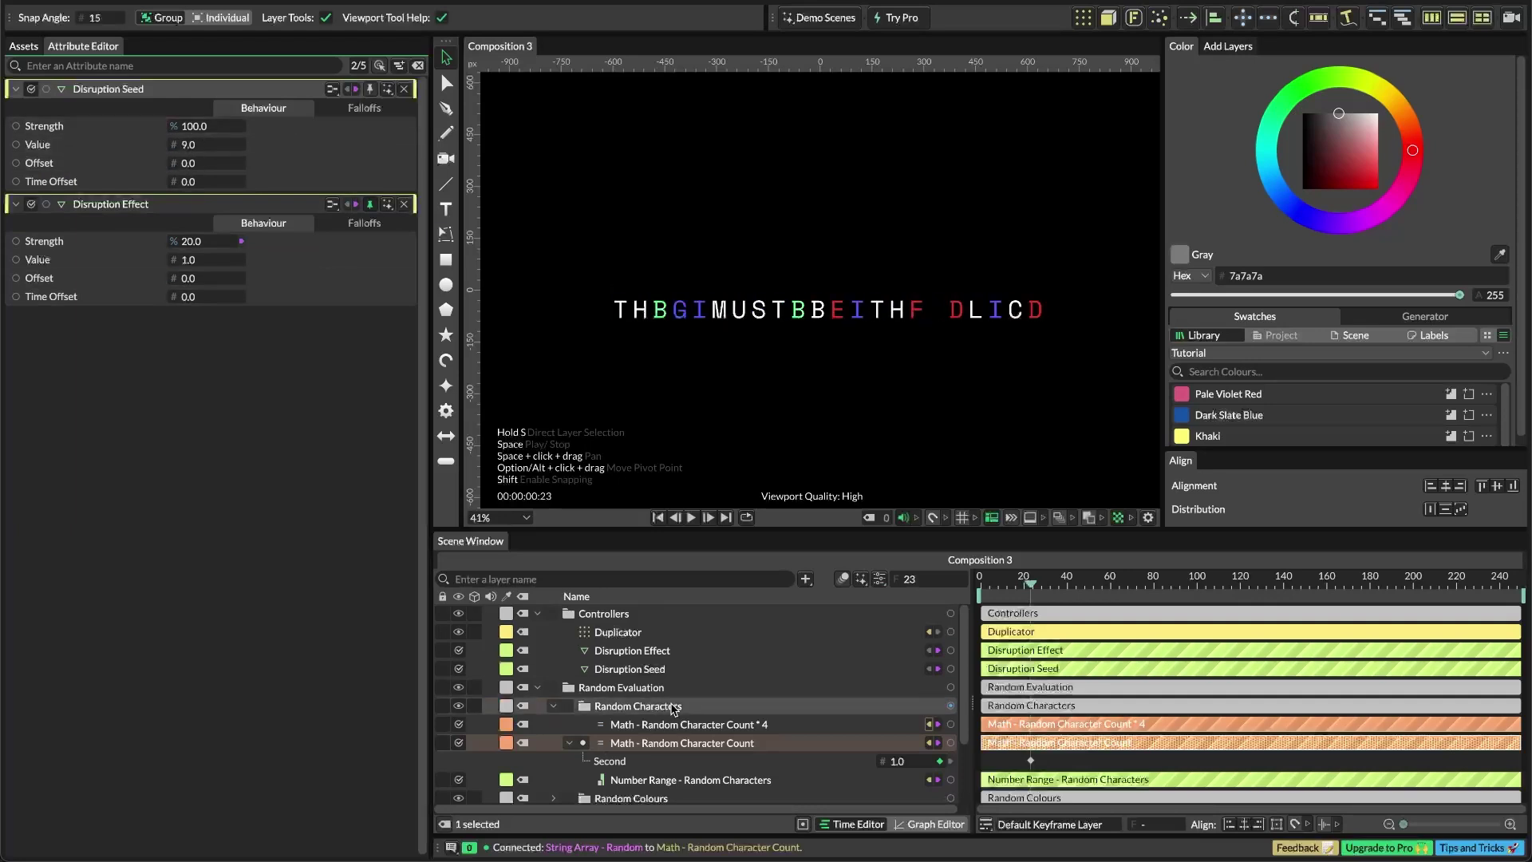
click(686, 724)
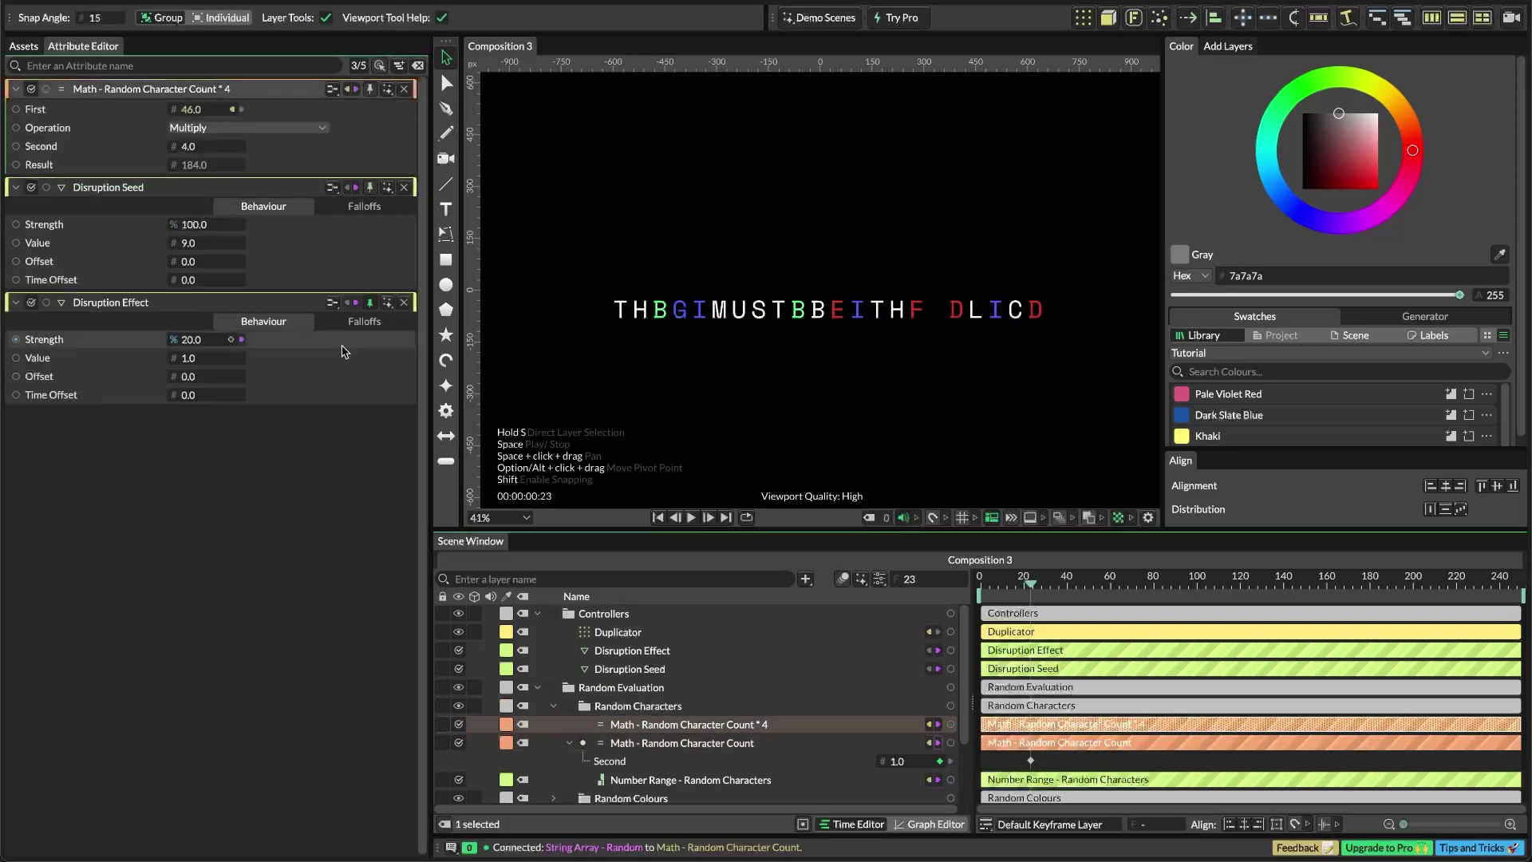
click(207, 147)
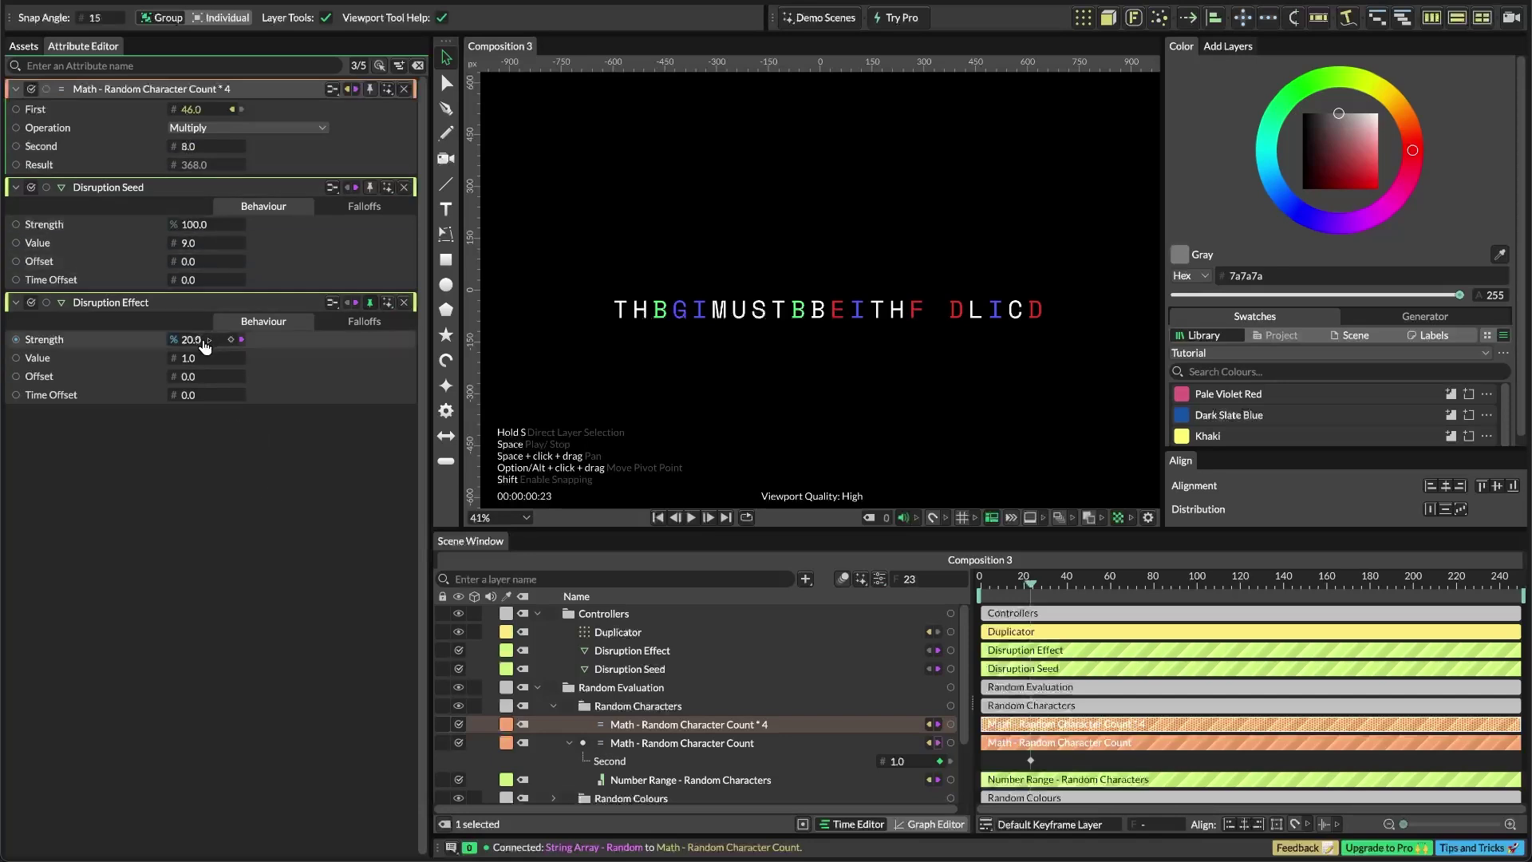
Set Disruption Effect's Strength to 17% and Disruption Seed's Value to 15
drag(182, 345, 191, 344)
mouse_move(188, 244)
mouse_down()
mouse_move(214, 249)
mouse_move(199, 249)
mouse_up()
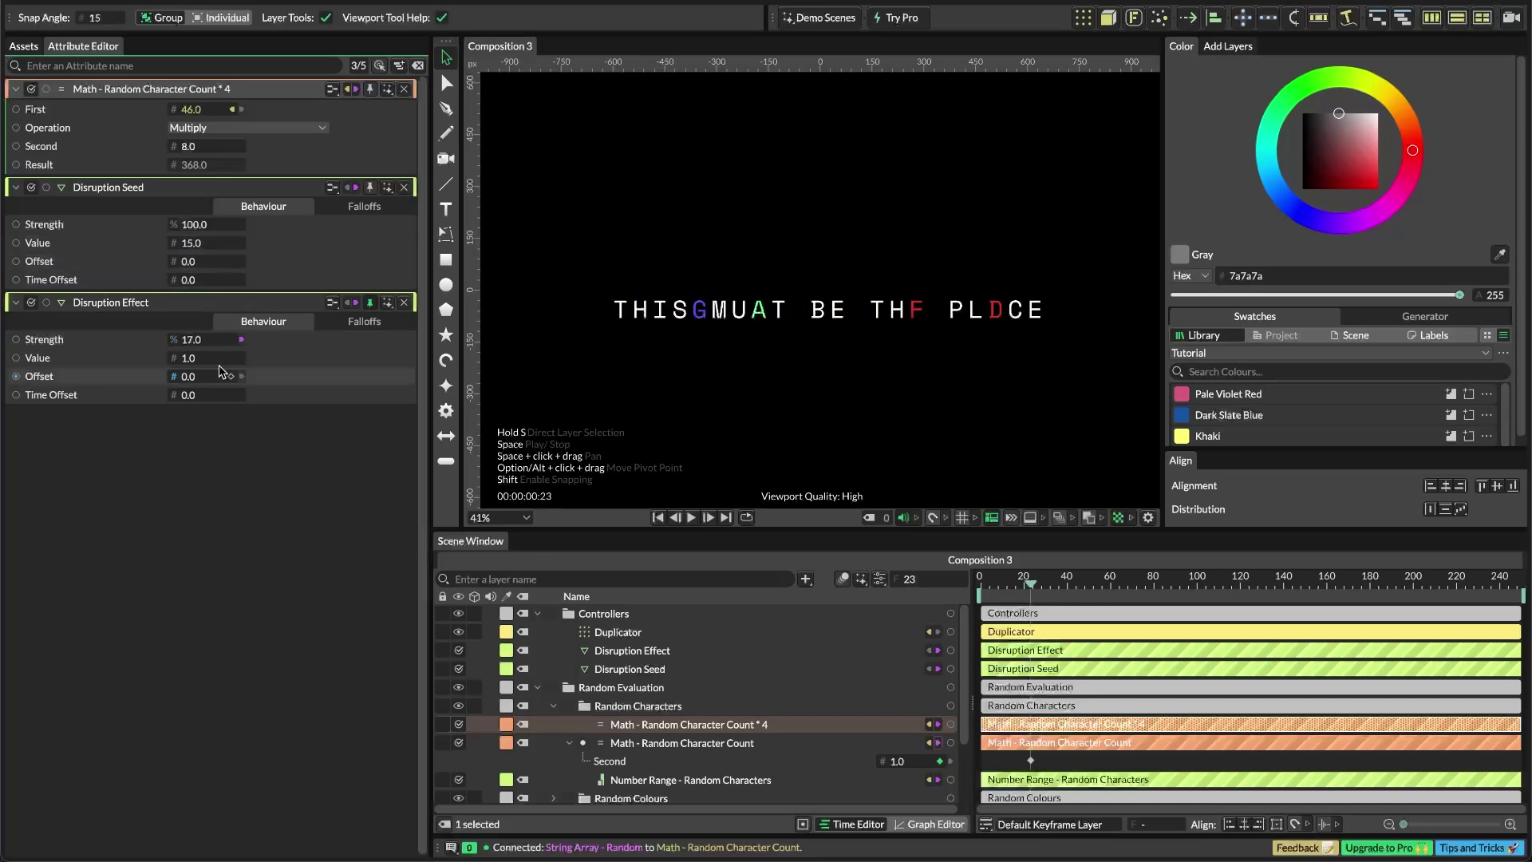
Expand Text Shape, load String Array - Random into the Attribute Editor and look through its list of characters
scroll(580, 724, down, 3)
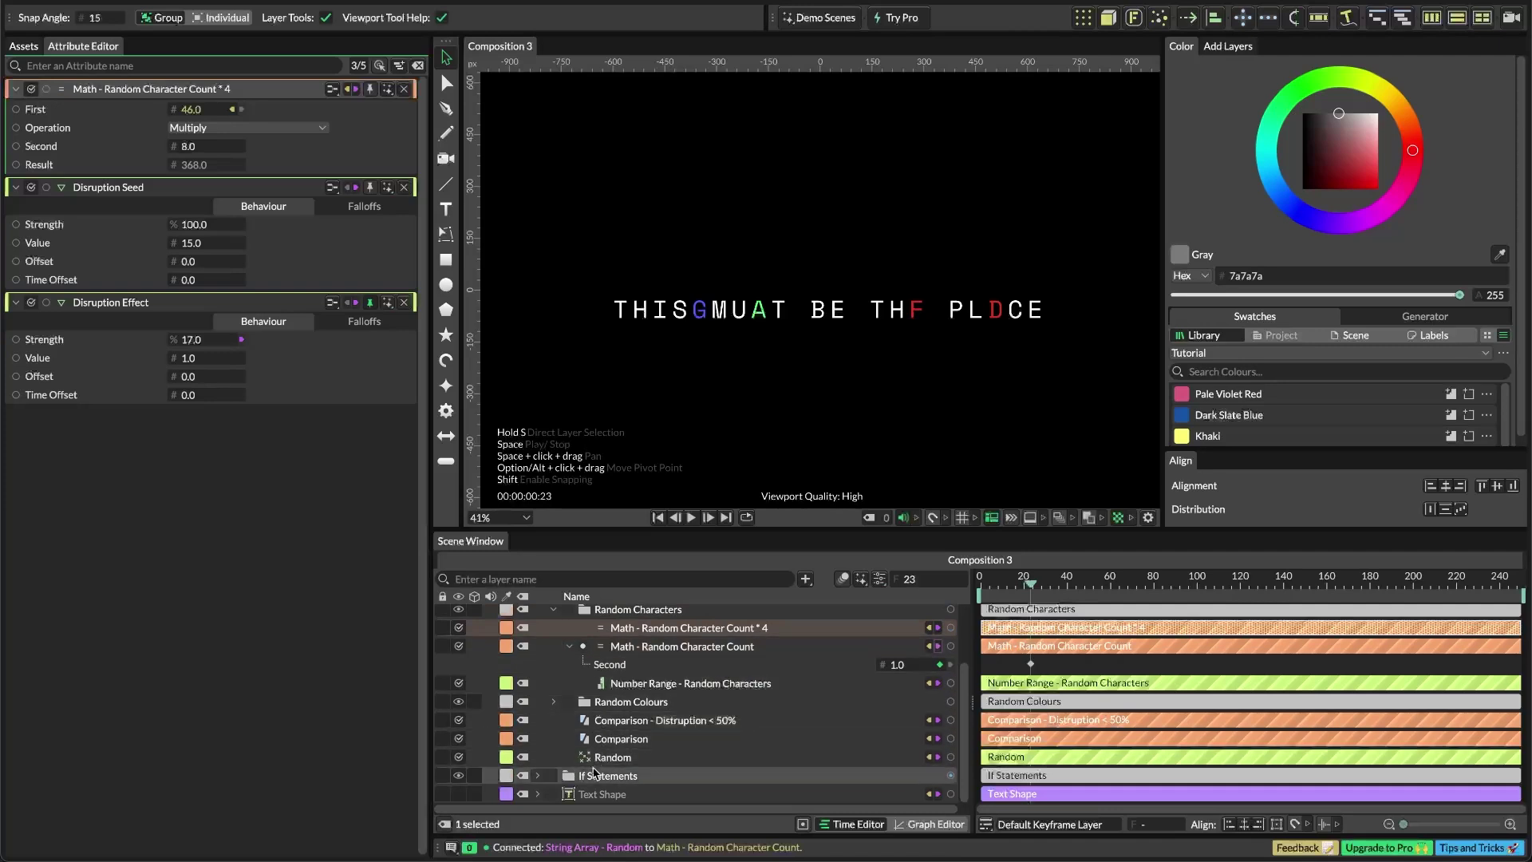
click(538, 794)
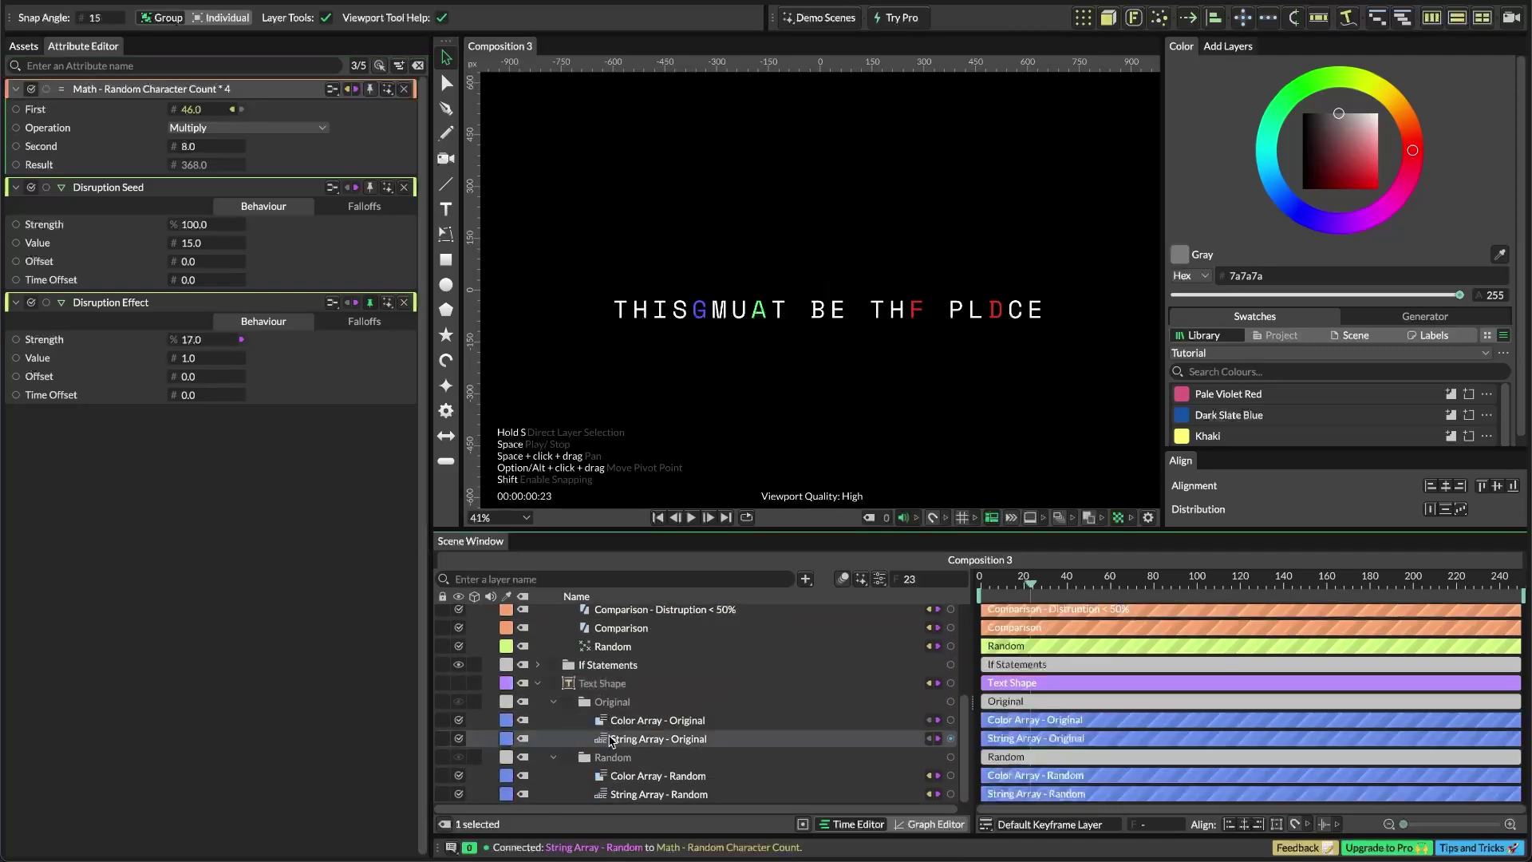
click(699, 792)
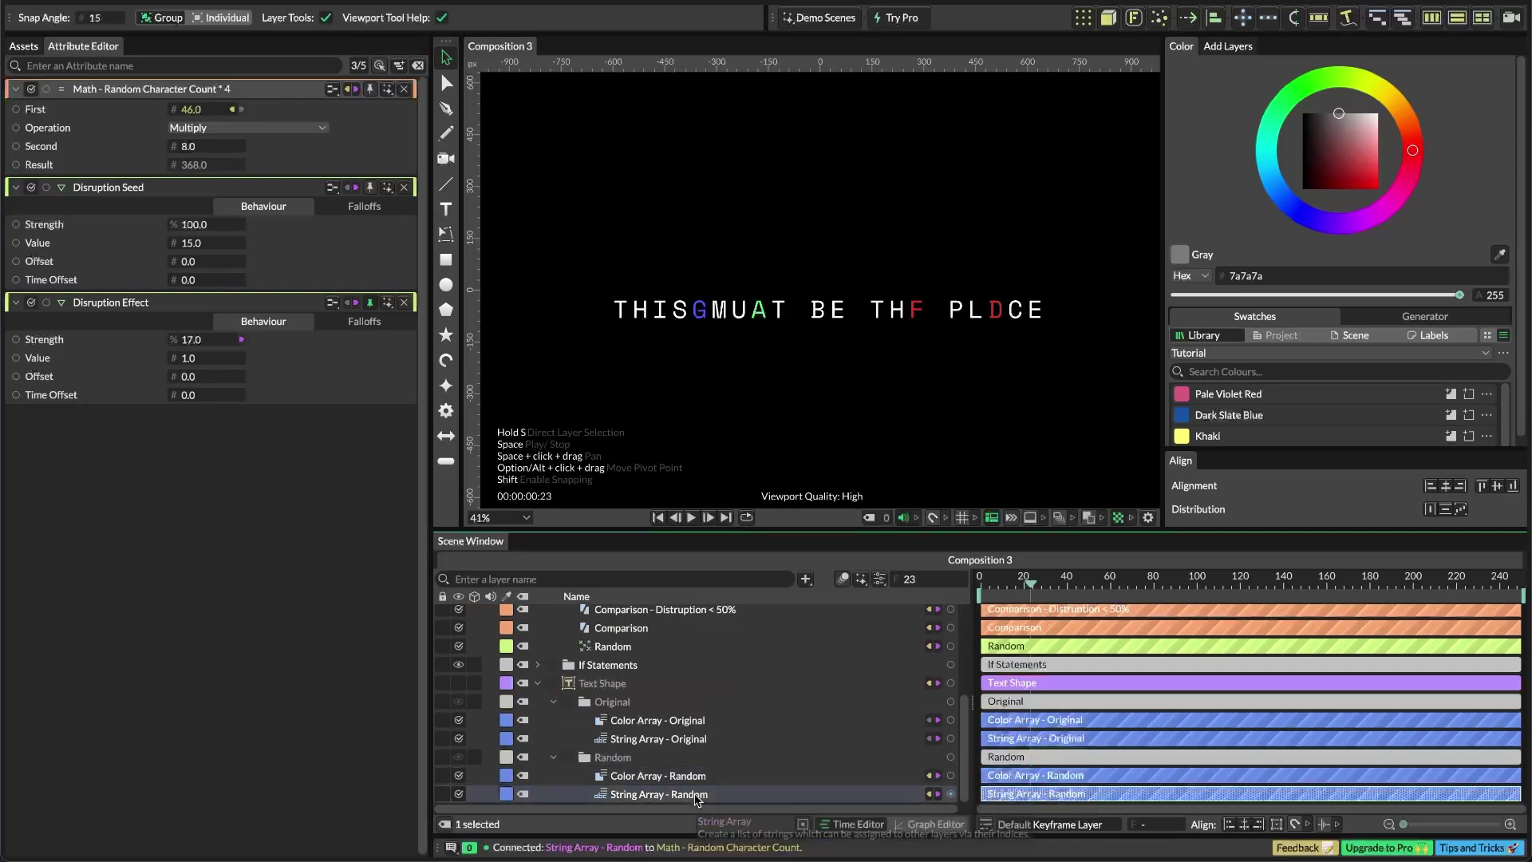
scroll(191, 359, down, 1)
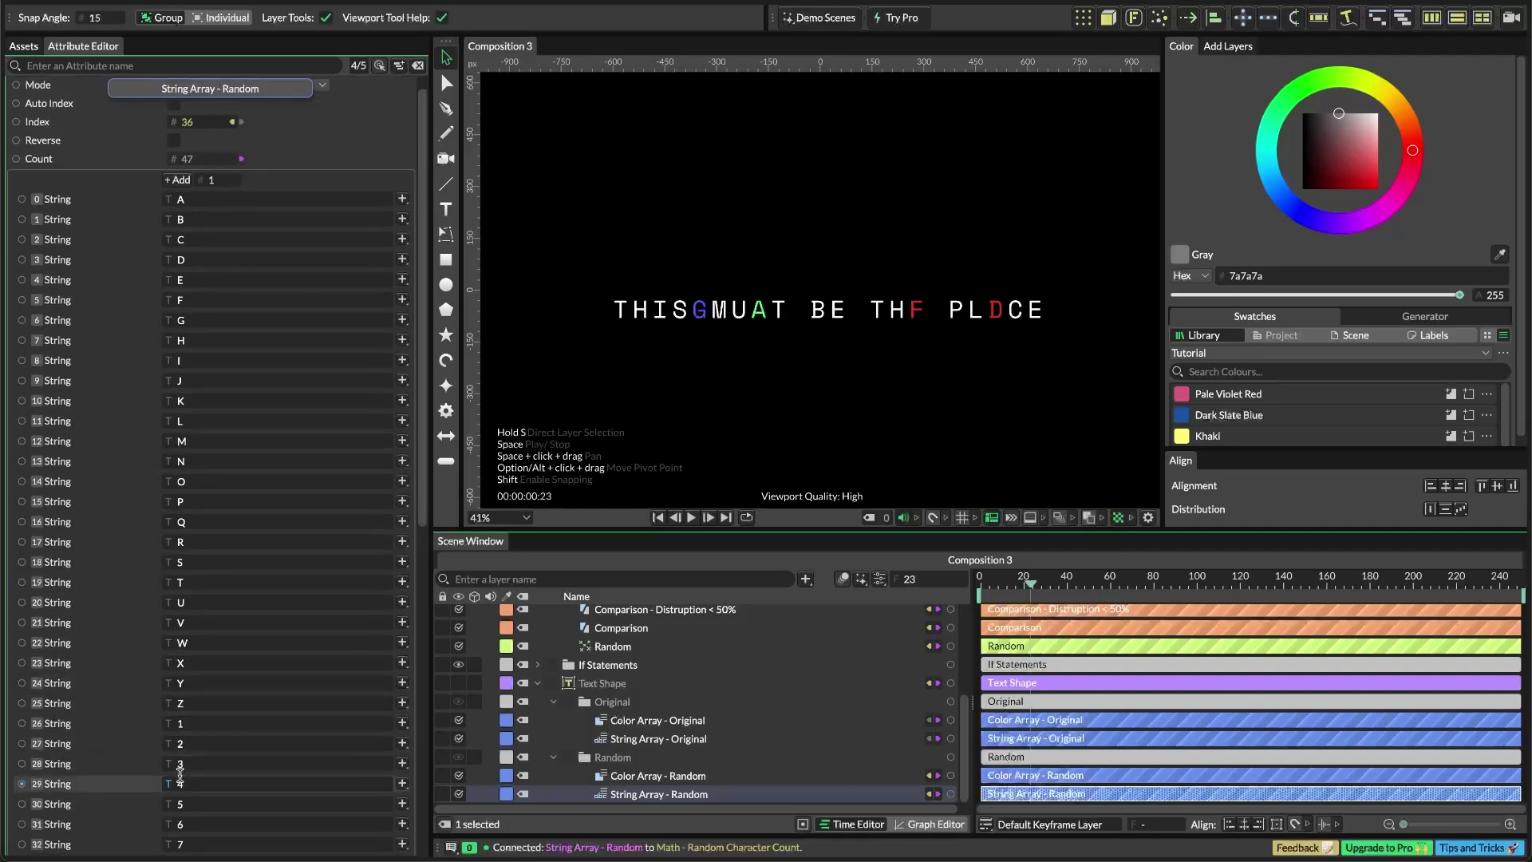
scroll(120, 778, down, 10)
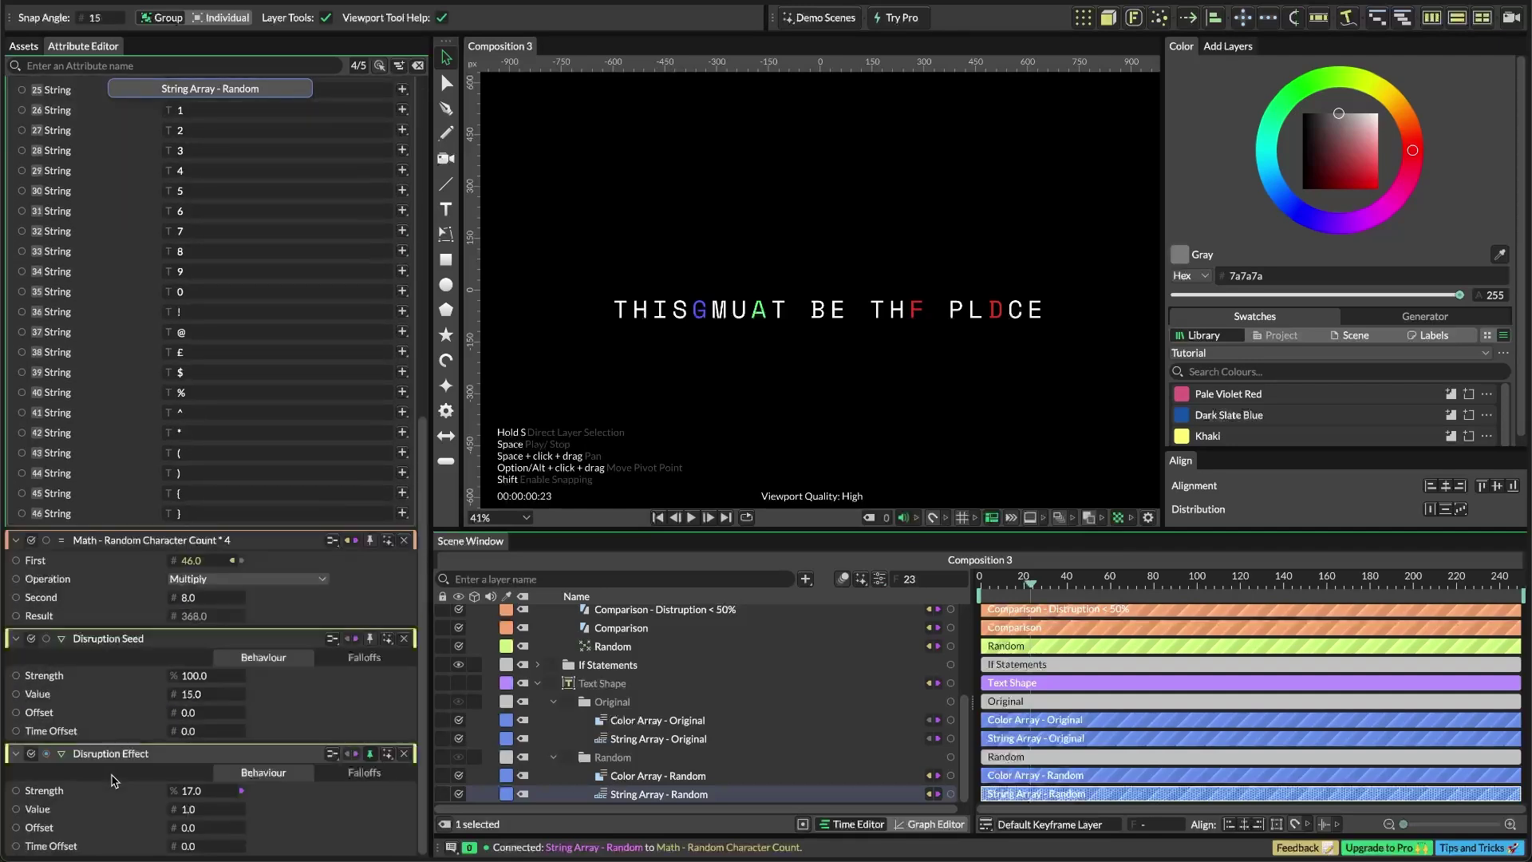
scroll(179, 519, up, 4)
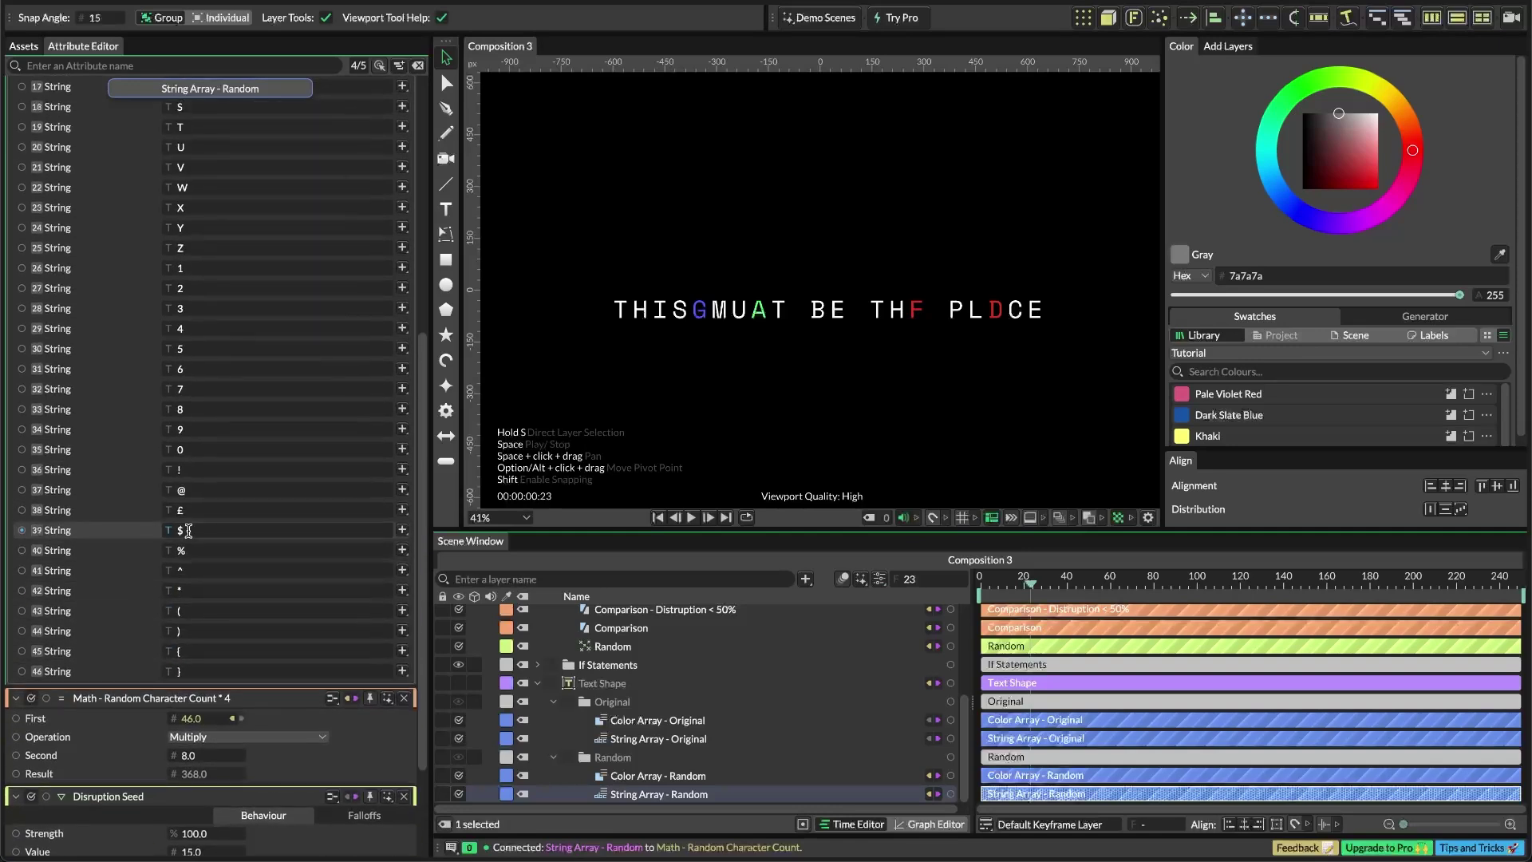
scroll(188, 530, up, 2)
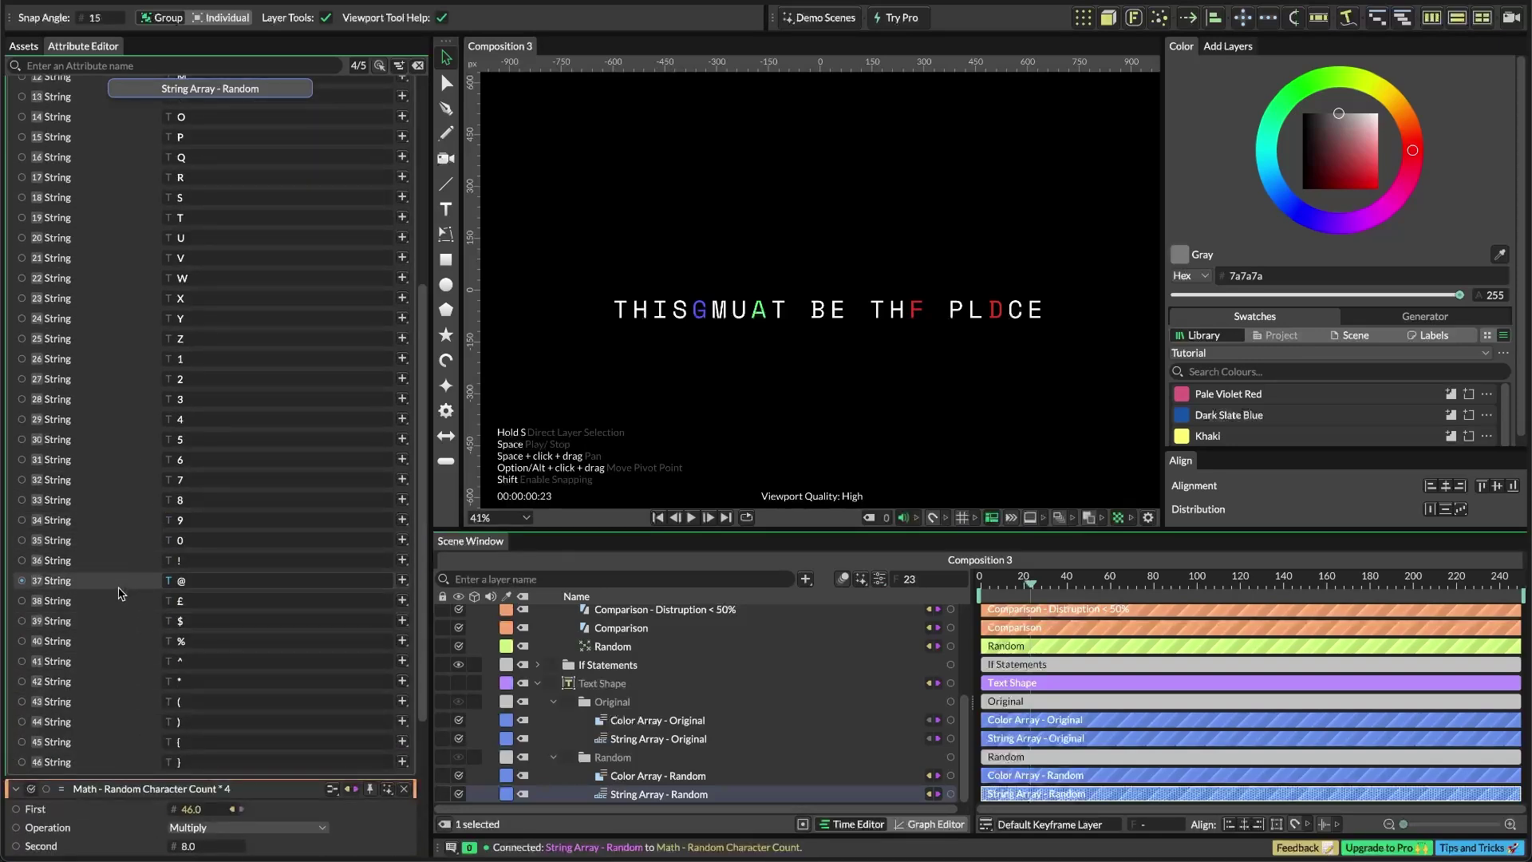
Select strings 26 to 46 of String Array - Random, view their Reorder options and close them without choosing one
click(88, 360)
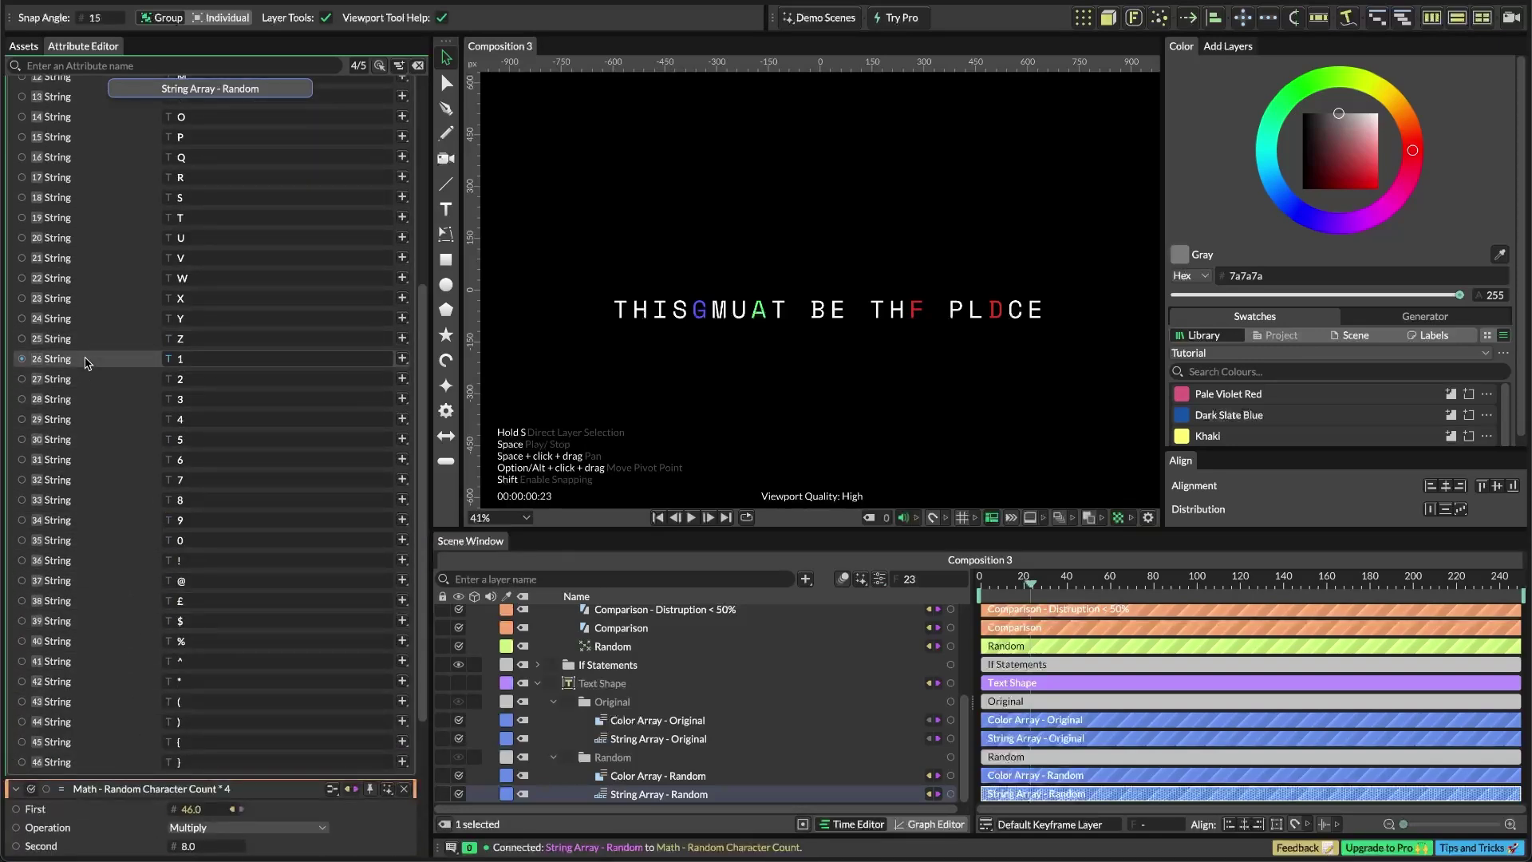
shift+click(63, 765)
right_click(62, 766)
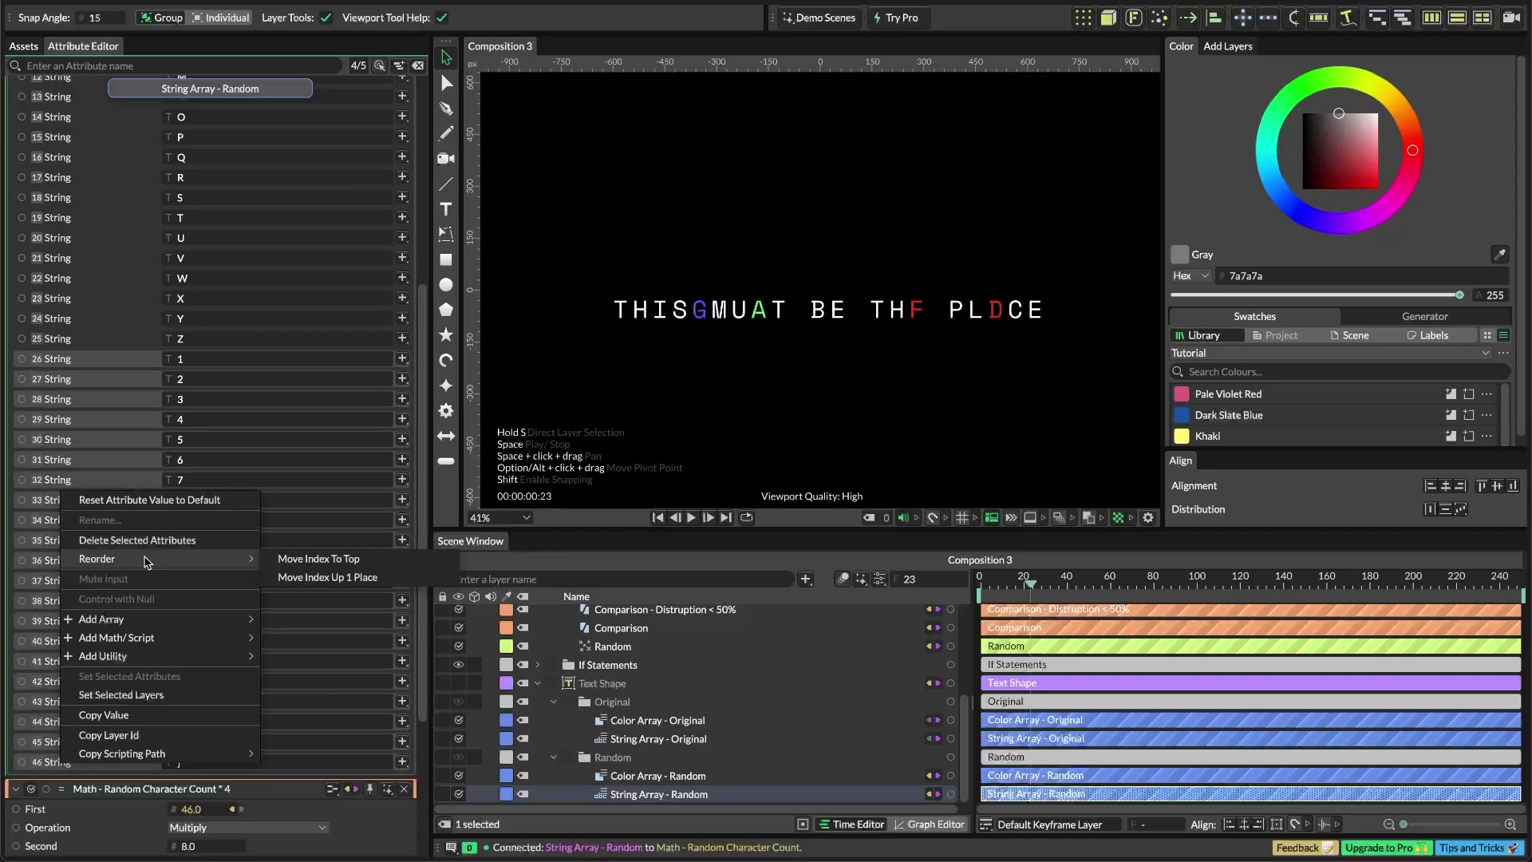
click(113, 366)
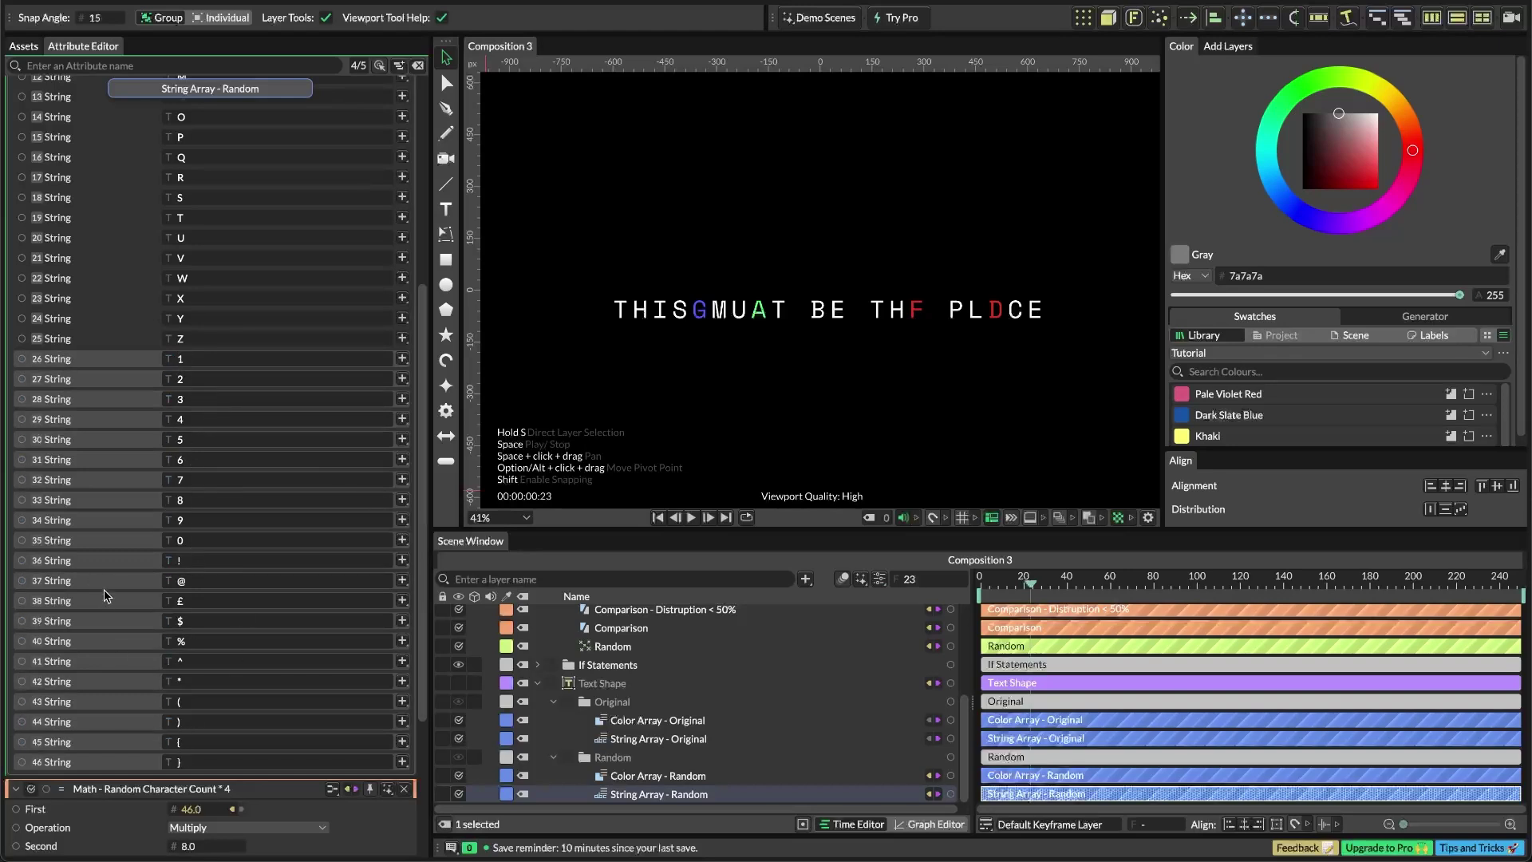
View the string input options of the first entry in String Array - Random and close them without choosing one
scroll(109, 608, up, 10)
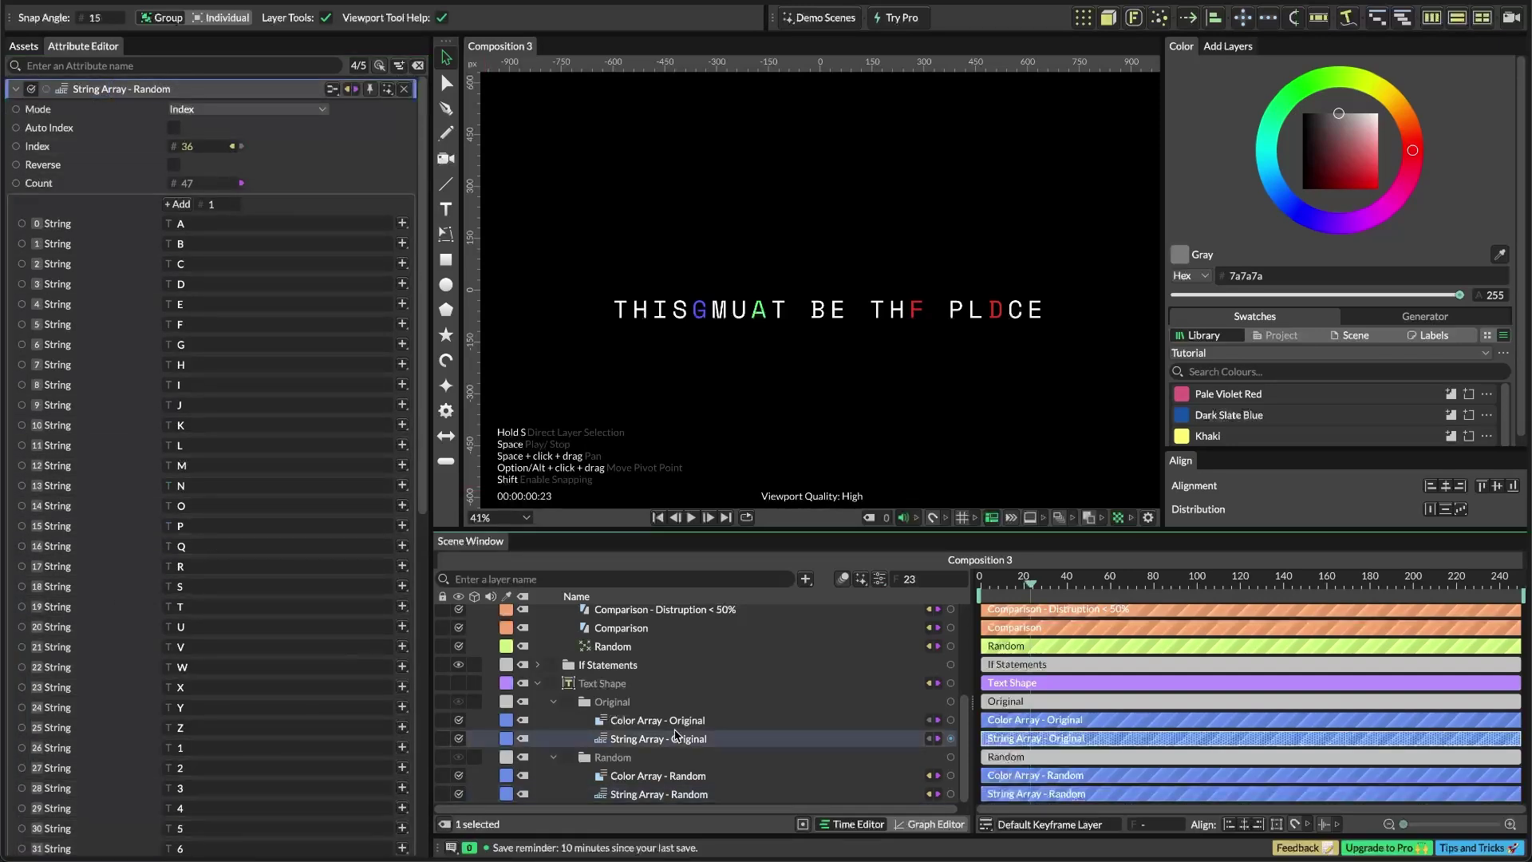
scroll(678, 702, up, 1)
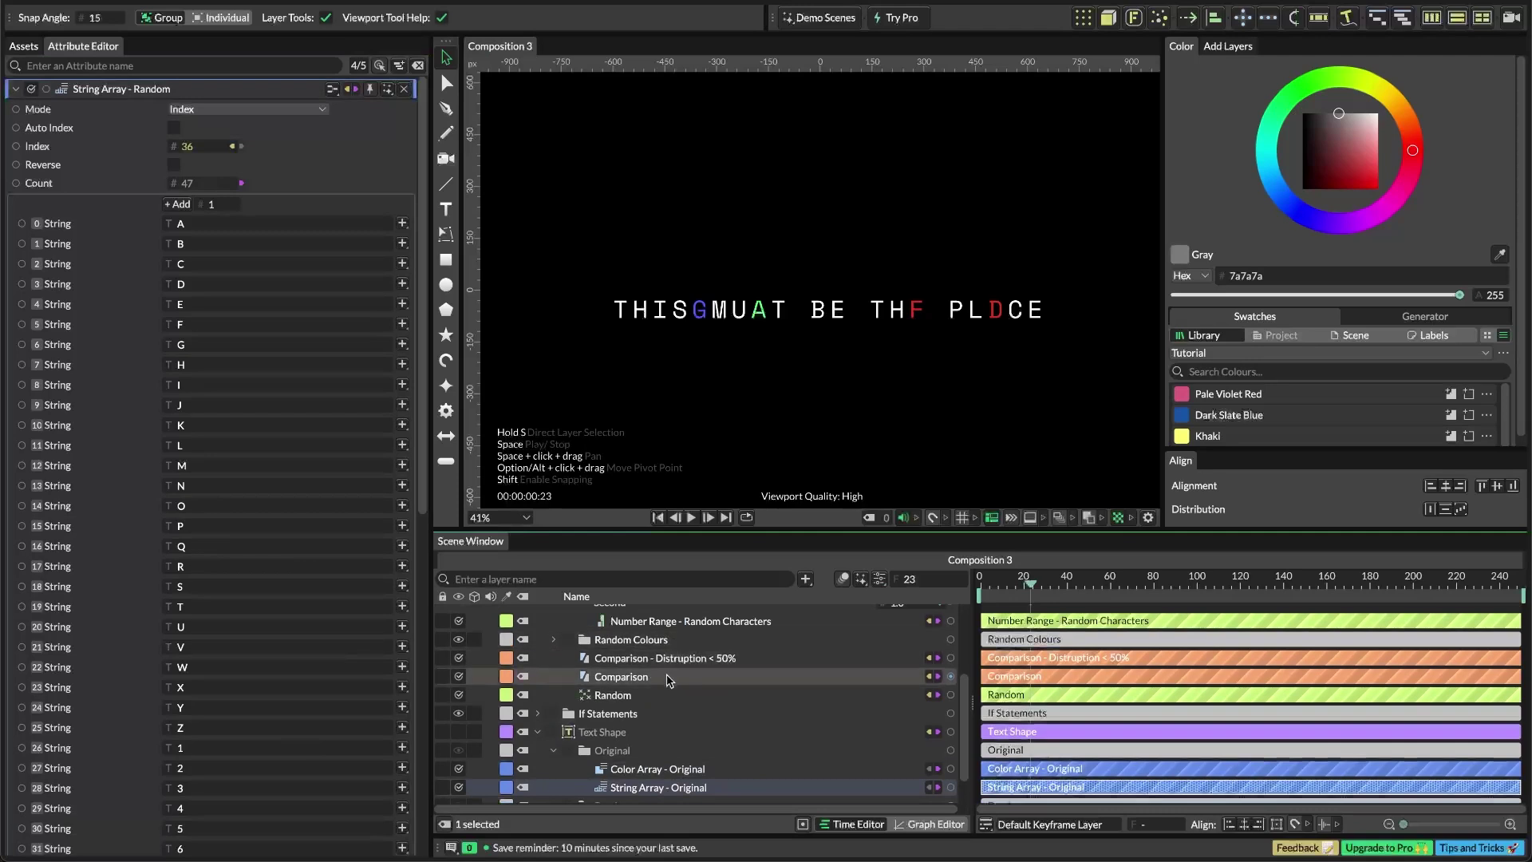
scroll(662, 688, down, 1)
scroll(660, 683, up, 3)
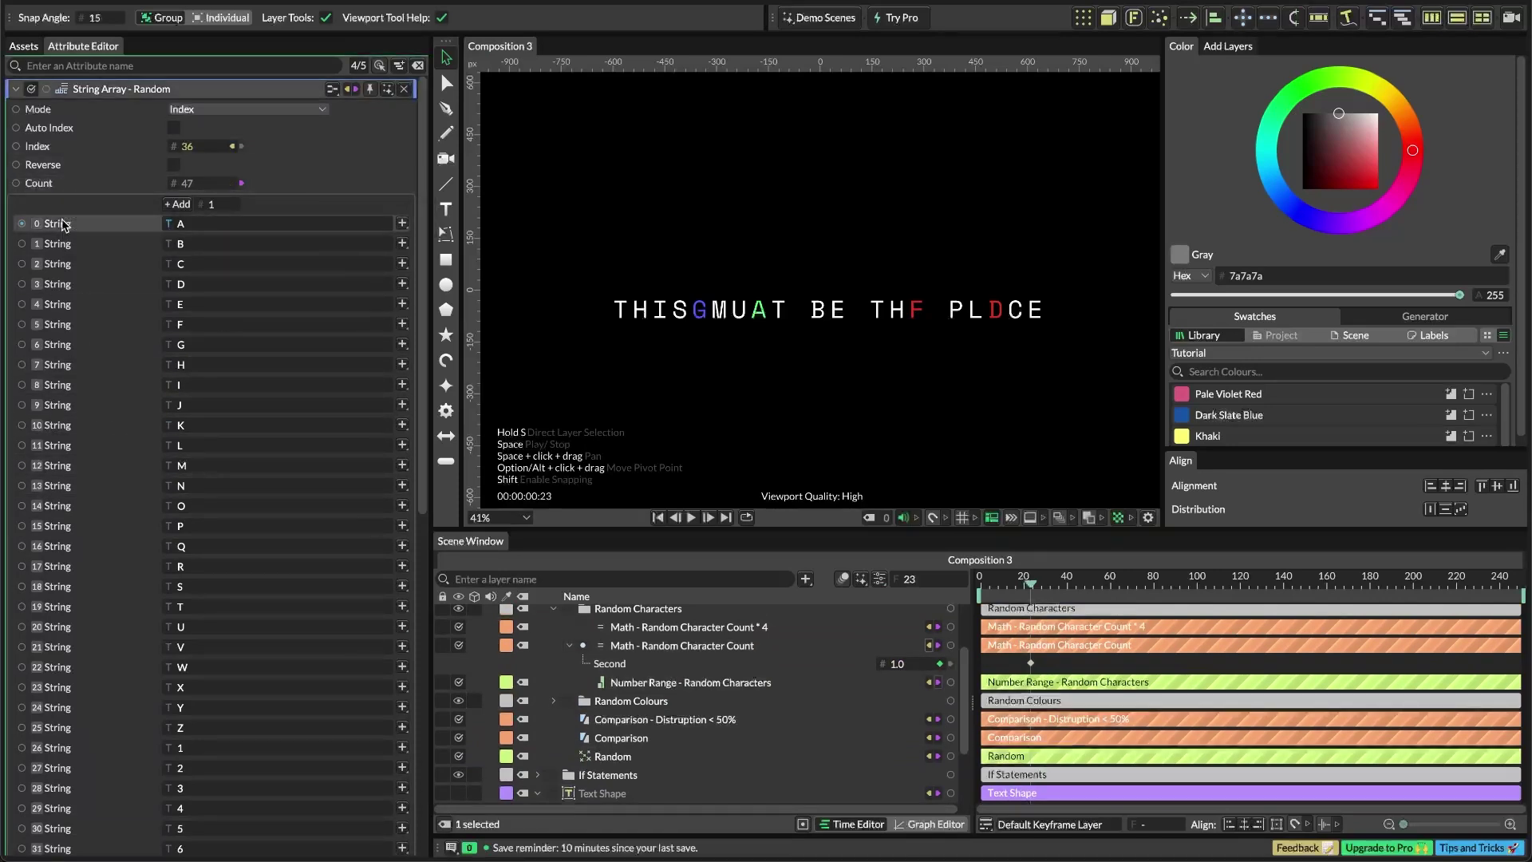
click(403, 224)
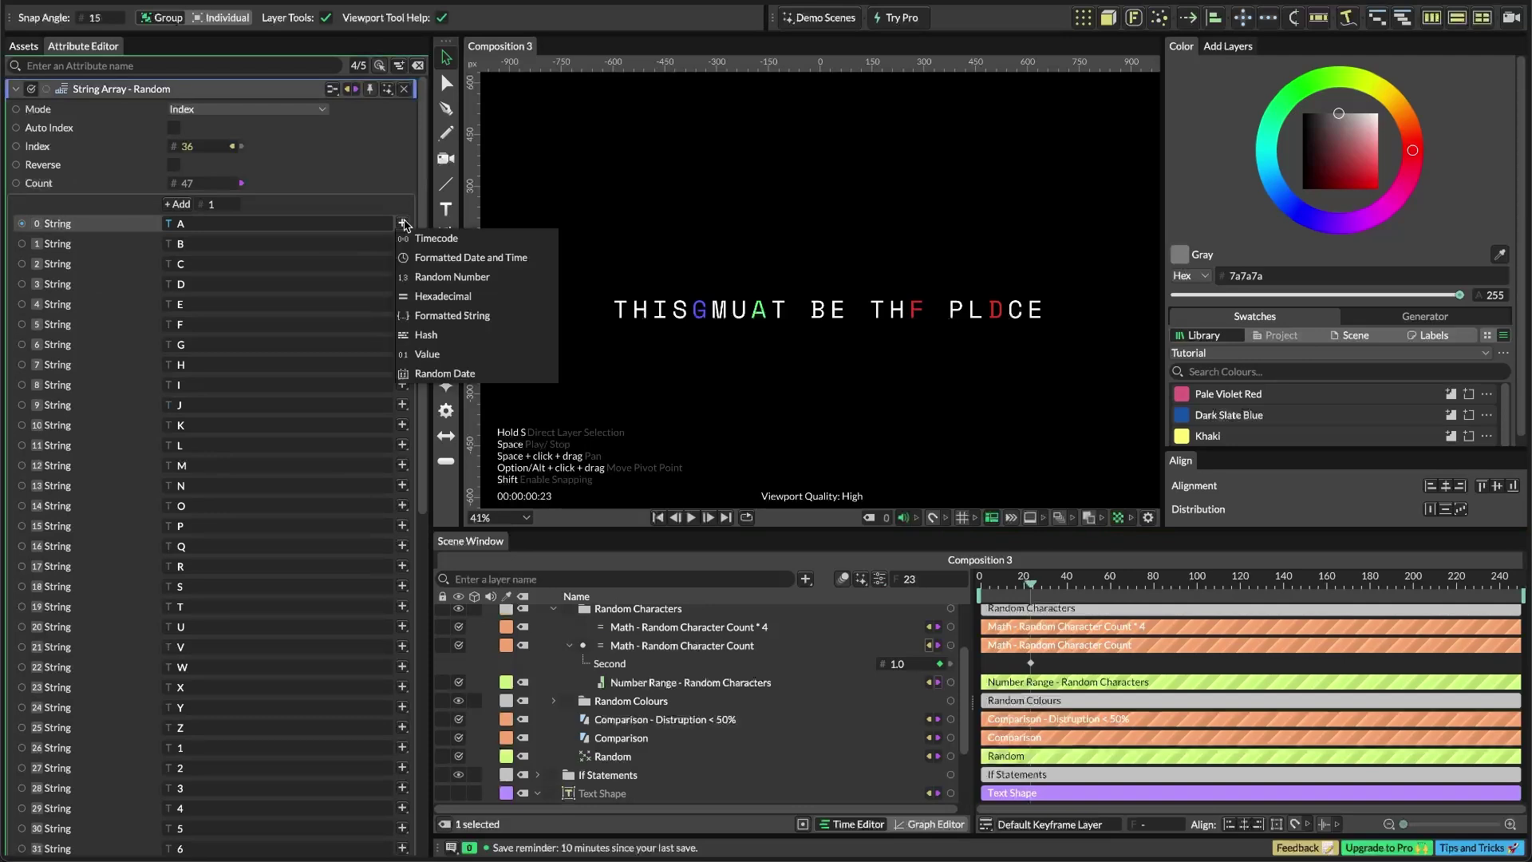
click(110, 217)
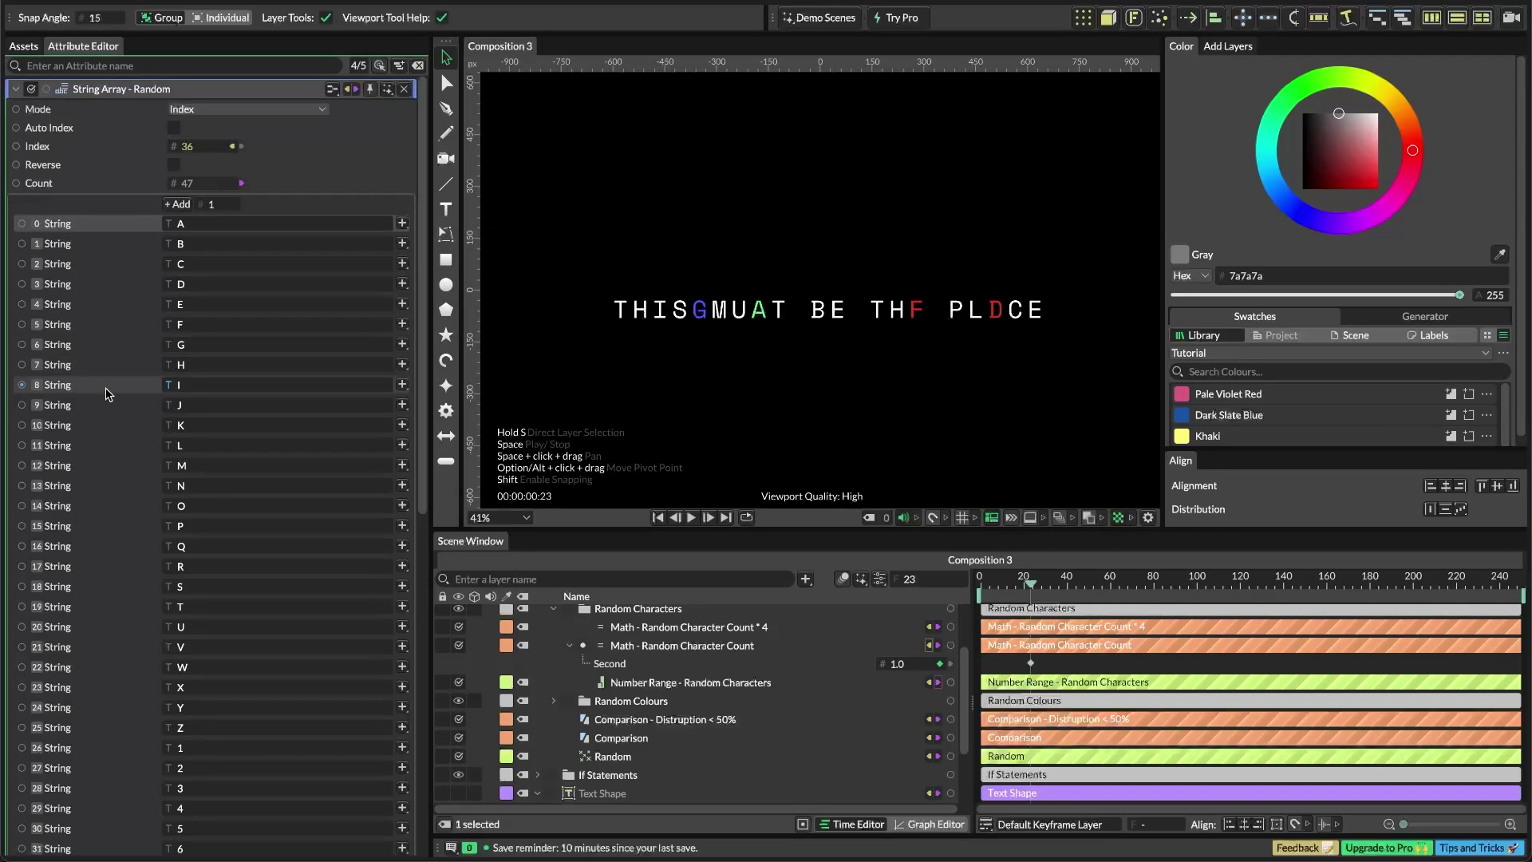
Look through the entries of String Array - Random from the letters to the numbers and symbols at its end
scroll(92, 763, down, 2)
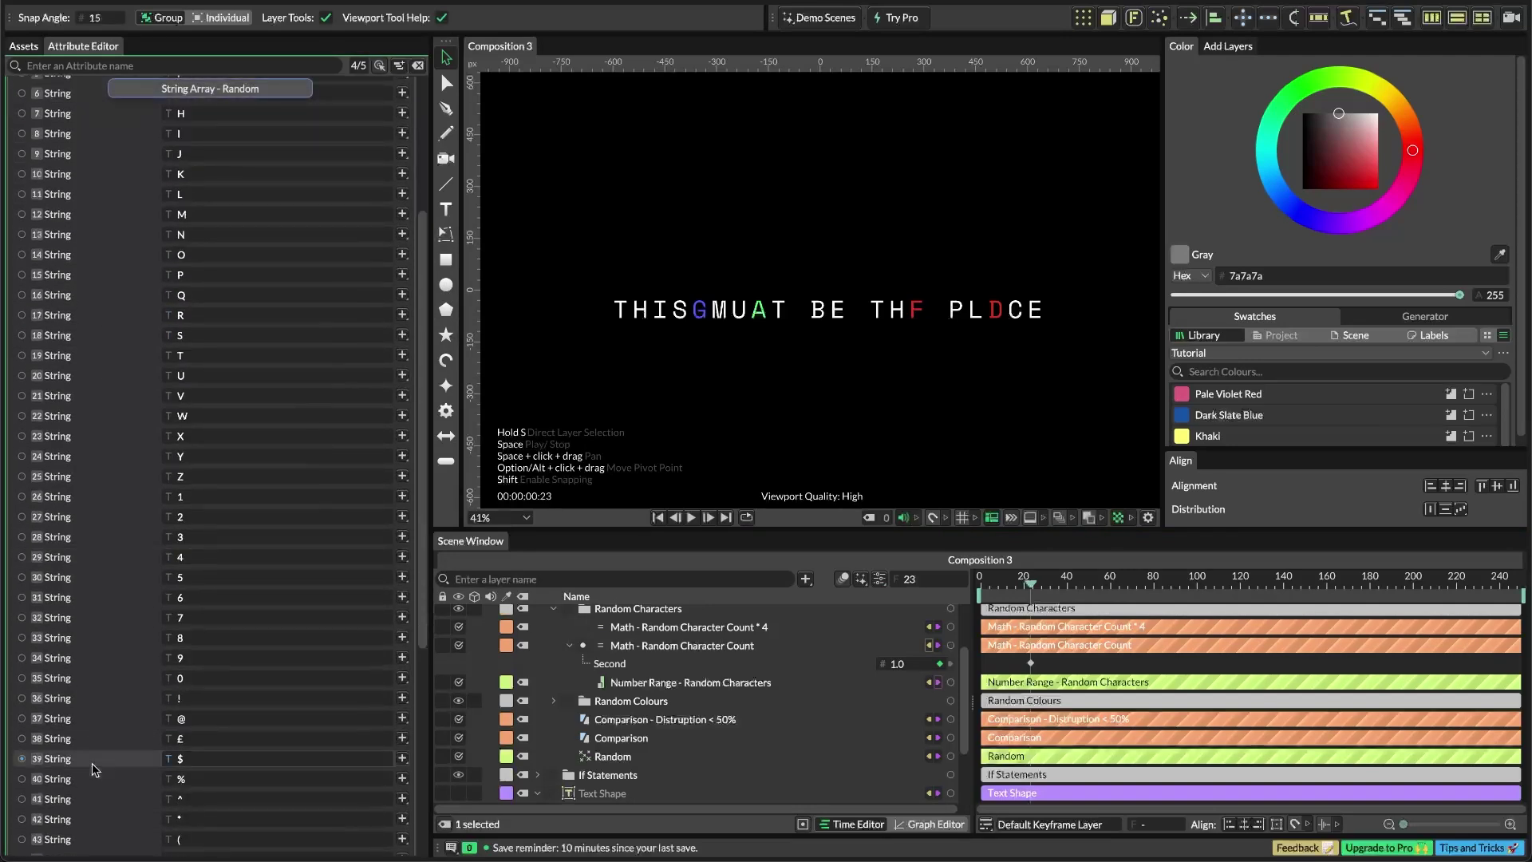
scroll(92, 768, down, 3)
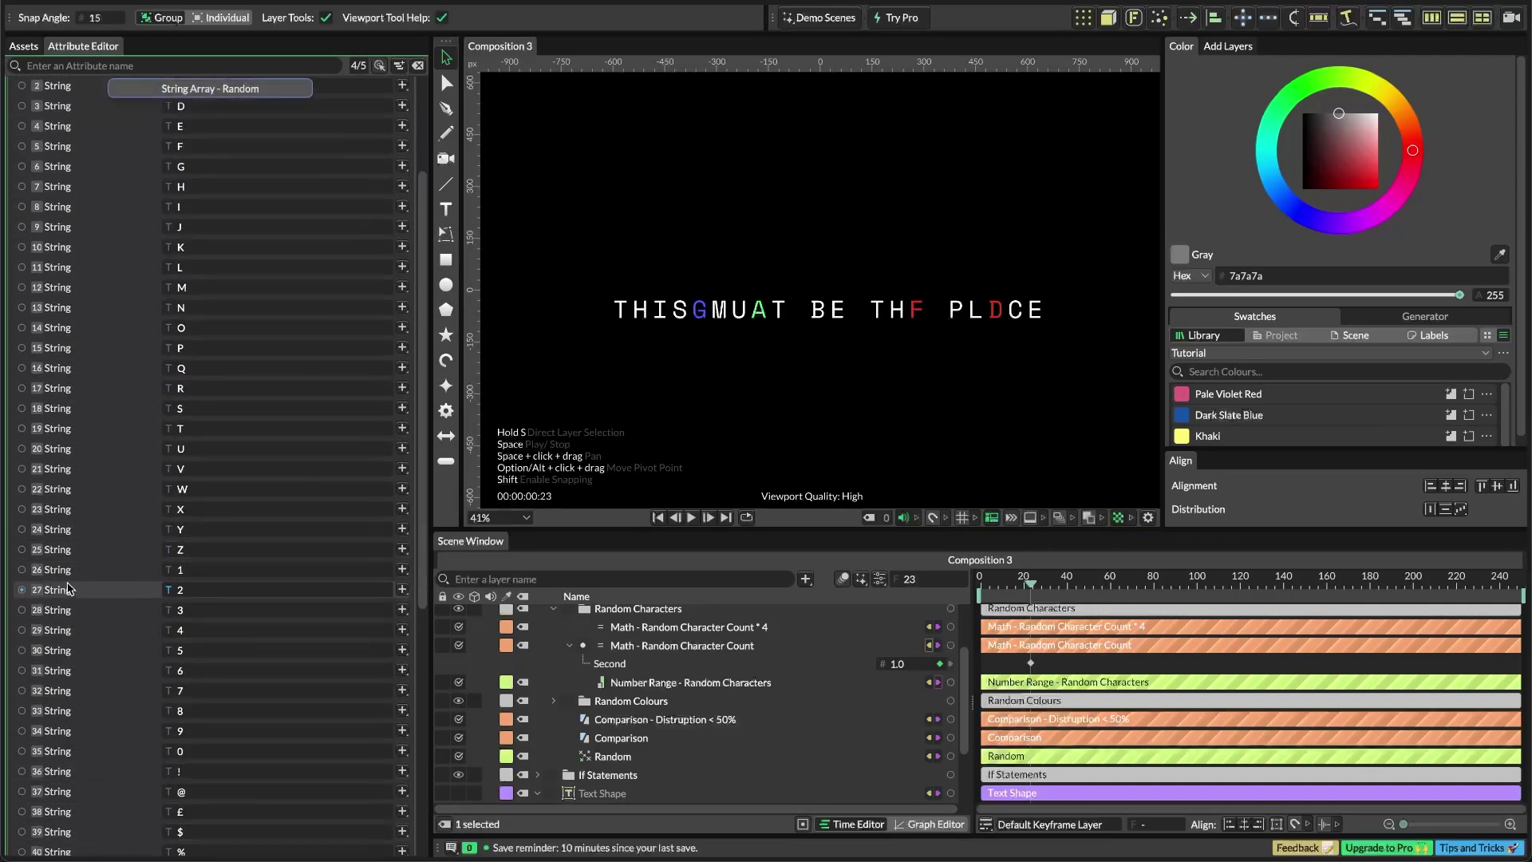
scroll(71, 824, down, 10)
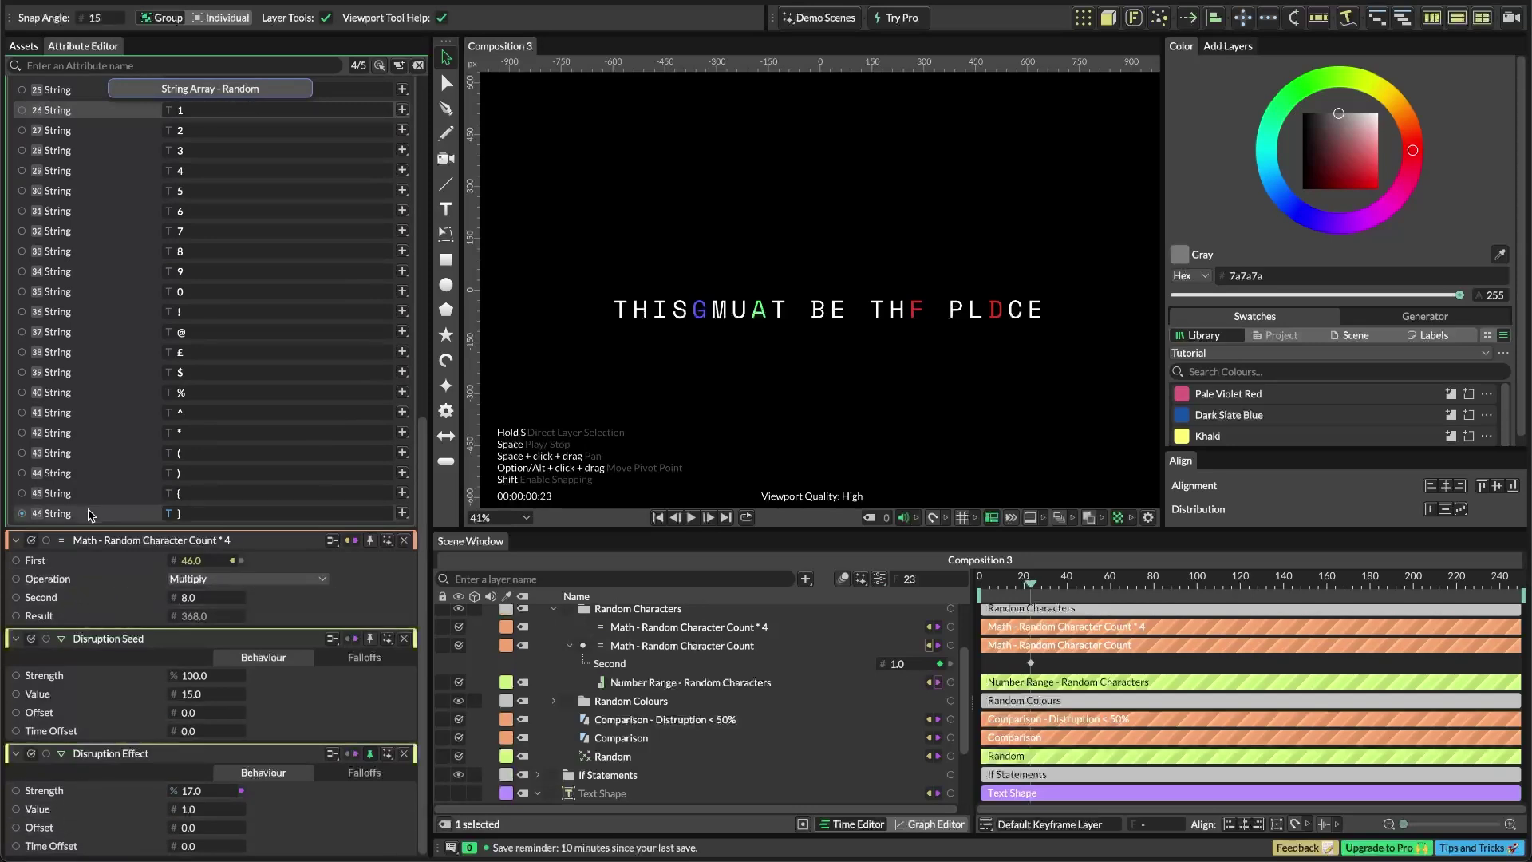
scroll(64, 533, up, 15)
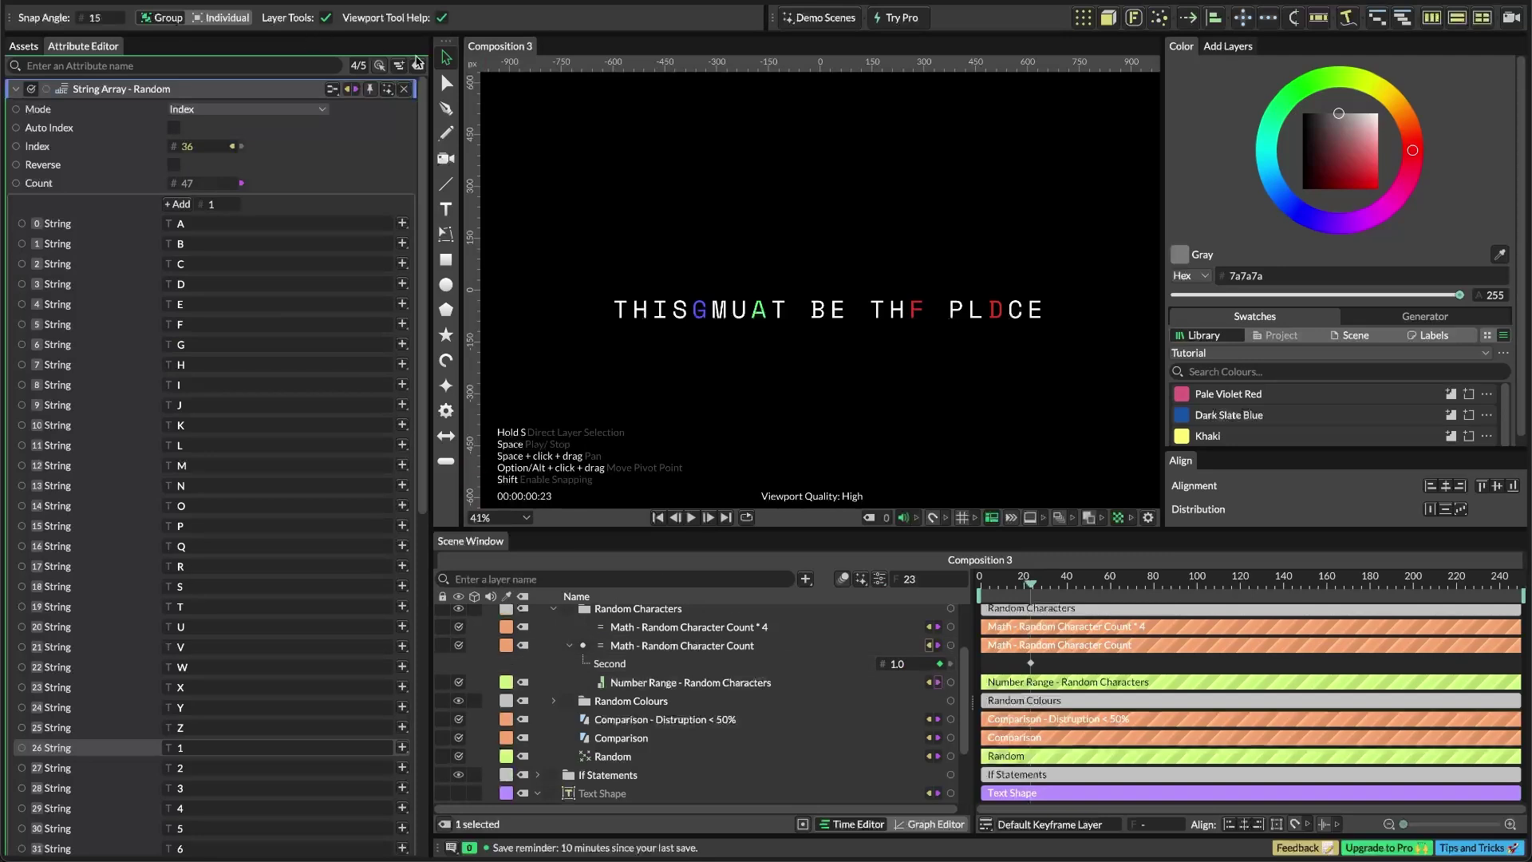
scroll(152, 391, down, 8)
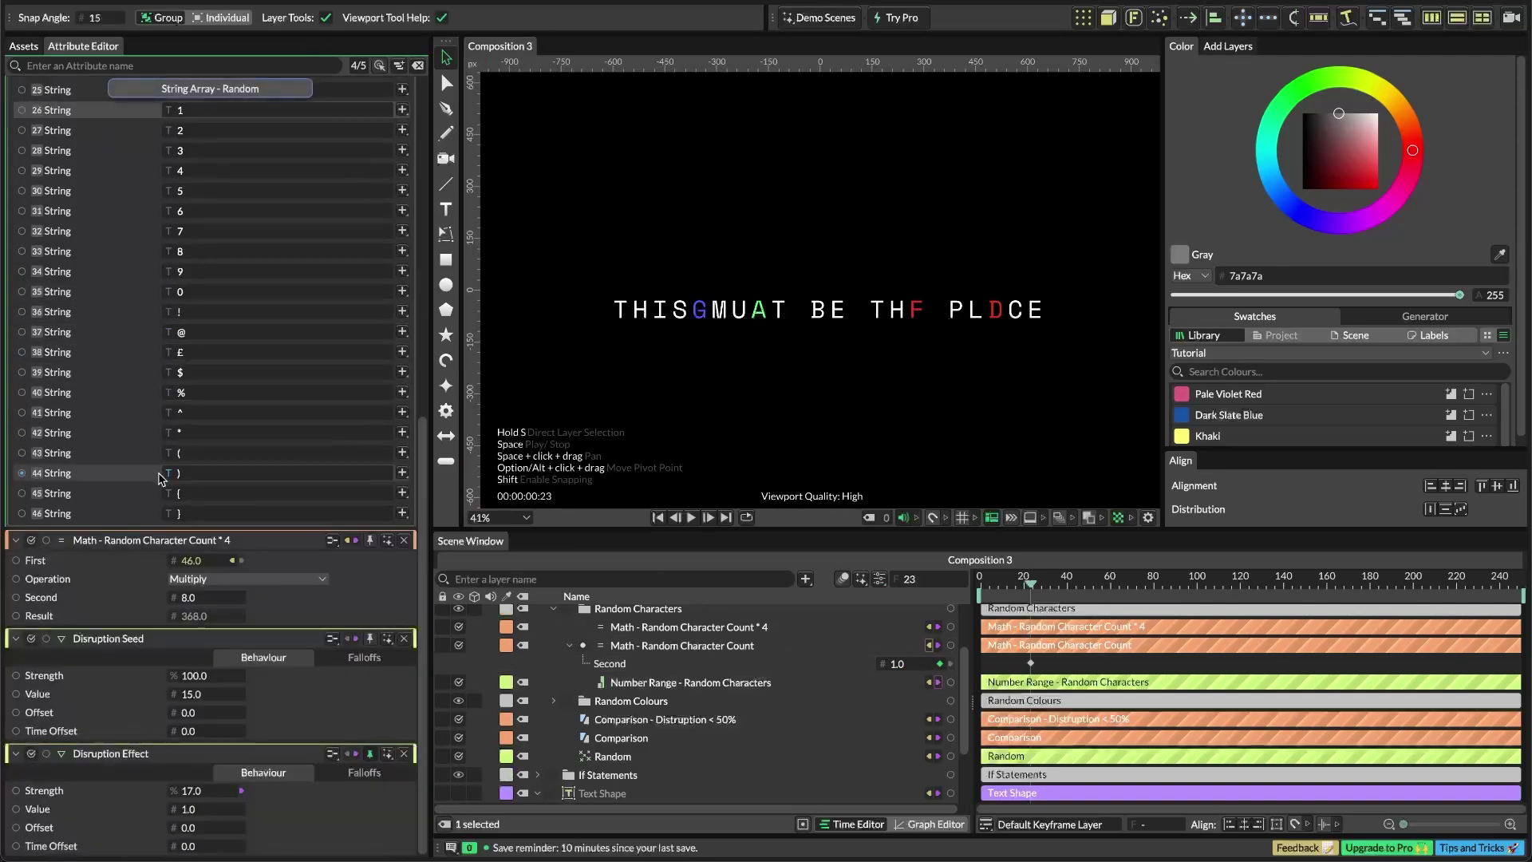
Add 10 new strings to String Array - Random and check the empty entries at the end of its list
scroll(96, 462, up, 8)
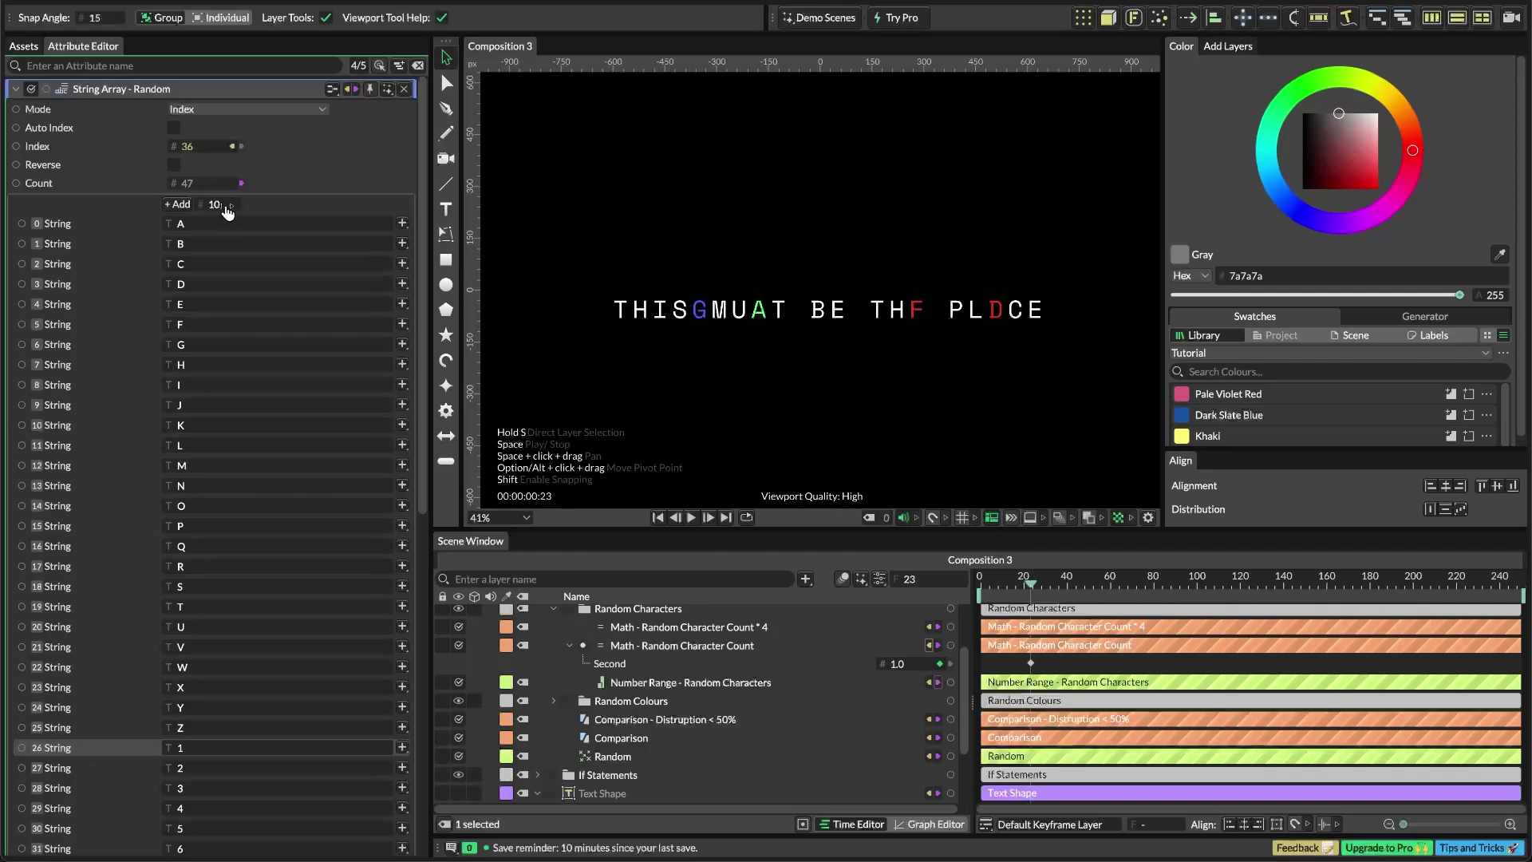
click(190, 205)
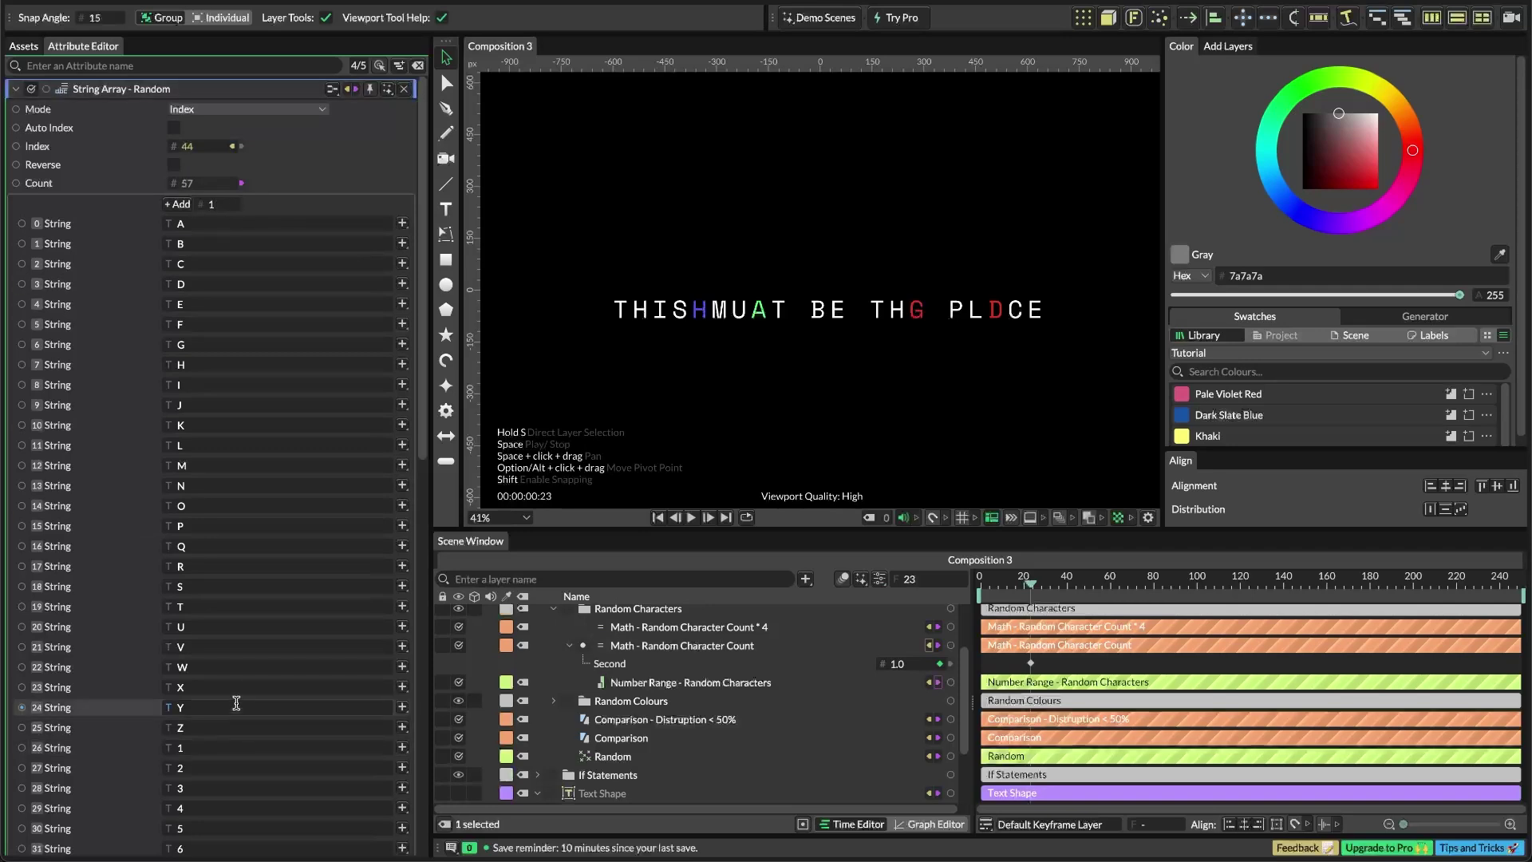
scroll(114, 688, down, 10)
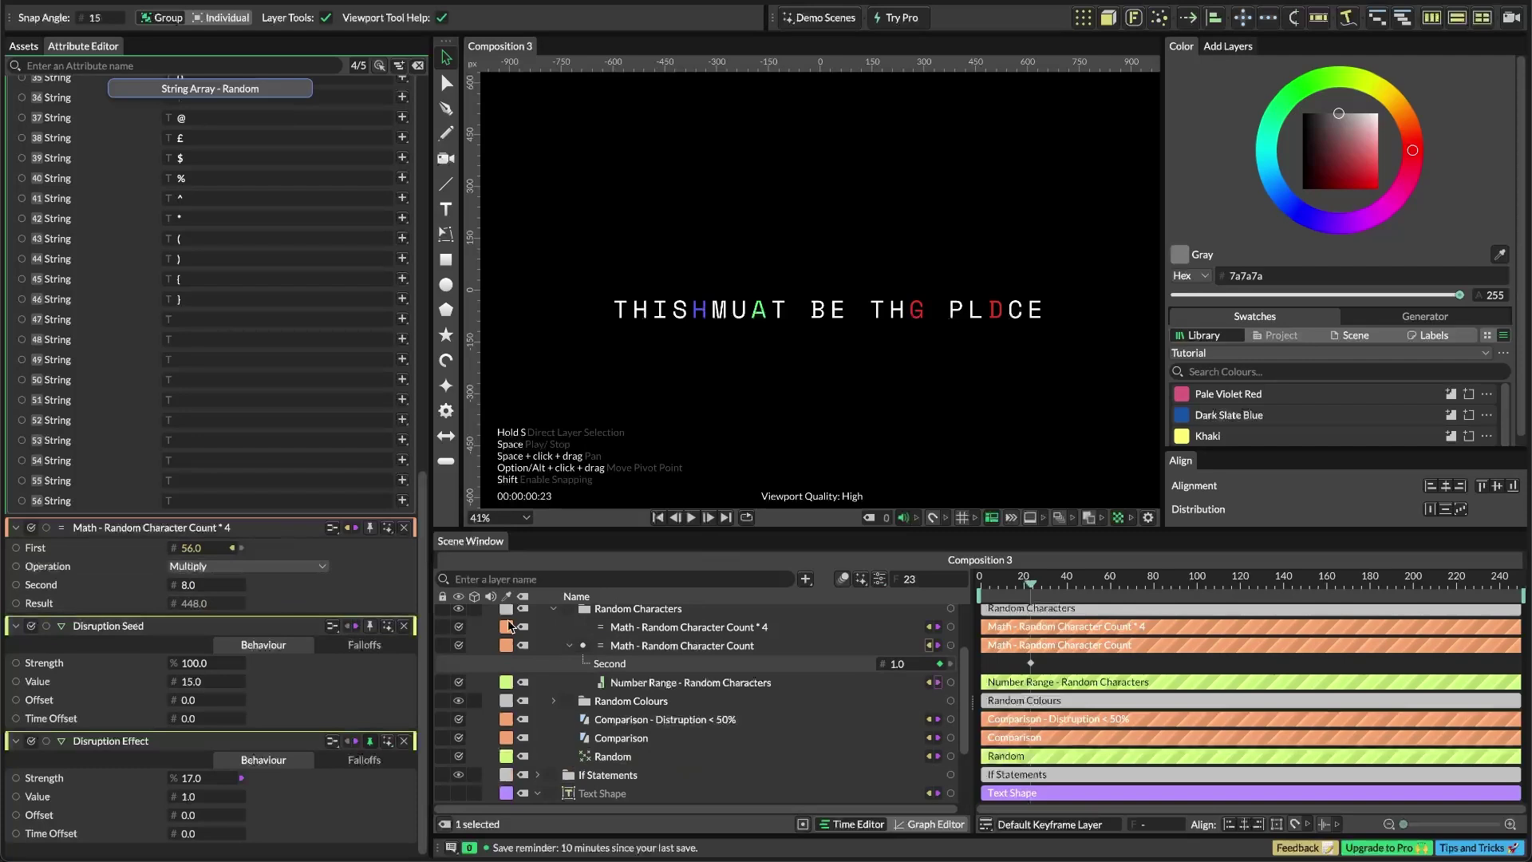
scroll(266, 347, up, 10)
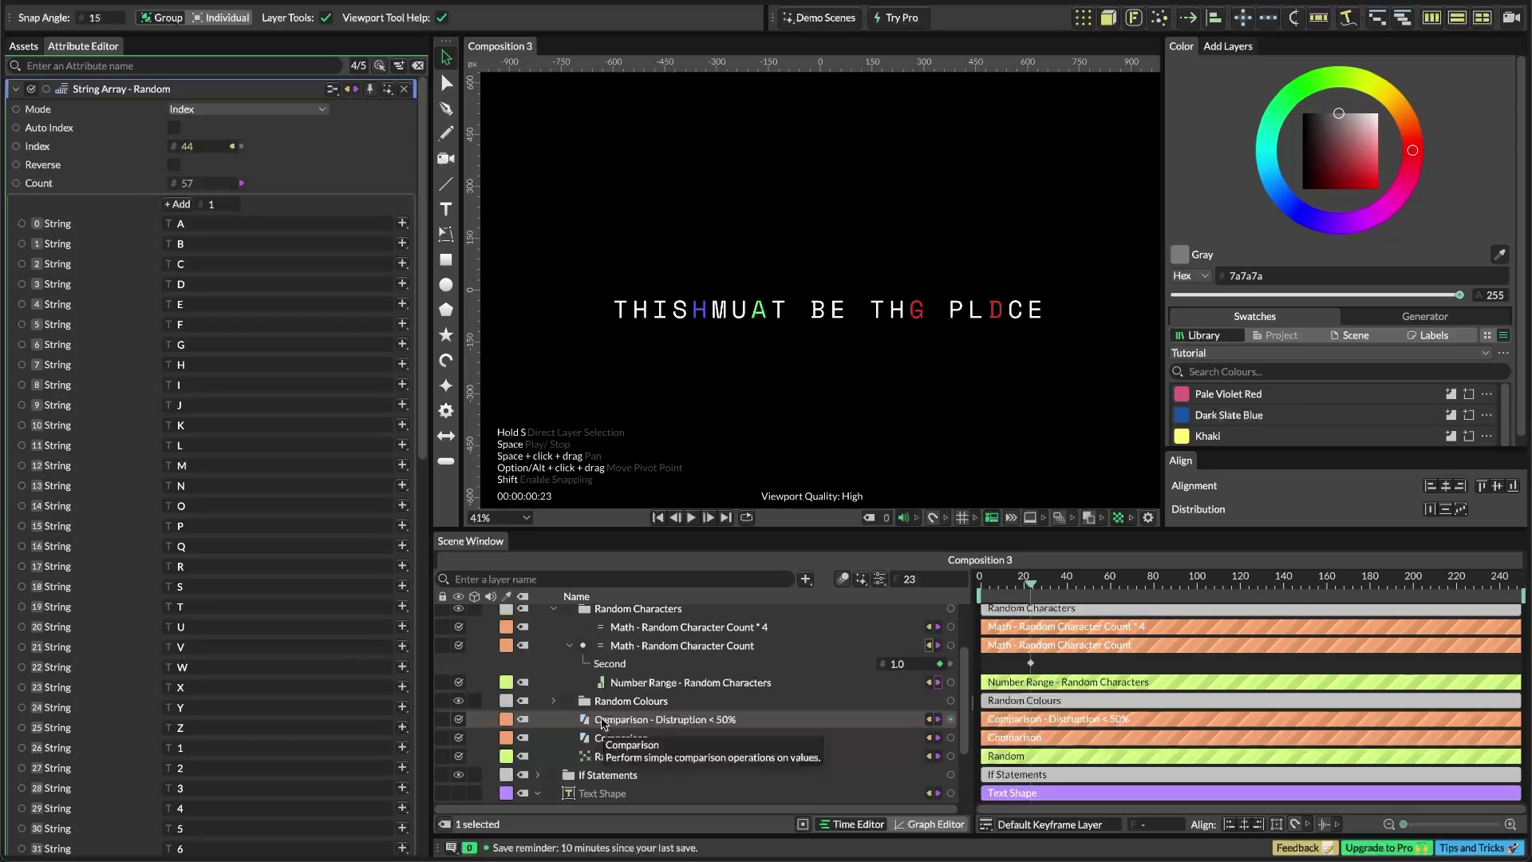
Remove String Array - Random from the Attribute Editor and set Disruption Effect's Strength to 48%
click(405, 89)
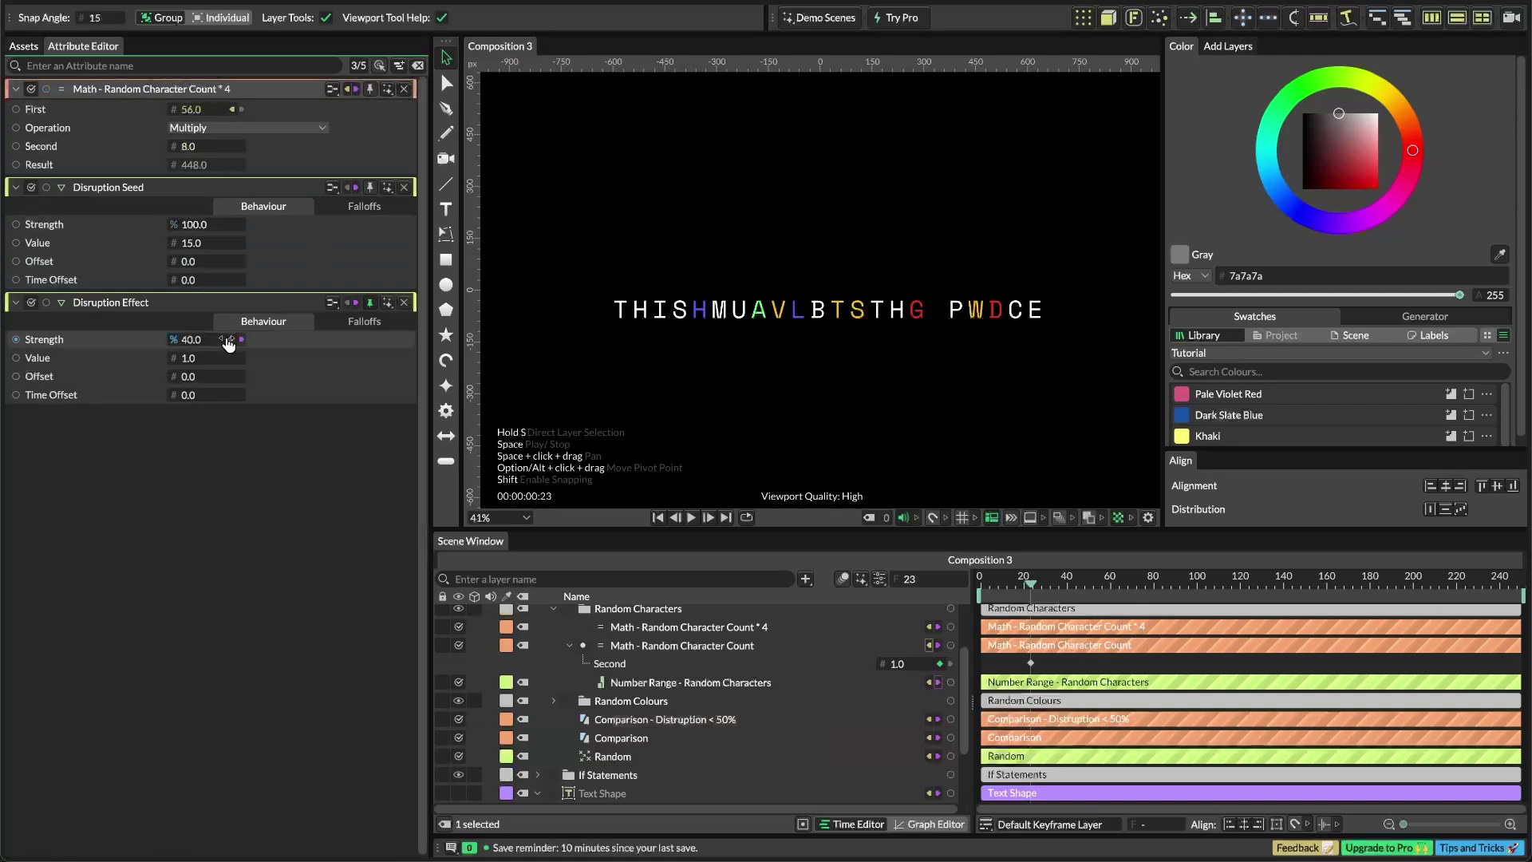
mouse_move(229, 343)
mouse_down()
mouse_move(257, 341)
mouse_move(196, 341)
mouse_move(285, 343)
mouse_move(231, 351)
mouse_up()
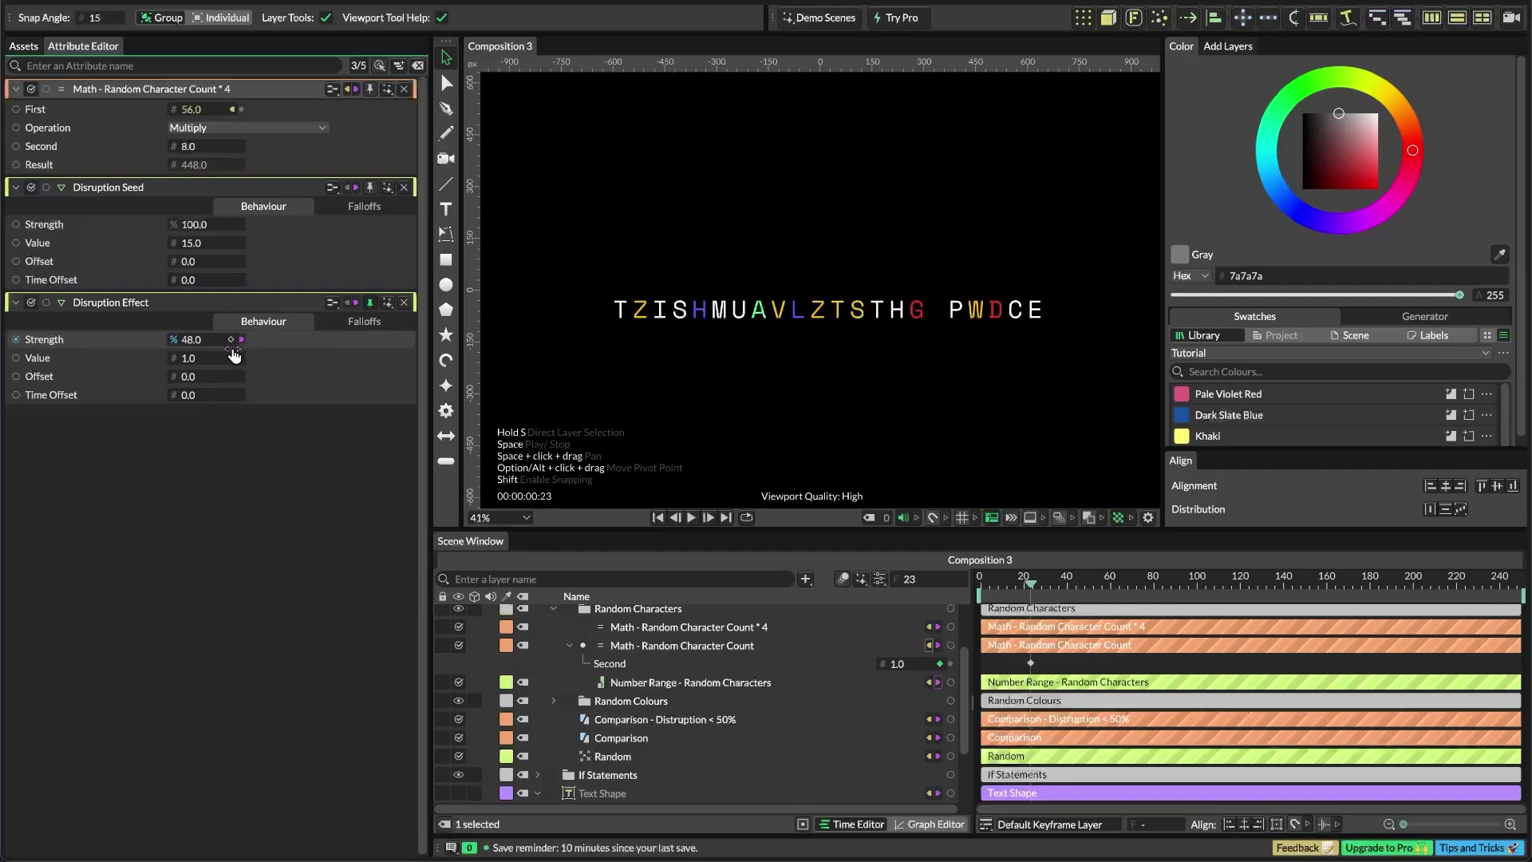